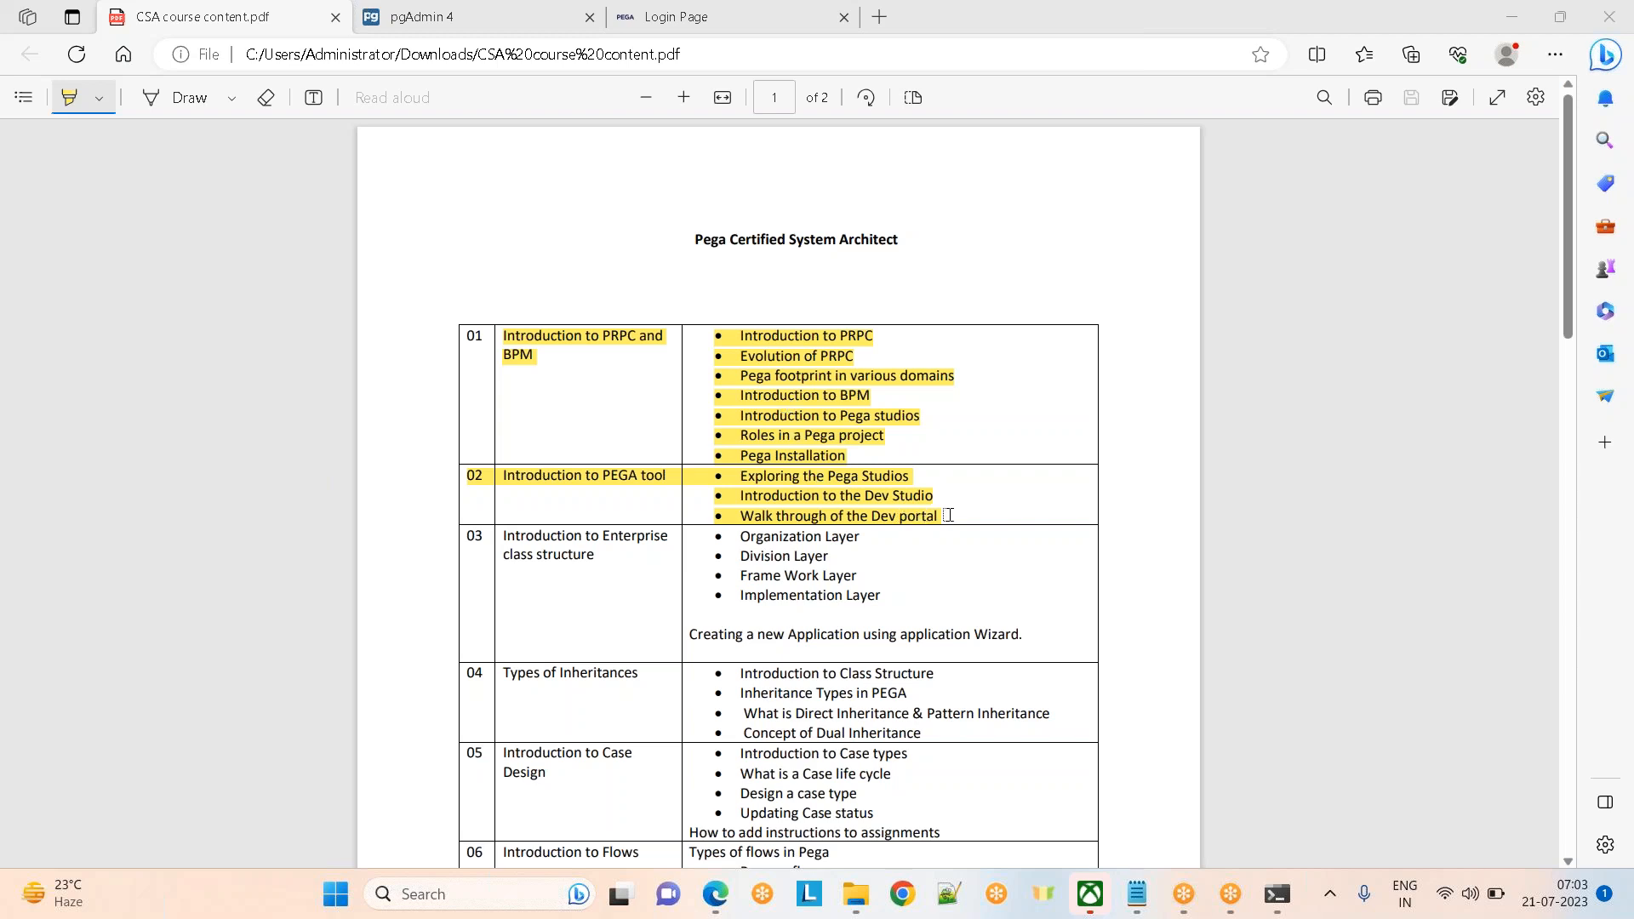
# Highlight course modules 01 and 02 and their topics in yellow in the CSA course PDF
pyautogui.moveTo(967, 515); pyautogui.dragTo(498, 332)
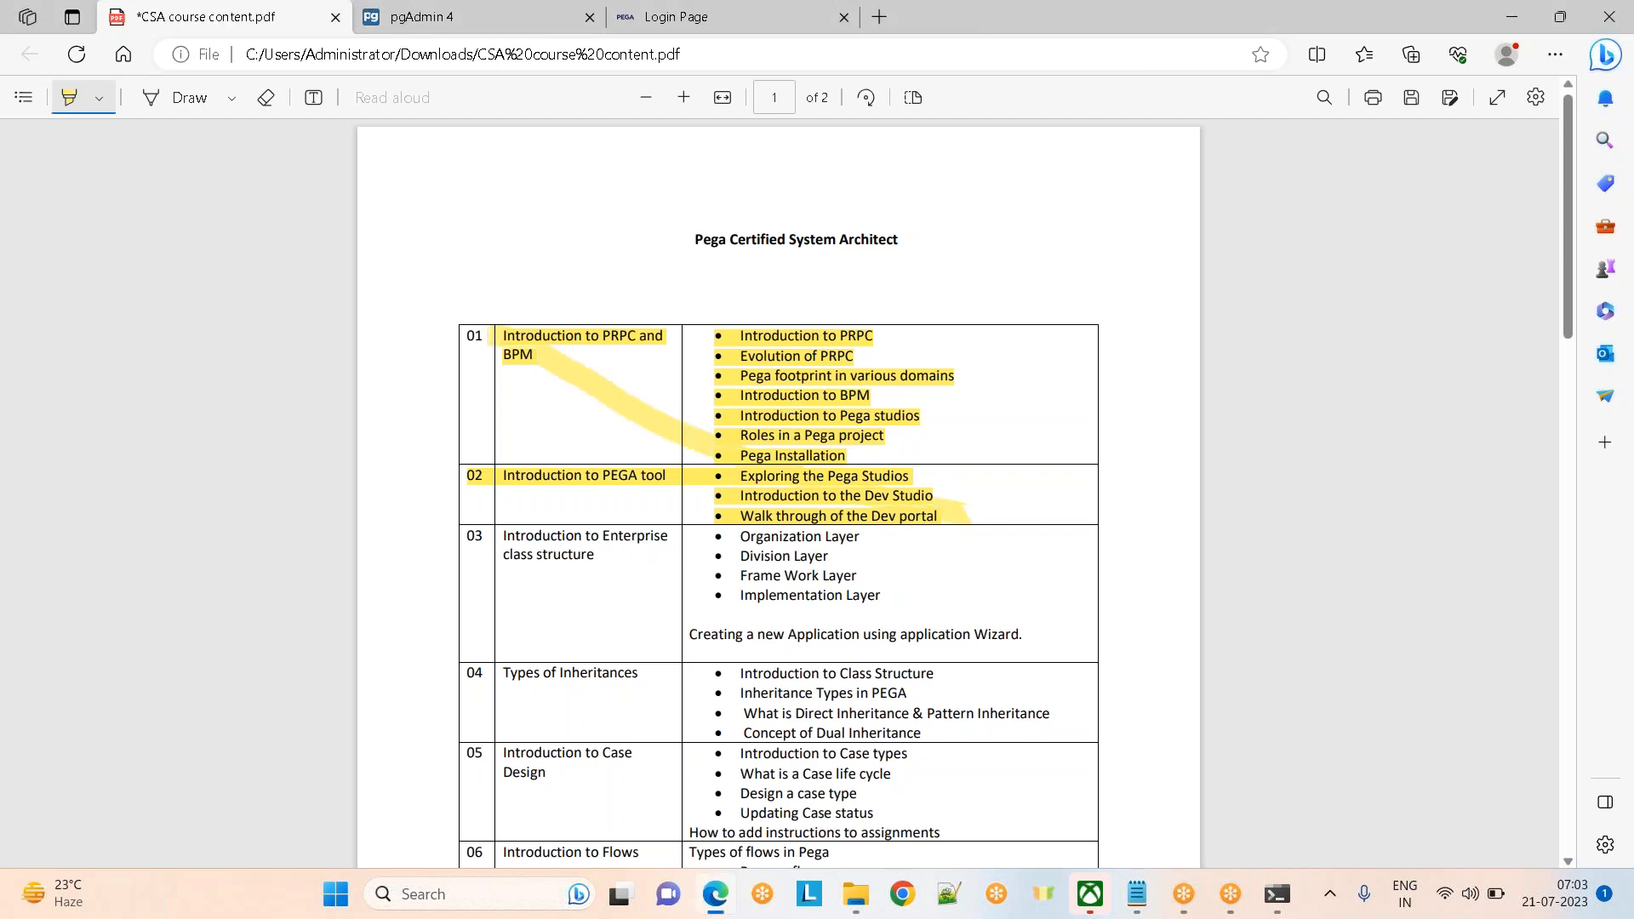
pyautogui.click(1201, 45)
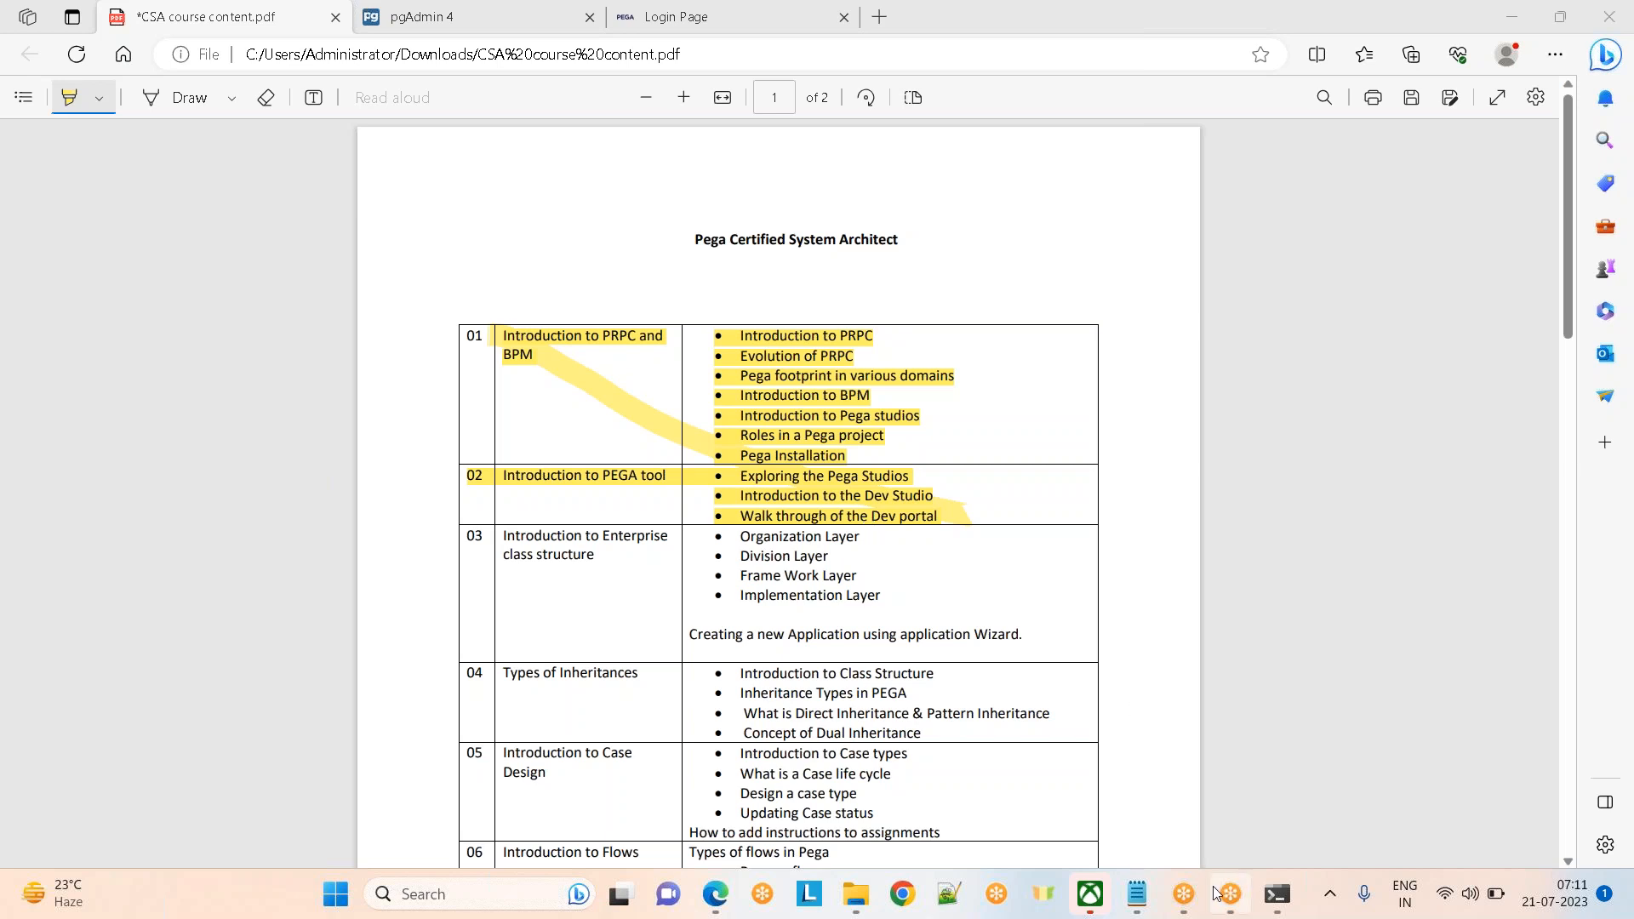
# Show the Day 2 notes' Operators section zoomed in two steps, then hide Notepad to the desktop
pyautogui.click(1109, 793)
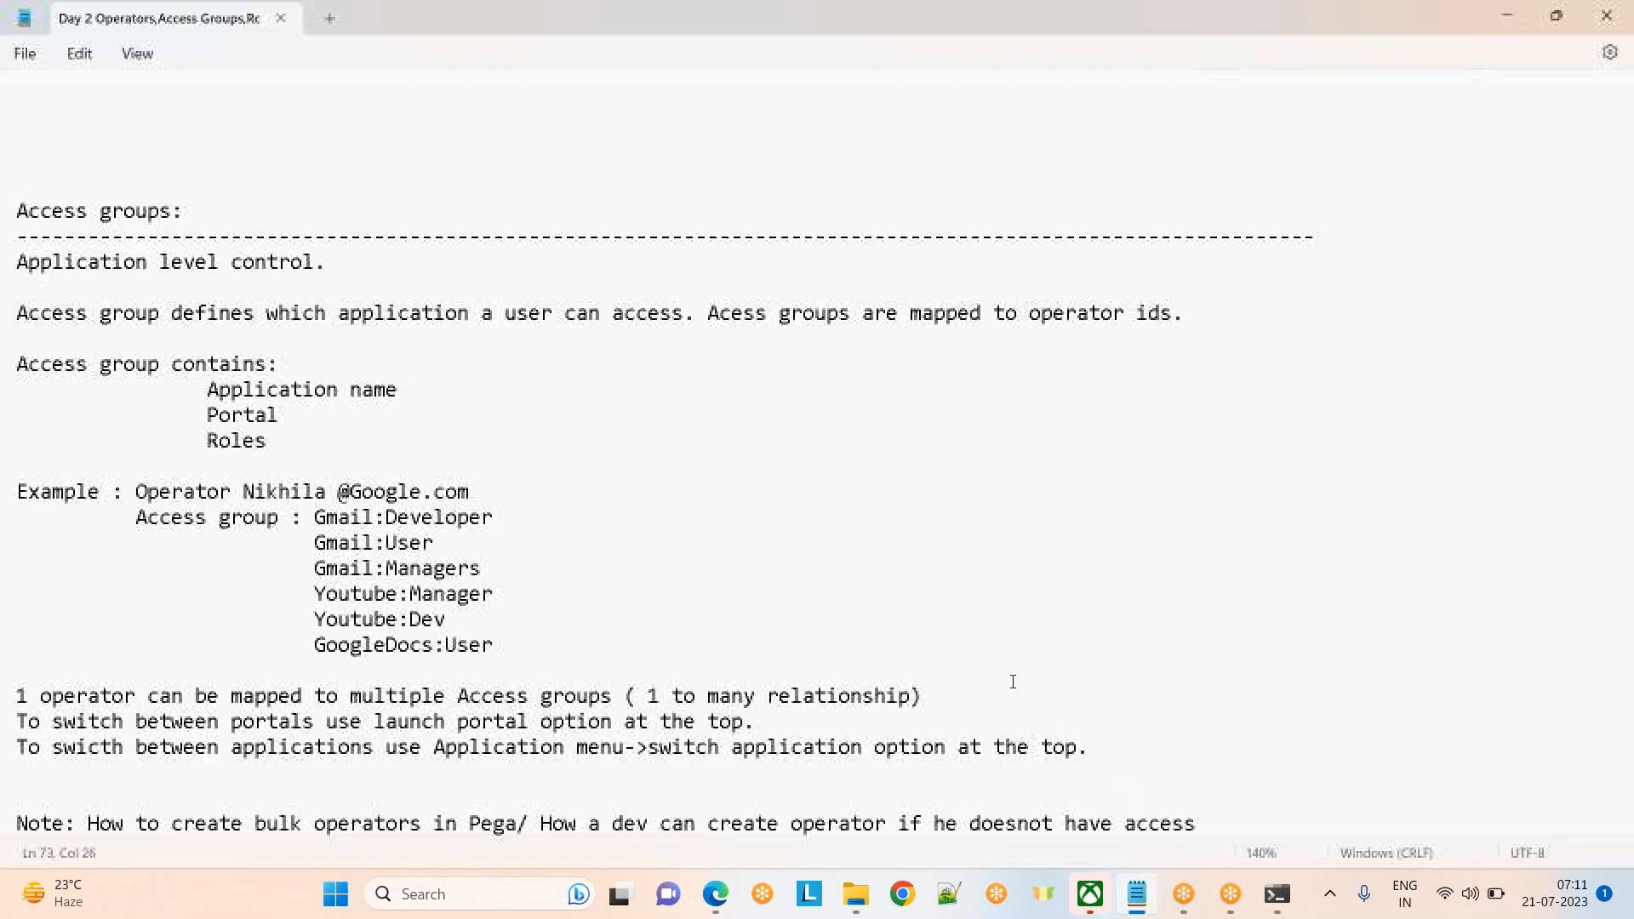
pyautogui.click(1204, 436)
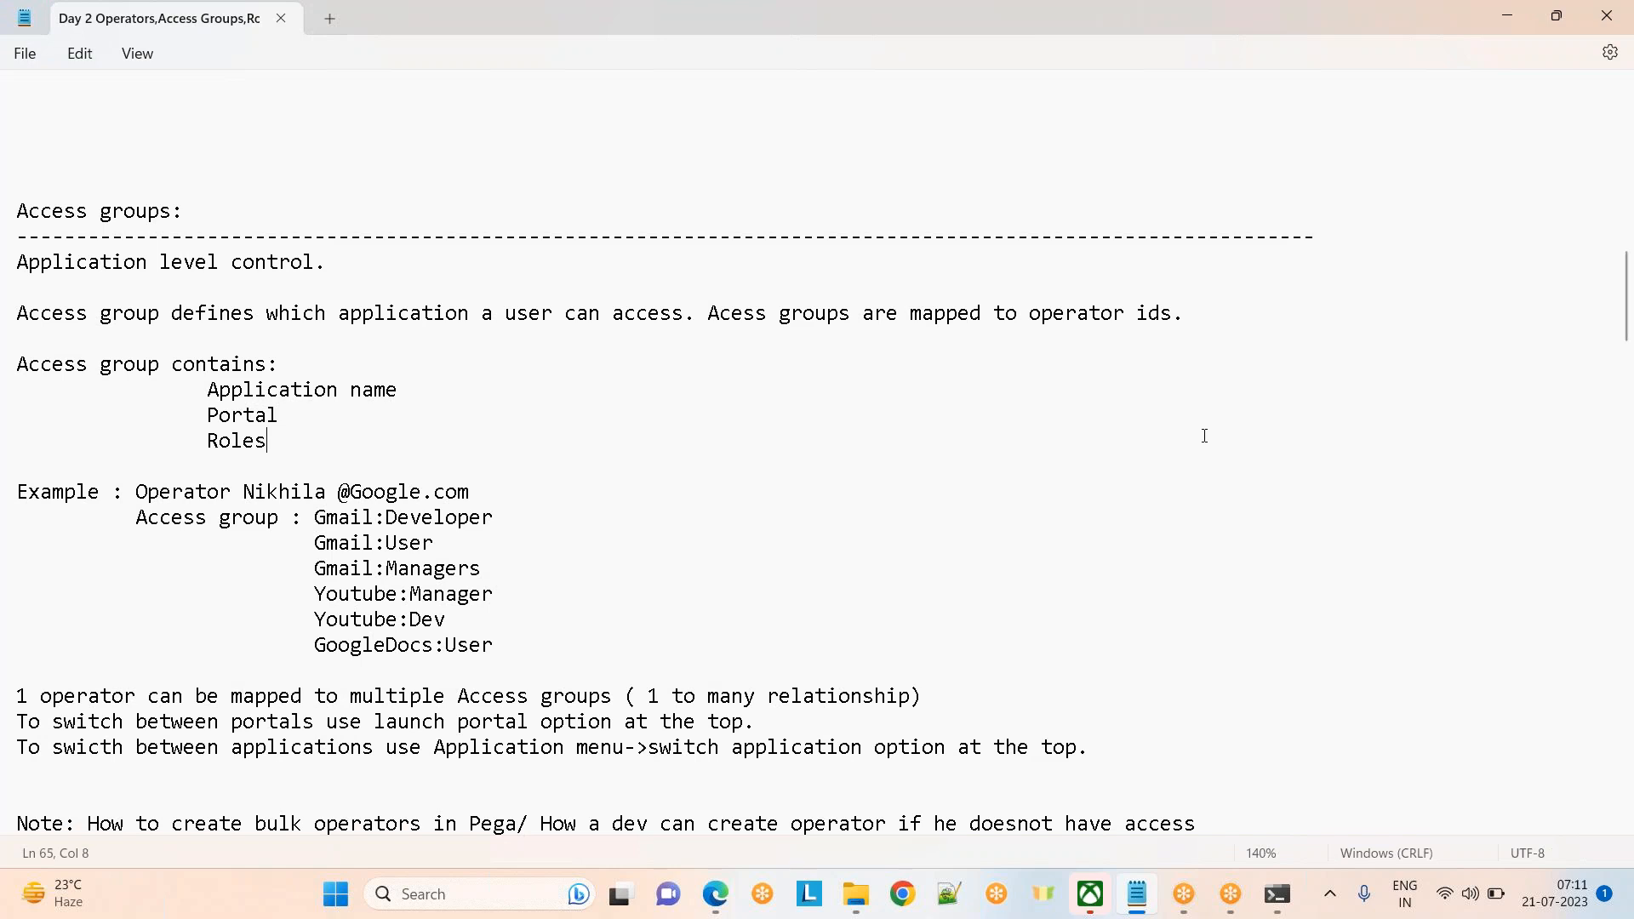
pyautogui.press('Down')
pyautogui.press('Down')
pyautogui.press('Down')
pyautogui.press('Up')
pyautogui.press('Up')
pyautogui.press('Up')
pyautogui.press('Up')
pyautogui.press('Up')
pyautogui.press('Up')
pyautogui.press('Up')
pyautogui.press('Up')
pyautogui.press('Up')
pyautogui.press('Up')
pyautogui.press('Up')
pyautogui.press('Up')
pyautogui.press('Up')
pyautogui.press('Up')
pyautogui.press('Up')
pyautogui.press('Up')
pyautogui.press('Up')
pyautogui.press('Up')
pyautogui.press('Up')
pyautogui.press('Up')
pyautogui.press('Up')
pyautogui.press('Up')
pyautogui.press('Up')
pyautogui.press('Up')
pyautogui.press('Up')
pyautogui.press('Up')
pyautogui.press('Up')
pyautogui.press('Up')
pyautogui.press('Up')
pyautogui.press('Up')
pyautogui.press('Up')
pyautogui.press('Up')
pyautogui.press('Up')
pyautogui.press('Up')
pyautogui.press('Up')
pyautogui.press('Up')
pyautogui.press('Up')
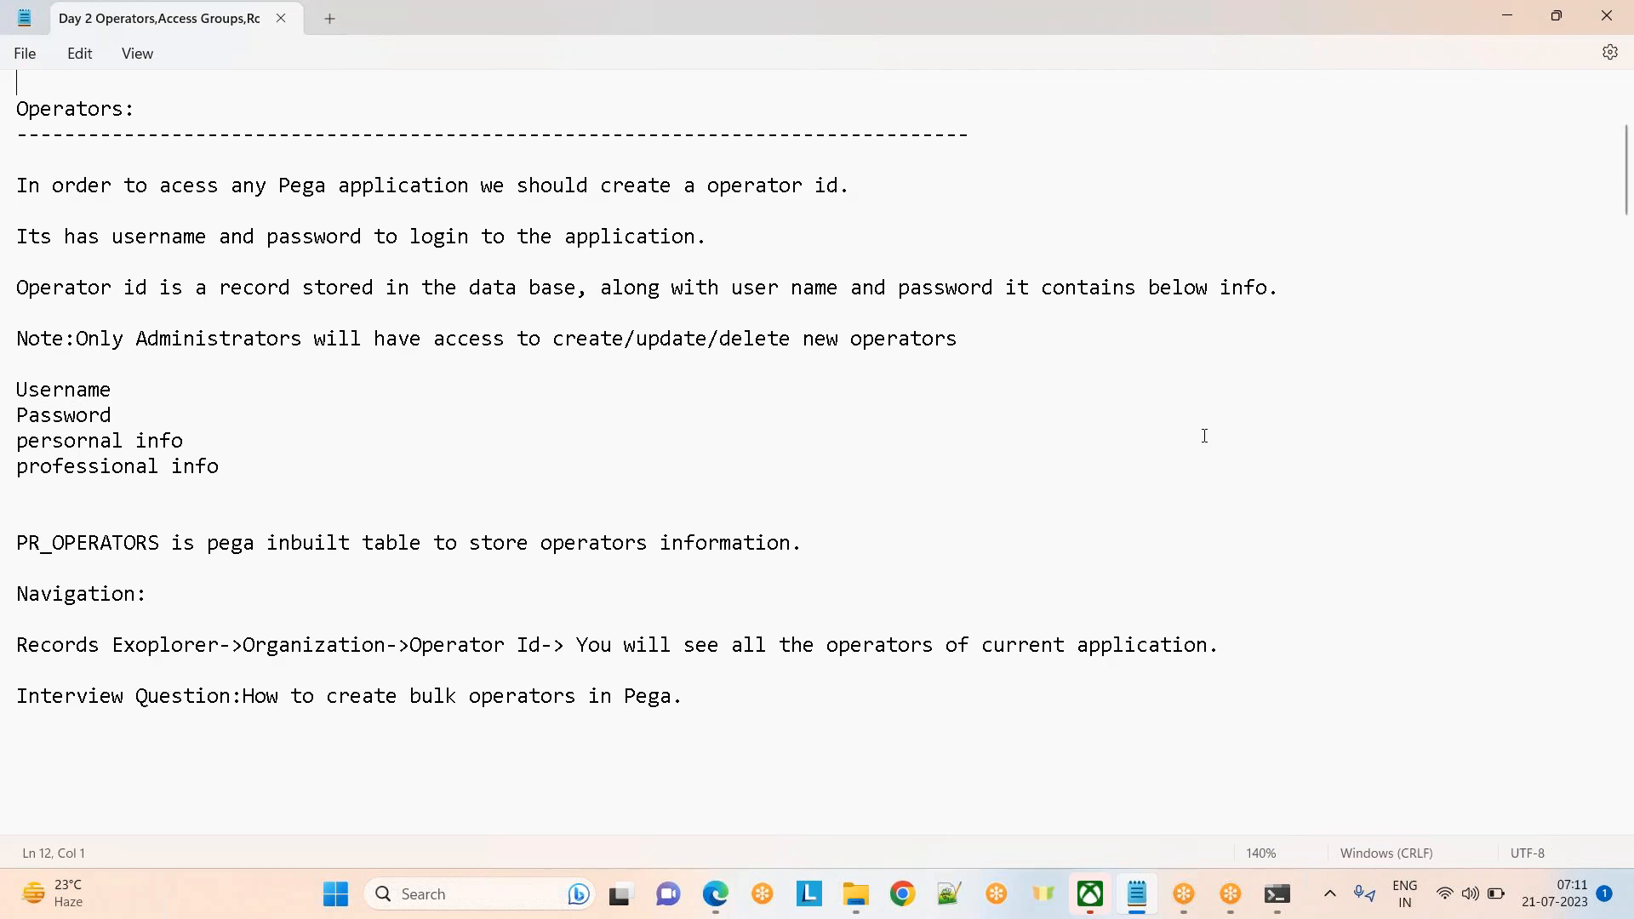
pyautogui.hotkey('ctrl', '+')
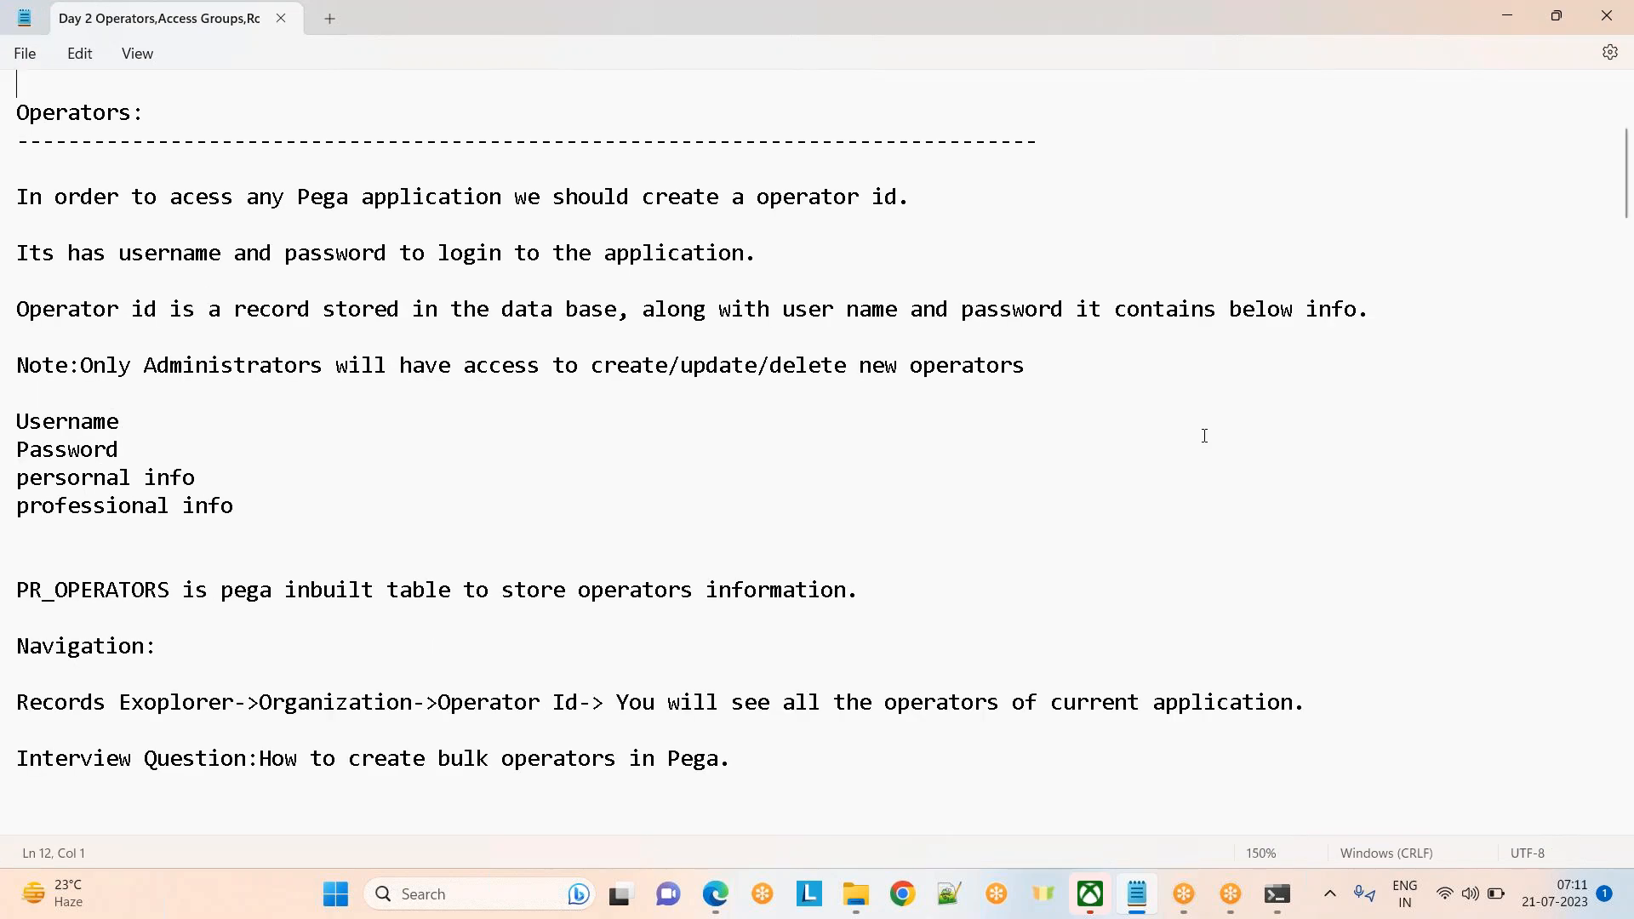
pyautogui.hotkey('ctrl', '+')
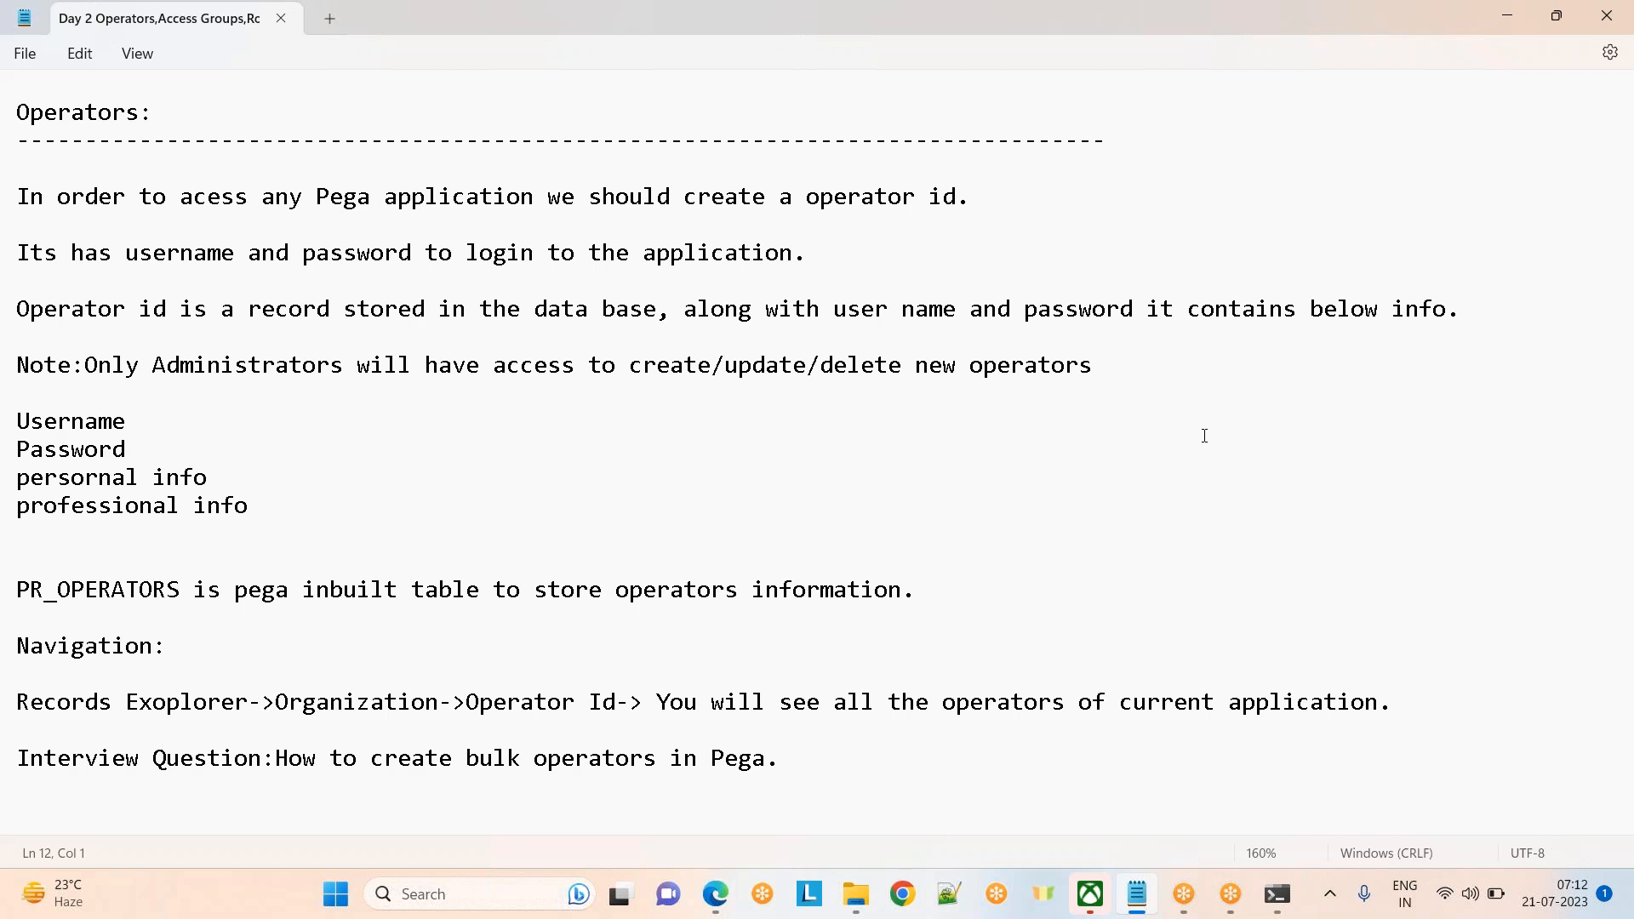
pyautogui.press('super+d')
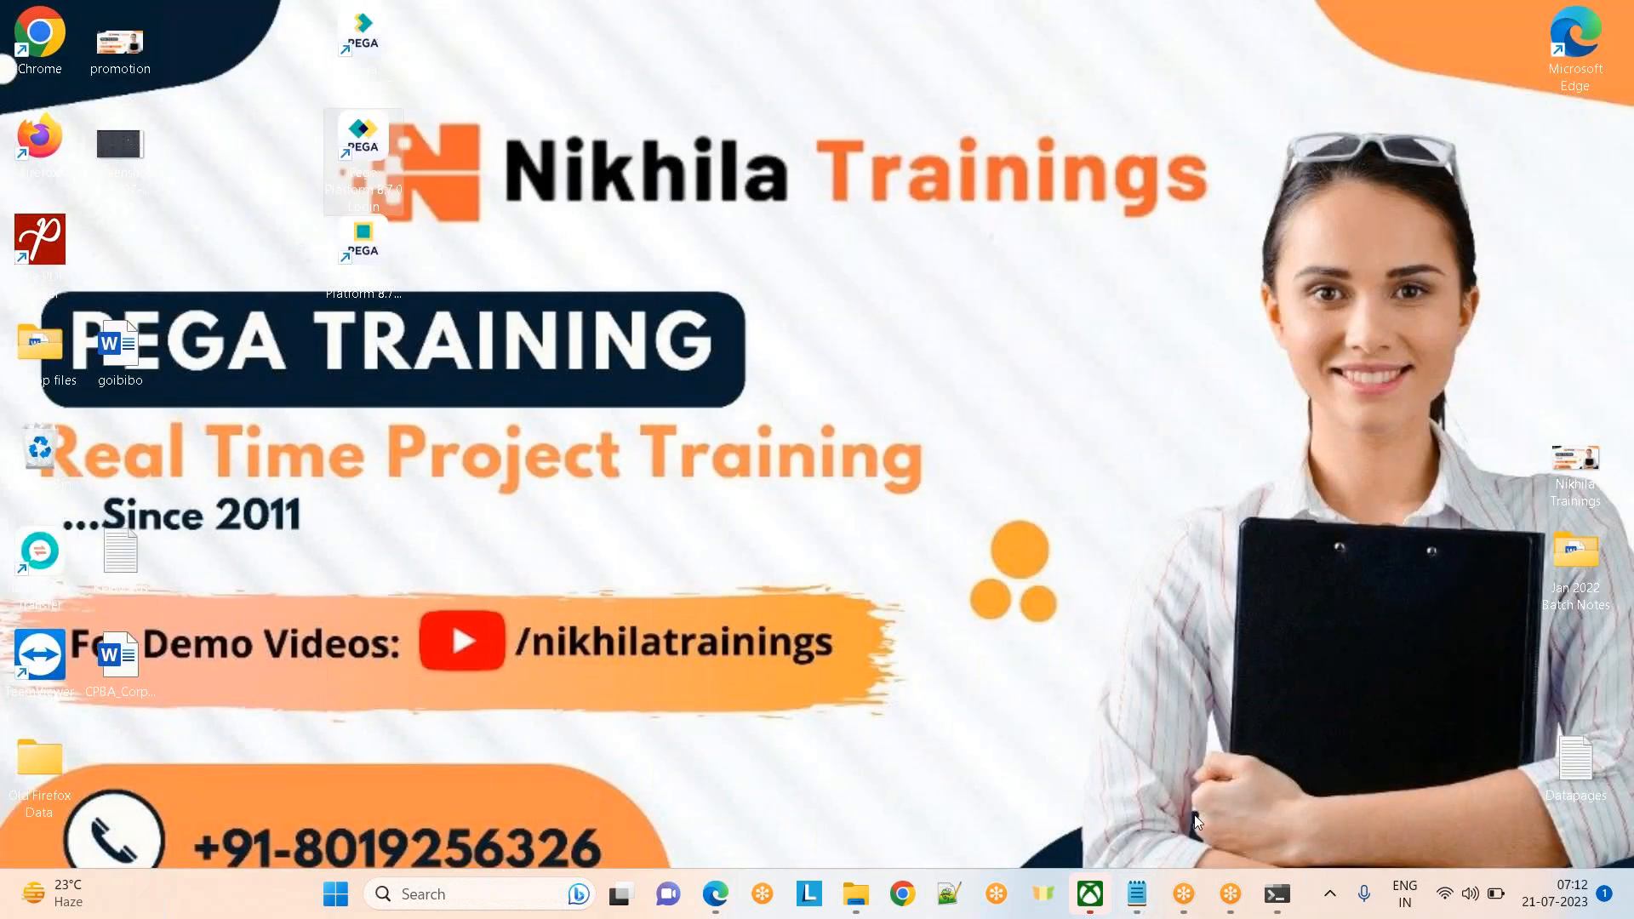
# Bring back the browser on the pgAdmin pr_operators results and restore it to a smaller window
pyautogui.moveTo(715, 893)
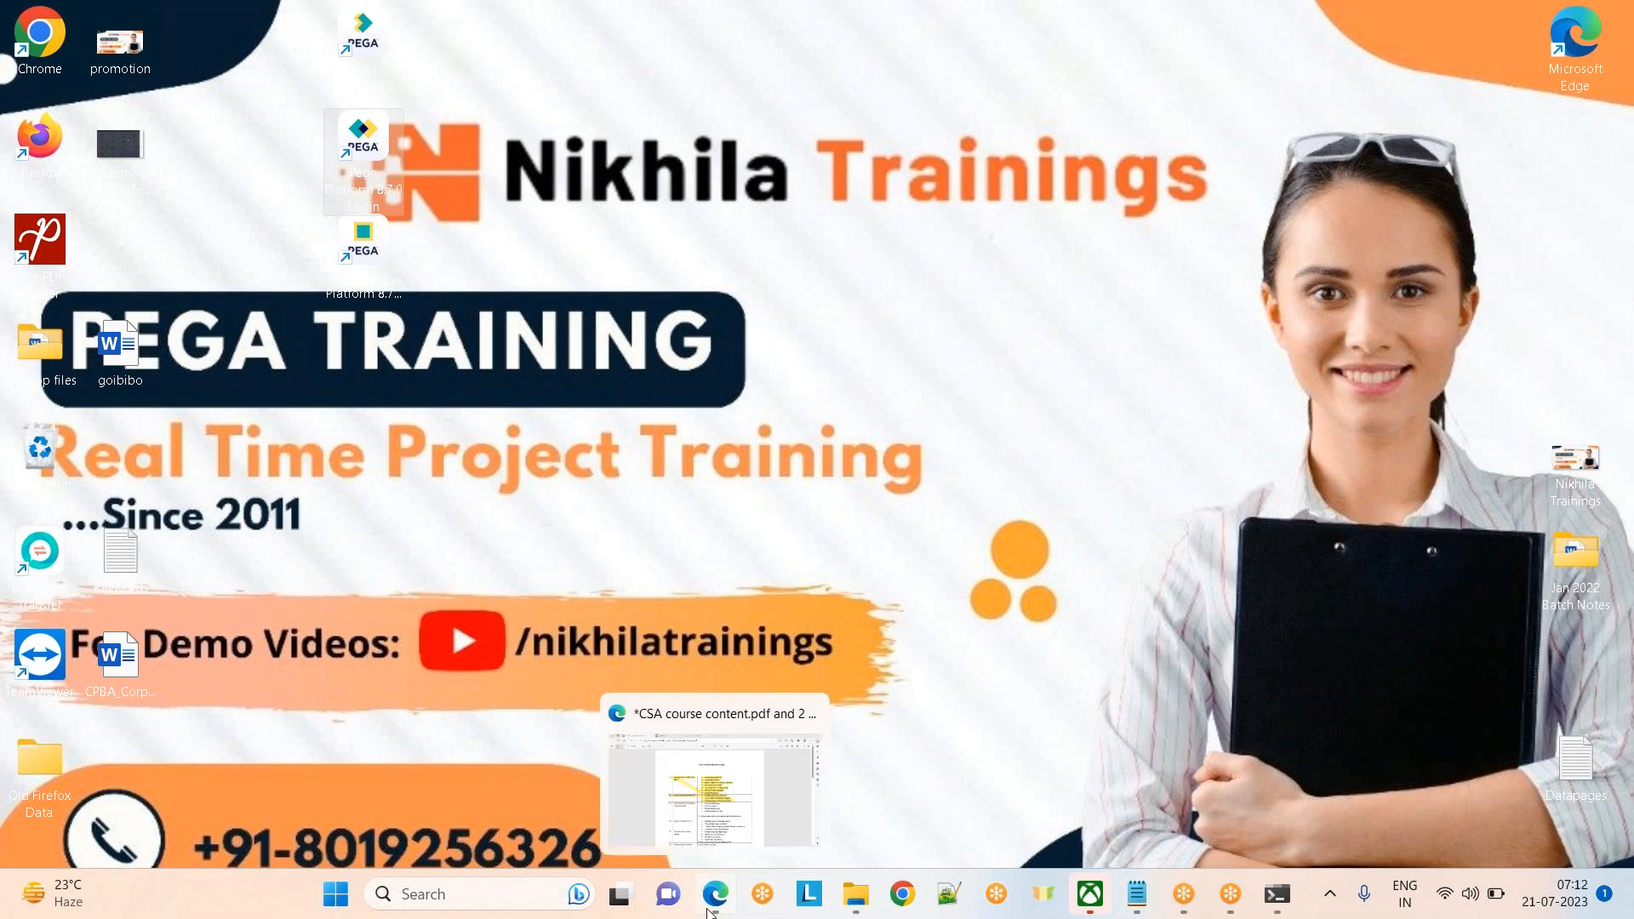
pyautogui.click(721, 779)
pyautogui.click(412, 12)
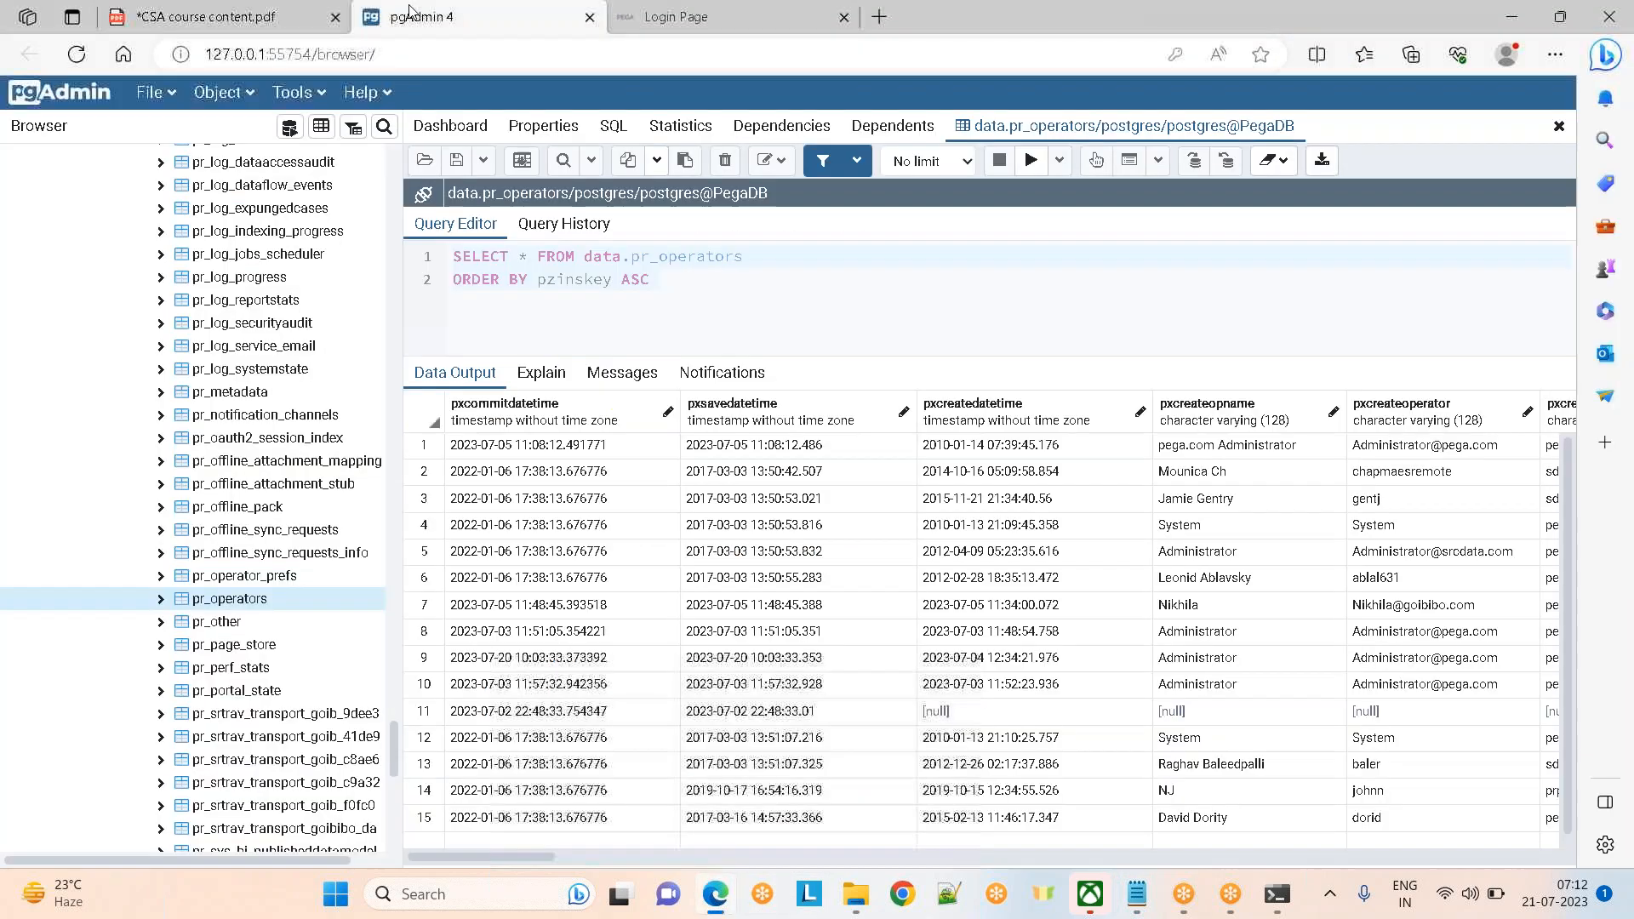
pyautogui.moveTo(1105, 28); pyautogui.dragTo(817, 223)
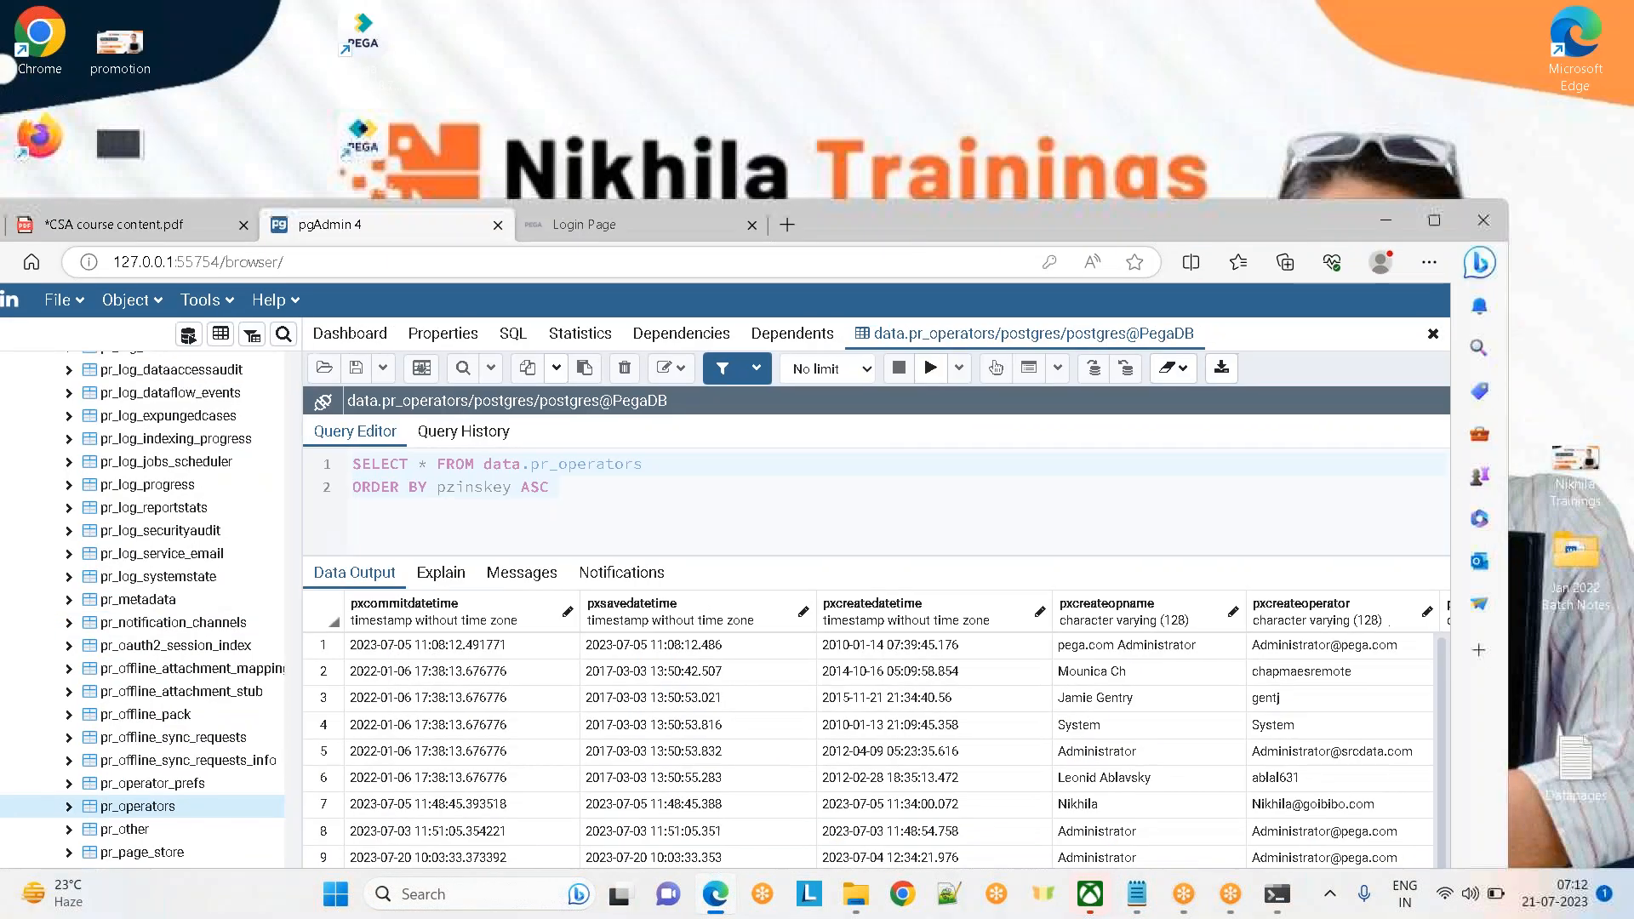
# Search the web for 'goibibo' in a new browser tab
pyautogui.click(790, 225)
pyautogui.write('goibibo')
pyautogui.press('Return')
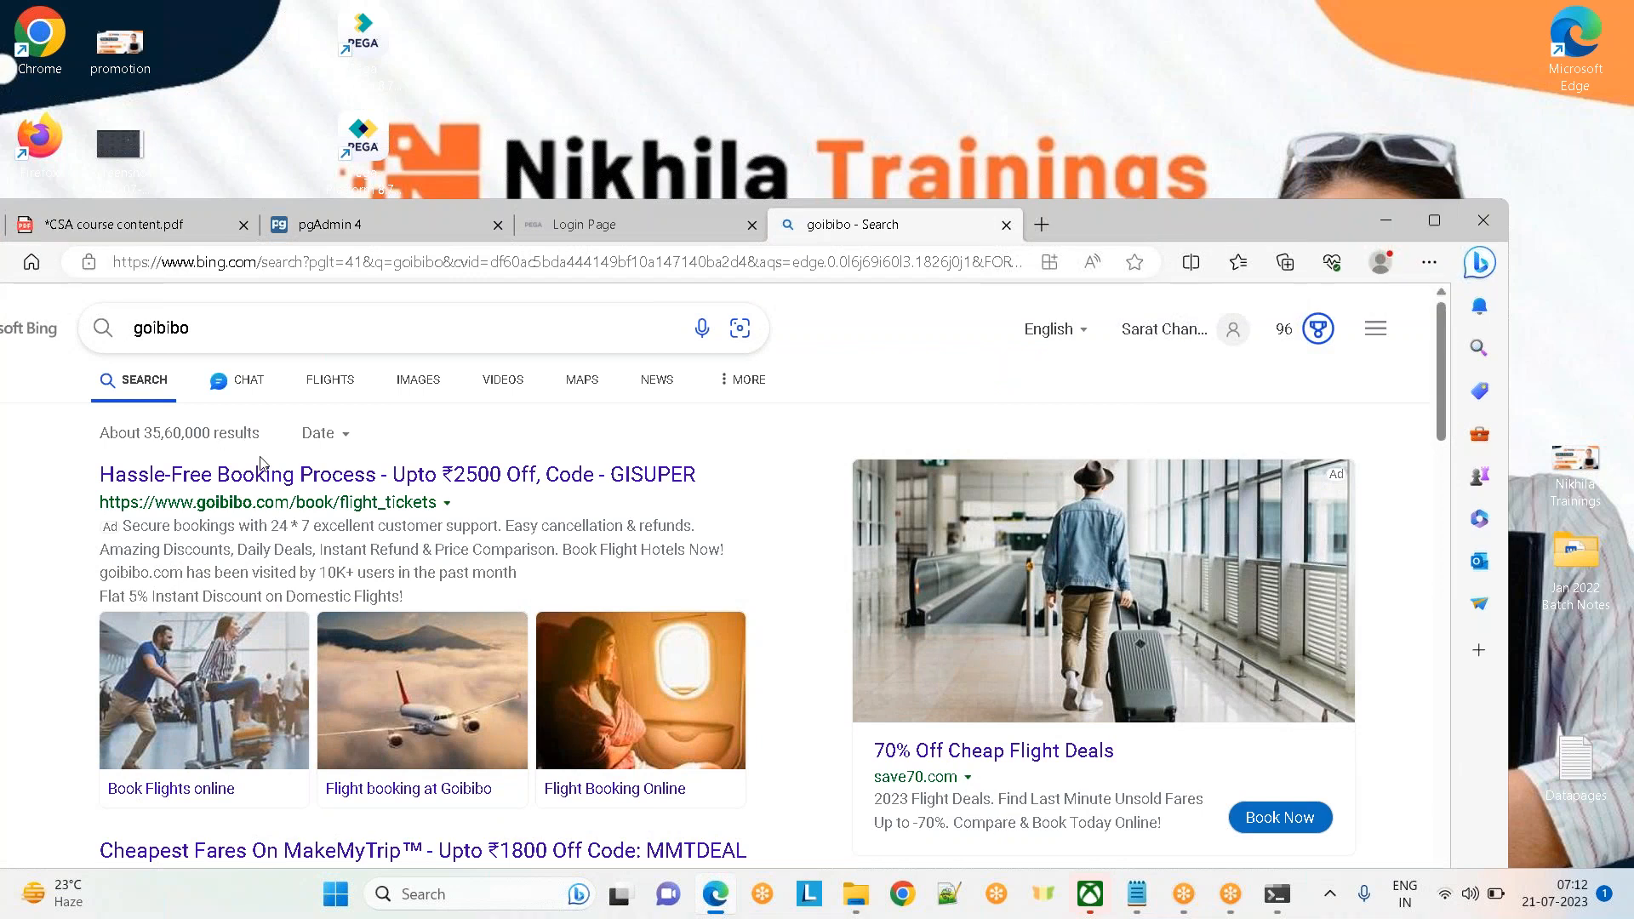
# Maximise Edge so the goibibo flight-booking page with its Login/Signup dialog fills the screen
pyautogui.click(1448, 225)
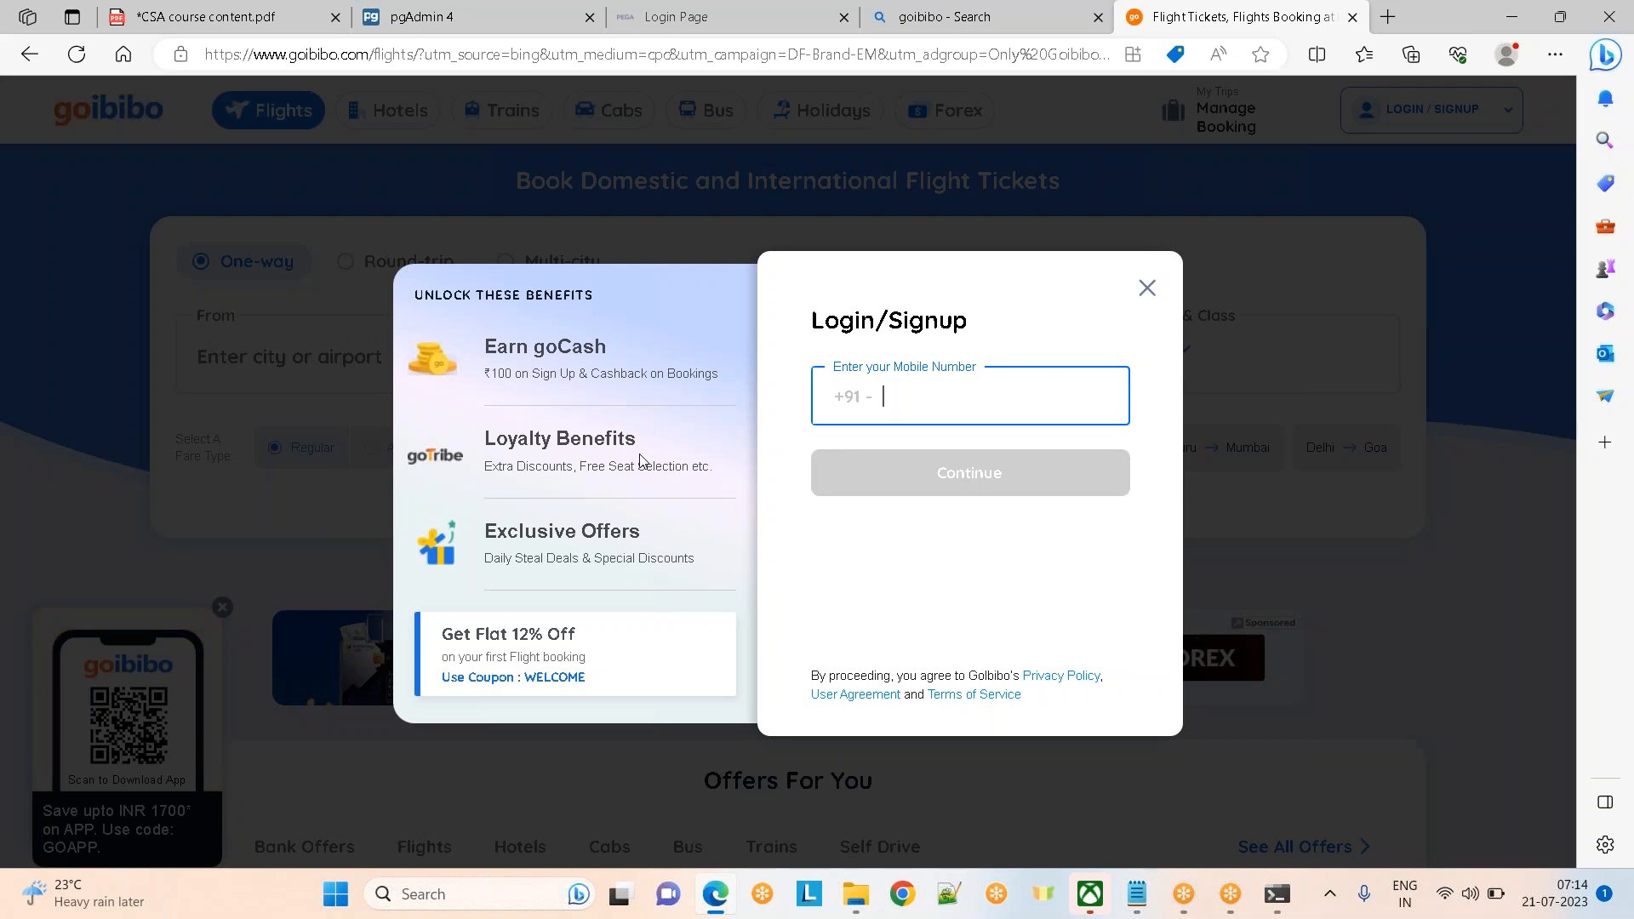
pyautogui.moveTo(715, 893)
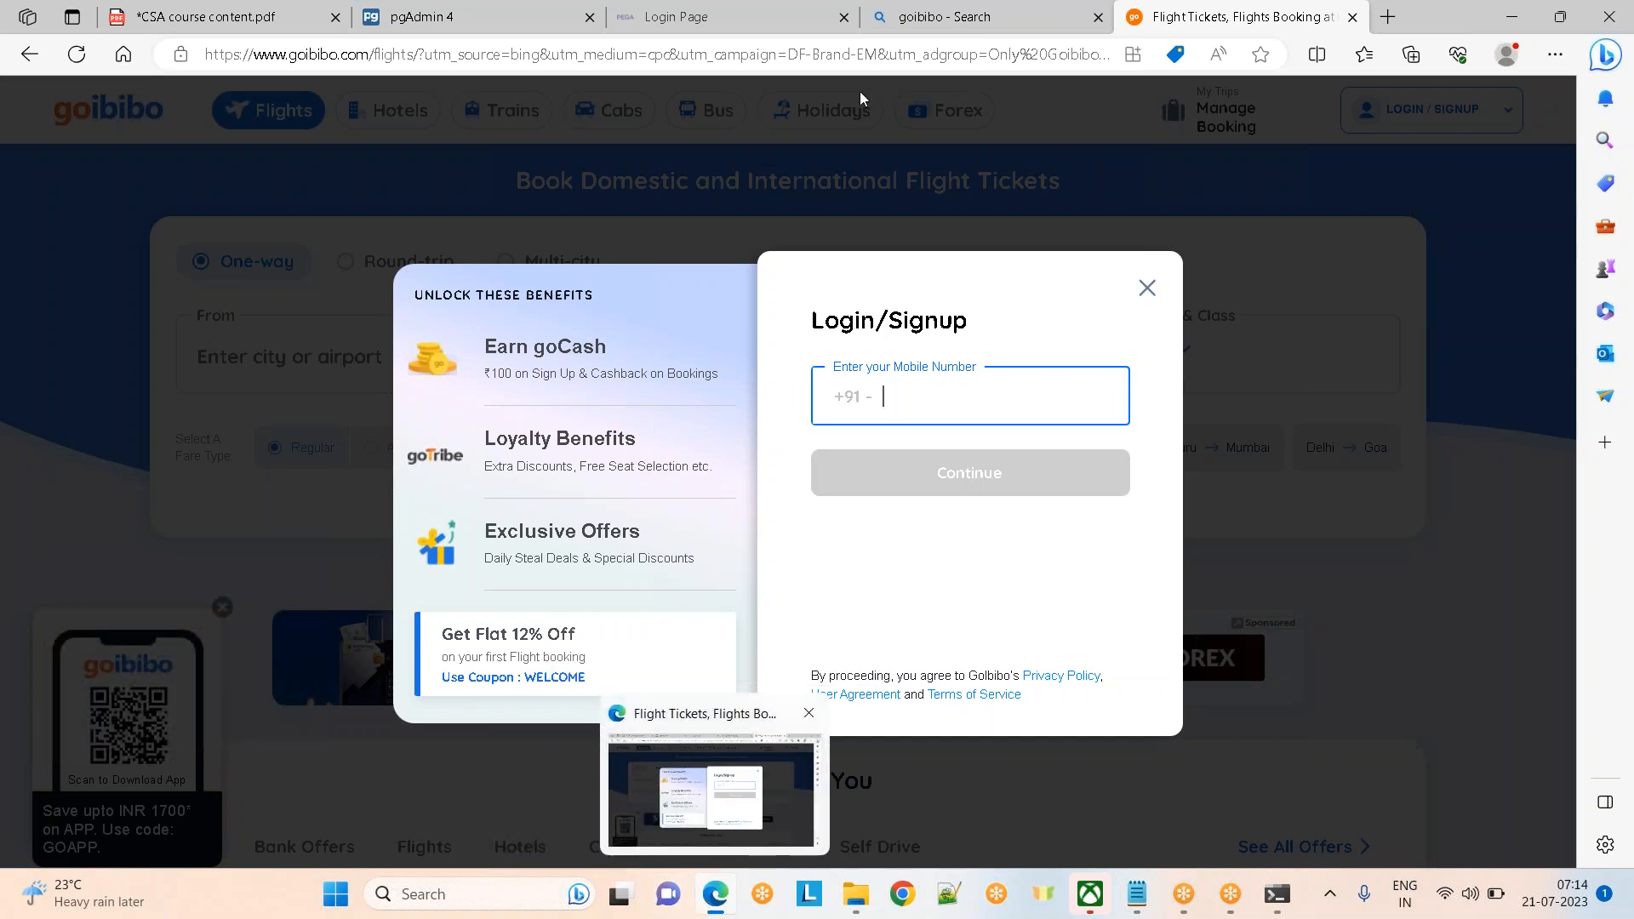
# Split pgAdmin and the Pega login page into separate windows and maximise the login window
pyautogui.click(413, 17)
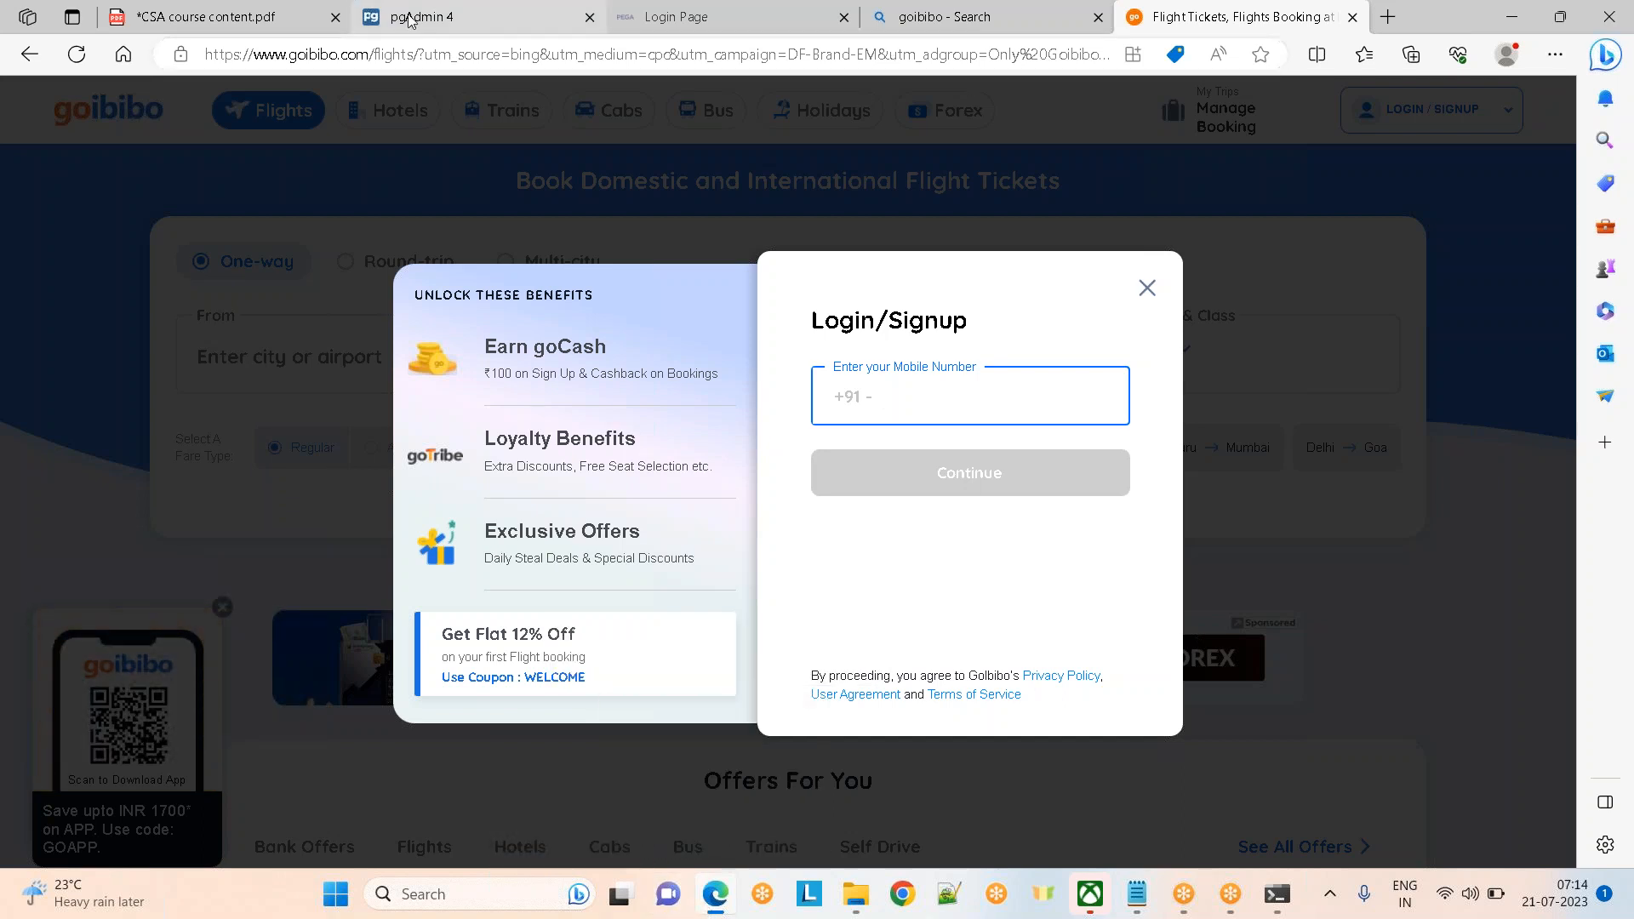
pyautogui.moveTo(413, 17); pyautogui.dragTo(417, 480)
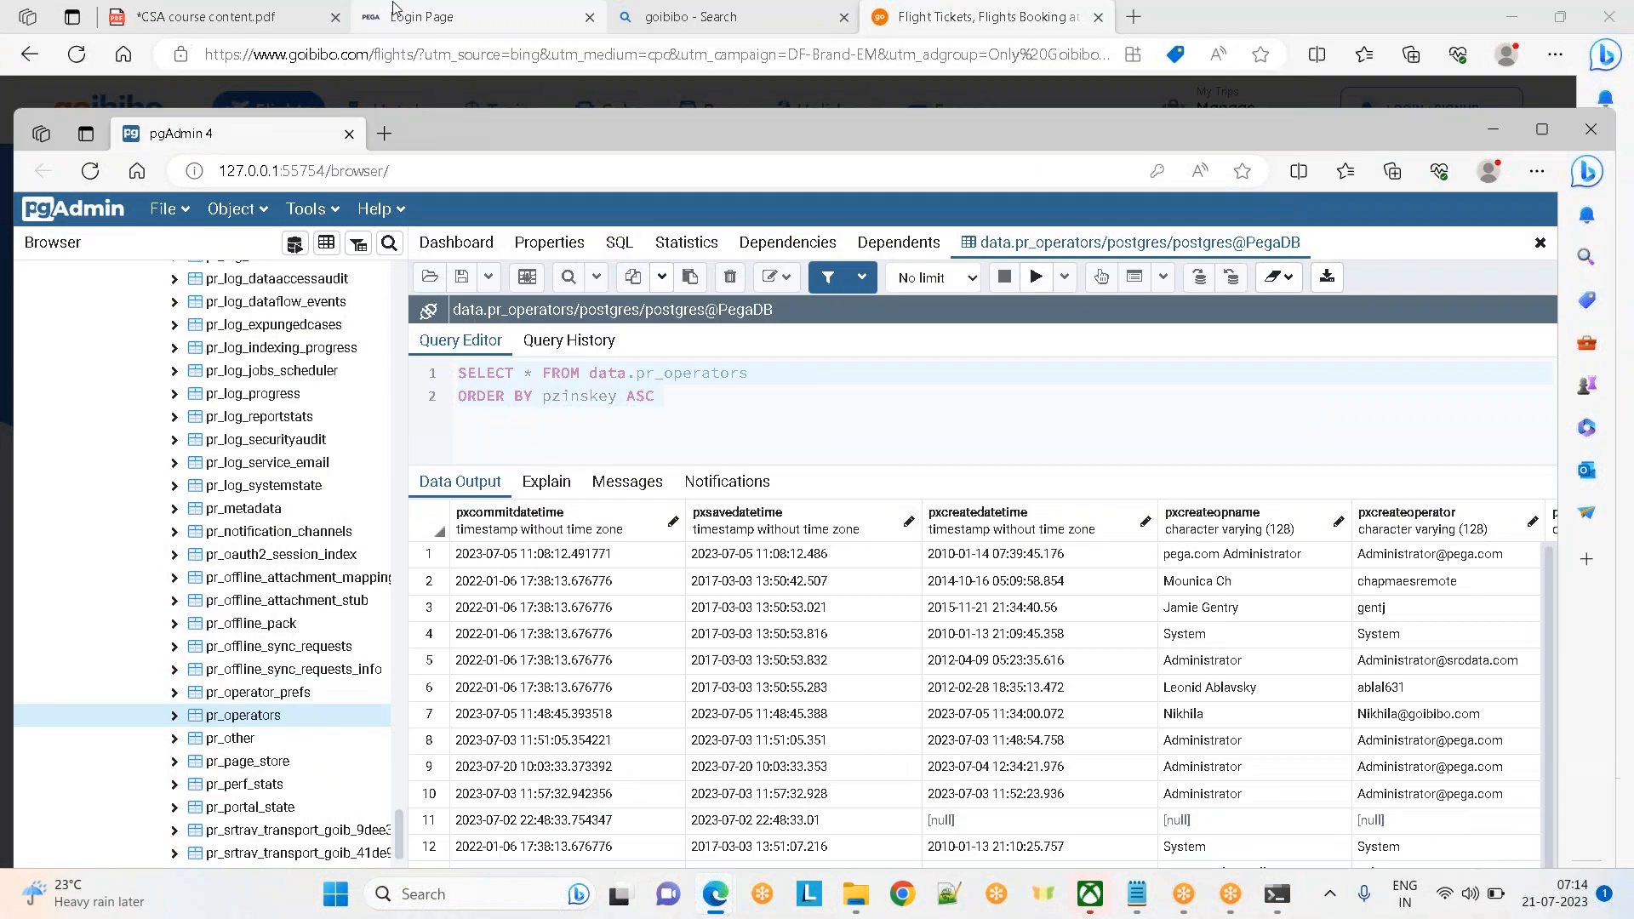
pyautogui.click(399, 12)
pyautogui.moveTo(399, 17); pyautogui.dragTo(212, 240)
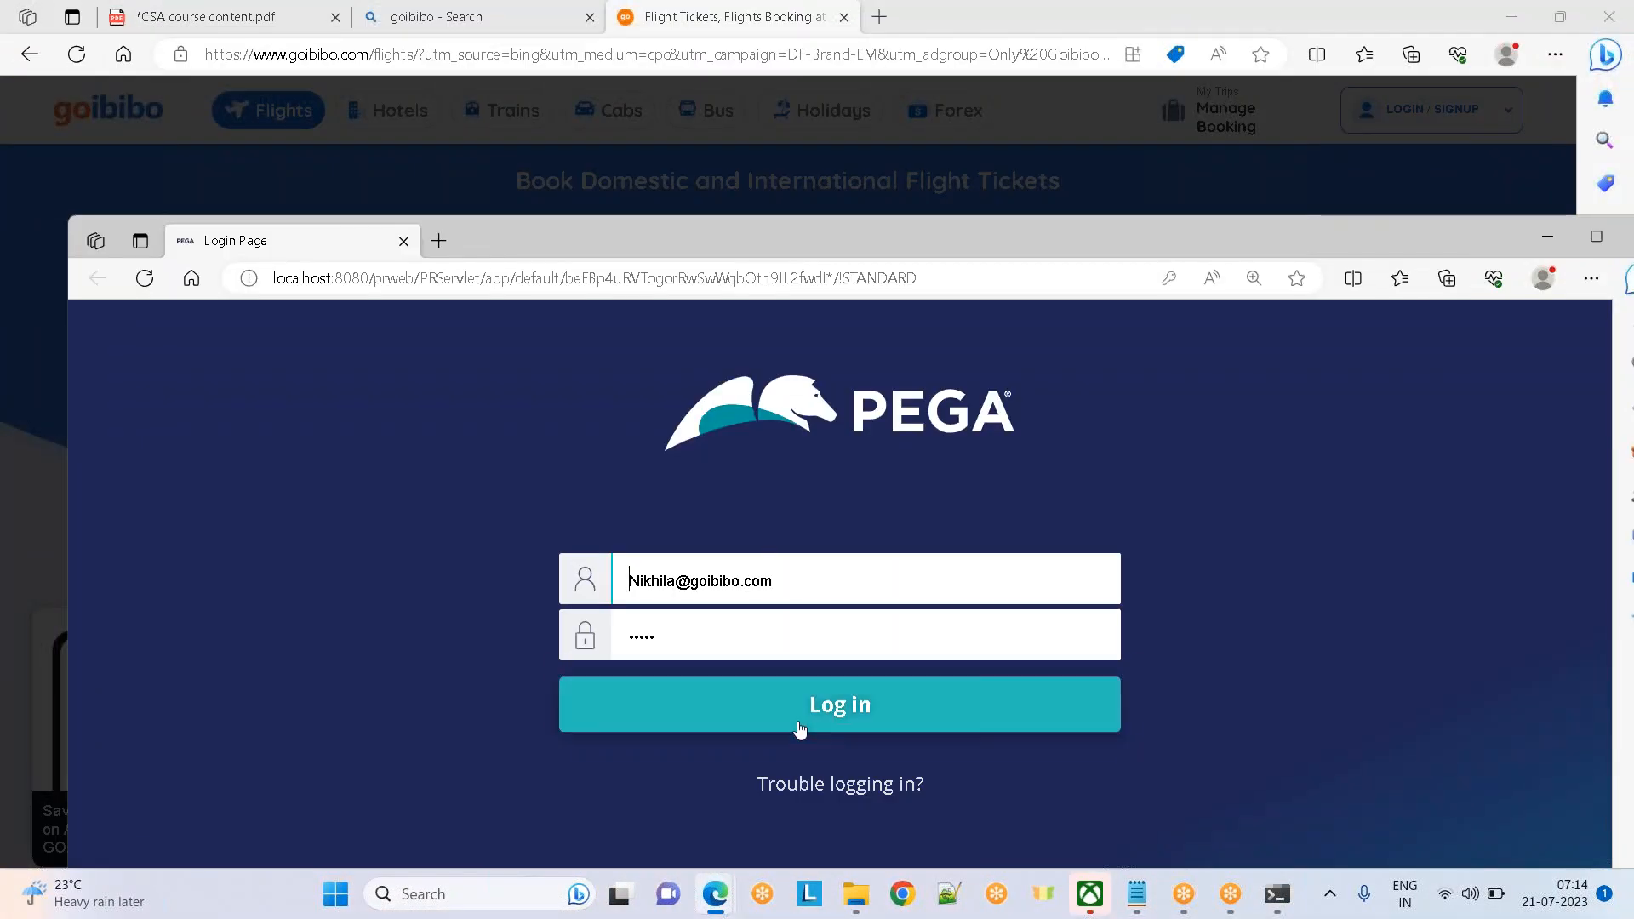
pyautogui.click(1588, 243)
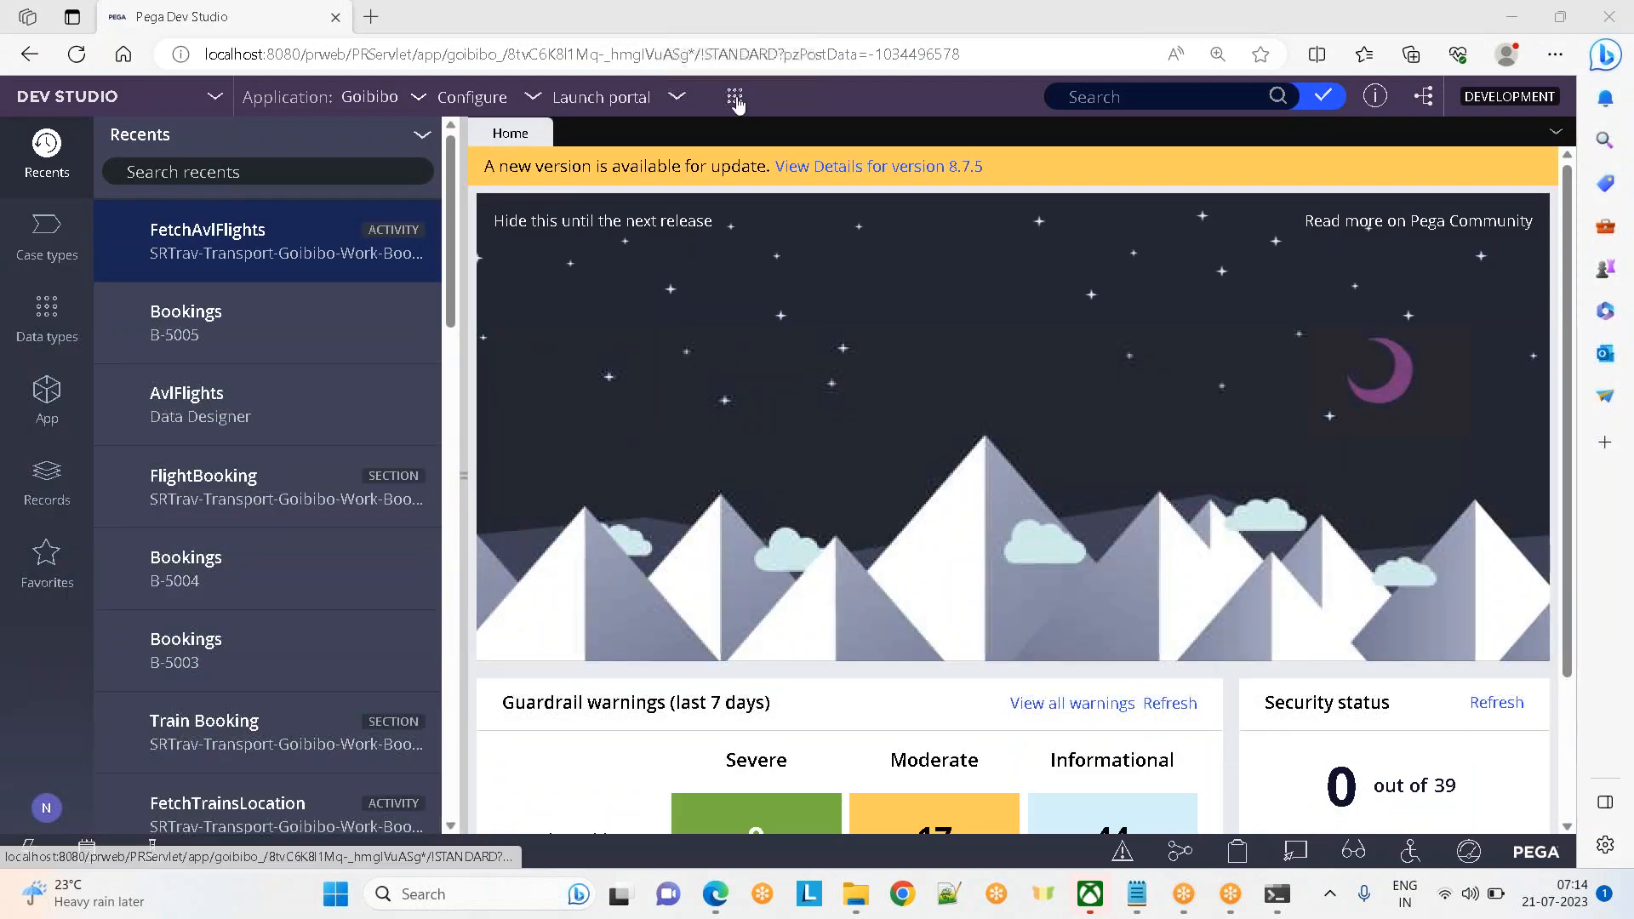
# Start a new Organization > Operator ID record and widen the workspace to full window
pyautogui.click(734, 97)
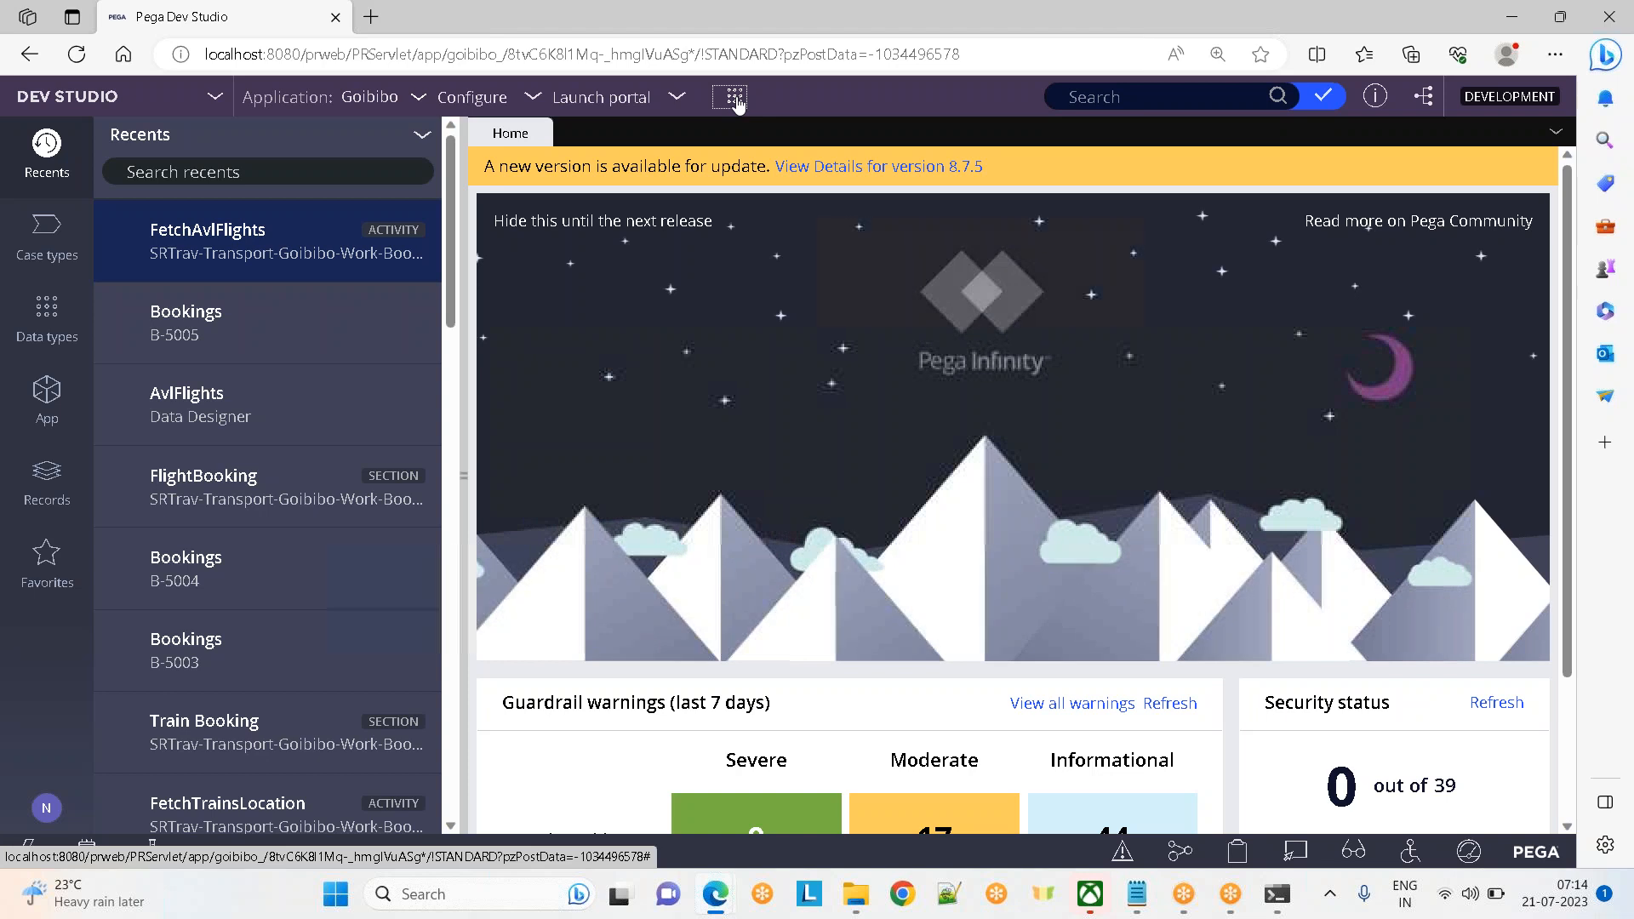
pyautogui.moveTo(817, 363)
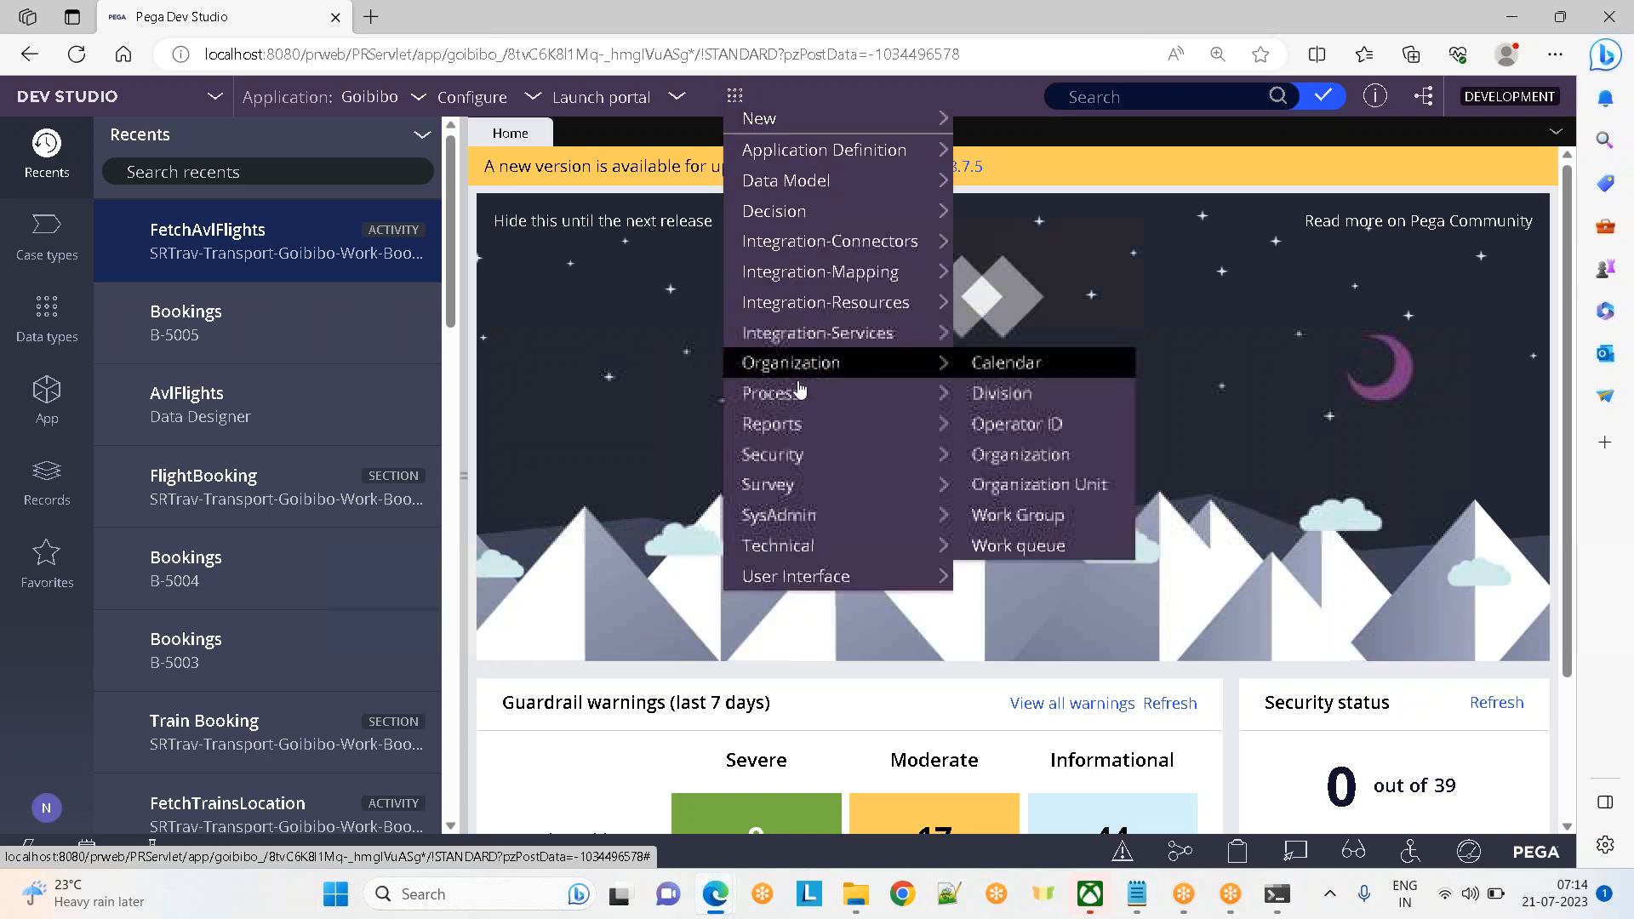
pyautogui.click(1032, 426)
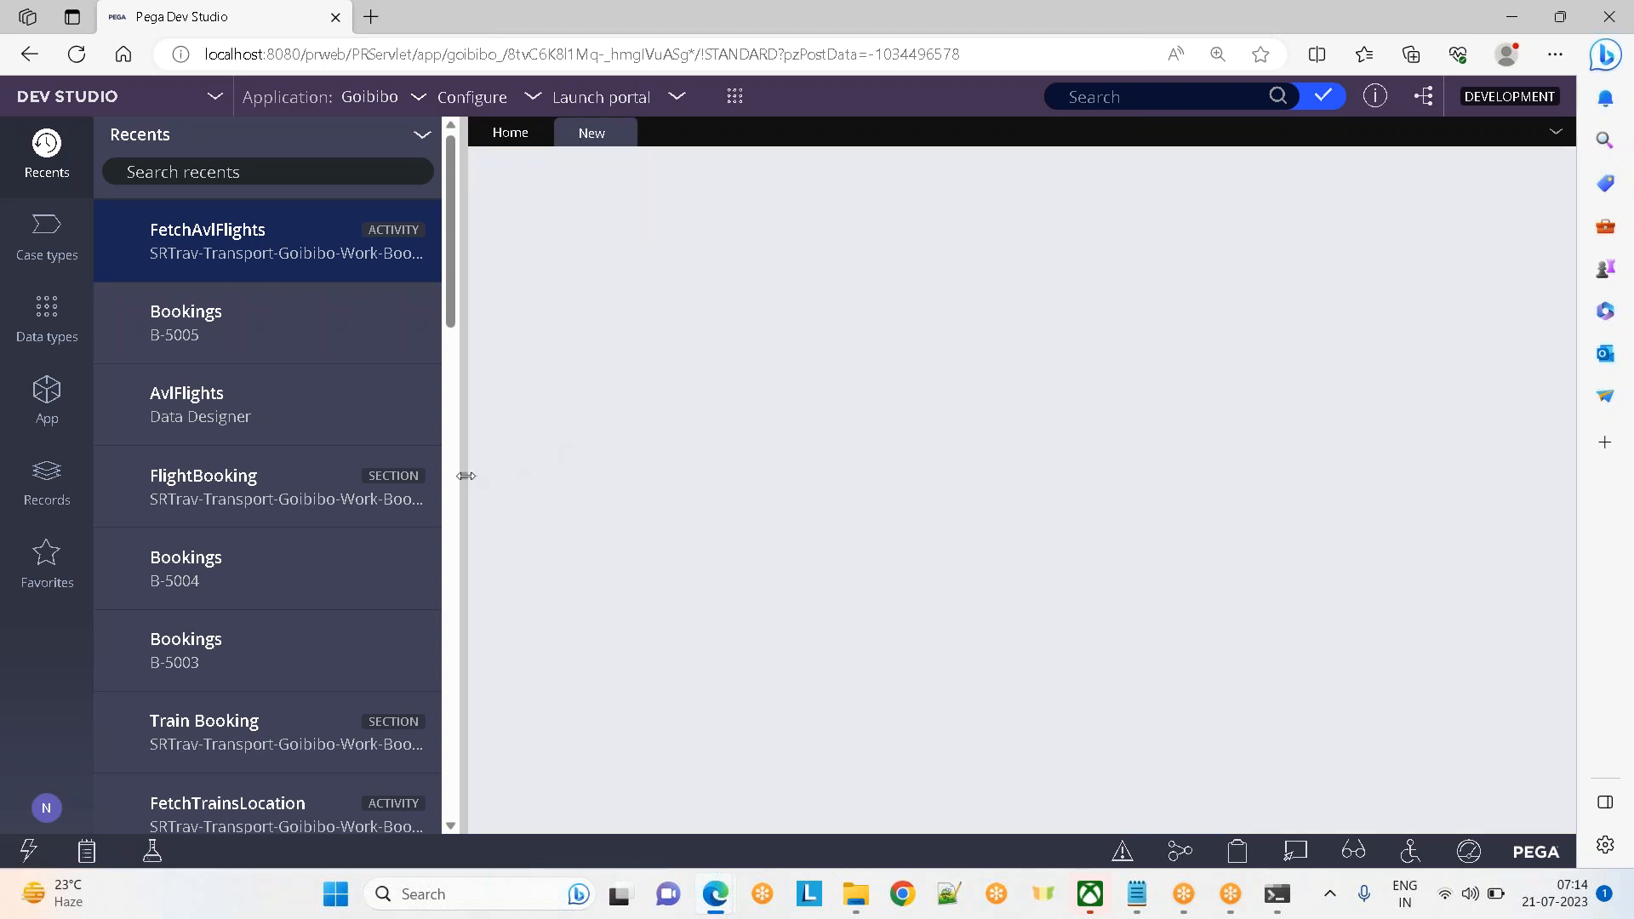
pyautogui.click(466, 476)
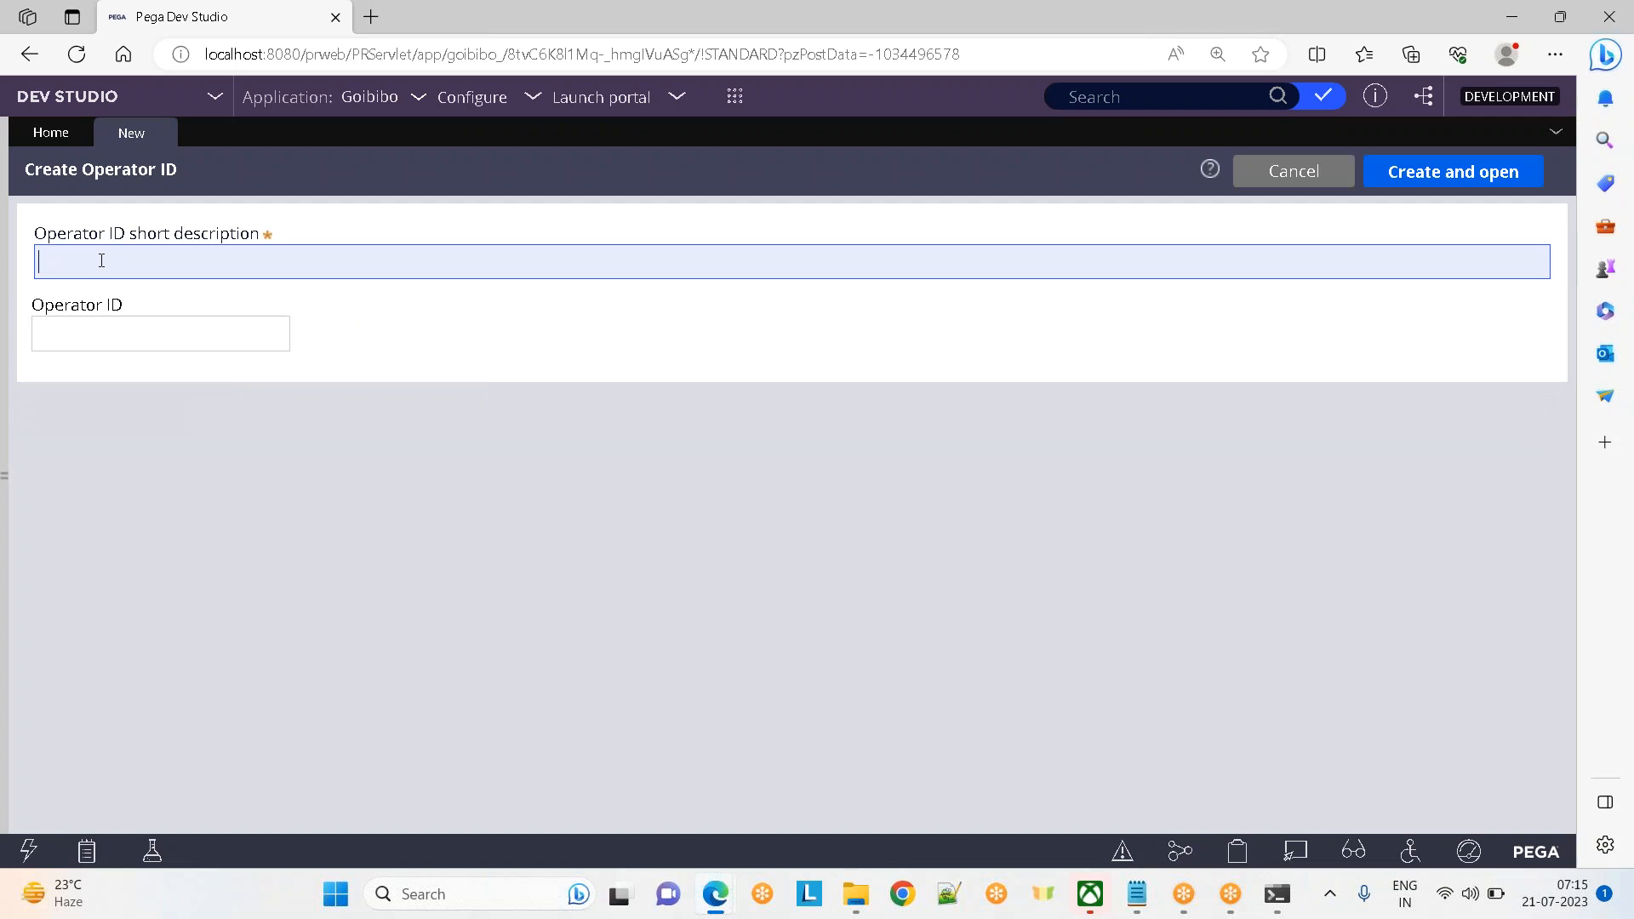
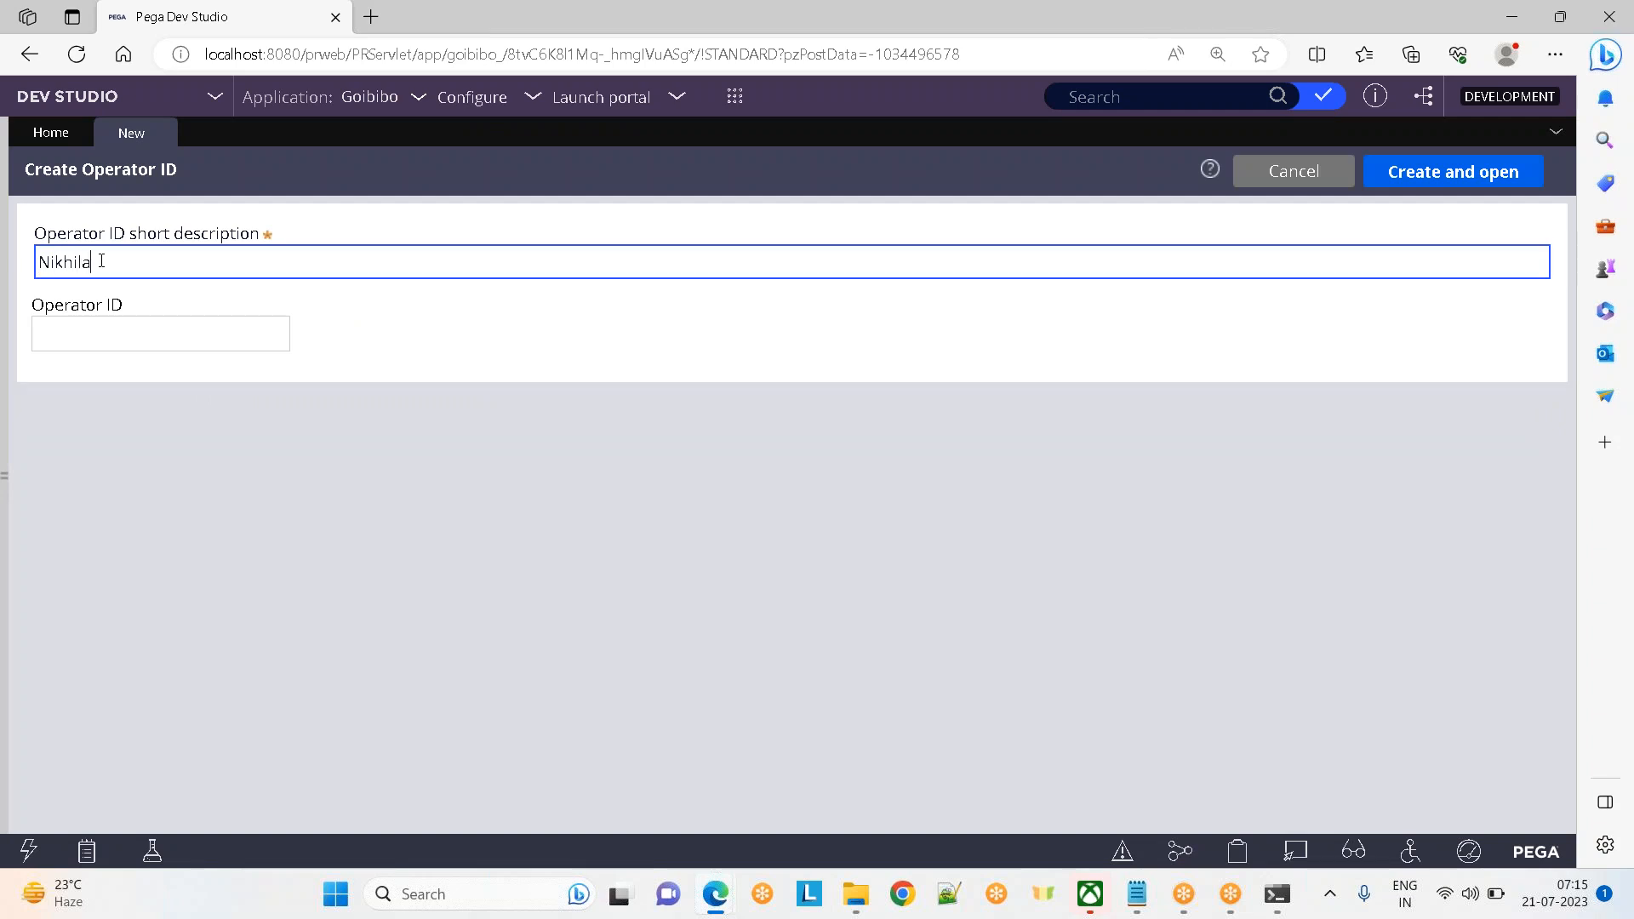
# Enter the operator's e-mail address as the short description and copy it into Operator ID
pyautogui.hotkey('ctrl', 'a')
pyautogui.hotkey('ctrl', 'c')
pyautogui.press('Tab')
pyautogui.hotkey('ctrl', 'v')
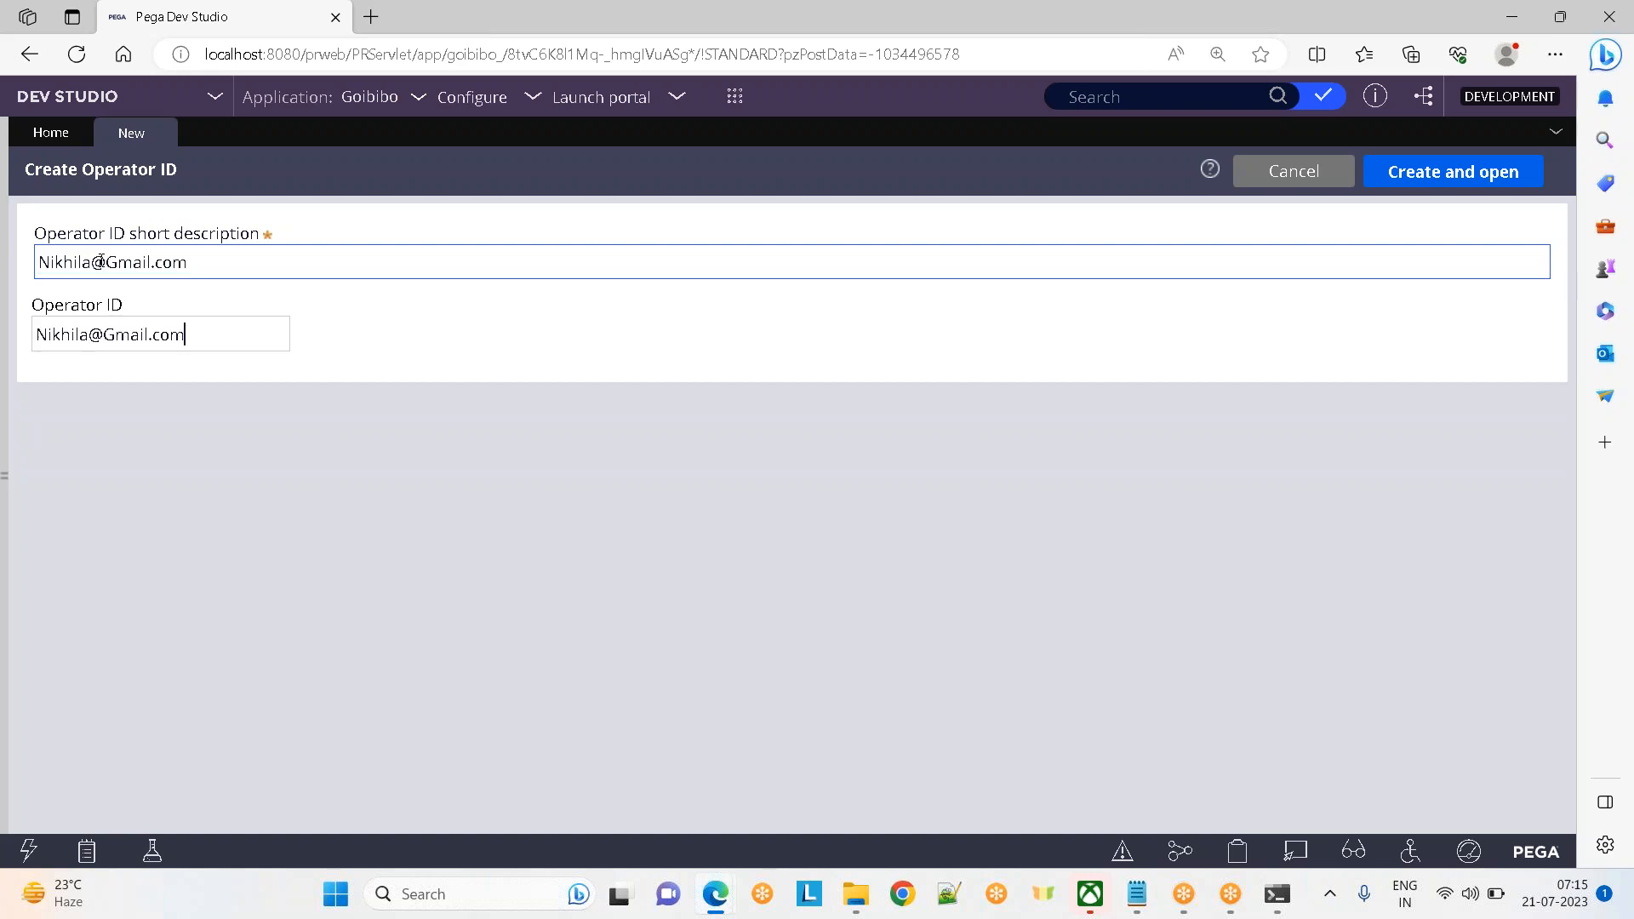
# Create the operator record and view its Work tab with team Default
pyautogui.click(1458, 172)
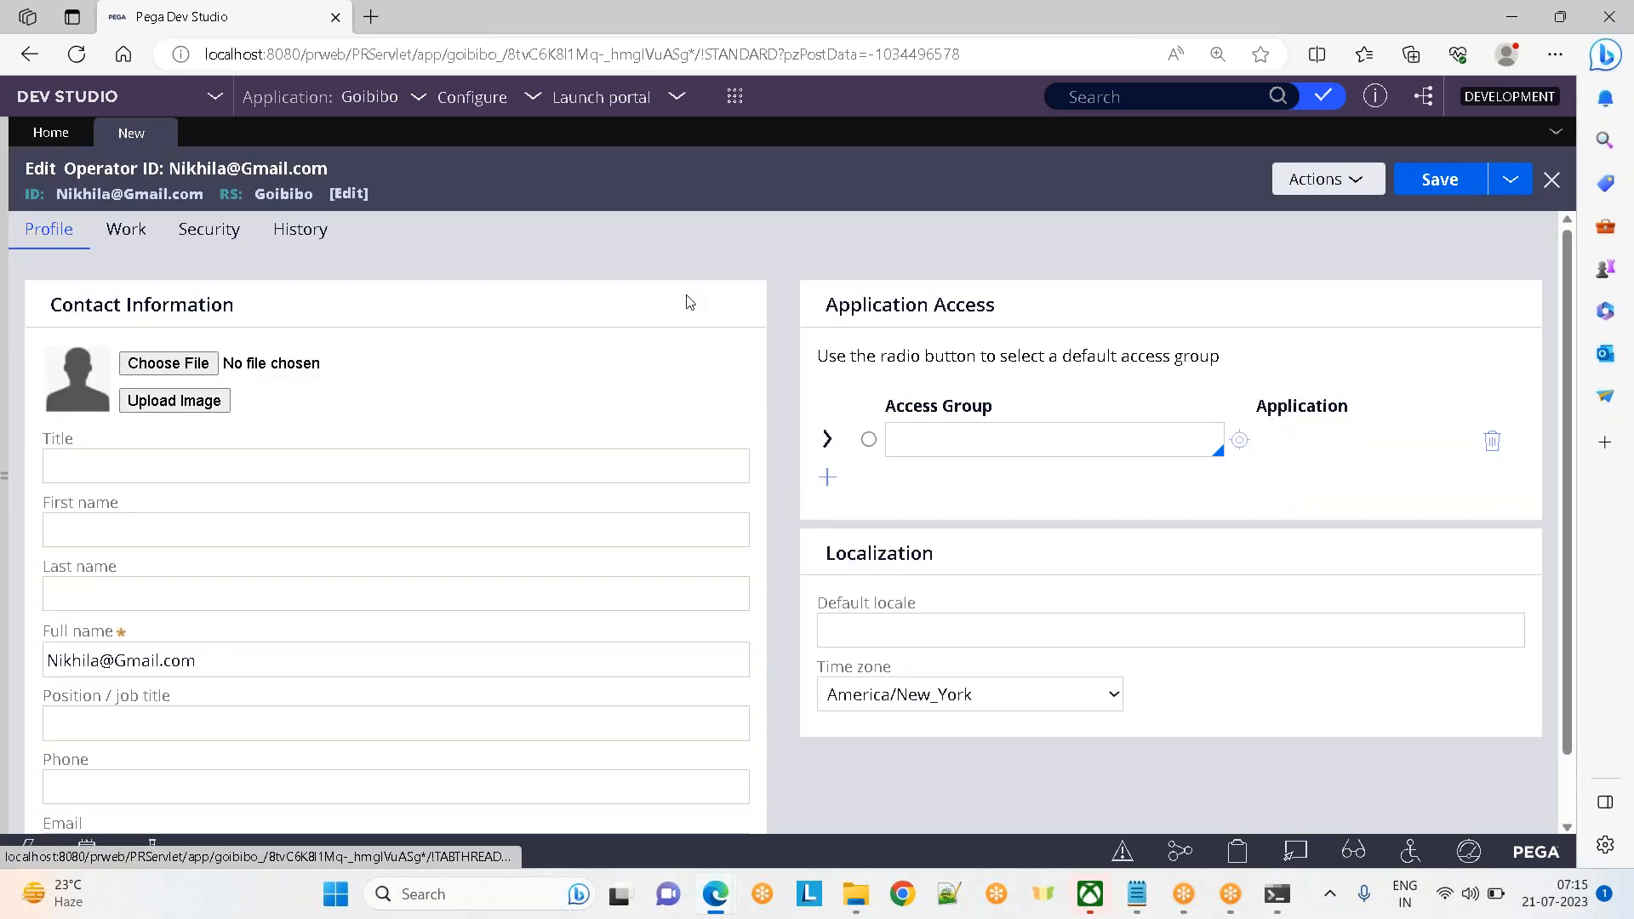
pyautogui.click(99, 454)
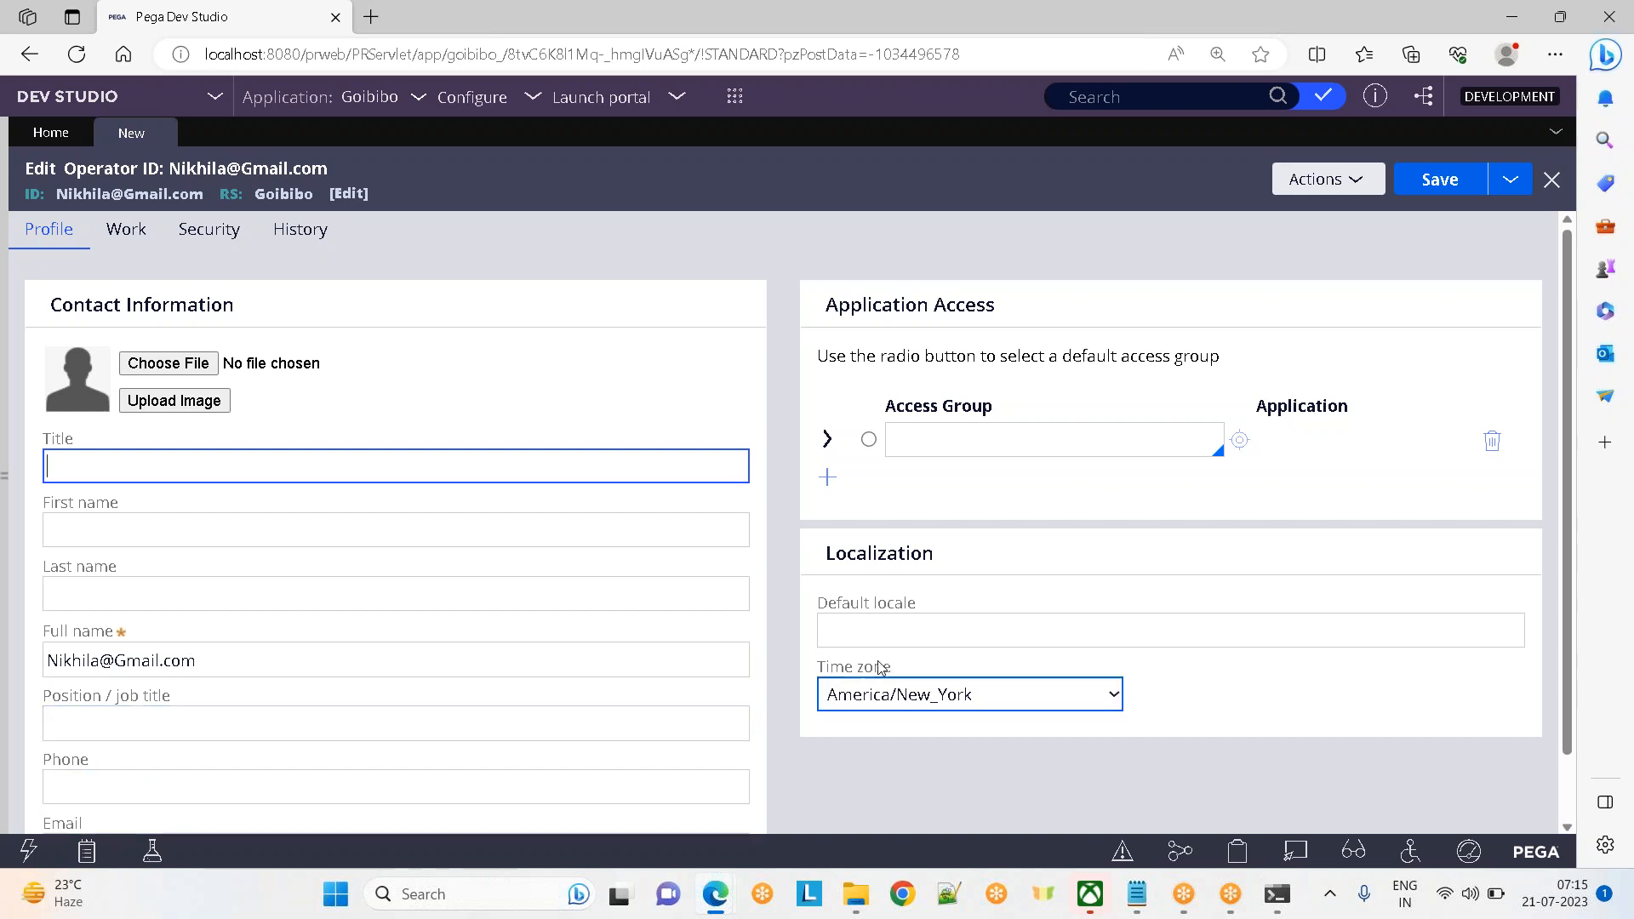
pyautogui.click(127, 235)
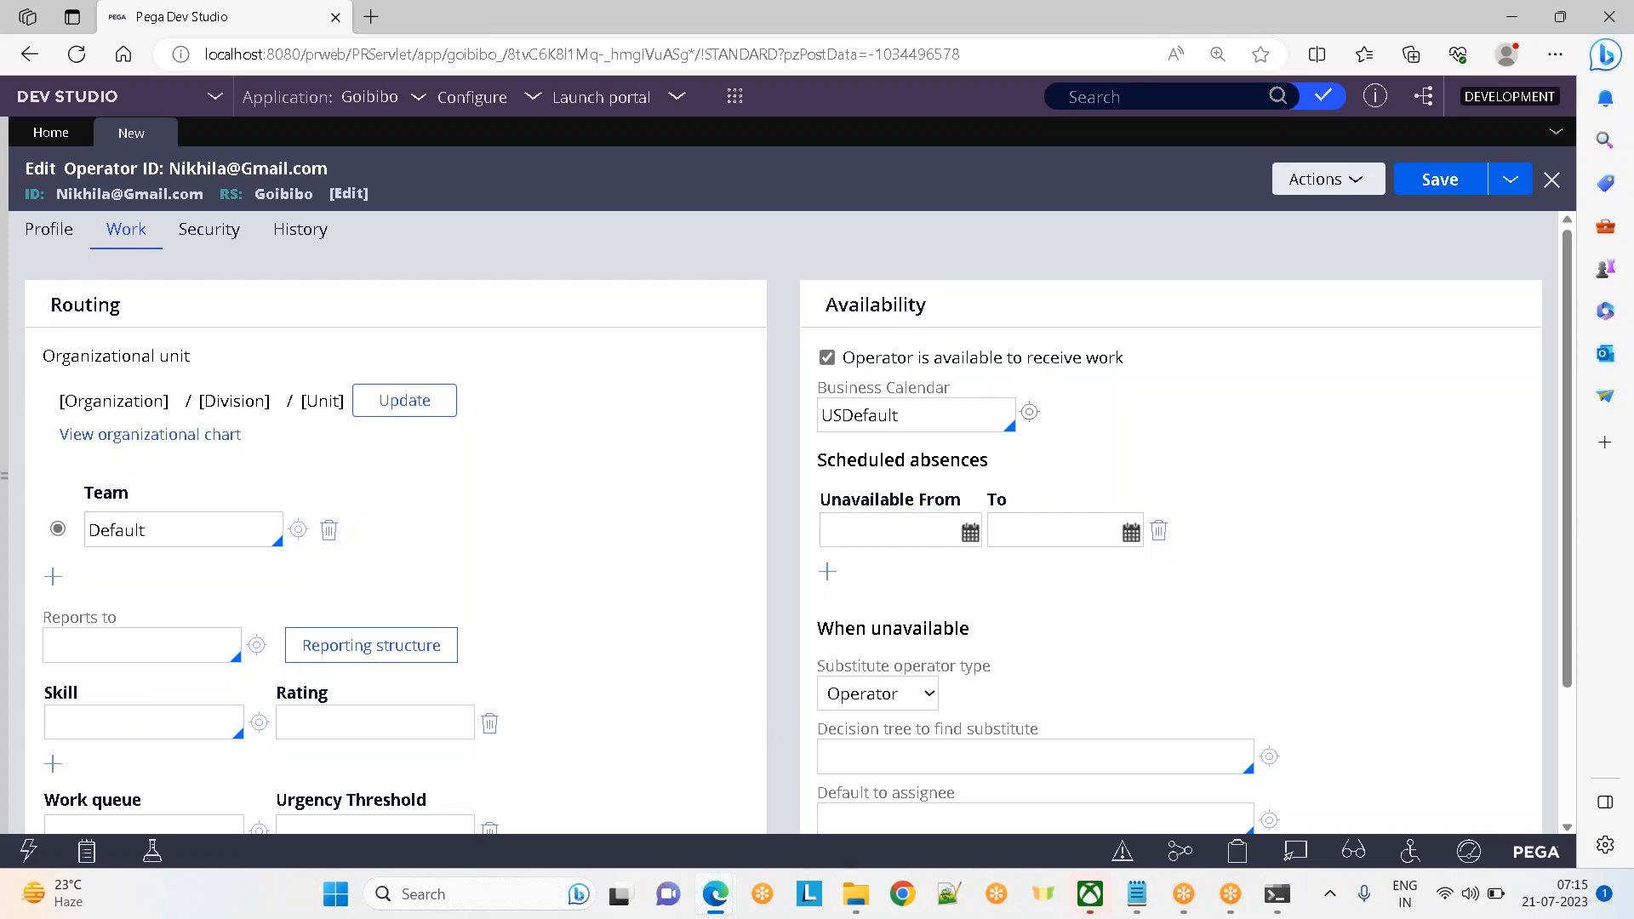
# Look through the operator's Security, Profile and Work tabs, ending on Security
pyautogui.click(188, 225)
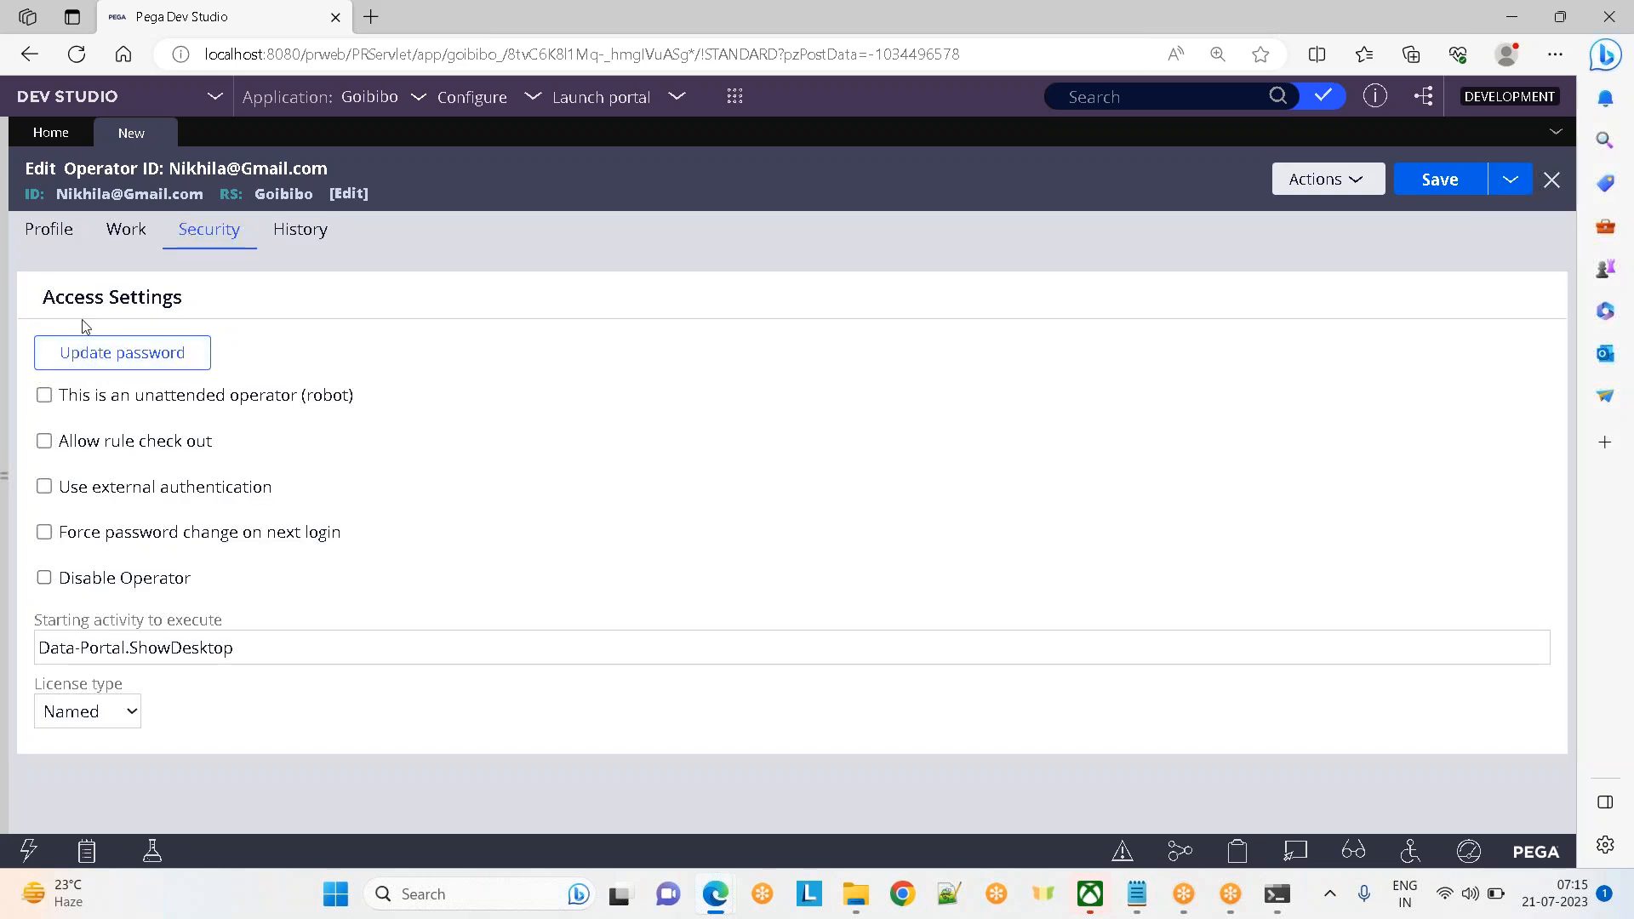
pyautogui.click(31, 245)
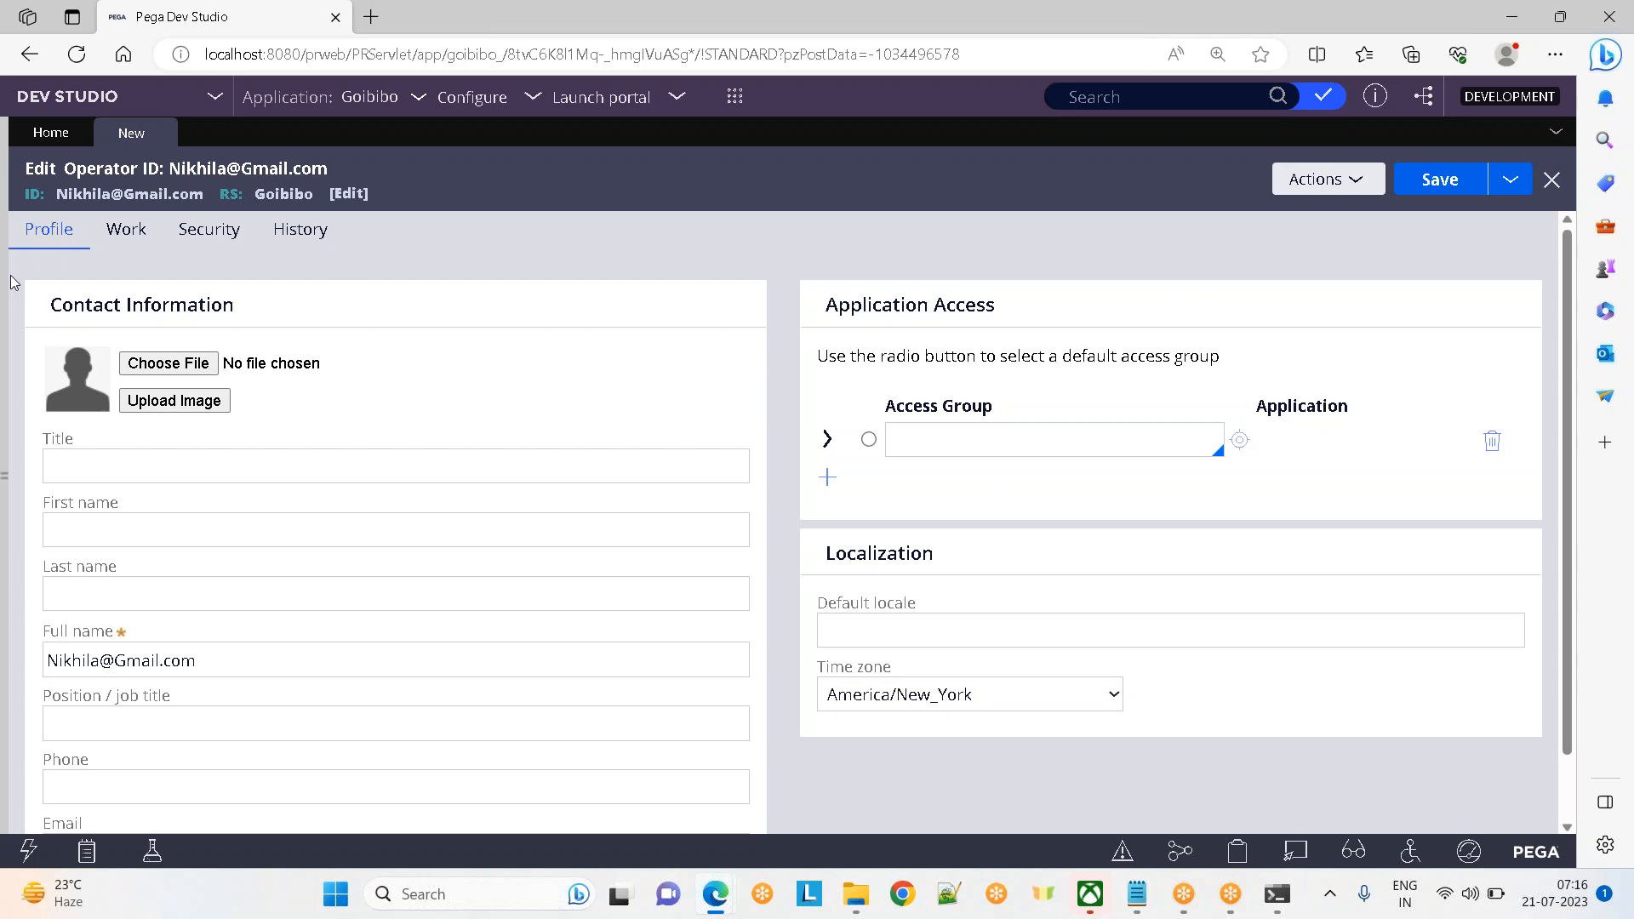
pyautogui.click(113, 239)
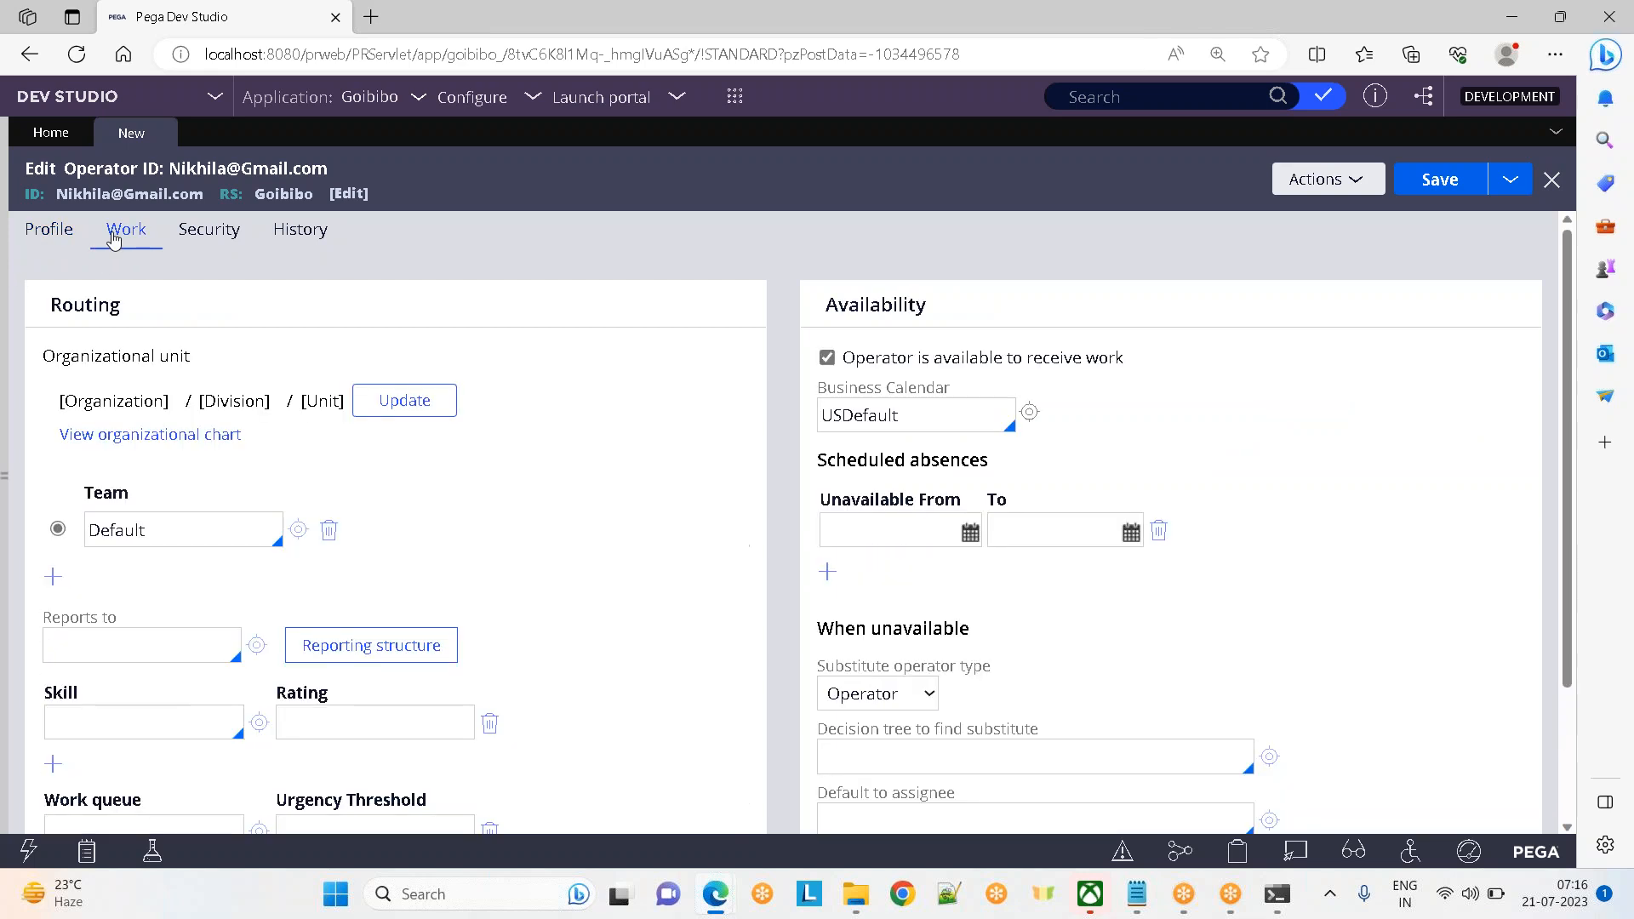
pyautogui.click(207, 228)
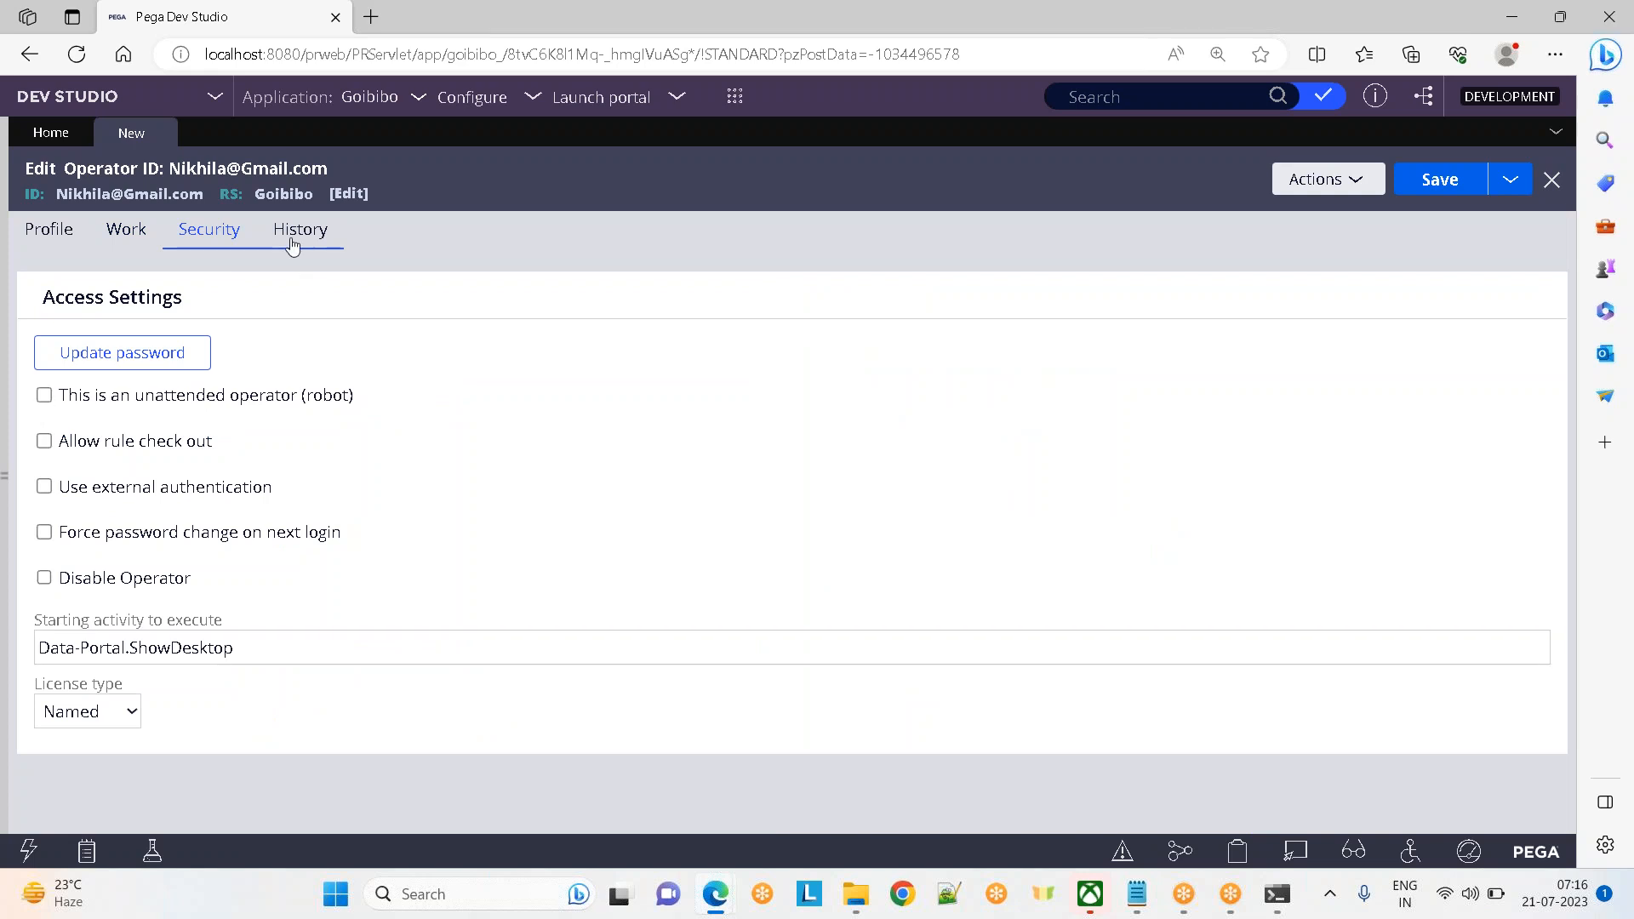
# Check the History tab's Description and Usage fields, then go back to the Profile tab
pyautogui.click(292, 245)
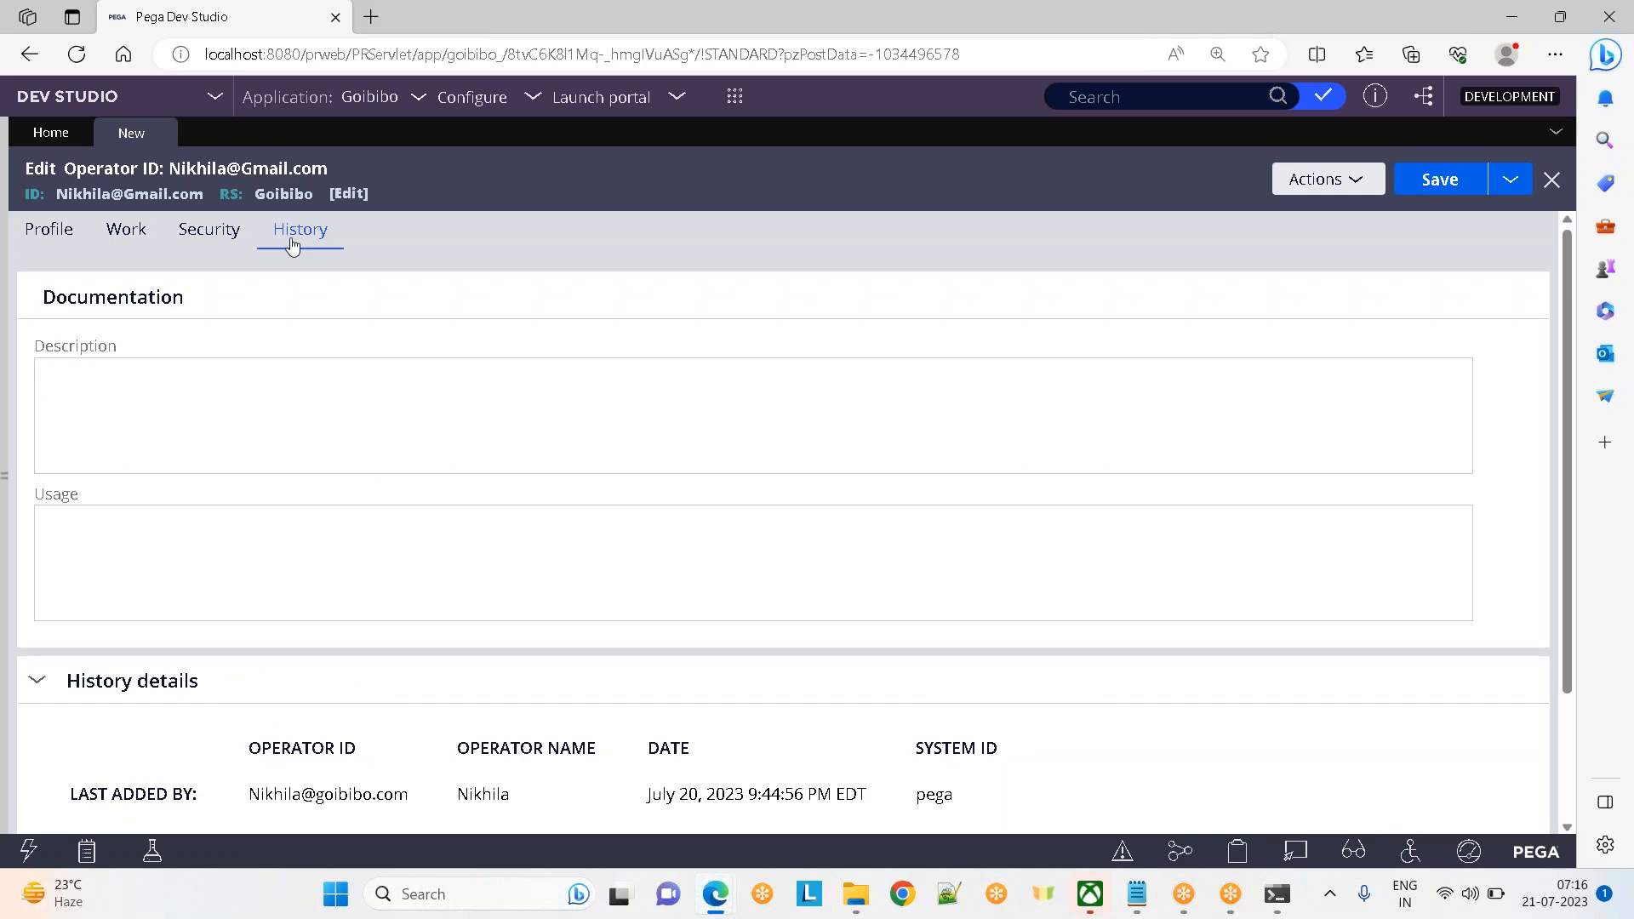
pyautogui.click(139, 390)
pyautogui.click(203, 579)
pyautogui.click(273, 418)
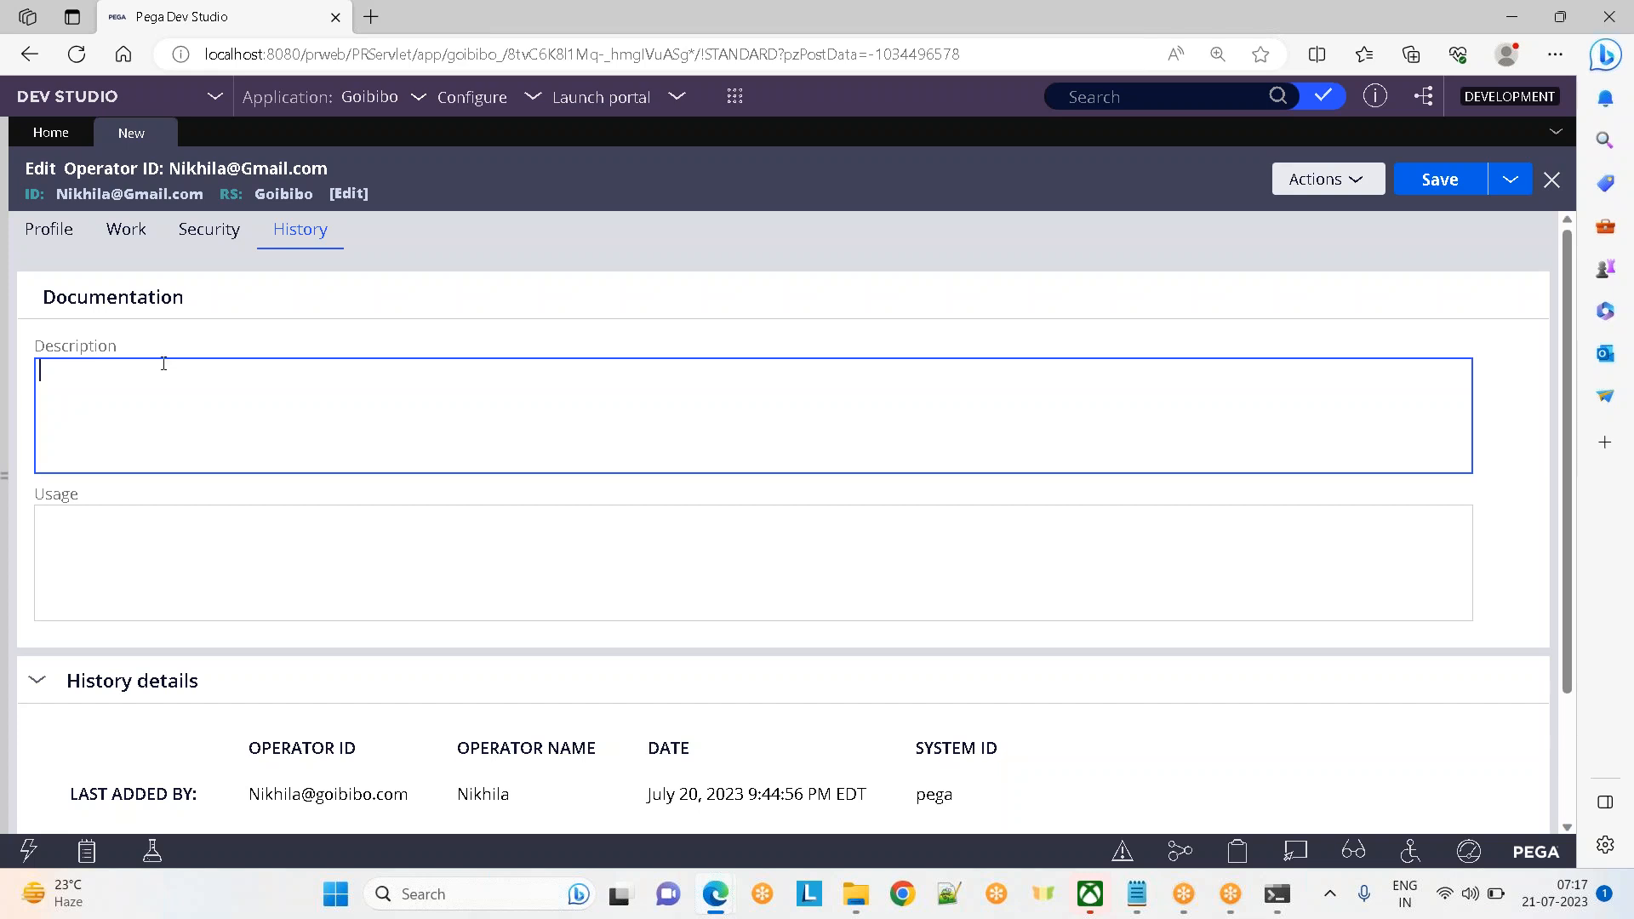
pyautogui.click(57, 247)
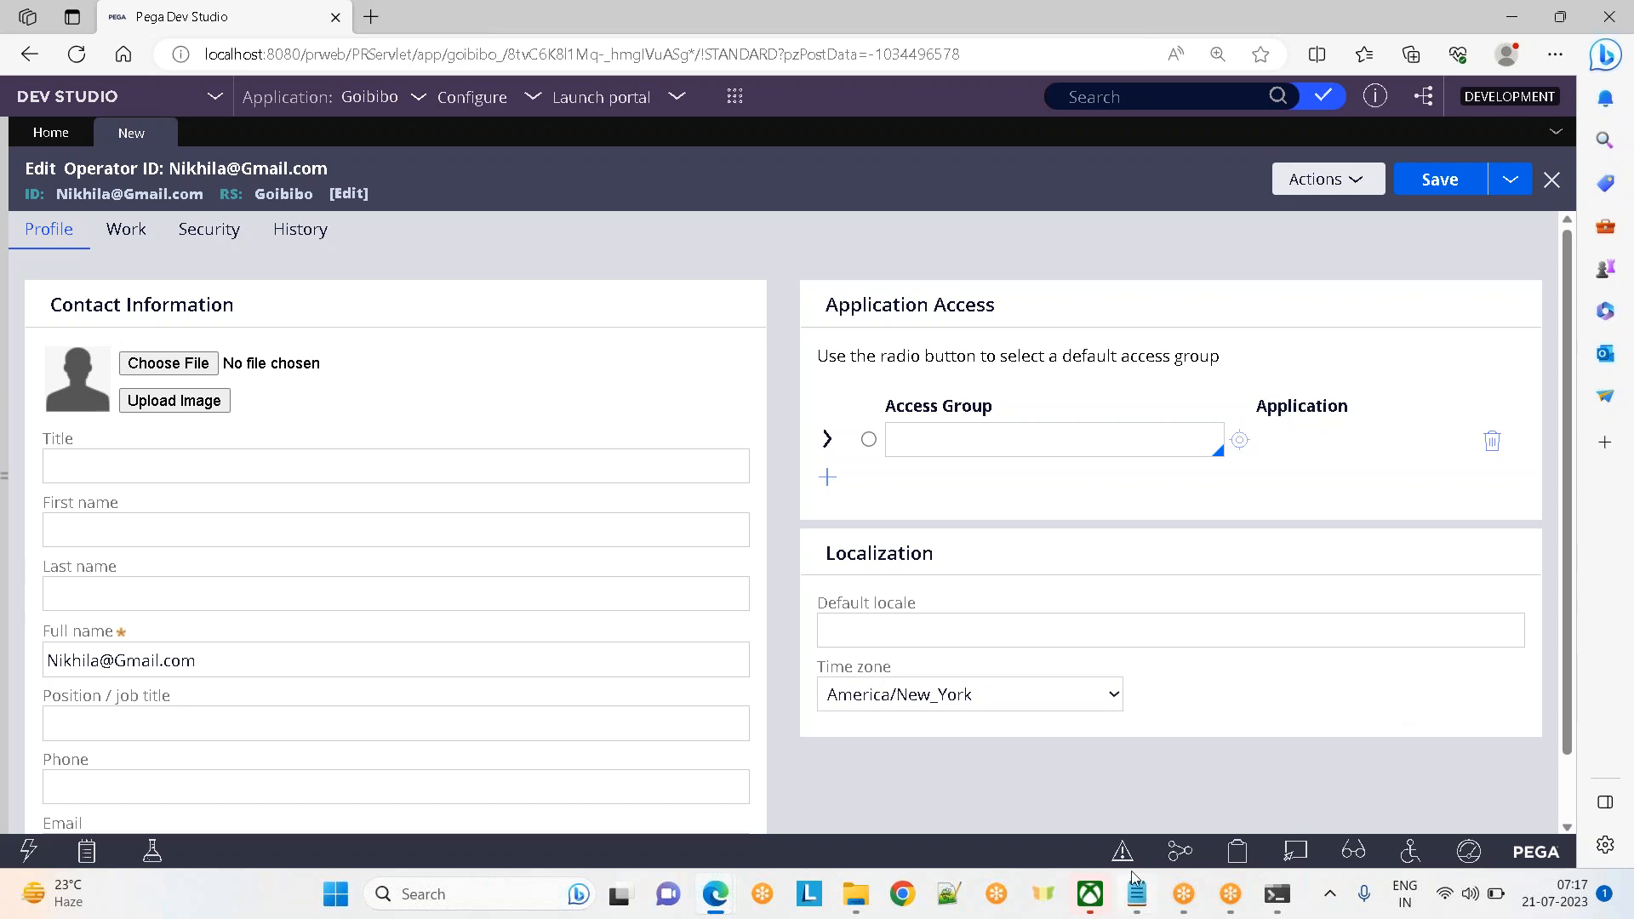
# Bring the Day 2 notes forward and highlight the phrase 'operator id.'
pyautogui.moveTo(1135, 880)
pyautogui.click(1065, 788)
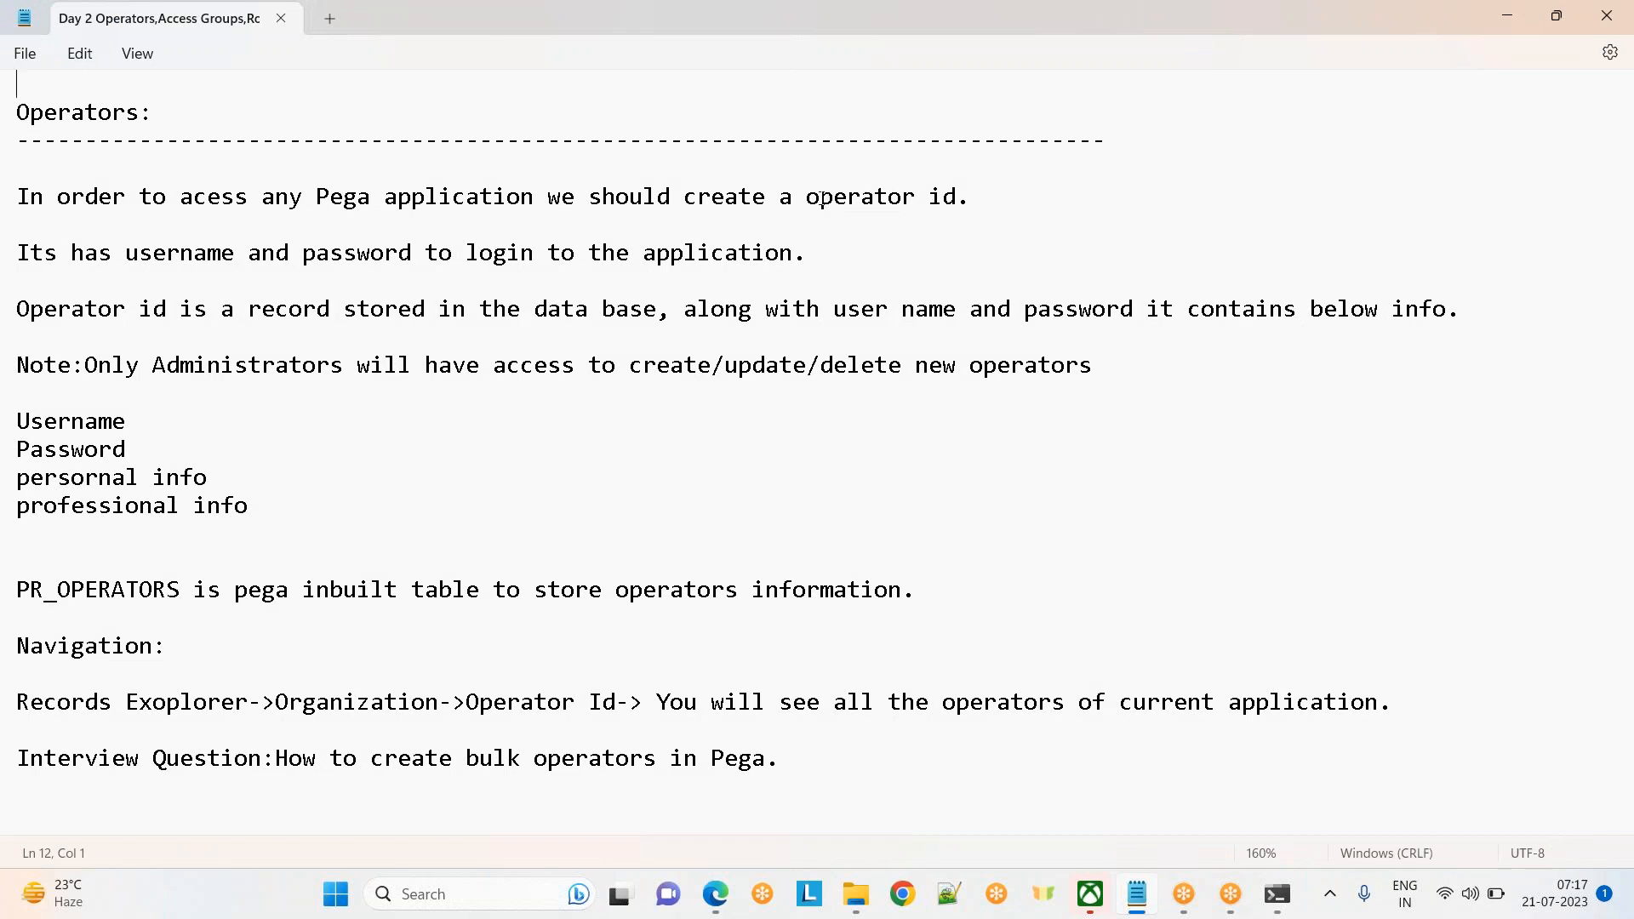
pyautogui.moveTo(808, 201); pyautogui.dragTo(1095, 195)
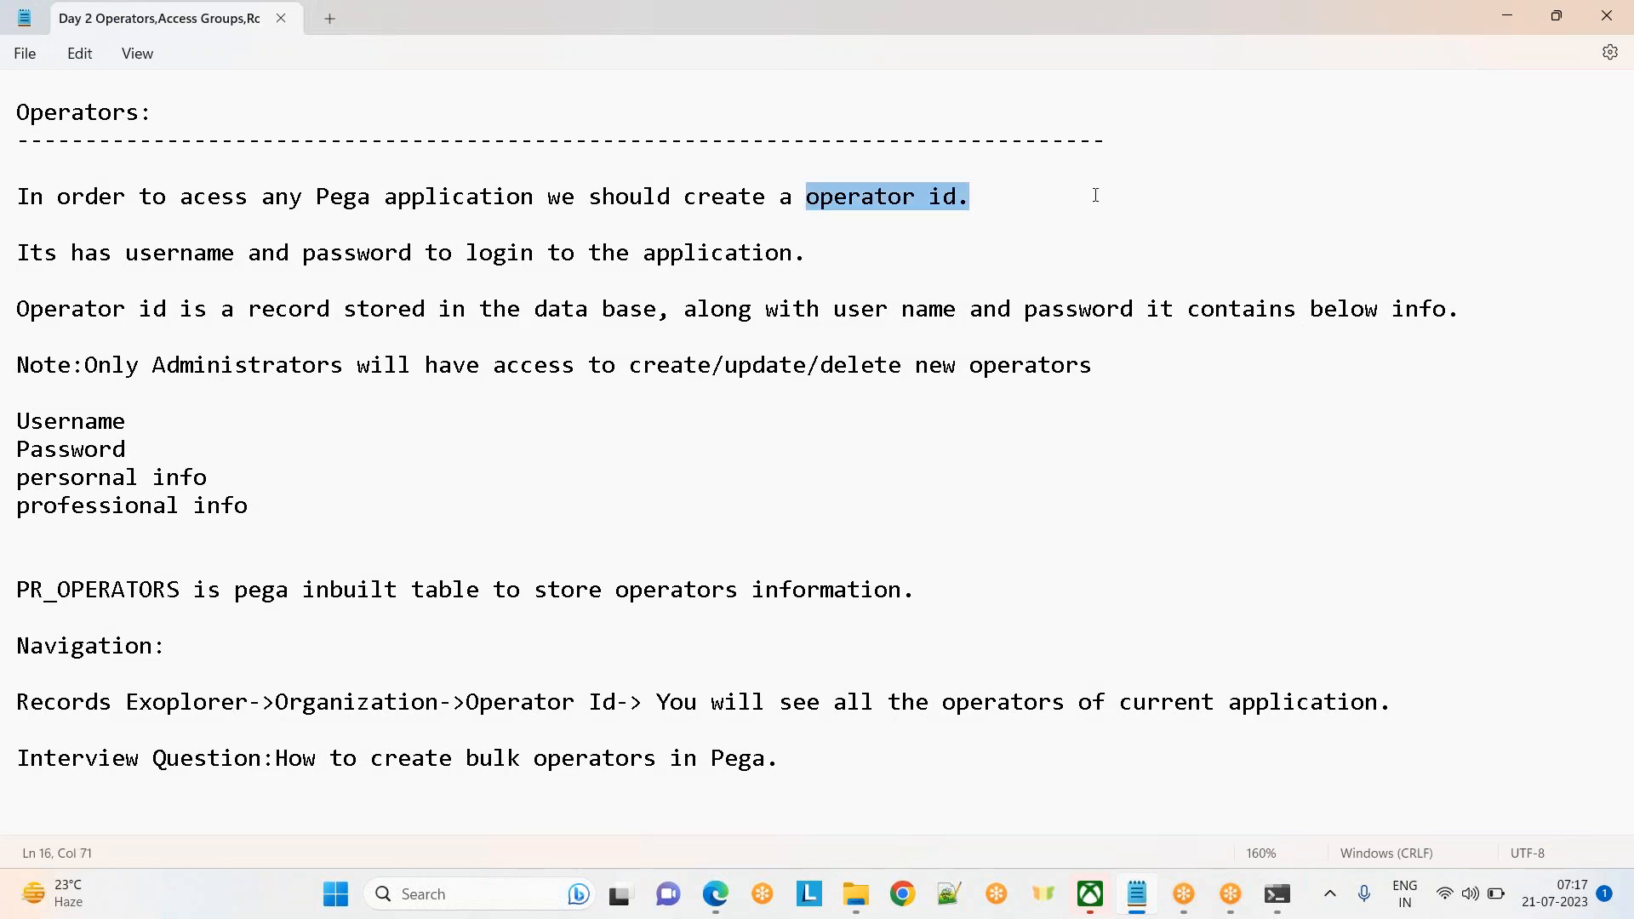
pyautogui.click(1096, 195)
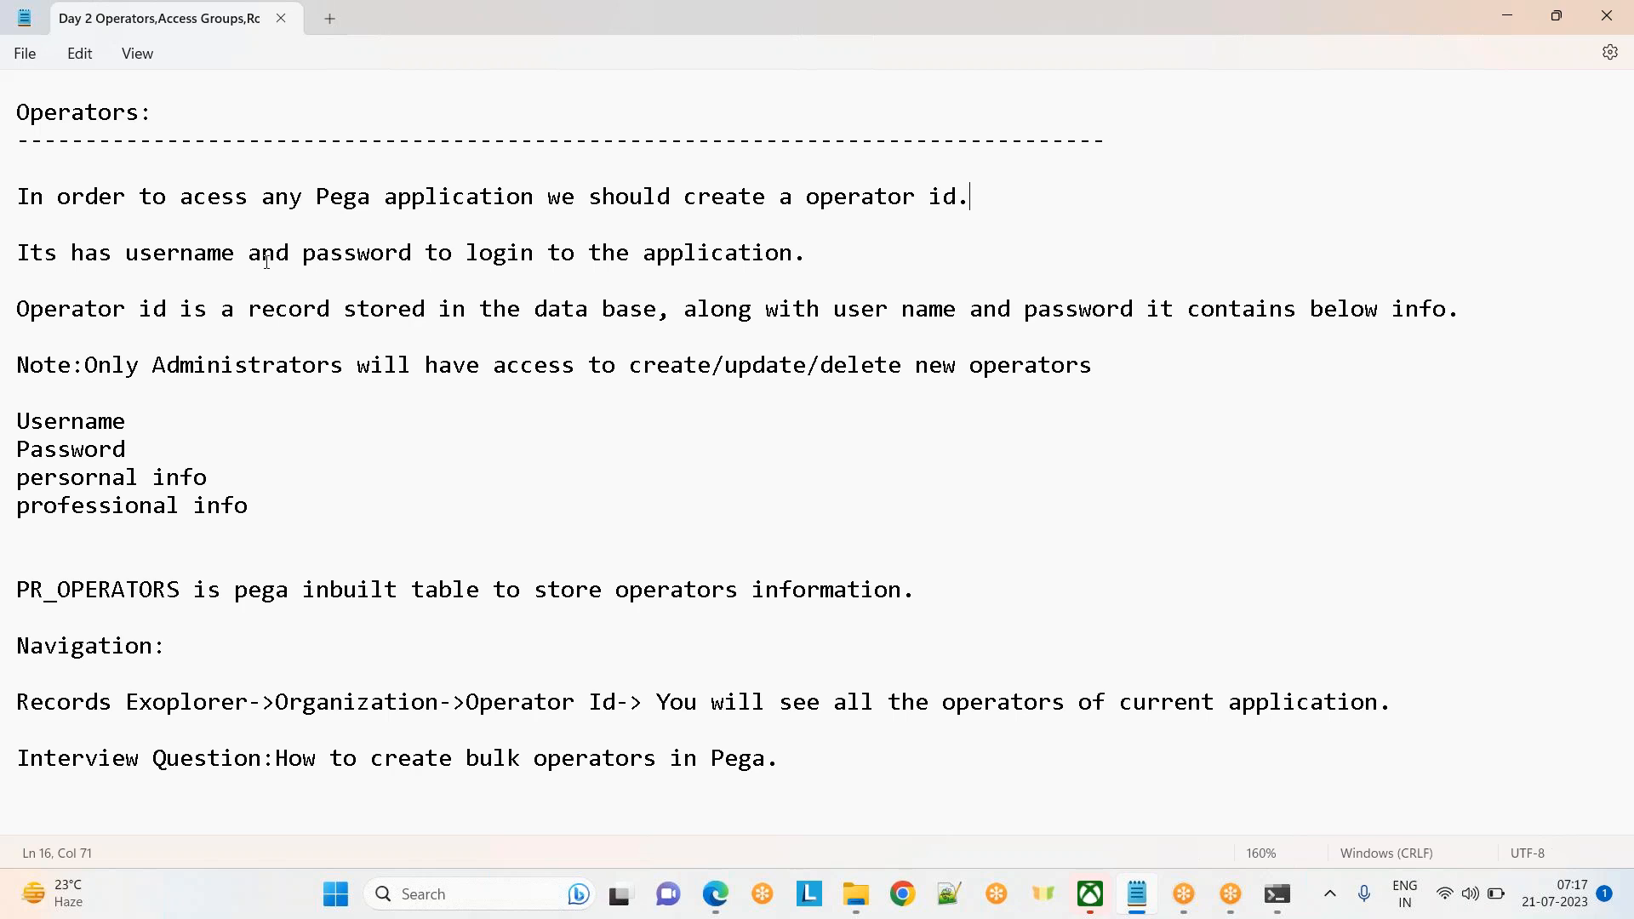
# Highlight the 'Operators:' heading and the PR_OPERATORS sentence about storing operator information
pyautogui.moveTo(162, 101); pyautogui.dragTo(10, 101)
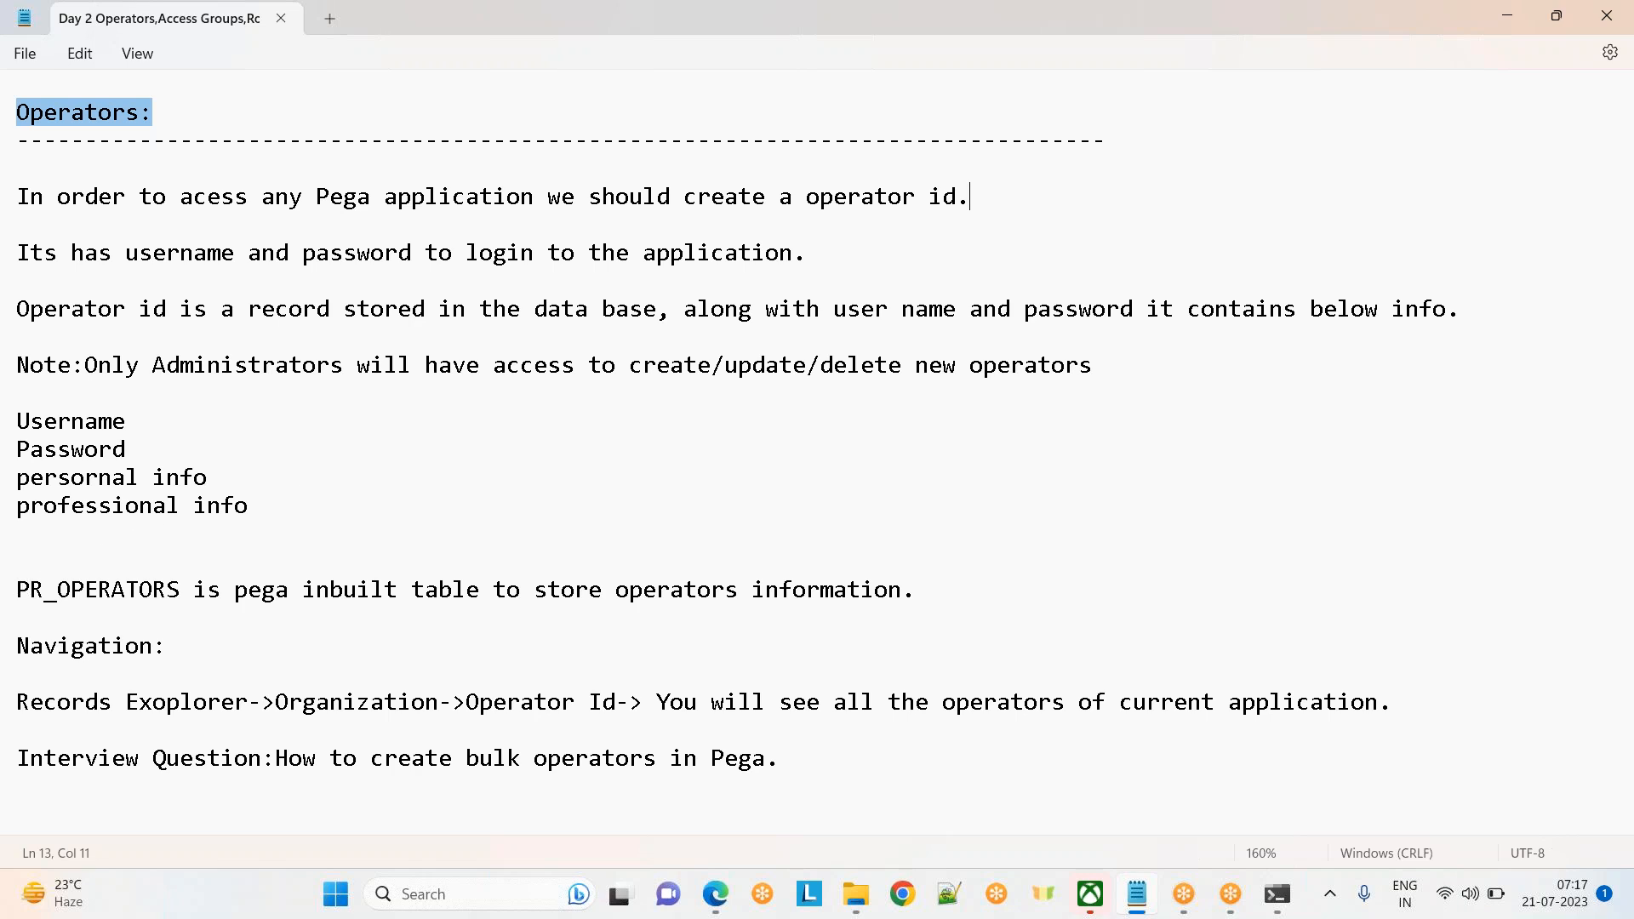
pyautogui.moveTo(18, 589); pyautogui.dragTo(923, 585)
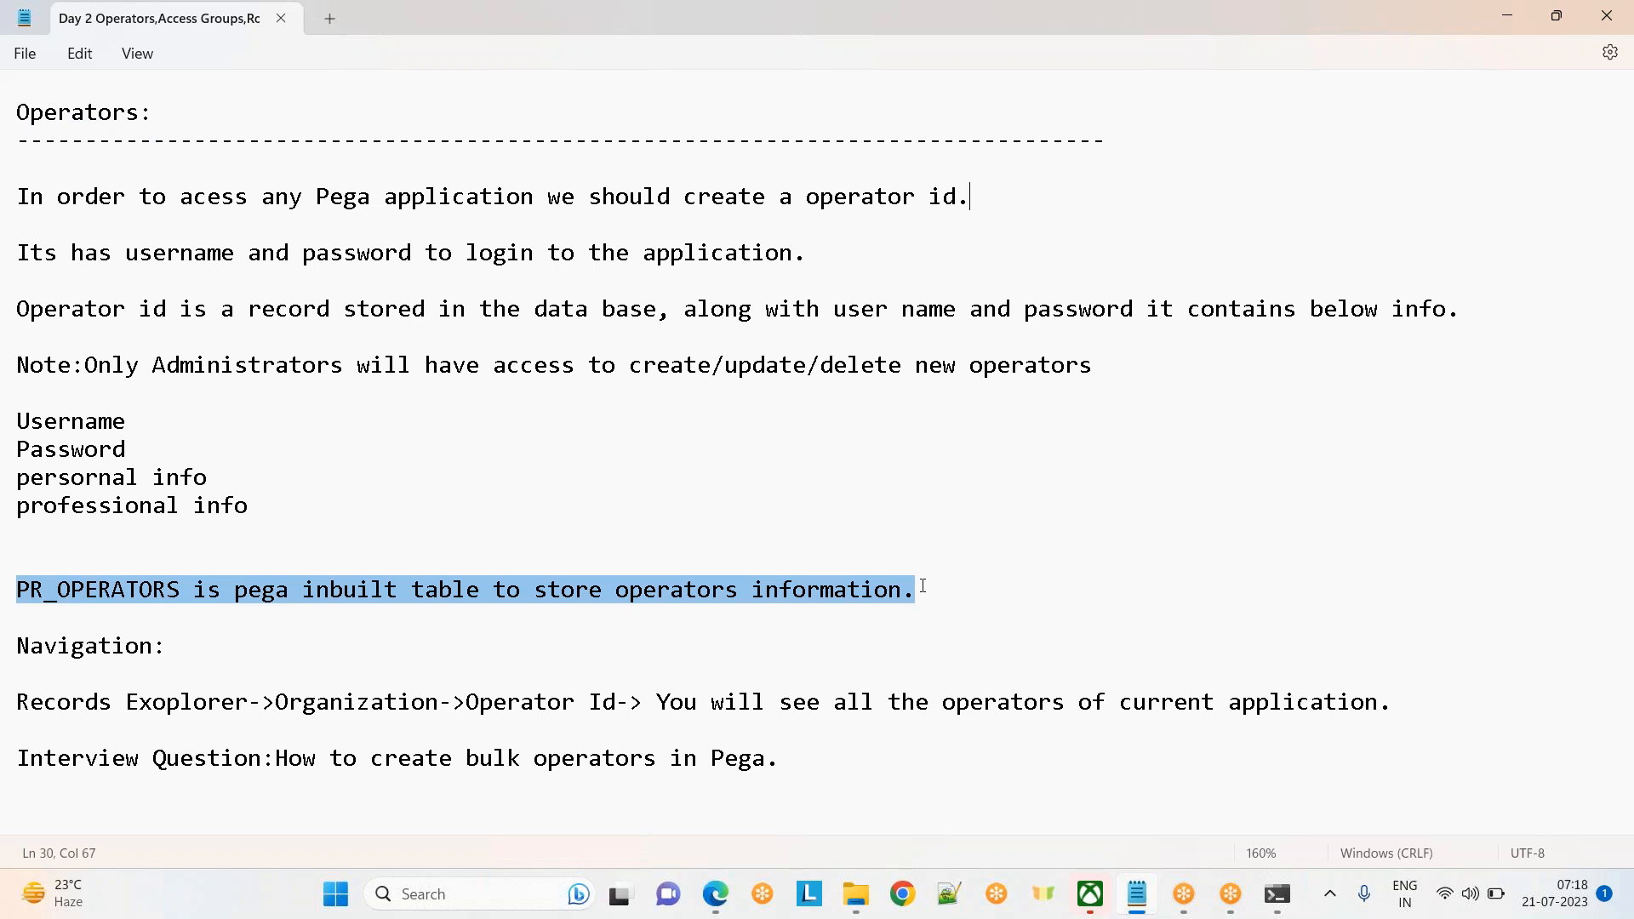
pyautogui.click(922, 585)
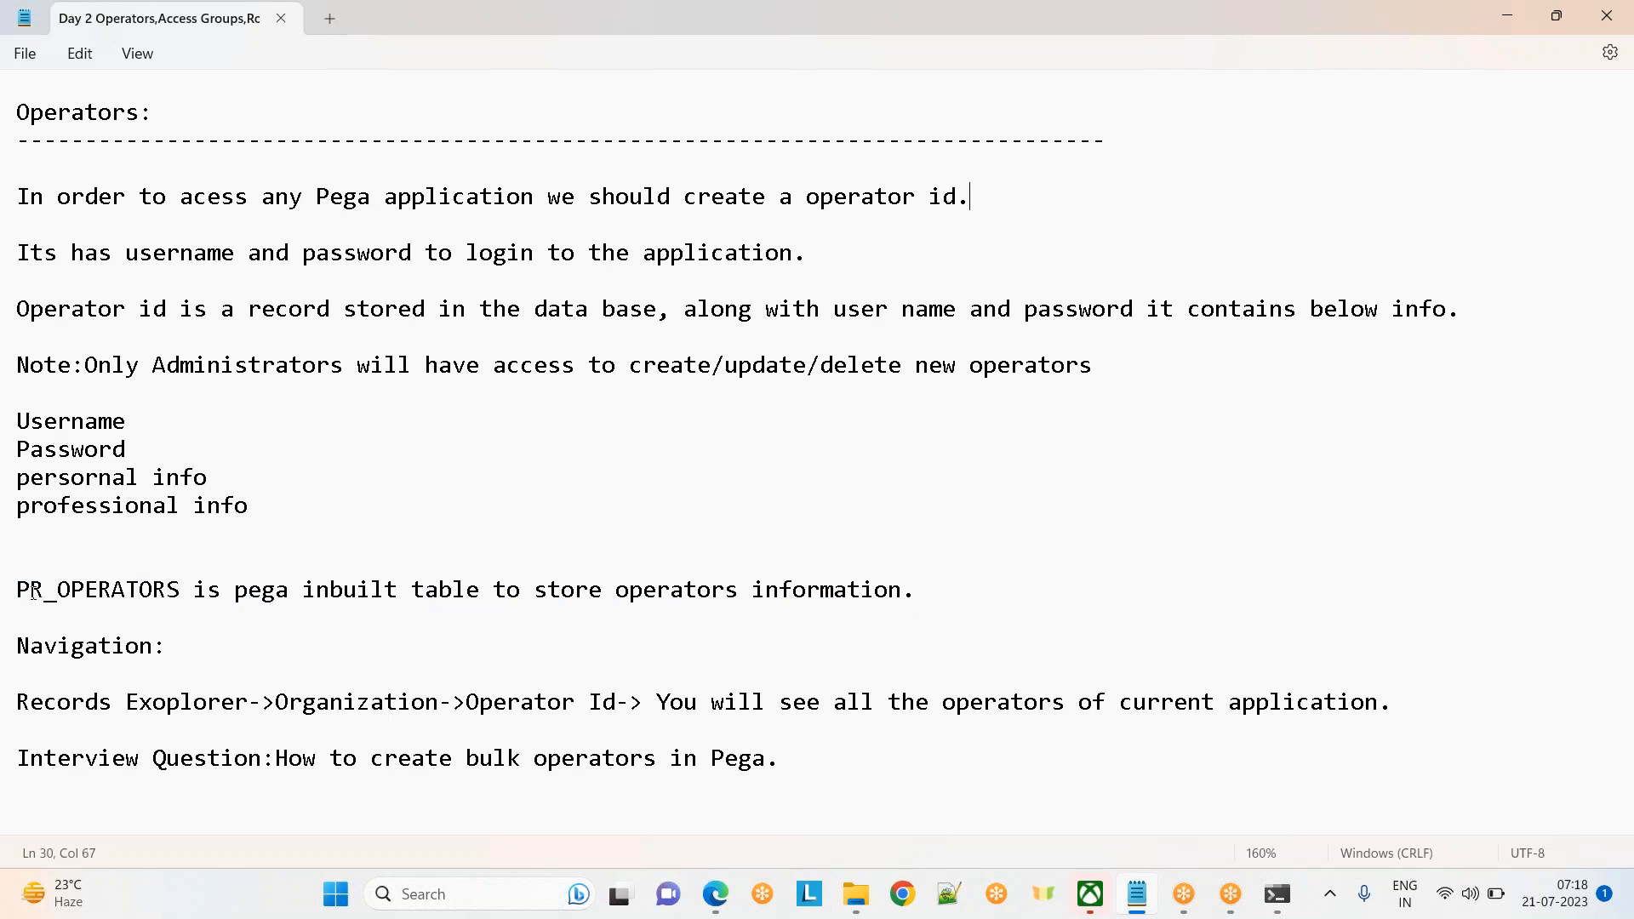
pyautogui.moveTo(17, 591); pyautogui.dragTo(920, 590)
pyautogui.click(1110, 574)
# Bring pgAdmin 4 forward, maximize it, and select row 5 of the pr_operators results
pyautogui.moveTo(716, 894)
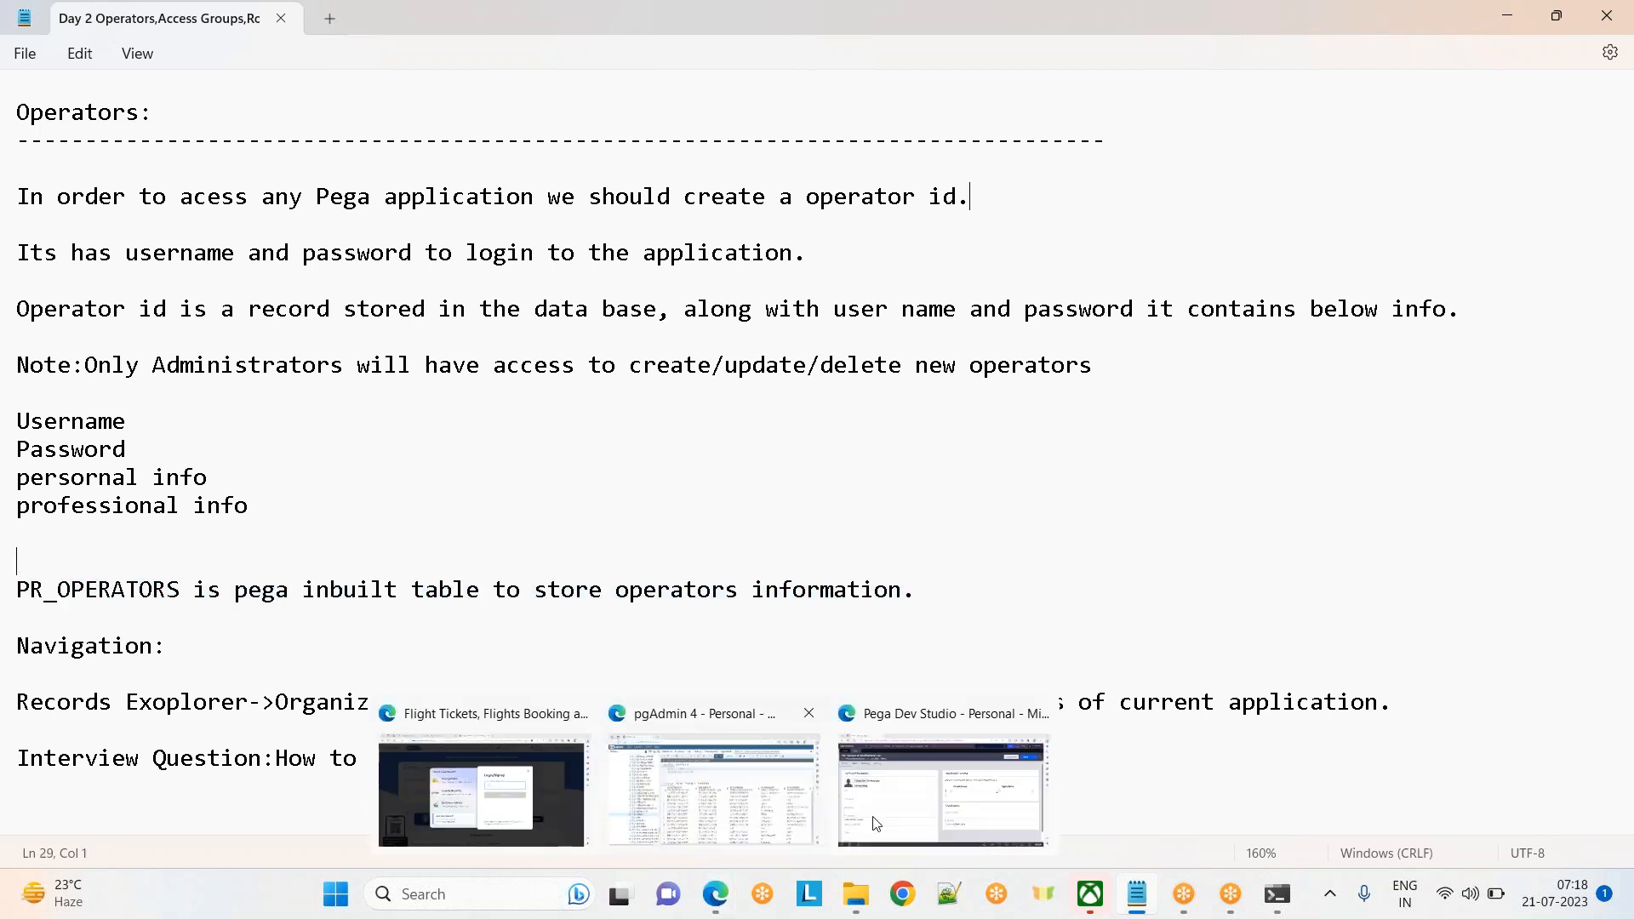
pyautogui.click(774, 804)
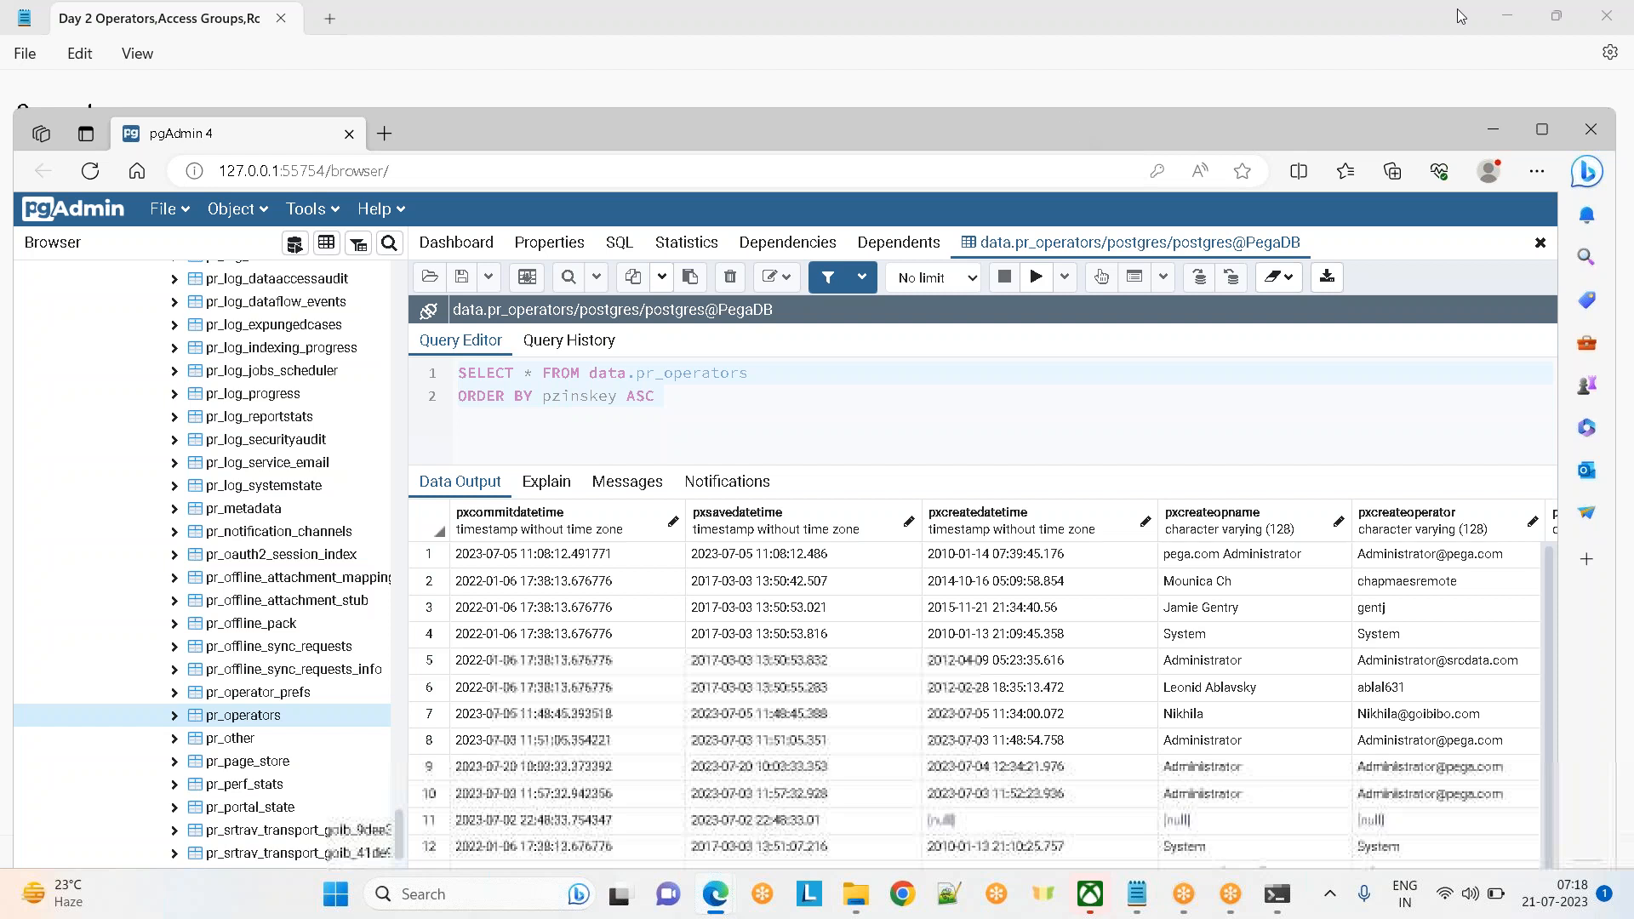
pyautogui.click(1541, 129)
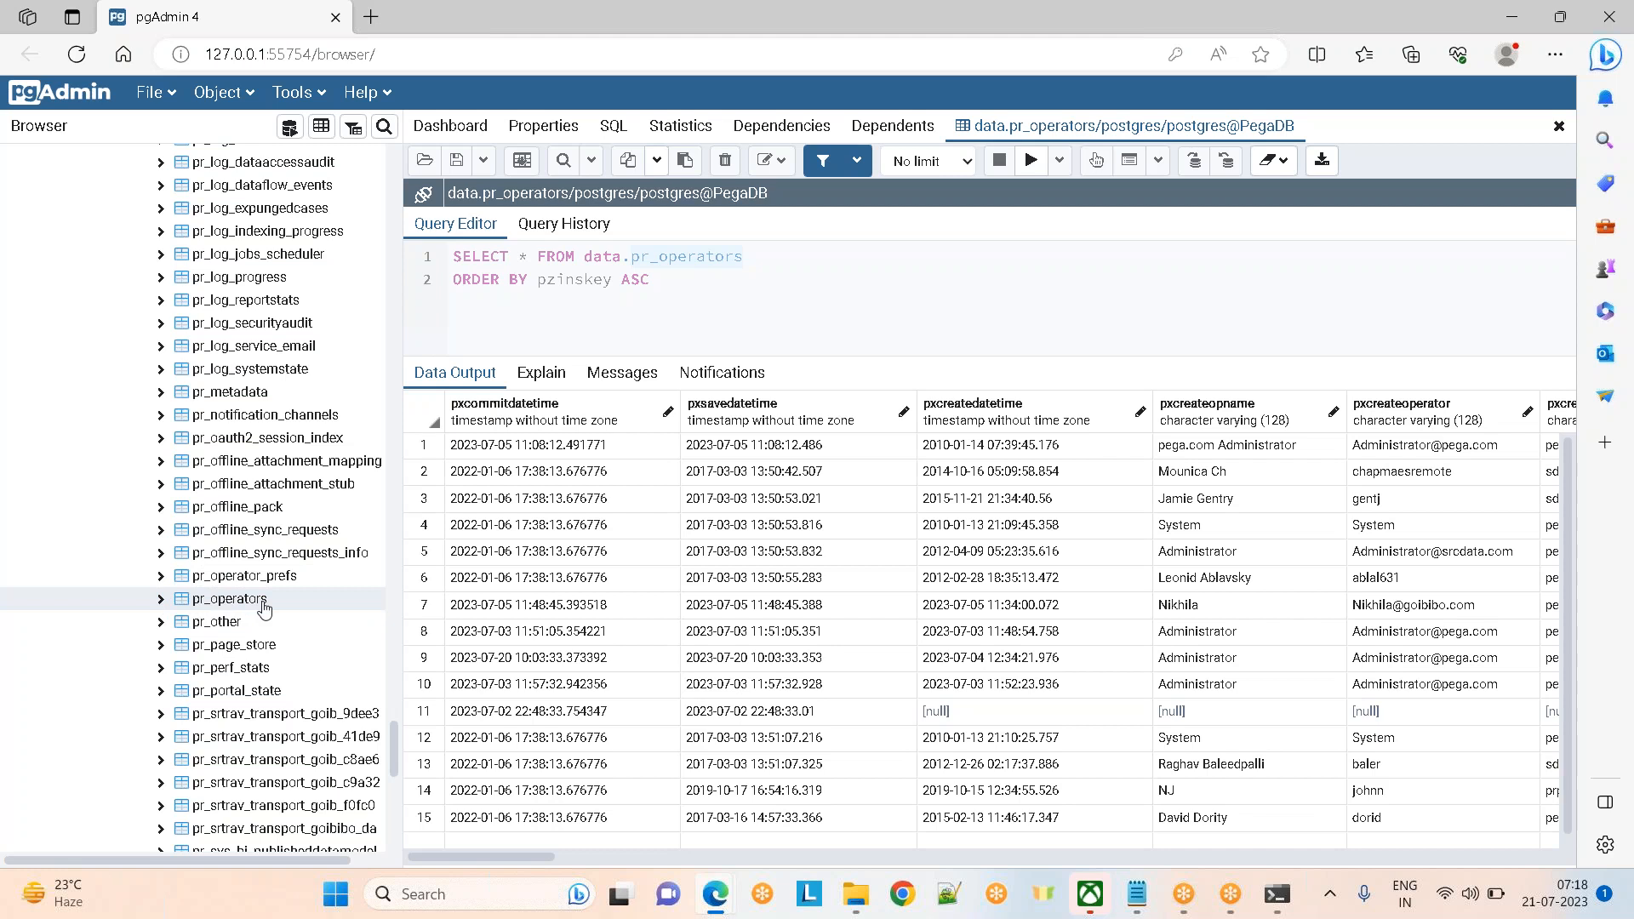
pyautogui.click(505, 555)
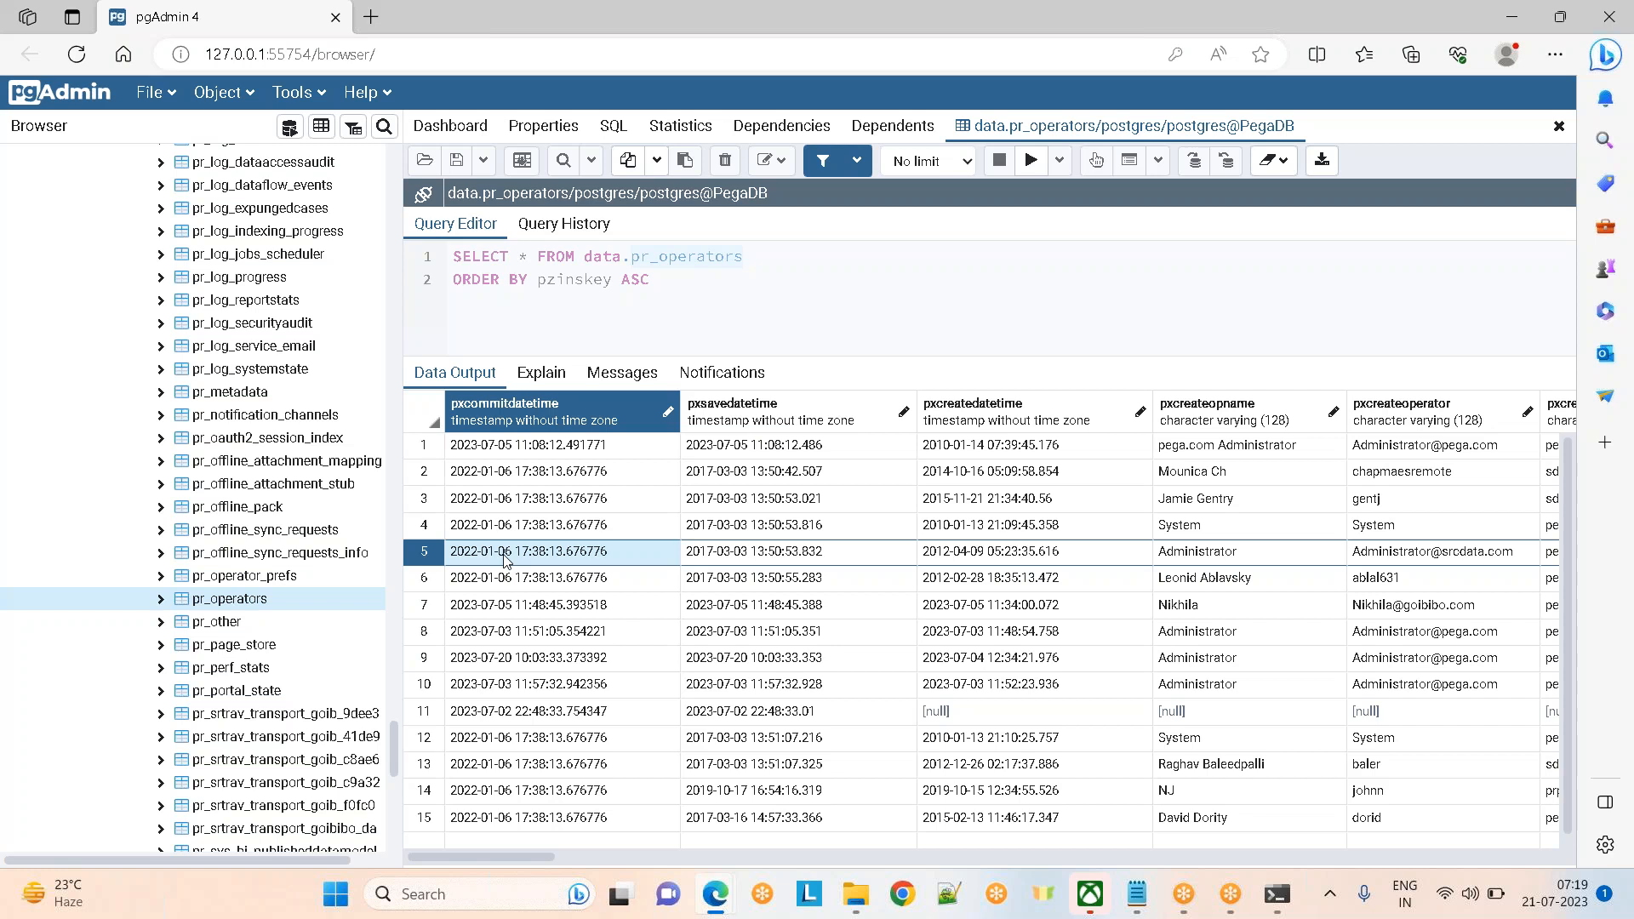
# Select row 6 and step across its columns, back left to pyusername
pyautogui.click(643, 579)
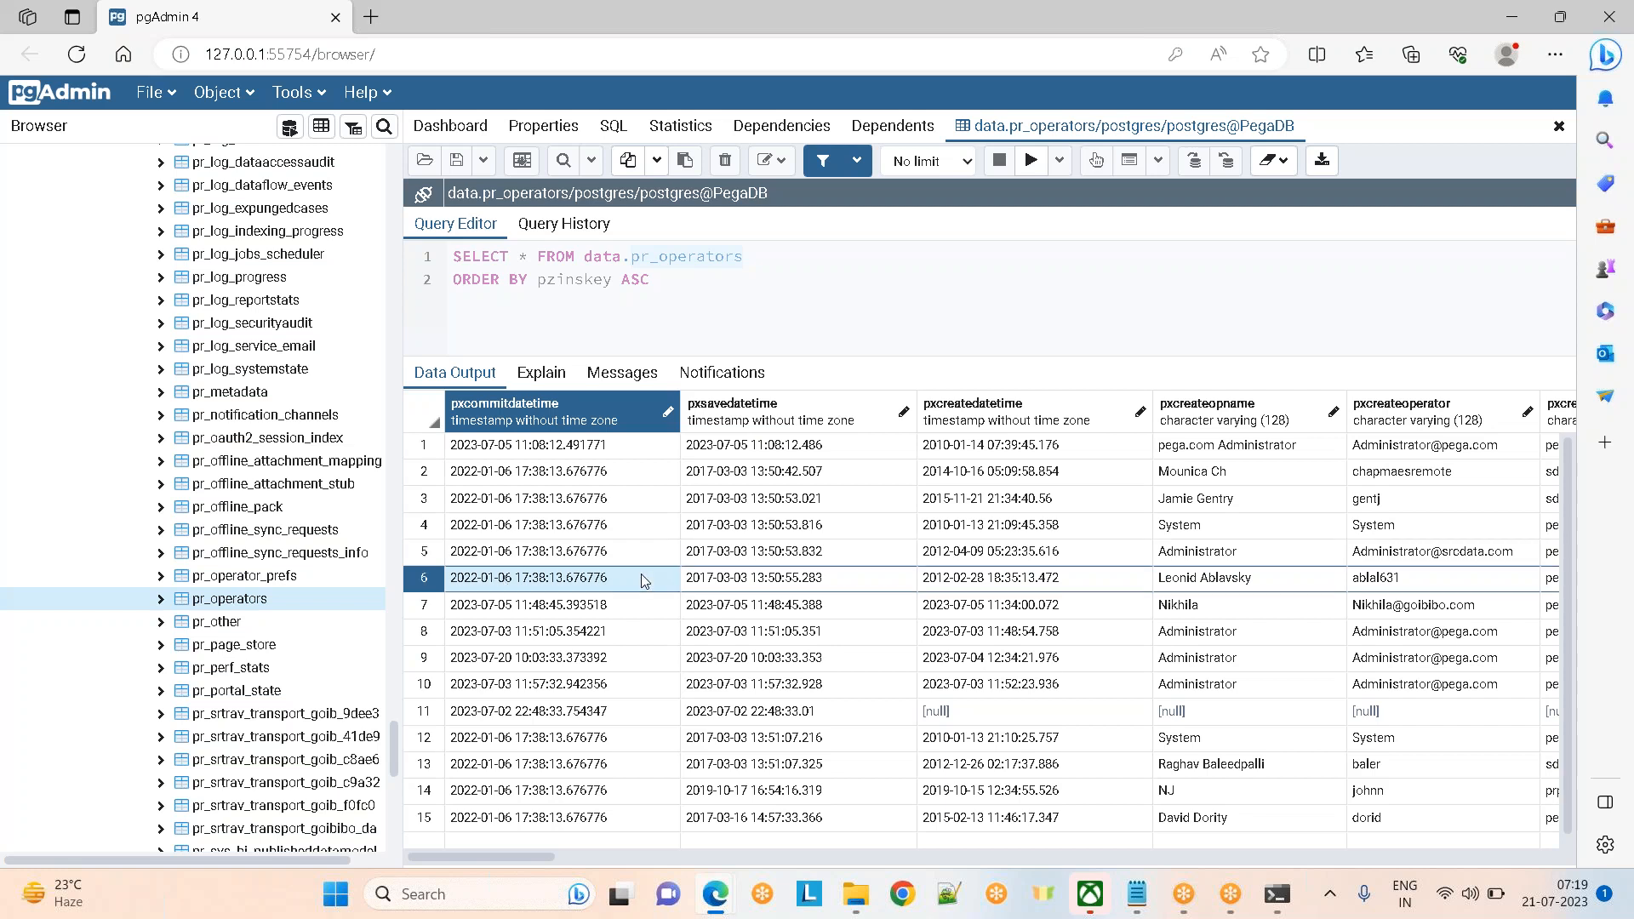
pyautogui.press('Right')
pyautogui.press('Right')
pyautogui.press('Right')
pyautogui.press('Right')
pyautogui.press('Right')
pyautogui.press('Right')
pyautogui.press('Right')
pyautogui.press('Right')
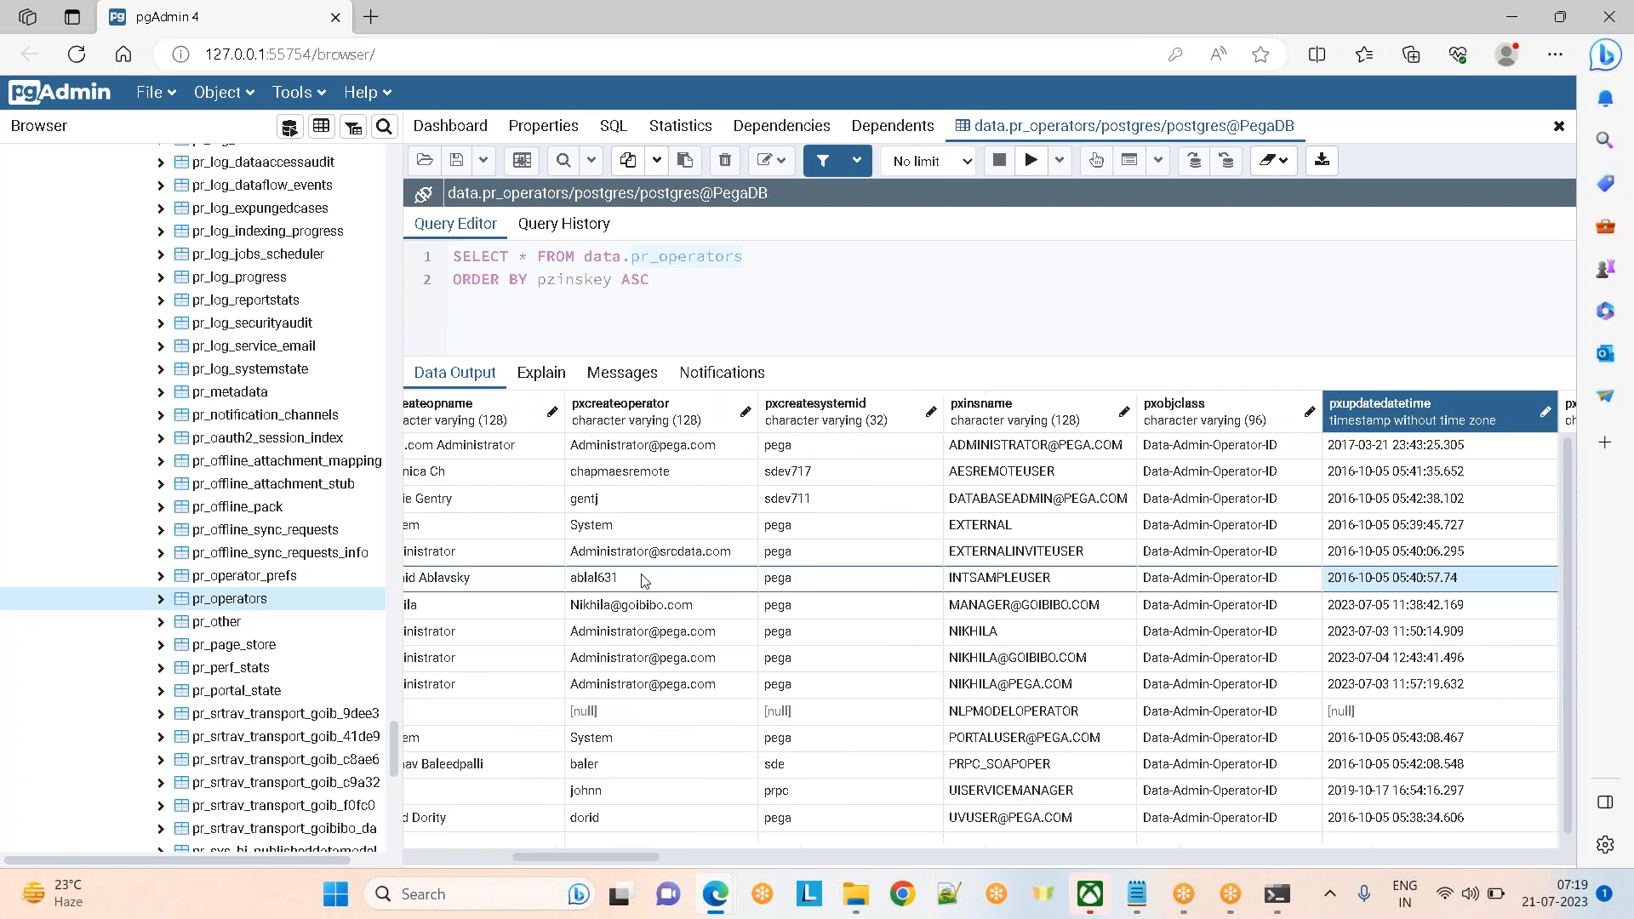
pyautogui.press('Right')
pyautogui.press('Right')
pyautogui.press('Right')
pyautogui.press('Right')
pyautogui.press('Right')
pyautogui.press('Right')
pyautogui.press('Right')
pyautogui.press('Right')
pyautogui.press('Right')
pyautogui.press('Right')
pyautogui.press('Right')
pyautogui.press('Right')
pyautogui.press('Right')
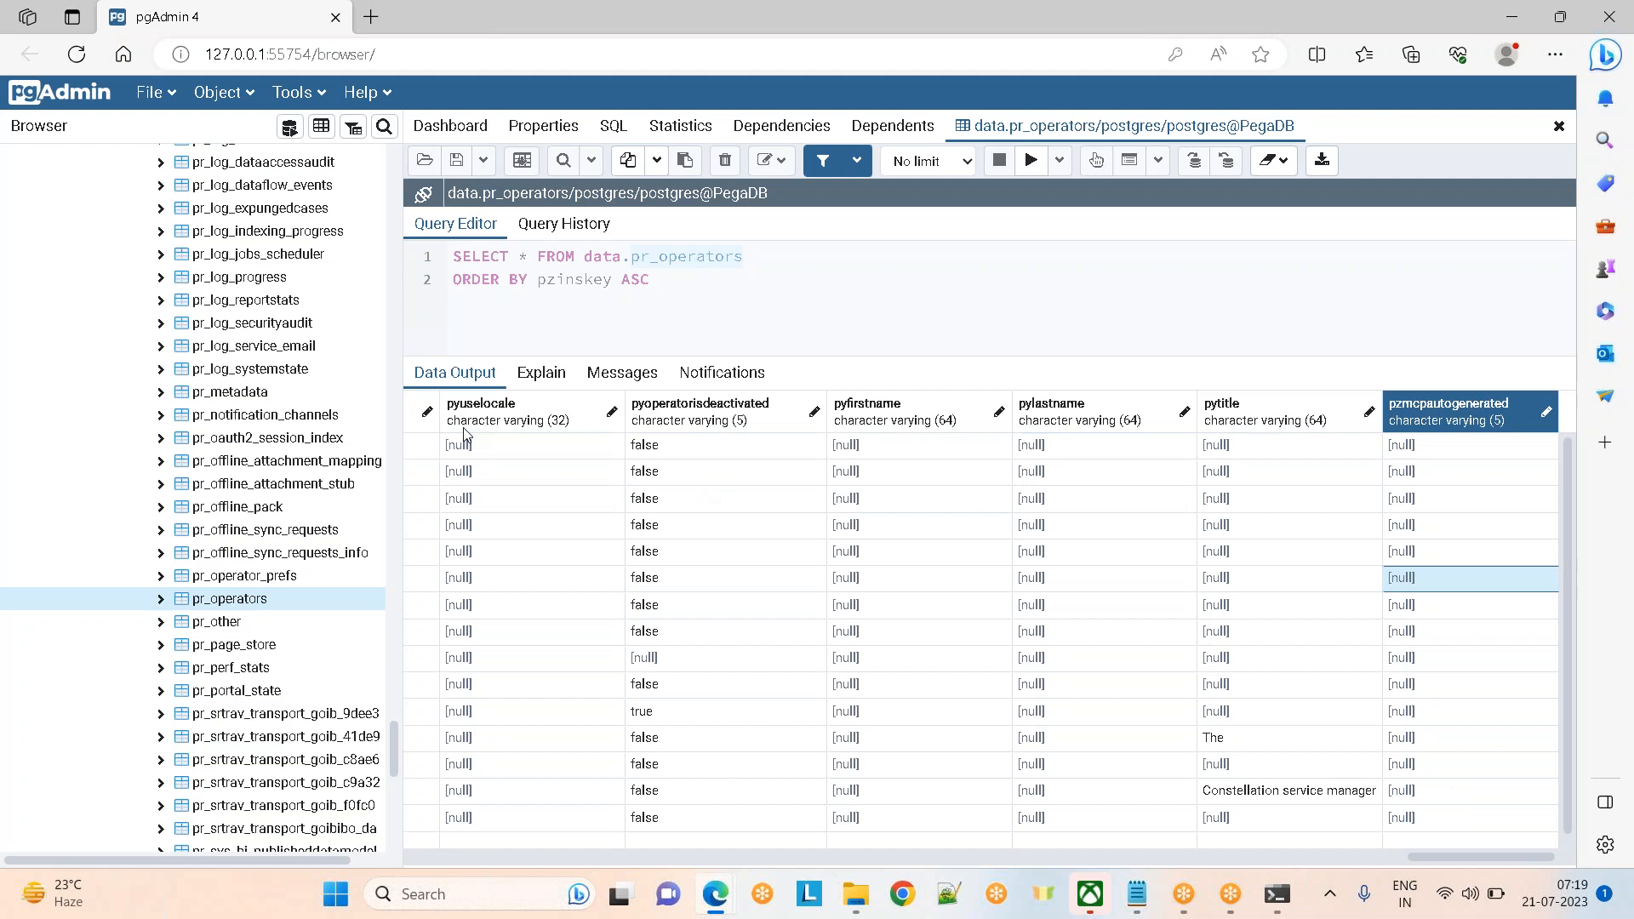
pyautogui.press('Left')
pyautogui.press('Left')
pyautogui.press('Left')
pyautogui.press('Left')
pyautogui.press('Left')
pyautogui.press('Left')
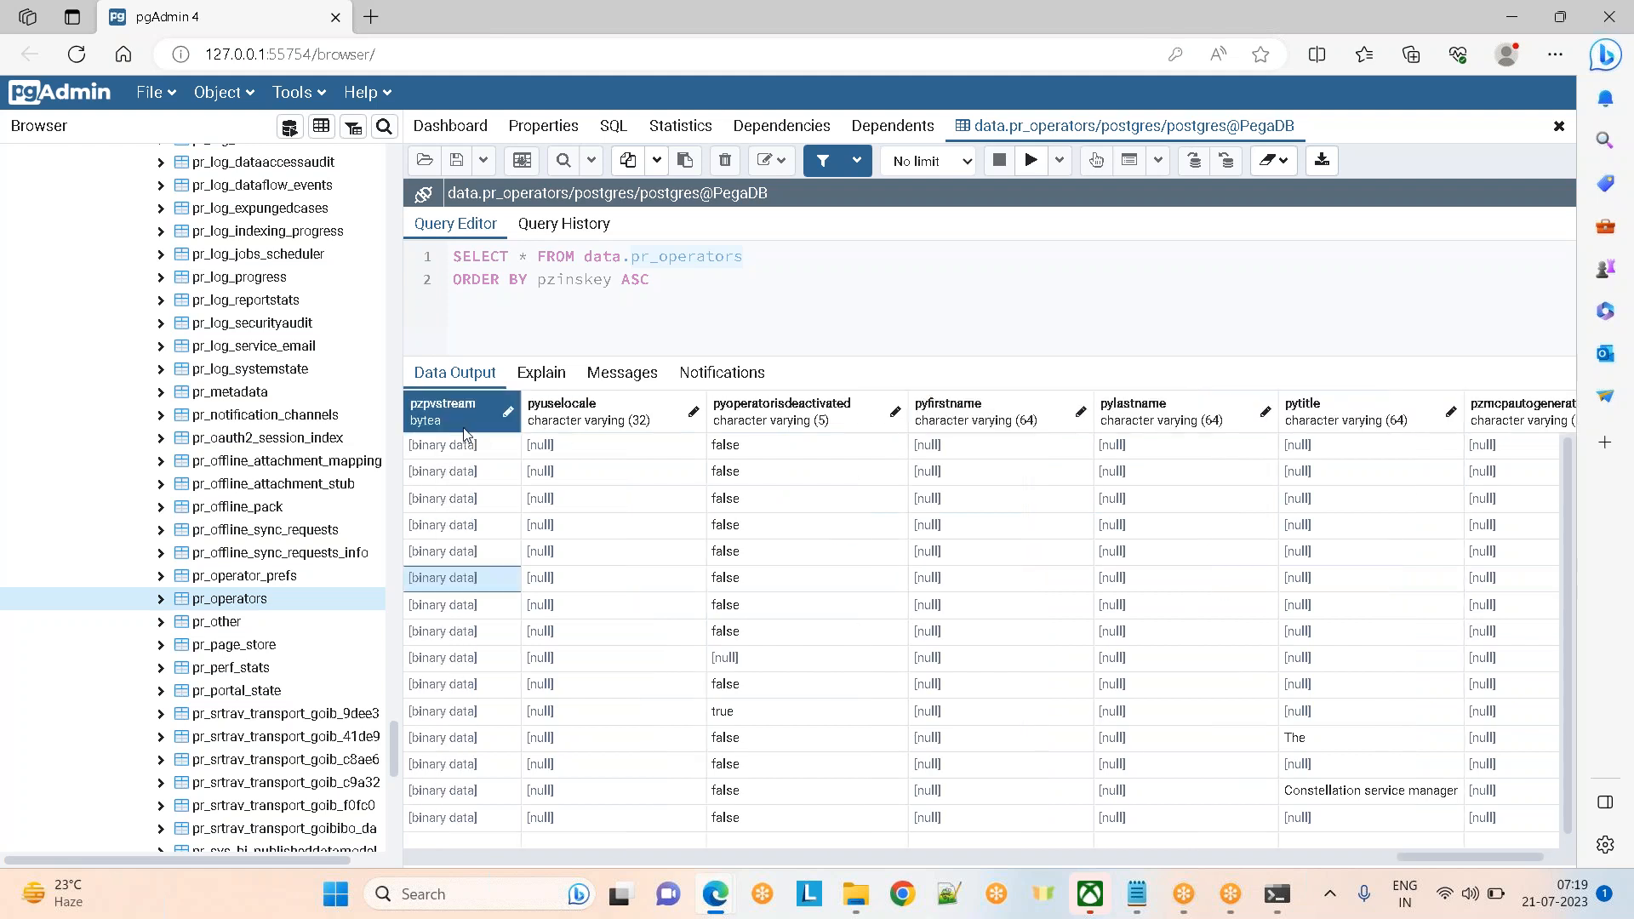
pyautogui.press('Left')
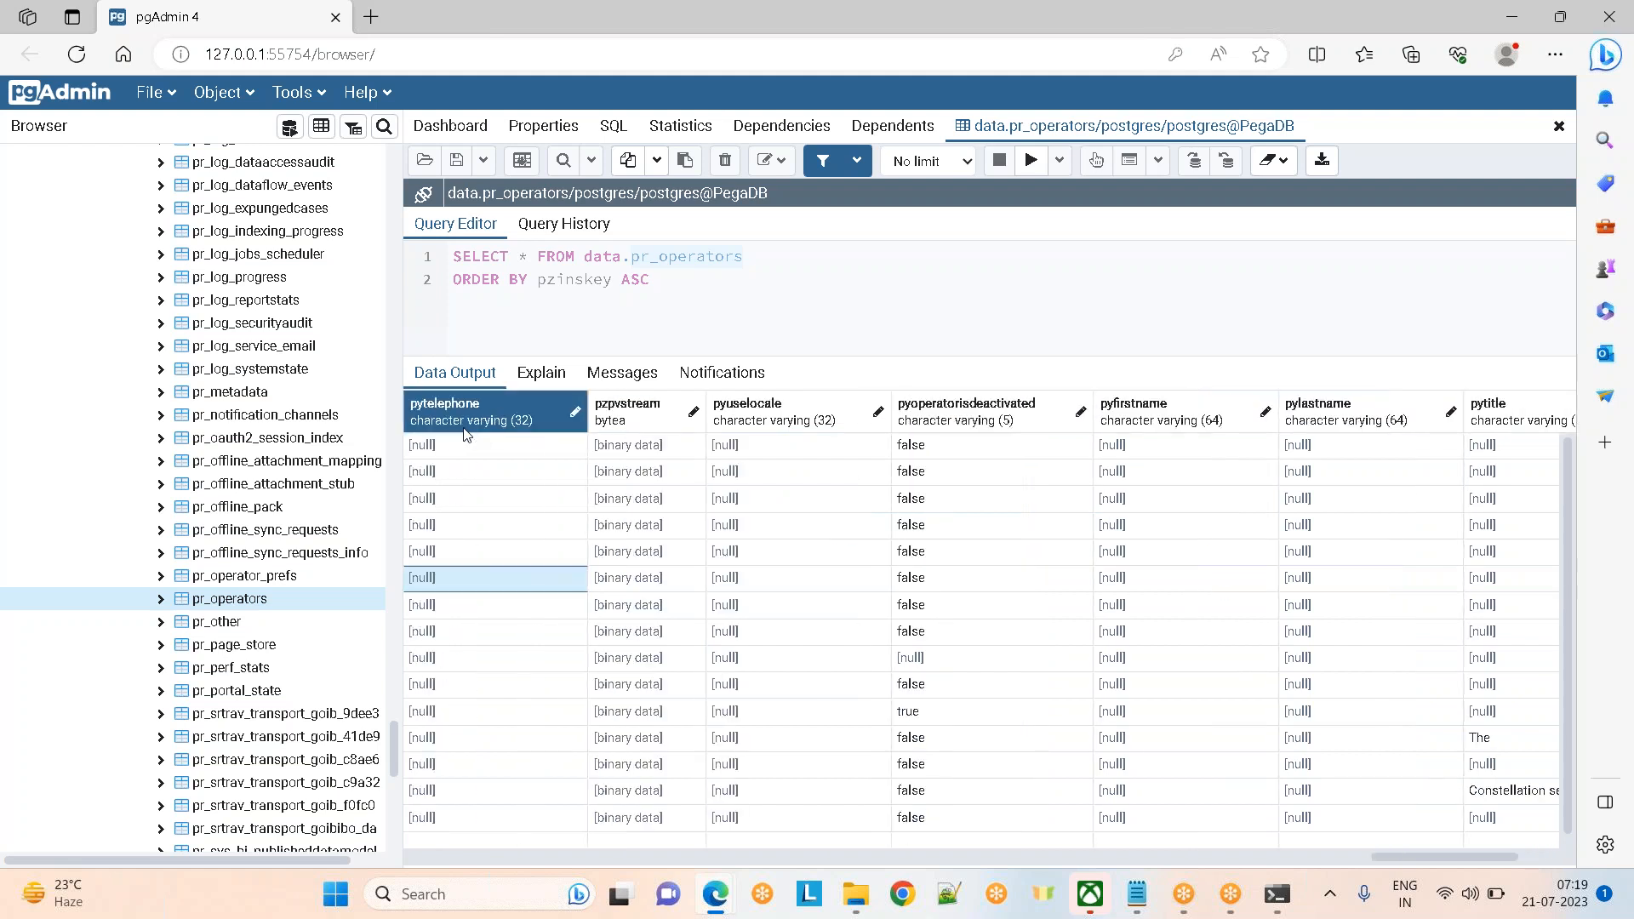
pyautogui.press('Left')
pyautogui.press('Left')
pyautogui.press('Left')
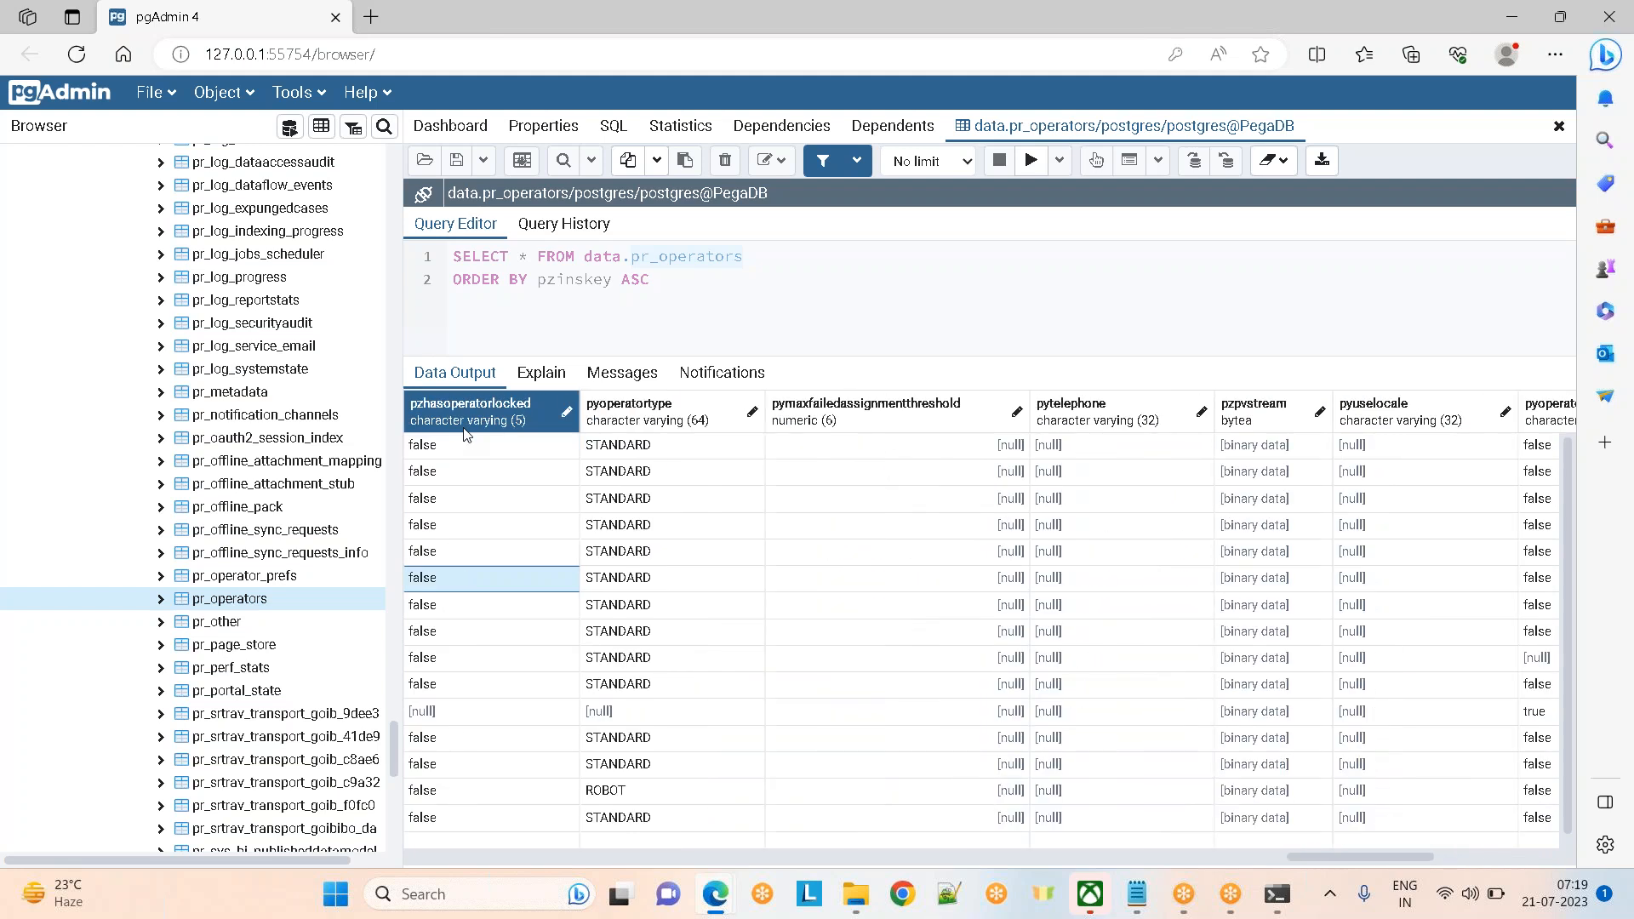
pyautogui.press('Left')
pyautogui.press('Left')
pyautogui.press('Left')
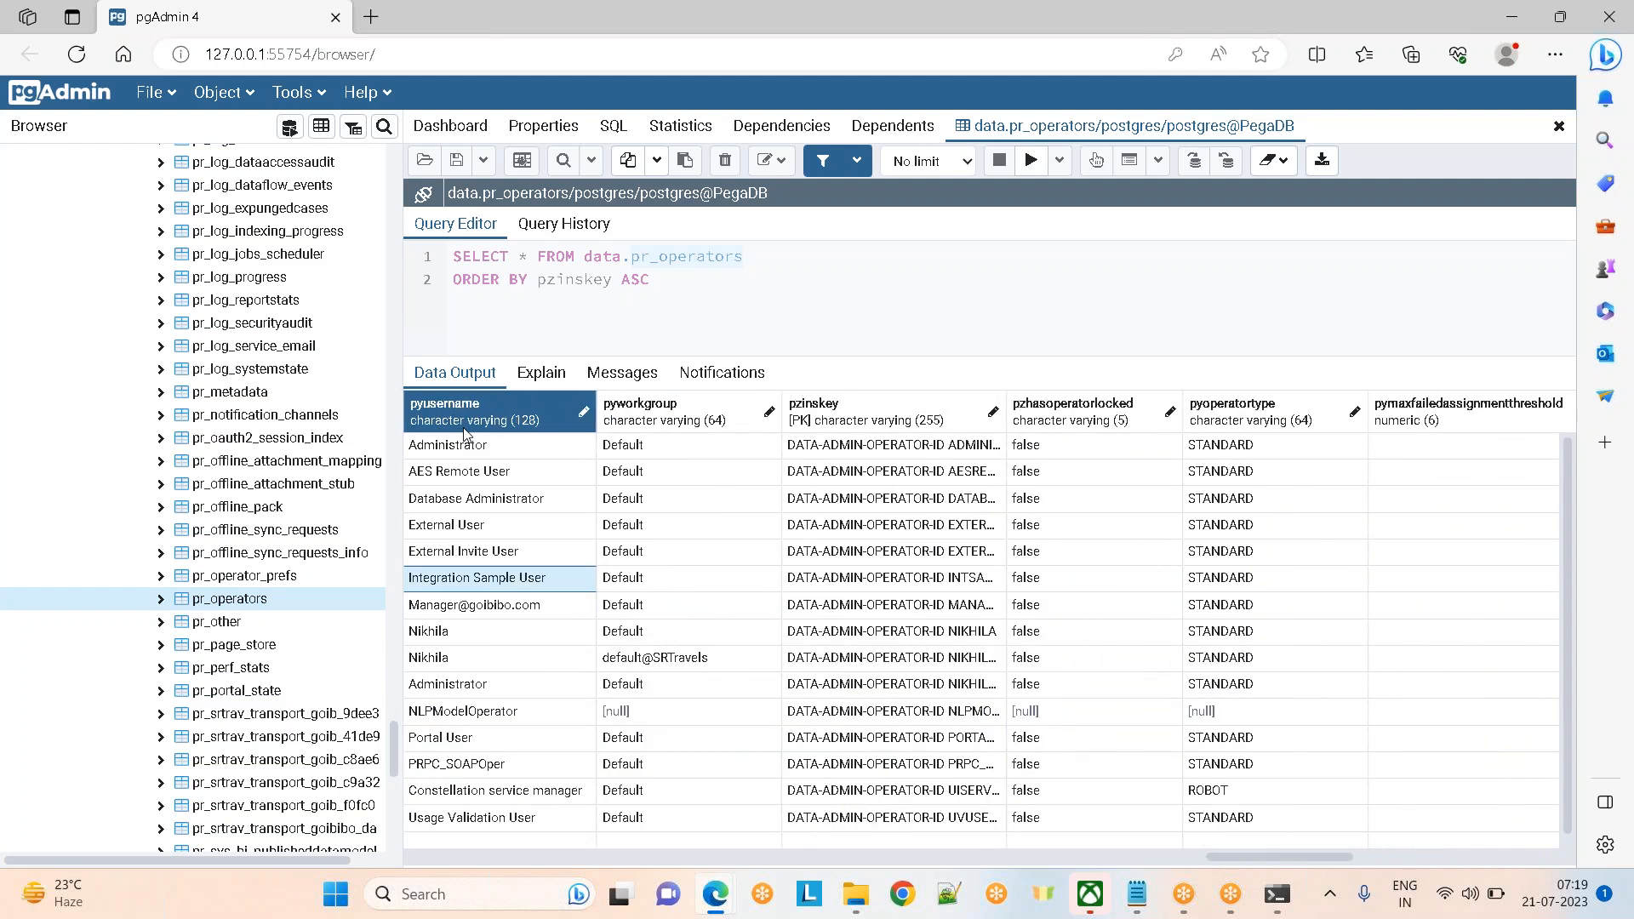
# Move left past pyuseridentifier, pyorganization, pylicensetype and pylabel, scroll to the first columns, then switch to Notepad
pyautogui.press('Left')
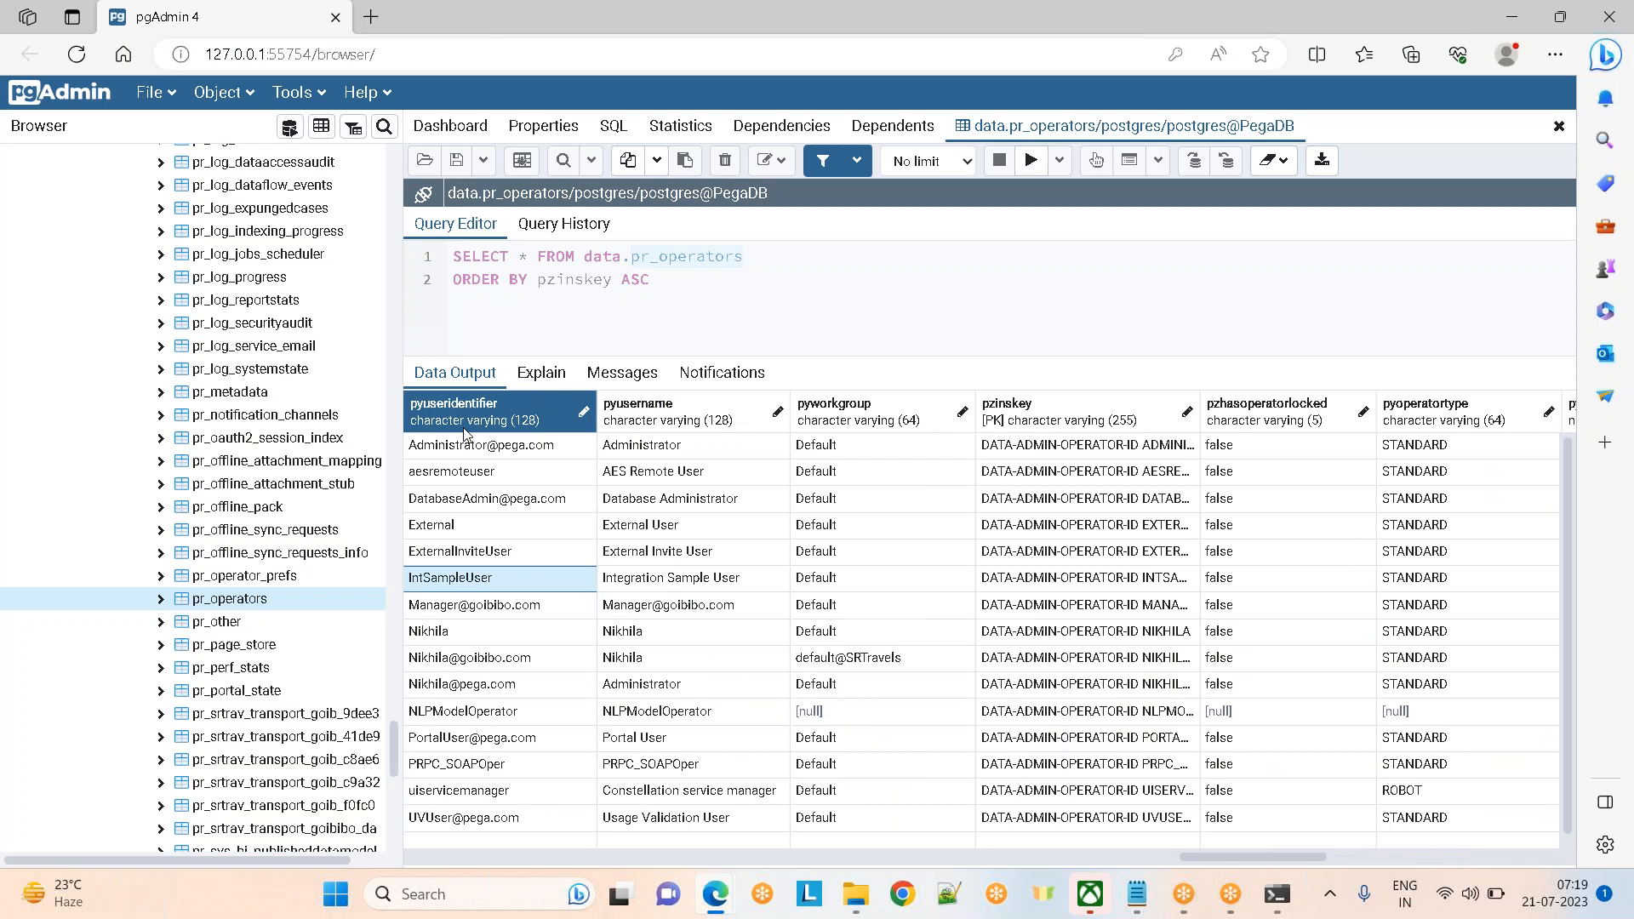
pyautogui.press('Left')
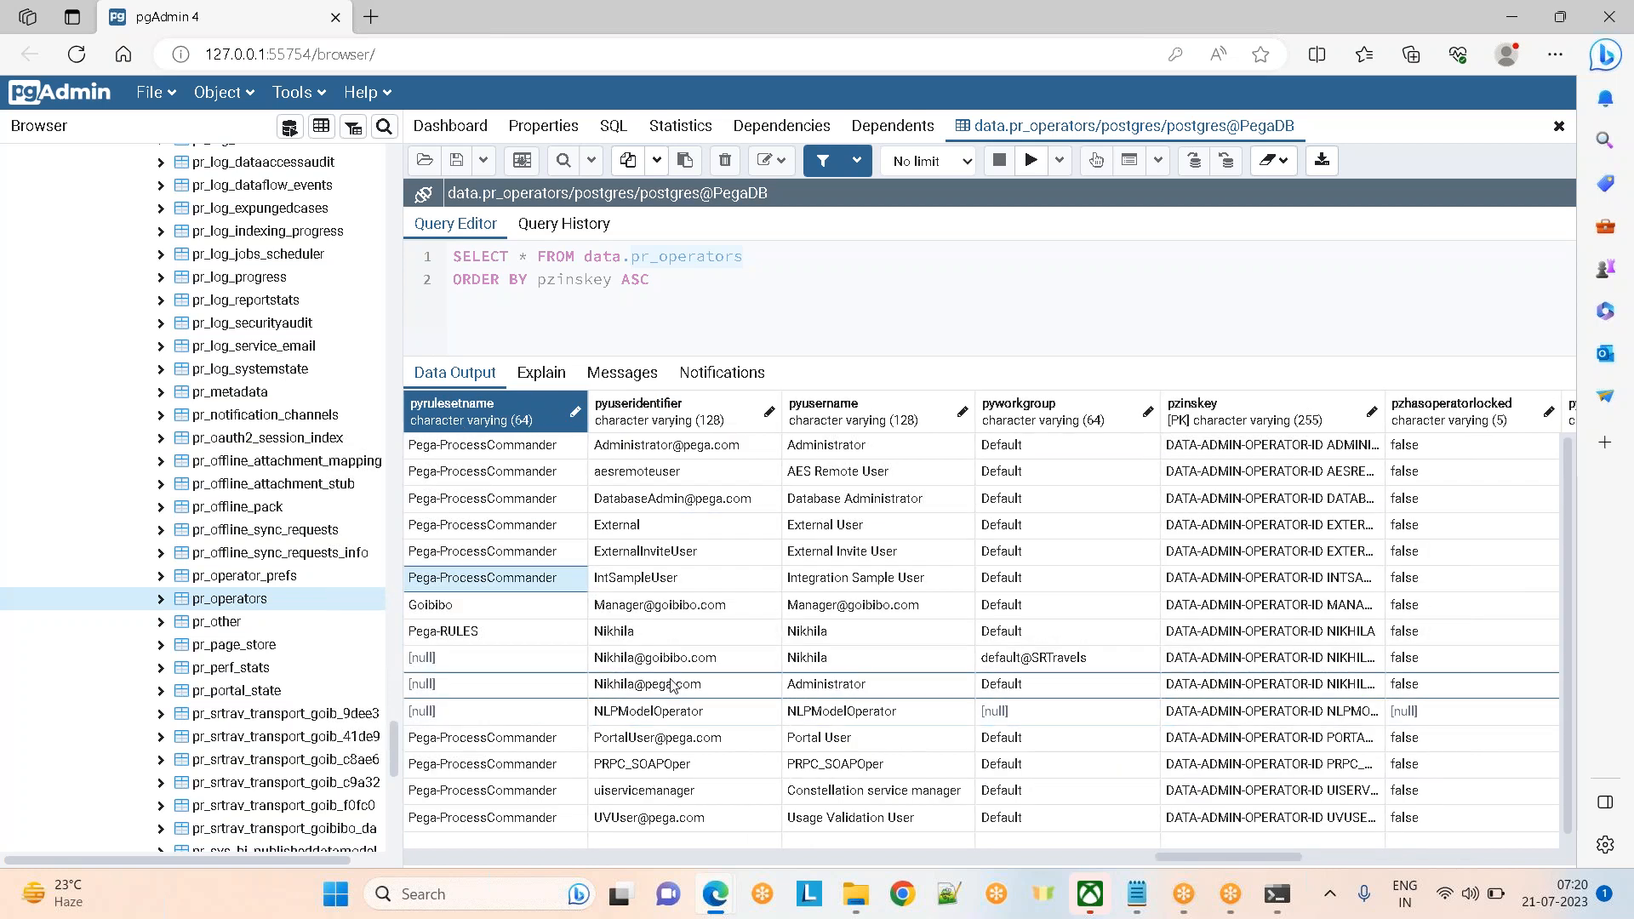
pyautogui.press('Left')
pyautogui.press('Left')
pyautogui.press('Left')
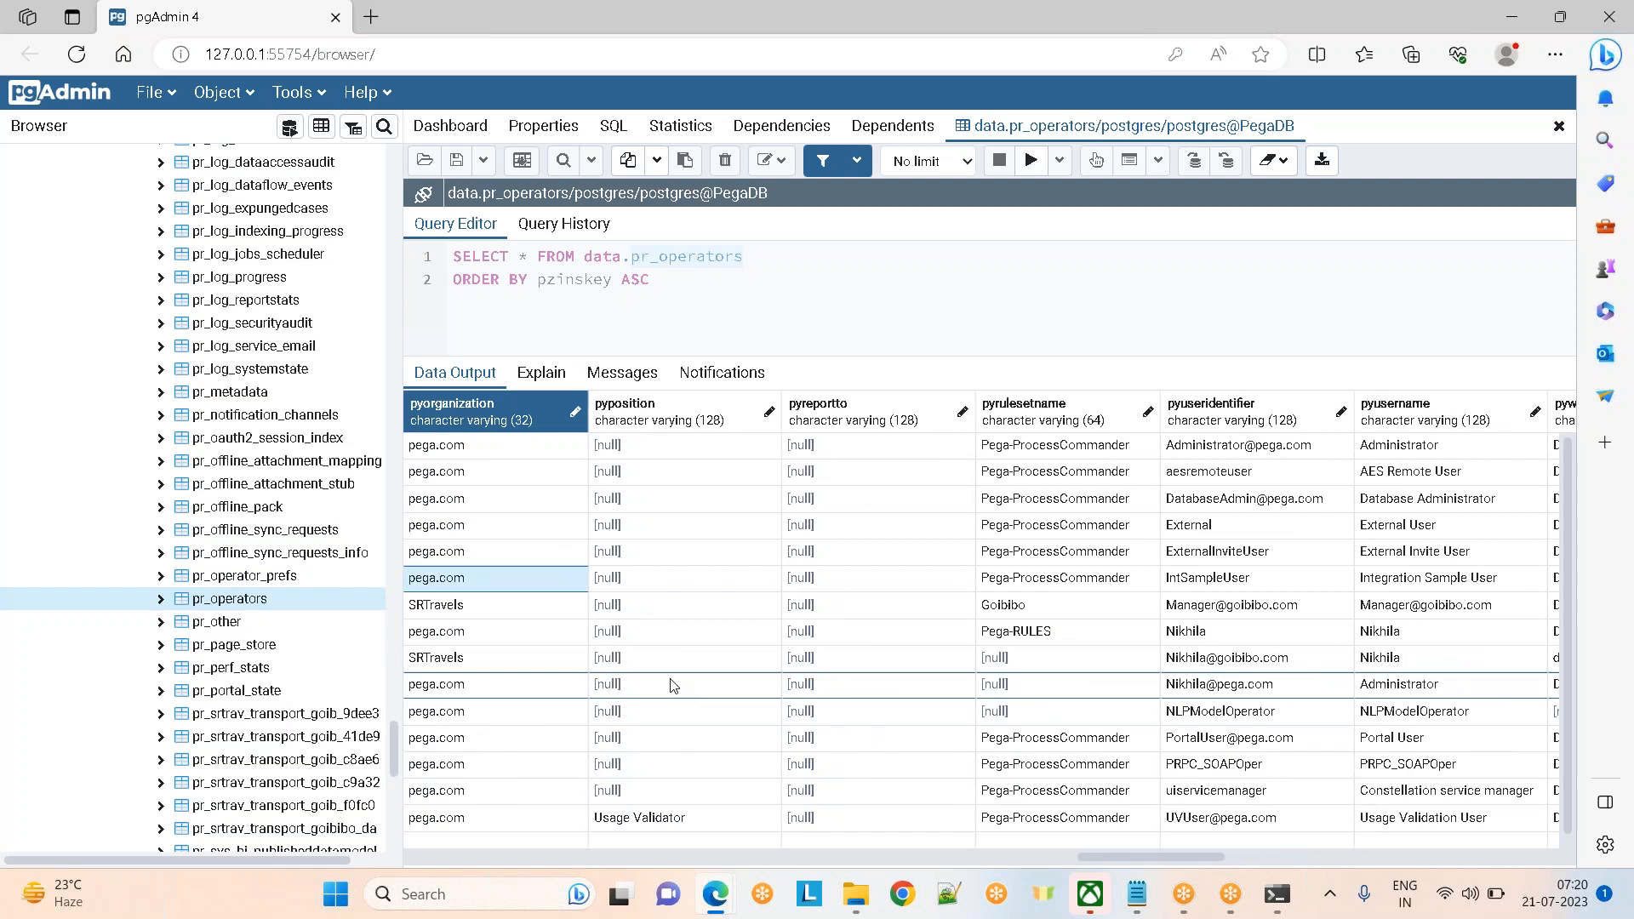
pyautogui.press('Left')
pyautogui.press('Left')
pyautogui.press('Left')
pyautogui.press('Left')
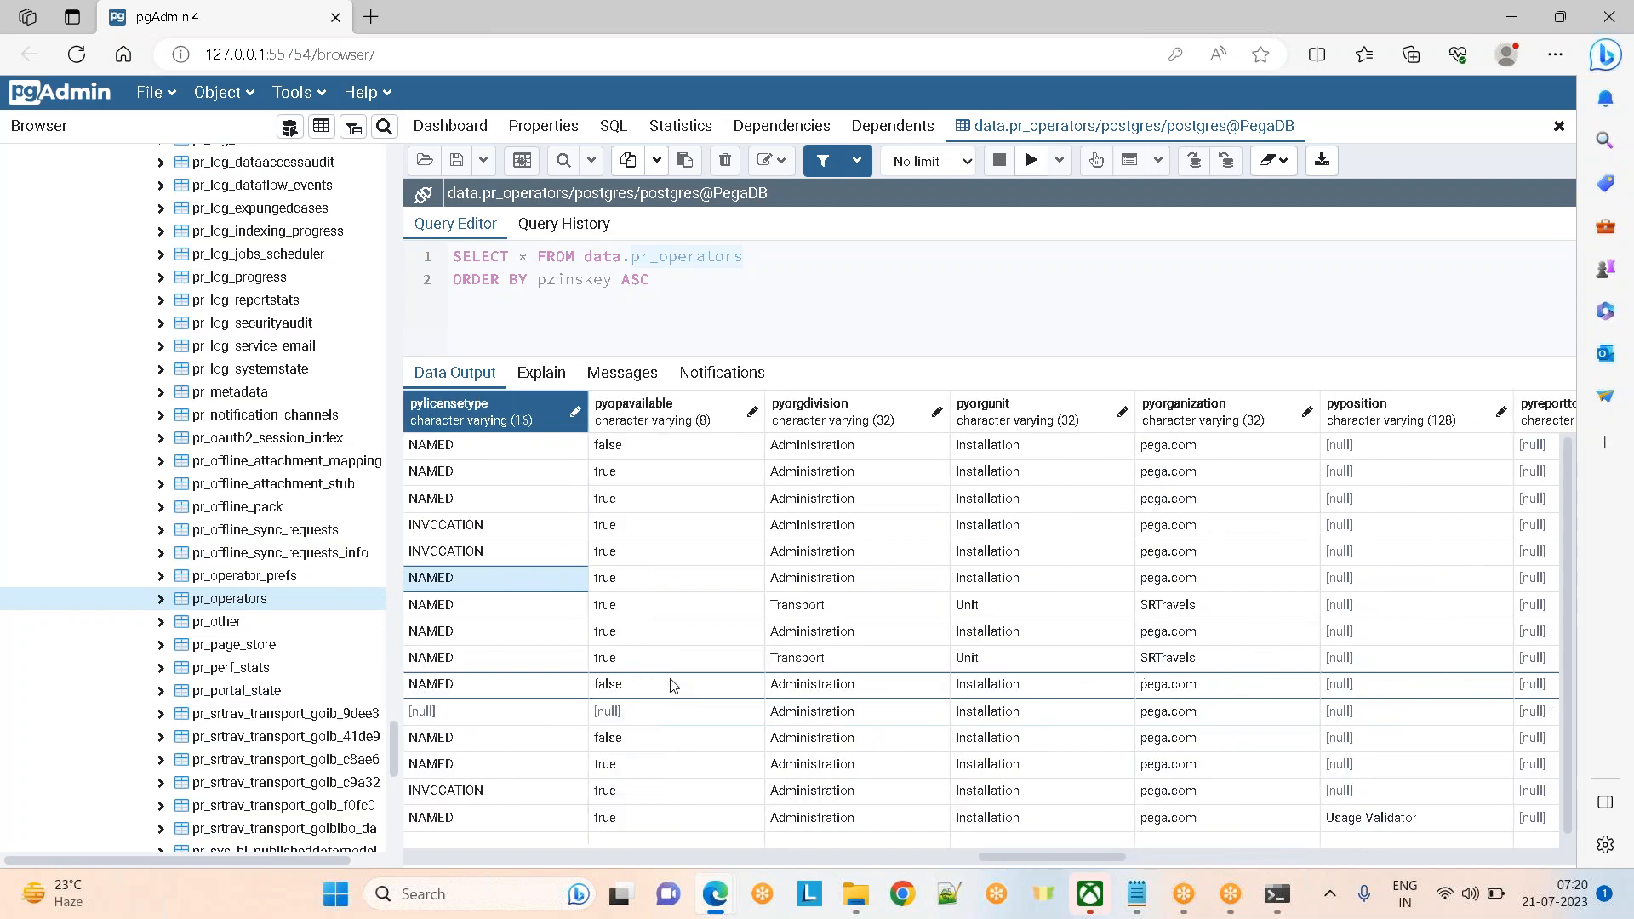
pyautogui.press('Left')
pyautogui.press('Left')
pyautogui.hscroll(-10, 673, 685)
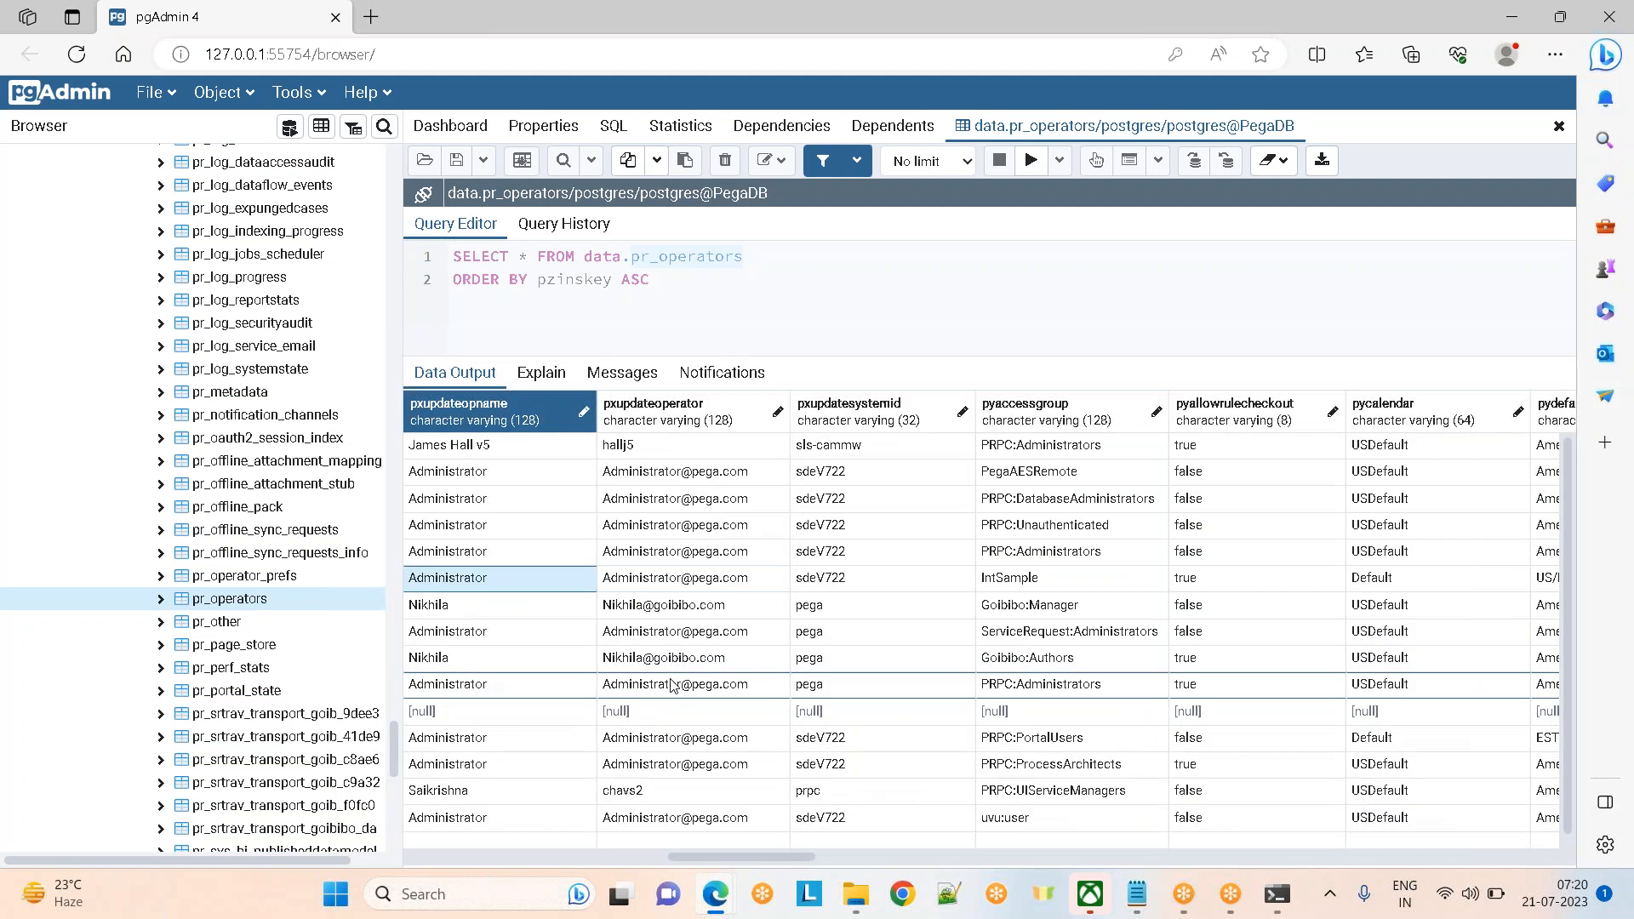
pyautogui.hscroll(-10, 672, 685)
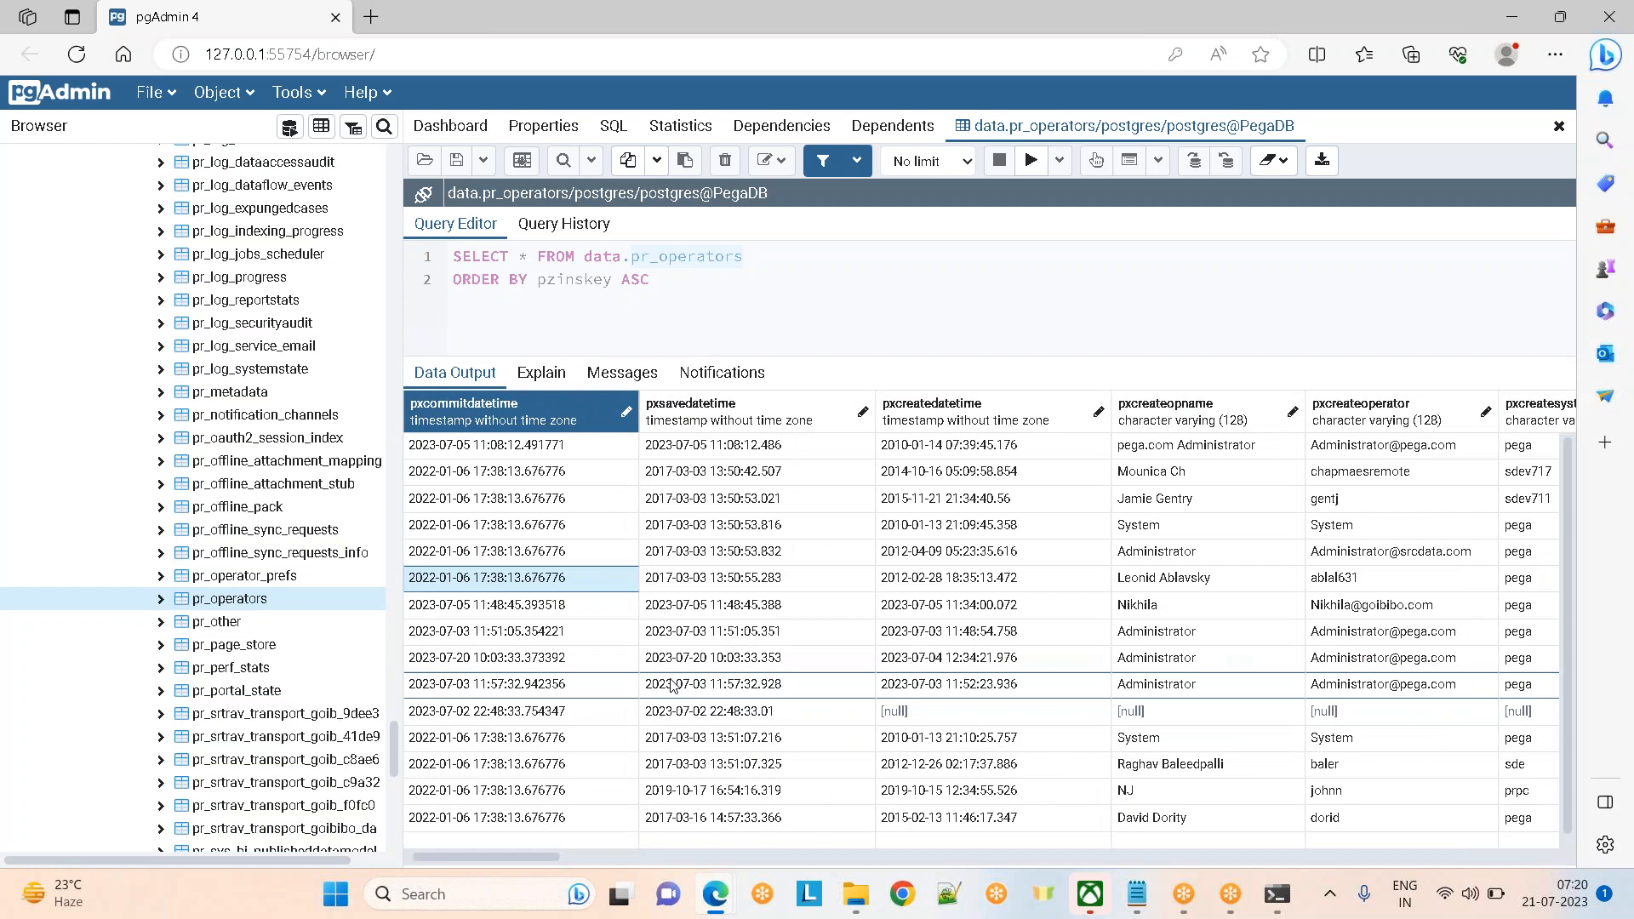
pyautogui.hotkey('alt', 'Tab')
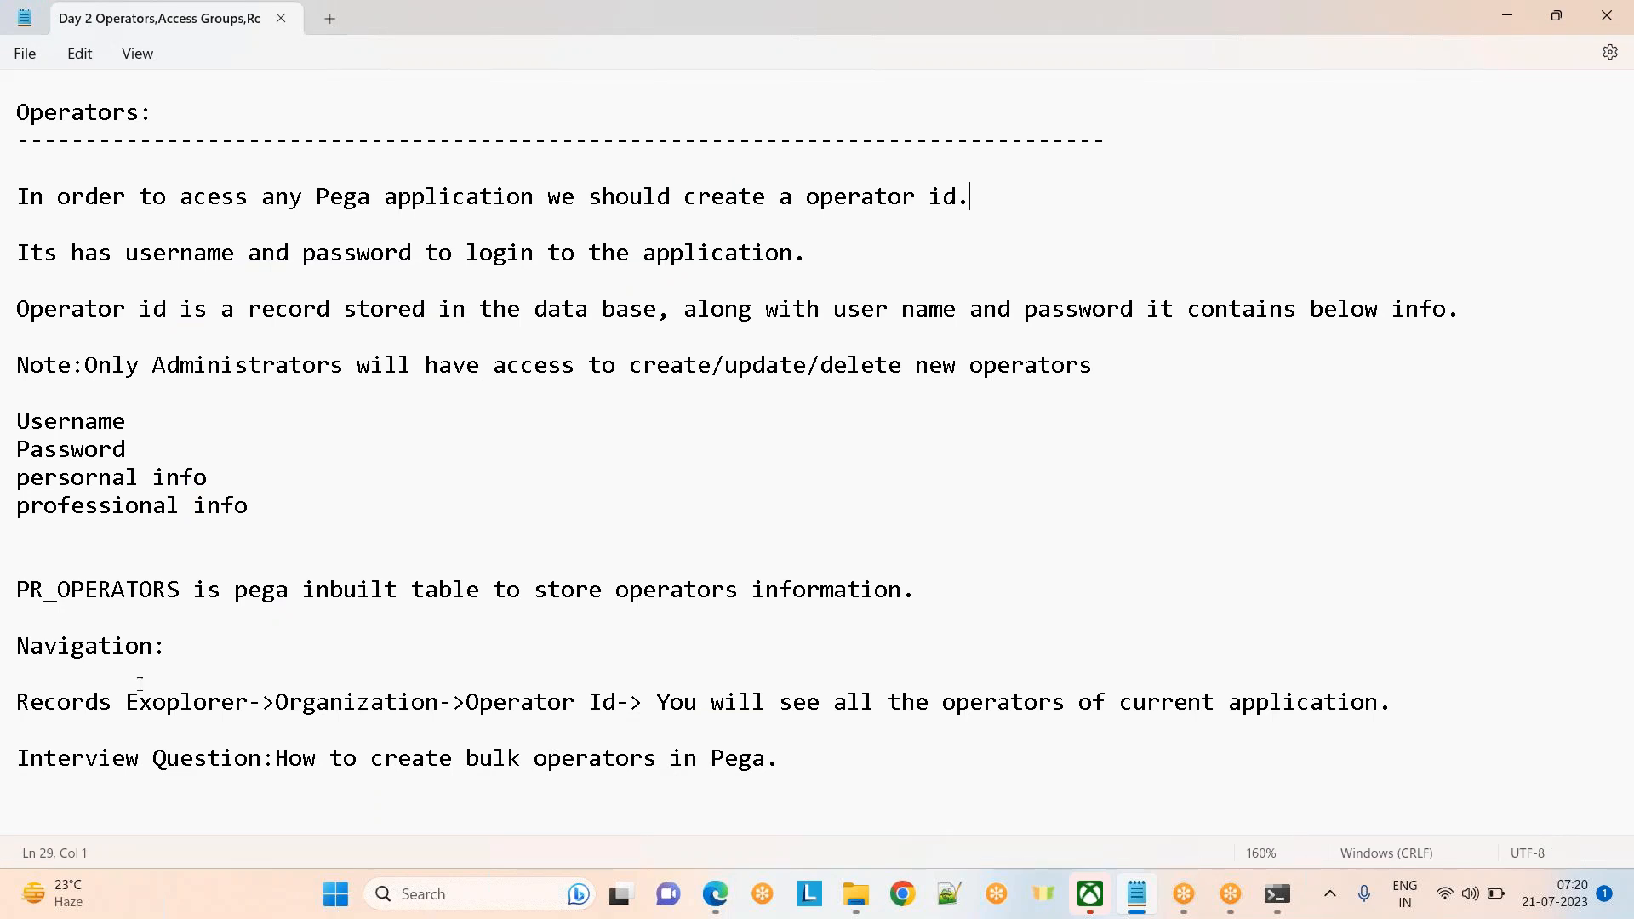
# Highlight the PR_OPERATORS table sentence in the notes, then clear the highlight
pyautogui.moveTo(18, 589); pyautogui.dragTo(330, 589)
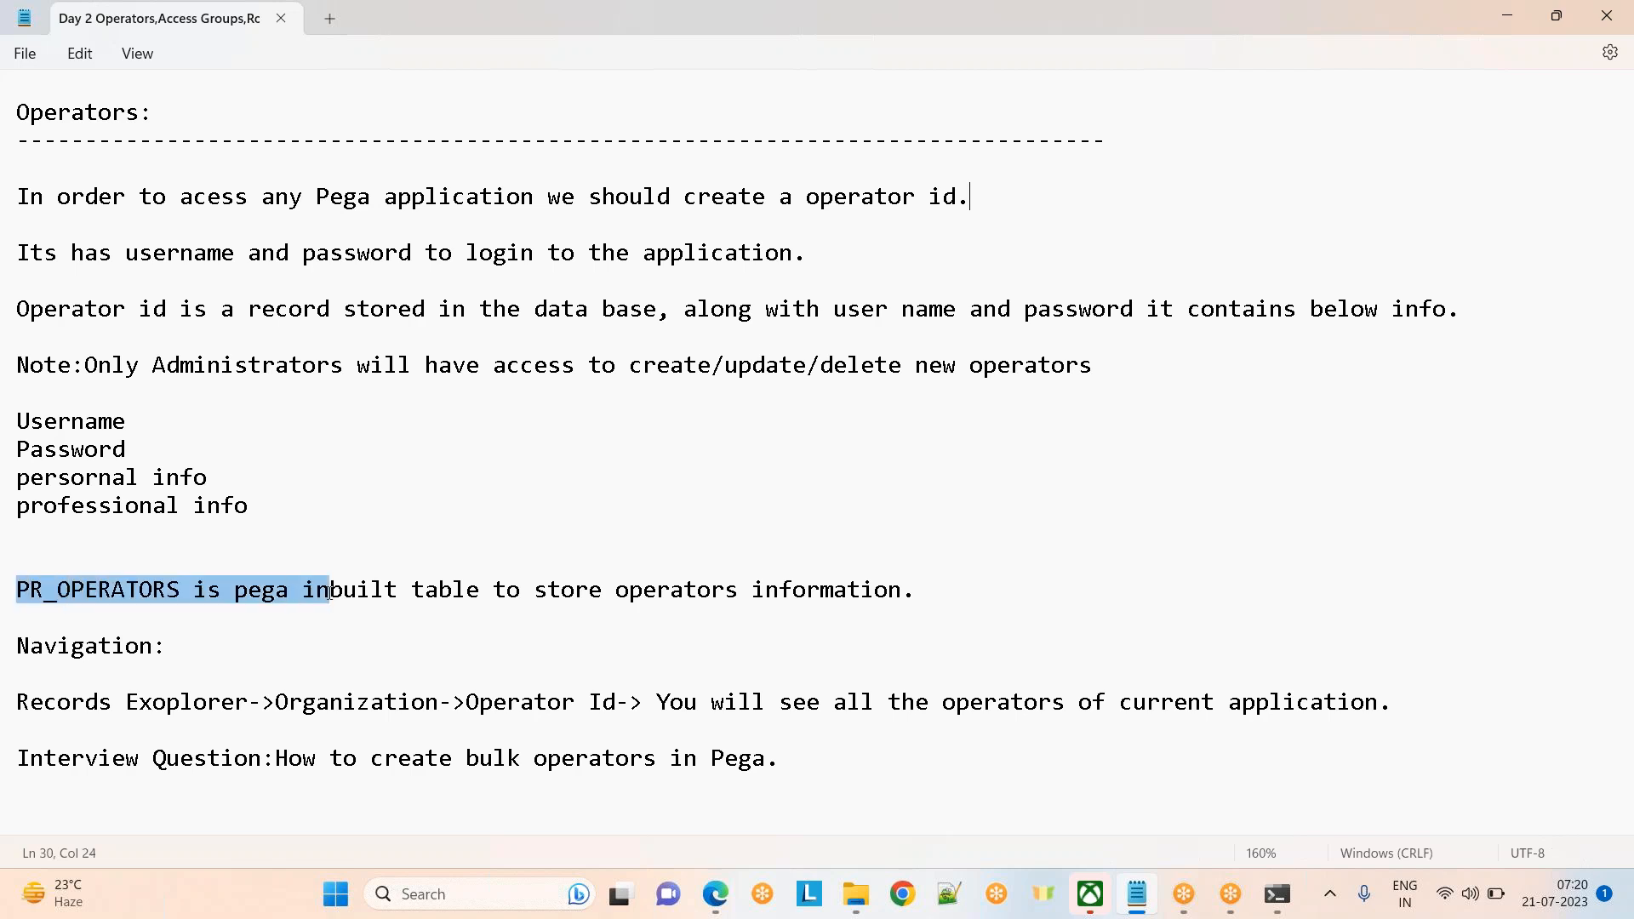
pyautogui.click(1059, 438)
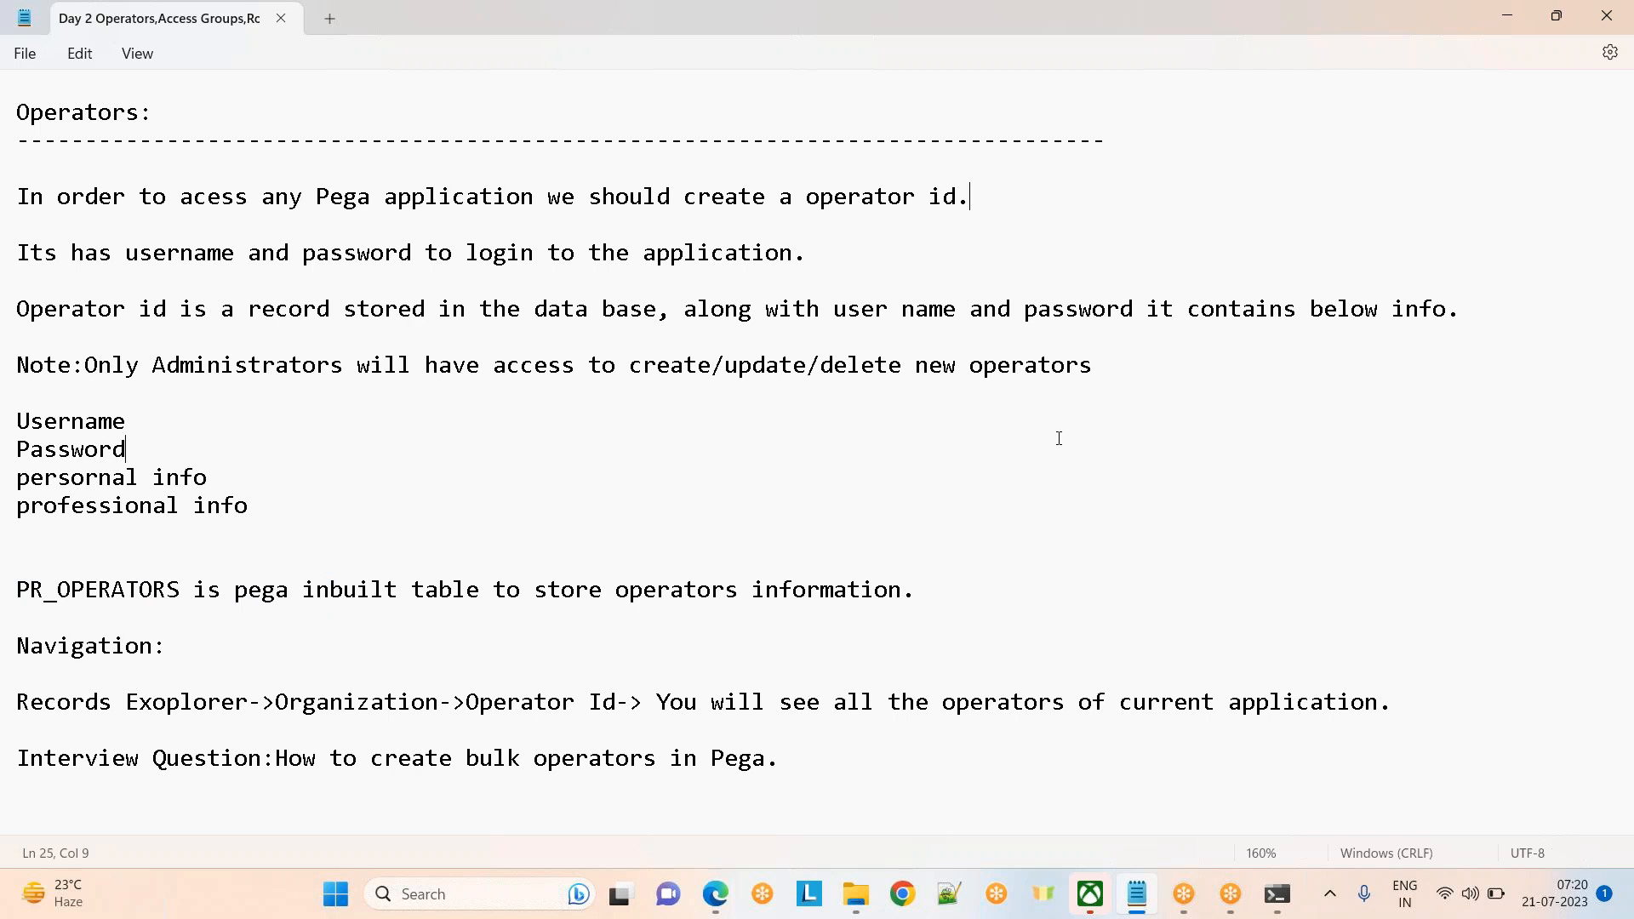
pyautogui.hotkey('alt', 'Tab')
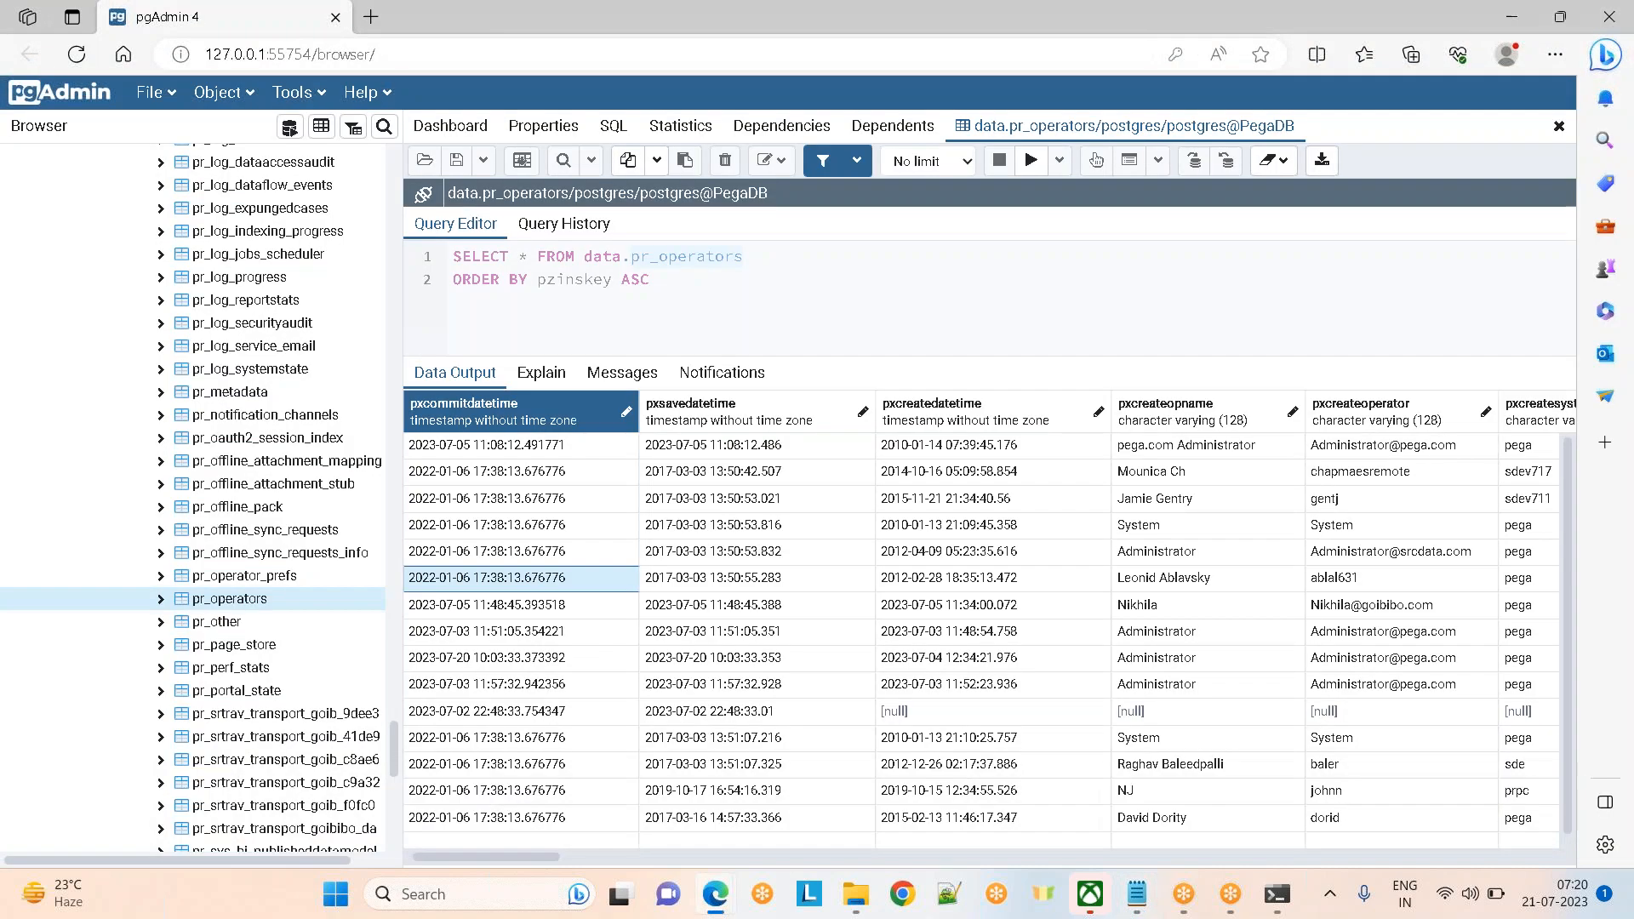
pyautogui.moveTo(636, 307); pyautogui.dragTo(440, 253)
pyautogui.rightClick(474, 515)
pyautogui.press('Escape')
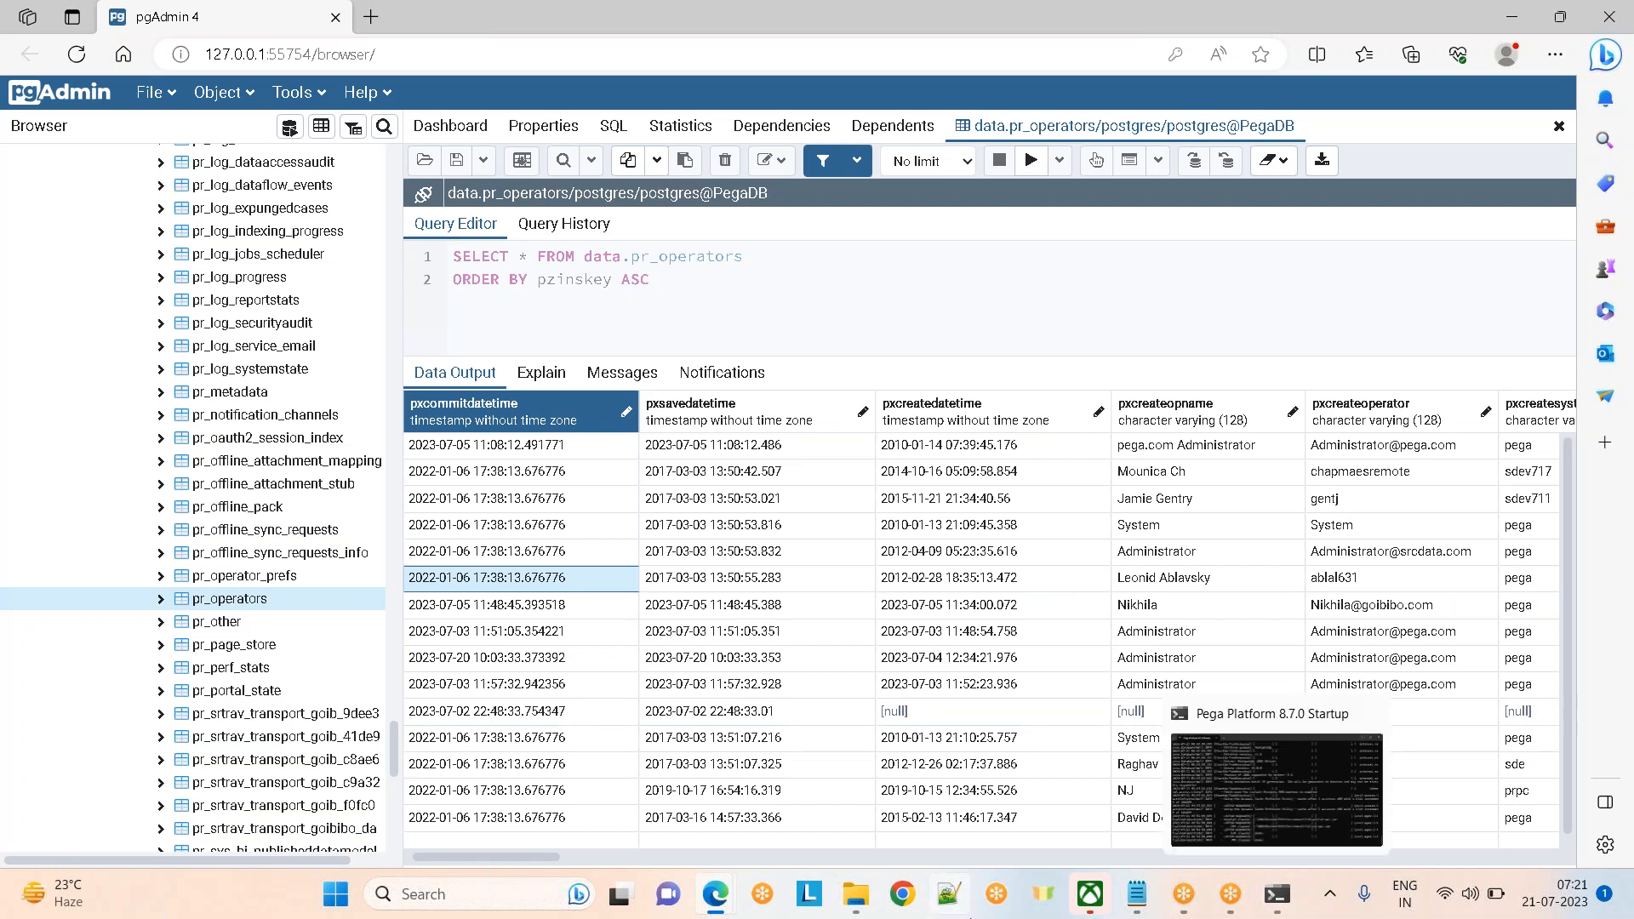
pyautogui.moveTo(725, 898)
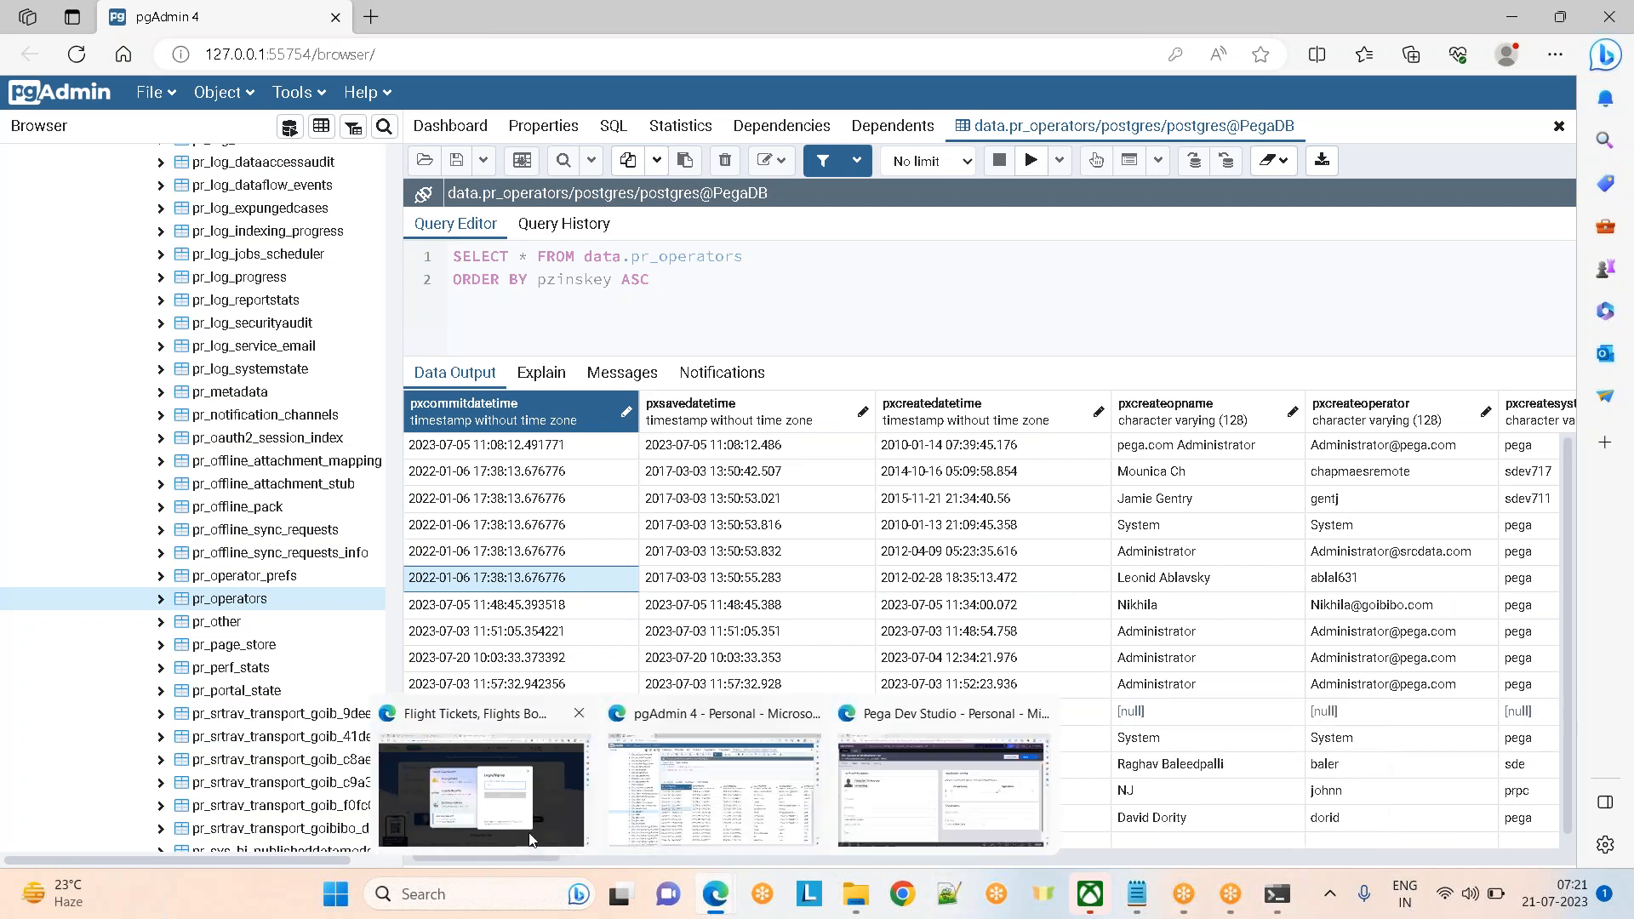
pyautogui.click(917, 804)
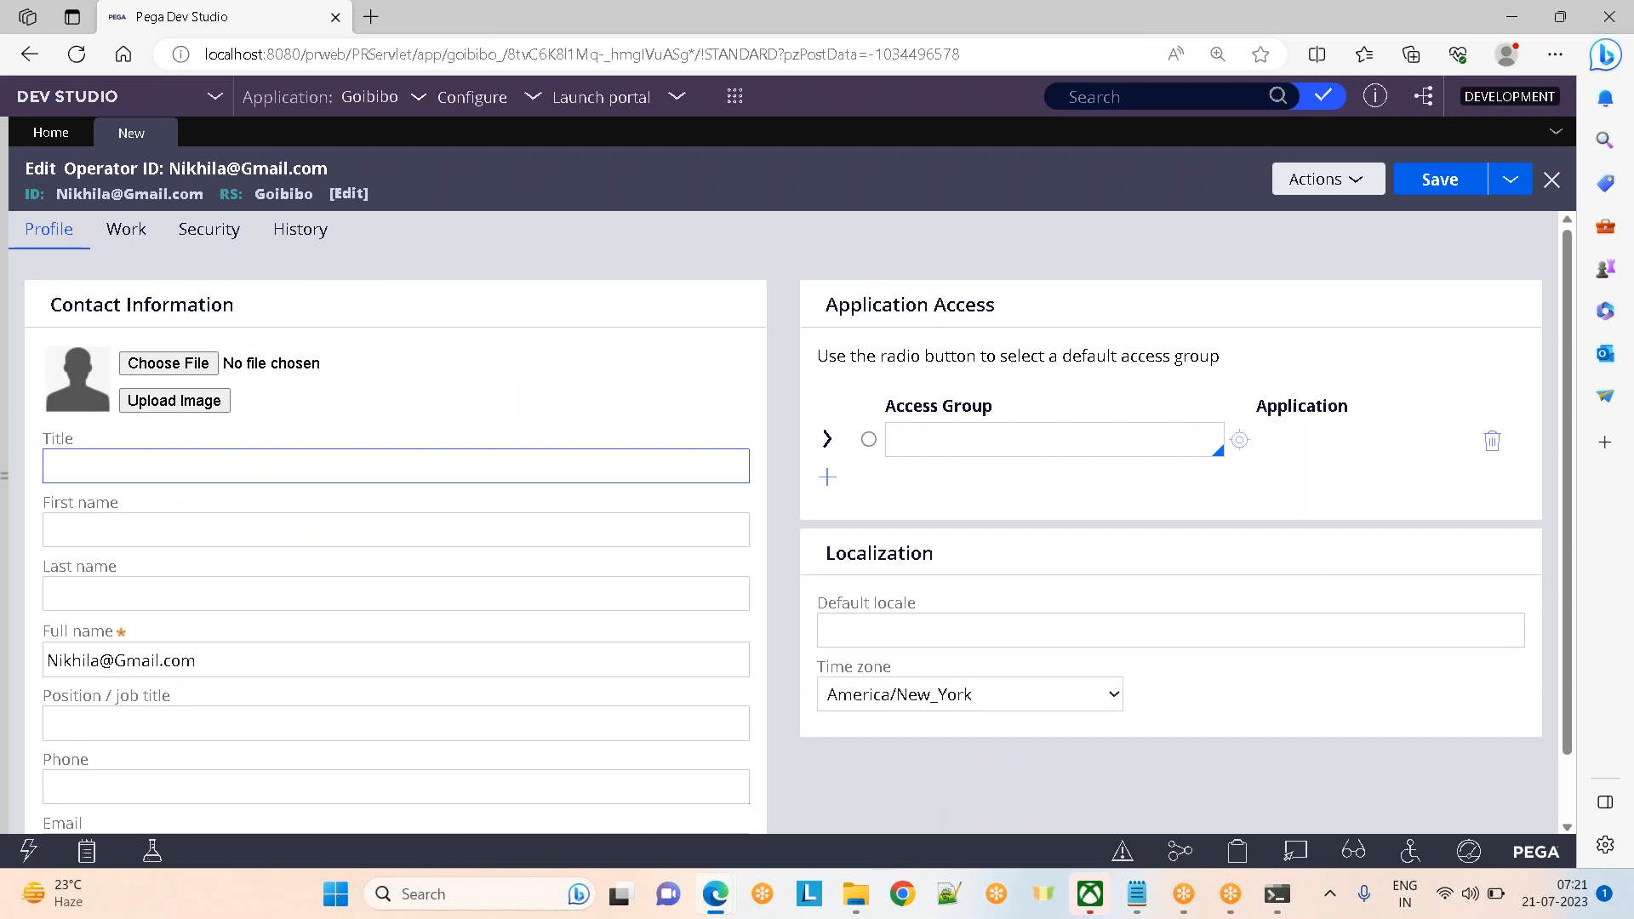
pyautogui.click(734, 98)
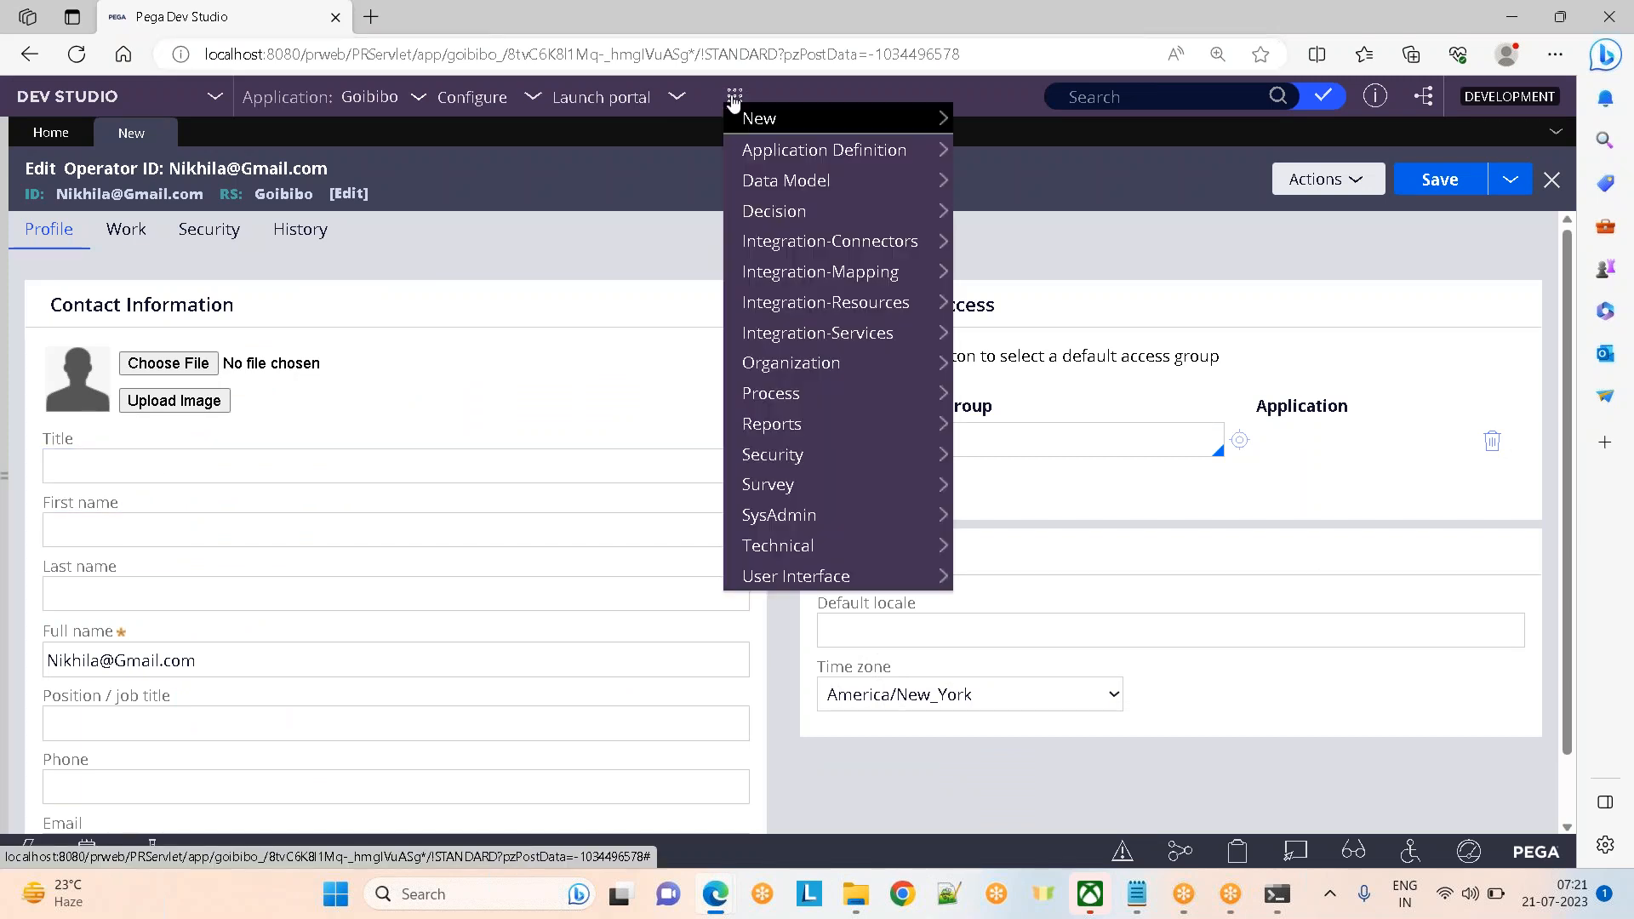
pyautogui.moveTo(821, 392)
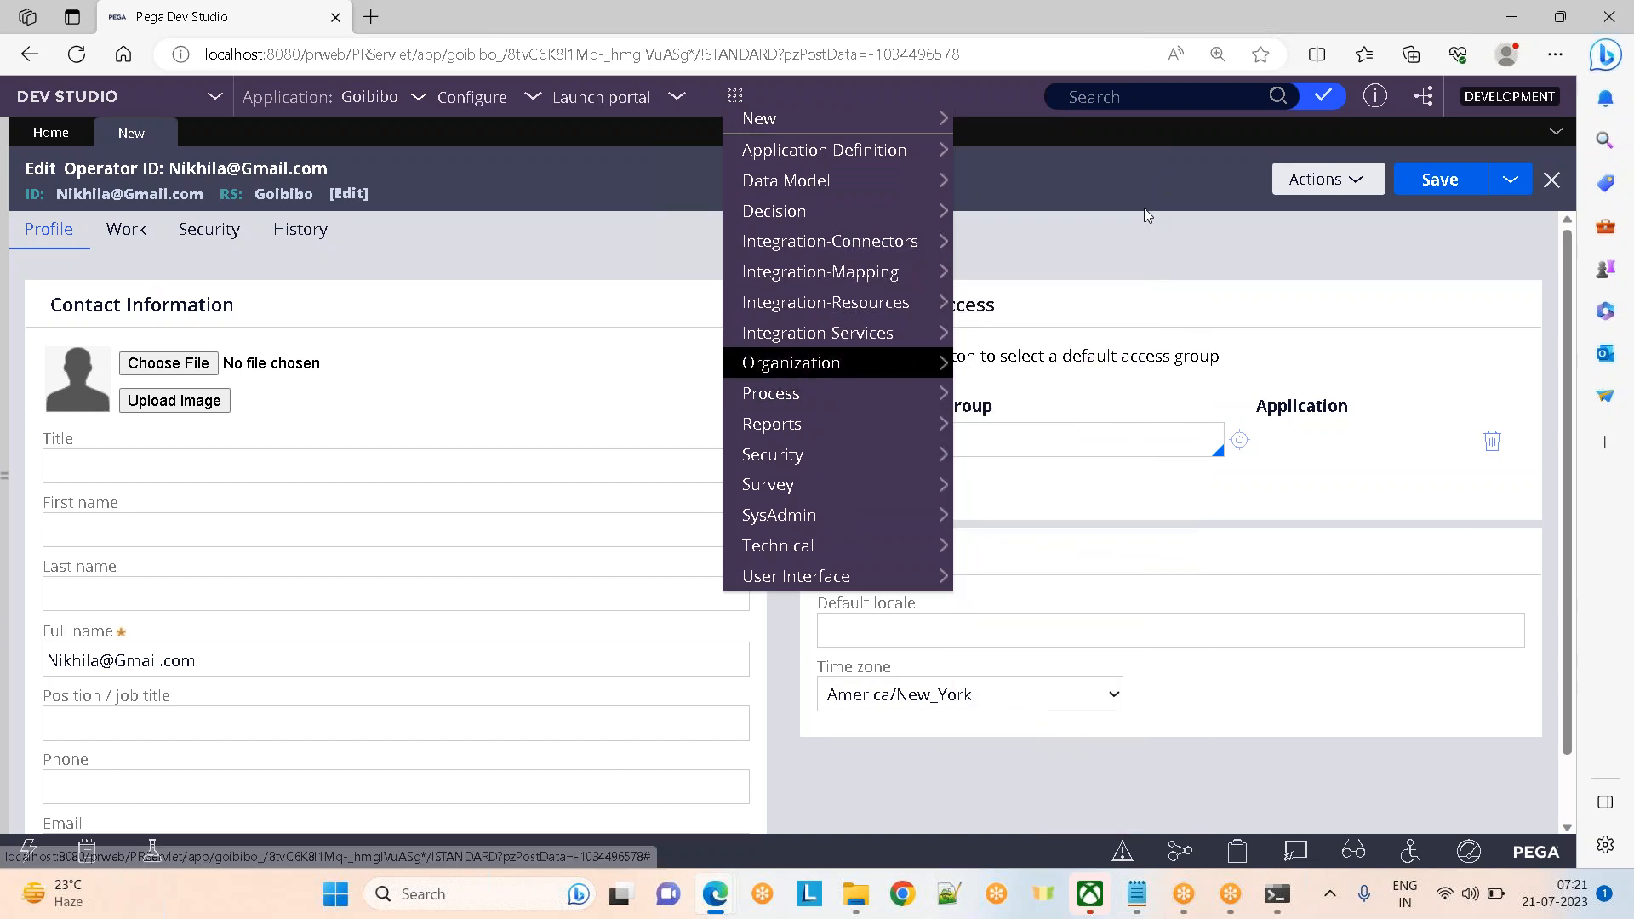
pyautogui.hotkey('alt', 'Tab')
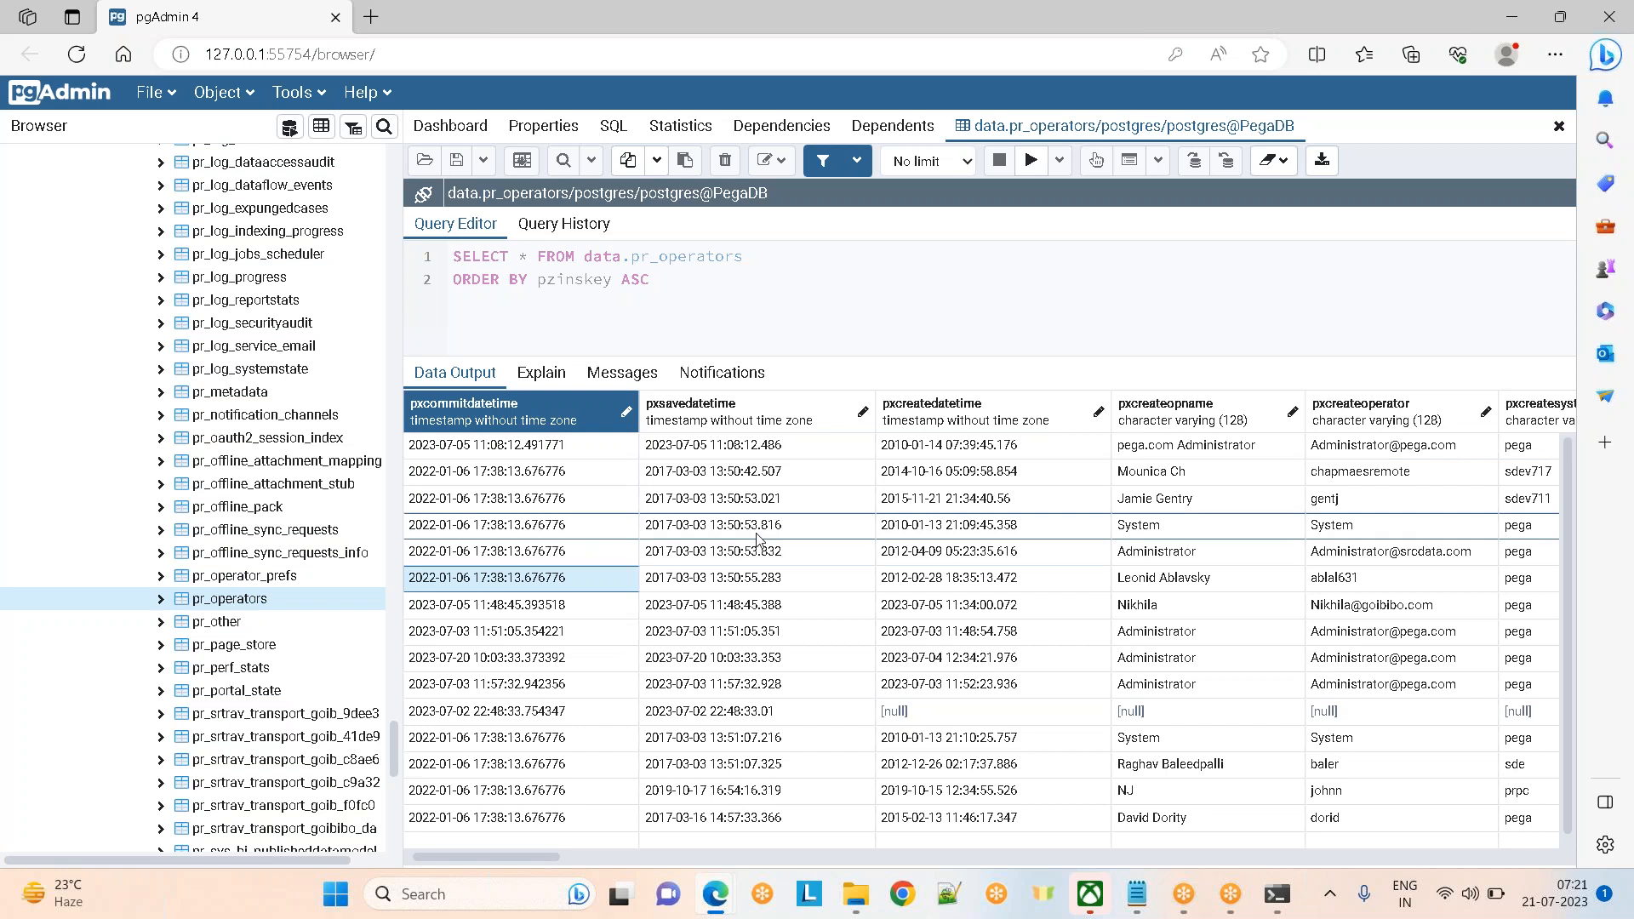
pyautogui.hotkey('alt', 'Tab')
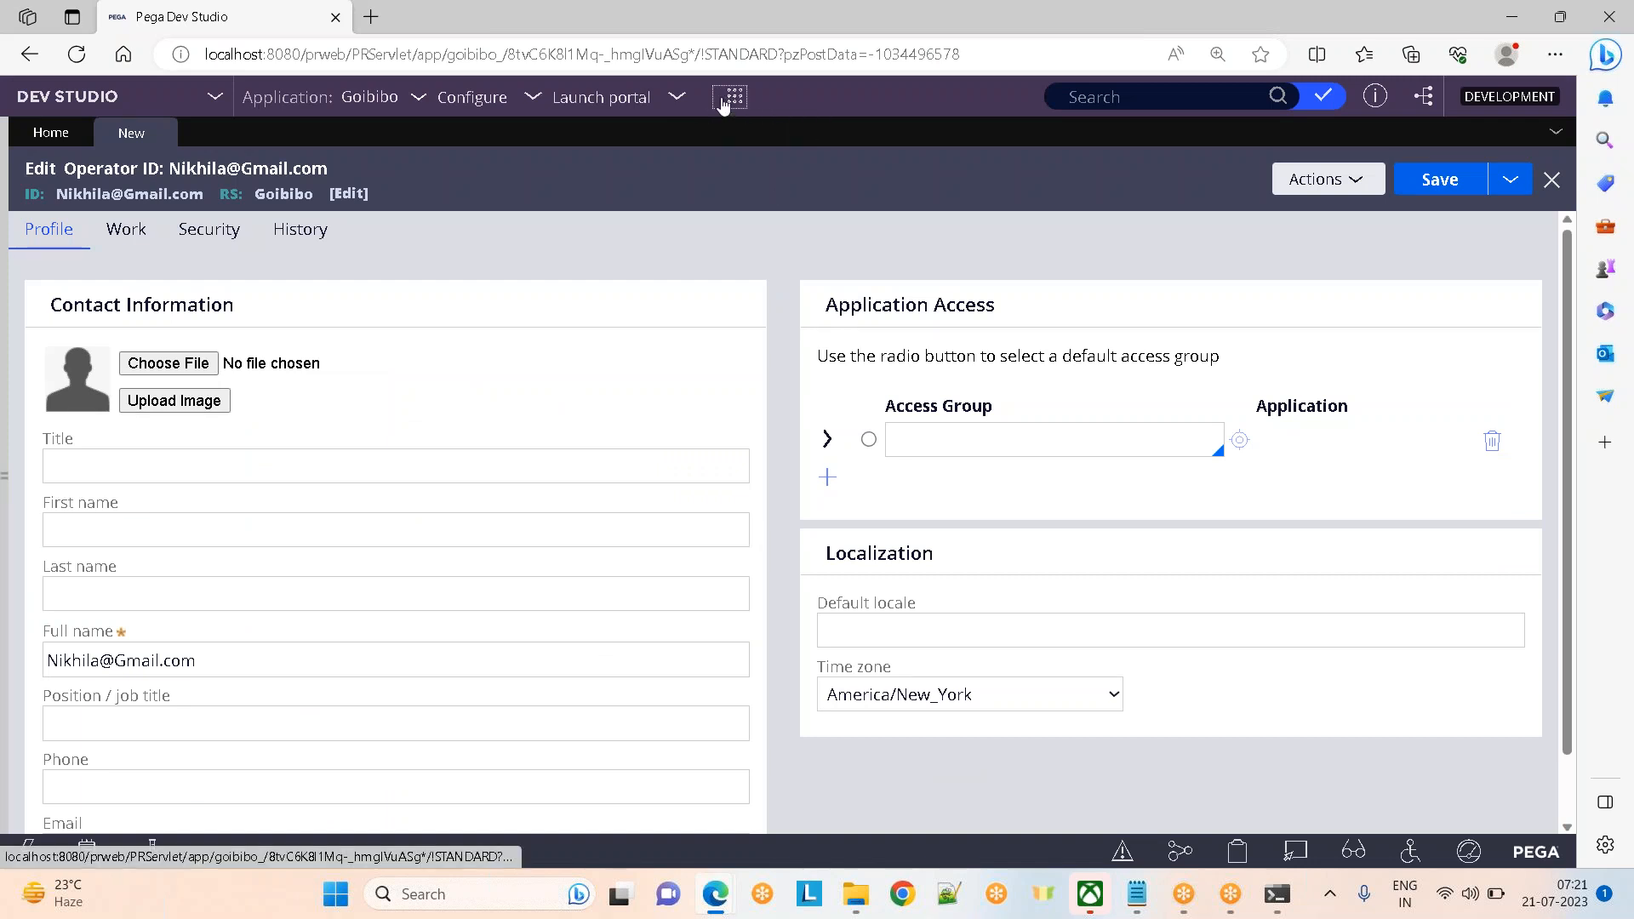
pyautogui.click(724, 100)
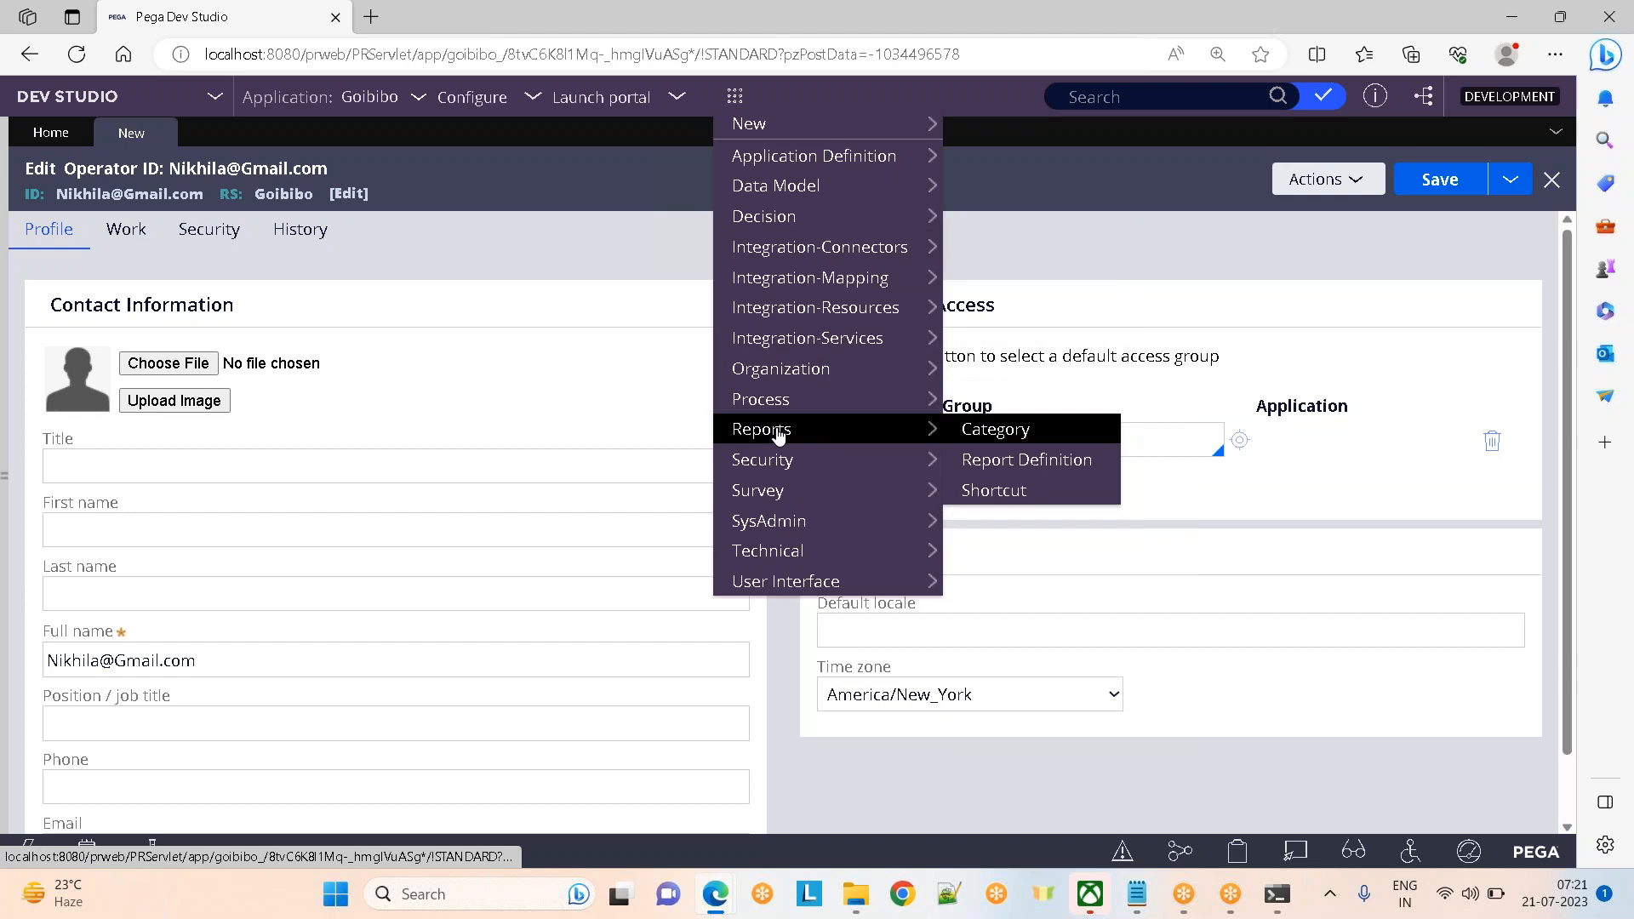
pyautogui.moveTo(763, 397)
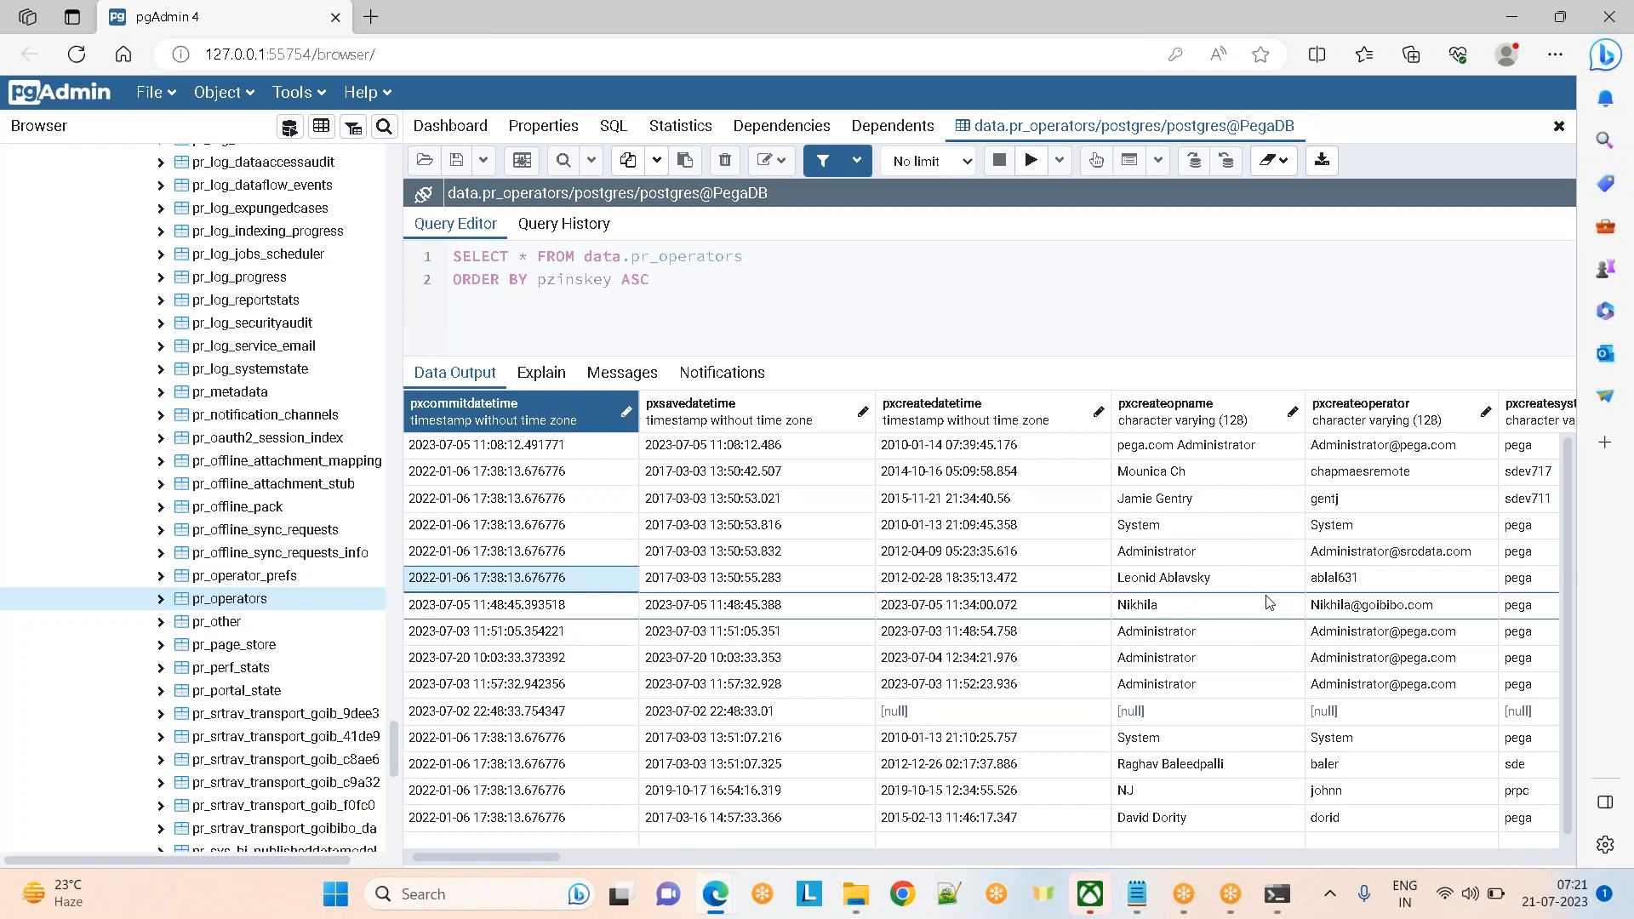
# Compare pr_operators rows, including the first operator row, against the Dev Studio operator form
pyautogui.moveTo(1120, 888)
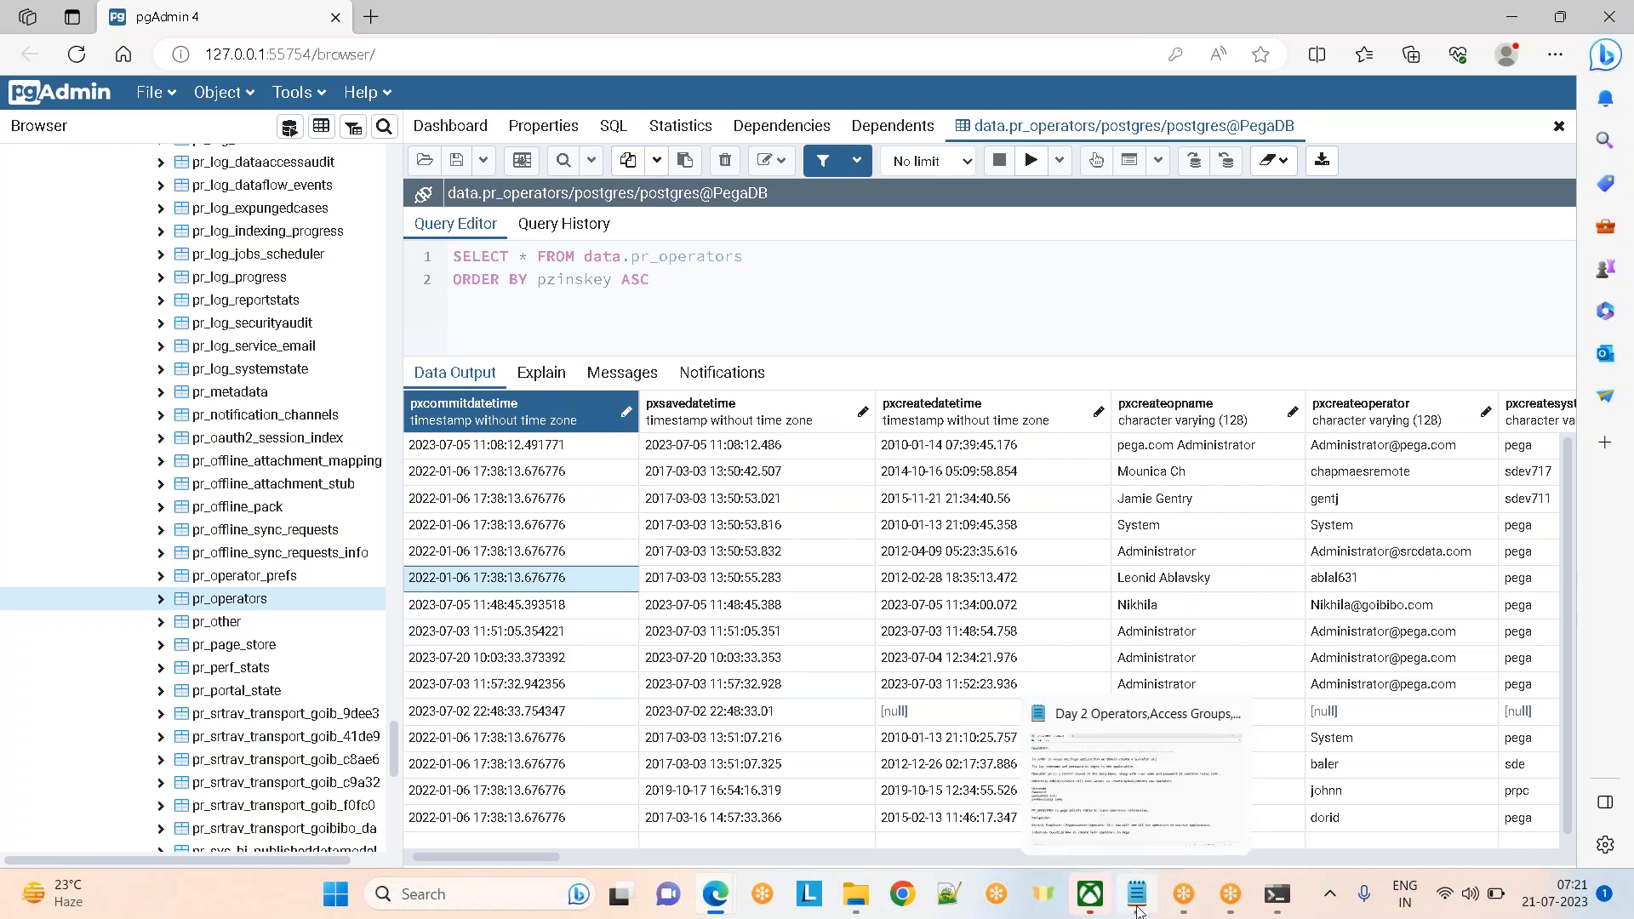
pyautogui.click(587, 764)
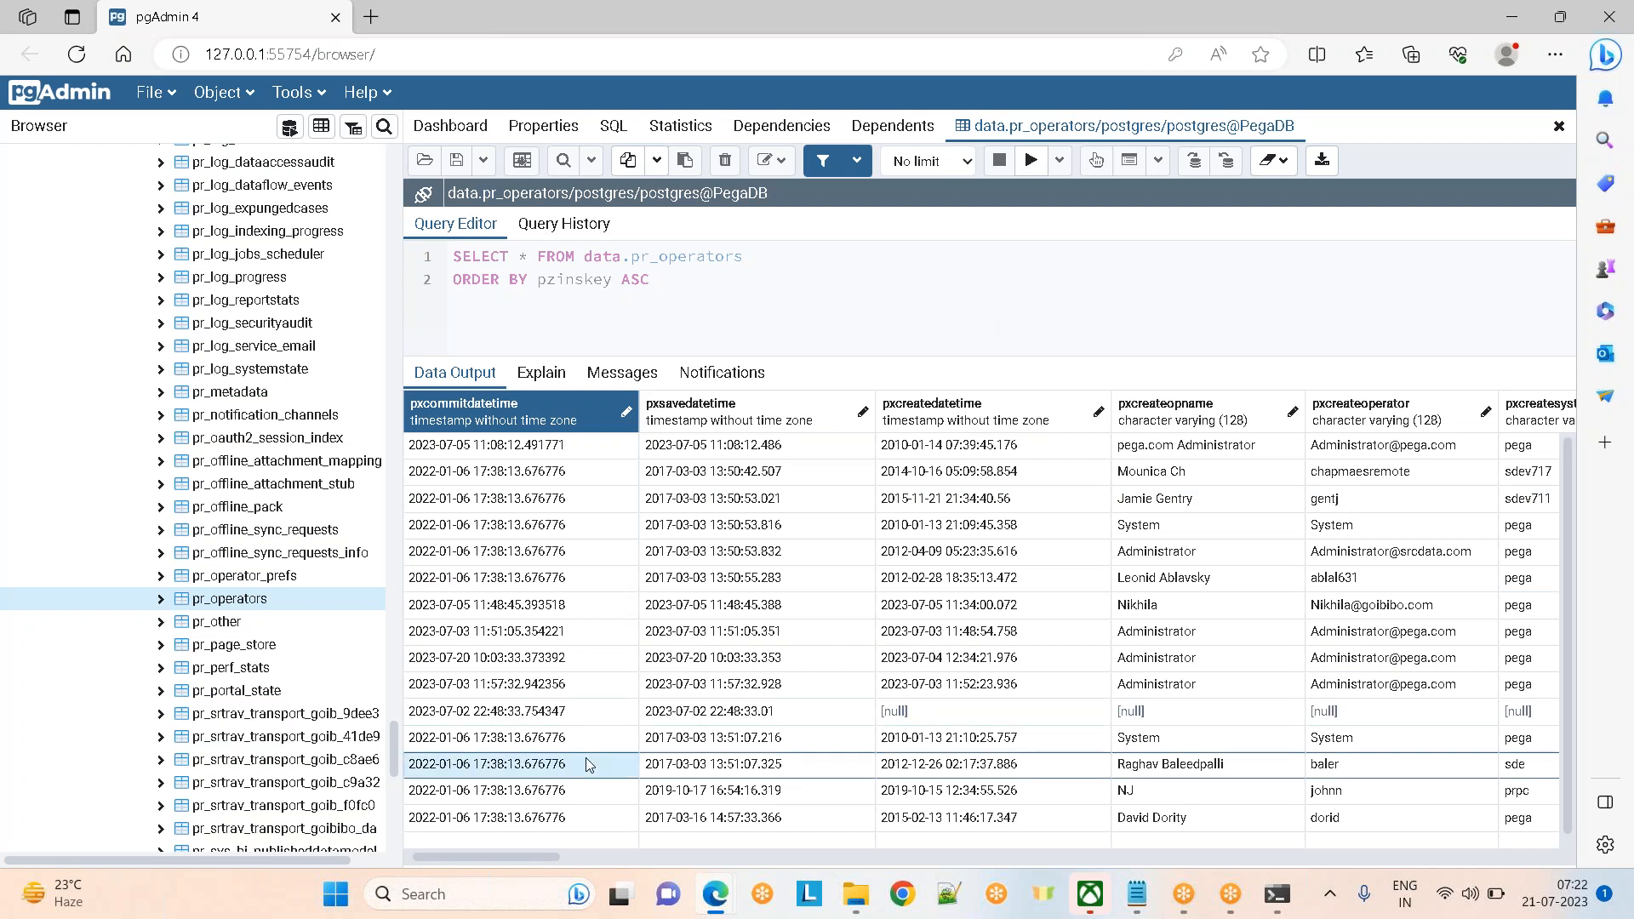
pyautogui.hotkey('alt', 'Tab')
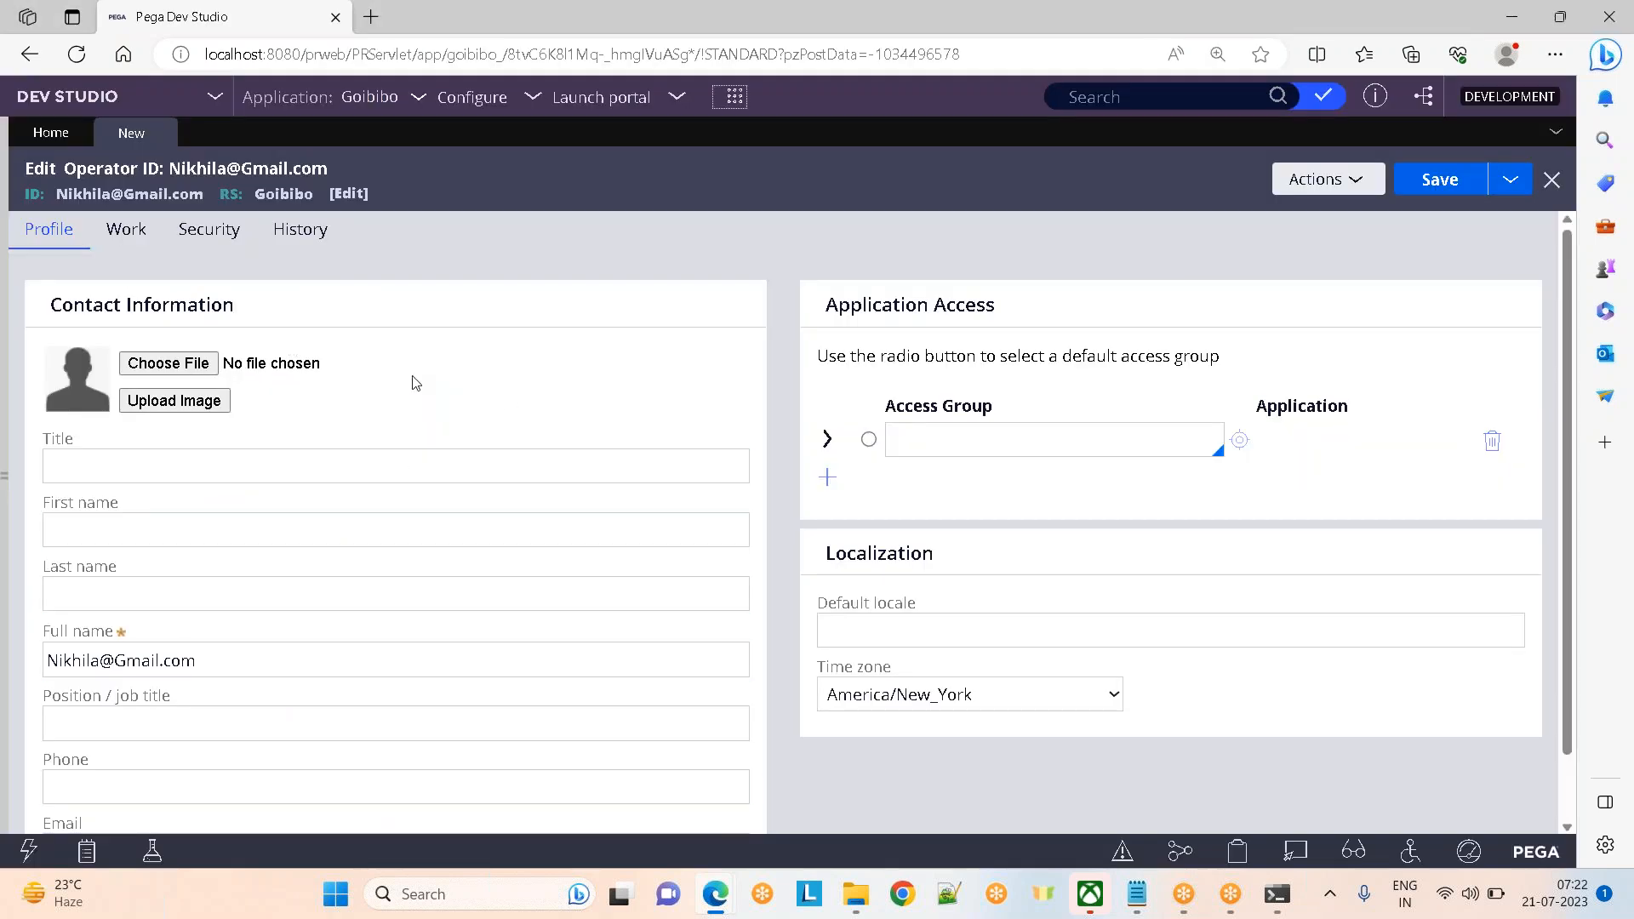
pyautogui.hotkey('alt', 'Tab')
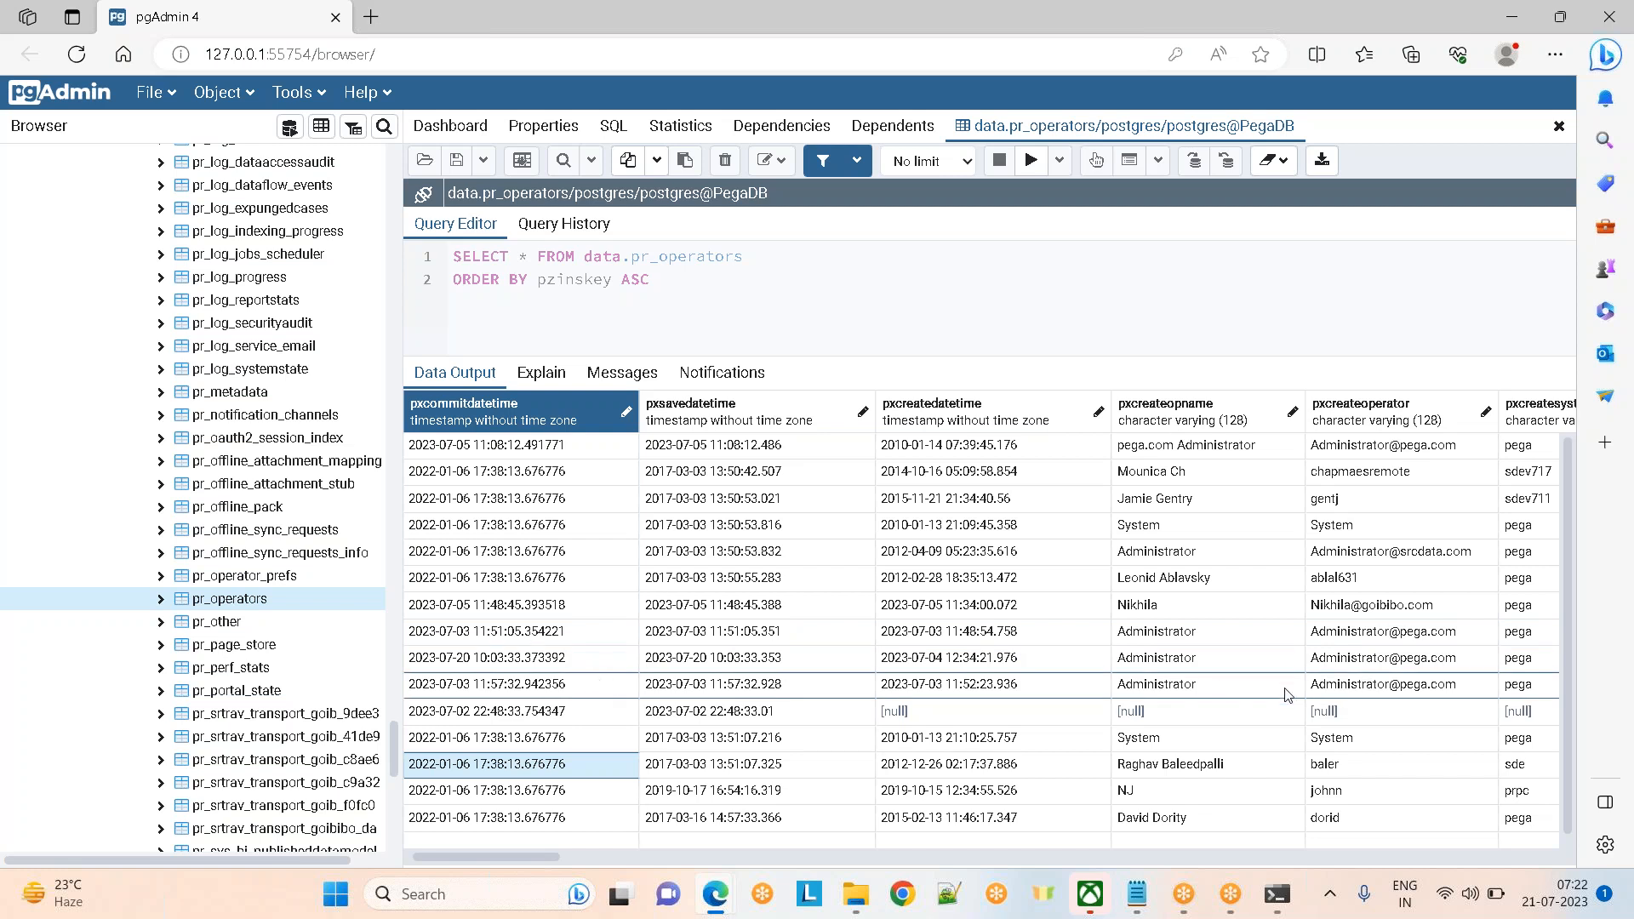
pyautogui.moveTo(483, 854); pyautogui.dragTo(1319, 856)
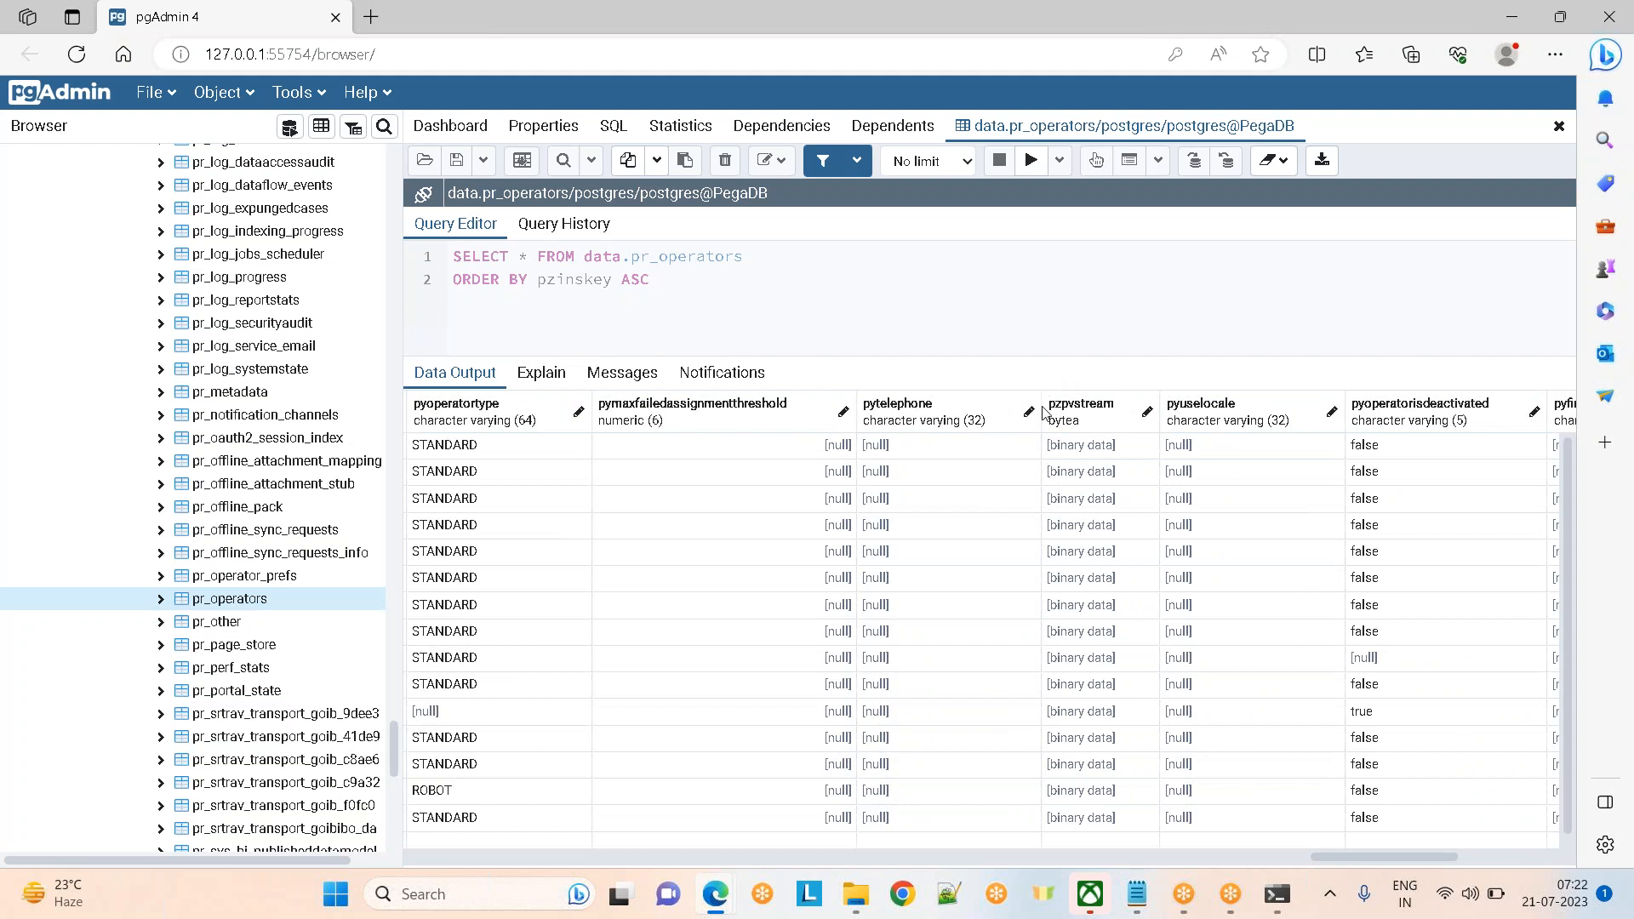
pyautogui.click(1075, 445)
pyautogui.hotkey('alt', 'Tab')
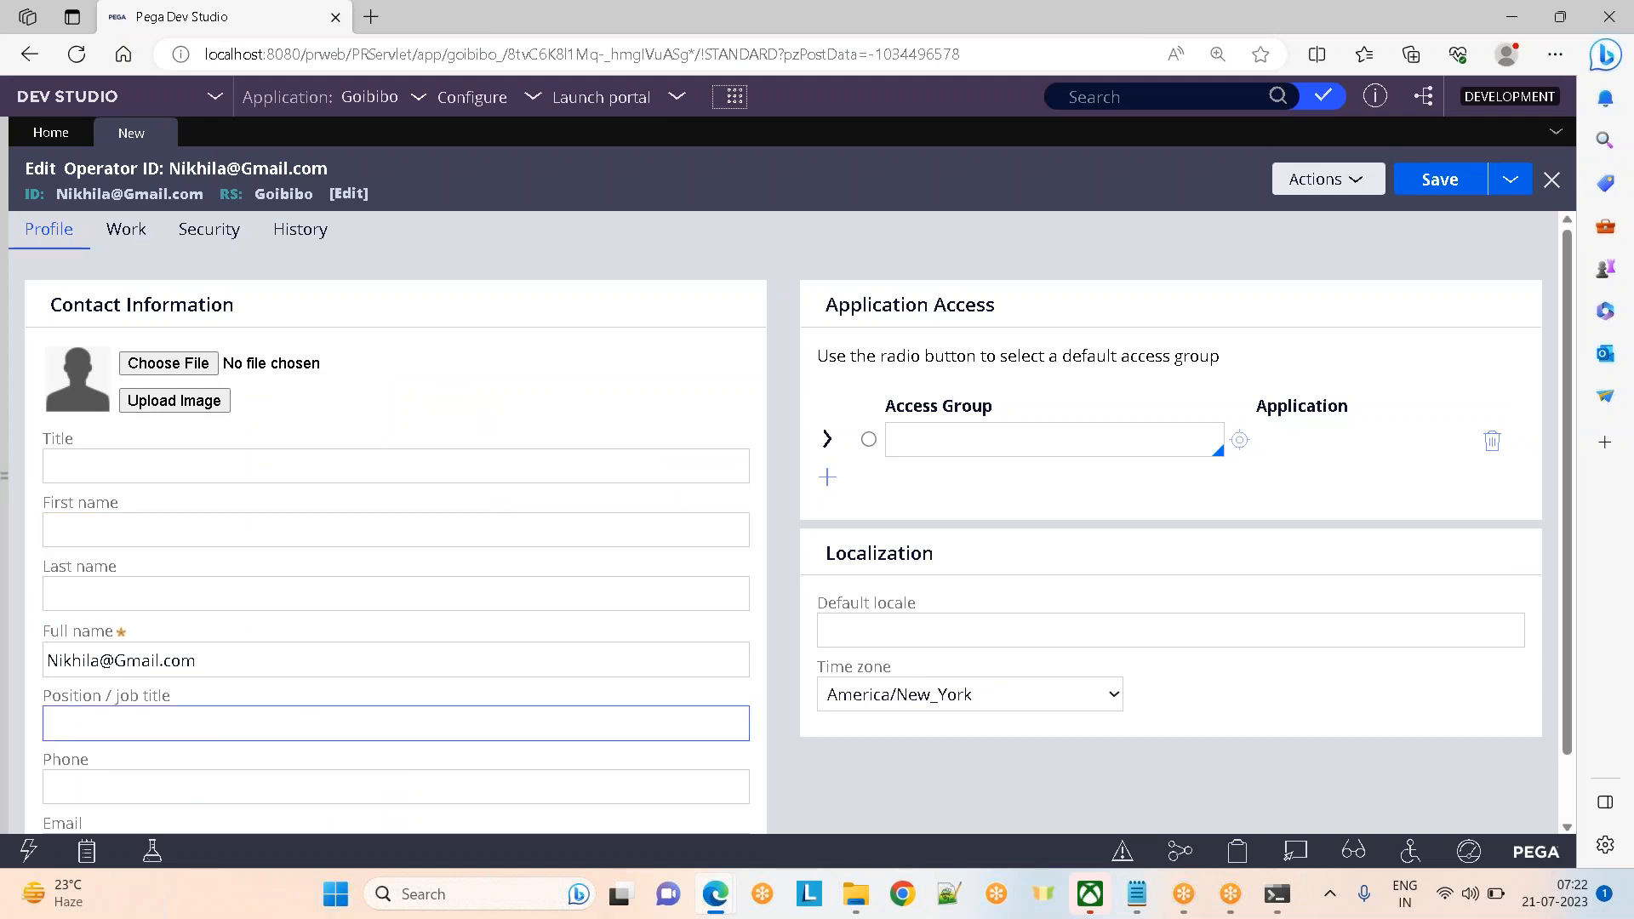
pyautogui.hotkey('alt', 'Tab')
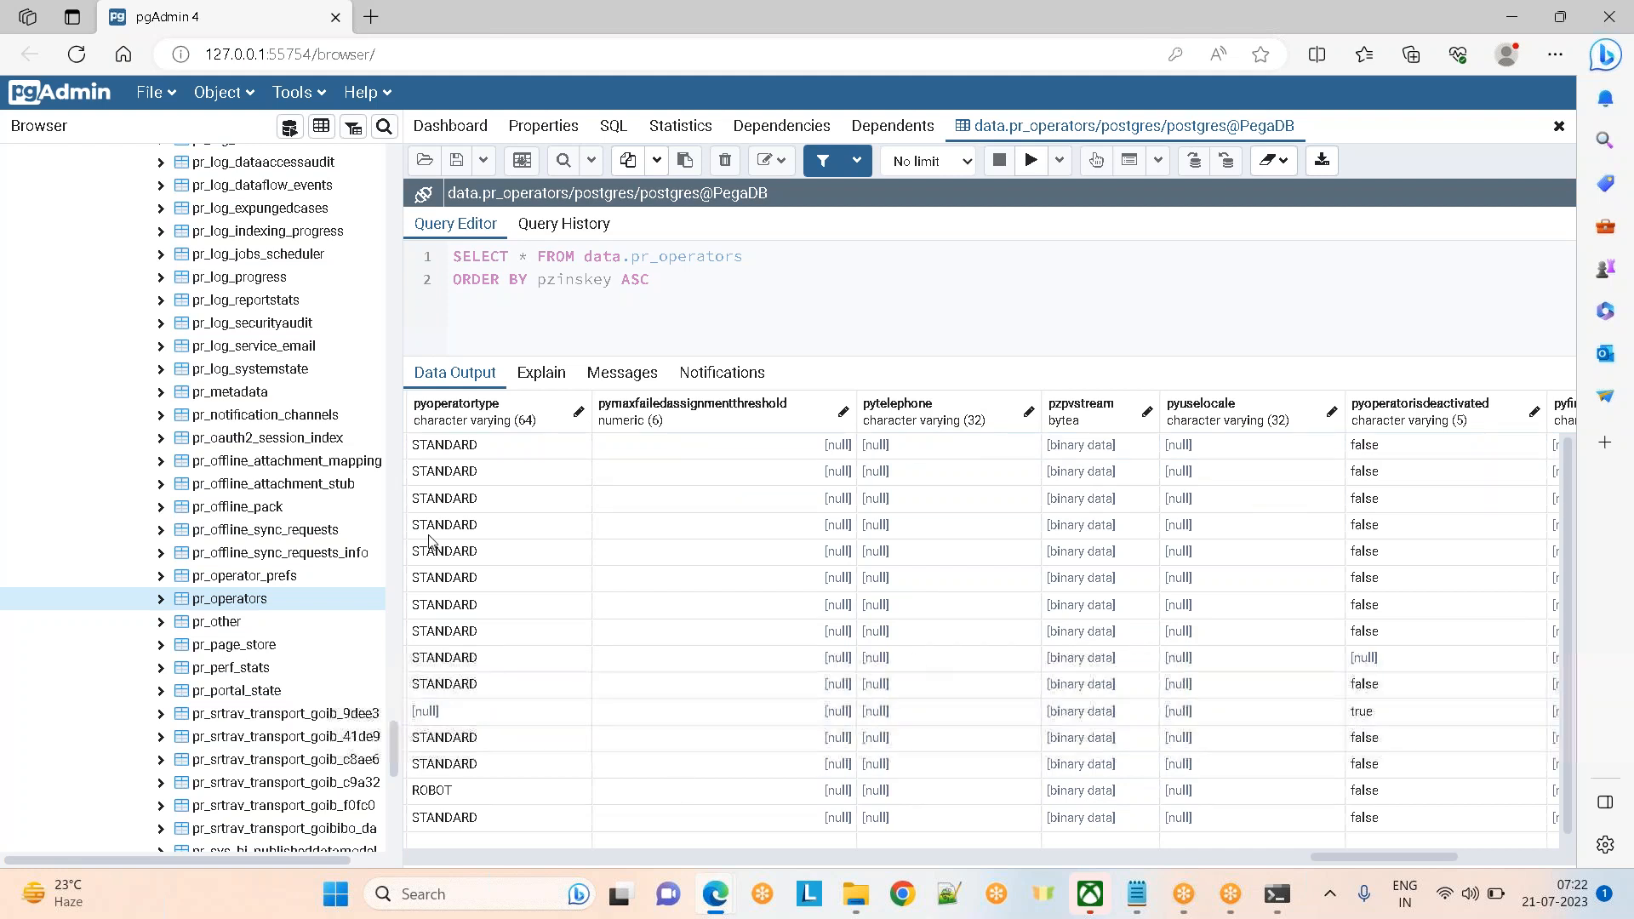
# Look over the pr_operators View/Edit Data and Scripts menus, then return to Dev Studio
pyautogui.rightClick(252, 605)
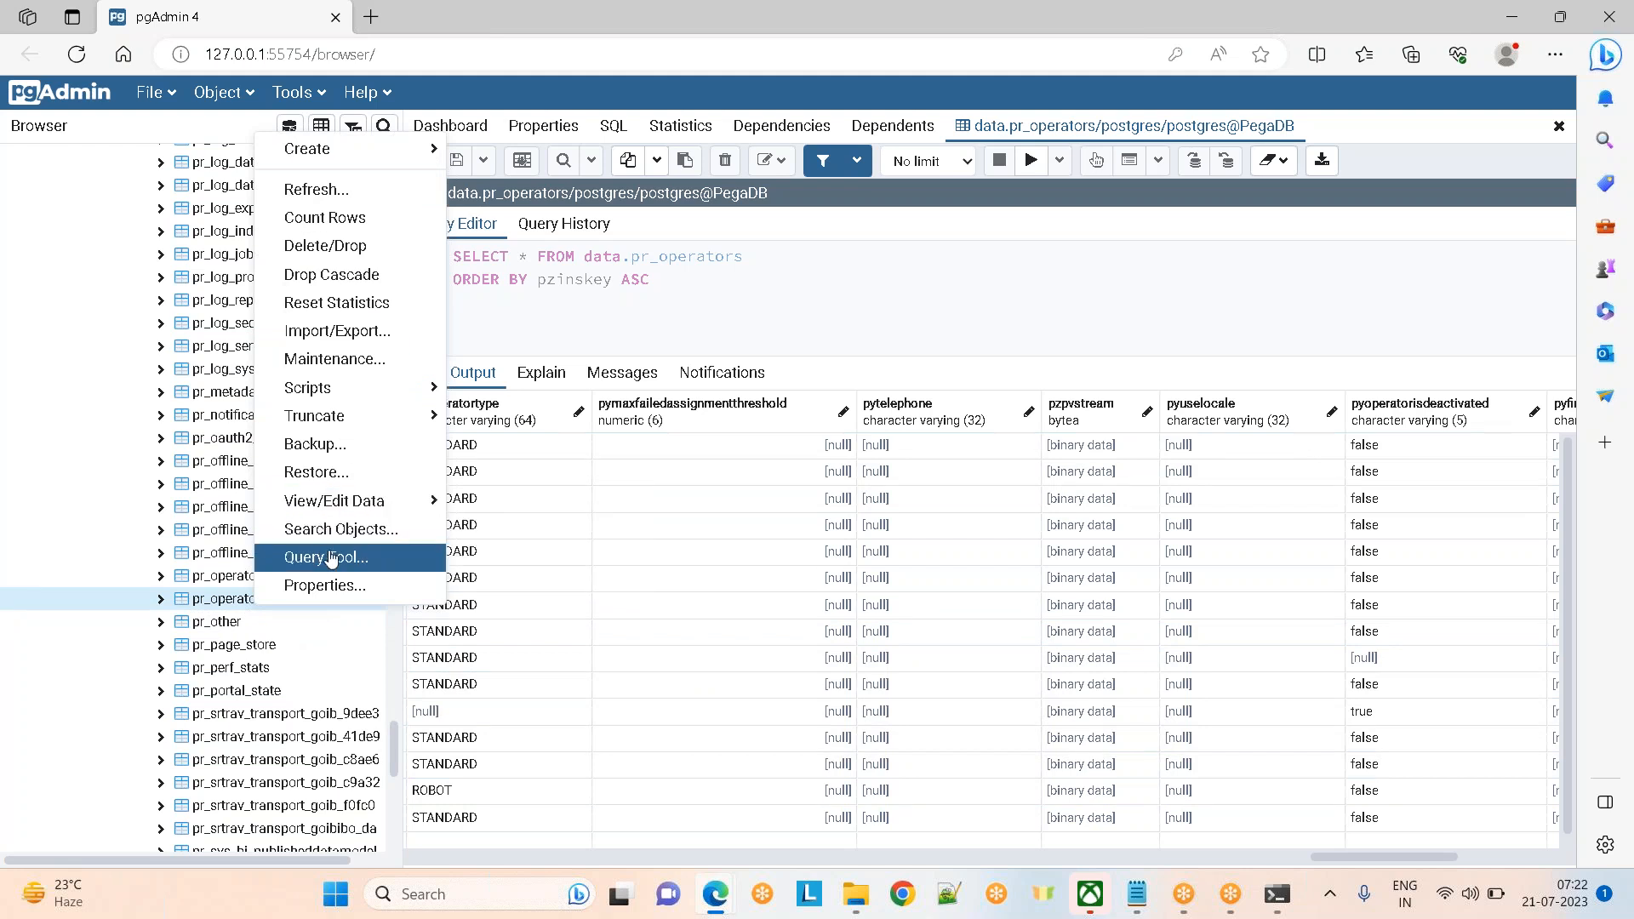
pyautogui.moveTo(340, 503)
pyautogui.moveTo(323, 389)
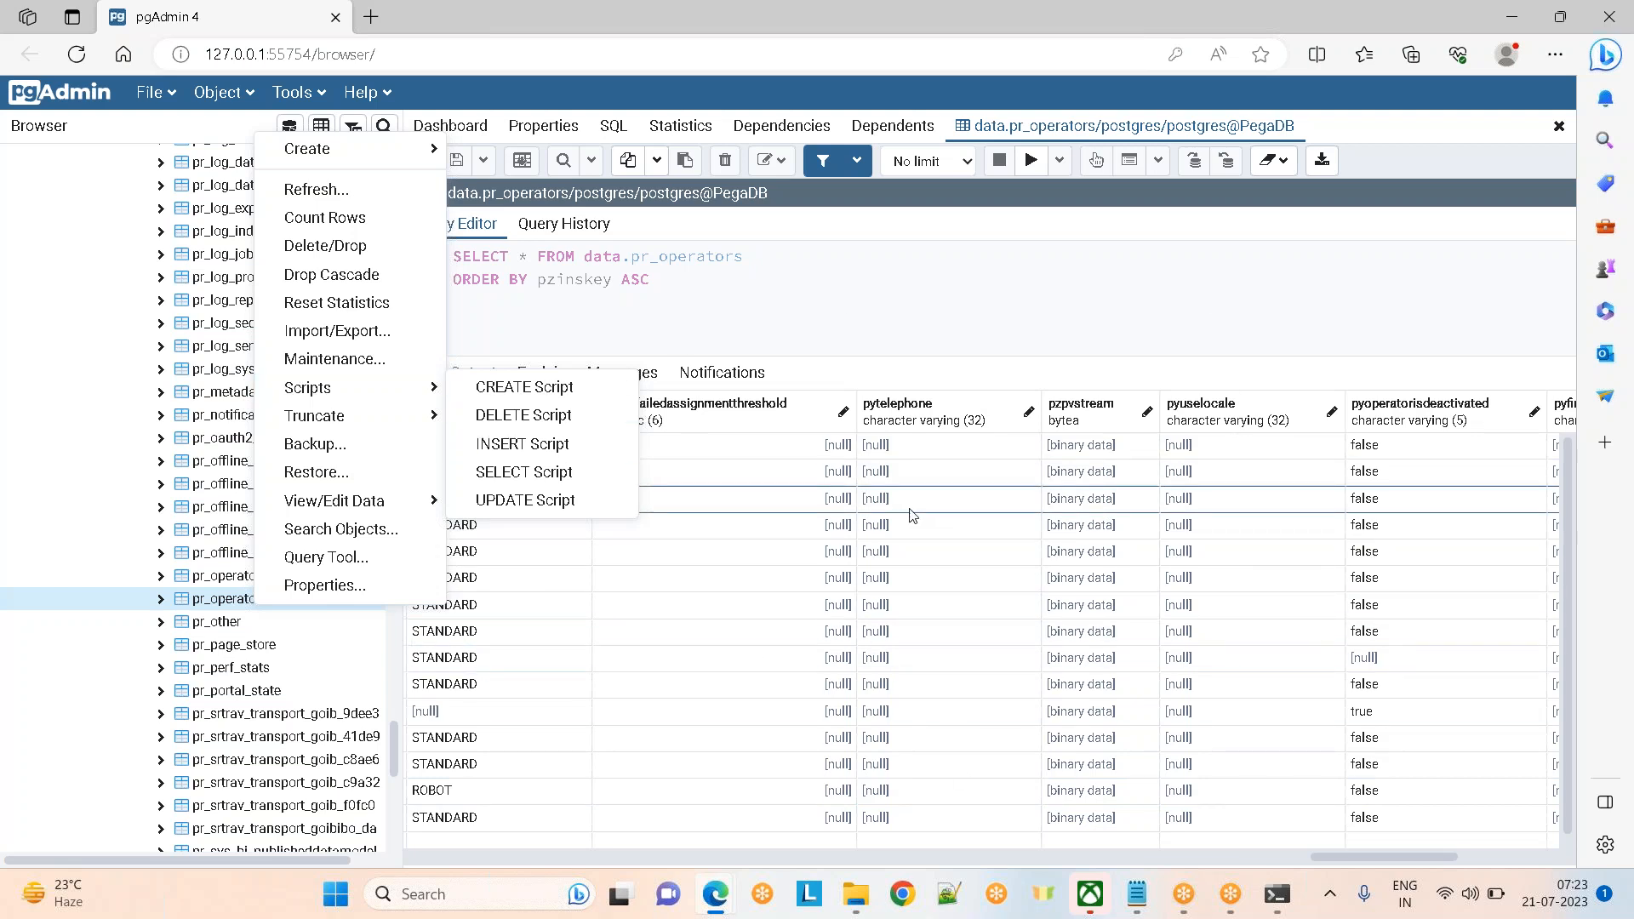
pyautogui.hotkey('alt', 'Tab')
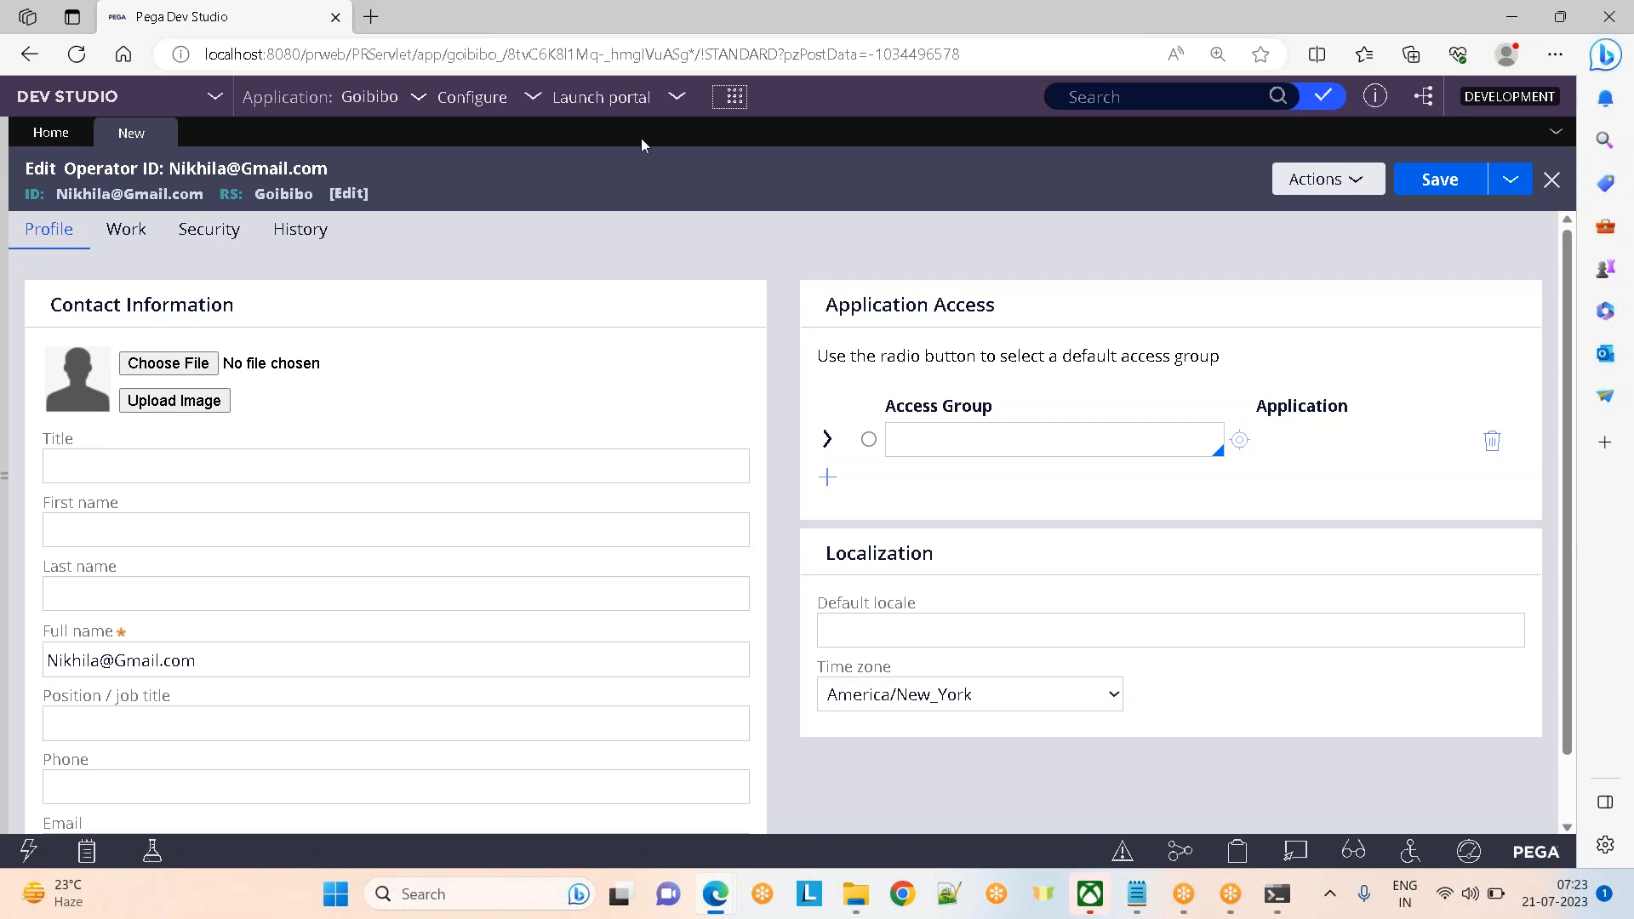
pyautogui.click(739, 100)
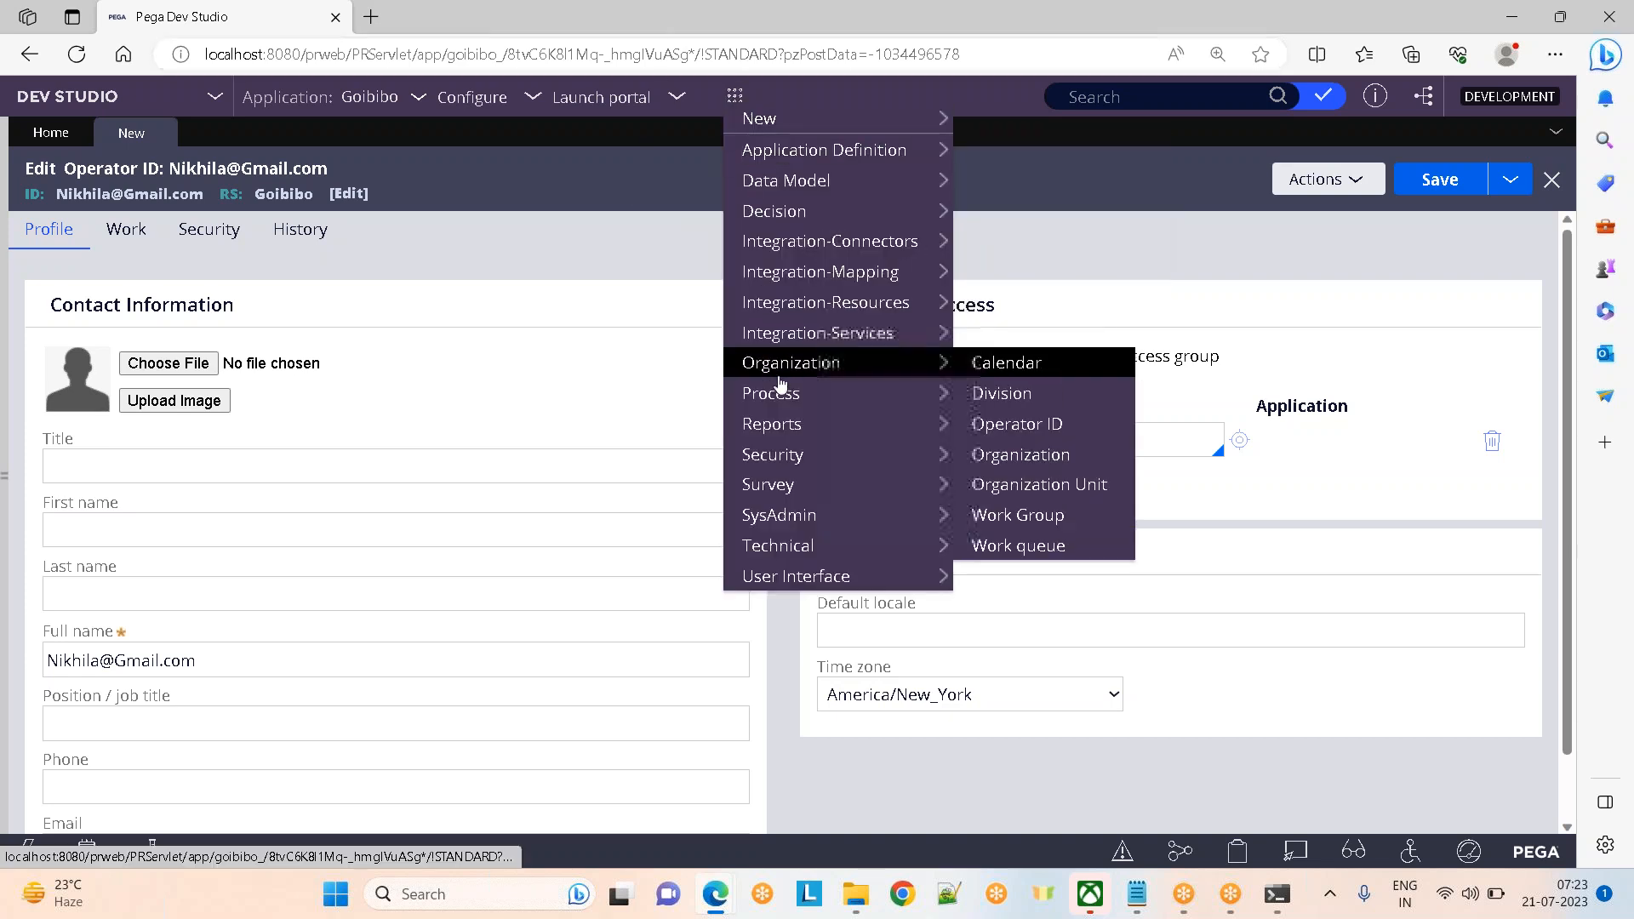
pyautogui.moveTo(819, 366)
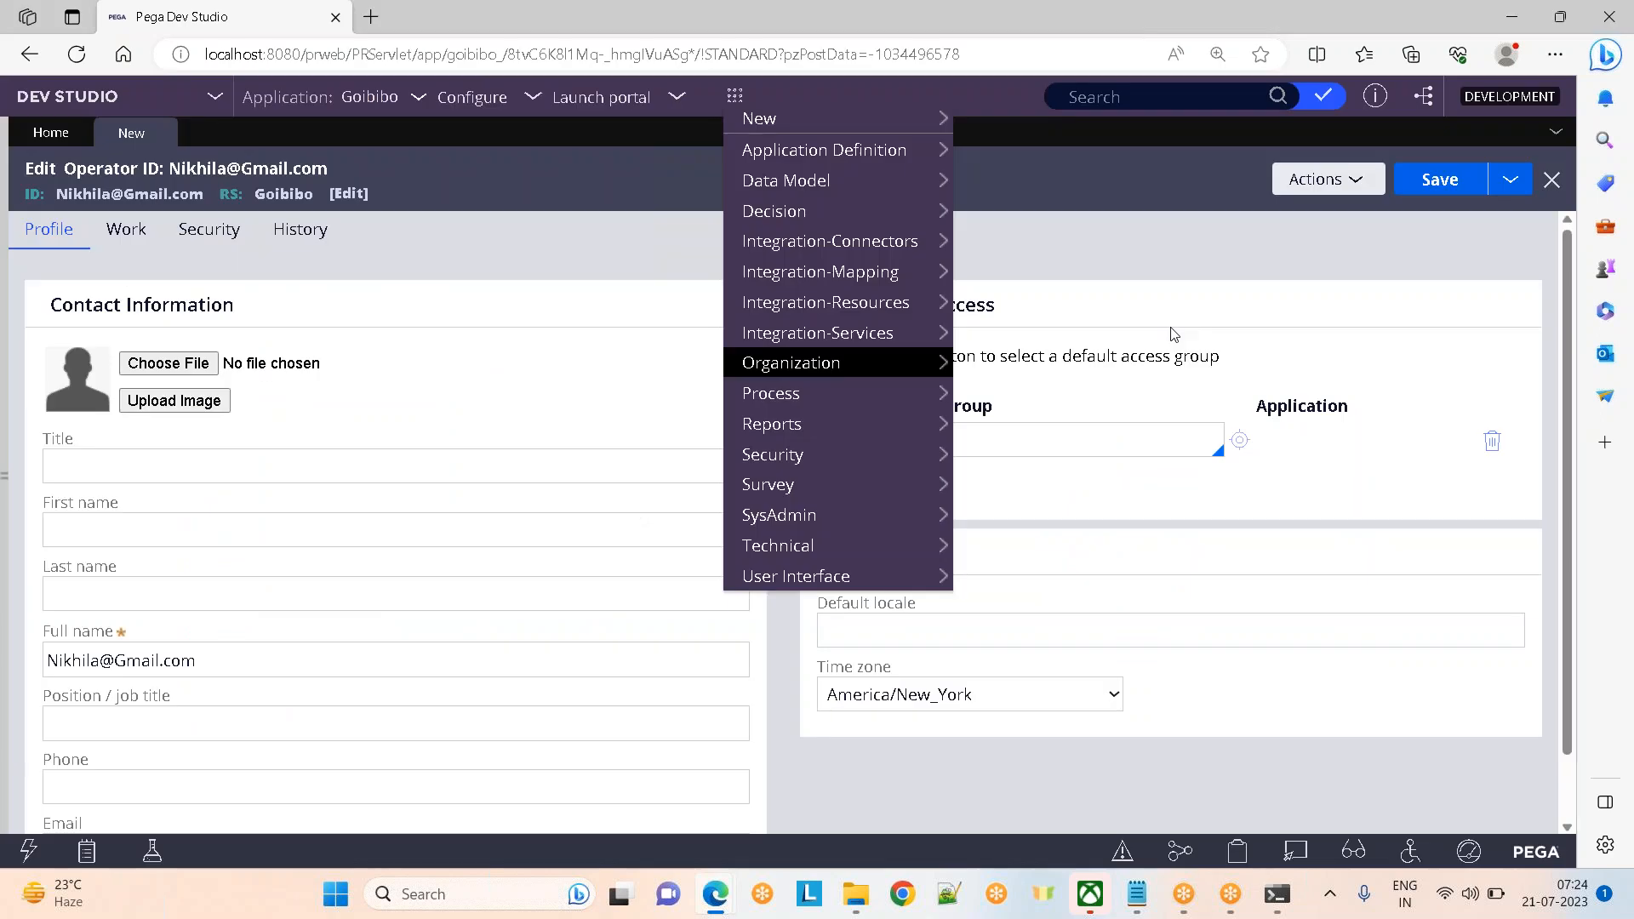
pyautogui.click(596, 211)
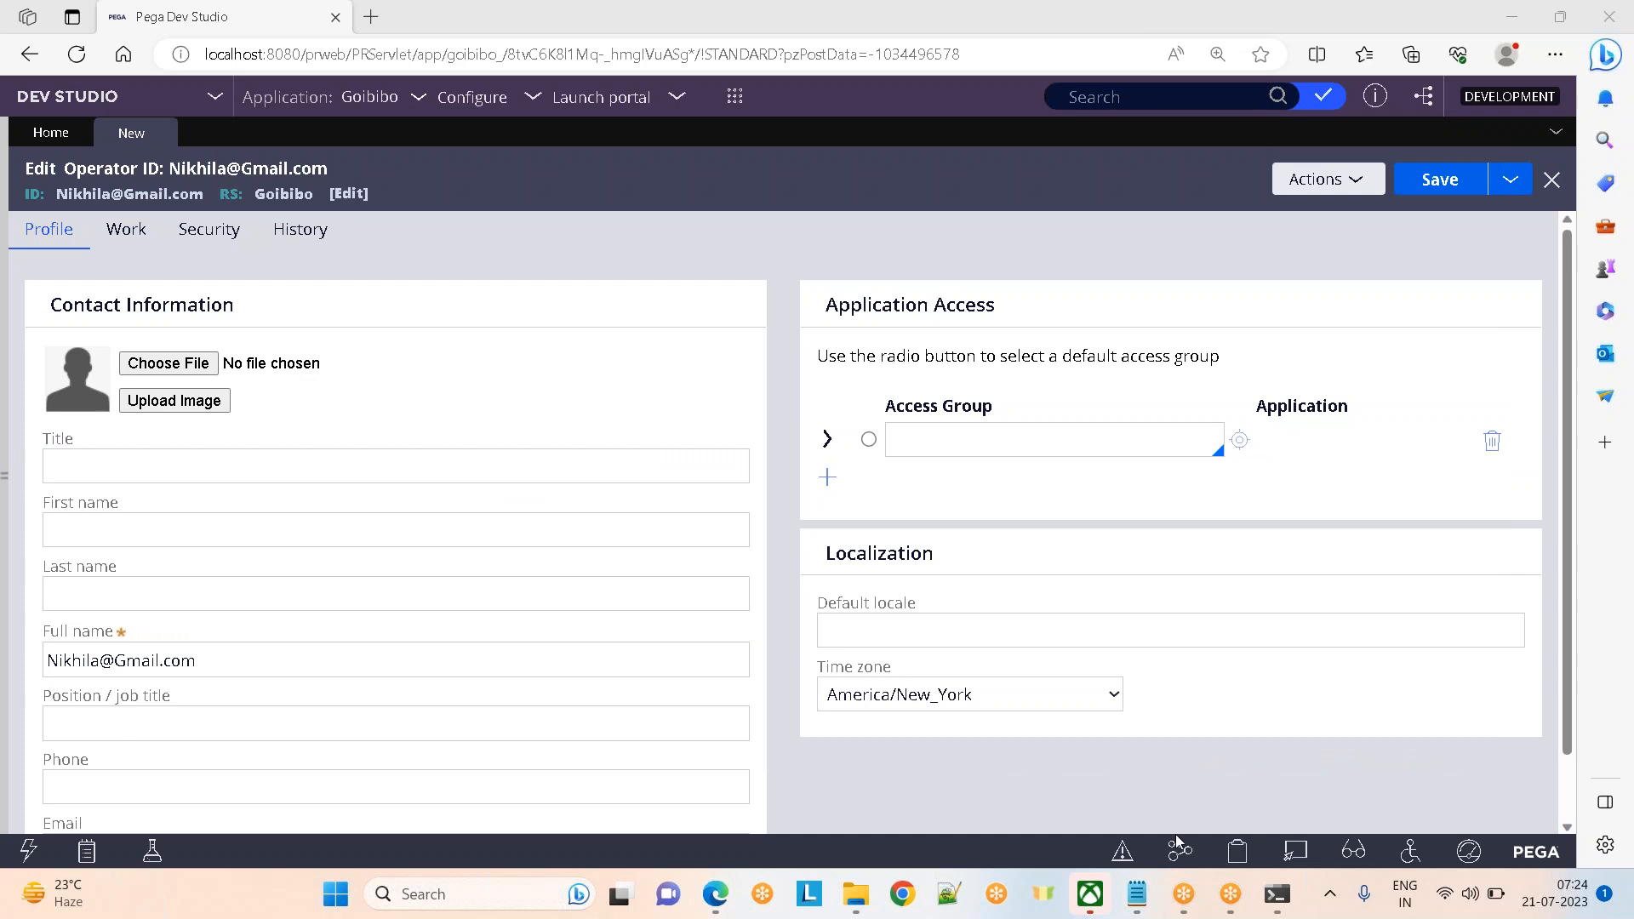
pyautogui.moveTo(714, 893)
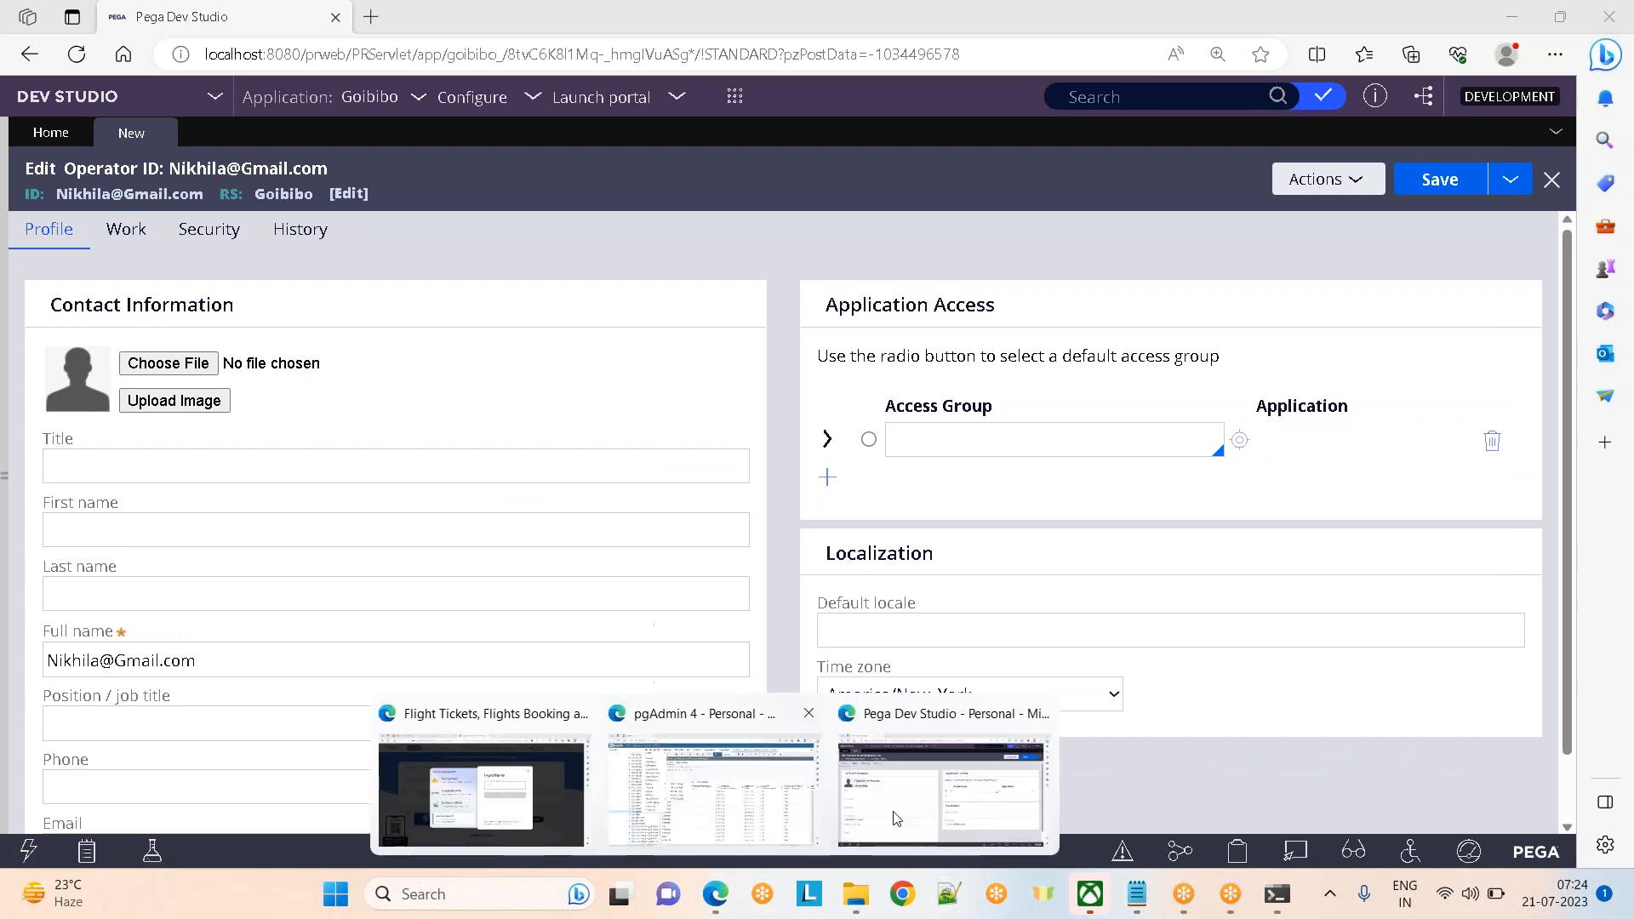
# Check a pytelephone value in pgAdmin, close the table menu, and return to Pega
pyautogui.click(713, 792)
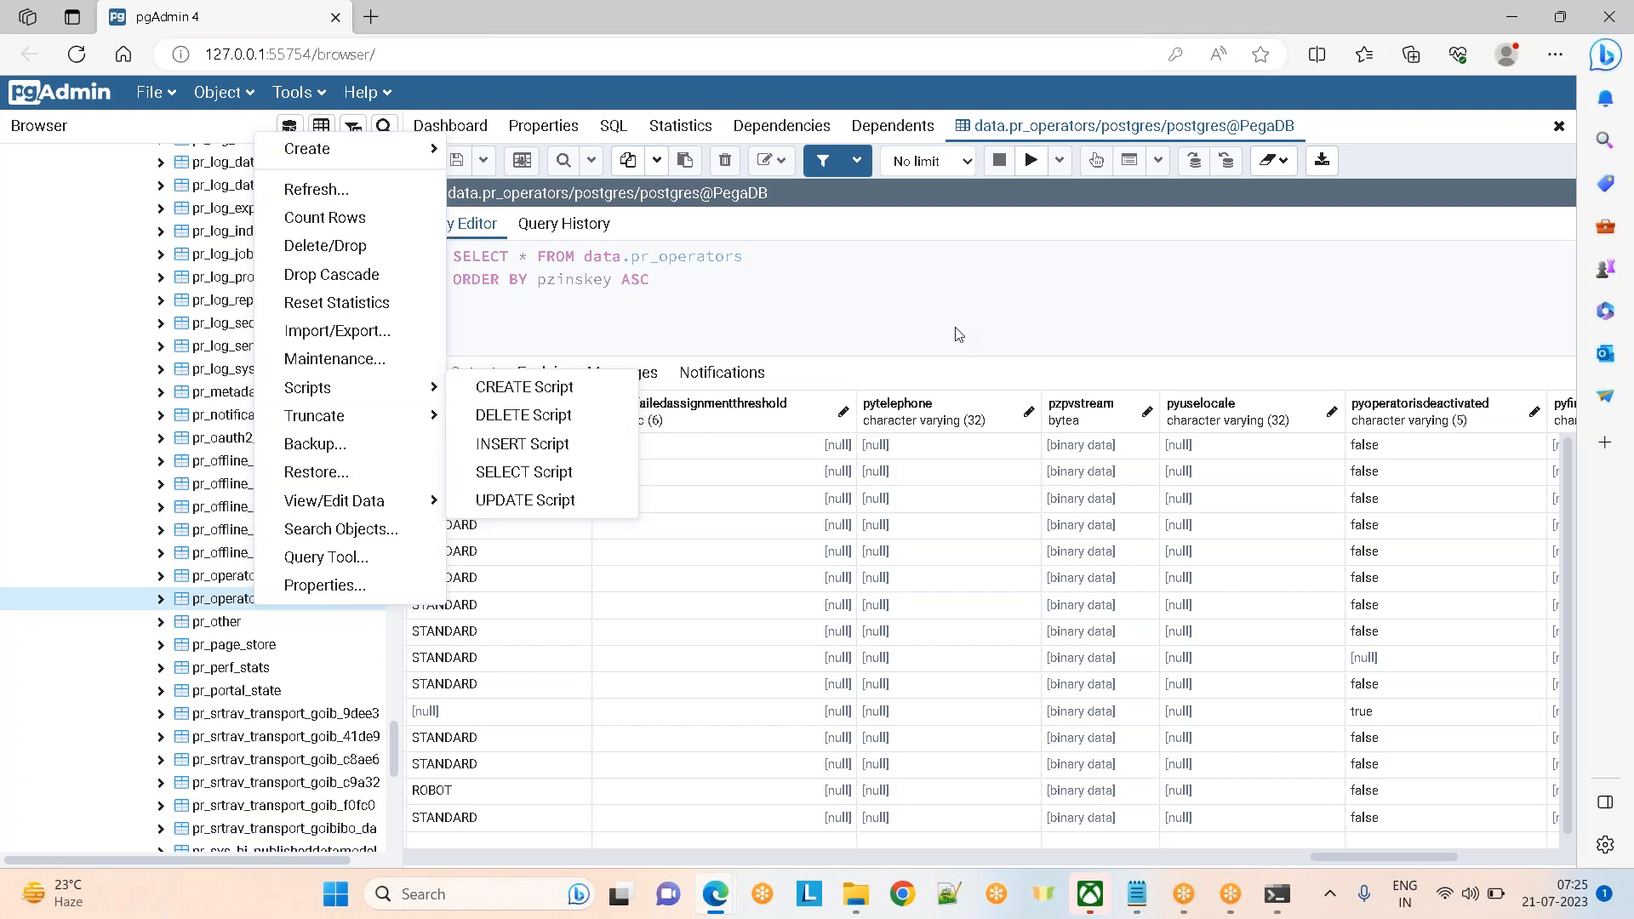
pyautogui.click(885, 551)
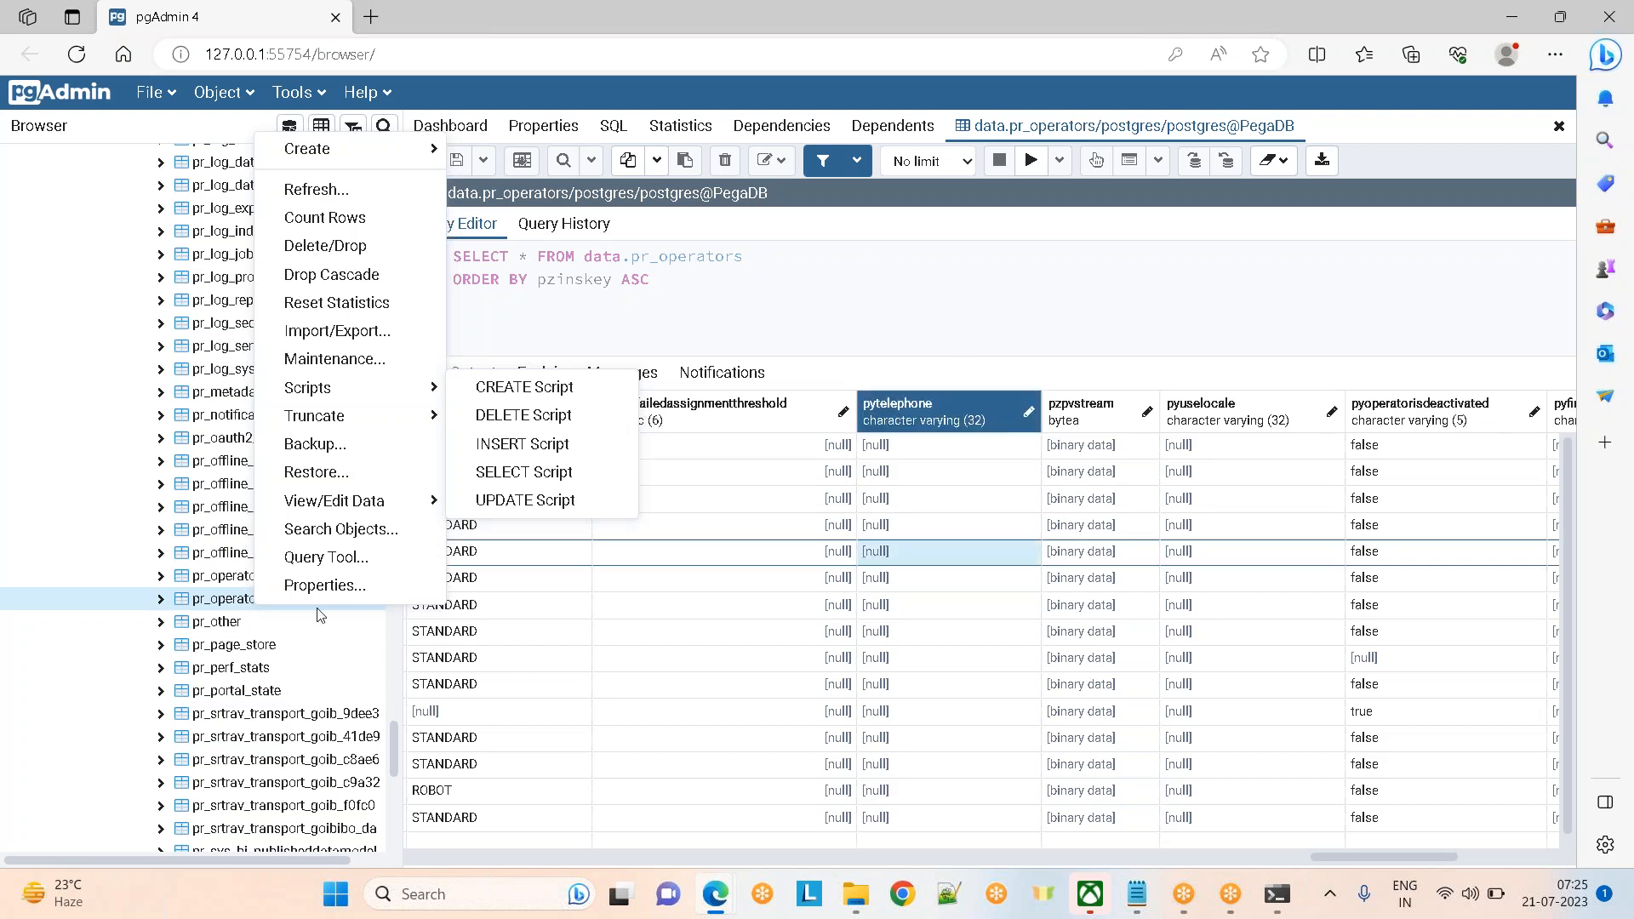
pyautogui.click(194, 601)
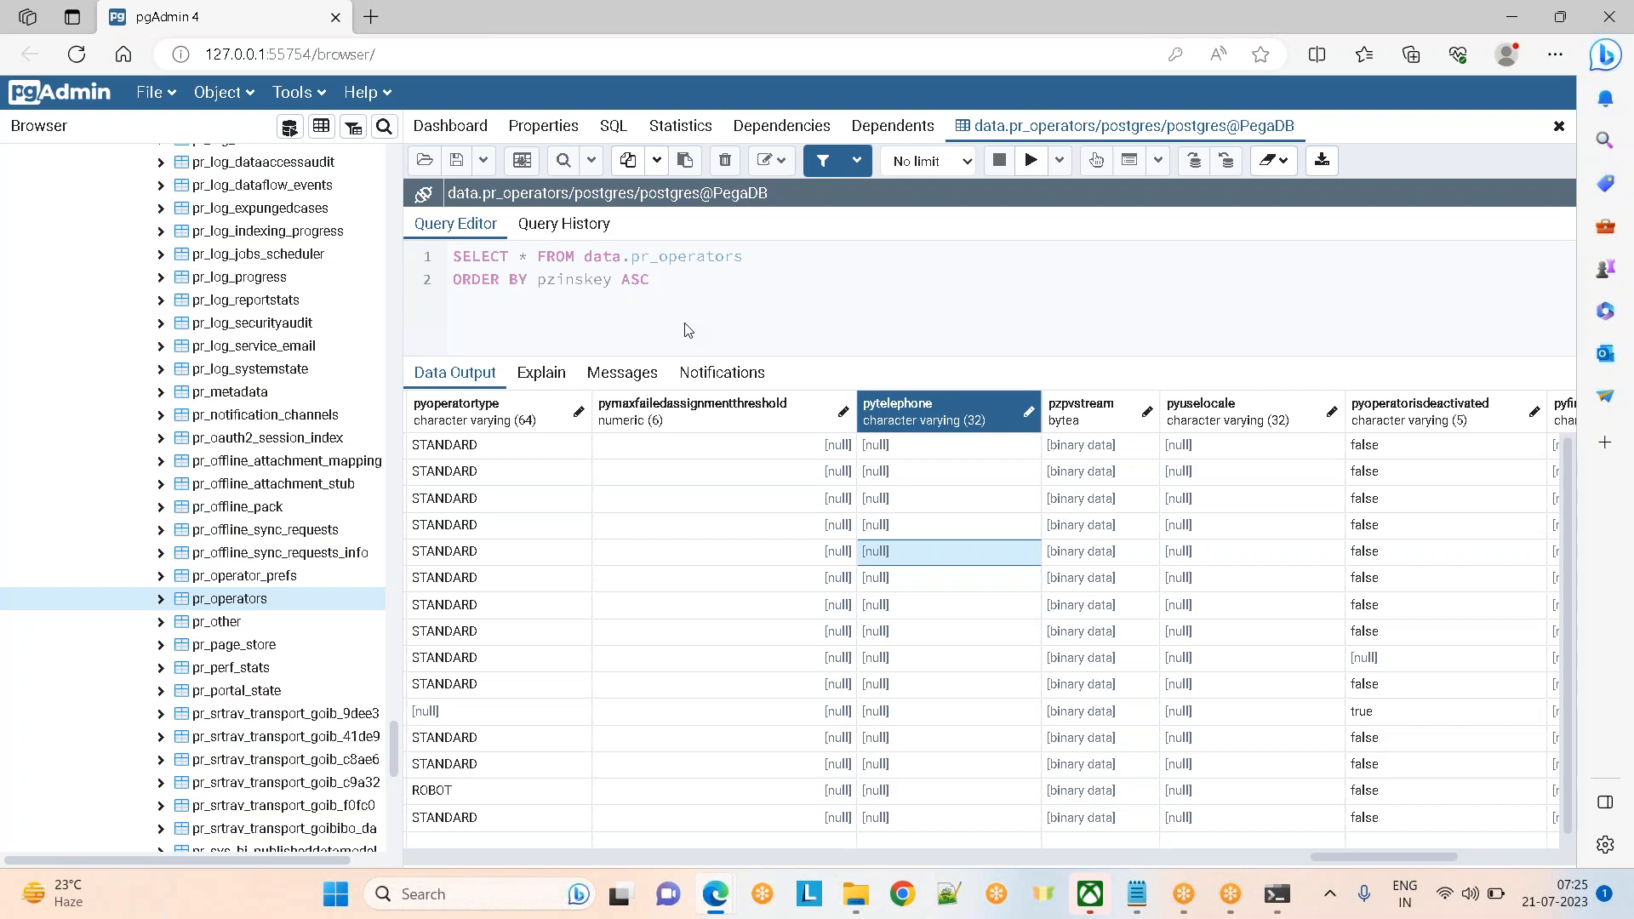
pyautogui.hotkey('alt', 'Tab')
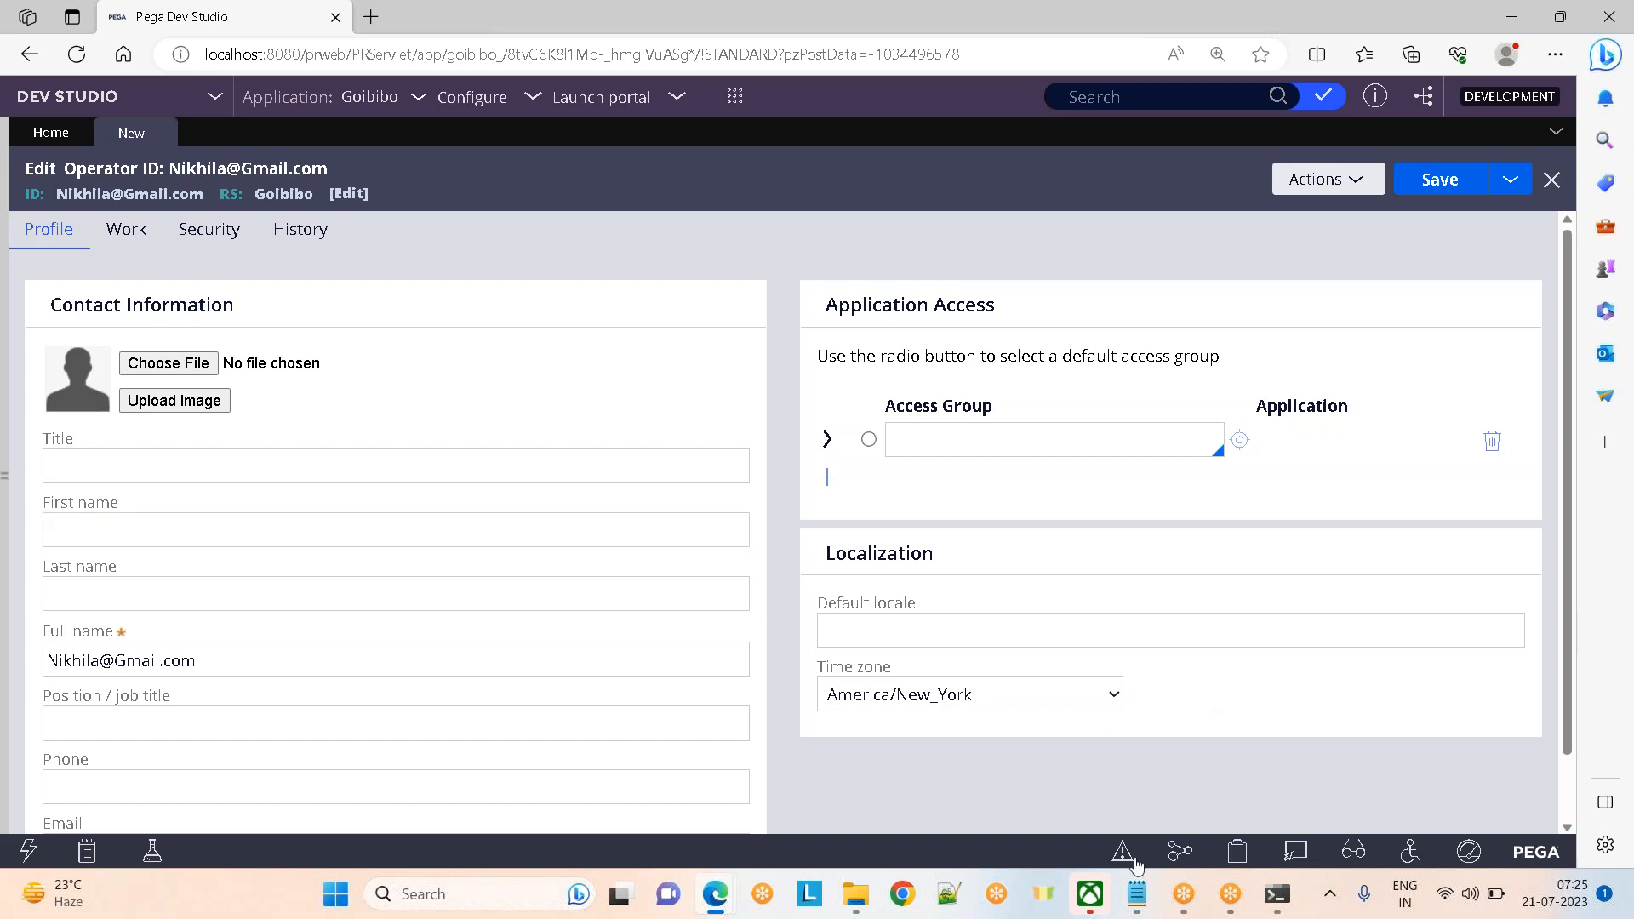
# Review the Operators notes in Notepad, then go back to the Pega operator form
pyautogui.moveTo(1137, 889)
pyautogui.click(1095, 768)
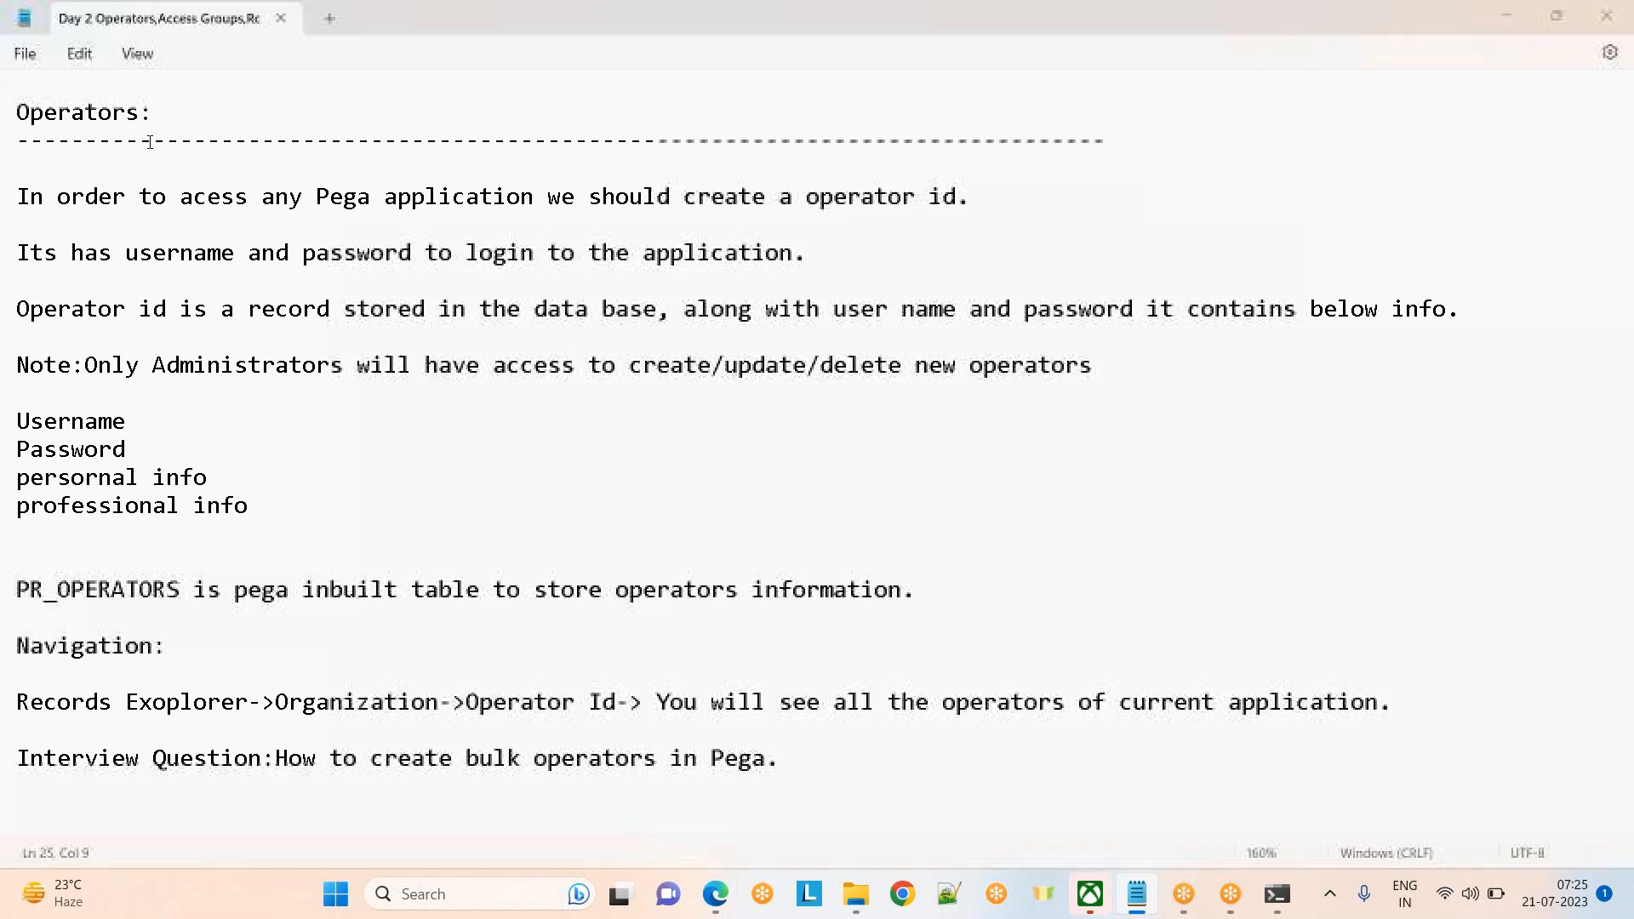
pyautogui.hotkey('alt', 'Tab')
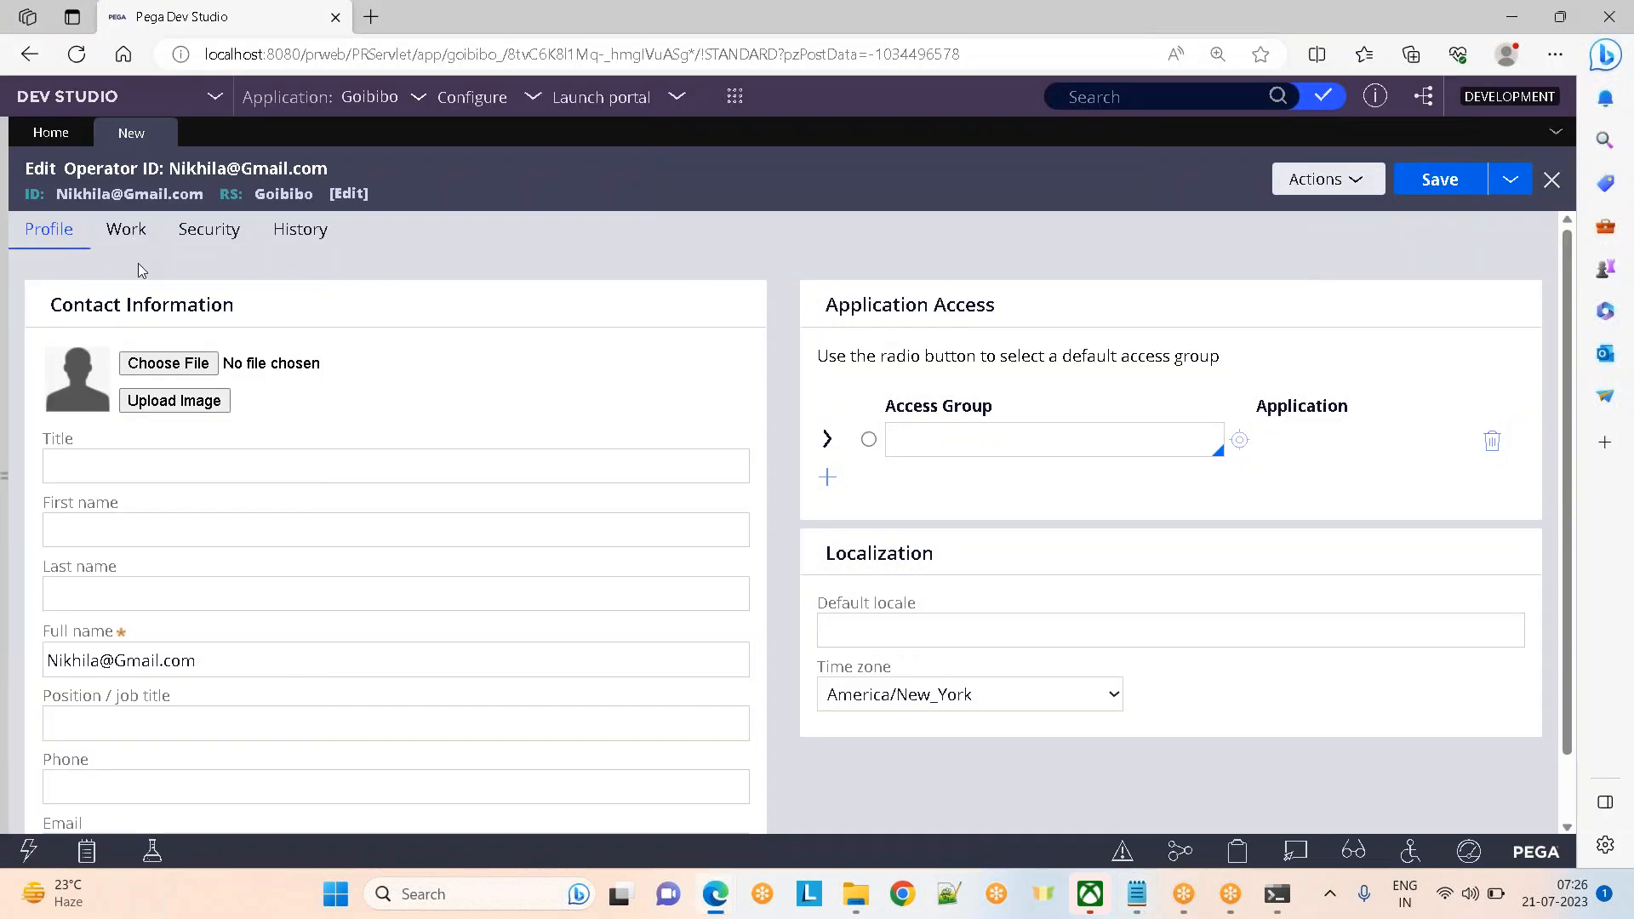
# View the operator's Work and Security tabs, glance at pgAdmin, then bring Notepad forward
pyautogui.click(124, 236)
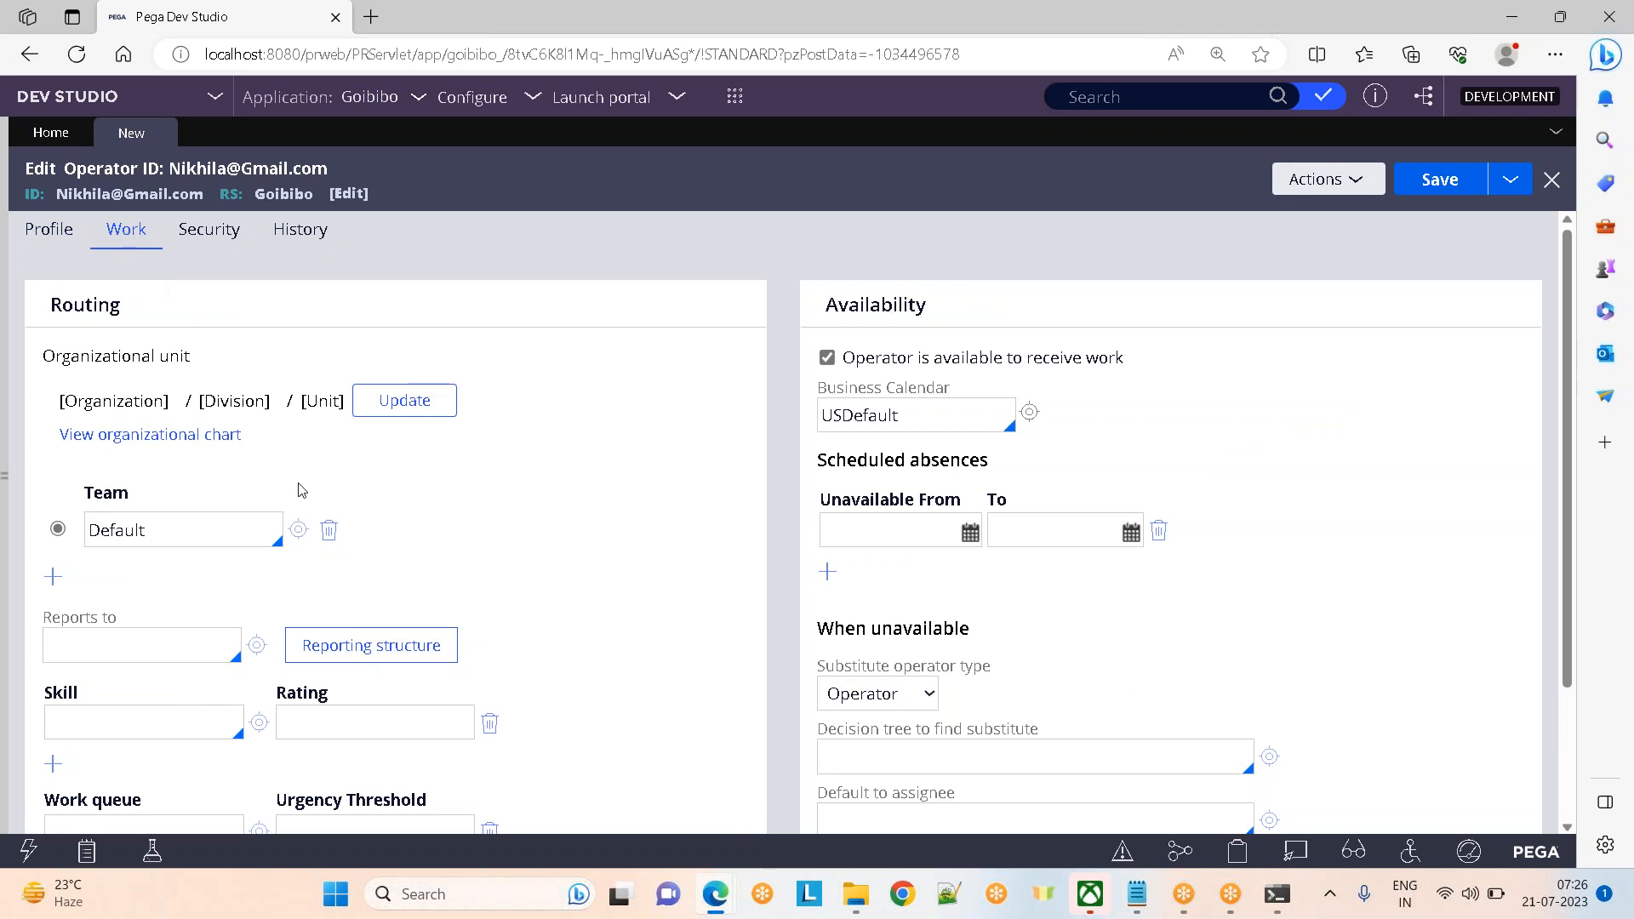
pyautogui.click(205, 251)
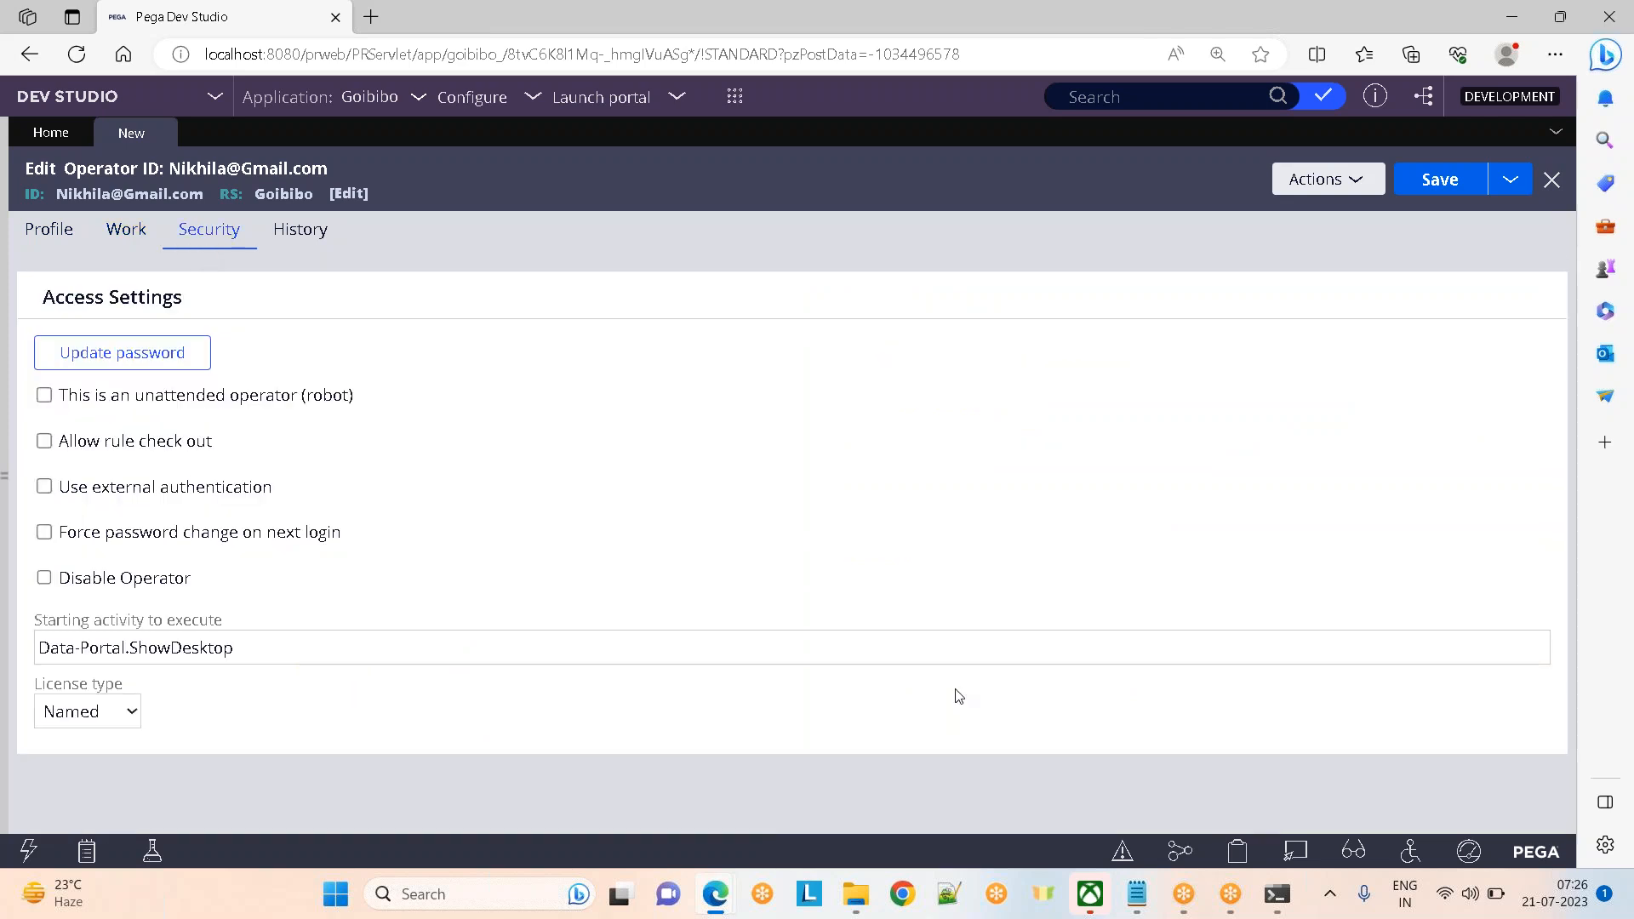
pyautogui.moveTo(715, 894)
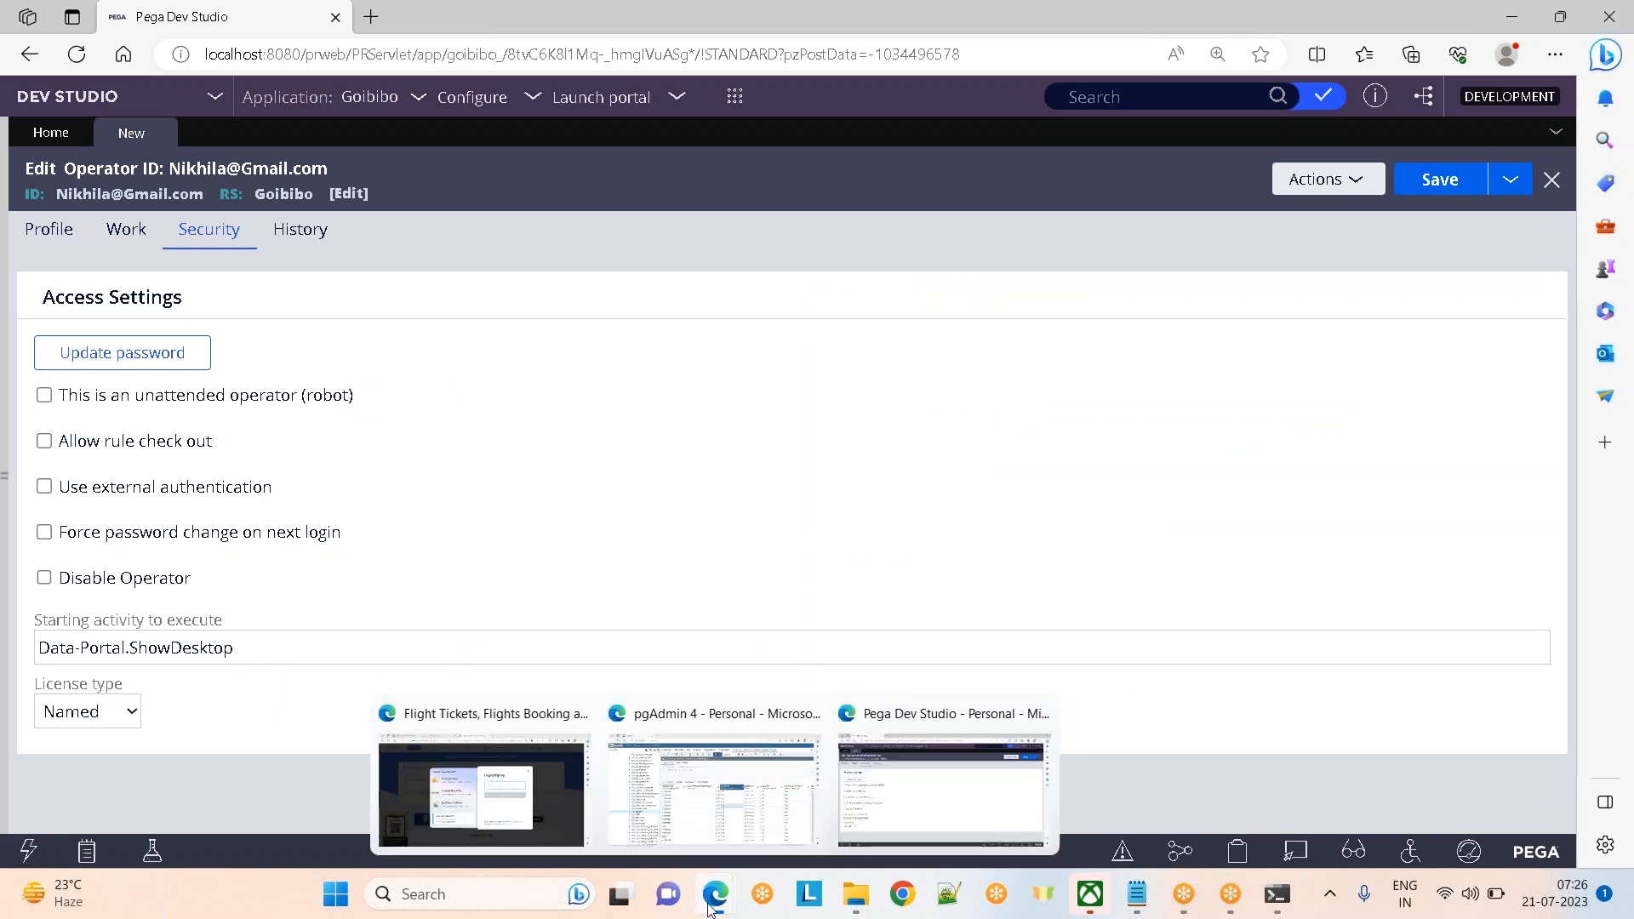
pyautogui.click(713, 796)
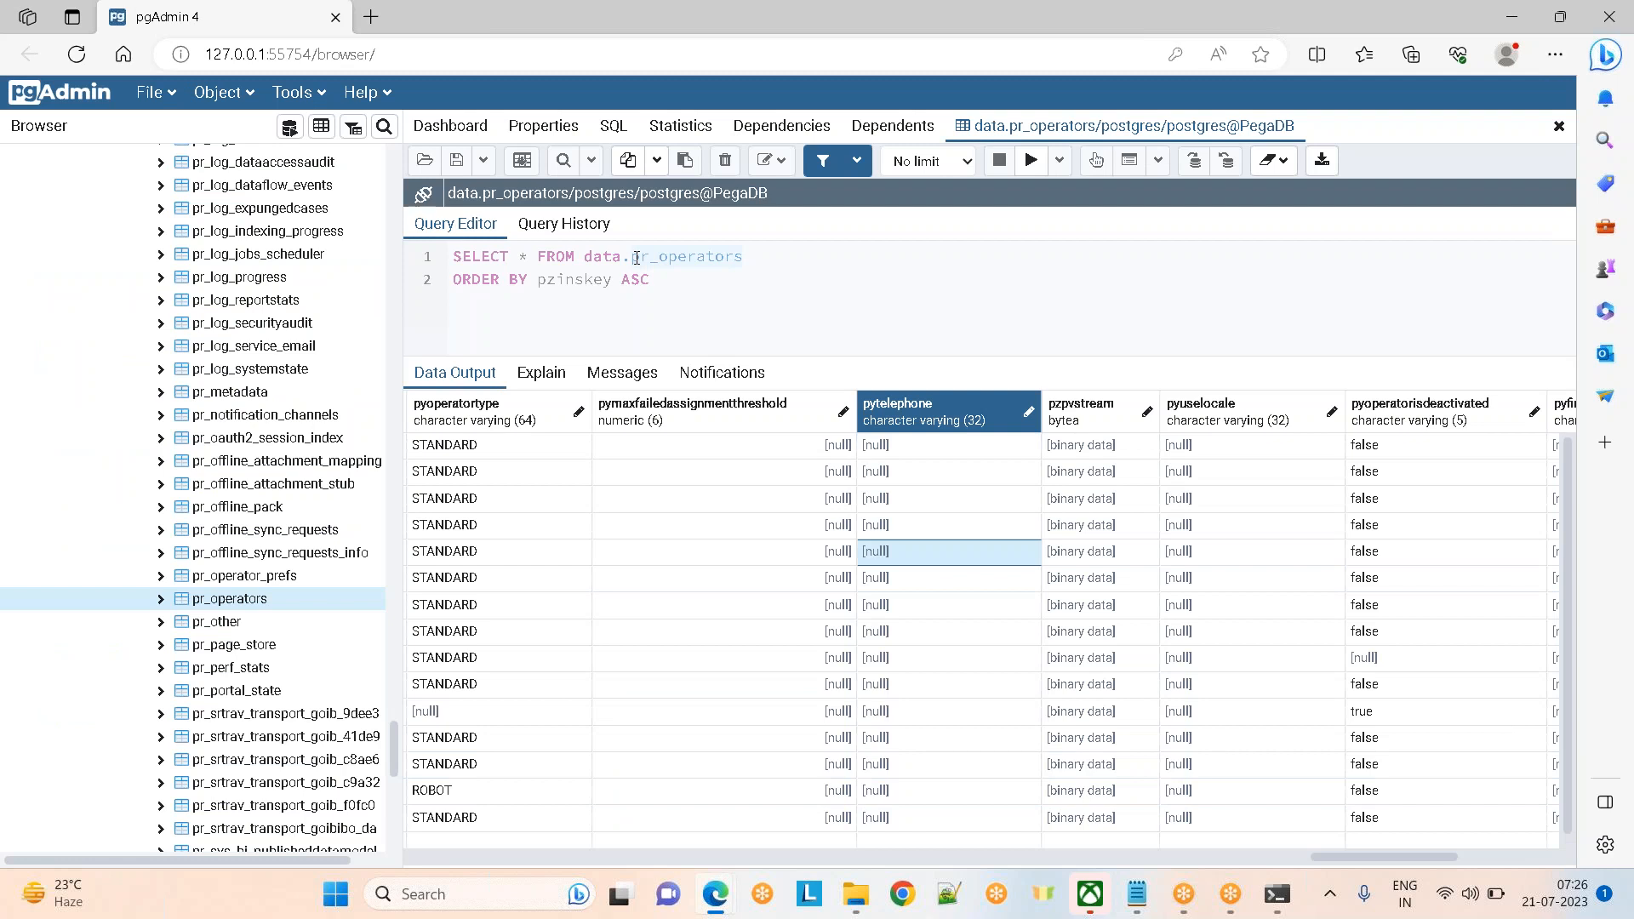
pyautogui.hotkey('alt', 'Tab')
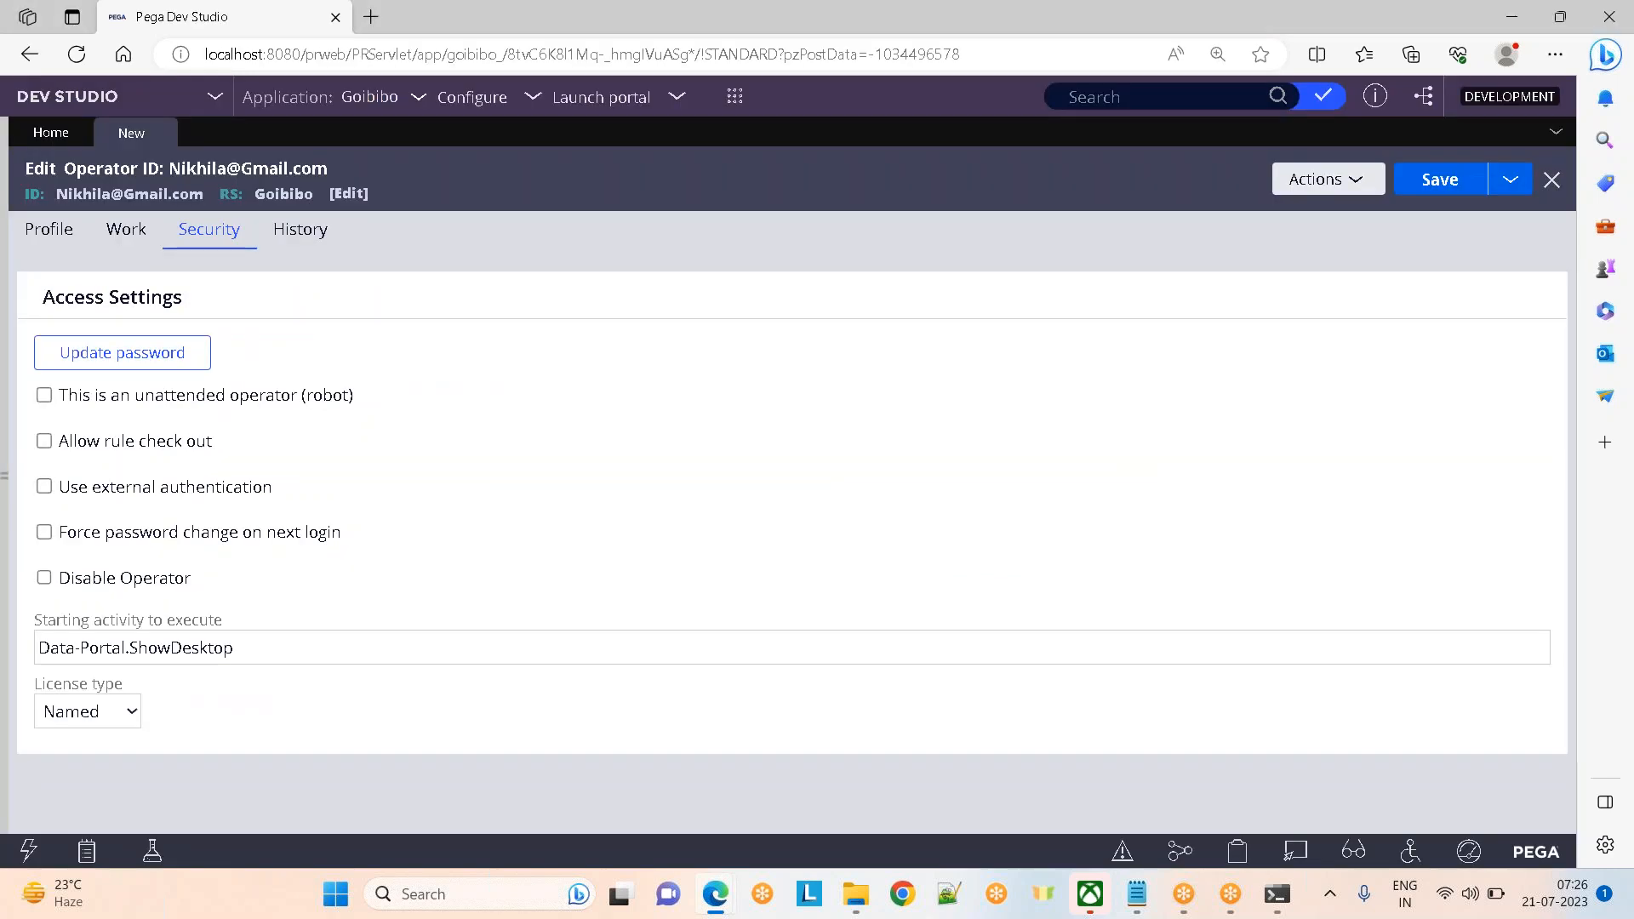
pyautogui.moveTo(1129, 885)
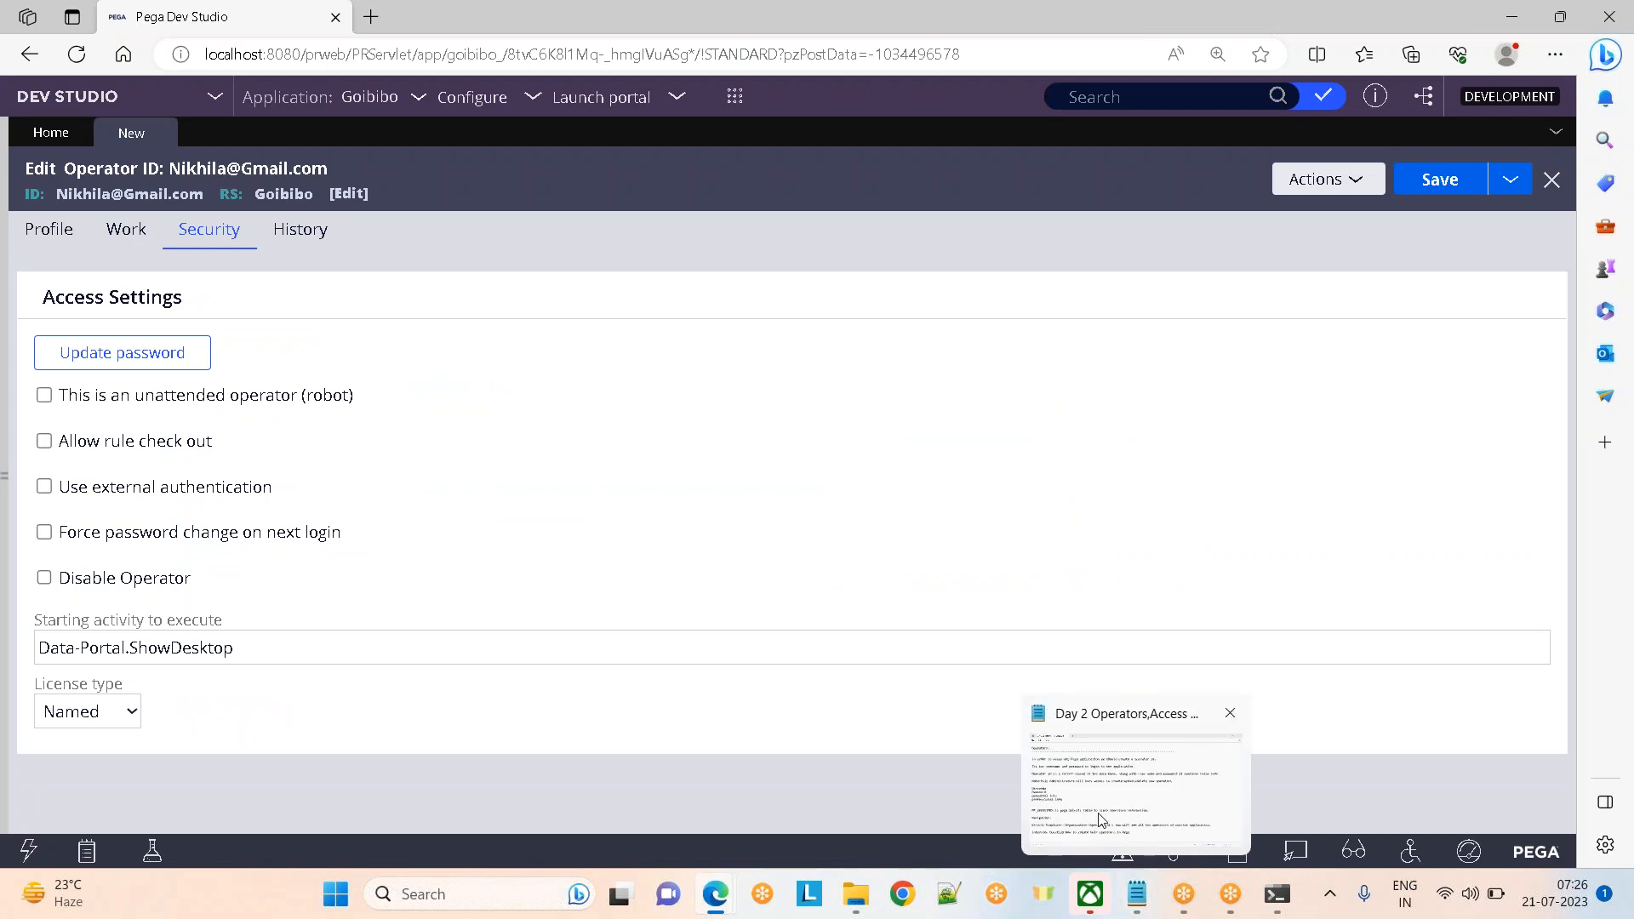
pyautogui.click(1102, 820)
# Highlight the administrator-only operator create/update/delete note, clear it, and return to Pega
pyautogui.click(169, 411)
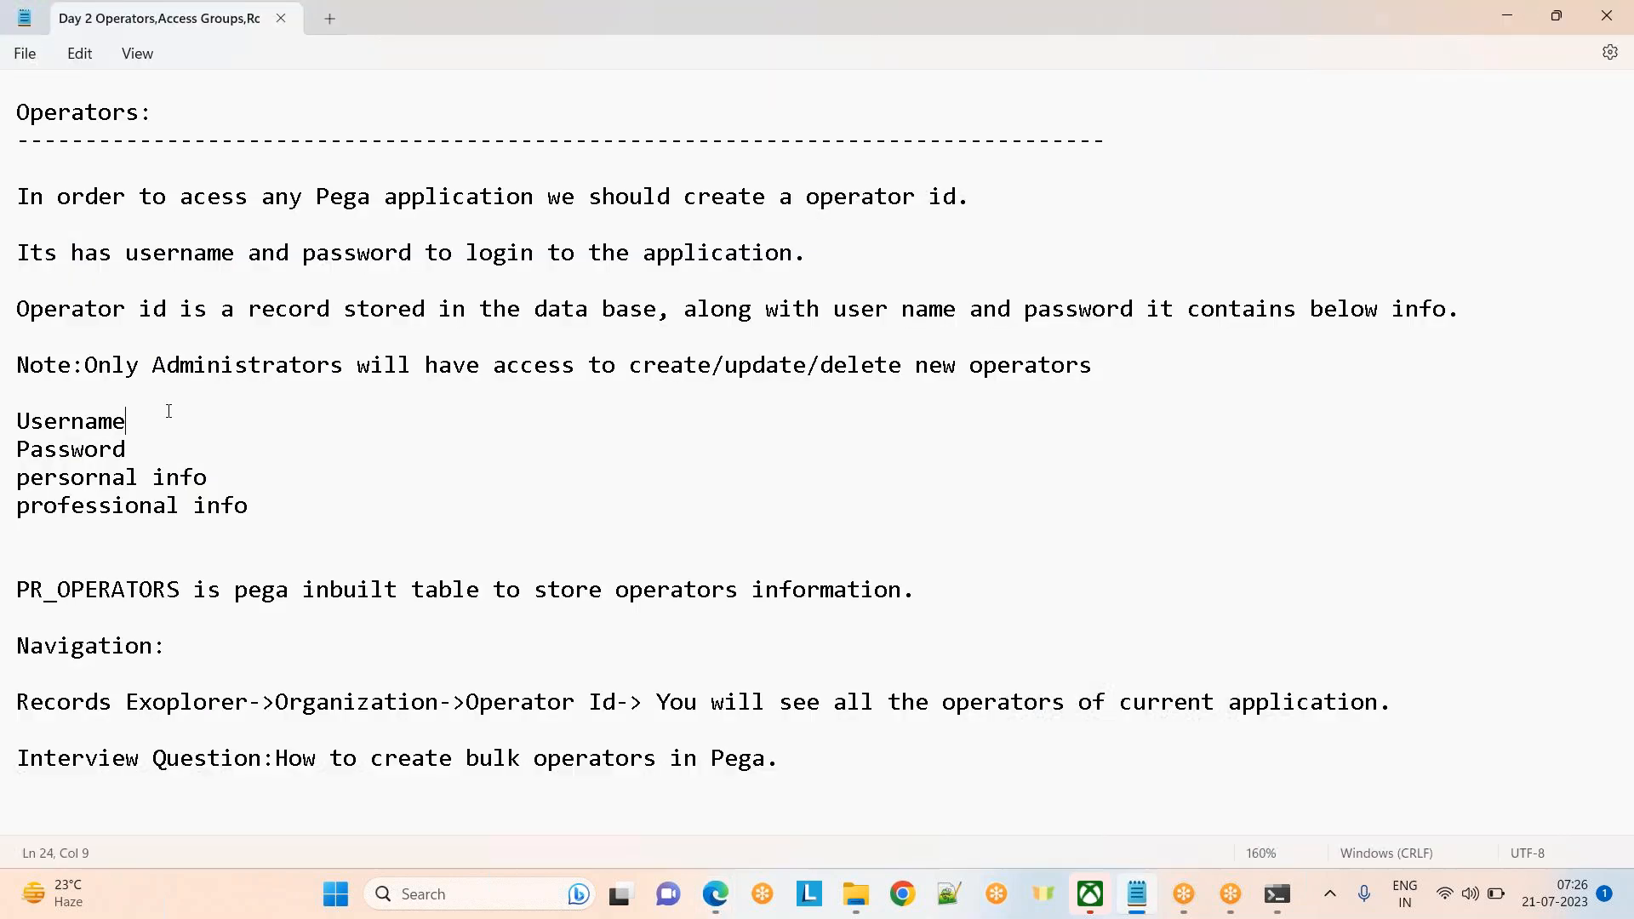
pyautogui.moveTo(85, 366); pyautogui.dragTo(1129, 381)
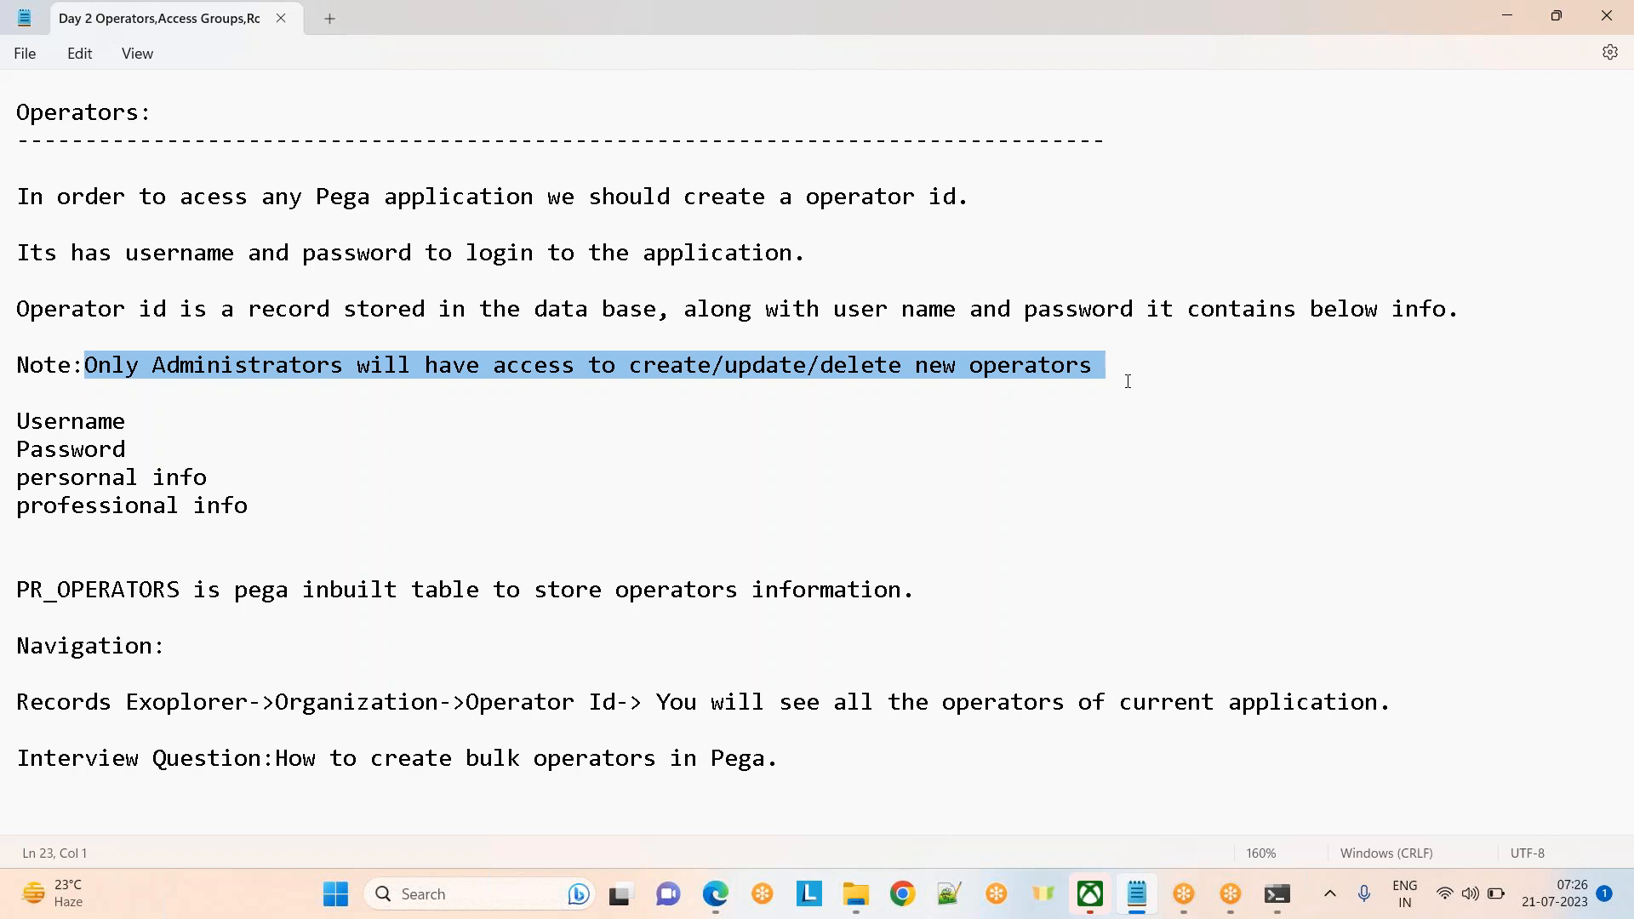
pyautogui.click(903, 474)
pyautogui.hotkey('alt', 'Tab')
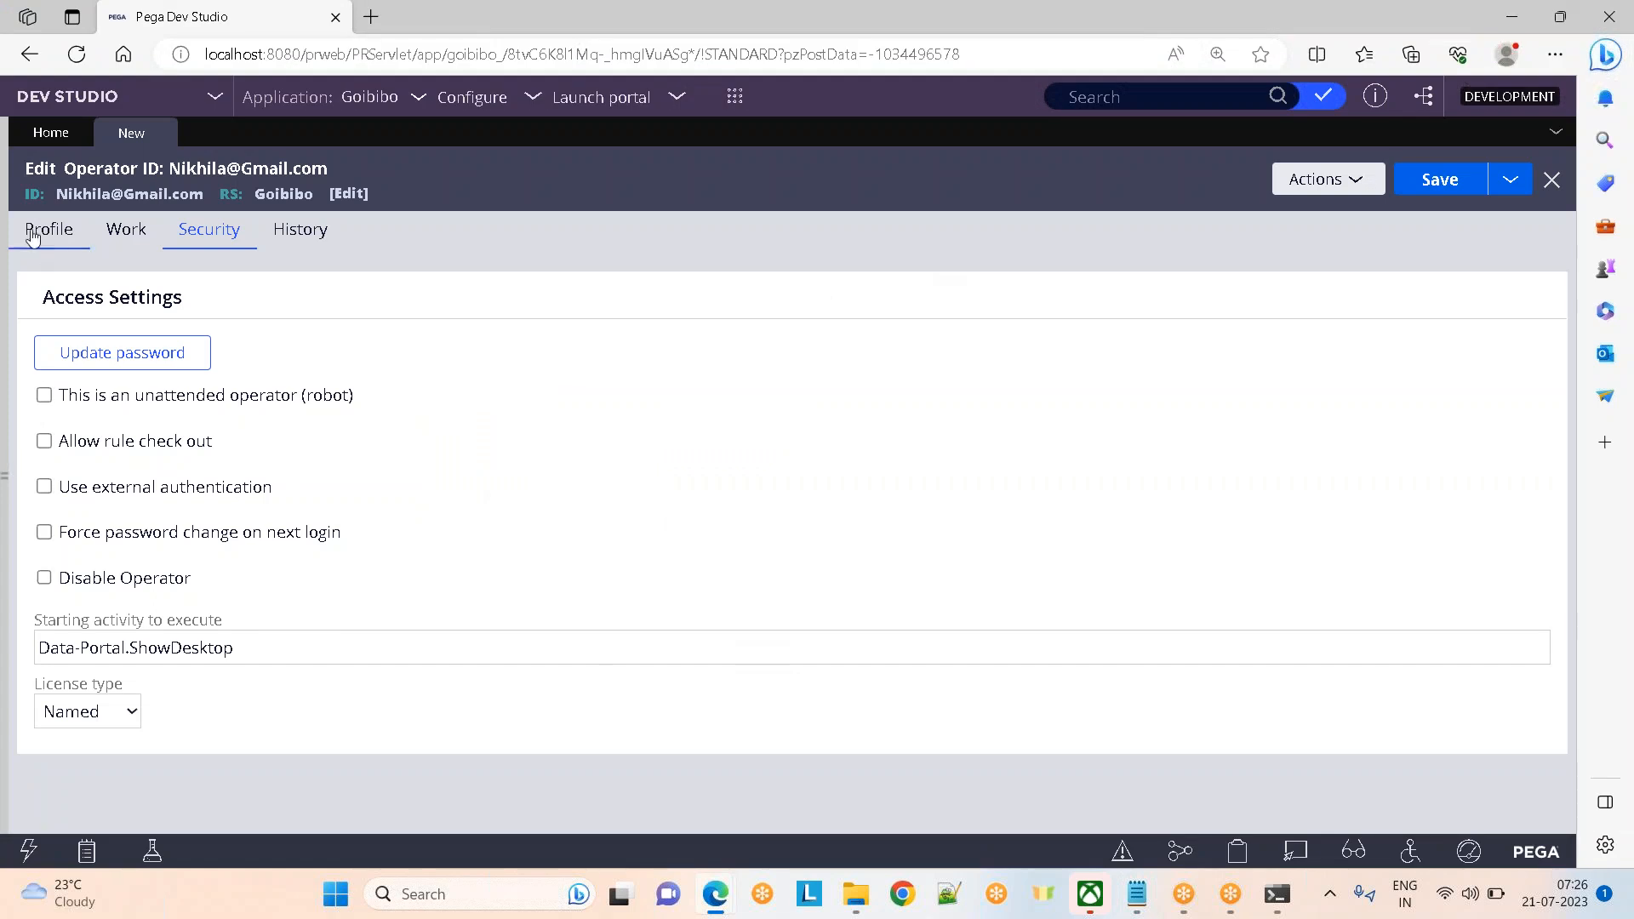
# Close the operator record and reopen the current user's own operator record from the account menu
pyautogui.click(32, 236)
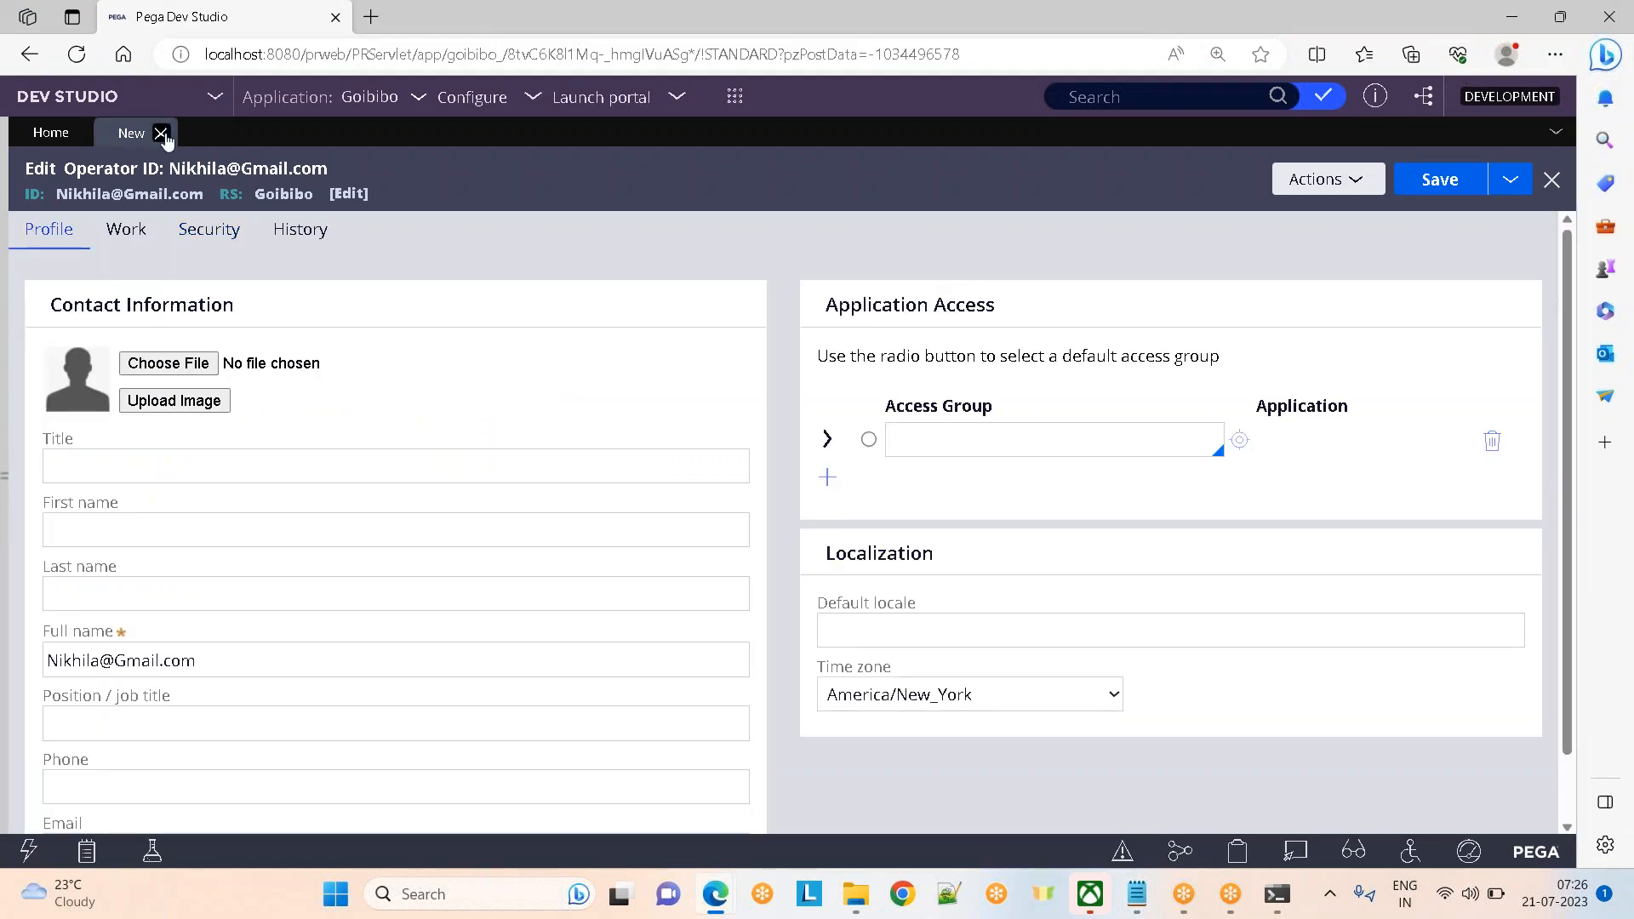
pyautogui.click(160, 133)
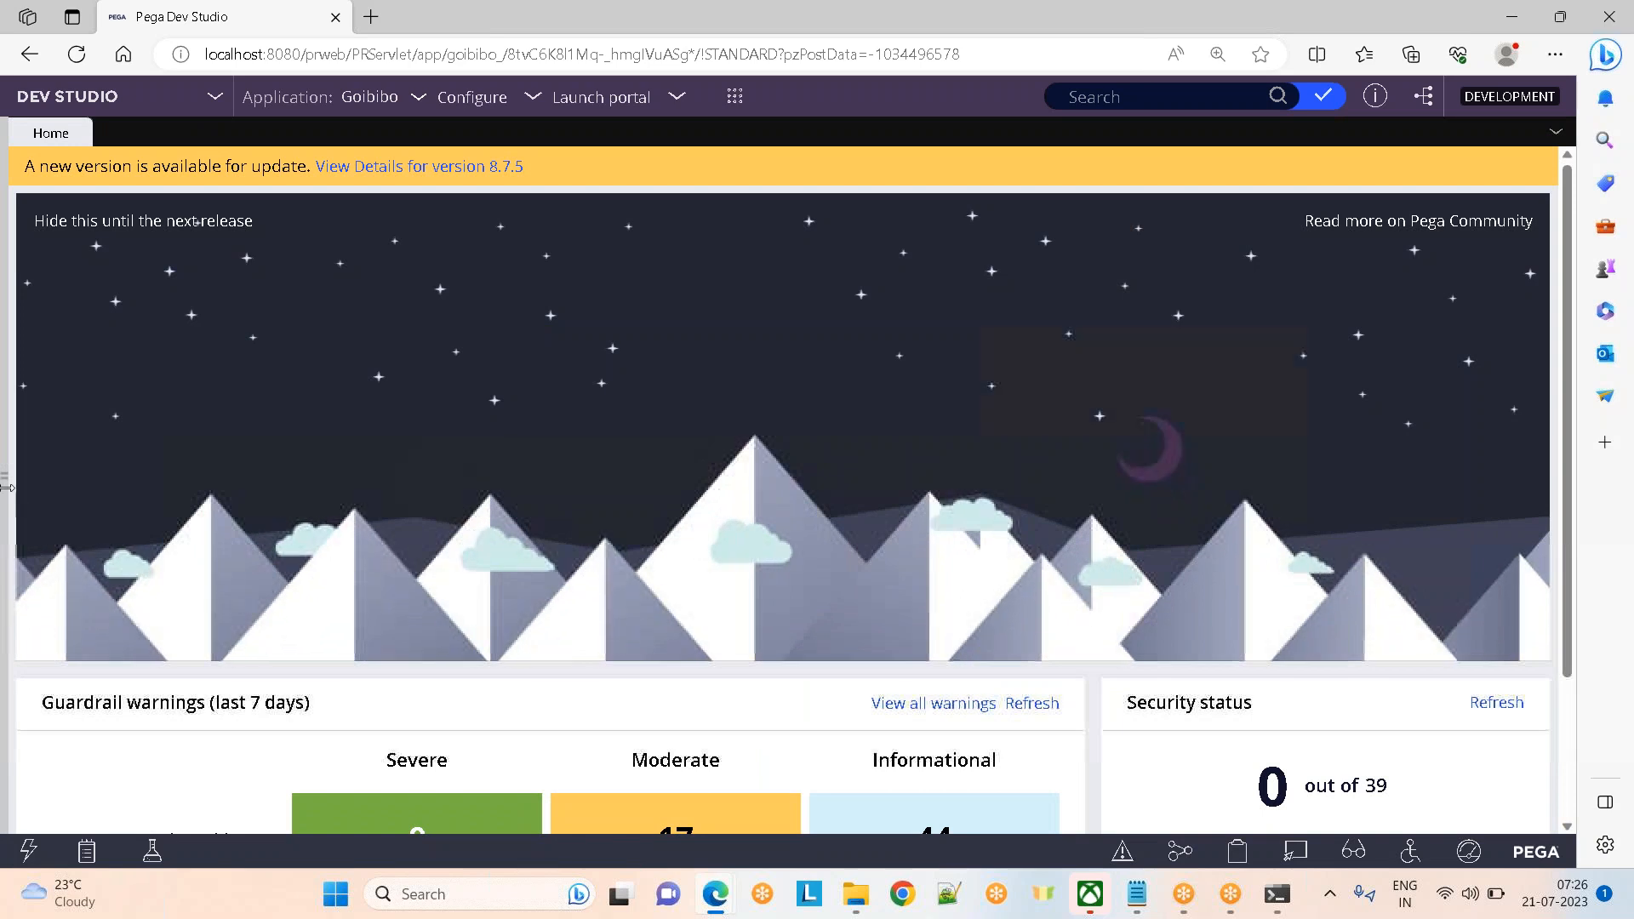
pyautogui.click(4, 478)
pyautogui.click(40, 810)
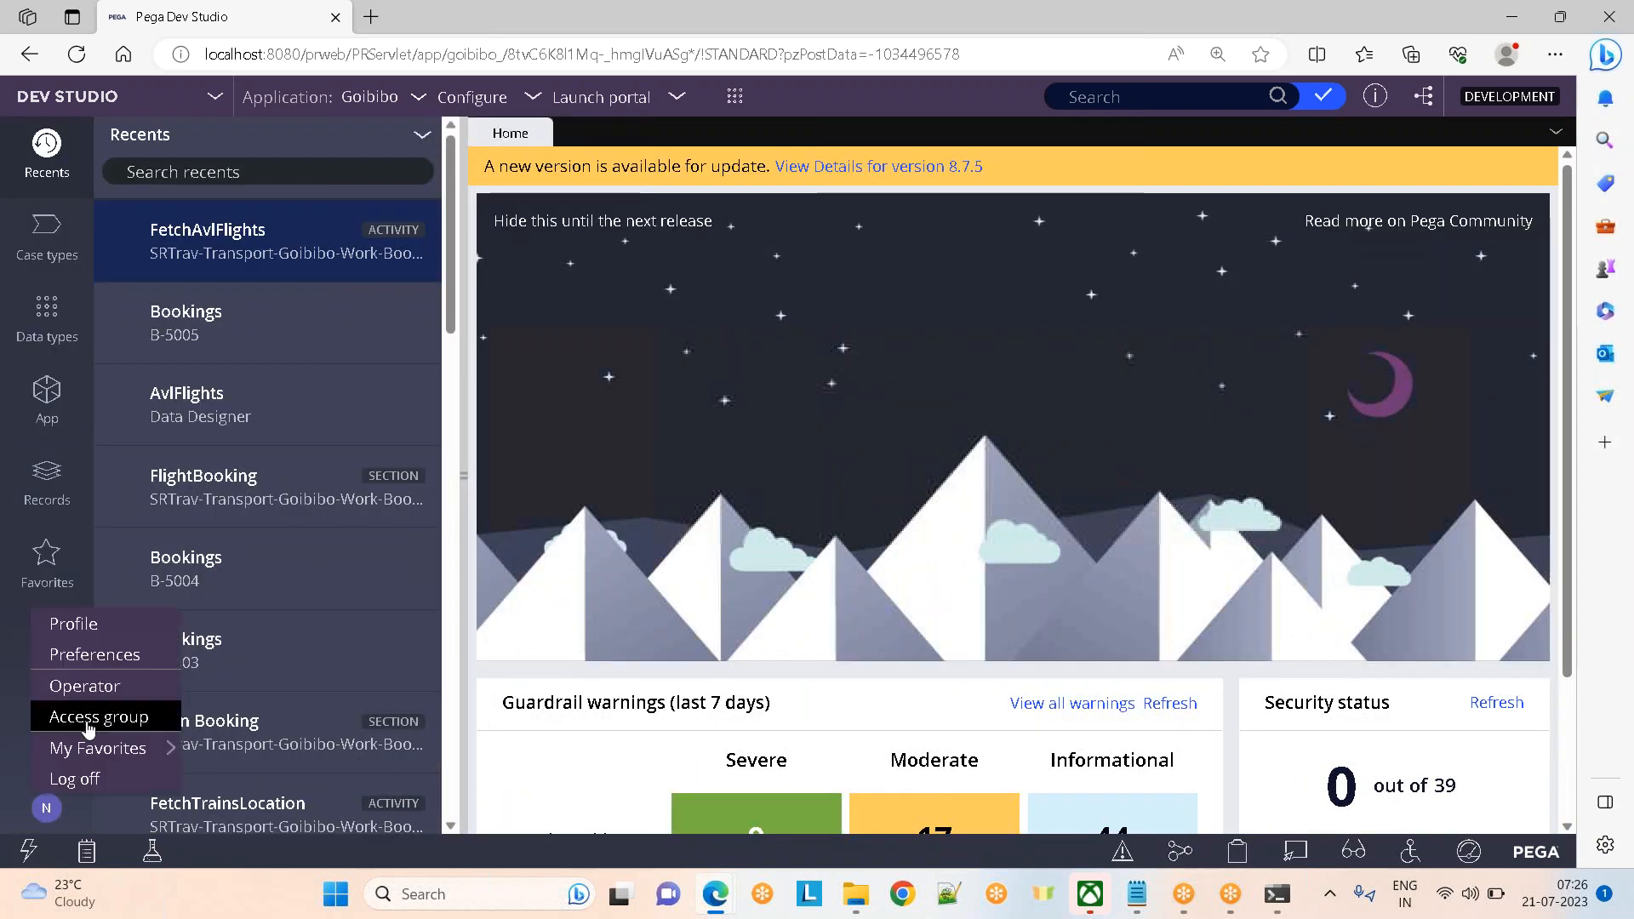
pyautogui.click(51, 681)
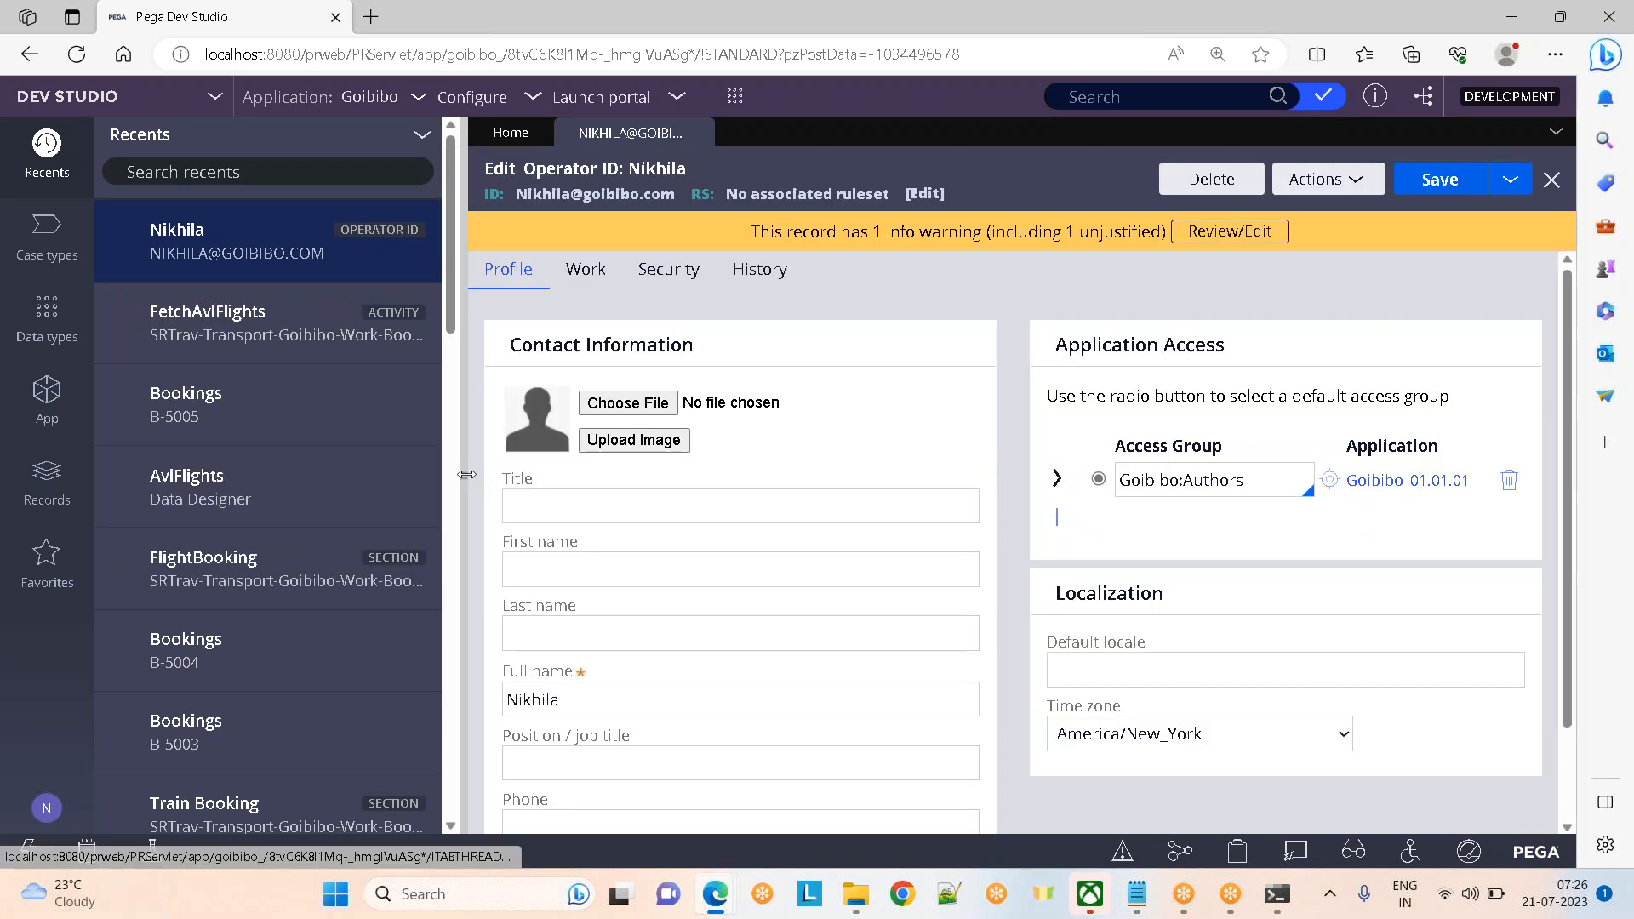
# Collapse and re-expand the side panel, glance at Notepad, and open the Records explorer
pyautogui.click(464, 476)
pyautogui.hotkey('alt', 'Tab')
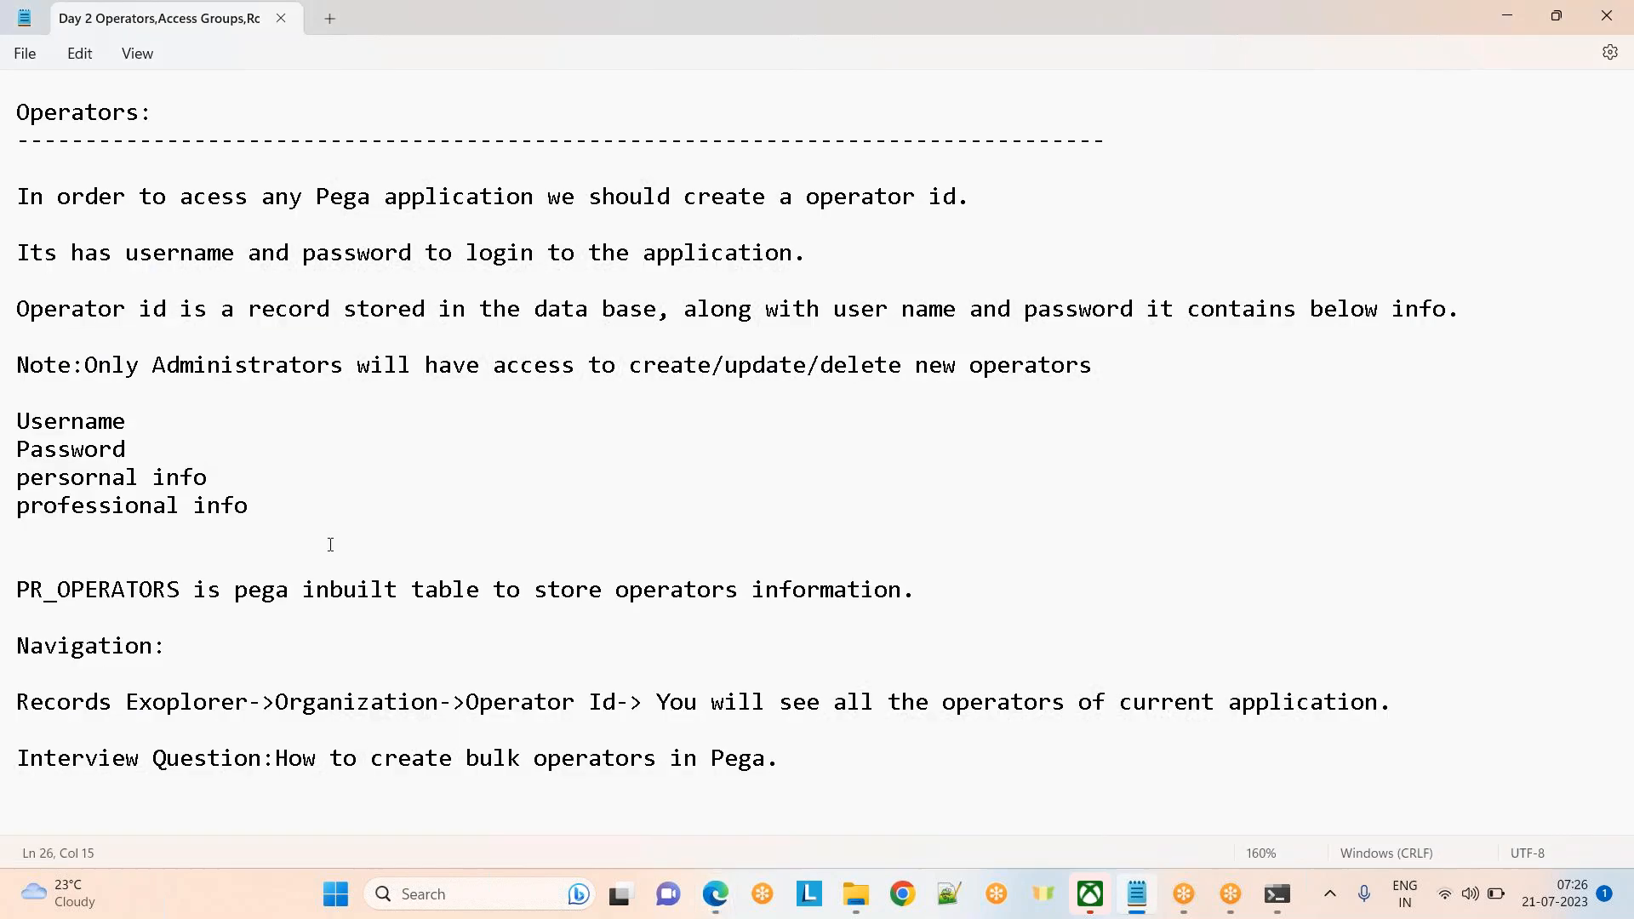
pyautogui.hotkey('alt', 'Tab')
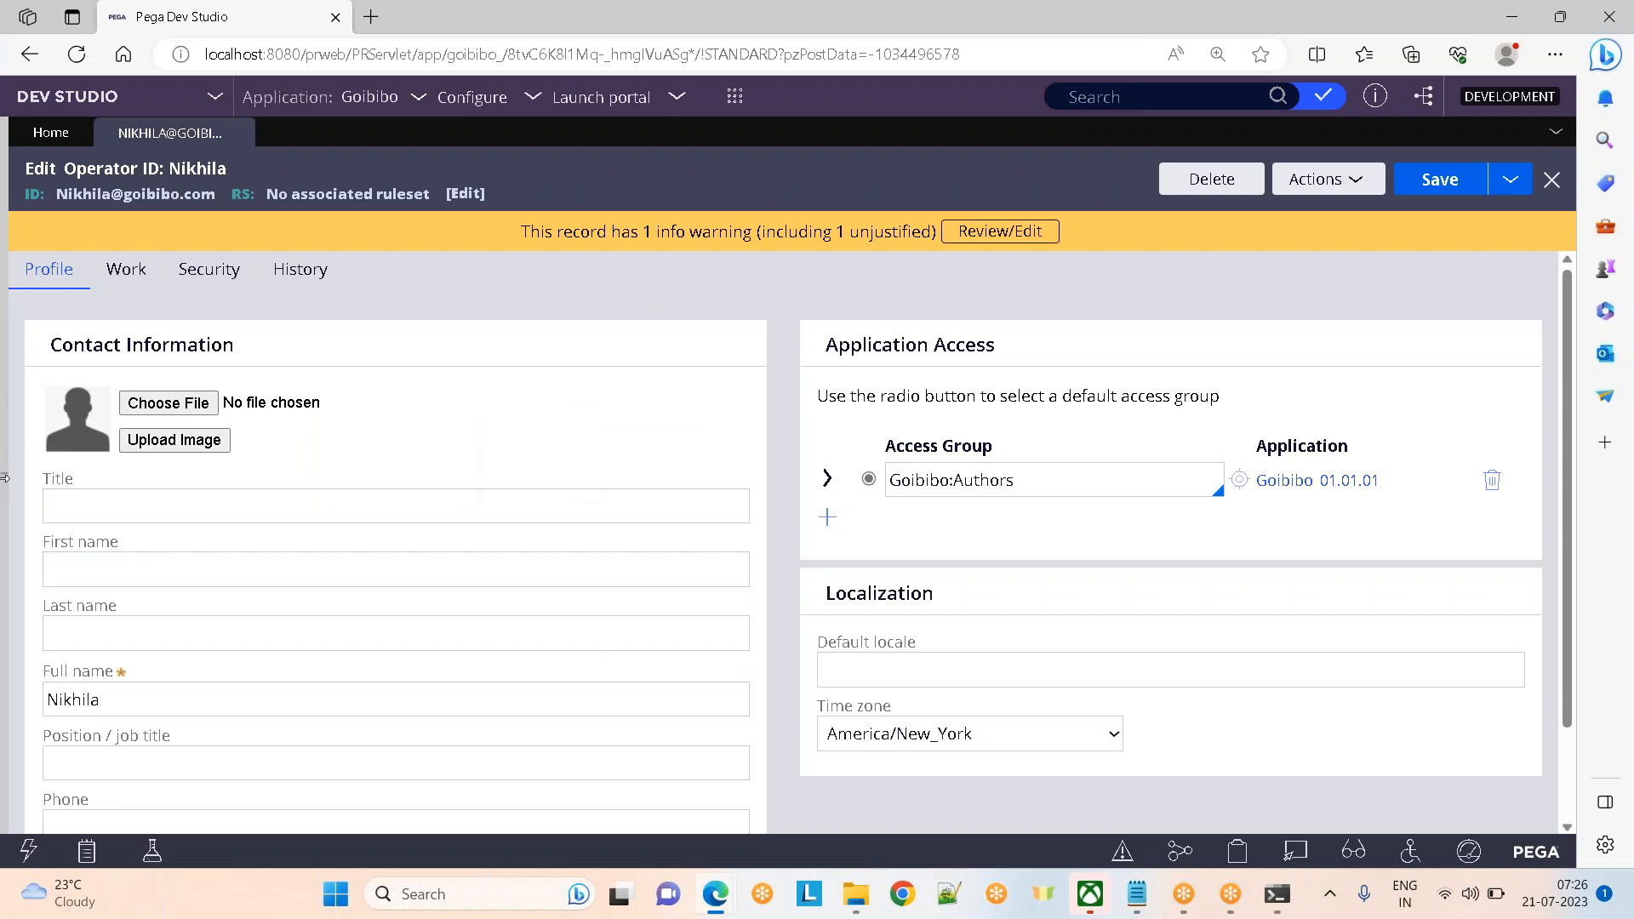
pyautogui.click(4, 477)
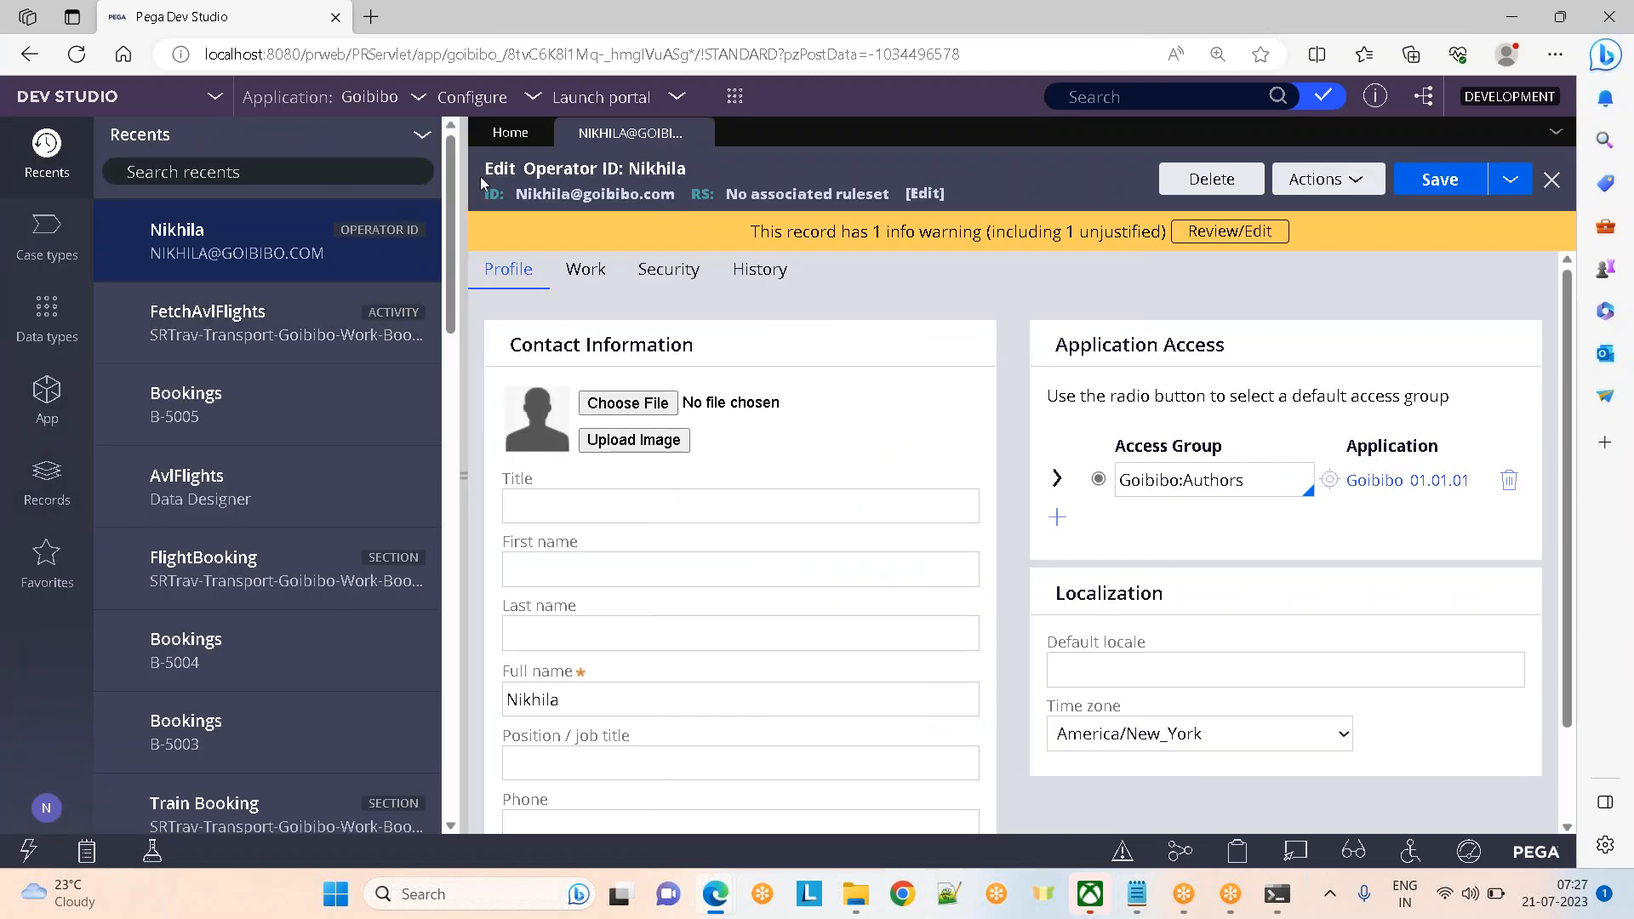
pyautogui.click(51, 481)
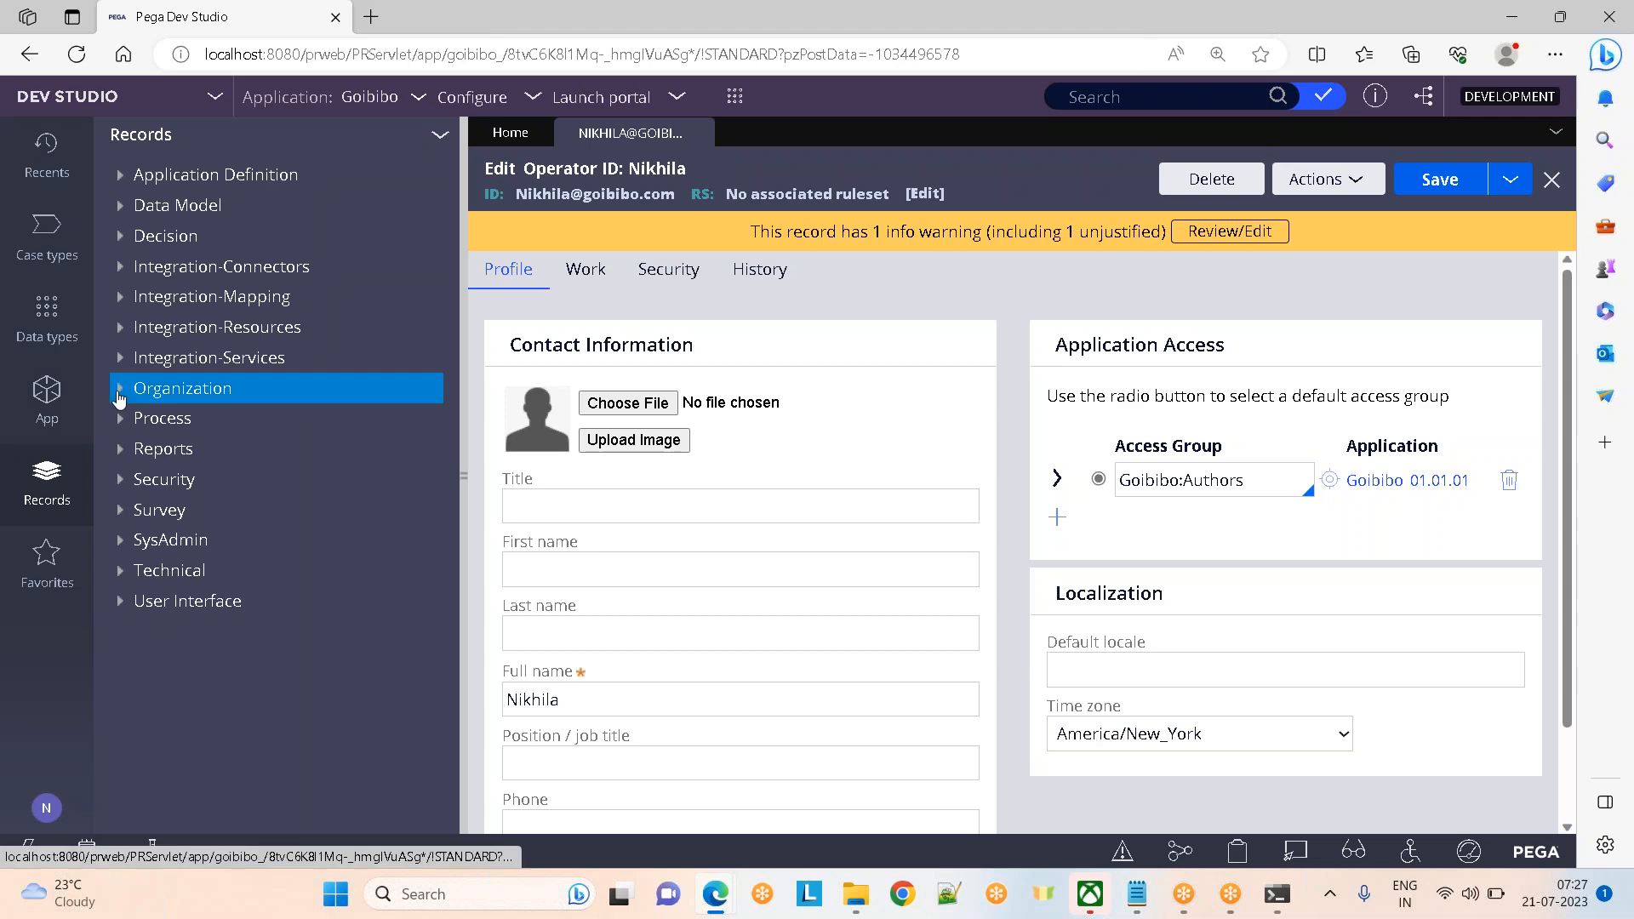
# Expand Organization in the Records explorer and list all 15 Operator ID instances
pyautogui.click(118, 398)
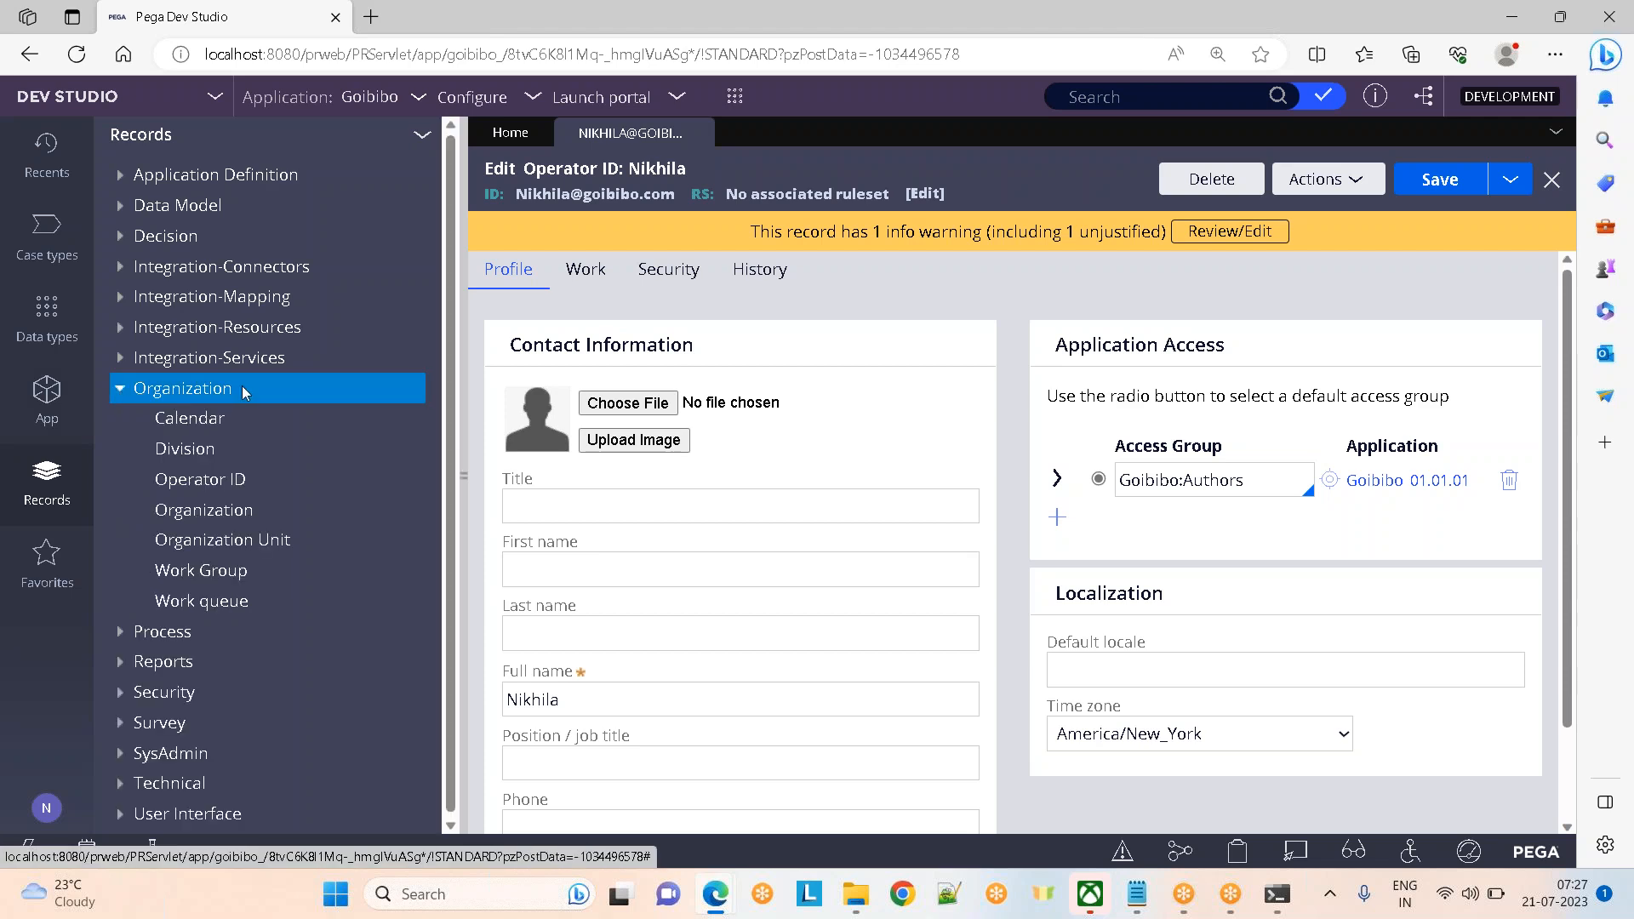
pyautogui.click(213, 481)
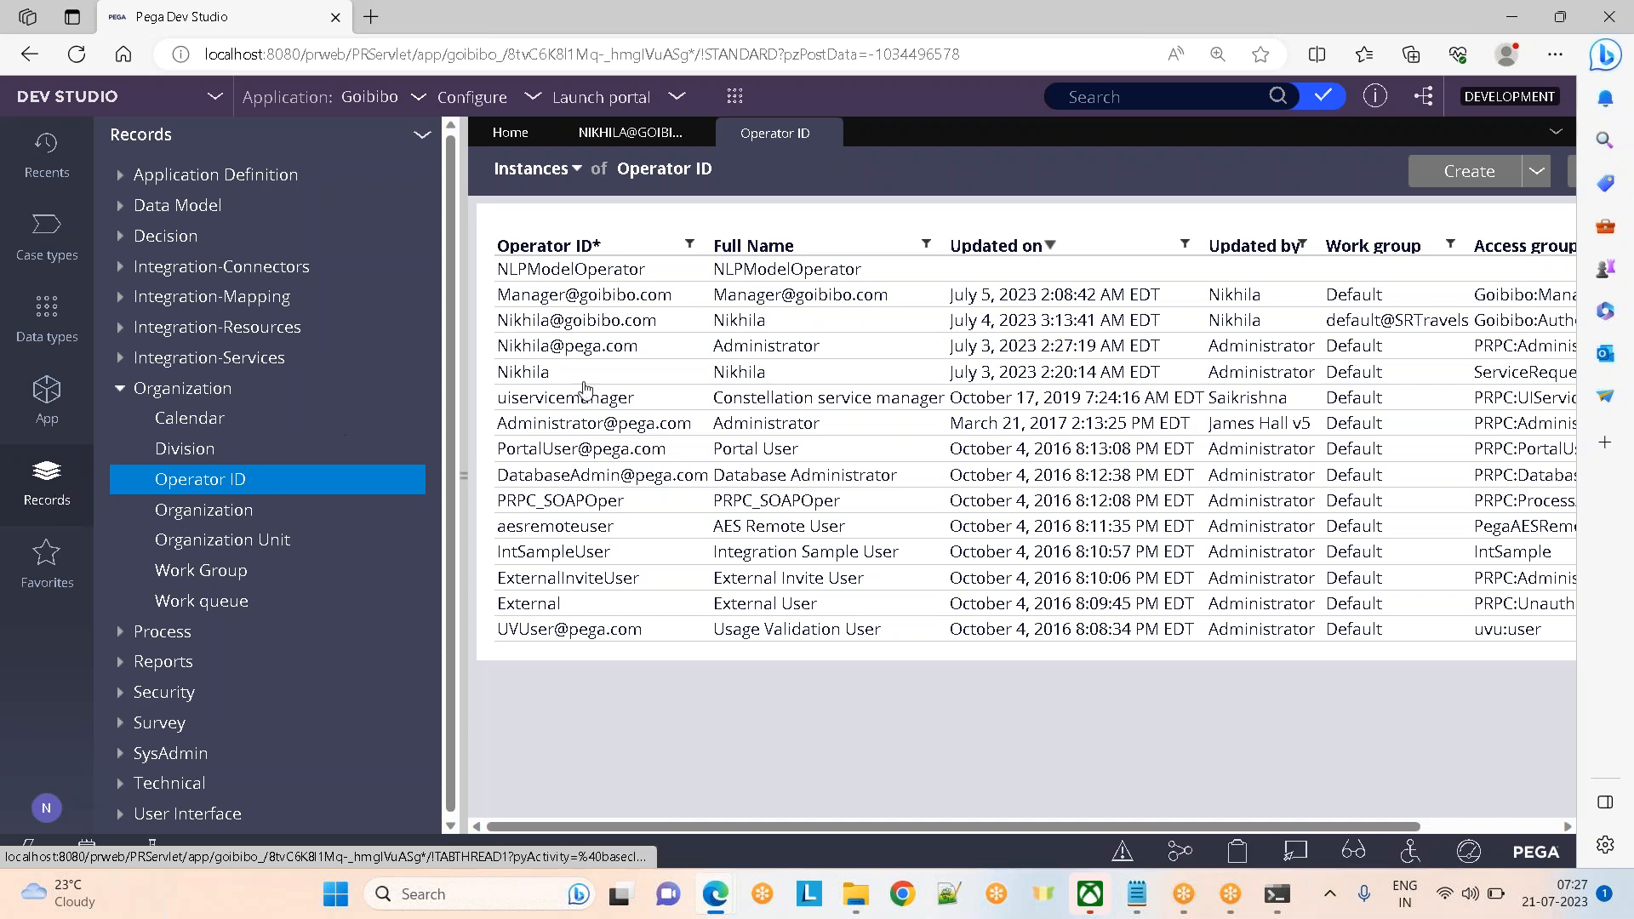
pyautogui.click(552, 400)
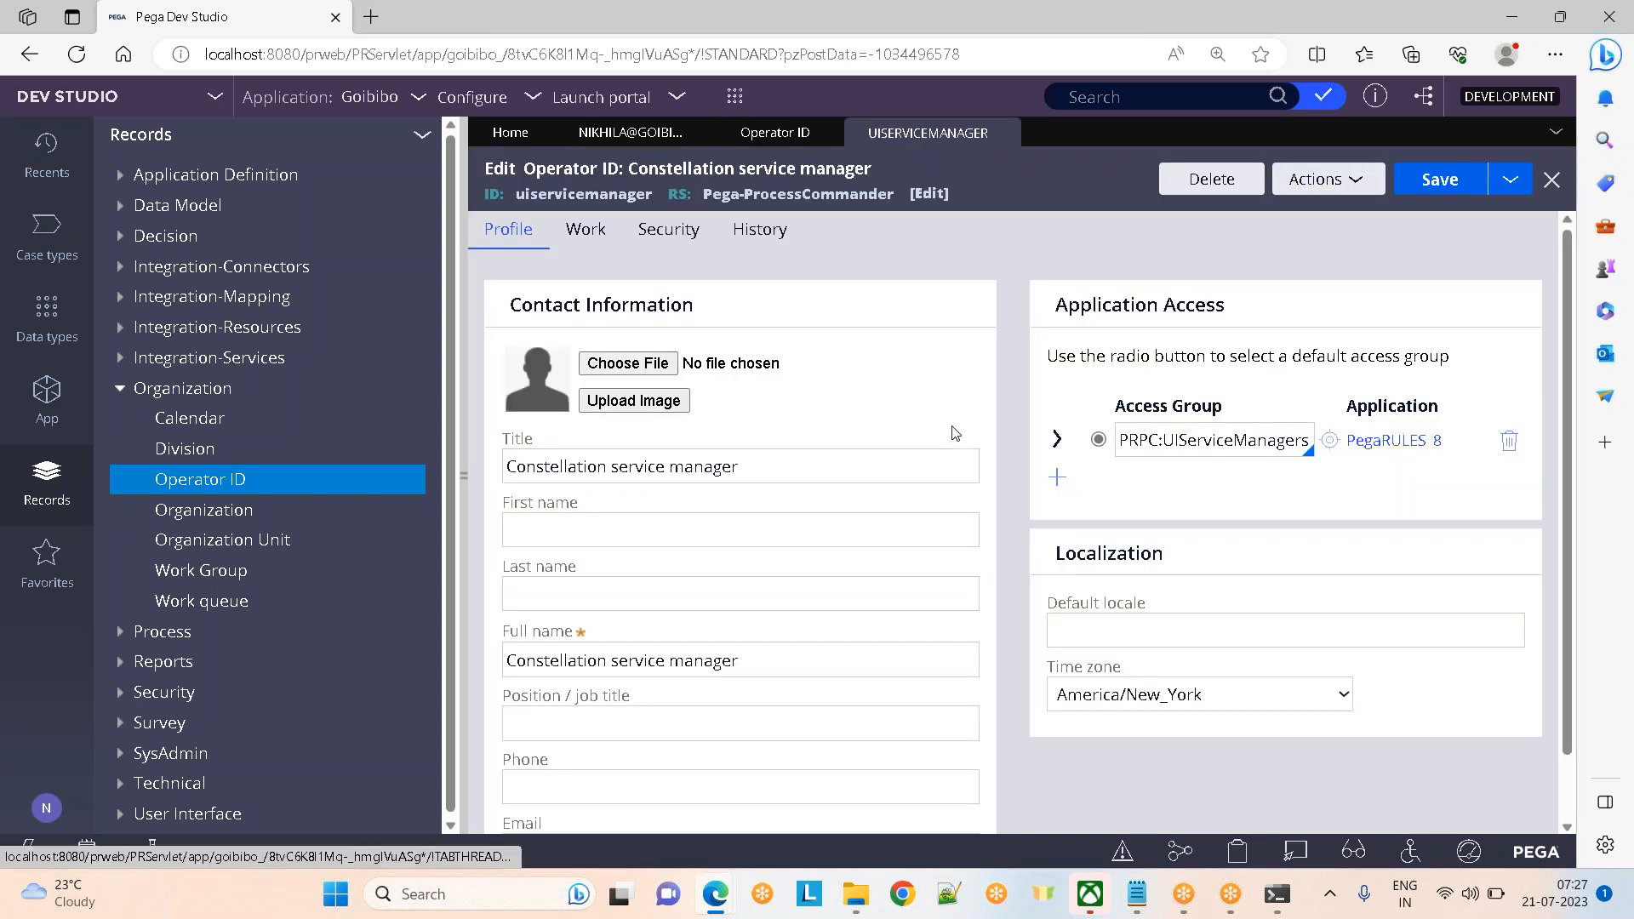
pyautogui.click(1058, 479)
pyautogui.click(649, 230)
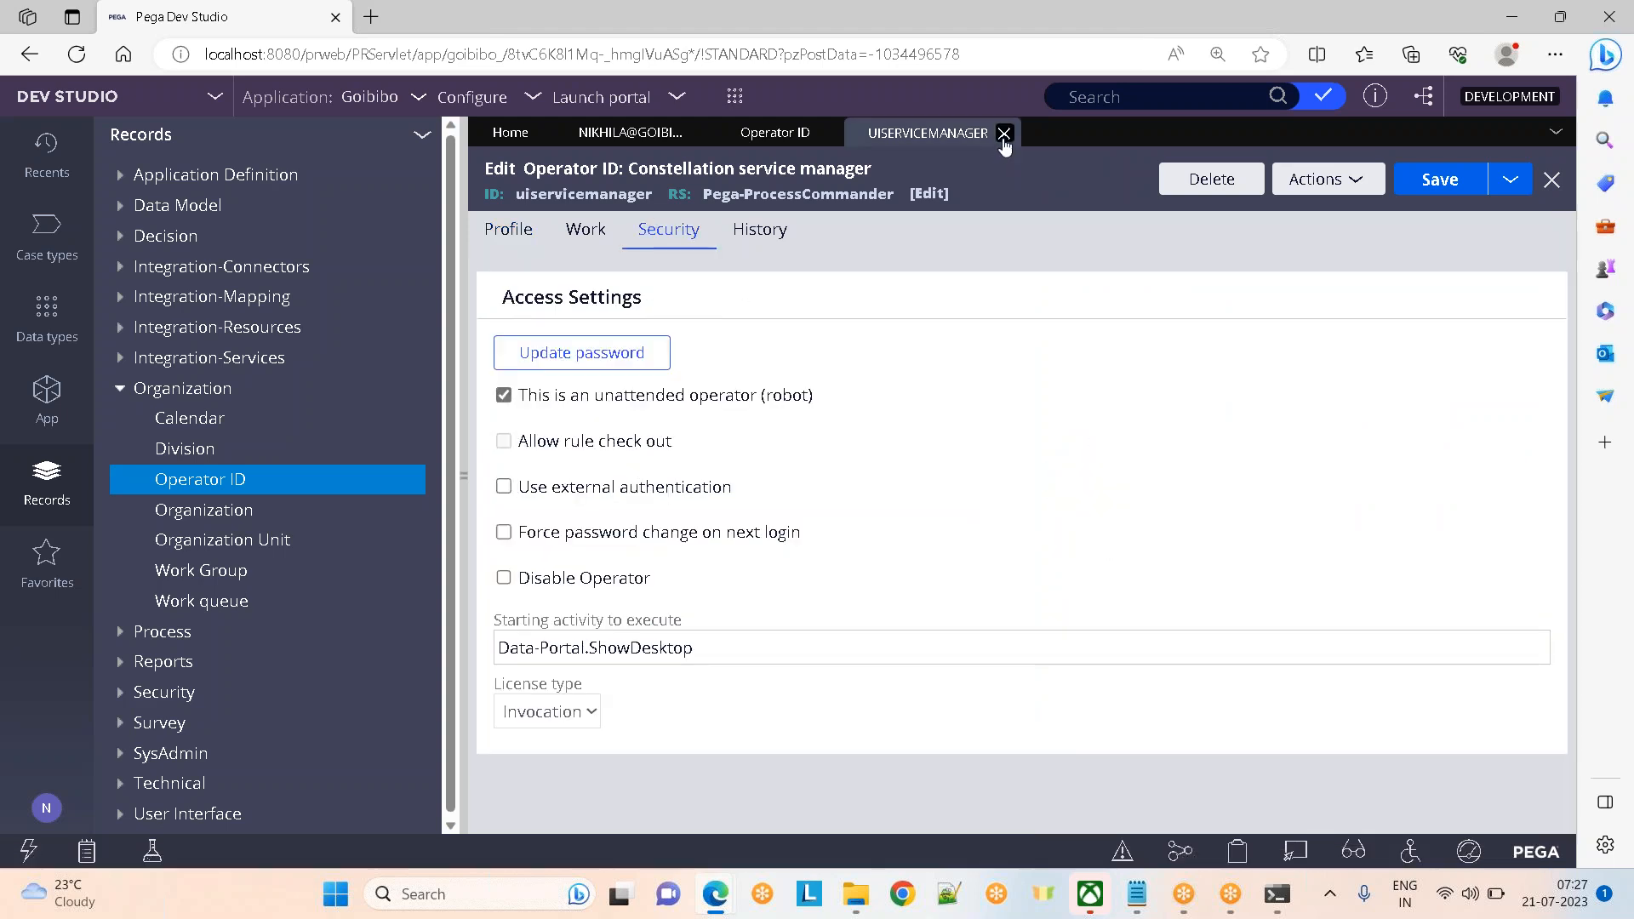
pyautogui.click(1004, 134)
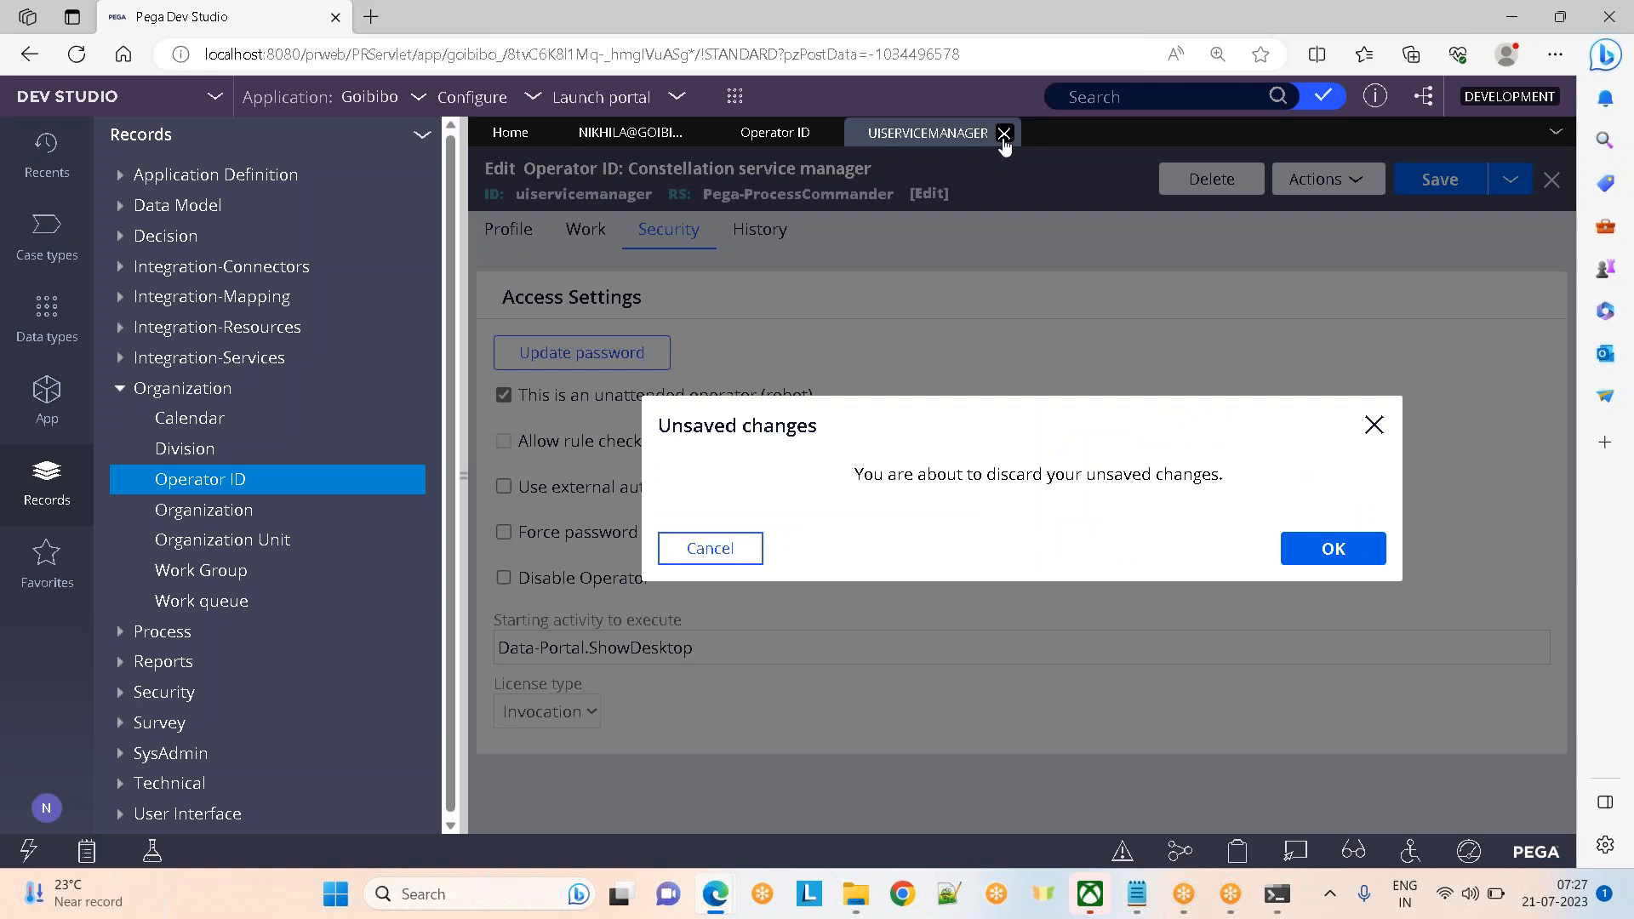
pyautogui.click(1336, 553)
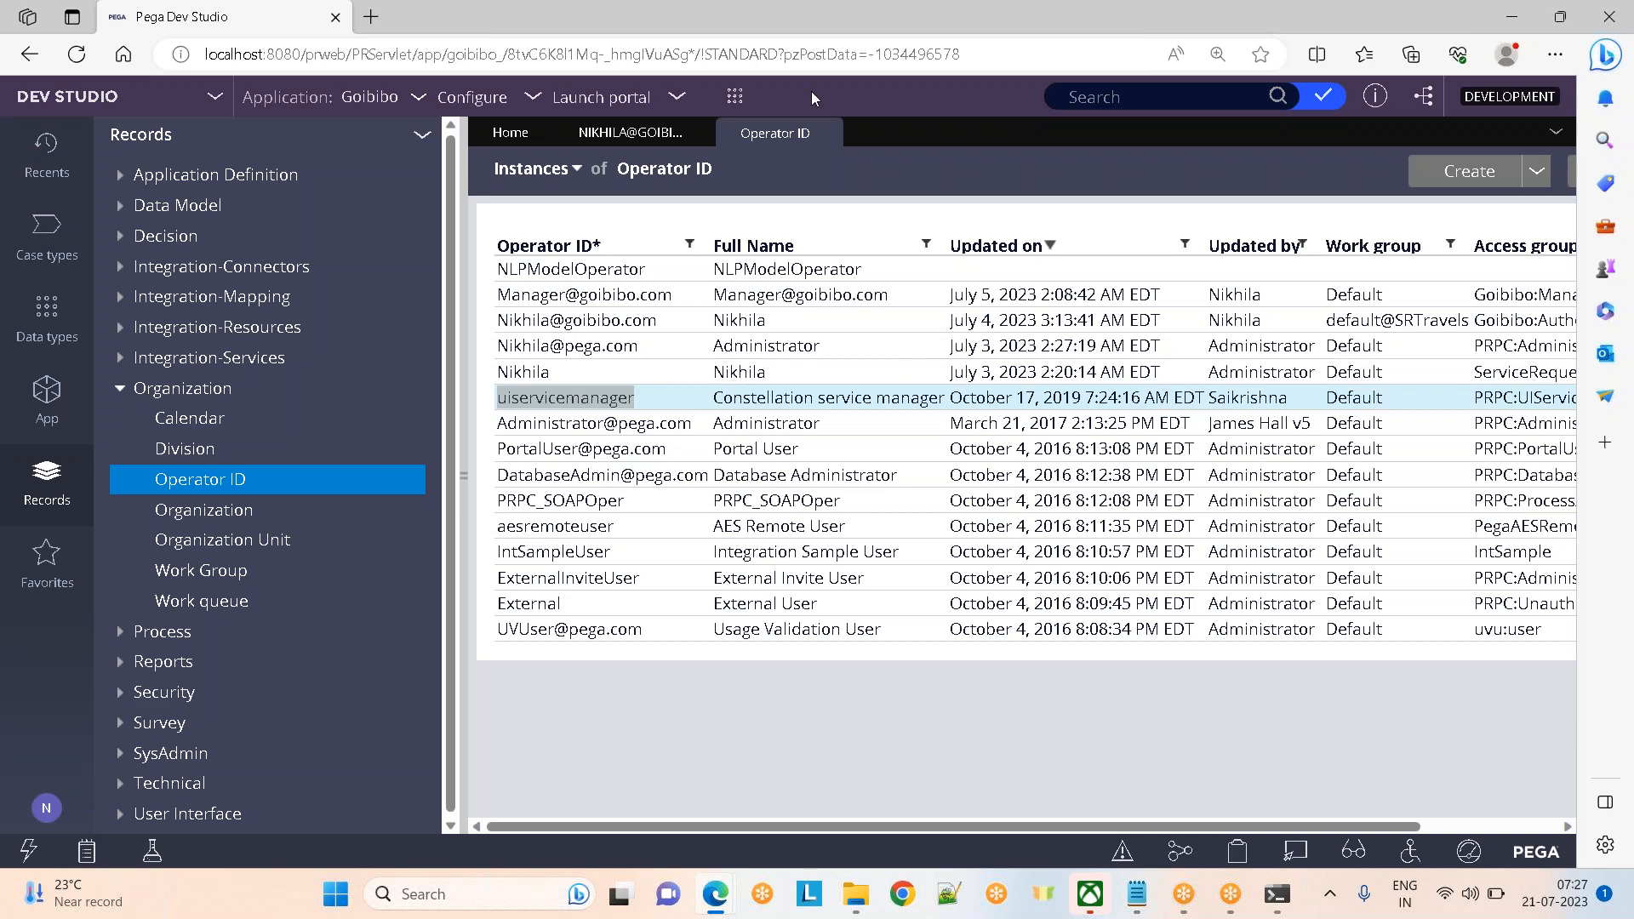
# Close the Operator ID instances list and look over the current user's account menu
pyautogui.click(824, 134)
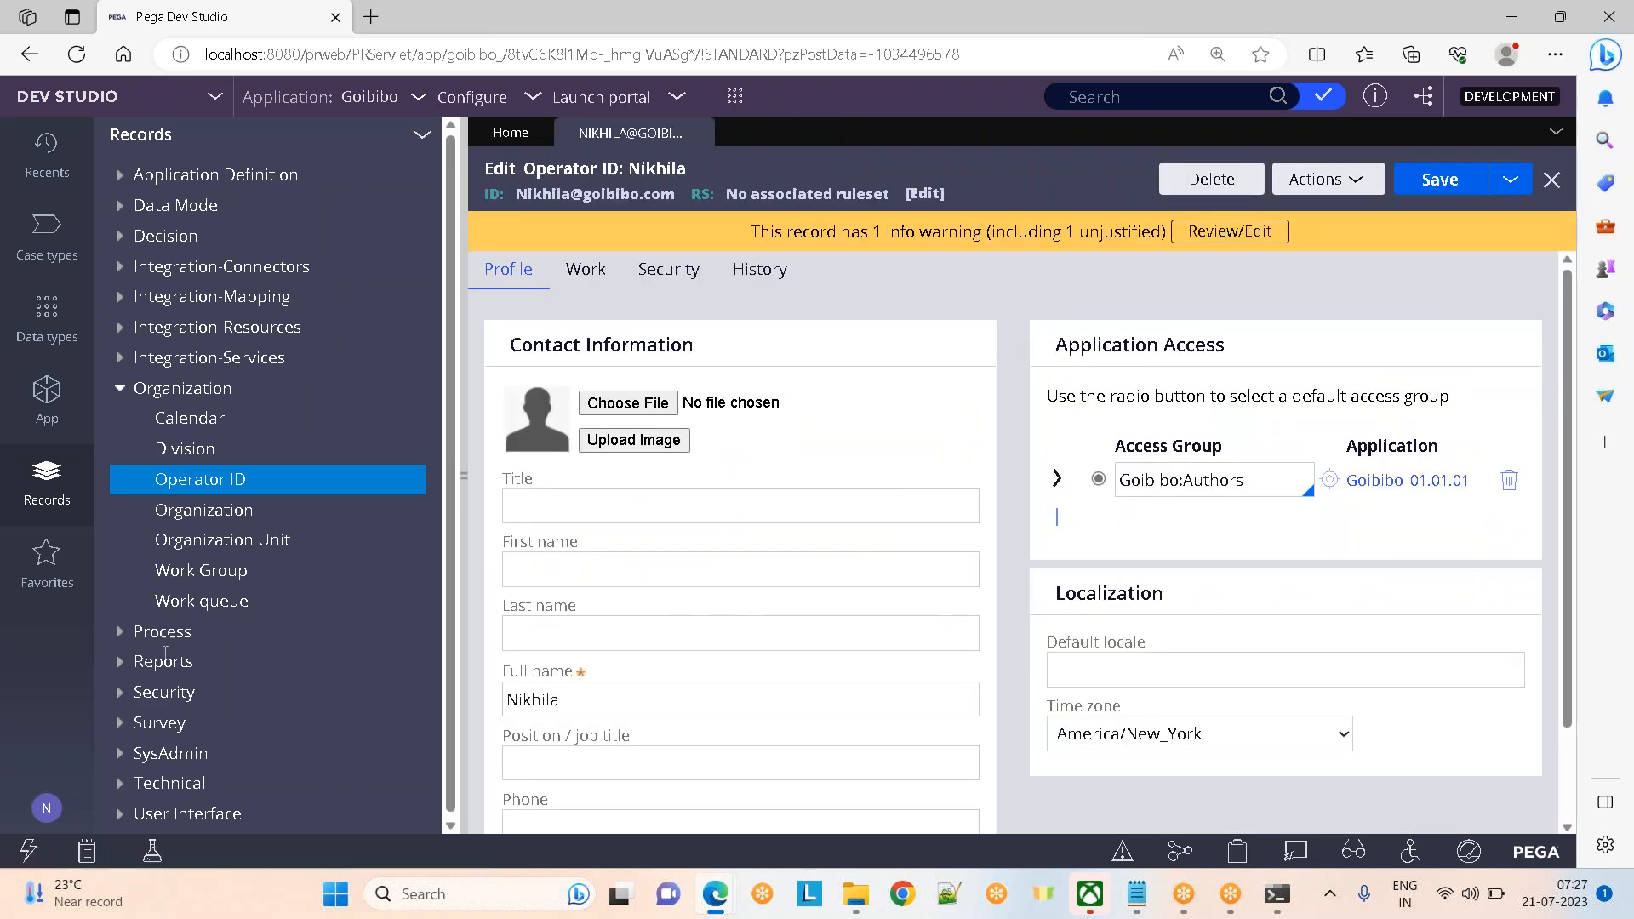
pyautogui.click(47, 808)
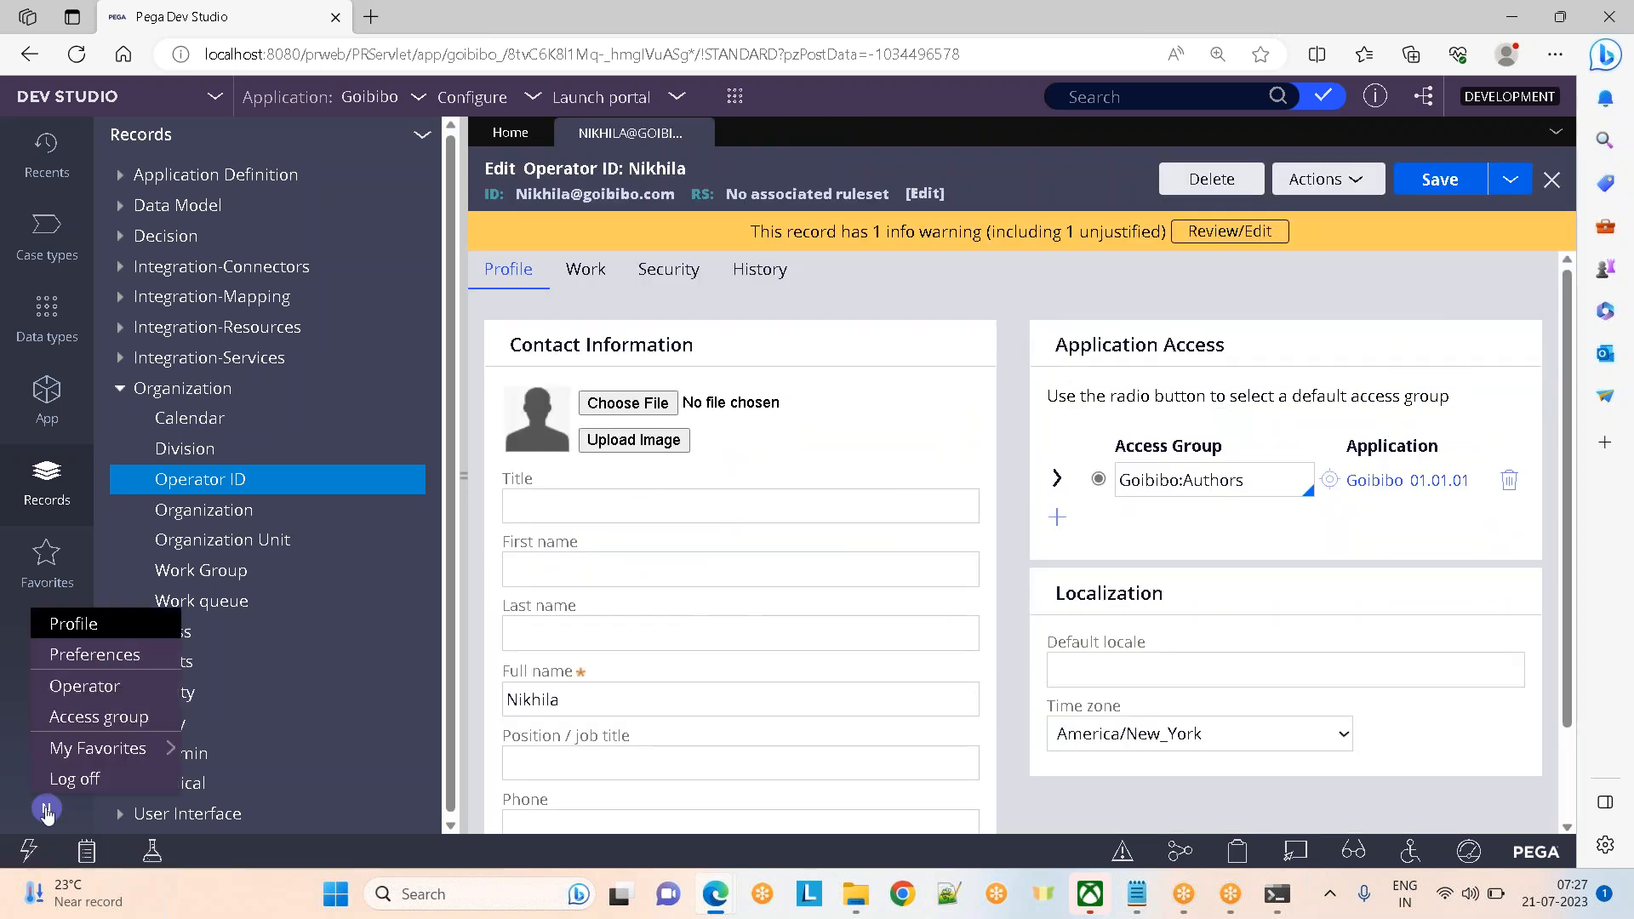
pyautogui.click(84, 685)
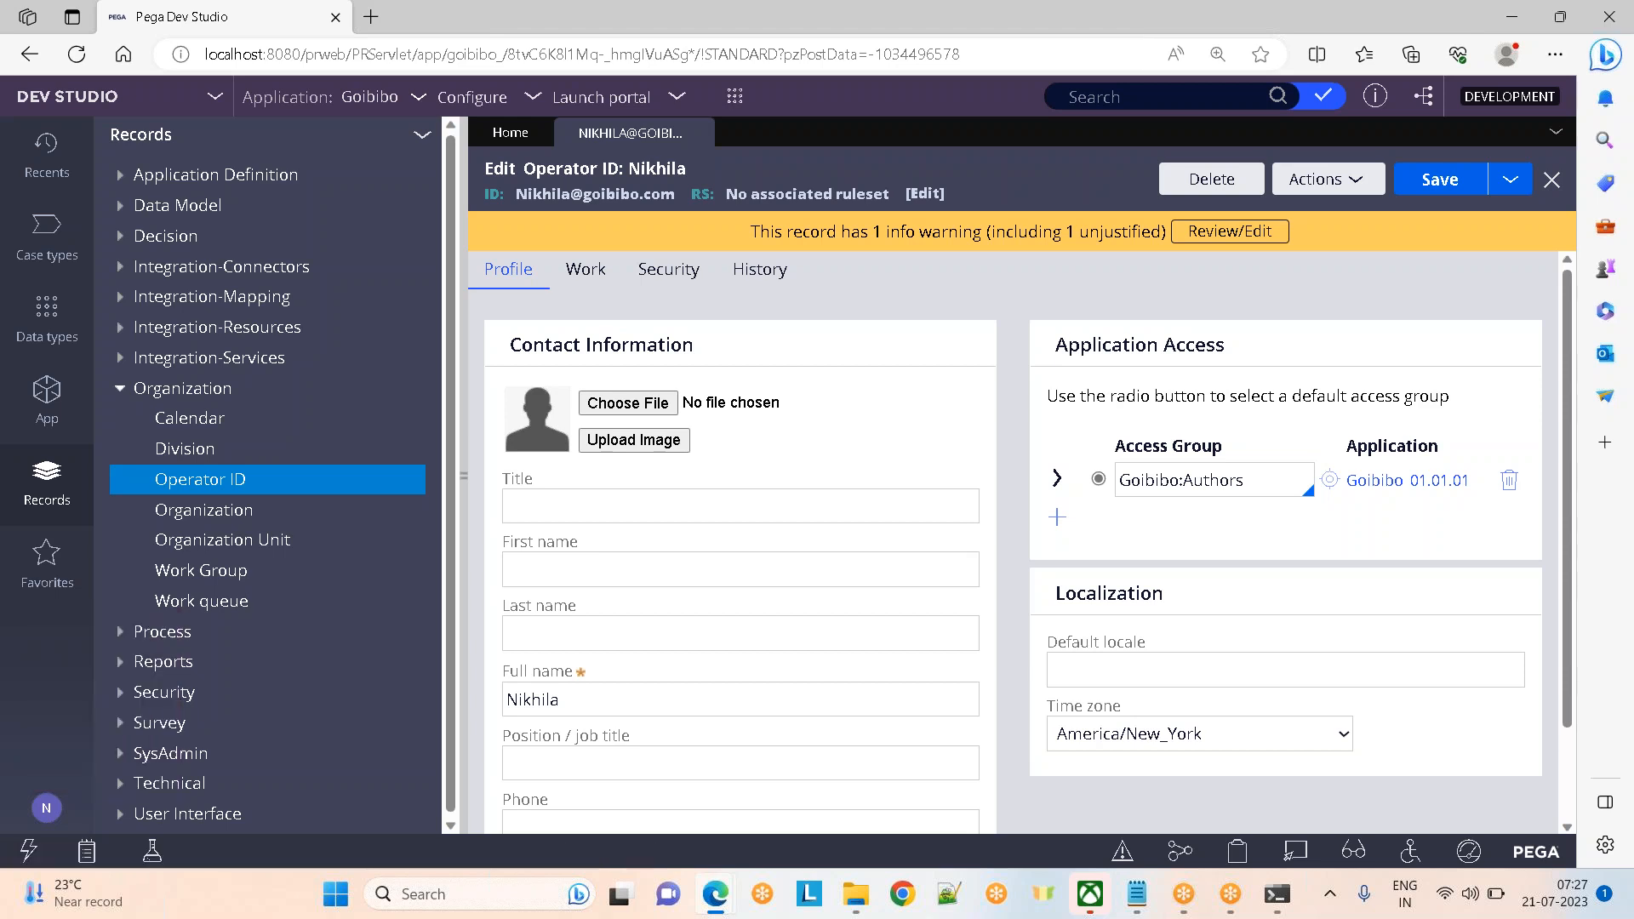
pyautogui.click(47, 810)
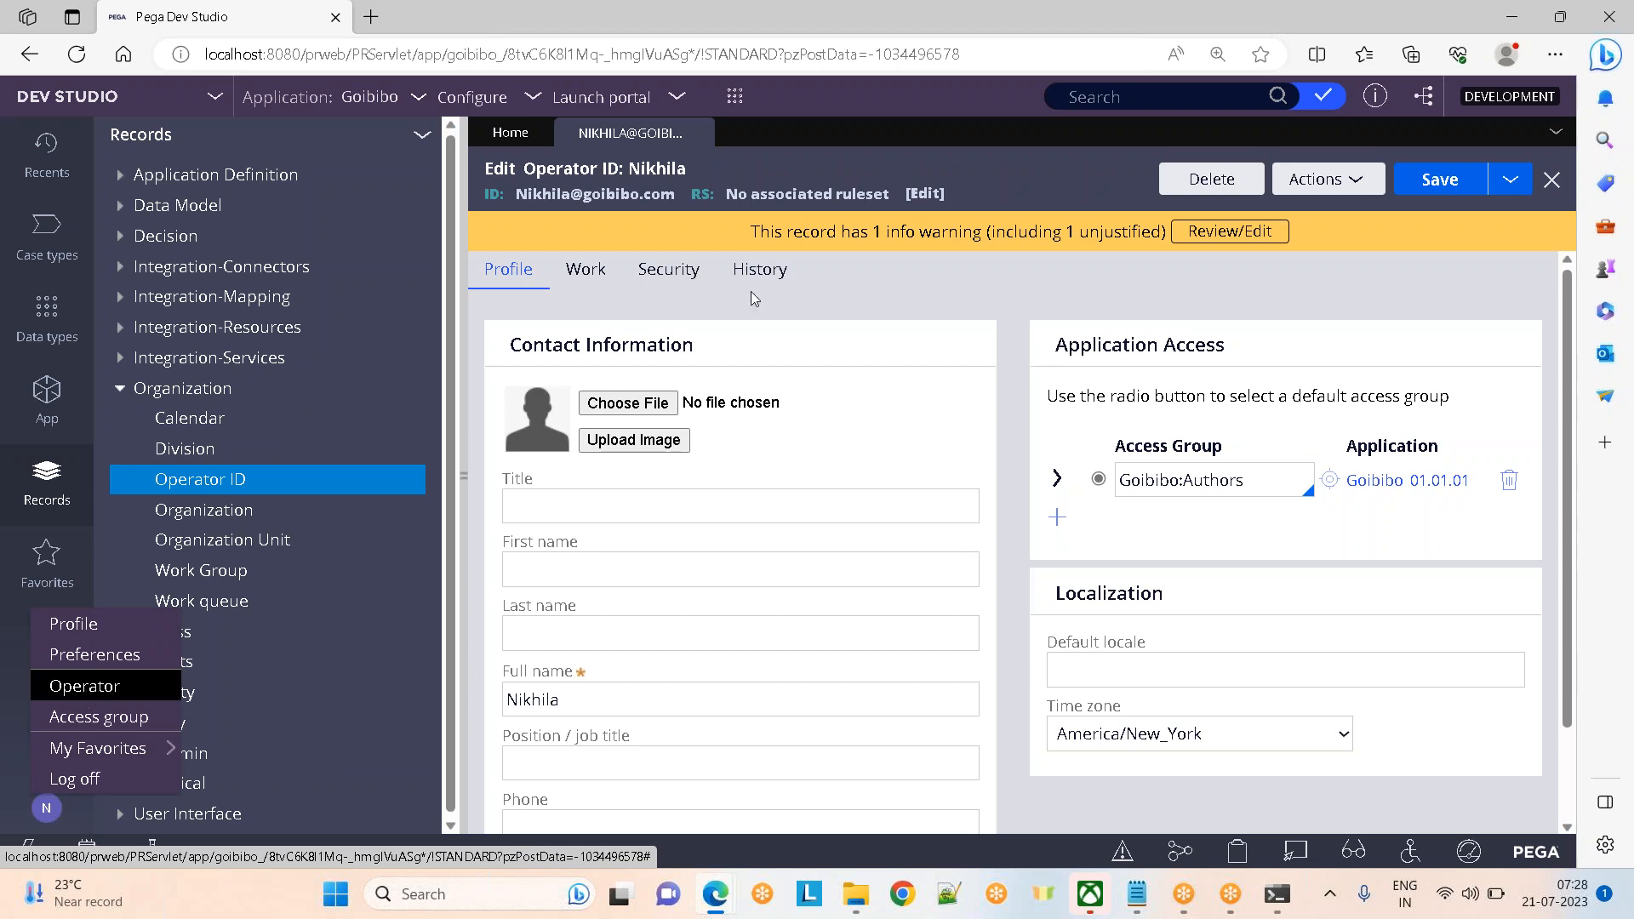
pyautogui.click(950, 135)
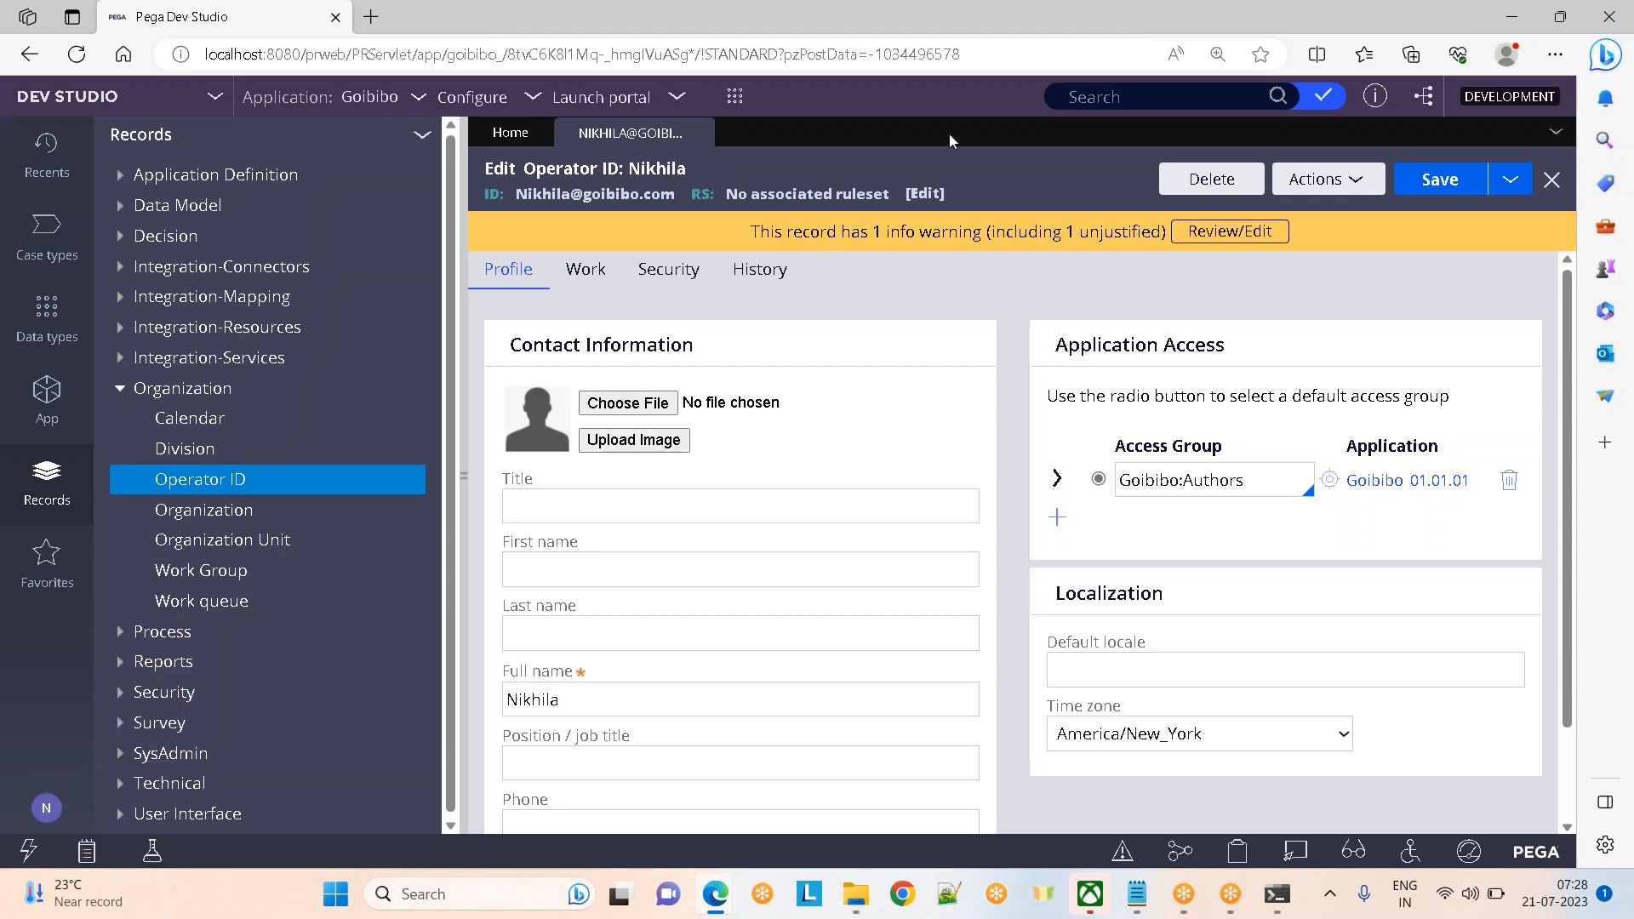
pyautogui.click(1251, 29)
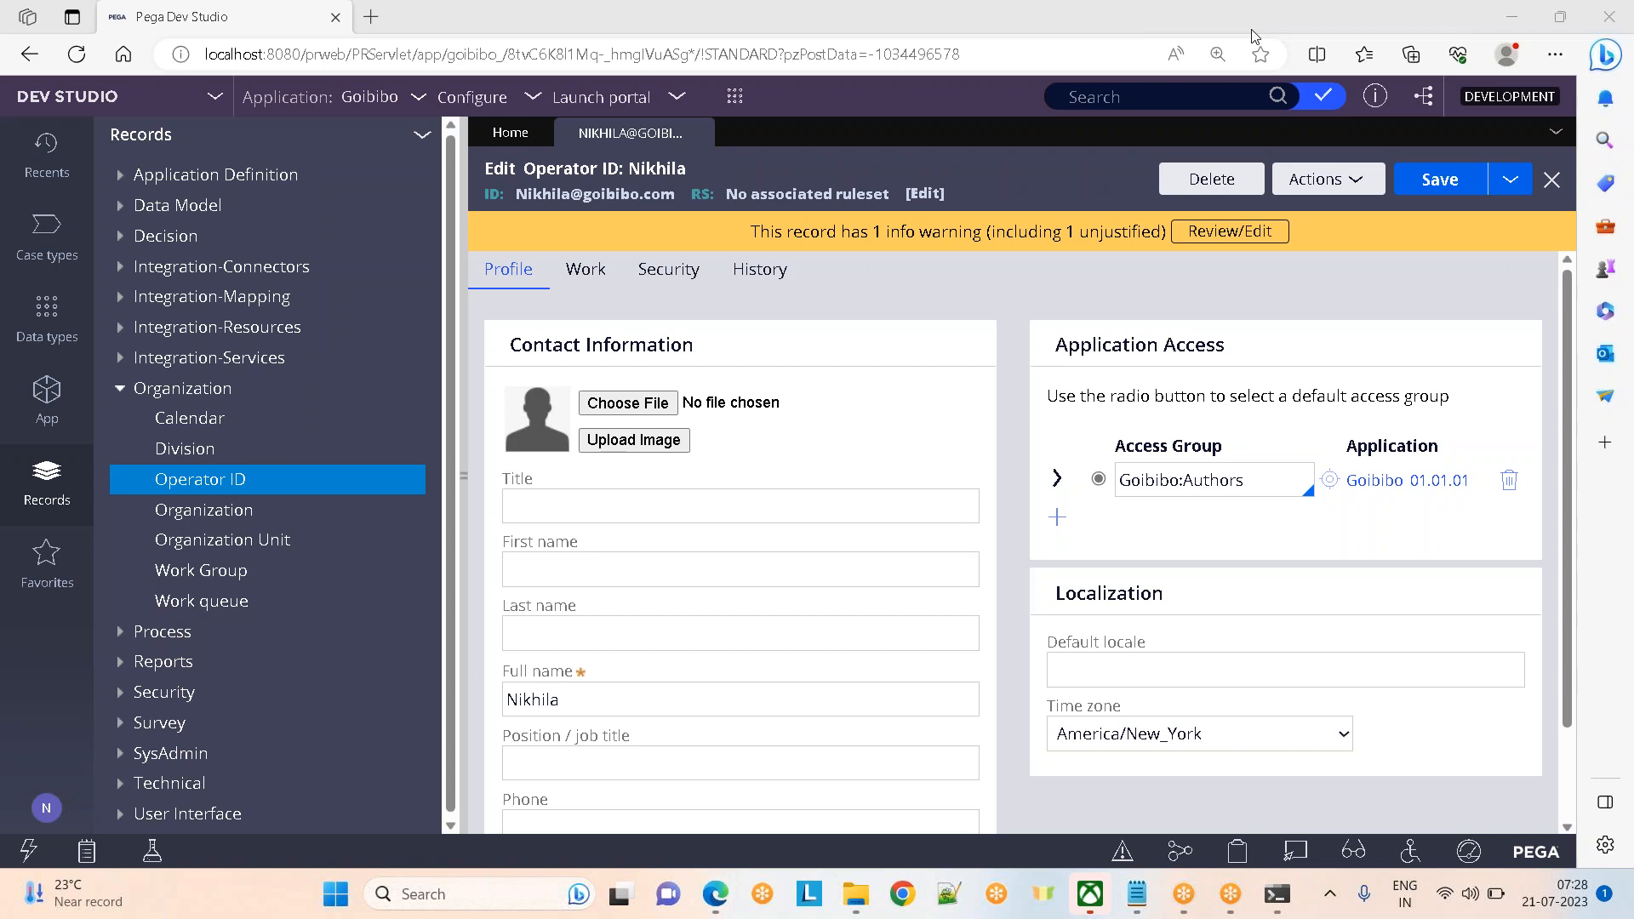
pyautogui.click(896, 136)
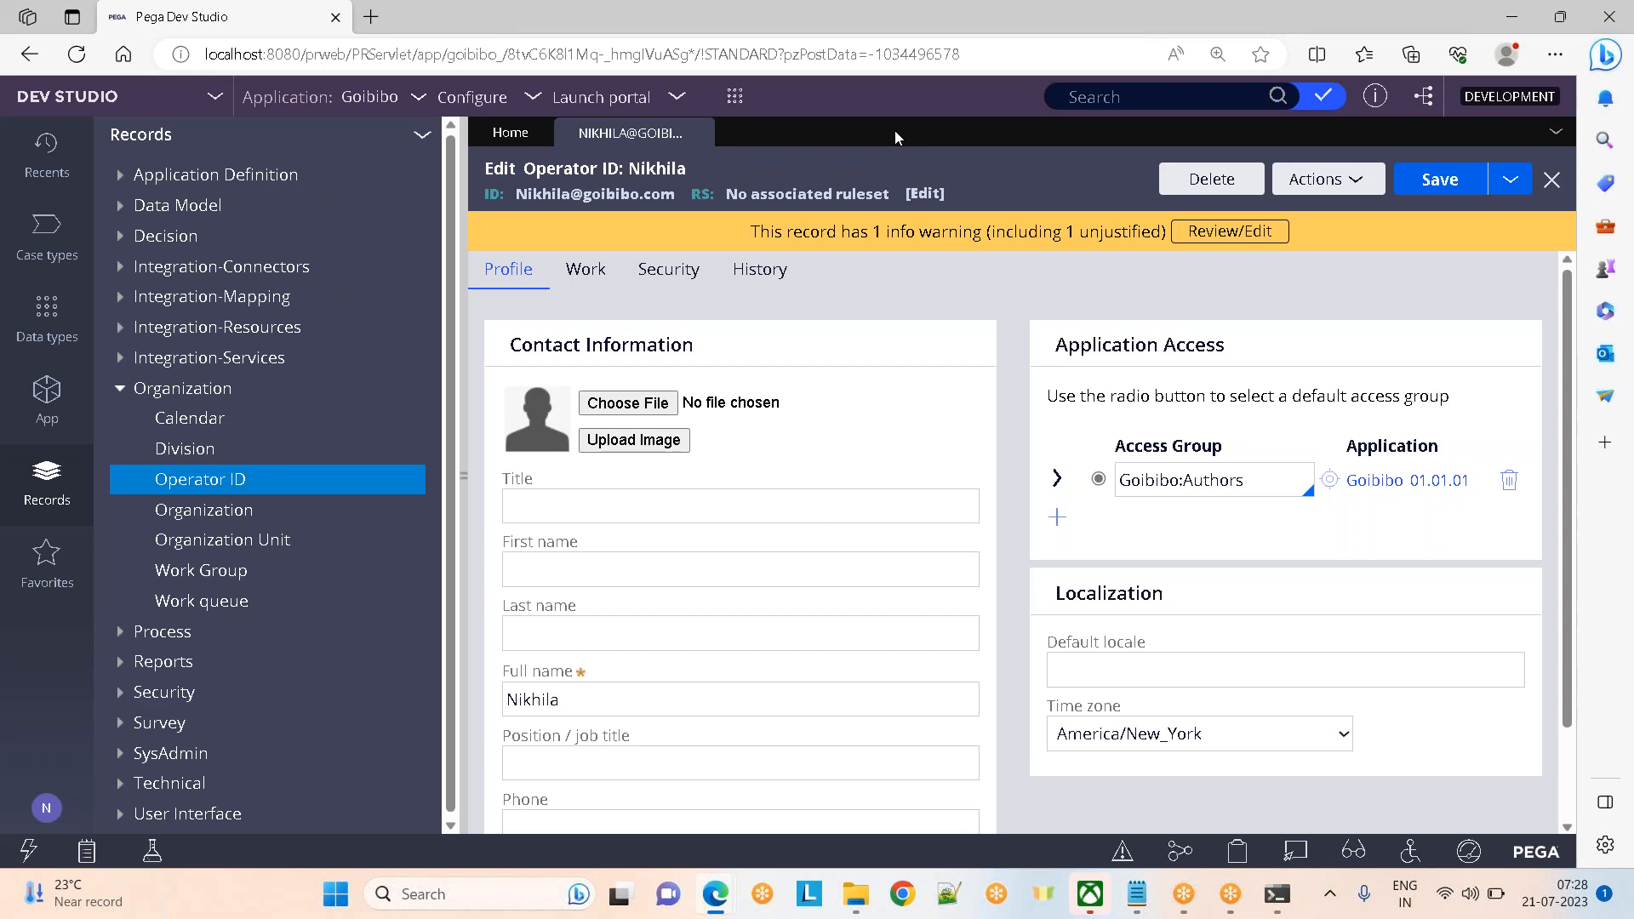
# Review the developer operator's Work and Security tabs, then bring pgAdmin's pr_operators results forward
pyautogui.click(581, 275)
pyautogui.click(660, 274)
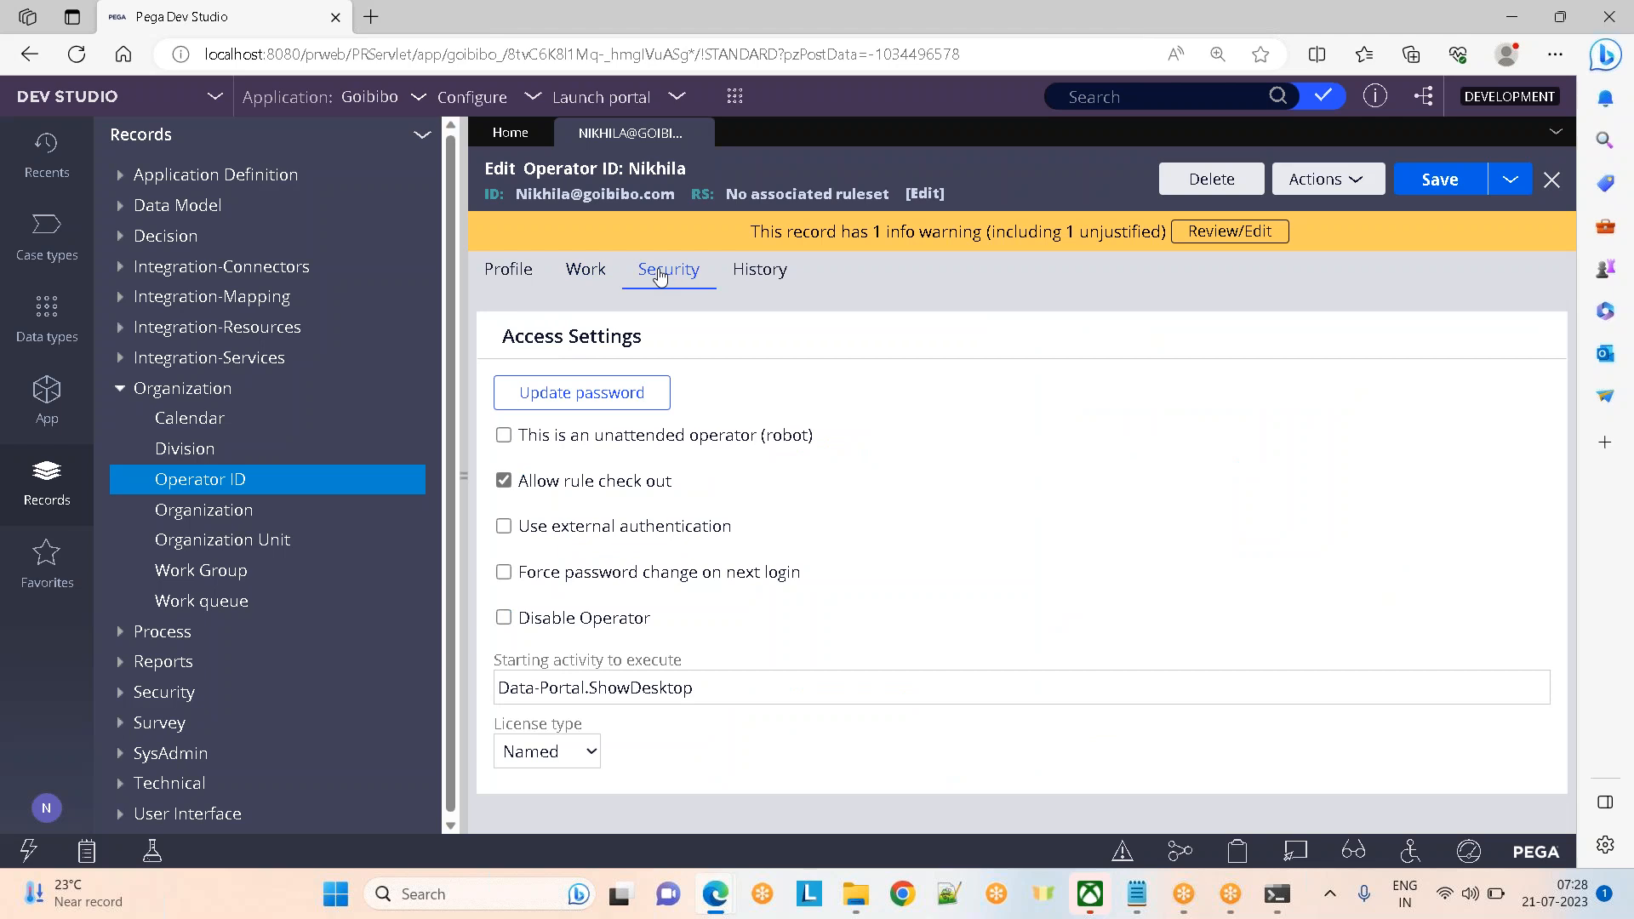
pyautogui.moveTo(713, 885)
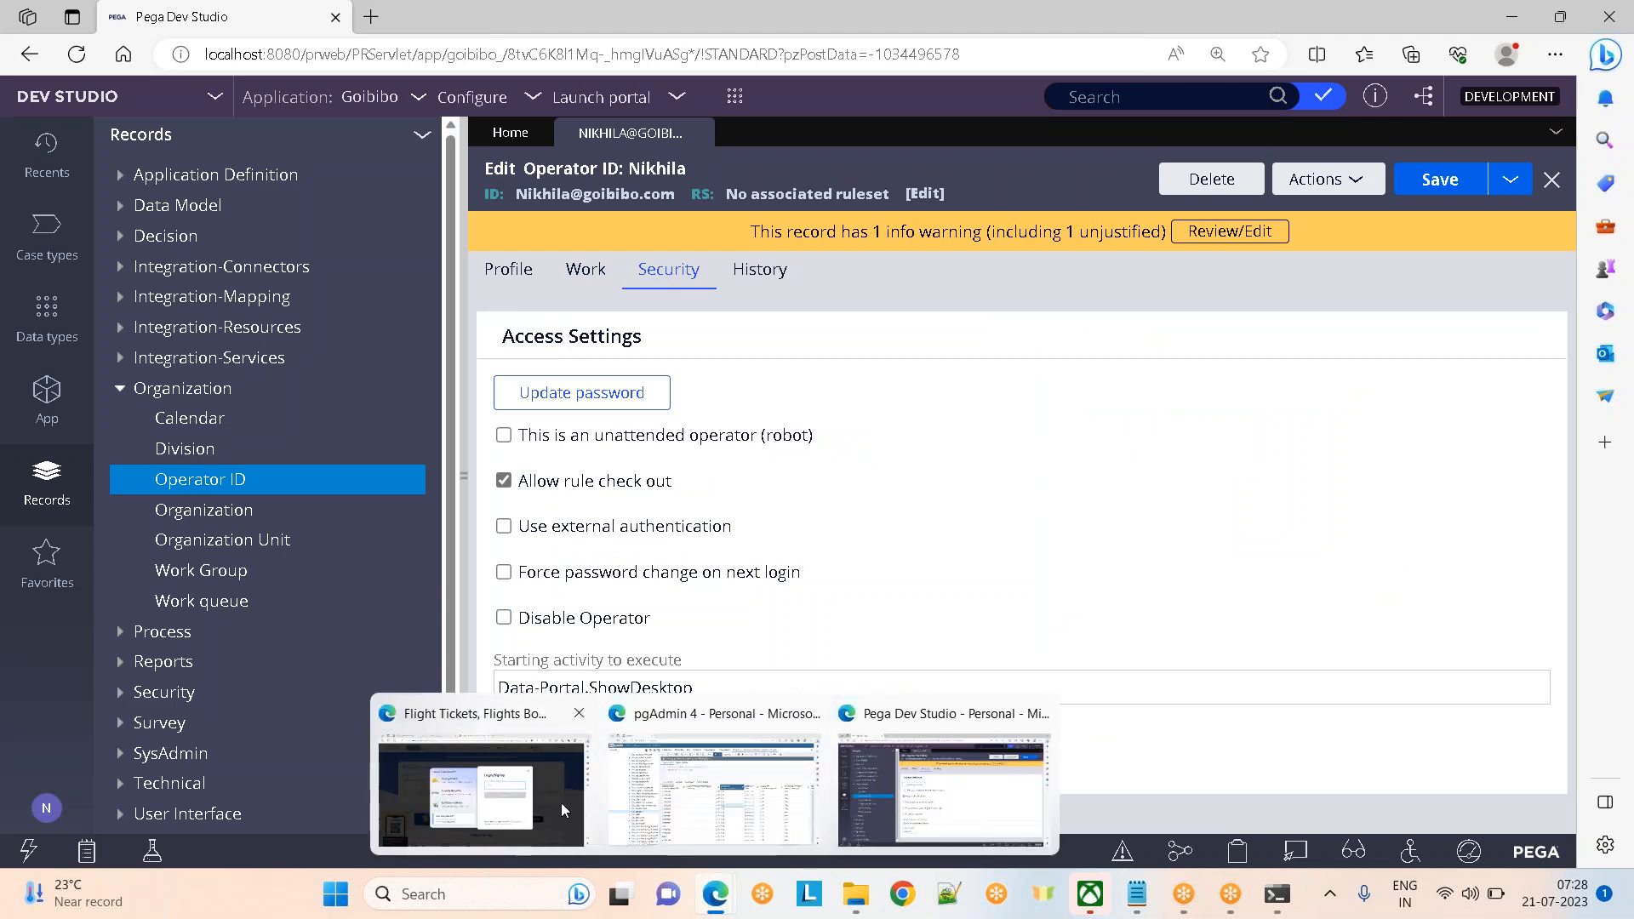
pyautogui.click(715, 787)
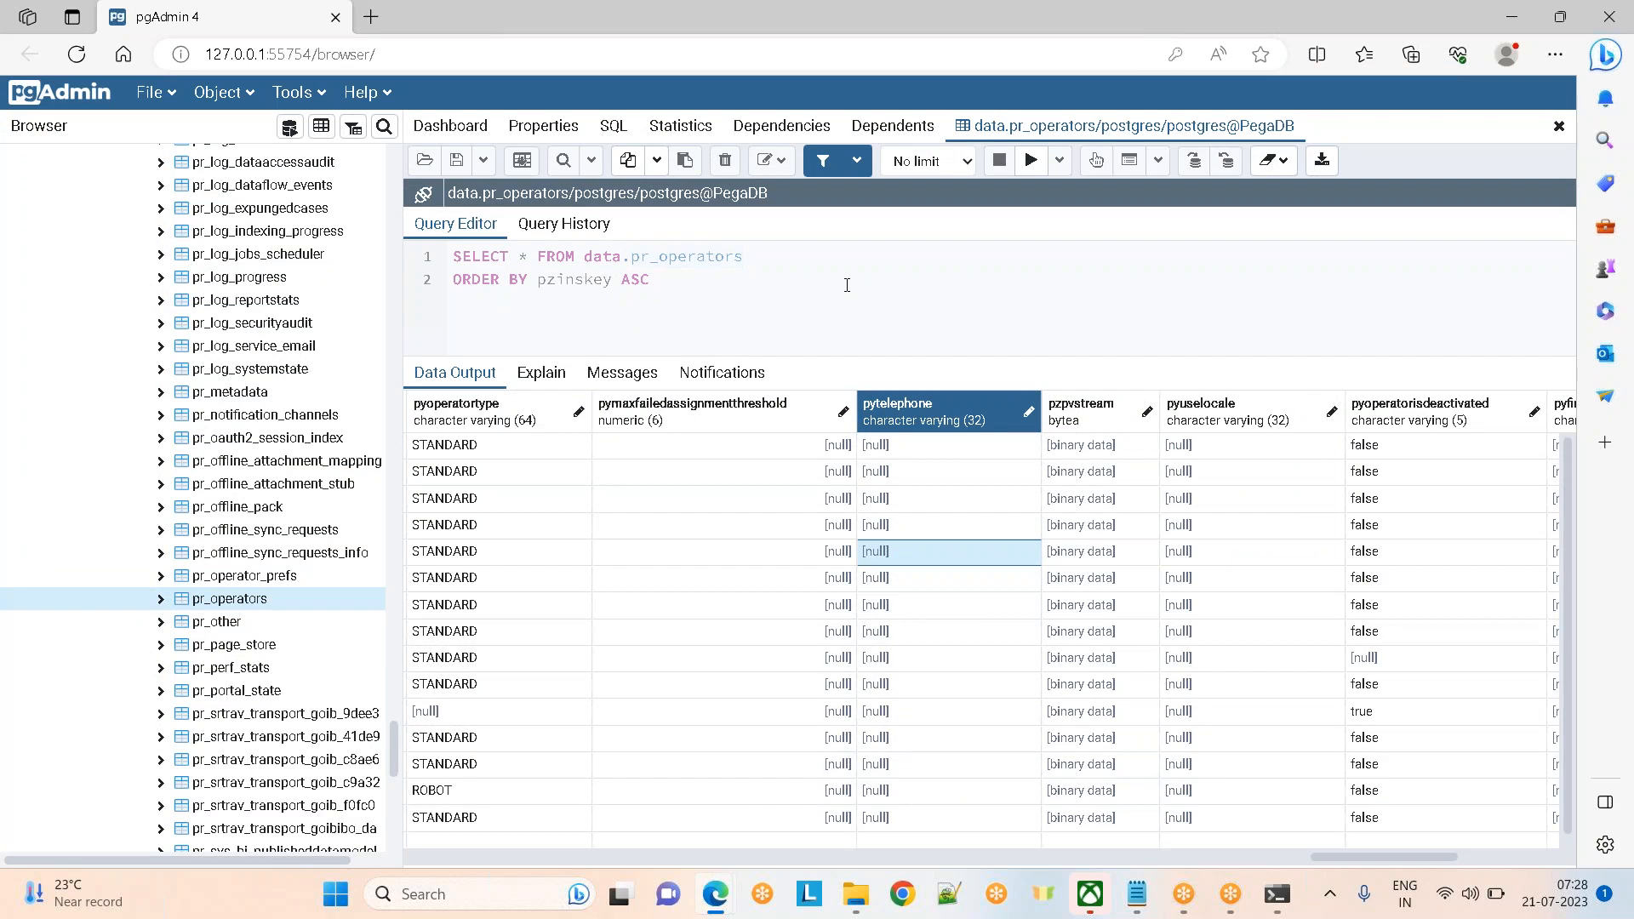
# Leave pgAdmin's pr_operators results and return to Pega Dev Studio with Alt+Tab
pyautogui.hotkey('alt', 'Tab')
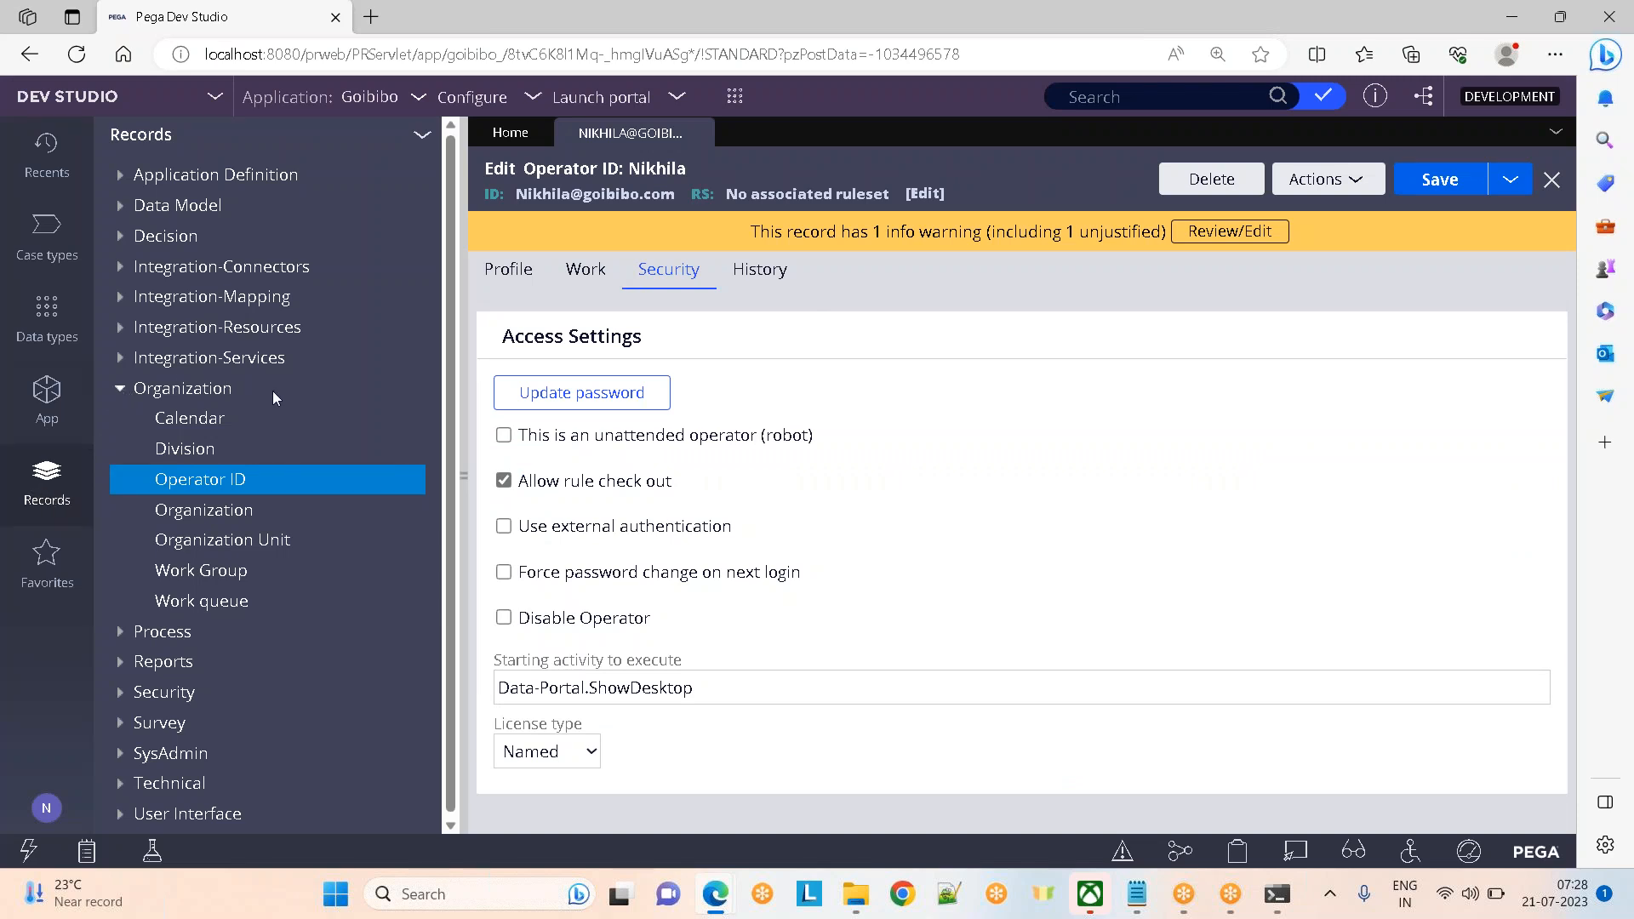
# Reopen the Operator ID list and select the fifth row's operator ID
pyautogui.click(211, 480)
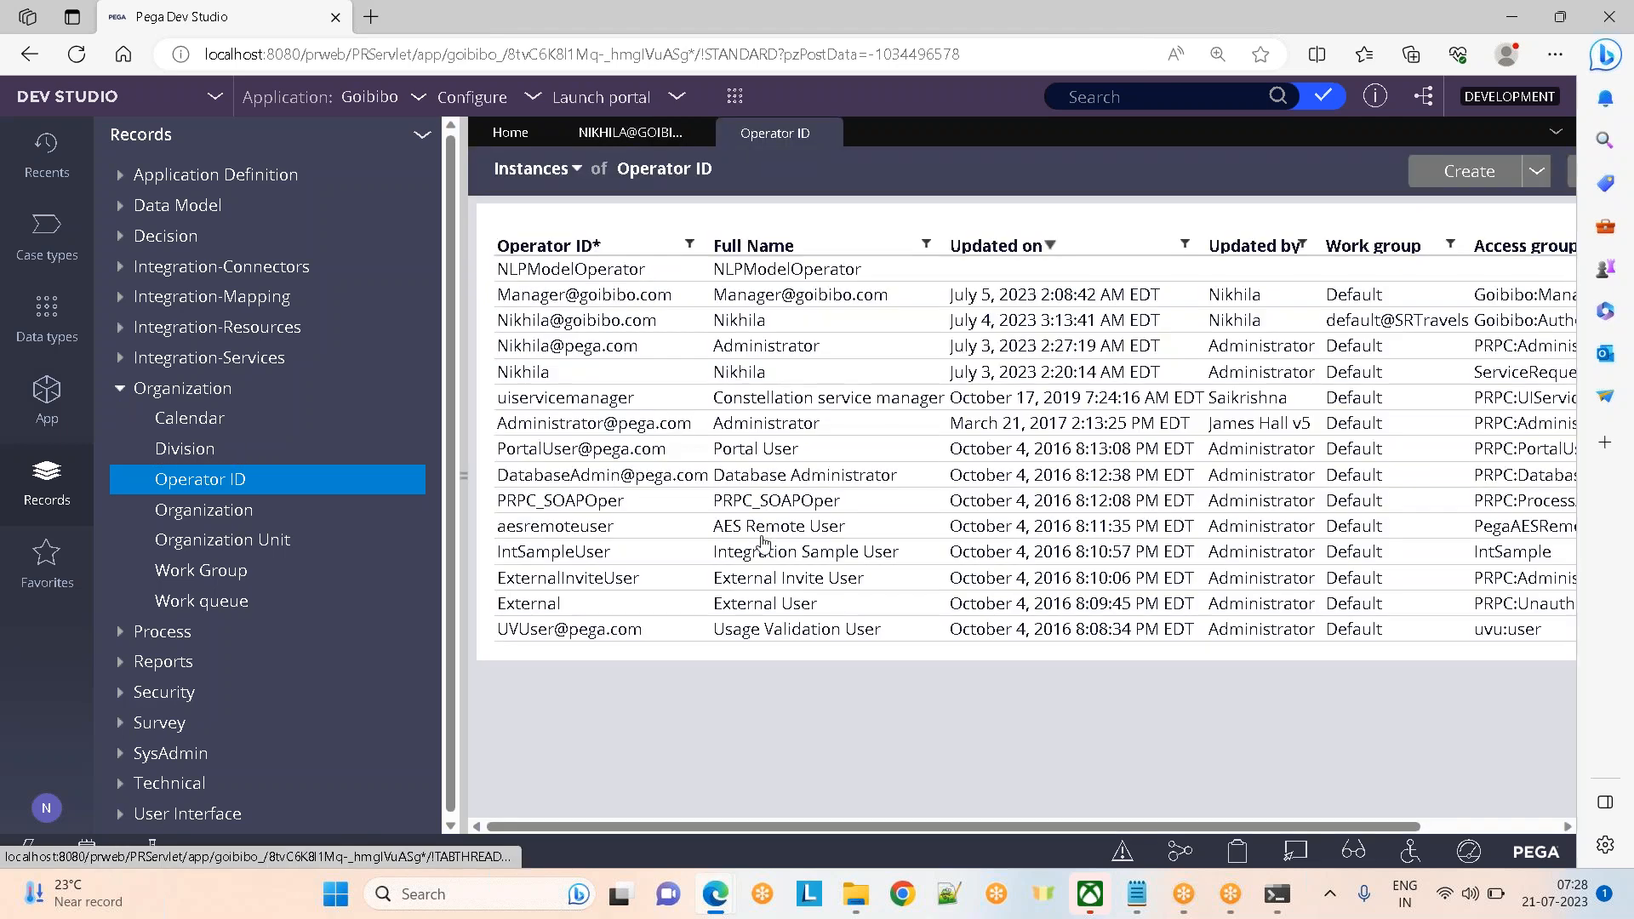
pyautogui.doubleClick(523, 374)
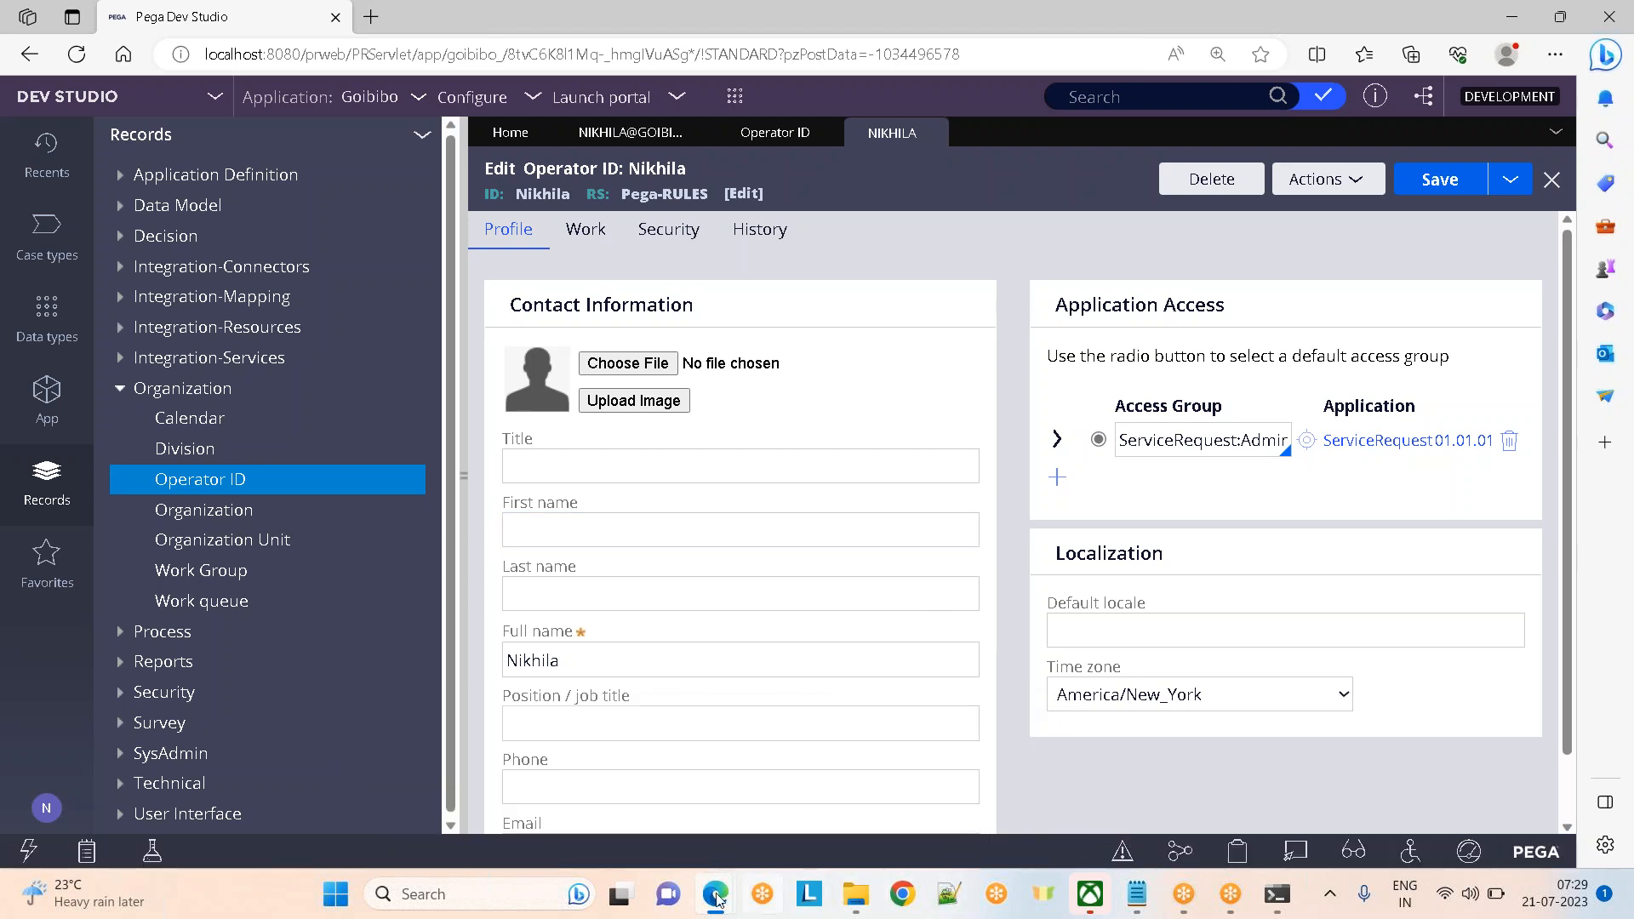
pyautogui.moveTo(1137, 892)
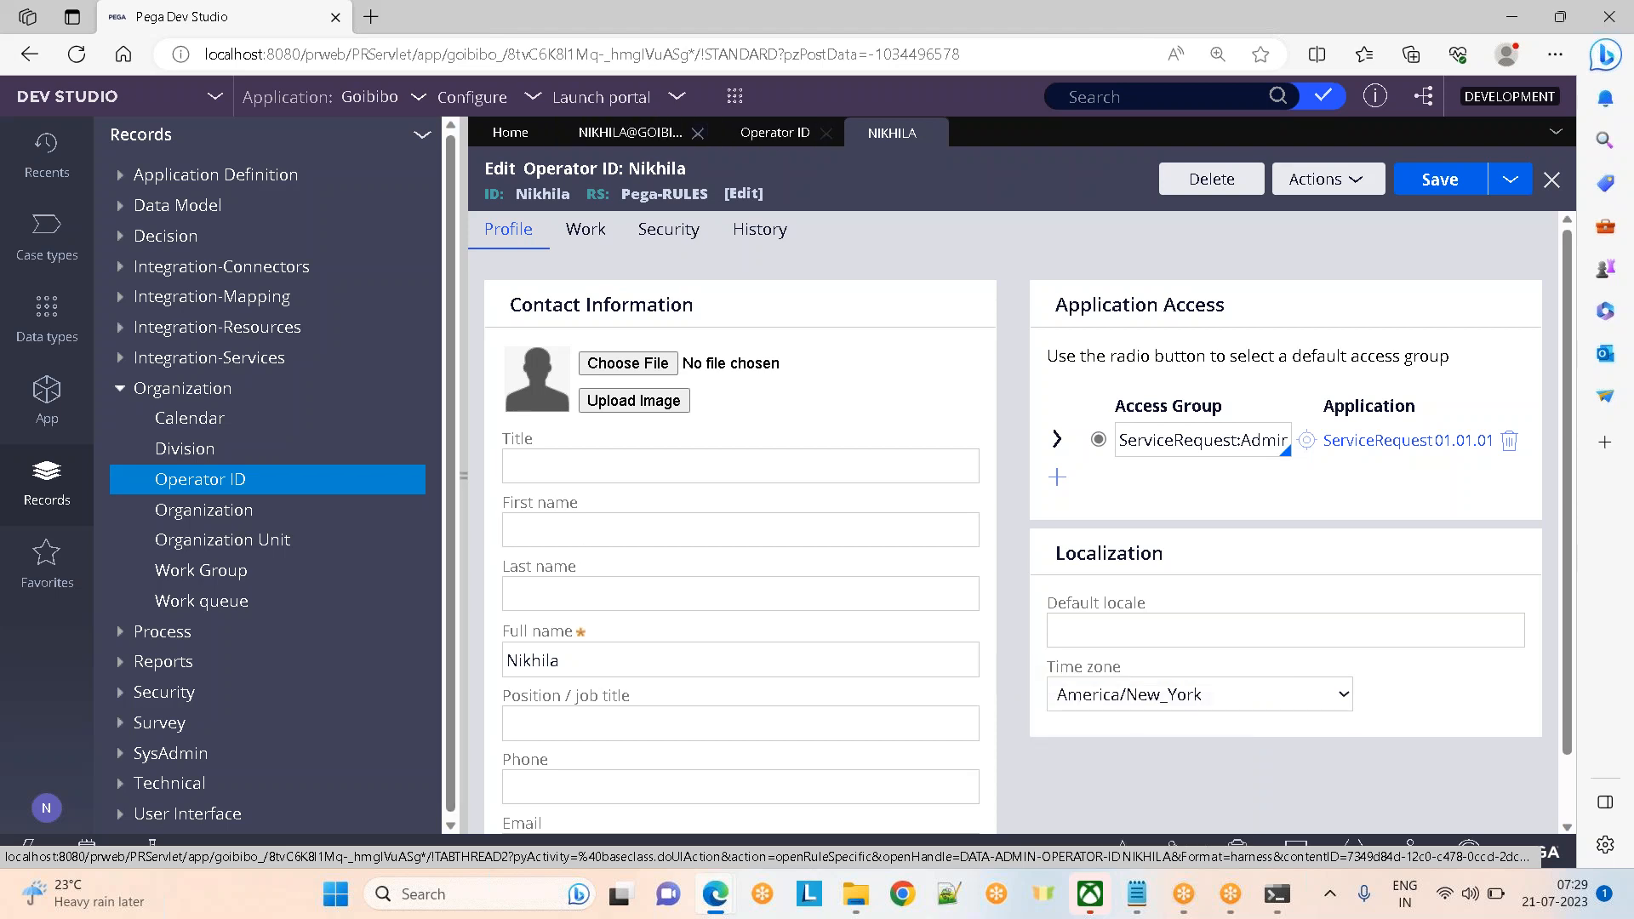
# Back in the developer operator's record, review the Profile and Work tabs, ending on Security
pyautogui.click(196, 480)
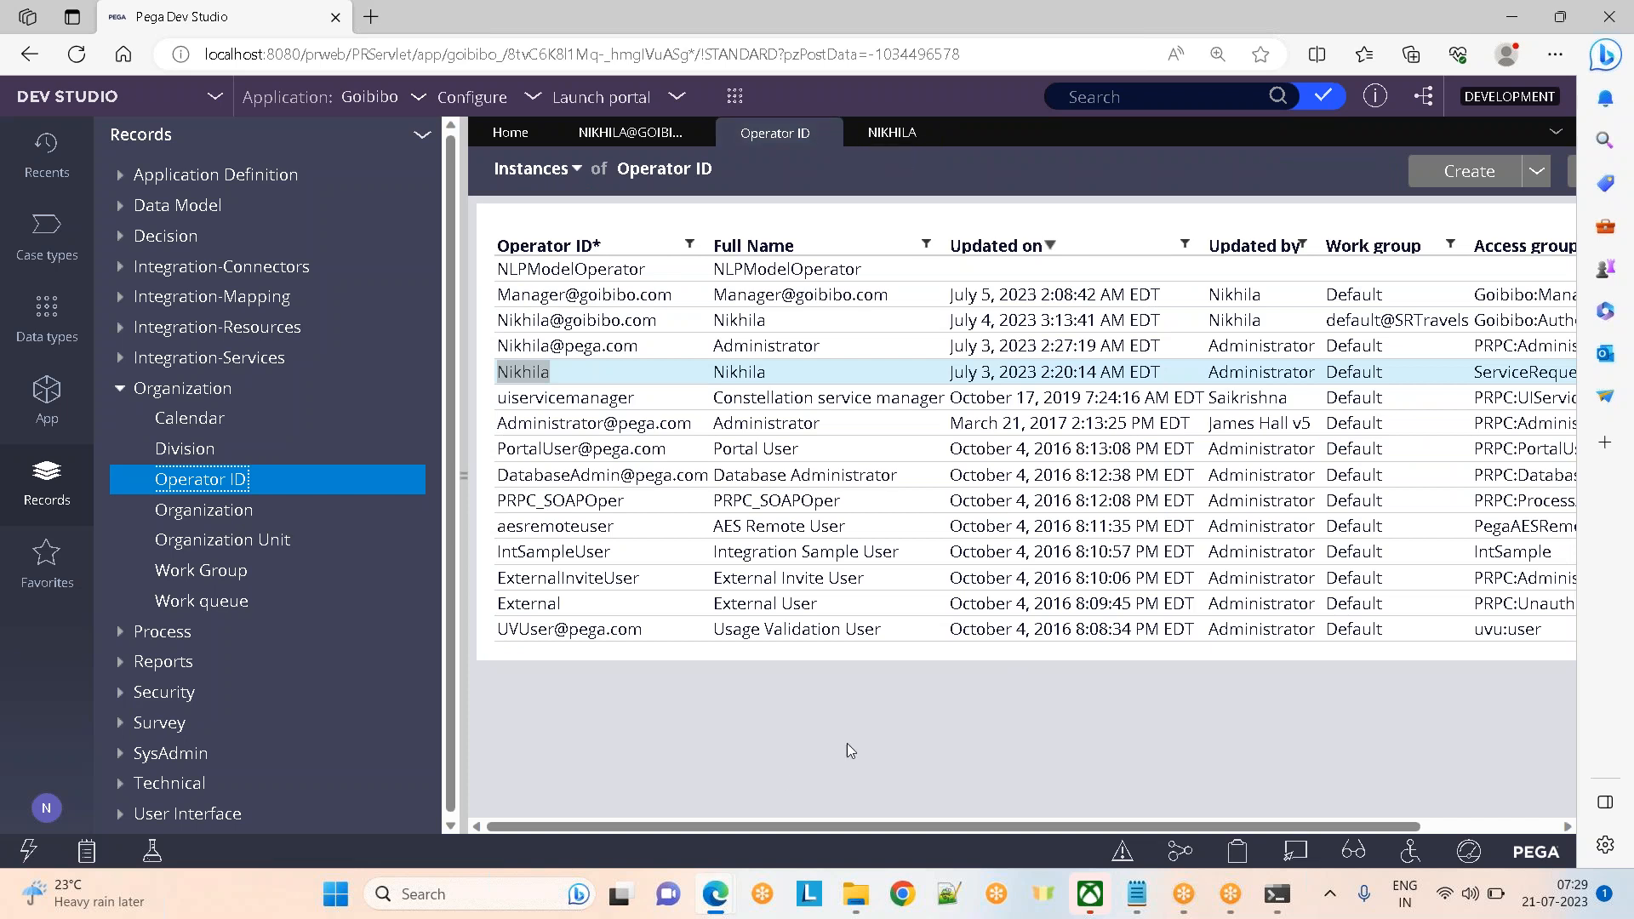
pyautogui.click(629, 133)
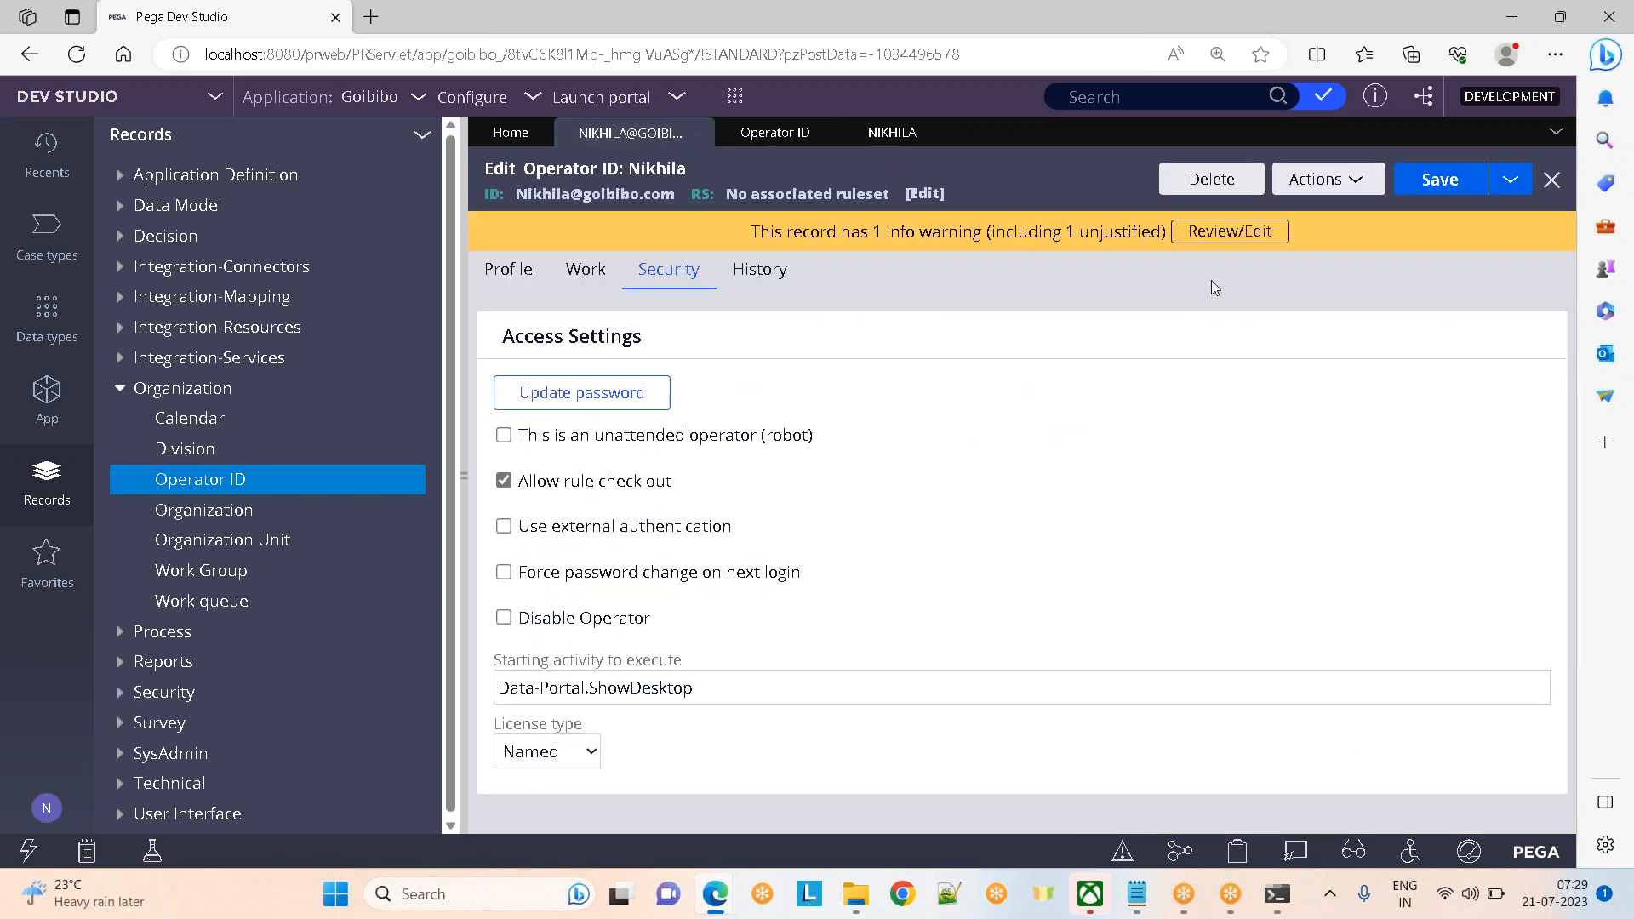
pyautogui.click(502, 269)
pyautogui.click(579, 270)
pyautogui.click(667, 269)
# In pgAdmin's pr_operators results, step across the External operator row from pyreportto to pzinskey
pyautogui.moveTo(718, 904)
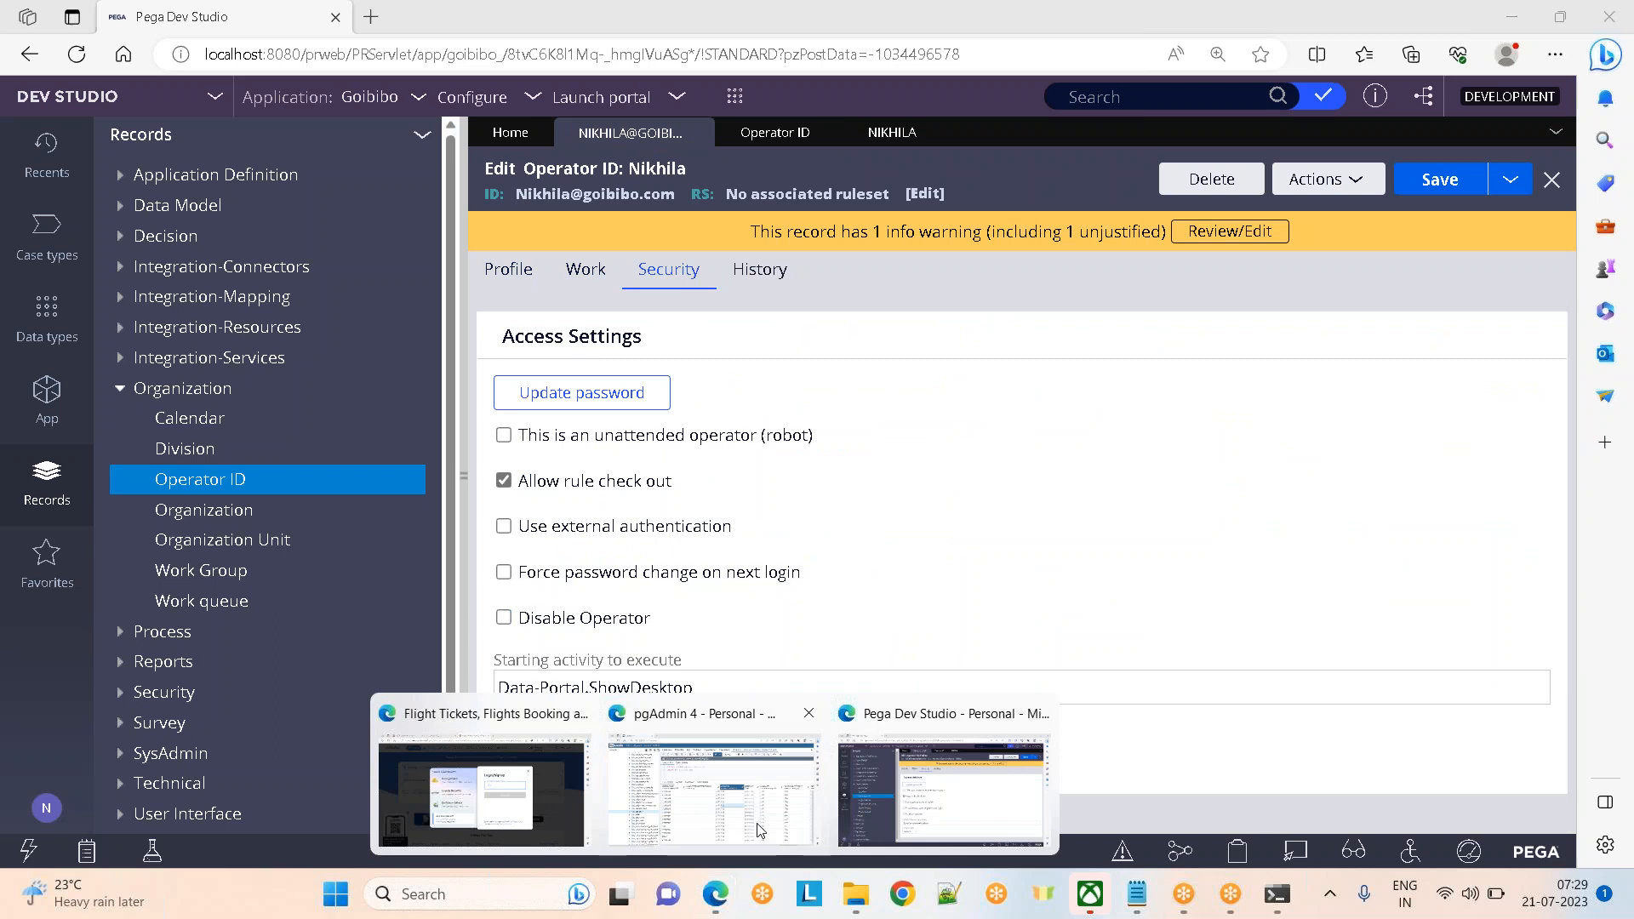
pyautogui.click(714, 791)
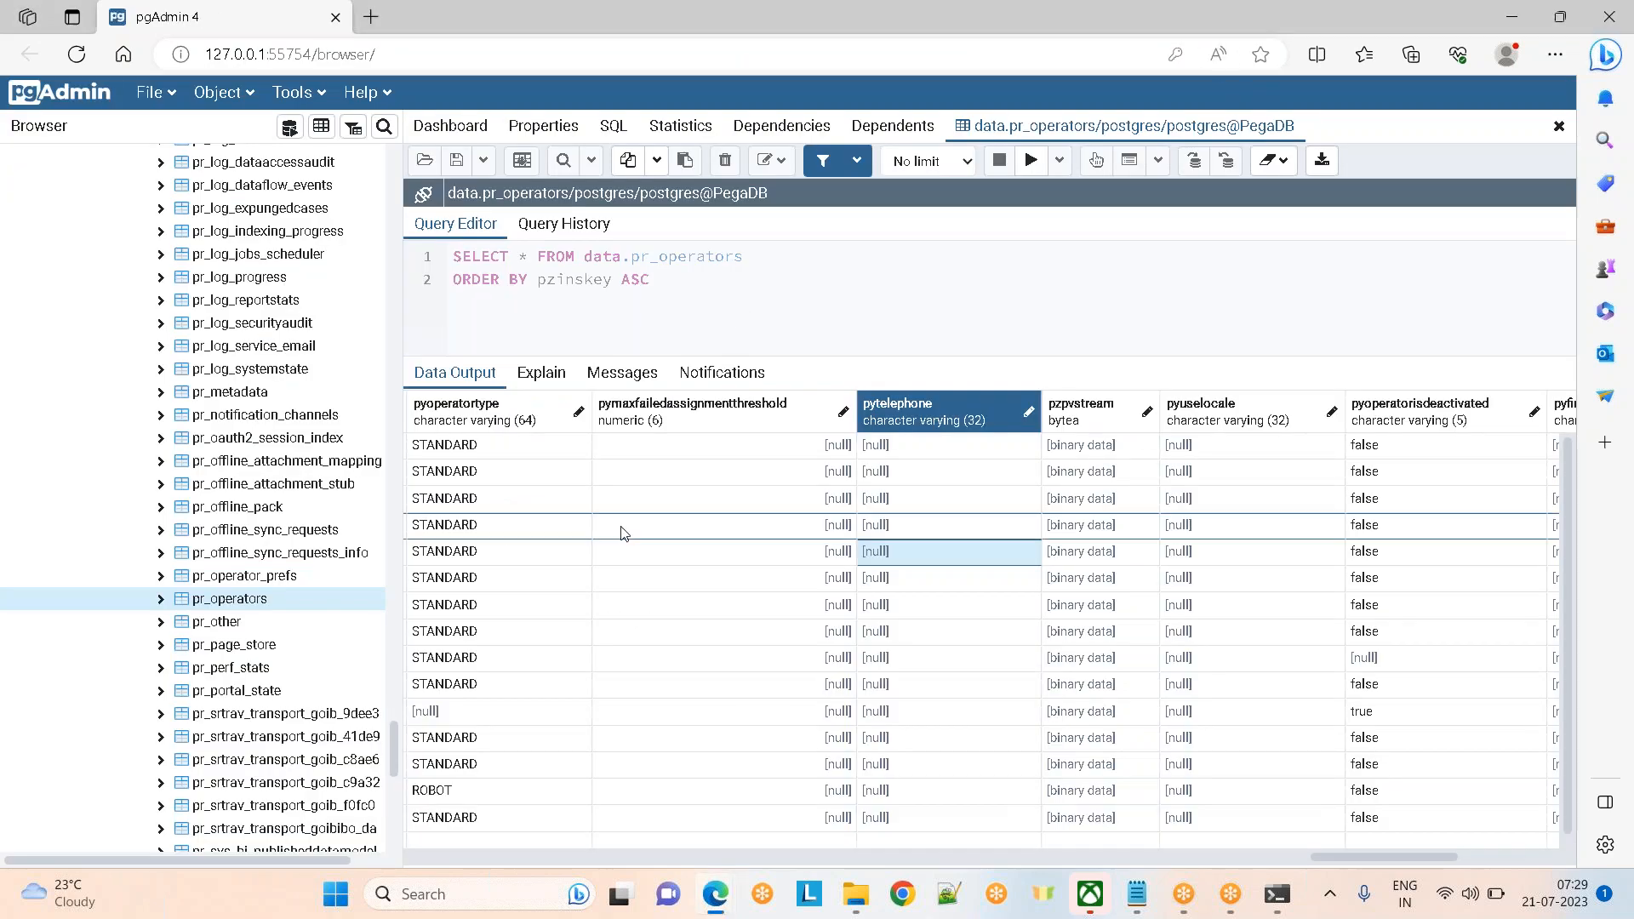
pyautogui.click(621, 533)
pyautogui.press('Right')
pyautogui.press('End')
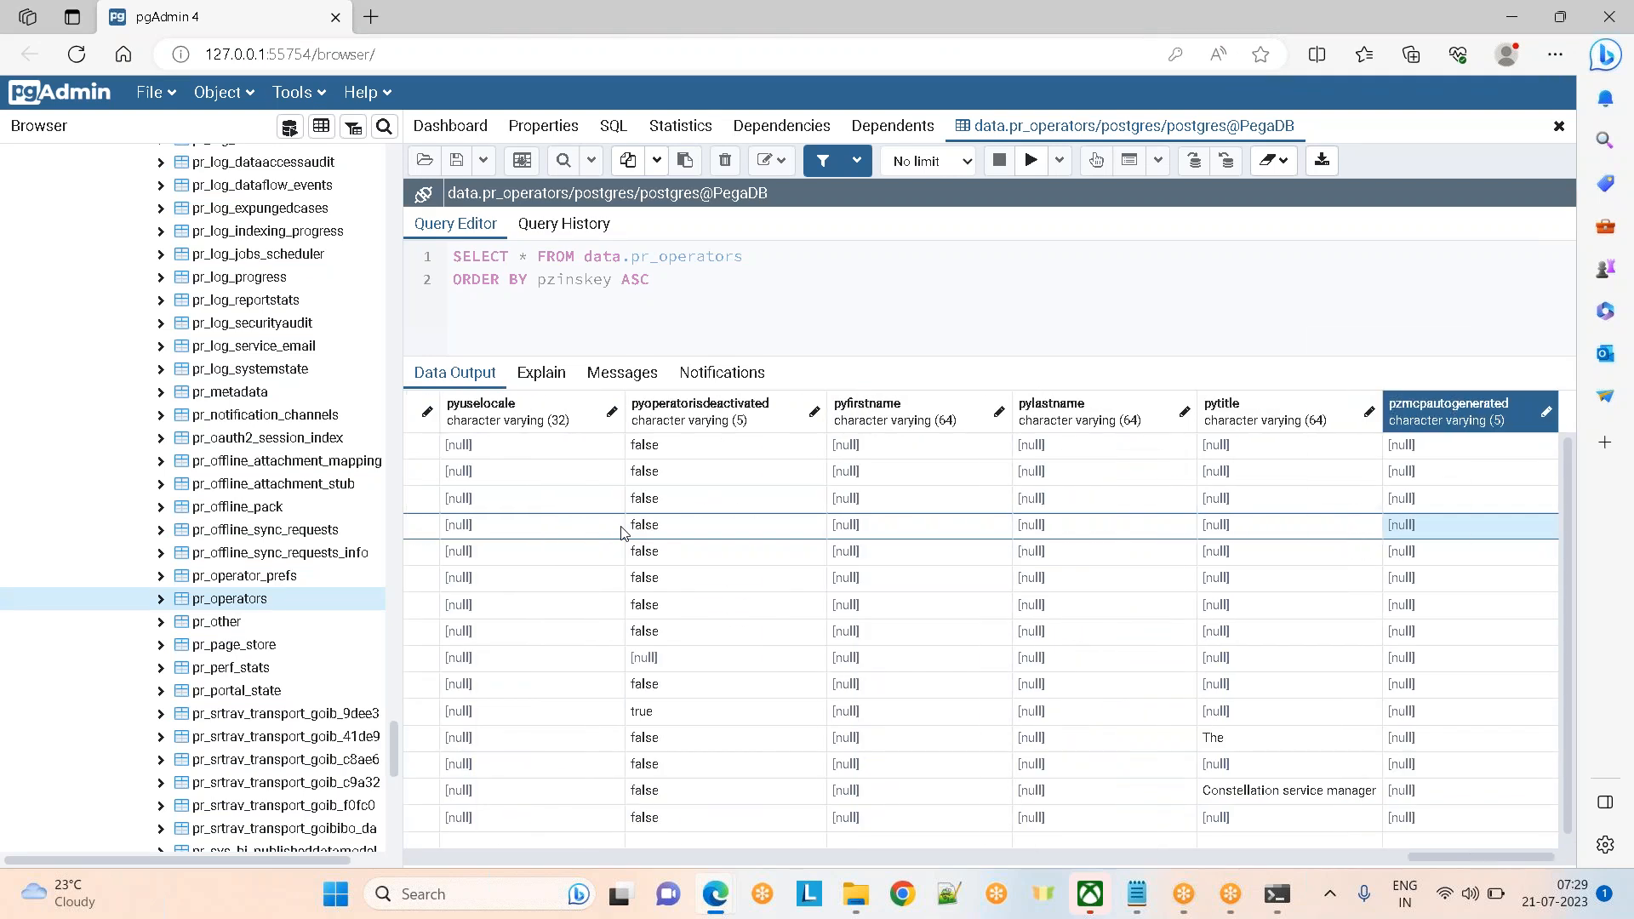
pyautogui.press('Left')
pyautogui.press('Left')
pyautogui.press('Left')
pyautogui.press('Left')
pyautogui.press('Left')
pyautogui.press('Left')
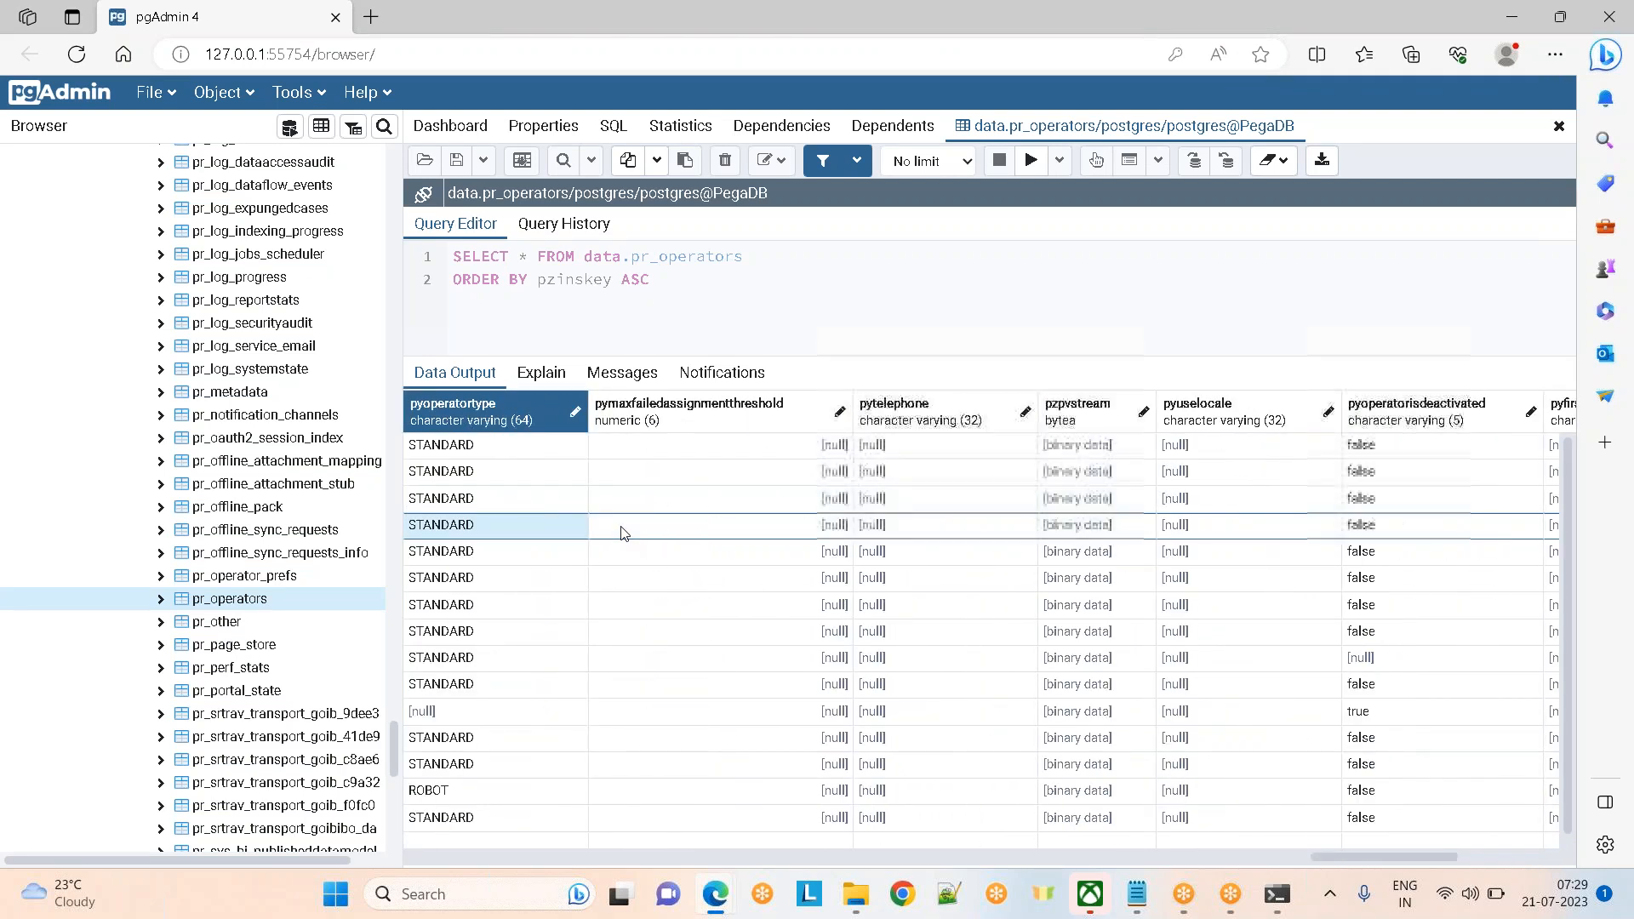
pyautogui.press('Left')
pyautogui.press('Left')
pyautogui.press('Left')
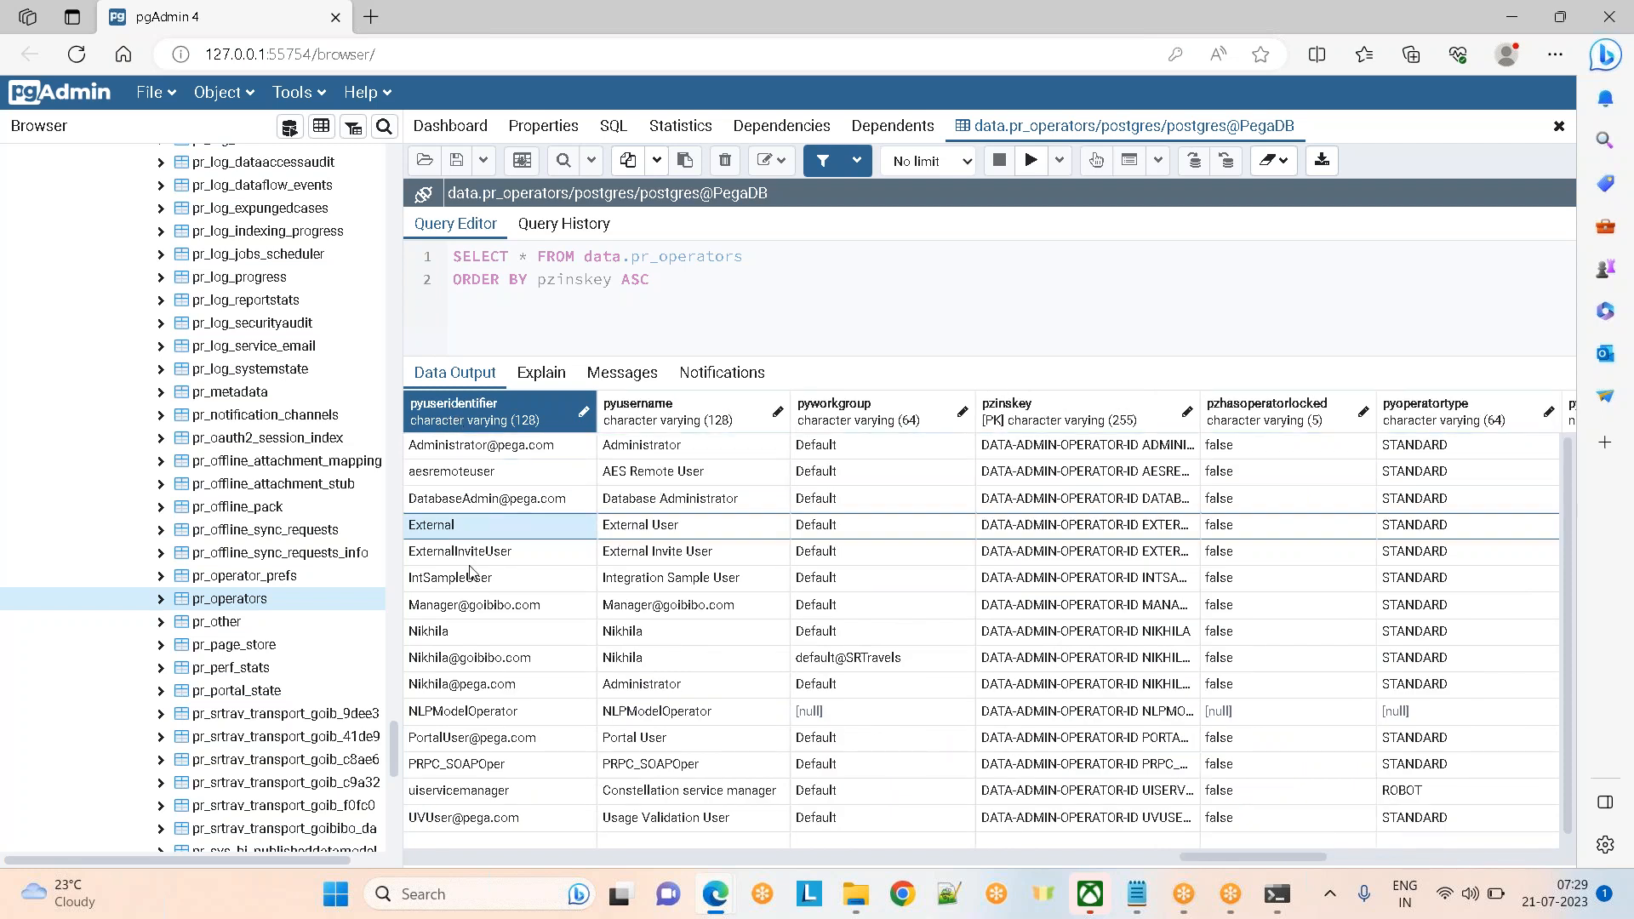
pyautogui.press('Left')
pyautogui.press('Left')
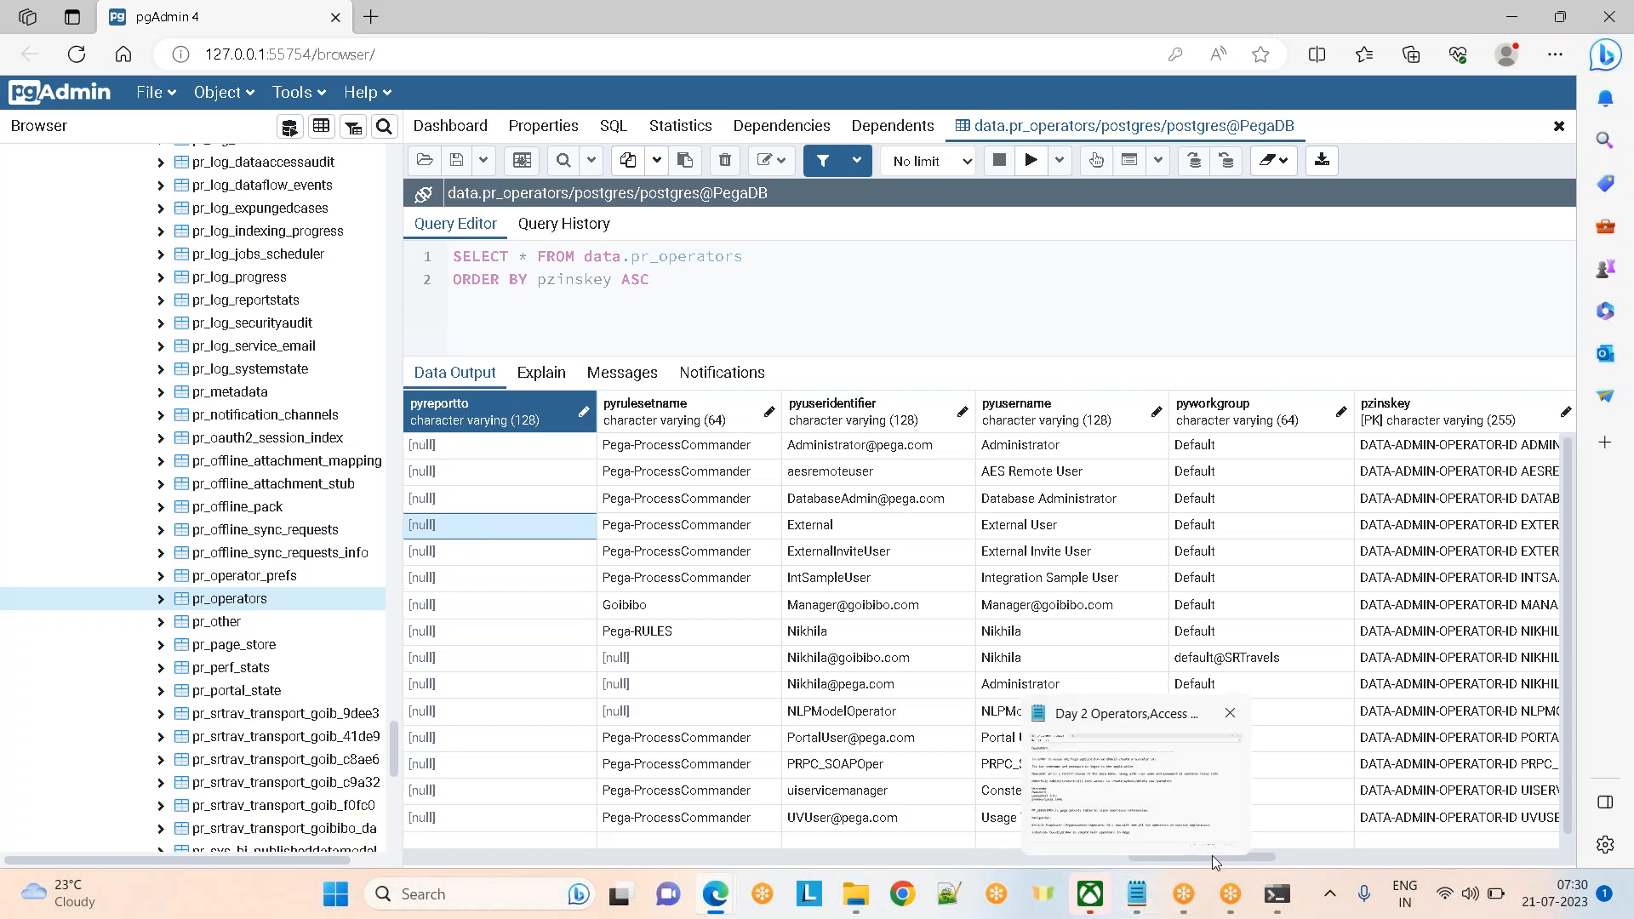
# Walk the tenth operator row's columns, pylabel through pylastsignon, then return to Pega Dev Studio
pyautogui.hscroll(5, 1365, 861)
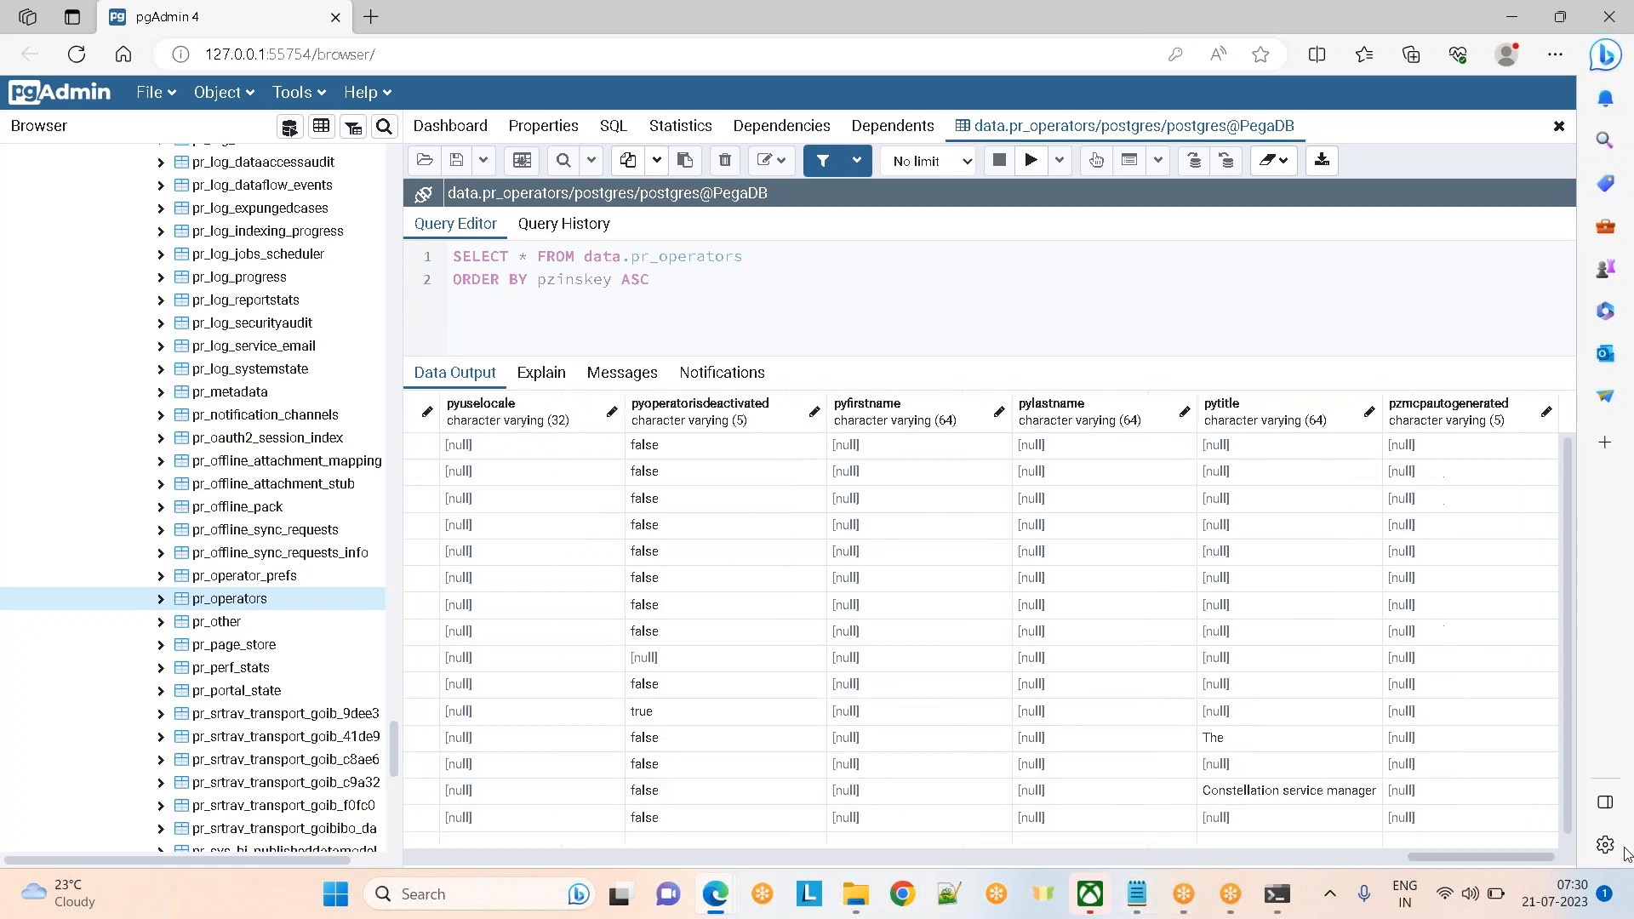
pyautogui.click(1399, 696)
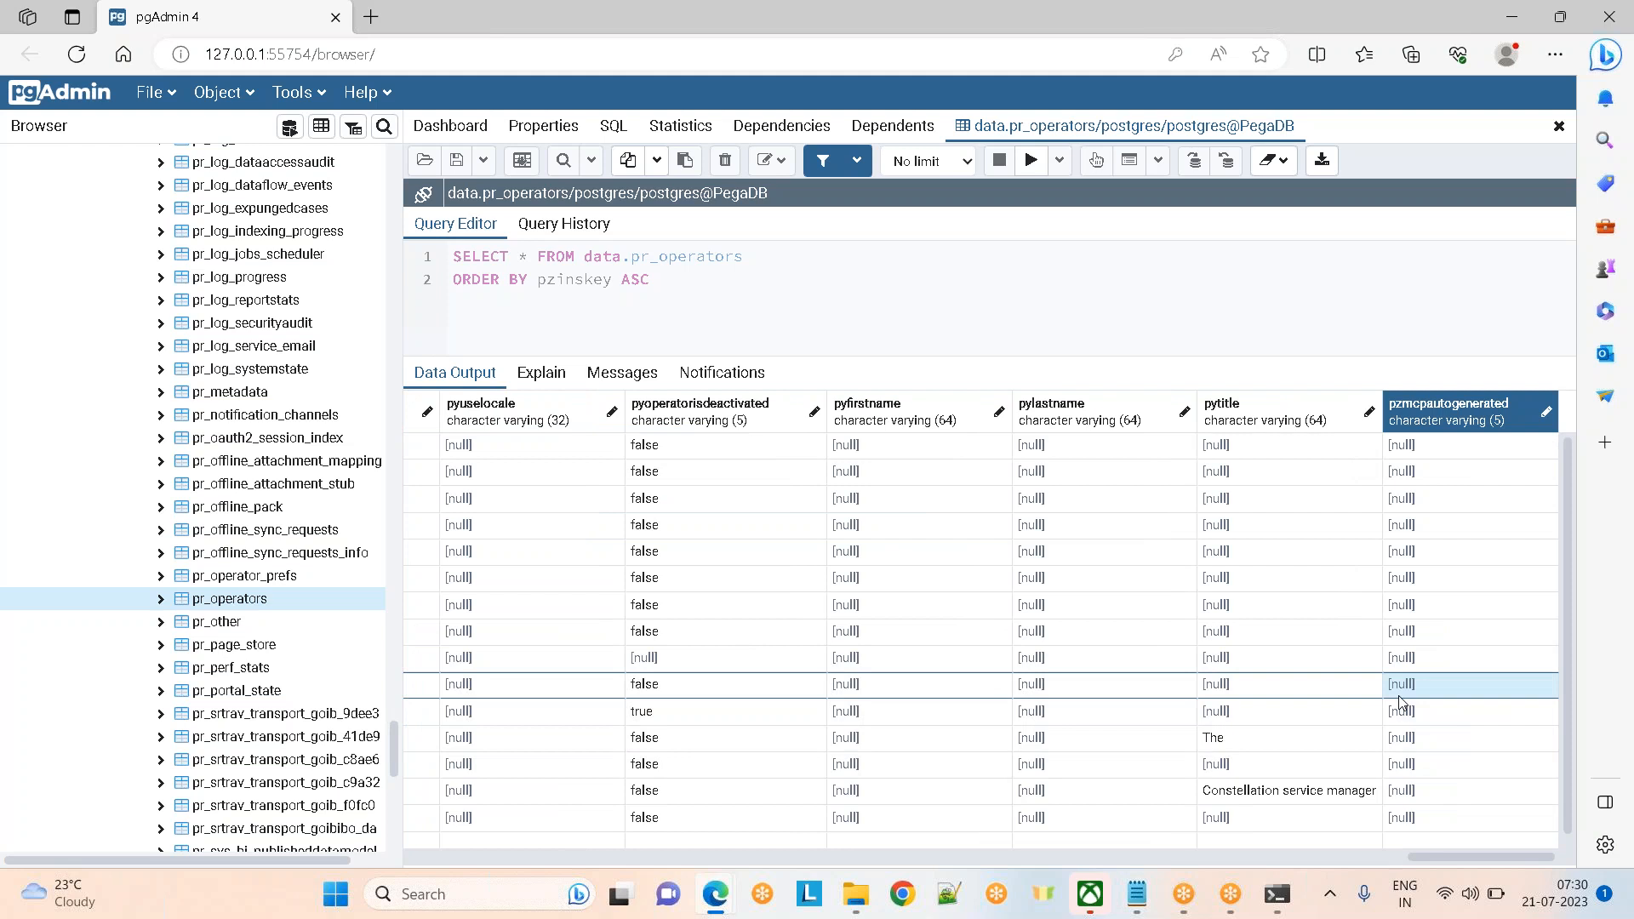
pyautogui.press('Left')
pyautogui.press('Left')
pyautogui.press('Left')
pyautogui.press('Left')
pyautogui.press('Left')
pyautogui.press('Left')
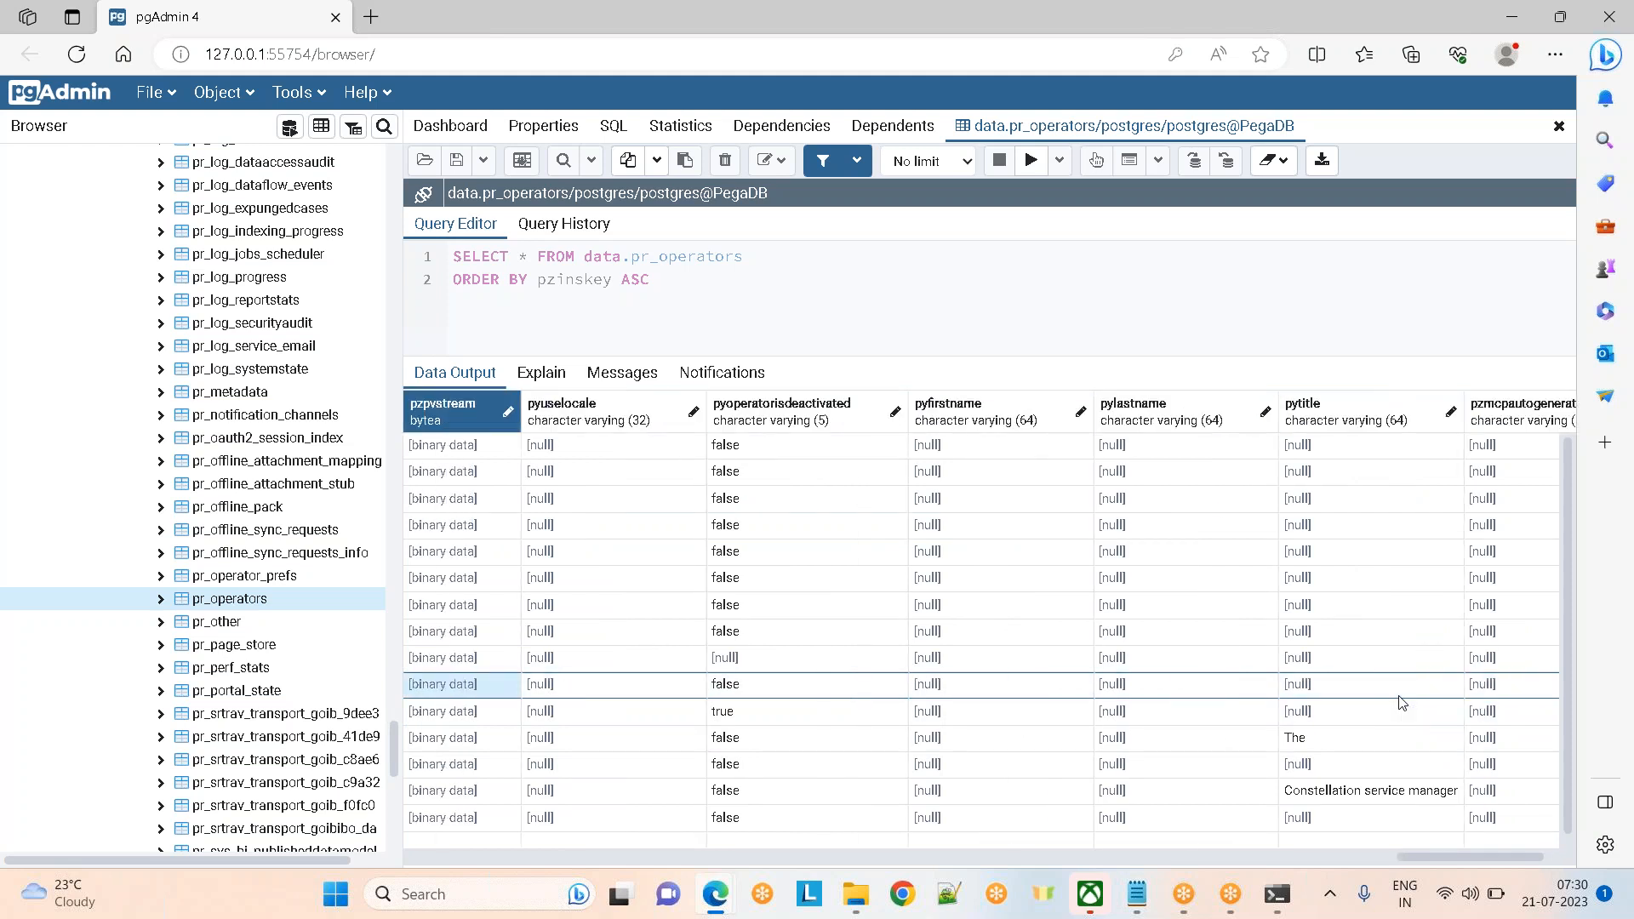
pyautogui.press('Left')
pyautogui.press('Left')
pyautogui.press('Left')
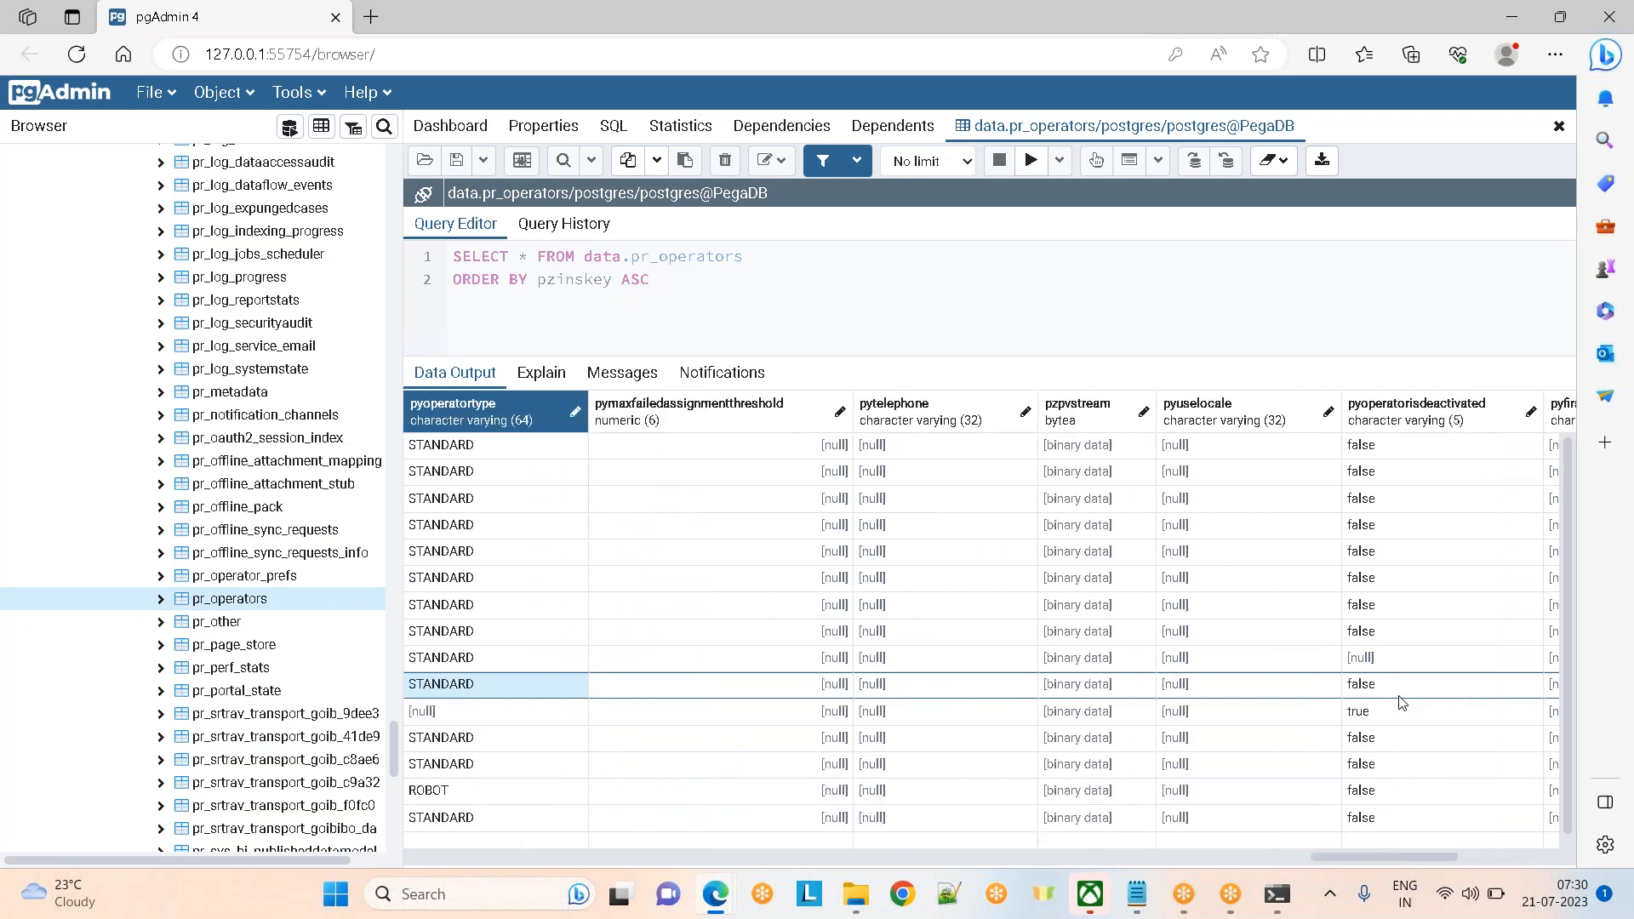
pyautogui.press('Left')
pyautogui.press('Left')
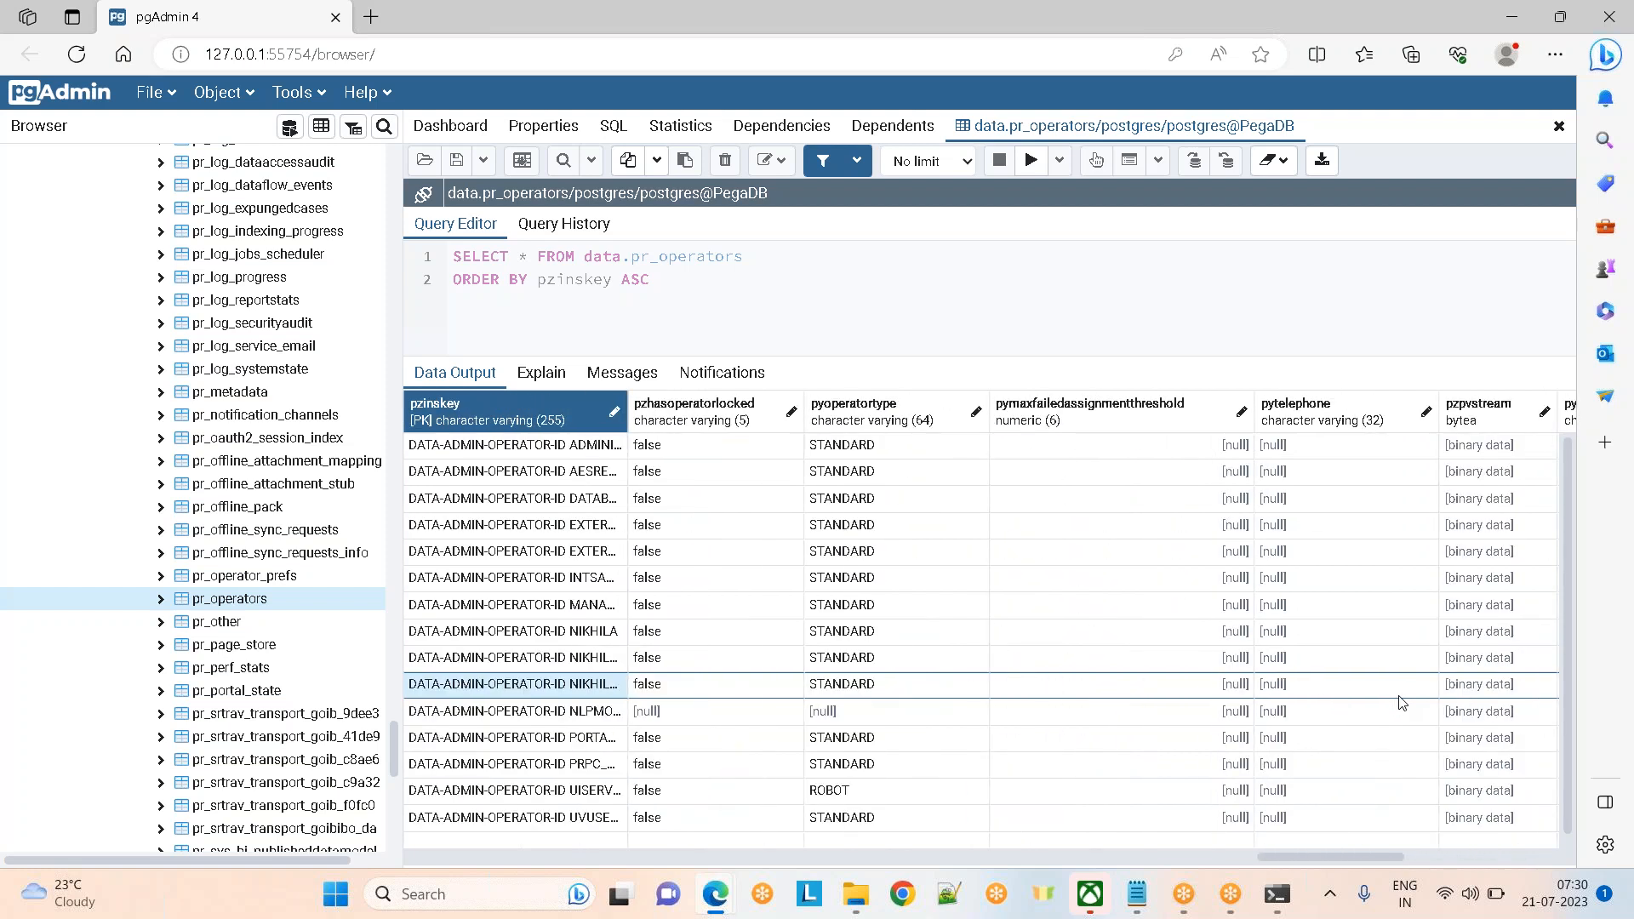
pyautogui.press('Left')
pyautogui.press('Left')
pyautogui.press('Left')
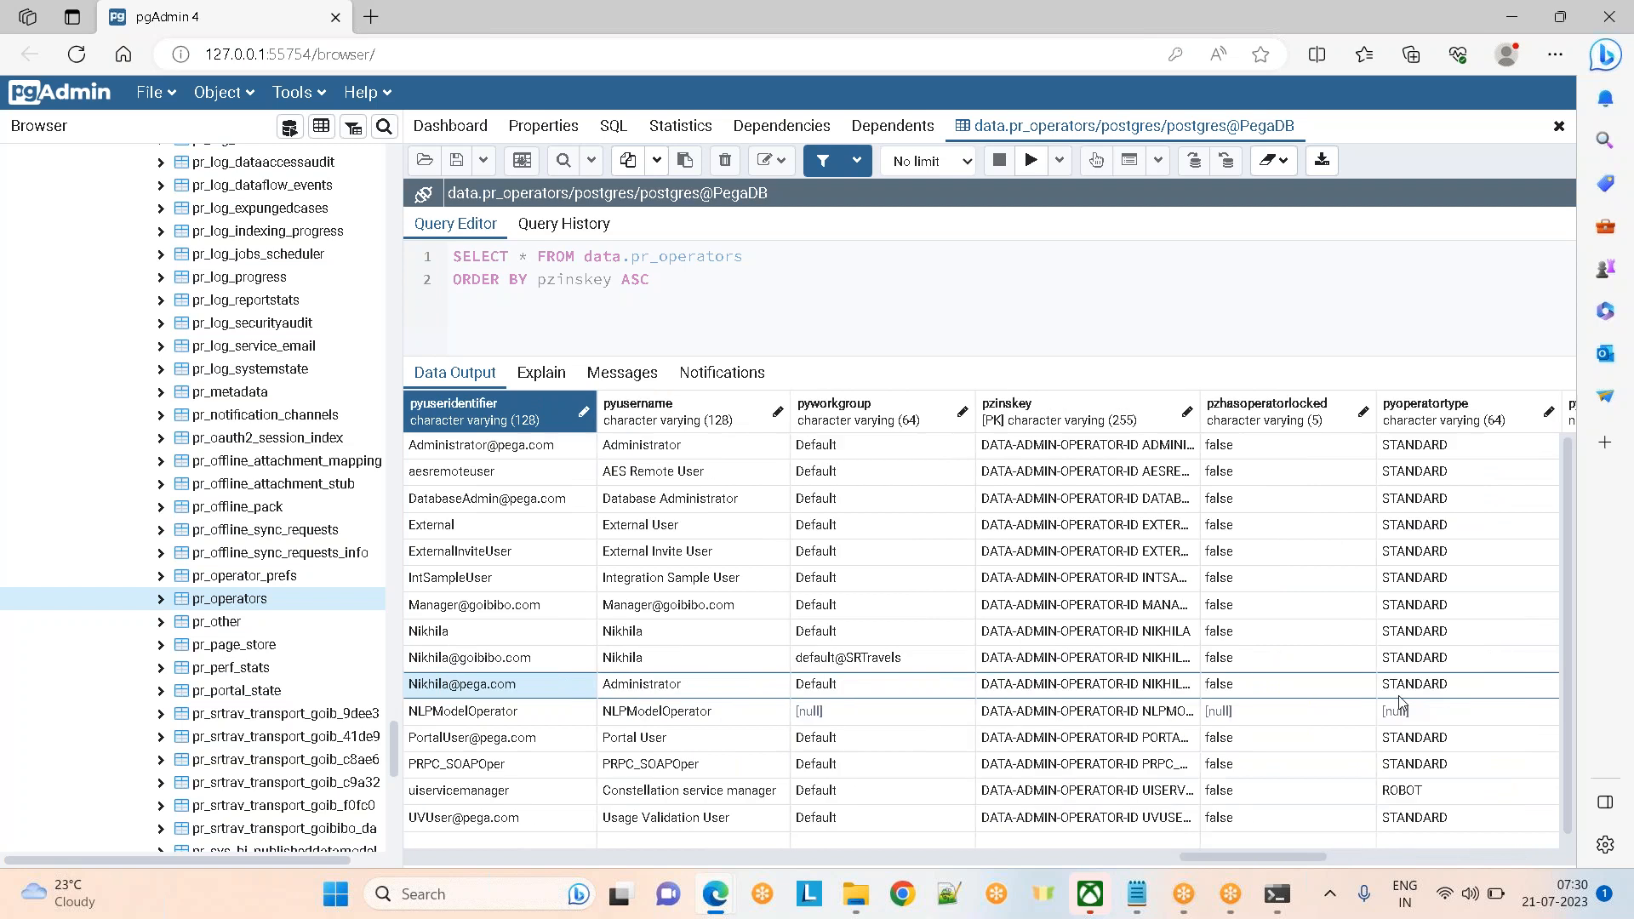
pyautogui.press('Left')
pyautogui.press('Left')
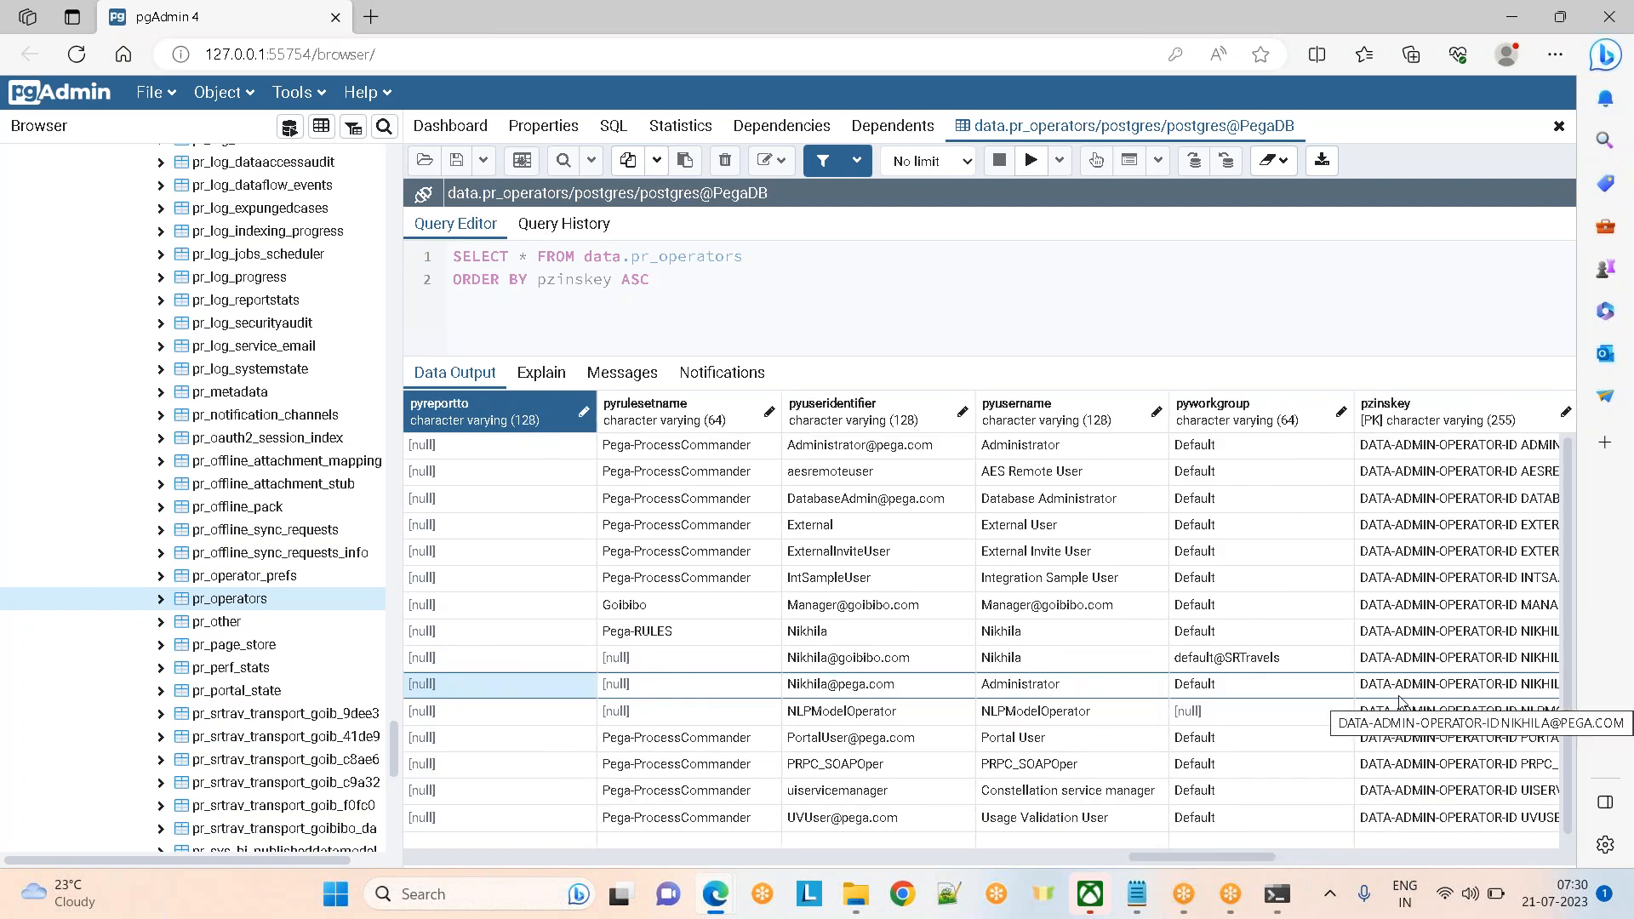
pyautogui.press('Left')
pyautogui.press('Left')
pyautogui.press('Left')
pyautogui.press('Left')
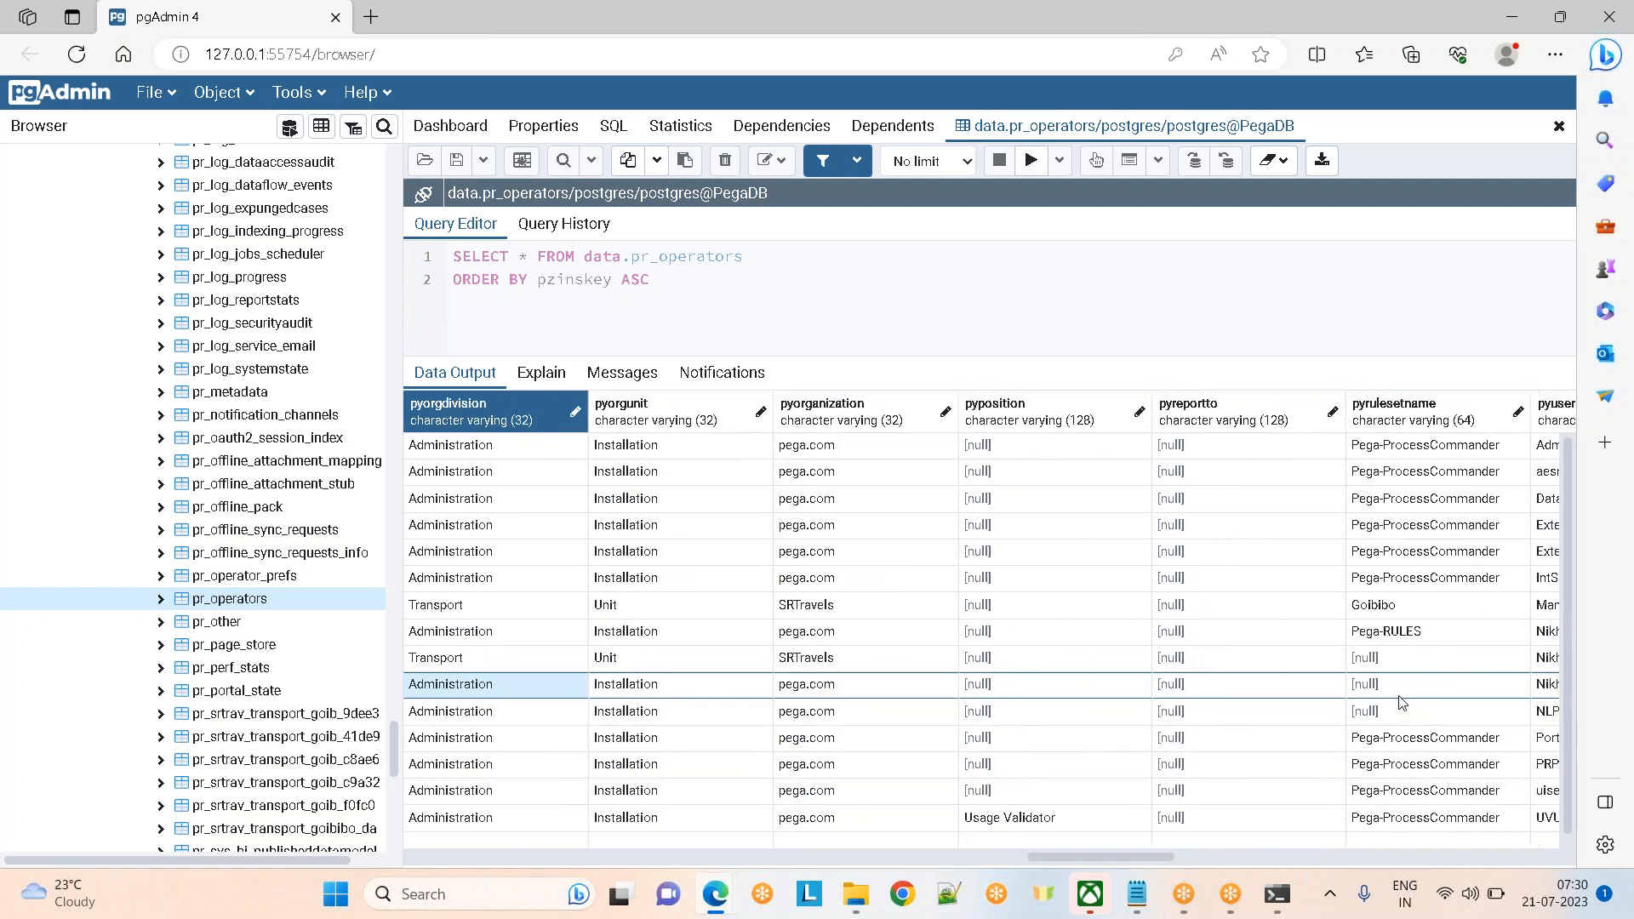
pyautogui.press('Left')
pyautogui.press('Left')
pyautogui.press('Left')
pyautogui.press('Left')
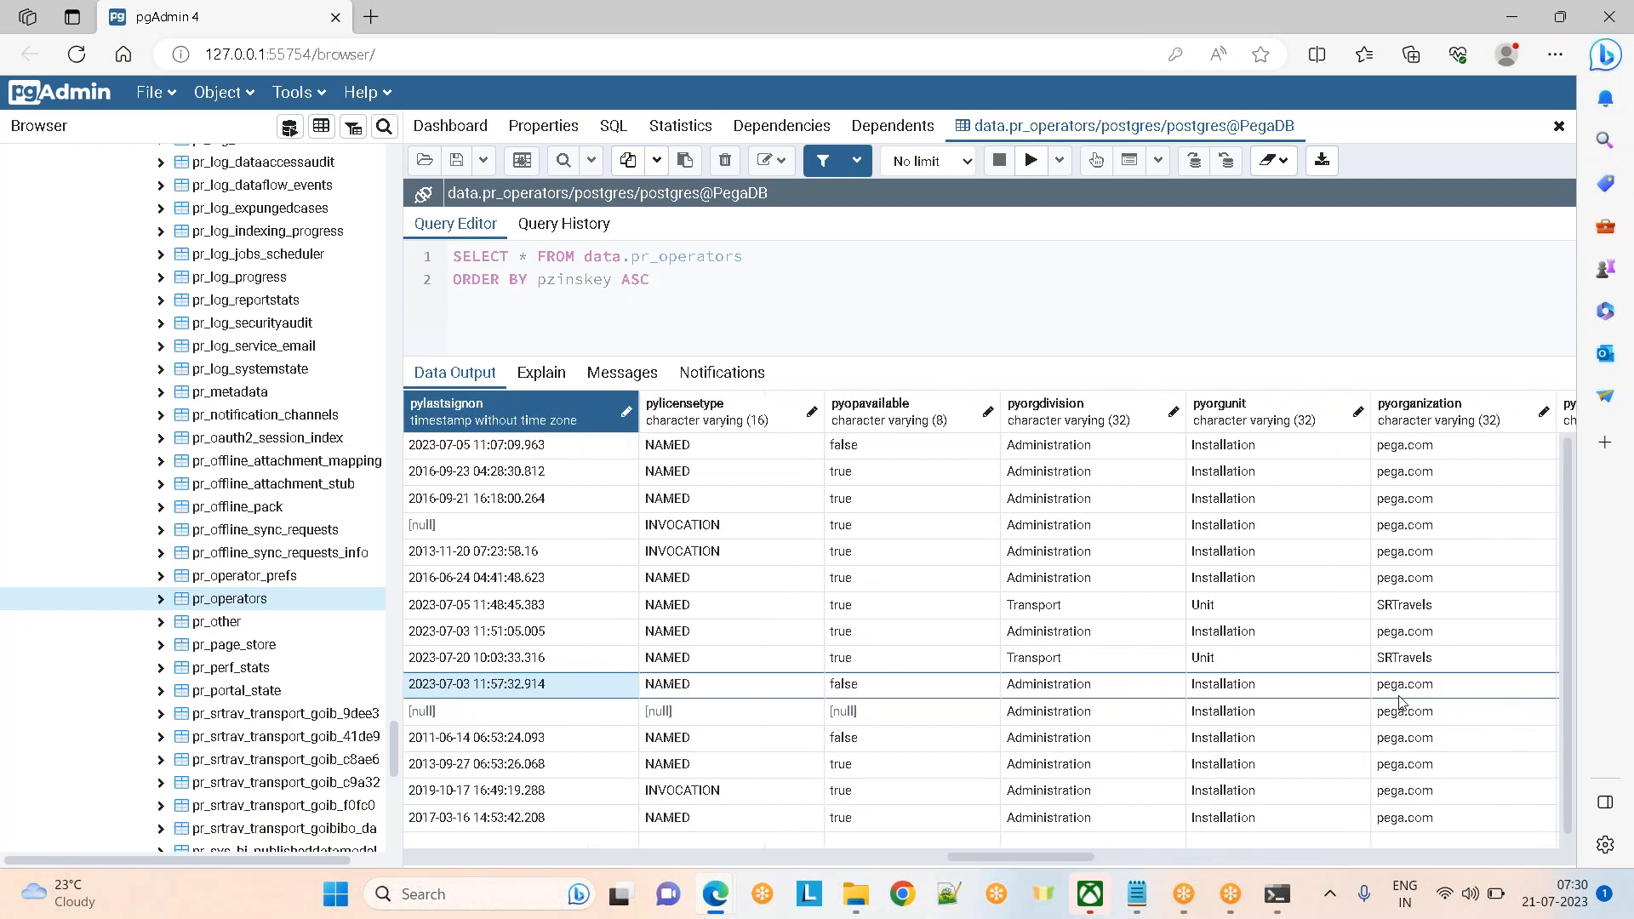
pyautogui.press('Right')
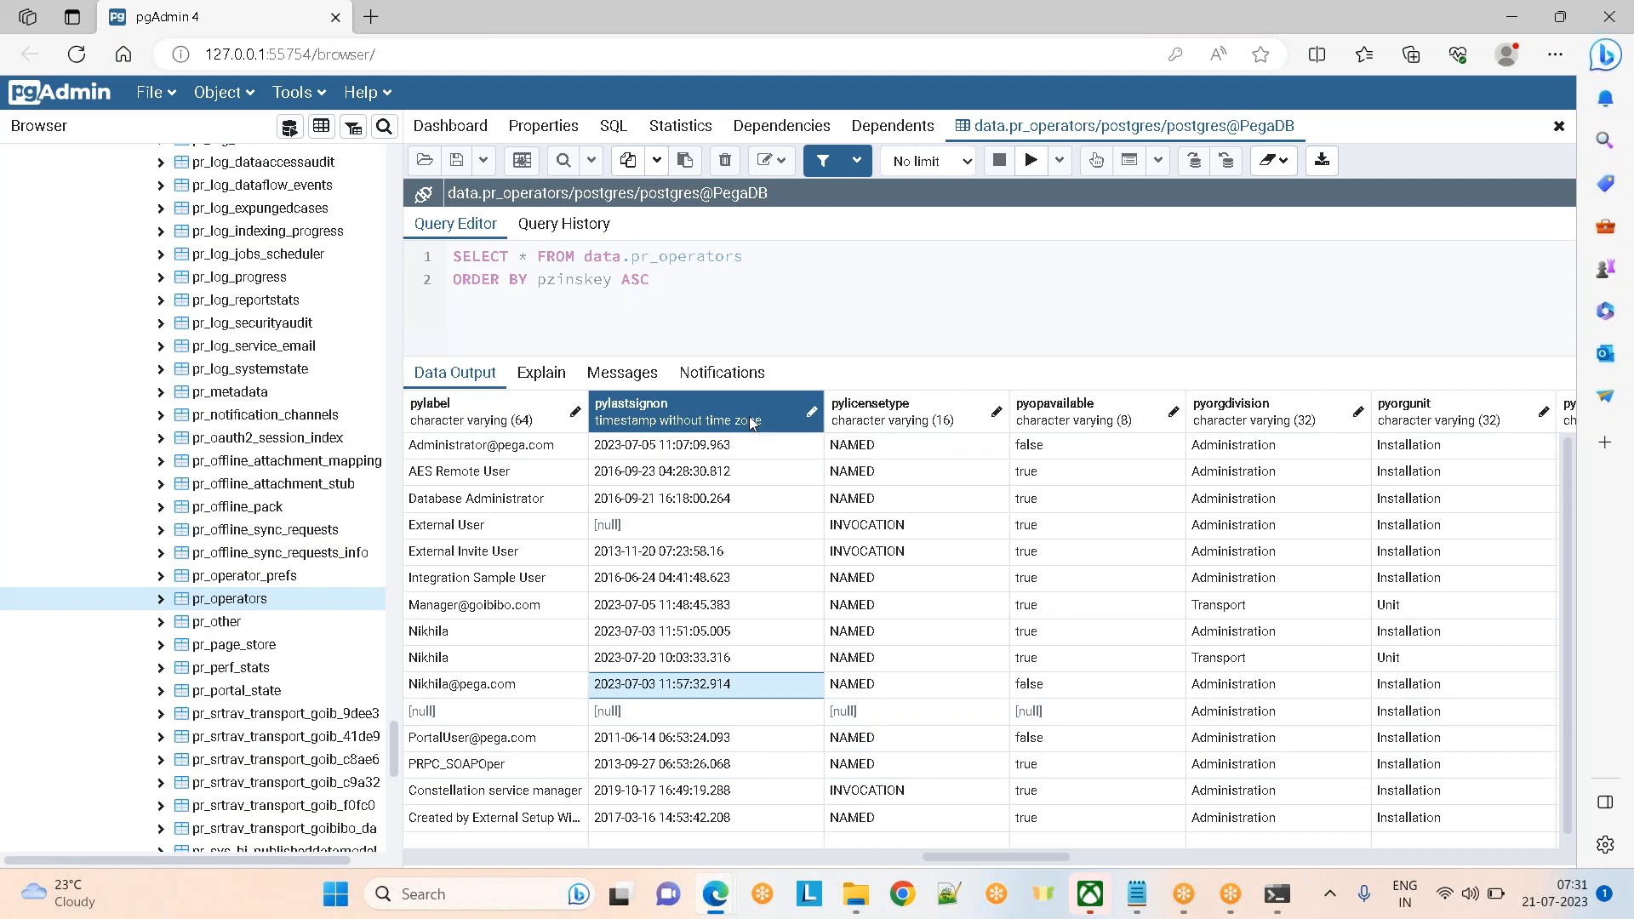
pyautogui.hotkey('alt', 'Tab')
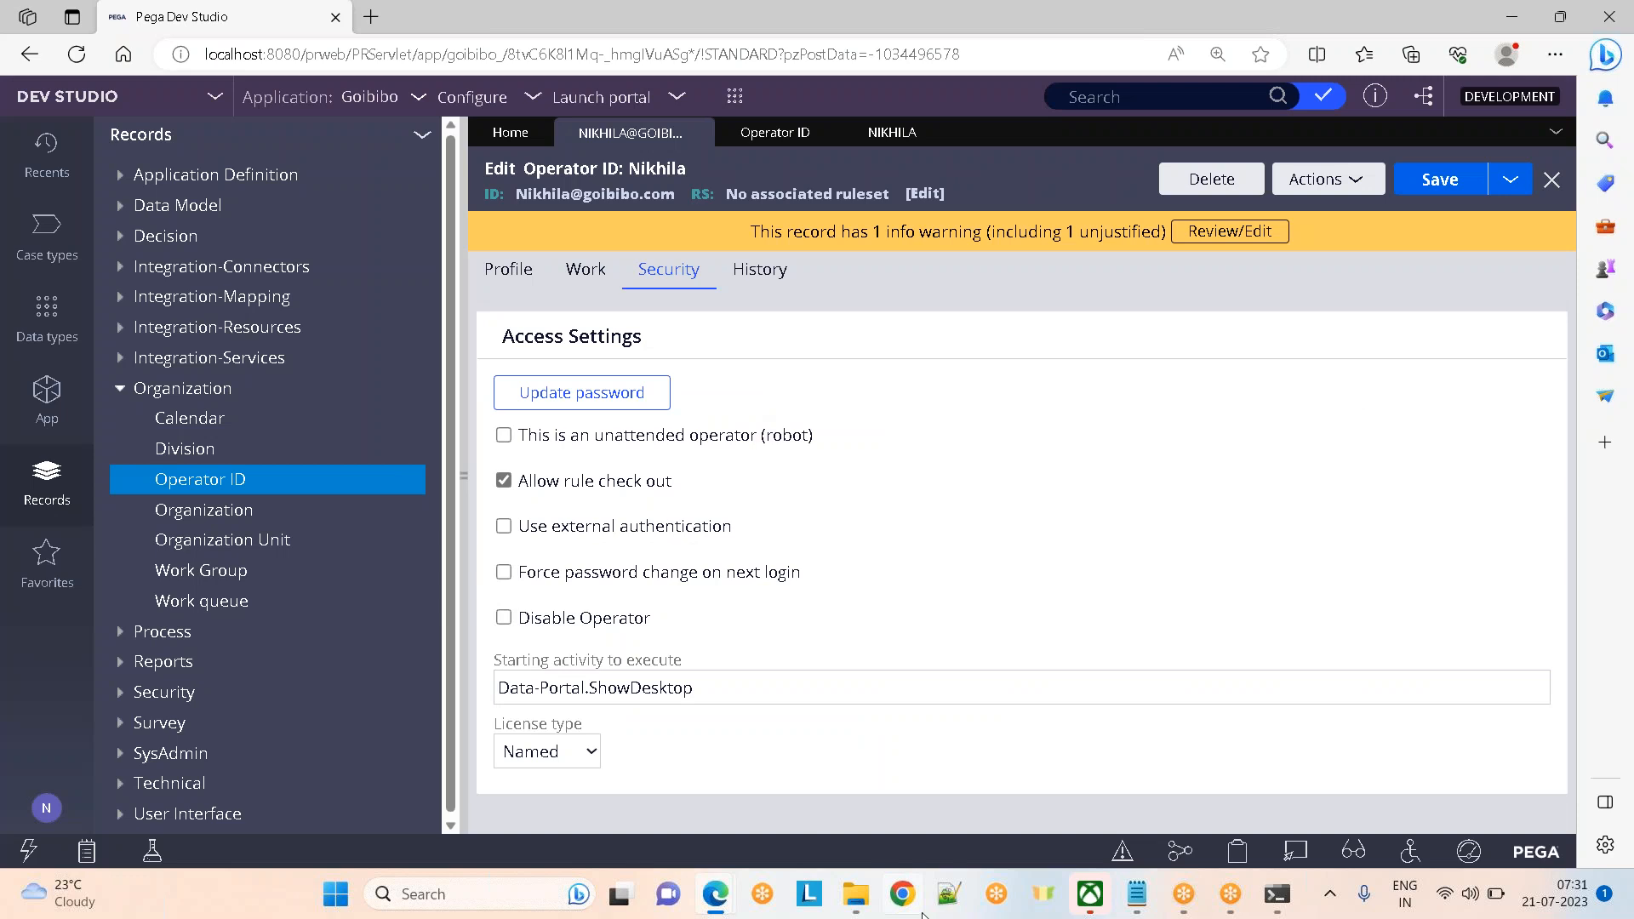
# Bring the Day 2 operator notes in Notepad forward, showing the PR_OPERATORS explanation
pyautogui.moveTo(1133, 893)
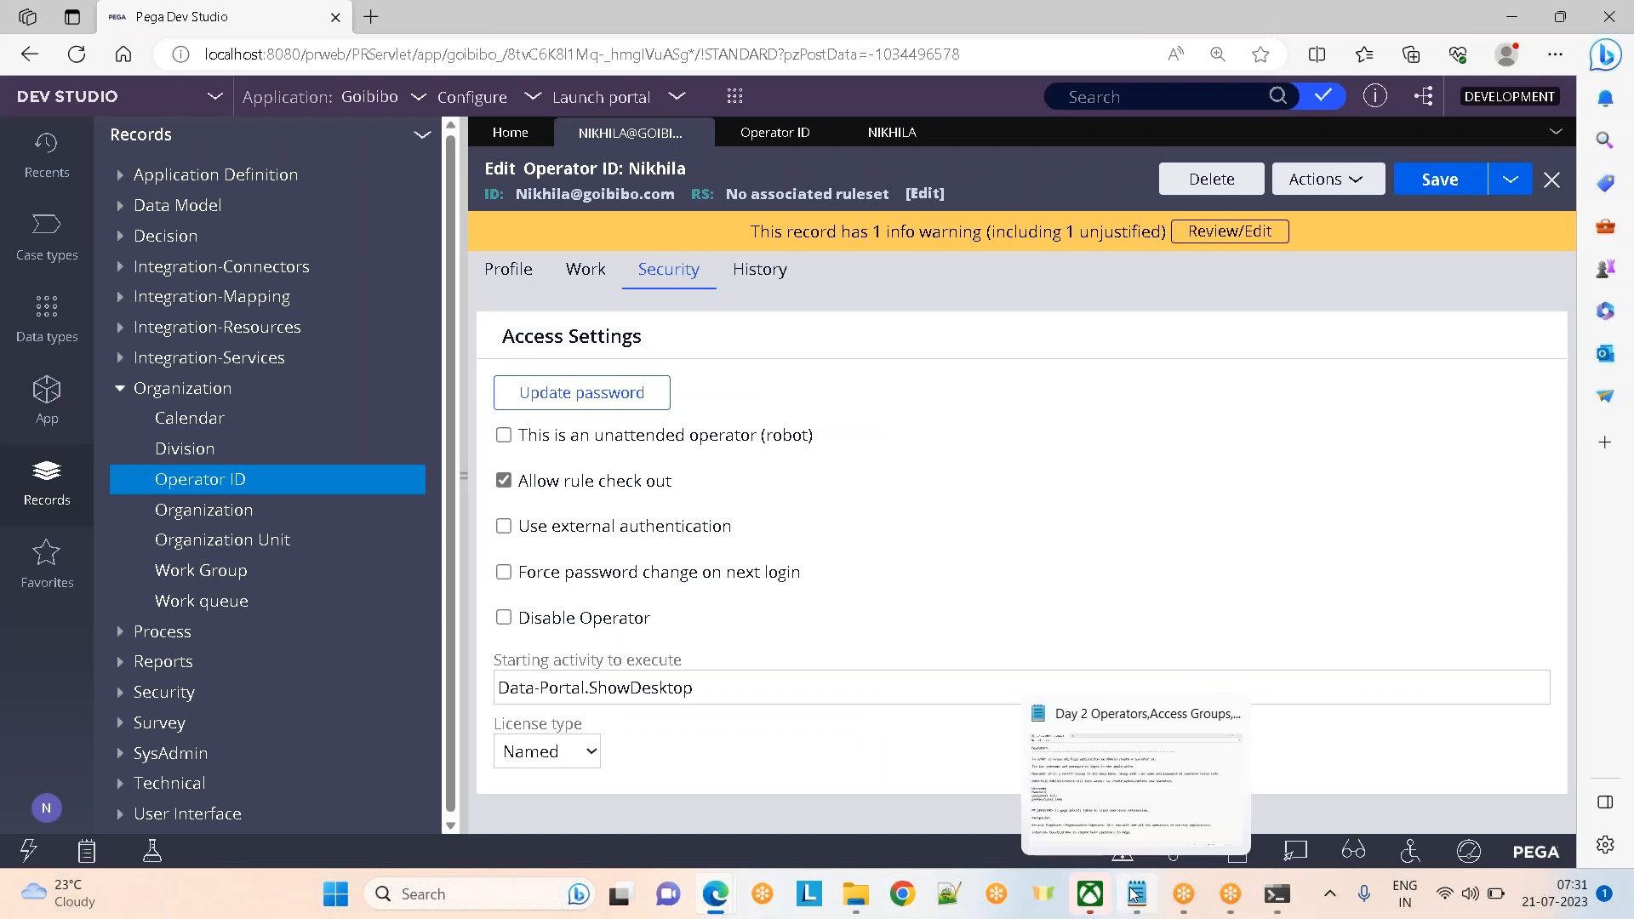
pyautogui.click(1121, 778)
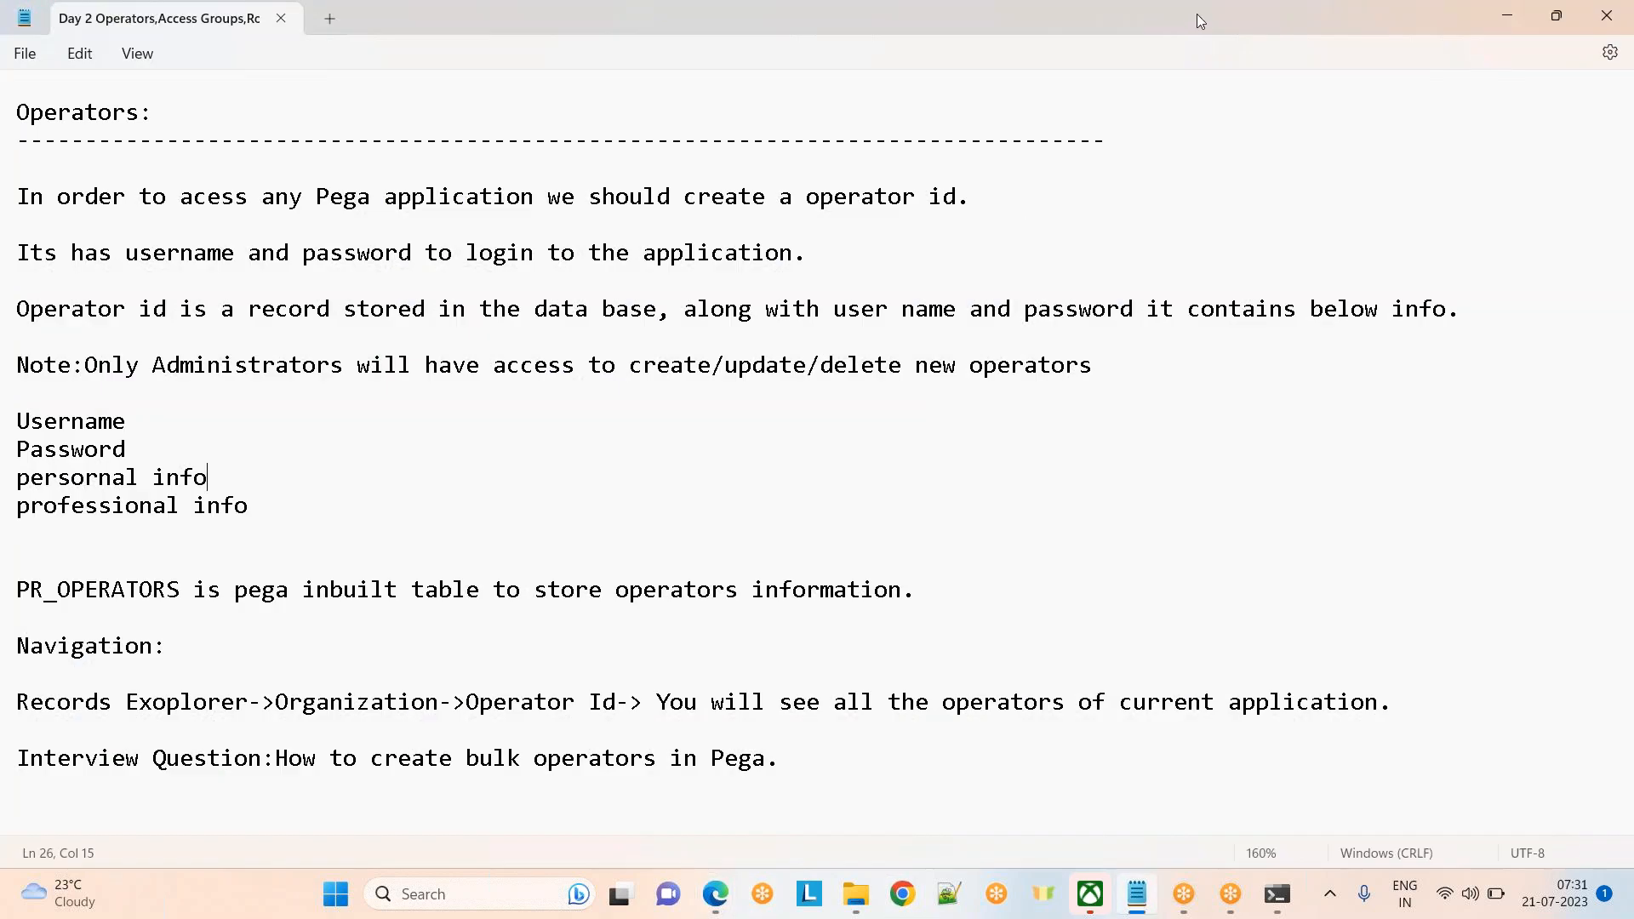
pyautogui.click(1209, 41)
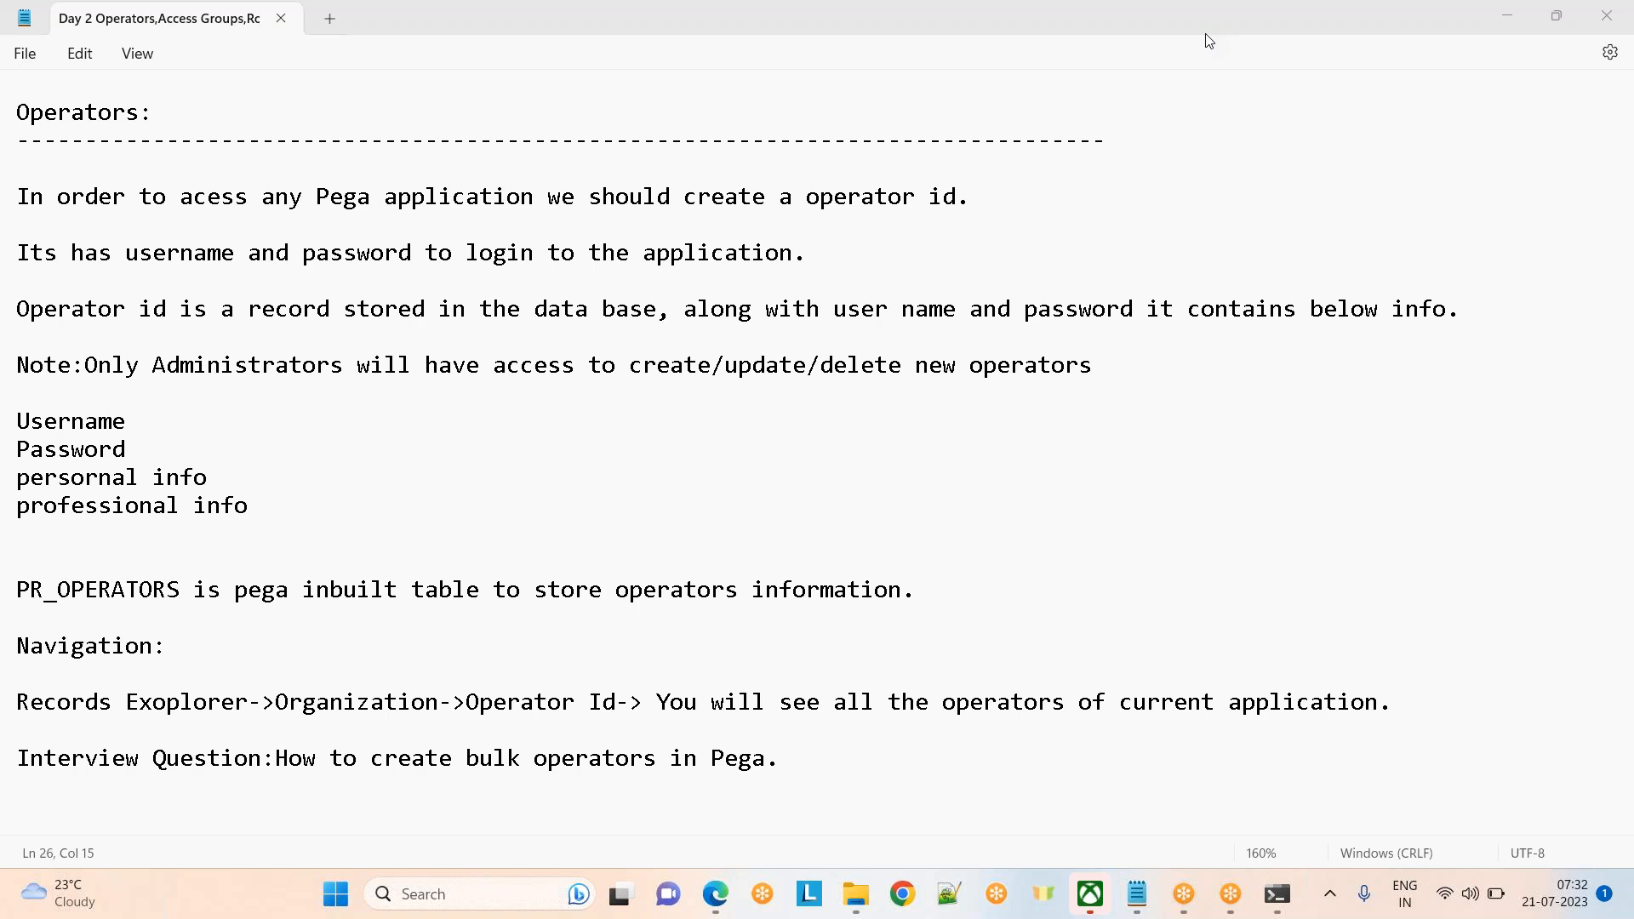
# Close the open operator list and operator record tabs in Pega Dev Studio to reach Home
pyautogui.click(650, 262)
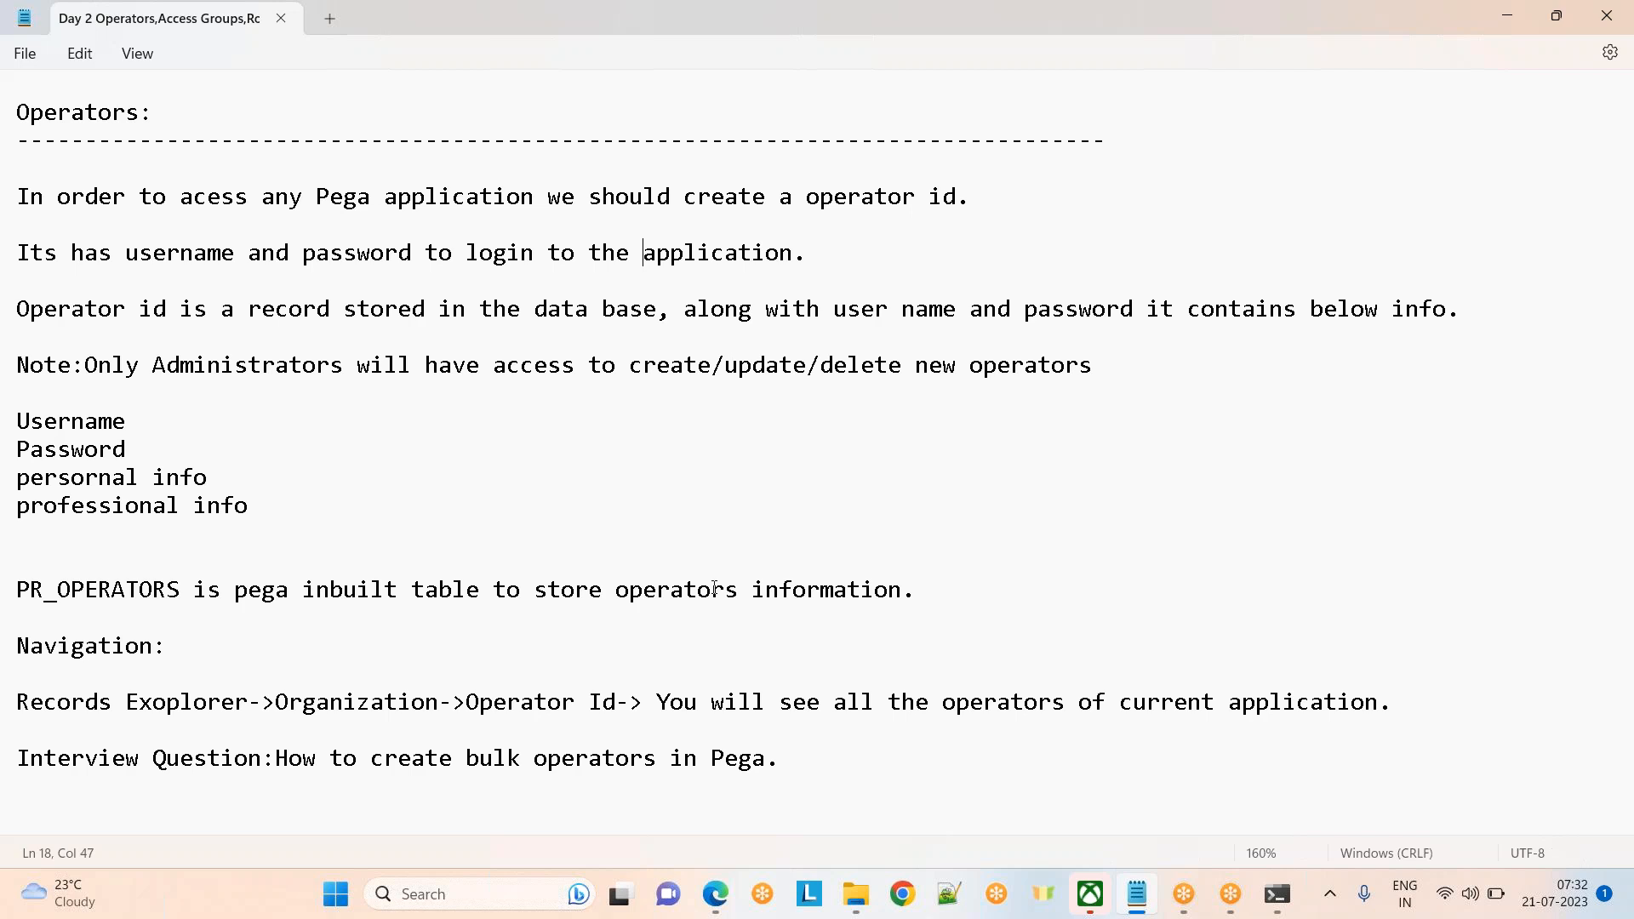
pyautogui.moveTo(715, 893)
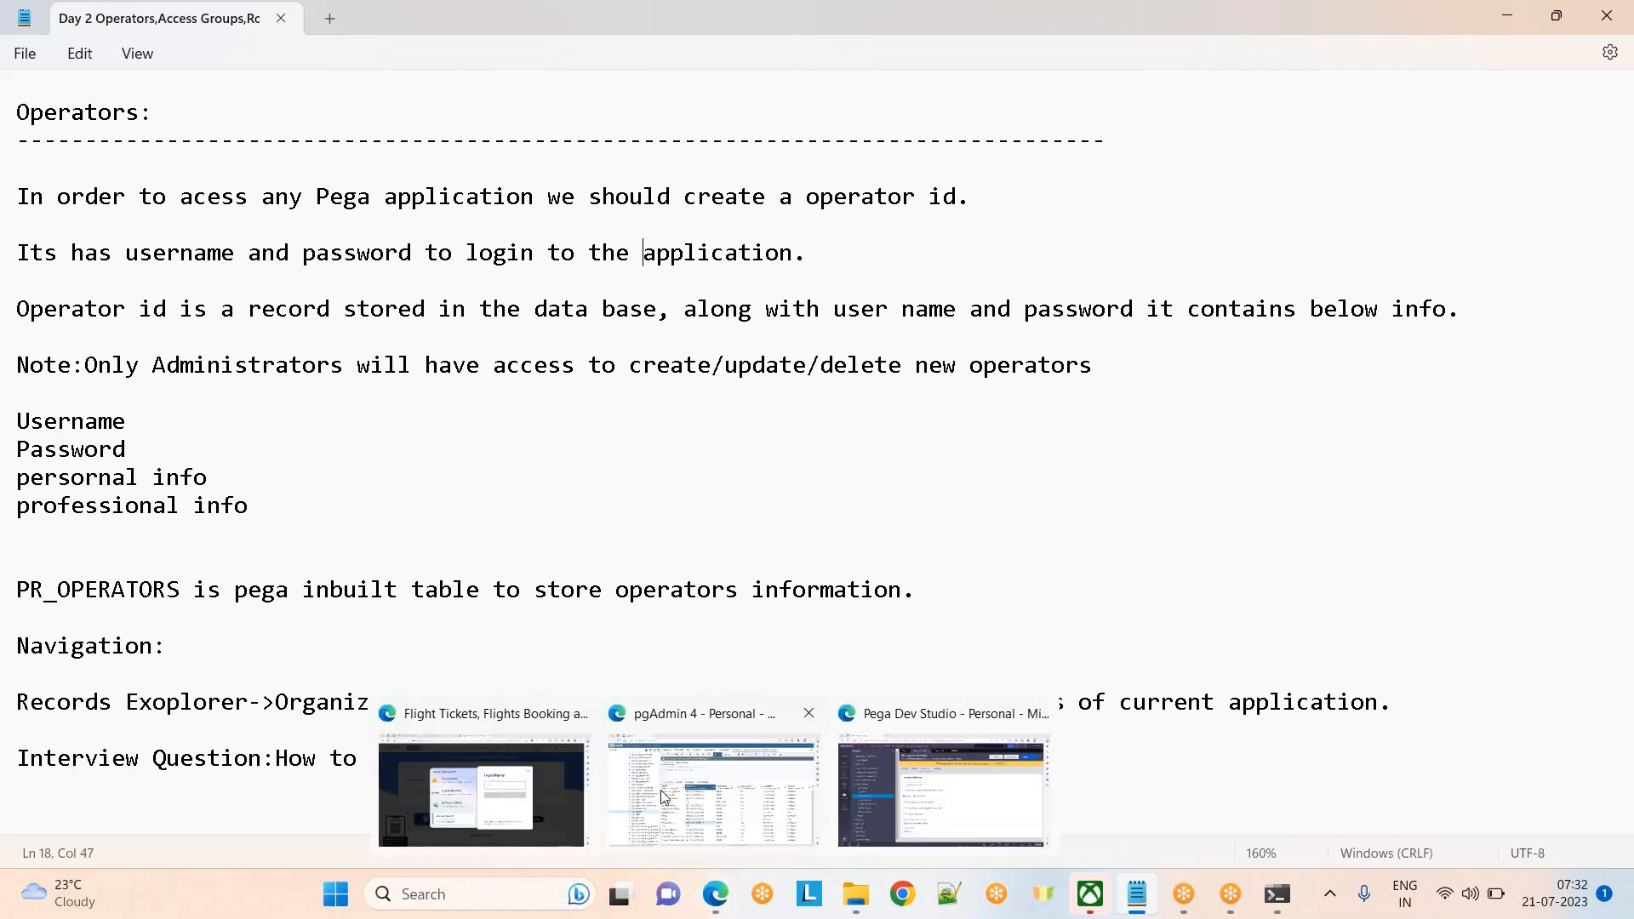
pyautogui.click(942, 792)
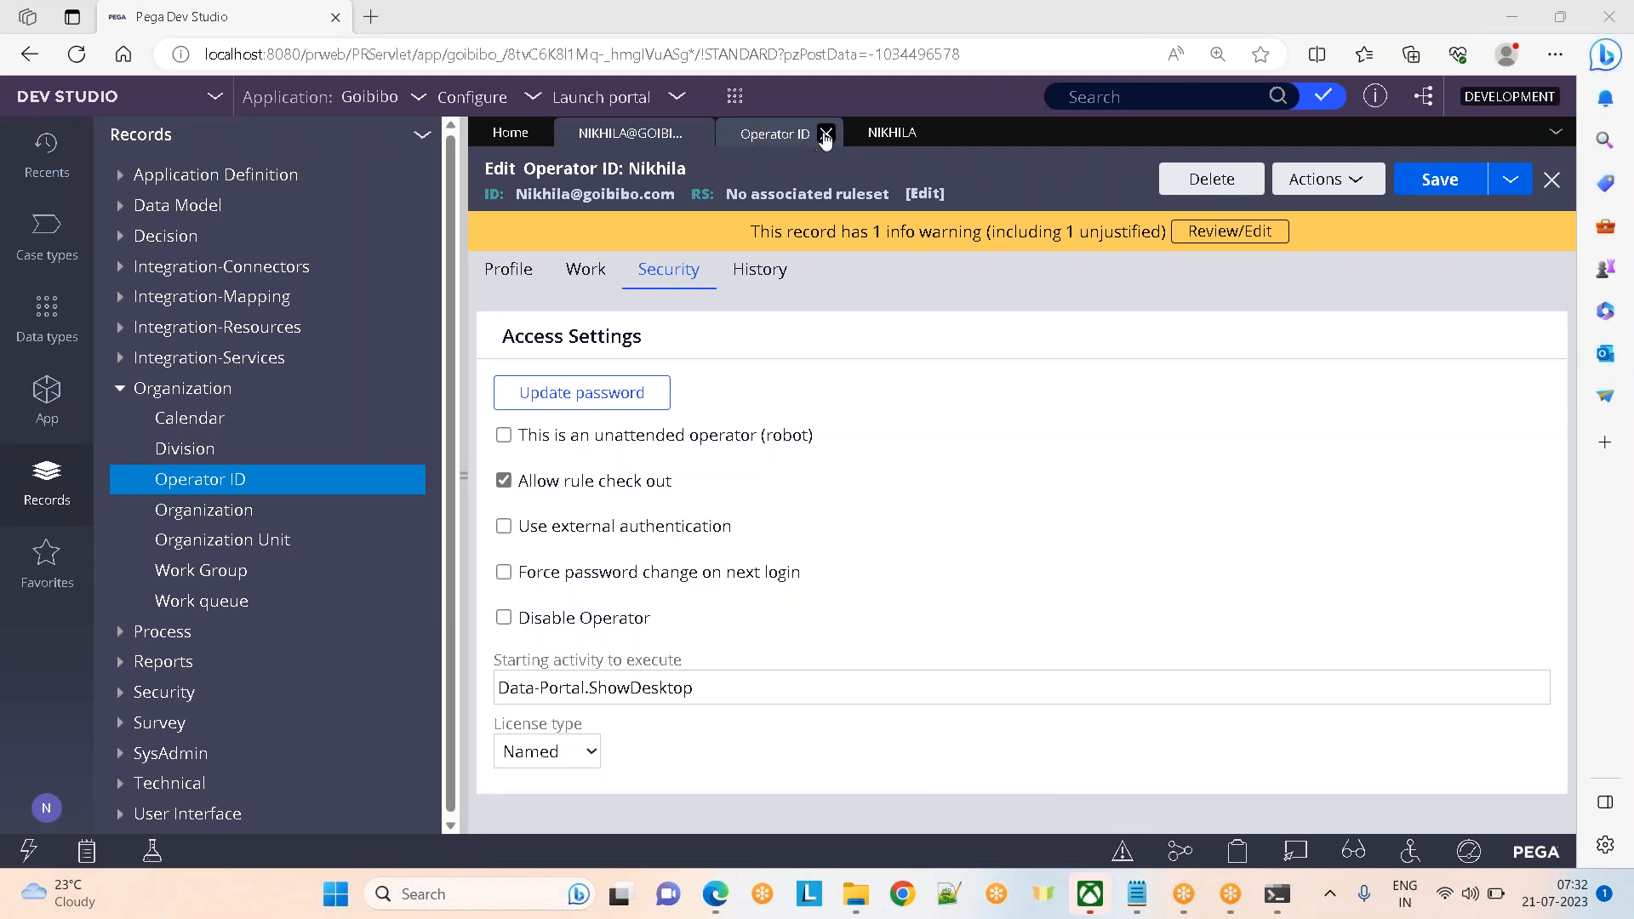
pyautogui.click(826, 134)
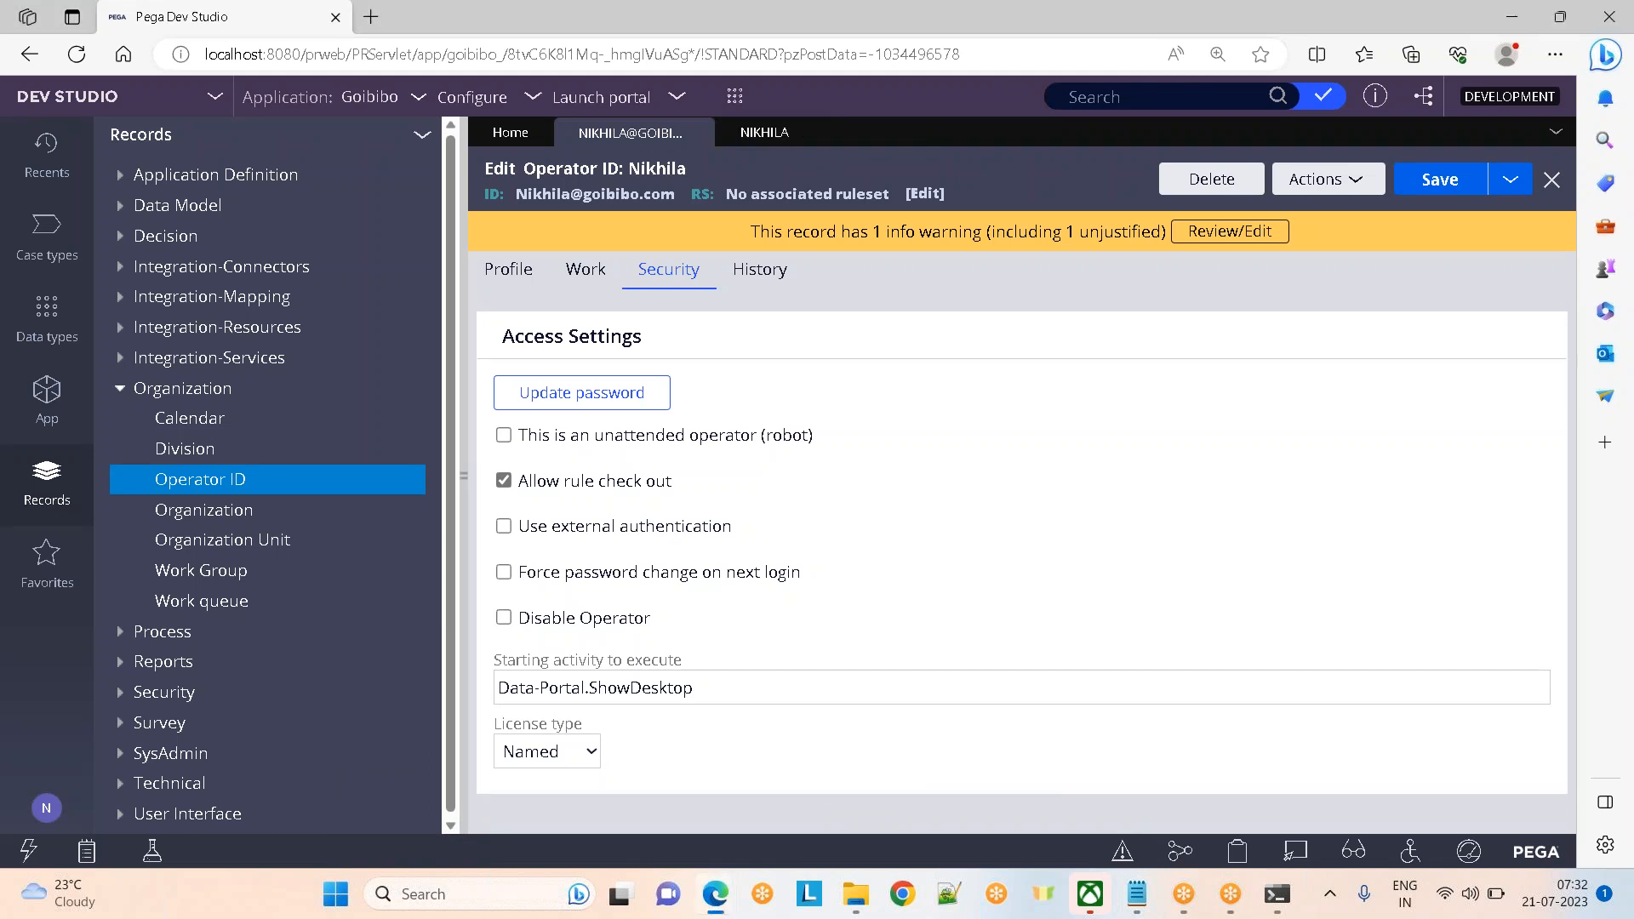
pyautogui.click(804, 133)
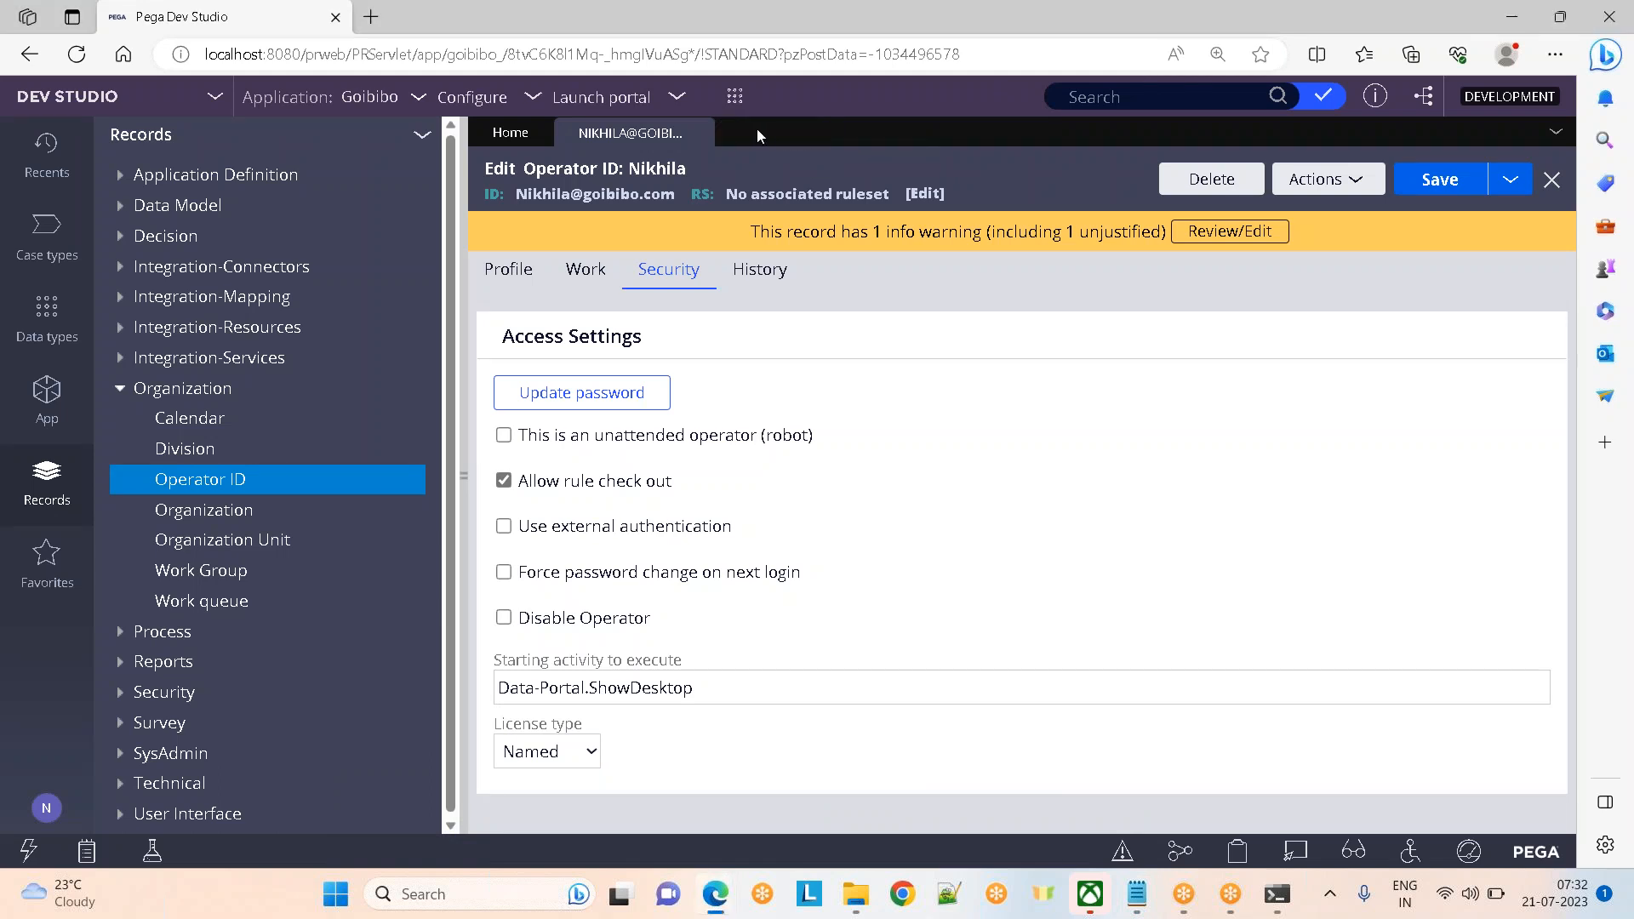
pyautogui.click(697, 133)
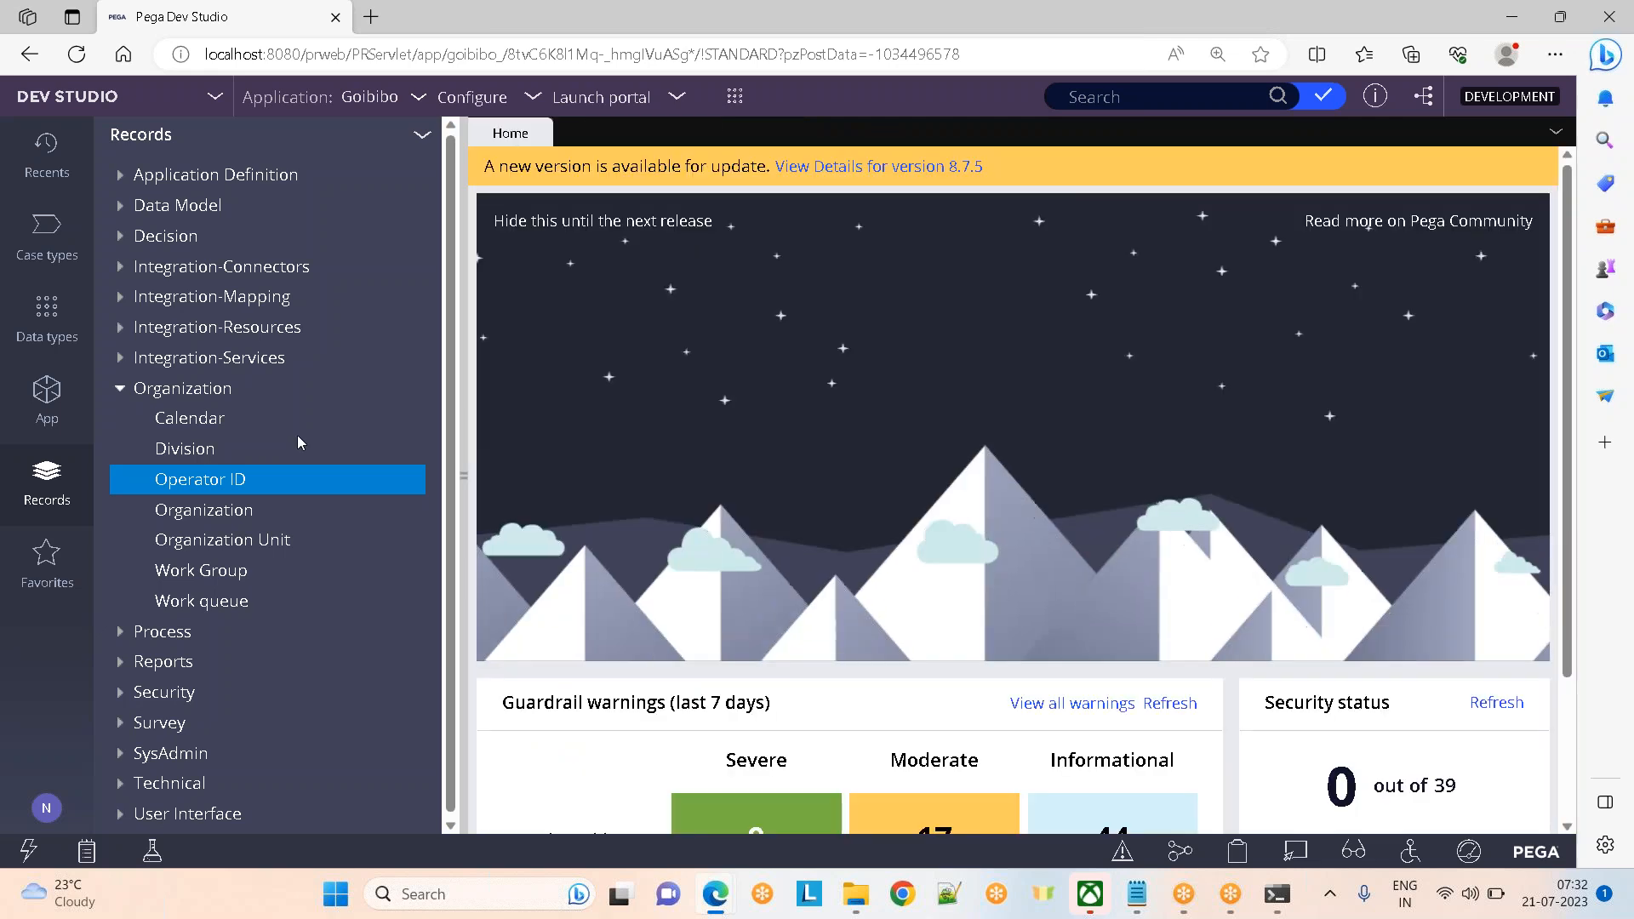
# Open and close the Operator ID list, then return to the operator notes in Notepad
pyautogui.click(207, 481)
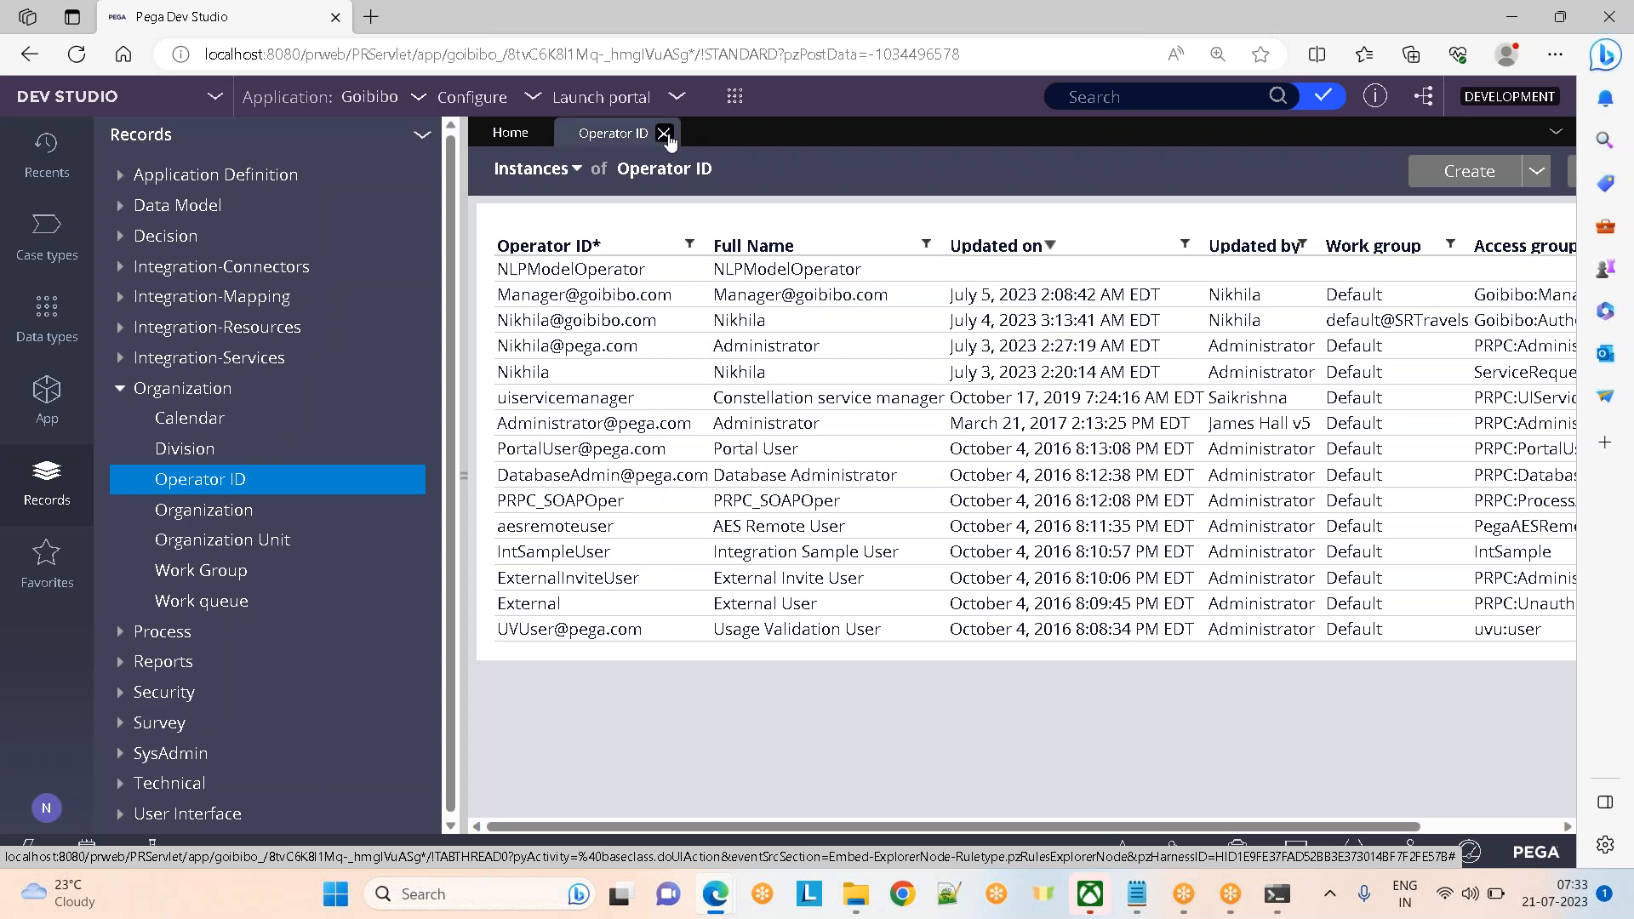
pyautogui.click(663, 133)
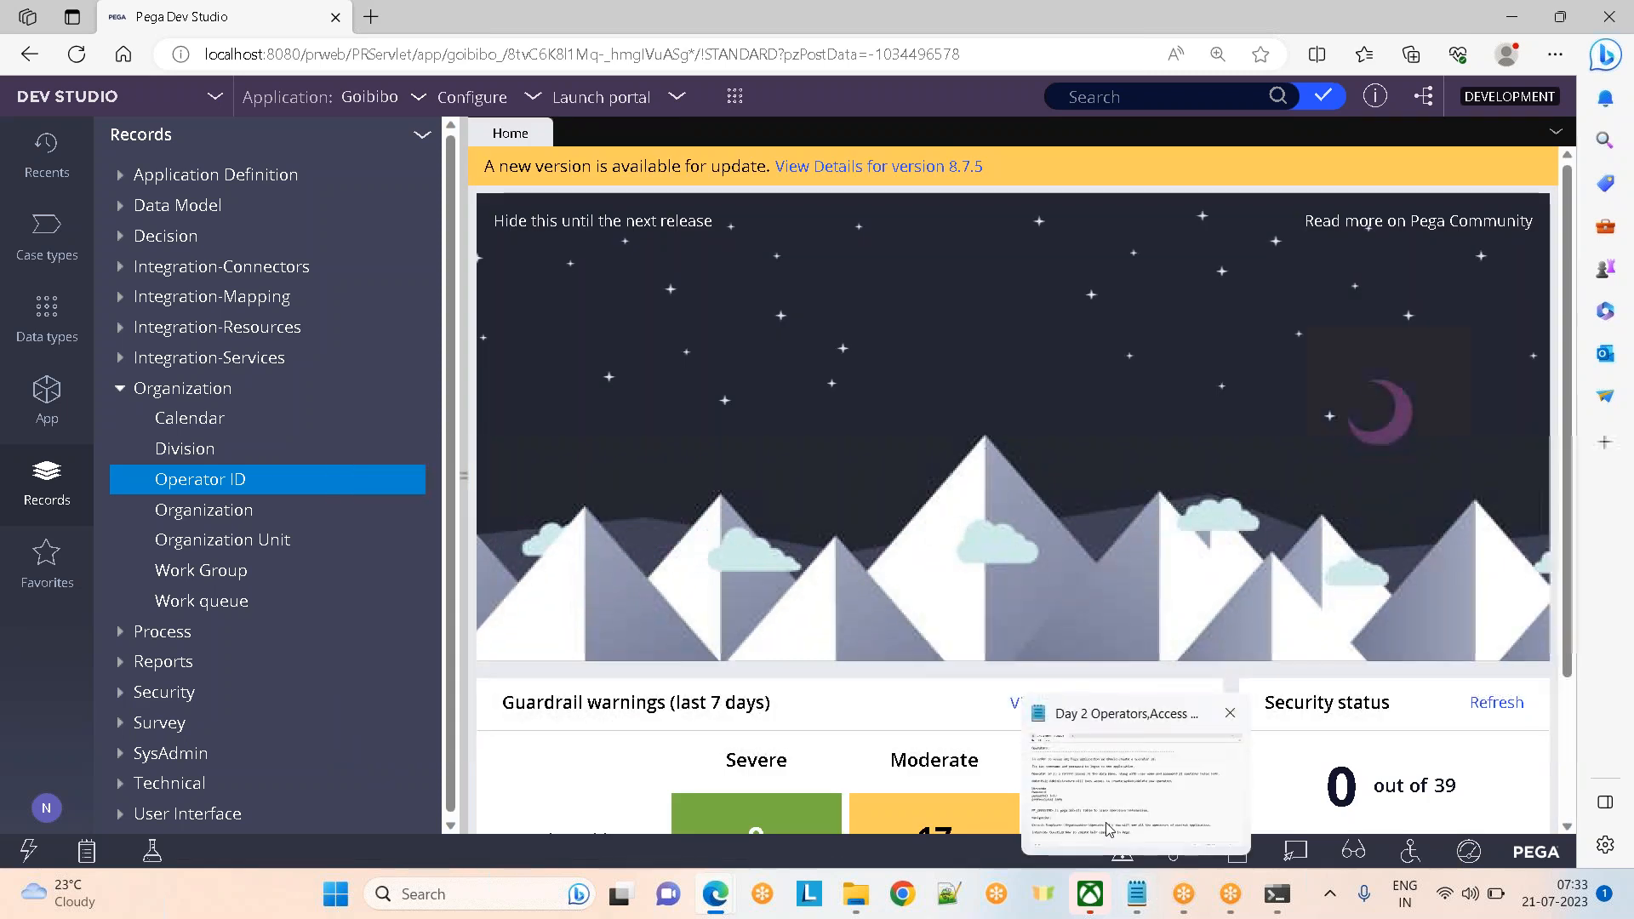
pyautogui.click(1137, 894)
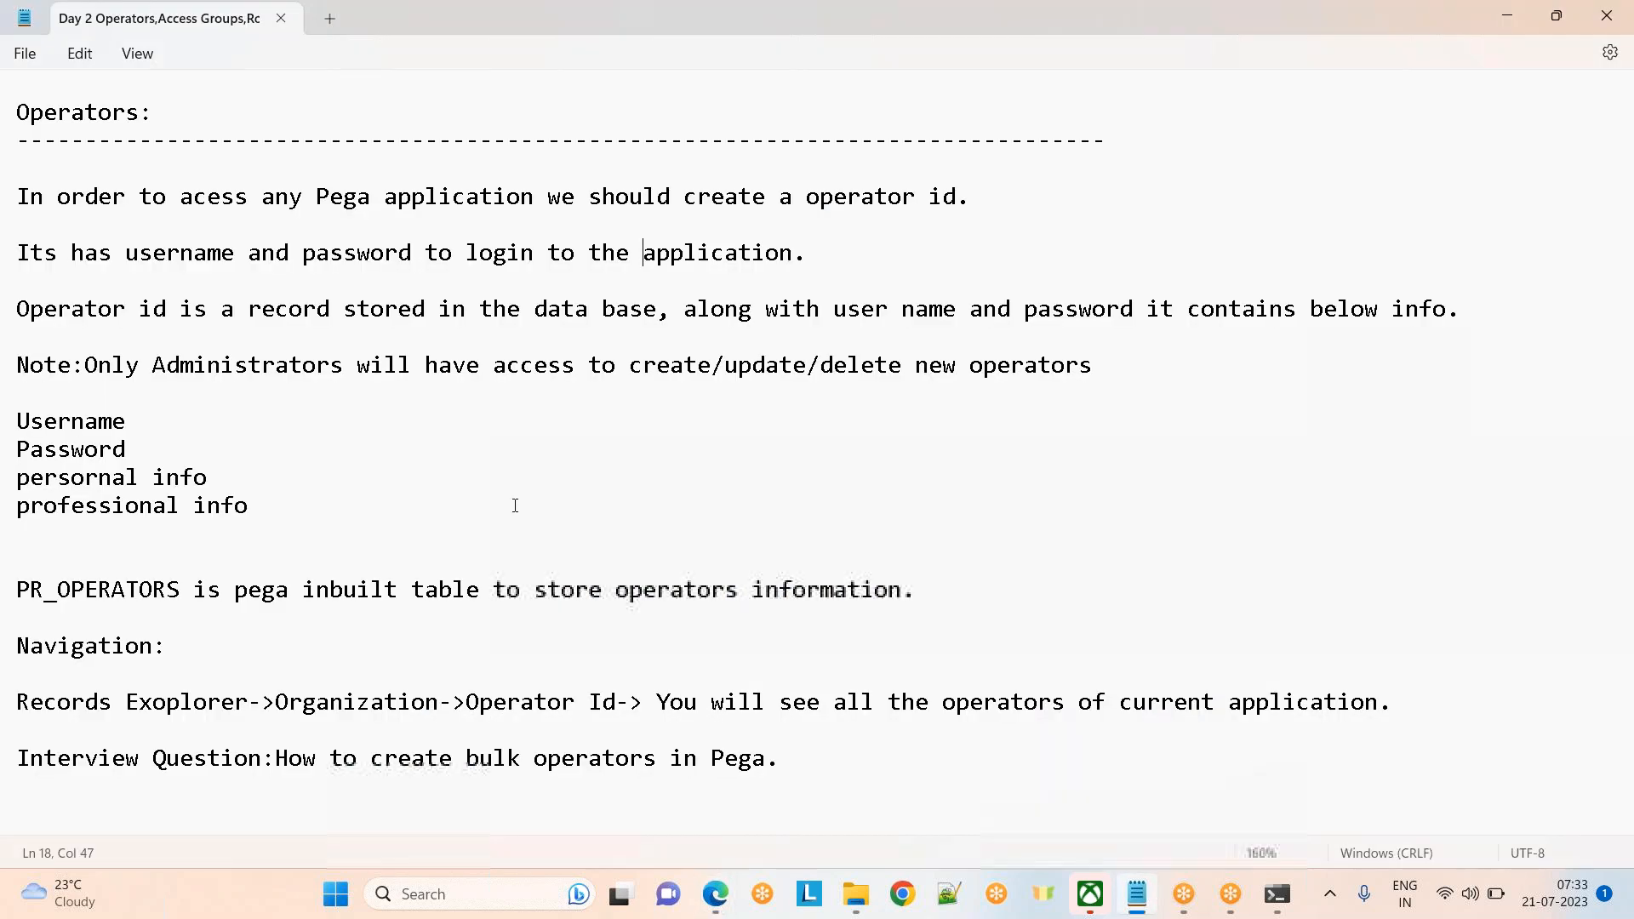
pyautogui.click(1196, 30)
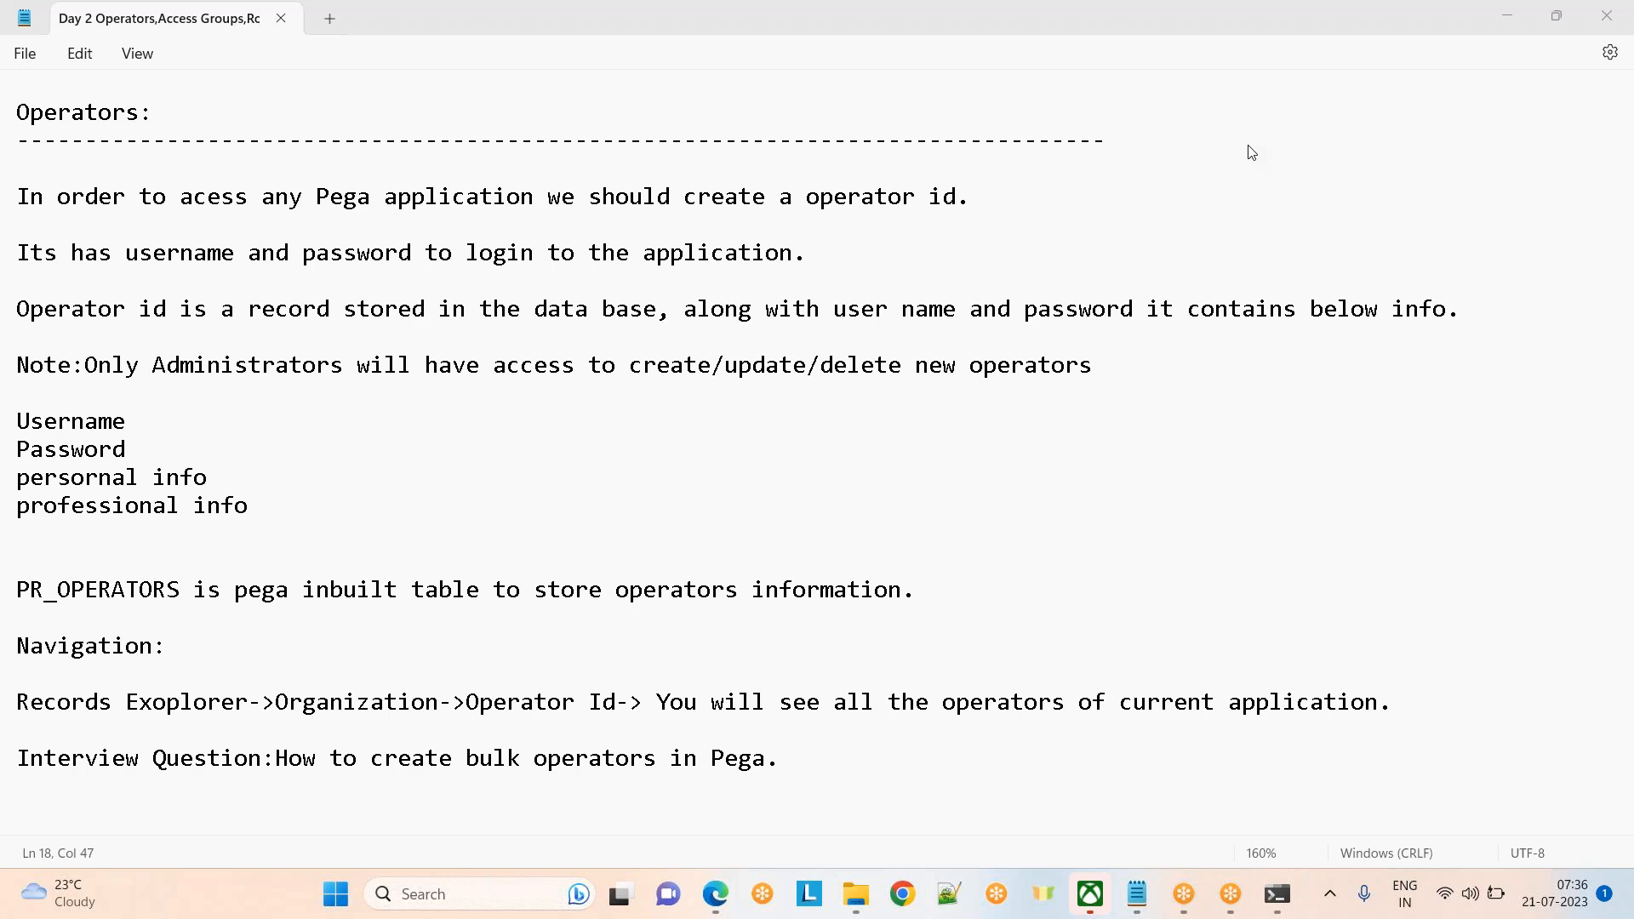
pyautogui.click(891, 283)
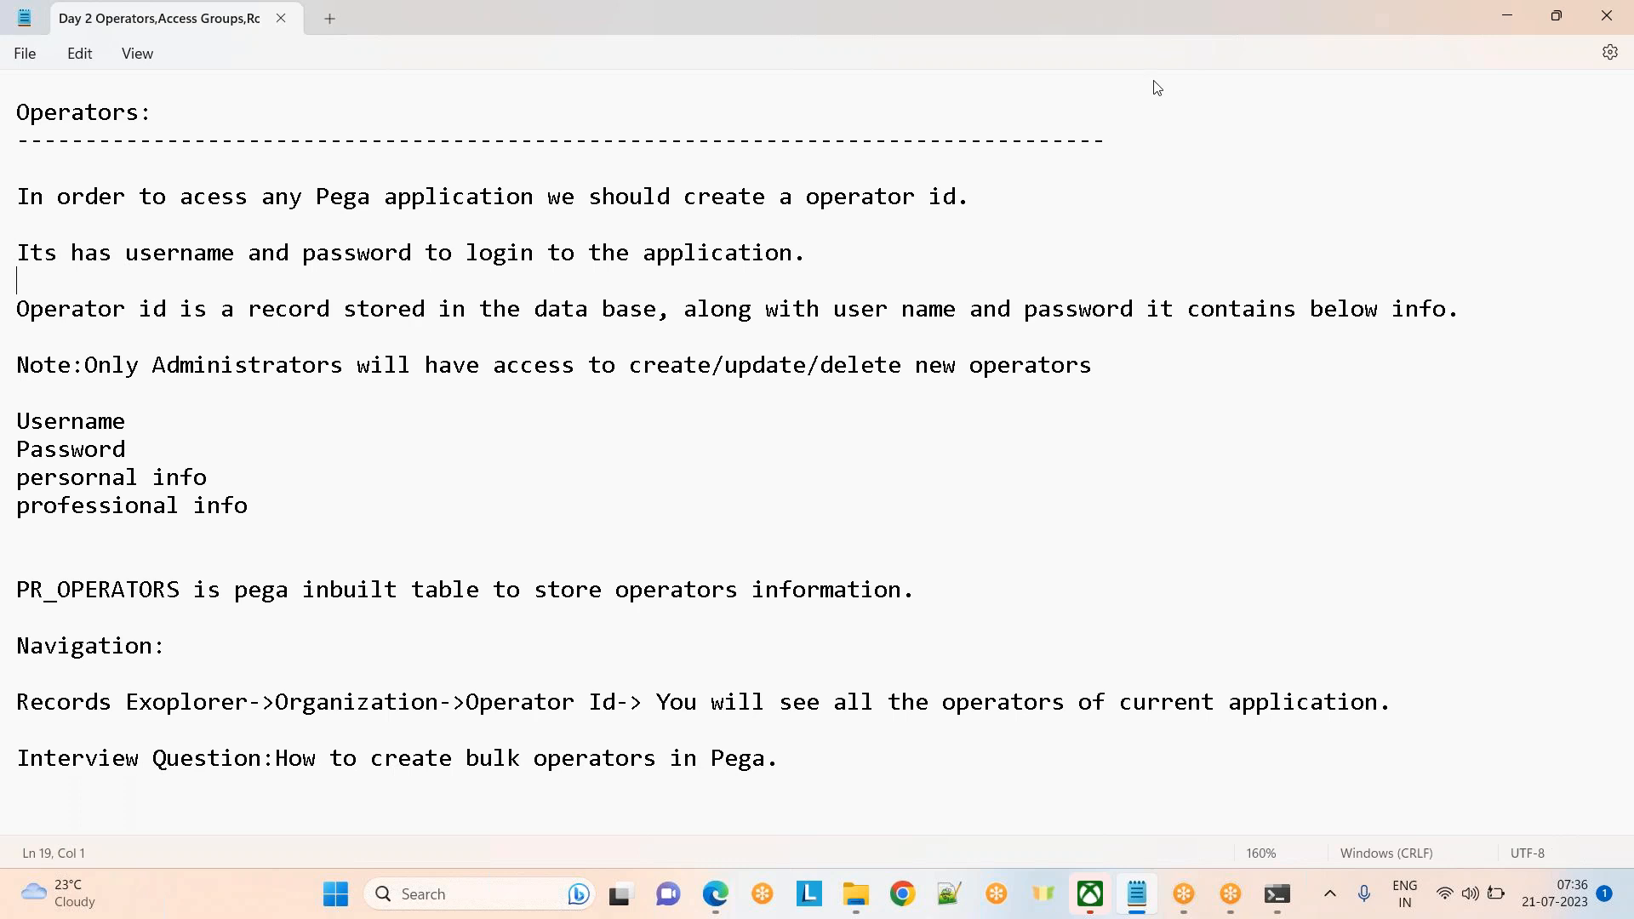
pyautogui.click(1268, 98)
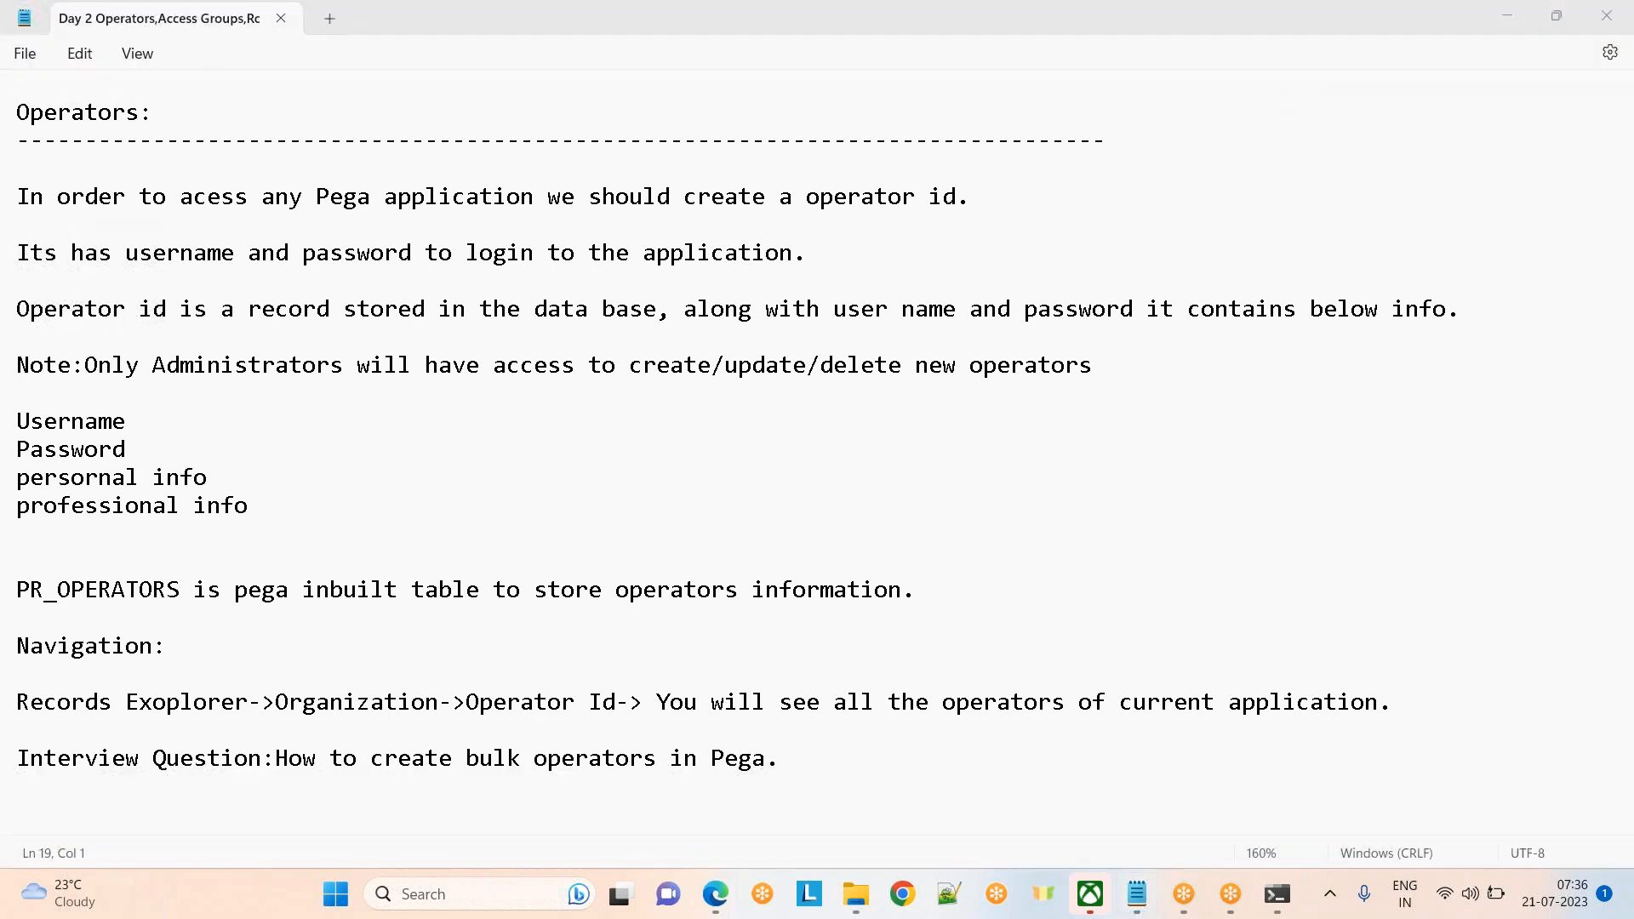
pyautogui.moveTo(715, 893)
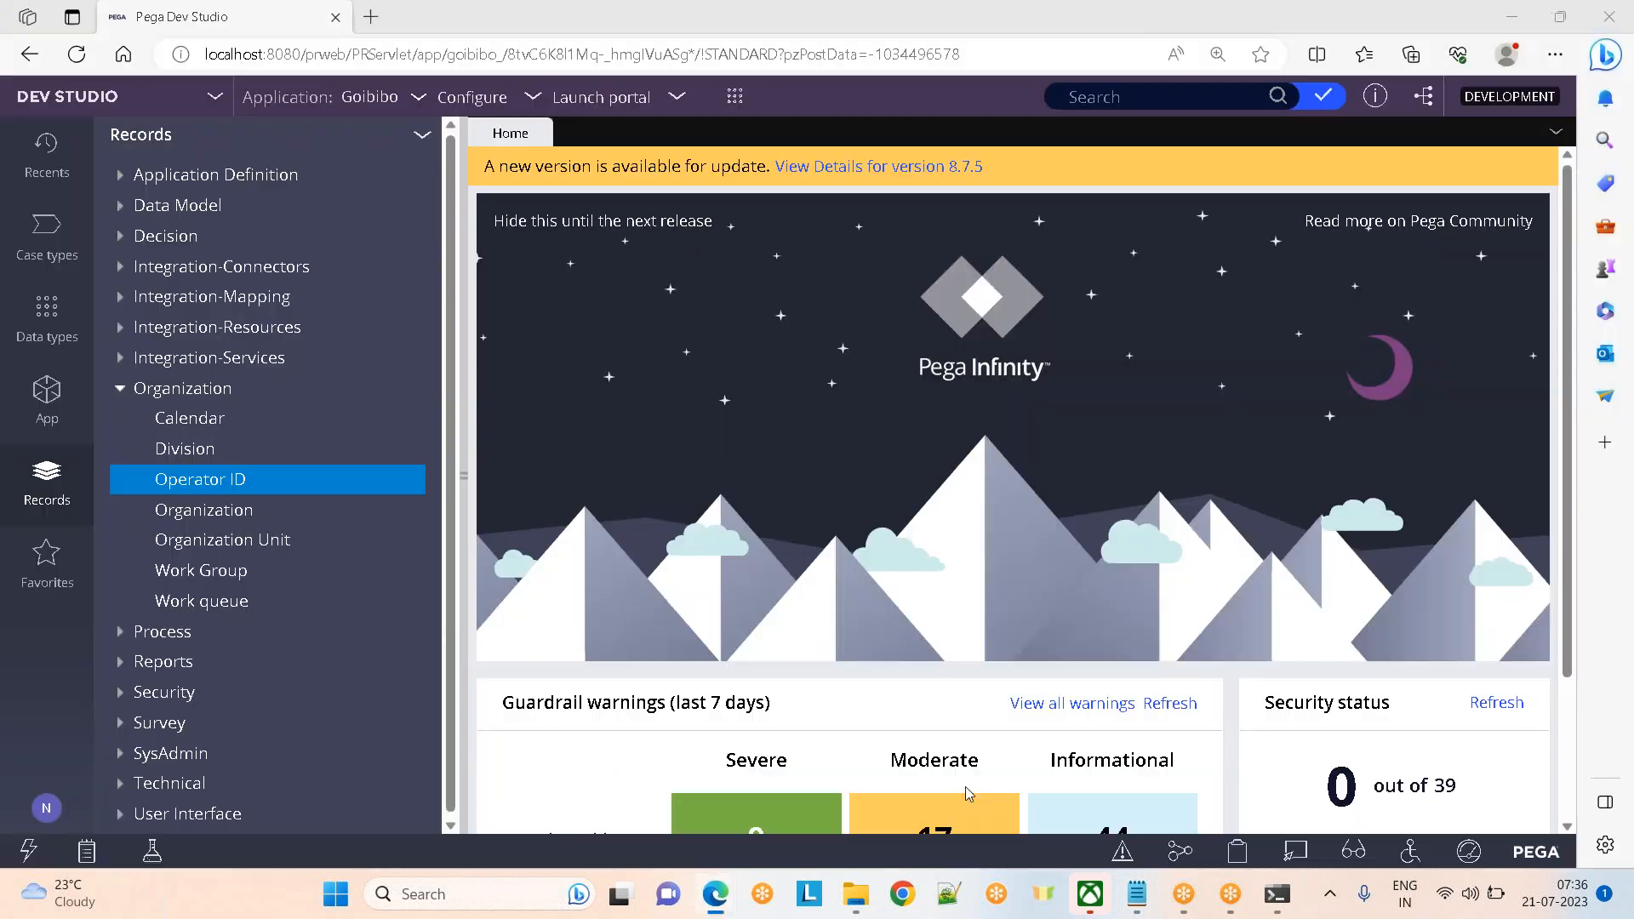
# Open the PRPC_SOAPOper operator record from the Operator ID list and view its Security settings
pyautogui.click(967, 794)
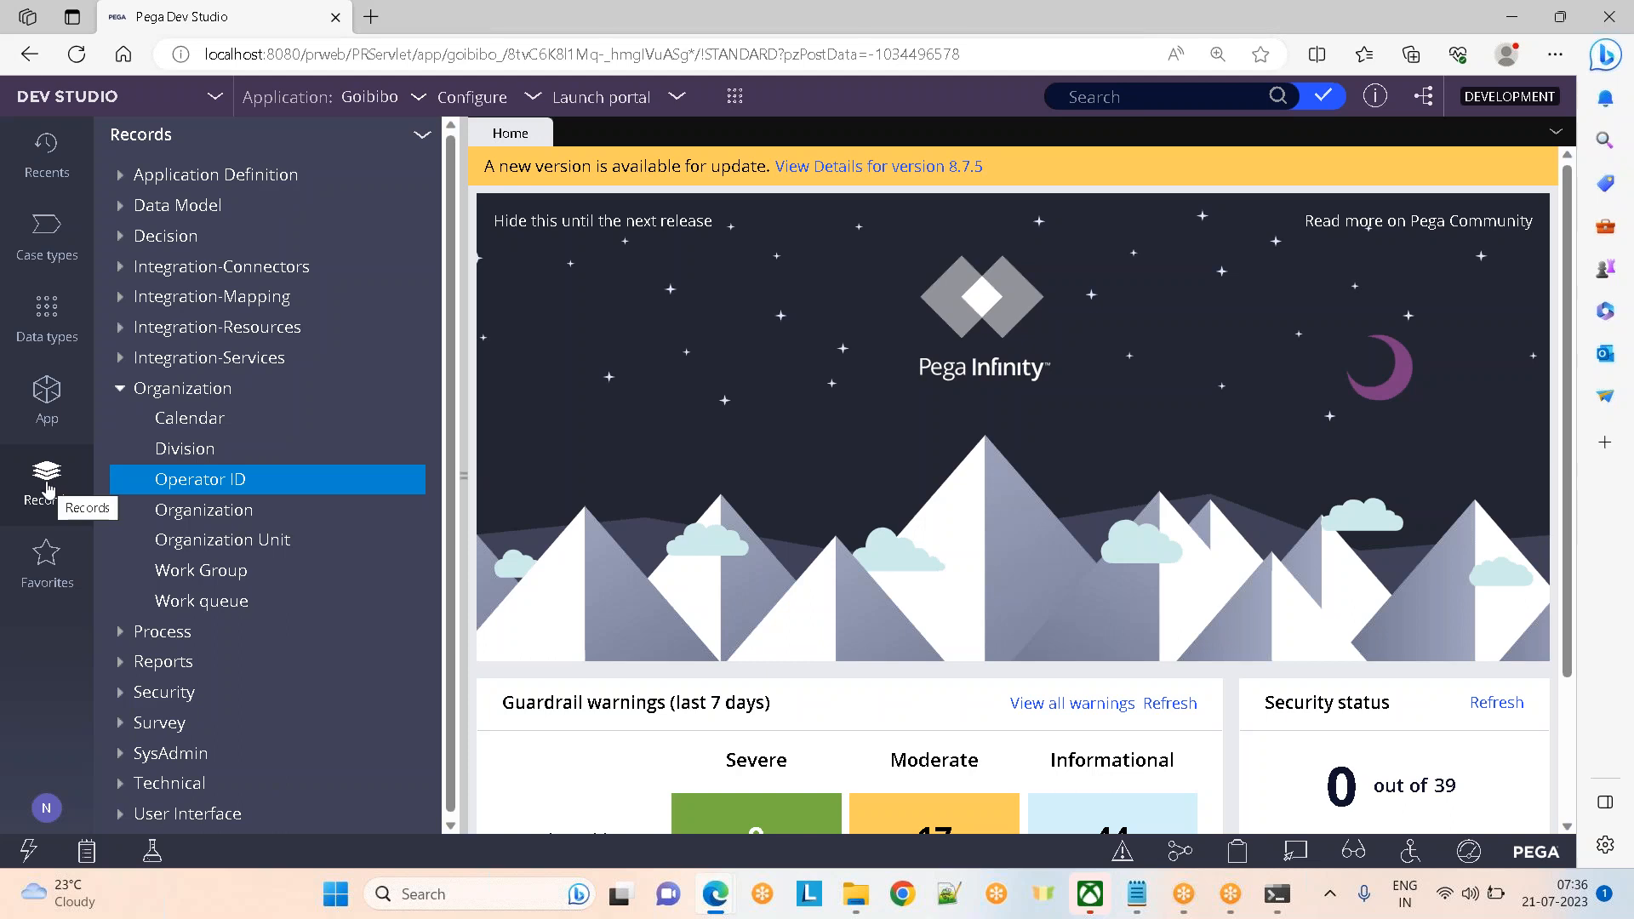
pyautogui.click(206, 478)
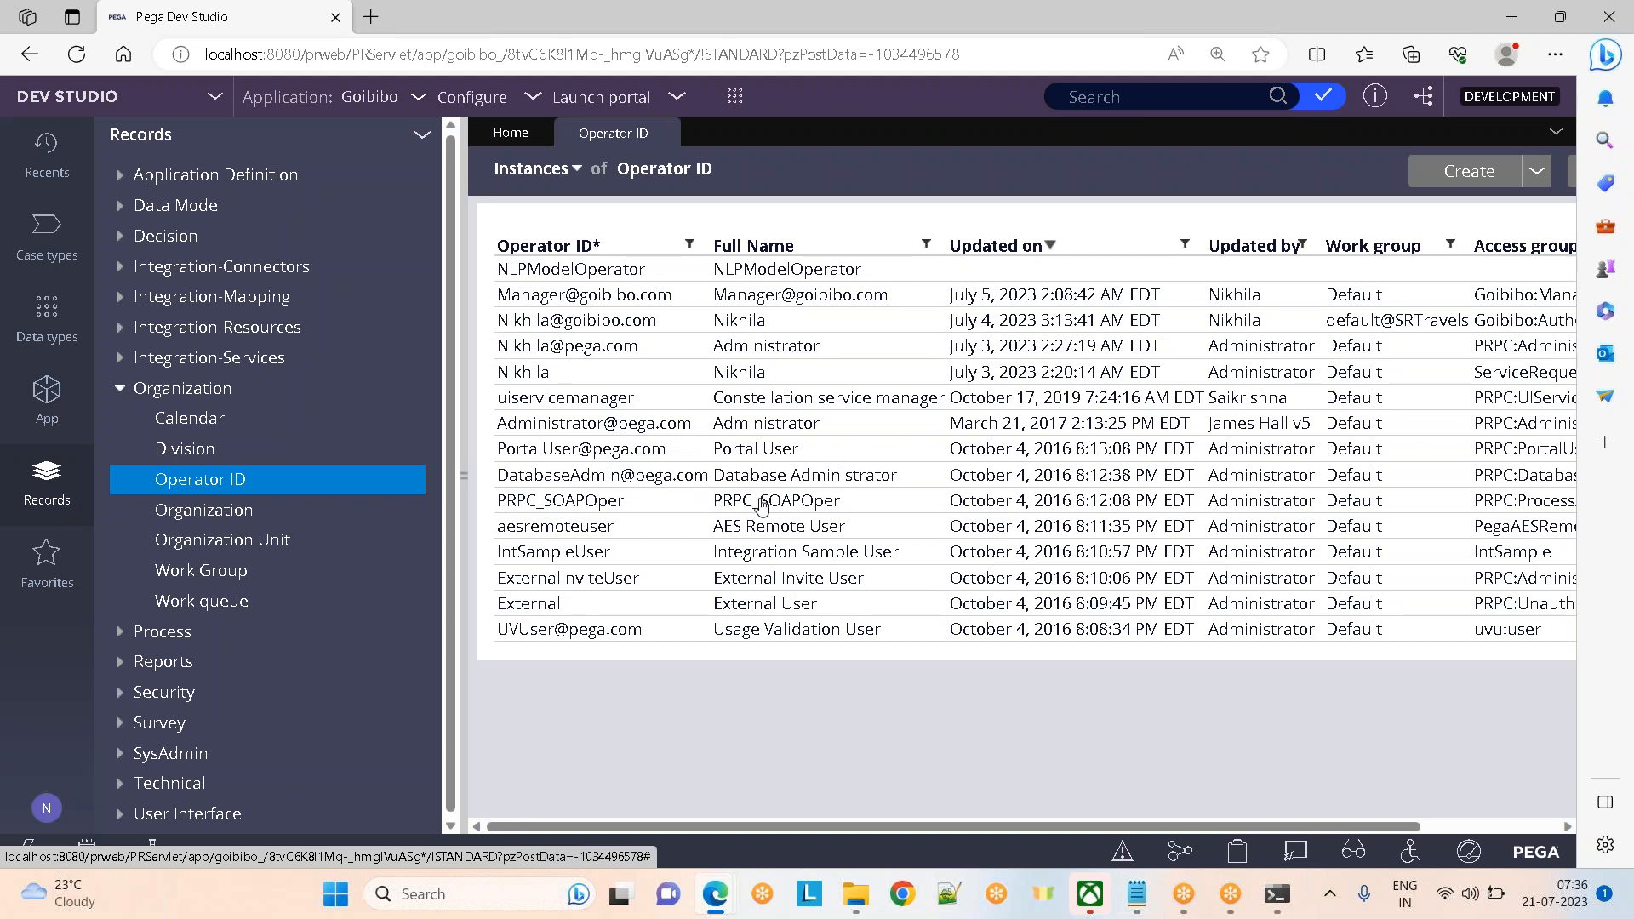
pyautogui.click(566, 500)
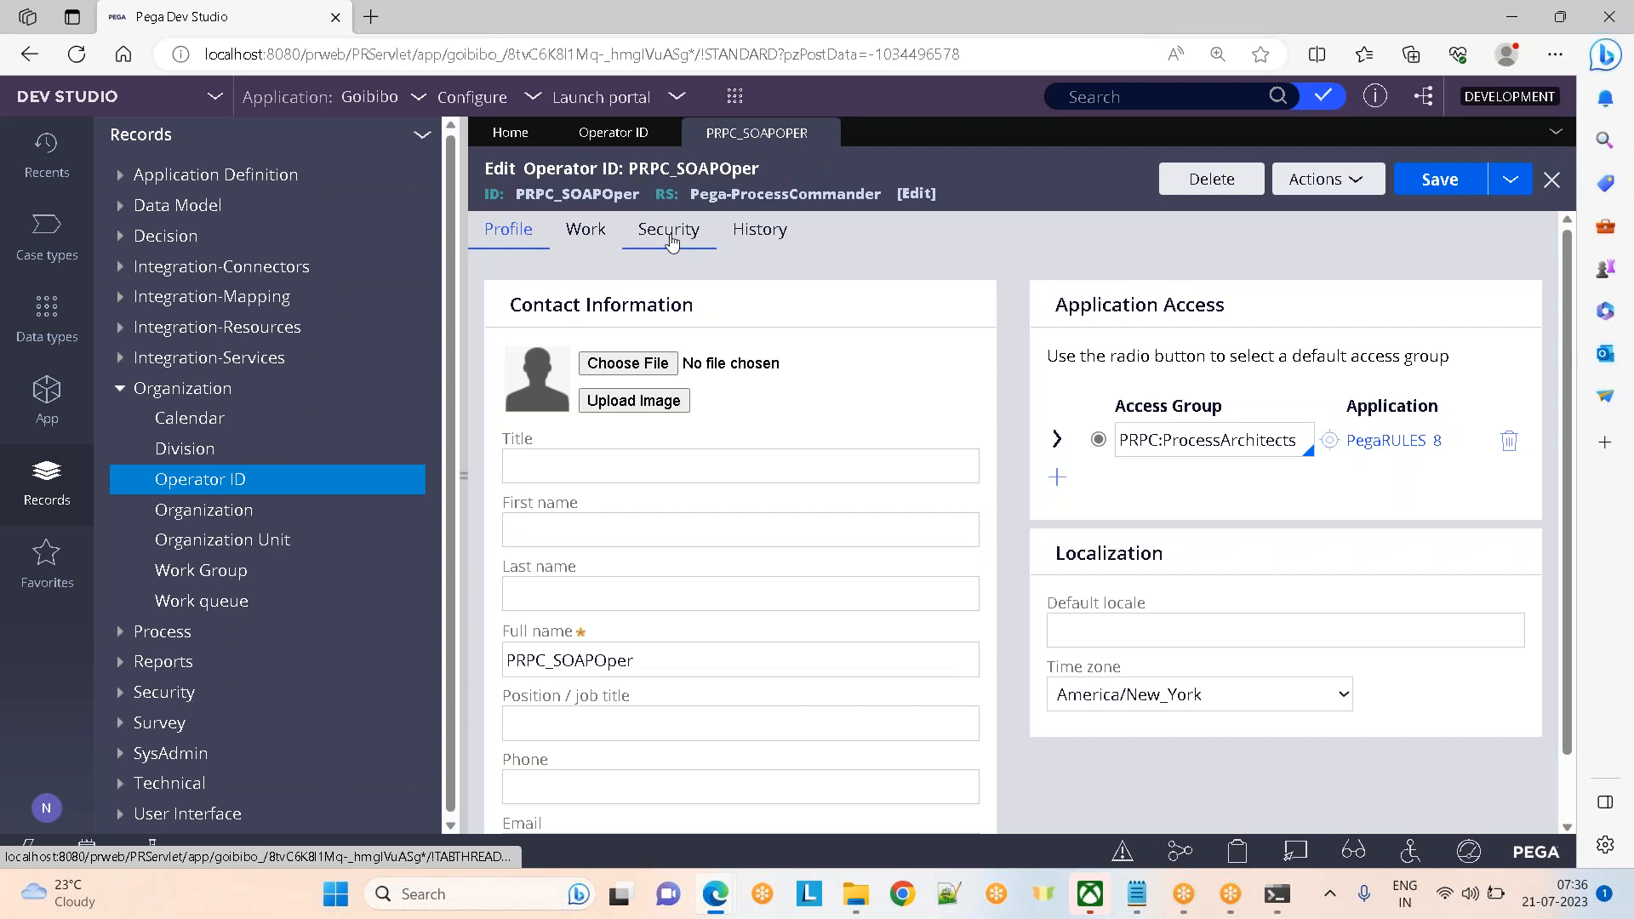
pyautogui.click(670, 238)
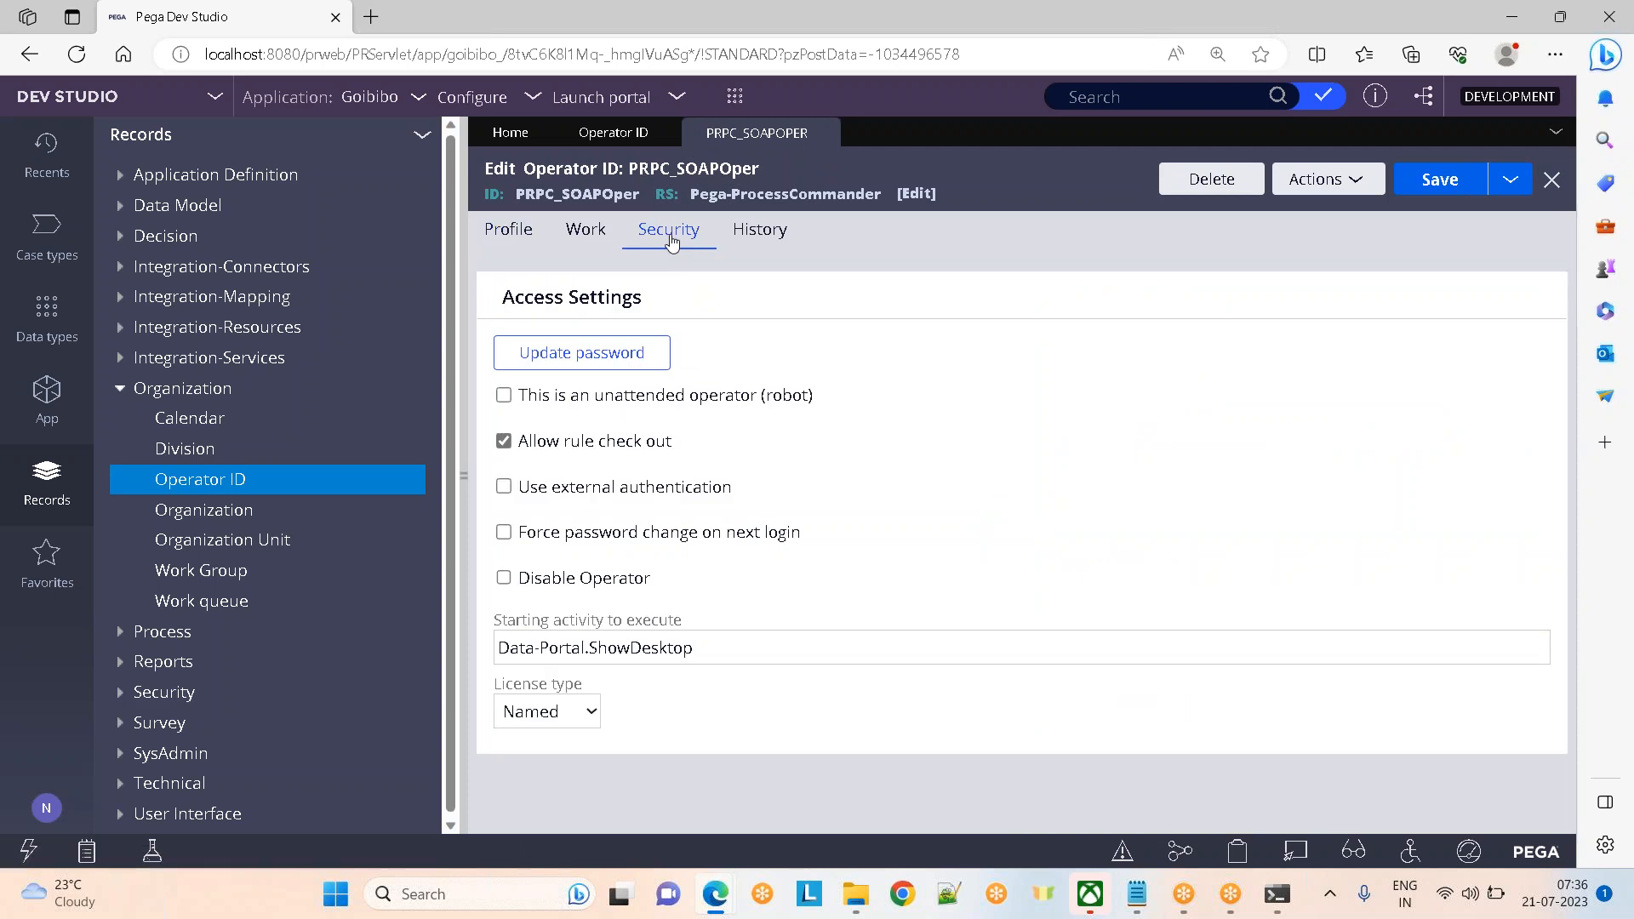
# Toggle Disable Operator on and back off, leaving PRPC_SOAPOper enabled, and save the record
pyautogui.moveTo(652, 579); pyautogui.dragTo(523, 584)
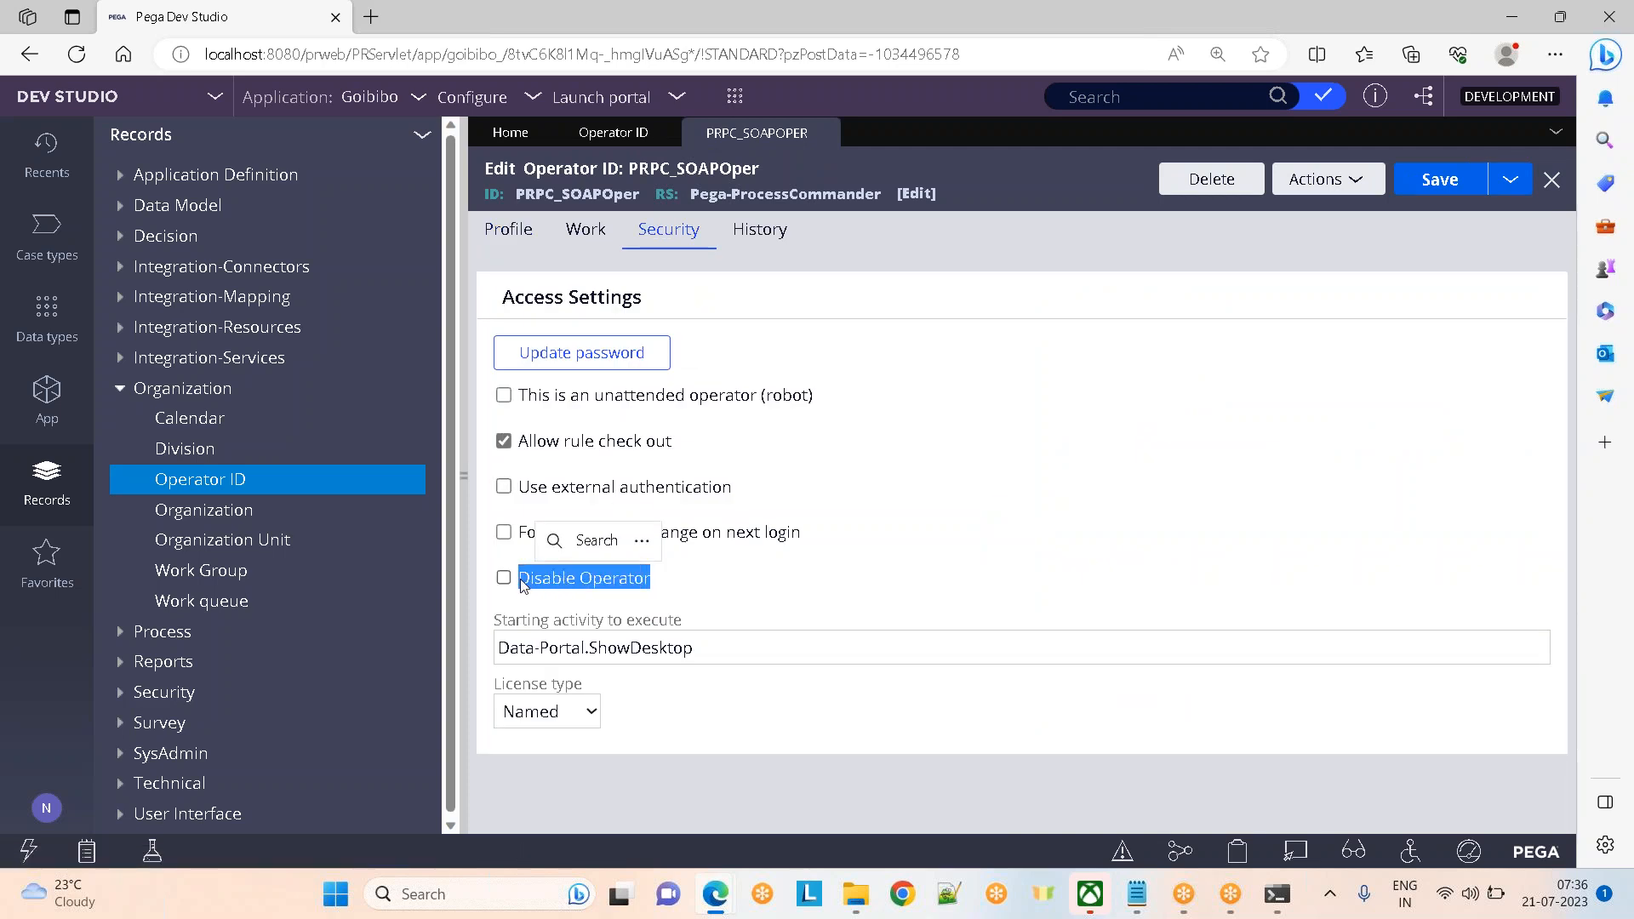
pyautogui.click(875, 464)
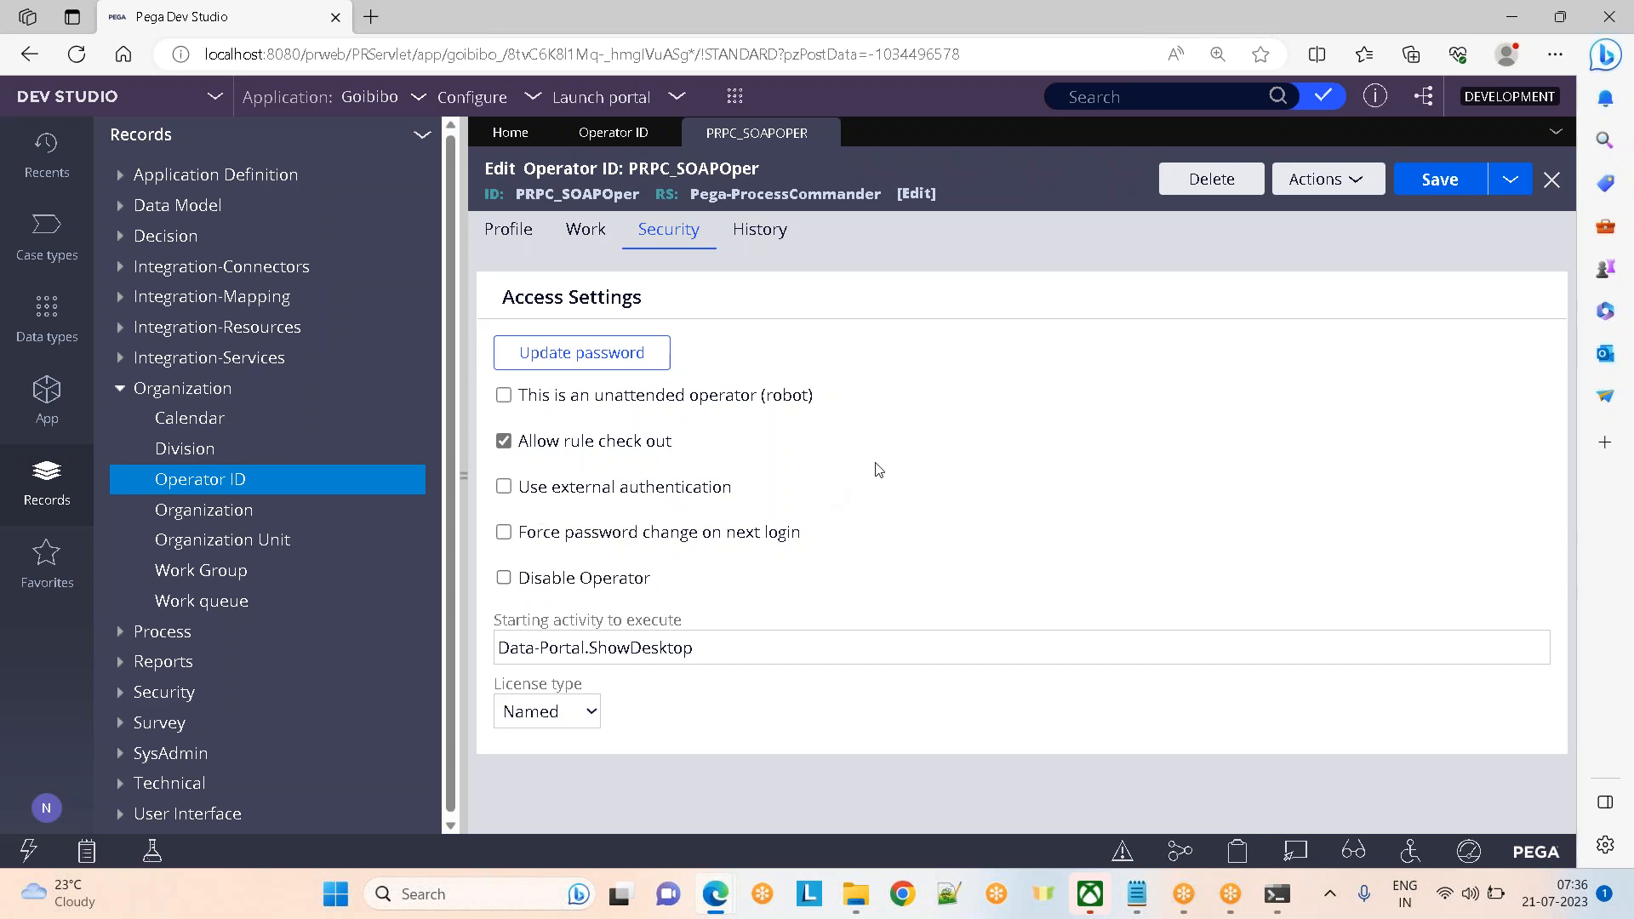
pyautogui.click(503, 580)
pyautogui.click(503, 577)
pyautogui.click(1443, 177)
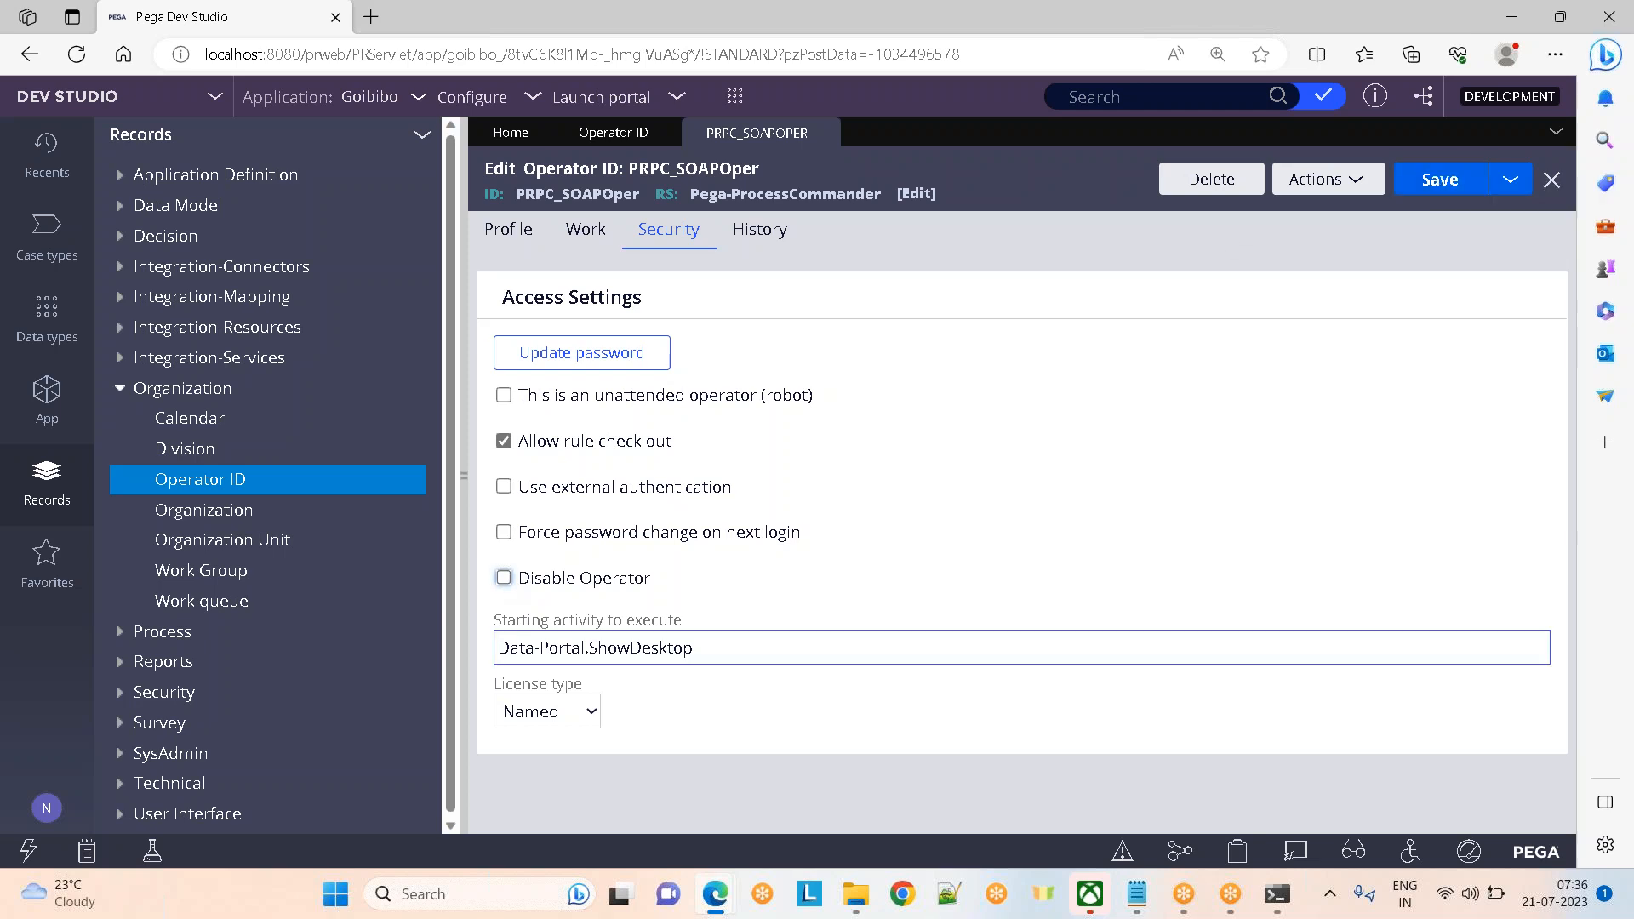
# Bring up pgAdmin's pr_operators results showing last sign-on, license type and availability
pyautogui.moveTo(732, 895)
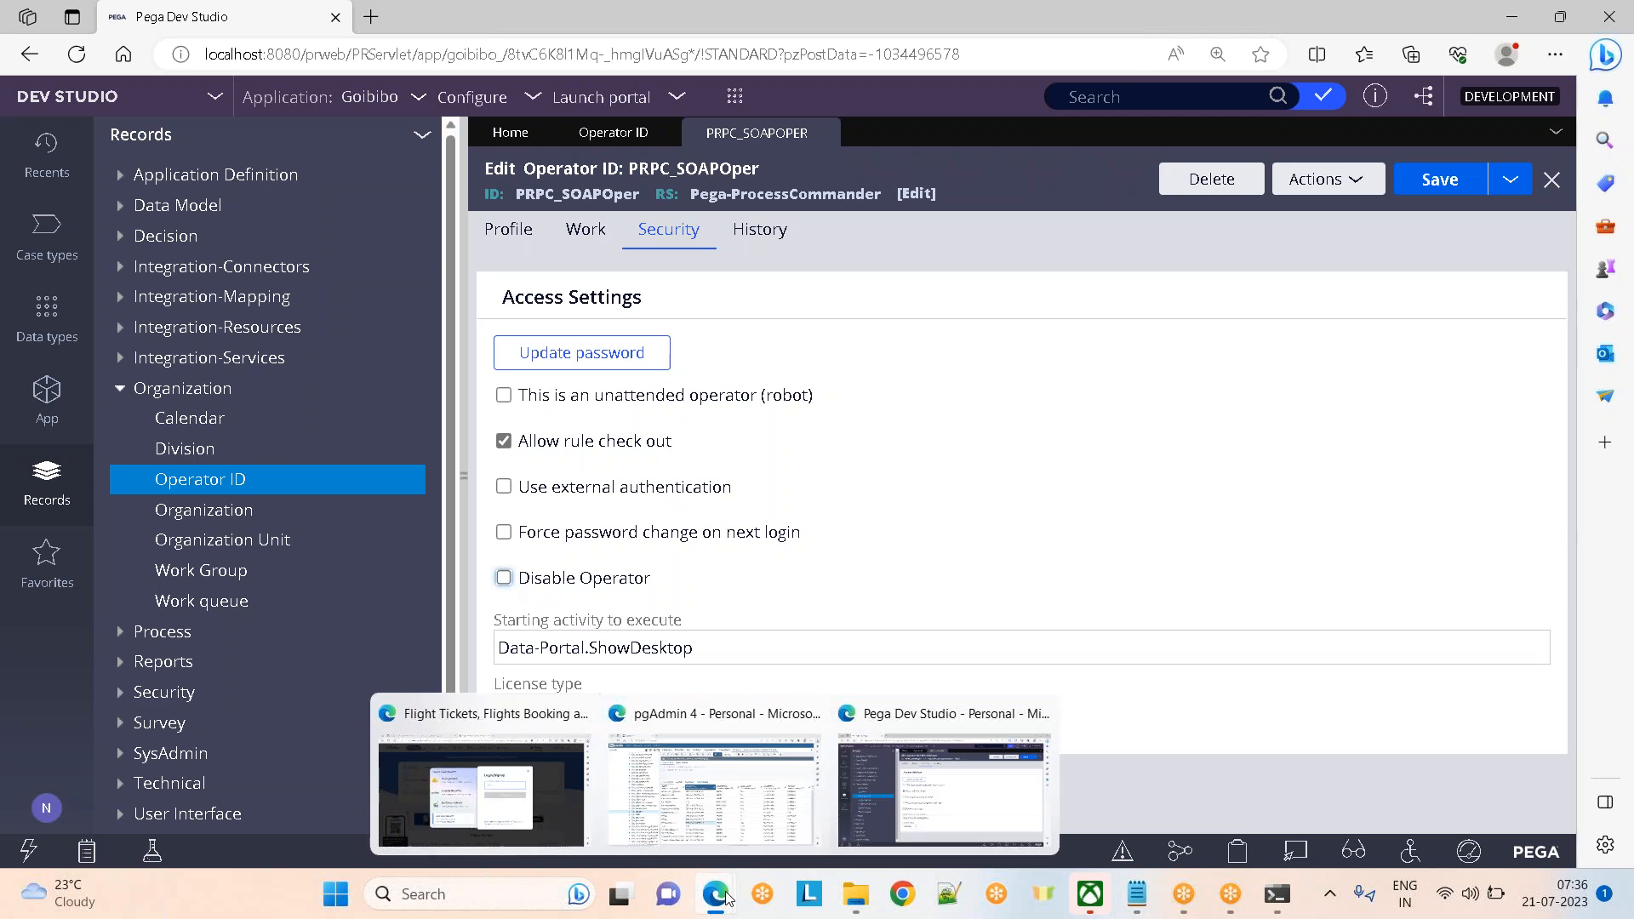
pyautogui.click(785, 817)
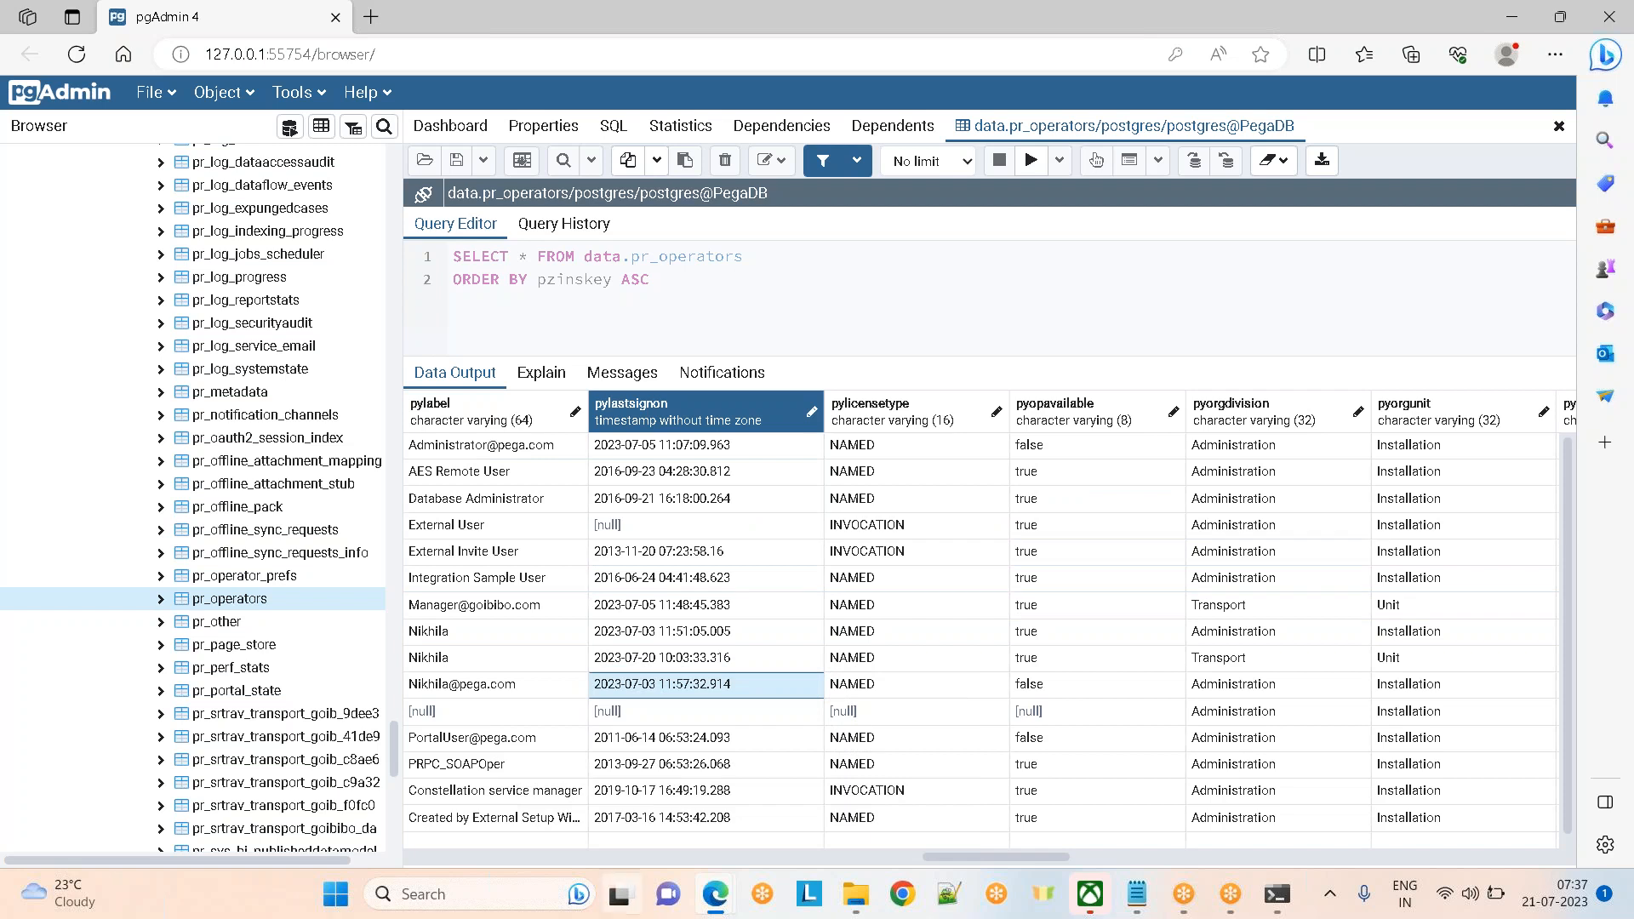
pyautogui.moveTo(715, 897)
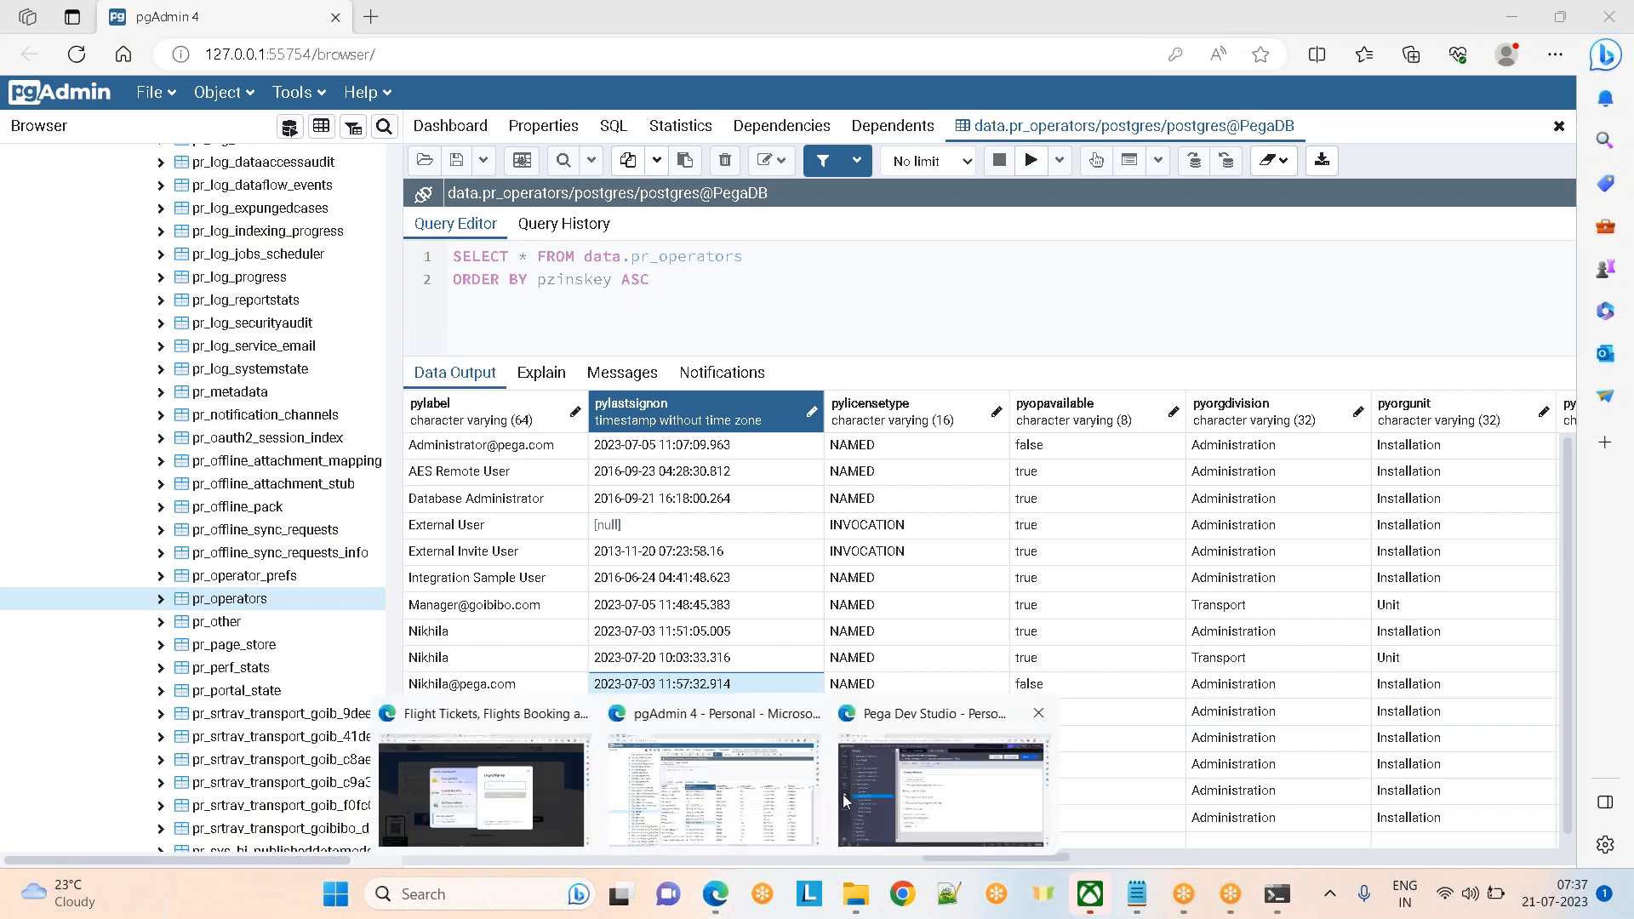
# Switch Pega to App Studio's Goibibo application overview, then back into Dev Studio
pyautogui.click(842, 794)
pyautogui.moveTo(715, 908)
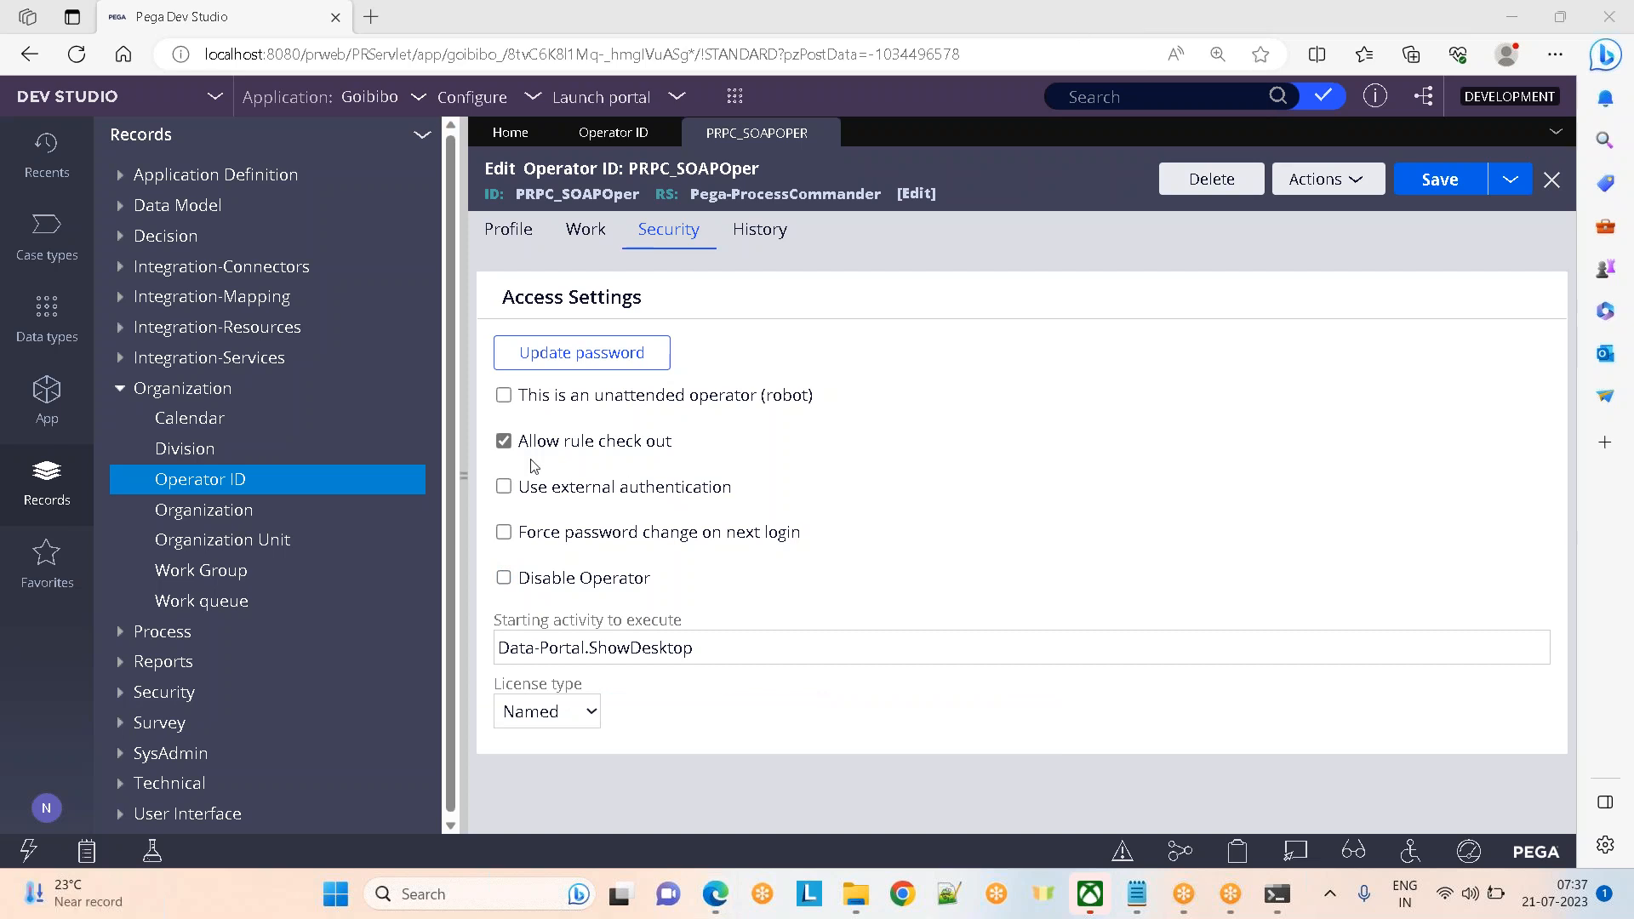
pyautogui.click(220, 99)
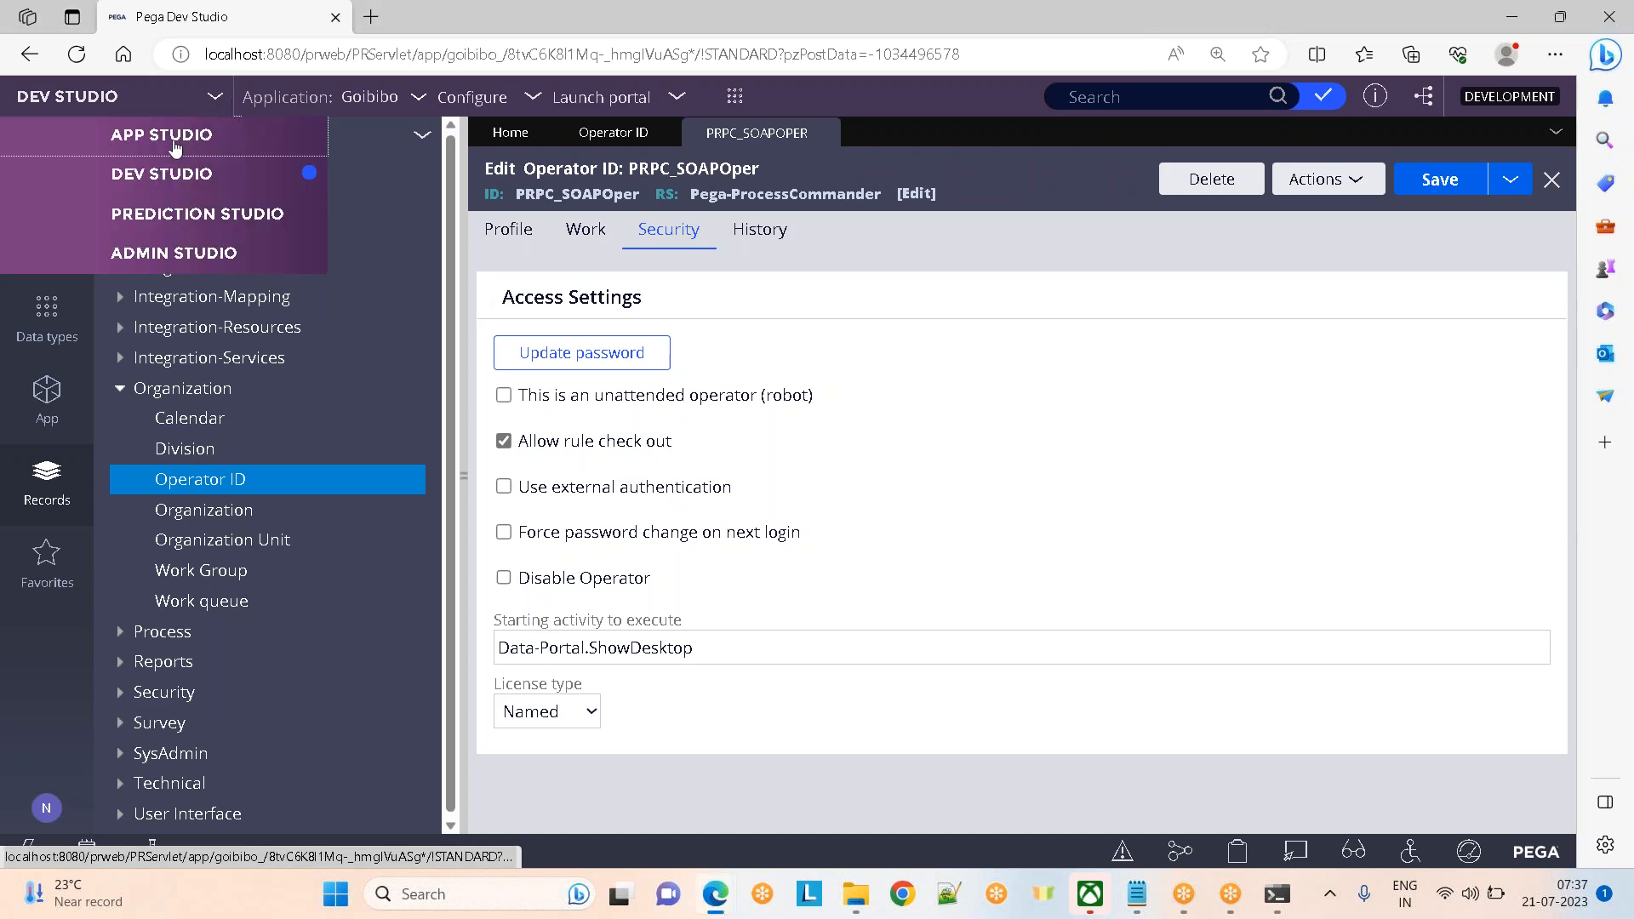
pyautogui.click(151, 136)
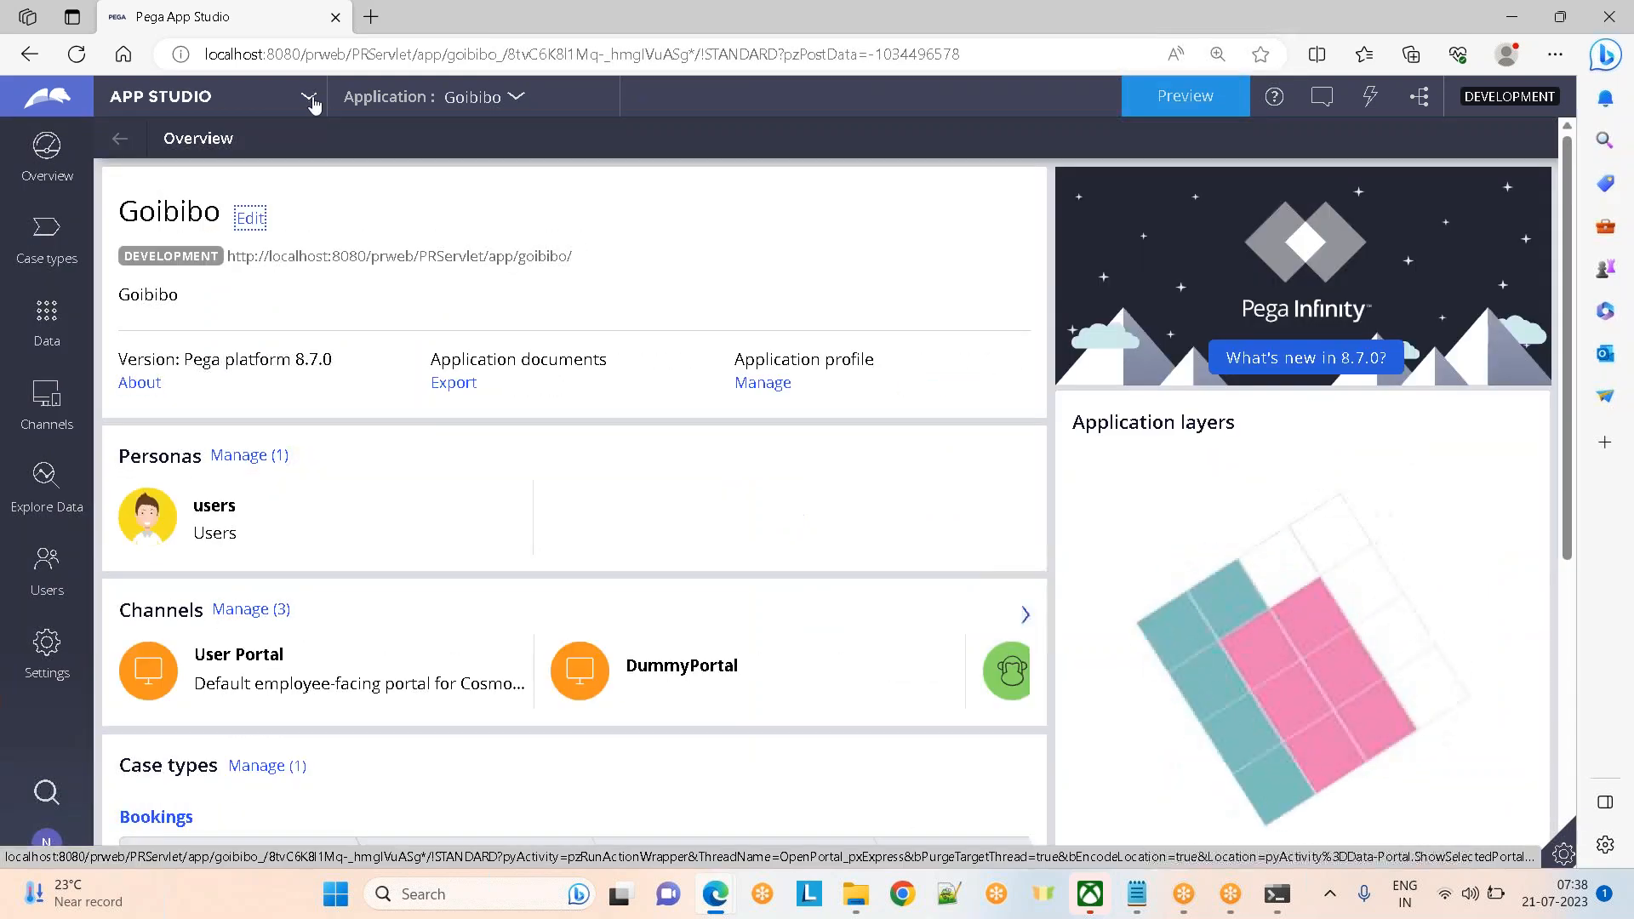
pyautogui.click(310, 98)
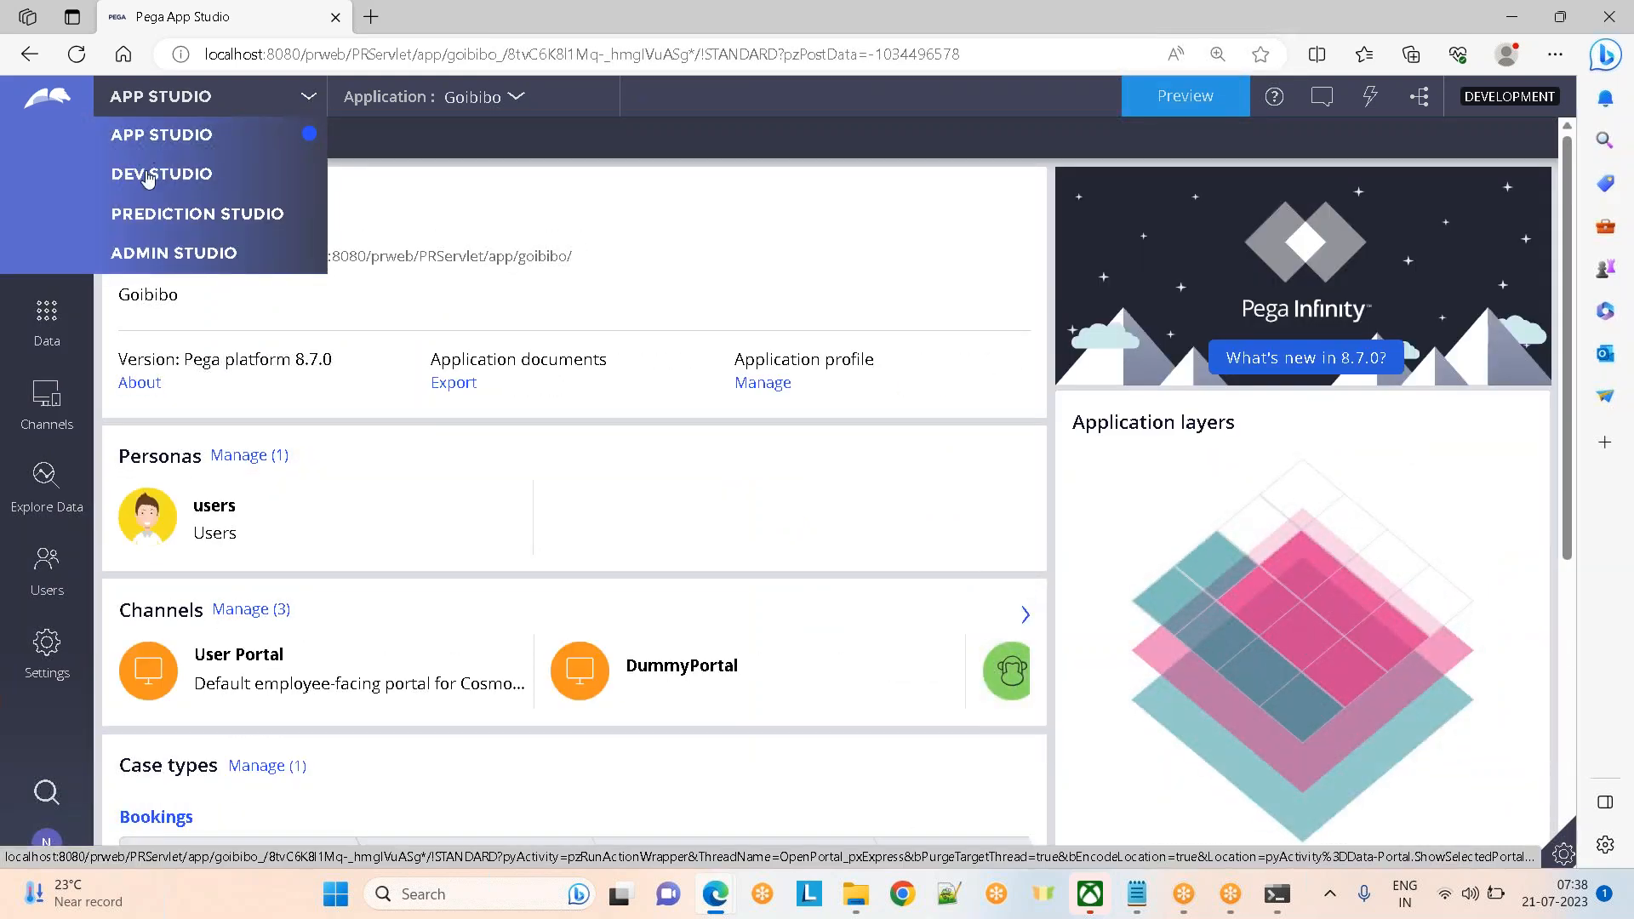
pyautogui.click(147, 175)
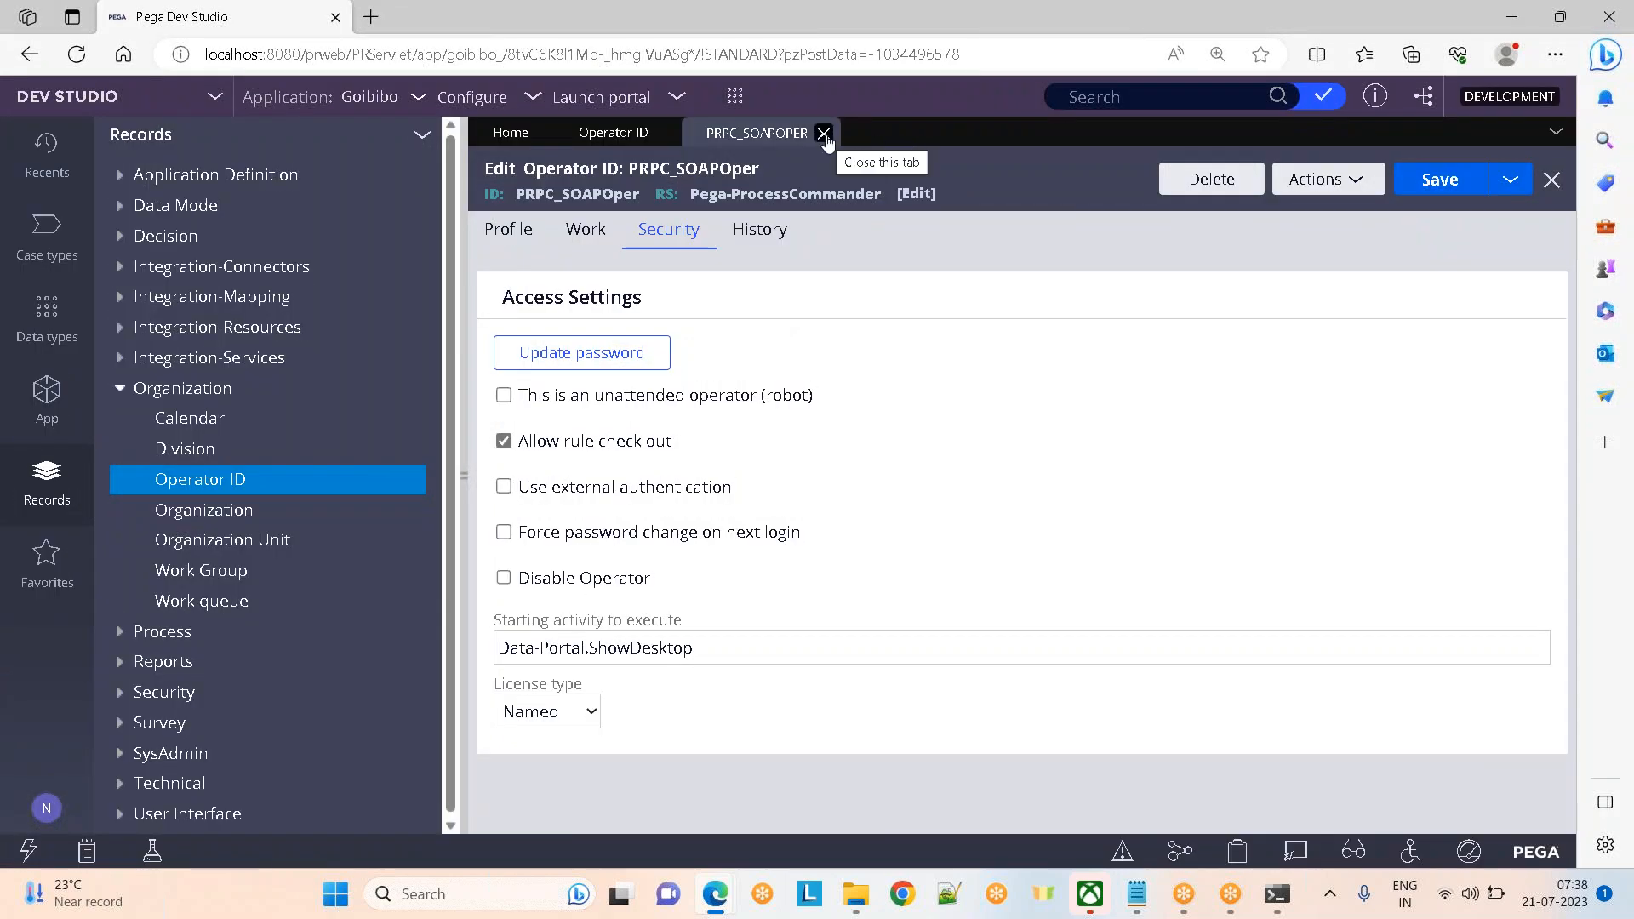
# Close PRPC_SOAPOper and open the goibibo.com operator with Goibibo:Authors, hiding the Records explorer
pyautogui.click(824, 133)
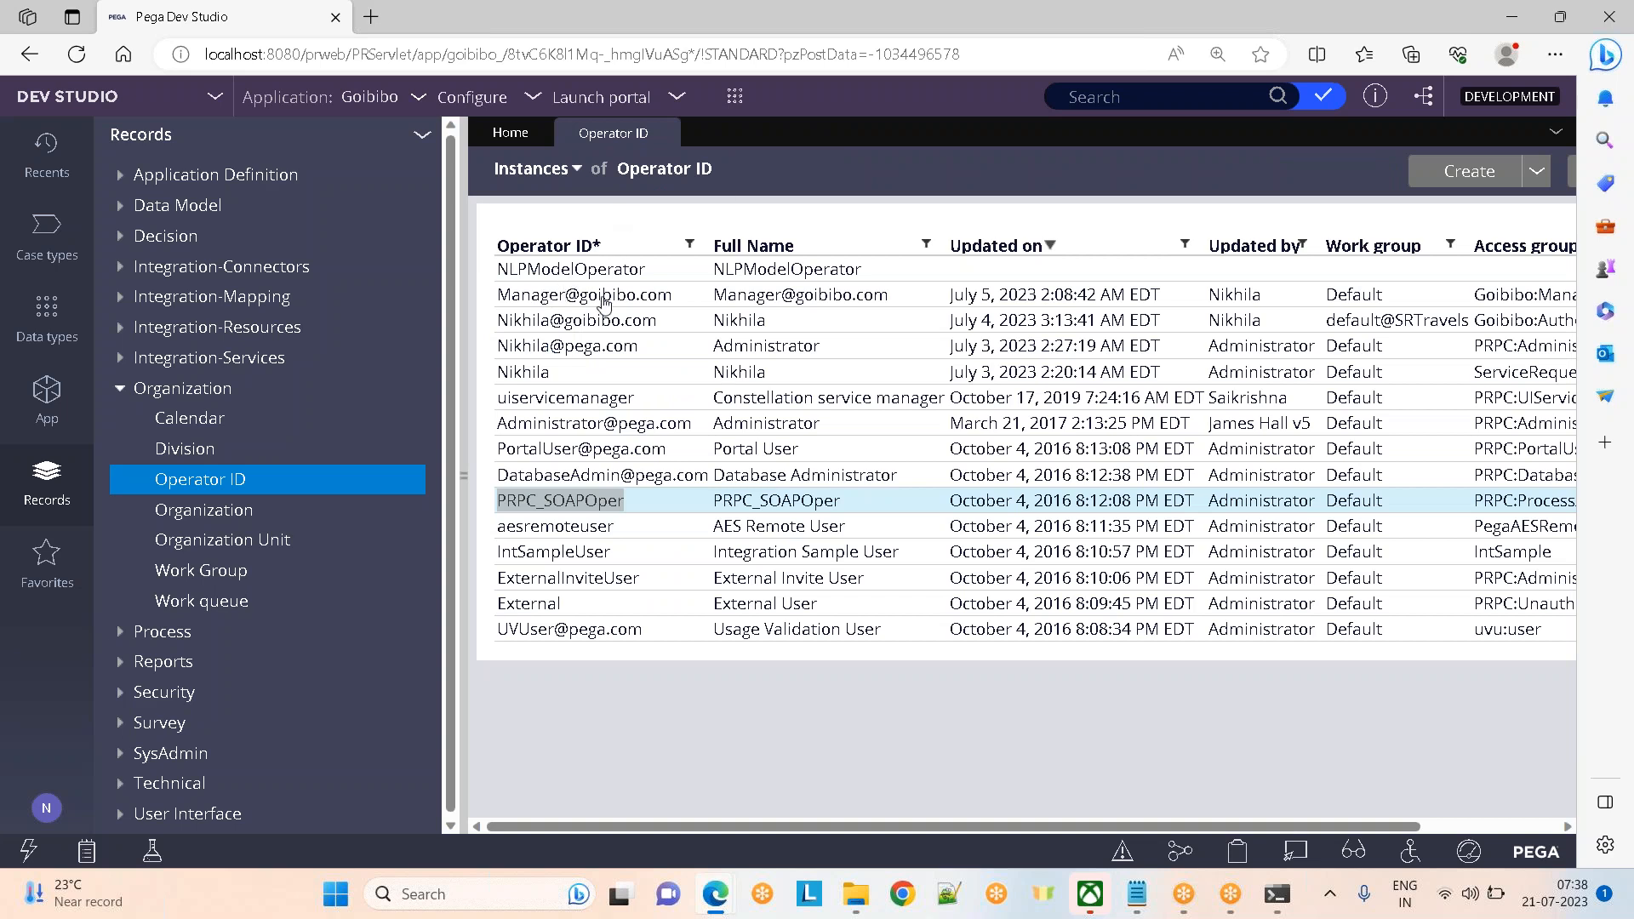
pyautogui.click(552, 322)
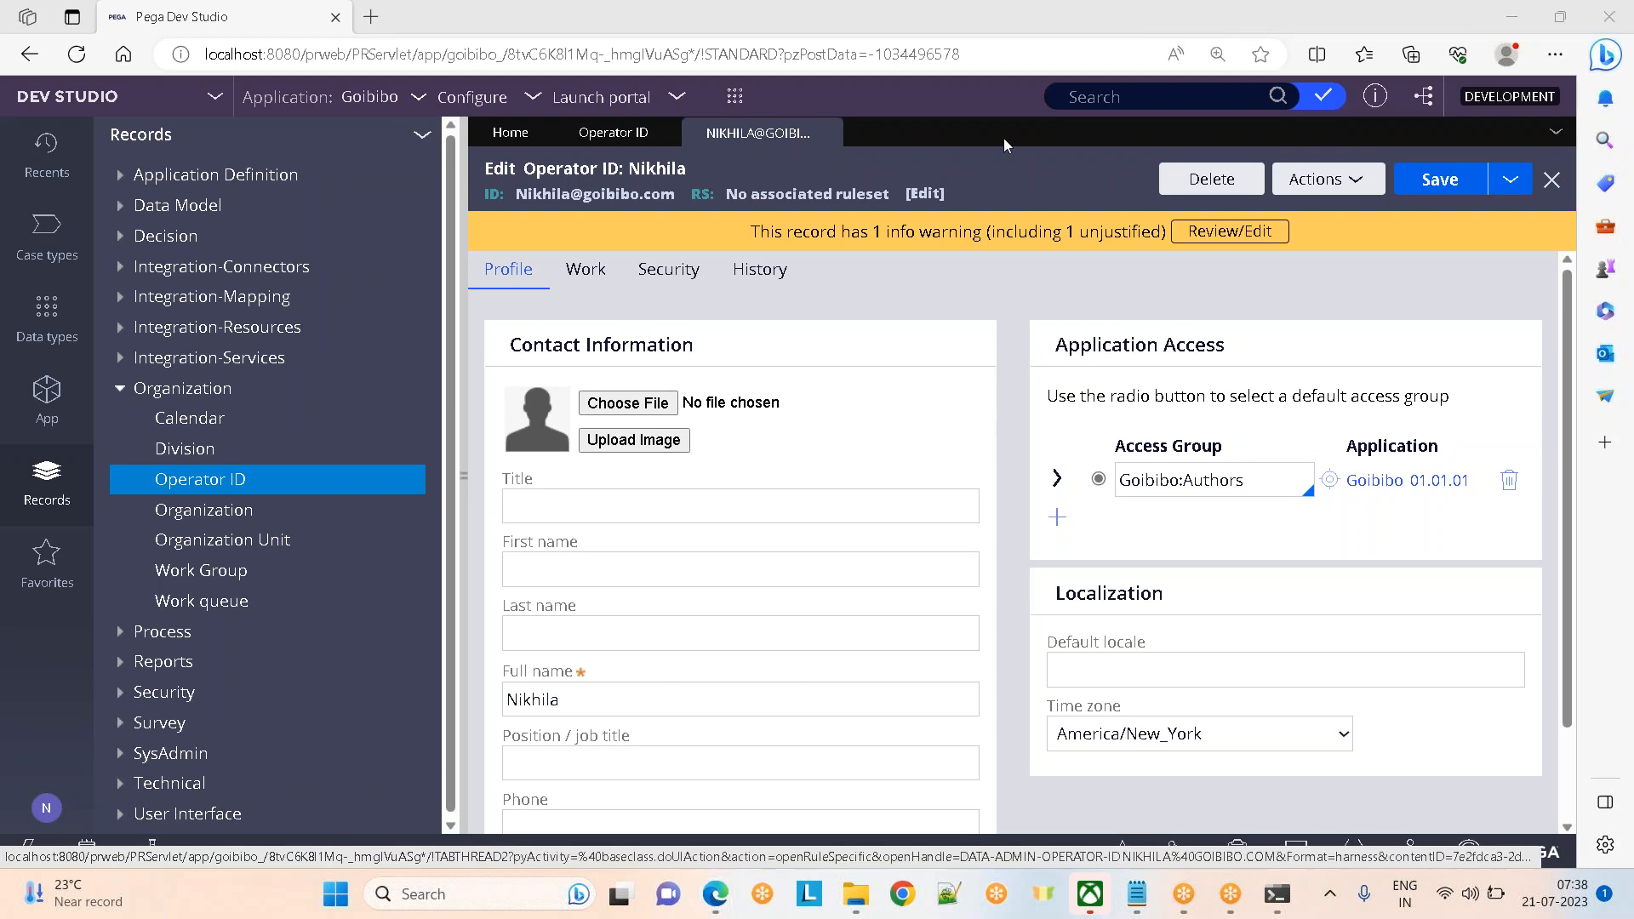
pyautogui.click(463, 476)
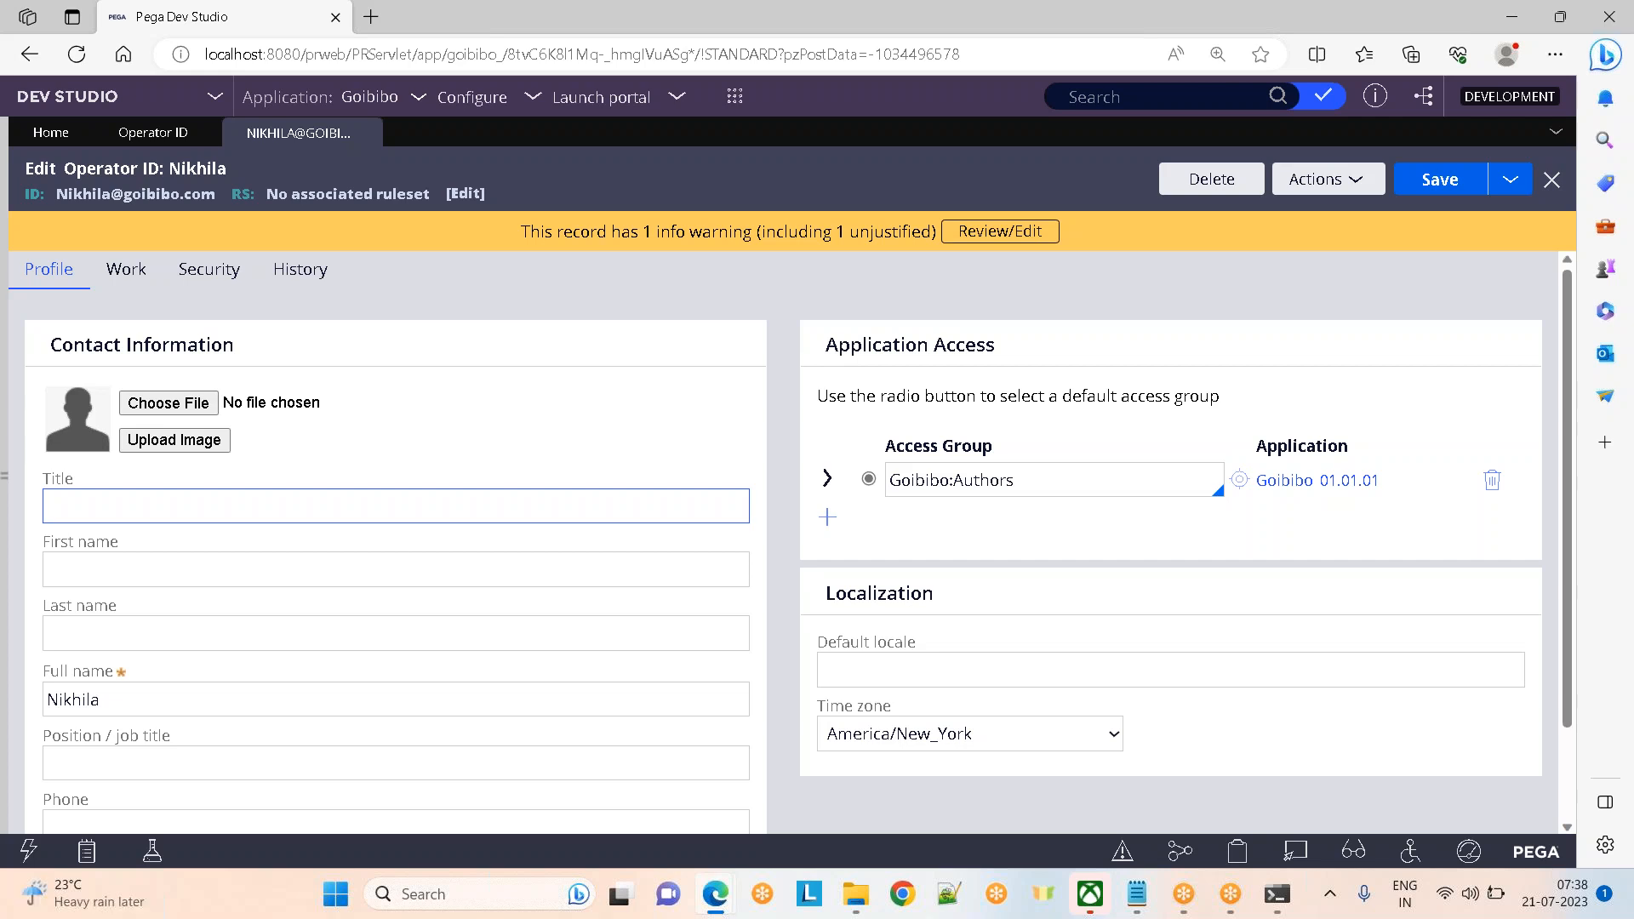
# Show the operator's Security tab: rule check-out allowed, Data-Portal.ShowDesktop starting activity, Named license
pyautogui.click(219, 271)
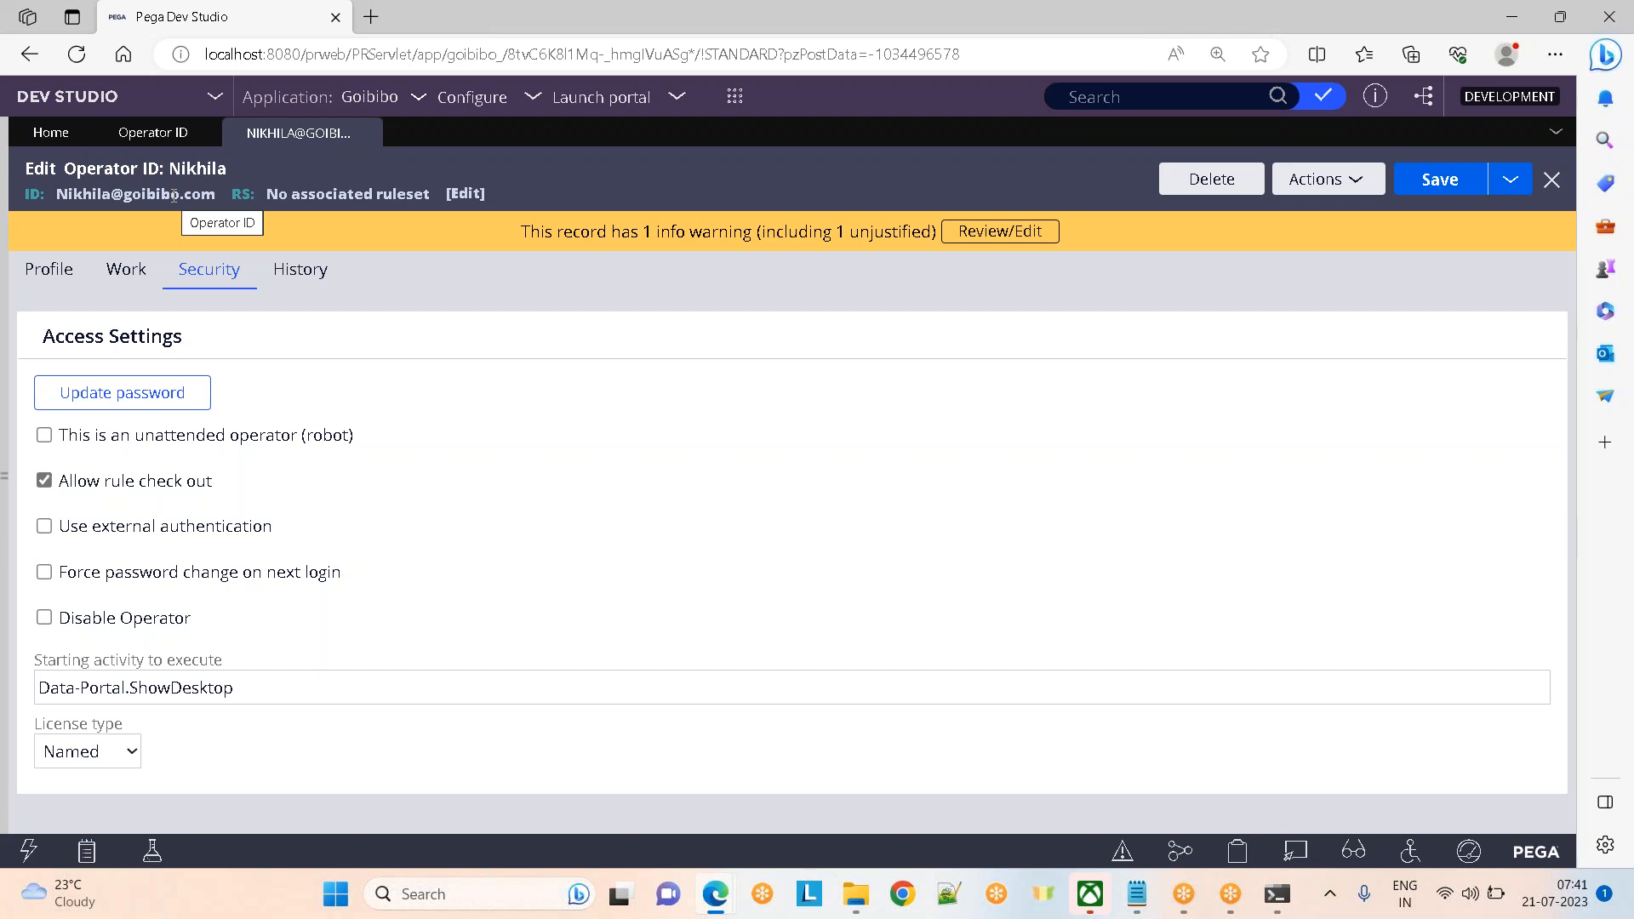
# Go back to the operator's Profile tab showing Goibibo:Authors and time zone America/New_York
pyautogui.click(31, 274)
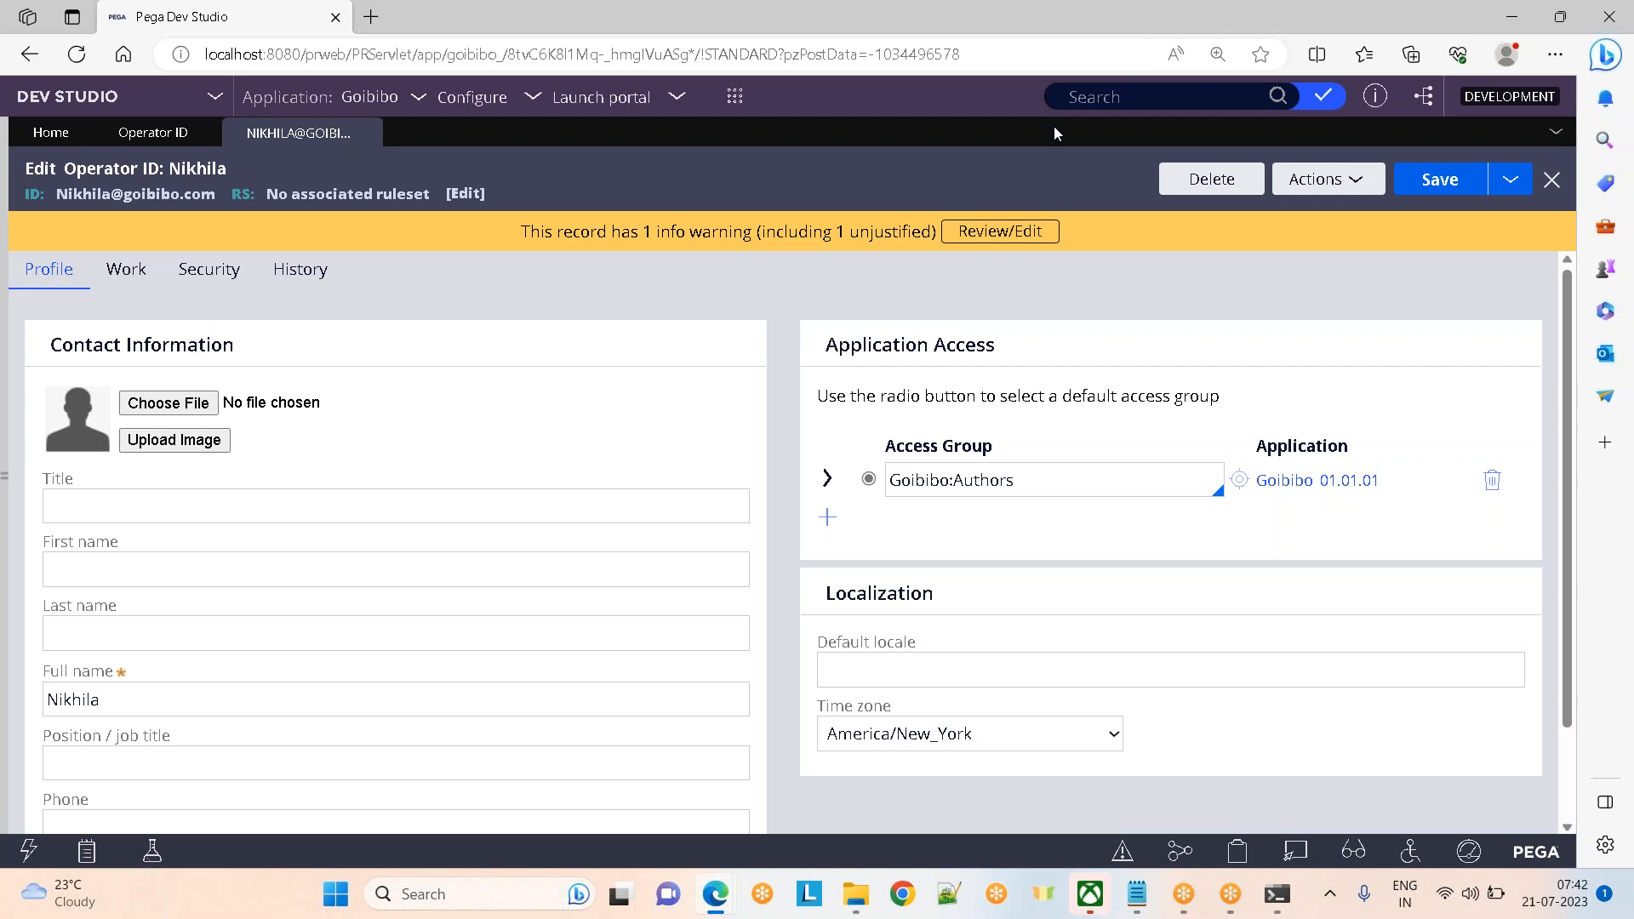
# Add a new Application Access row below Goibibo:Authors and browse the access group choices
pyautogui.doubleClick(127, 194)
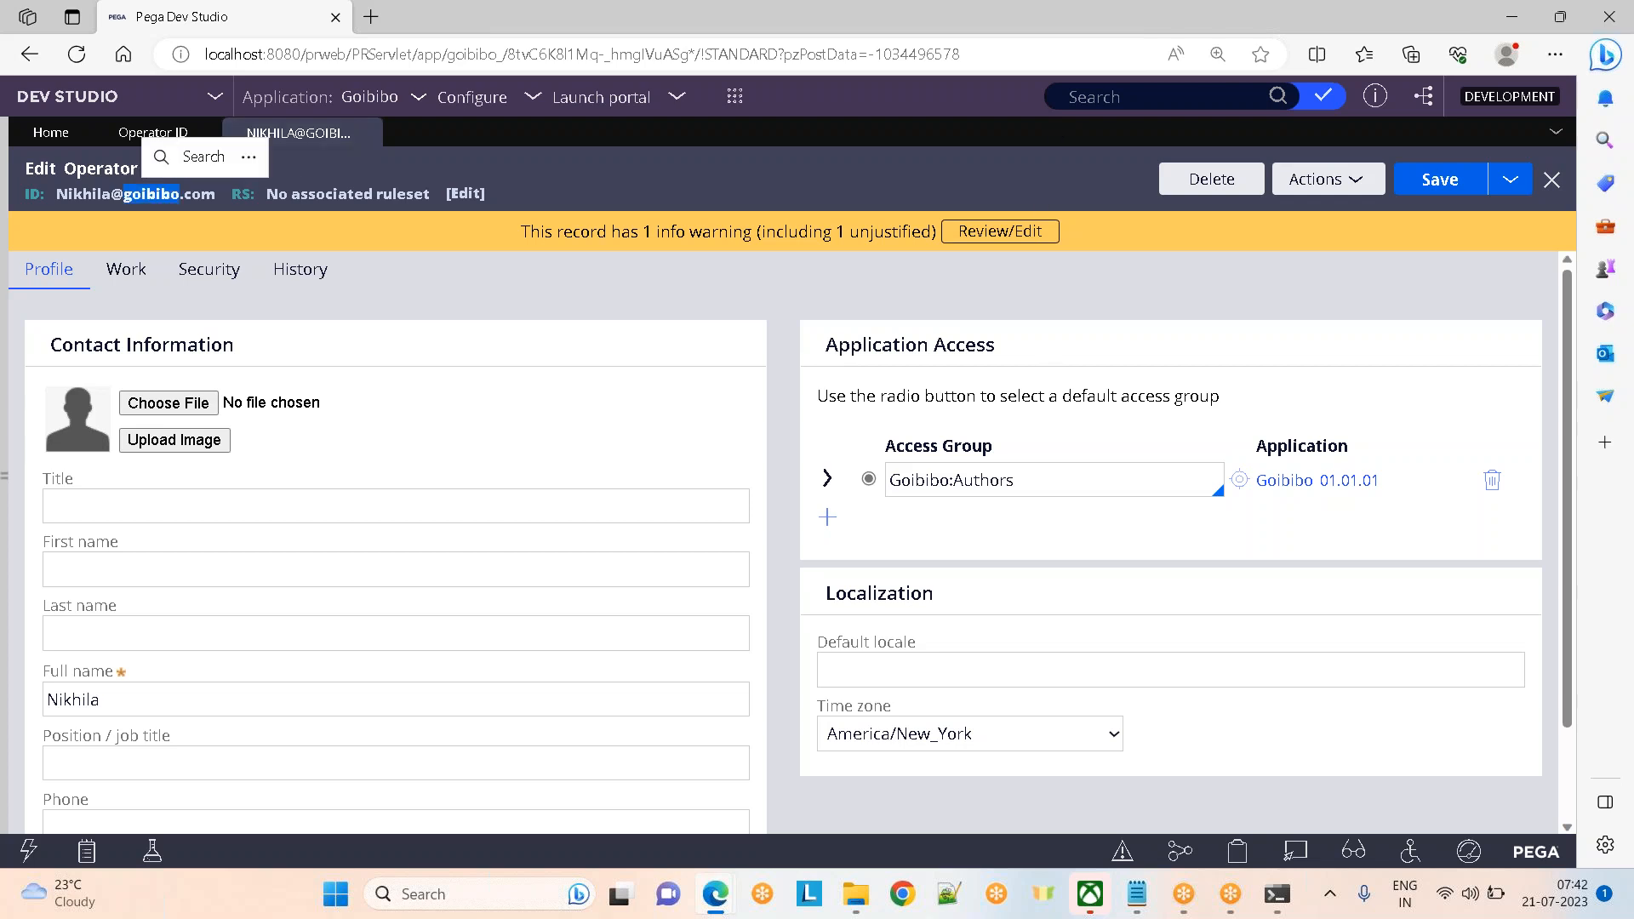
pyautogui.click(890, 438)
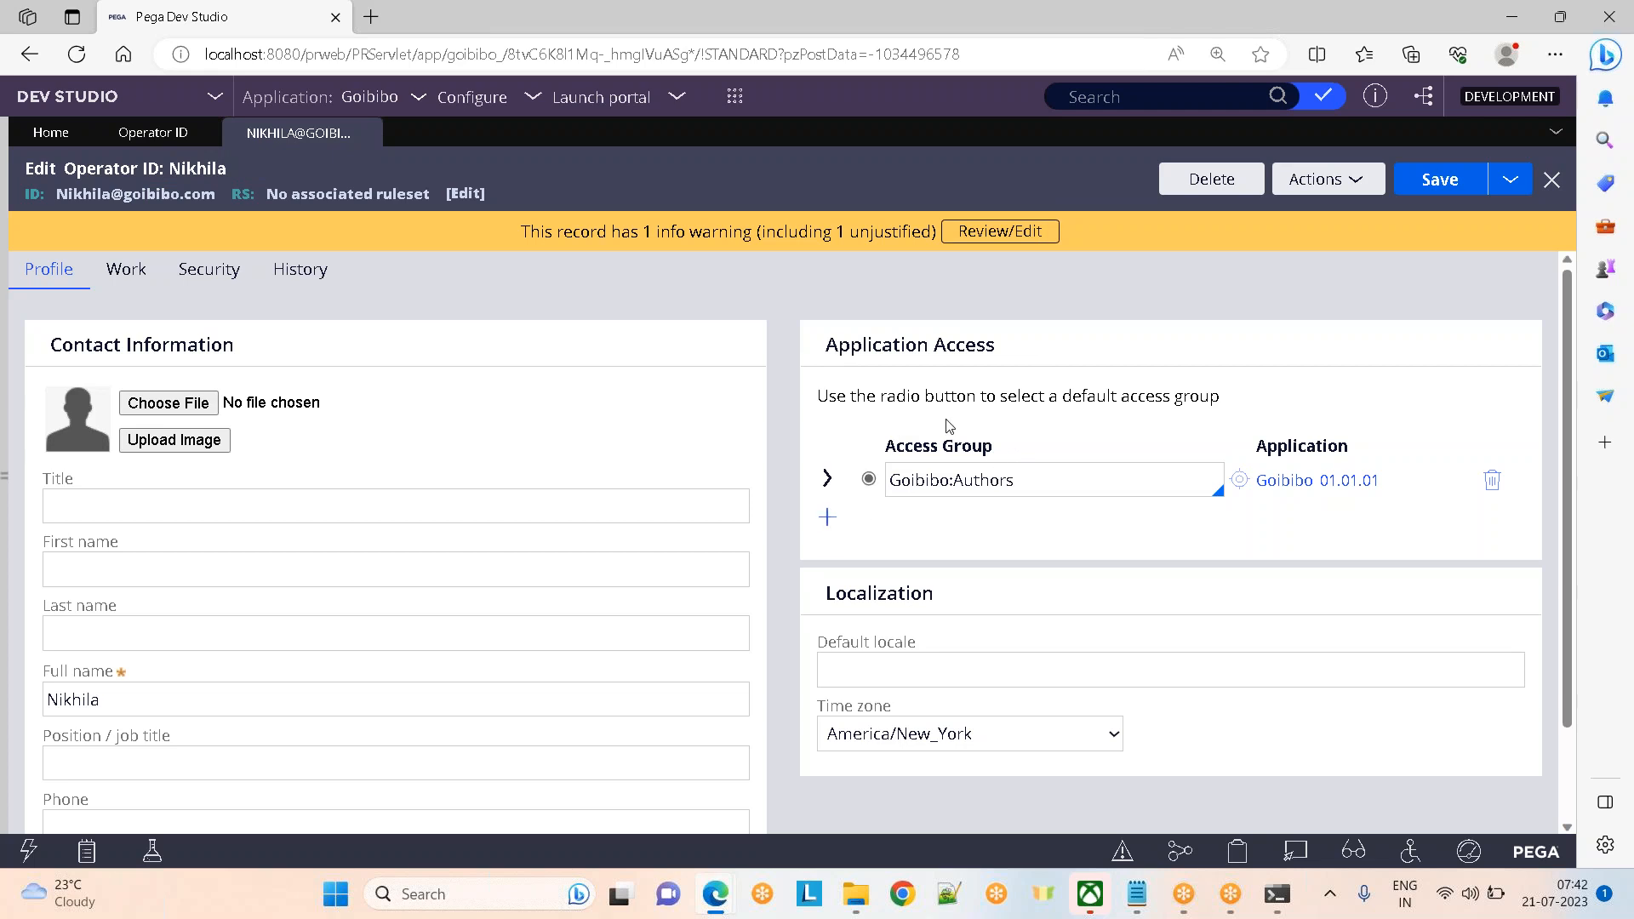
pyautogui.click(827, 519)
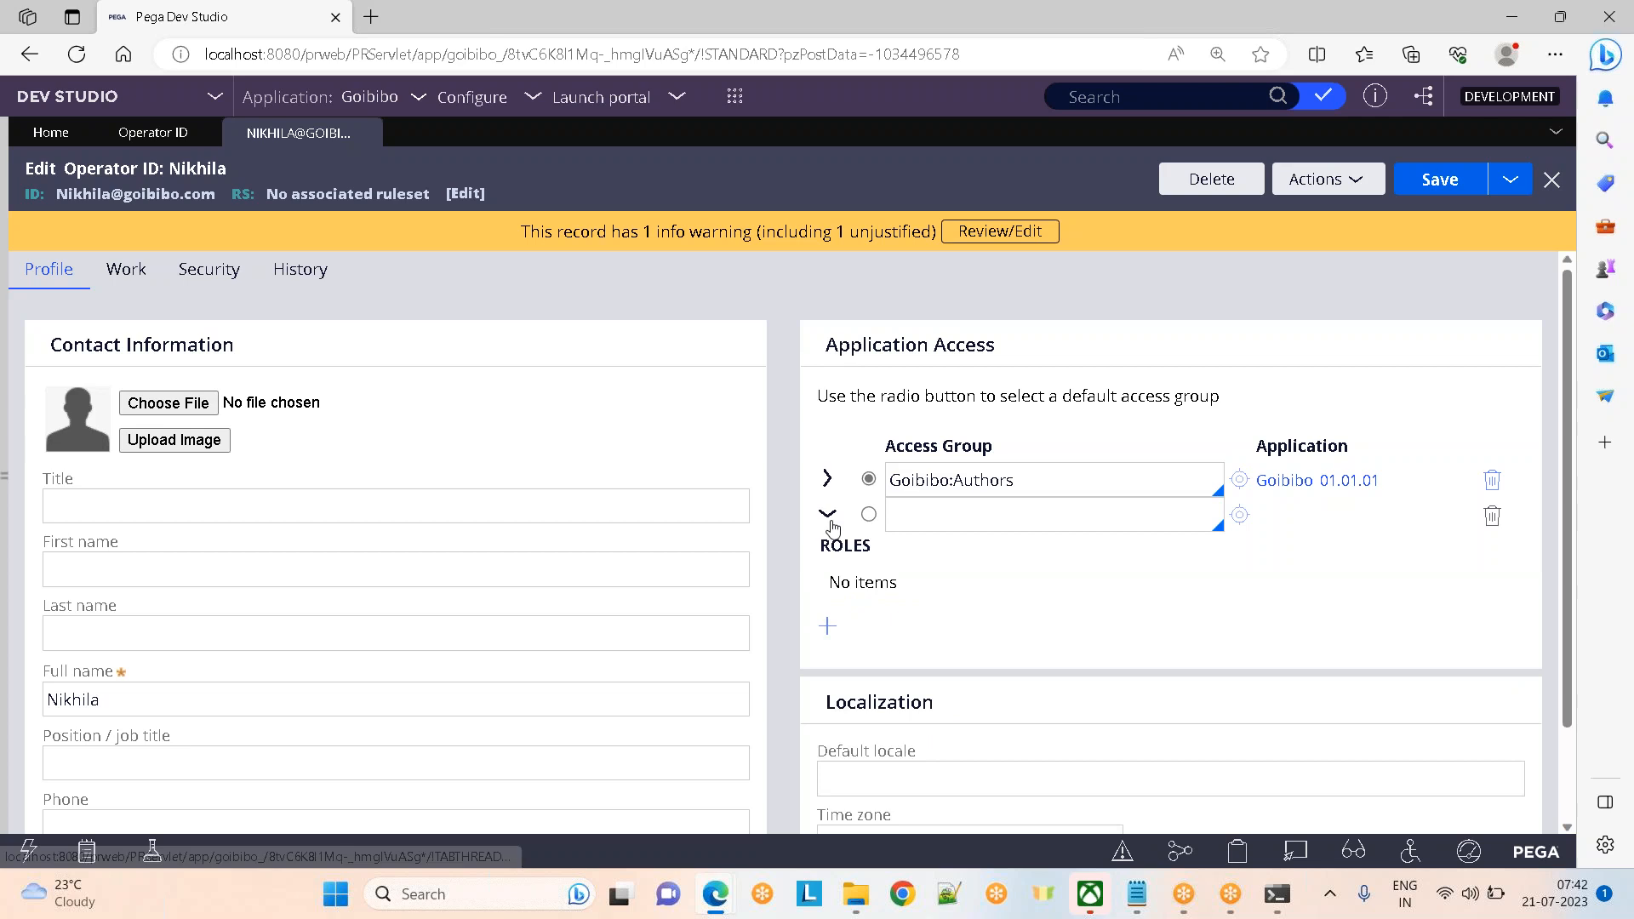
pyautogui.click(868, 515)
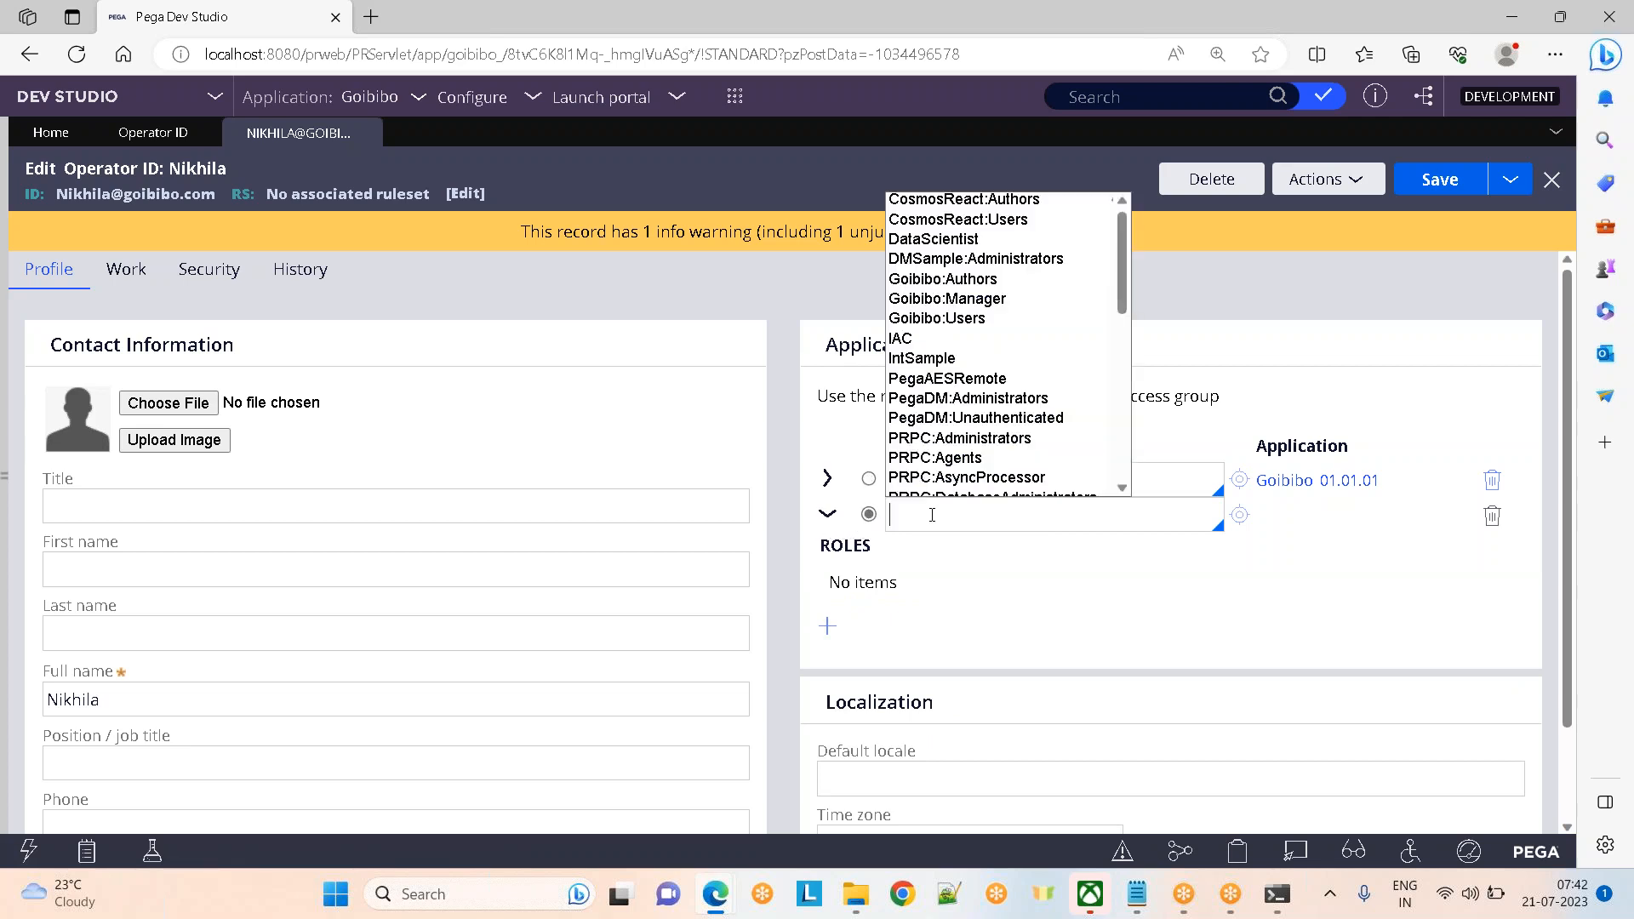
pyautogui.click(1253, 47)
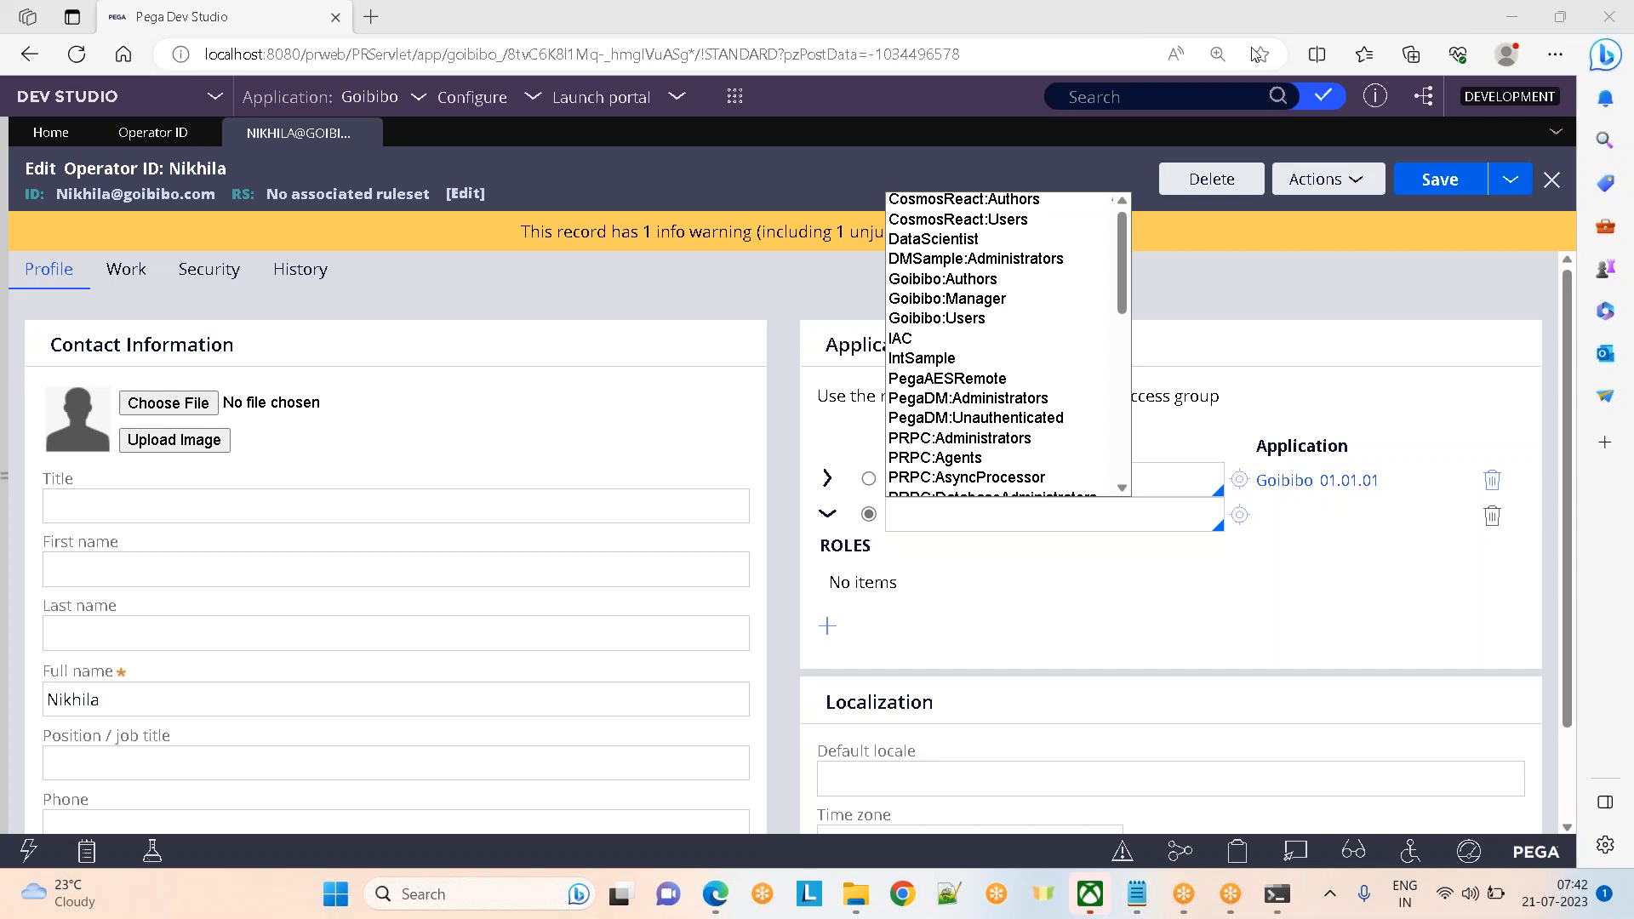
pyautogui.click(1269, 294)
pyautogui.moveTo(1034, 481); pyautogui.dragTo(858, 464)
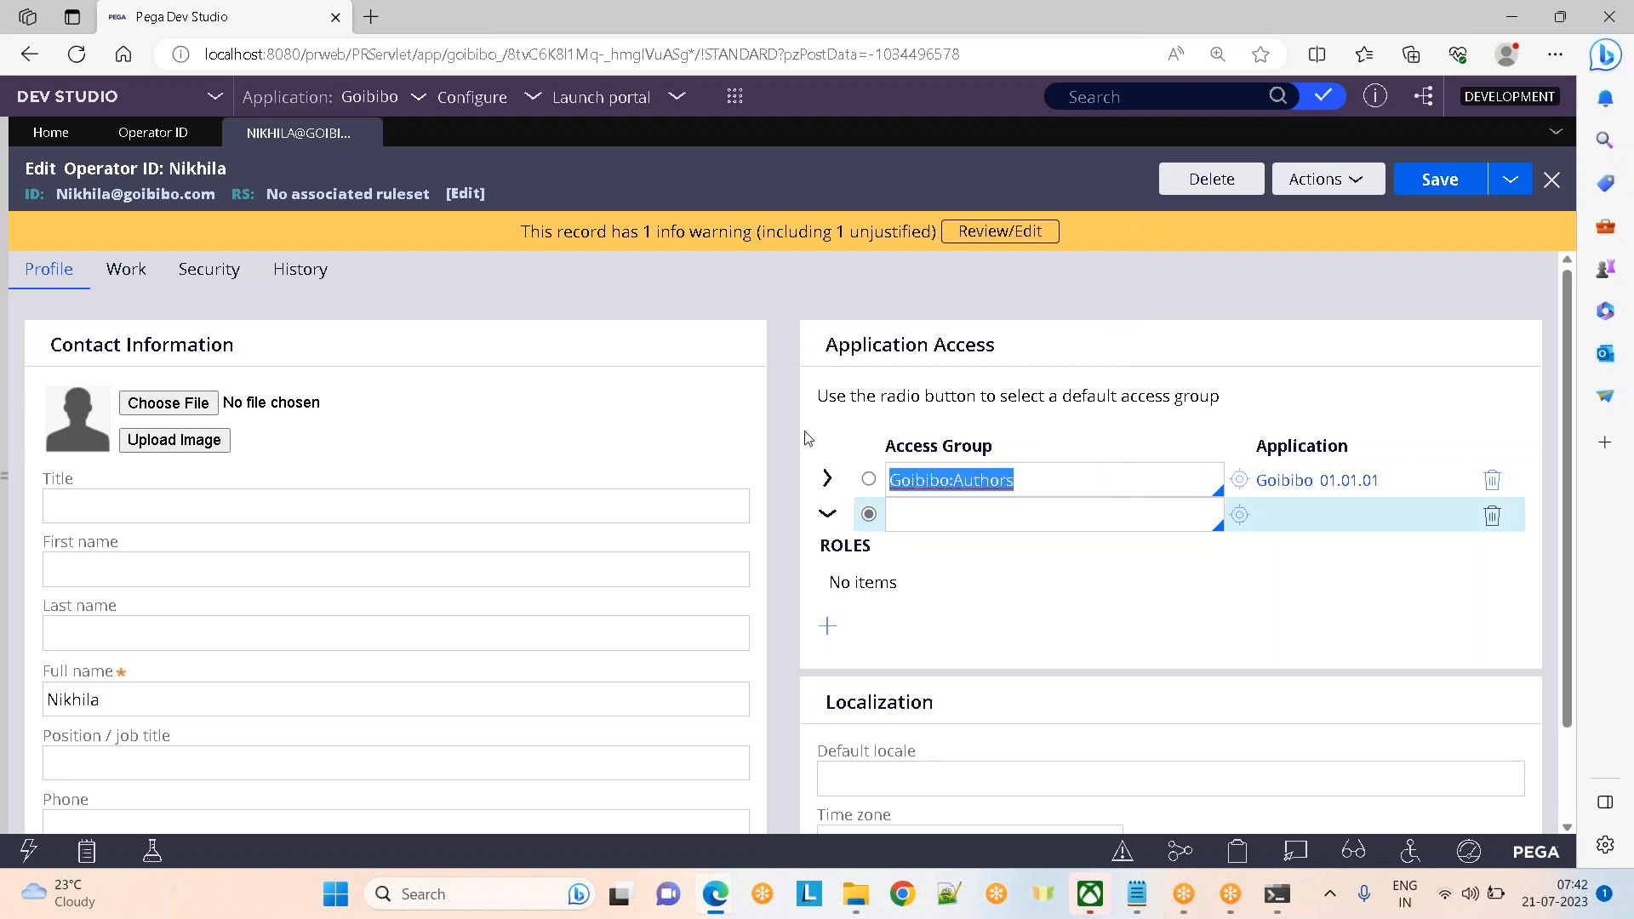
# Set the new rows to DMSample:Administrators and PegaDM:Administrators, then collapse their role lists
pyautogui.click(931, 516)
pyautogui.press('Down')
pyautogui.press('Down')
pyautogui.press('Down')
pyautogui.press('Down')
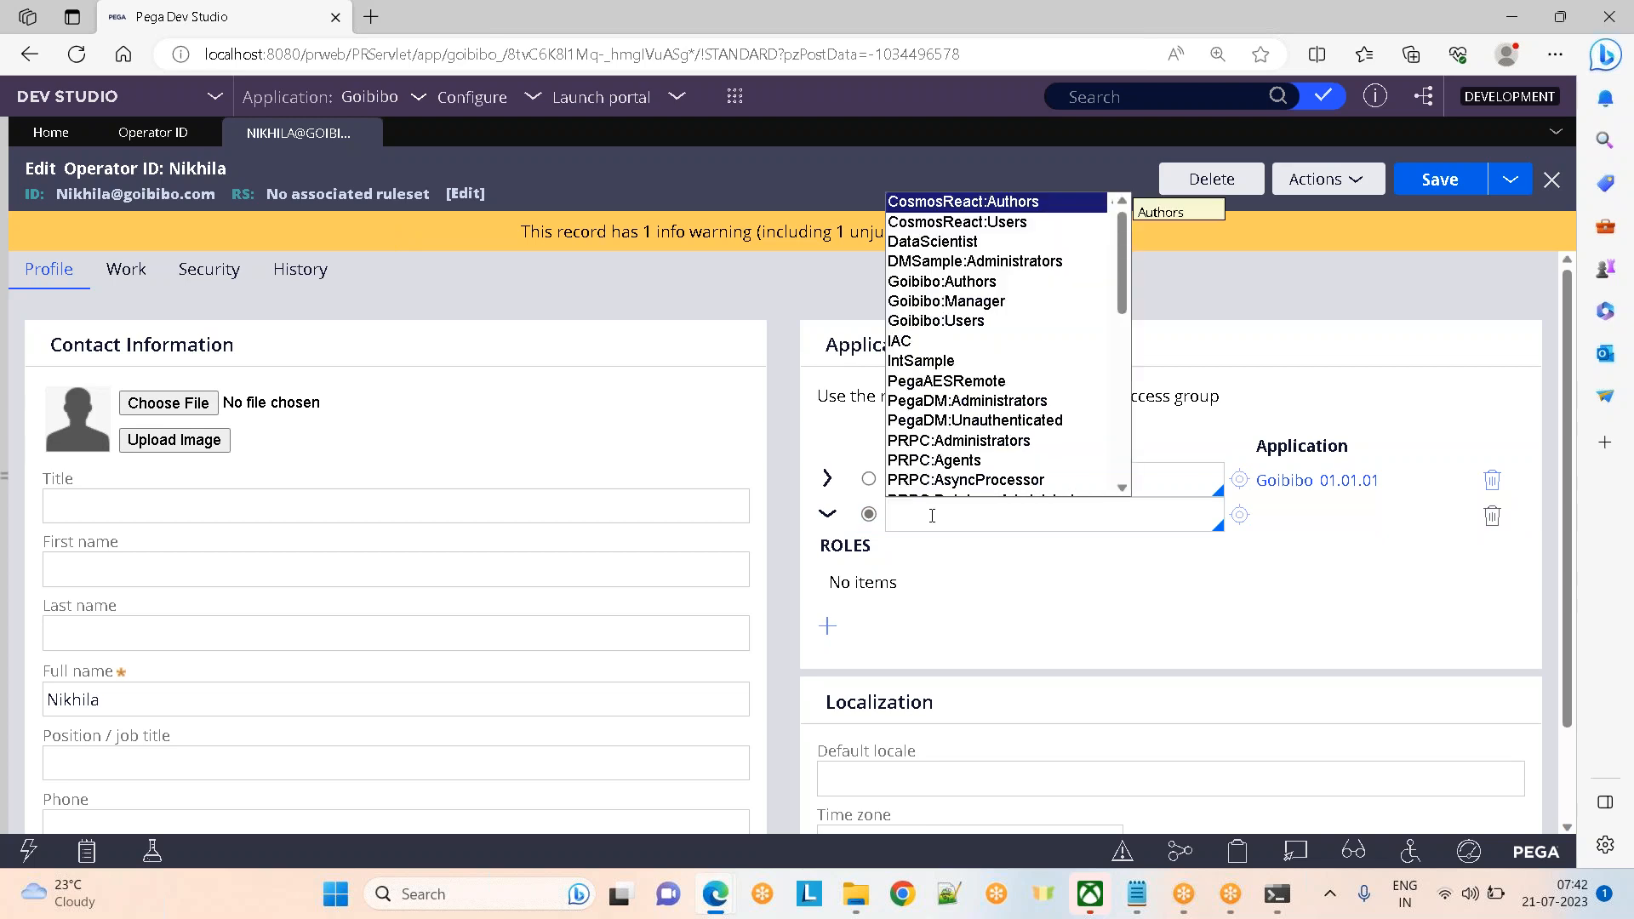
pyautogui.press('Return')
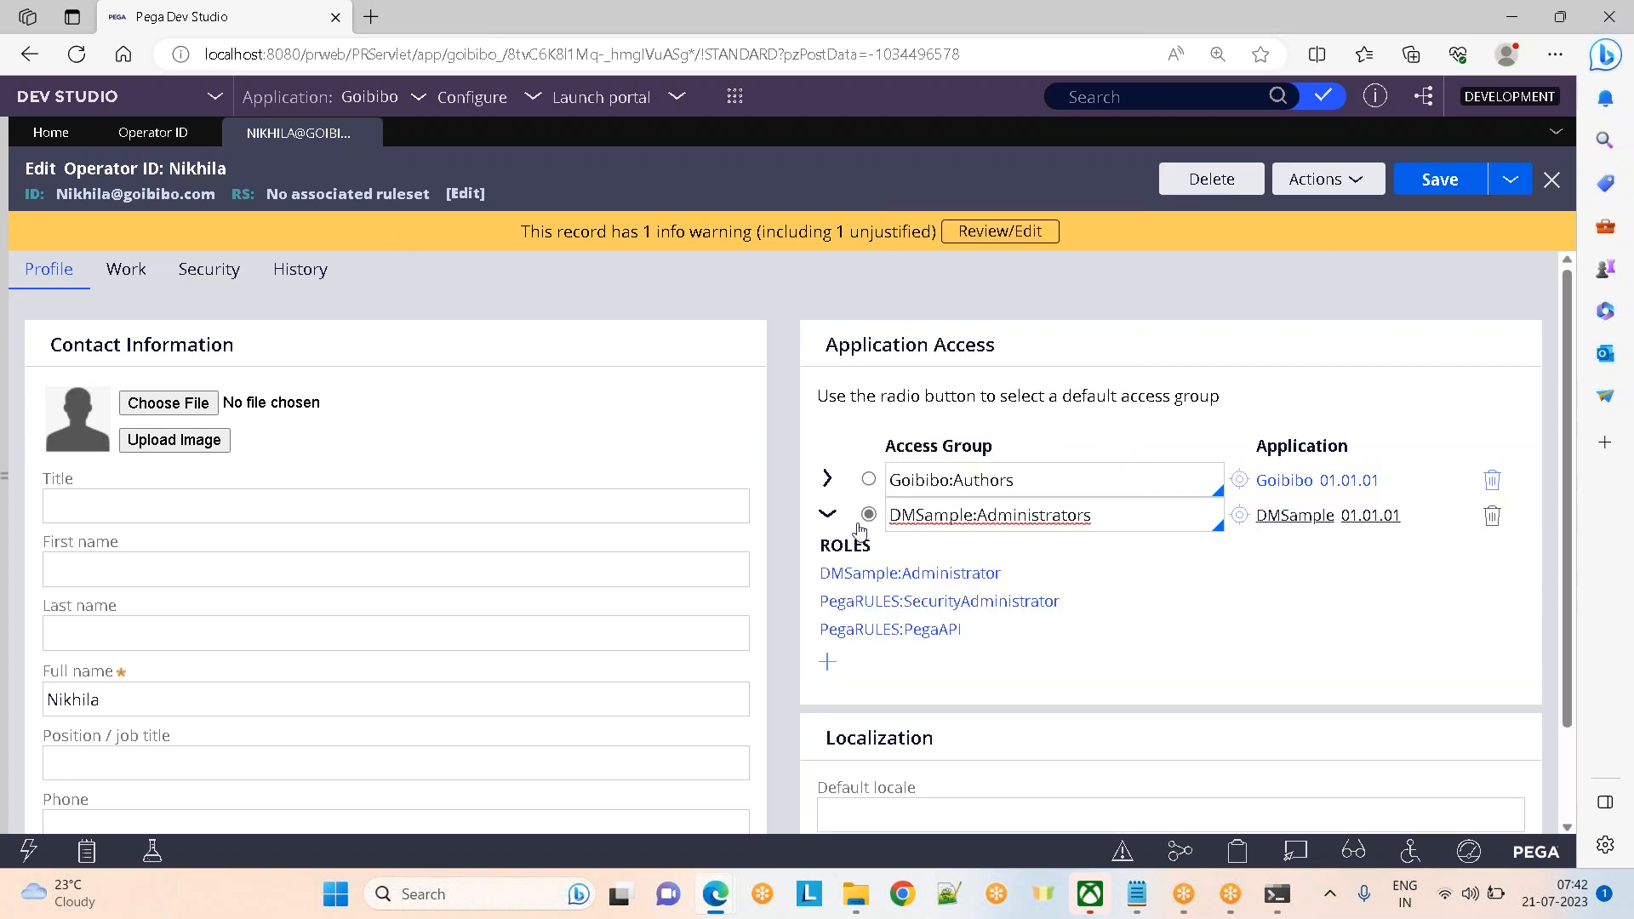
pyautogui.click(827, 662)
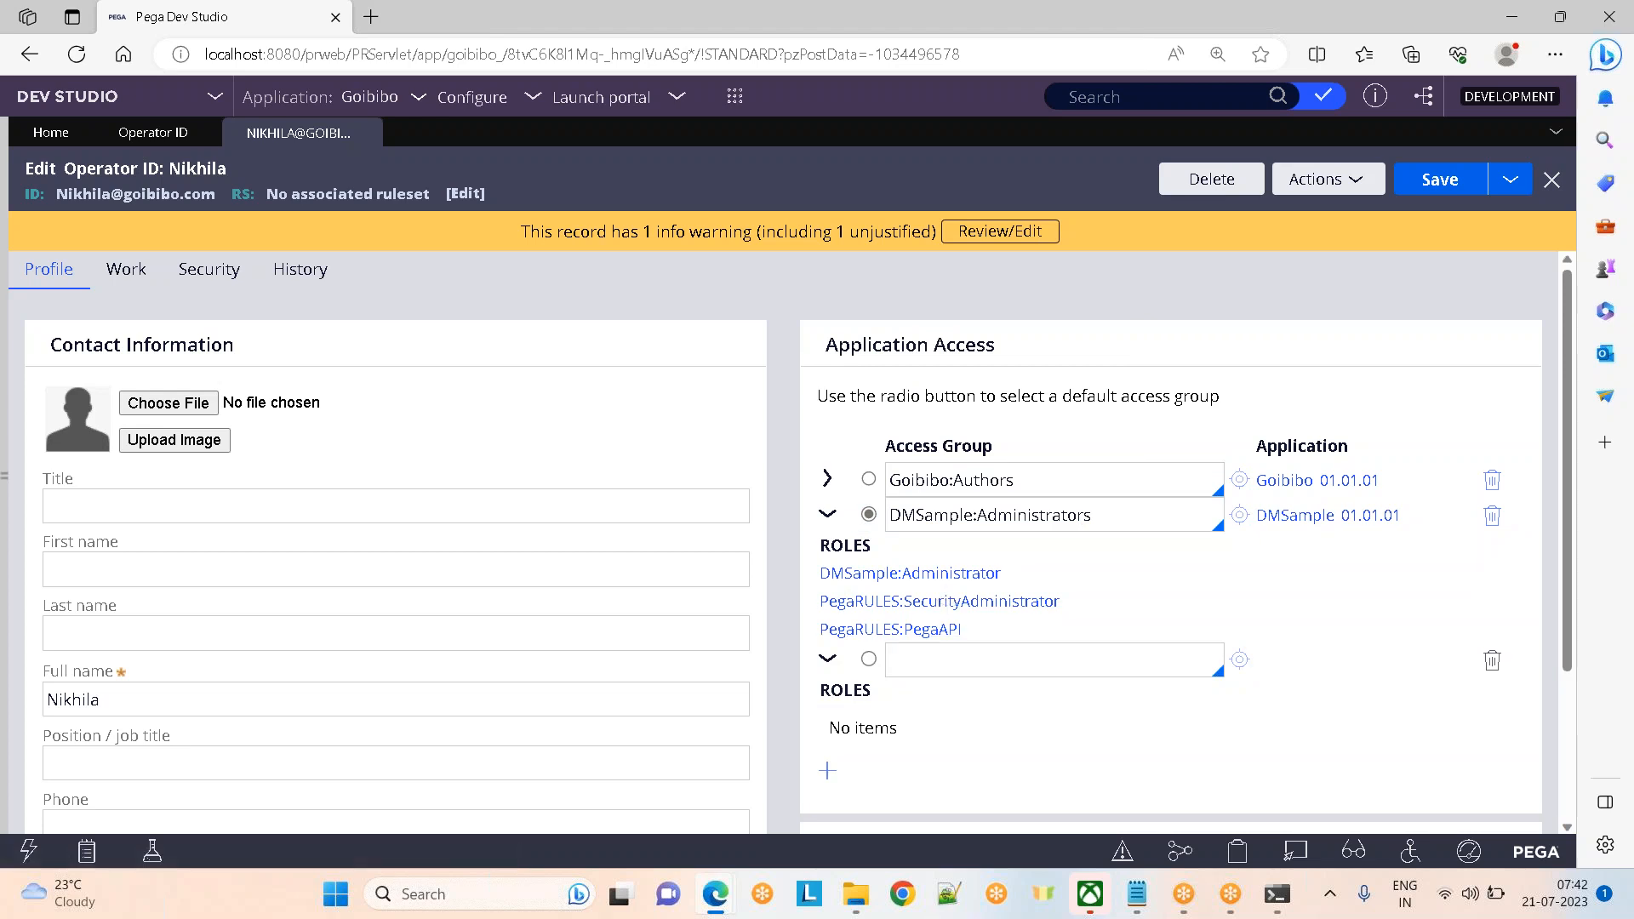
pyautogui.press('Down')
pyautogui.press('Down')
pyautogui.press('Down')
pyautogui.press('Down')
pyautogui.press('Down')
pyautogui.press('Down')
pyautogui.press('Down')
pyautogui.press('Down')
pyautogui.press('Down')
pyautogui.press('Down')
pyautogui.press('Down')
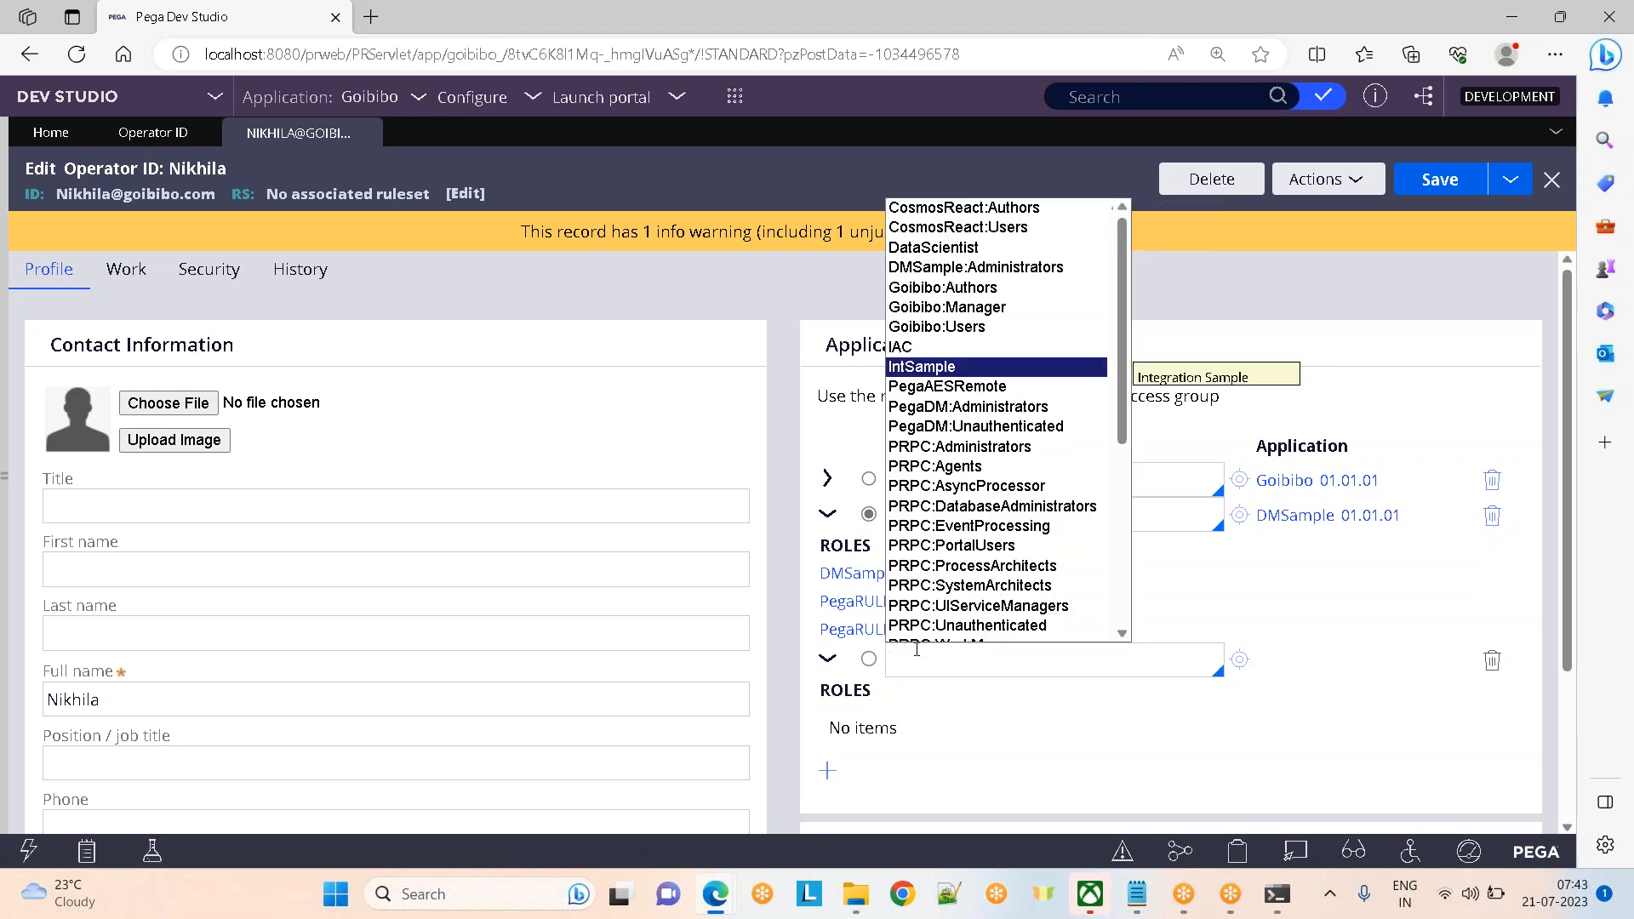
pyautogui.press('Return')
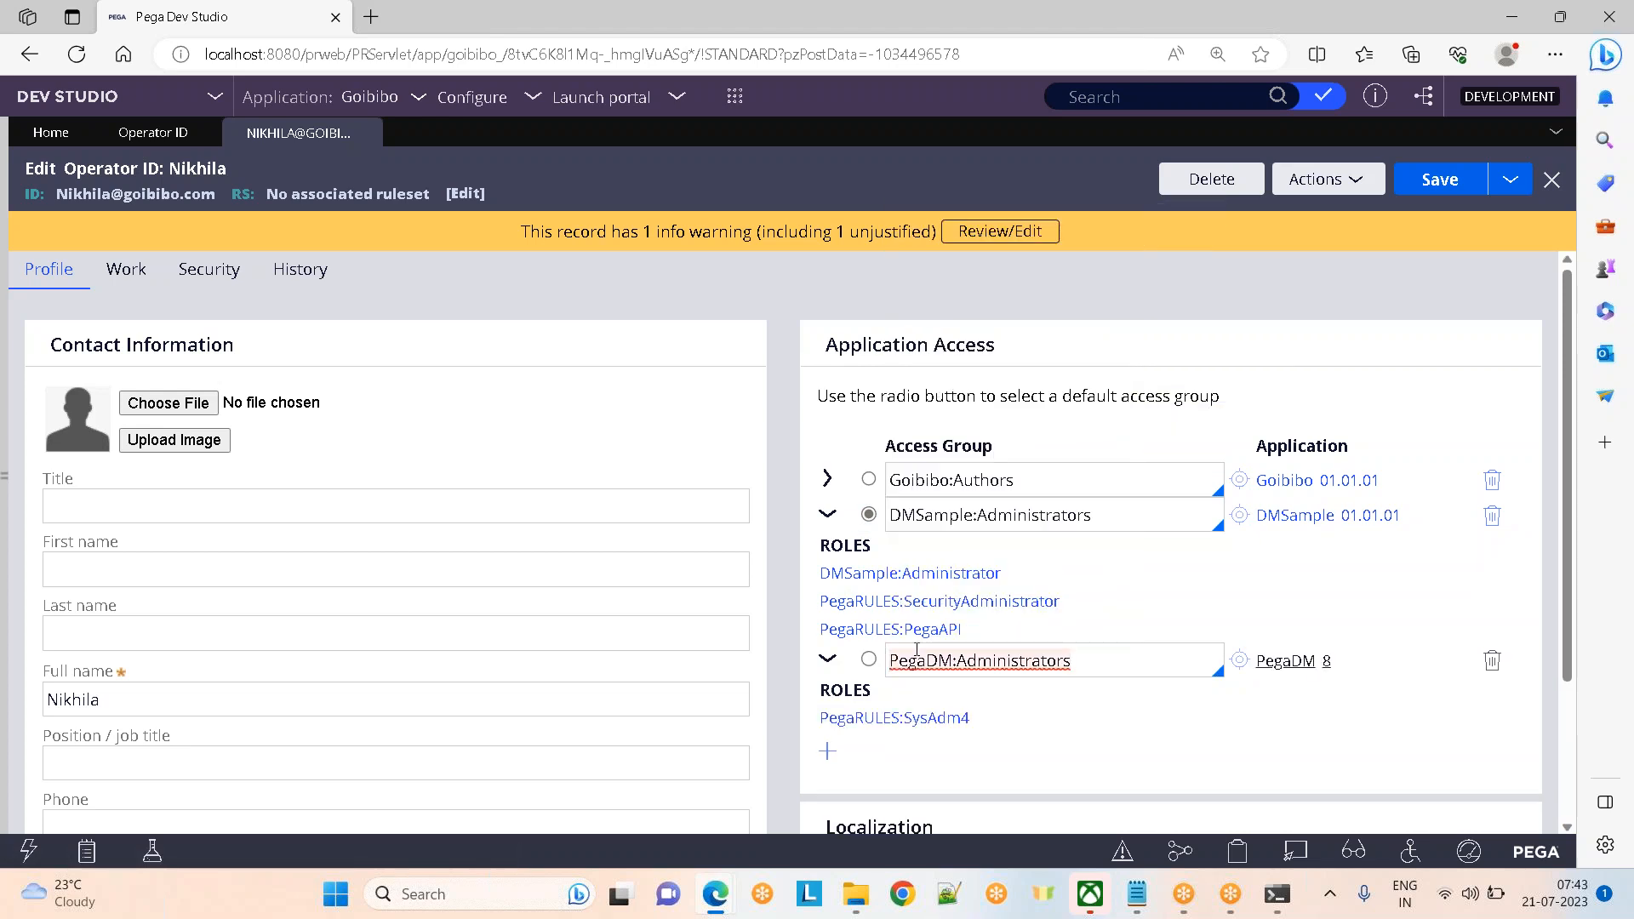
pyautogui.click(829, 514)
pyautogui.click(829, 550)
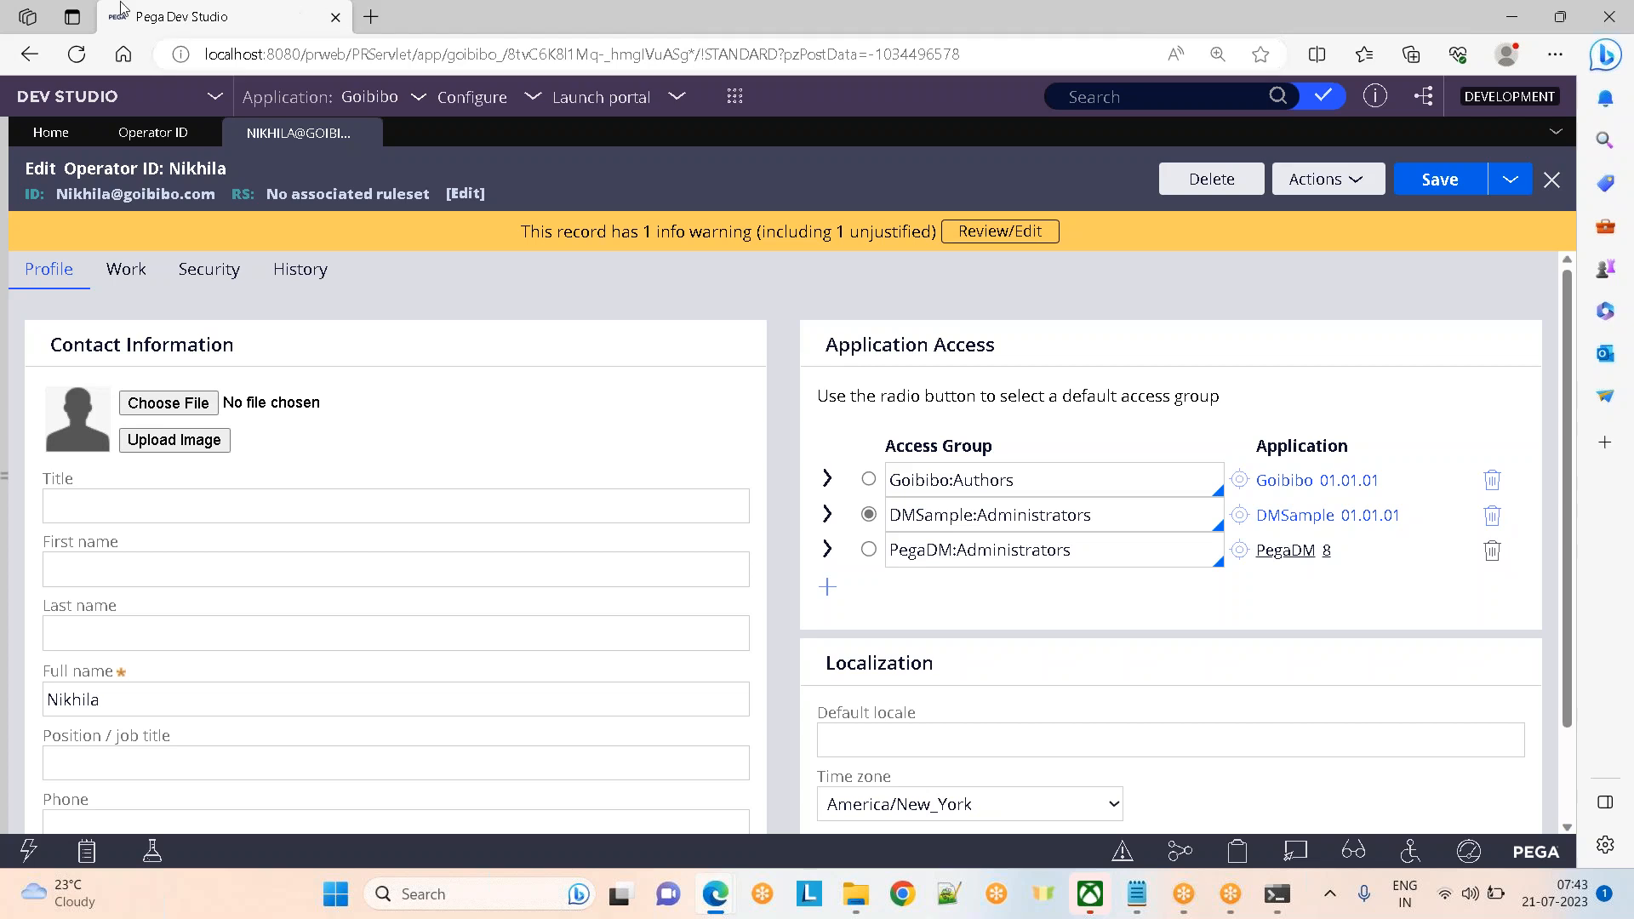
# Leave the operator's access group edits and bring the Gmail inbox forward in Chrome
pyautogui.click(1400, 31)
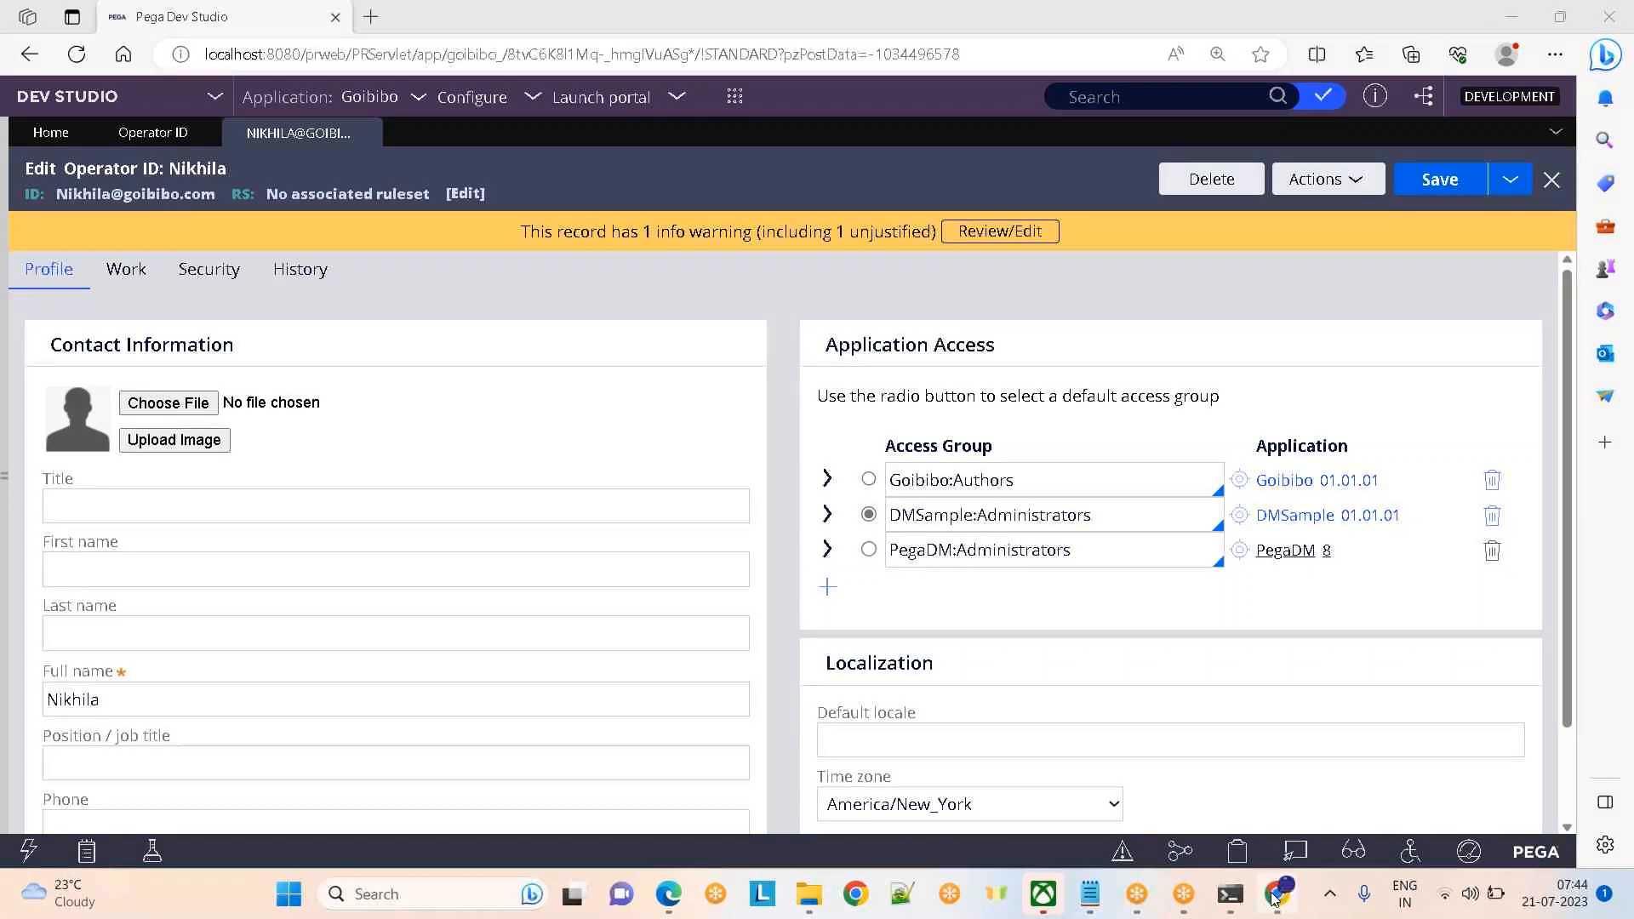
pyautogui.moveTo(1274, 896)
pyautogui.click(1247, 817)
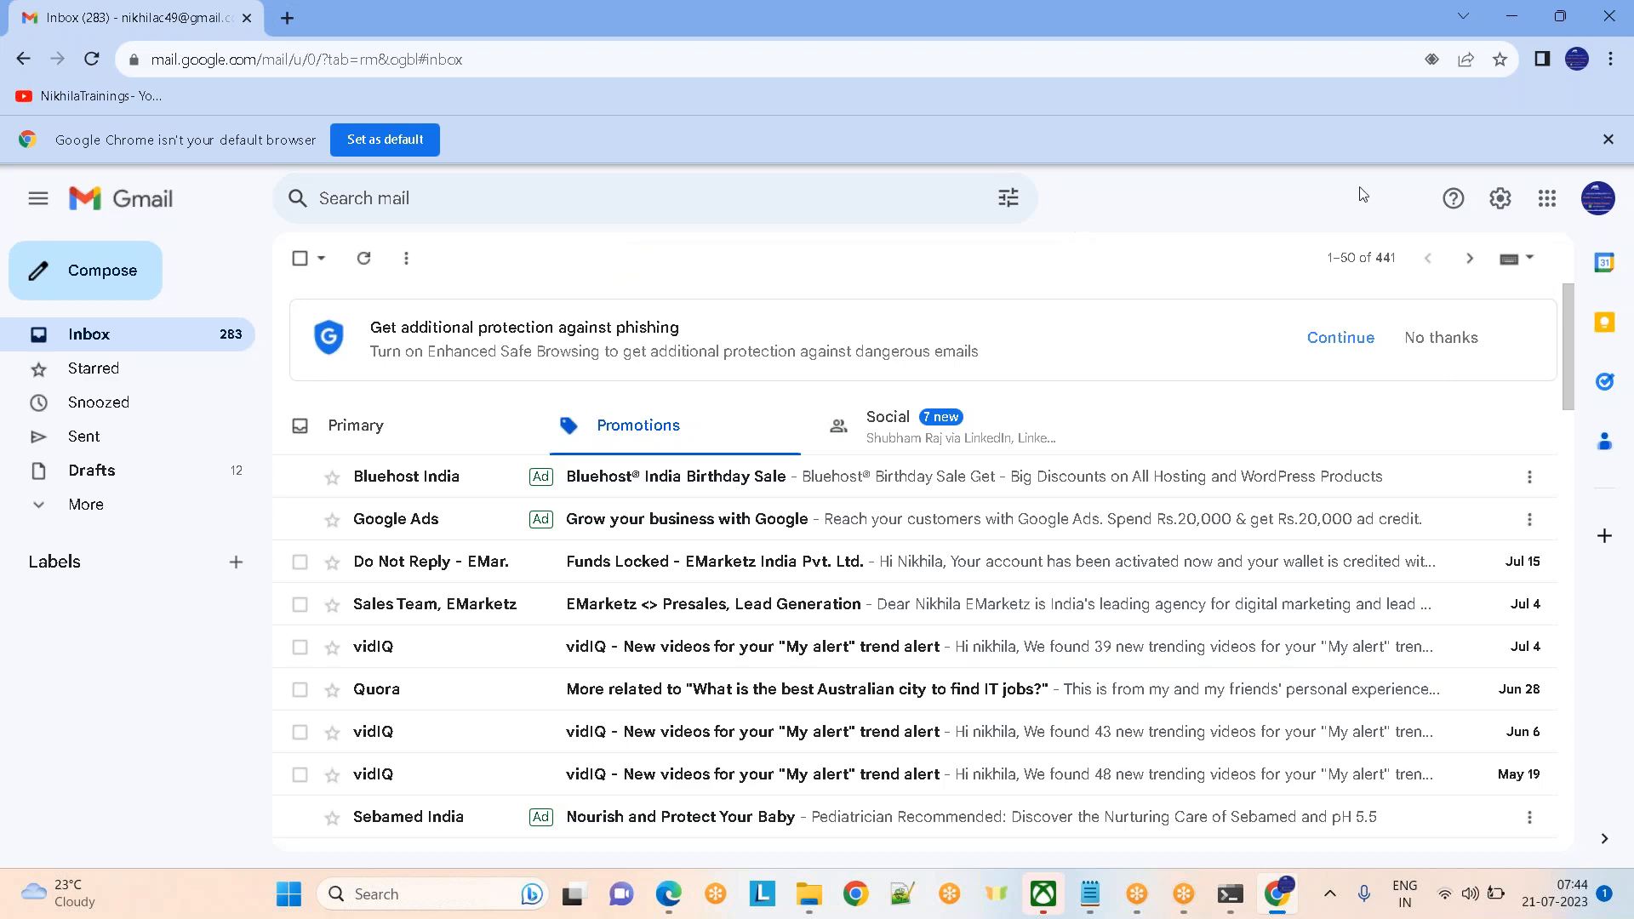
# Glance at Gmail's Google apps grid, then return to the operator profile listing three access groups
pyautogui.click(1547, 201)
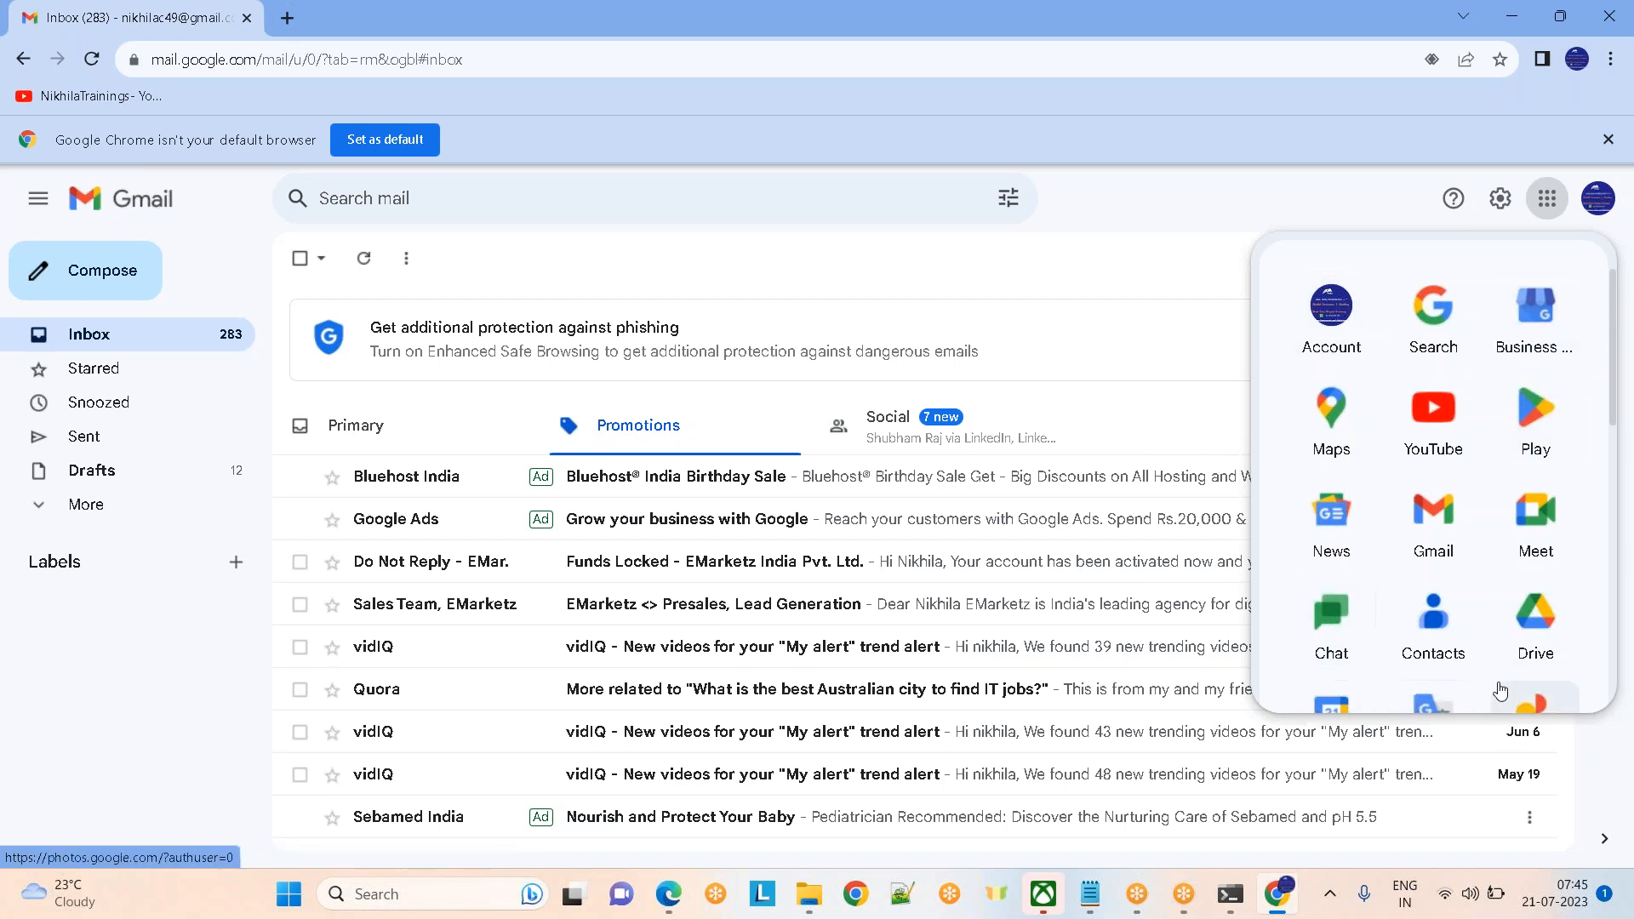
pyautogui.click(868, 290)
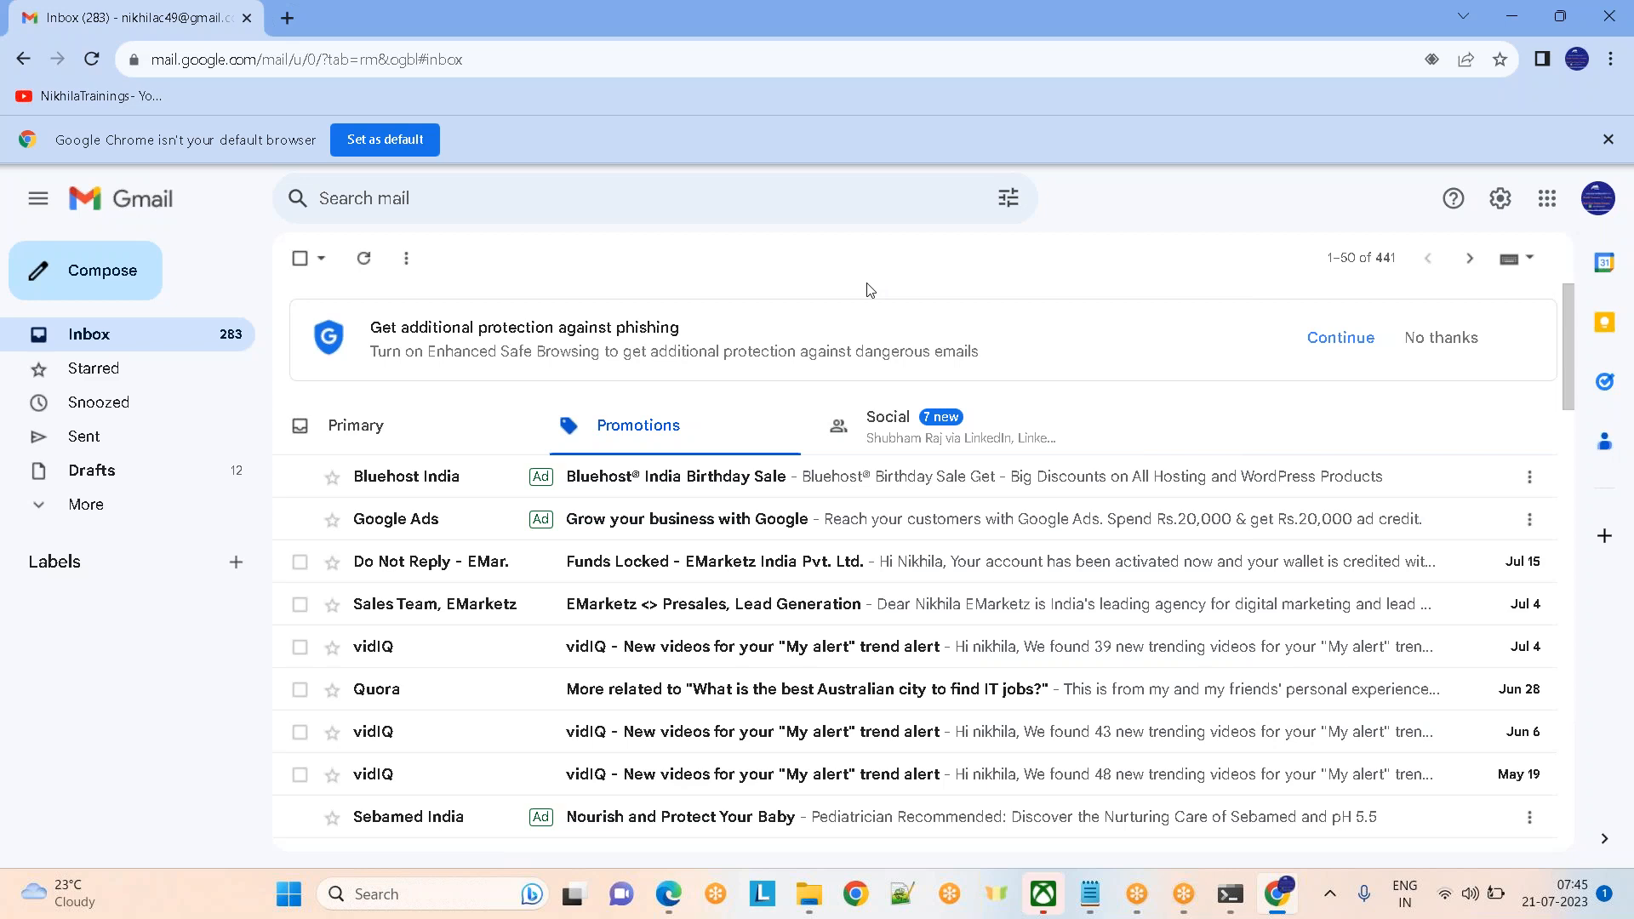
pyautogui.moveTo(668, 894)
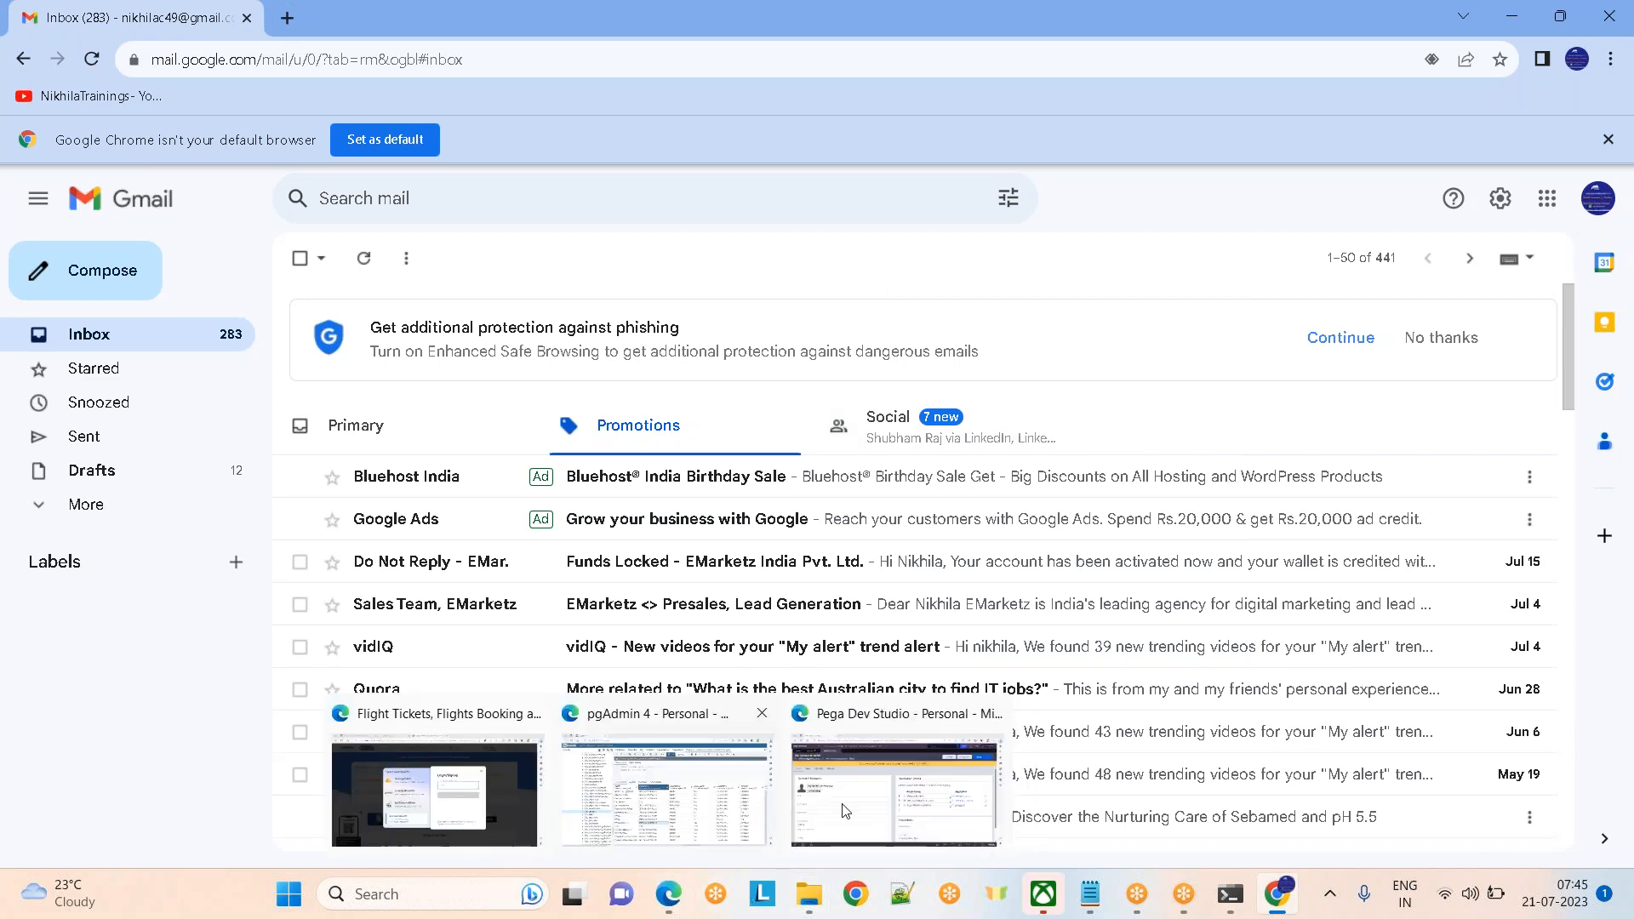
pyautogui.click(844, 811)
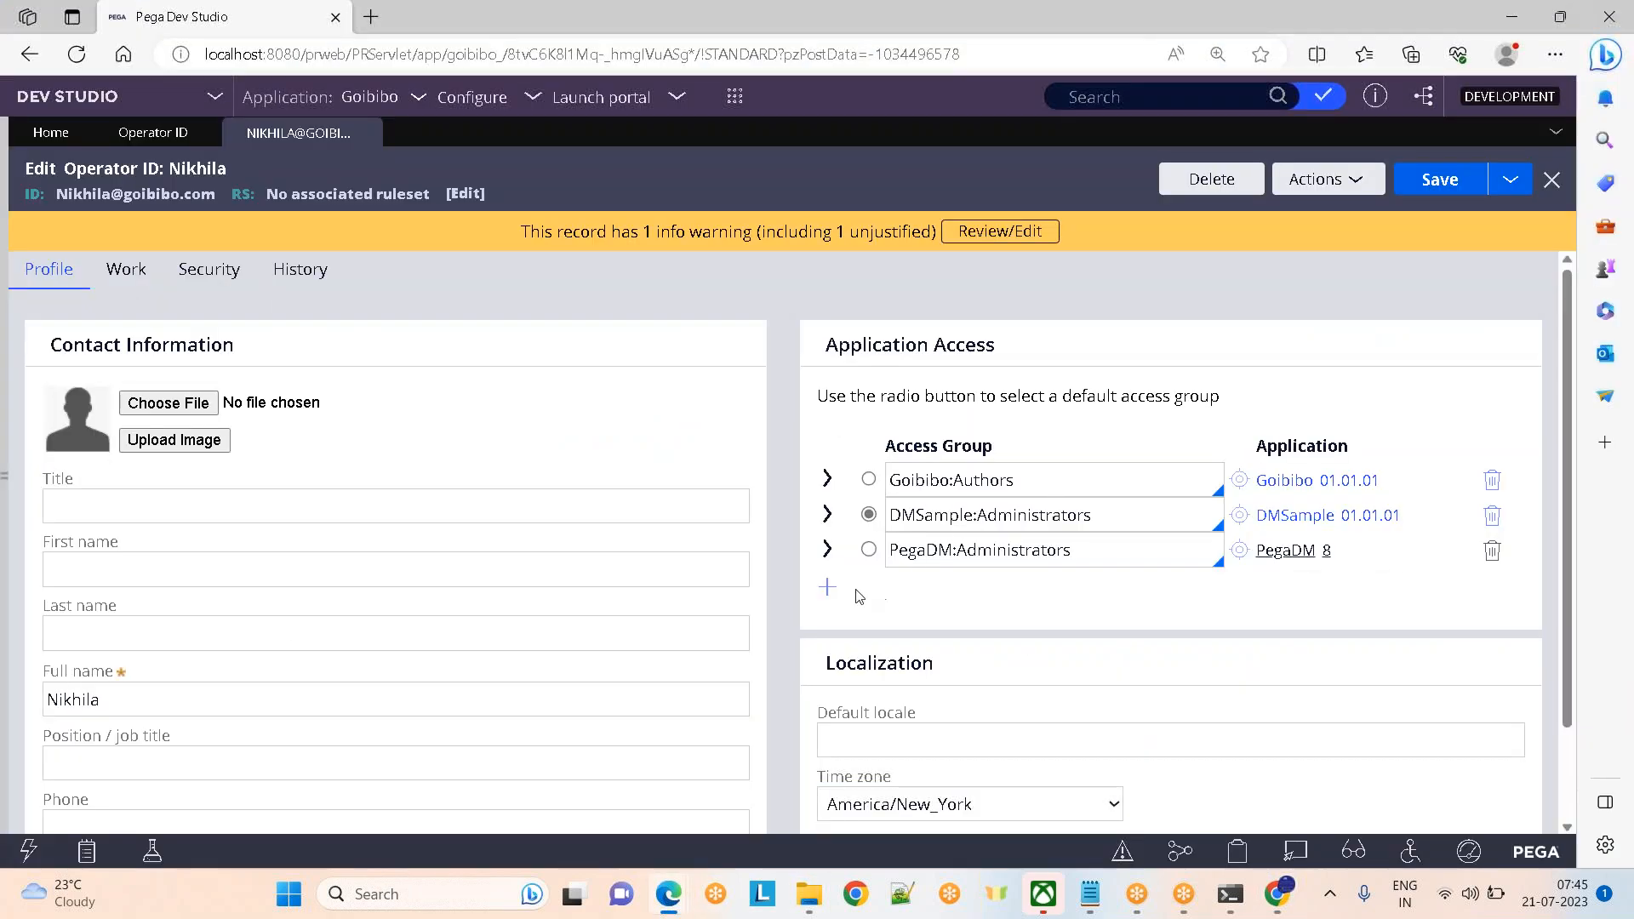
# Add PRPC:AsyncProcessor as the operator's fourth access group, then switch to the Gmail inbox
pyautogui.click(828, 588)
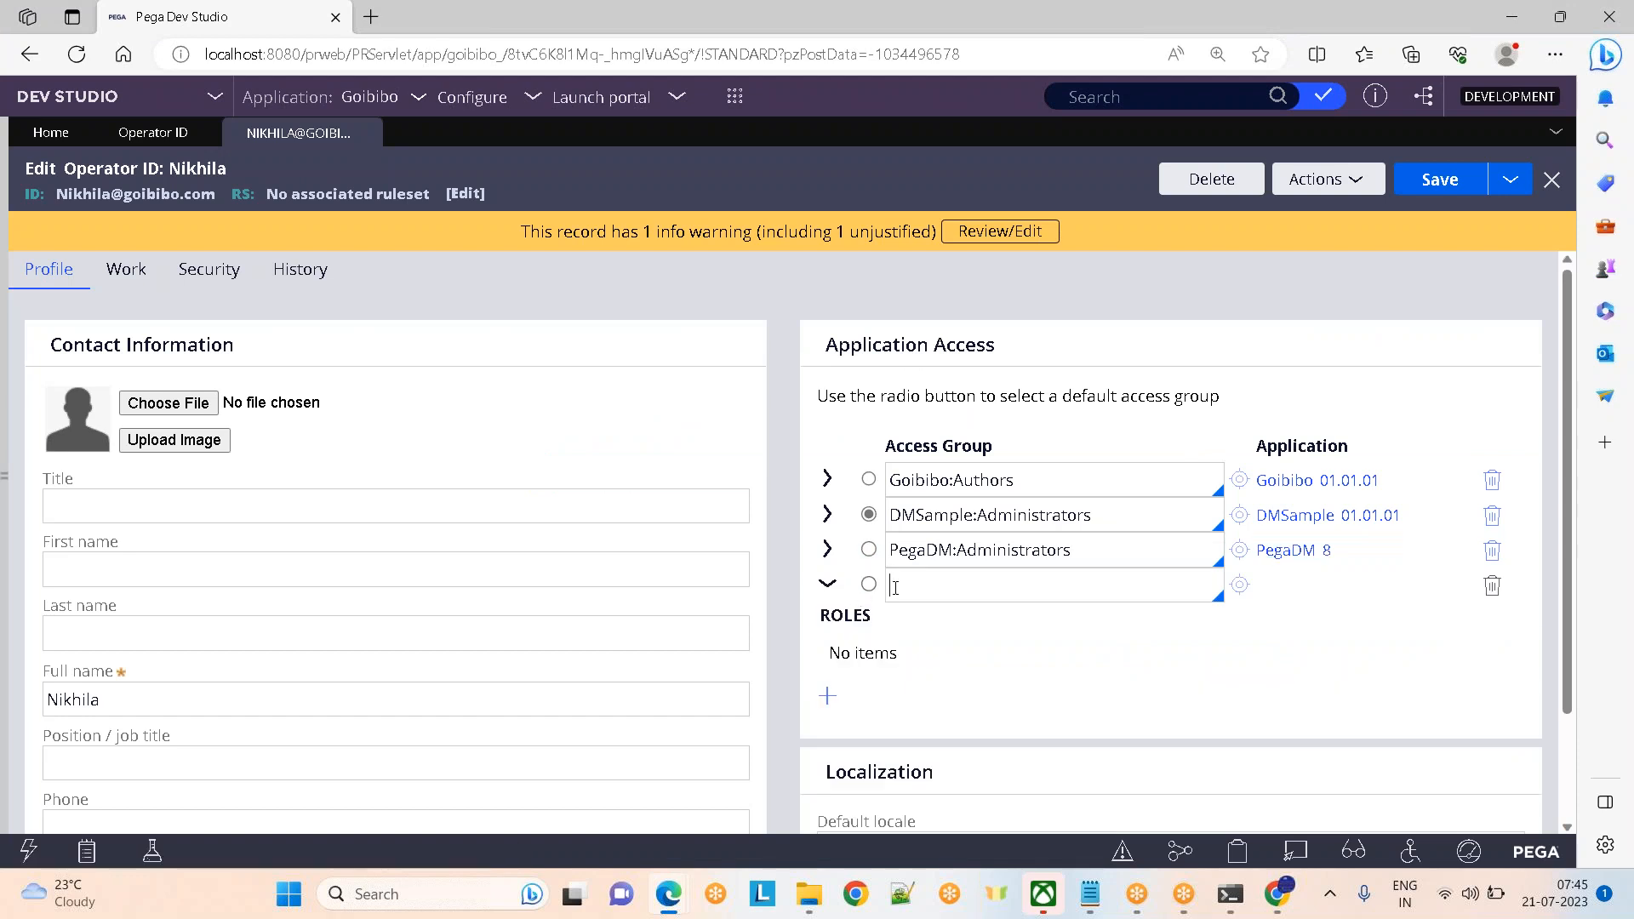
pyautogui.click(895, 588)
pyautogui.press('Down')
pyautogui.press('Down')
pyautogui.press('Down')
pyautogui.press('Down')
pyautogui.press('Down')
pyautogui.press('Down')
pyautogui.press('Down')
pyautogui.press('Down')
pyautogui.press('Down')
pyautogui.press('Down')
pyautogui.press('Down')
pyautogui.press('Down')
pyautogui.press('Down')
pyautogui.press('Down')
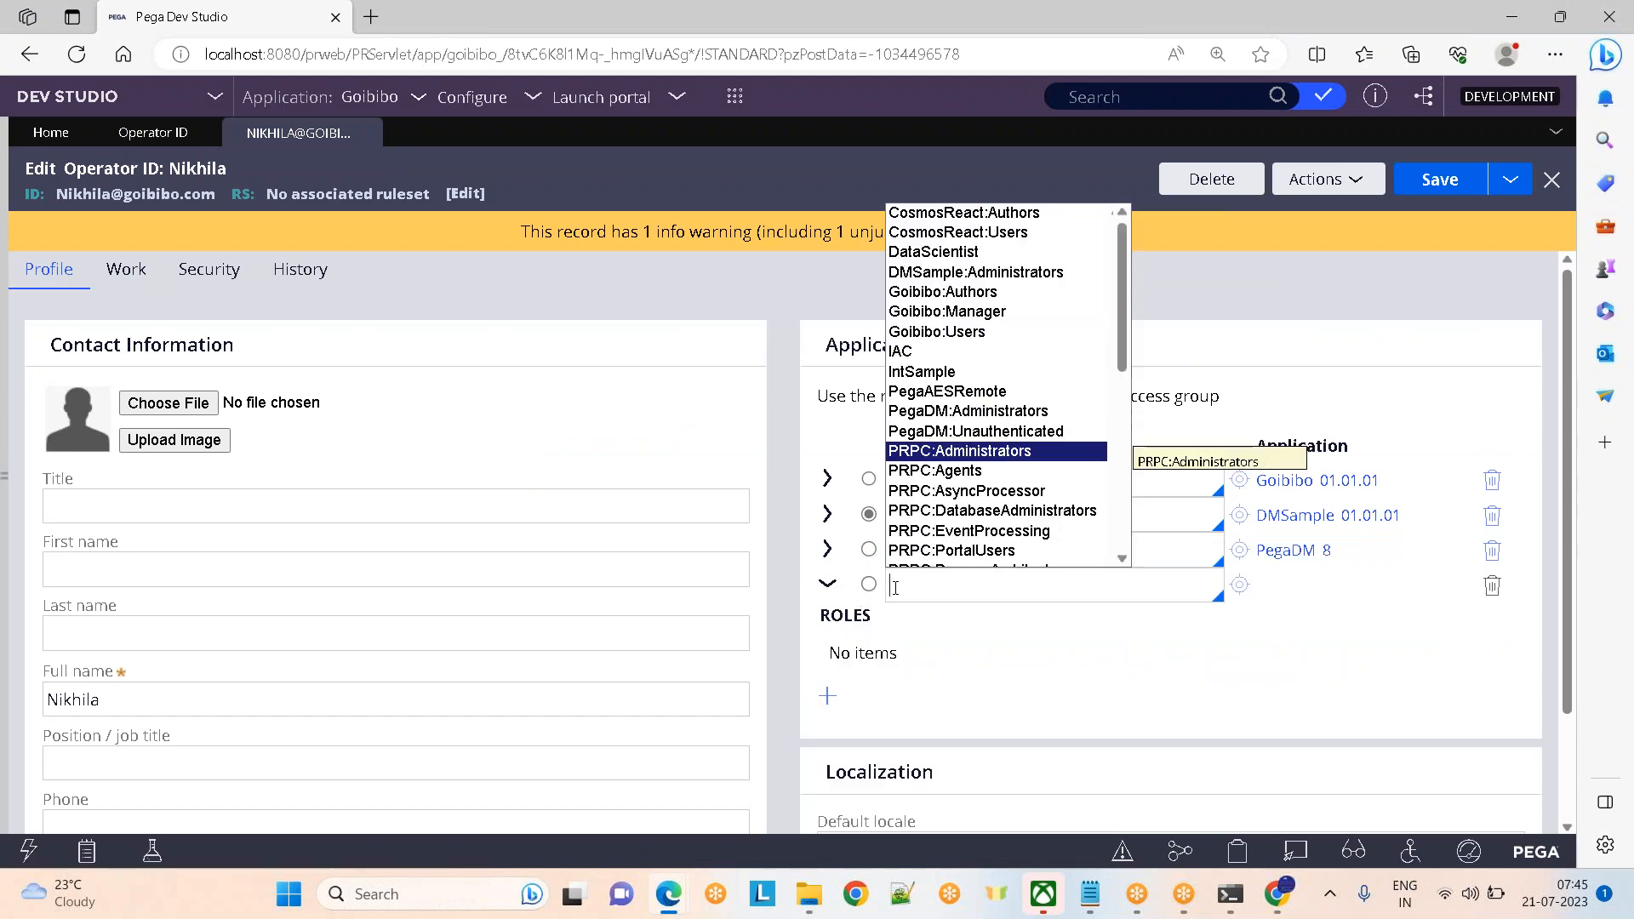
pyautogui.press('Return')
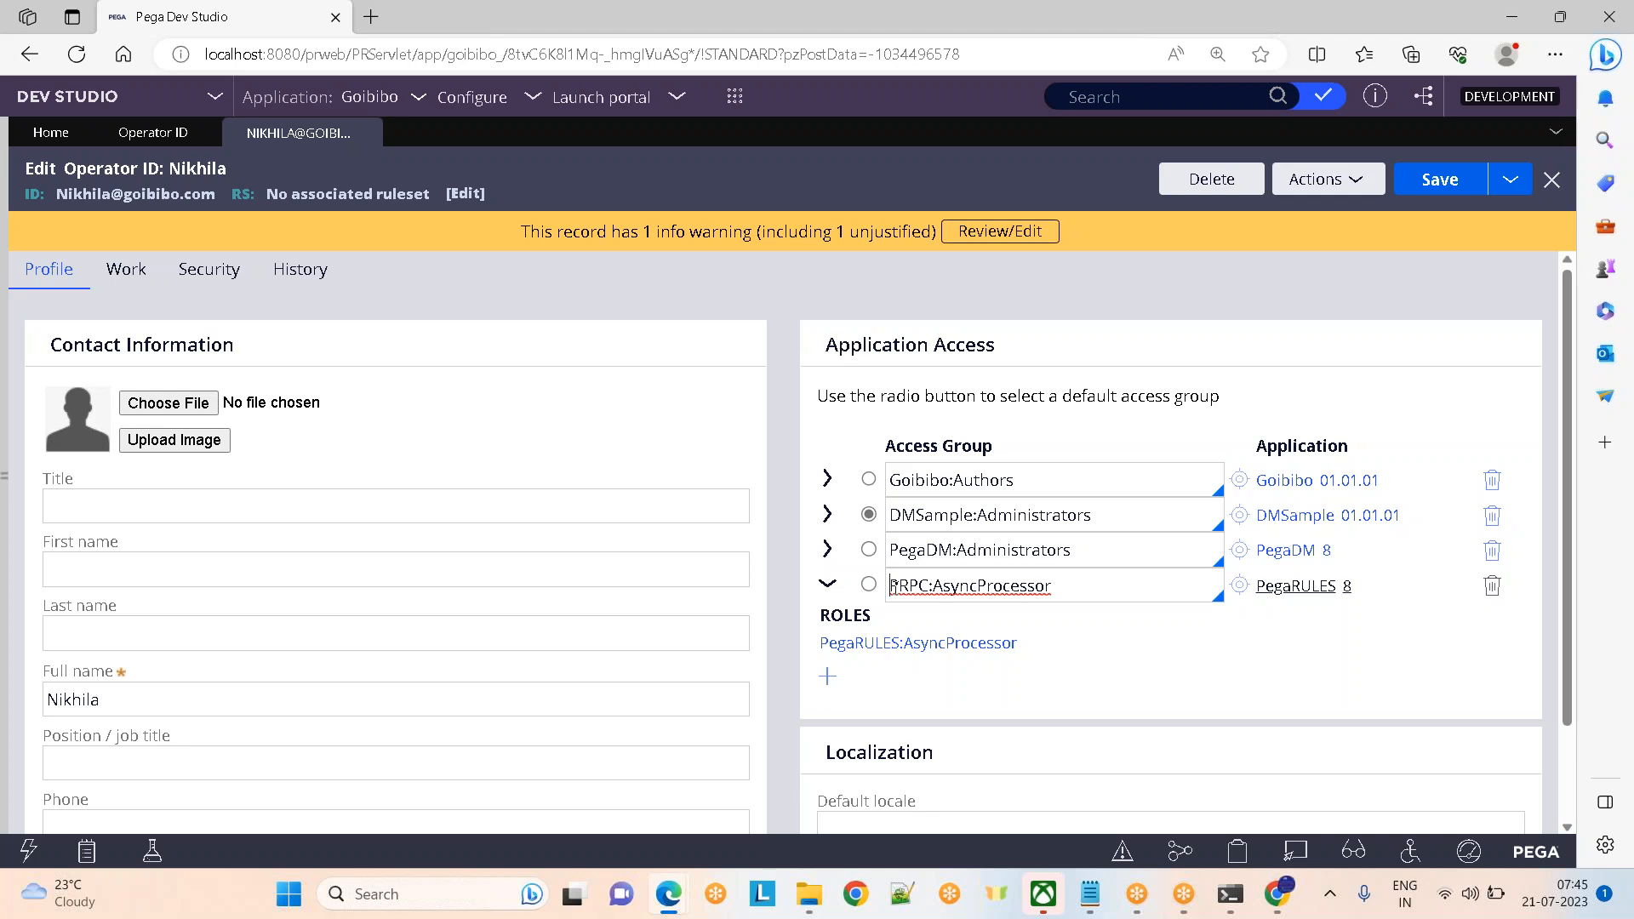
pyautogui.hotkey('alt', 'Tab')
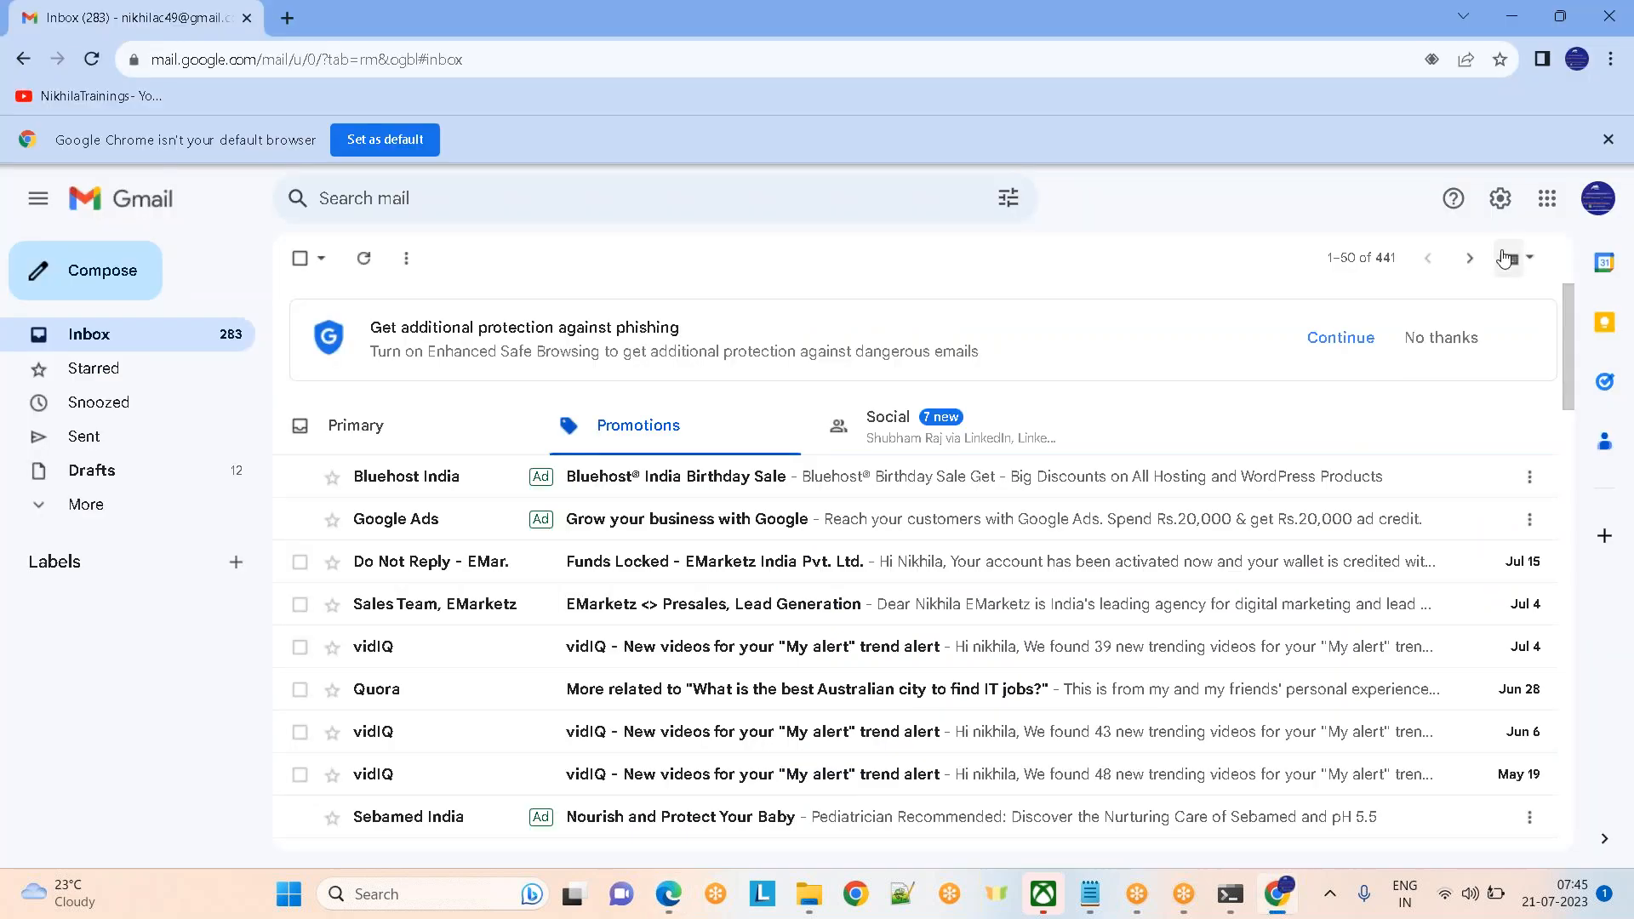
# Open, close and reopen Gmail's Google apps list, then return to Pega Dev Studio
pyautogui.click(1547, 198)
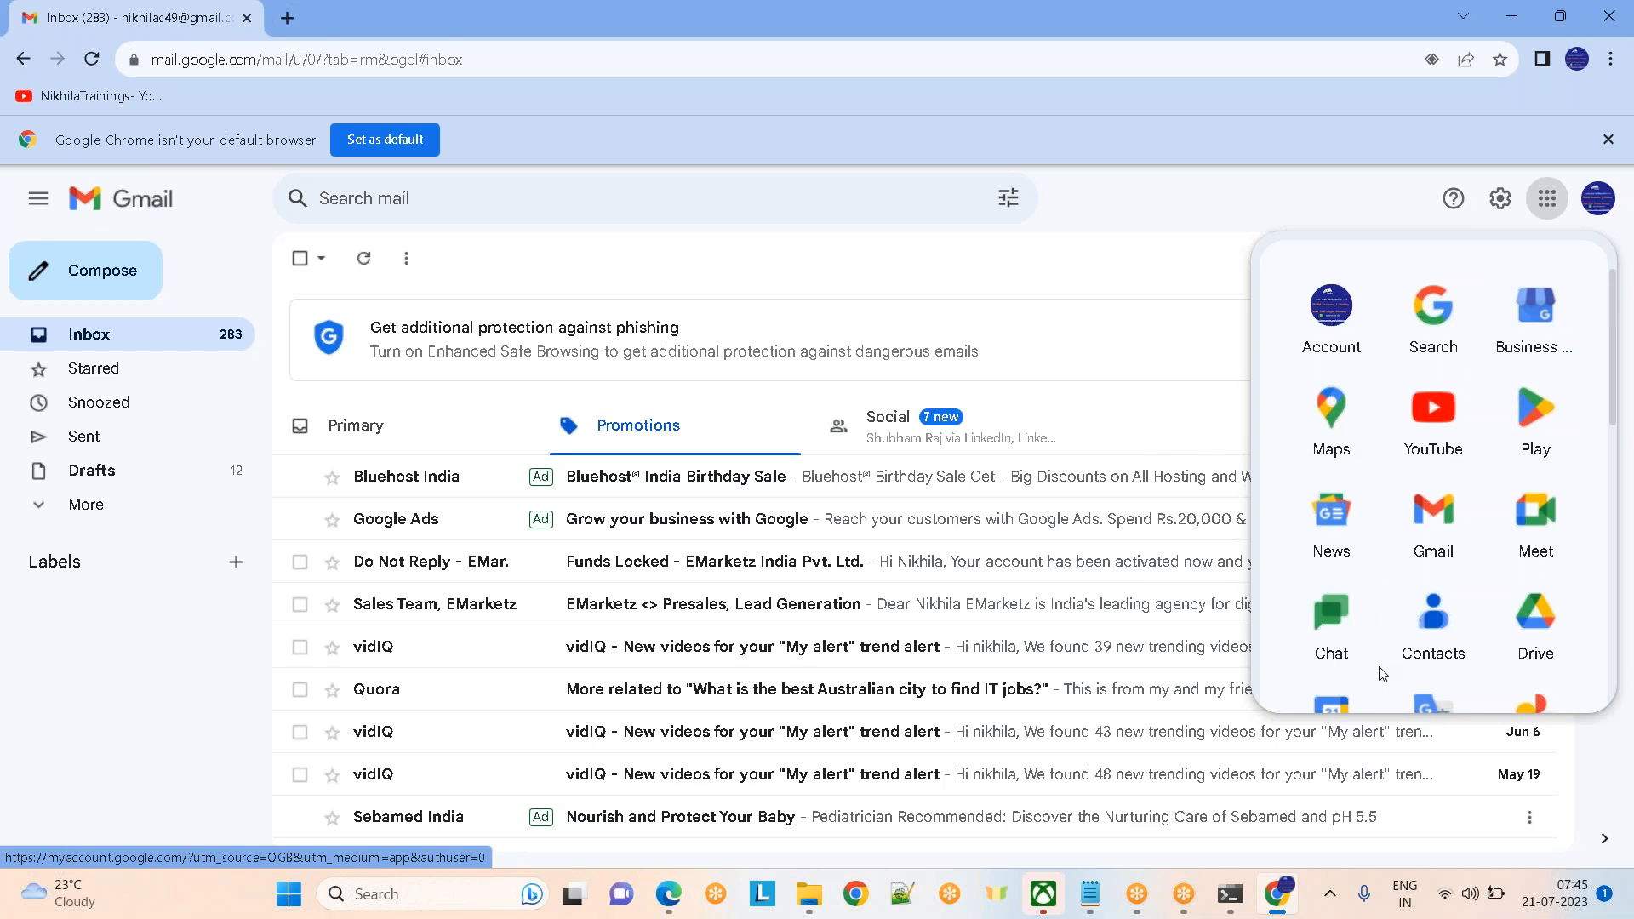
pyautogui.click(1094, 299)
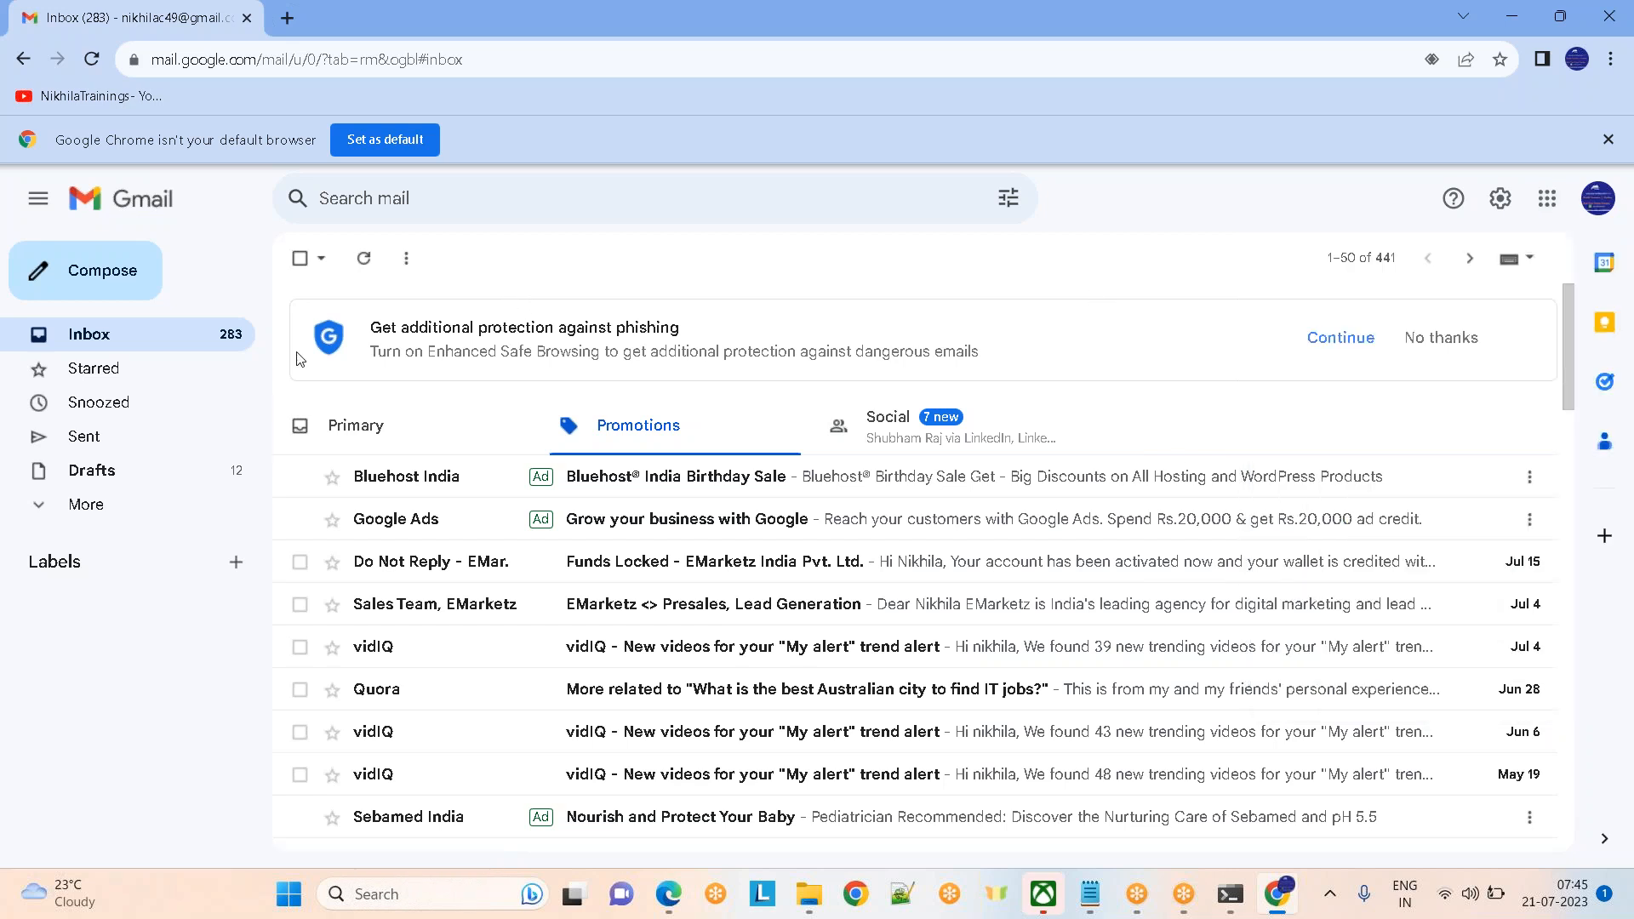
pyautogui.click(1549, 205)
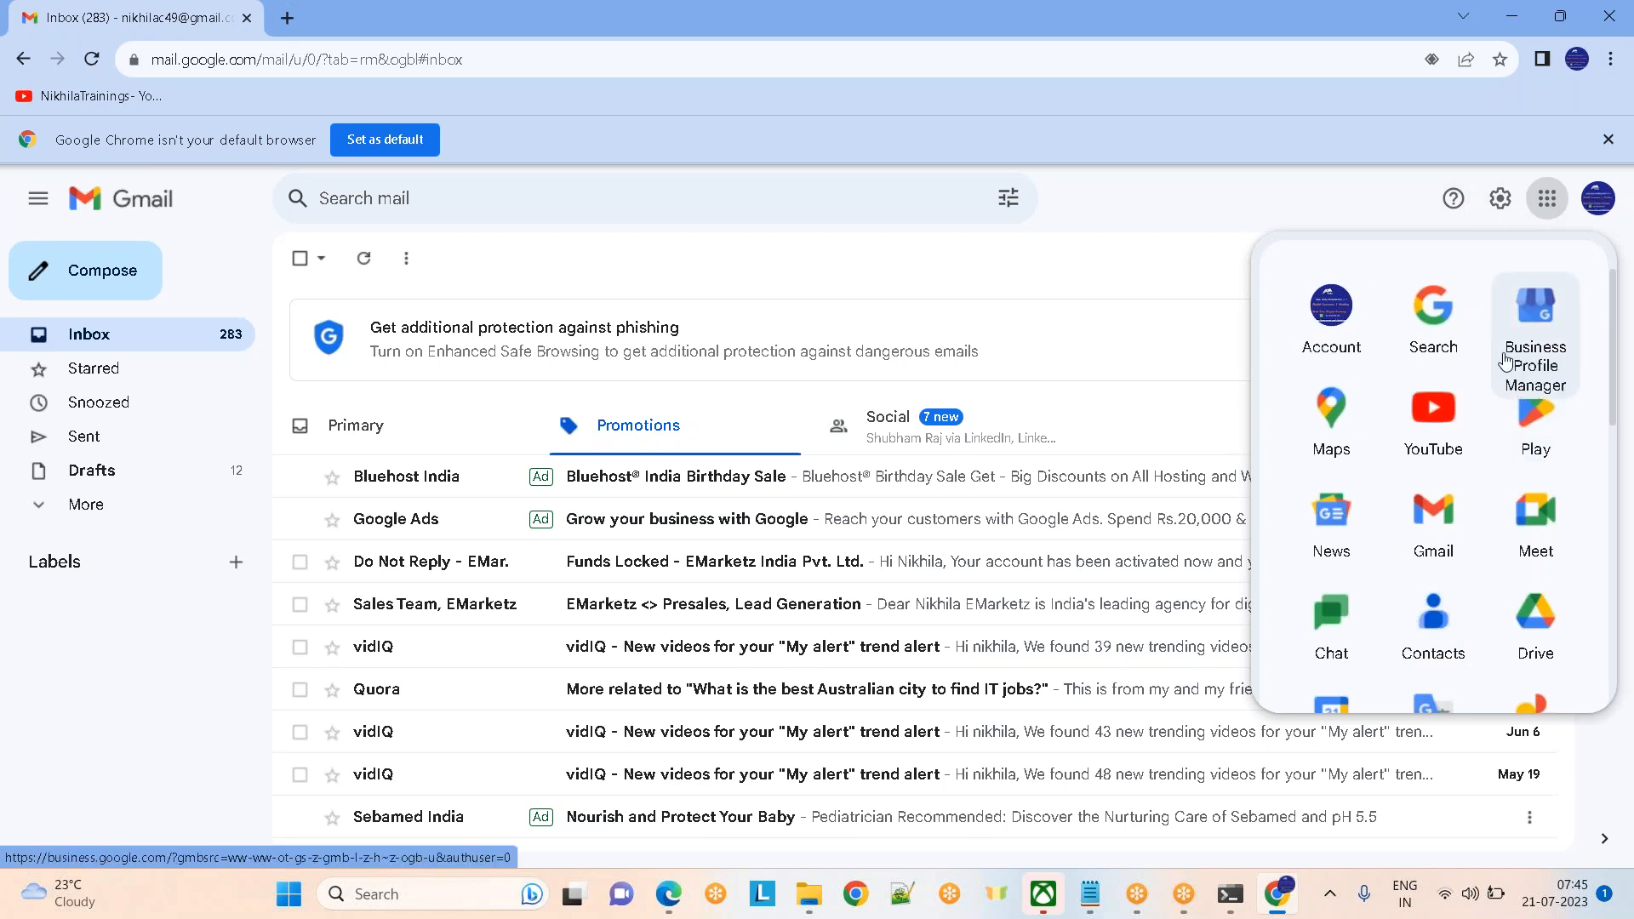
pyautogui.hotkey('alt', 'Tab')
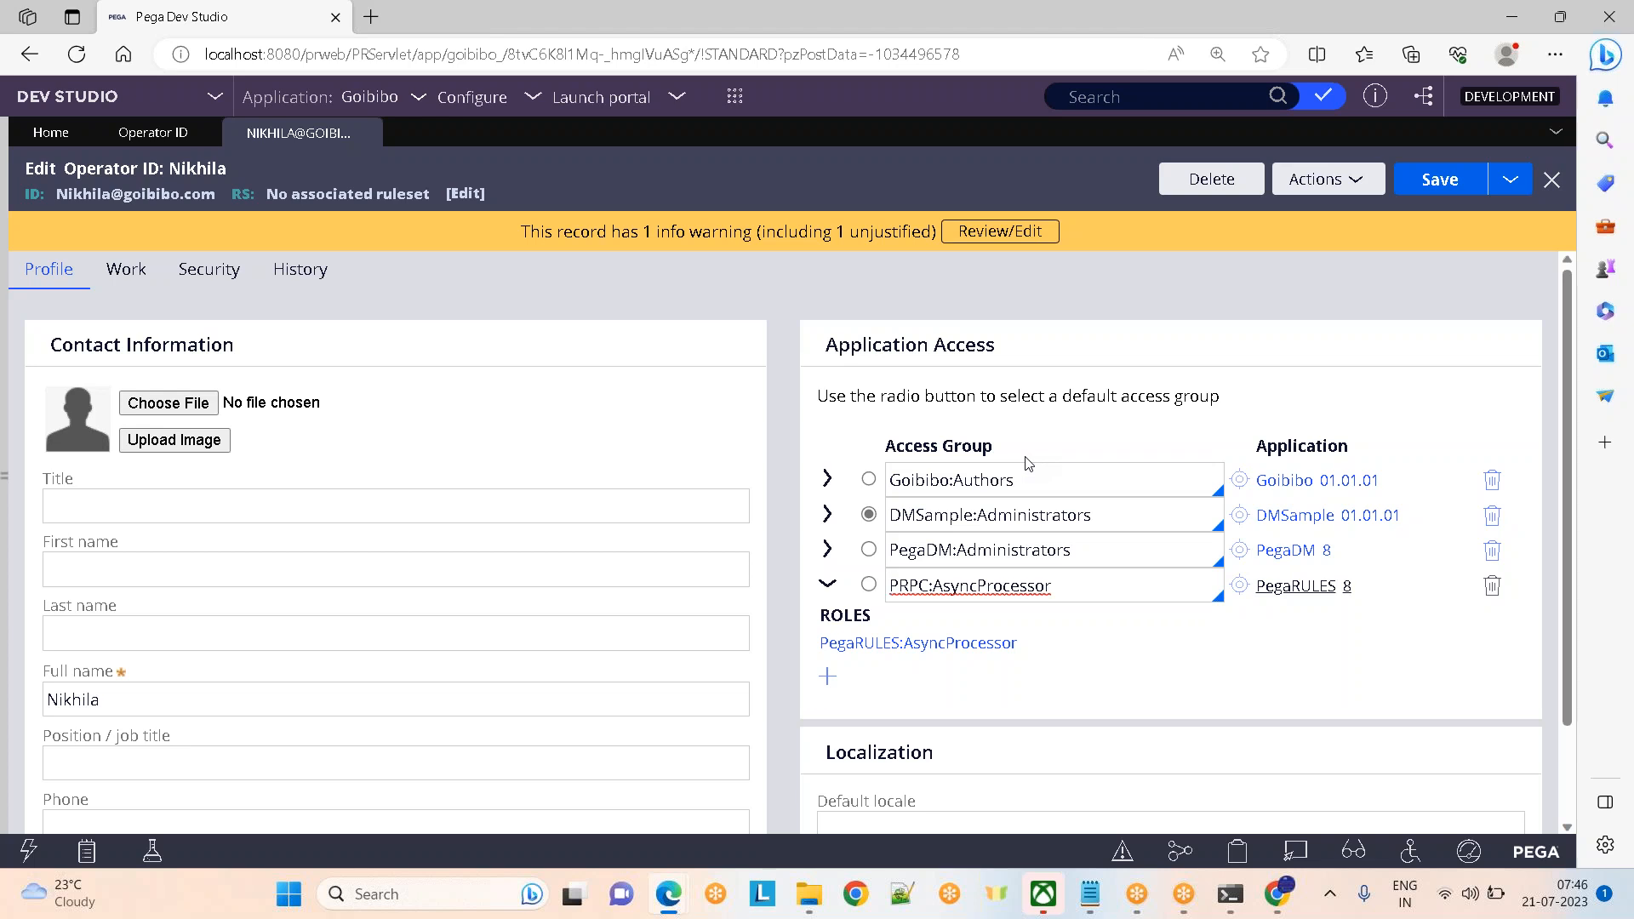
# Ignore the spelling warning on Goibibo:Authors and open that access group in a new tab
pyautogui.click(1079, 479)
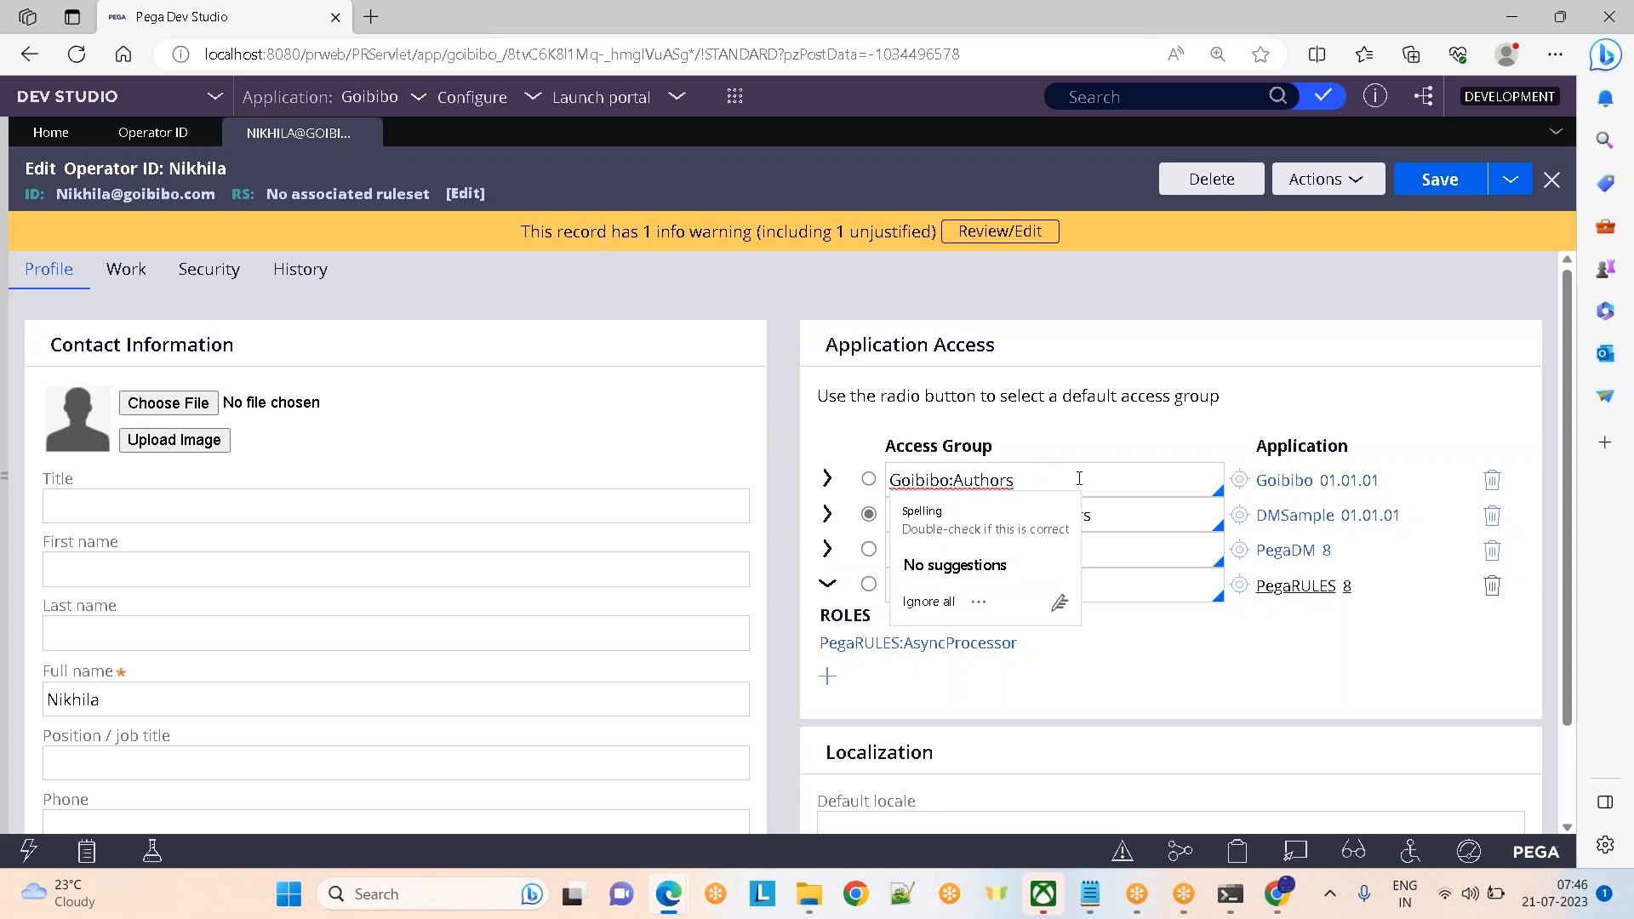
pyautogui.click(928, 602)
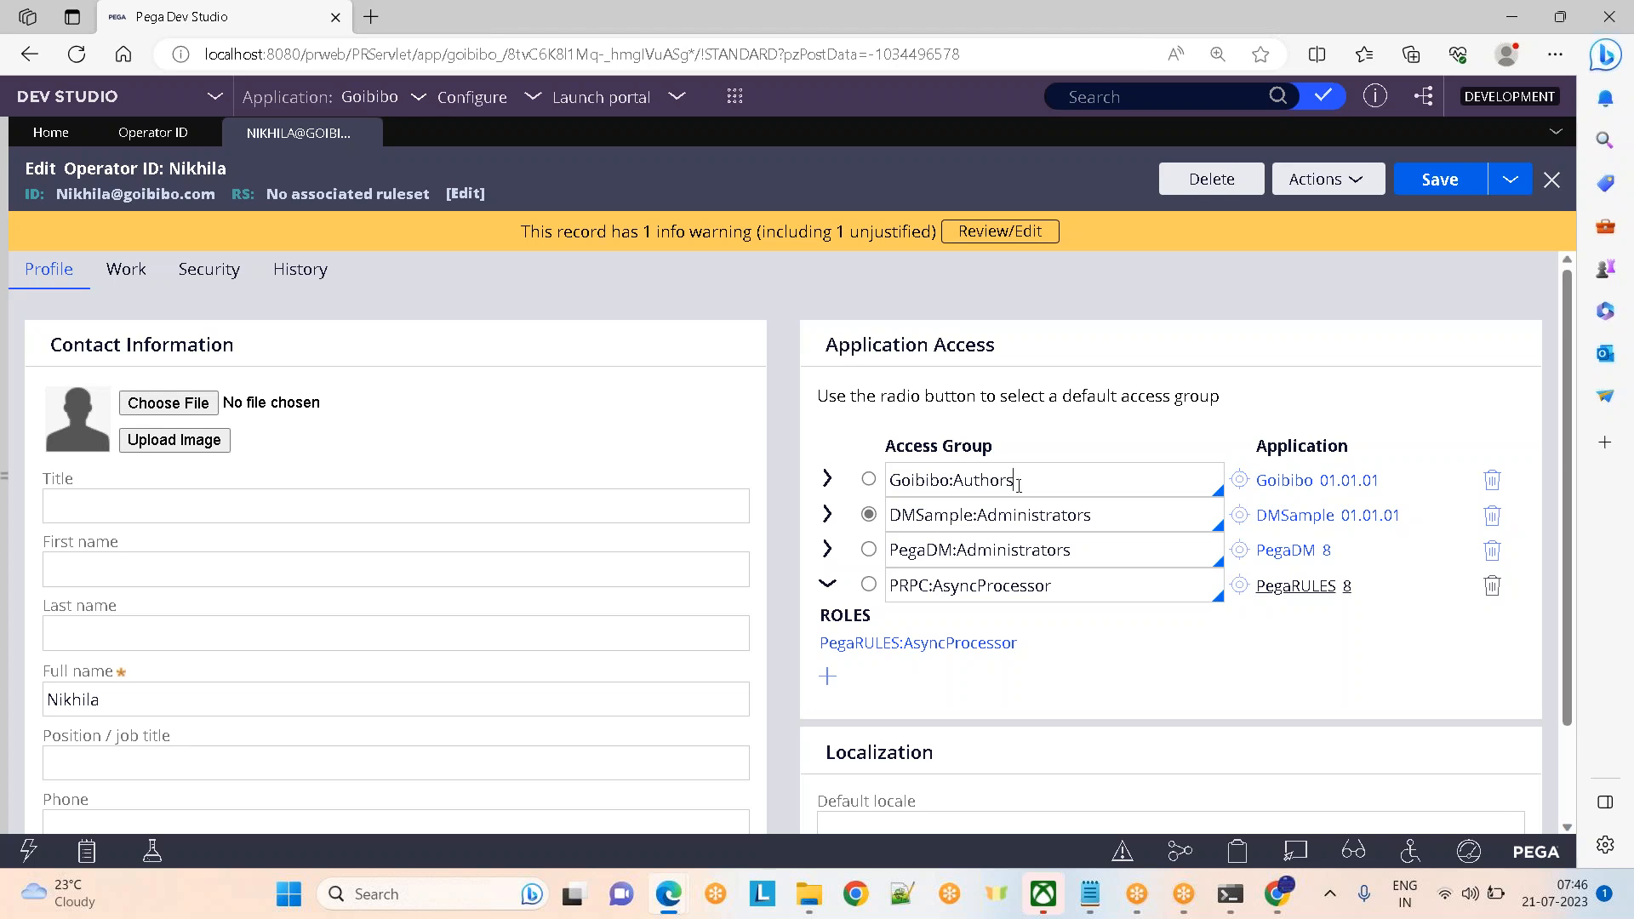
pyautogui.click(1239, 483)
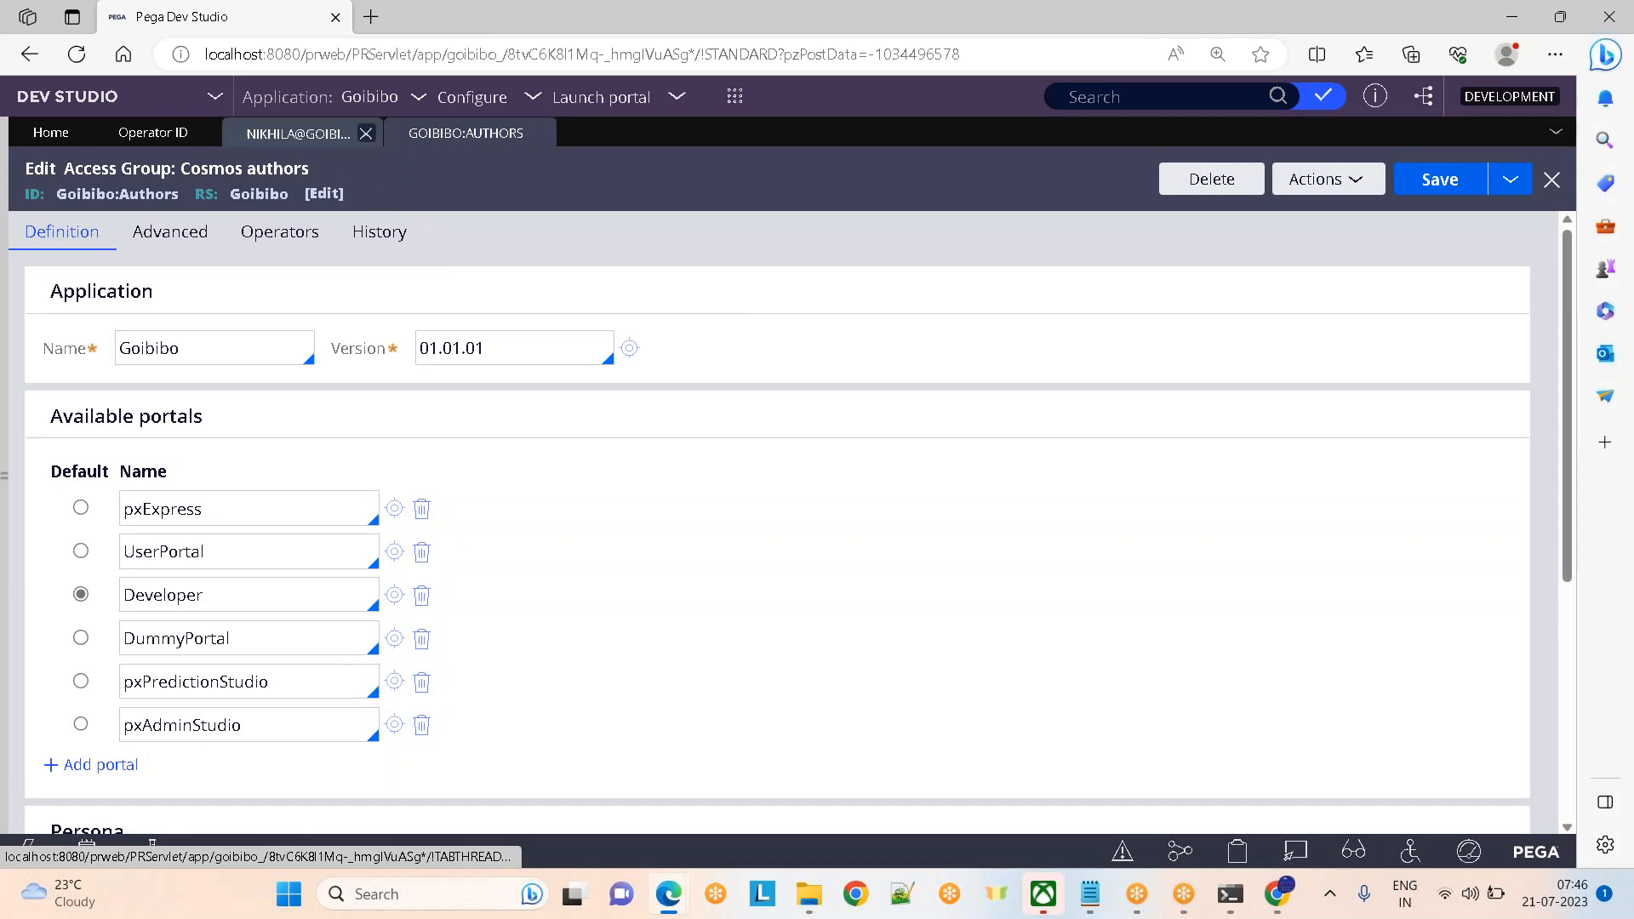
pyautogui.click(298, 132)
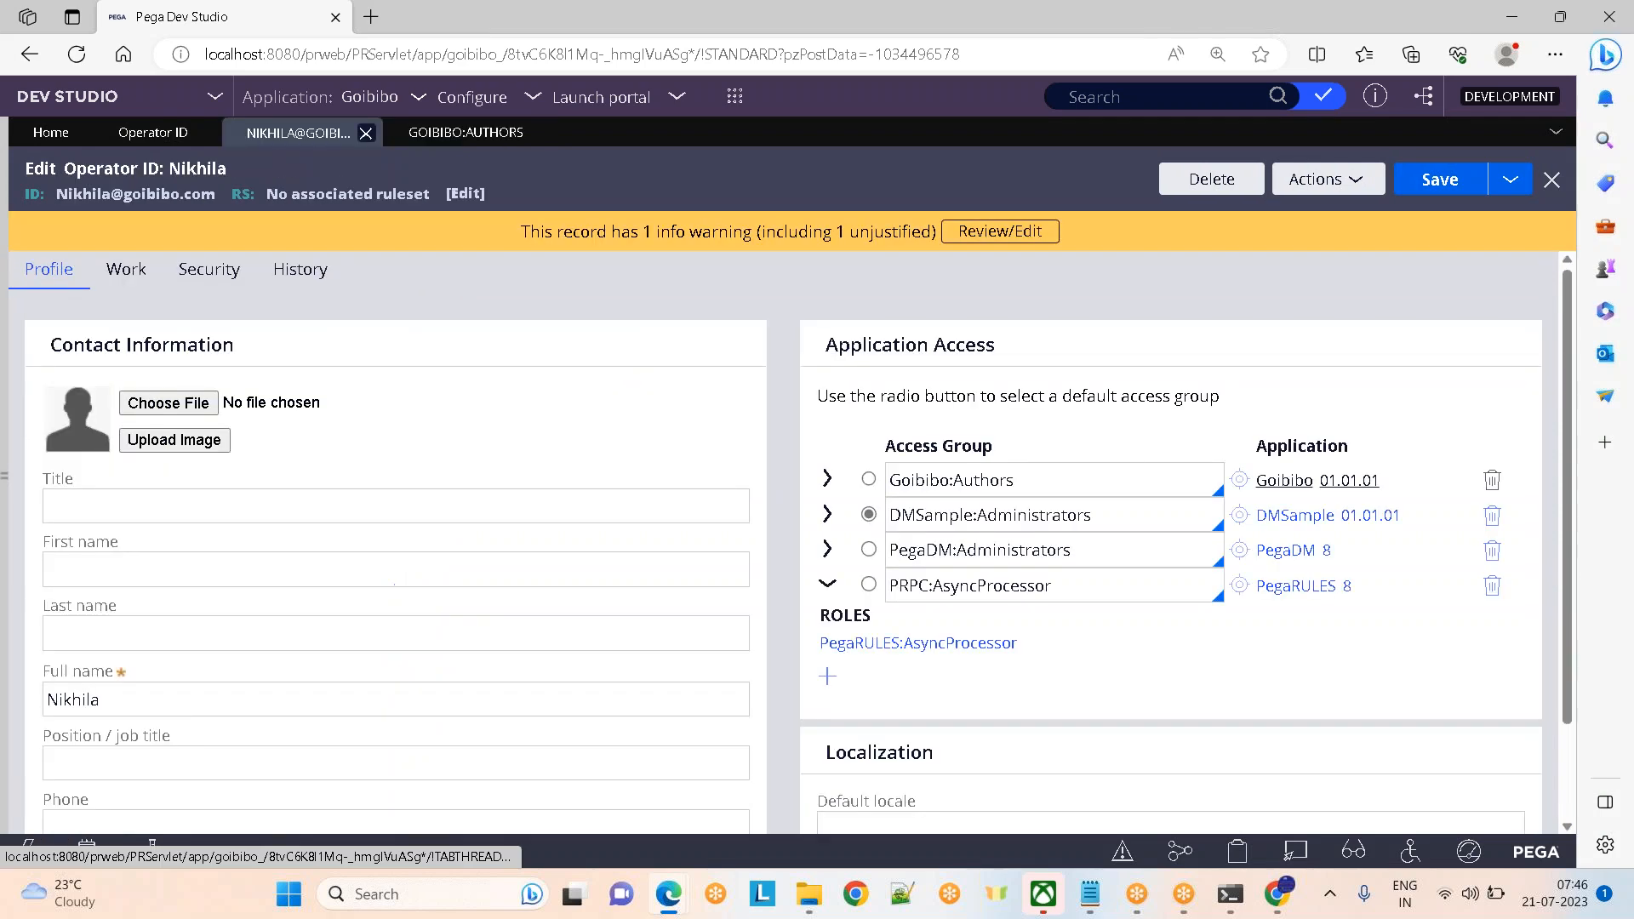
pyautogui.click(1240, 550)
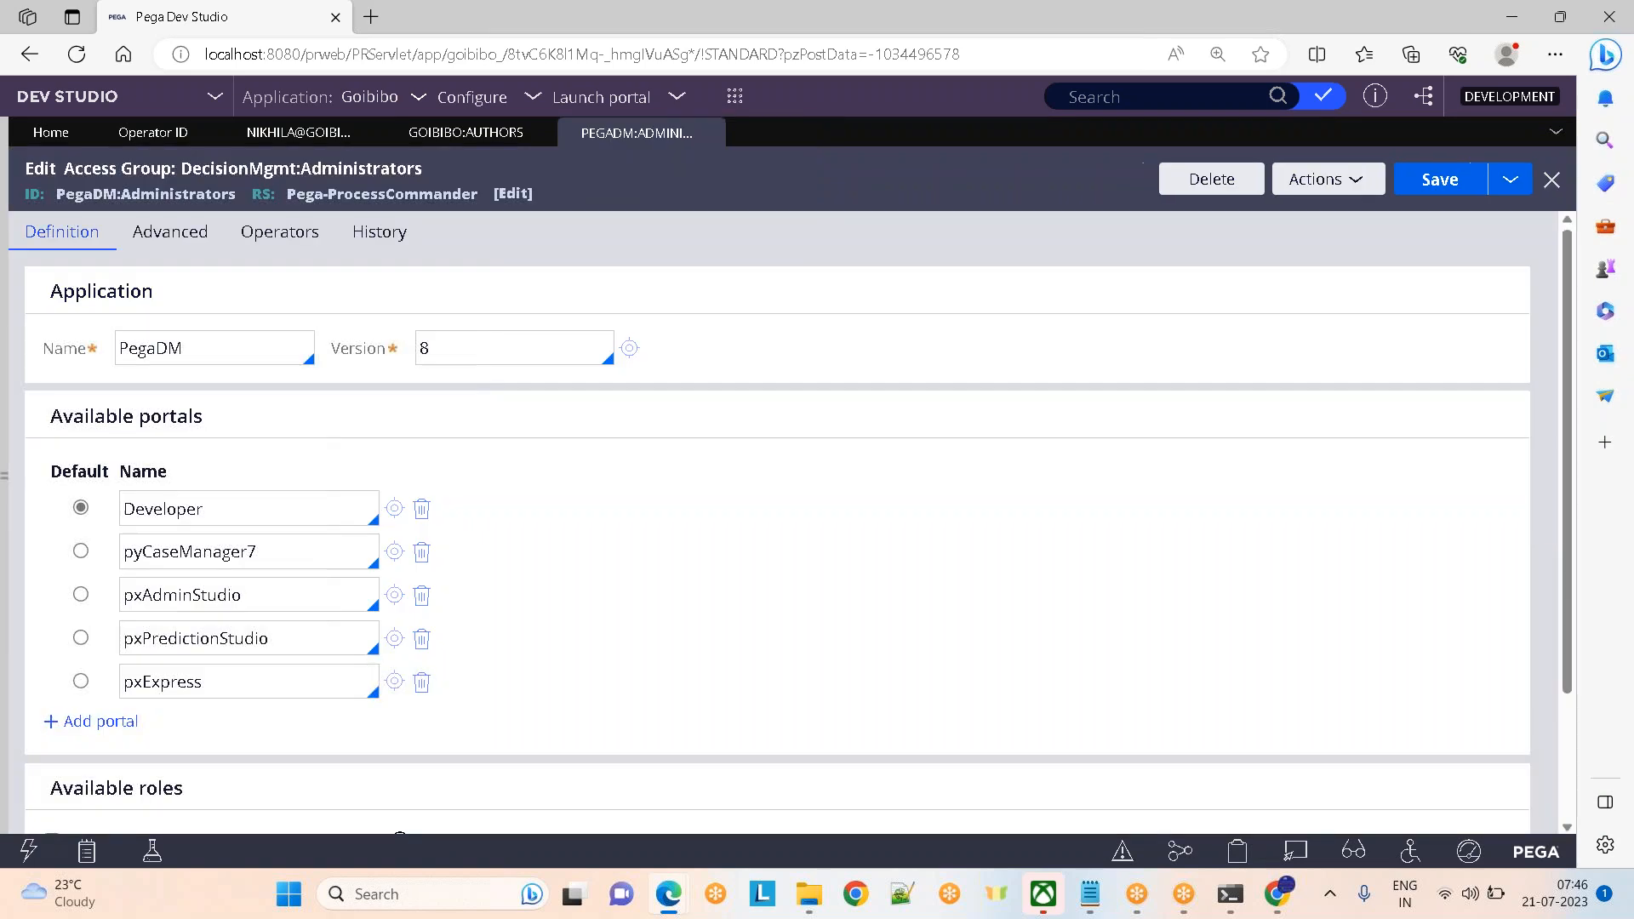
pyautogui.click(466, 136)
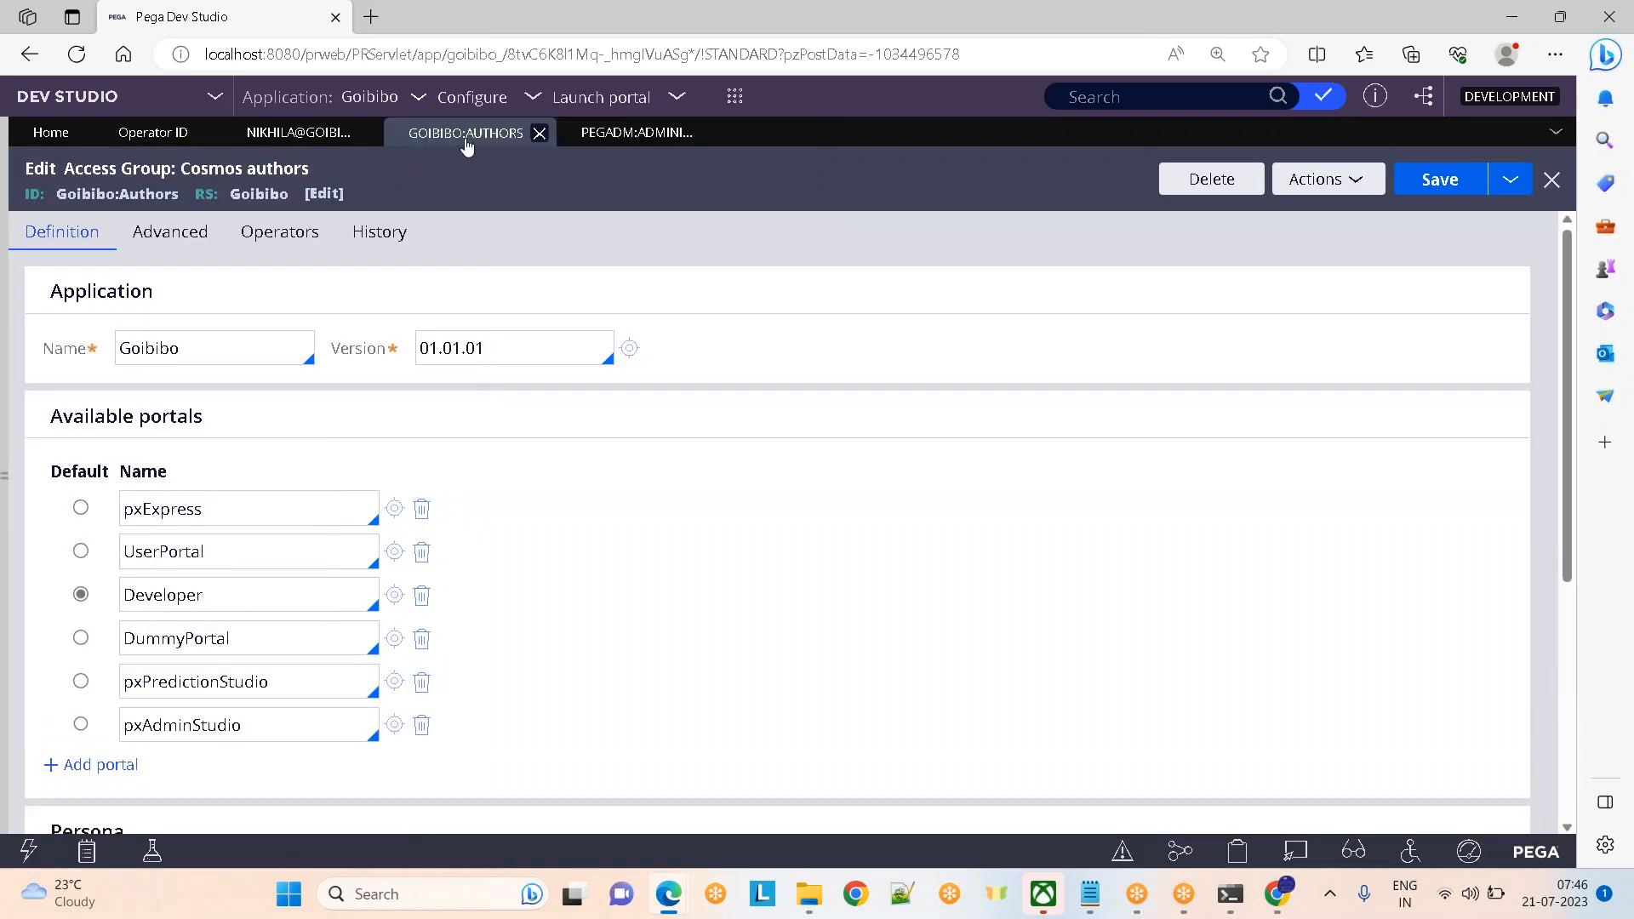
pyautogui.doubleClick(101, 291)
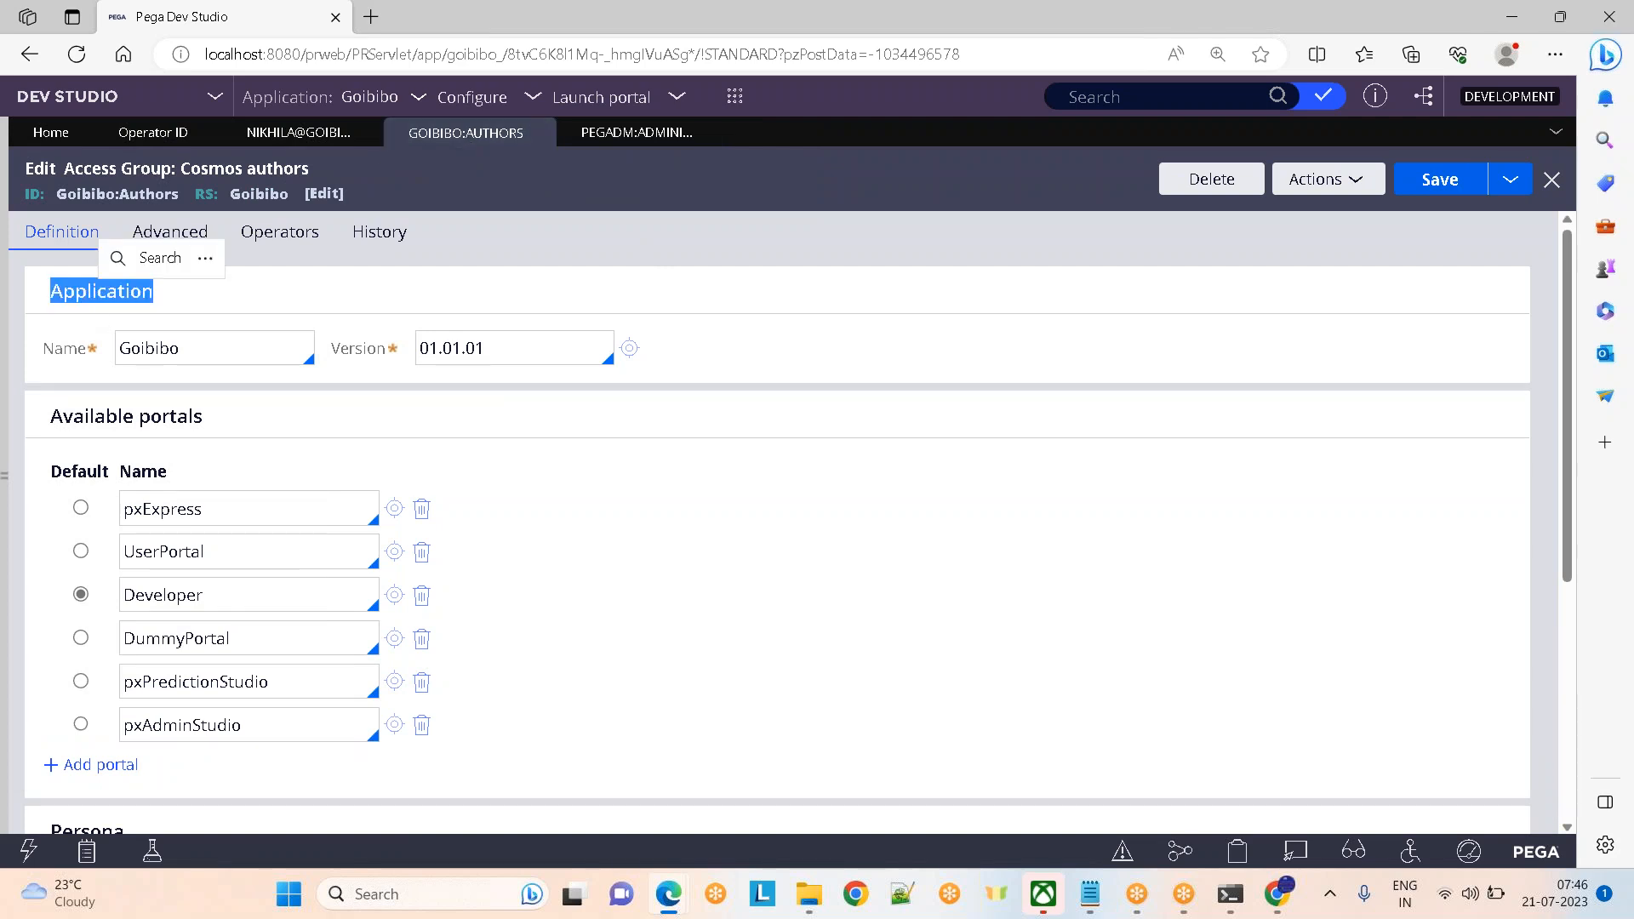
pyautogui.click(203, 379)
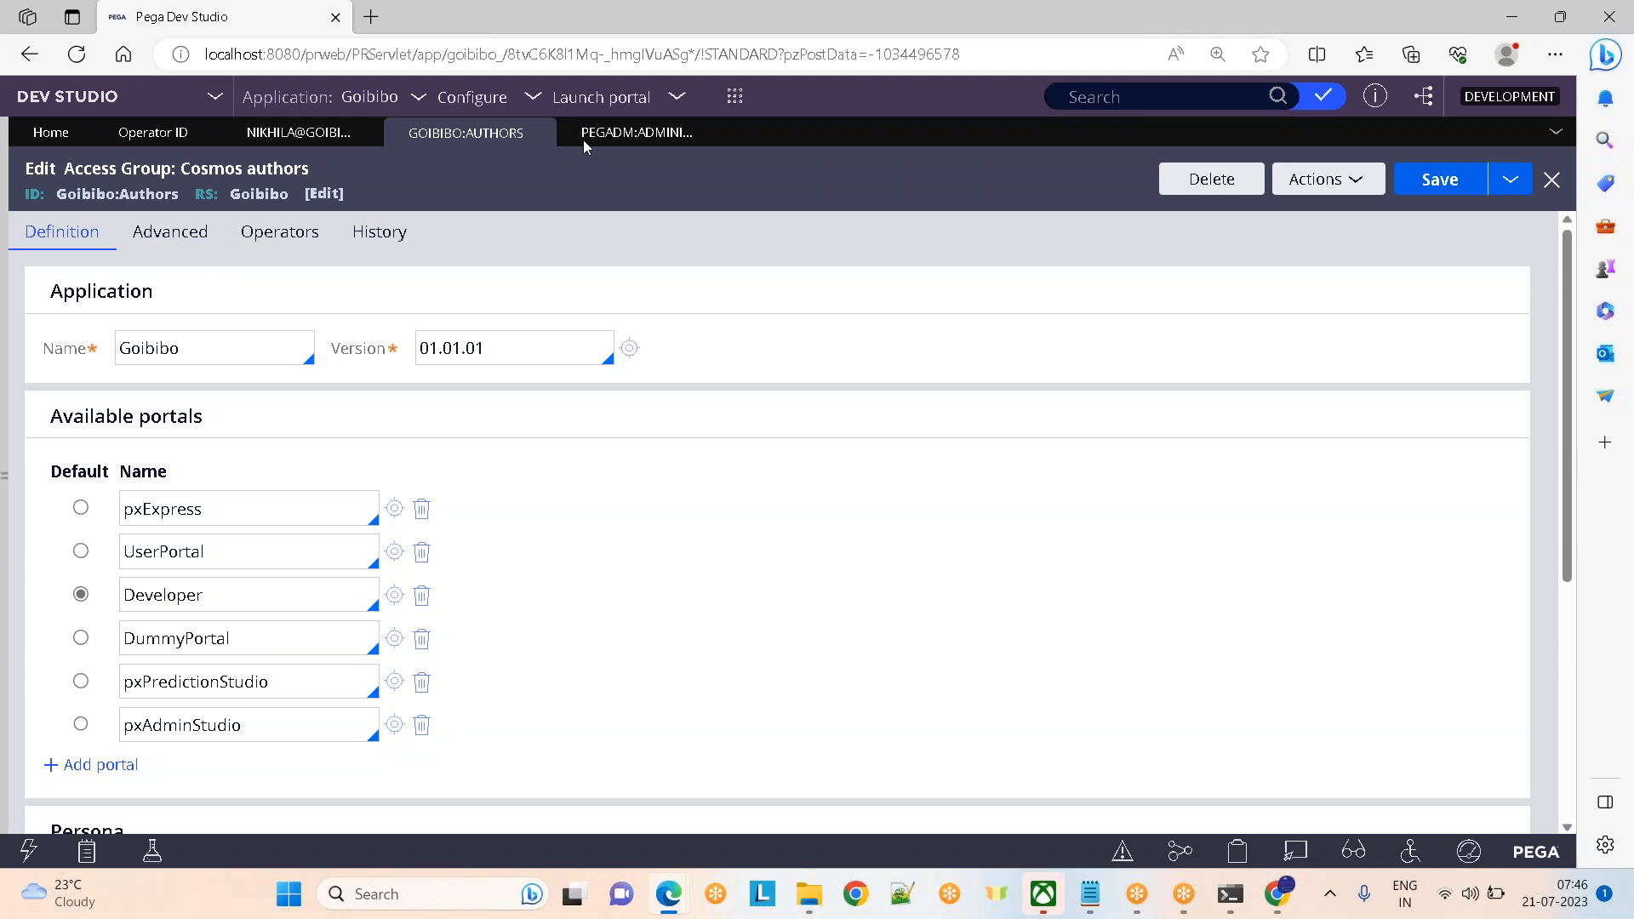
pyautogui.click(622, 135)
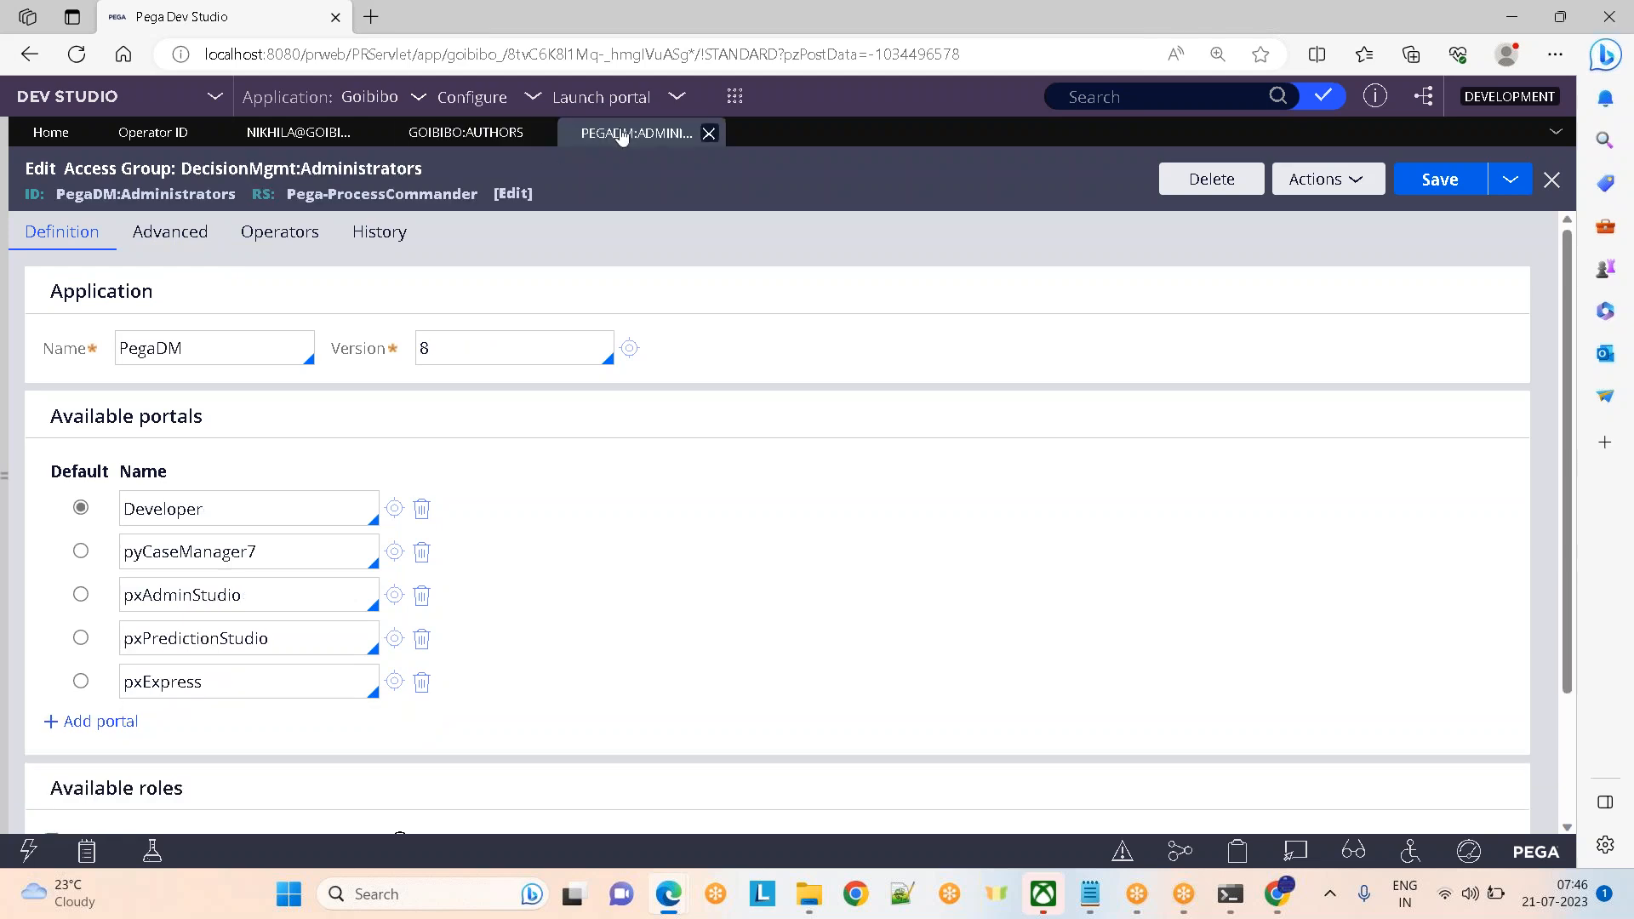
pyautogui.click(148, 349)
pyautogui.click(269, 134)
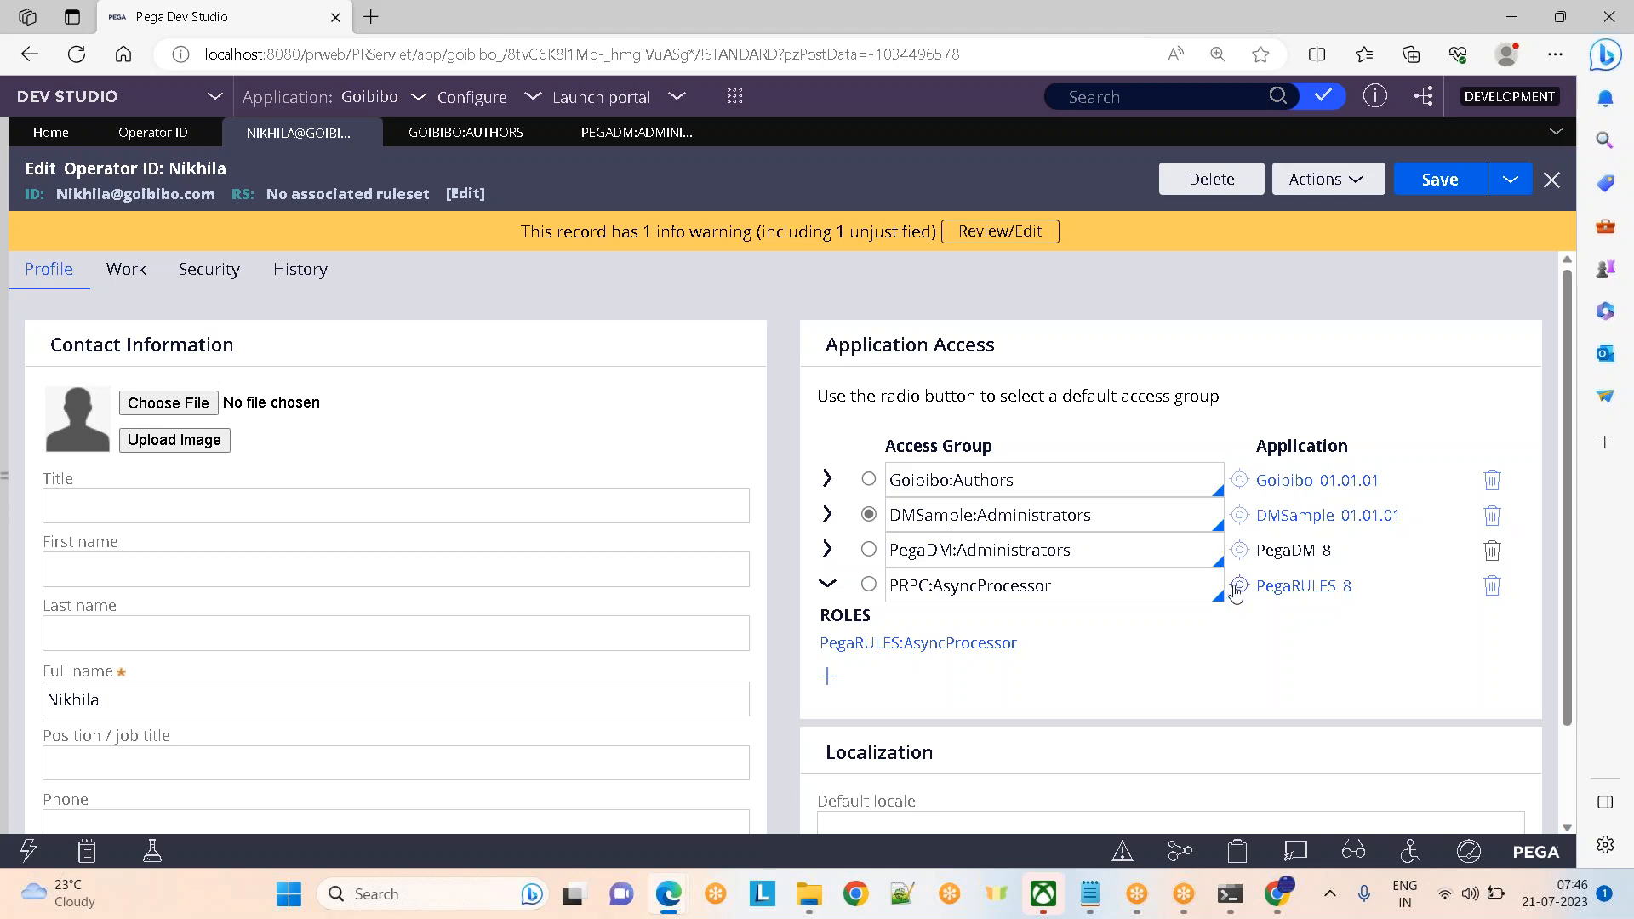
pyautogui.click(1238, 587)
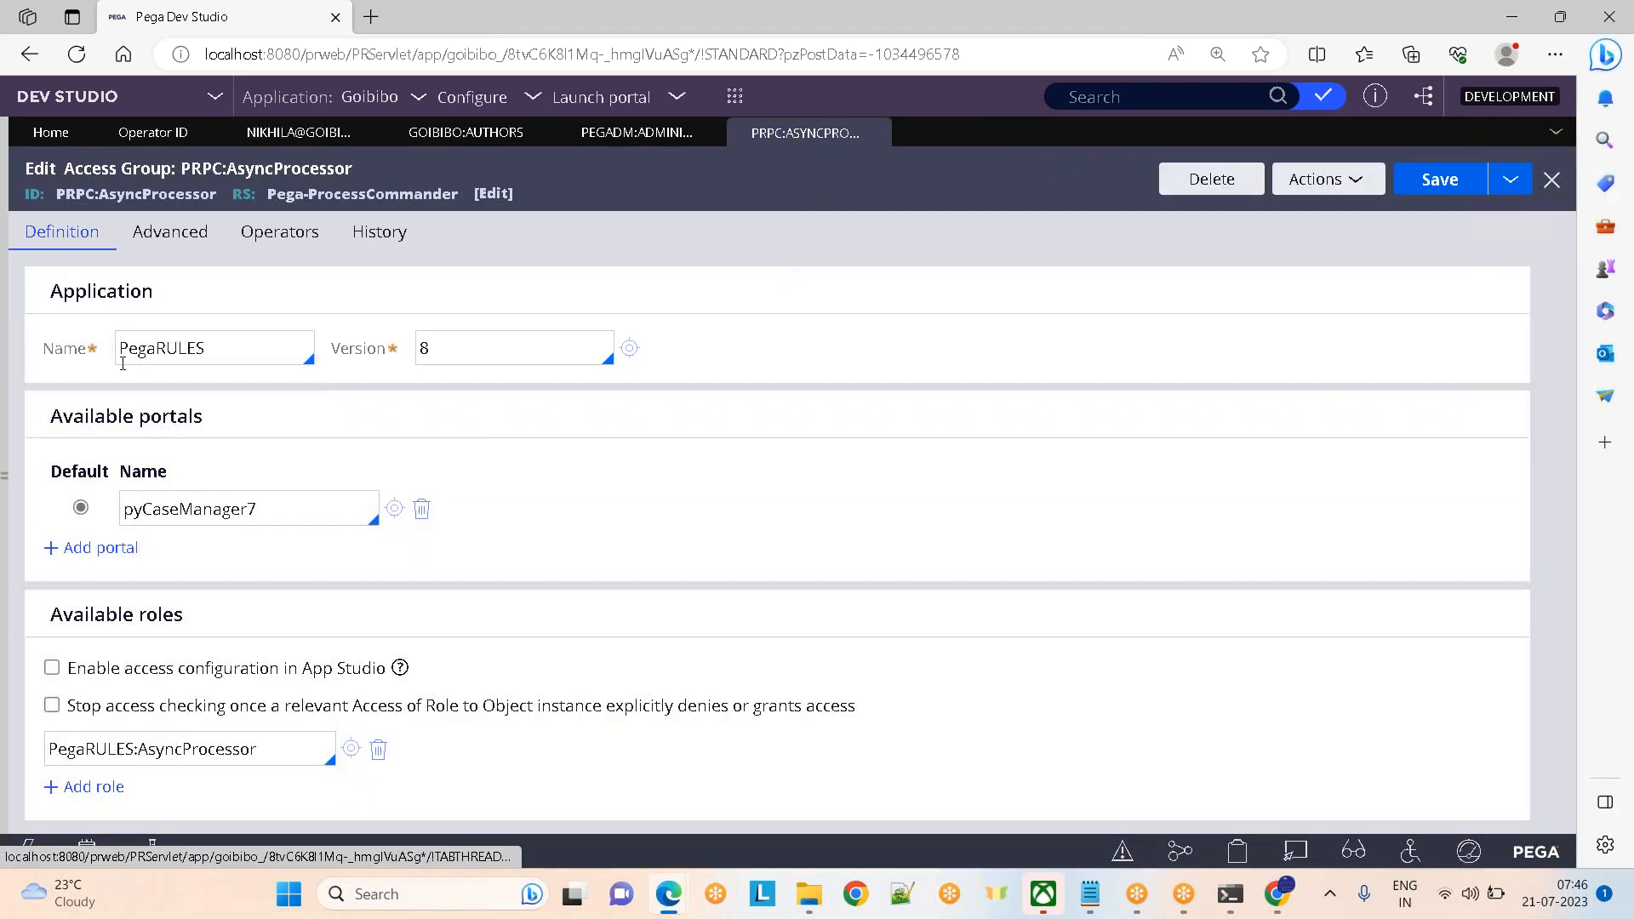
pyautogui.doubleClick(170, 347)
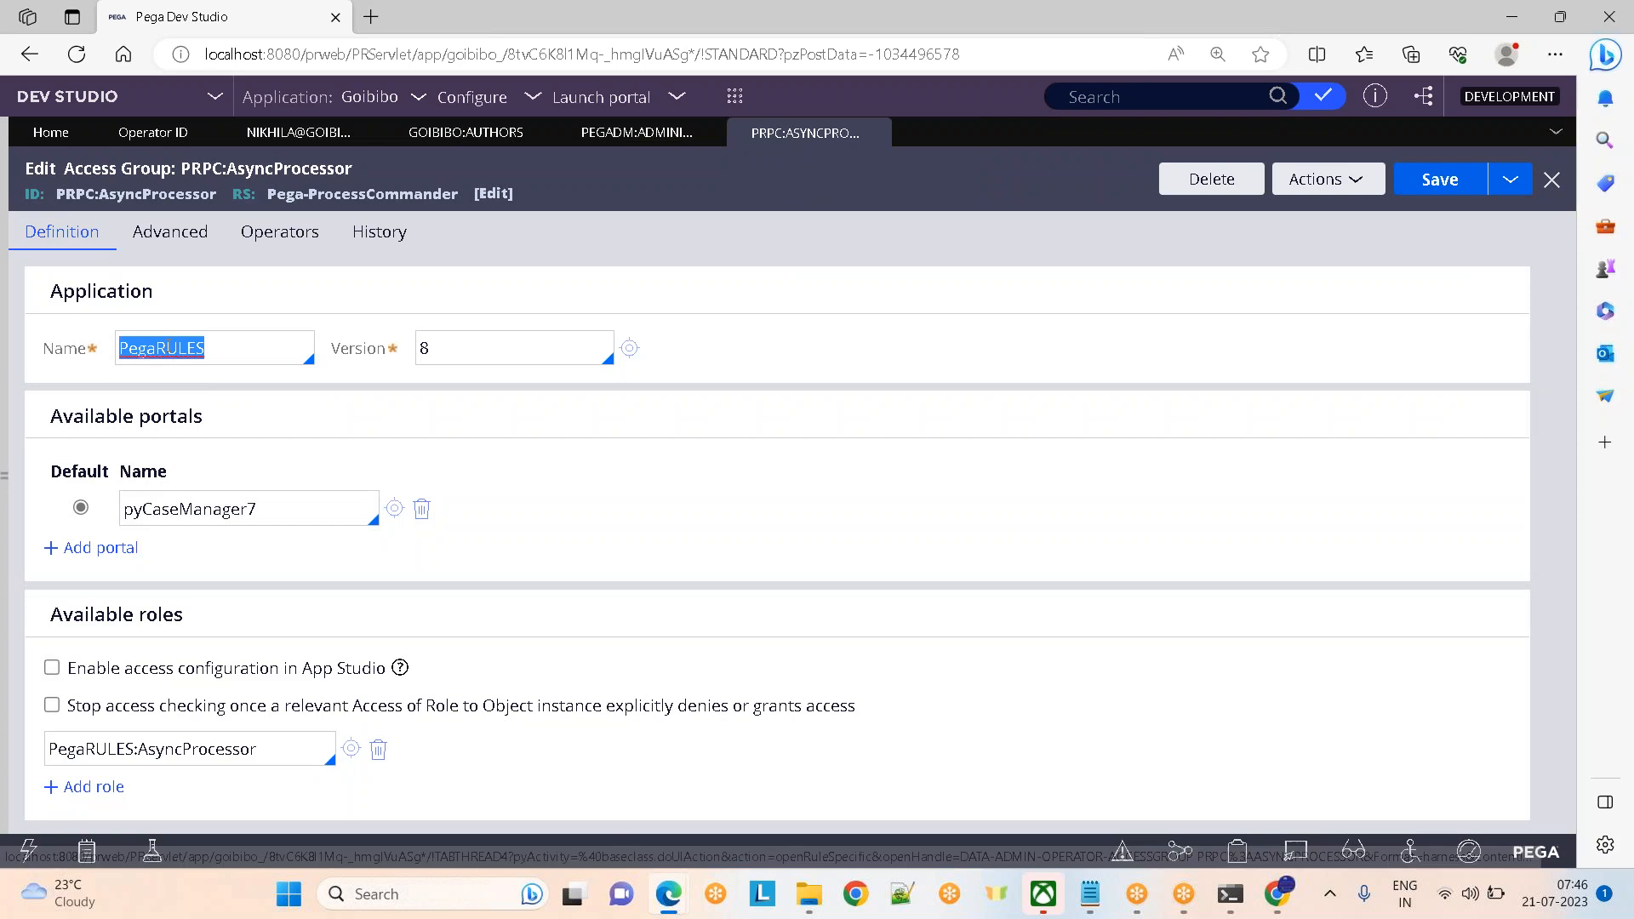
pyautogui.click(414, 132)
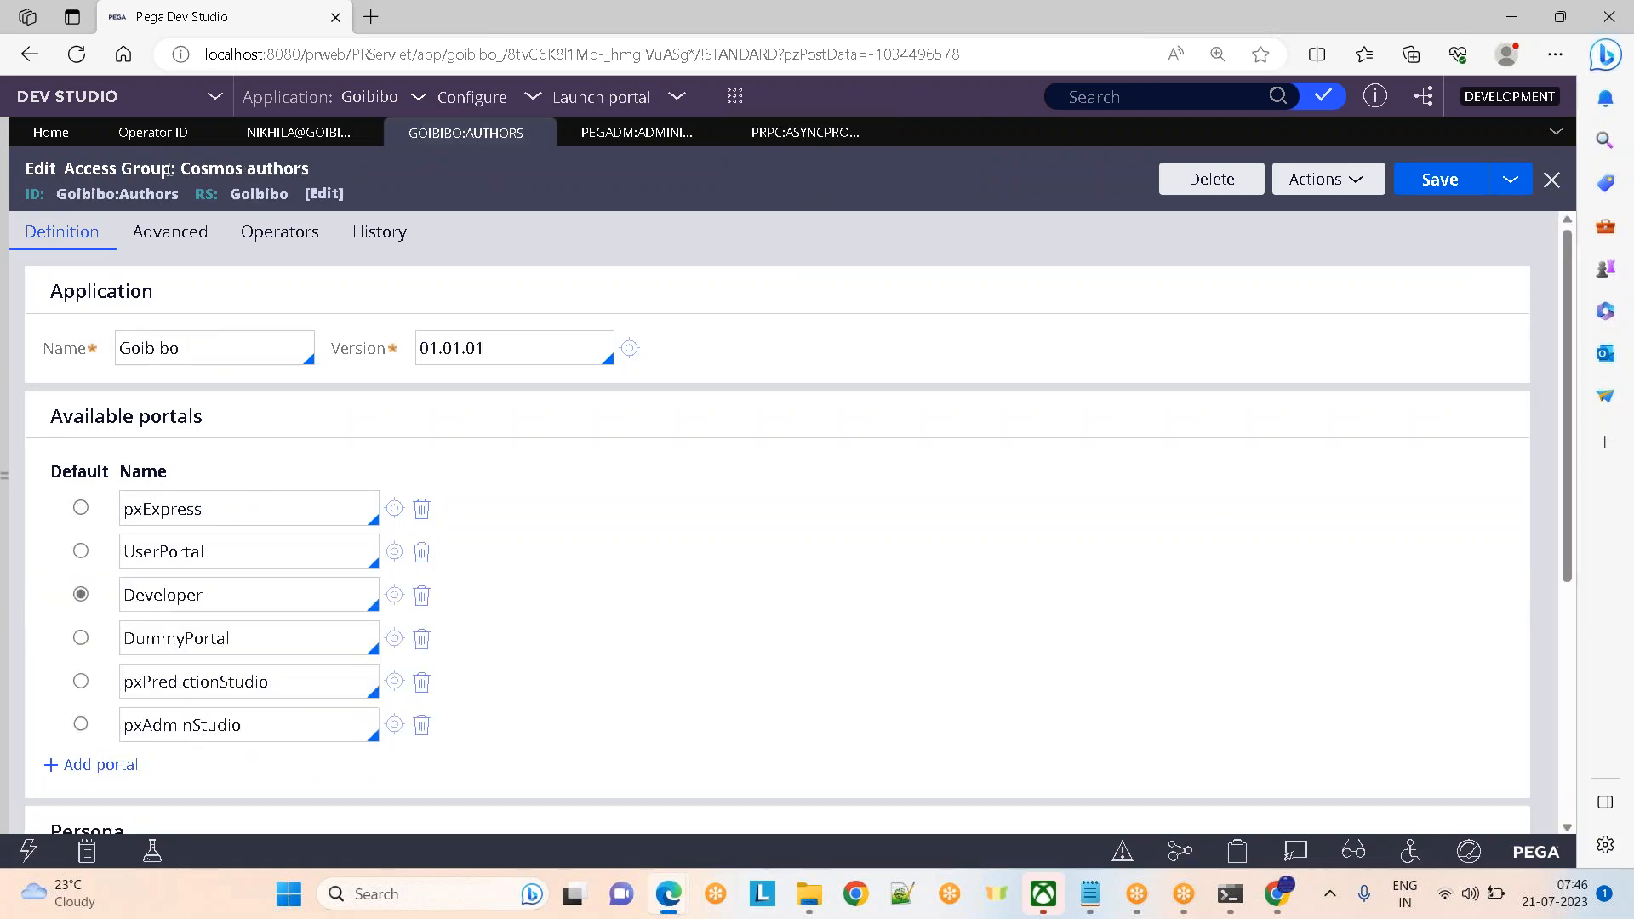
pyautogui.doubleClick(165, 345)
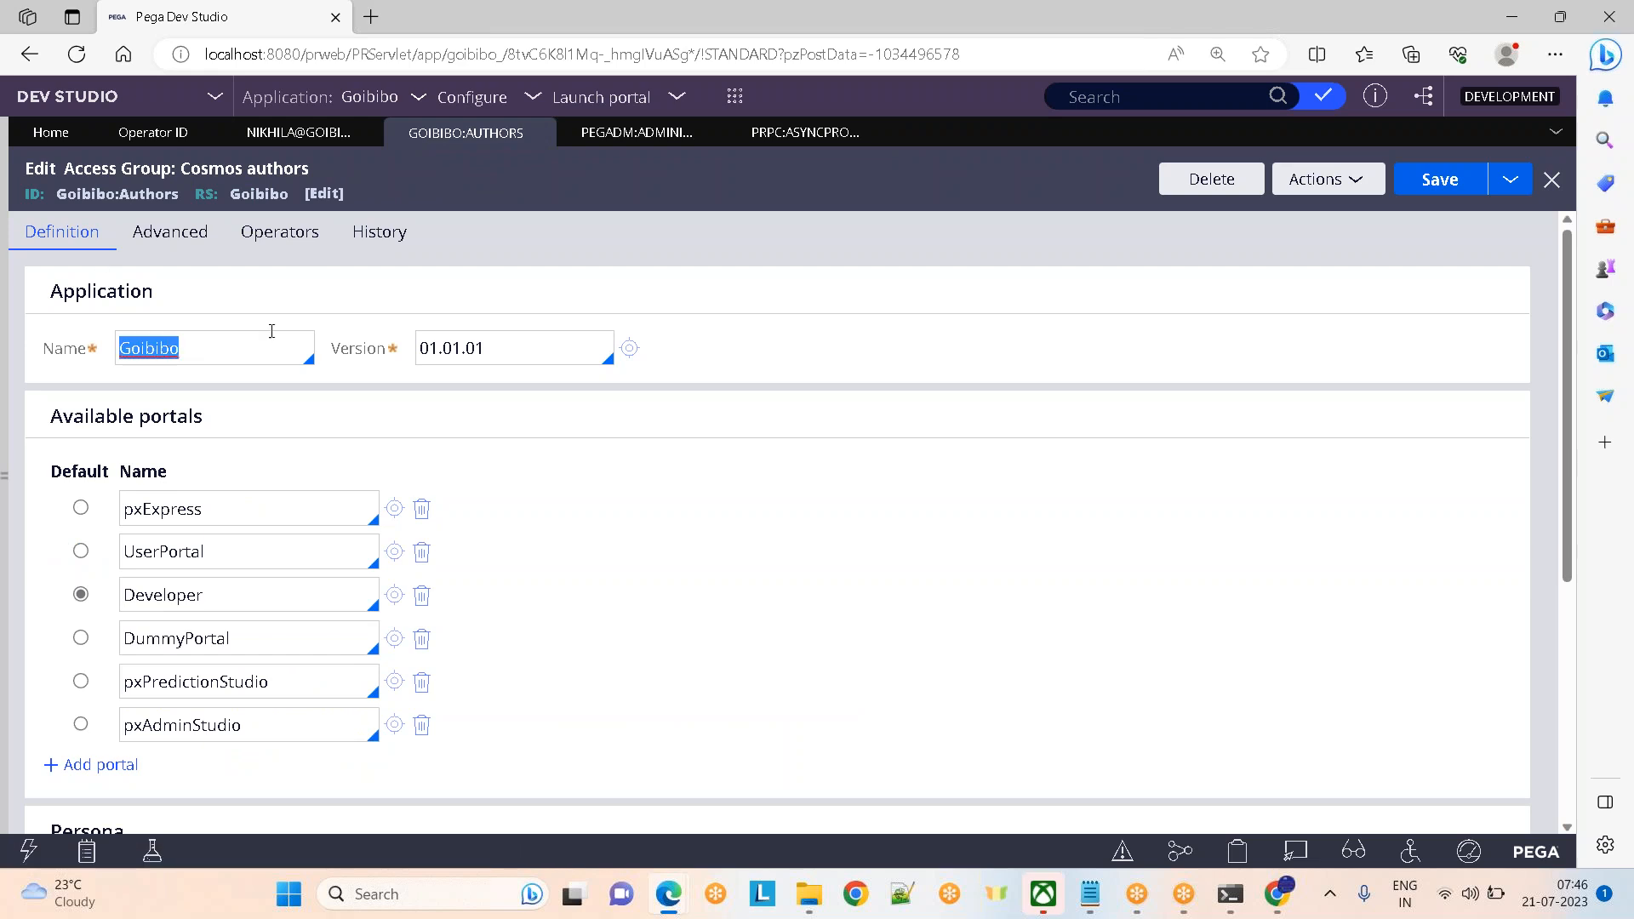
pyautogui.click(507, 344)
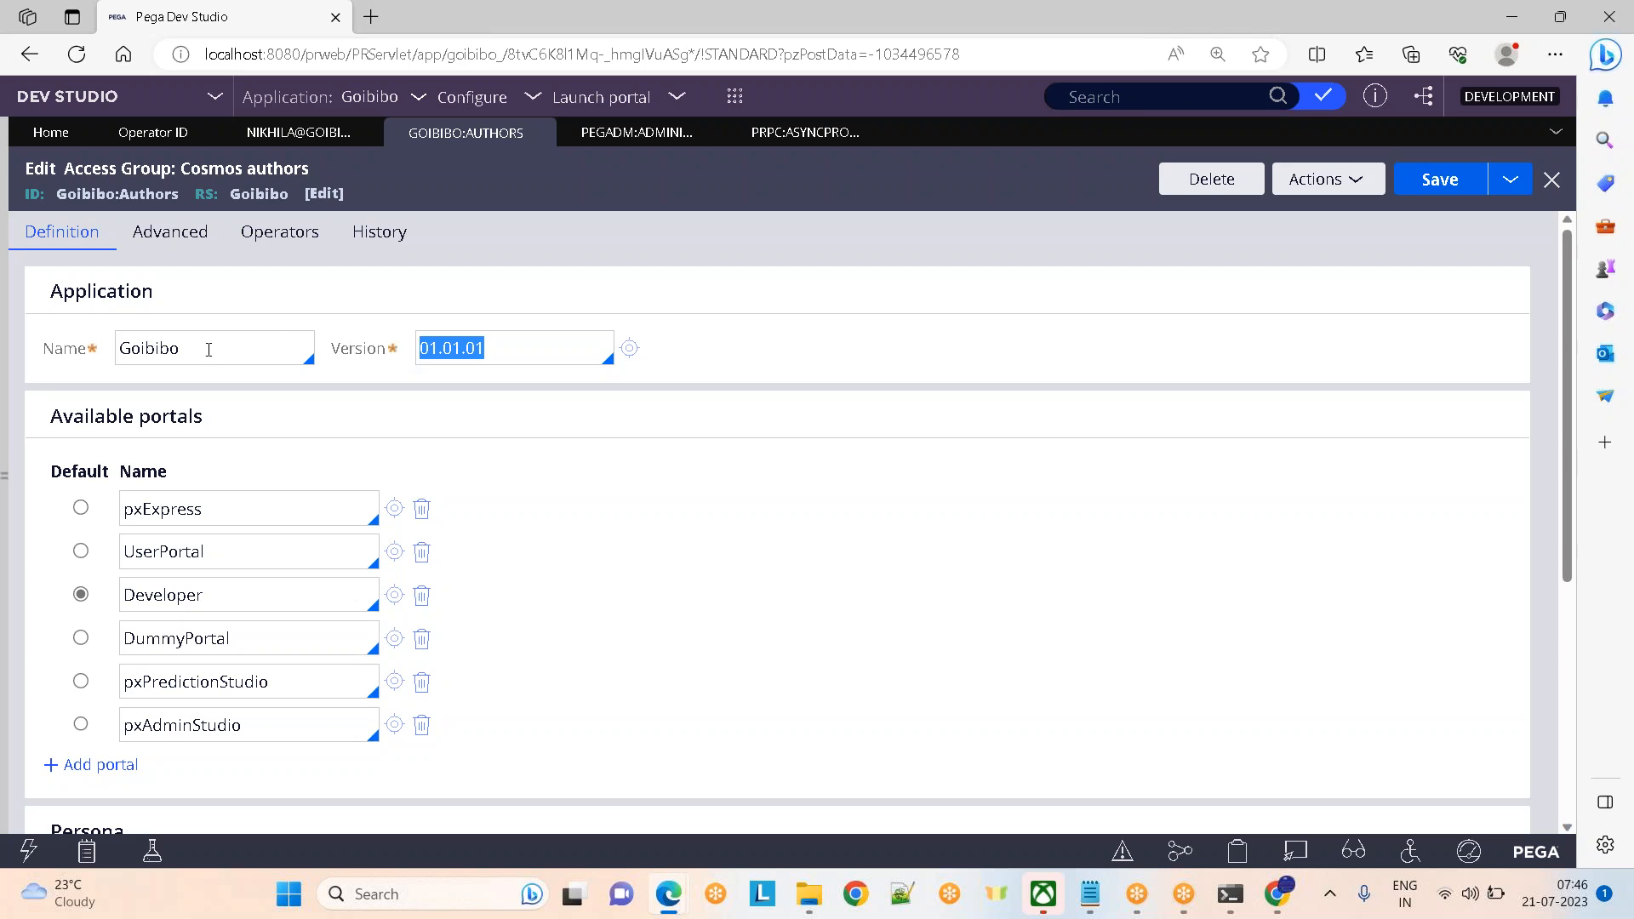
pyautogui.click(656, 132)
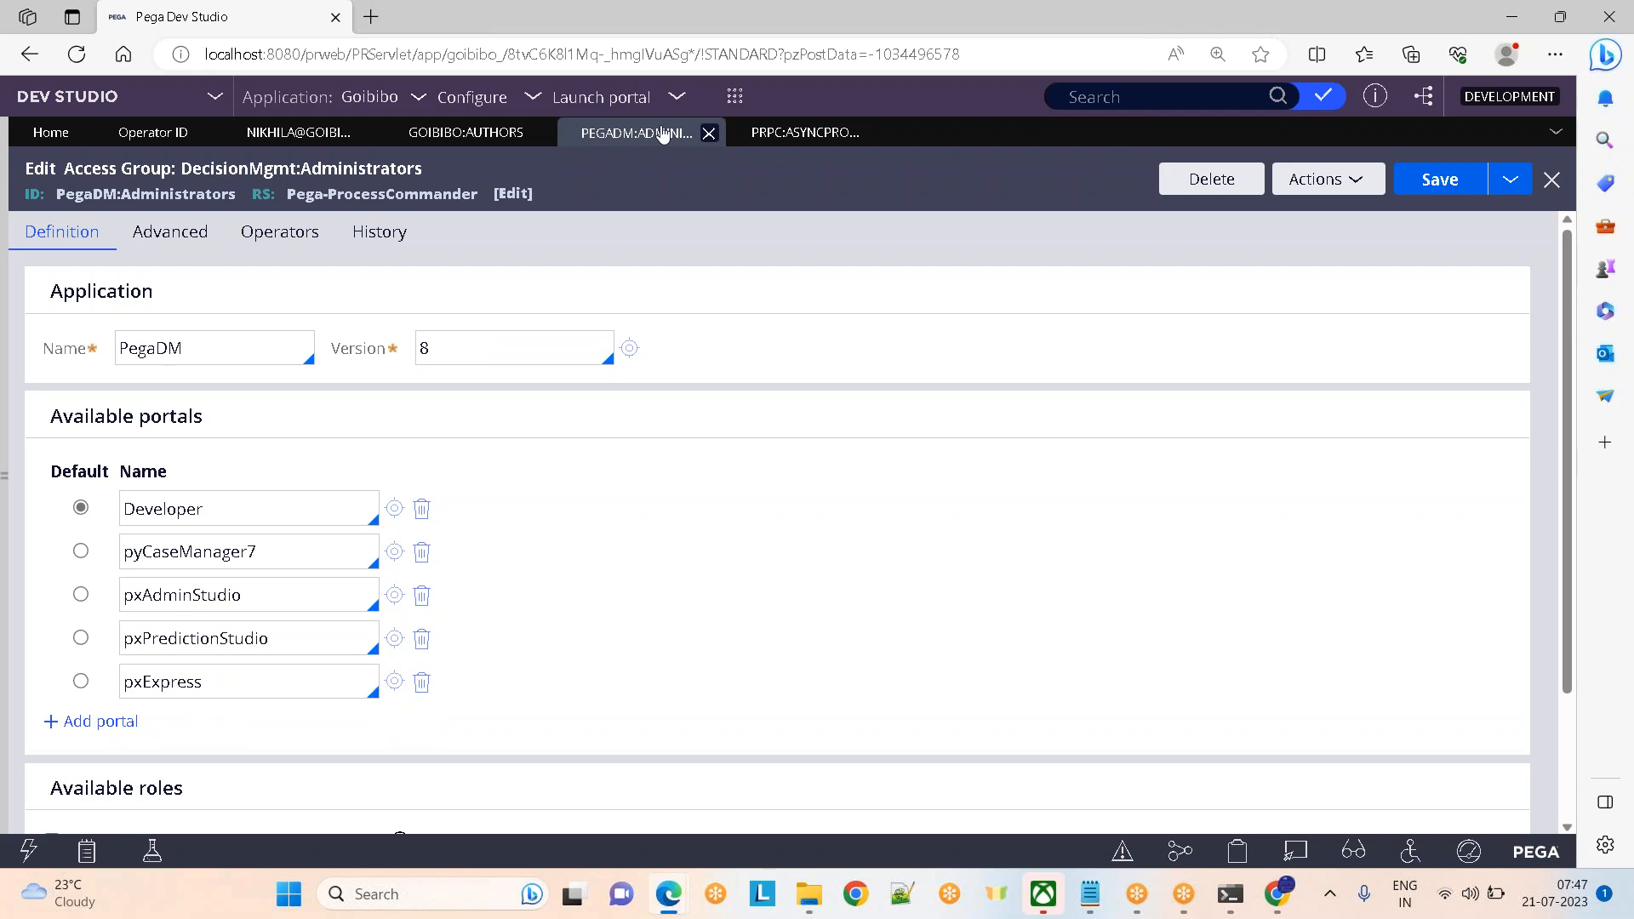
pyautogui.click(793, 133)
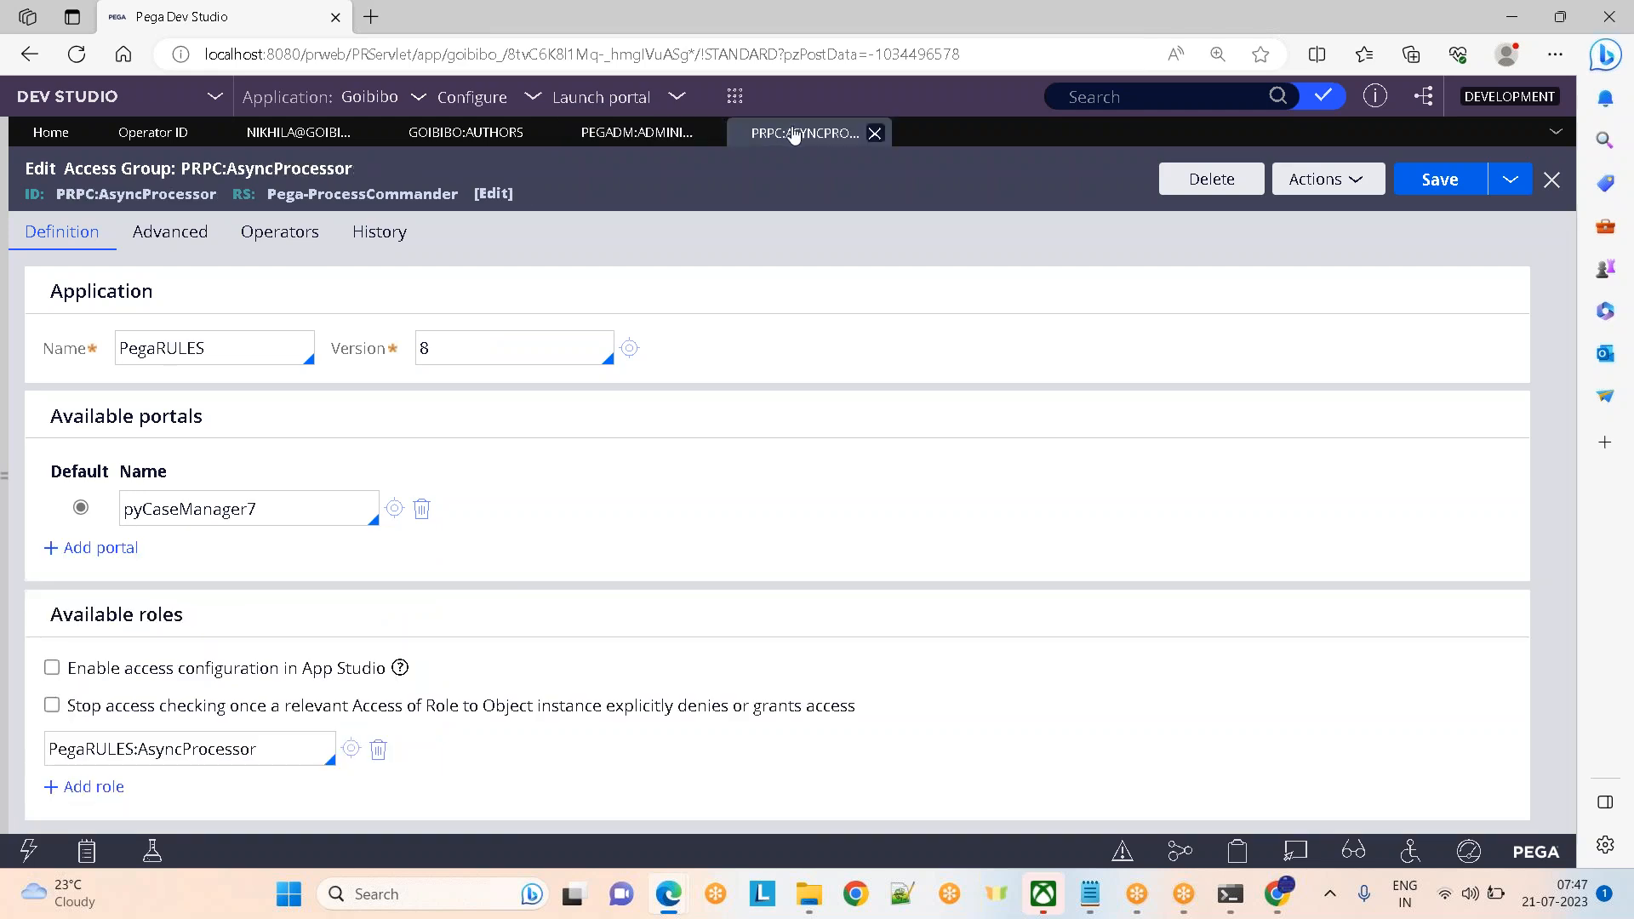
pyautogui.click(443, 134)
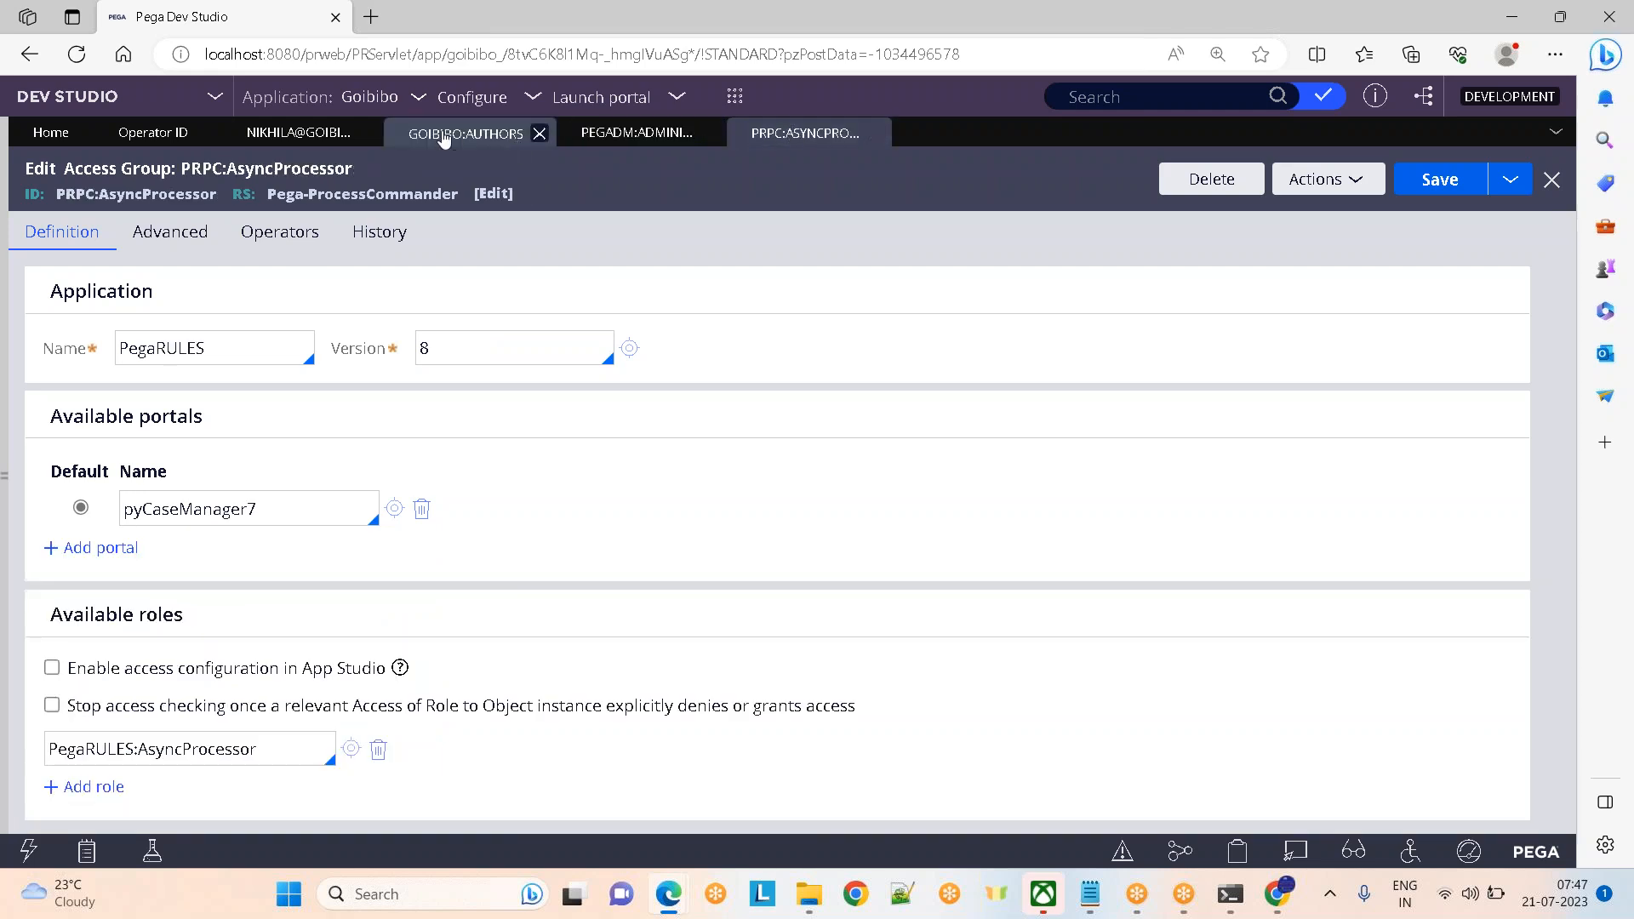
pyautogui.click(302, 132)
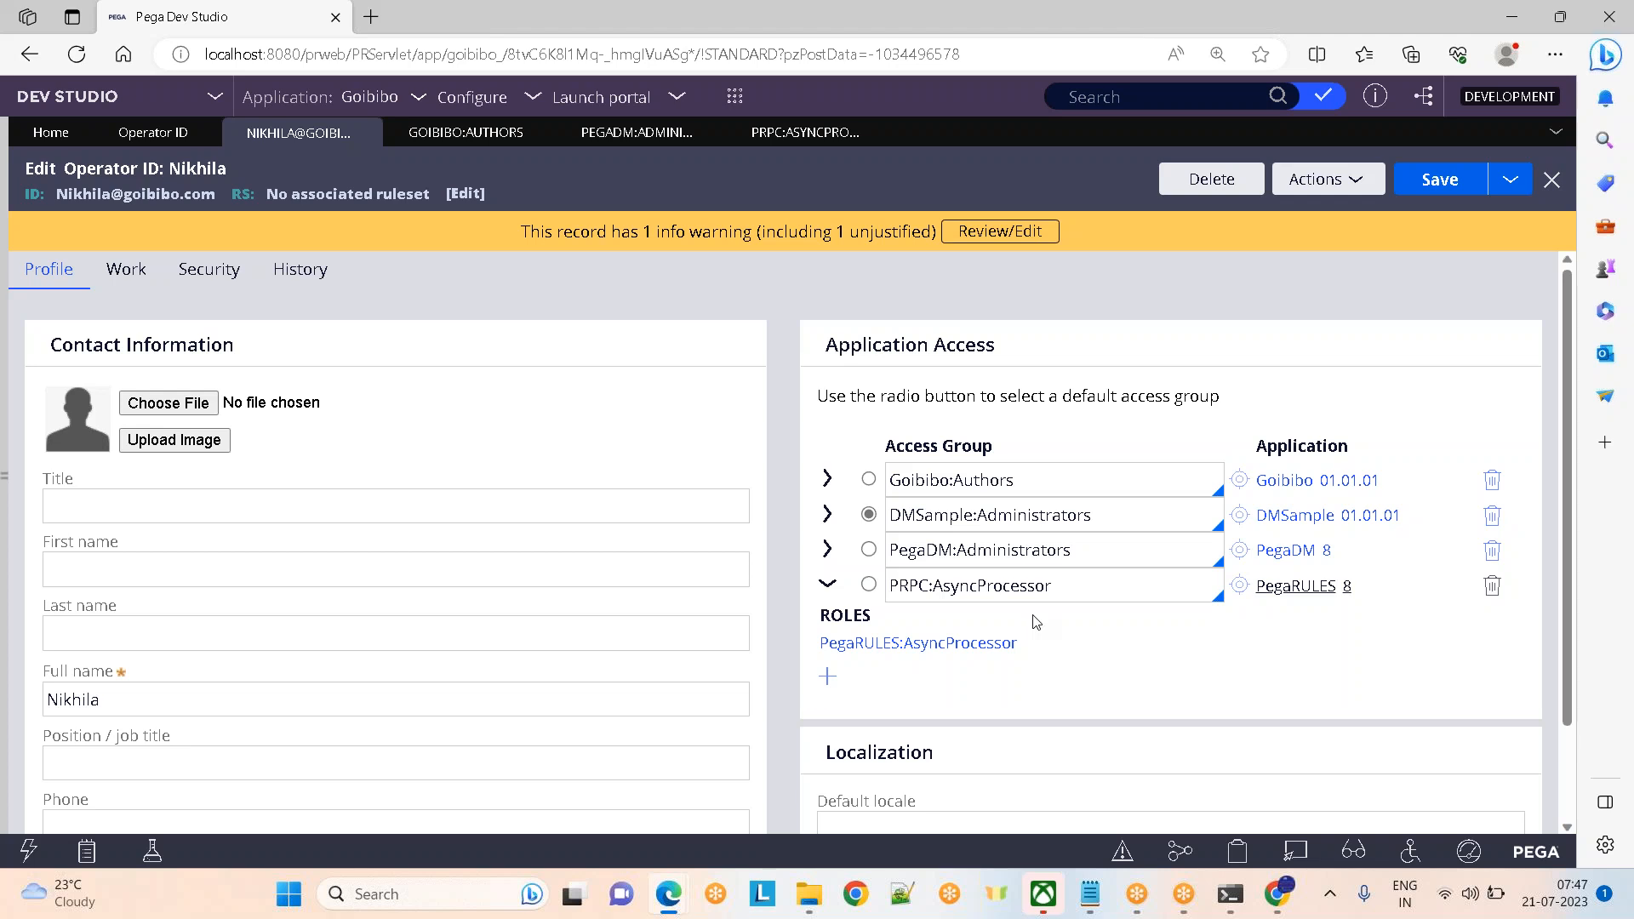
pyautogui.click(466, 132)
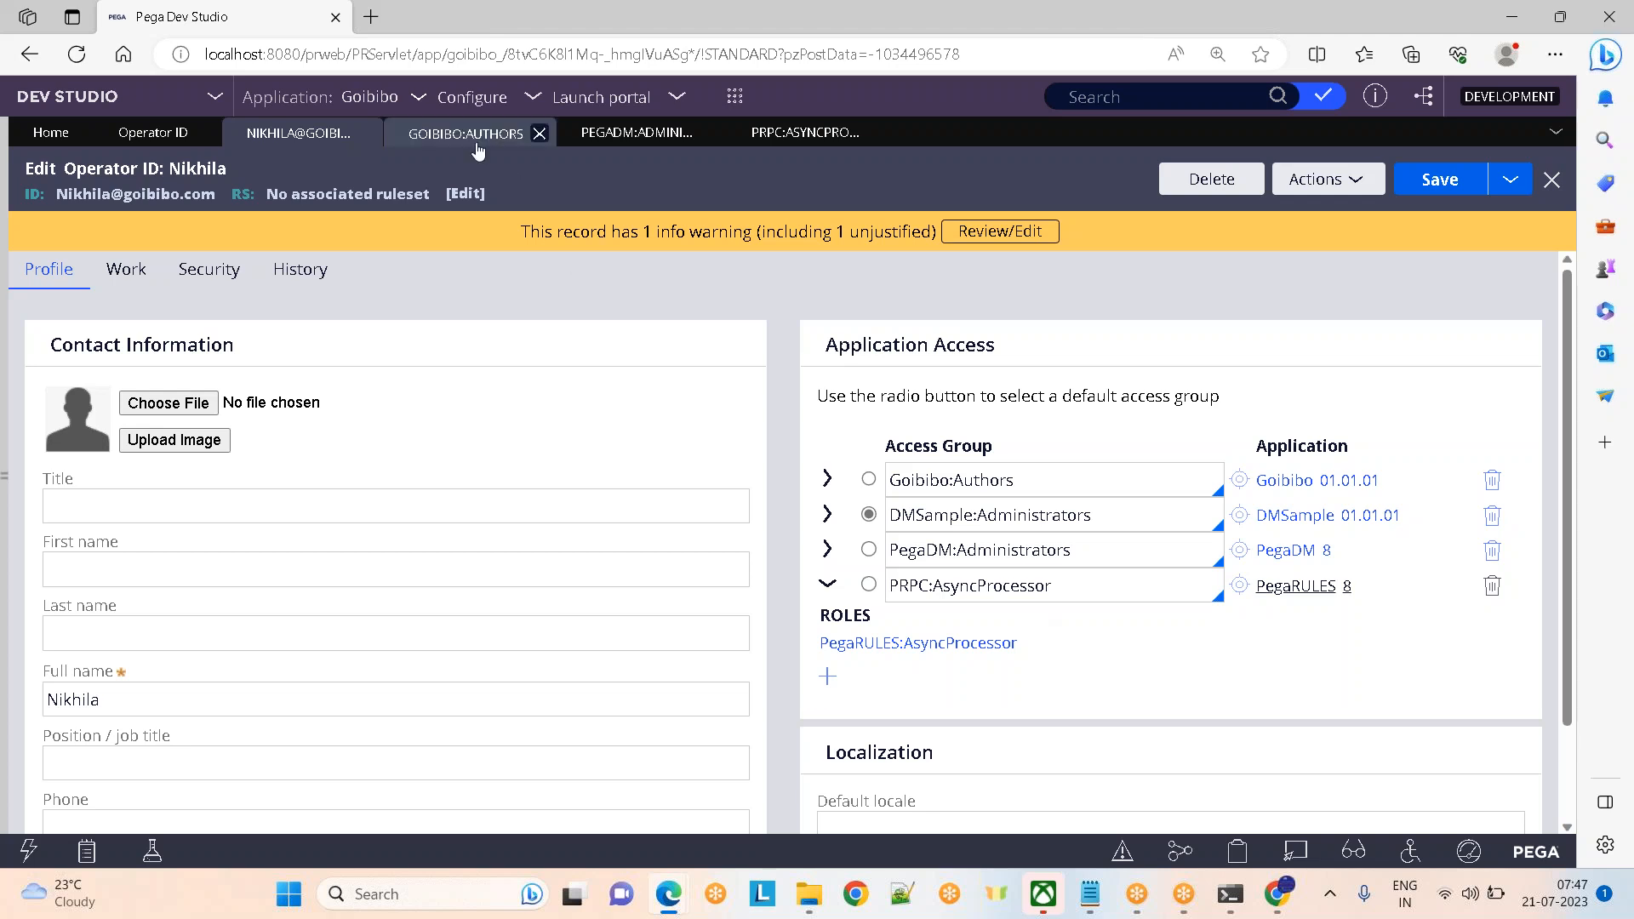
pyautogui.click(208, 347)
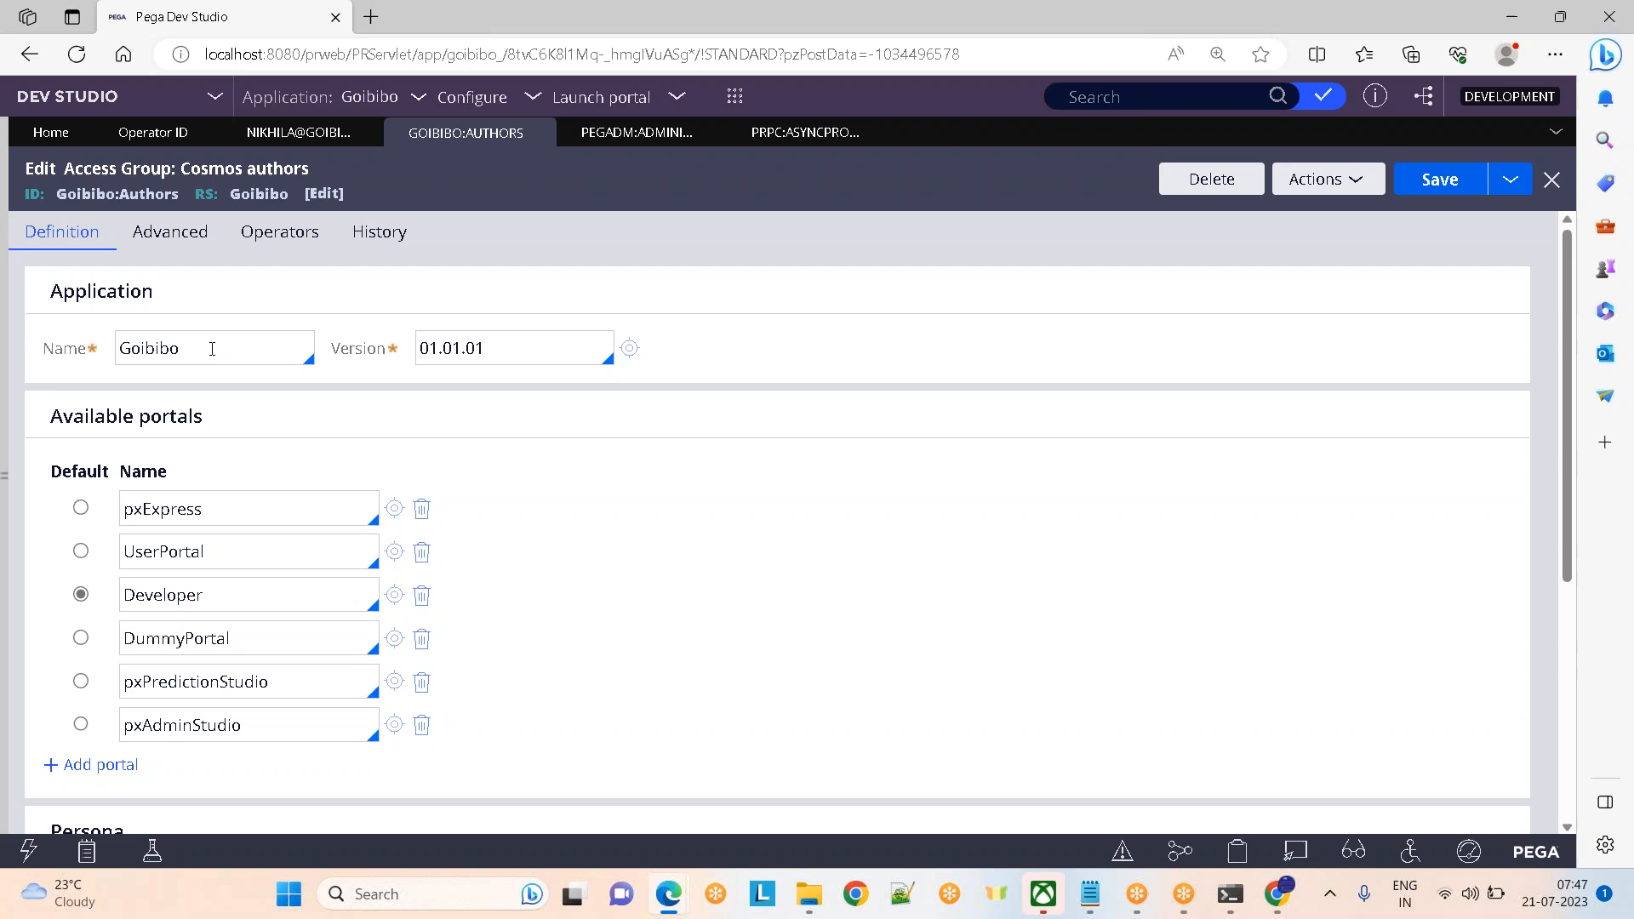
pyautogui.moveTo(80, 167); pyautogui.dragTo(336, 146)
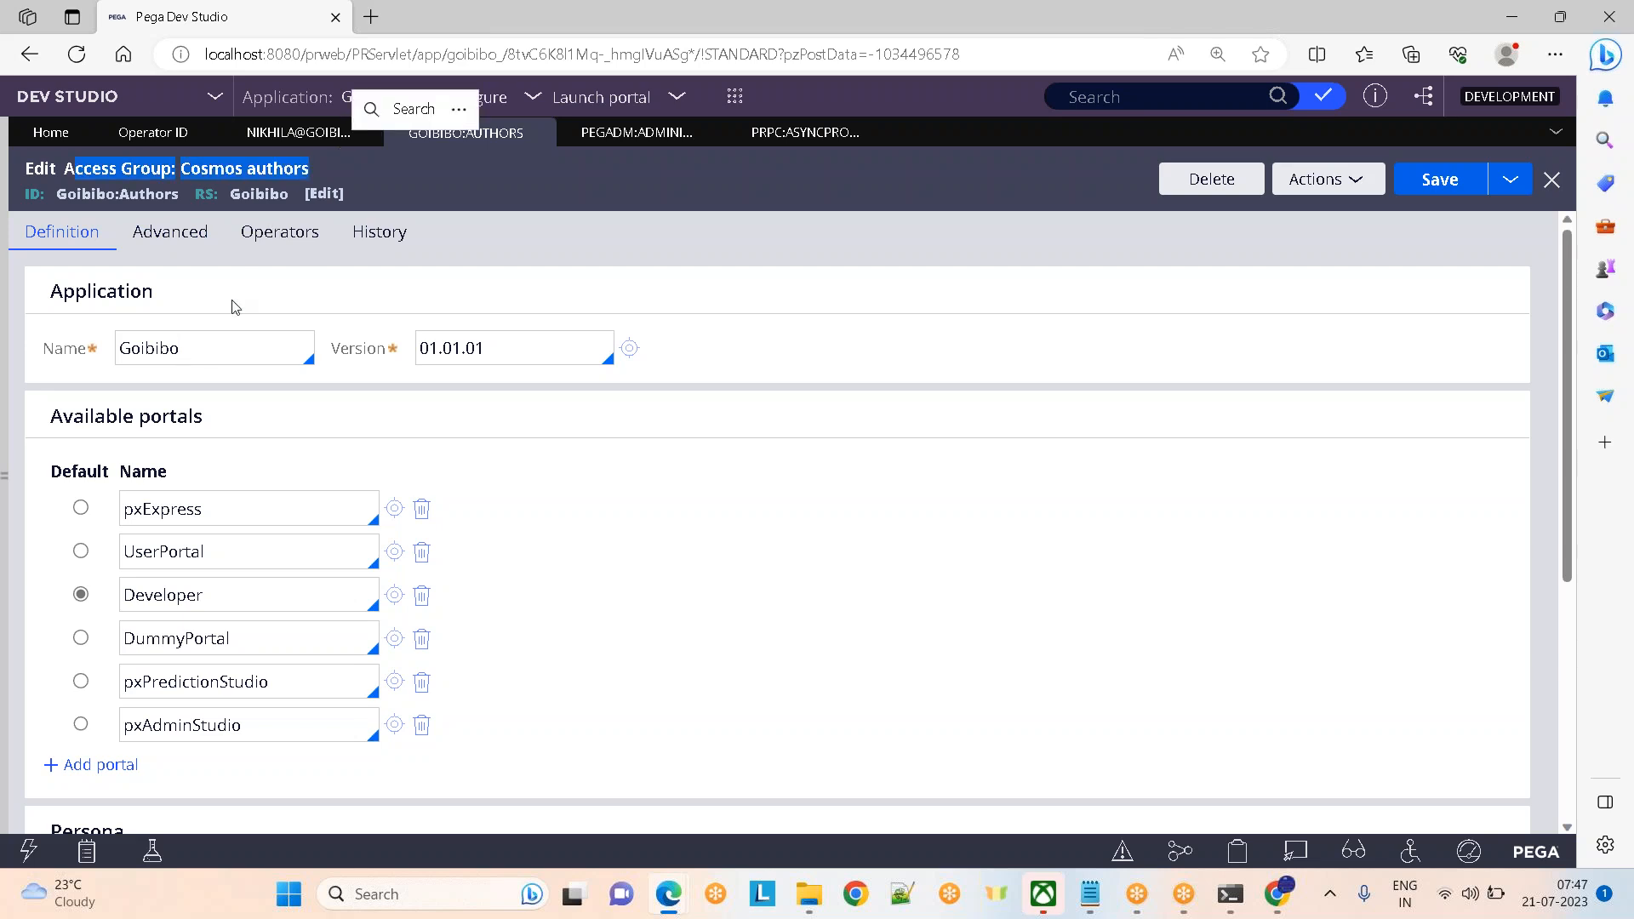
pyautogui.click(224, 340)
pyautogui.click(594, 136)
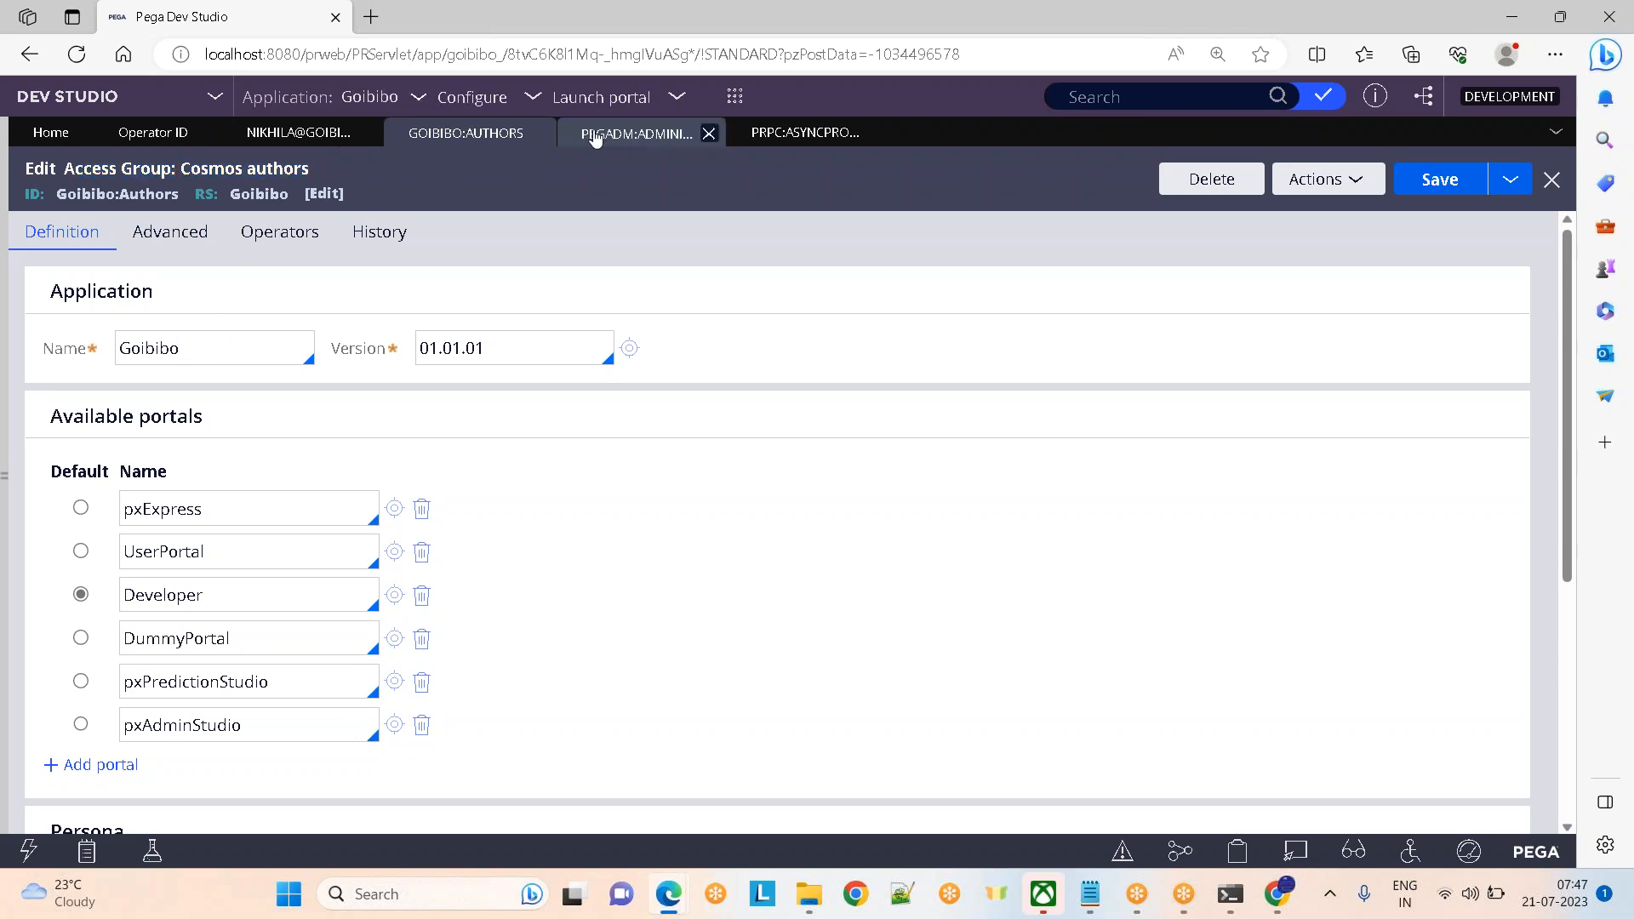
pyautogui.click(284, 350)
pyautogui.hotkey('ctrl', 'a')
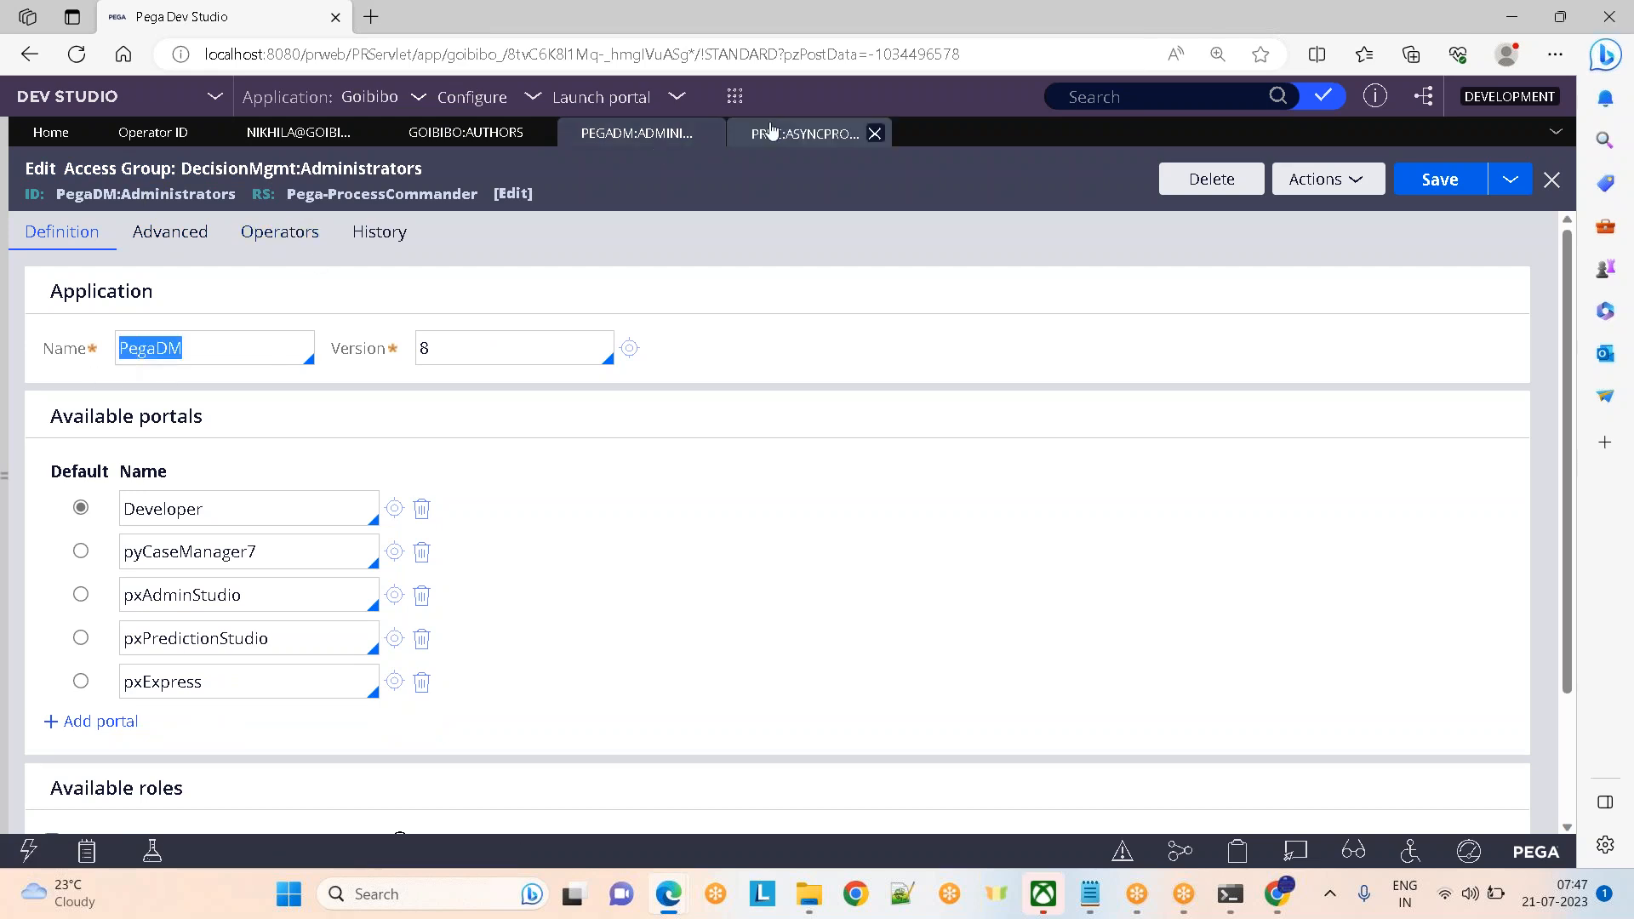
pyautogui.click(770, 132)
pyautogui.moveTo(76, 195); pyautogui.dragTo(234, 198)
pyautogui.click(246, 355)
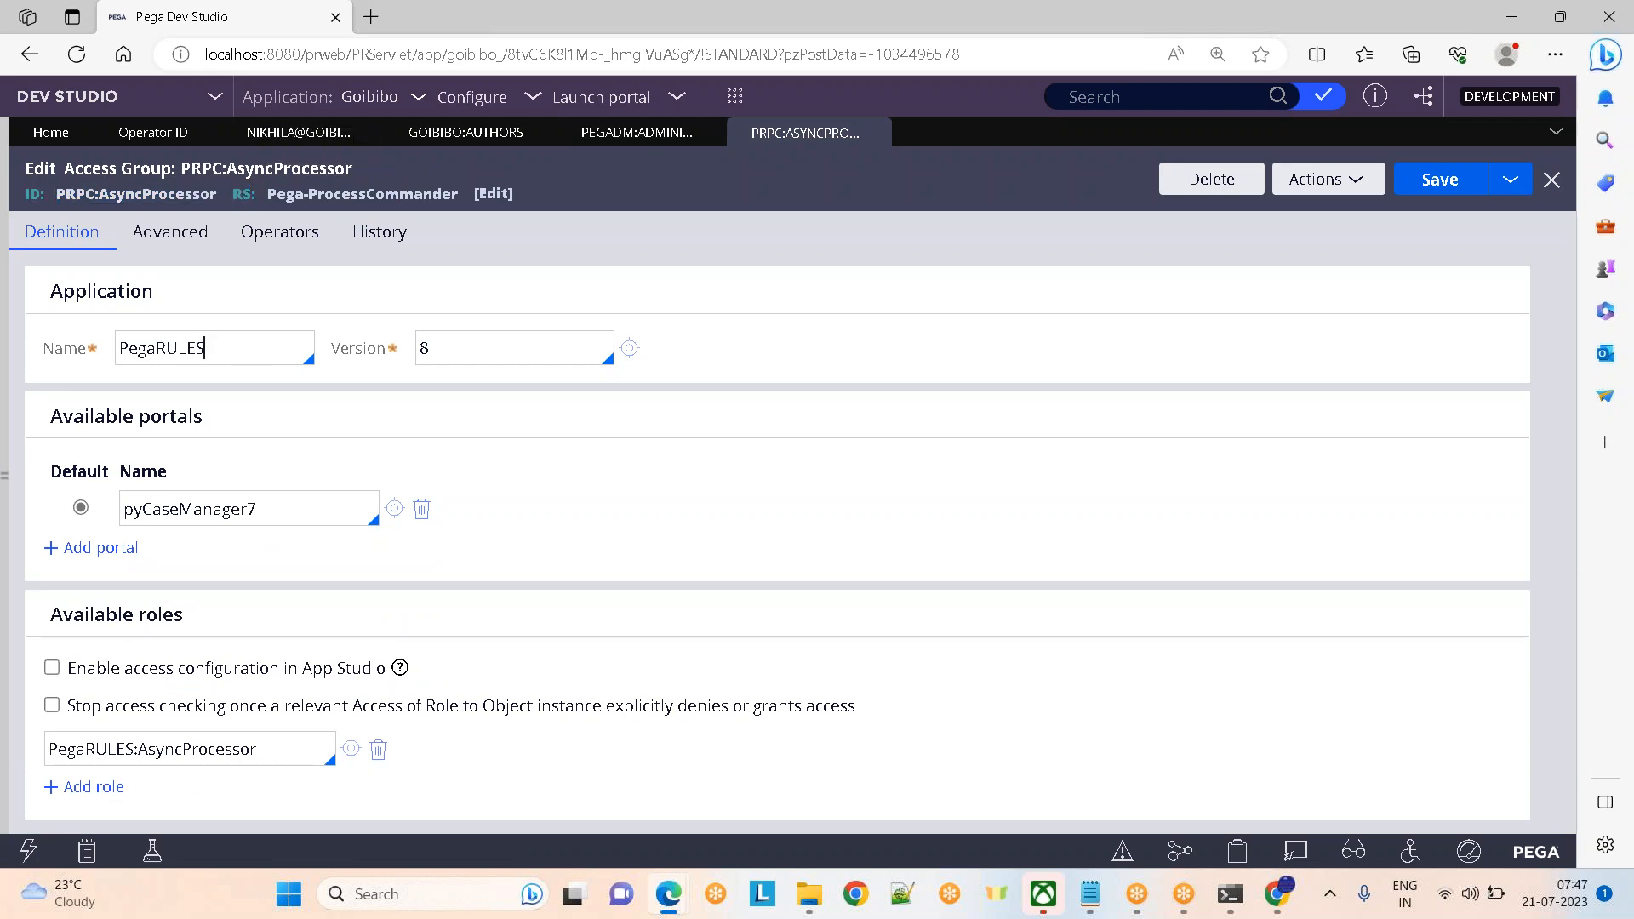
pyautogui.click(423, 137)
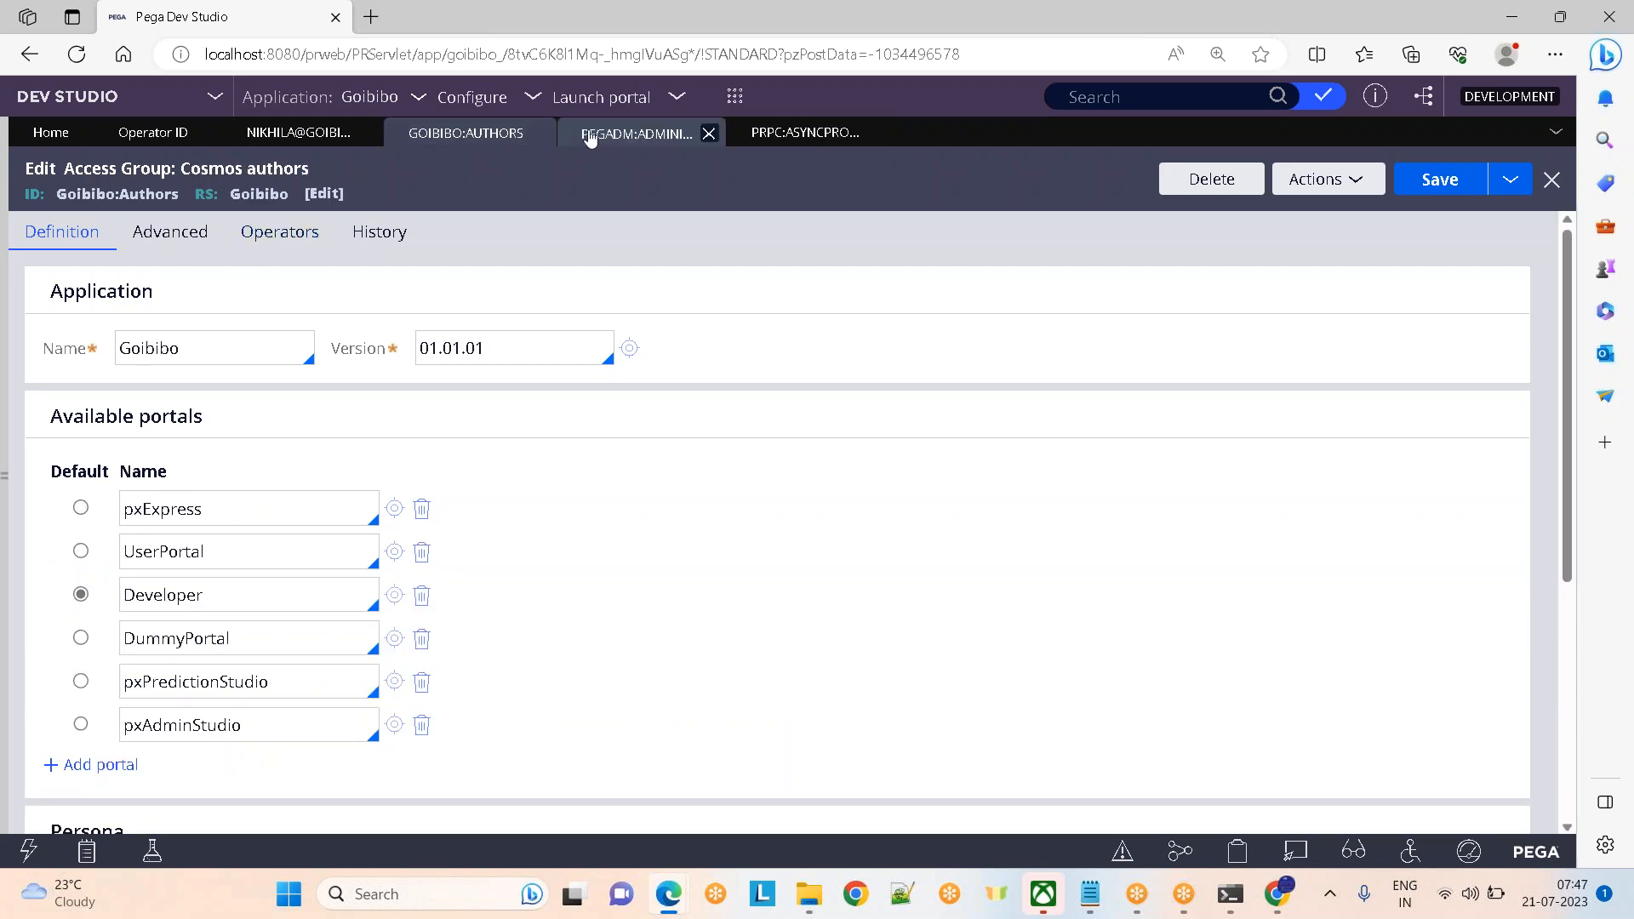
pyautogui.click(590, 136)
pyautogui.click(312, 141)
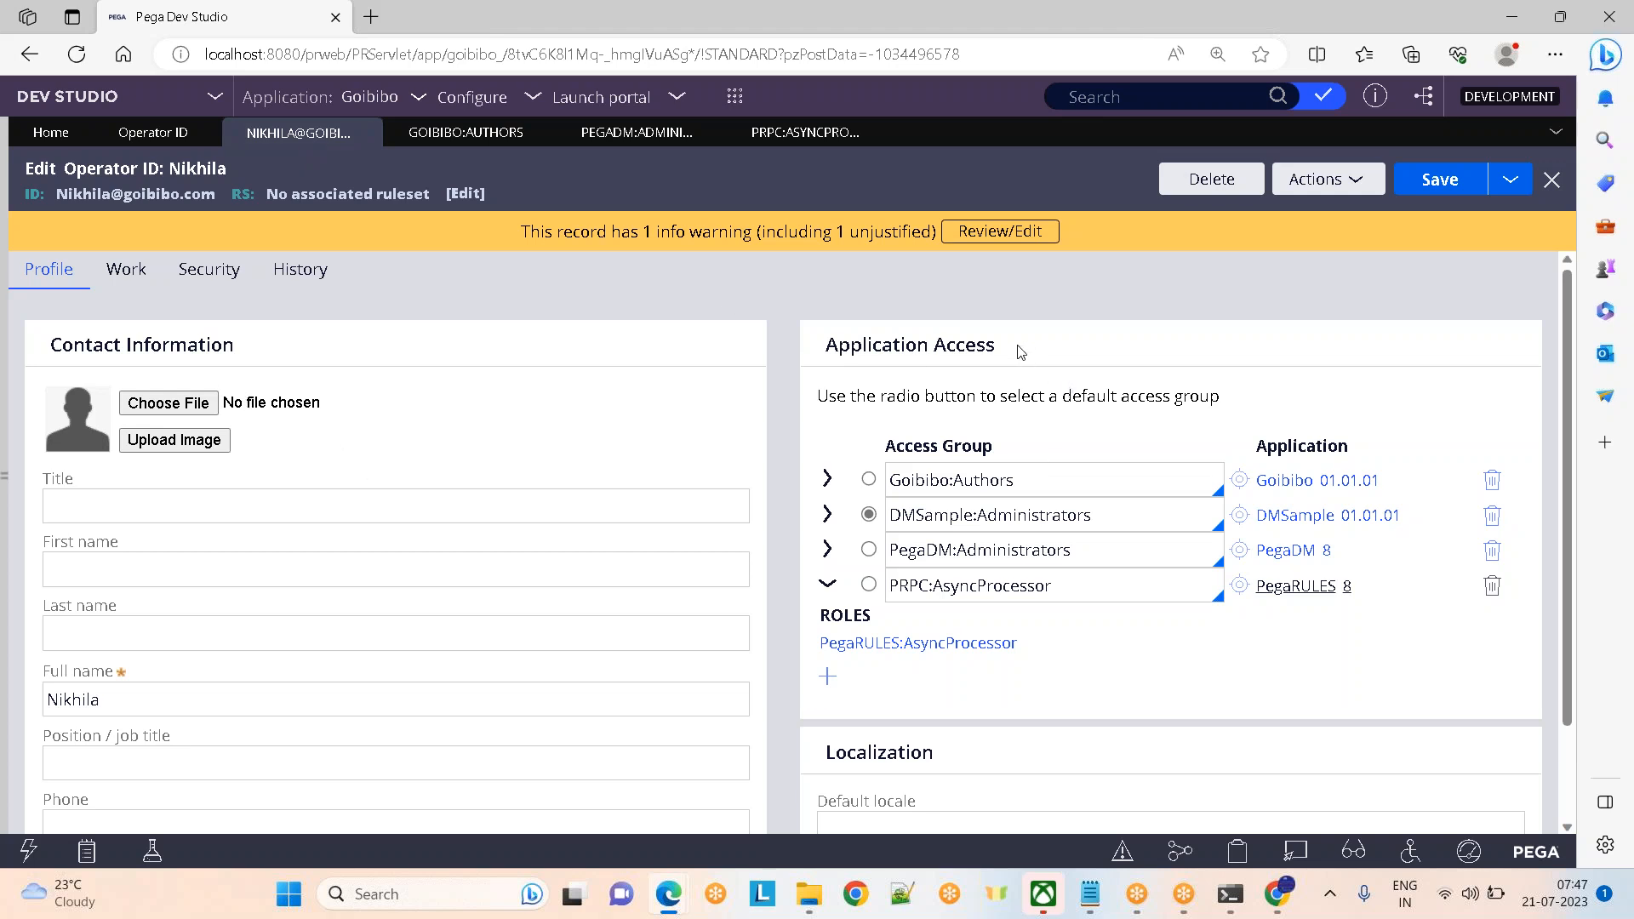
pyautogui.click(1279, 893)
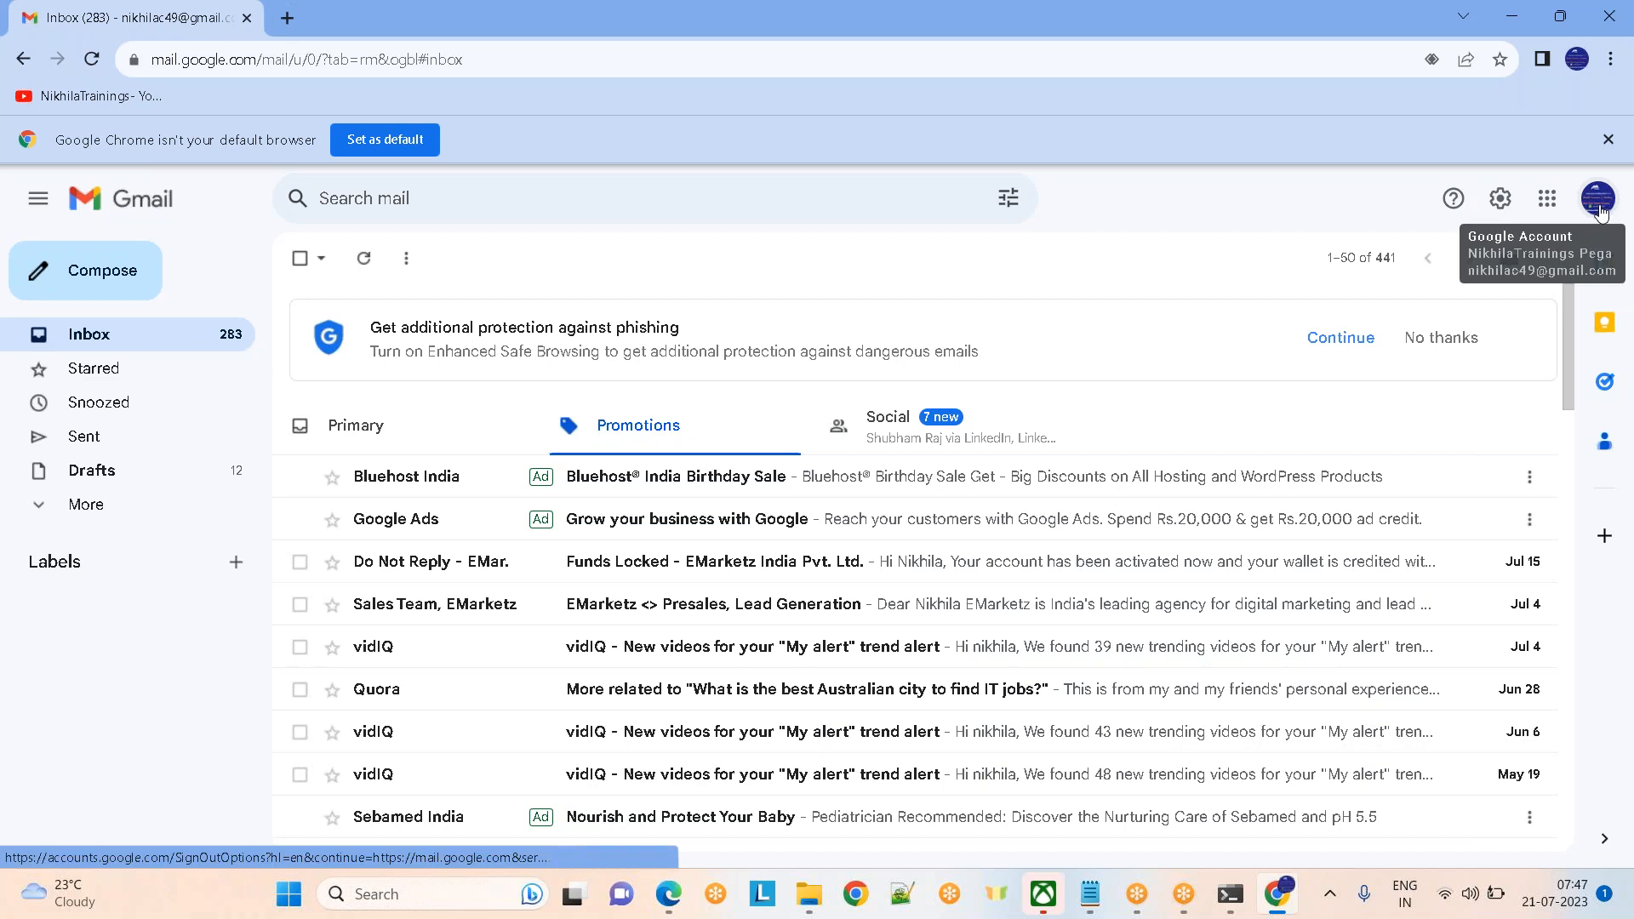
pyautogui.click(1542, 205)
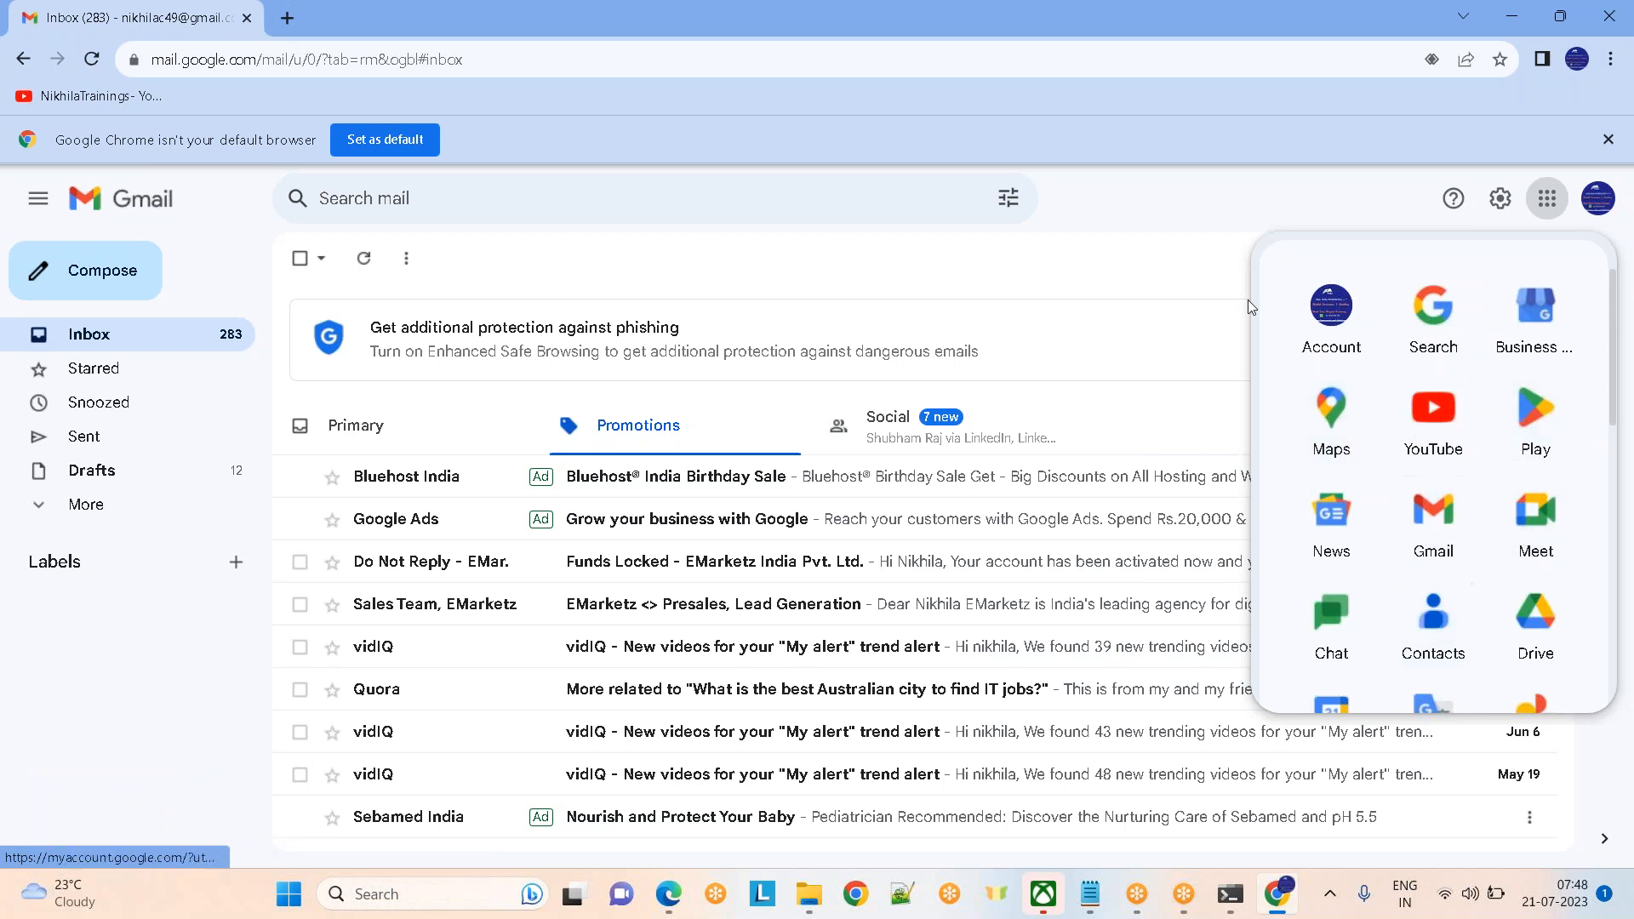
pyautogui.click(1141, 236)
pyautogui.moveTo(669, 893)
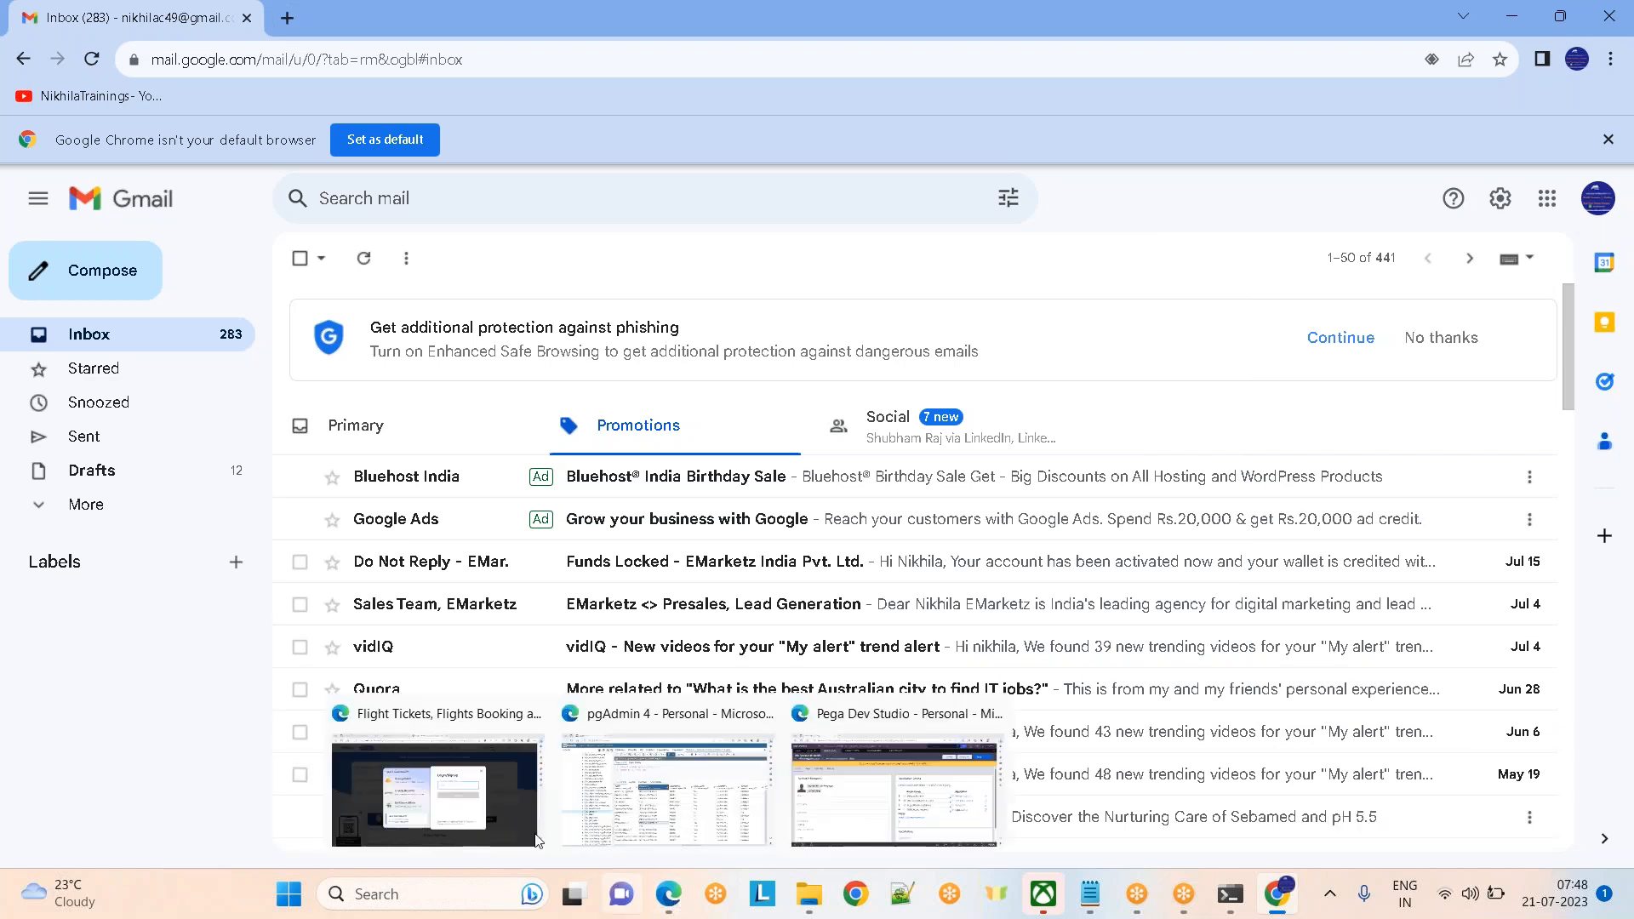
# Review the Goibibo:Authors access group, highlighting its ID and Goibibo application name
pyautogui.click(880, 813)
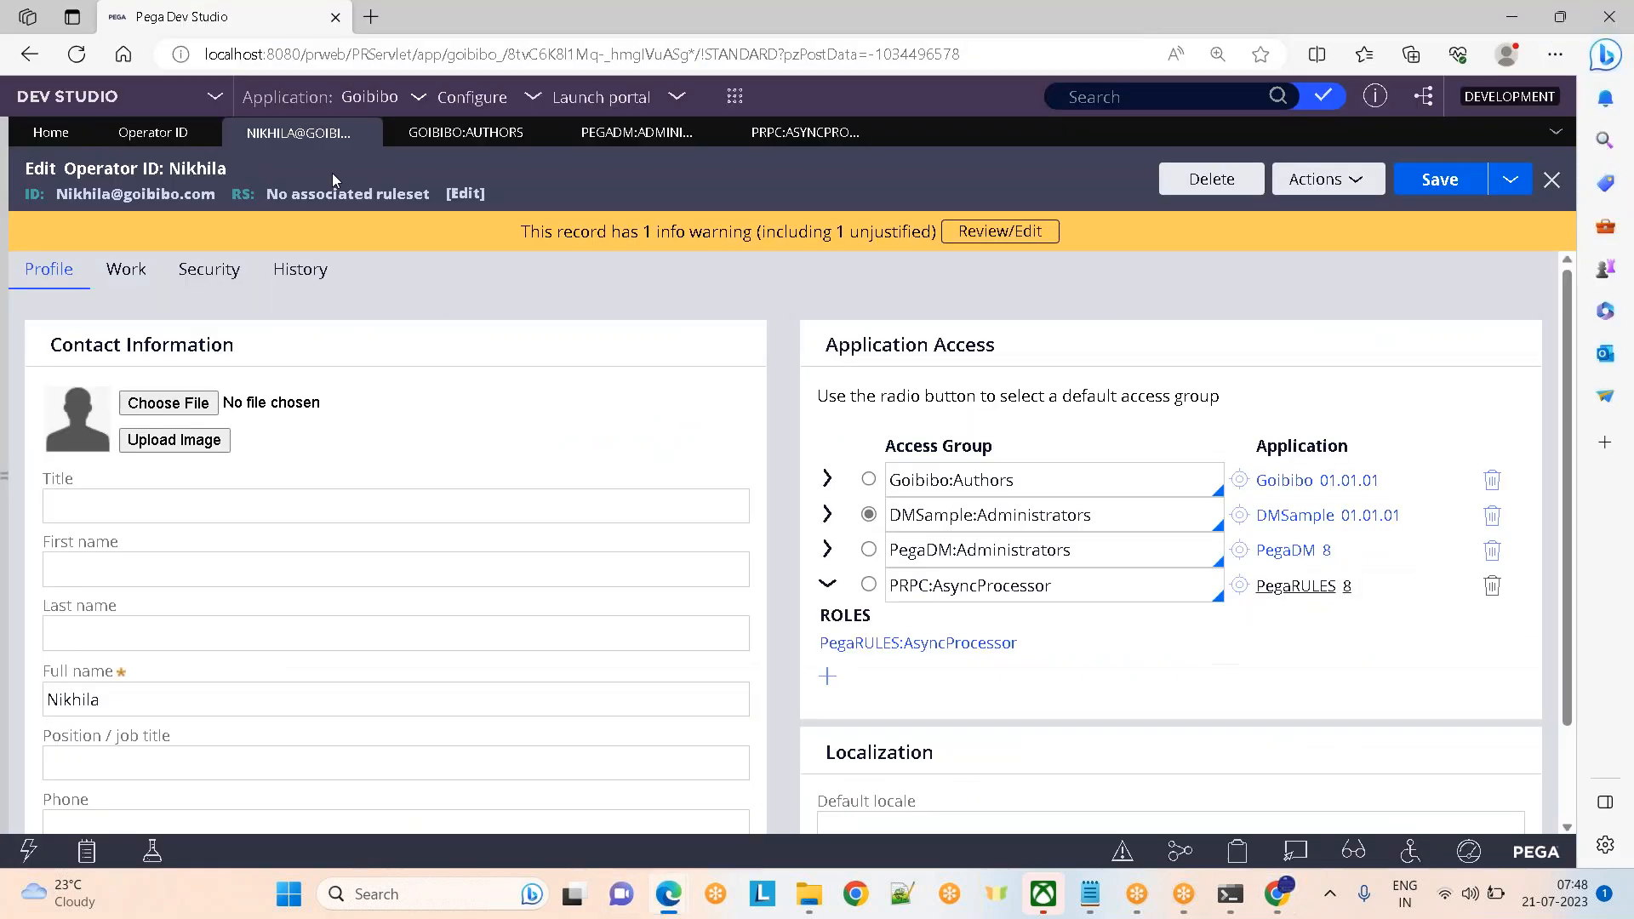
pyautogui.click(448, 135)
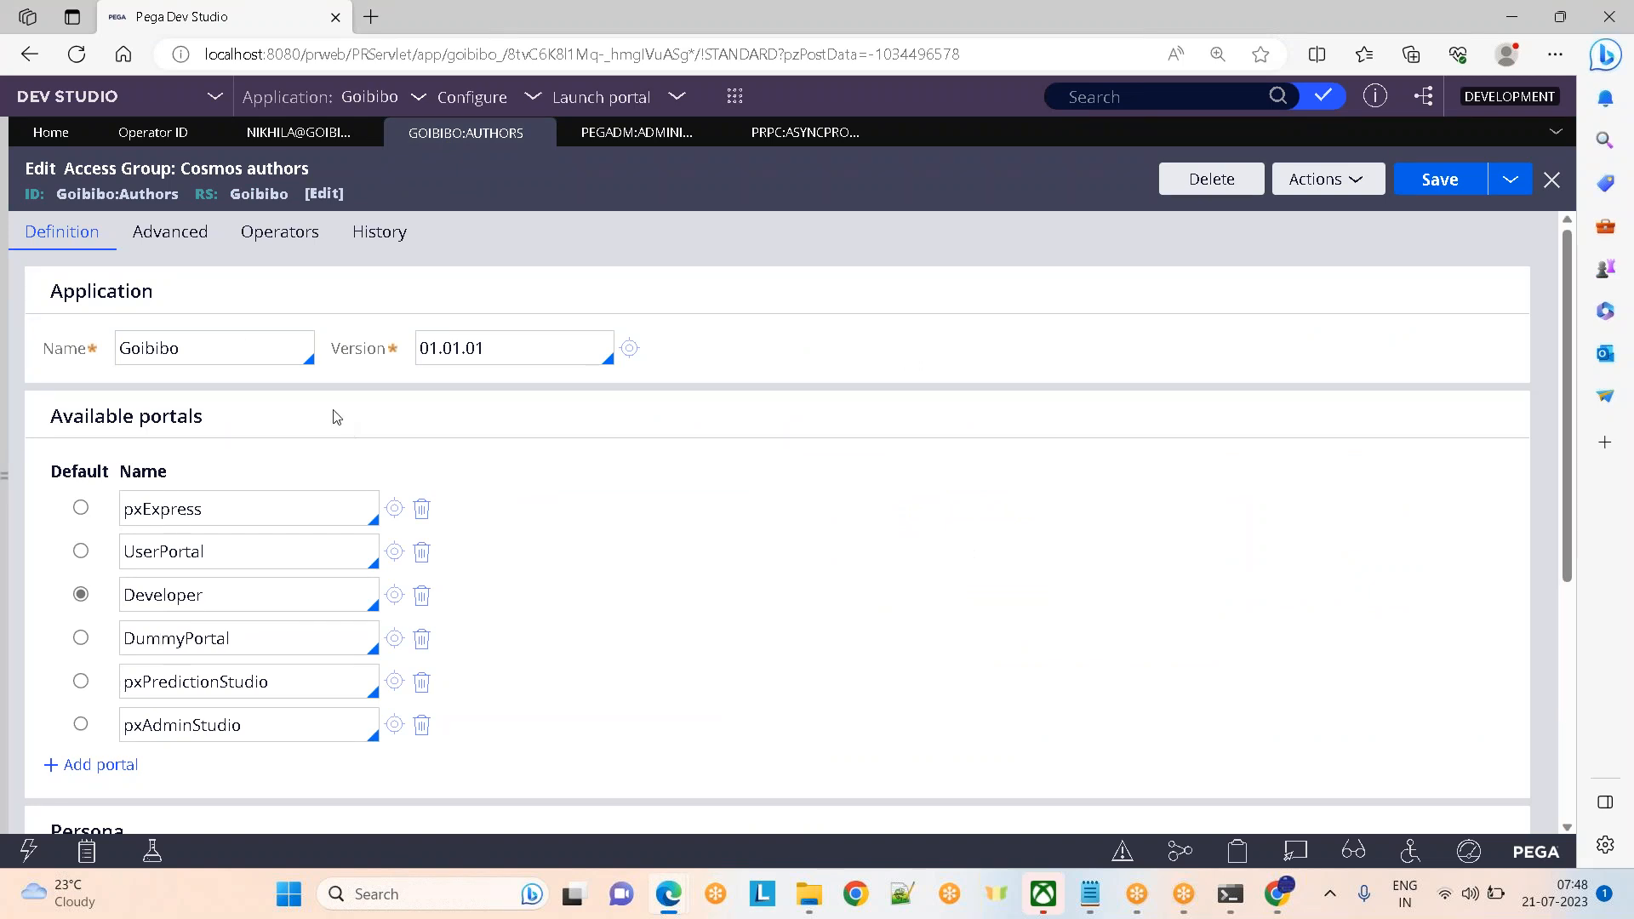
pyautogui.doubleClick(89, 194)
pyautogui.moveTo(62, 298); pyautogui.dragTo(305, 284)
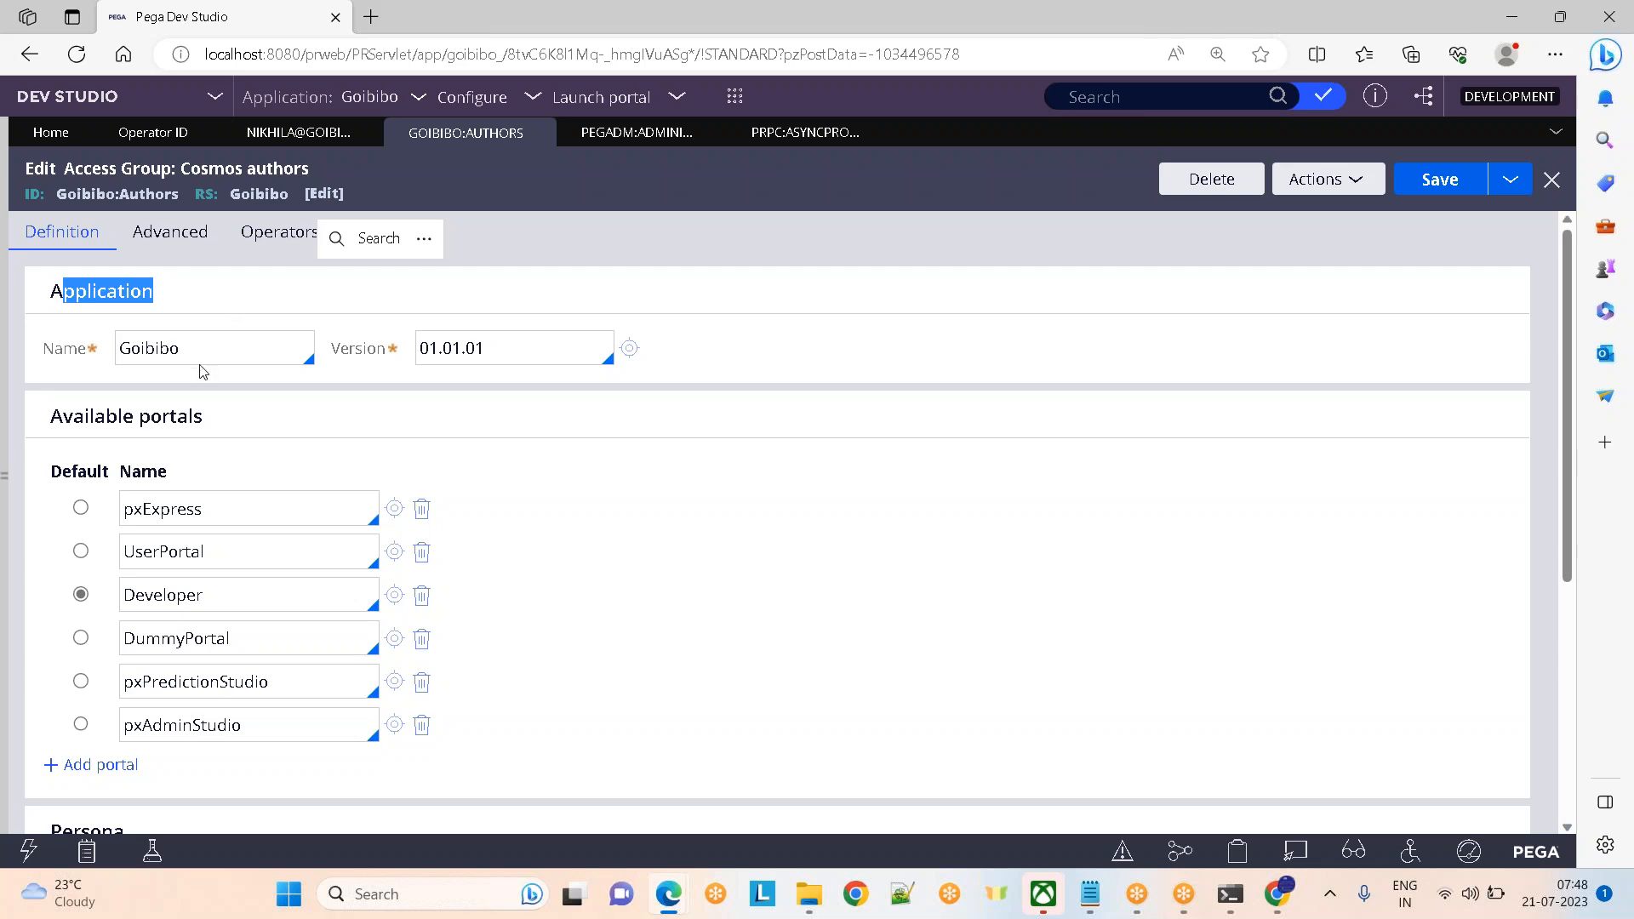
pyautogui.moveTo(197, 357); pyautogui.dragTo(109, 362)
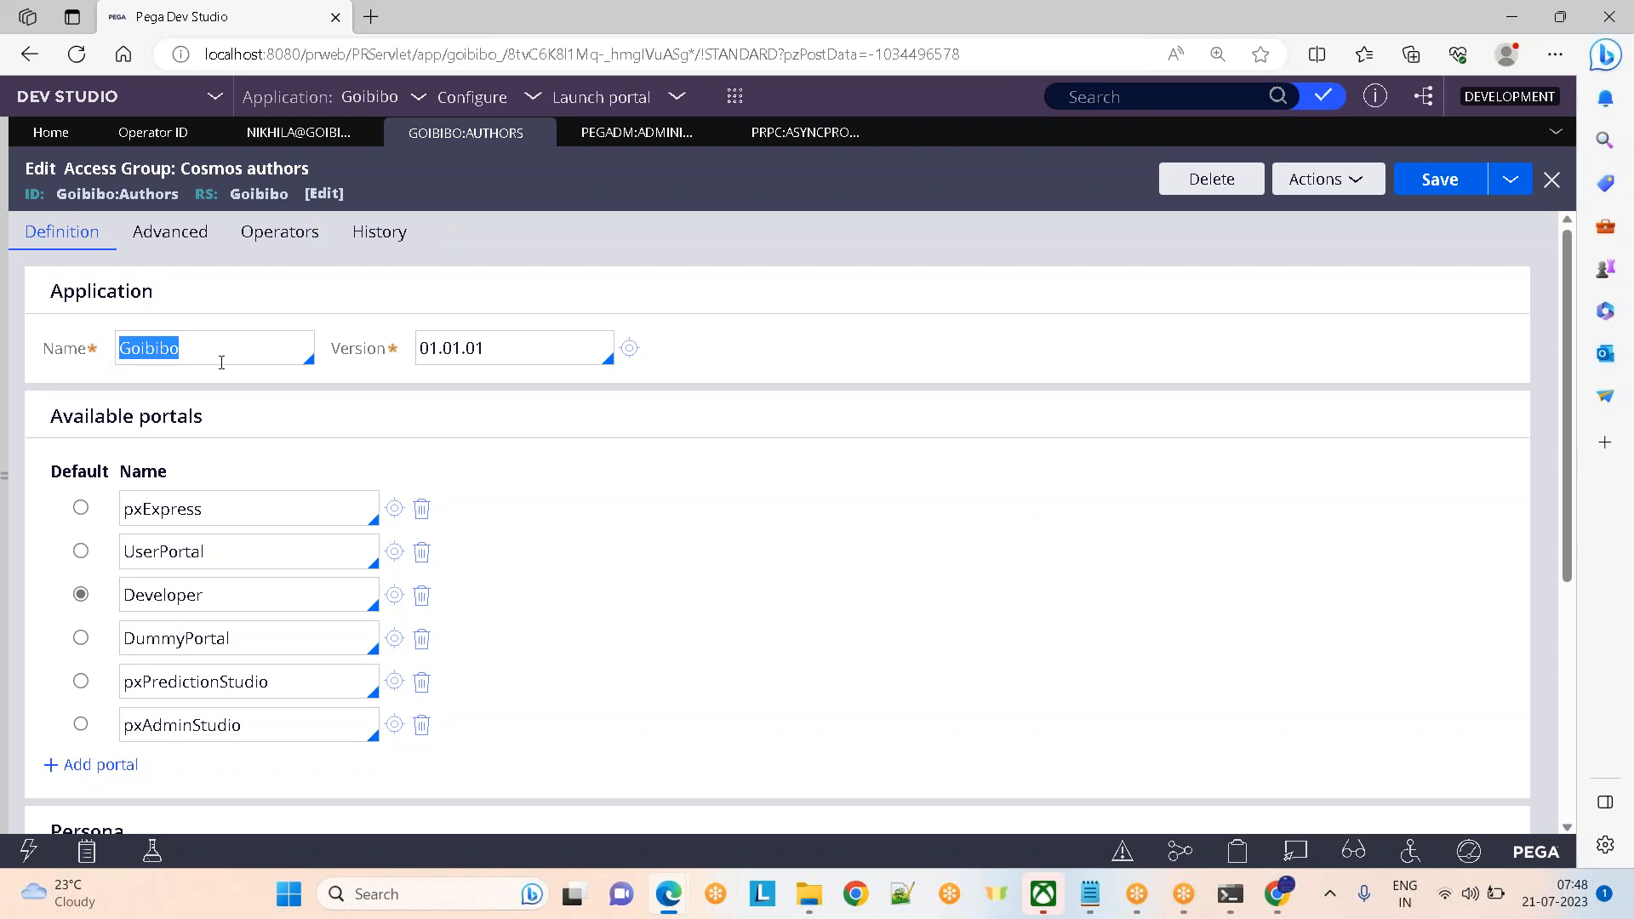
# Compare with the PegaDM:Administrators group's PegaDM application, then return to Goibibo:Authors
pyautogui.click(634, 132)
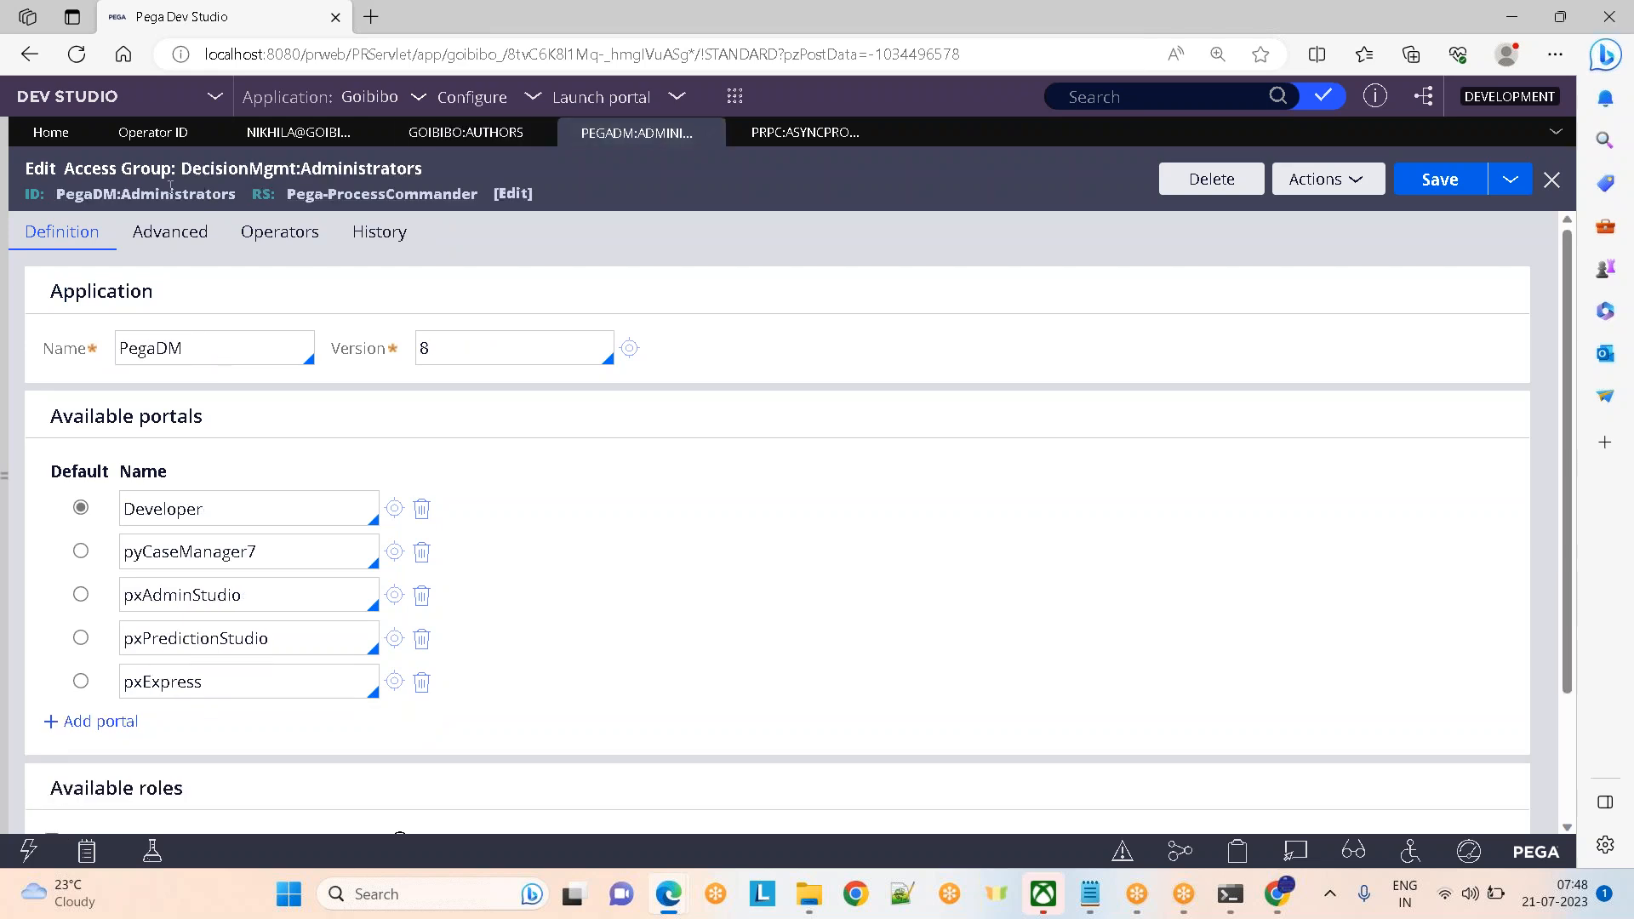
pyautogui.click(276, 357)
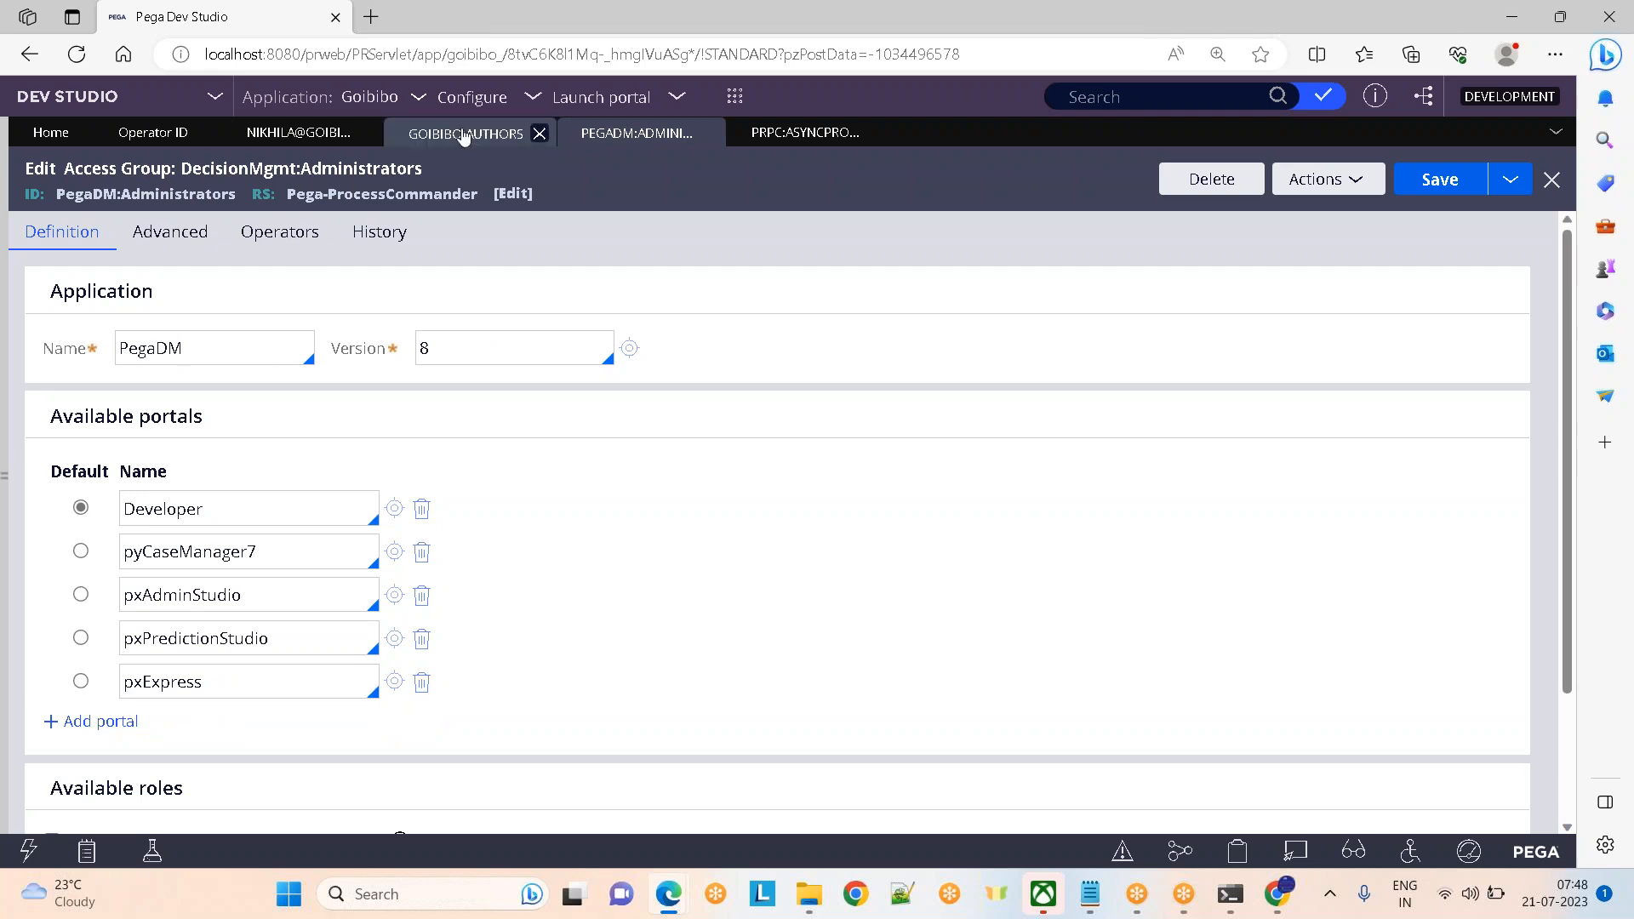
pyautogui.click(464, 134)
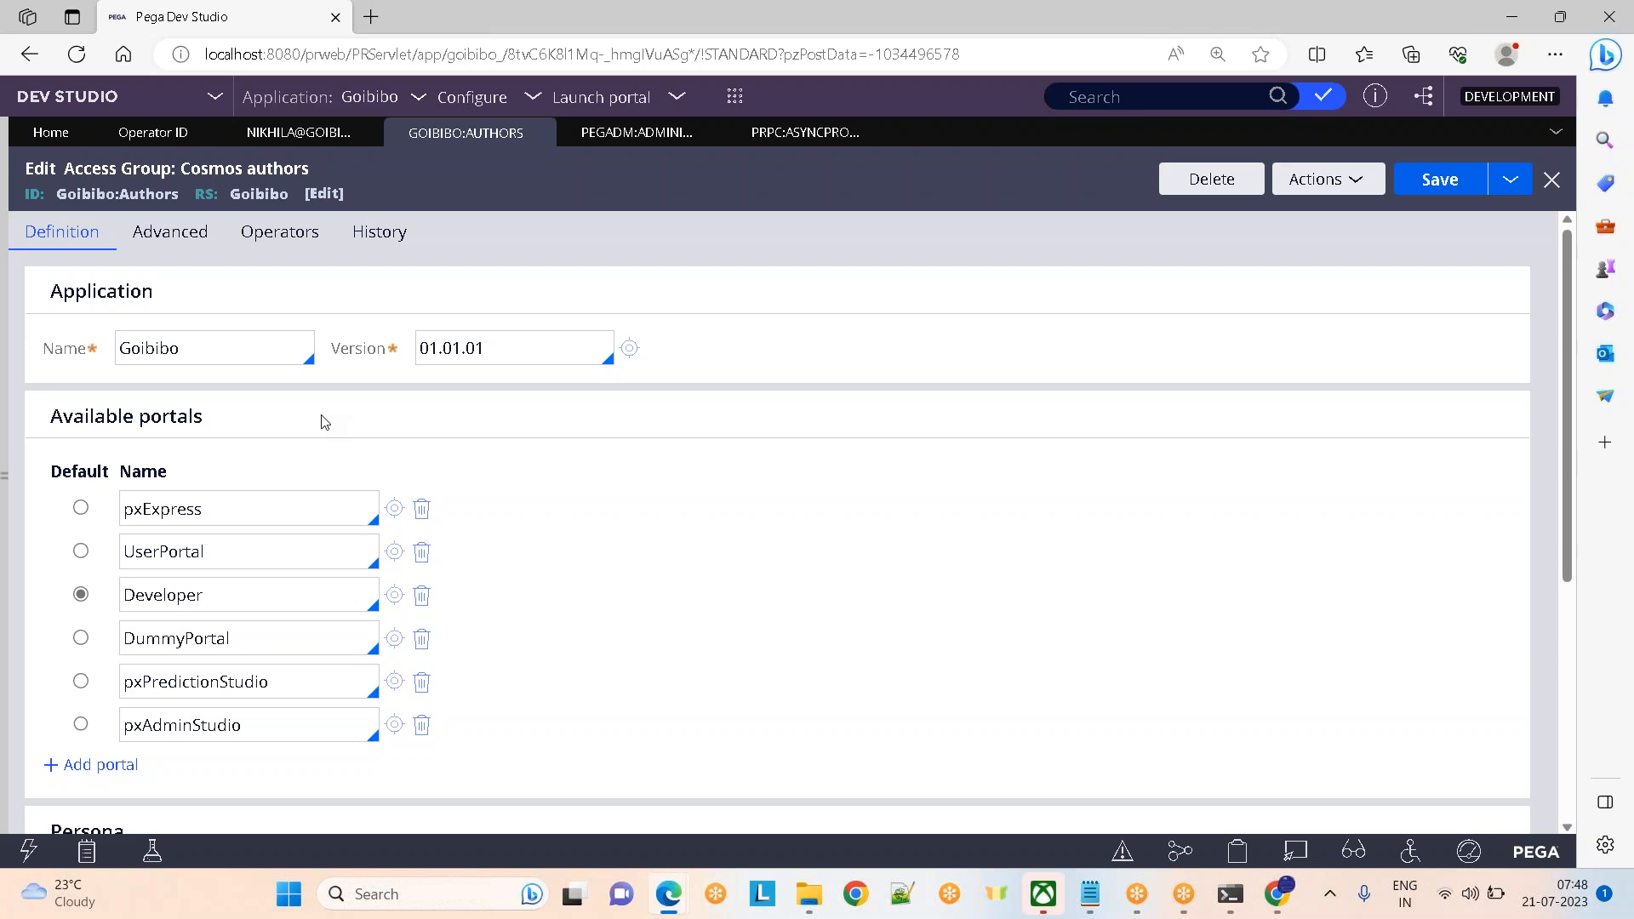
pyautogui.click(1268, 902)
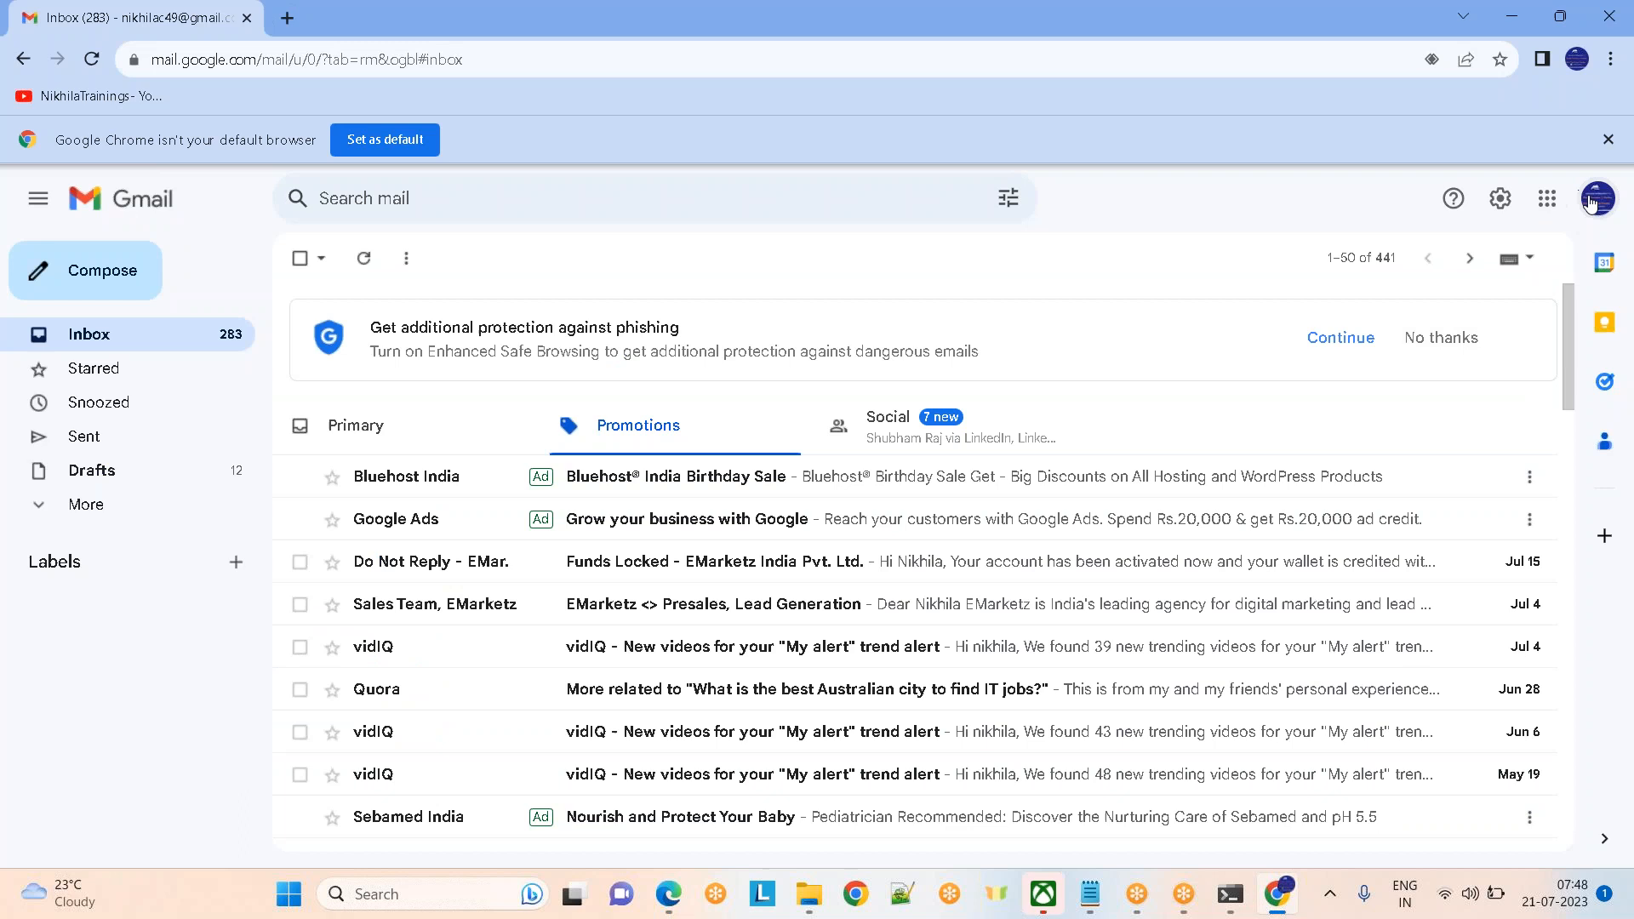
pyautogui.click(1543, 205)
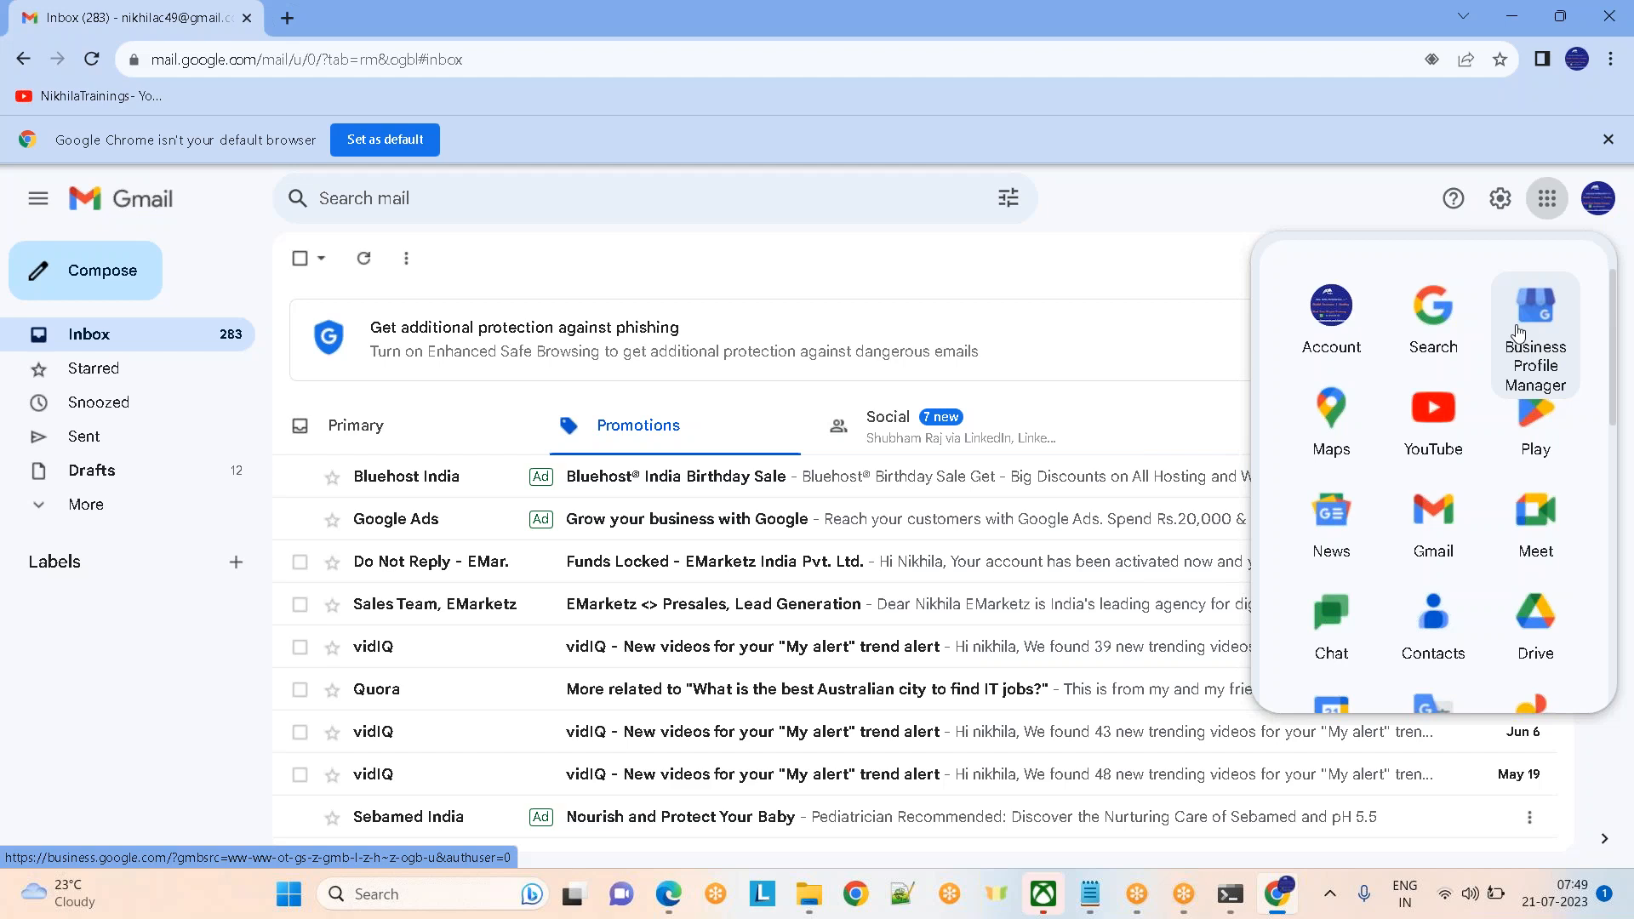
pyautogui.hotkey('alt', 'Tab')
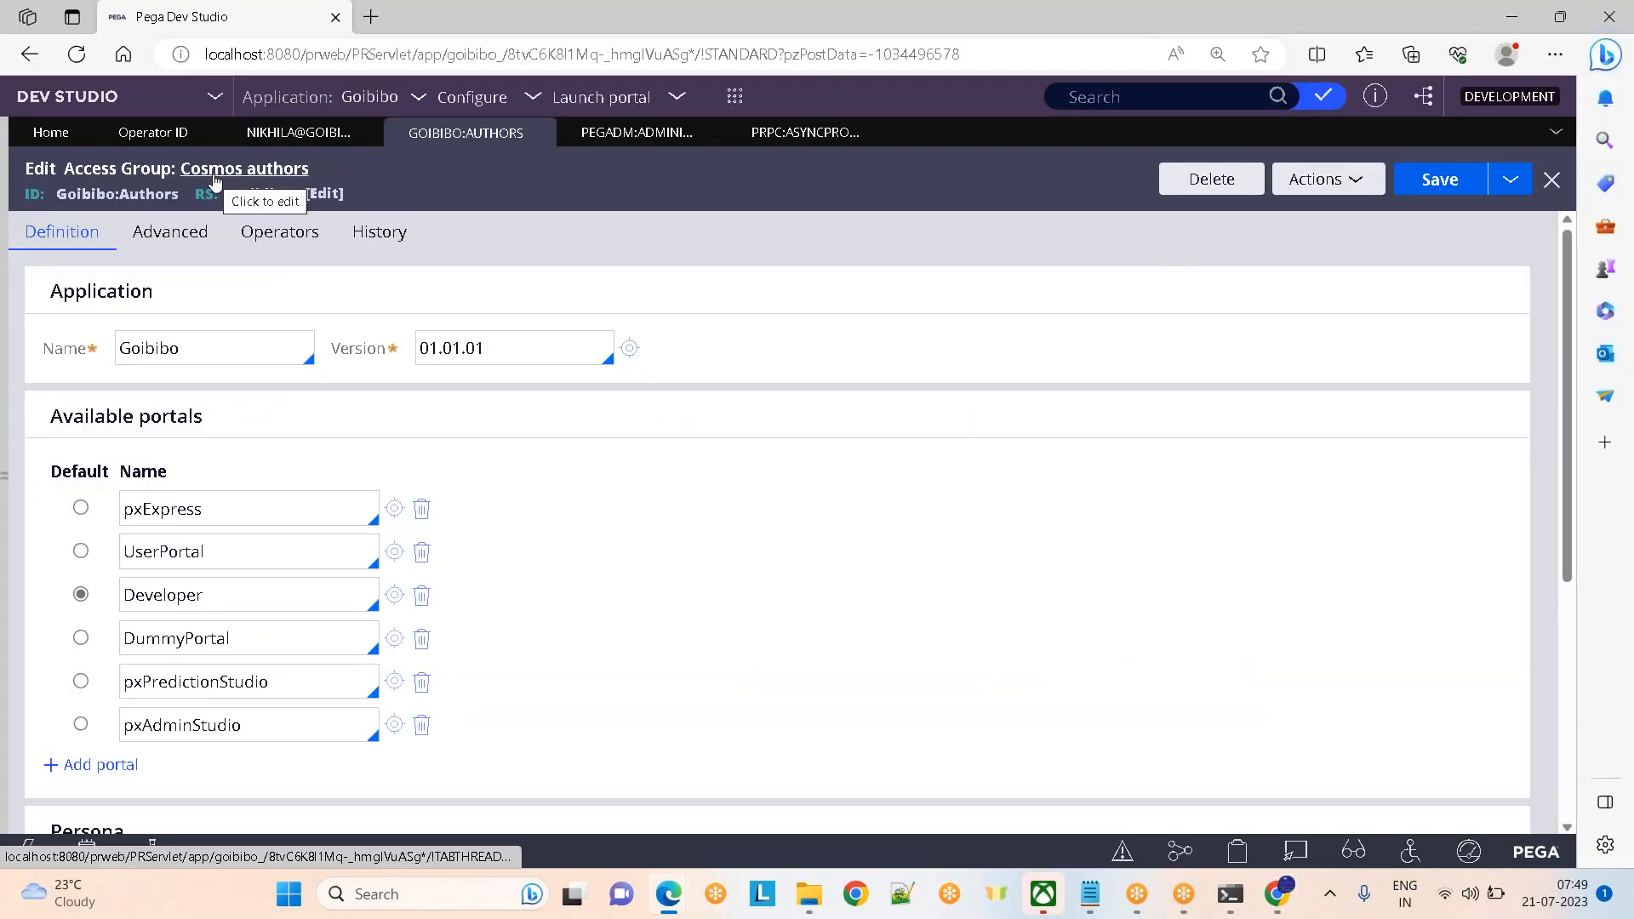
pyautogui.tripleClick(155, 418)
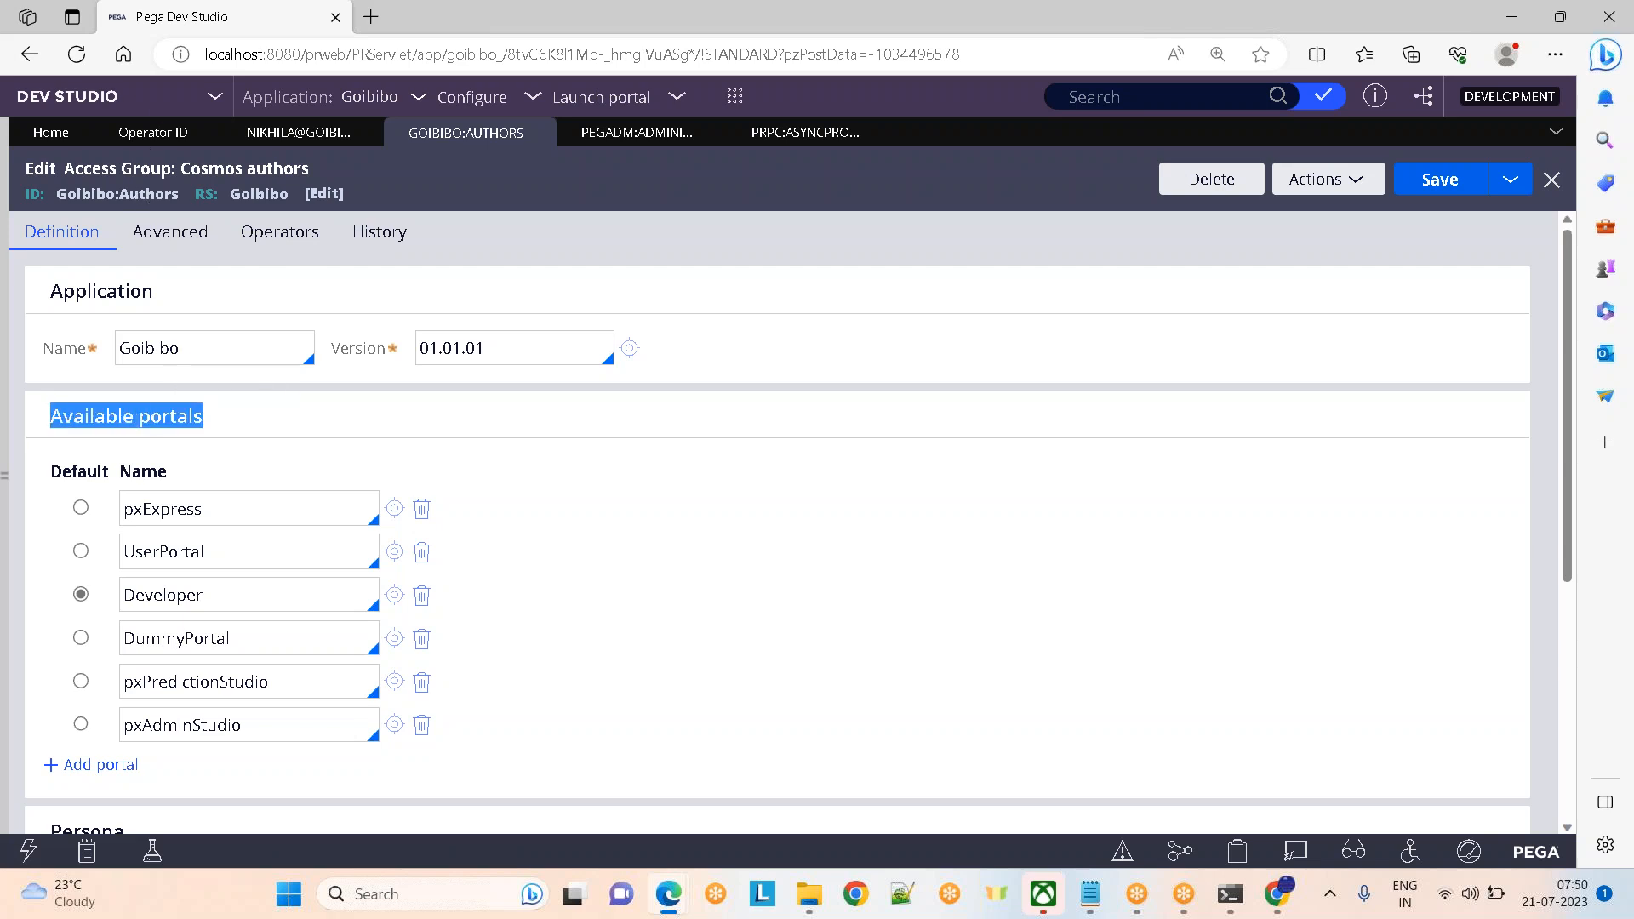
pyautogui.doubleClick(148, 194)
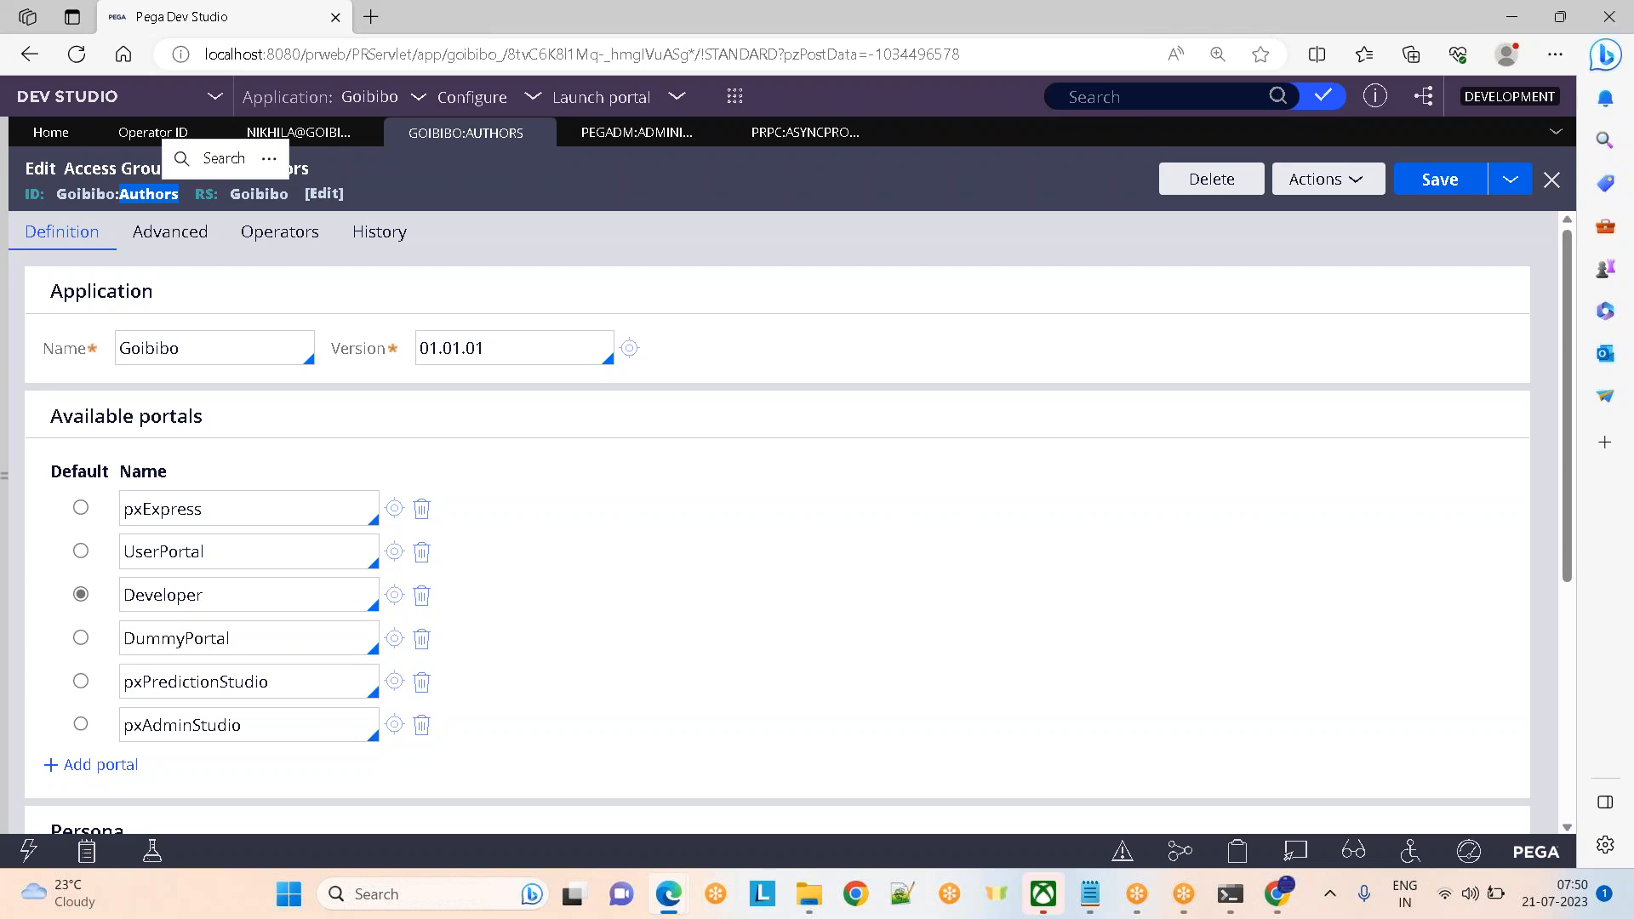
pyautogui.doubleClick(150, 196)
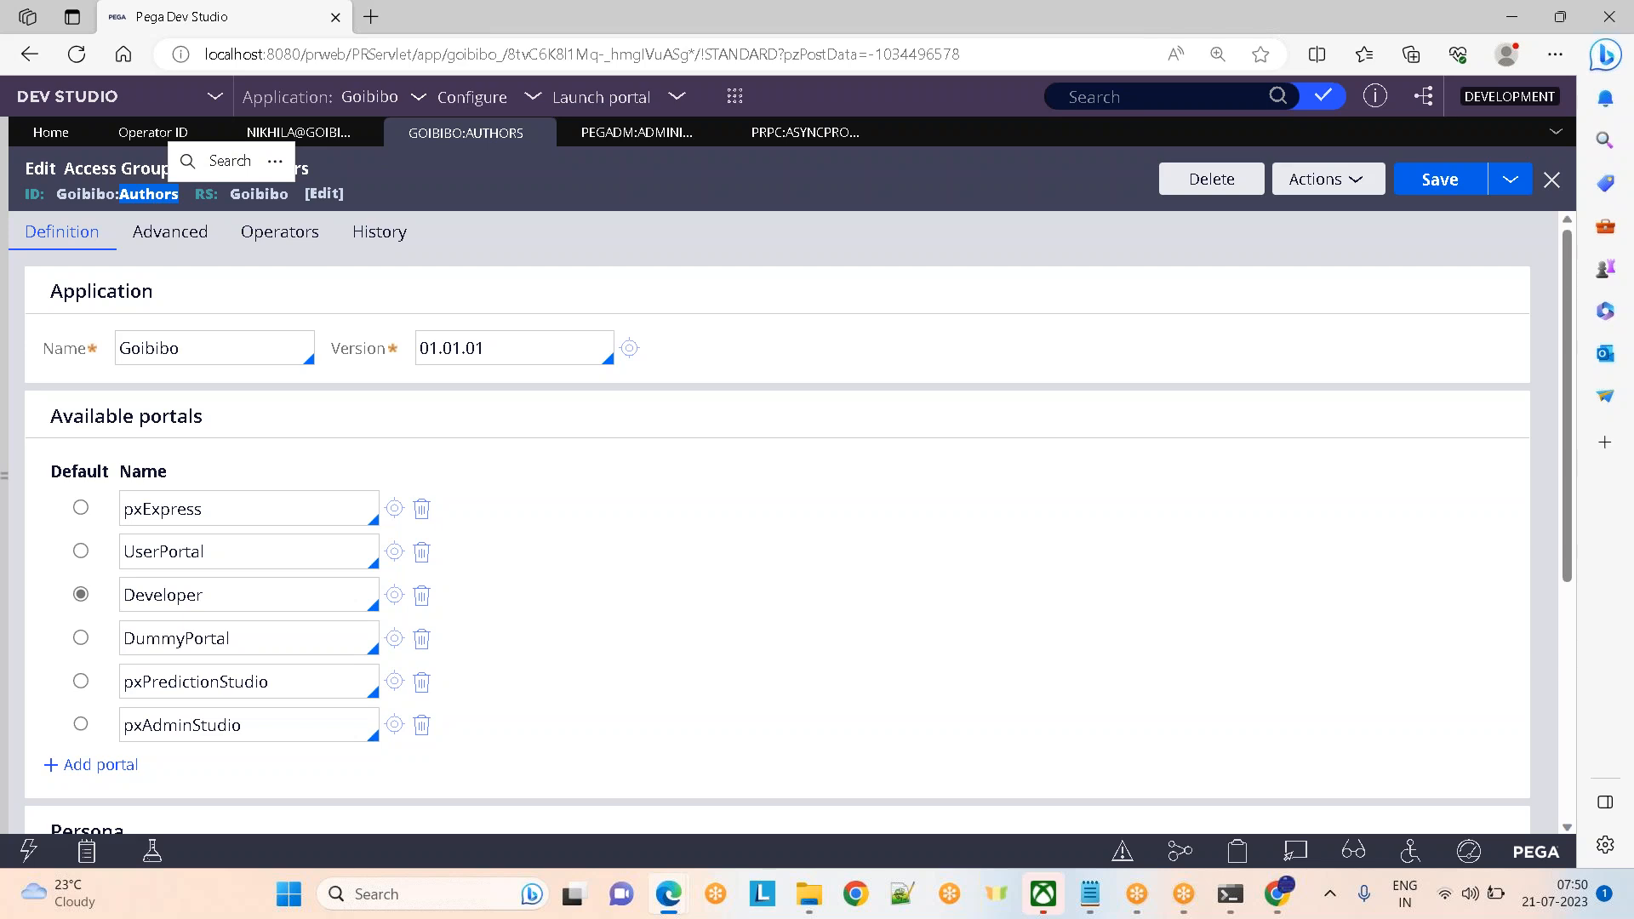
# Remove the Developer portal and make pxExpress the default portal
pyautogui.click(421, 595)
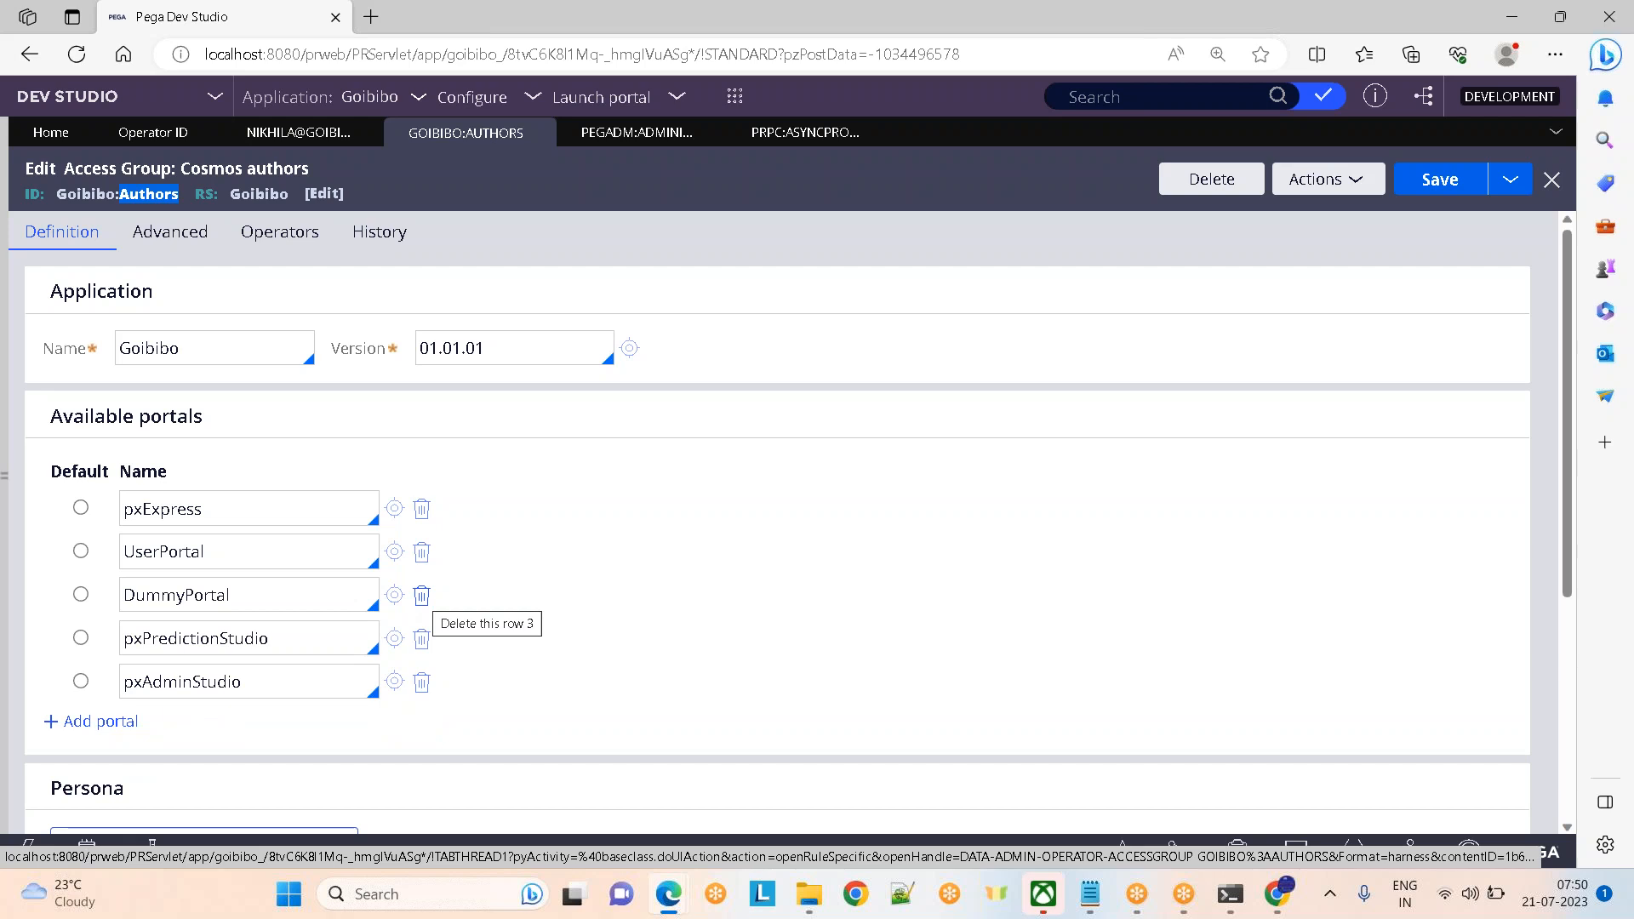
pyautogui.click(184, 509)
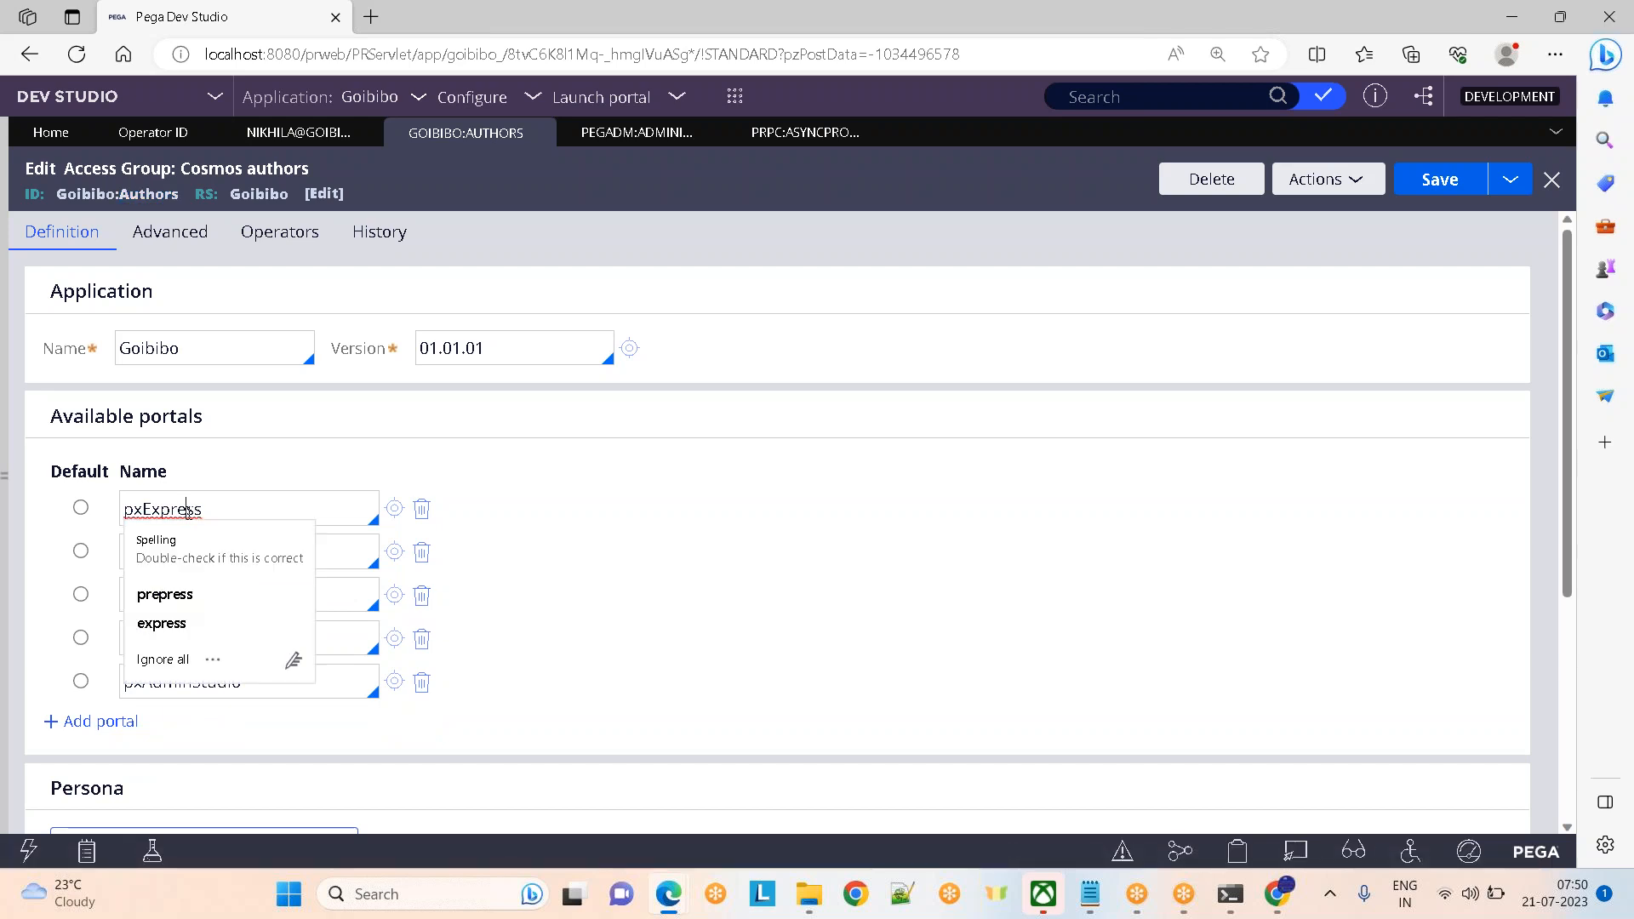
pyautogui.moveTo(234, 511); pyautogui.dragTo(116, 511)
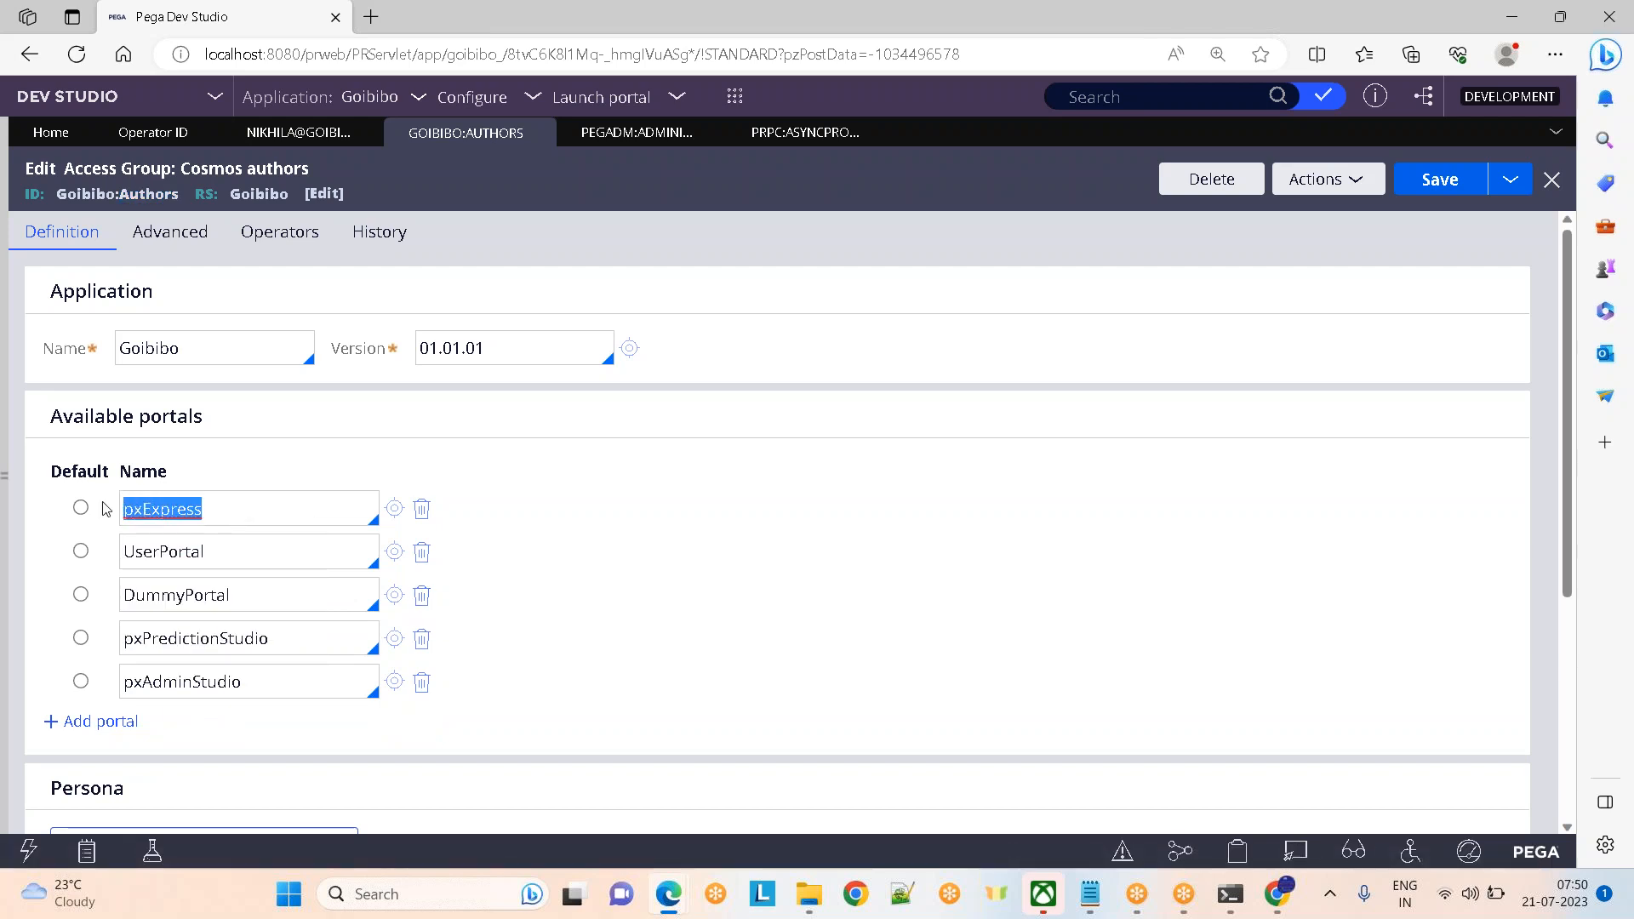
pyautogui.click(81, 508)
pyautogui.click(254, 512)
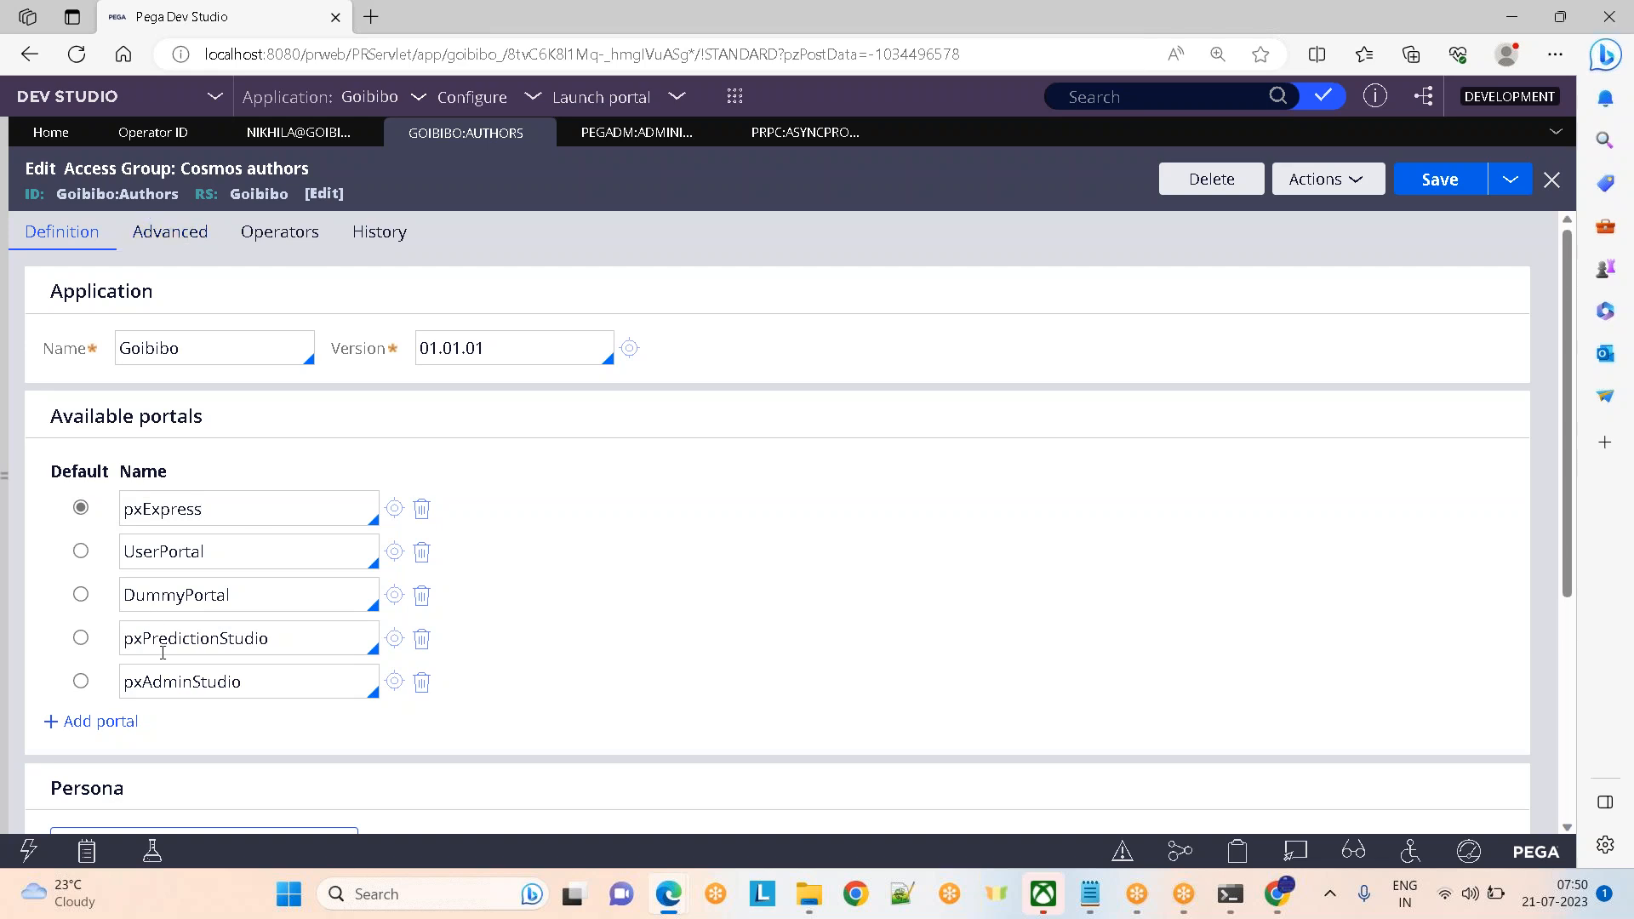
# Set the second portal row to UserPortal, then switch to the Gmail inbox
pyautogui.click(202, 552)
pyautogui.hotkey('ctrl', 'a')
pyautogui.press('BackSpace')
pyautogui.press('Down')
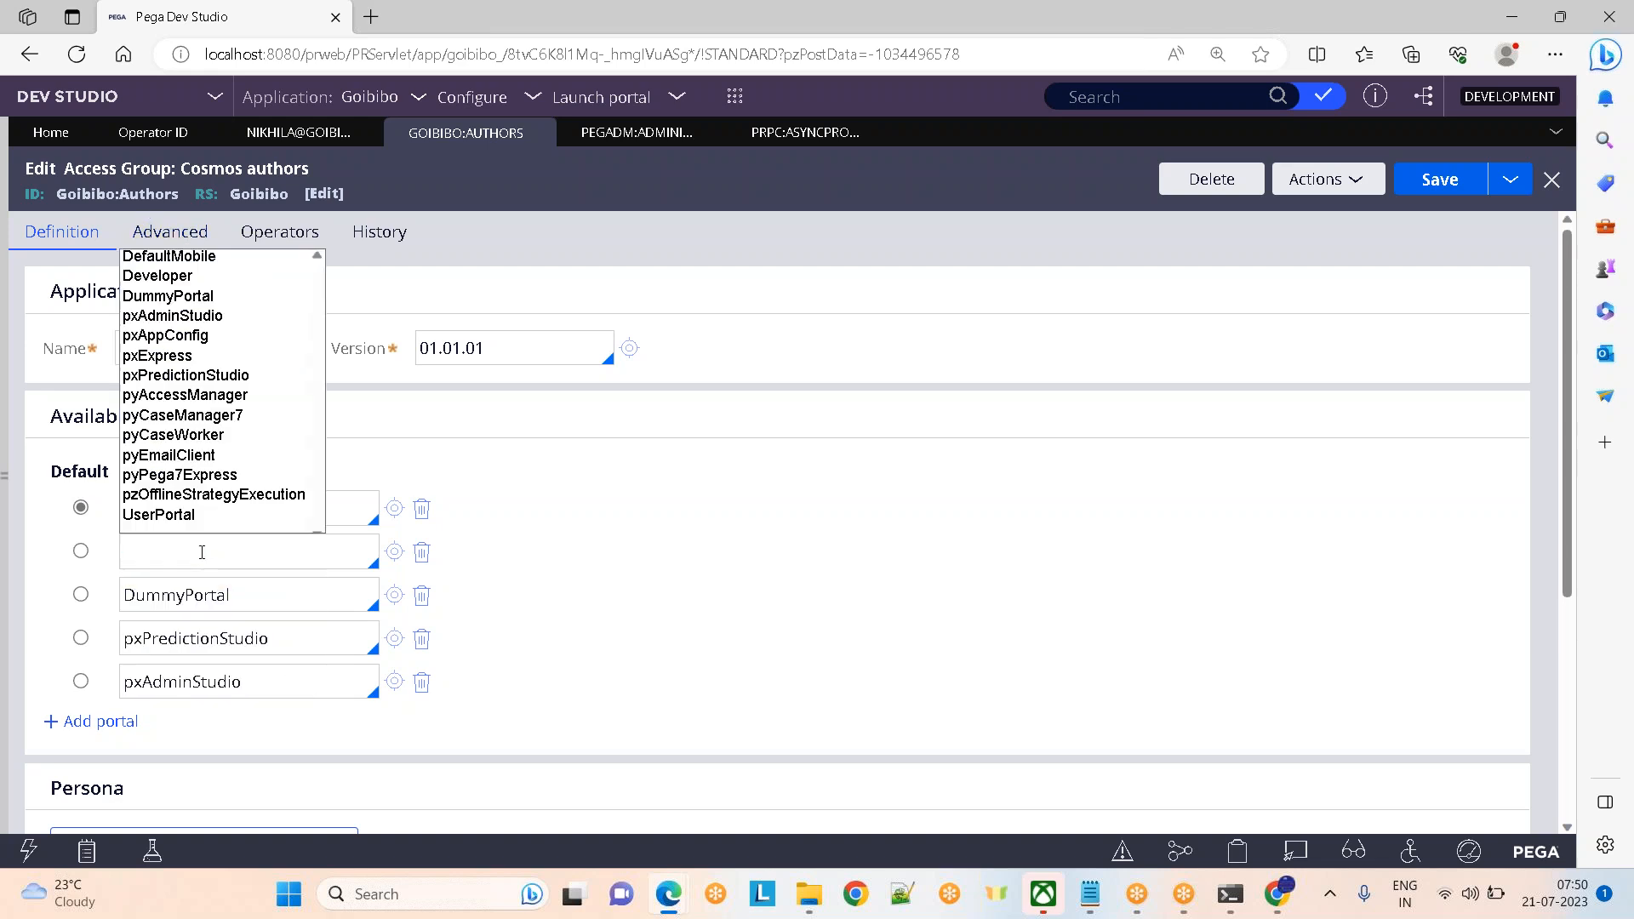
pyautogui.press('Down')
pyautogui.press('Down')
pyautogui.press('Down')
pyautogui.press('Down')
pyautogui.press('Down')
pyautogui.press('Down')
pyautogui.press('Down')
pyautogui.press('Down')
pyautogui.press('Down')
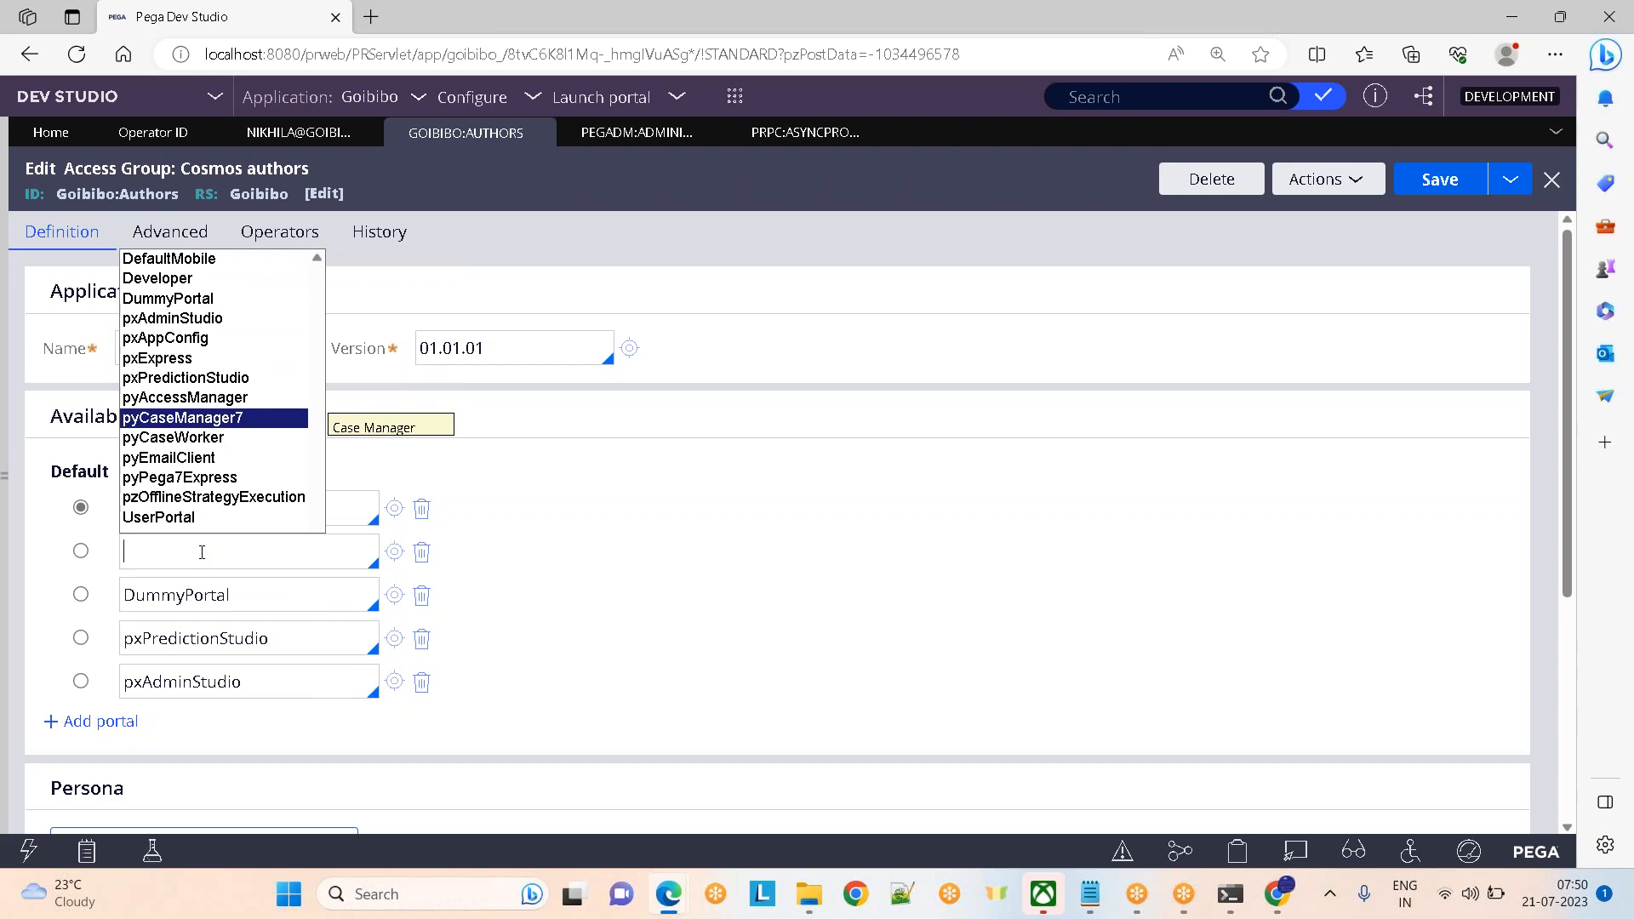
pyautogui.press('Down')
pyautogui.press('Down')
pyautogui.press('Down')
pyautogui.press('Down')
pyautogui.press('Down')
pyautogui.press('Return')
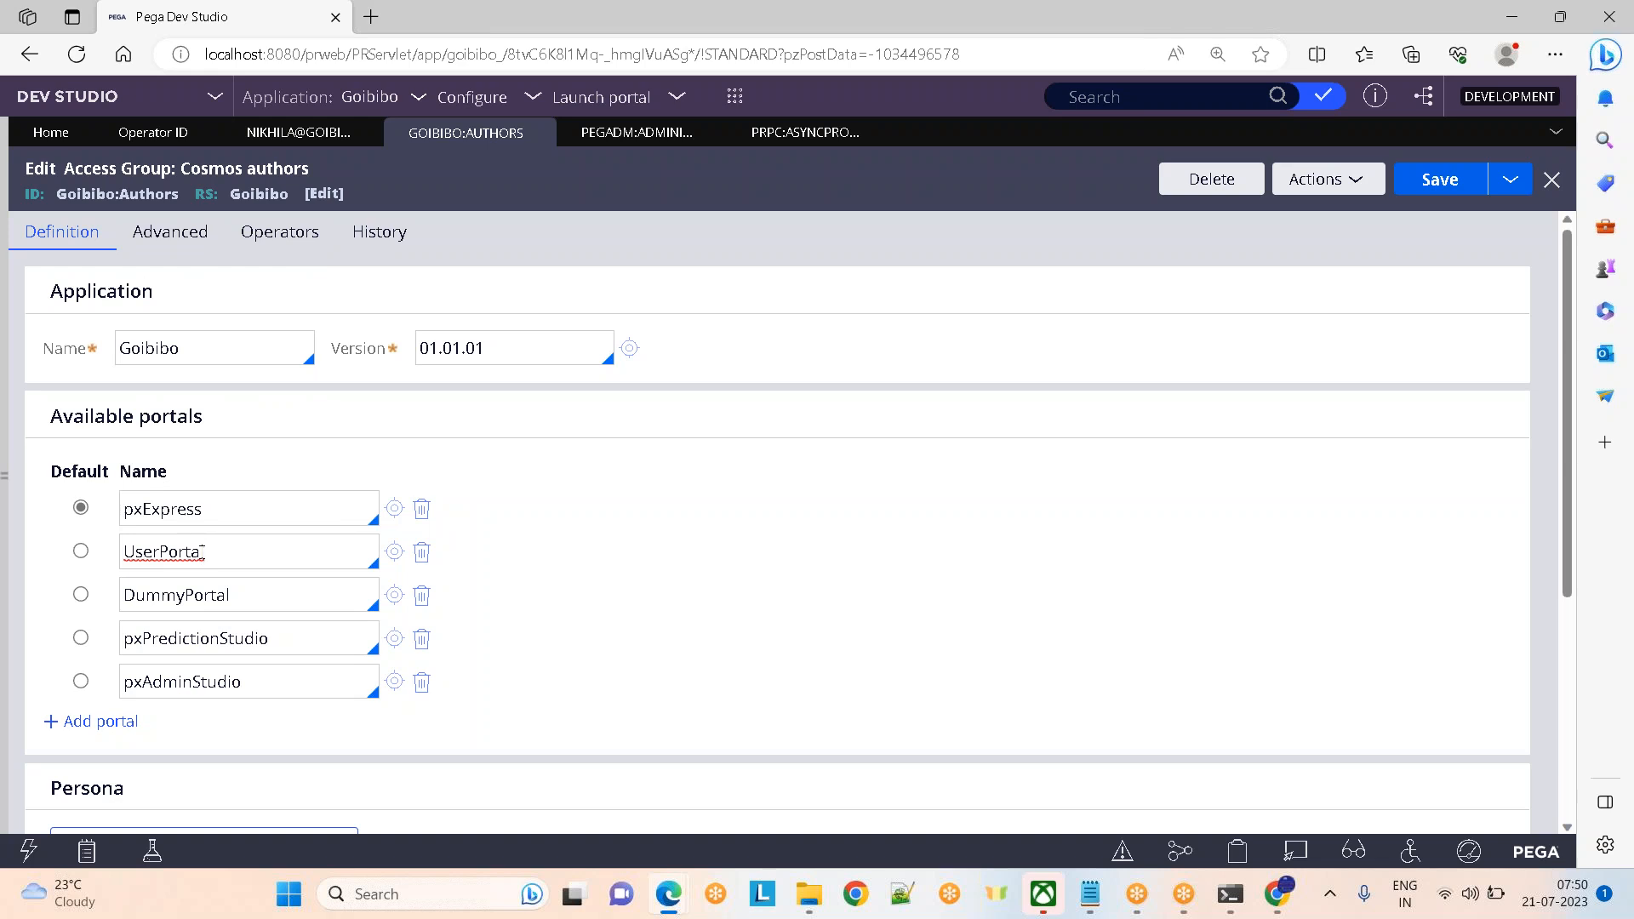
pyautogui.hotkey('alt', 'Tab')
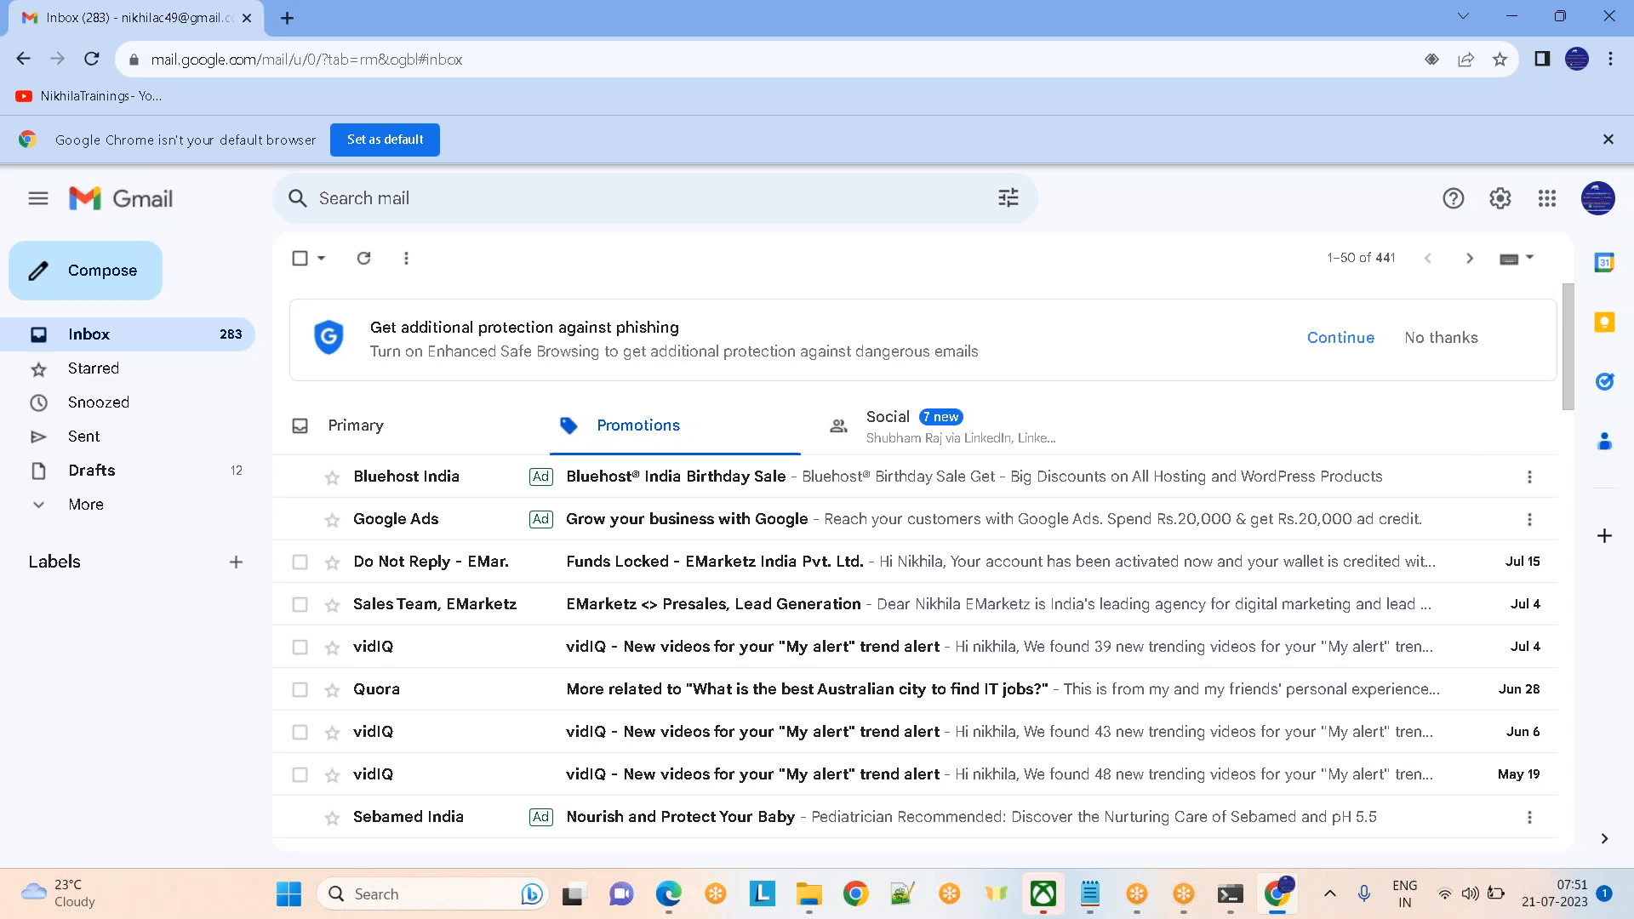
# Return to Pega Dev Studio and click into the access group's application and pxExpress fields
pyautogui.hotkey('alt', 'Tab')
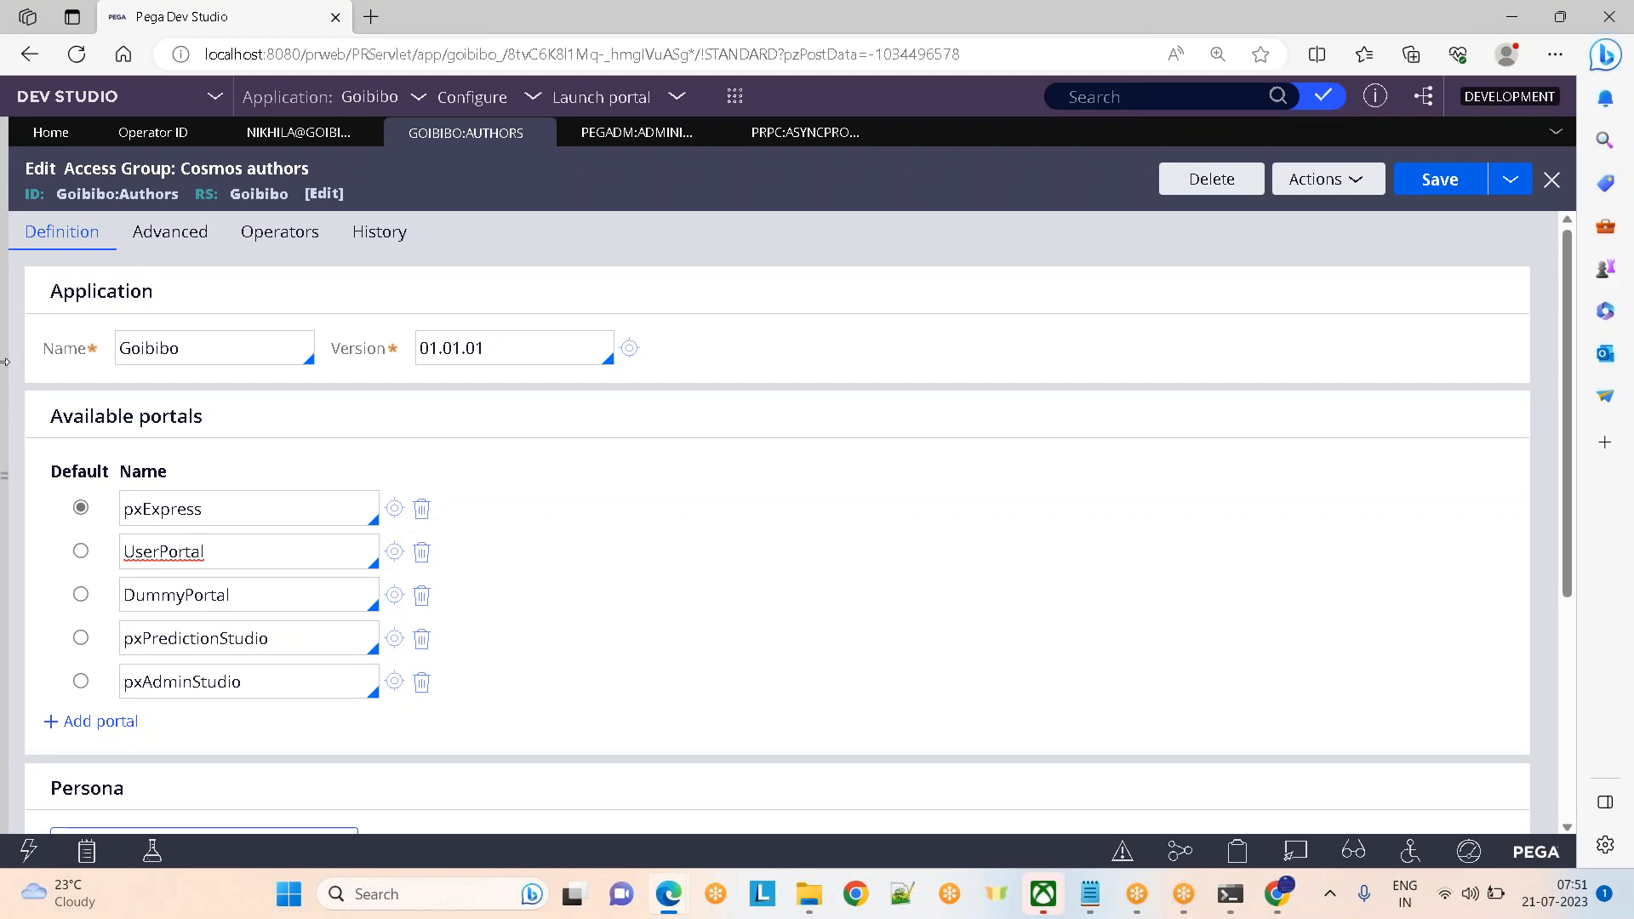
pyautogui.click(219, 348)
pyautogui.click(279, 509)
pyautogui.click(1255, 38)
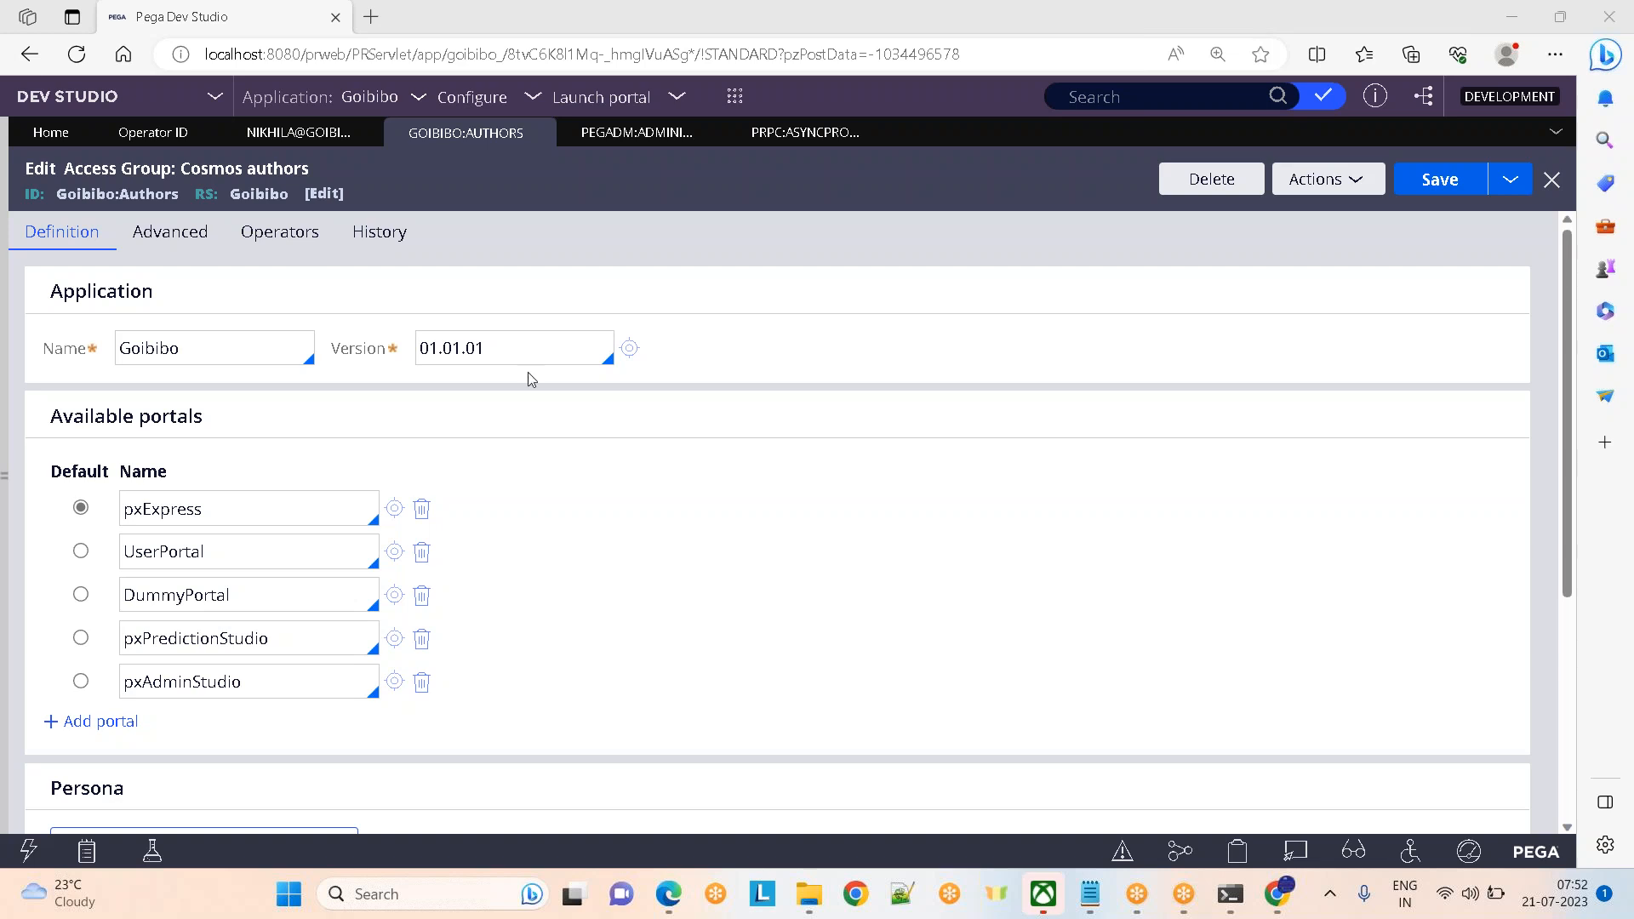
pyautogui.click(191, 352)
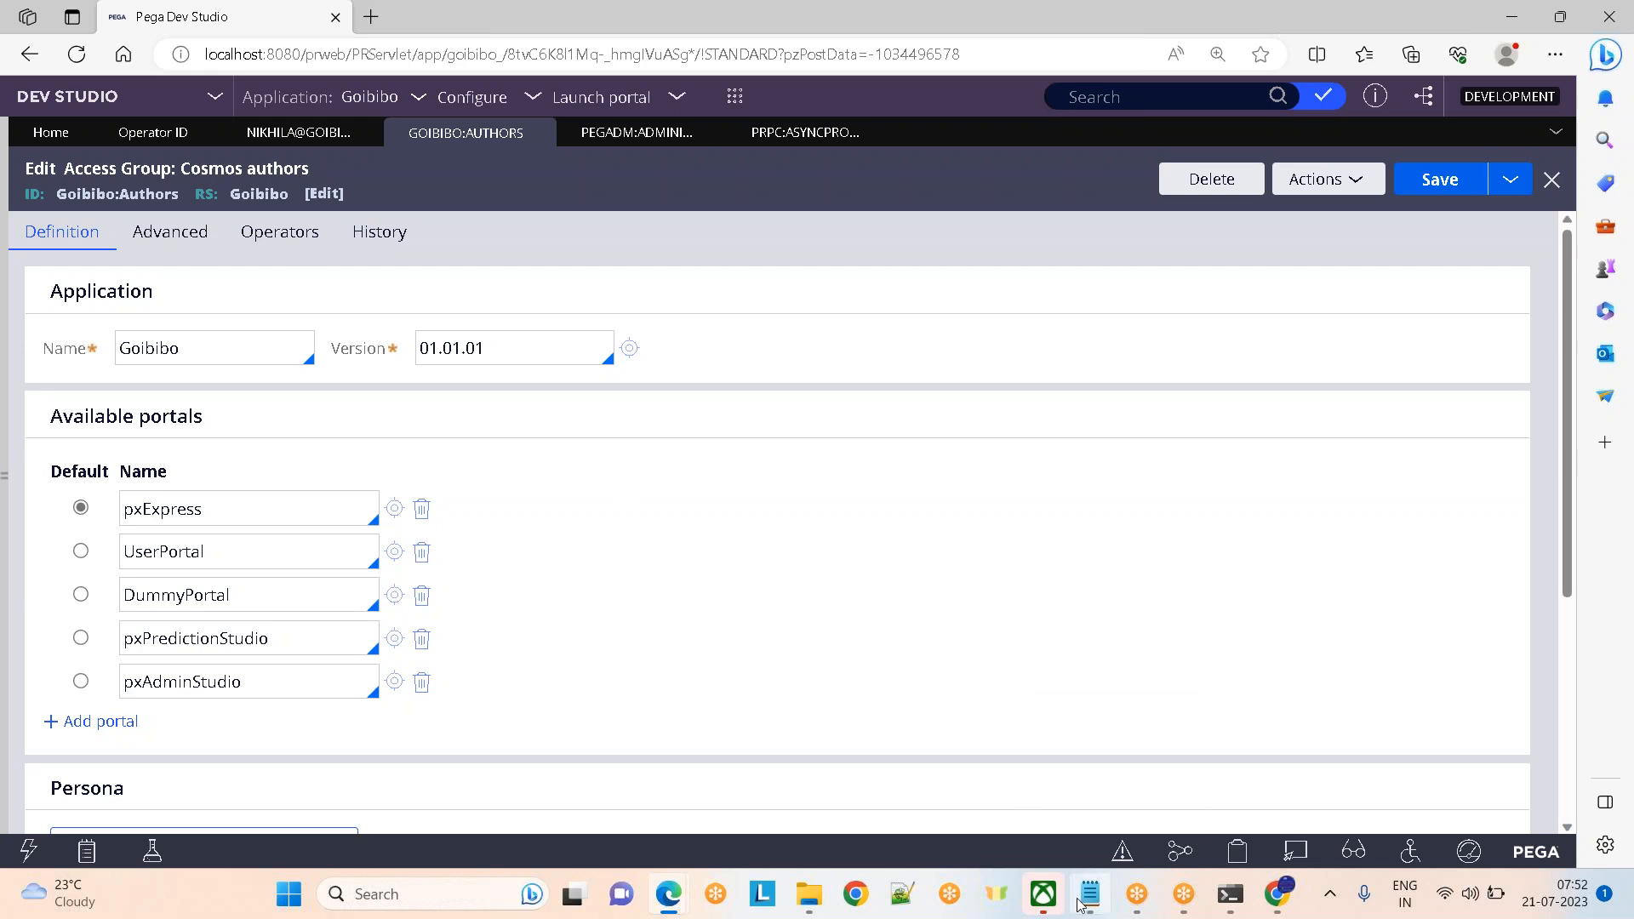
pyautogui.moveTo(1079, 903)
pyautogui.click(1057, 775)
pyautogui.click(430, 559)
pyautogui.scroll(-5, 432, 557)
pyautogui.press('Down')
pyautogui.press('Down')
pyautogui.press('Down')
pyautogui.press('Down')
pyautogui.press('Down')
pyautogui.press('Down')
pyautogui.press('Down')
pyautogui.press('Down')
pyautogui.press('Down')
pyautogui.press('Down')
pyautogui.press('Down')
pyautogui.press('Down')
pyautogui.press('Down')
pyautogui.press('Down')
pyautogui.press('Down')
pyautogui.press('Down')
pyautogui.press('Down')
pyautogui.press('Down')
pyautogui.press('Down')
pyautogui.press('Down')
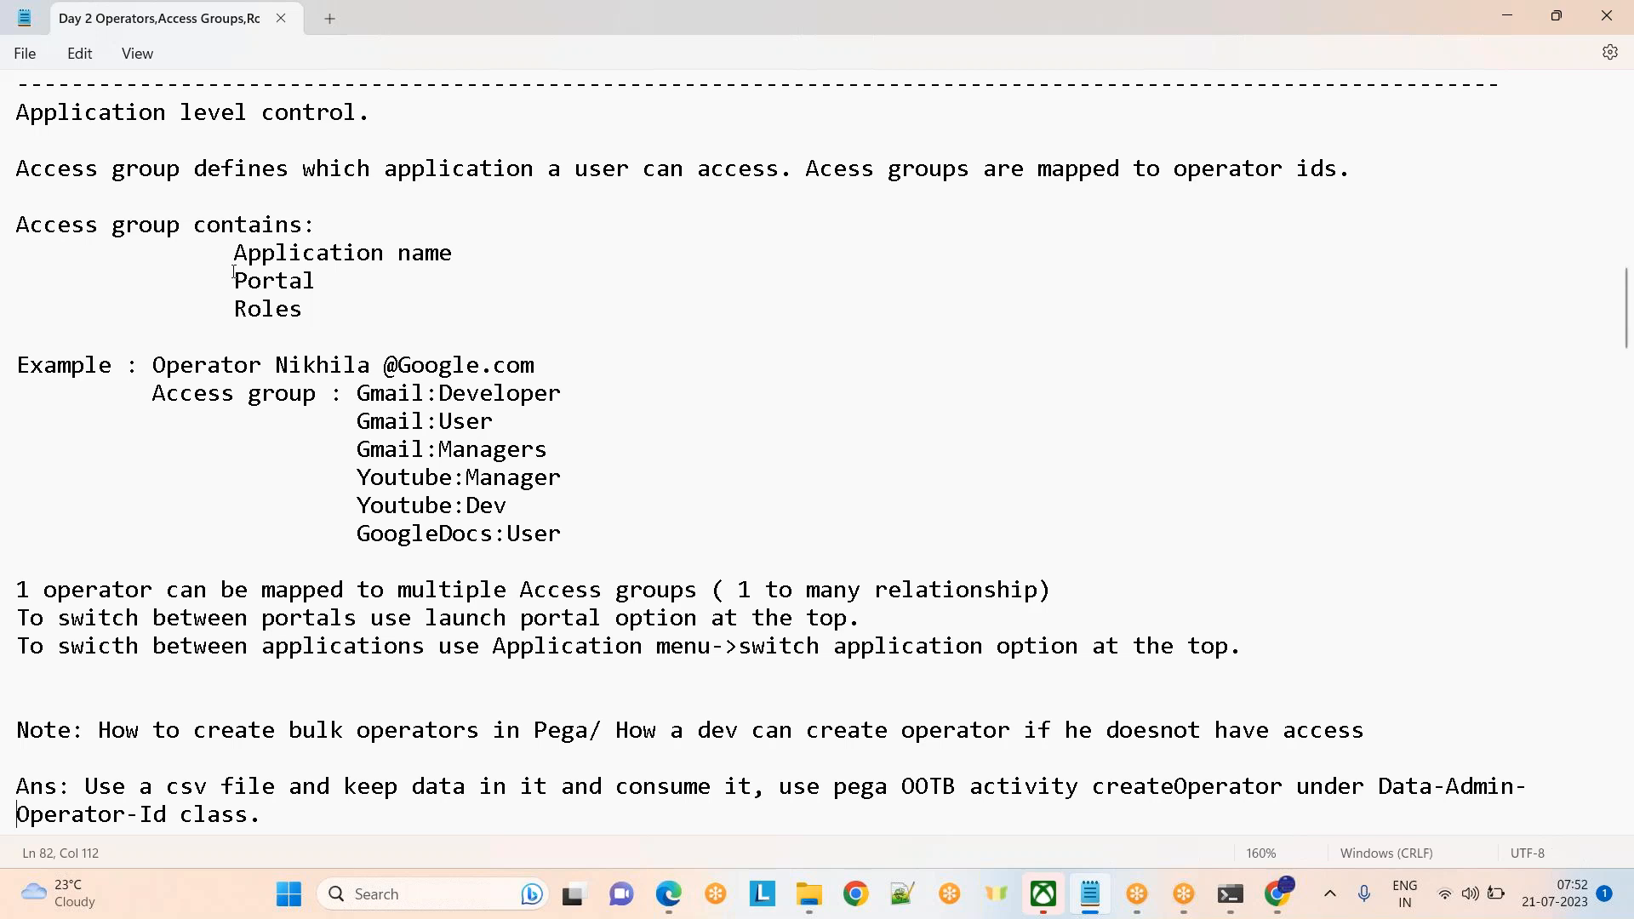
pyautogui.moveTo(233, 259); pyautogui.dragTo(522, 255)
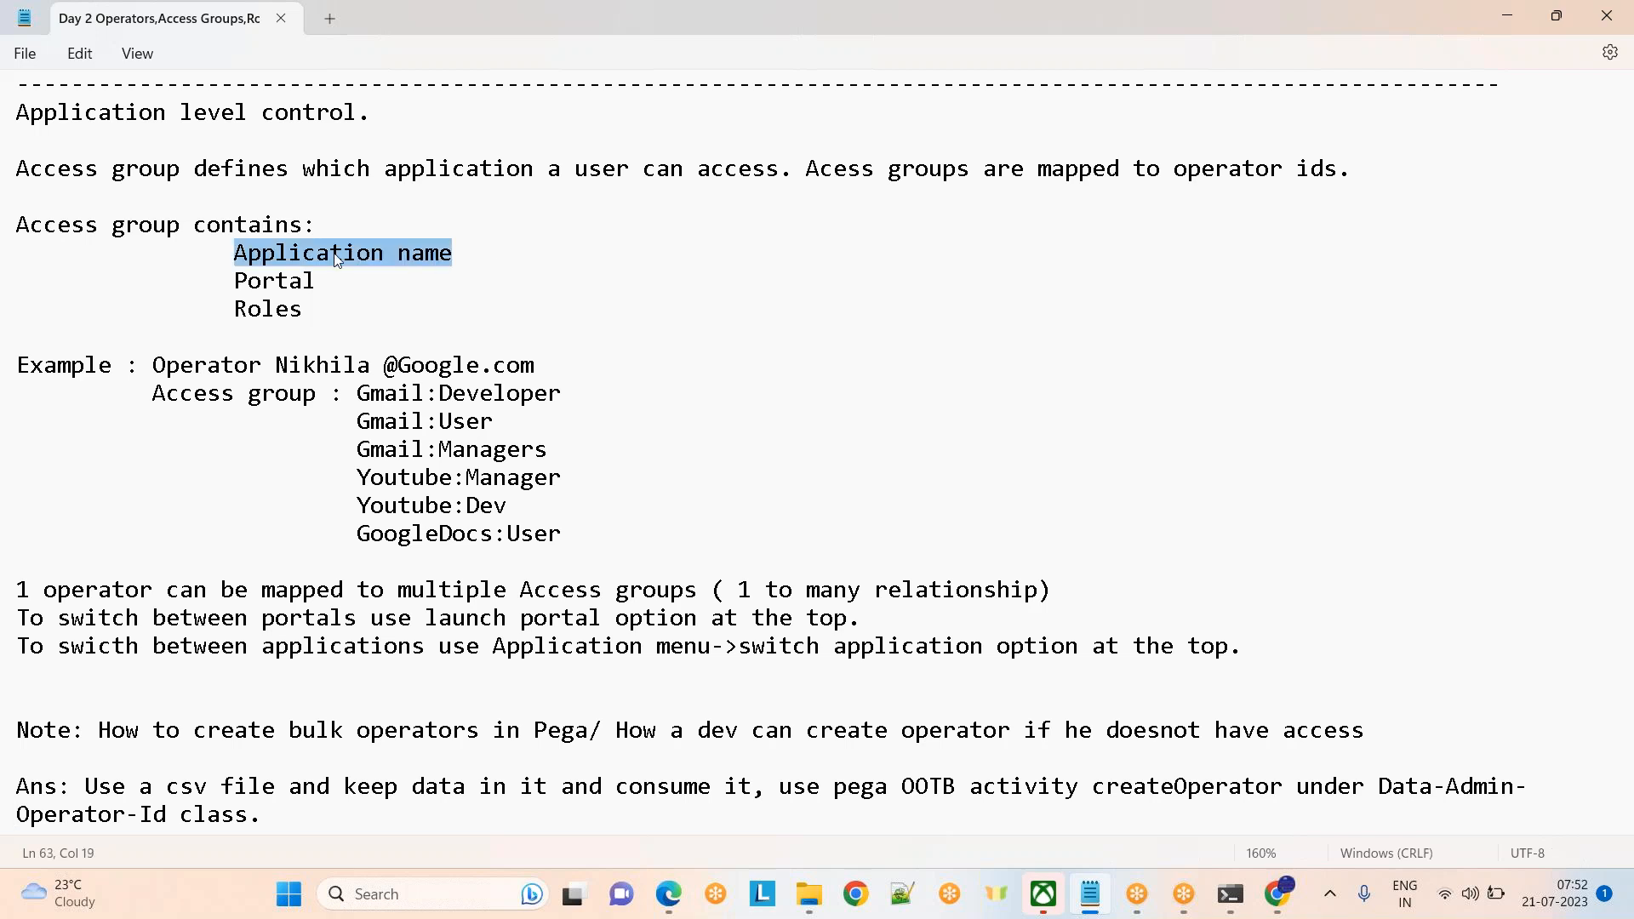
pyautogui.moveTo(232, 279); pyautogui.dragTo(357, 288)
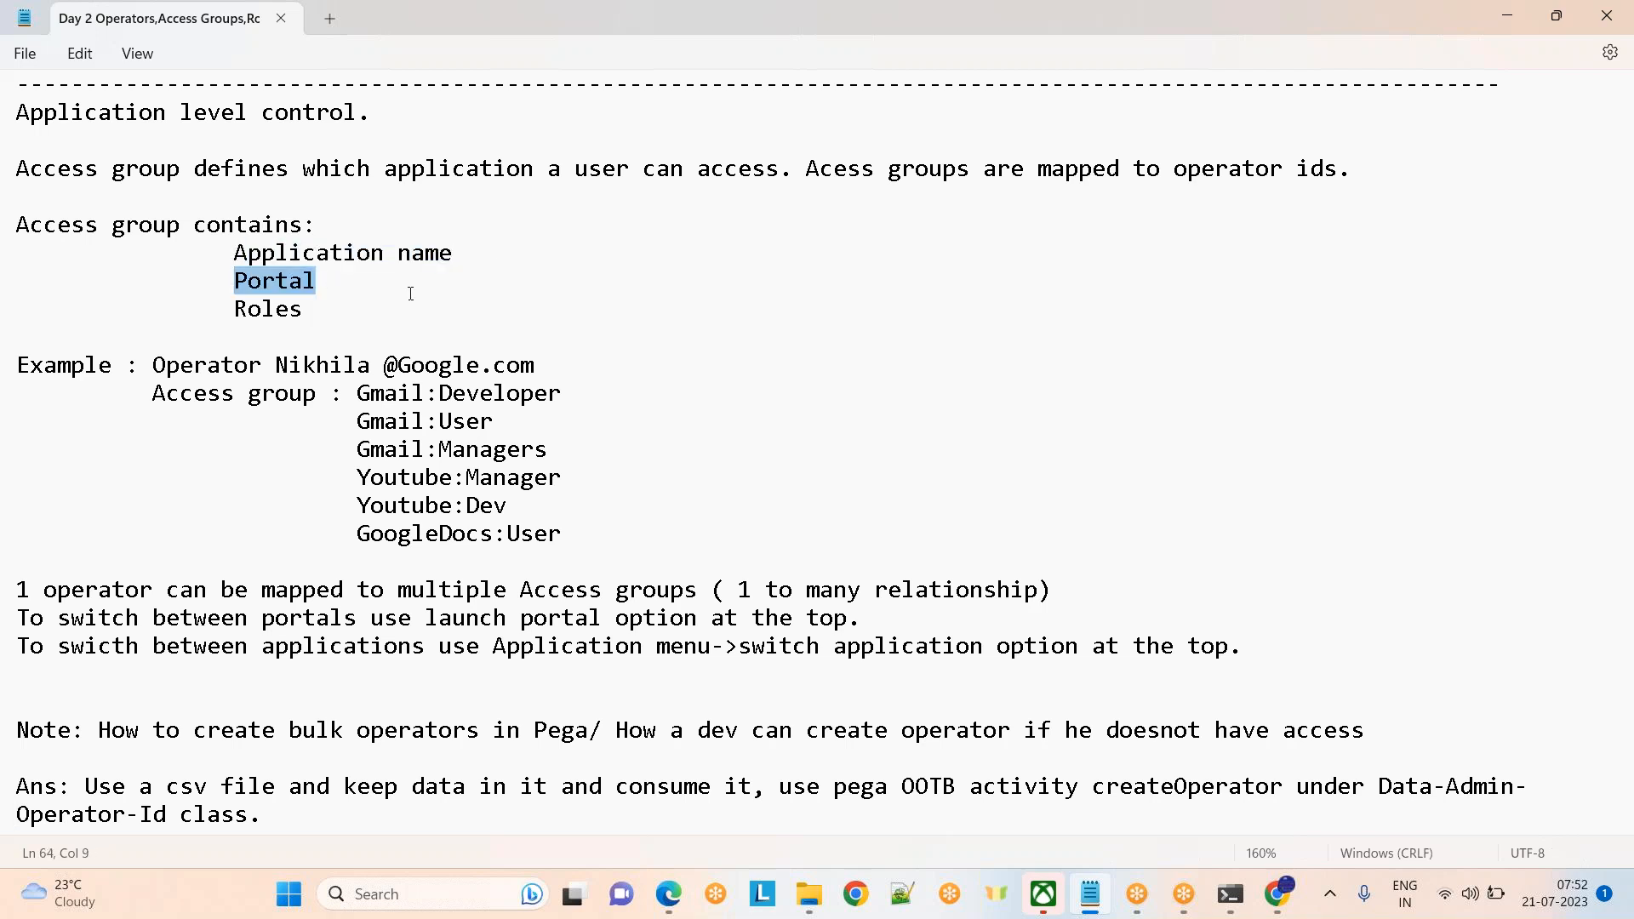
pyautogui.moveTo(234, 310); pyautogui.dragTo(379, 314)
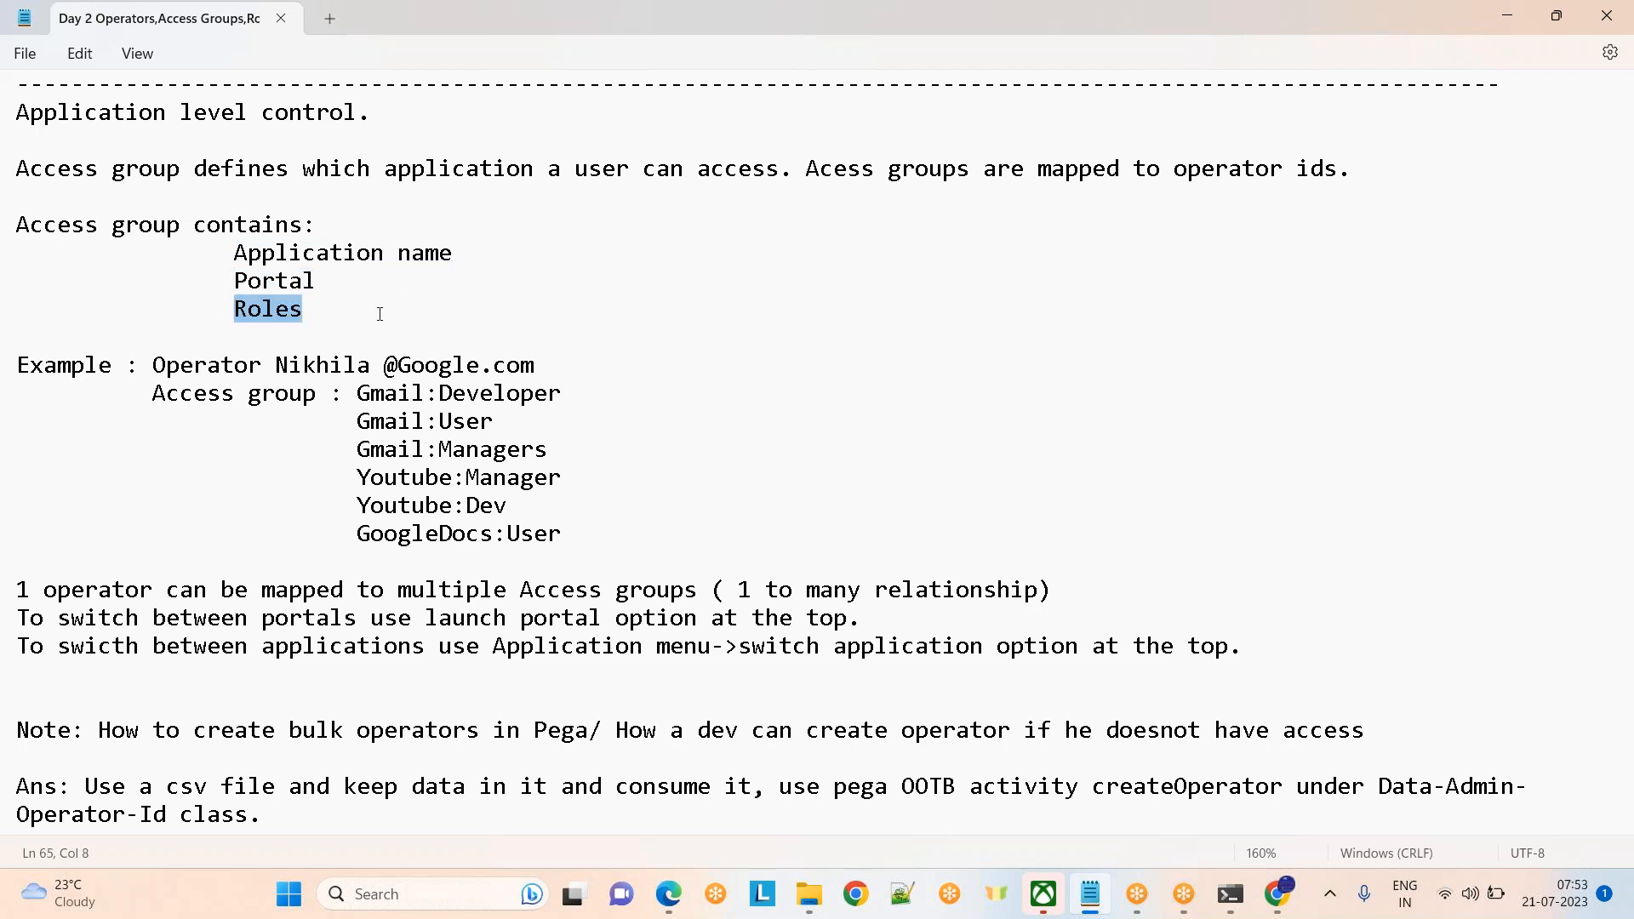
pyautogui.click(453, 331)
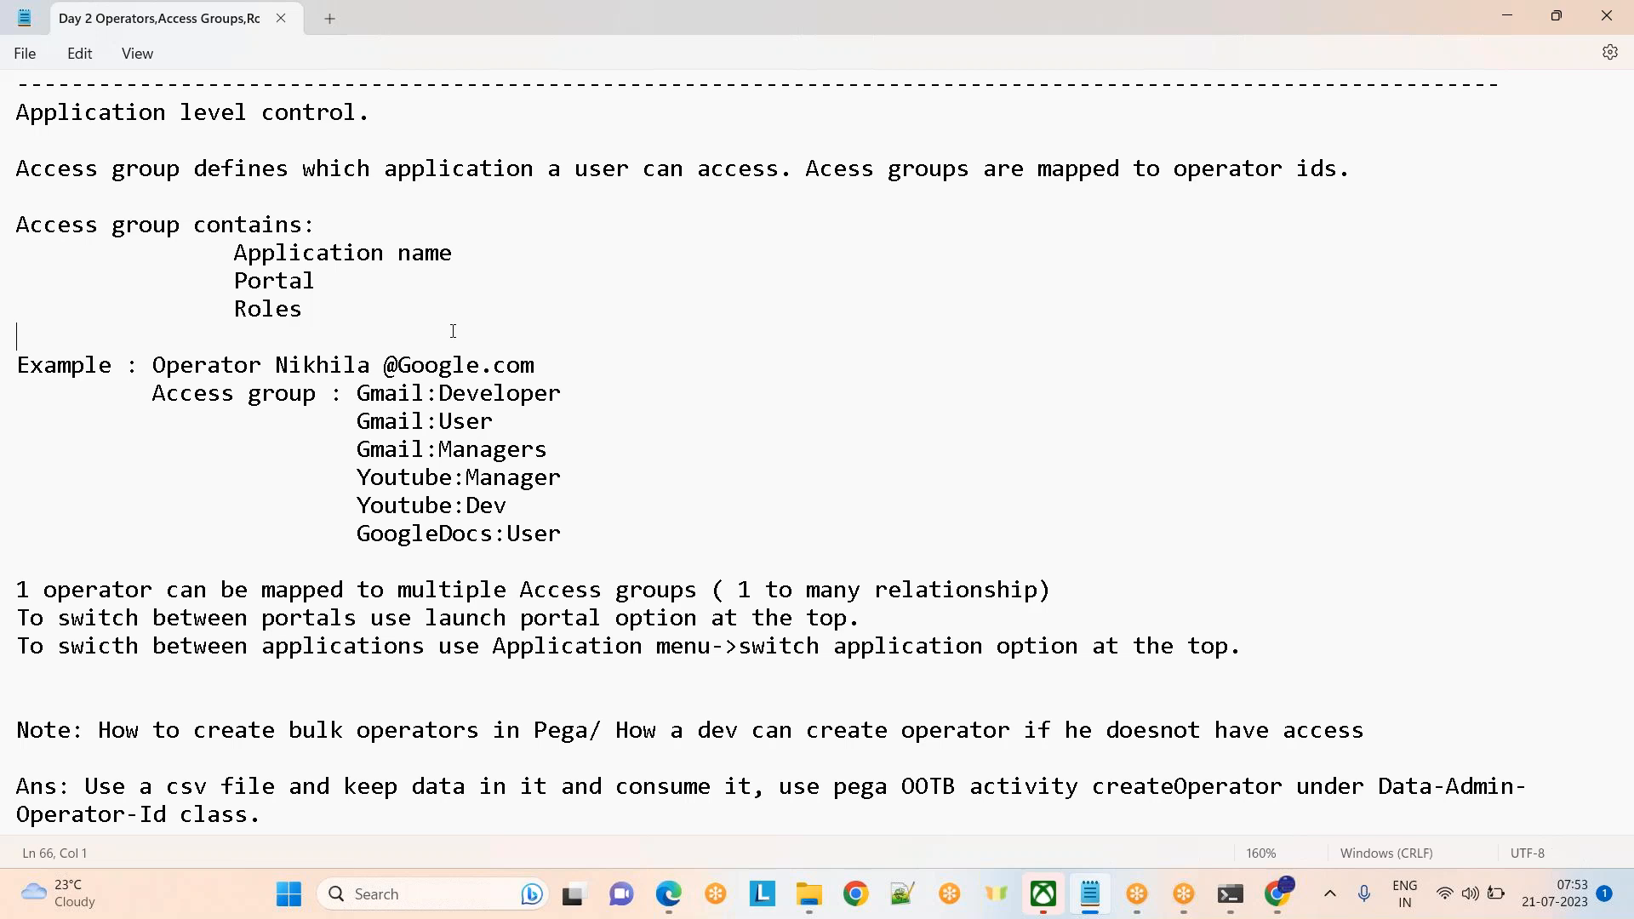
pyautogui.hotkey('alt', 'Tab')
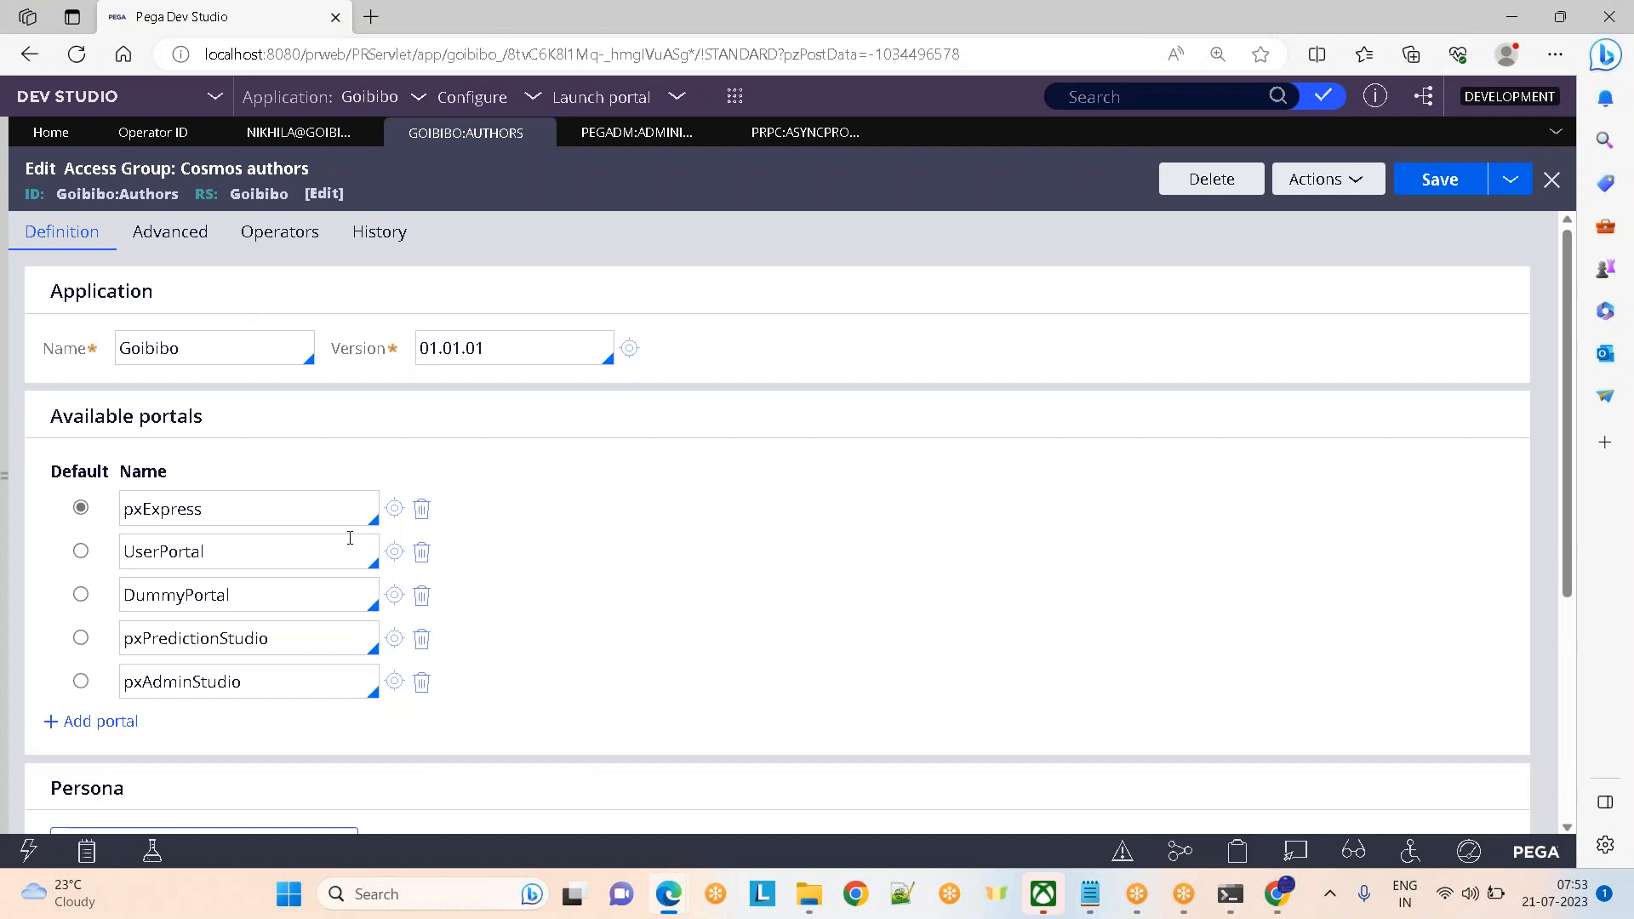
# Open the Goibibo manager operator's record and close the PEGADM and PRPC rule tabs
pyautogui.click(189, 242)
pyautogui.click(140, 133)
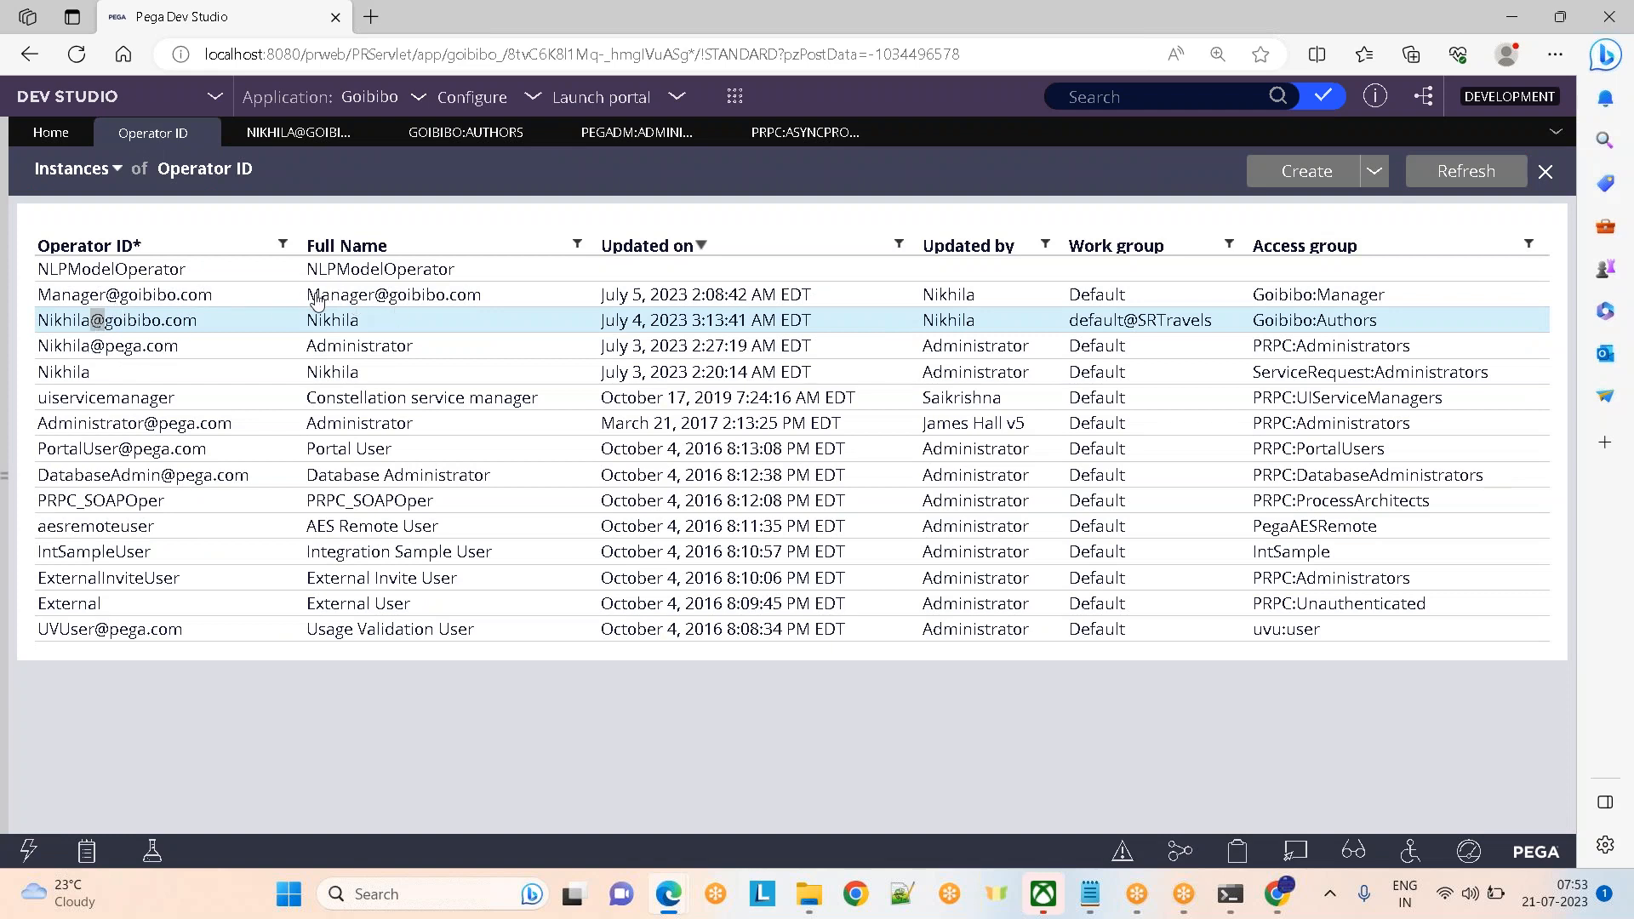
pyautogui.doubleClick(112, 294)
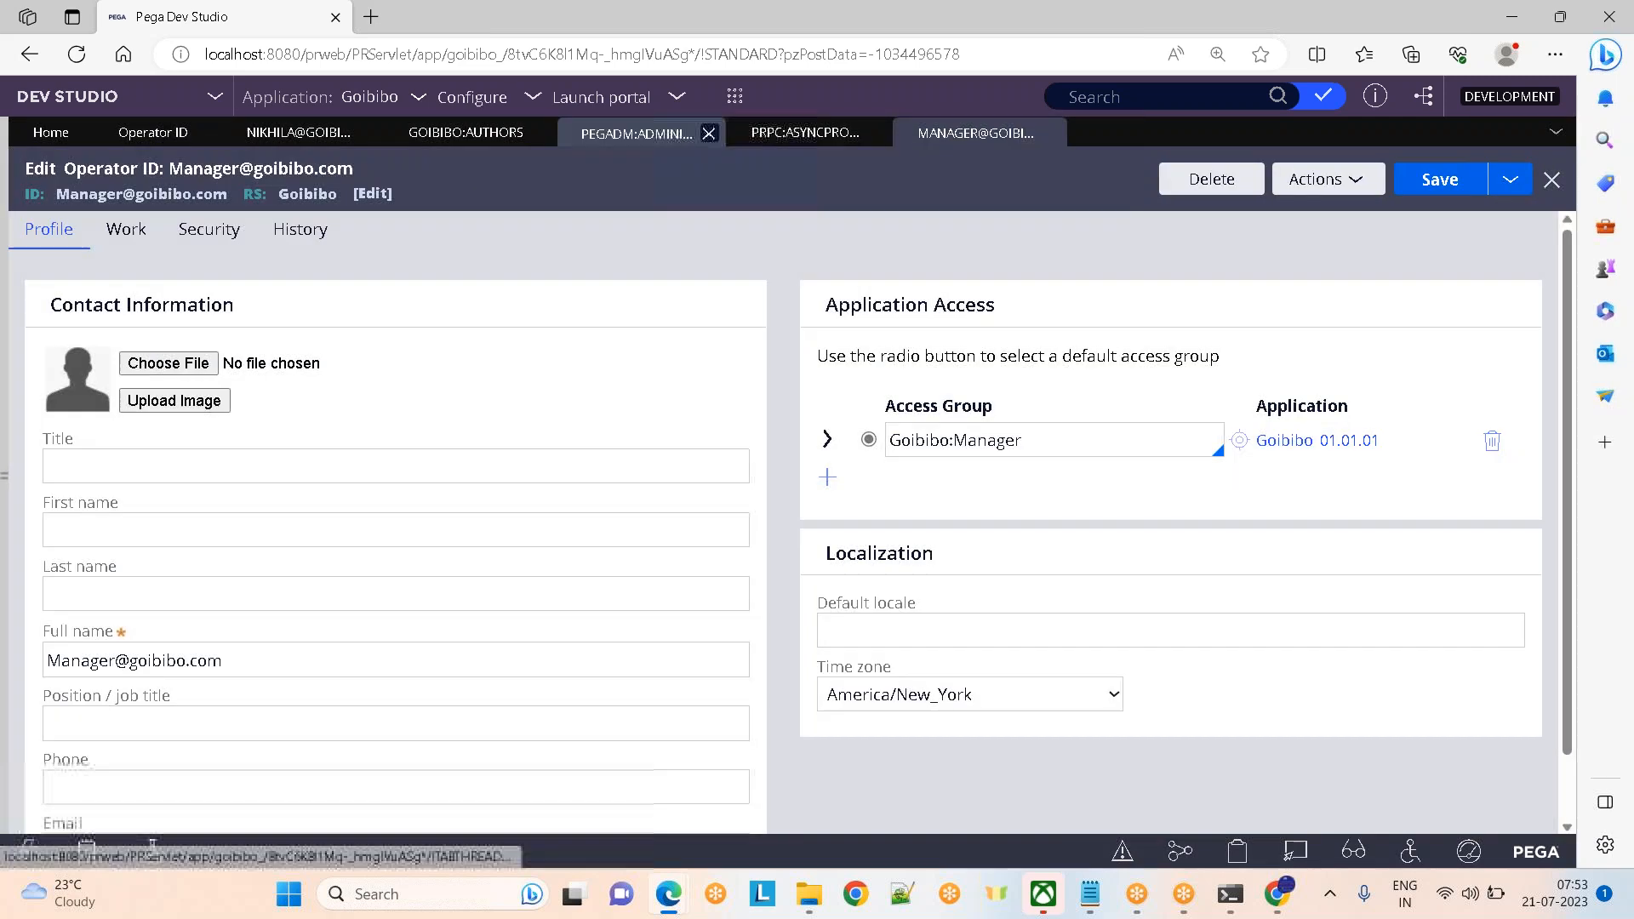
pyautogui.click(705, 136)
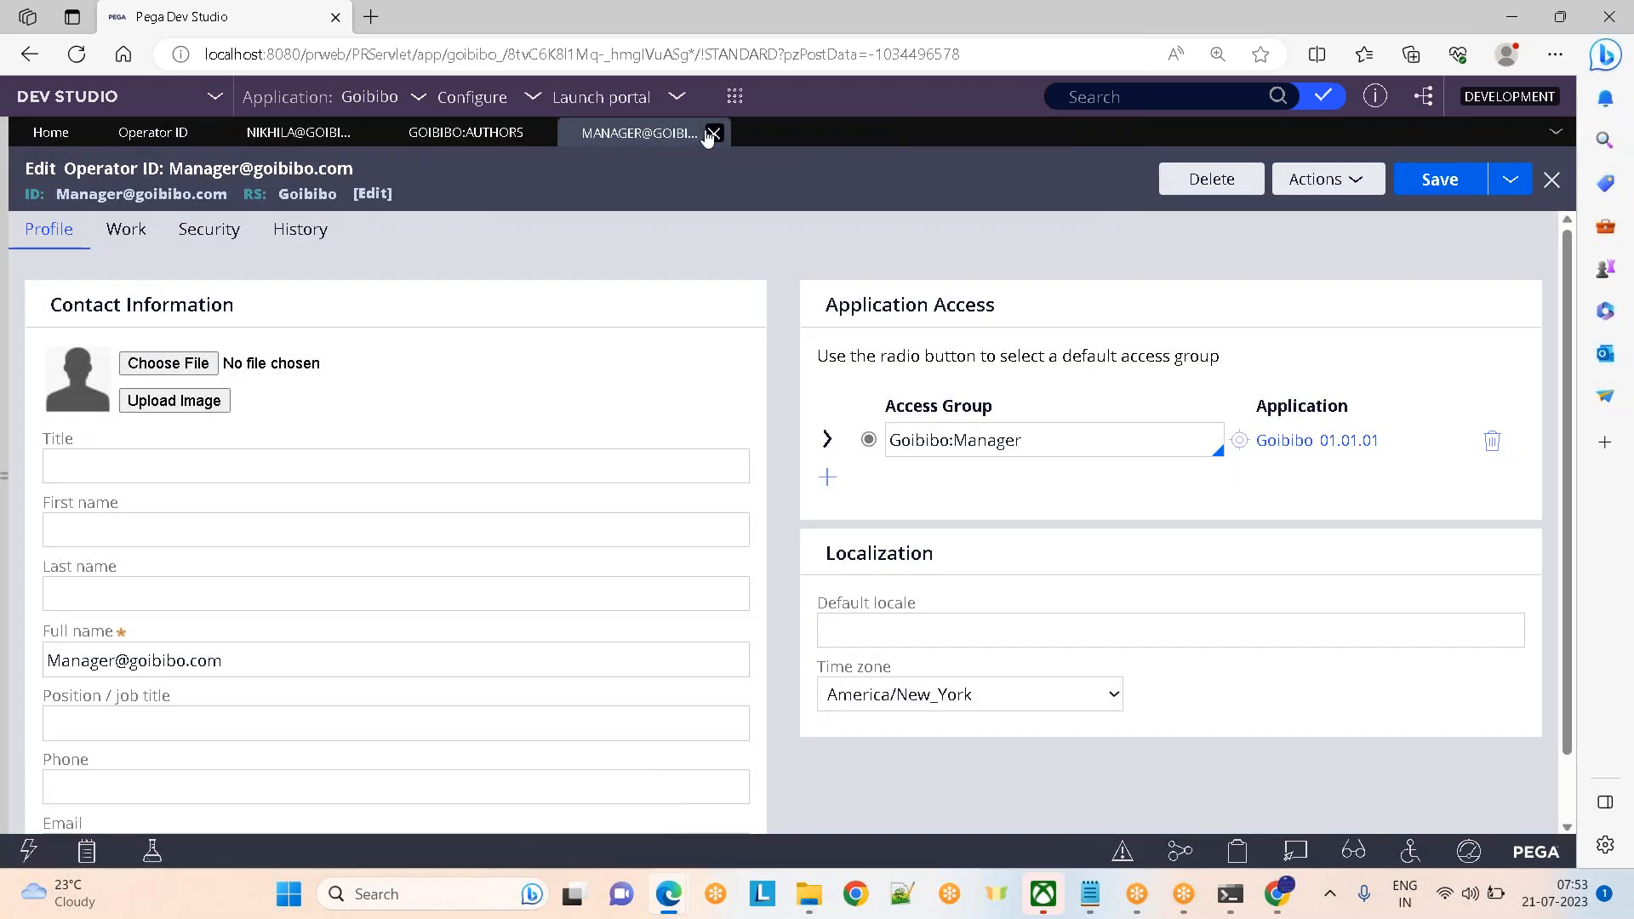
pyautogui.click(437, 134)
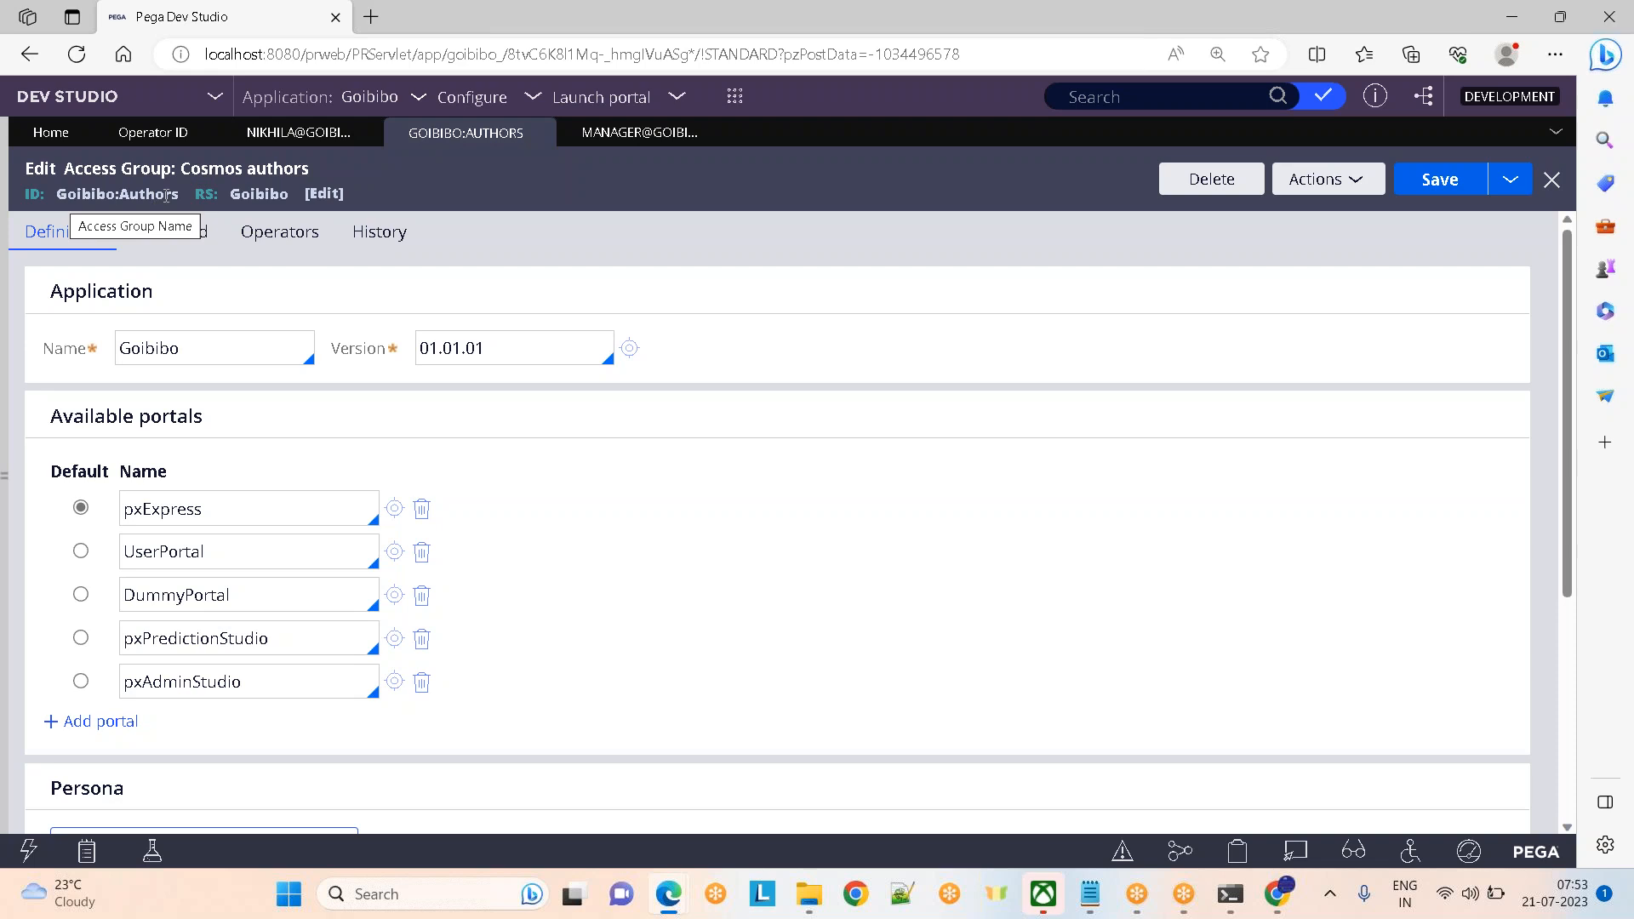
pyautogui.click(596, 134)
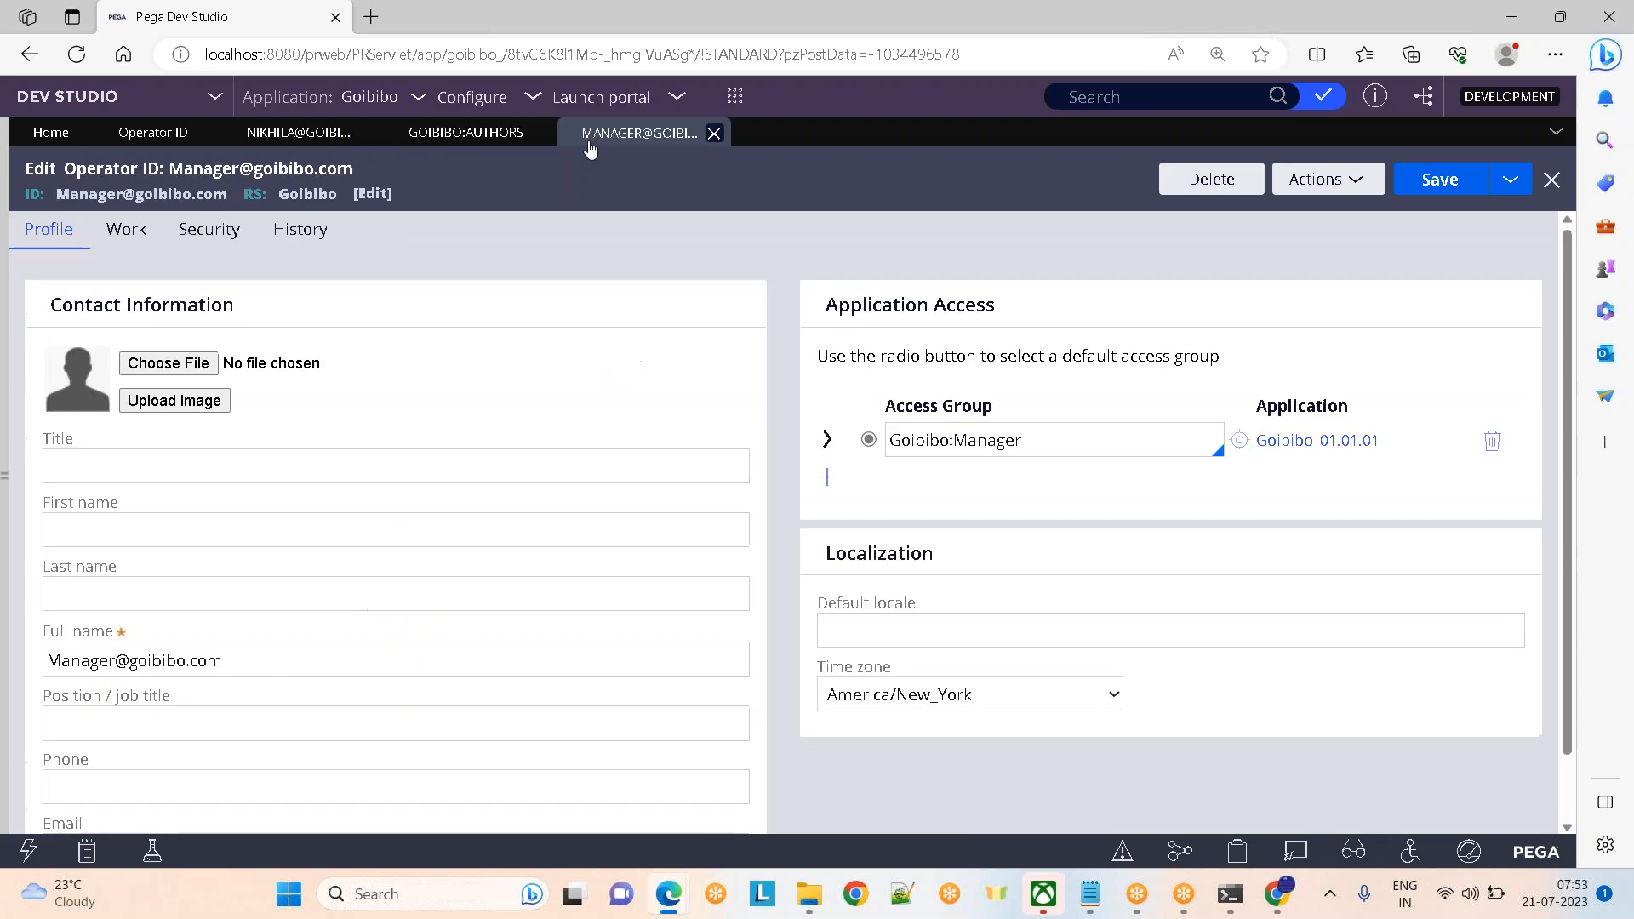
# Open the Goibibo:Manager access group rule and close the manager operator's record
pyautogui.click(1057, 439)
pyautogui.click(1239, 440)
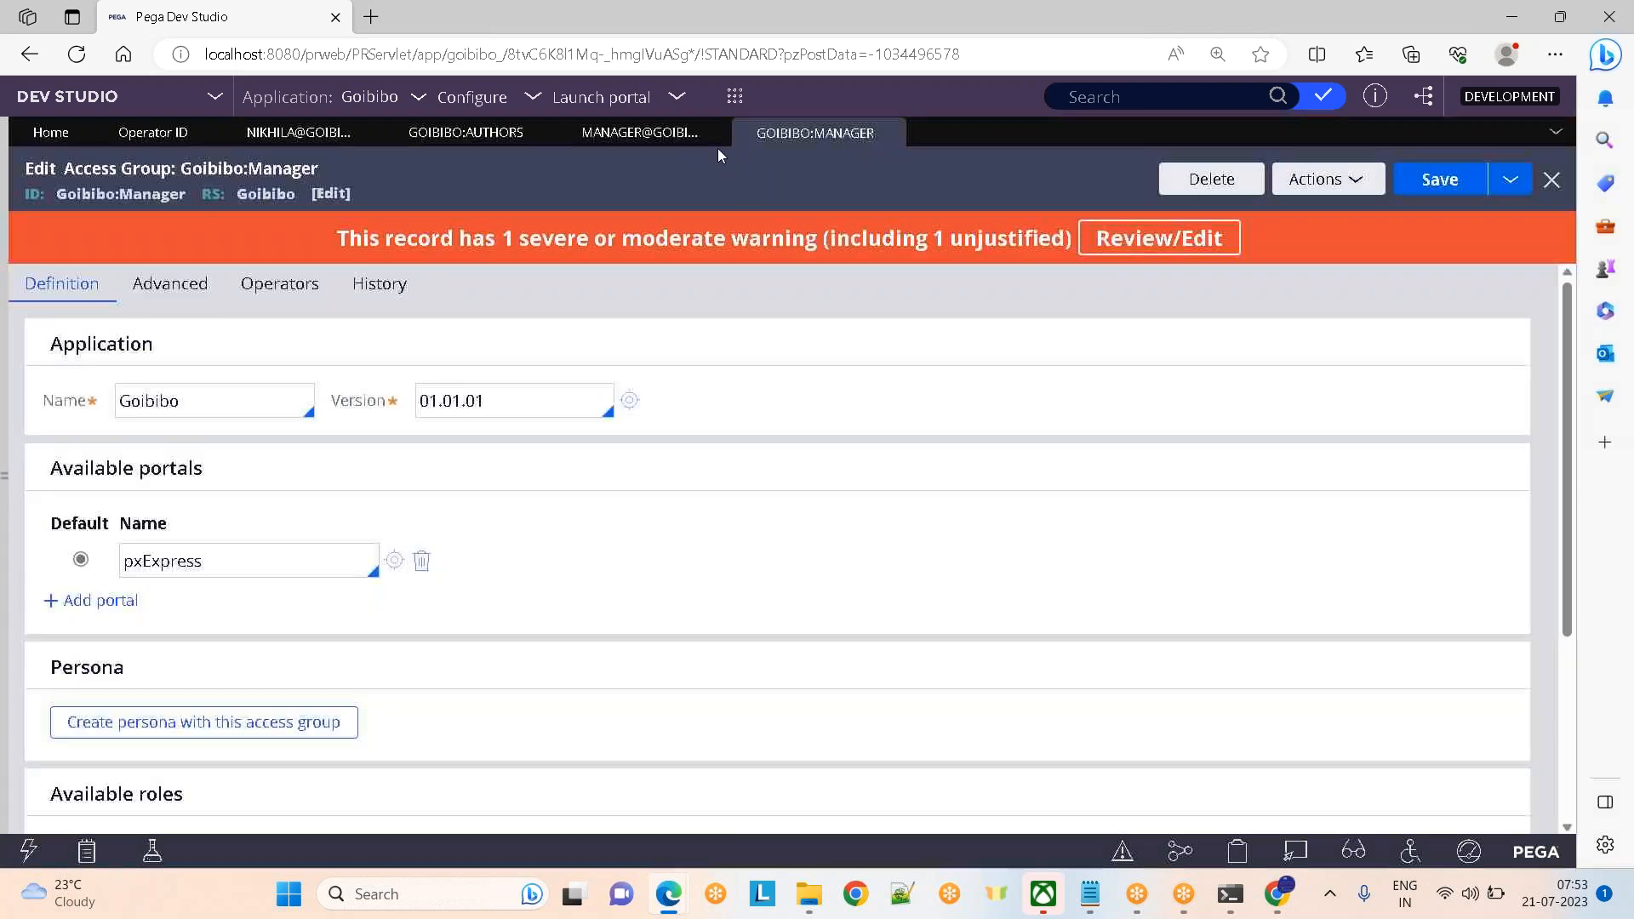
pyautogui.click(715, 134)
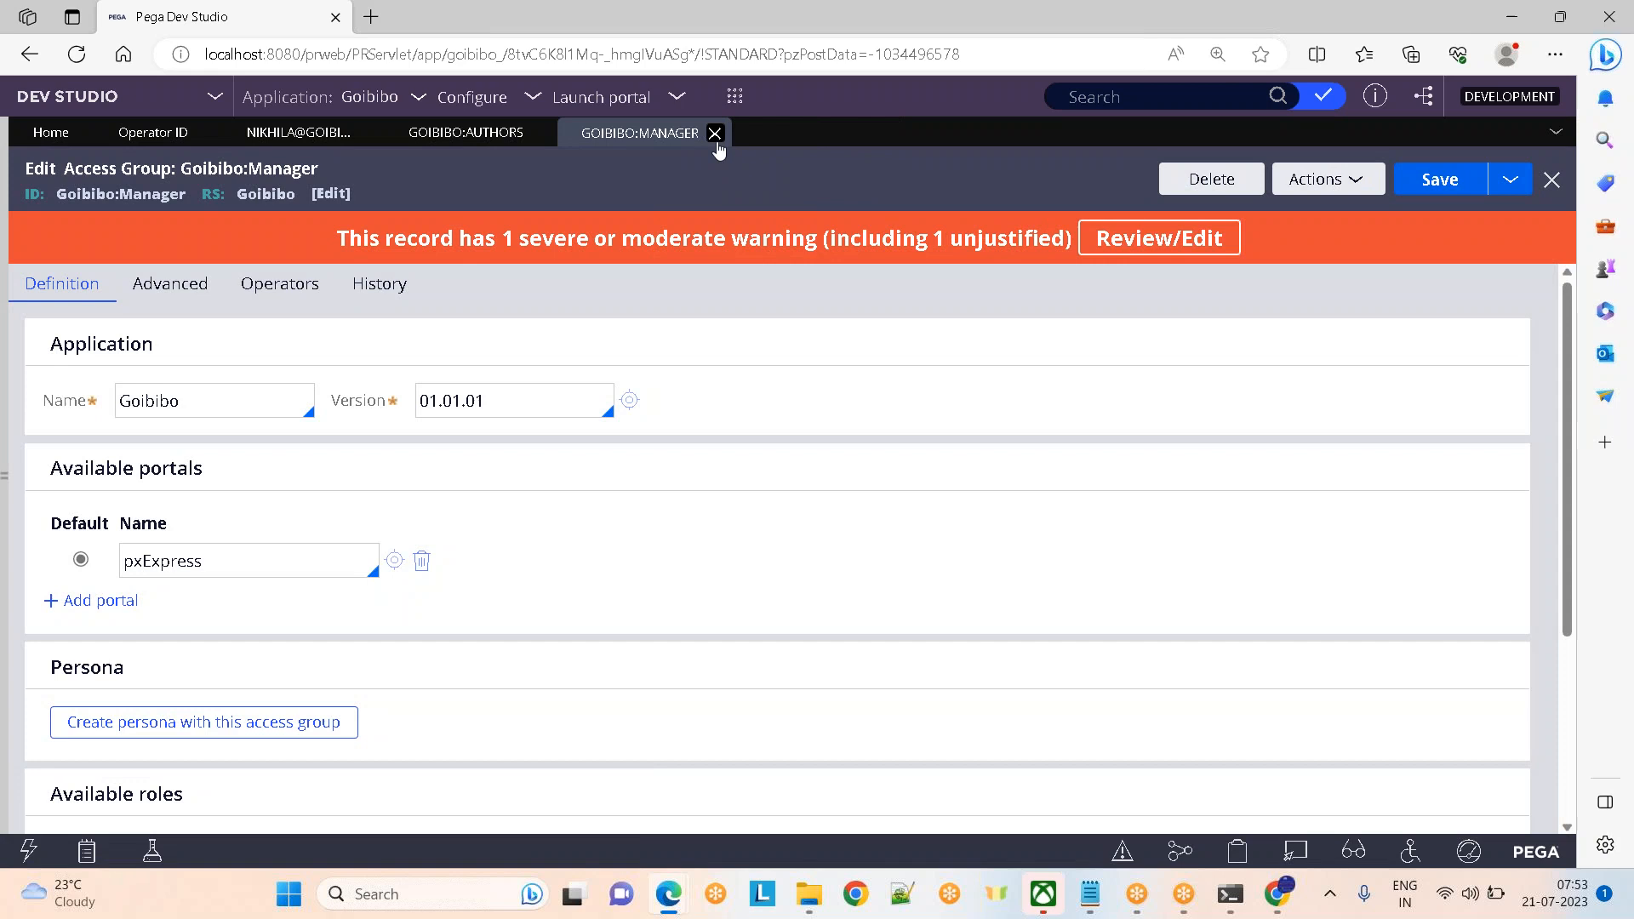
# Flip between the Goibibo:Authors and Goibibo:Manager tabs, ending on Goibibo:Authors
pyautogui.click(440, 134)
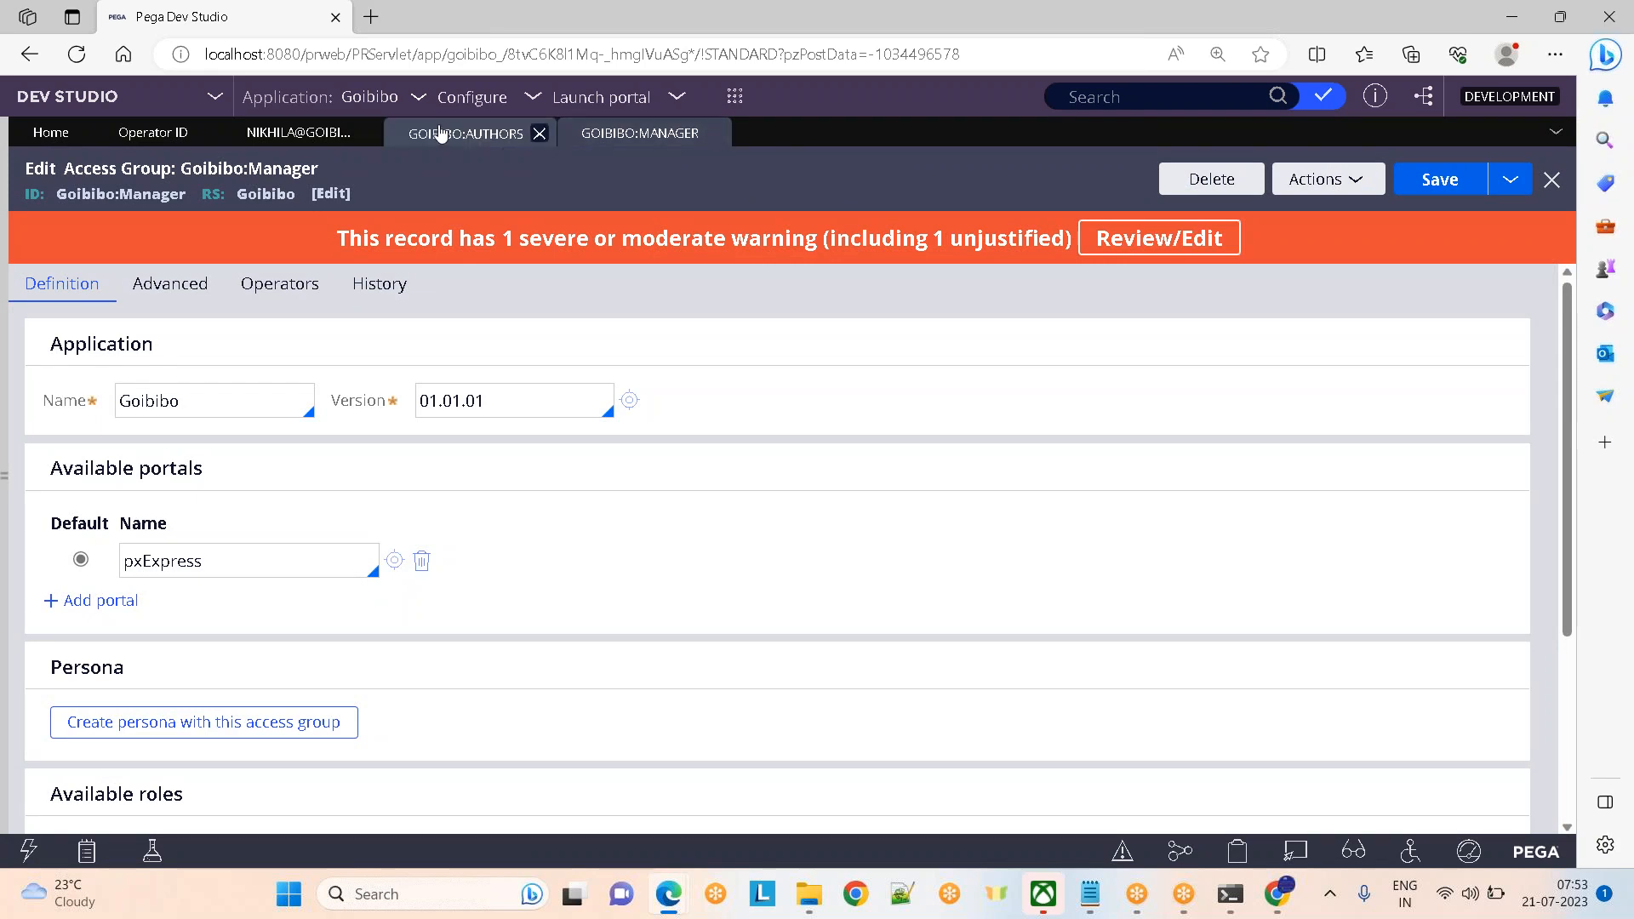
pyautogui.click(618, 133)
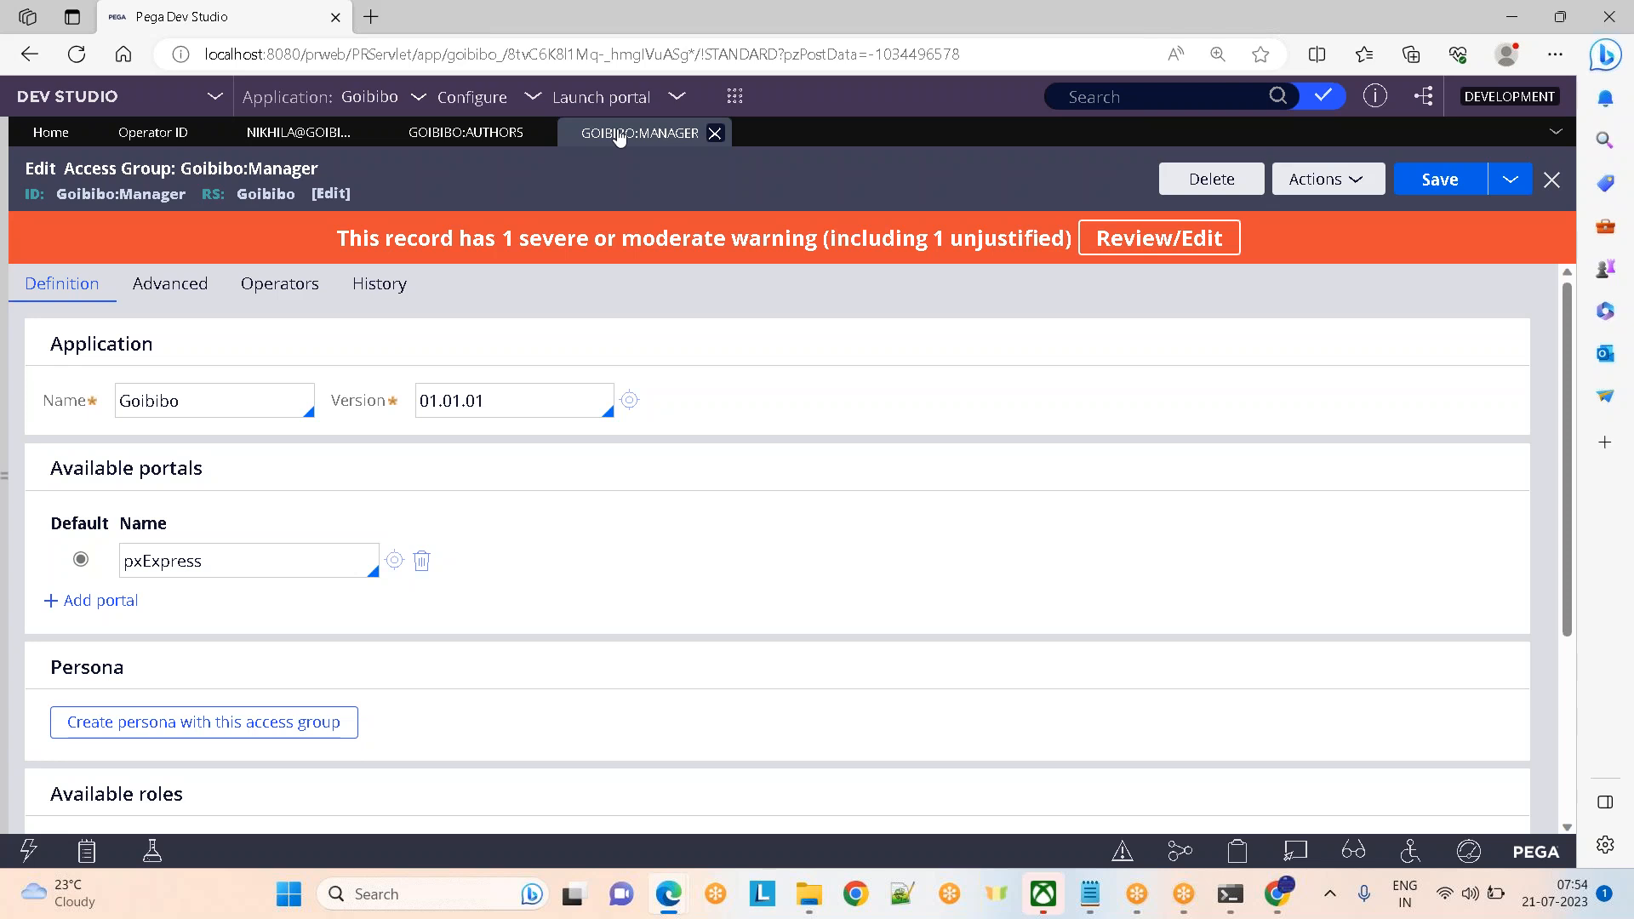
pyautogui.click(466, 132)
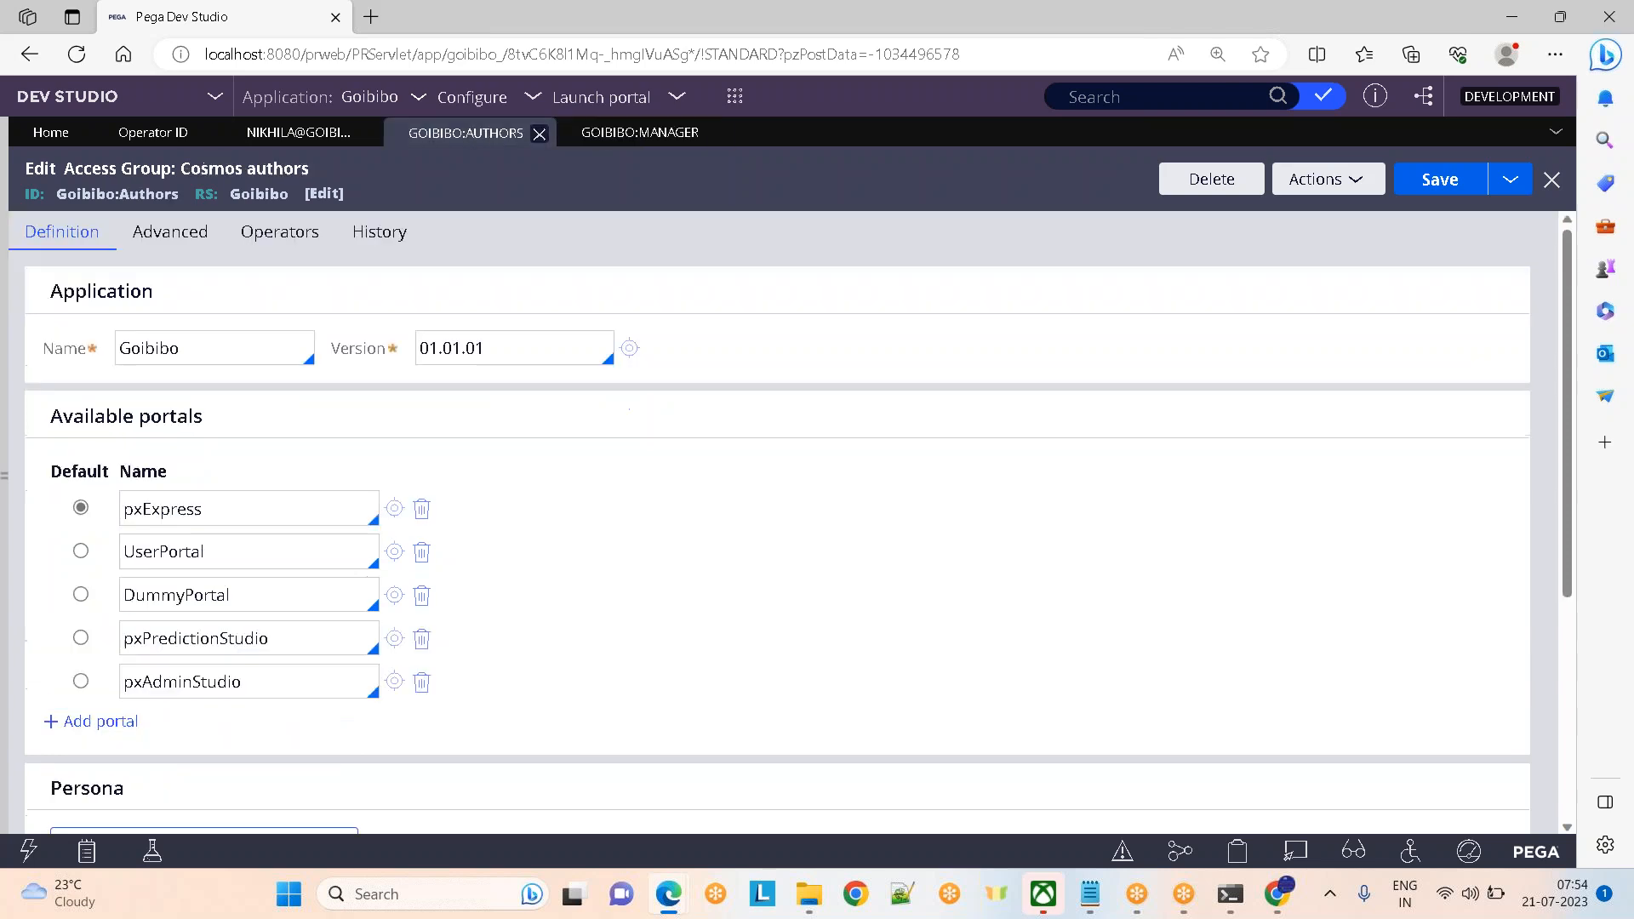
pyautogui.click(639, 136)
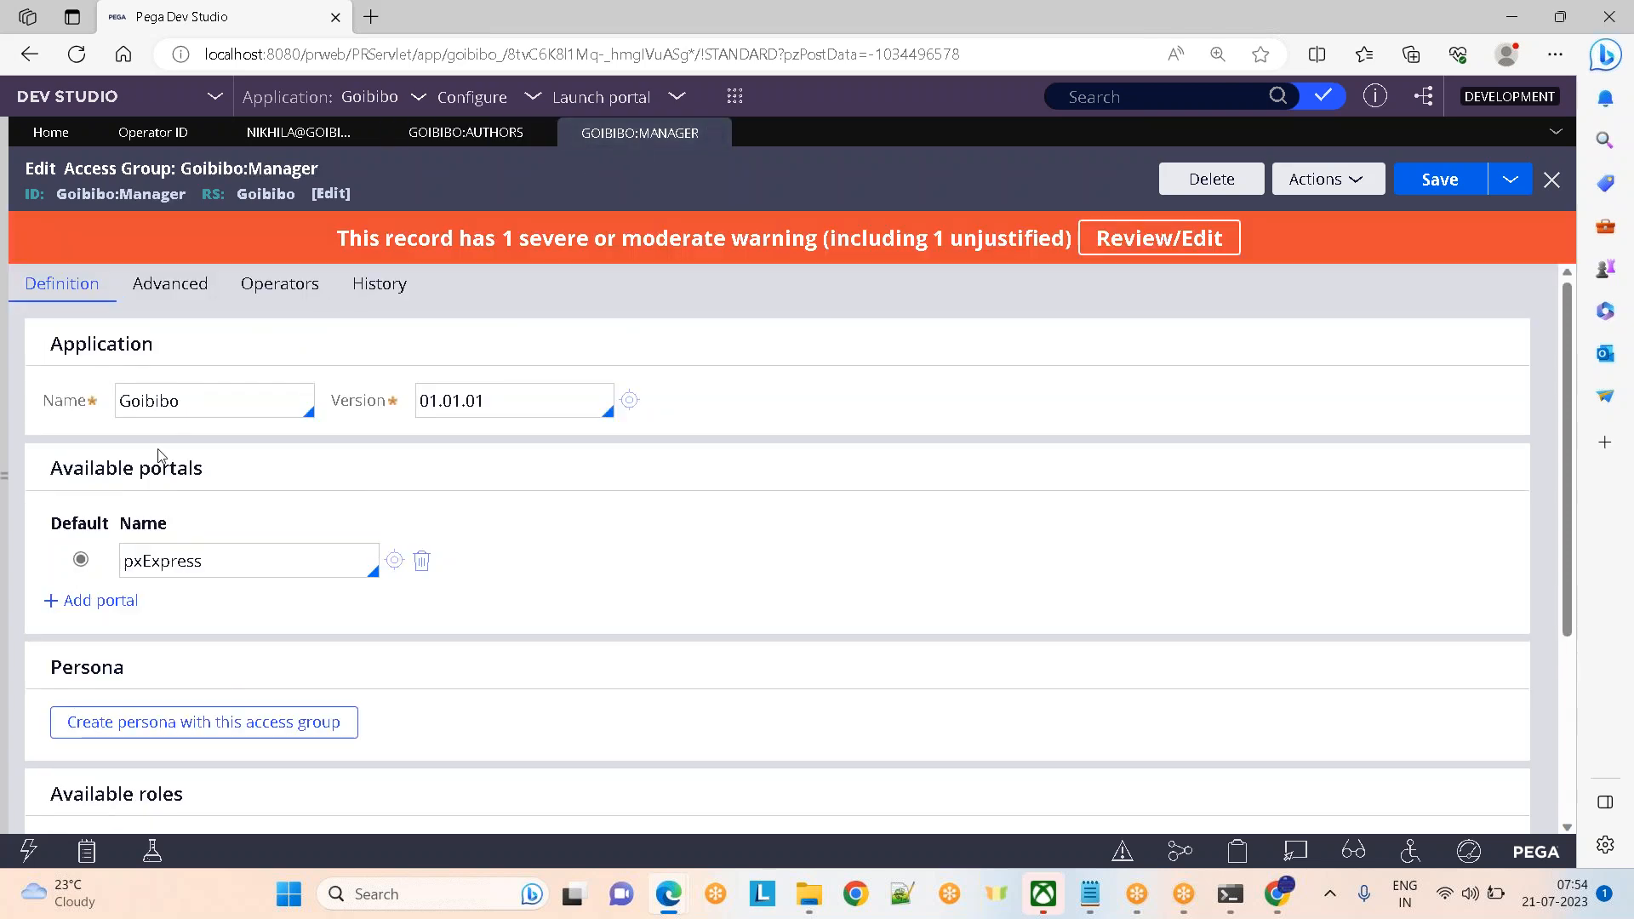
pyautogui.click(455, 134)
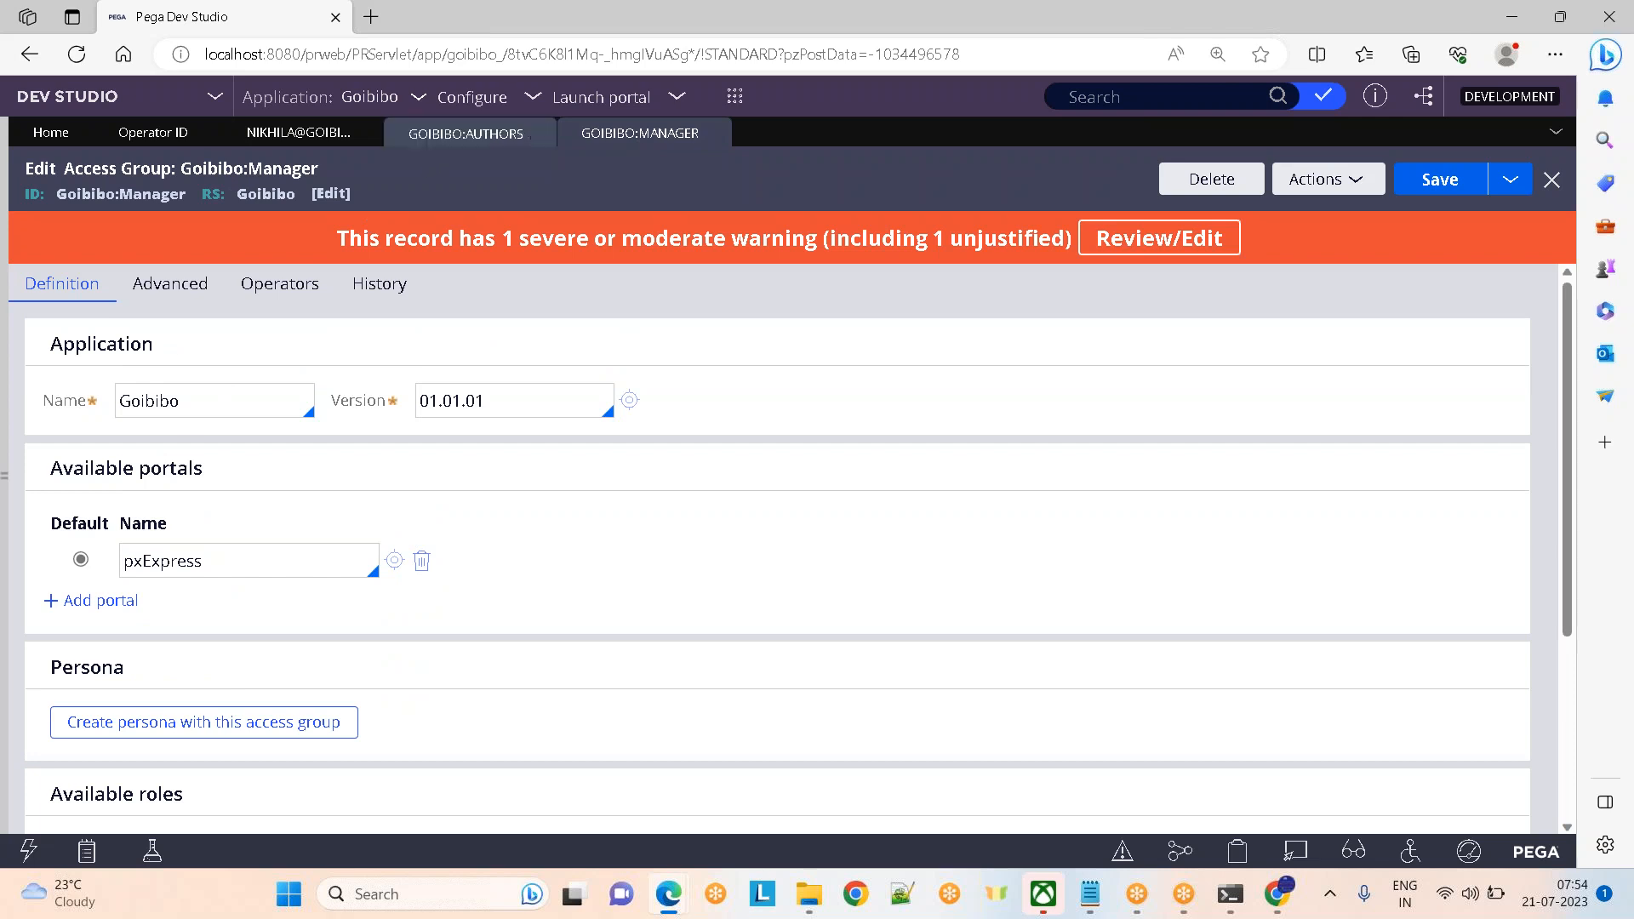
pyautogui.click(593, 137)
pyautogui.click(467, 133)
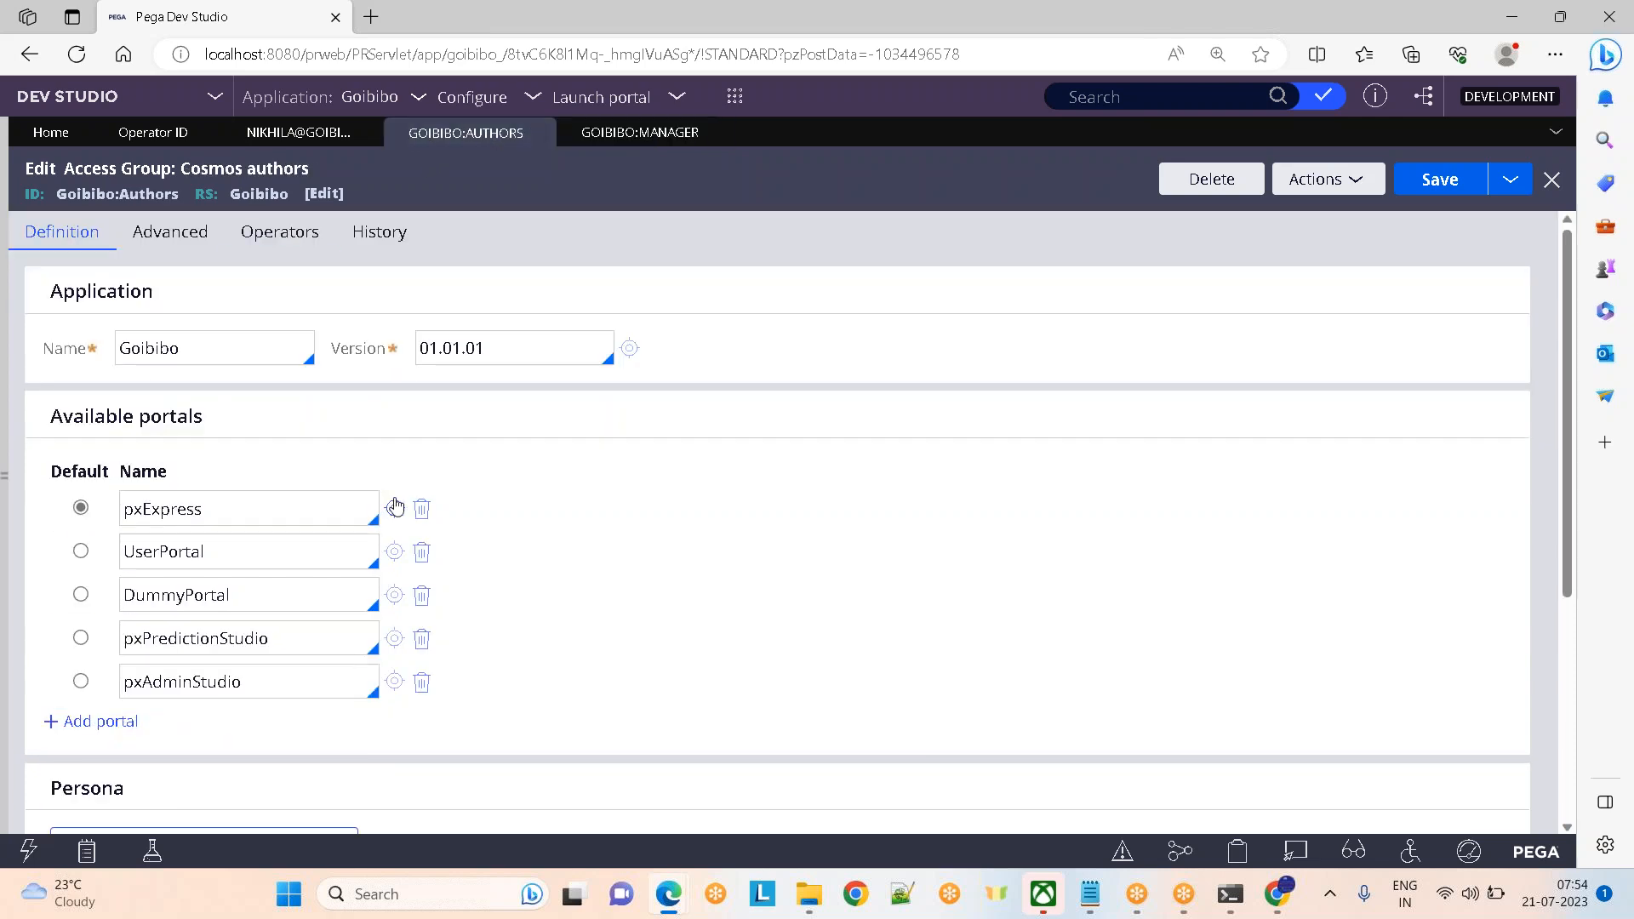
# Delete the pxExpress portal, replace UserPortal with Developer as default, and save
pyautogui.click(420, 509)
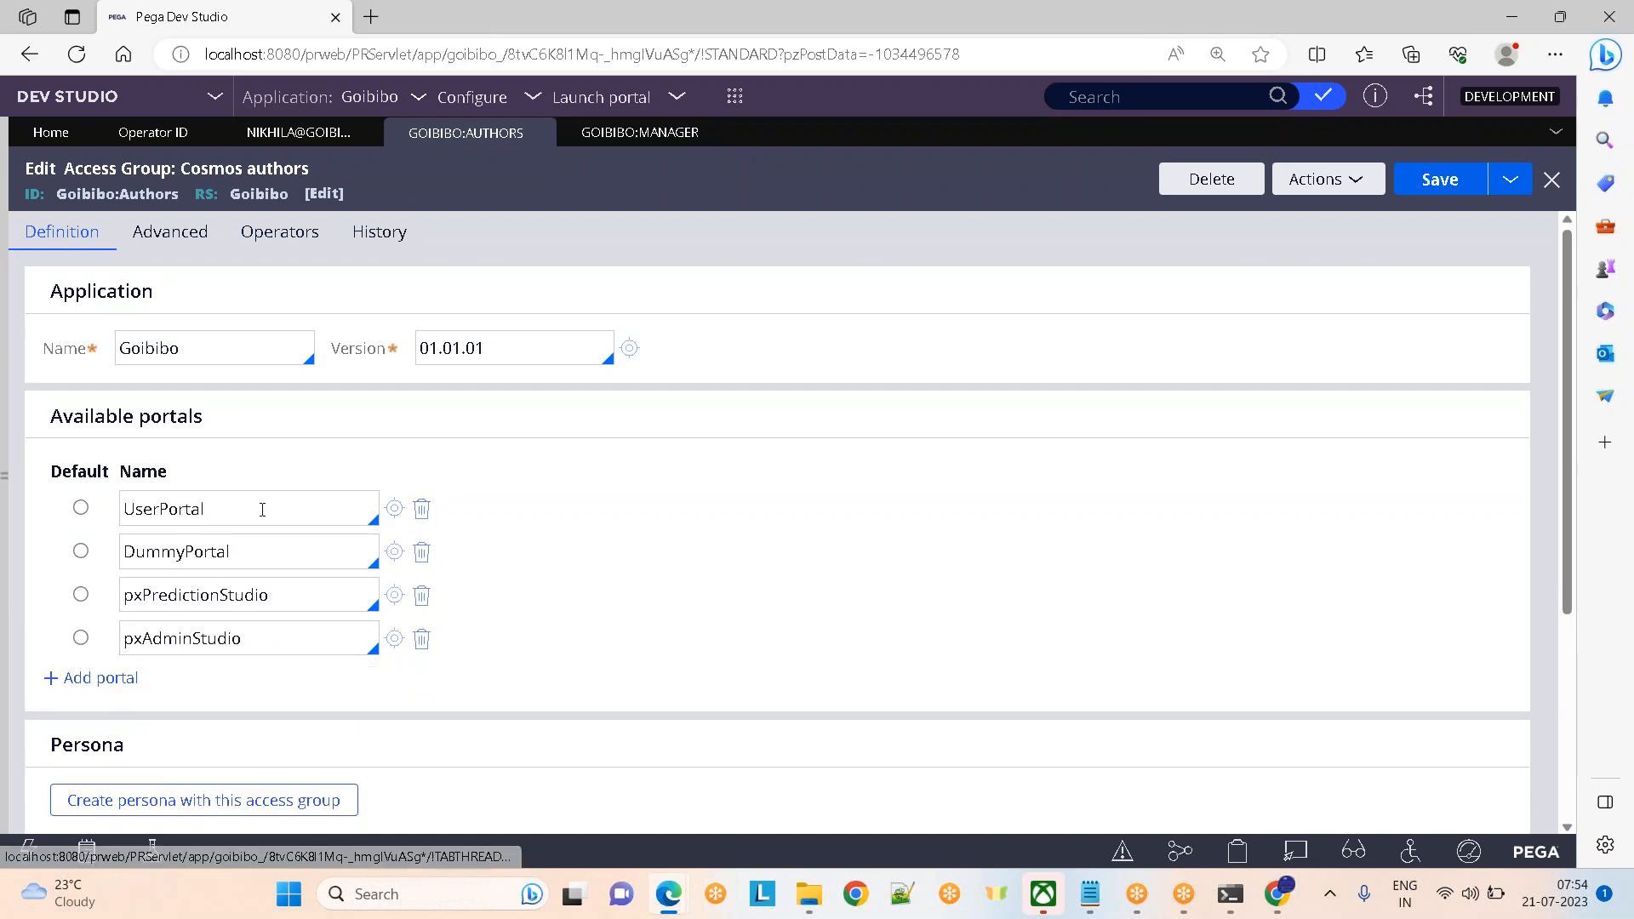
pyautogui.click(205, 512)
pyautogui.hotkey('ctrl', 'a')
pyautogui.press('BackSpace')
pyautogui.write('devel')
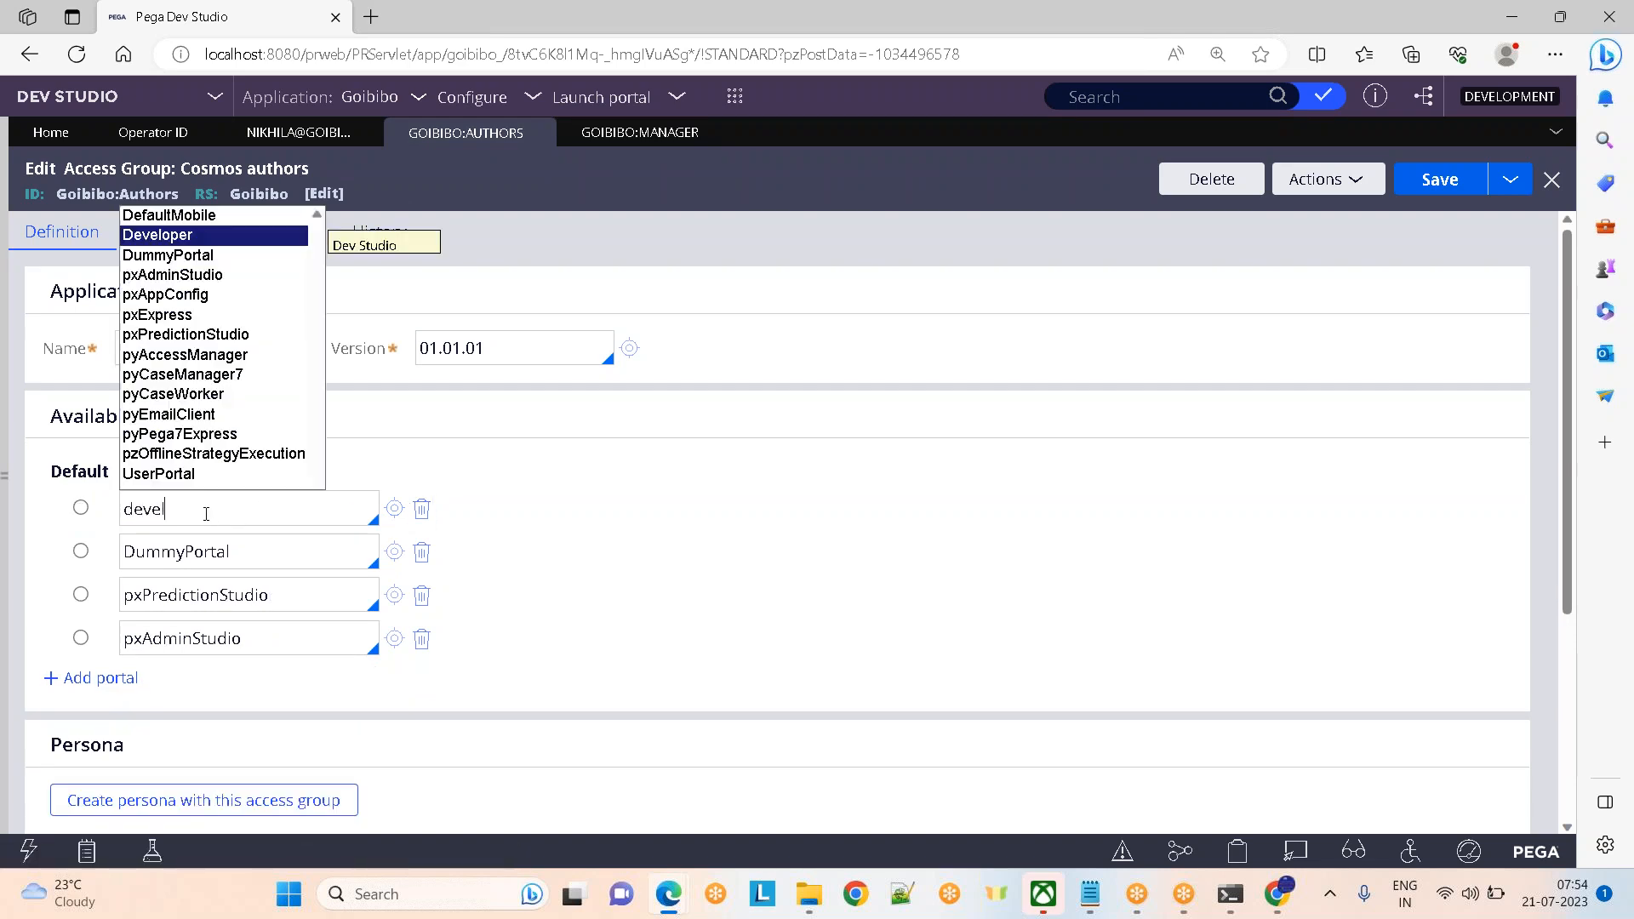
pyautogui.press('Return')
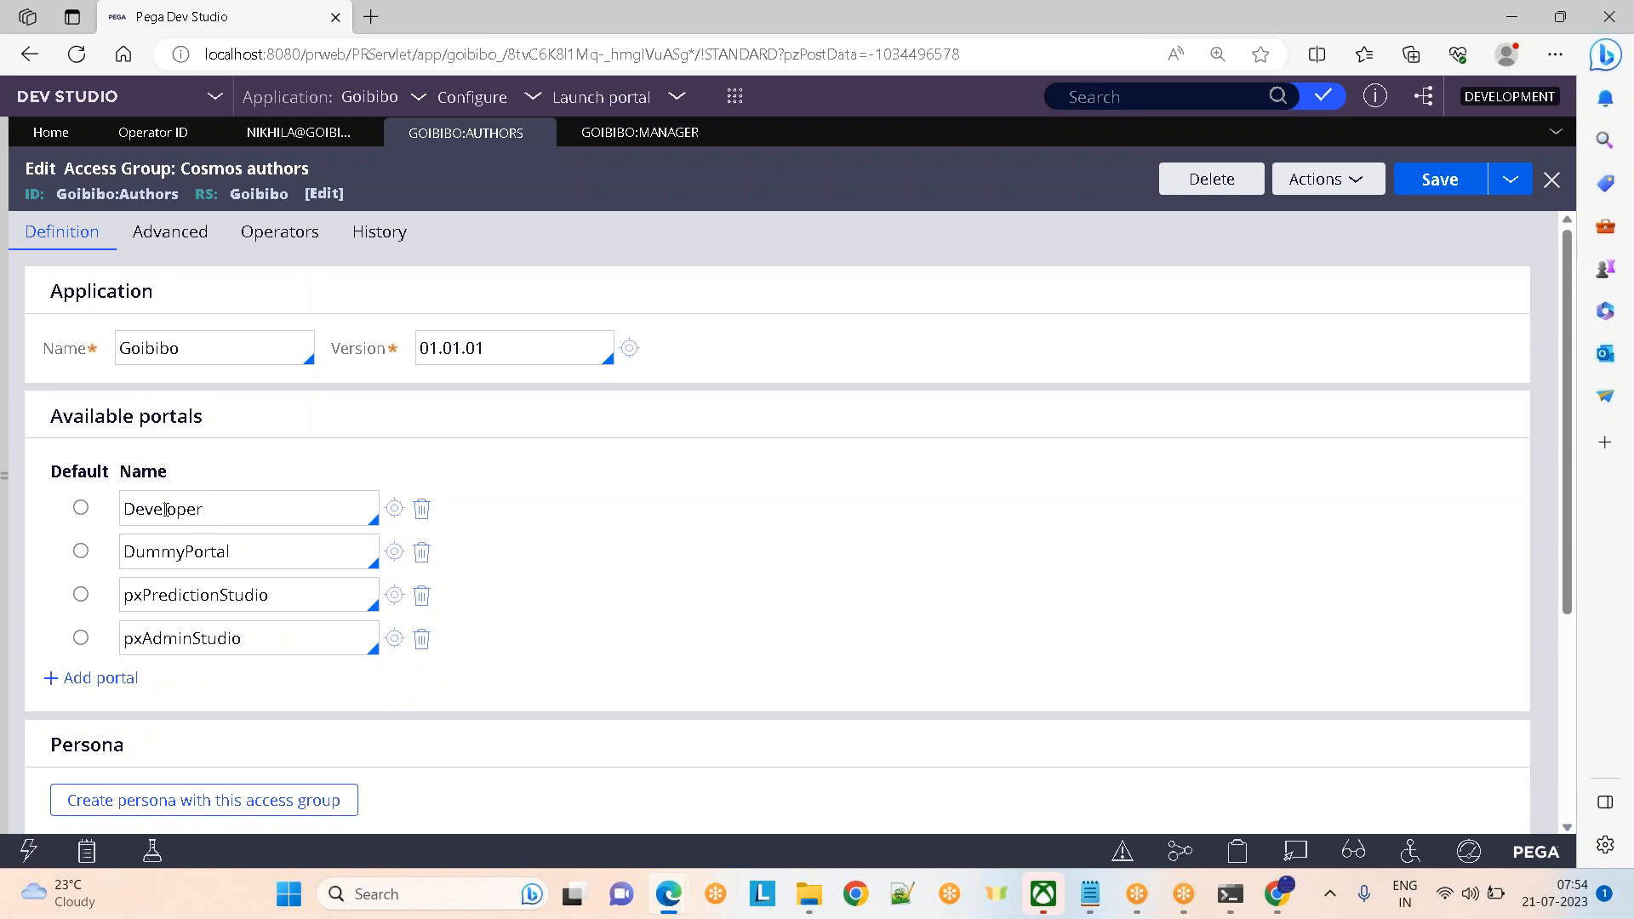
pyautogui.click(81, 509)
pyautogui.click(1431, 184)
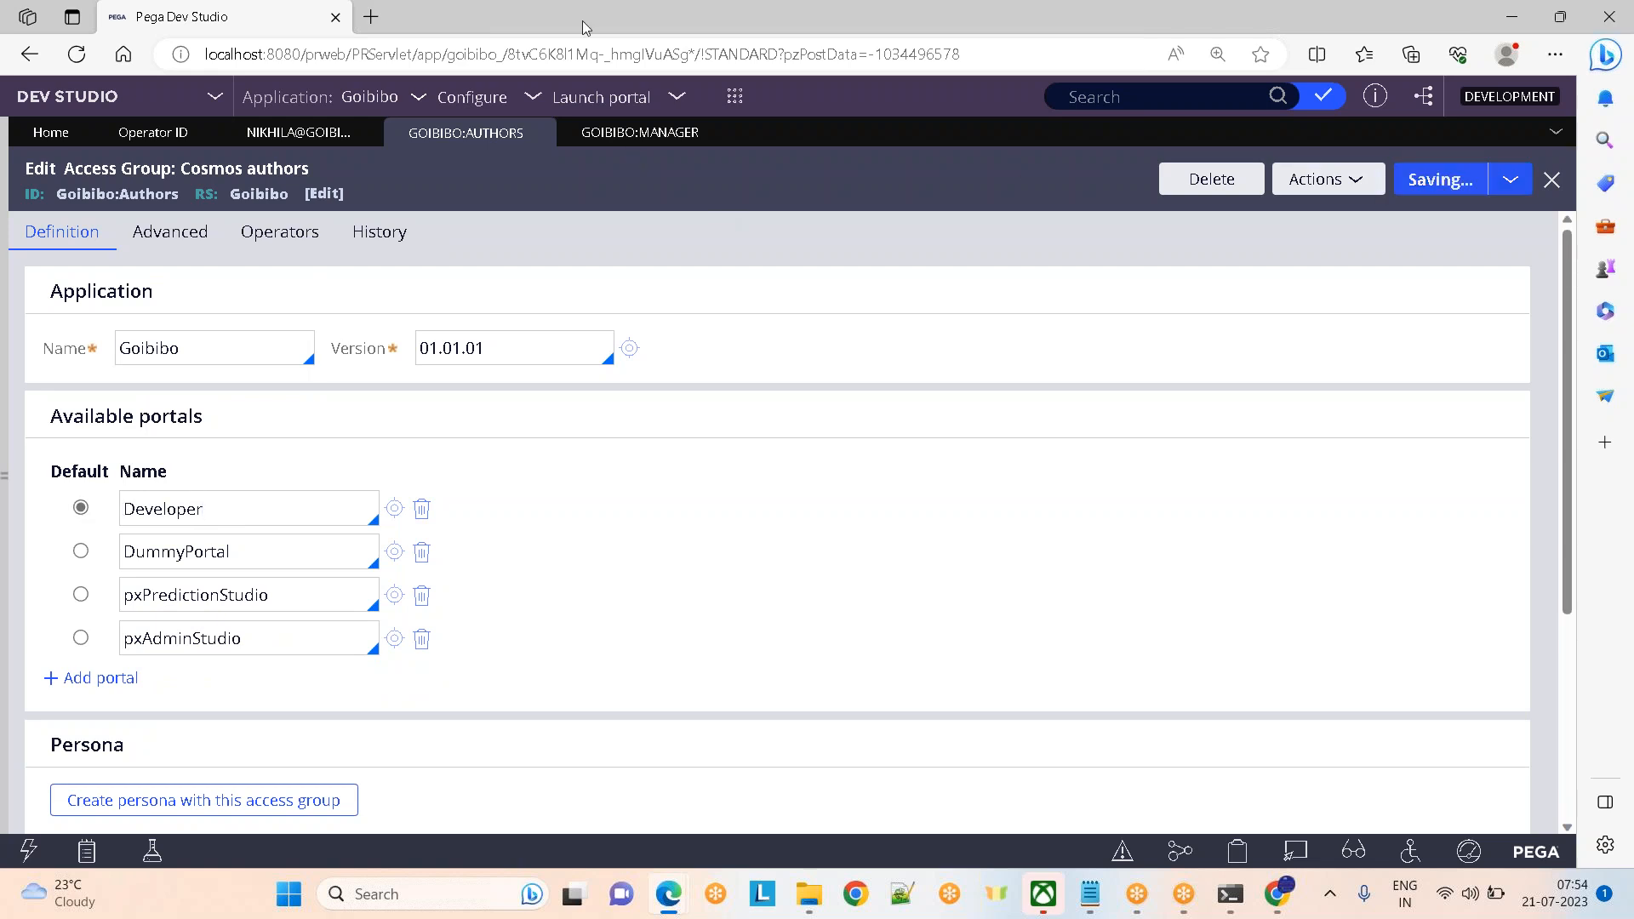
# Check pxExpress in Goibibo:Manager, then return to Goibibo:Authors
pyautogui.click(639, 135)
pyautogui.moveTo(255, 559); pyautogui.dragTo(117, 566)
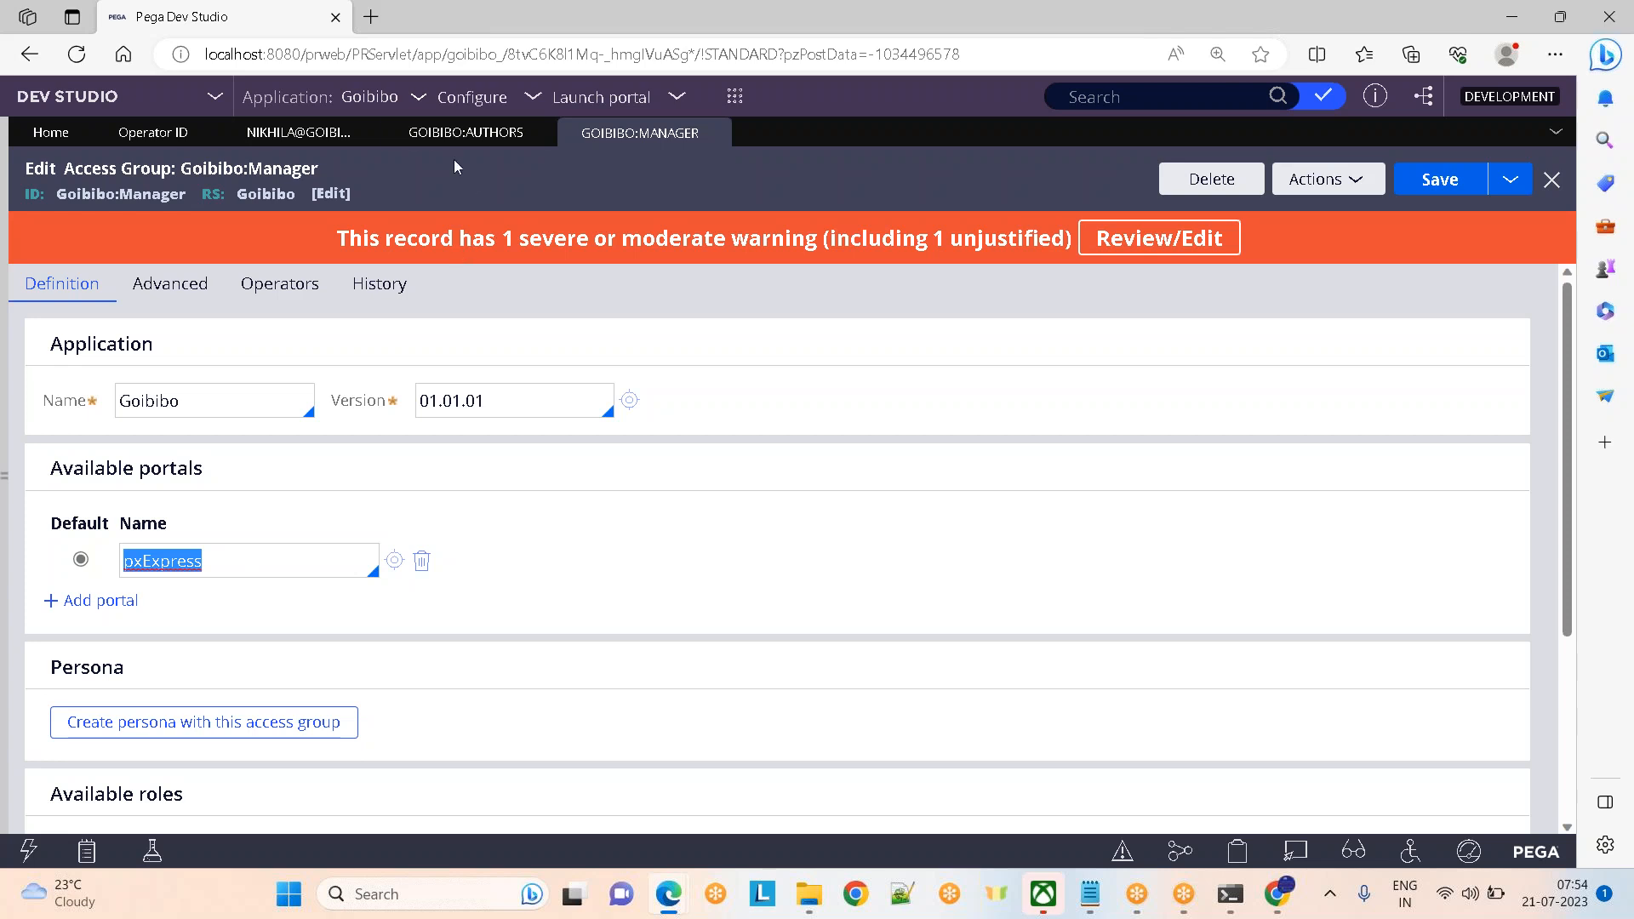
pyautogui.click(426, 136)
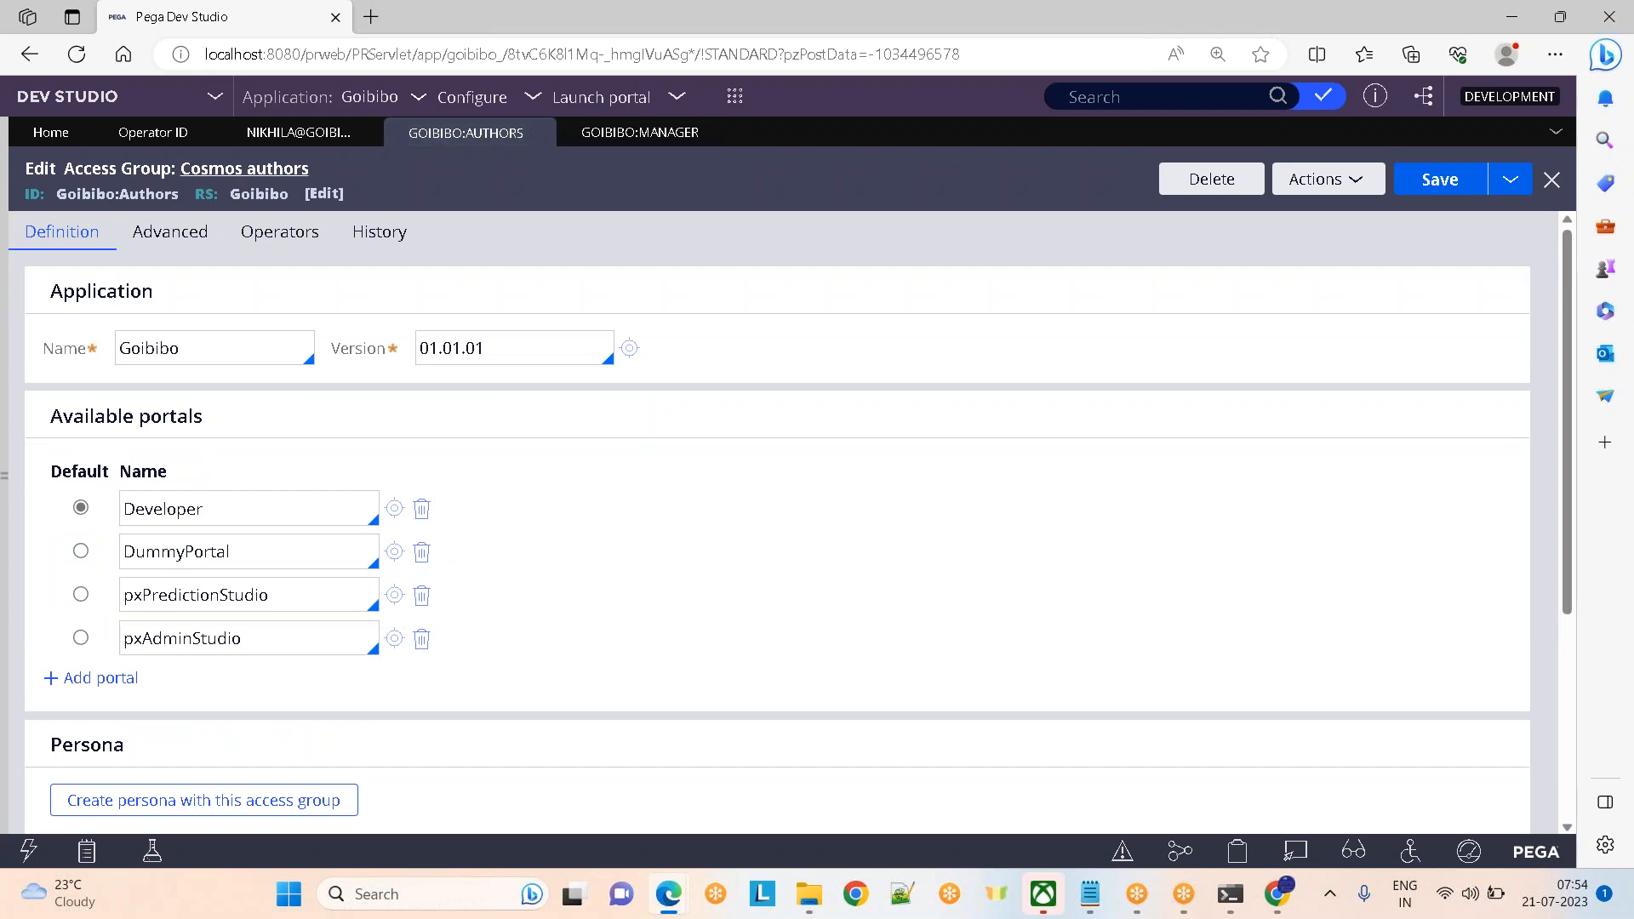
pyautogui.click(640, 132)
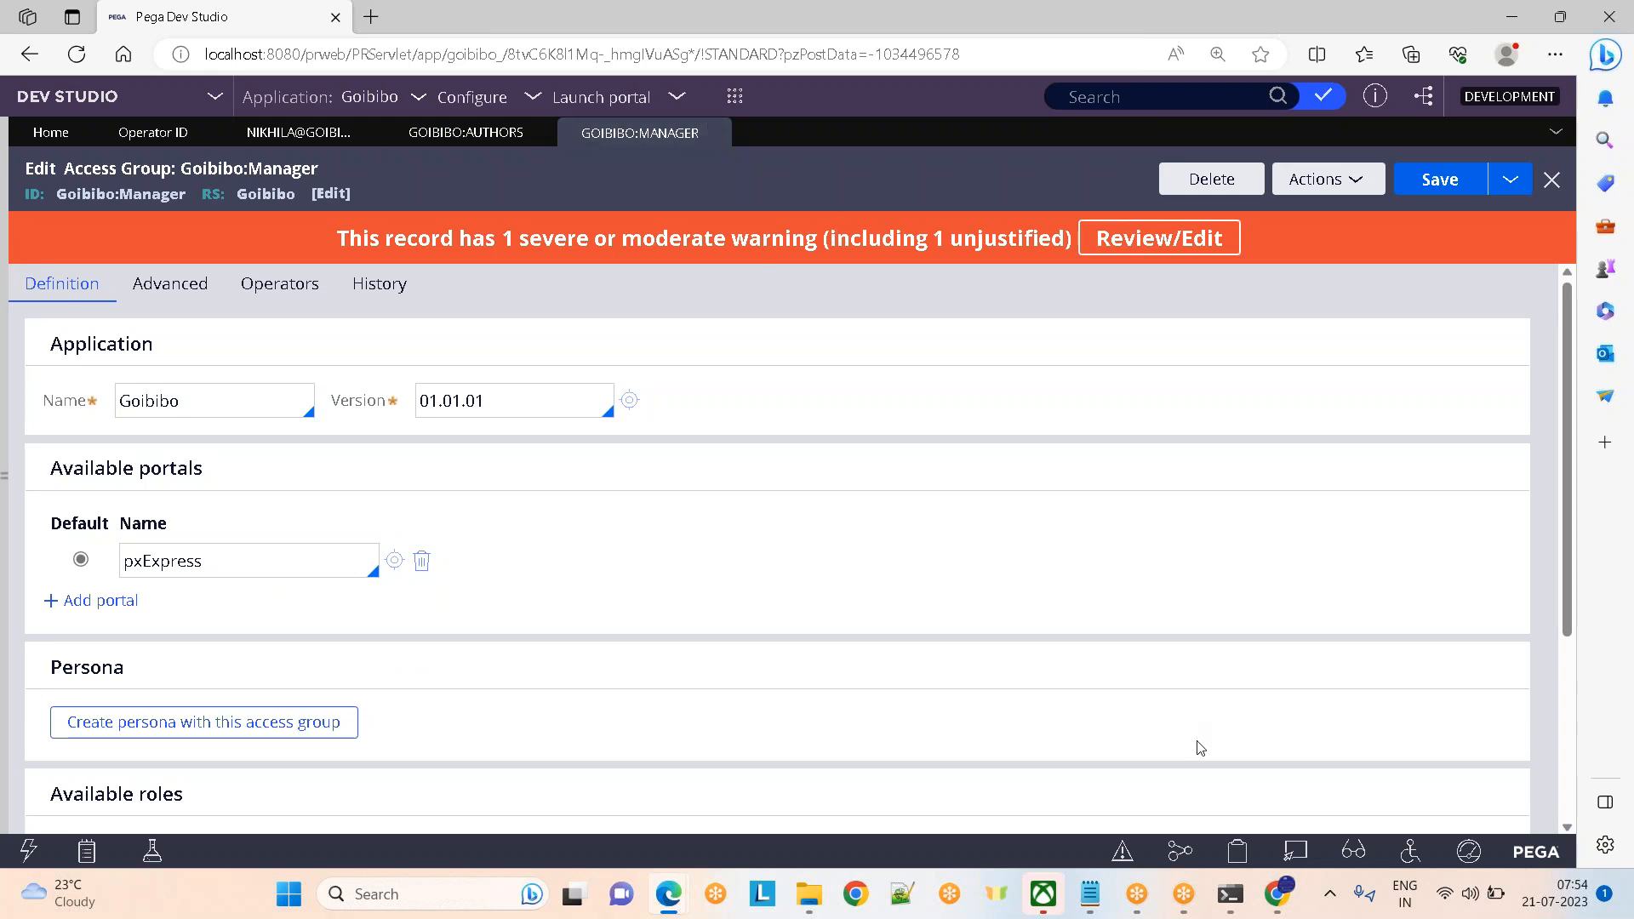
pyautogui.click(1274, 893)
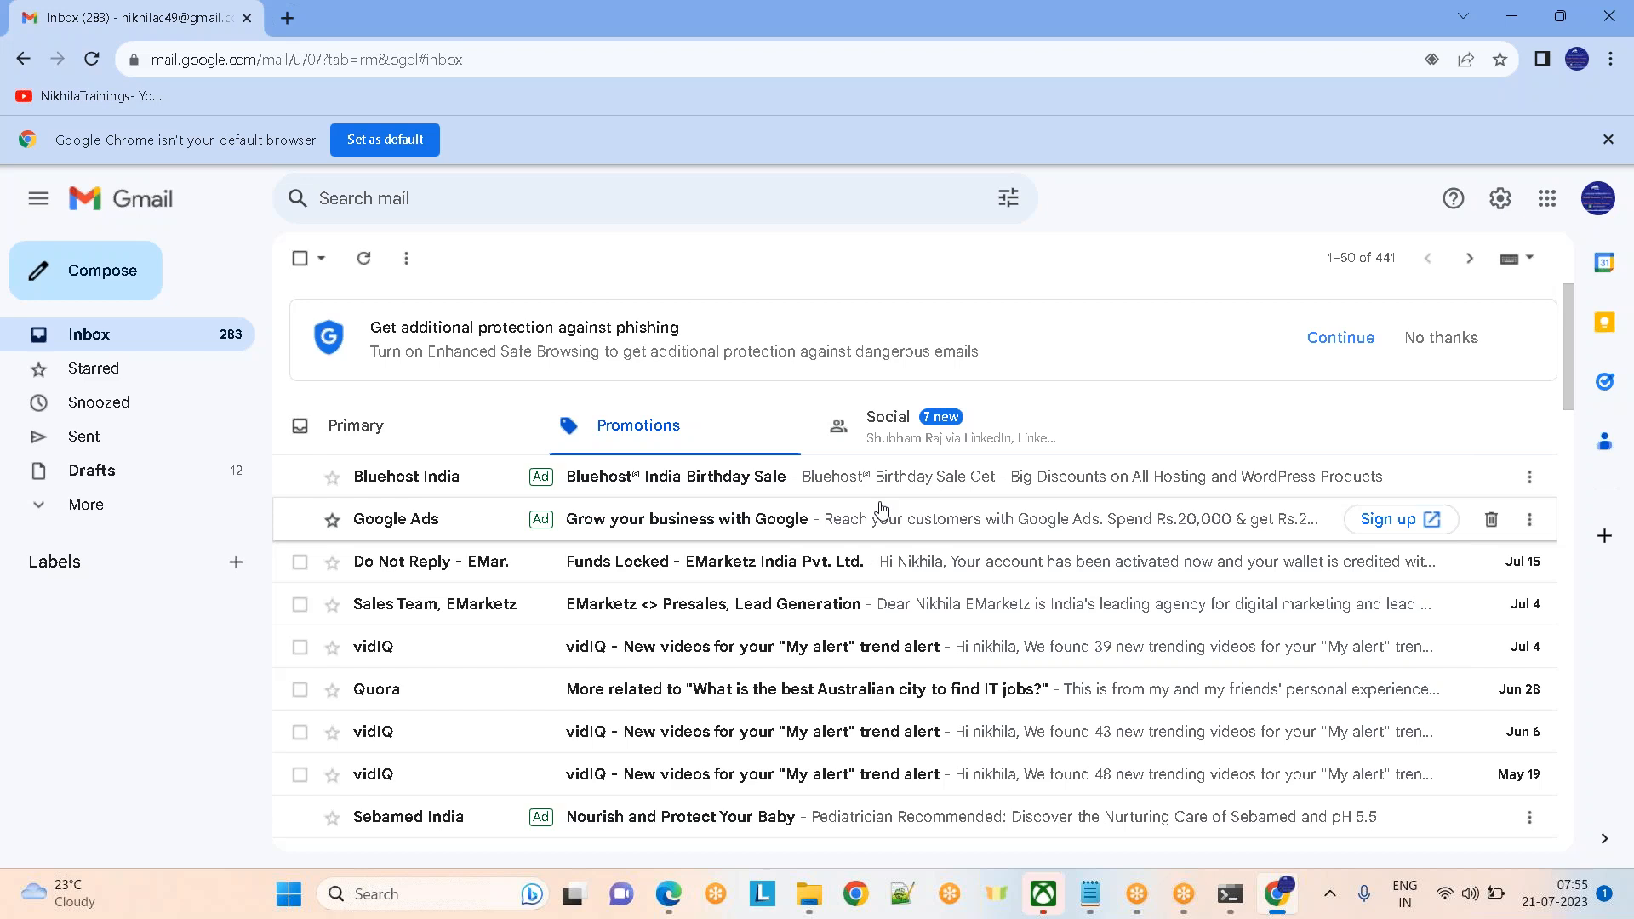
pyautogui.hotkey('alt', 'Tab')
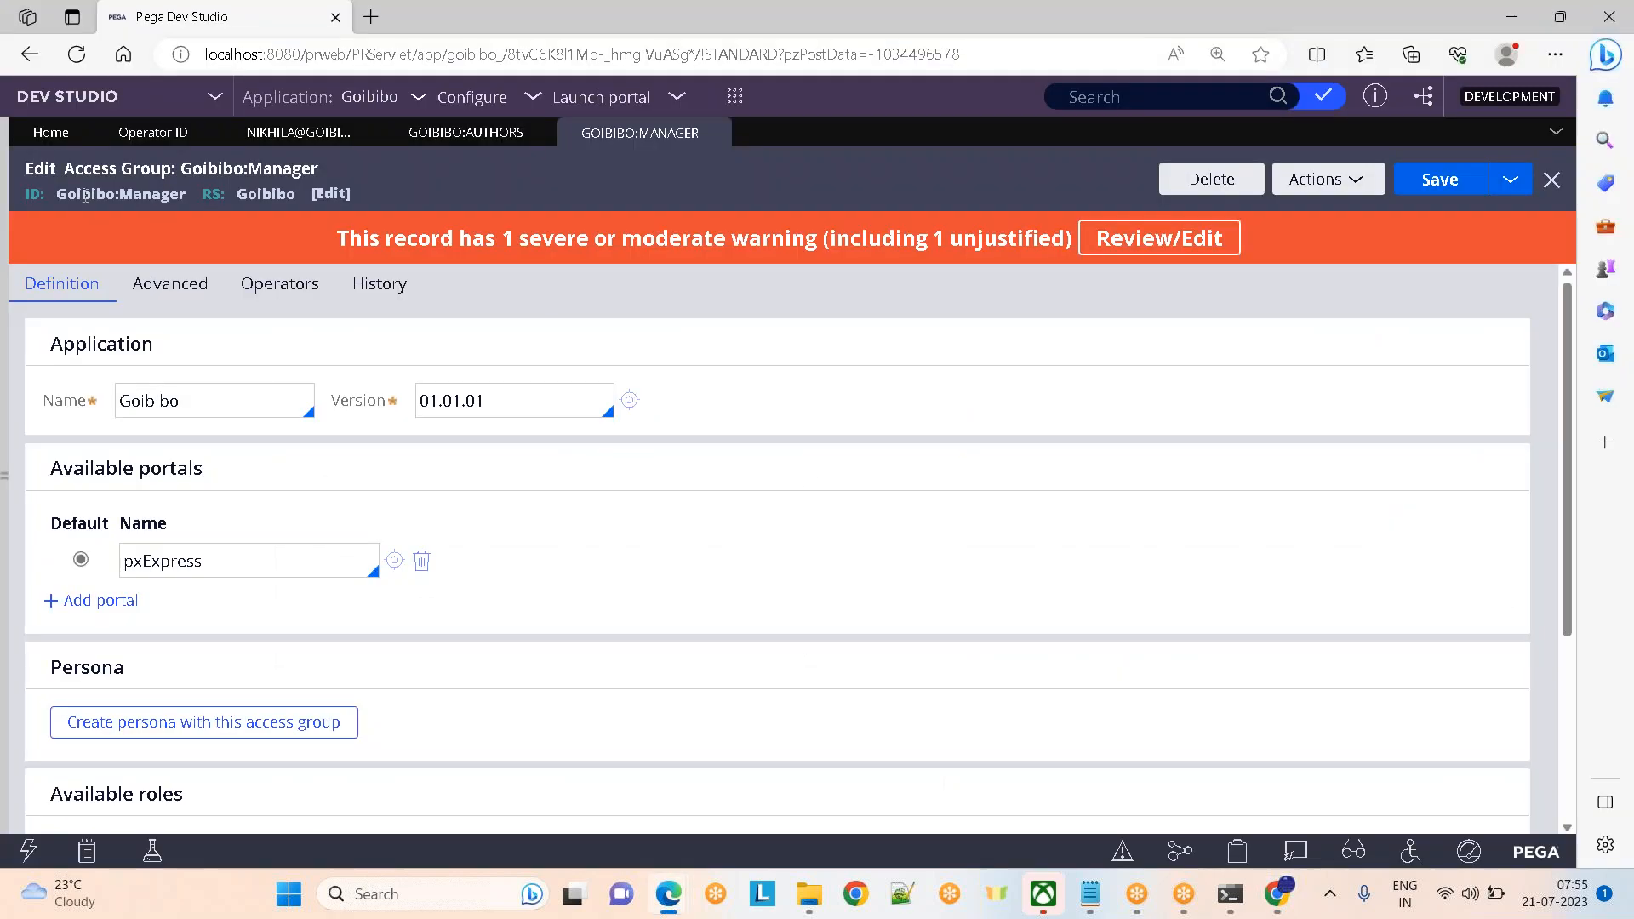
pyautogui.click(467, 134)
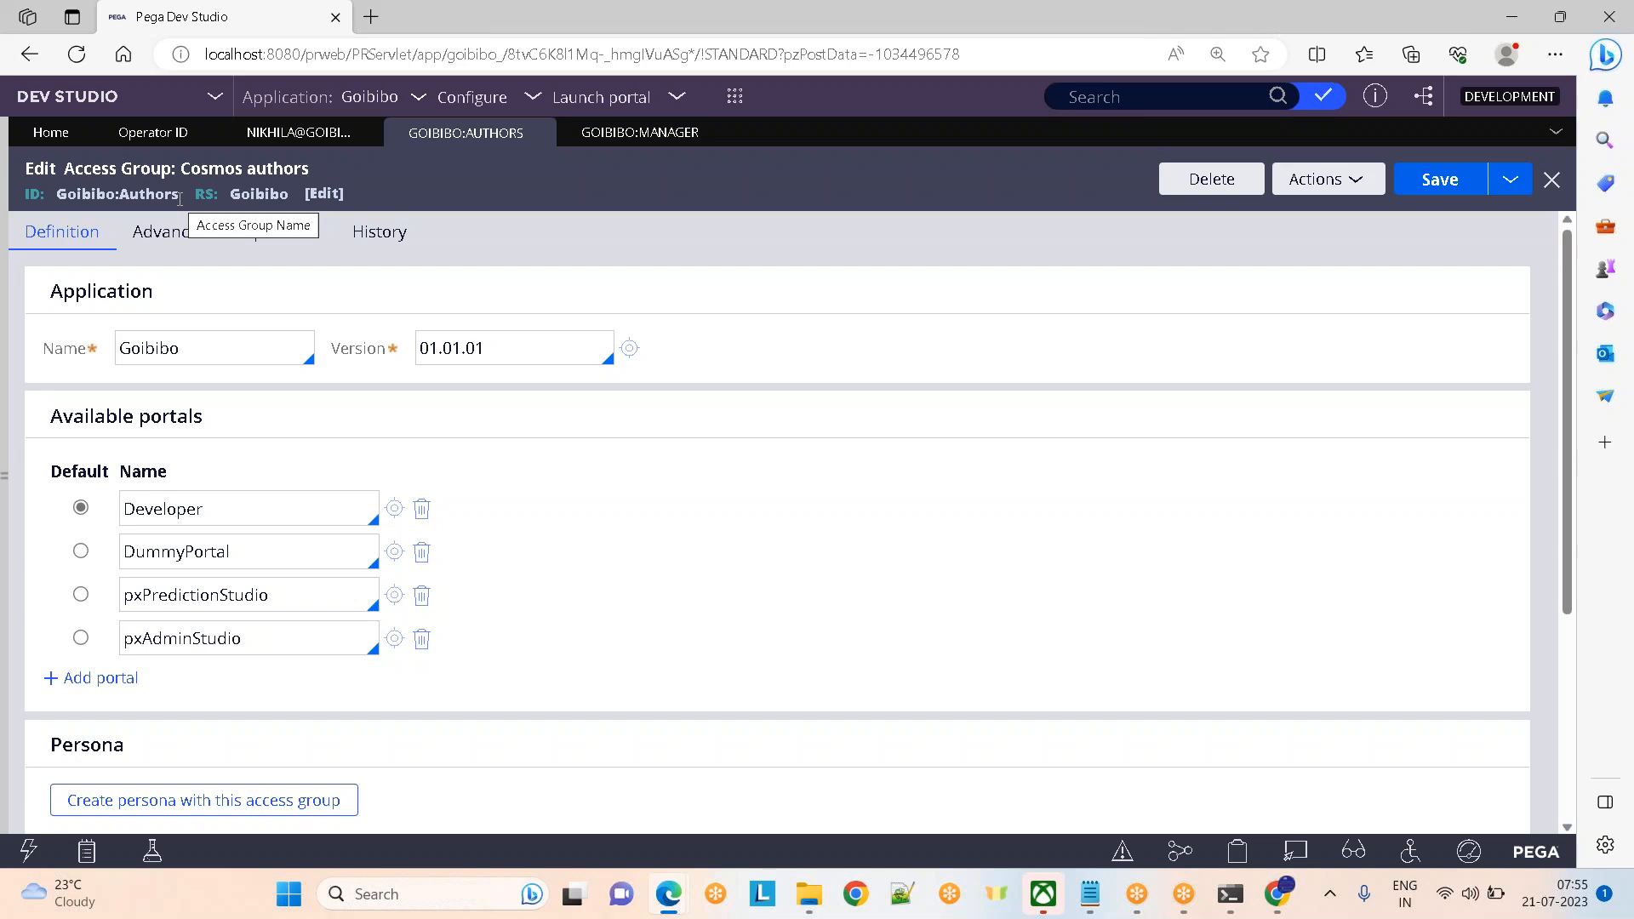
pyautogui.click(1089, 904)
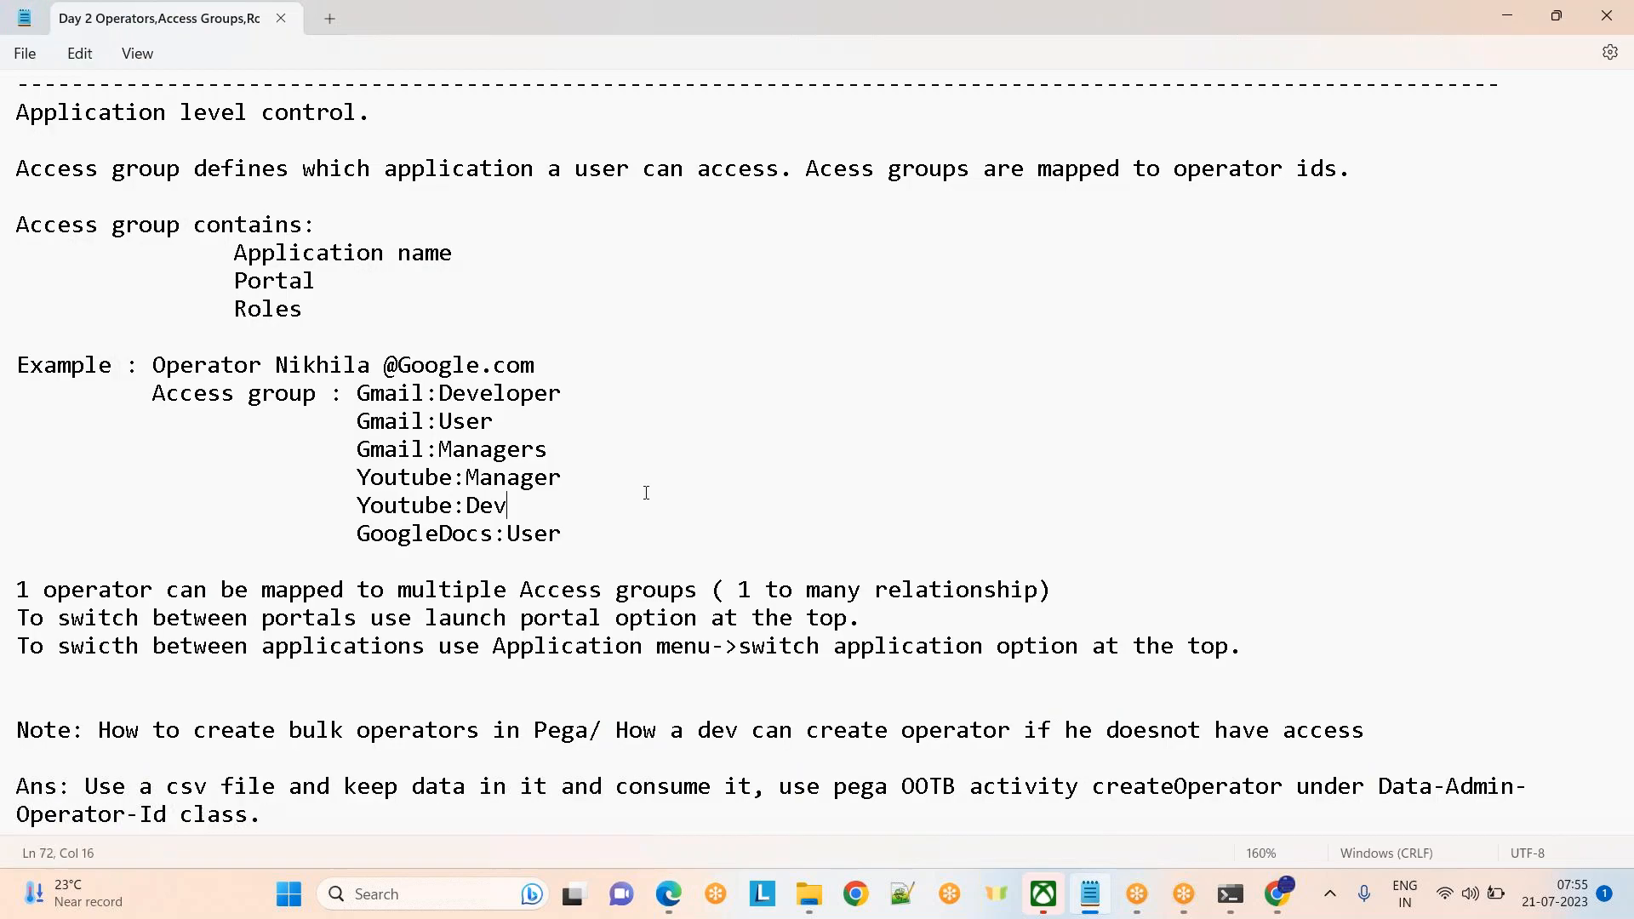
pyautogui.moveTo(357, 478); pyautogui.dragTo(613, 536)
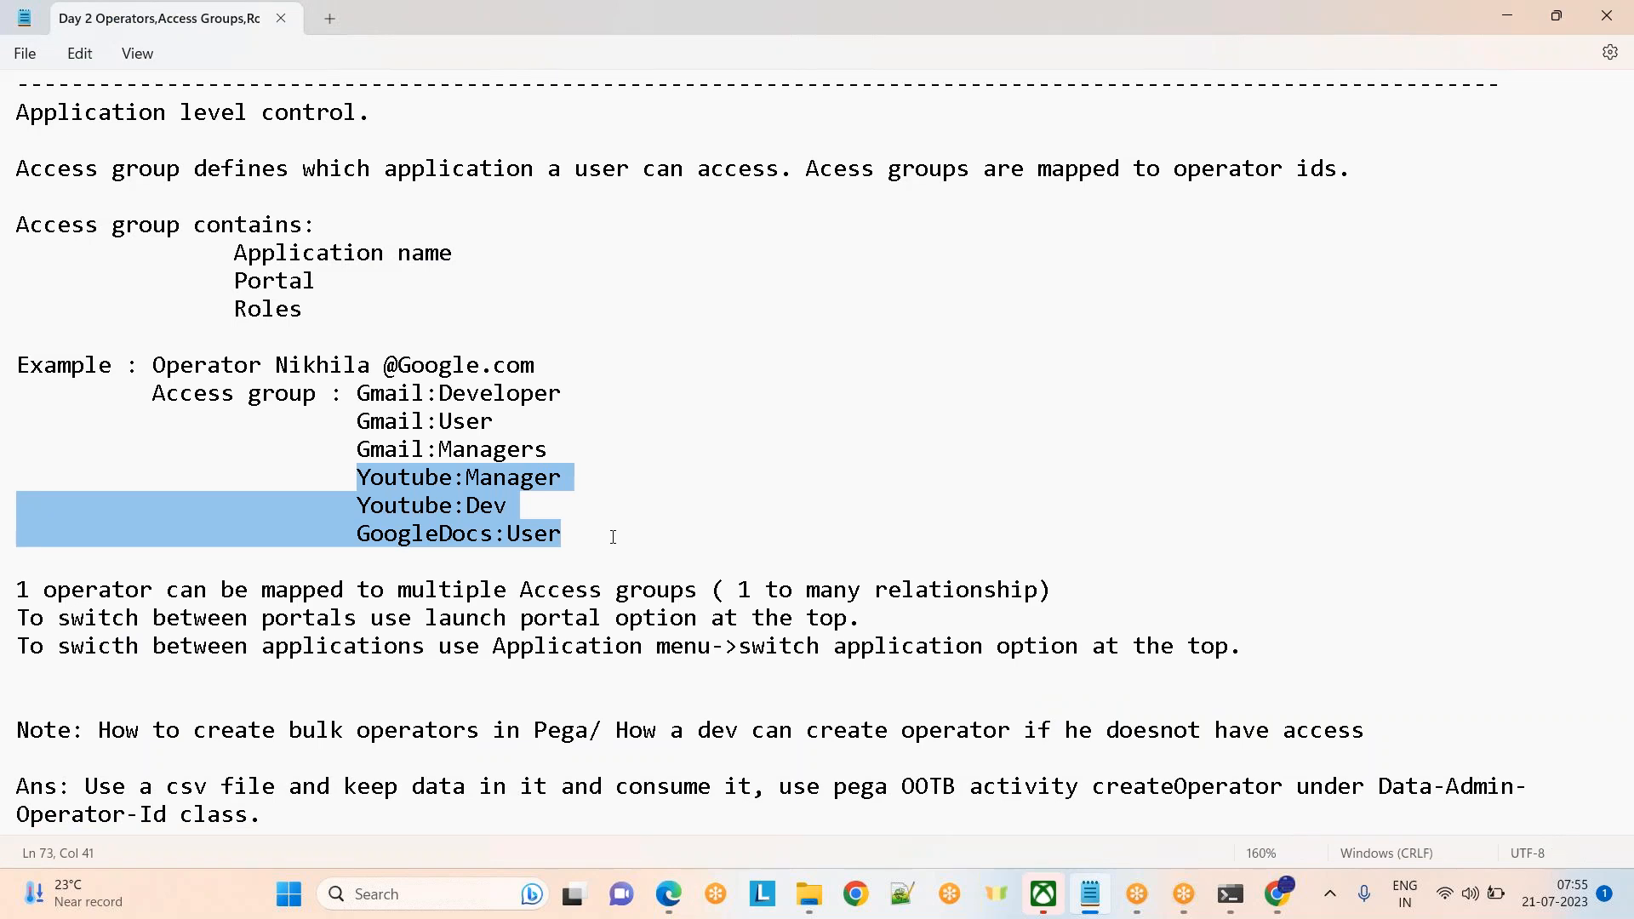
pyautogui.click(613, 536)
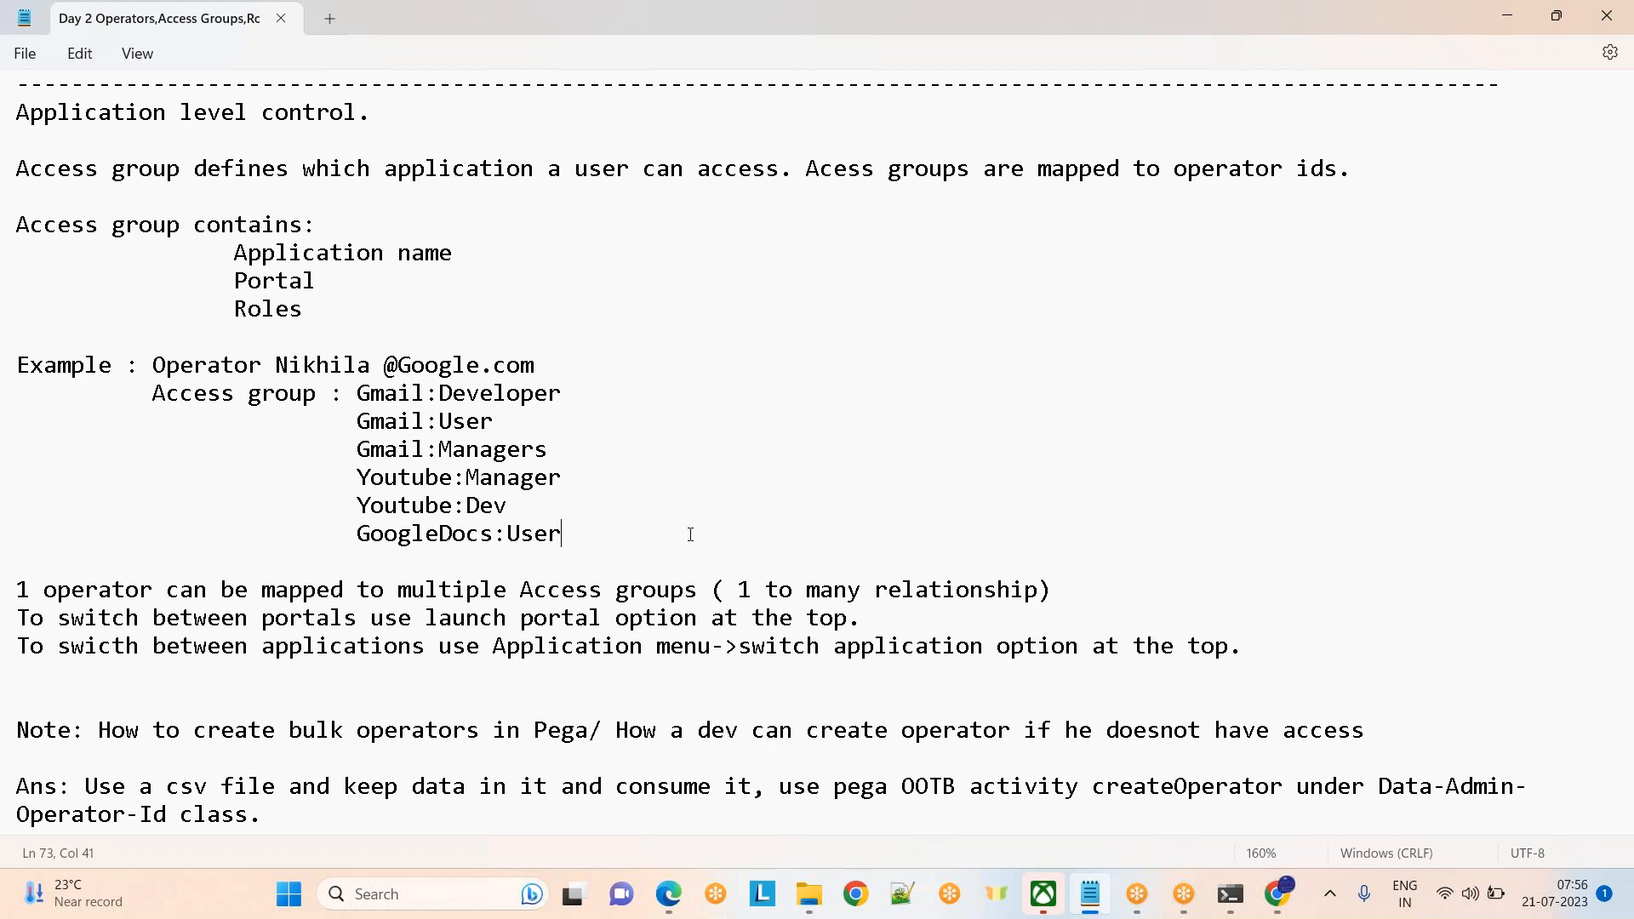
pyautogui.hotkey('alt', 'Tab')
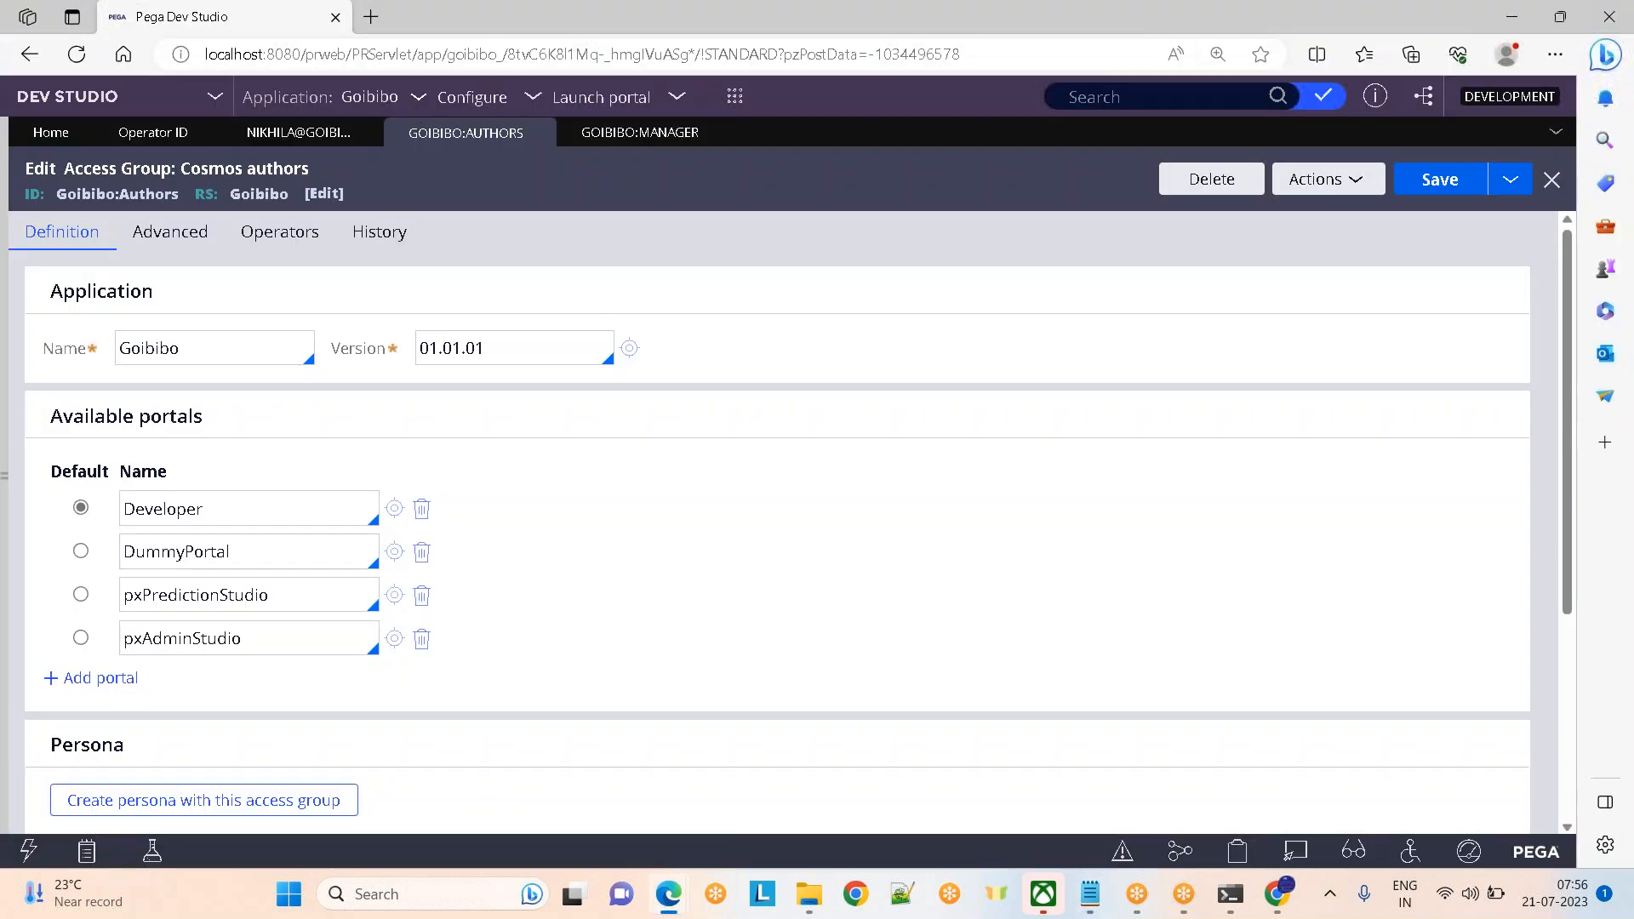
# Remove DMSample:Administrators, PegaDM:Administrators and PRPC:AsyncProcessor; make Goibibo:Authors the default
pyautogui.click(300, 136)
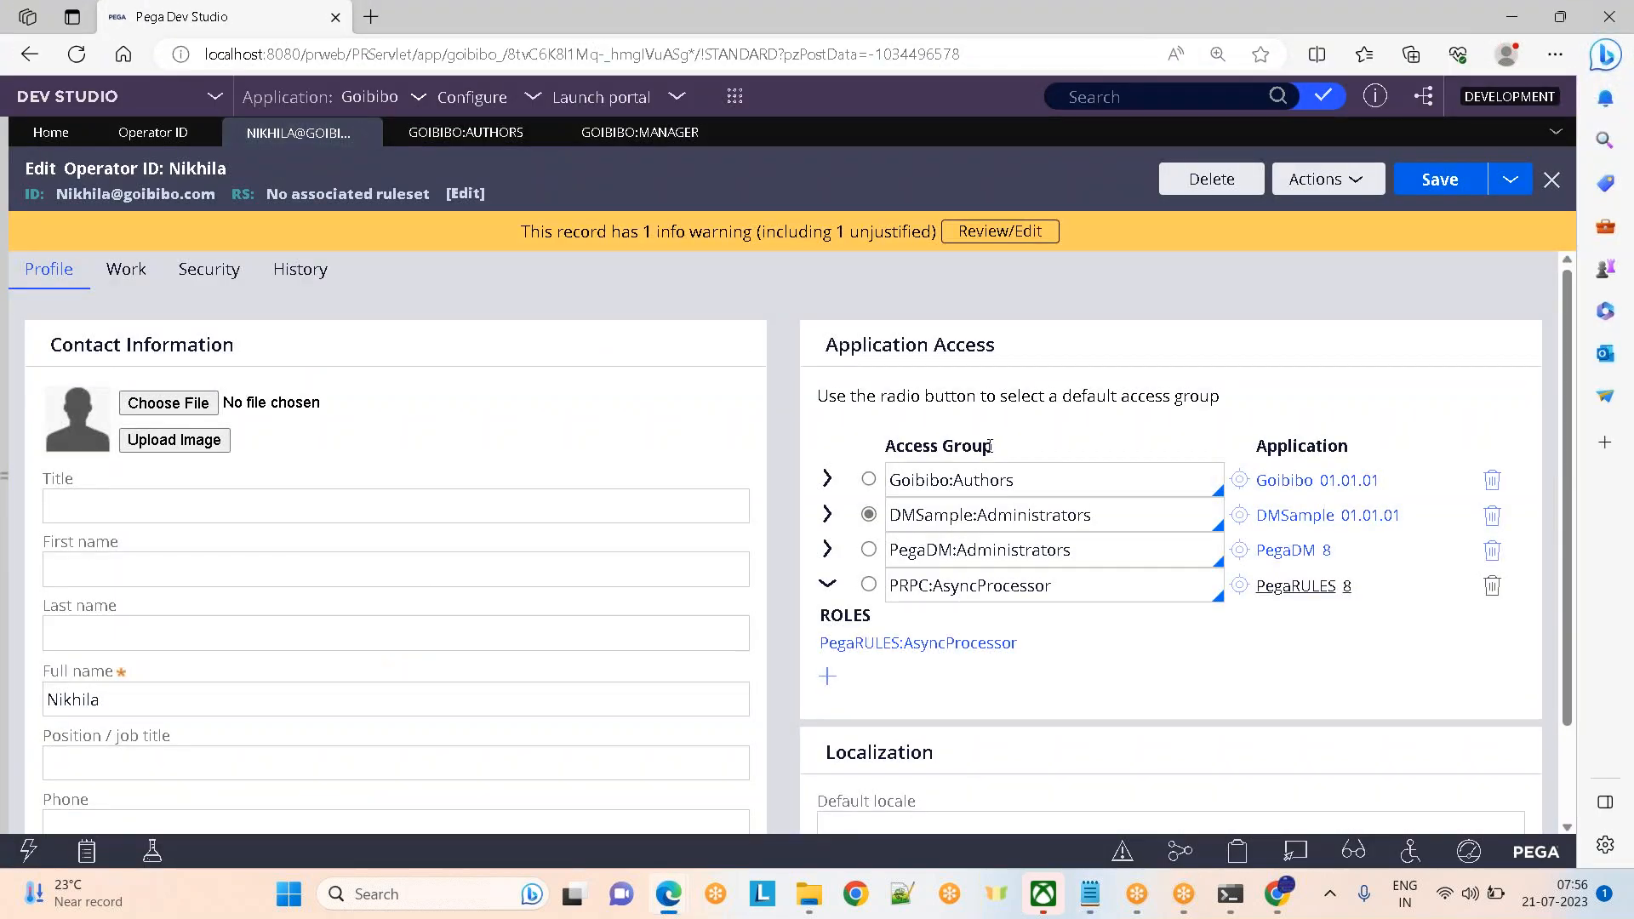
pyautogui.click(1494, 525)
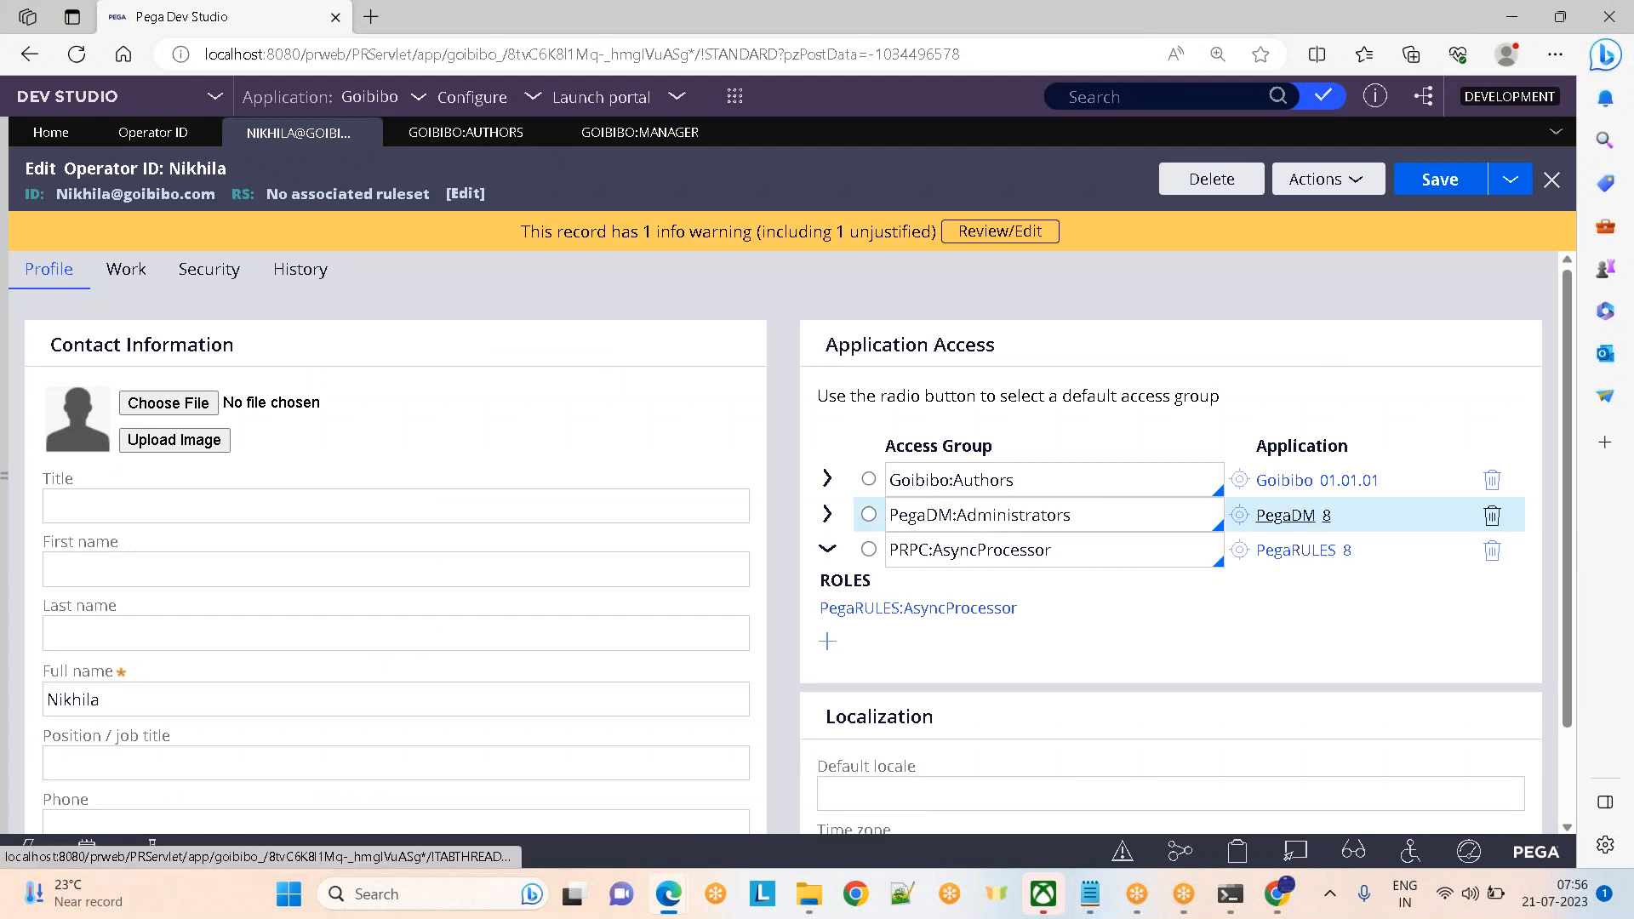
pyautogui.click(1493, 517)
pyautogui.click(1492, 515)
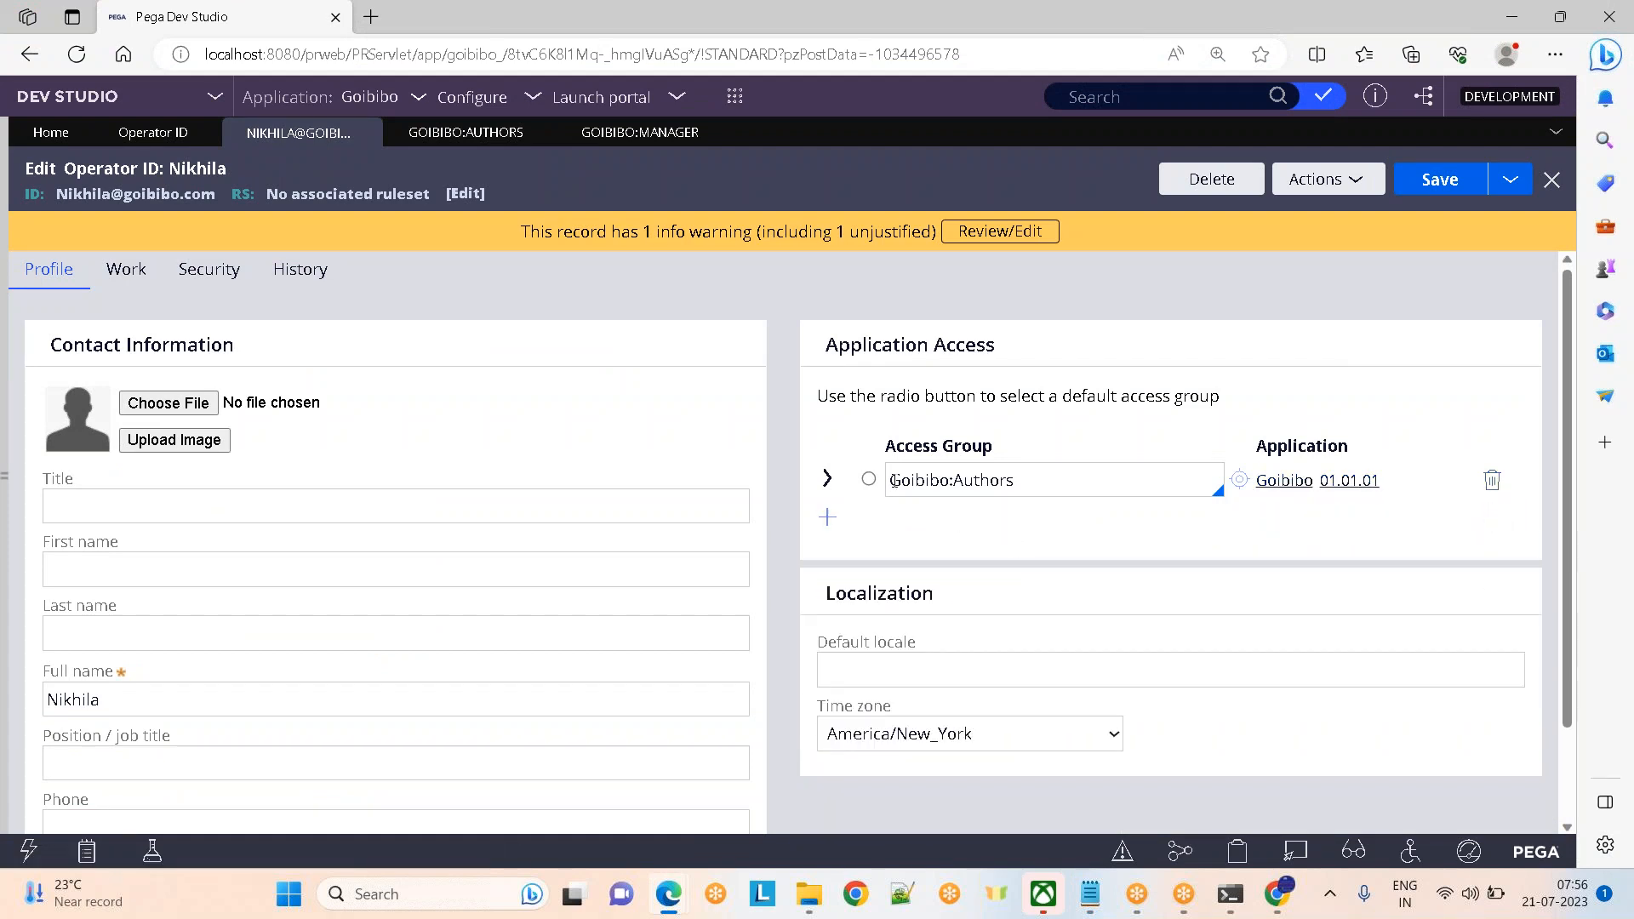
pyautogui.click(869, 482)
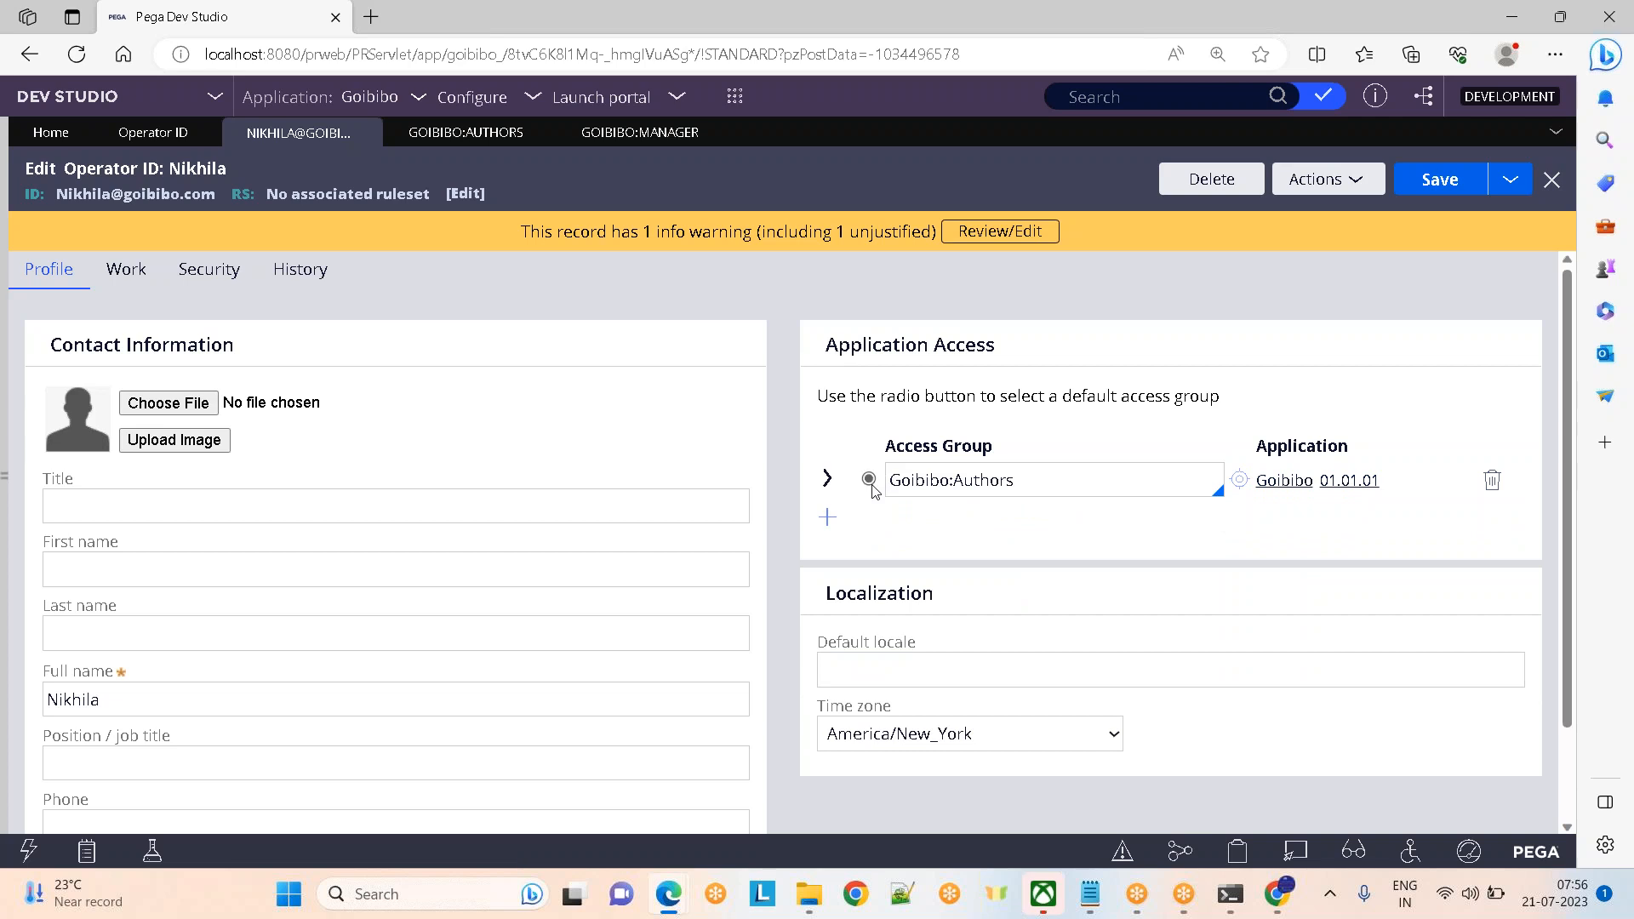
# Add Goibibo:Manager as an access group for the operator
pyautogui.click(828, 517)
pyautogui.write('goib')
pyautogui.press('Down')
pyautogui.press('Return')
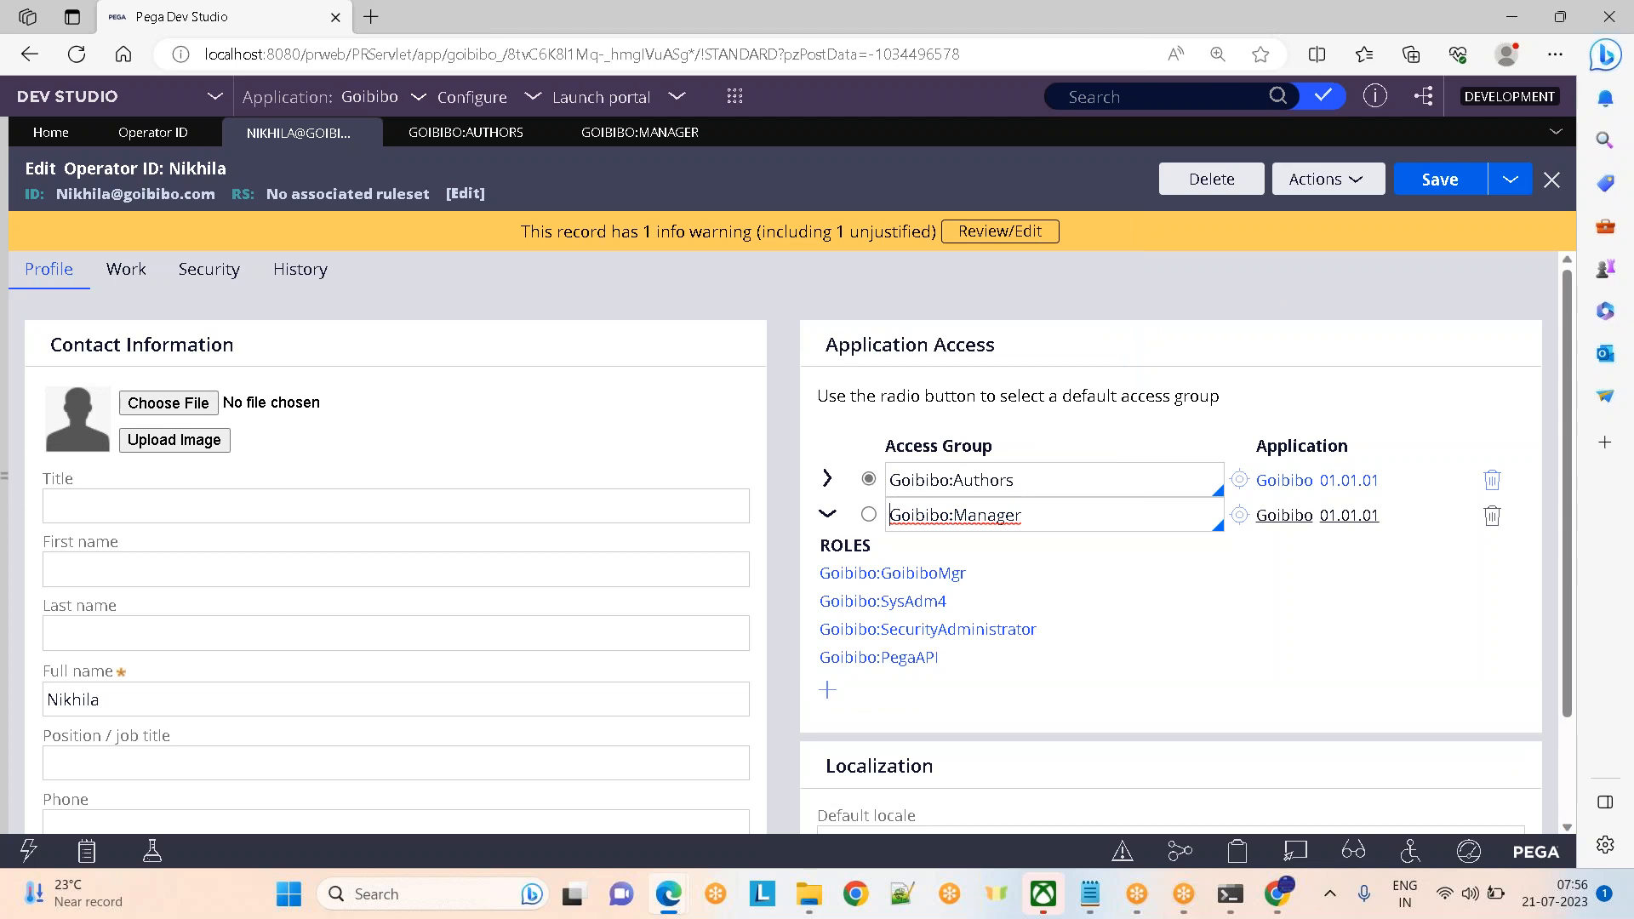
# Add PegaDM:Administrators as another access group, dismissing its spelling warning
pyautogui.click(827, 689)
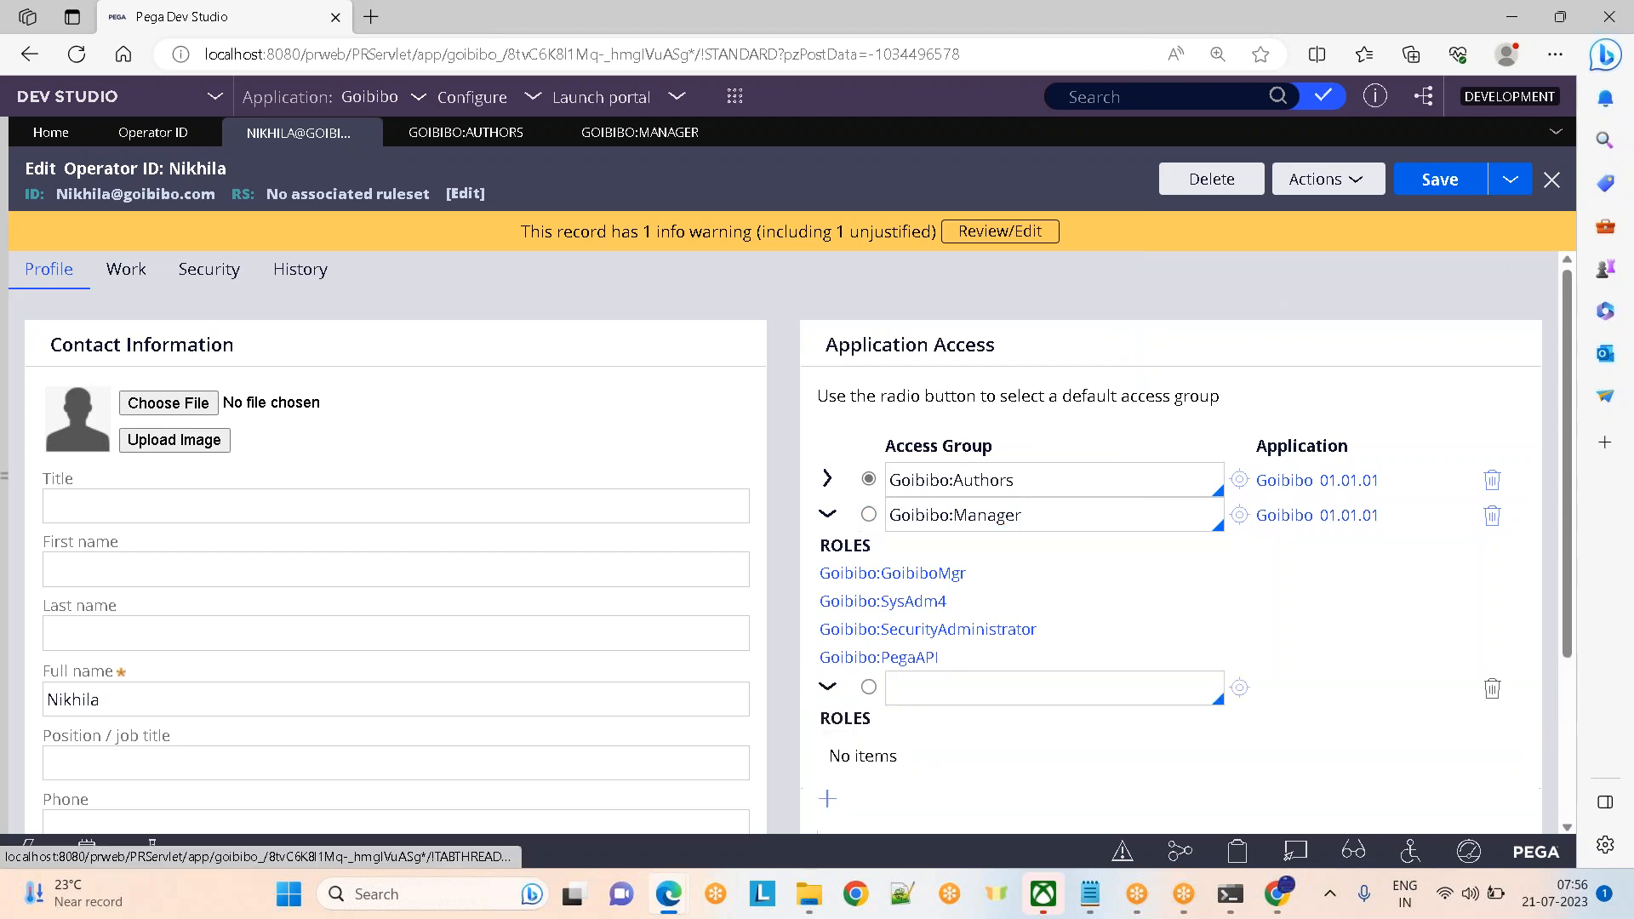
pyautogui.click(920, 685)
pyautogui.press('Down')
pyautogui.press('Down')
pyautogui.press('Down')
pyautogui.press('Down')
pyautogui.press('Down')
pyautogui.press('Down')
pyautogui.press('Down')
pyautogui.press('Down')
pyautogui.press('Down')
pyautogui.press('Down')
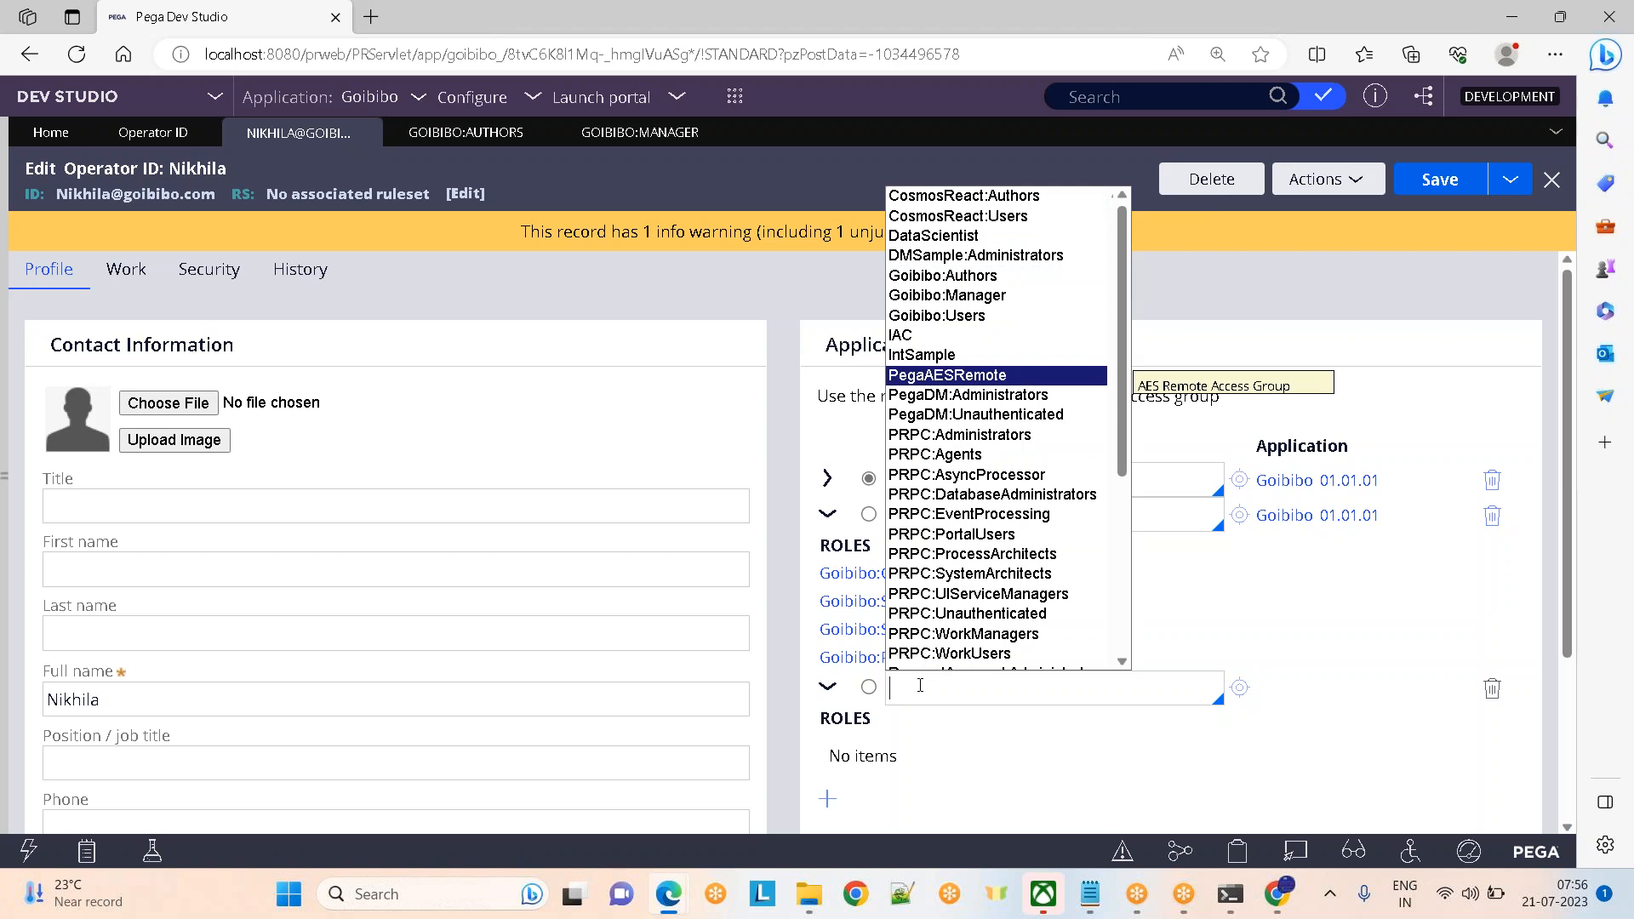
pyautogui.press('Down')
pyautogui.press('Down')
pyautogui.press('Up')
pyautogui.press('Return')
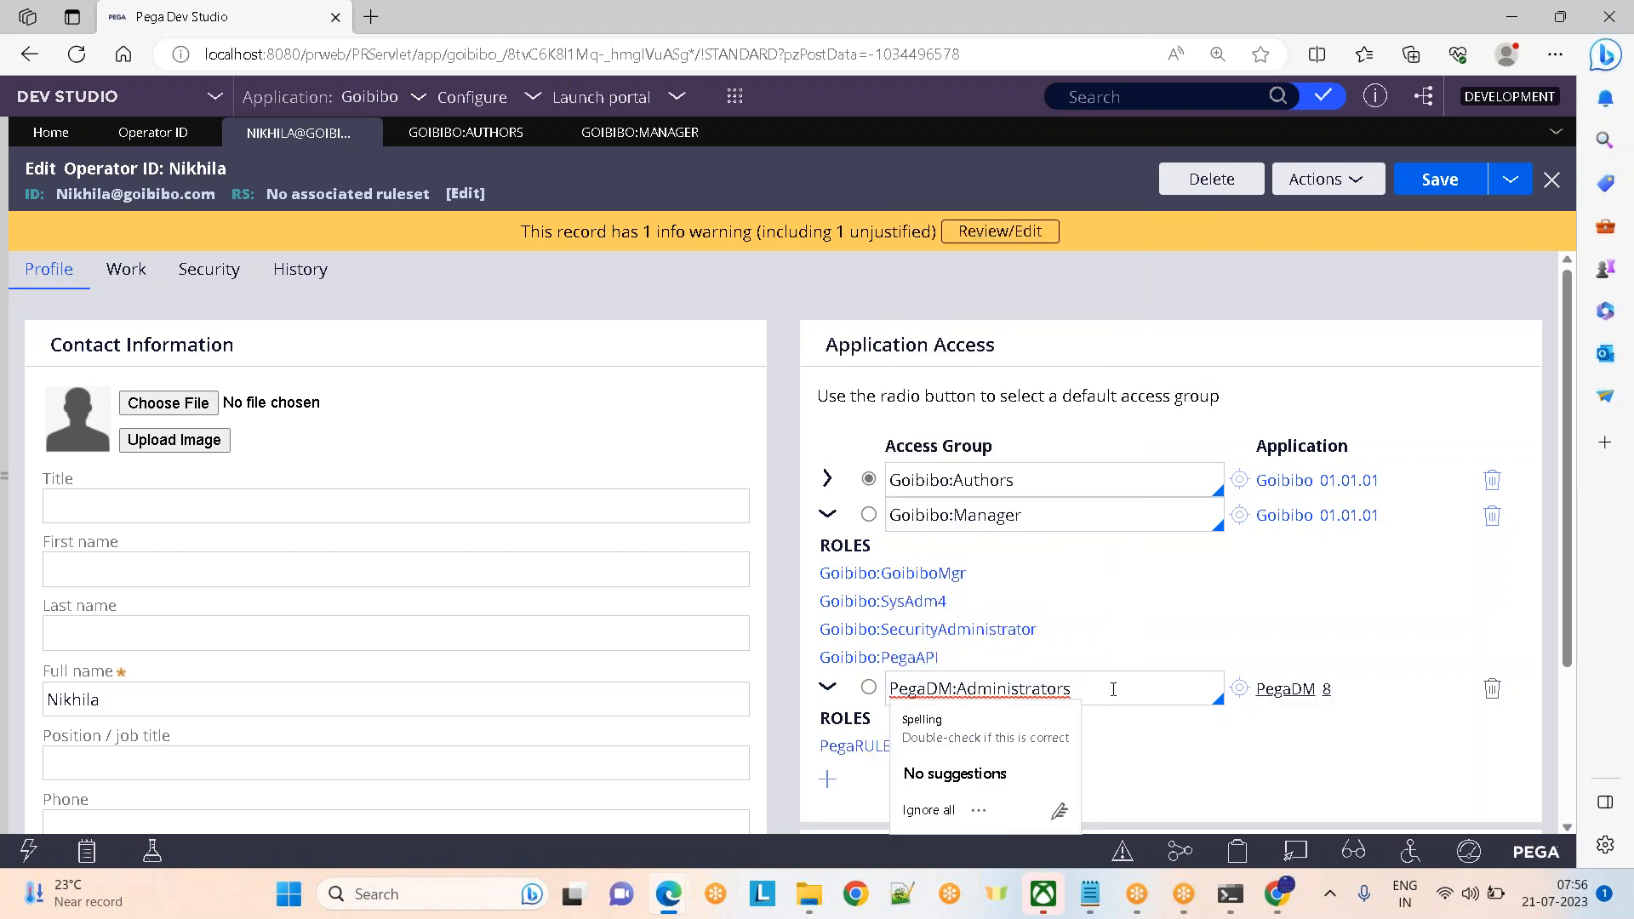
pyautogui.click(929, 810)
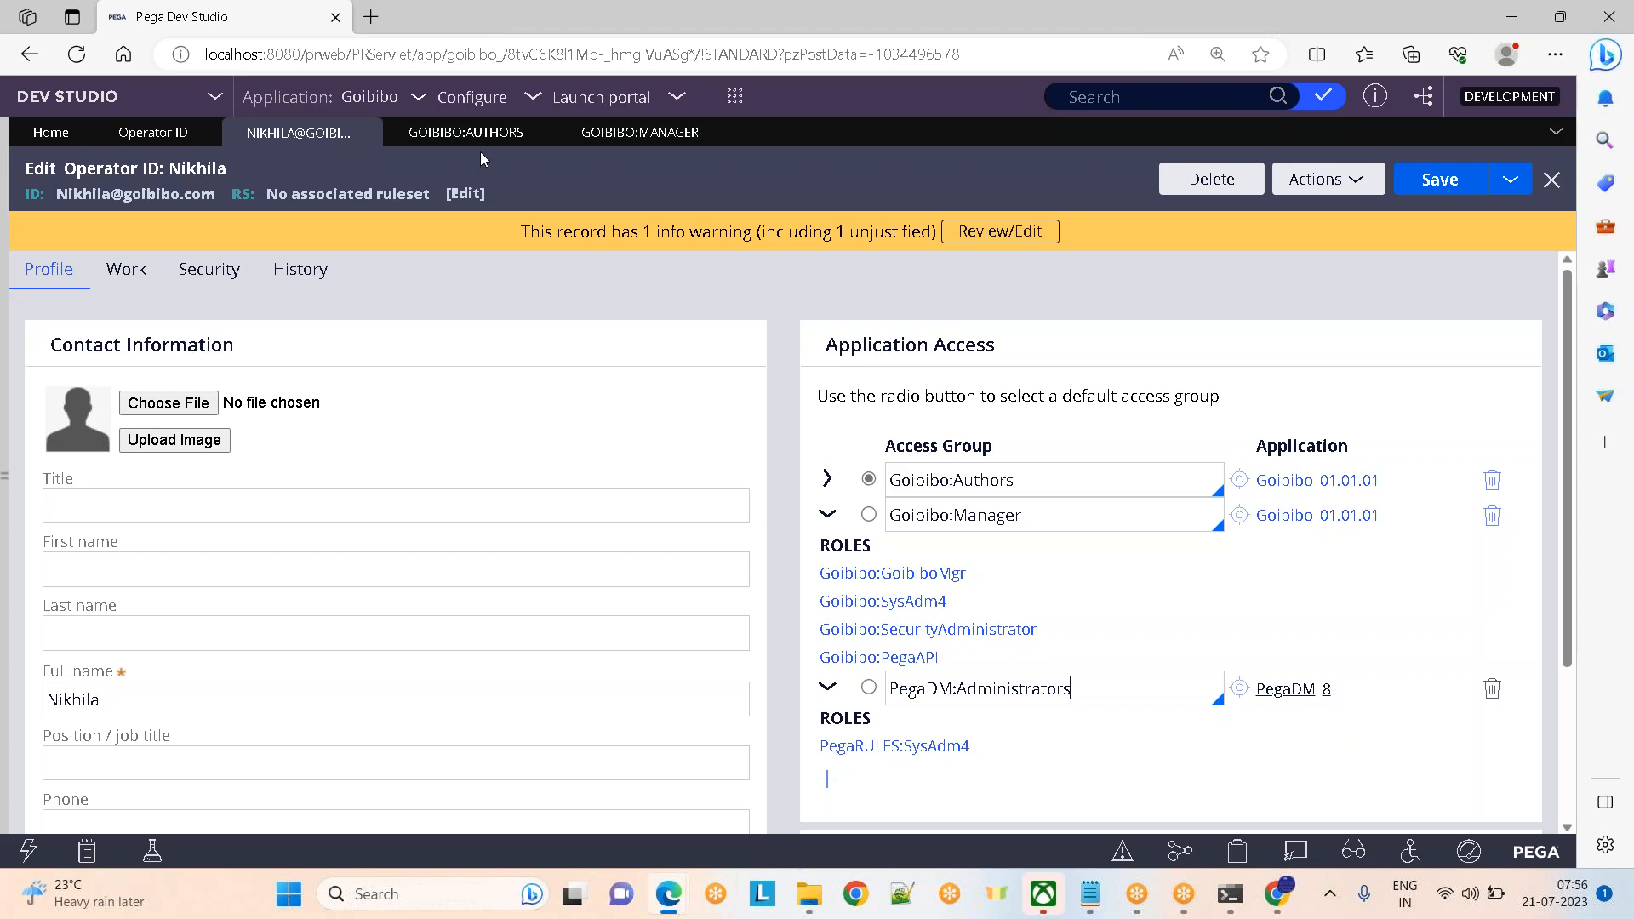
pyautogui.click(461, 136)
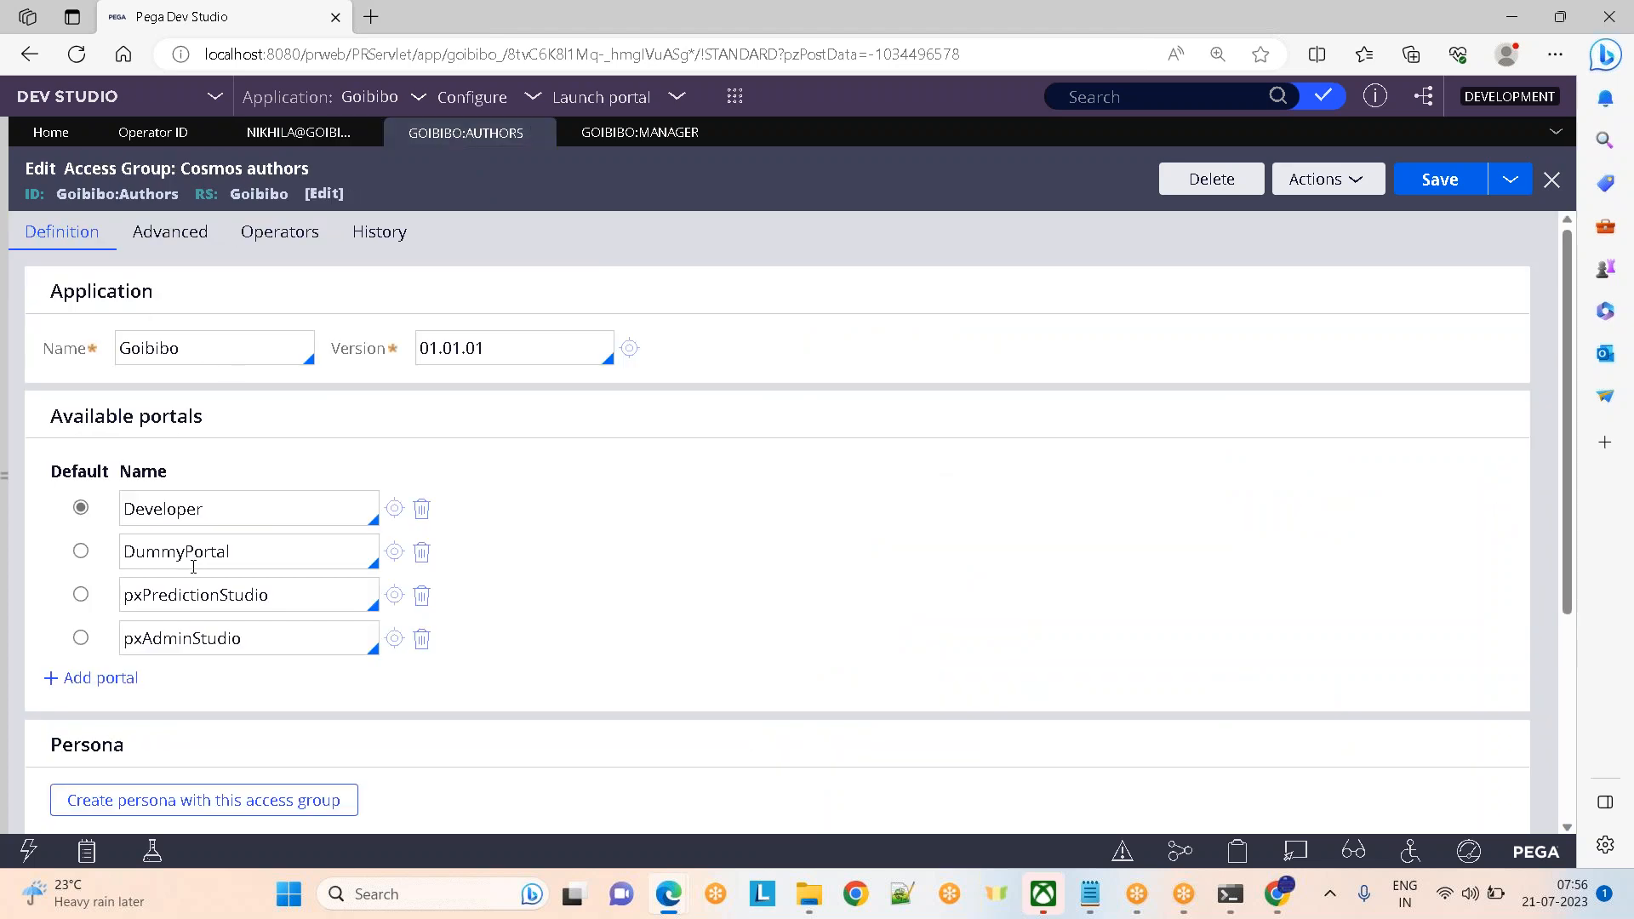
# Remove the DummyPortal, pxPredictionStudio and pxAdminStudio portals from the Cosmos authors access group
pyautogui.scroll(-3, 1564, 462)
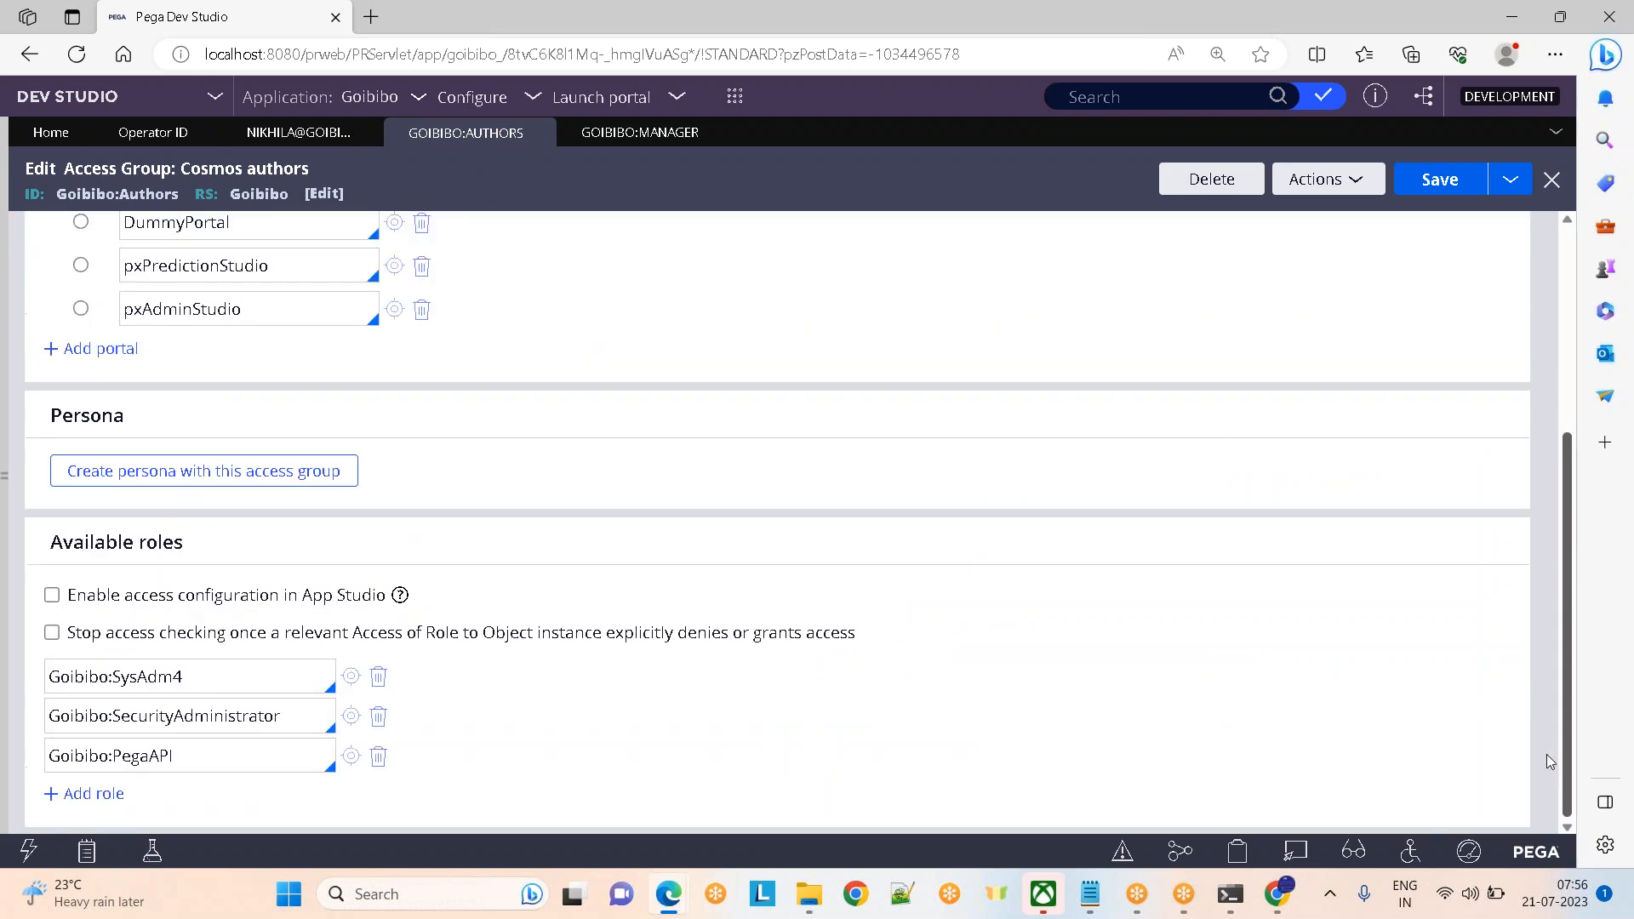
pyautogui.scroll(3, 1545, 662)
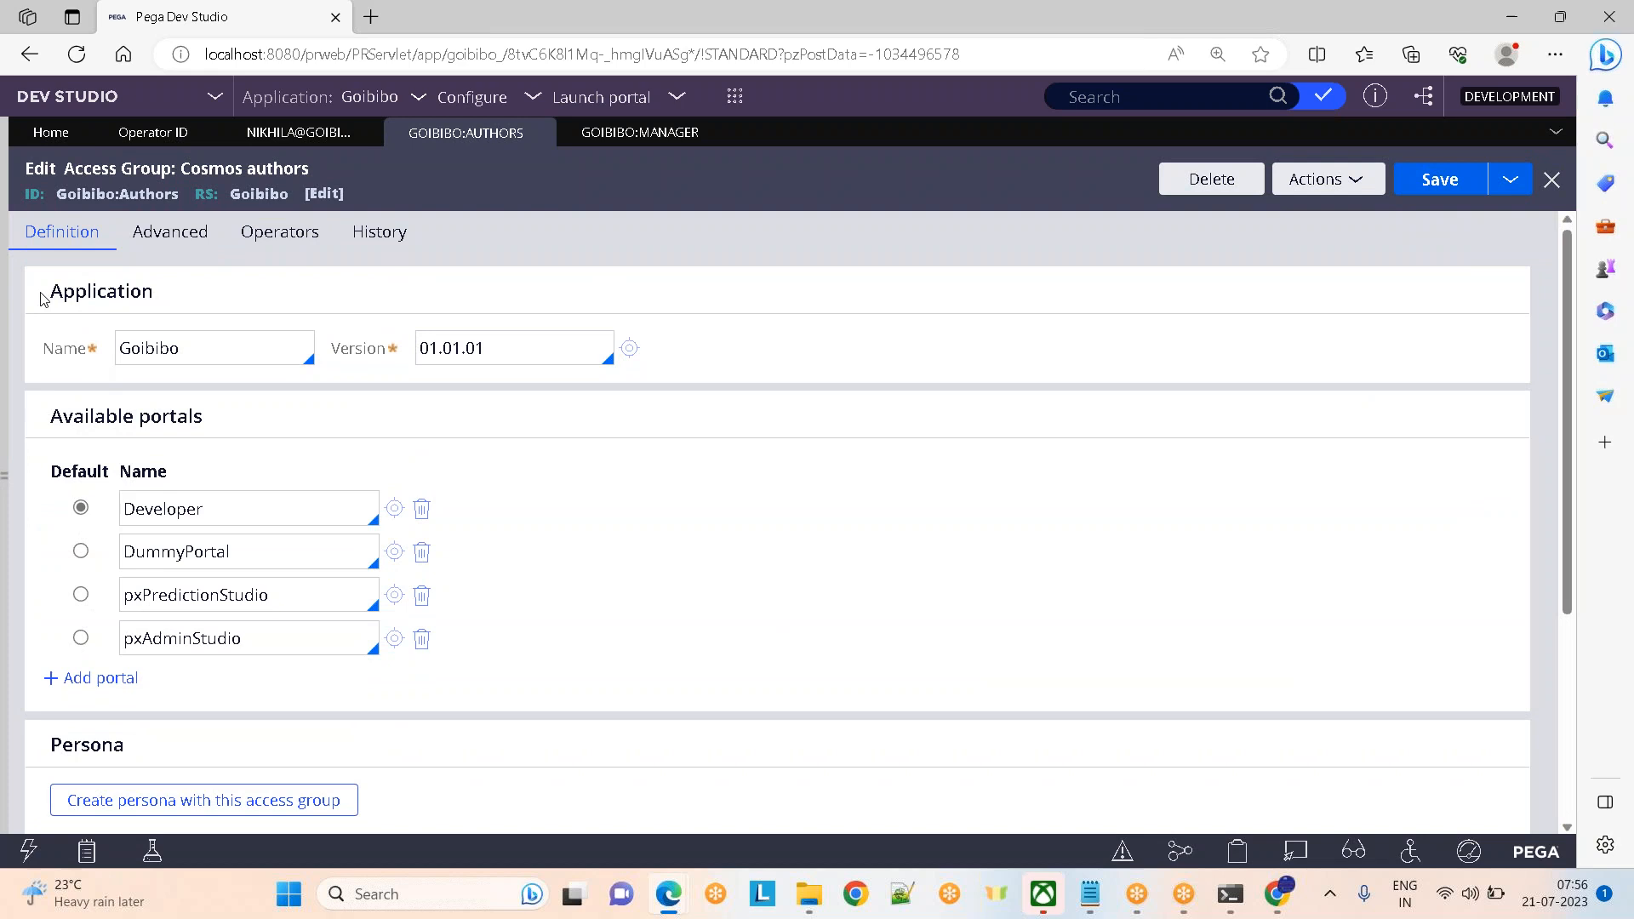
pyautogui.moveTo(44, 300); pyautogui.dragTo(241, 310)
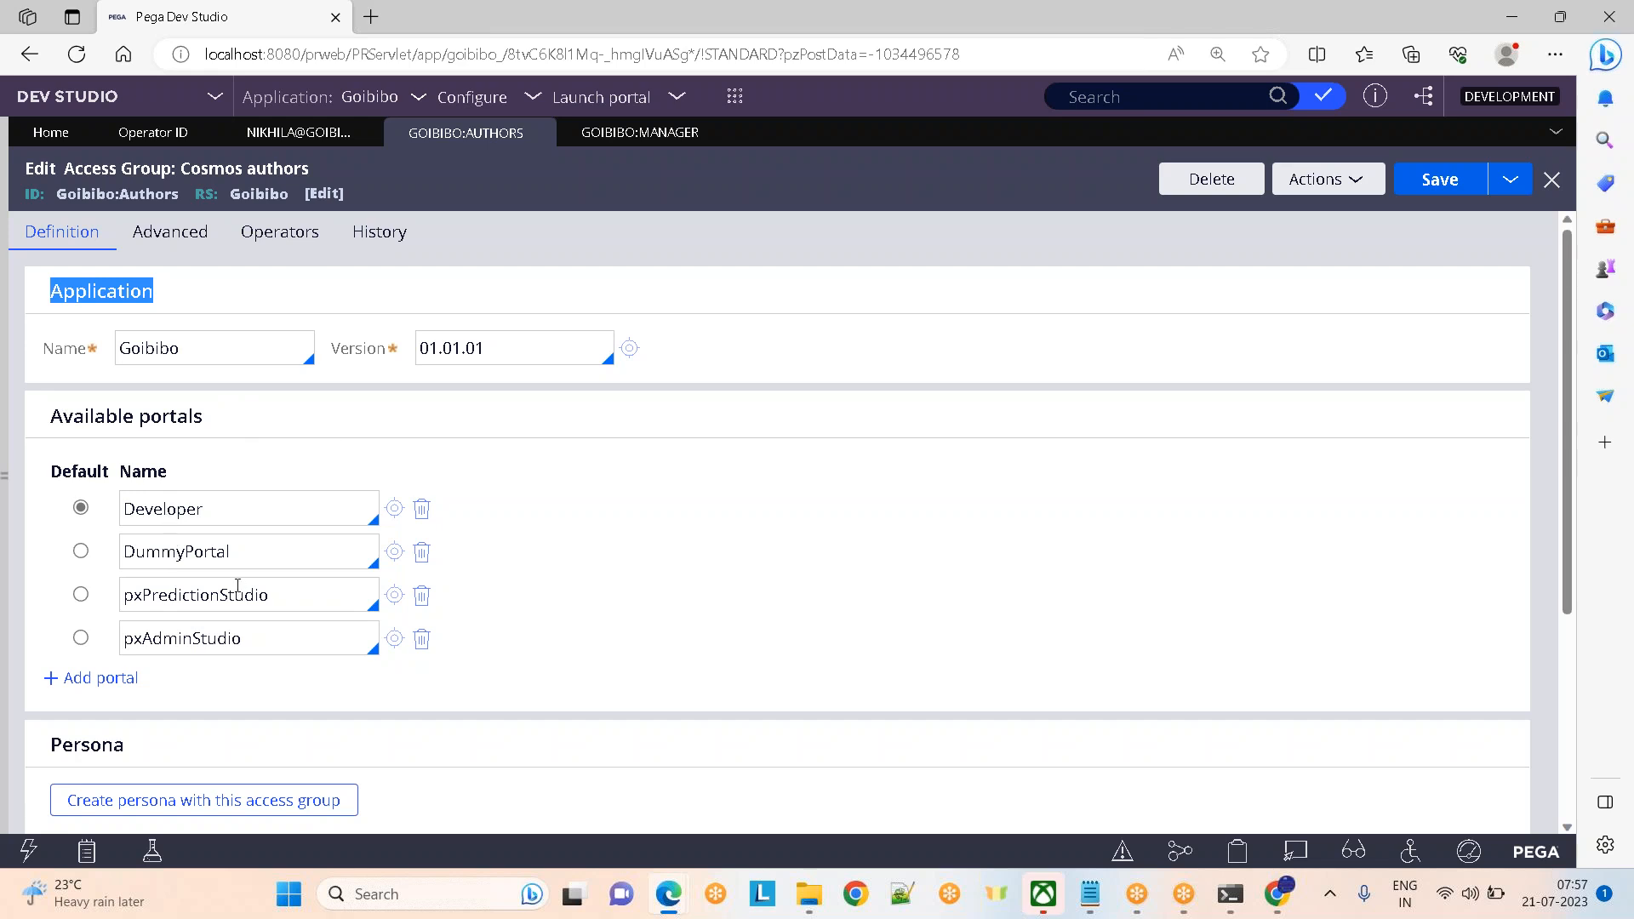
pyautogui.click(297, 549)
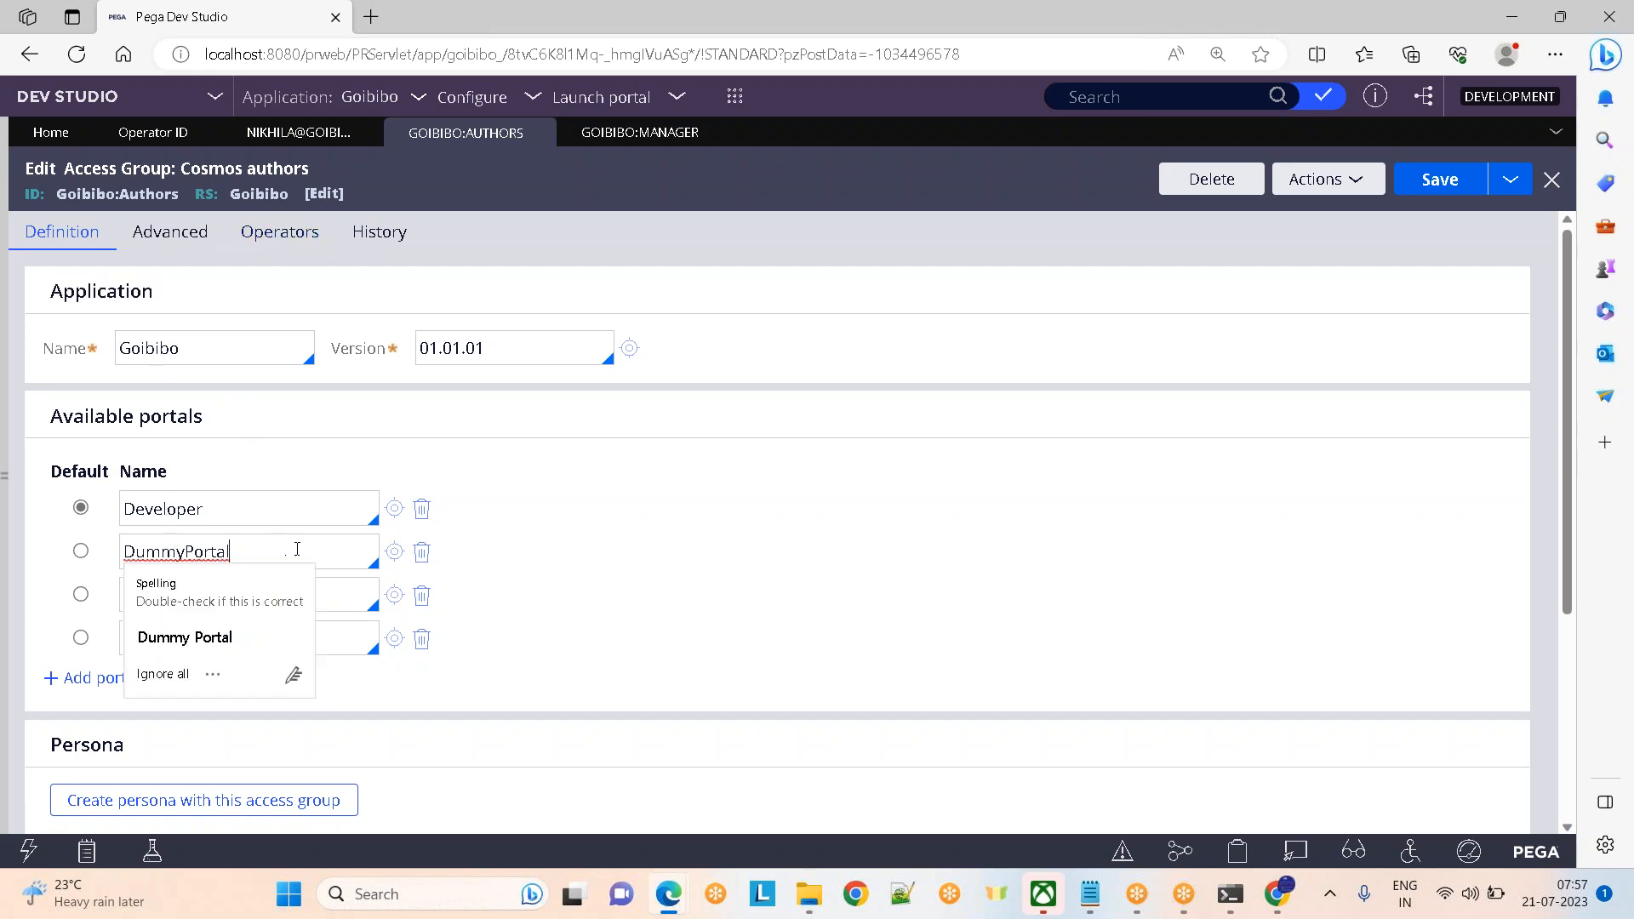
pyautogui.click(422, 553)
pyautogui.click(422, 553)
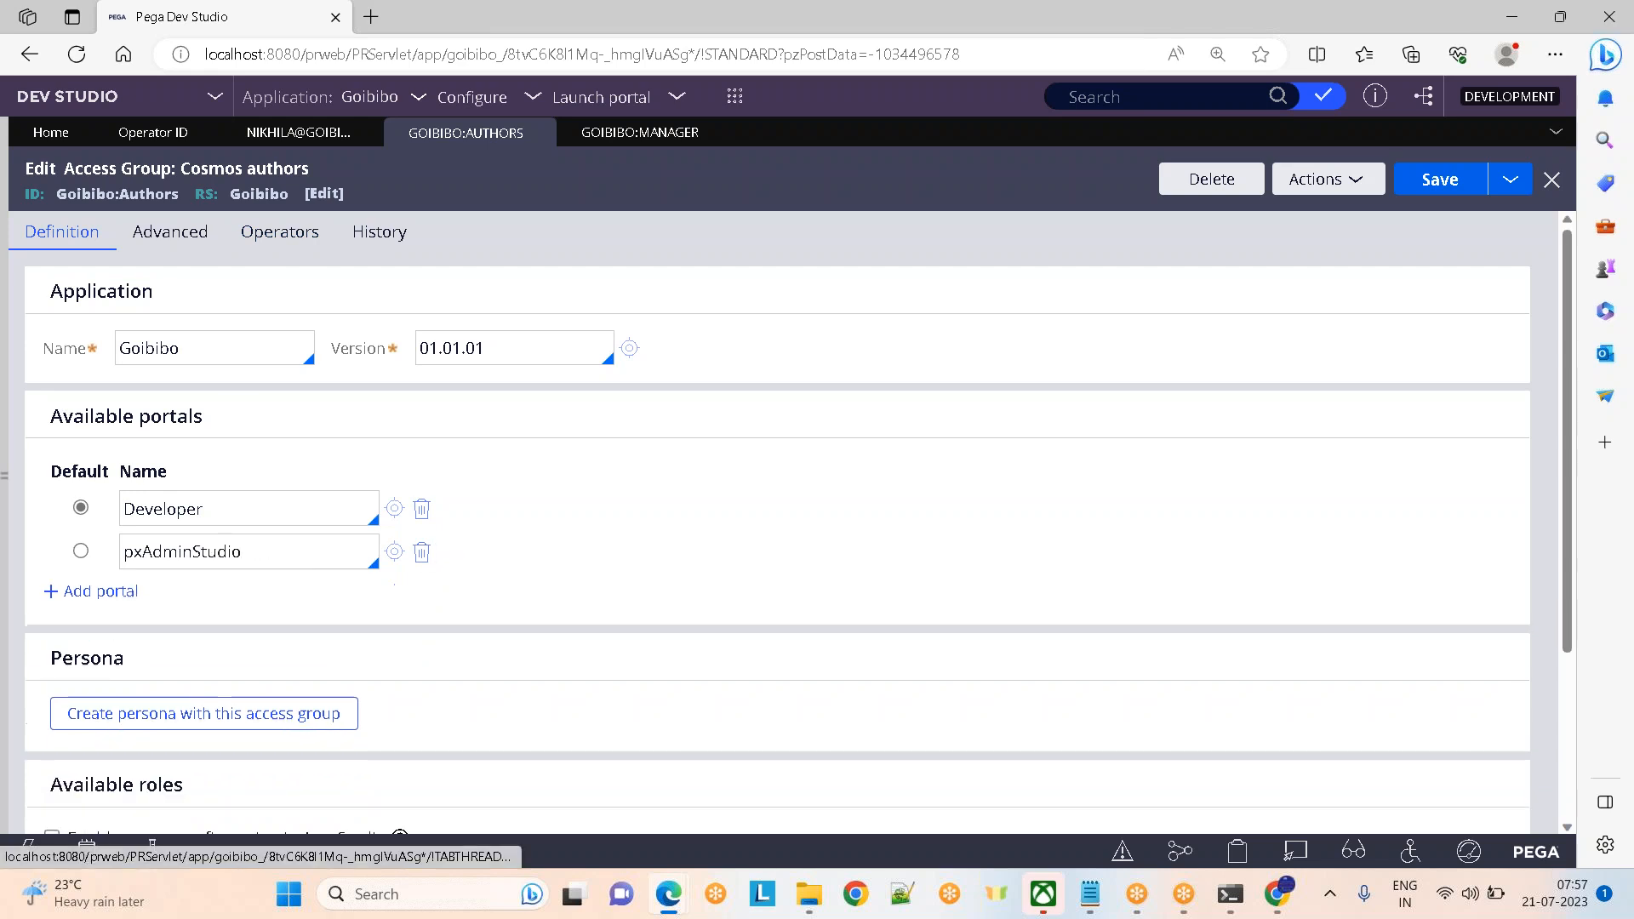
pyautogui.click(422, 552)
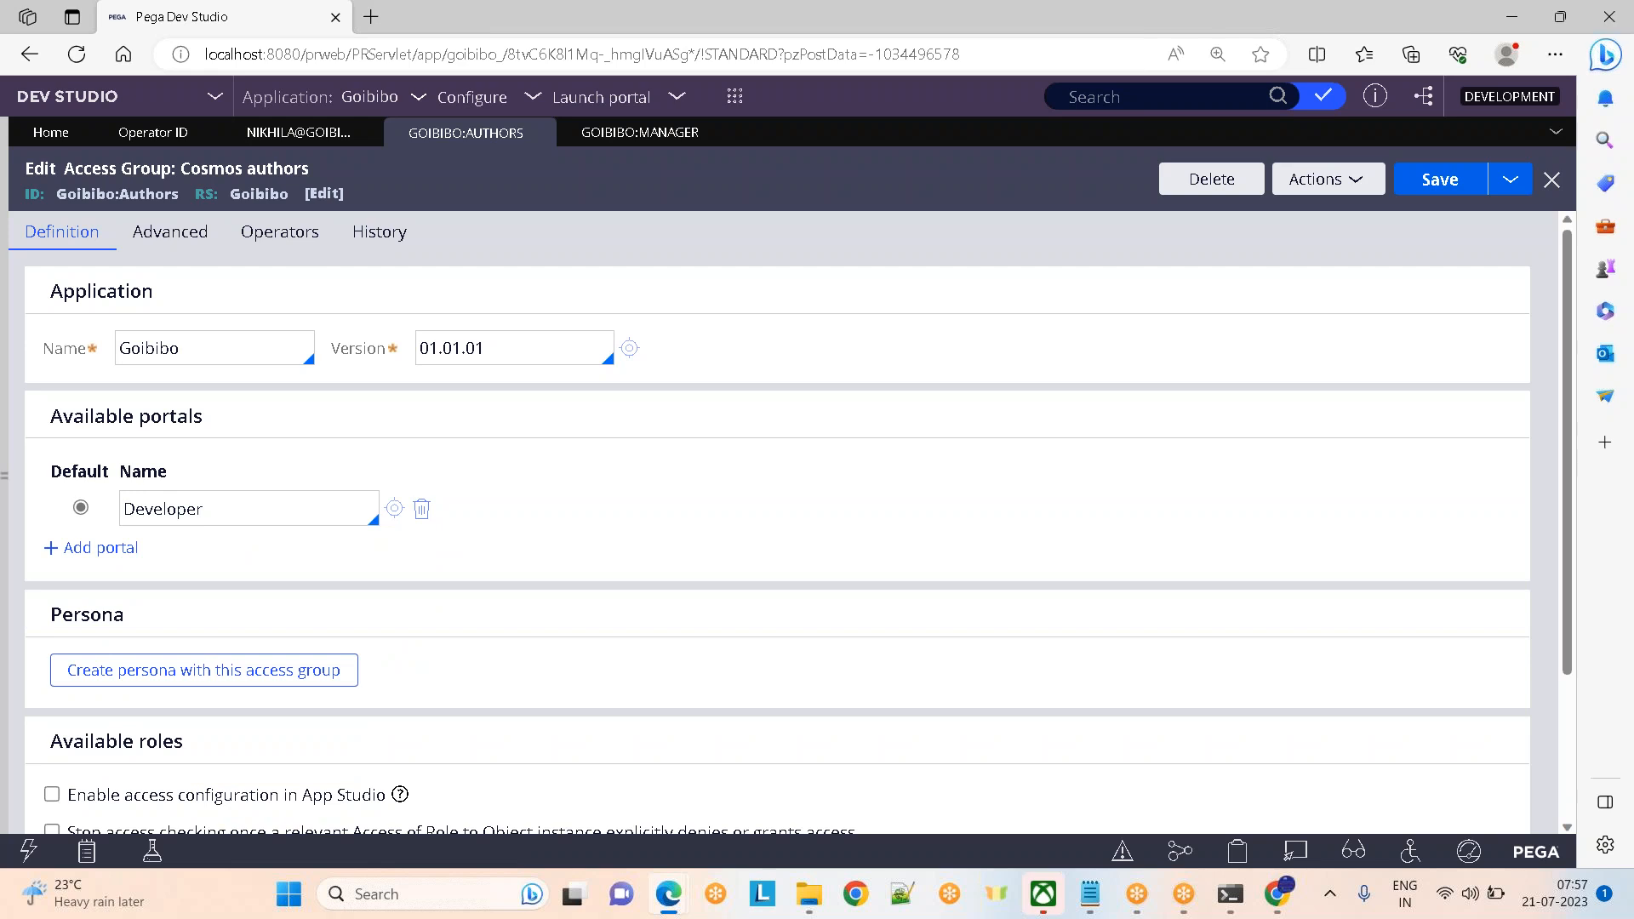
# Add pxAdminStudio and pyCaseManager7 as portals and save the access group
pyautogui.click(104, 549)
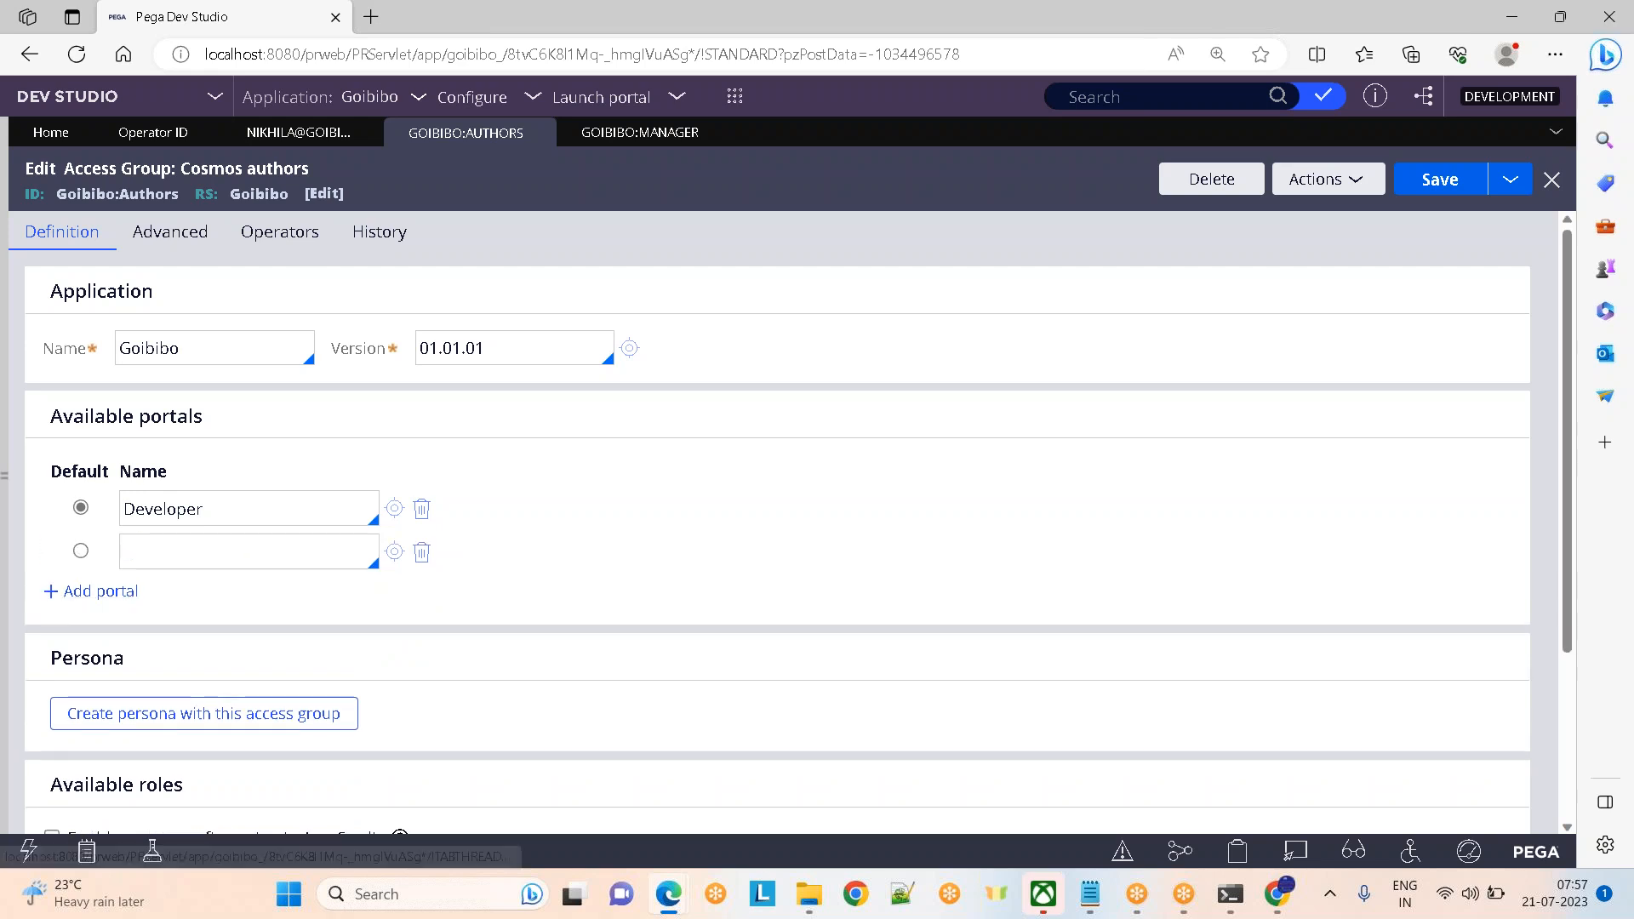
pyautogui.click(175, 552)
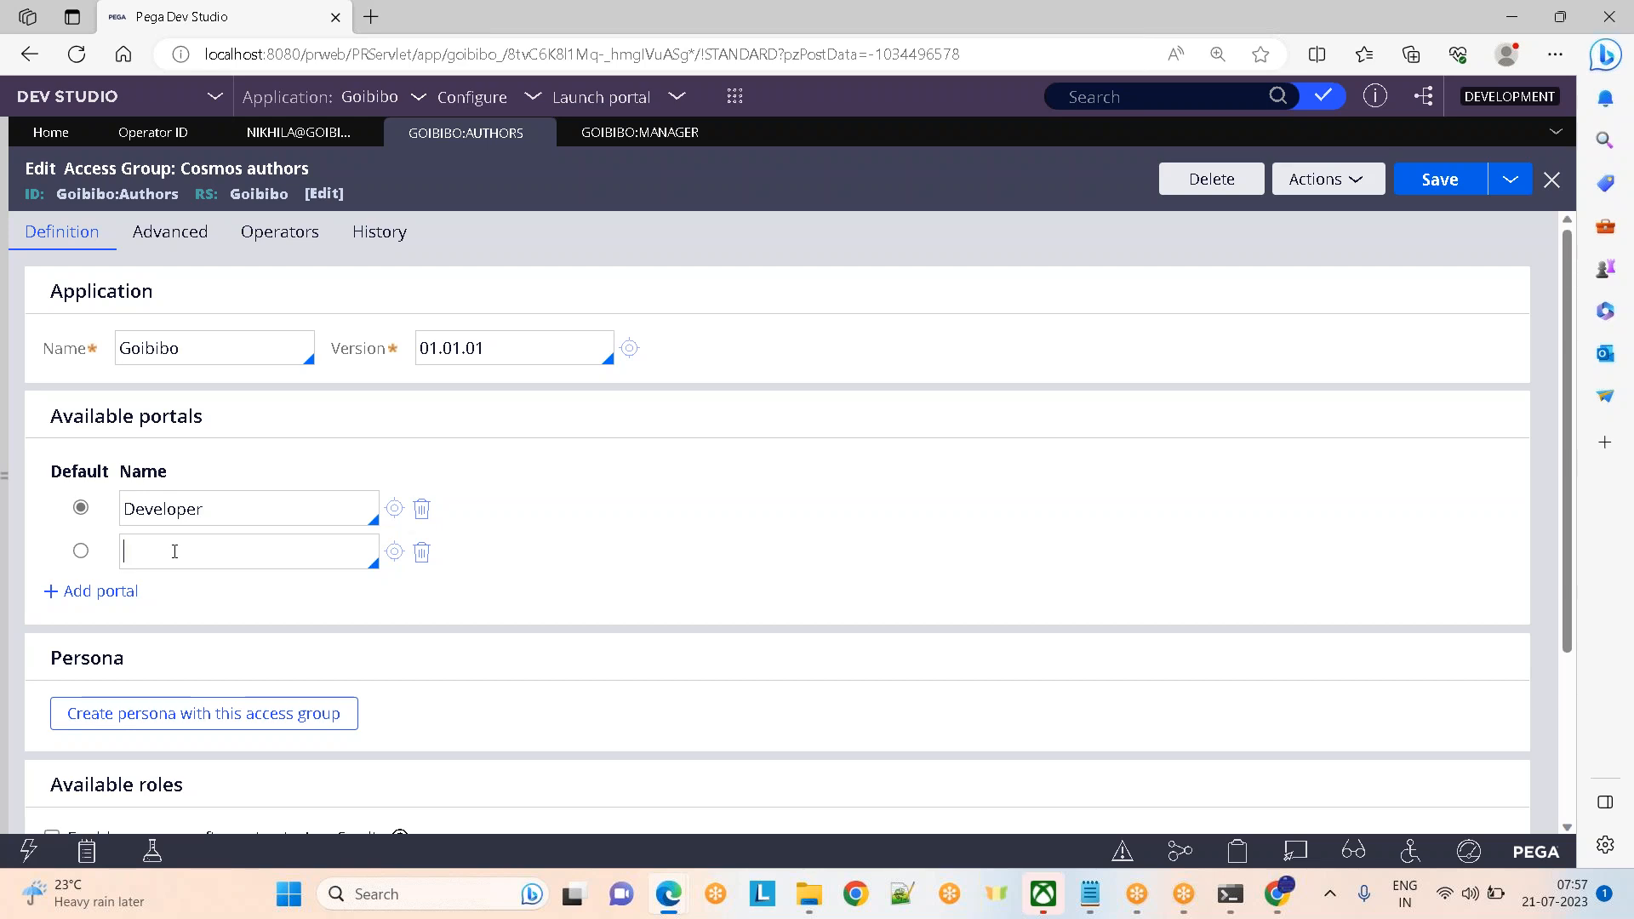
pyautogui.click(175, 551)
pyautogui.press('Down')
pyautogui.press('Down')
pyautogui.press('Down')
pyautogui.press('Down')
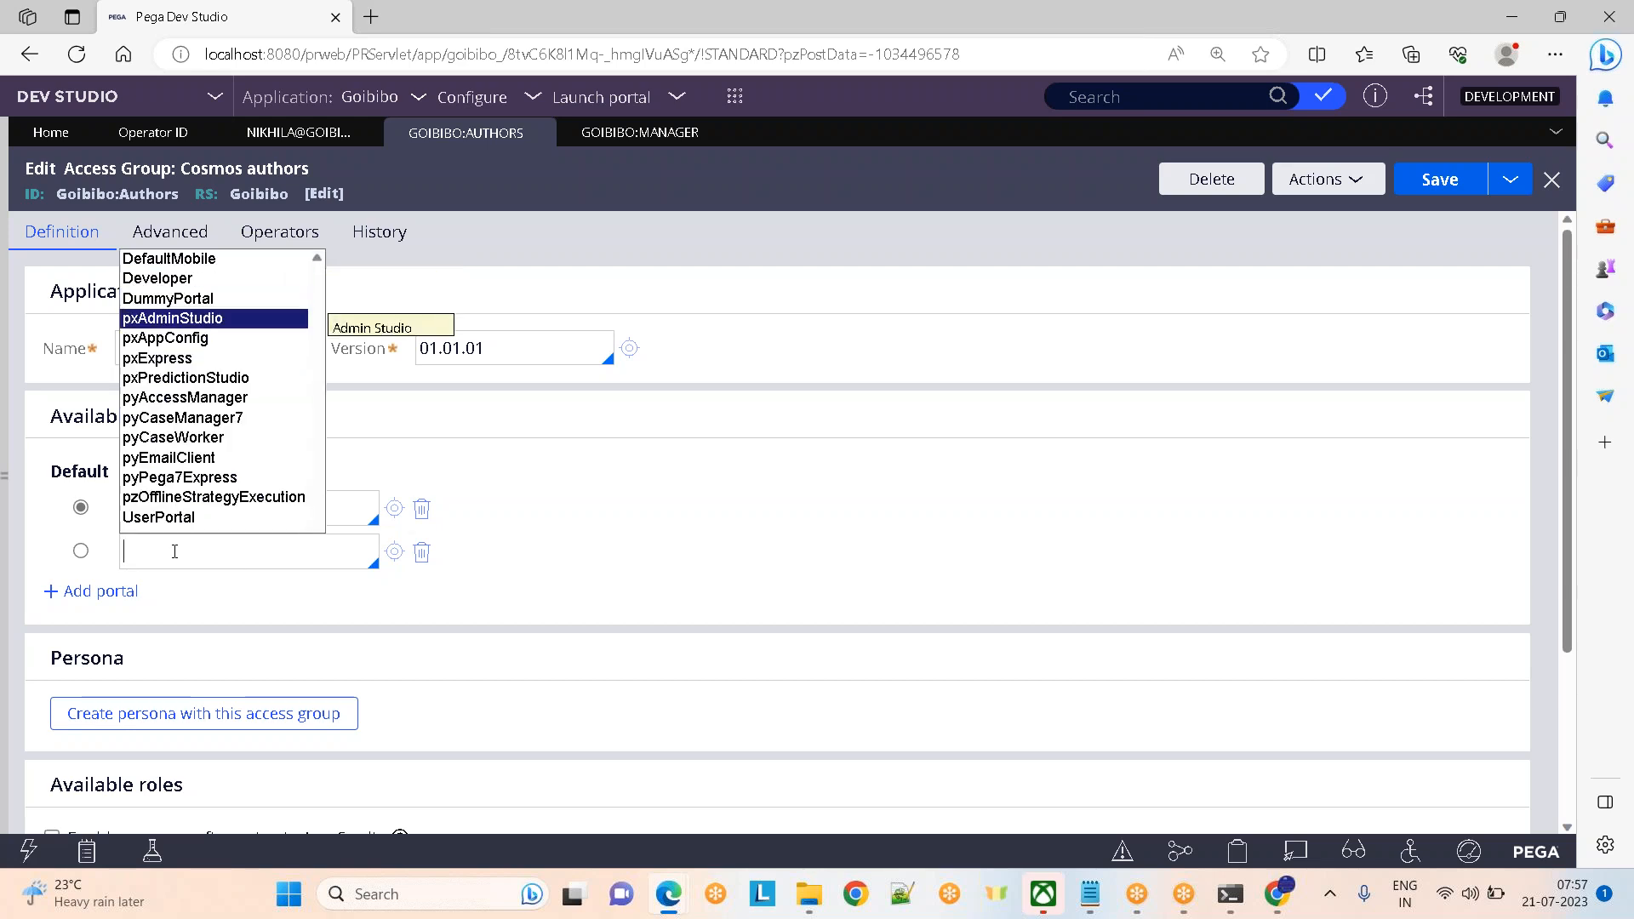
pyautogui.press('Return')
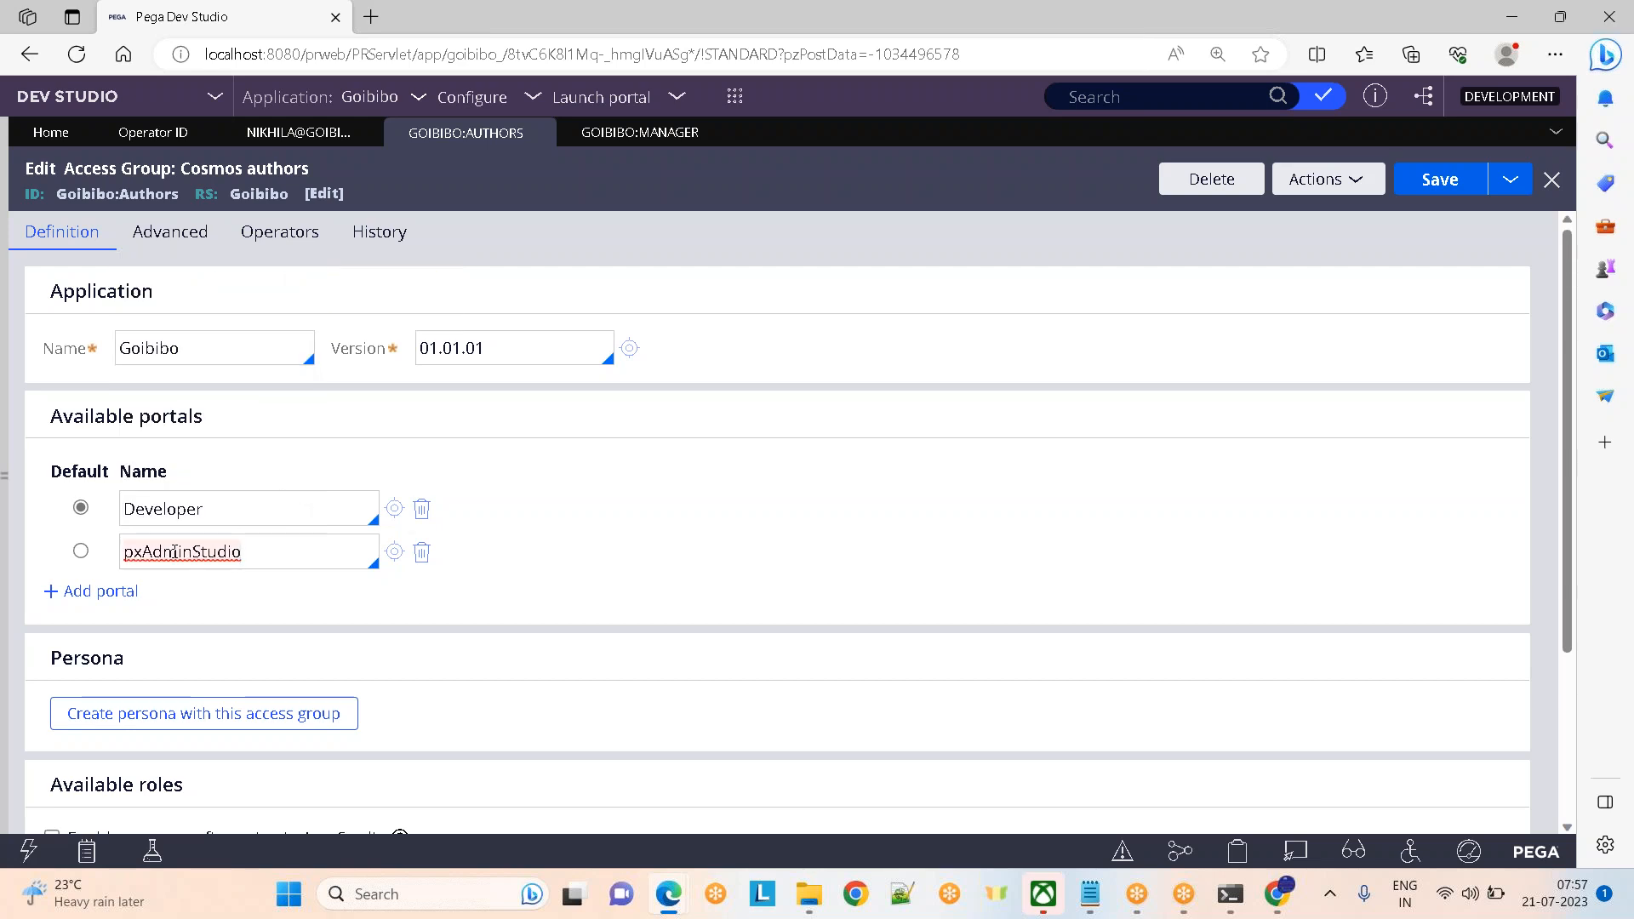
pyautogui.click(92, 590)
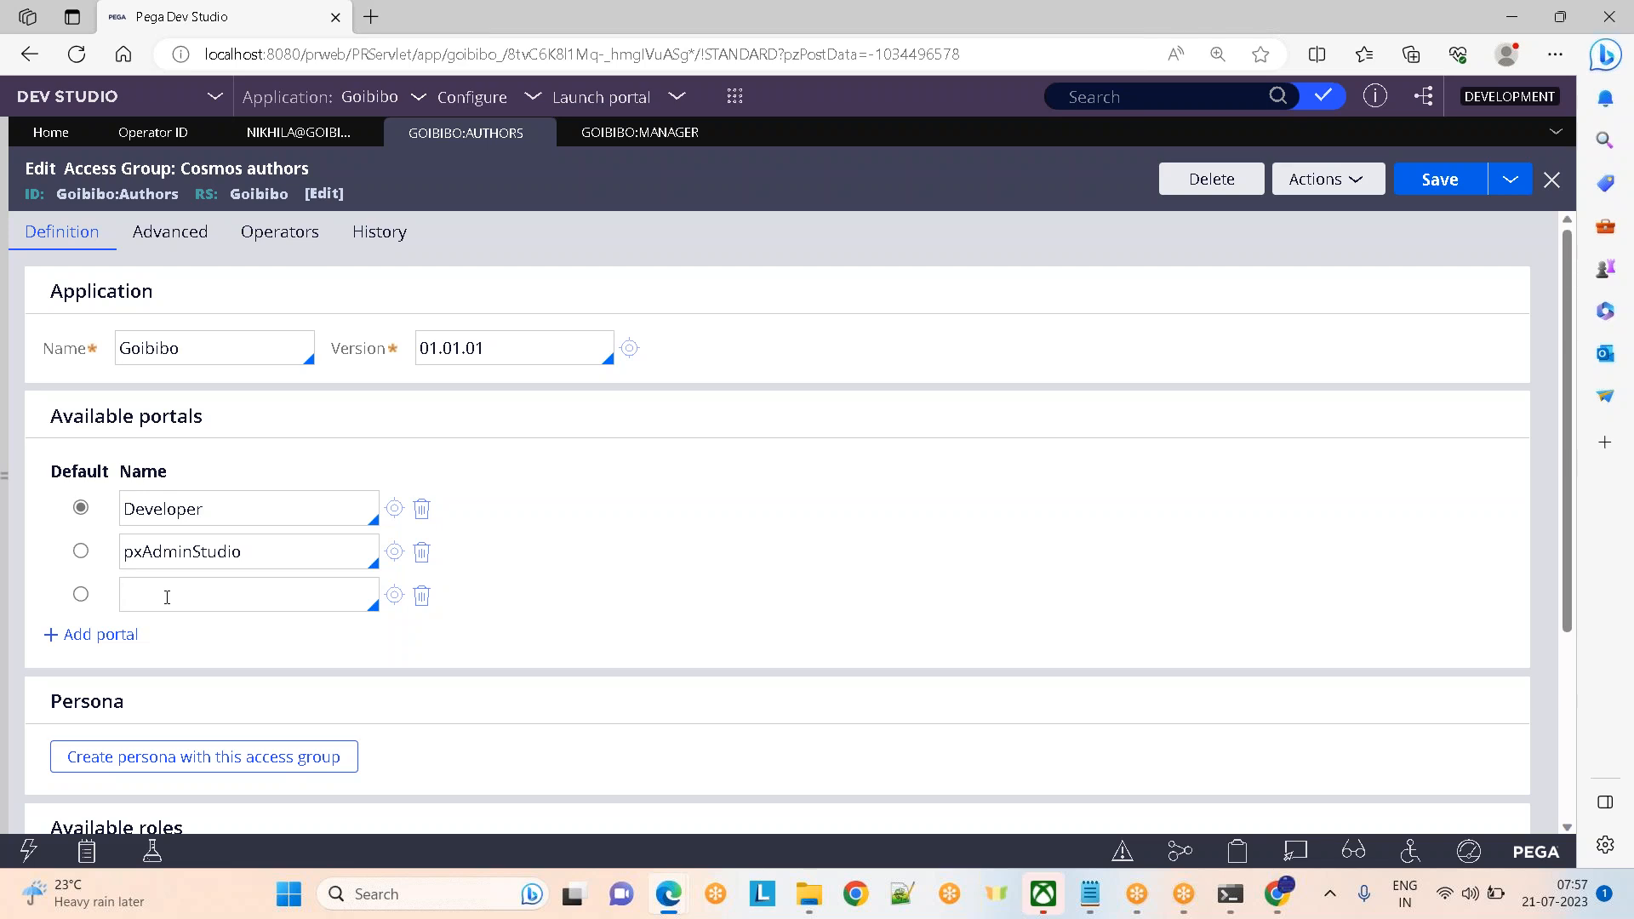
pyautogui.click(167, 598)
pyautogui.press('Down')
pyautogui.press('Down')
pyautogui.press('Down')
pyautogui.press('Down')
pyautogui.press('Down')
pyautogui.press('Down')
pyautogui.press('Down')
pyautogui.press('Down')
pyautogui.press('Down')
pyautogui.press('Return')
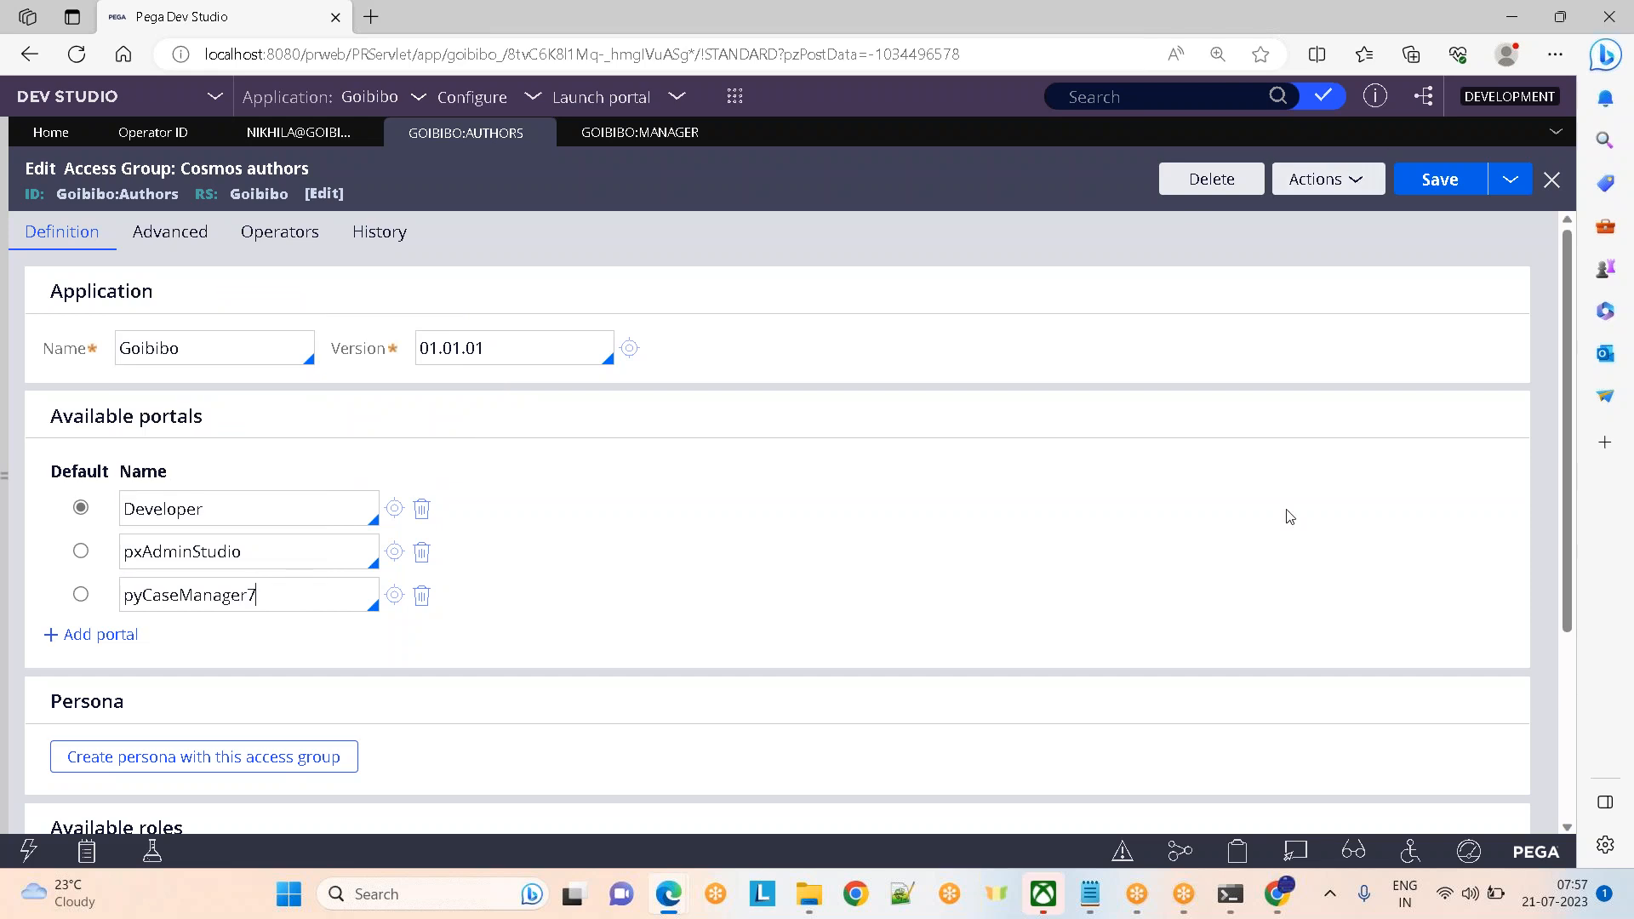
pyautogui.click(1448, 181)
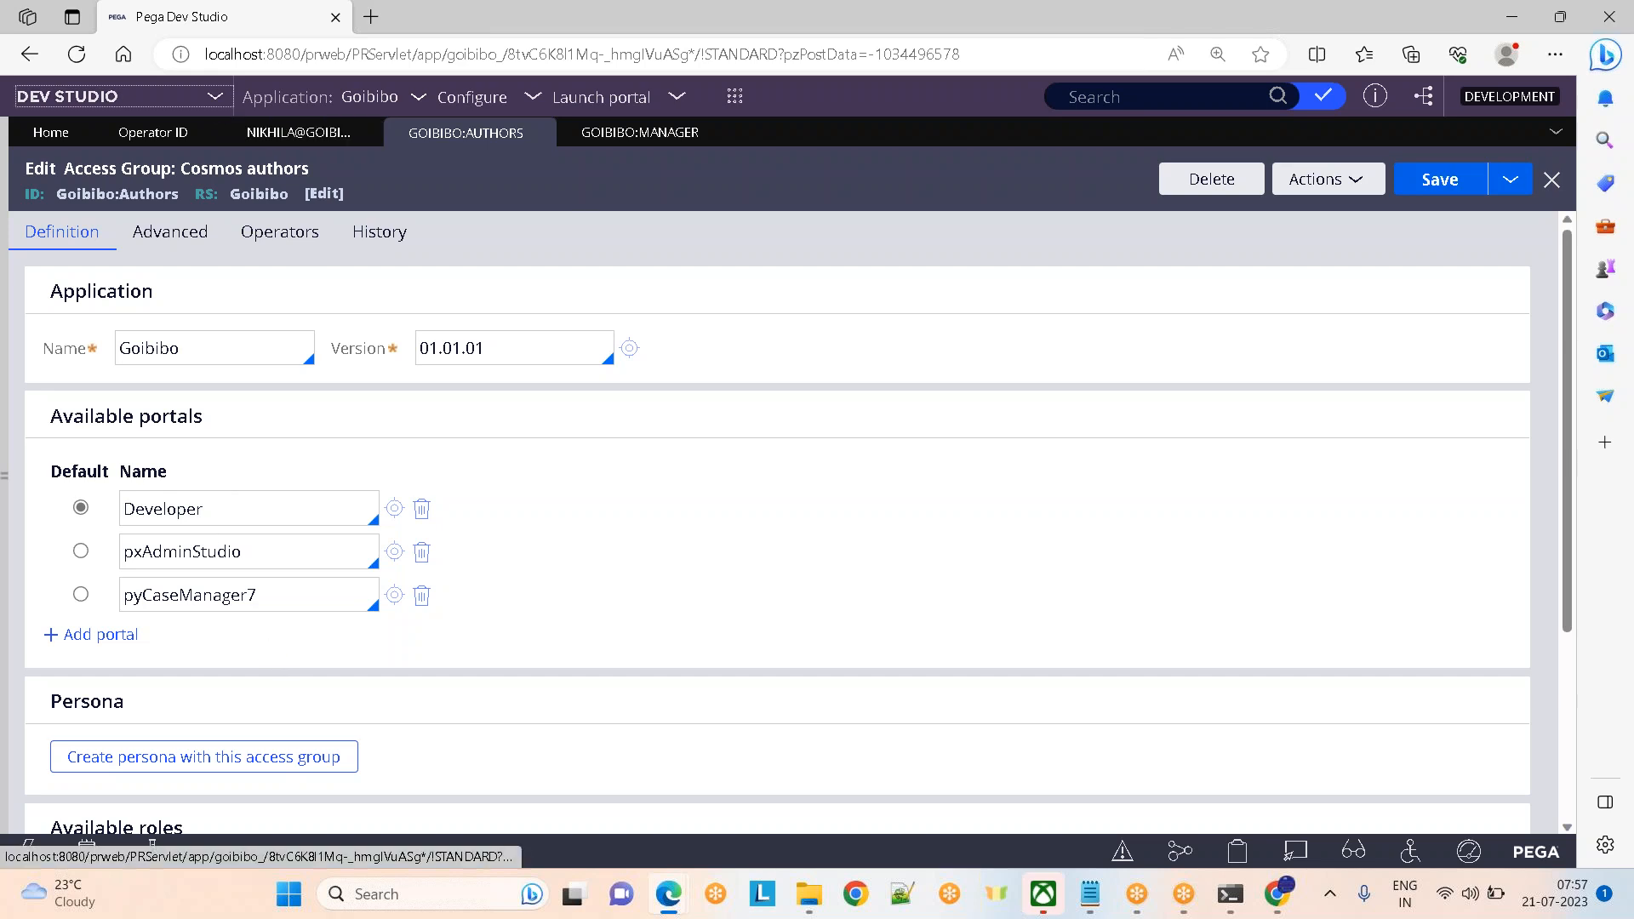
# Delete the pxAdminStudio portal from the Authors access group
pyautogui.click(85, 96)
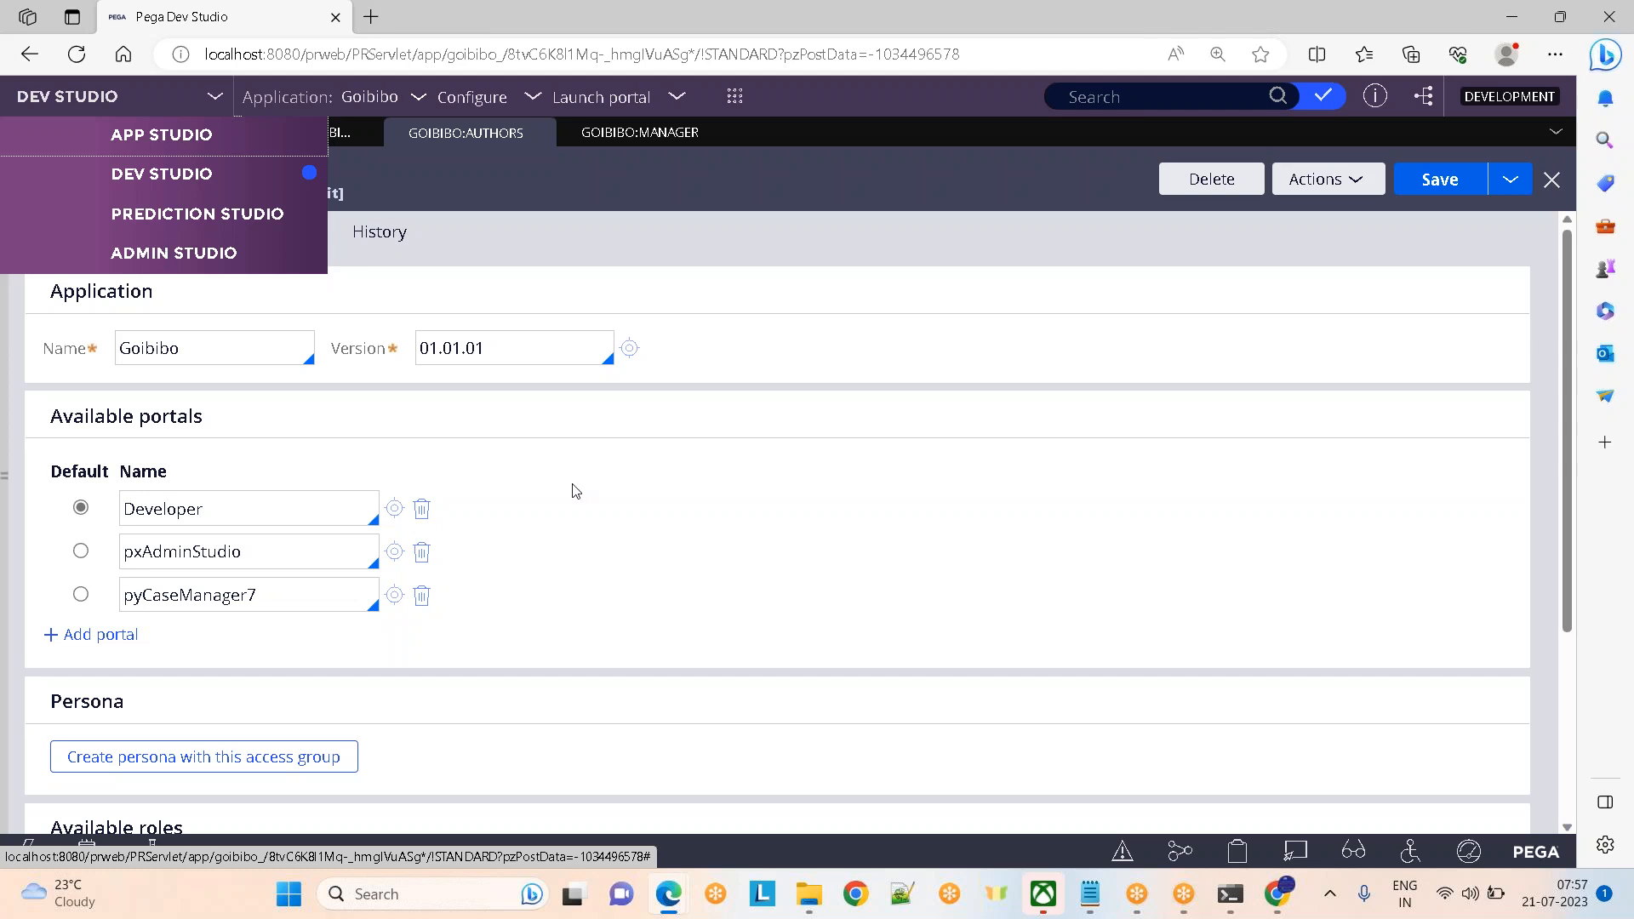
pyautogui.moveTo(597, 115)
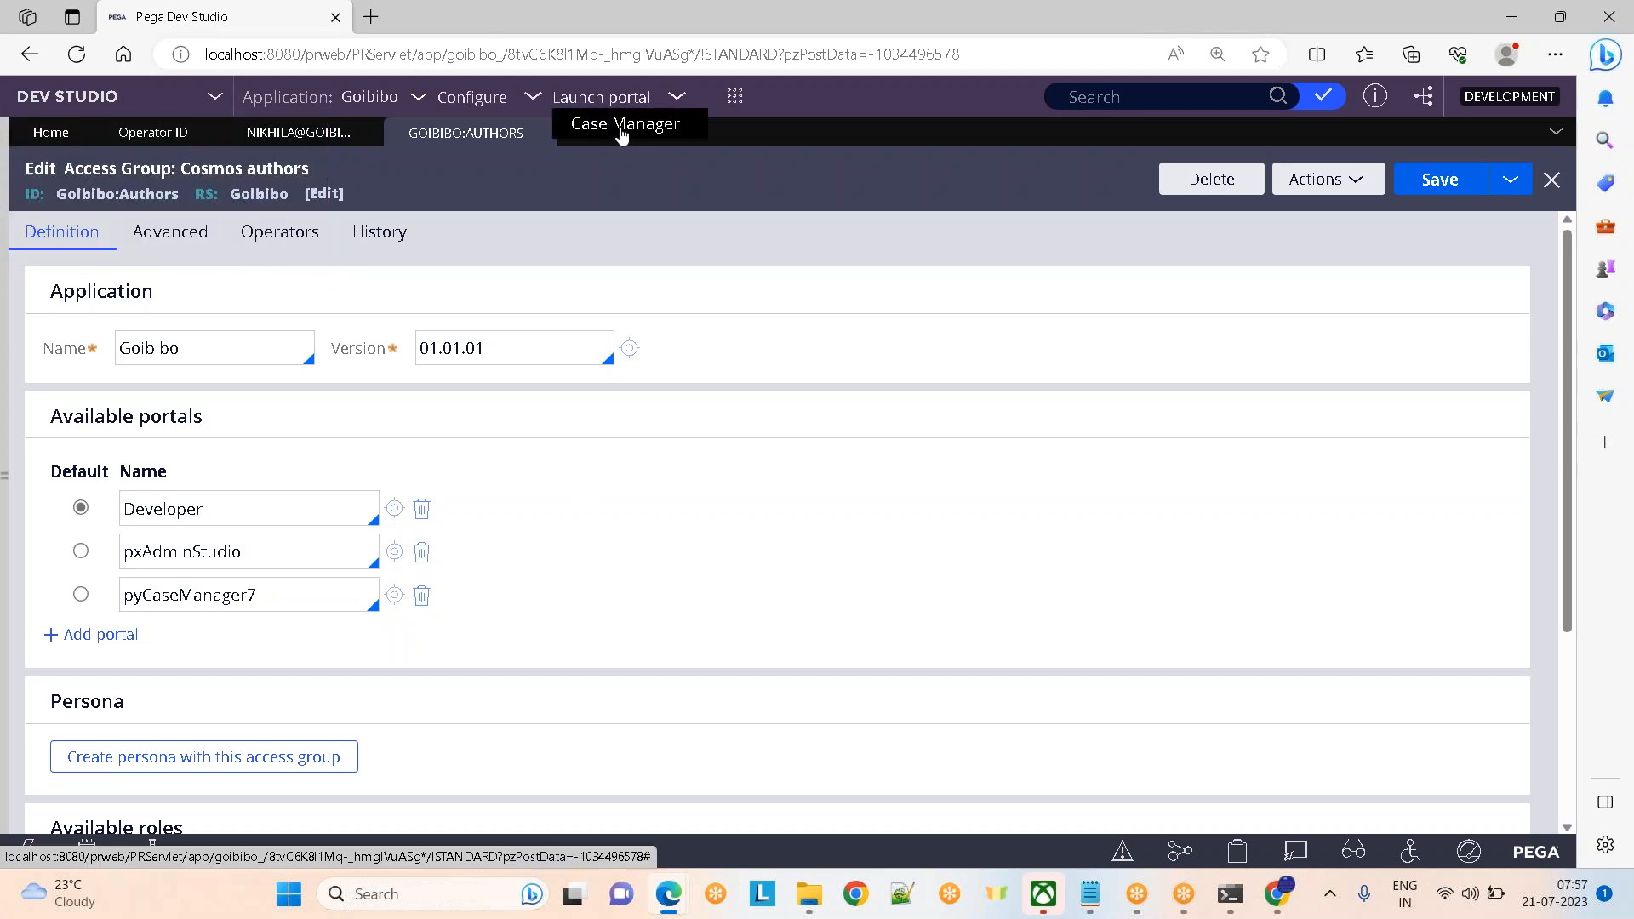
pyautogui.click(281, 558)
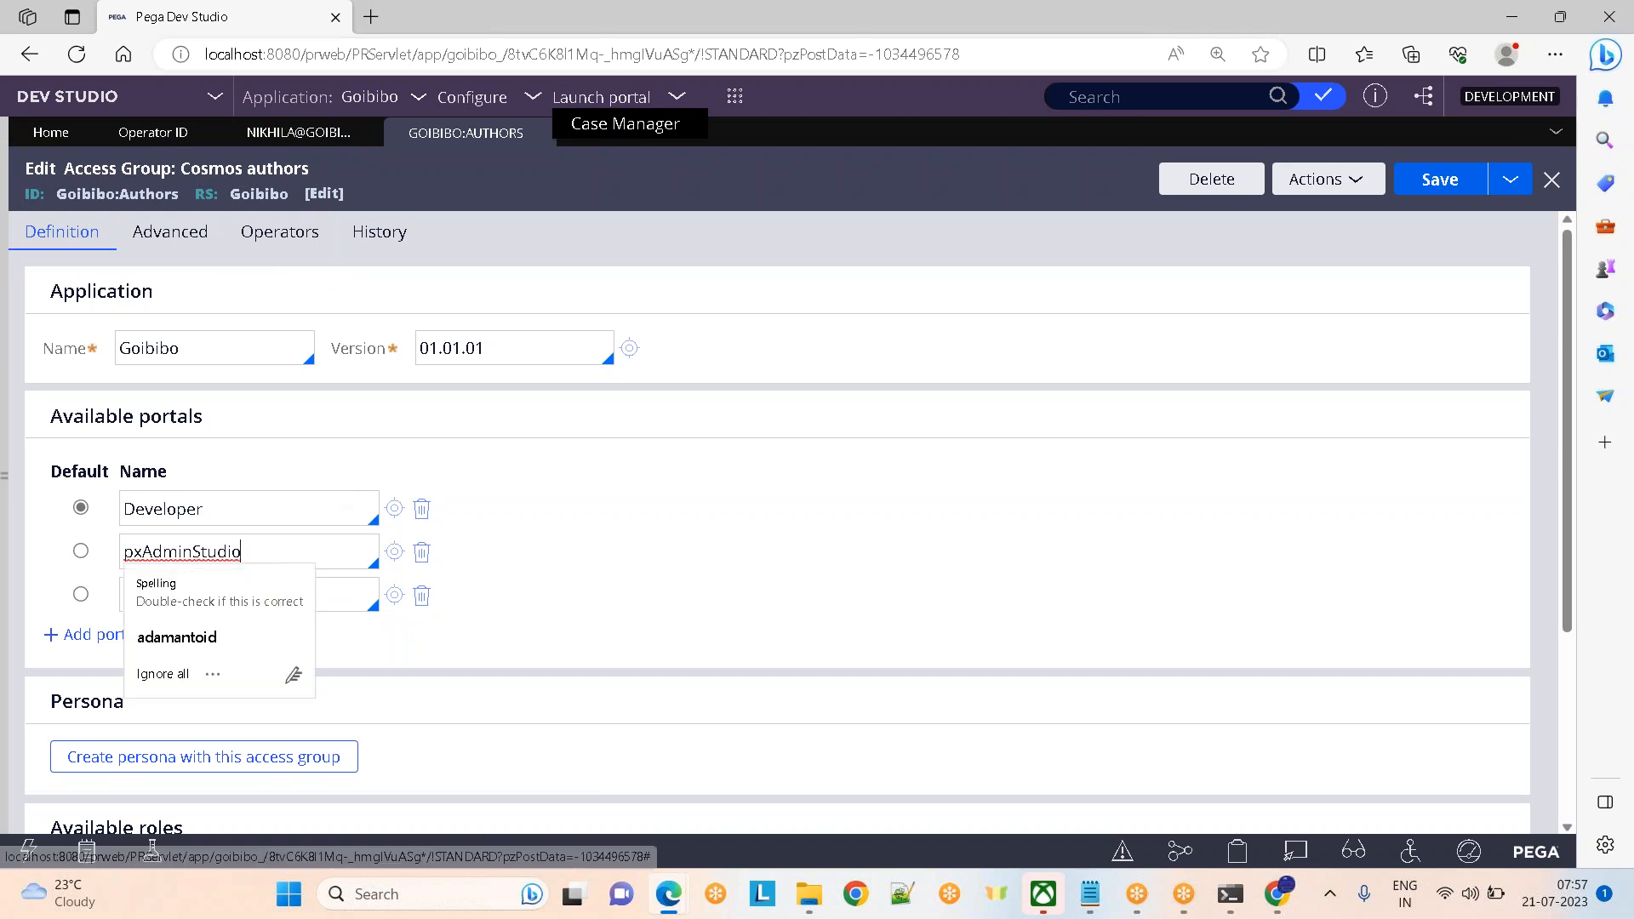
pyautogui.click(421, 551)
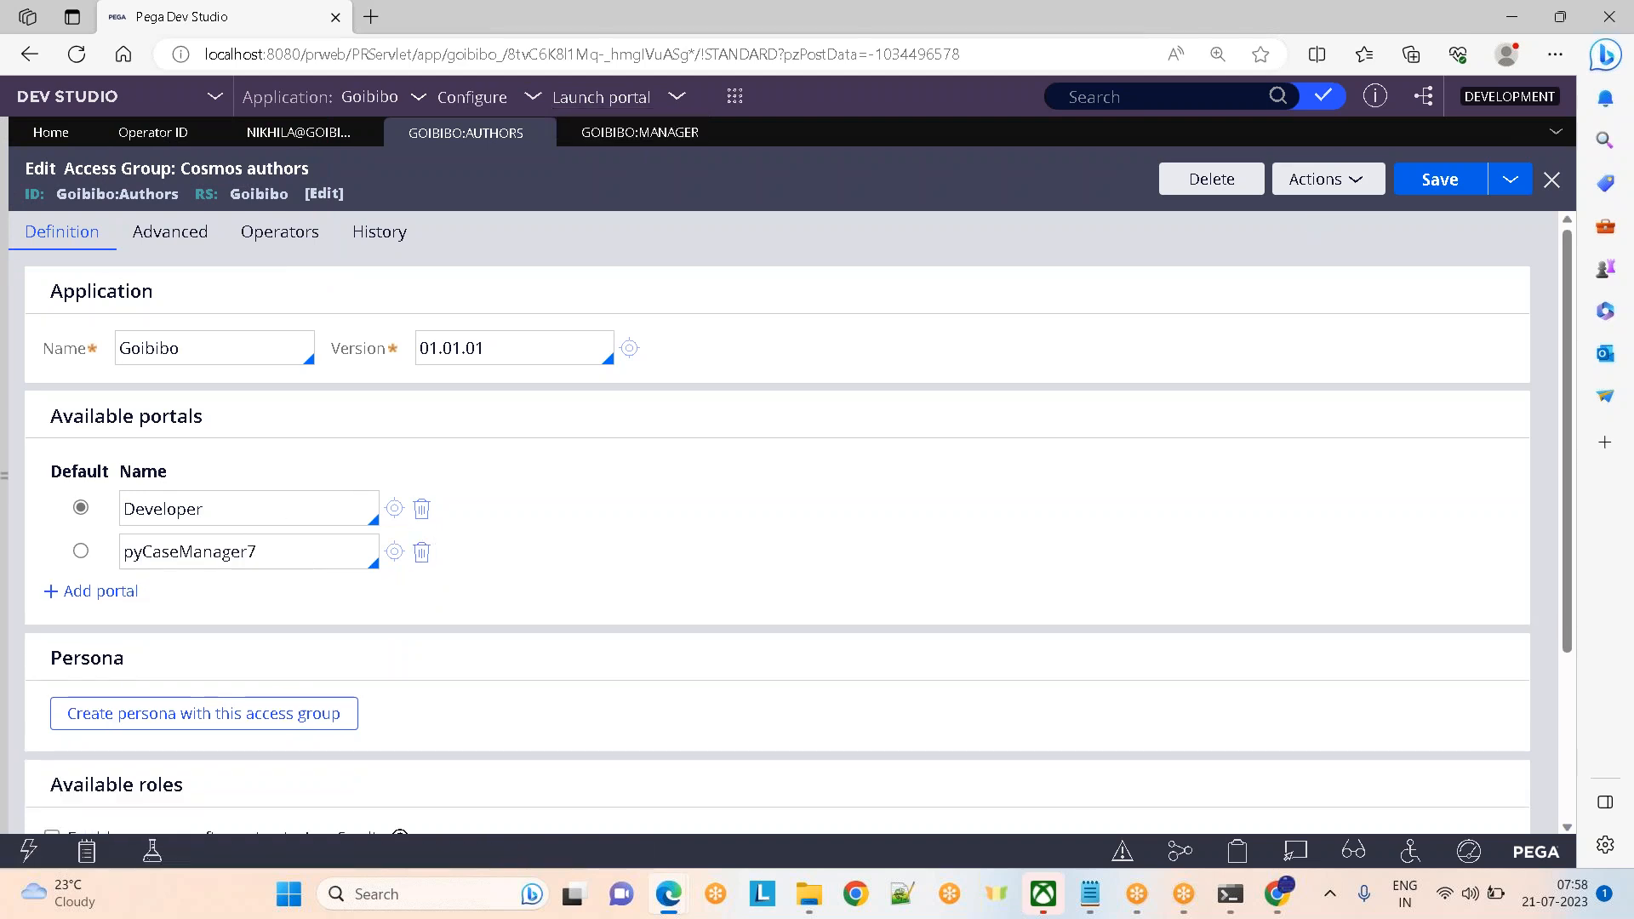
# Reload Dev Studio and bring up the operator's record
pyautogui.click(216, 97)
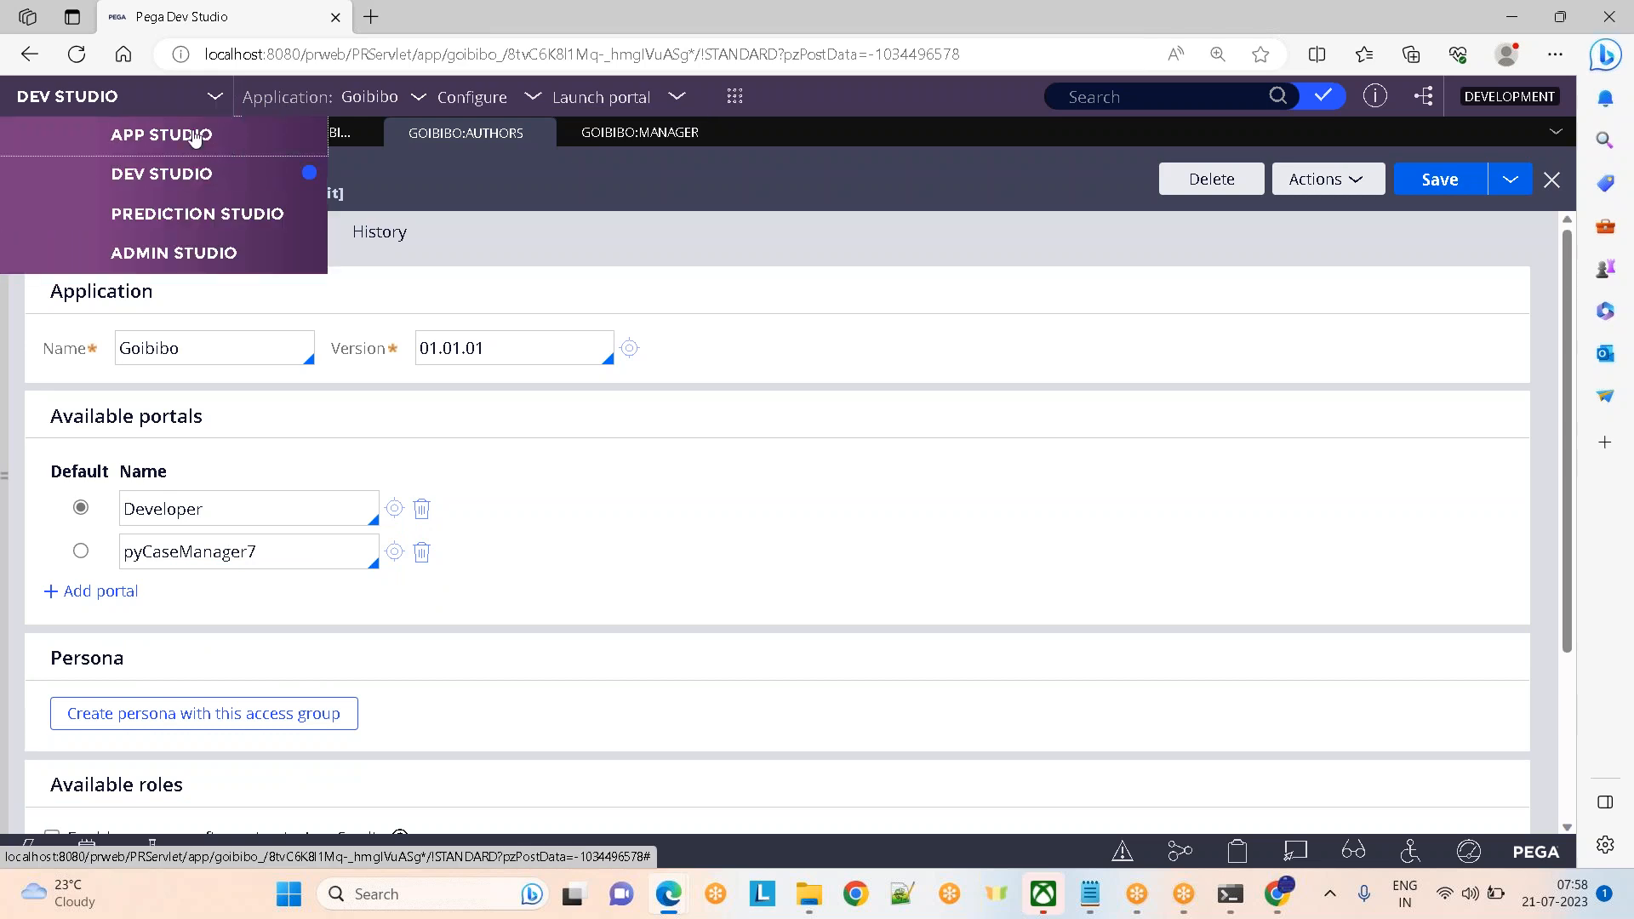
pyautogui.click(76, 54)
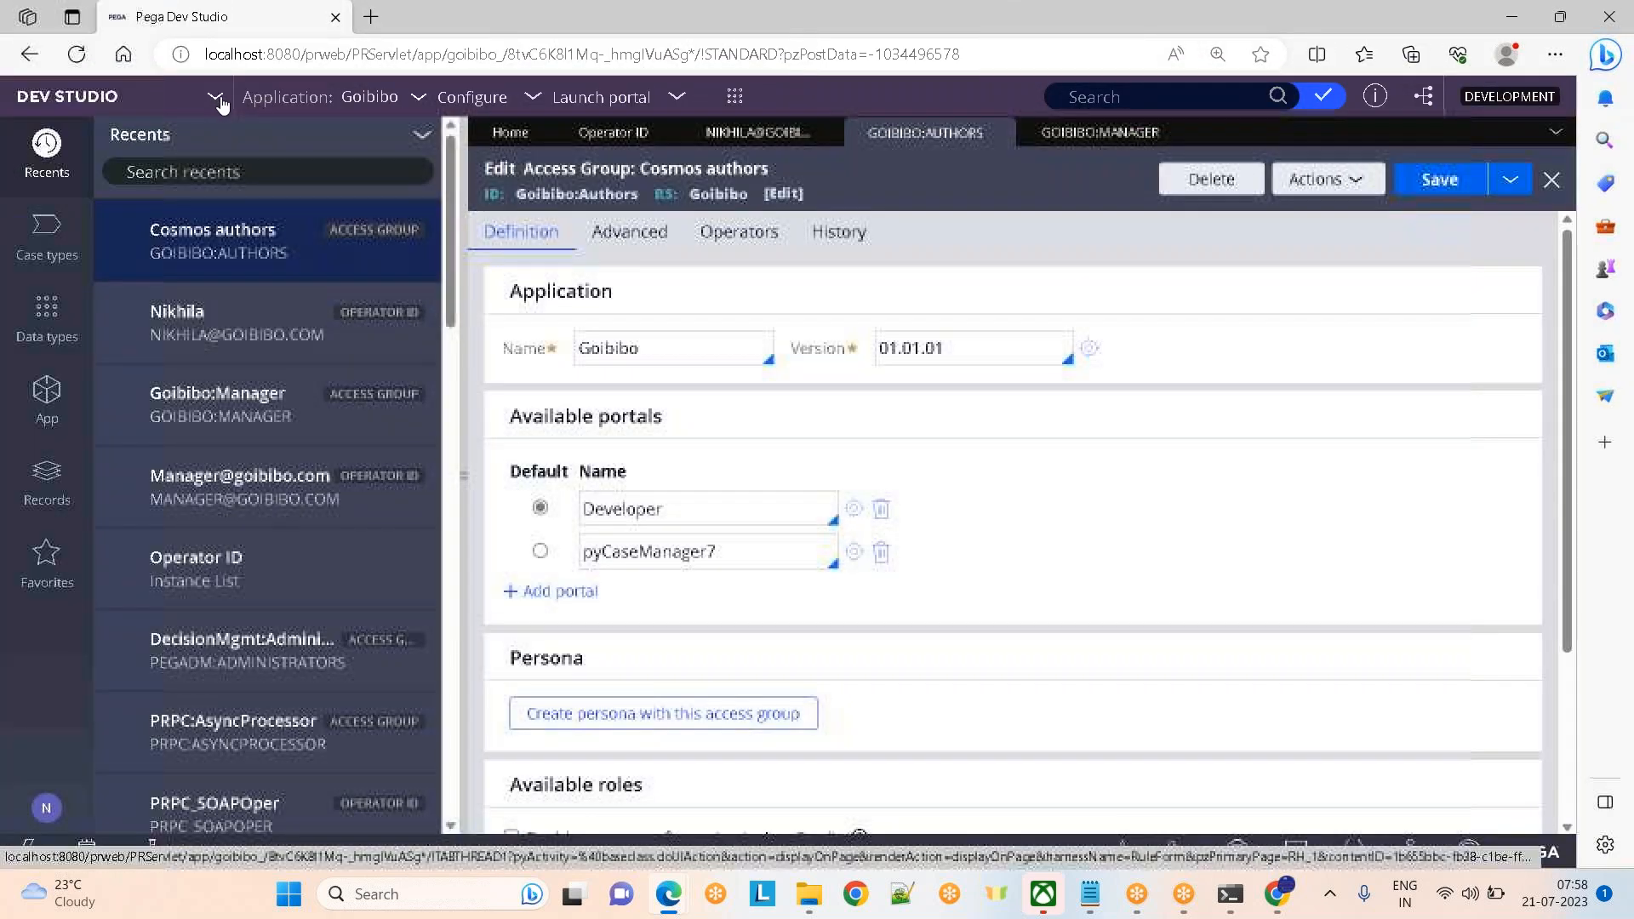
pyautogui.click(218, 100)
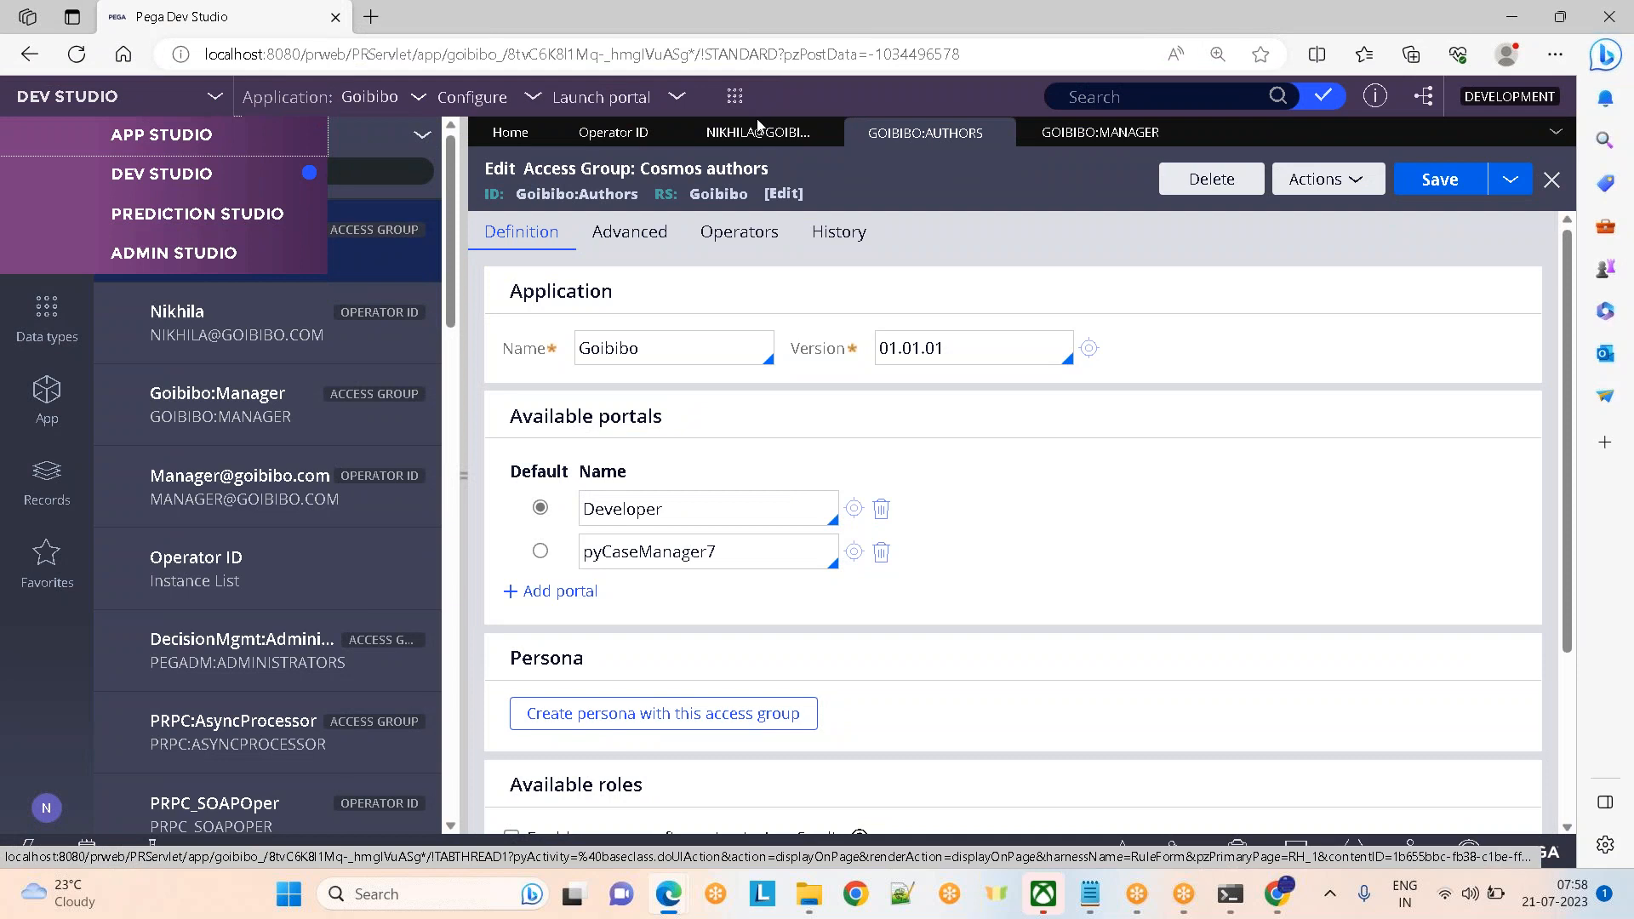
pyautogui.click(739, 140)
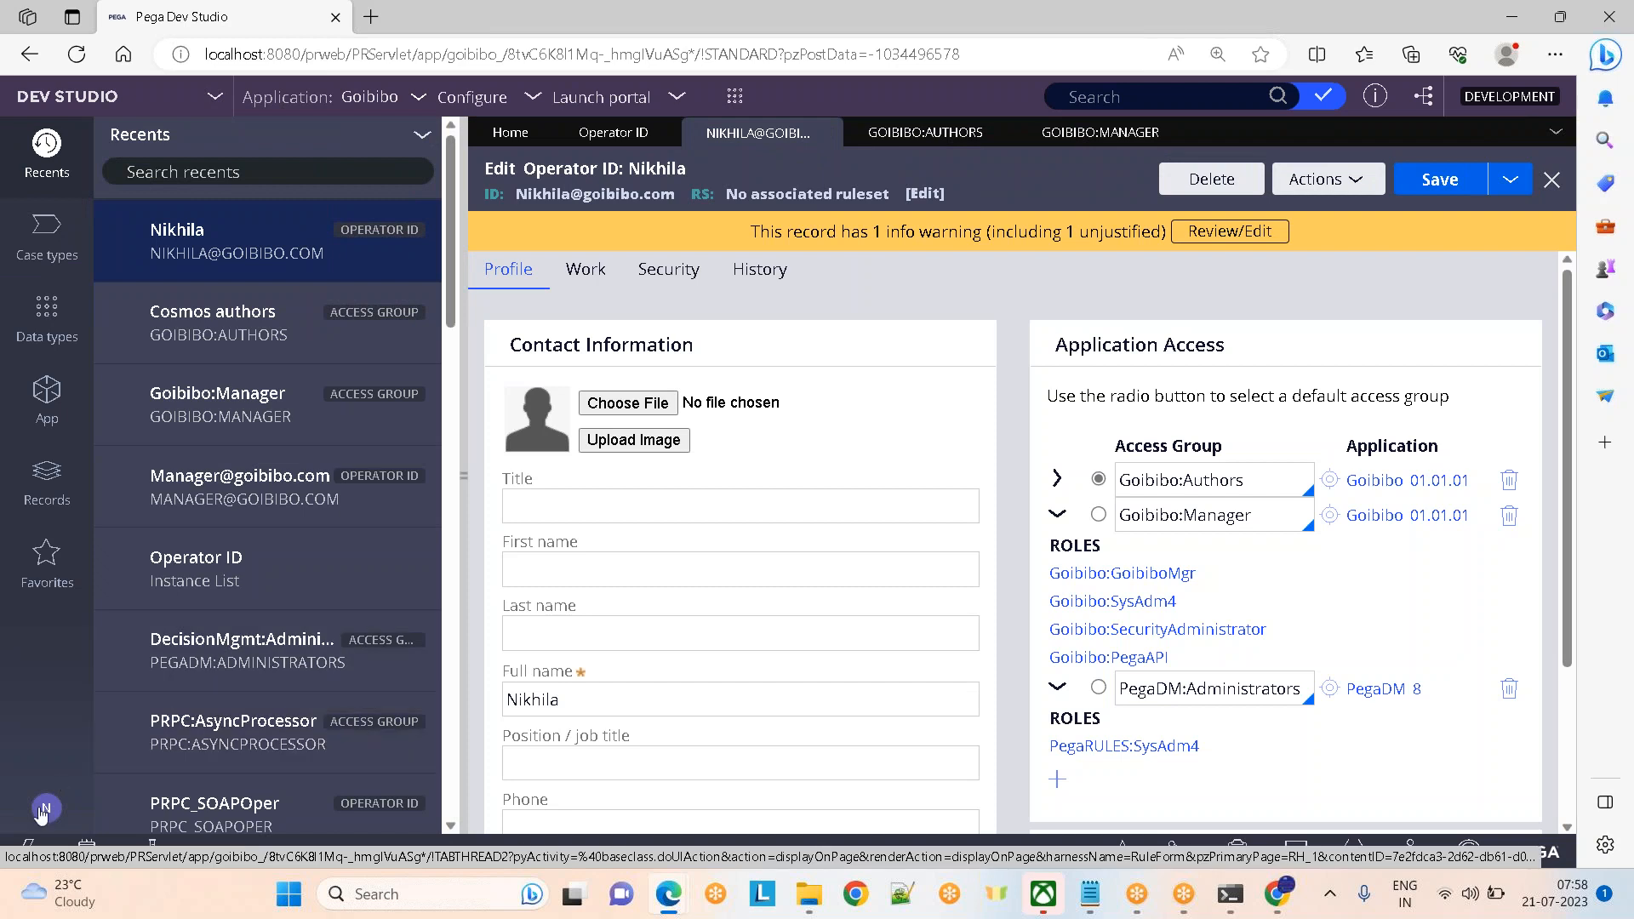
# Log off the operator account and sign back in with the saved credentials
pyautogui.click(45, 809)
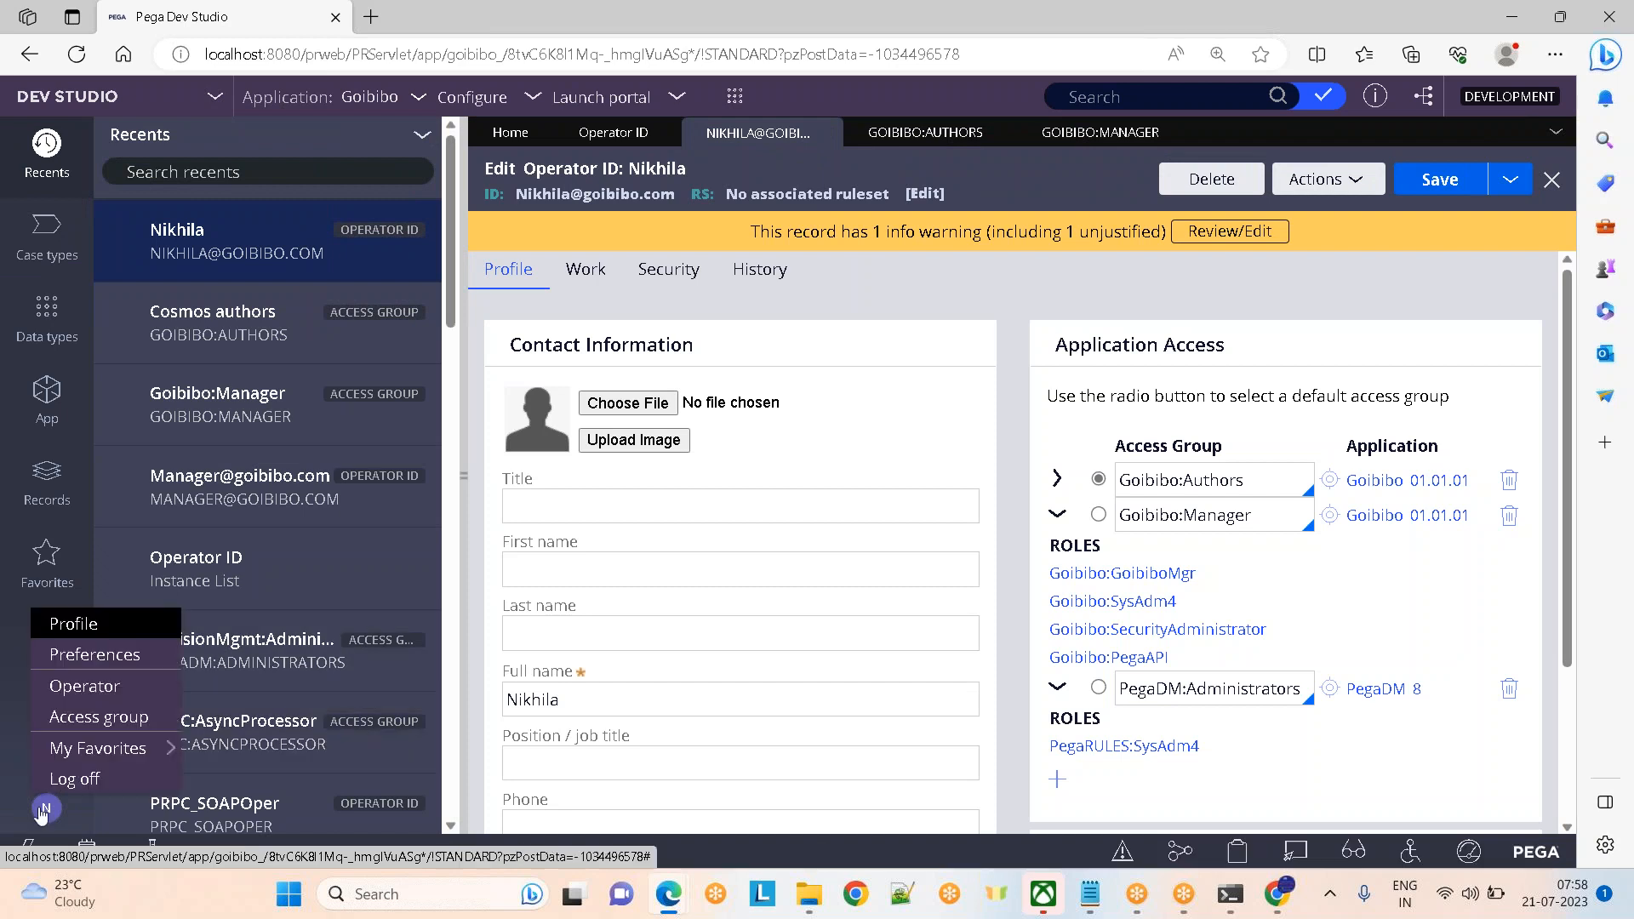
pyautogui.click(89, 779)
pyautogui.click(623, 507)
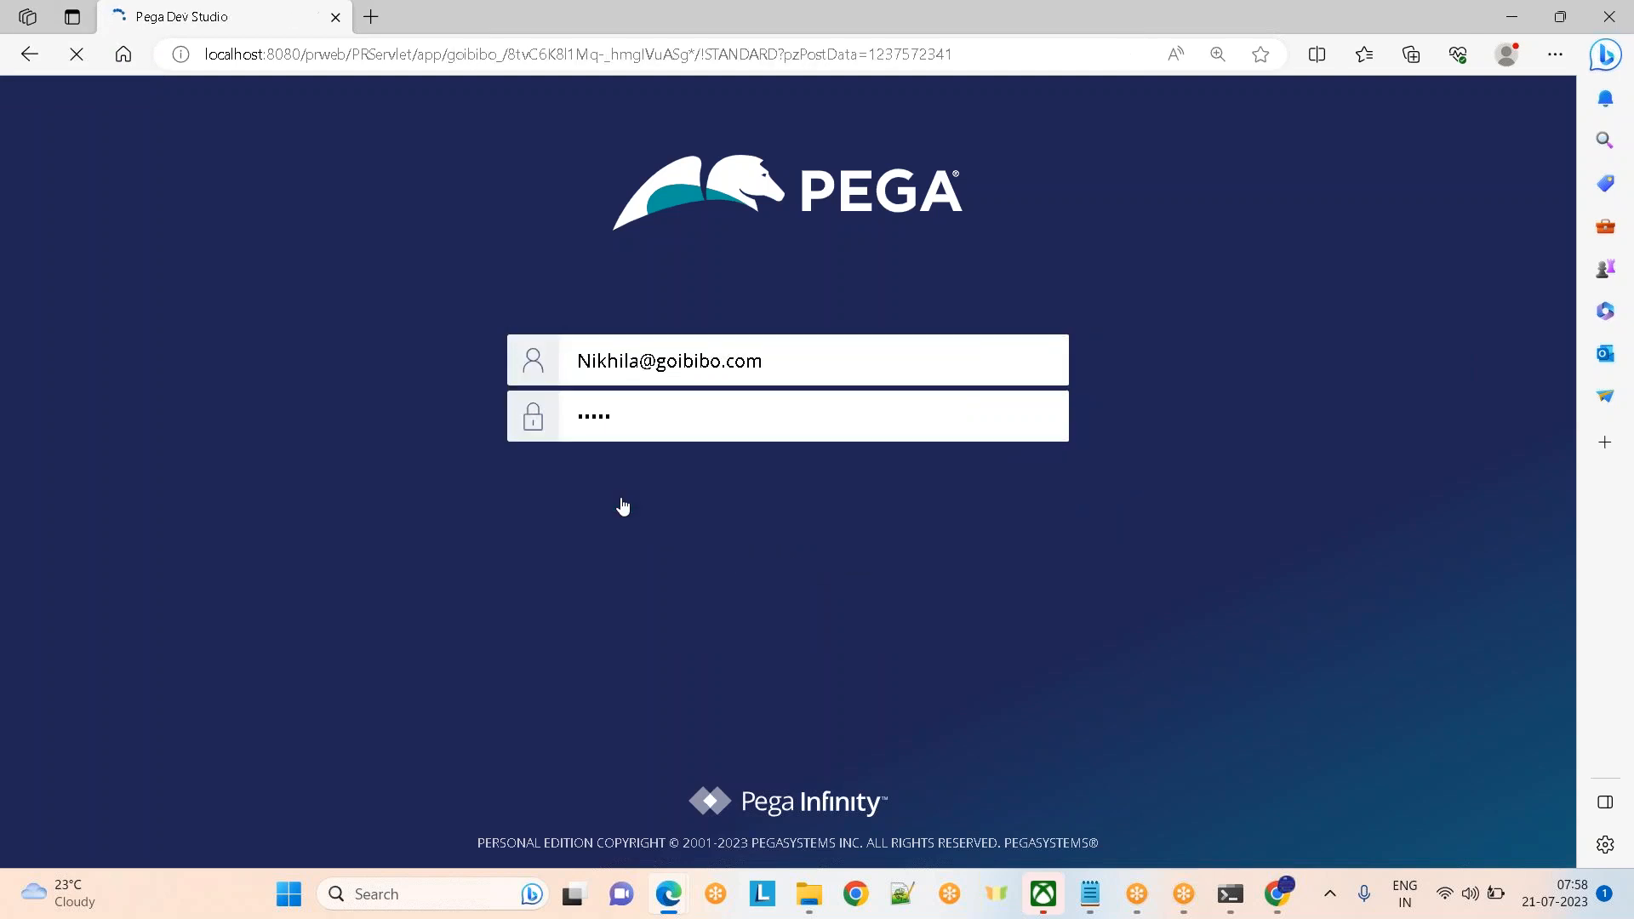
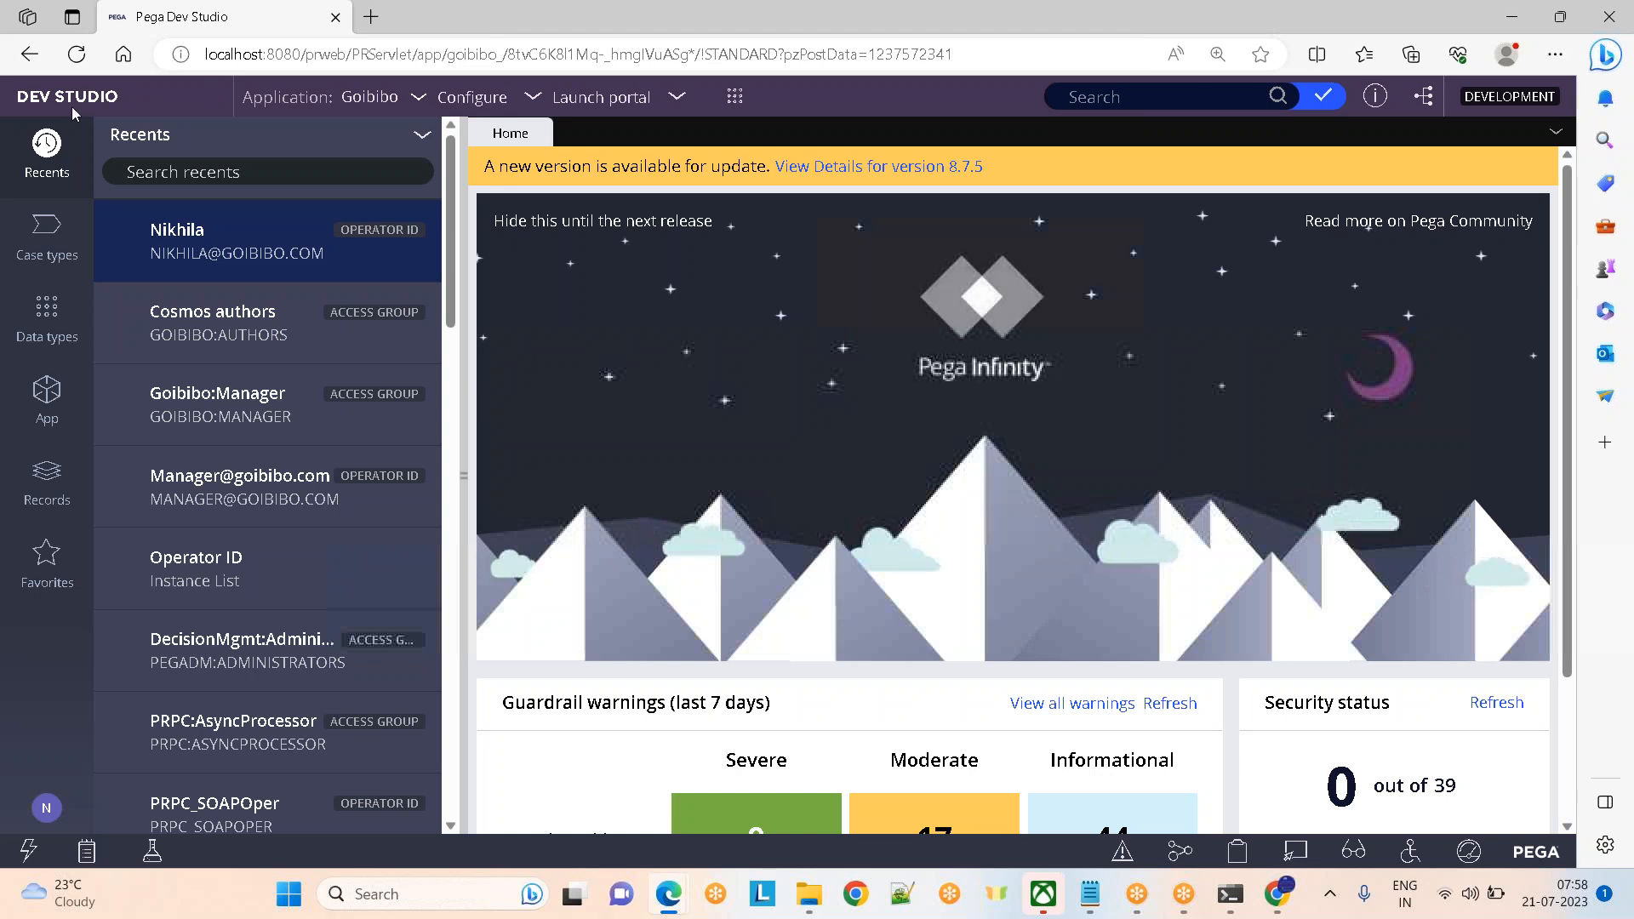
# Open the operator record, then the Goibibo:Authors access group from its profile
pyautogui.click(198, 236)
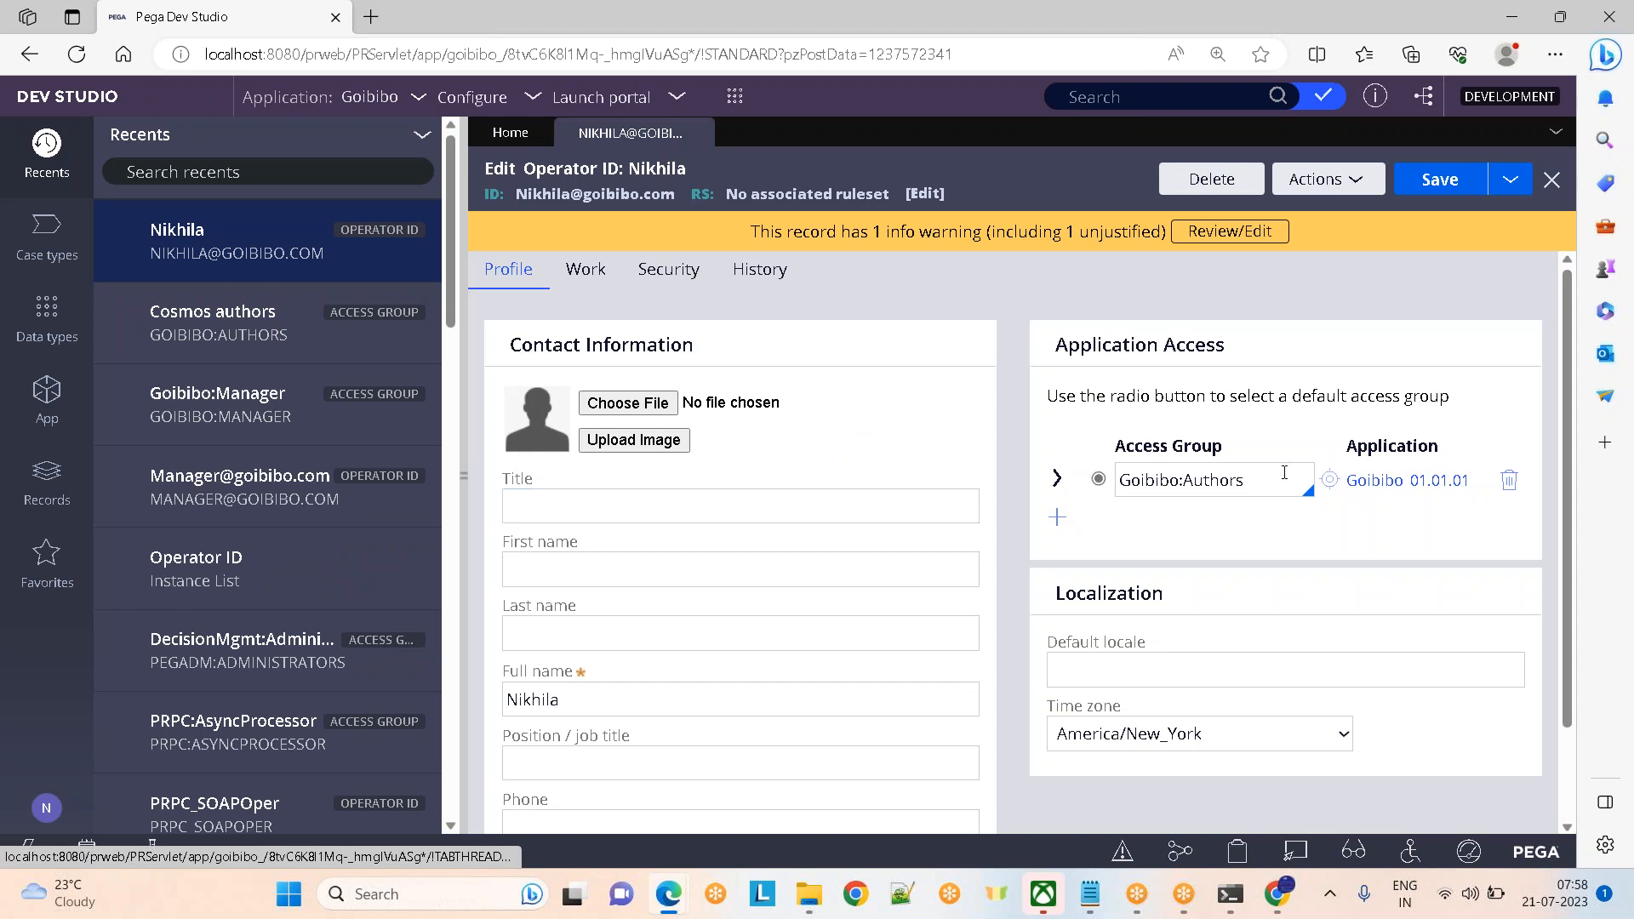
pyautogui.click(1328, 480)
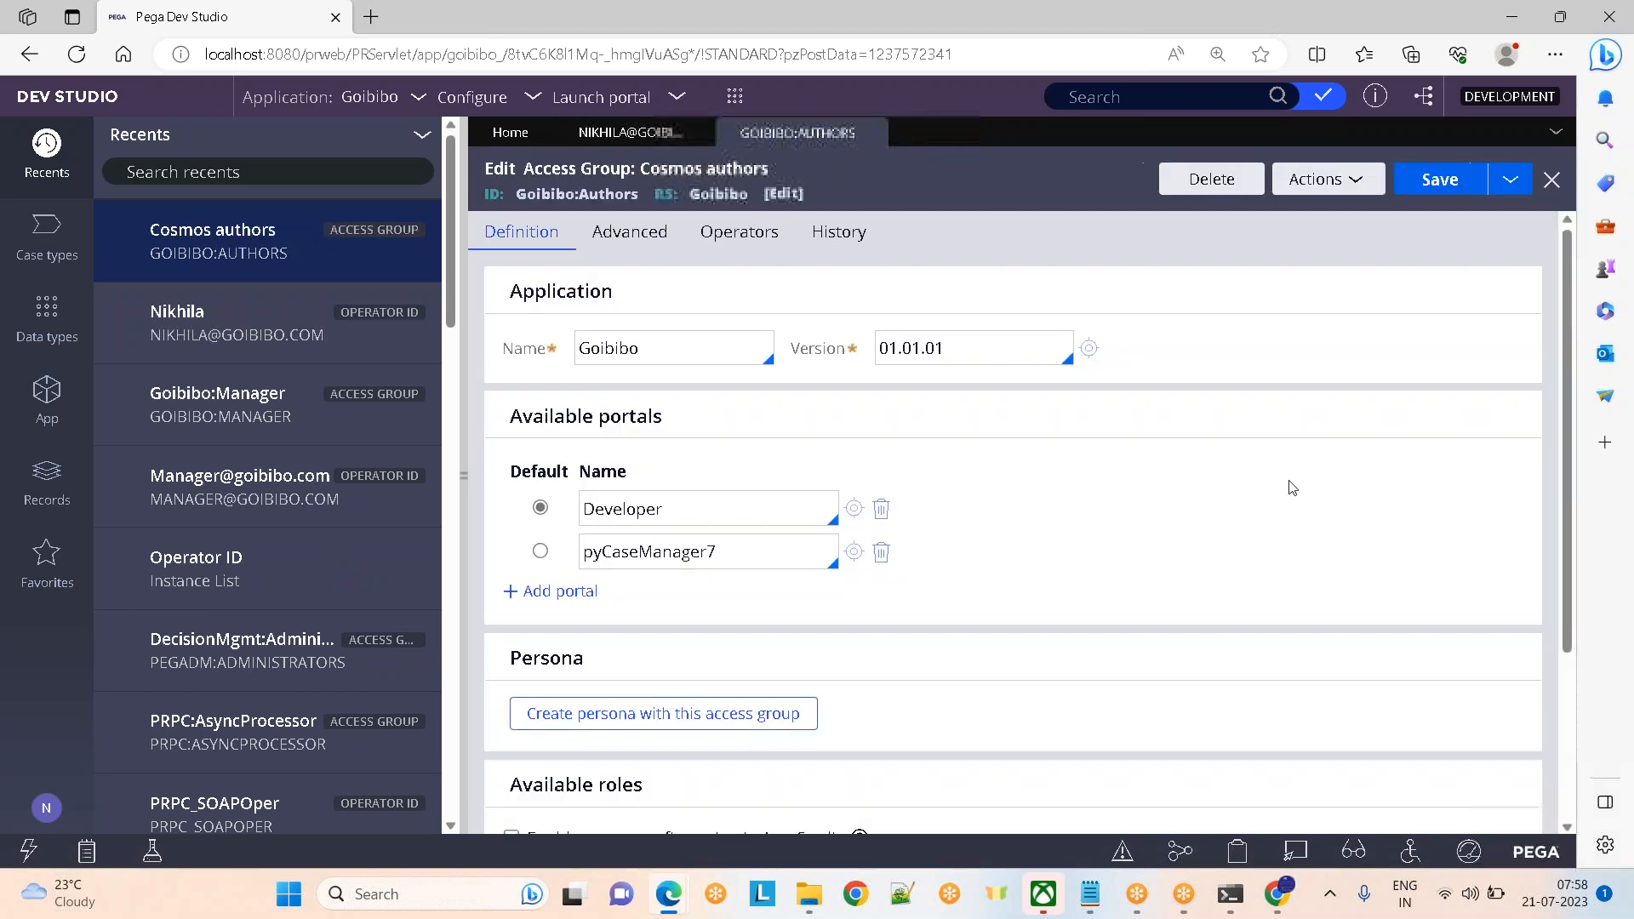
pyautogui.doubleClick(702, 513)
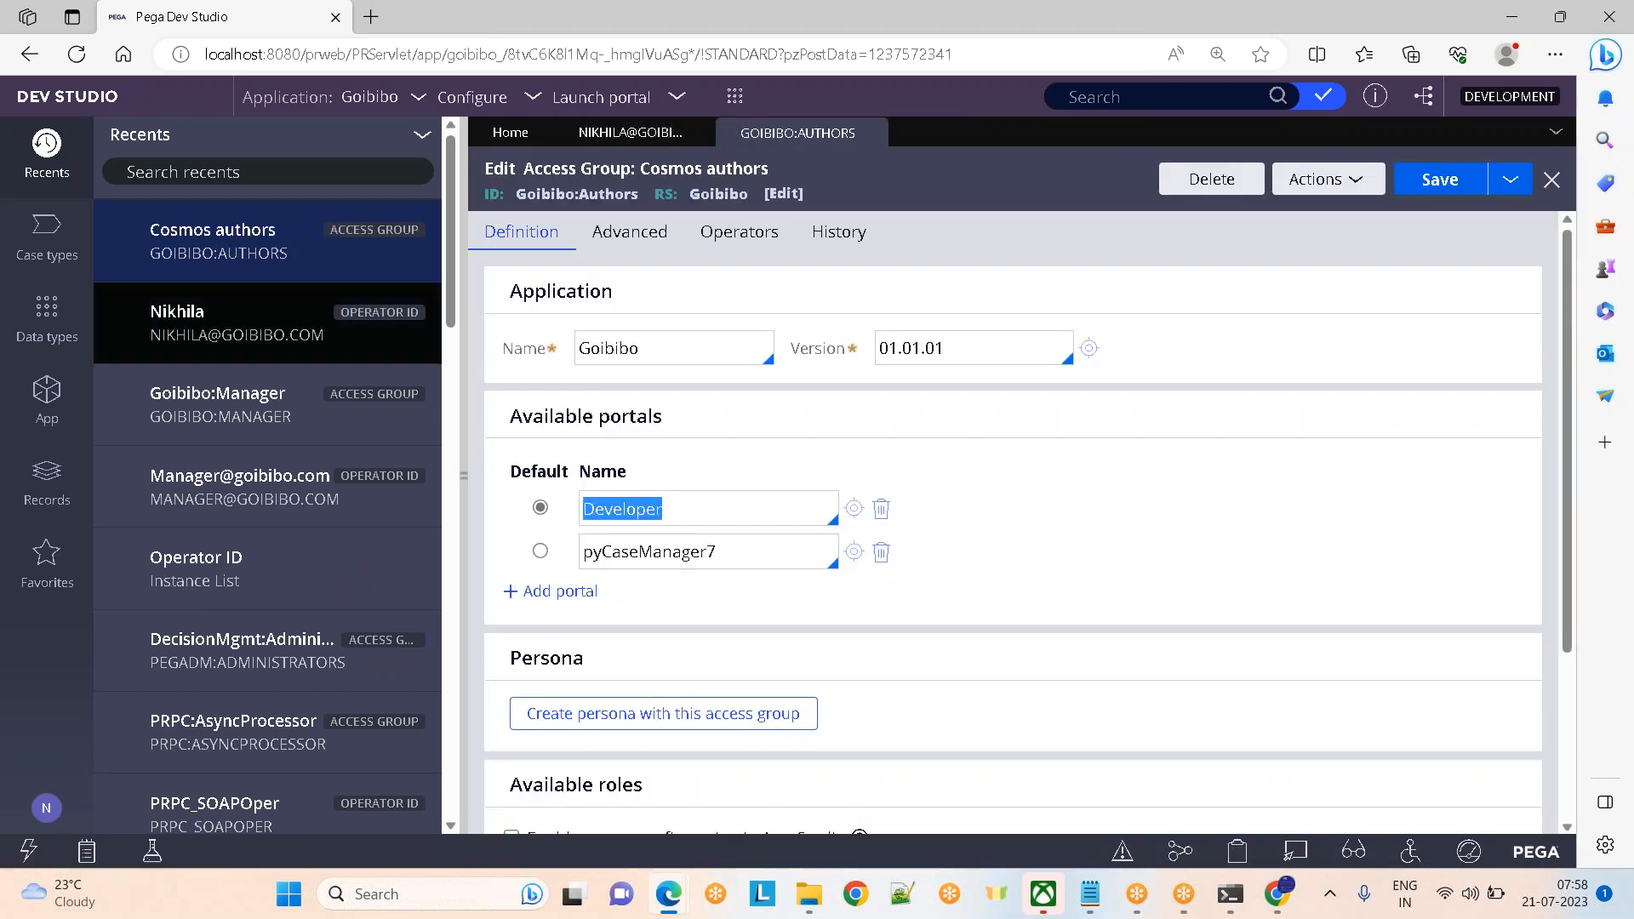
pyautogui.click(139, 105)
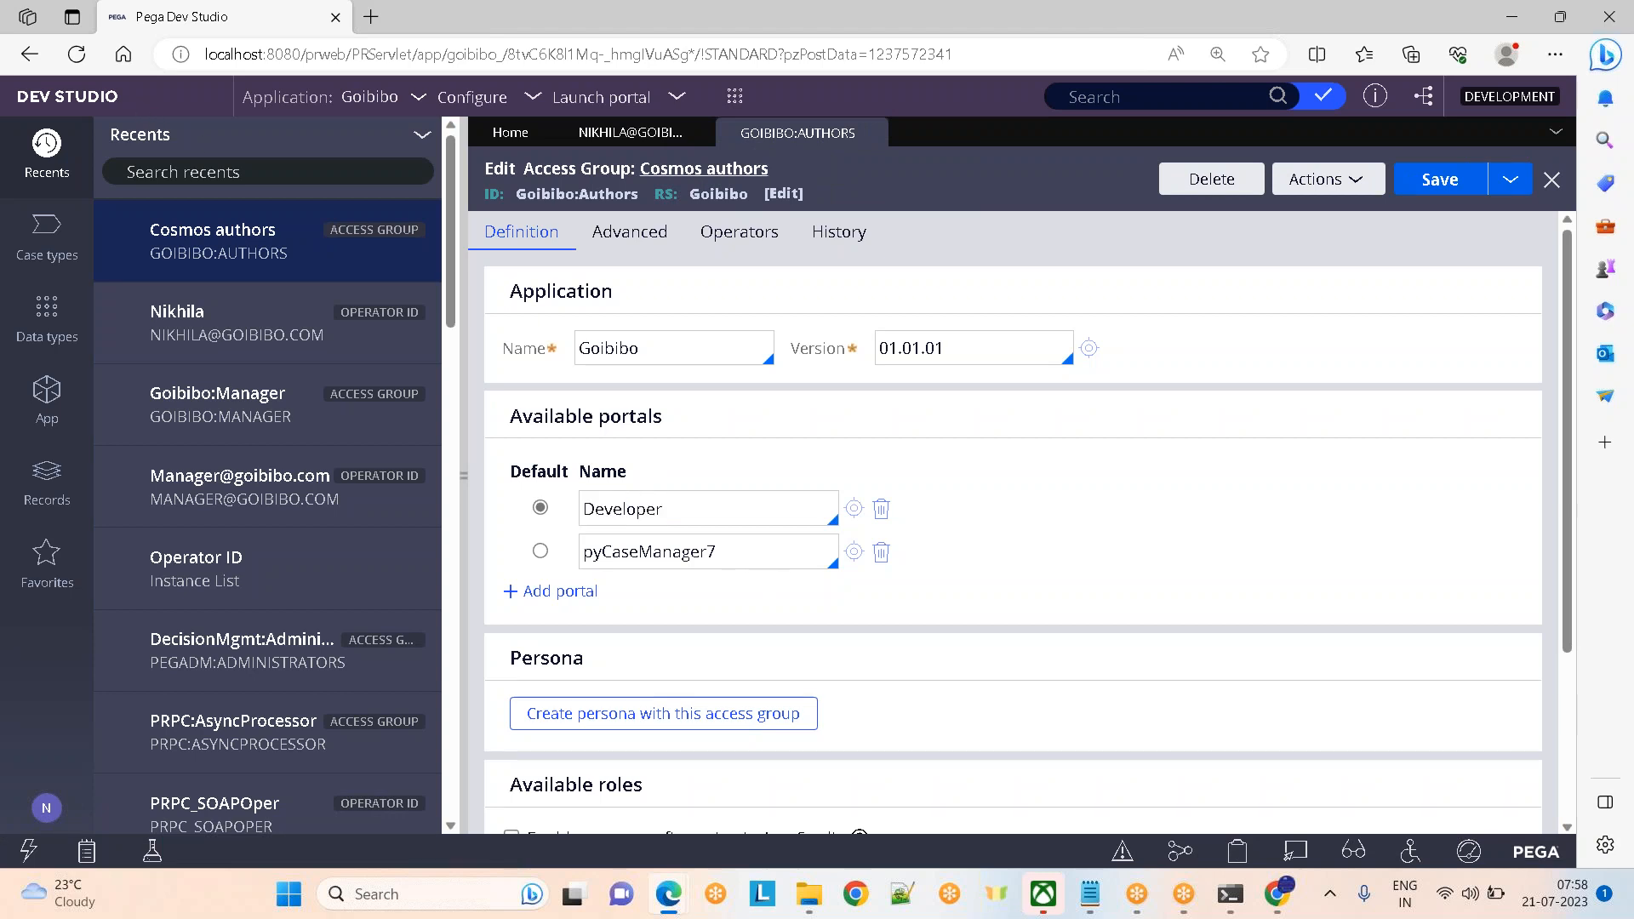
# Launch the Case Manager portal in a new tab and return to Dev Studio
pyautogui.click(647, 107)
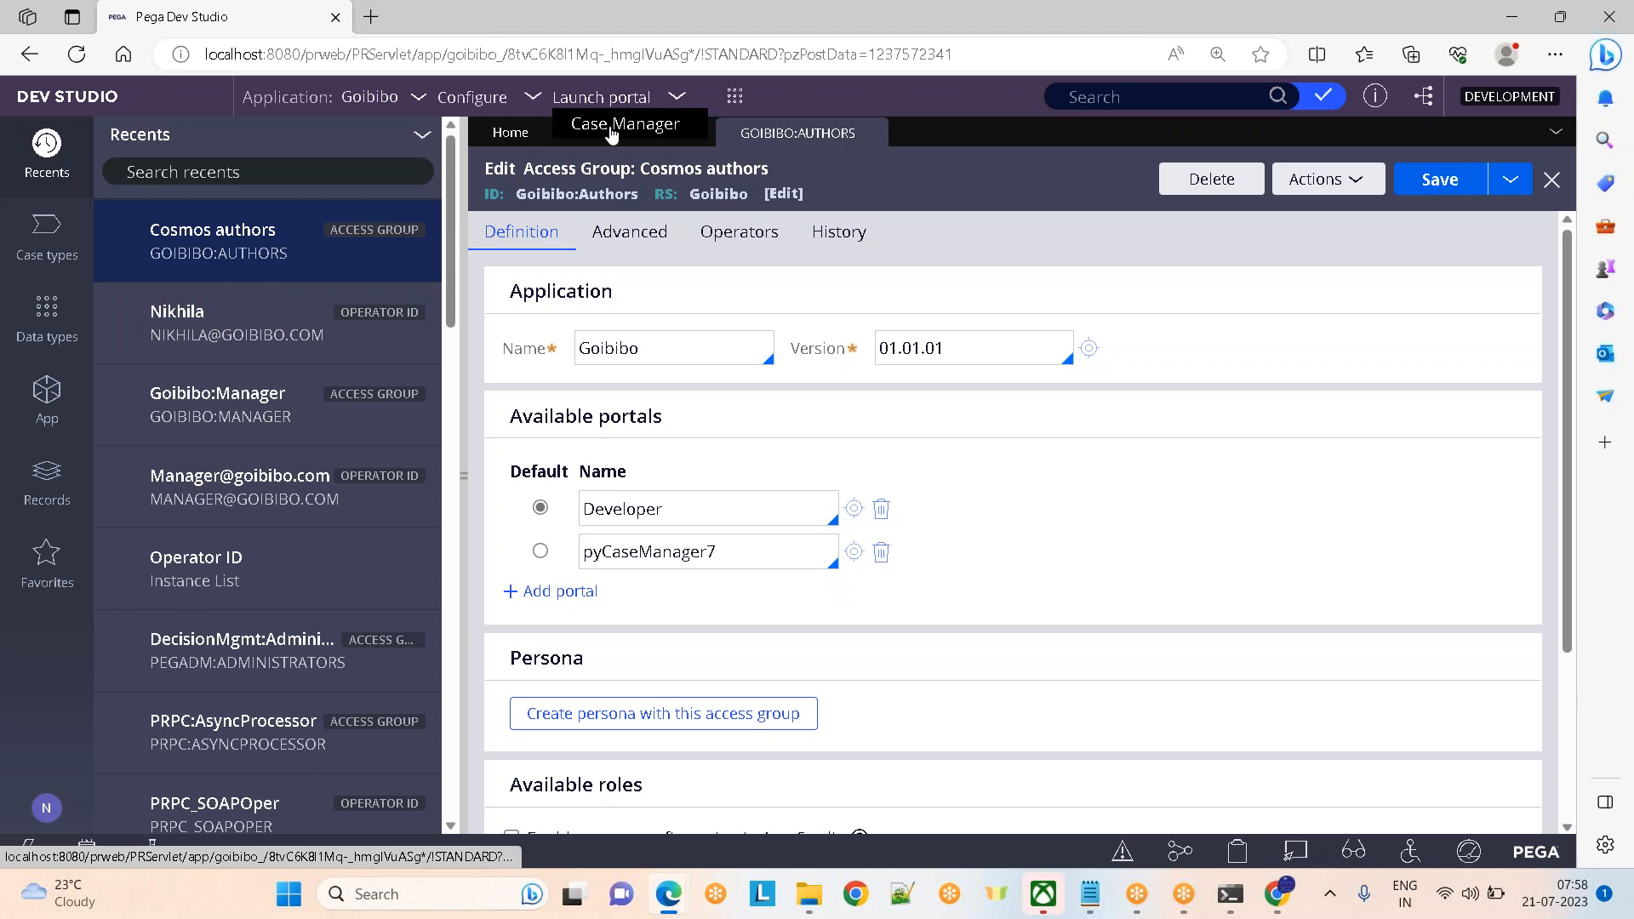
pyautogui.click(608, 130)
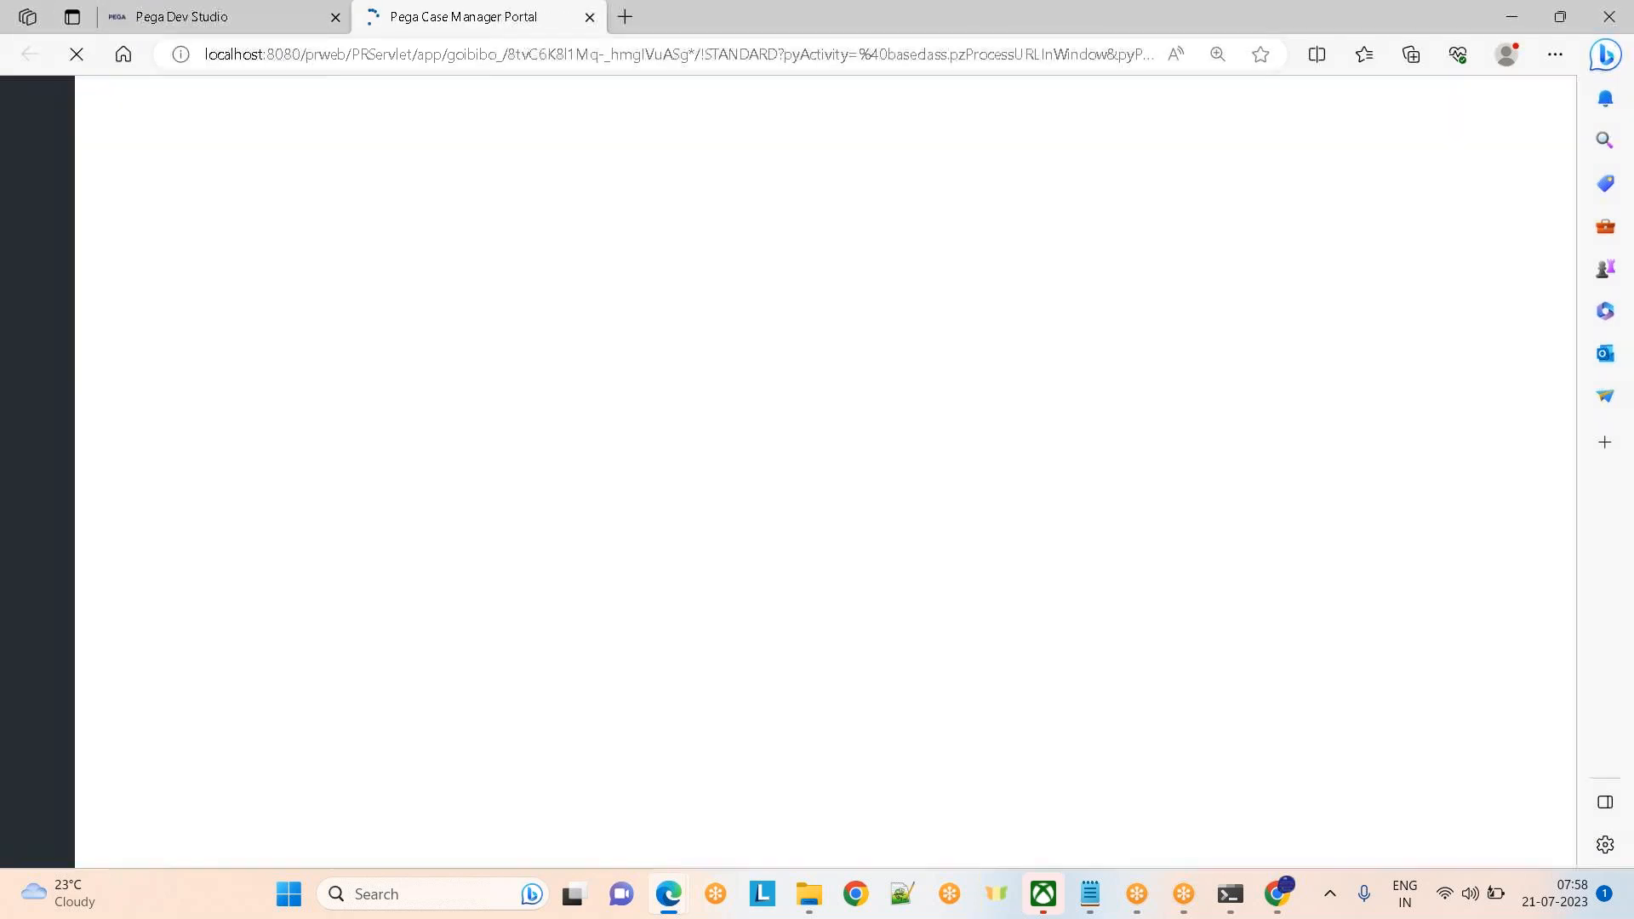
pyautogui.click(235, 22)
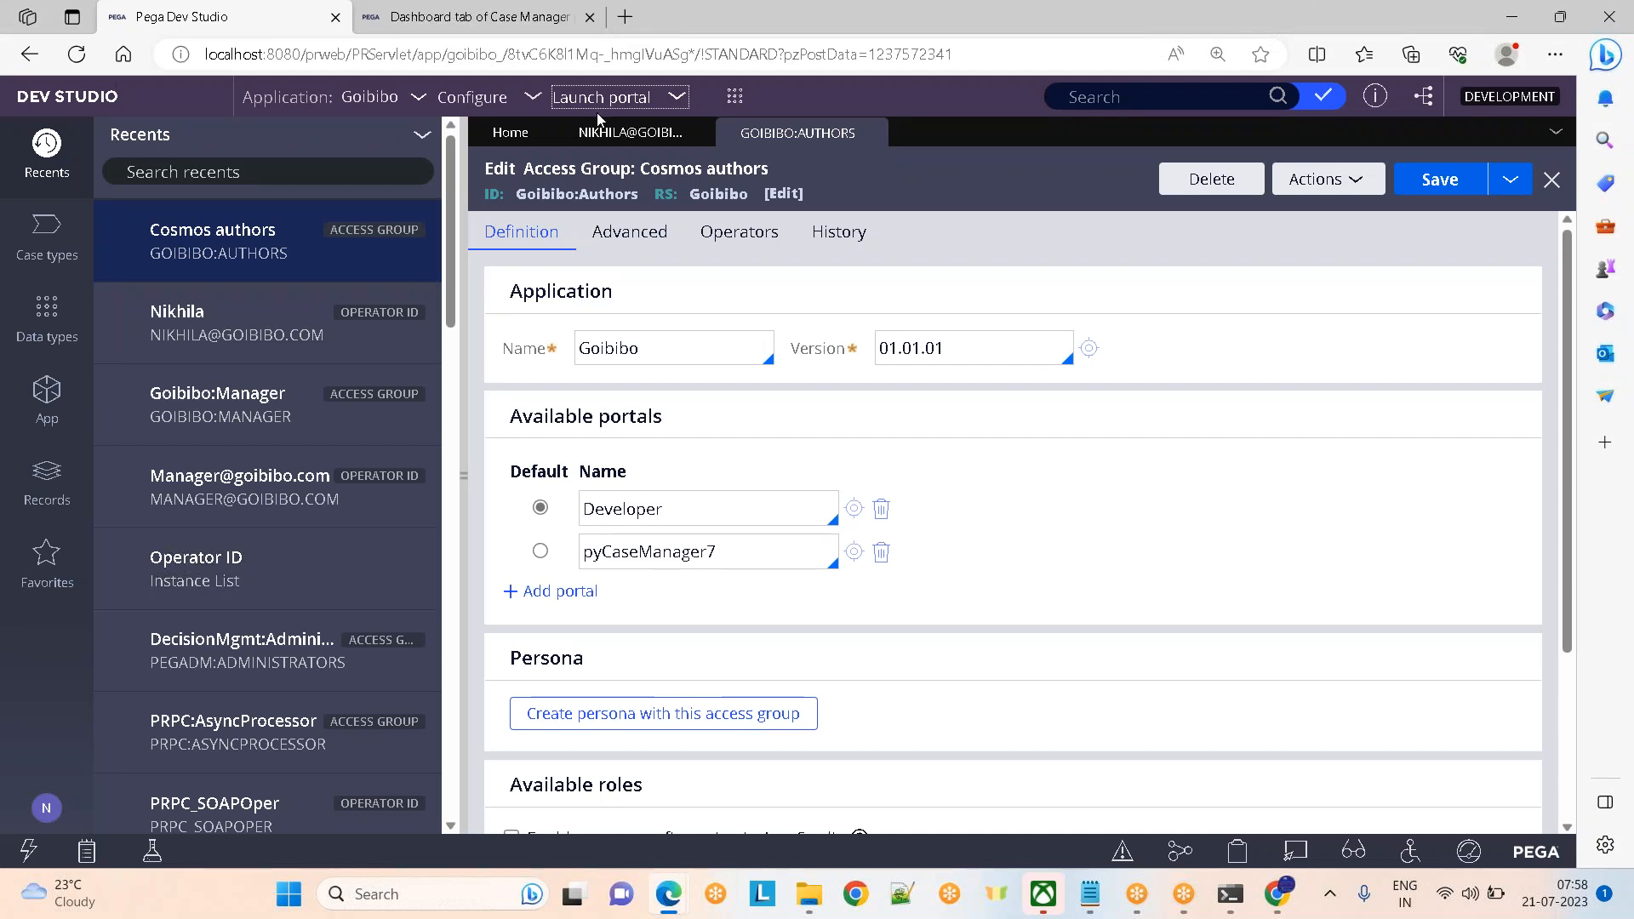
# Add a pxAdminStudio portal row to Goibibo:Authors, save with Ctrl+S, and reload the page
pyautogui.click(554, 591)
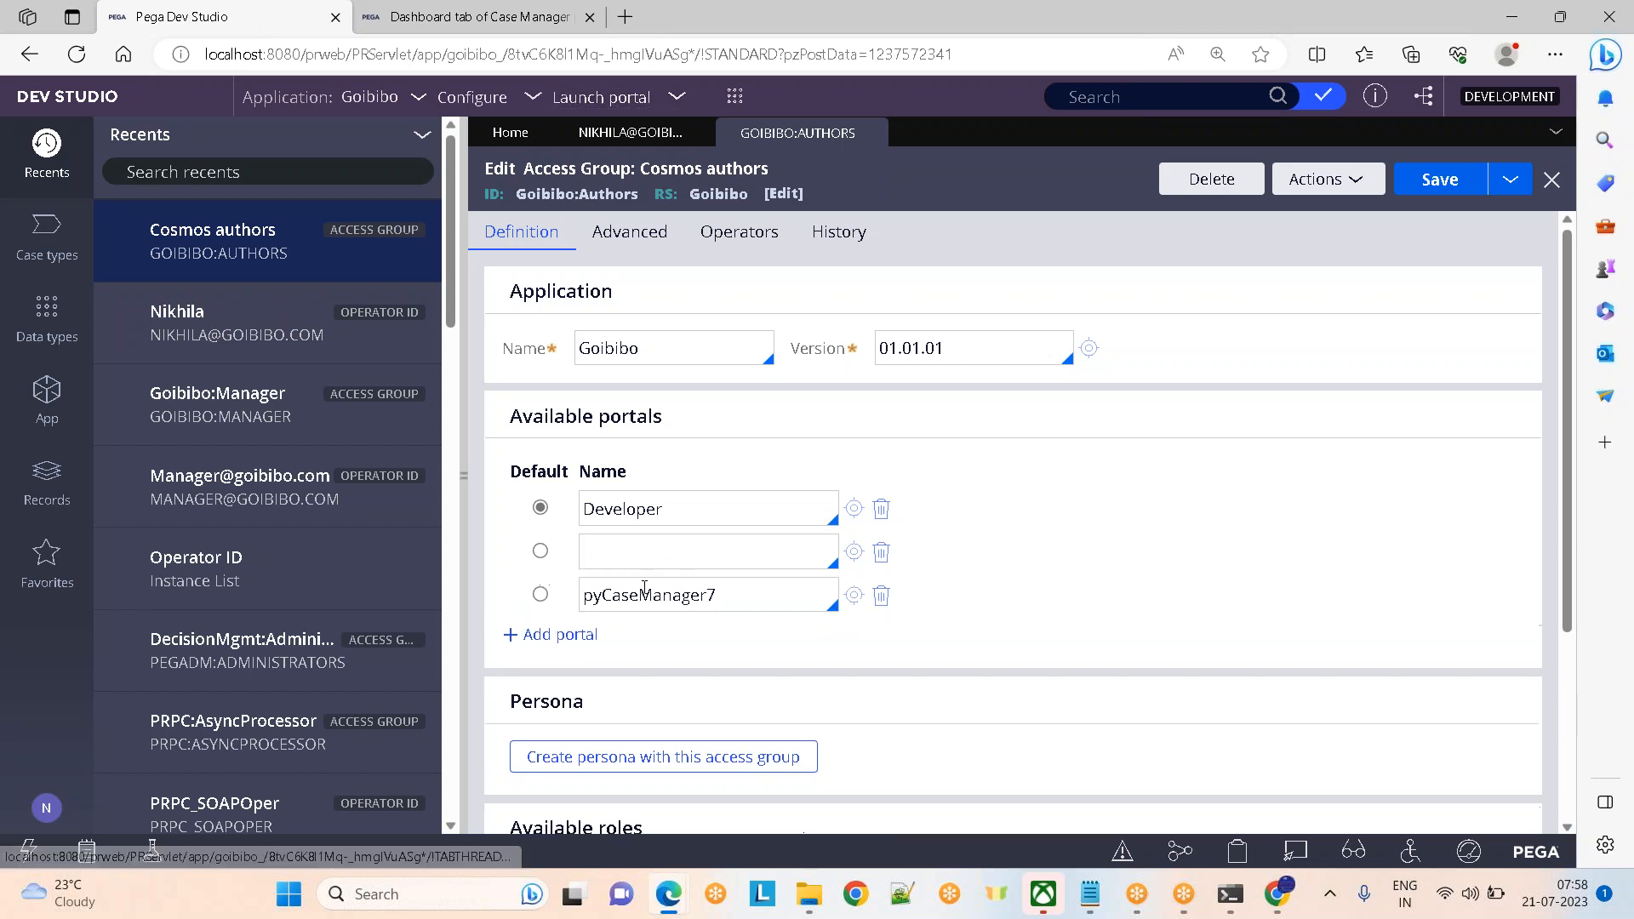
pyautogui.click(605, 557)
pyautogui.press('Down')
pyautogui.press('Down')
pyautogui.press('Down')
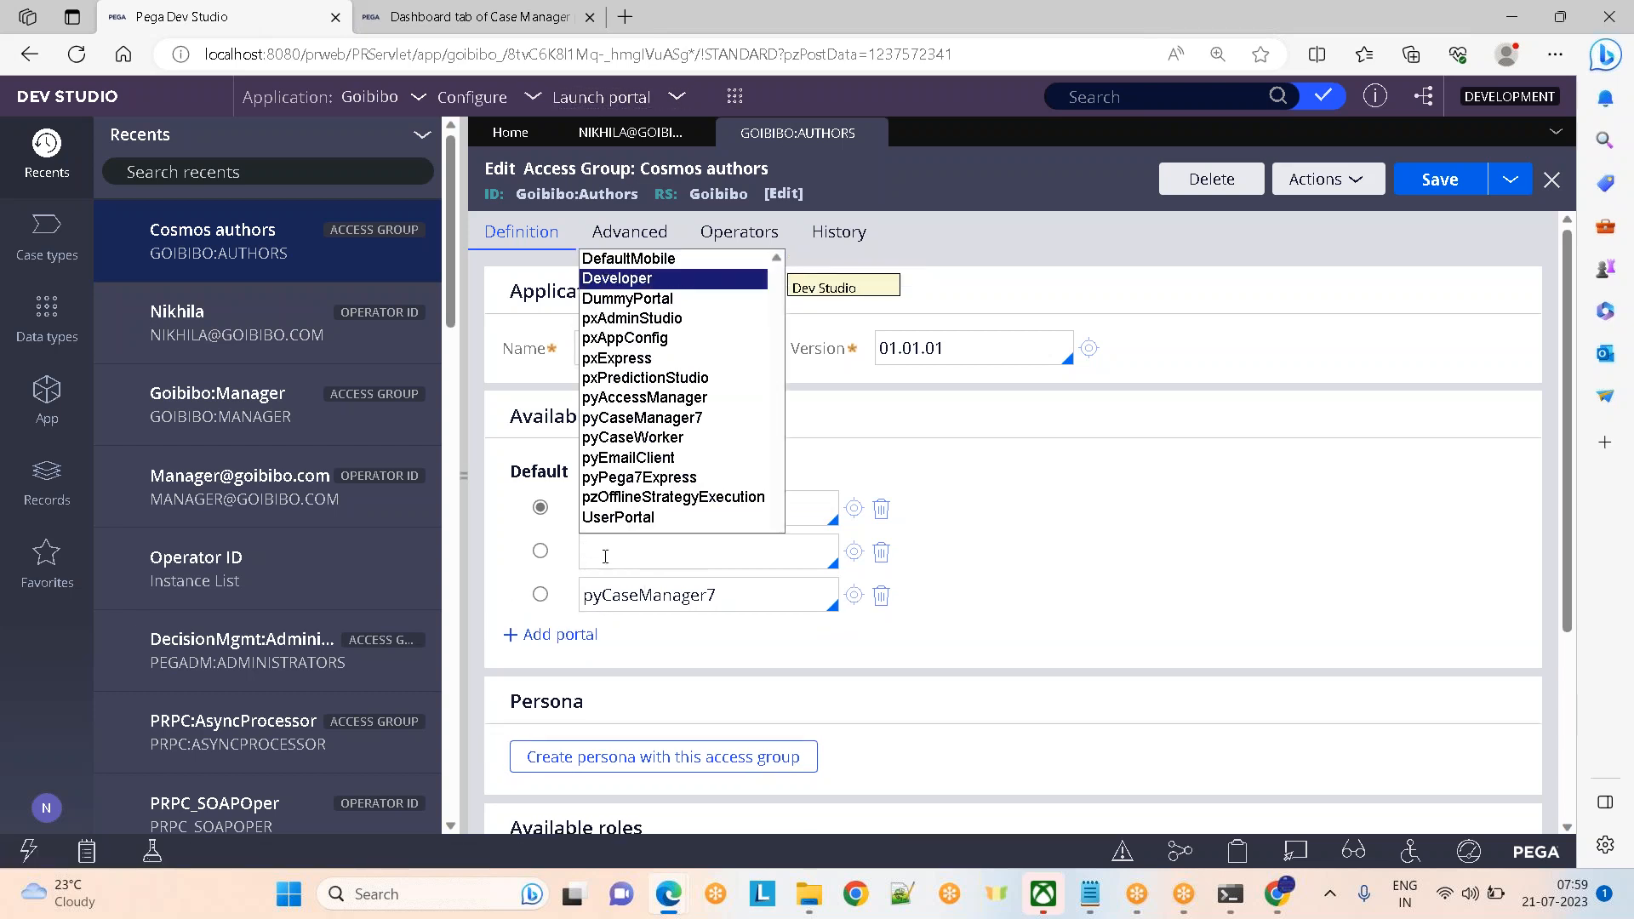
pyautogui.press('Return')
pyautogui.hotkey('ctrl', 's')
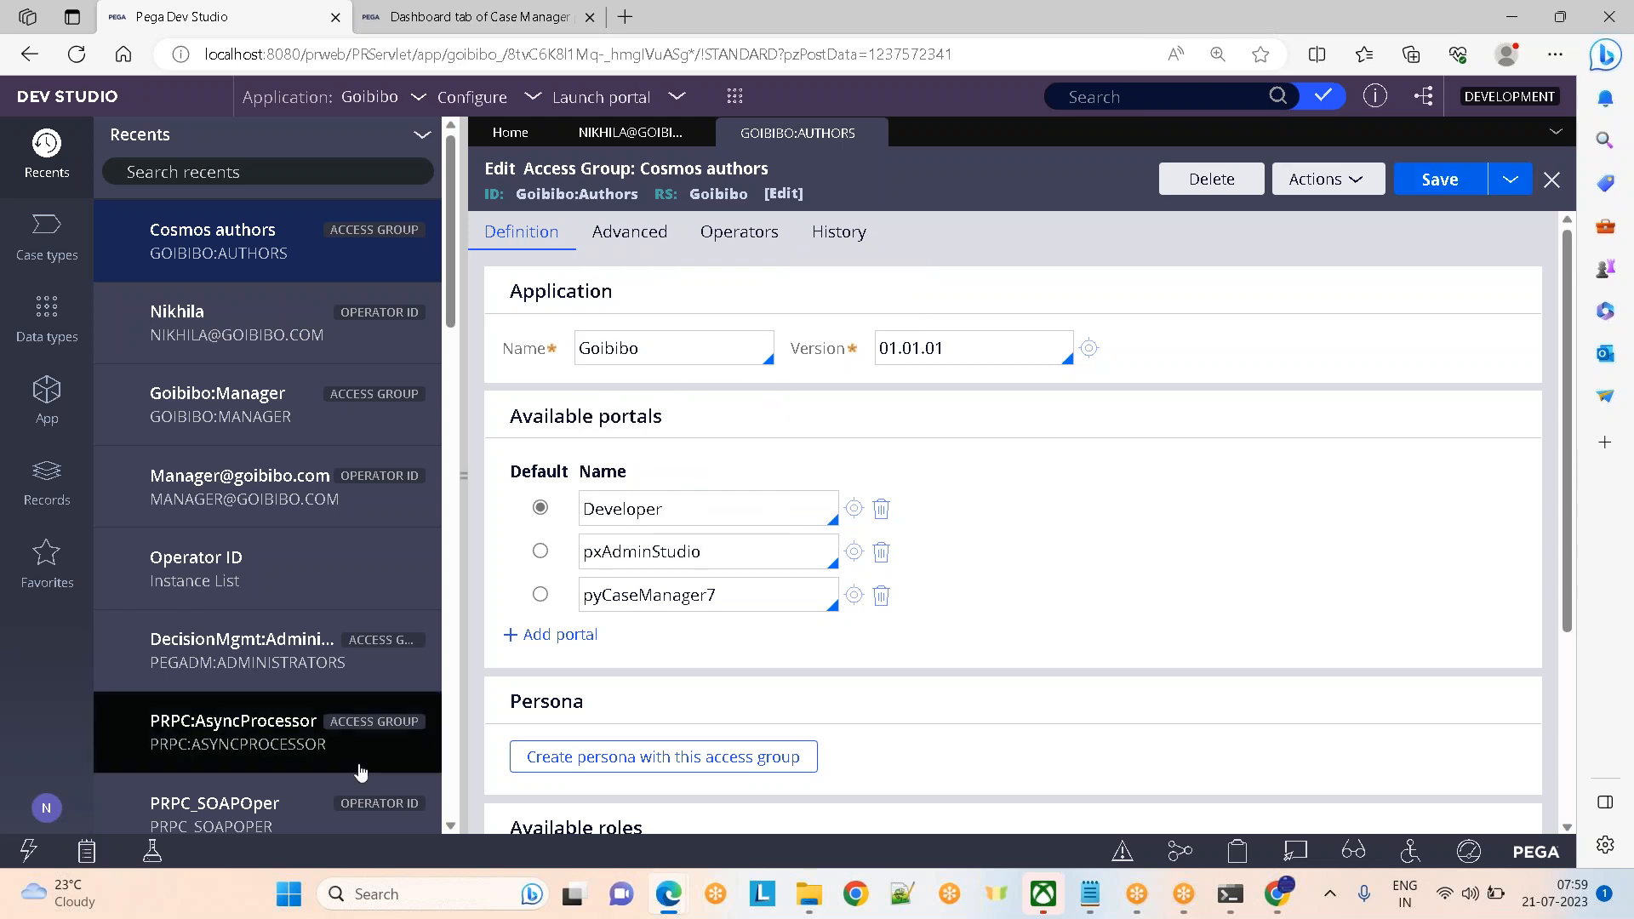
pyautogui.click(83, 56)
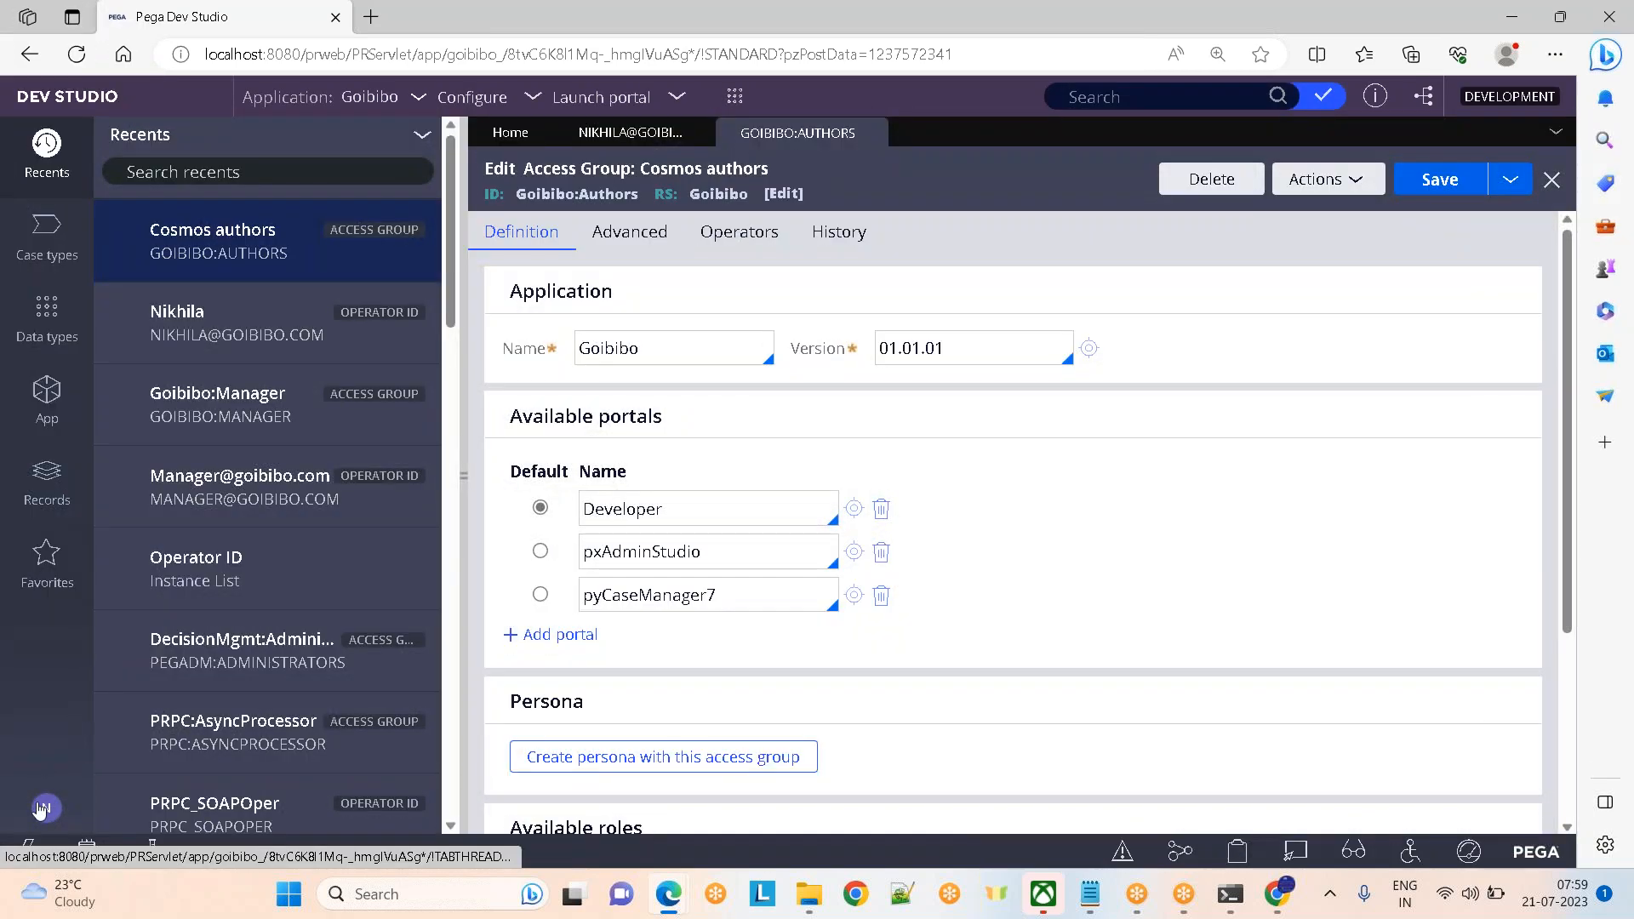
# Sign out and back in, then mark pxAdminStudio as the Cosmos authors default portal
pyautogui.click(40, 809)
pyautogui.click(111, 777)
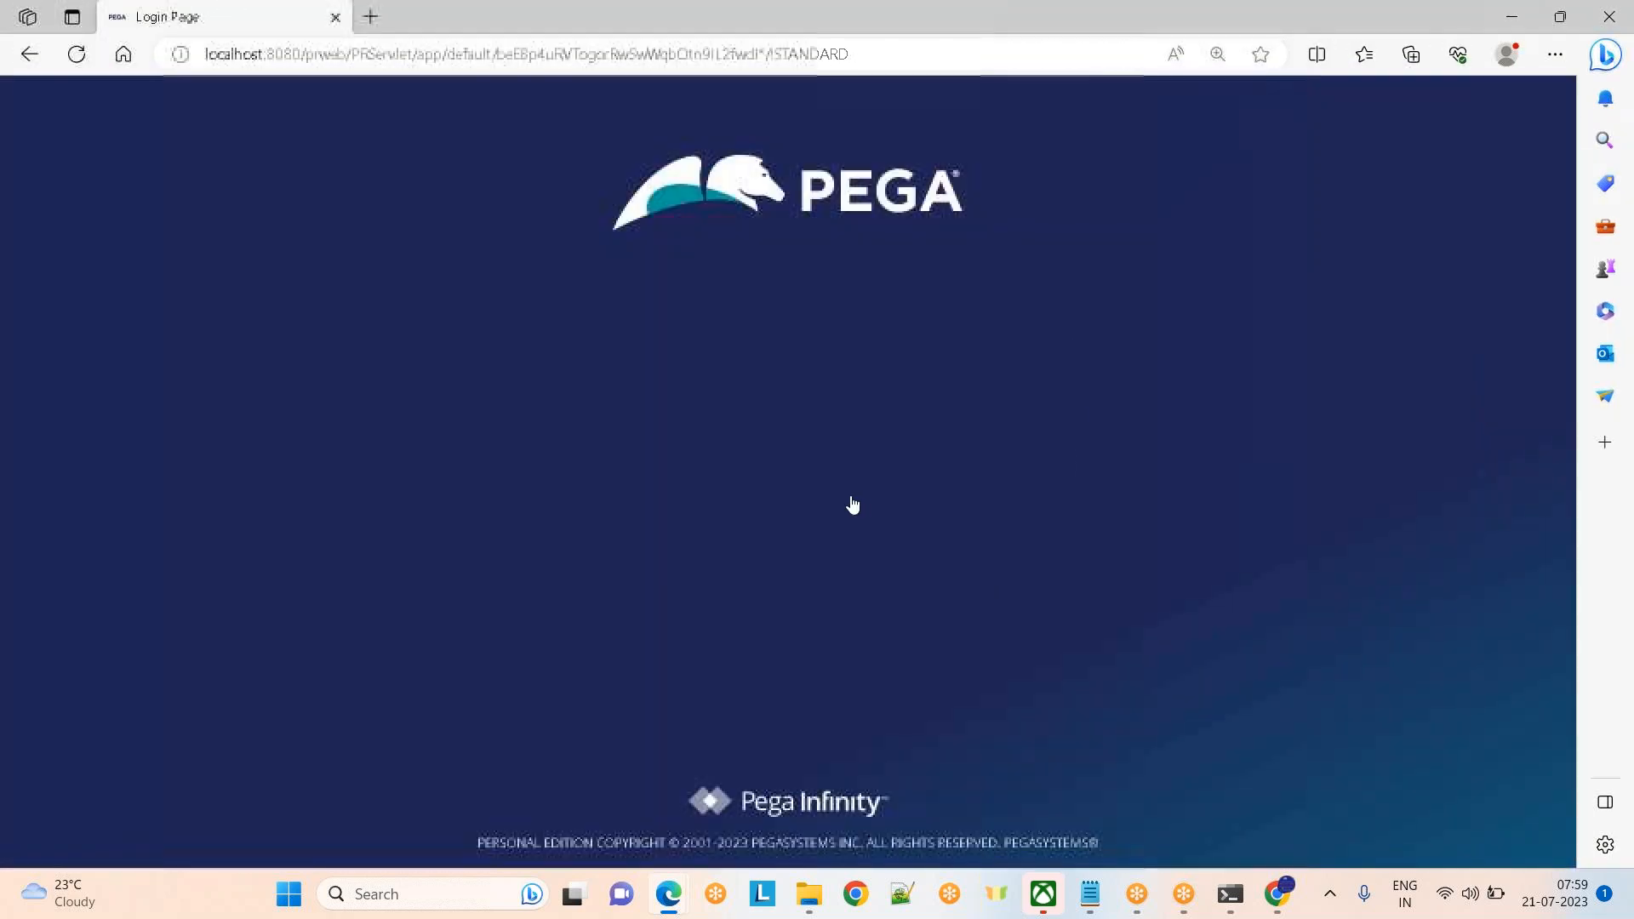
pyautogui.click(705, 508)
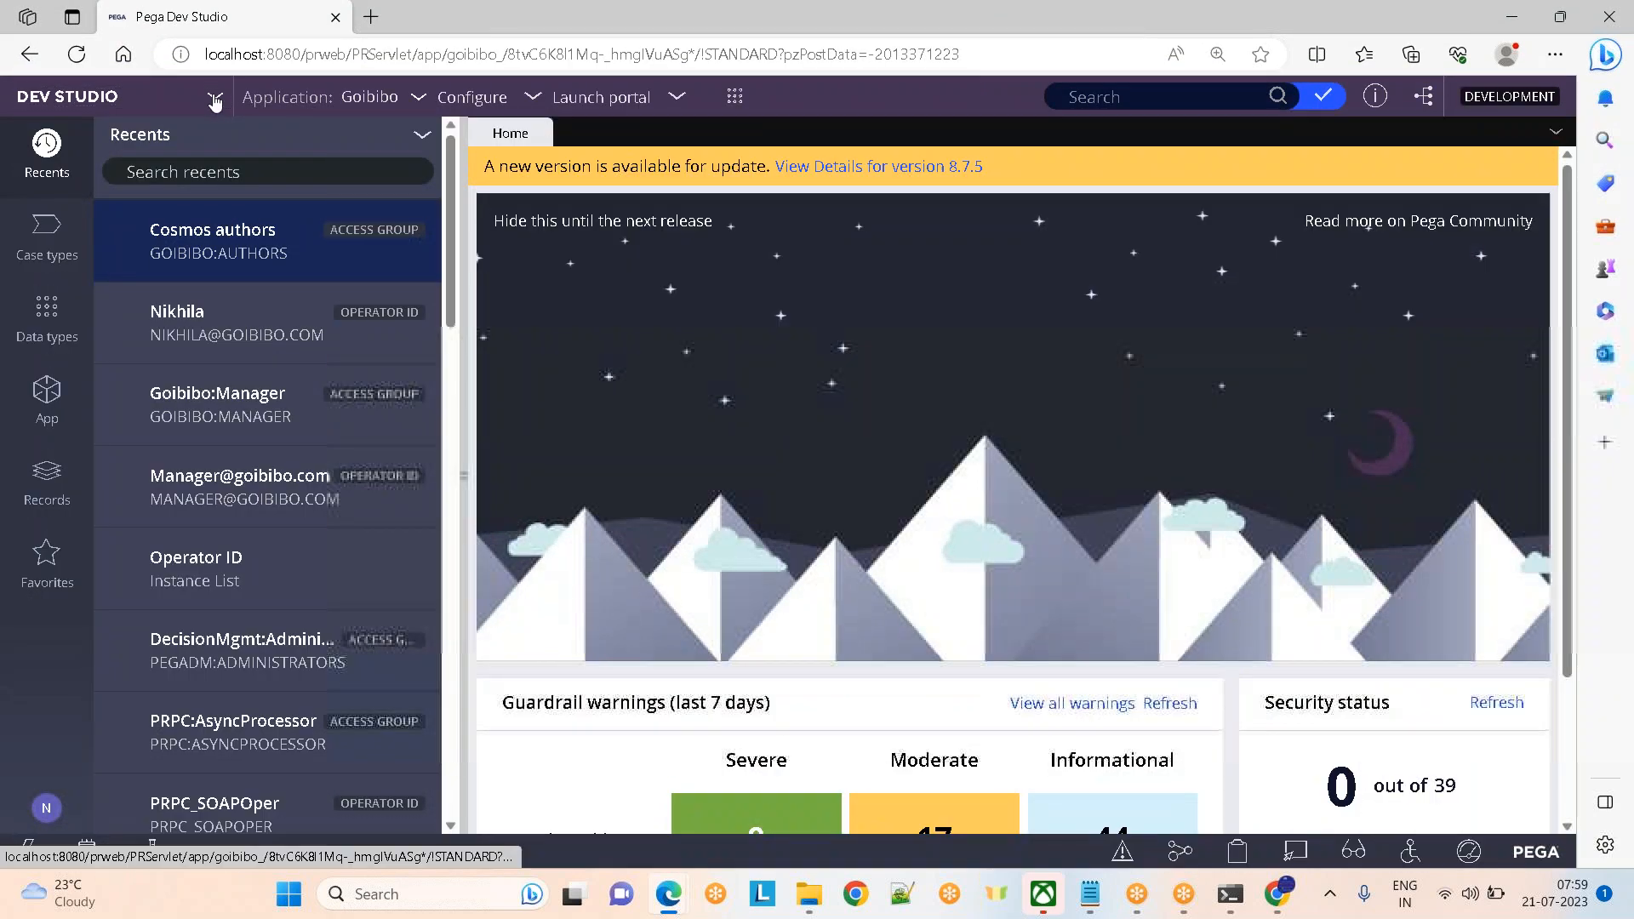
pyautogui.click(214, 99)
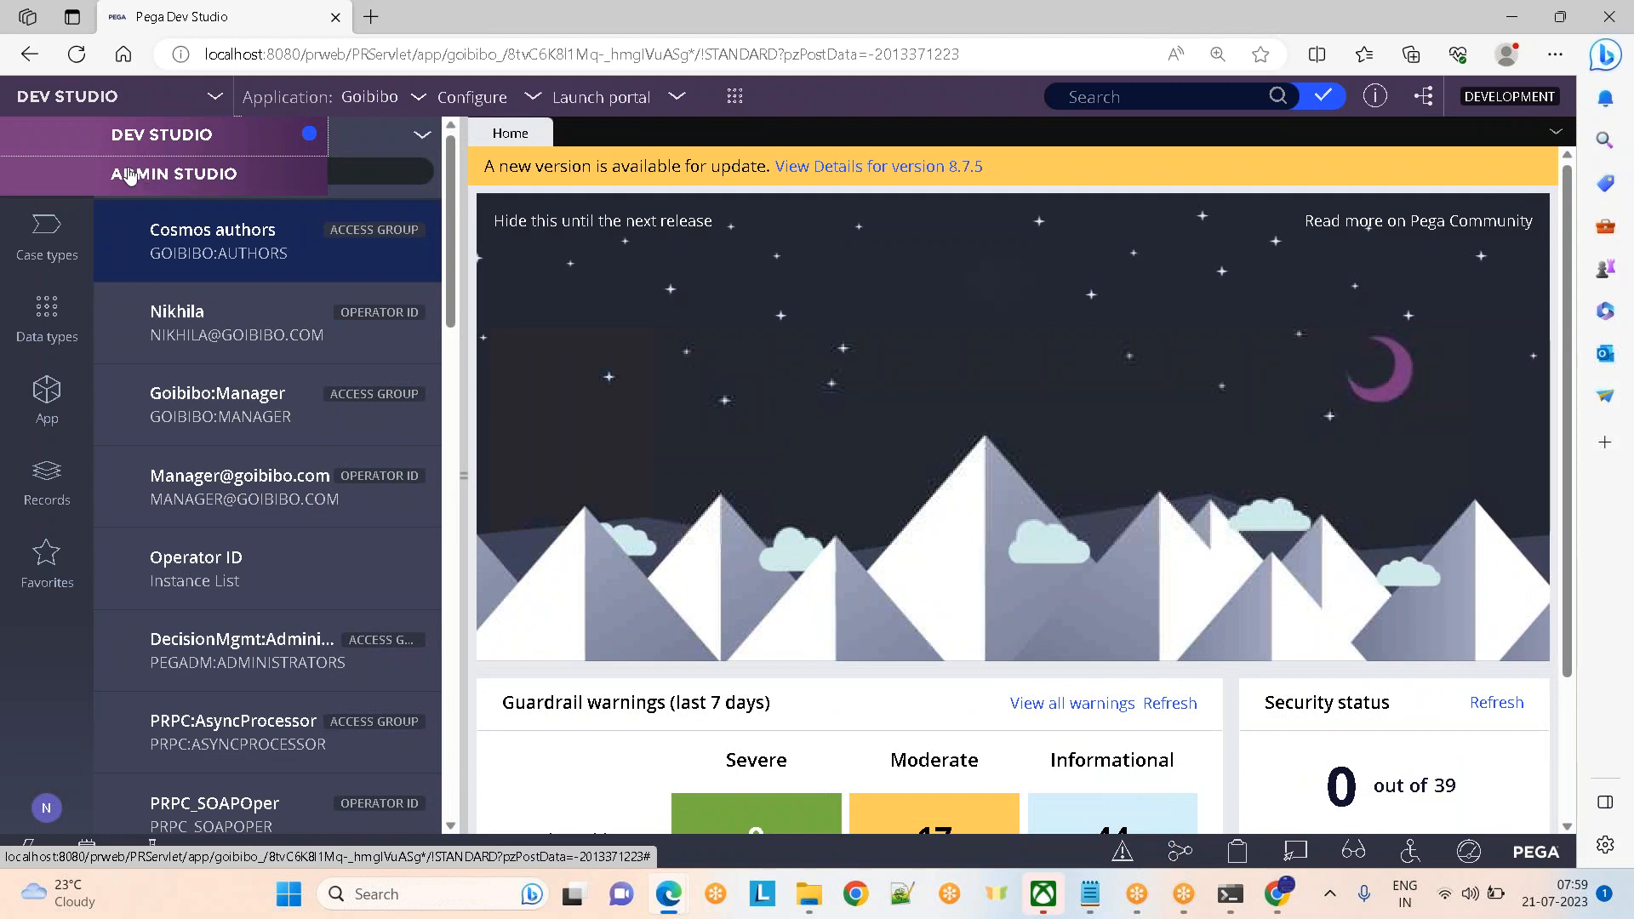
pyautogui.click(194, 245)
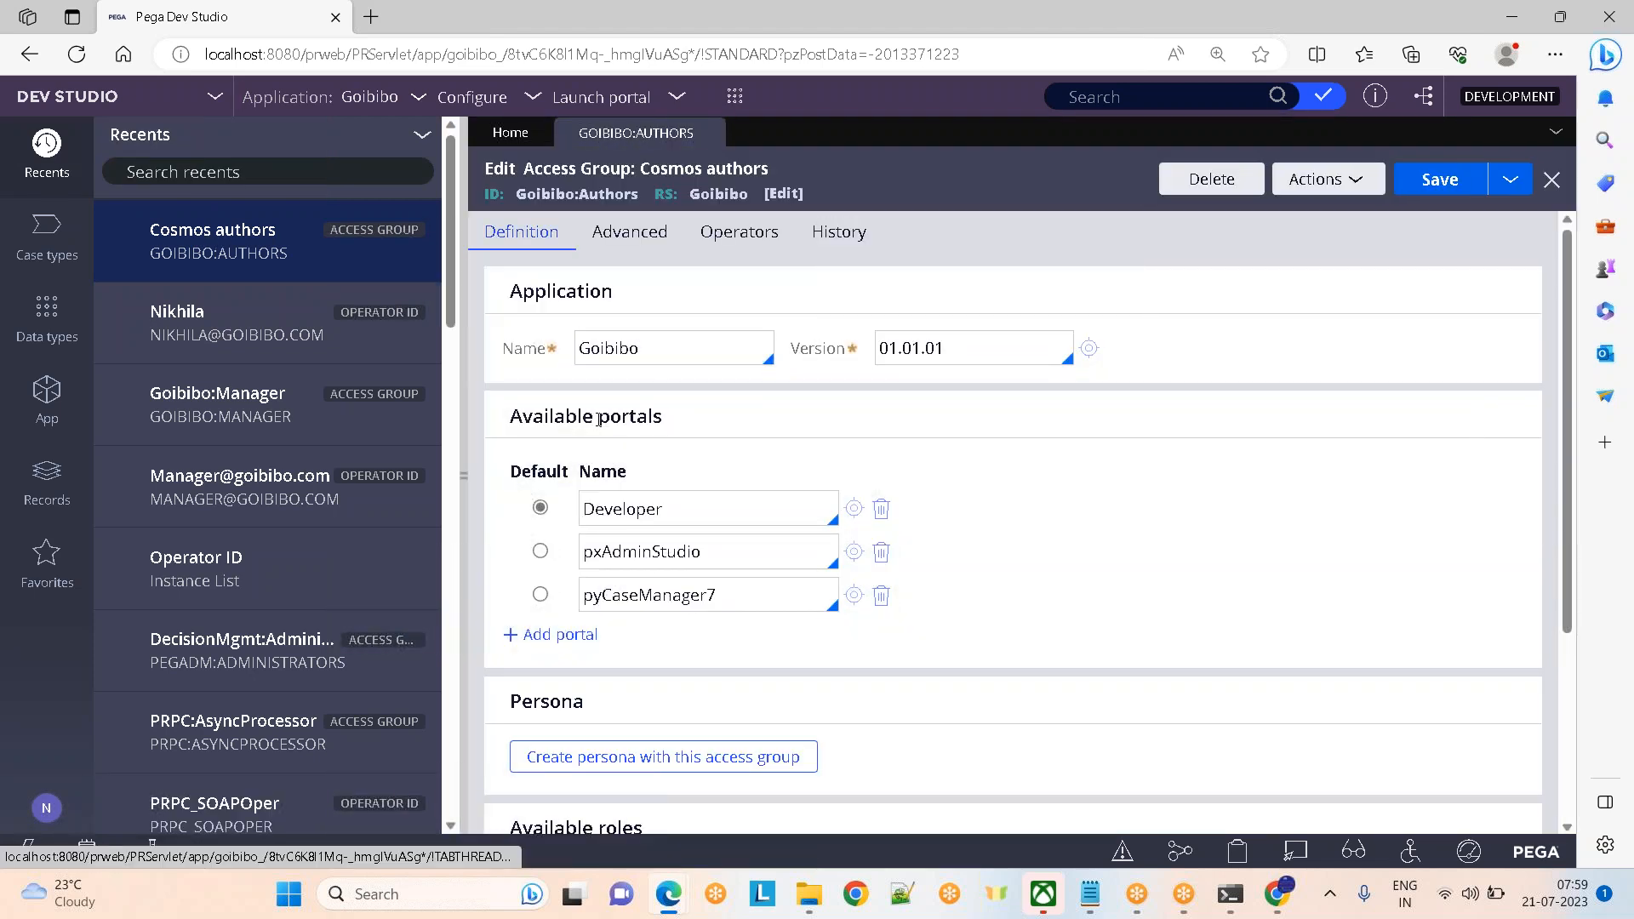
pyautogui.doubleClick(599, 419)
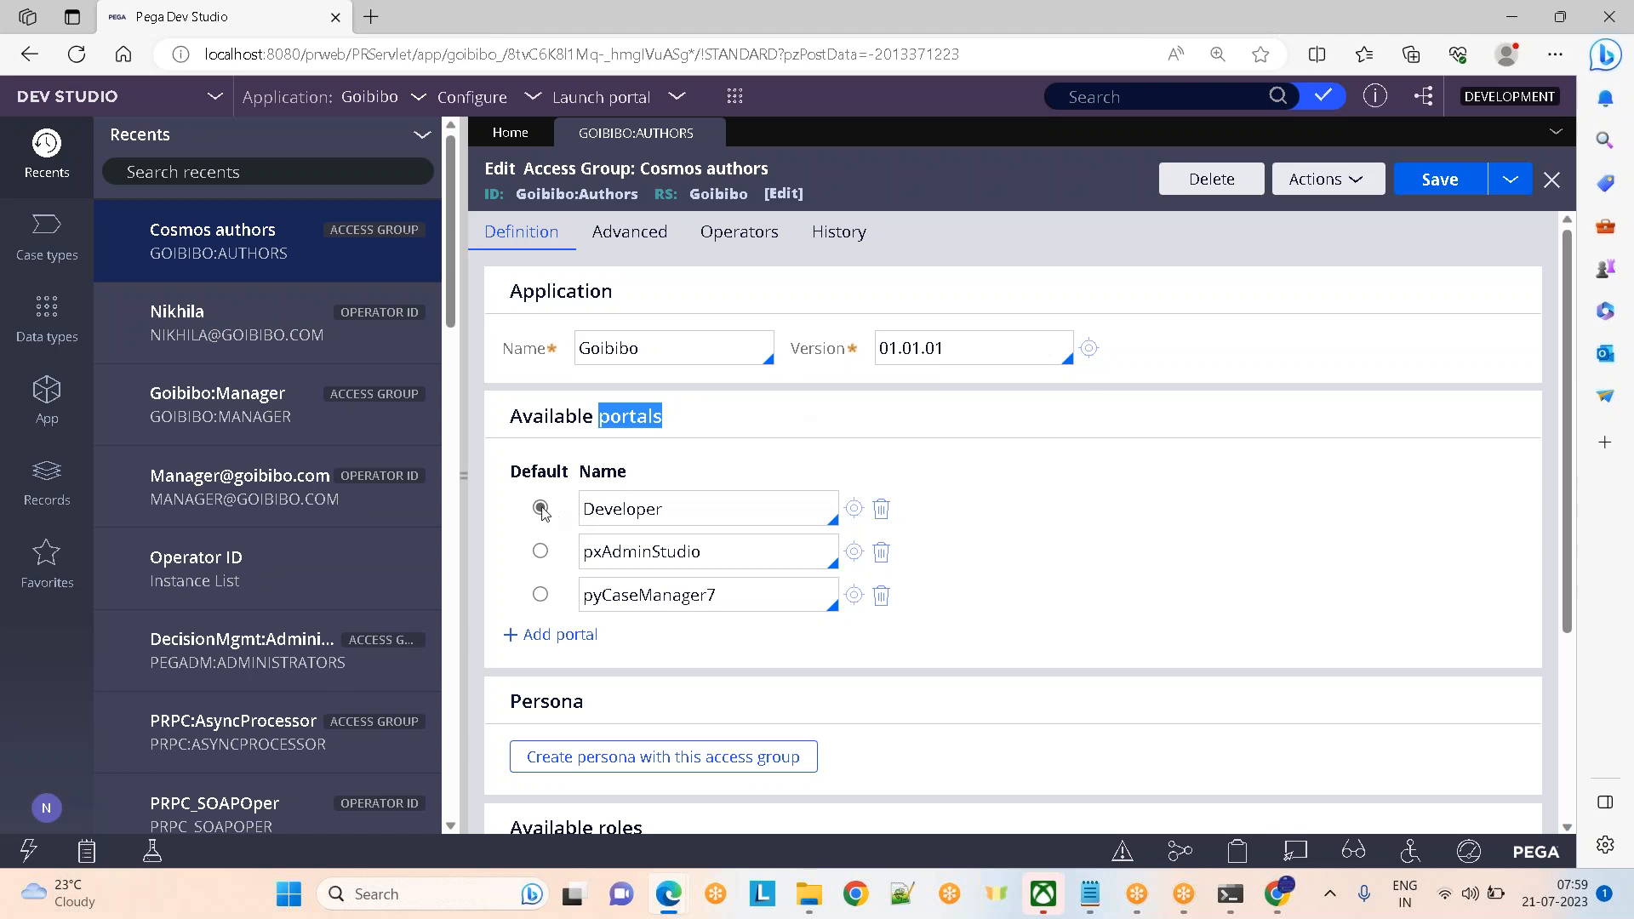
pyautogui.click(544, 553)
# Log off and sign in again so the session opens in Admin Studio
pyautogui.click(68, 807)
pyautogui.click(82, 787)
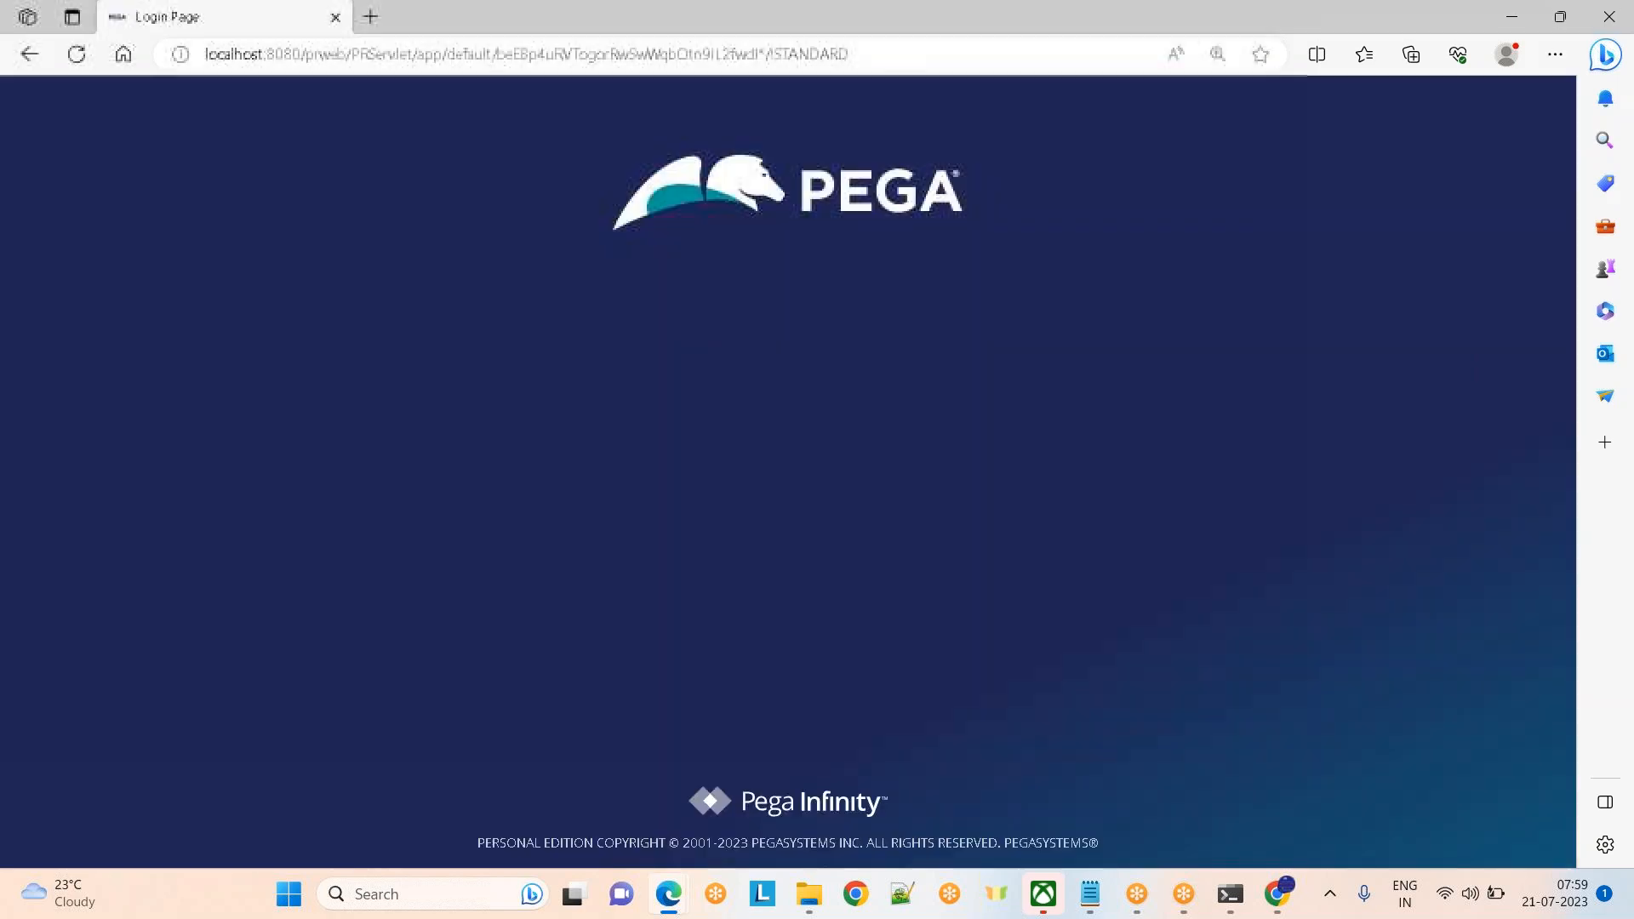
pyautogui.click(672, 504)
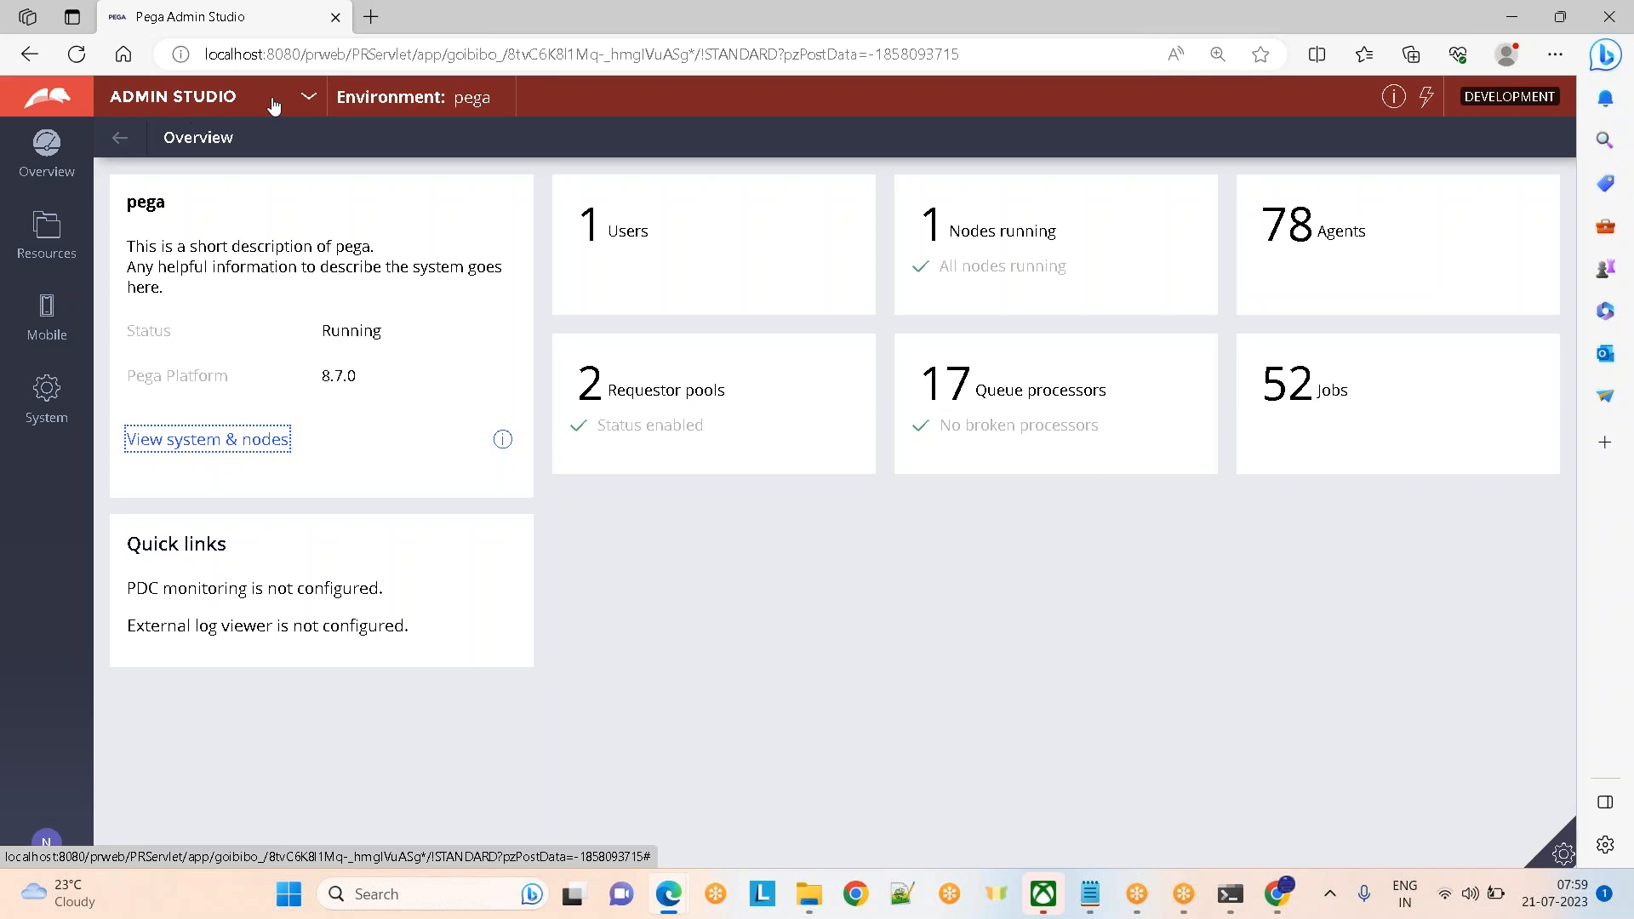
# Switch to Dev Studio, make Developer the Cosmos authors default portal again, save, and log off
pyautogui.click(309, 99)
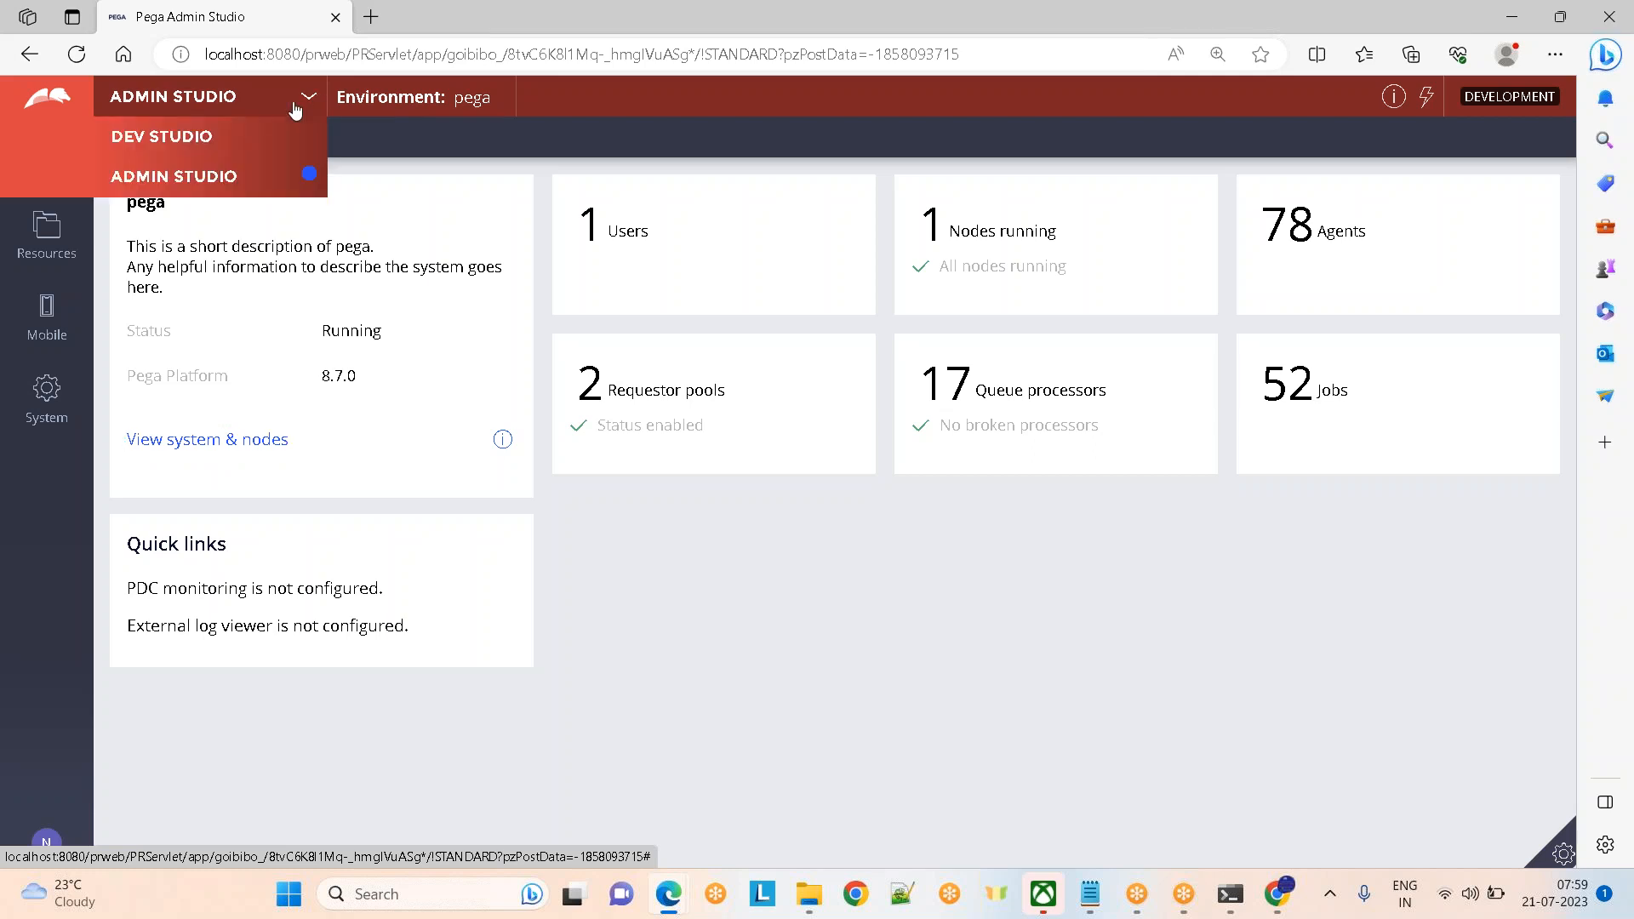
pyautogui.click(209, 138)
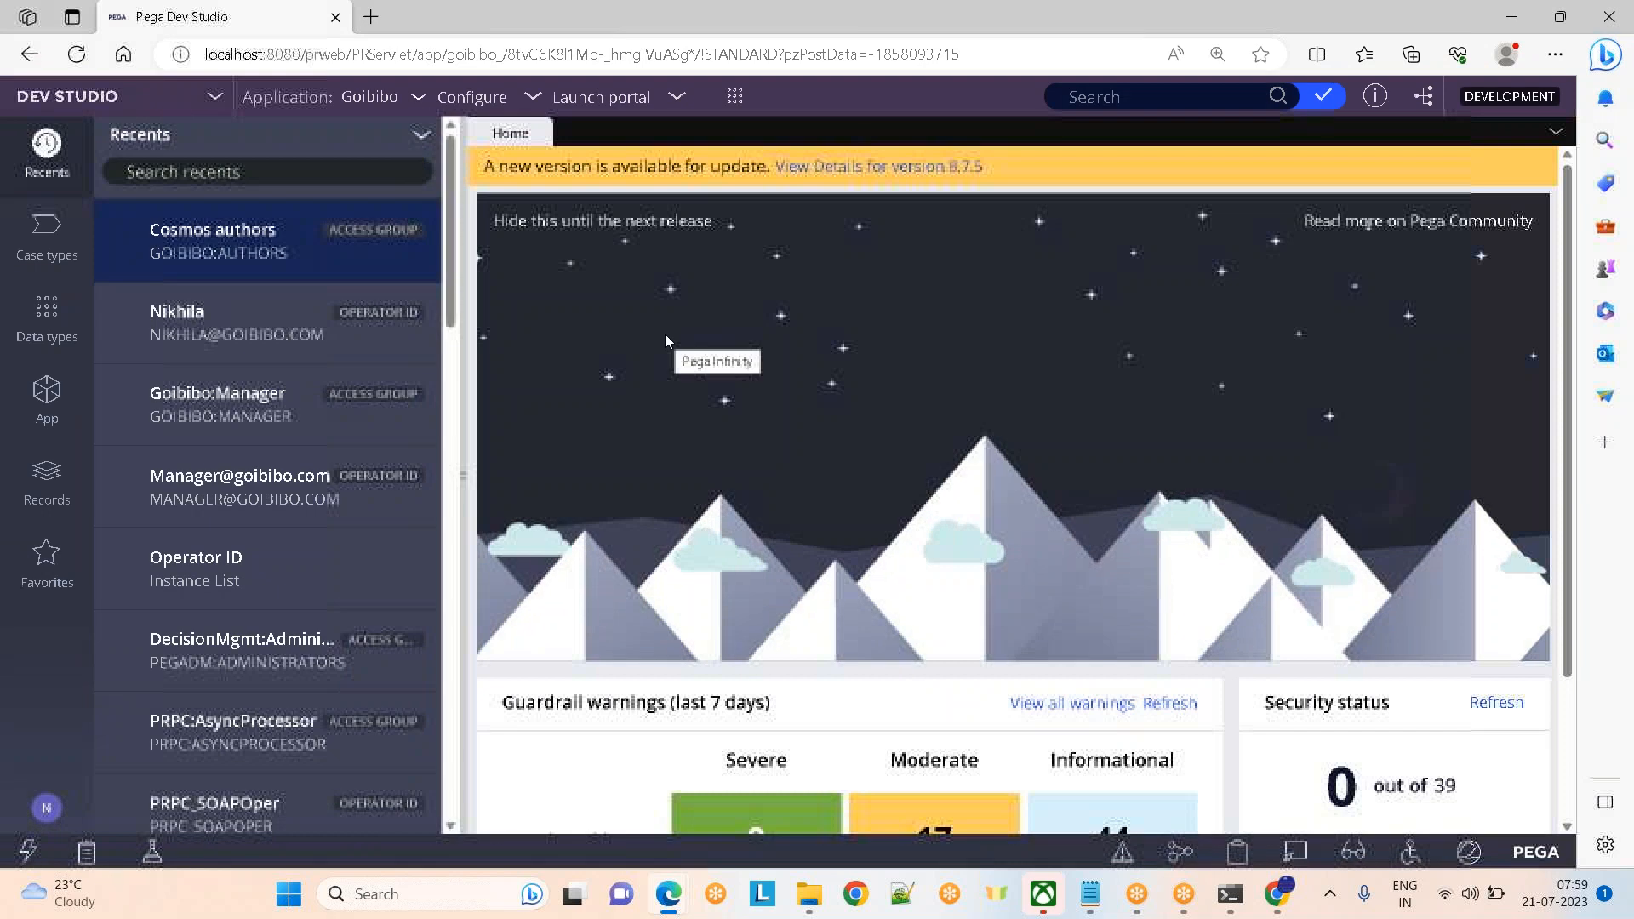
pyautogui.click(217, 238)
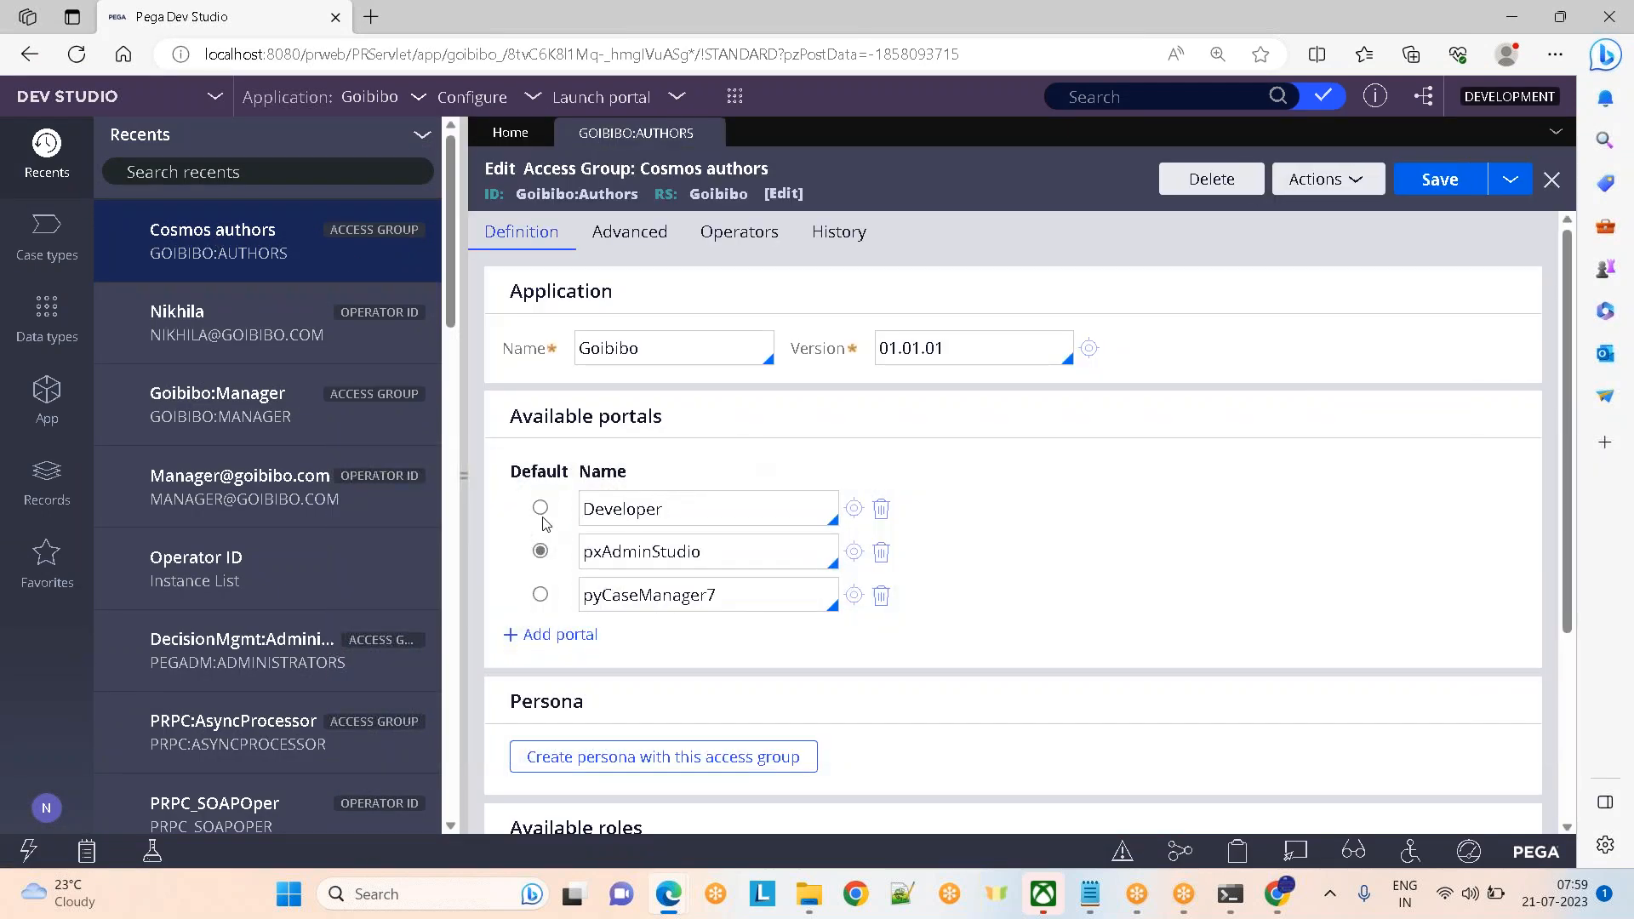
pyautogui.click(541, 509)
pyautogui.click(1443, 187)
pyautogui.click(46, 804)
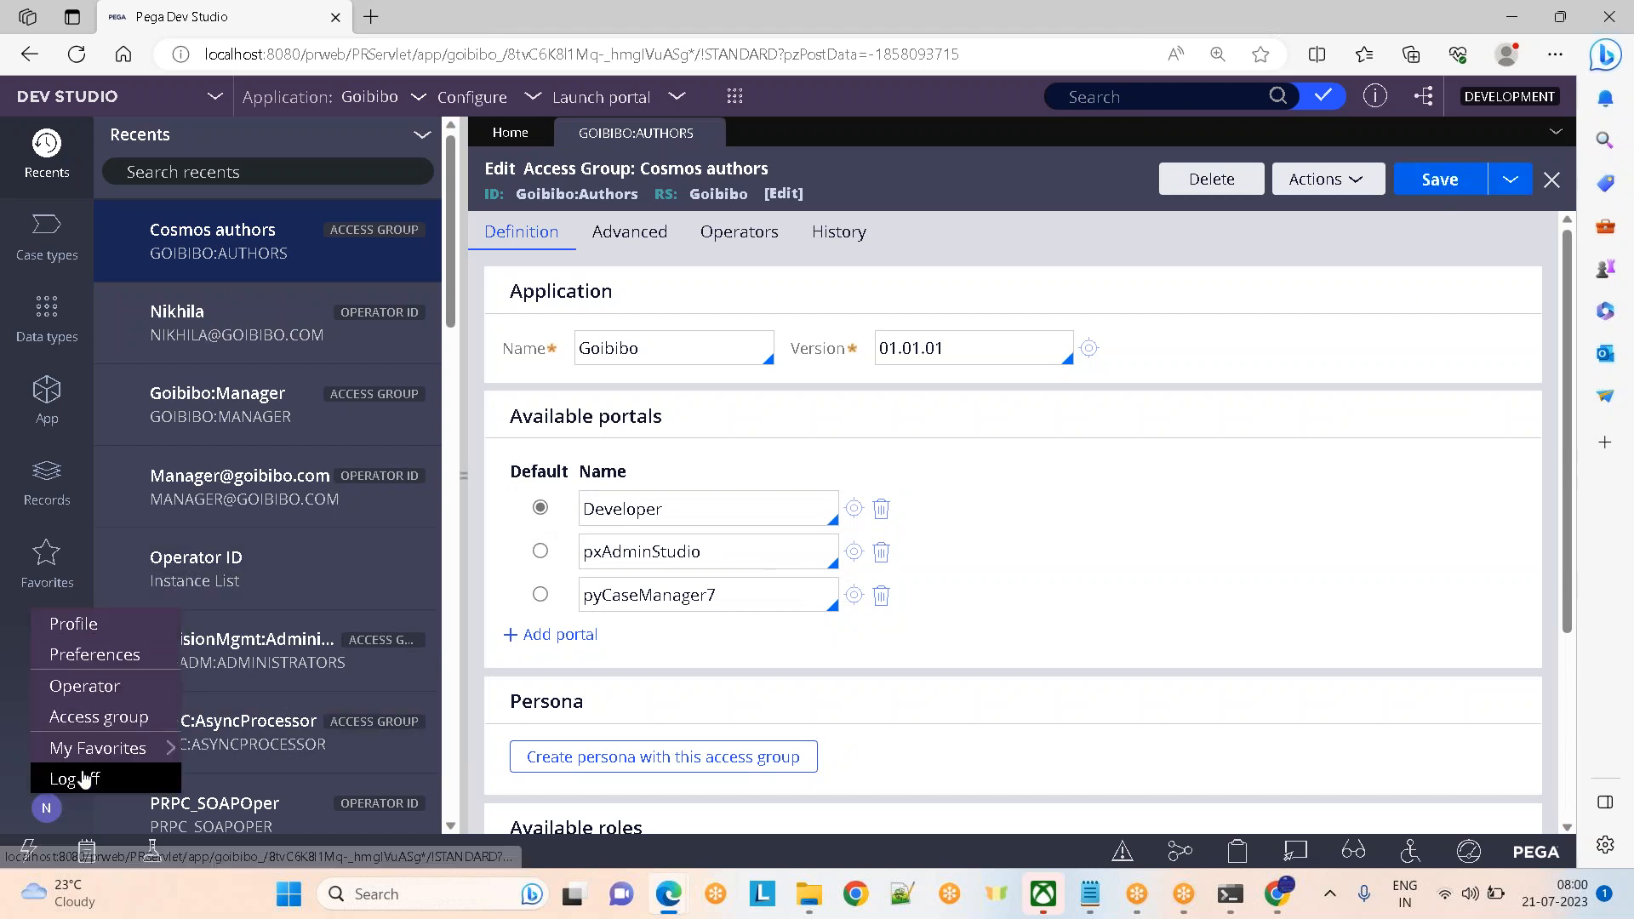
pyautogui.click(75, 774)
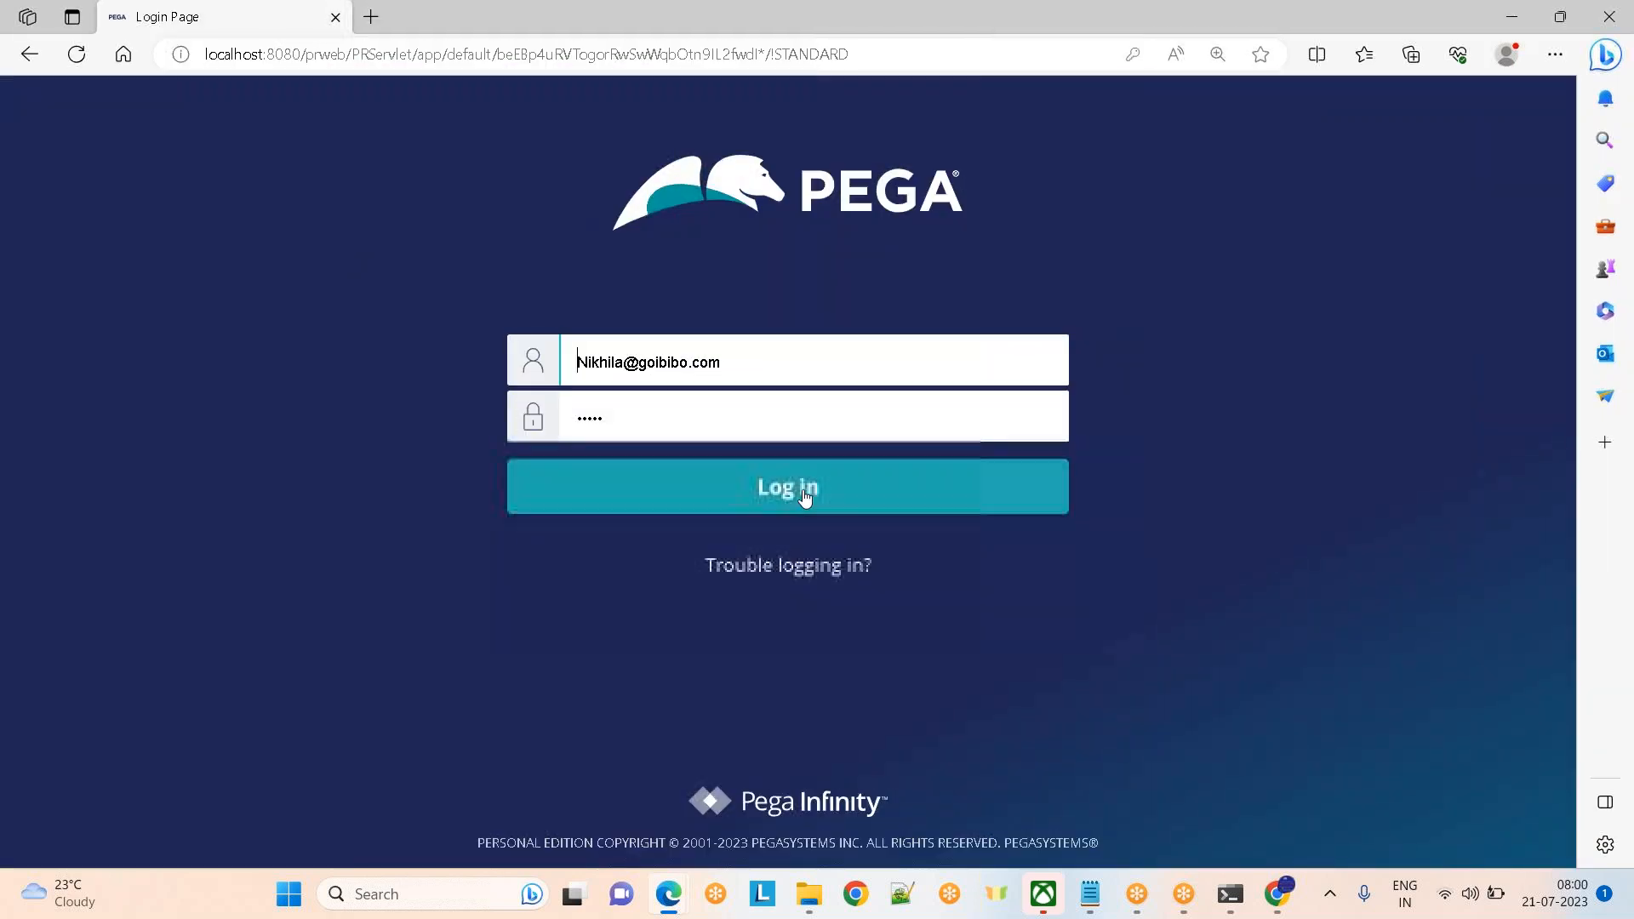
# Sign back in and reopen Cosmos authors, with Developer still the default portal
pyautogui.click(809, 502)
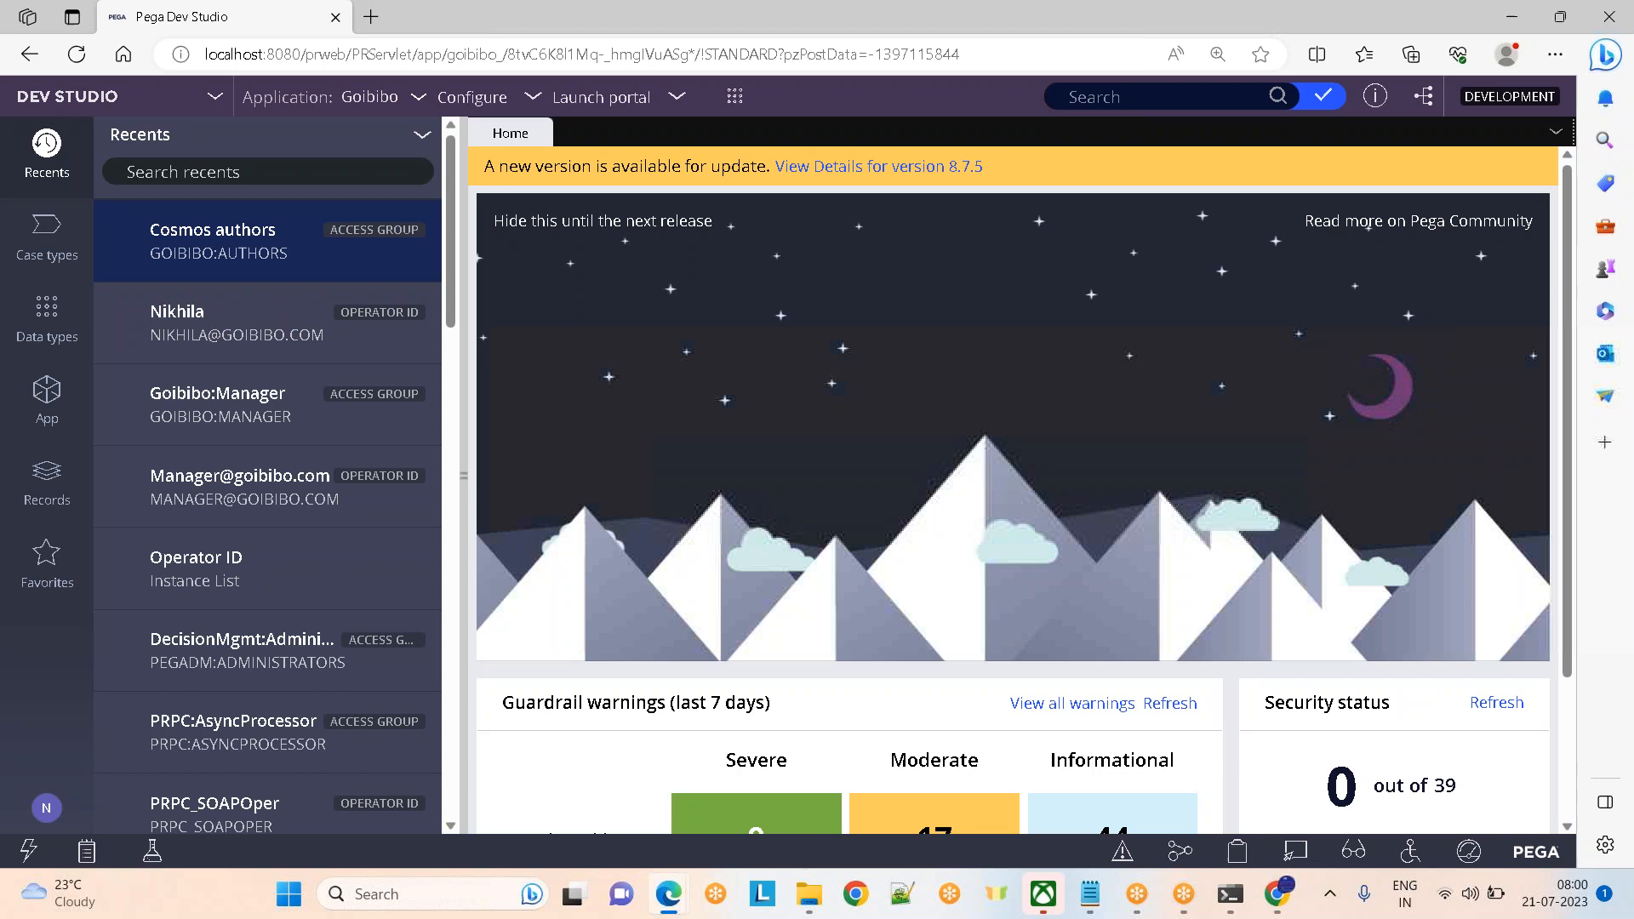
pyautogui.click(193, 229)
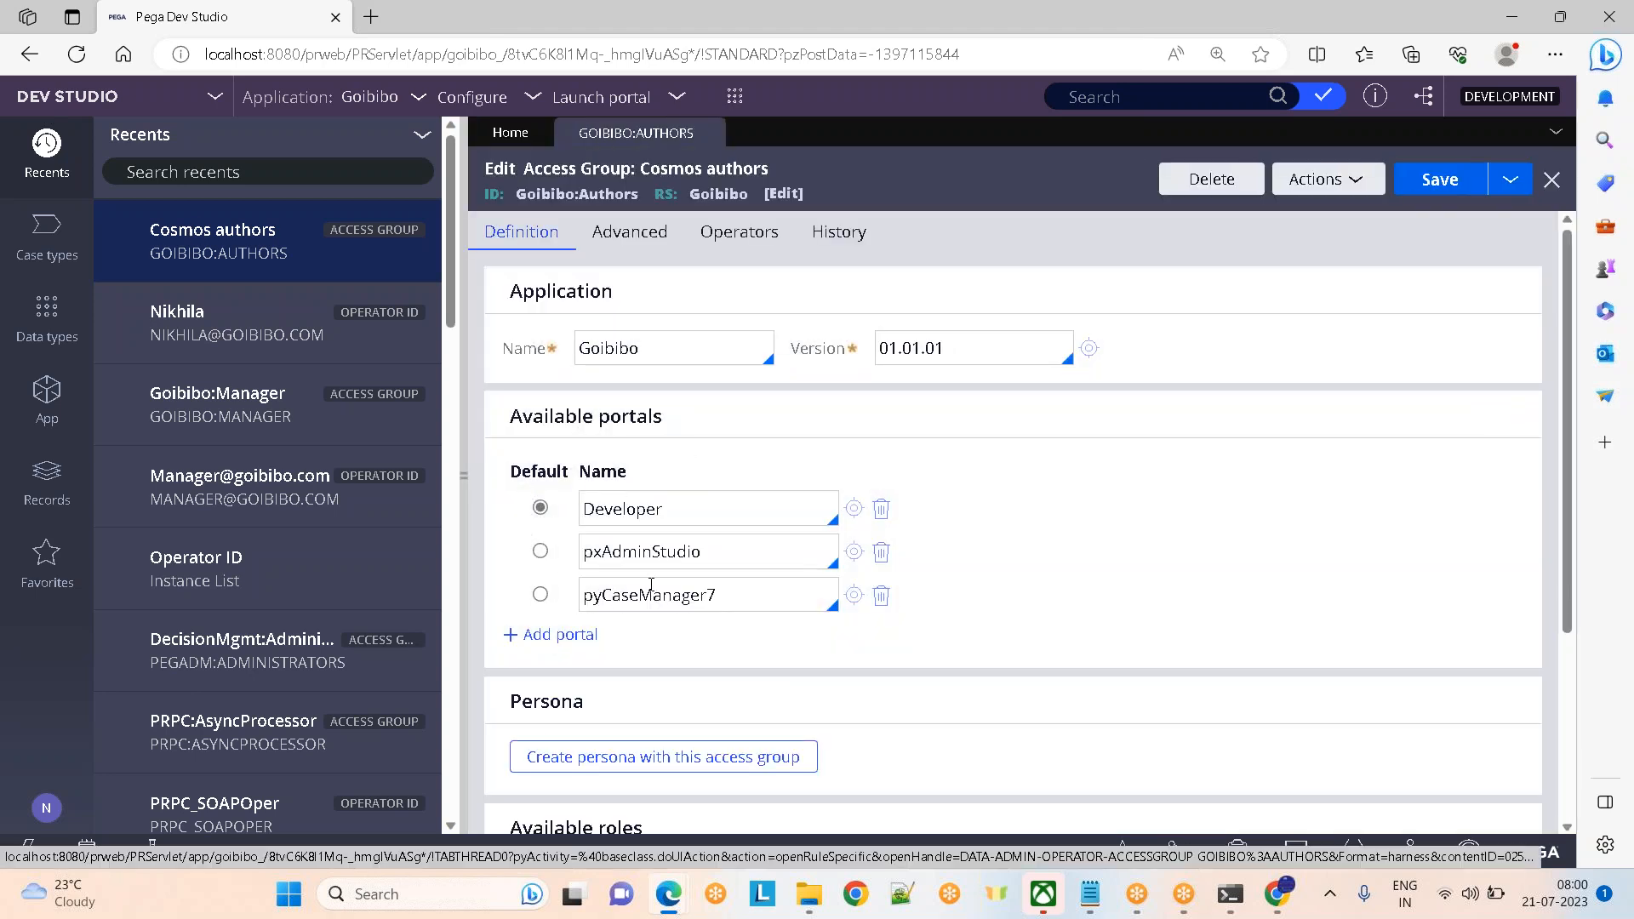
pyautogui.doubleClick(695, 505)
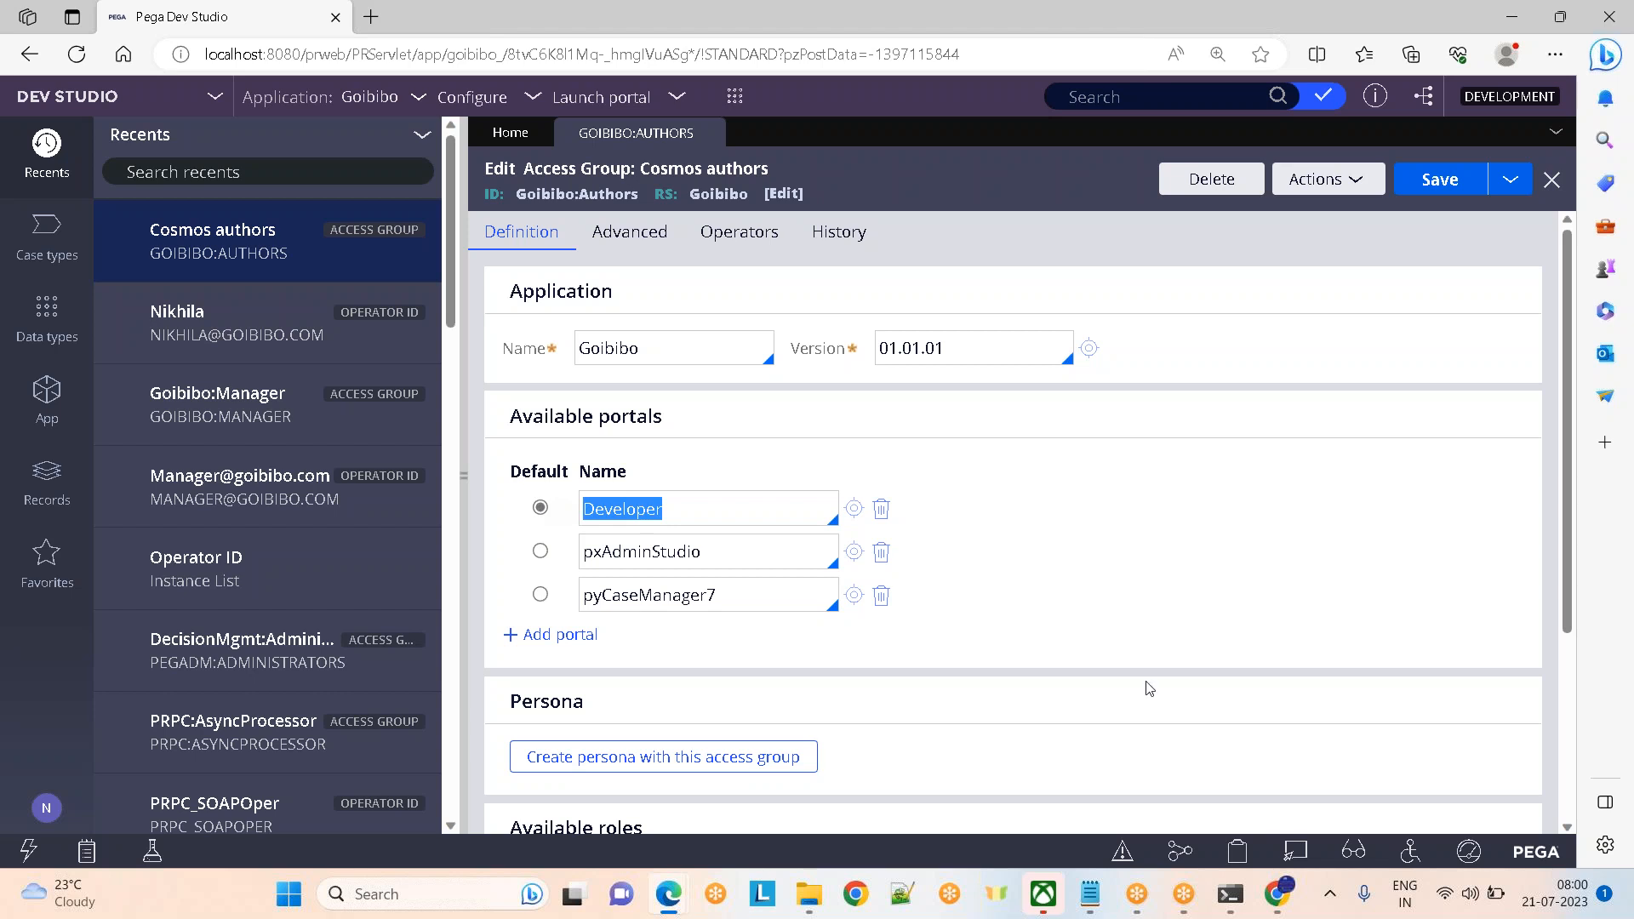
# Compare Nikhila's operator record with the Goibibo:Authors access group's application name
pyautogui.click(200, 322)
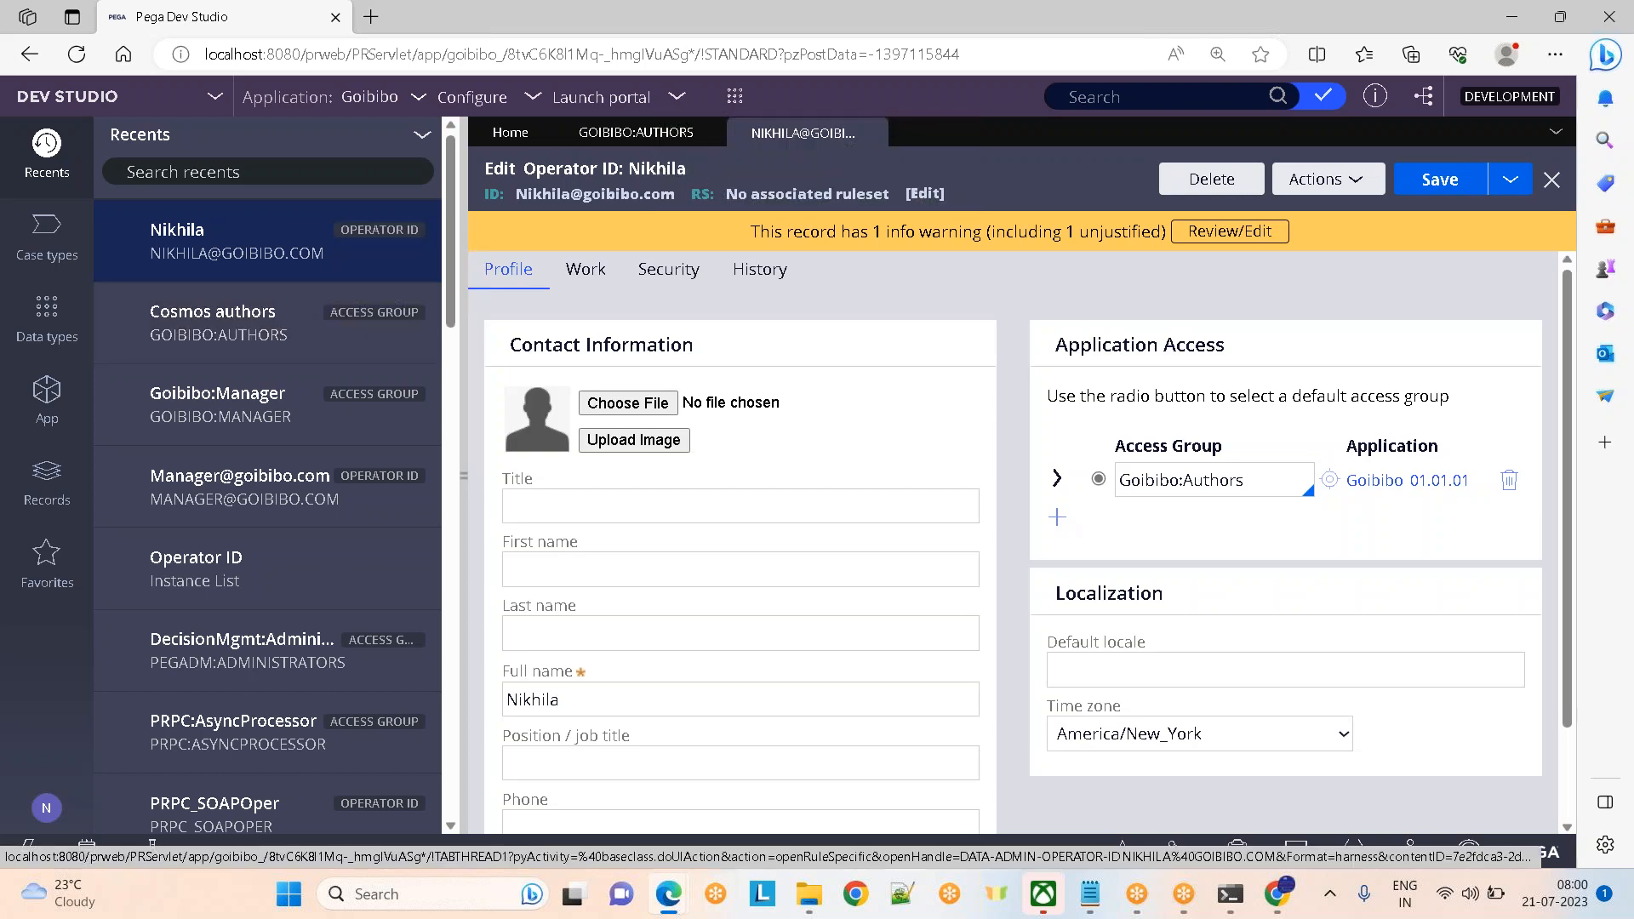
pyautogui.click(1329, 482)
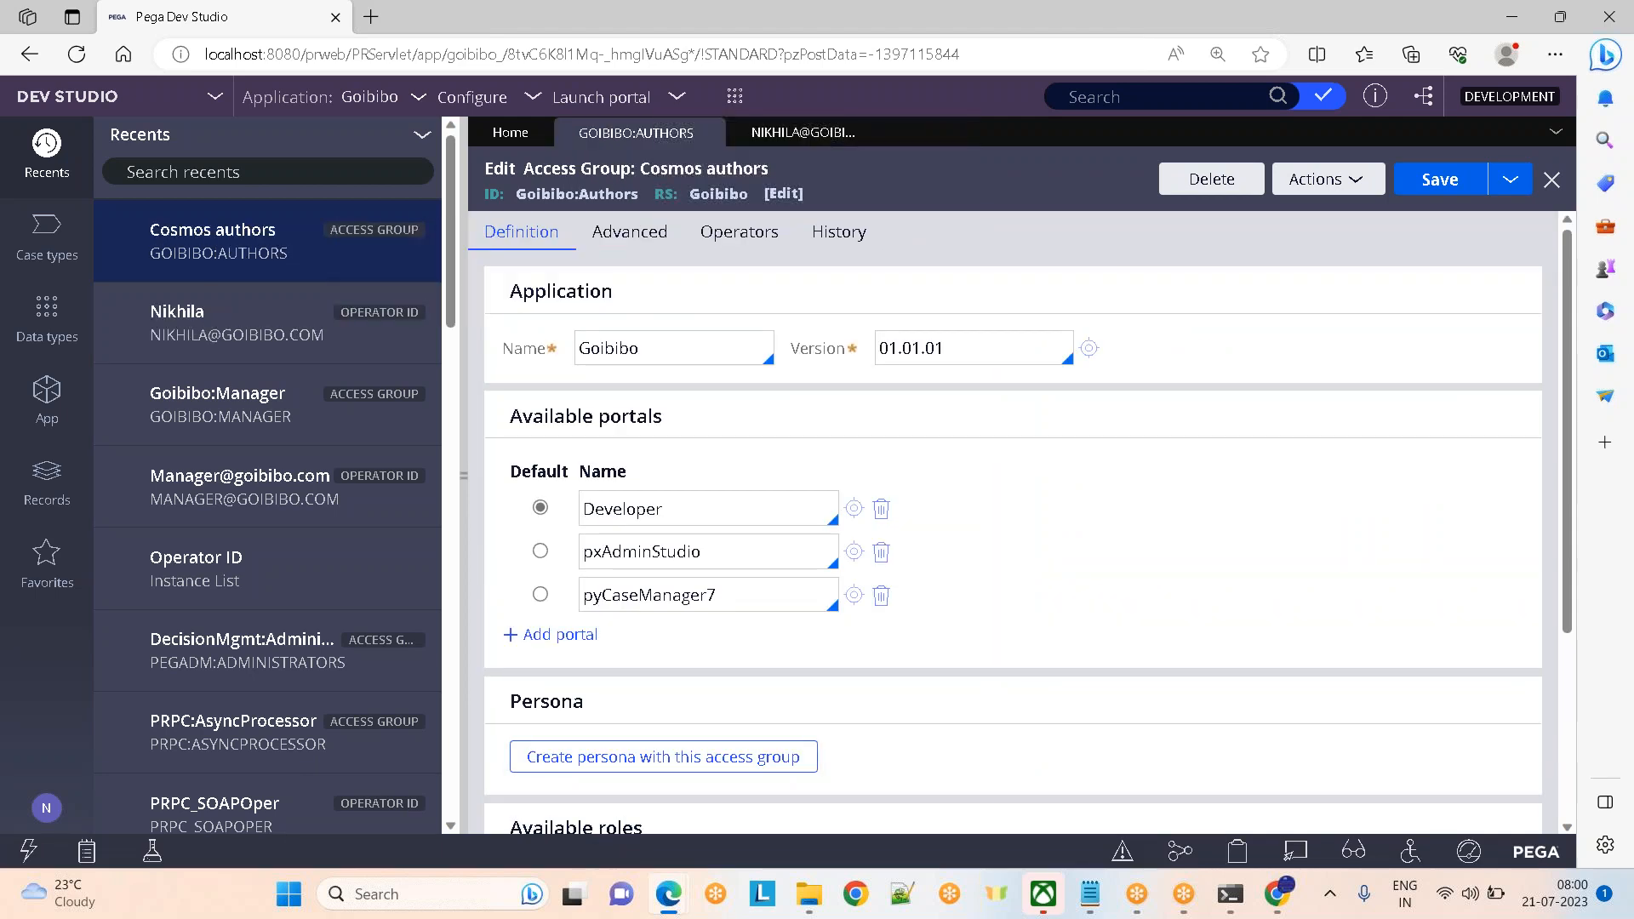
pyautogui.click(679, 356)
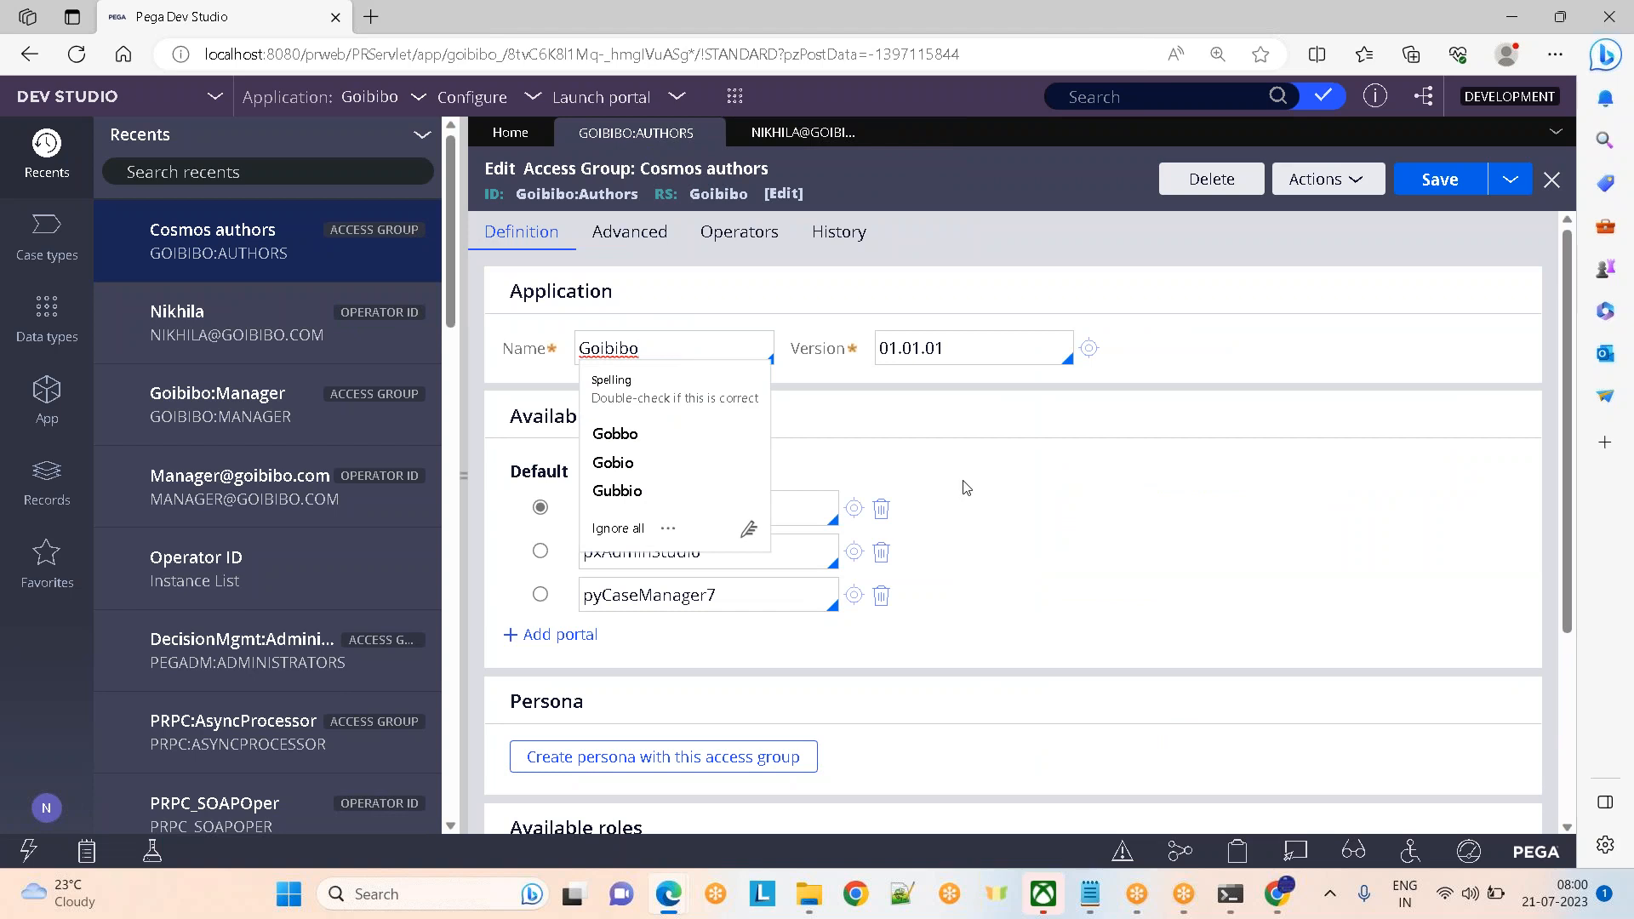
pyautogui.click(622, 530)
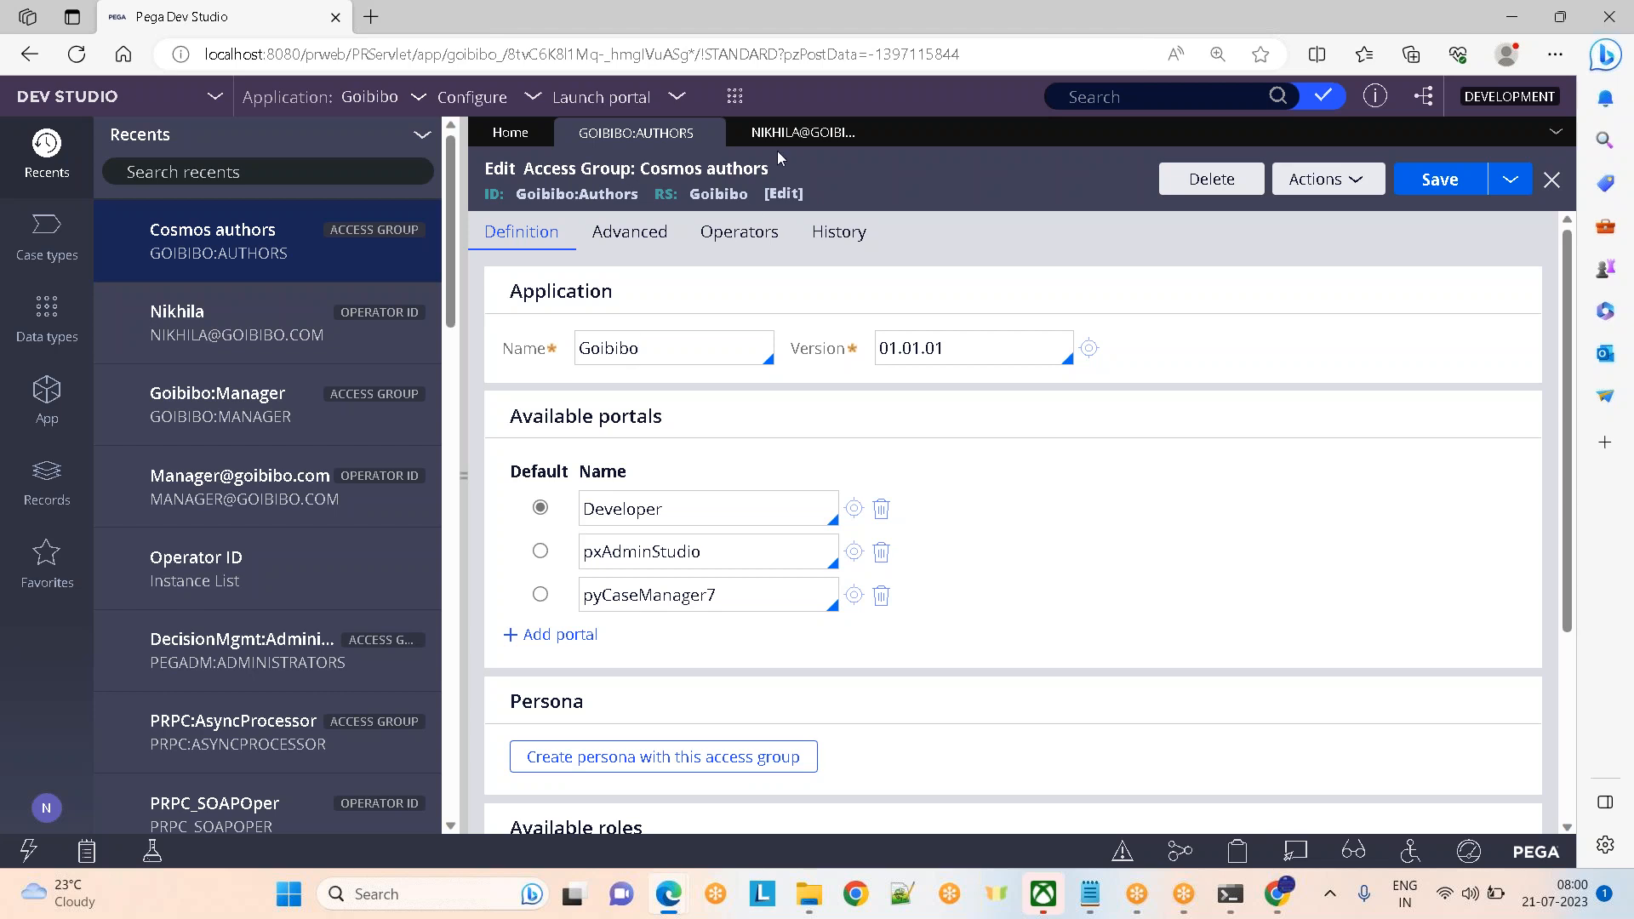
pyautogui.click(793, 135)
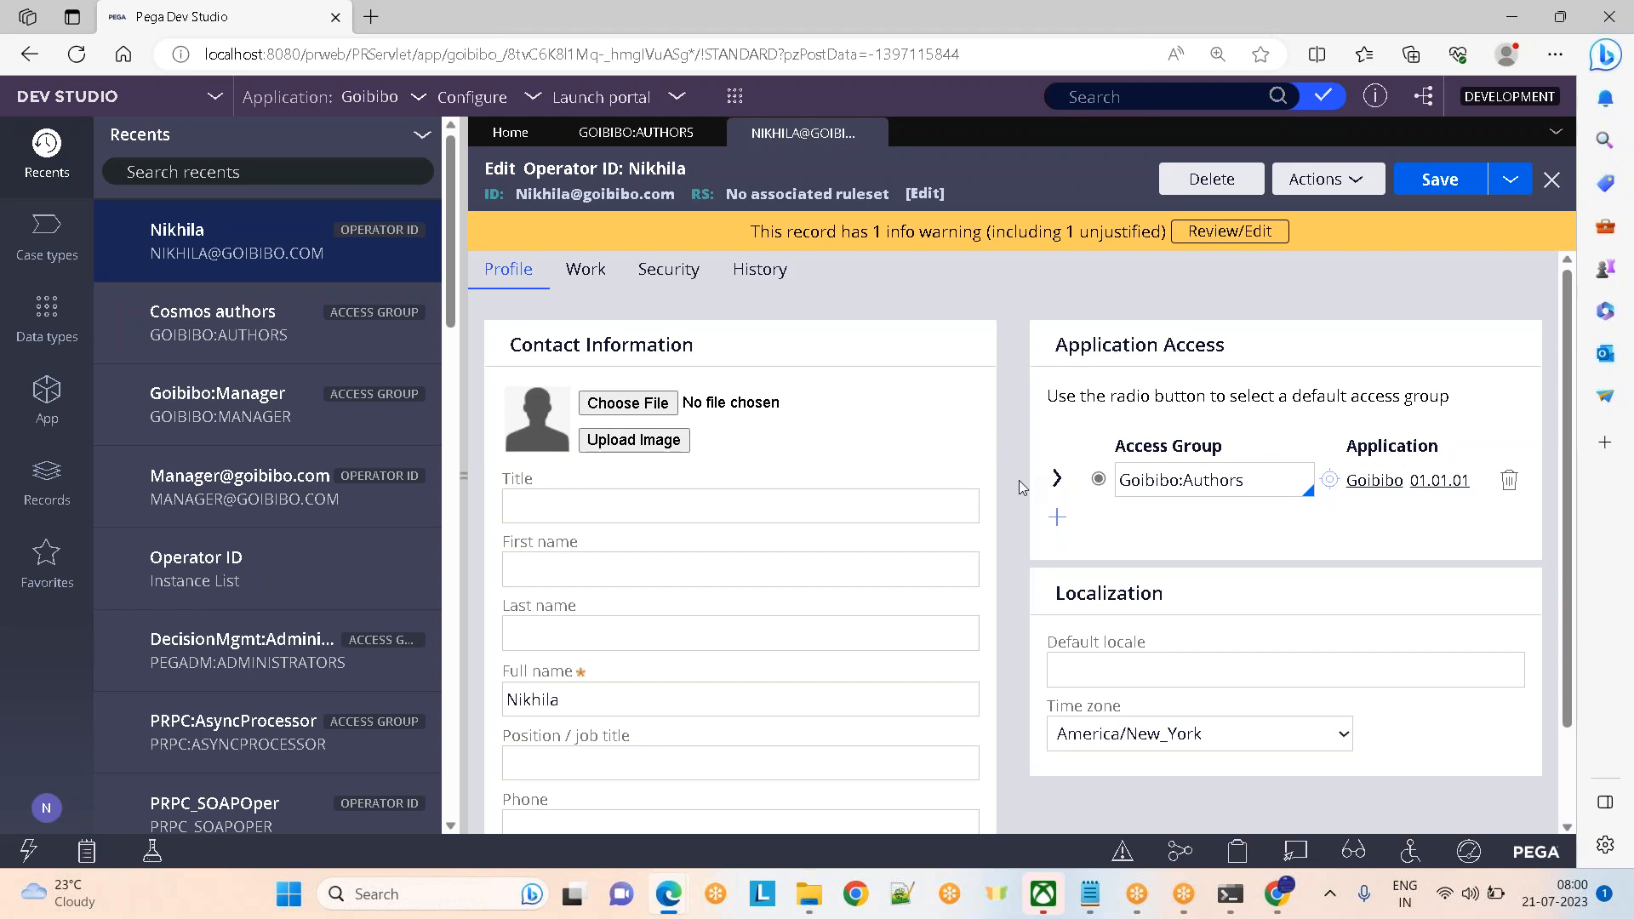
# Add Goibibo:Manager as Nikhila's second access group
pyautogui.click(1057, 516)
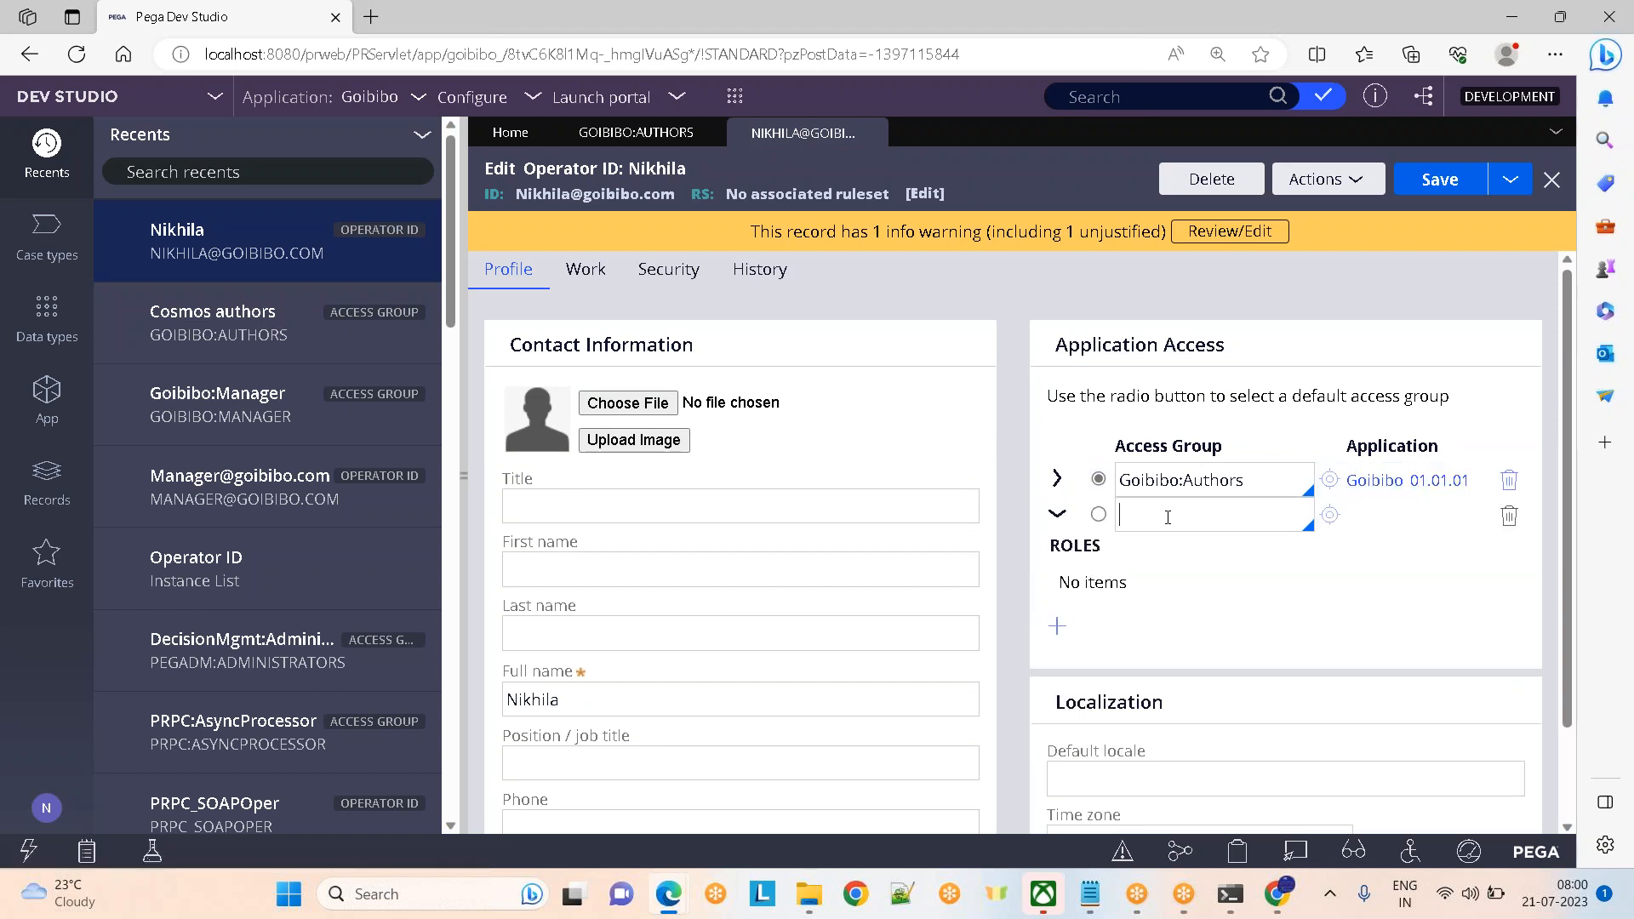
pyautogui.click(1168, 518)
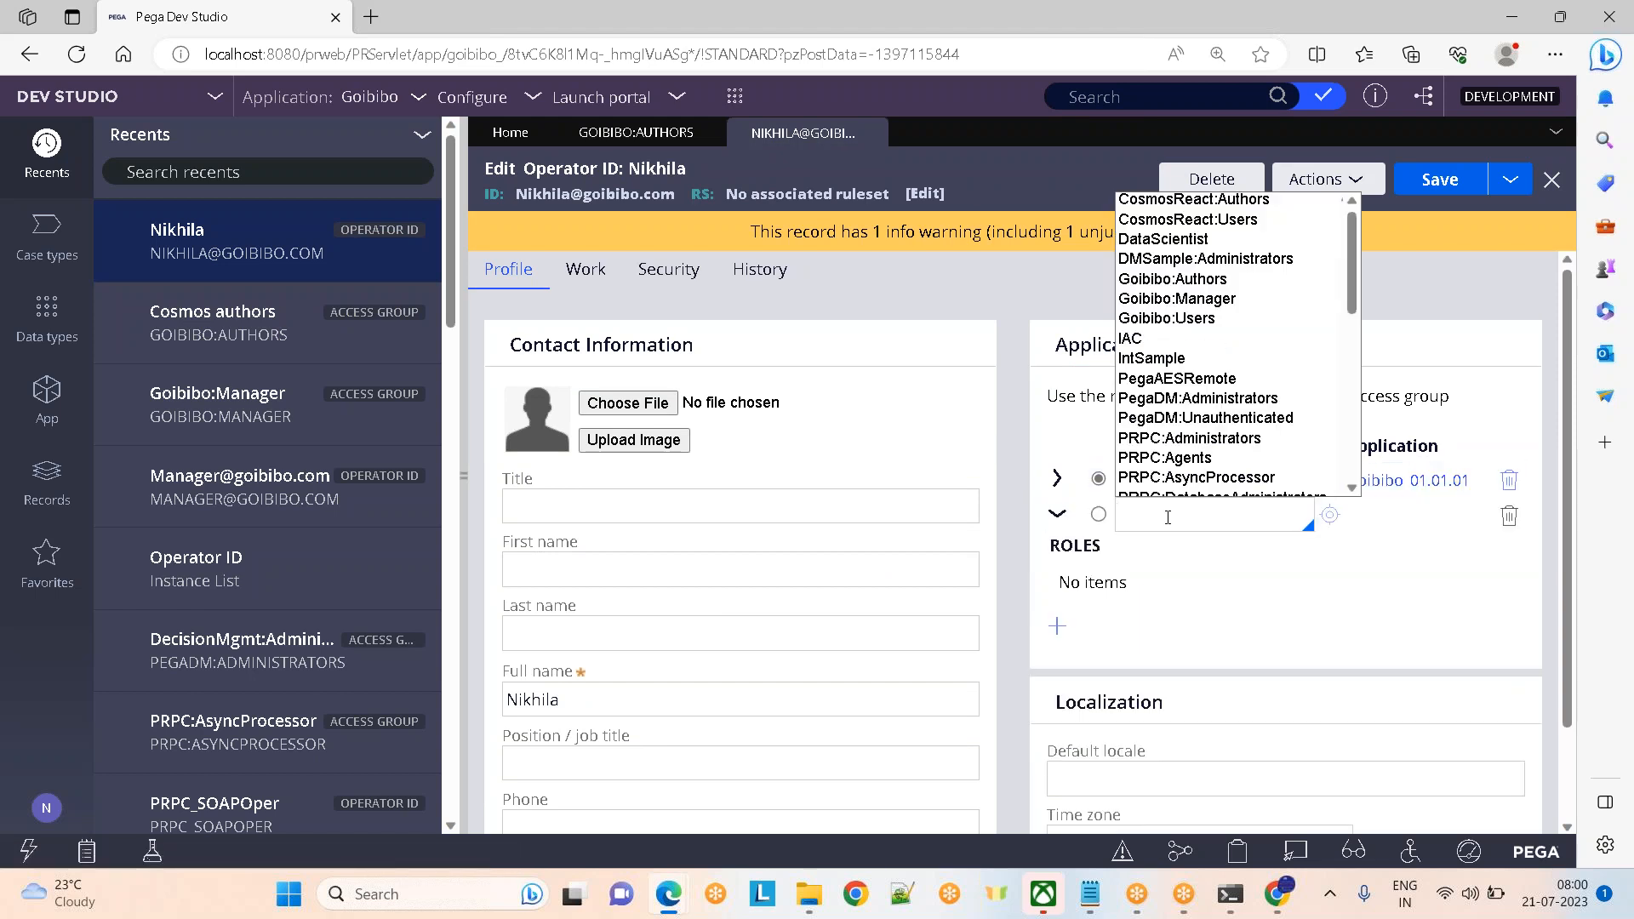
pyautogui.press('Down')
pyautogui.press('Down')
pyautogui.press('Down')
pyautogui.press('Down')
pyautogui.press('Down')
pyautogui.press('Down')
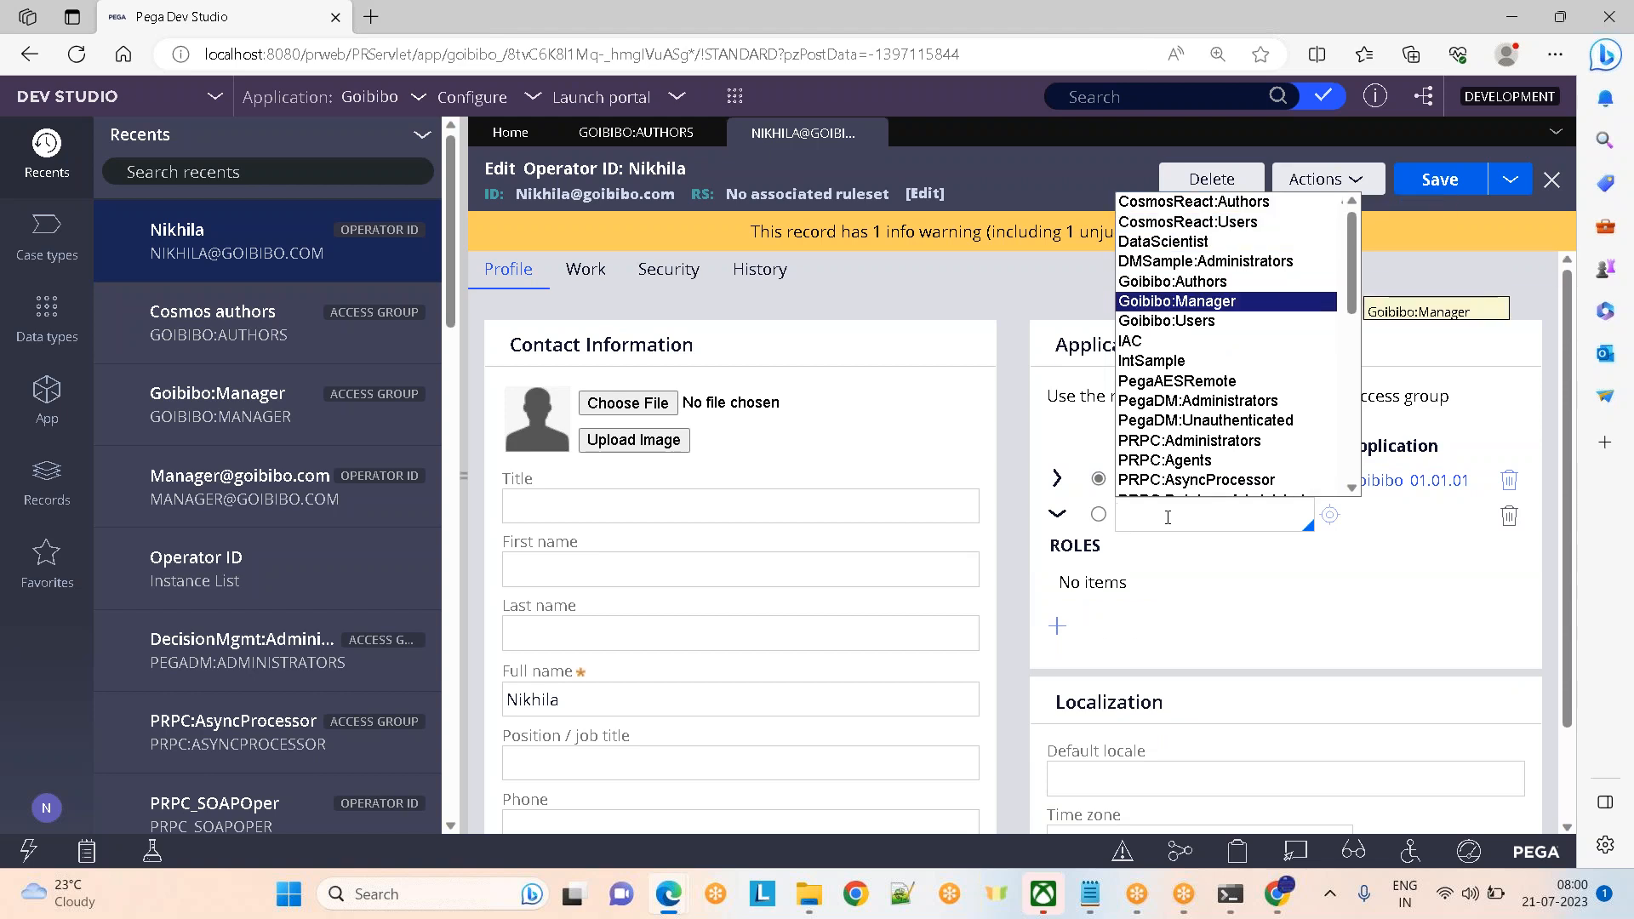
pyautogui.press('Return')
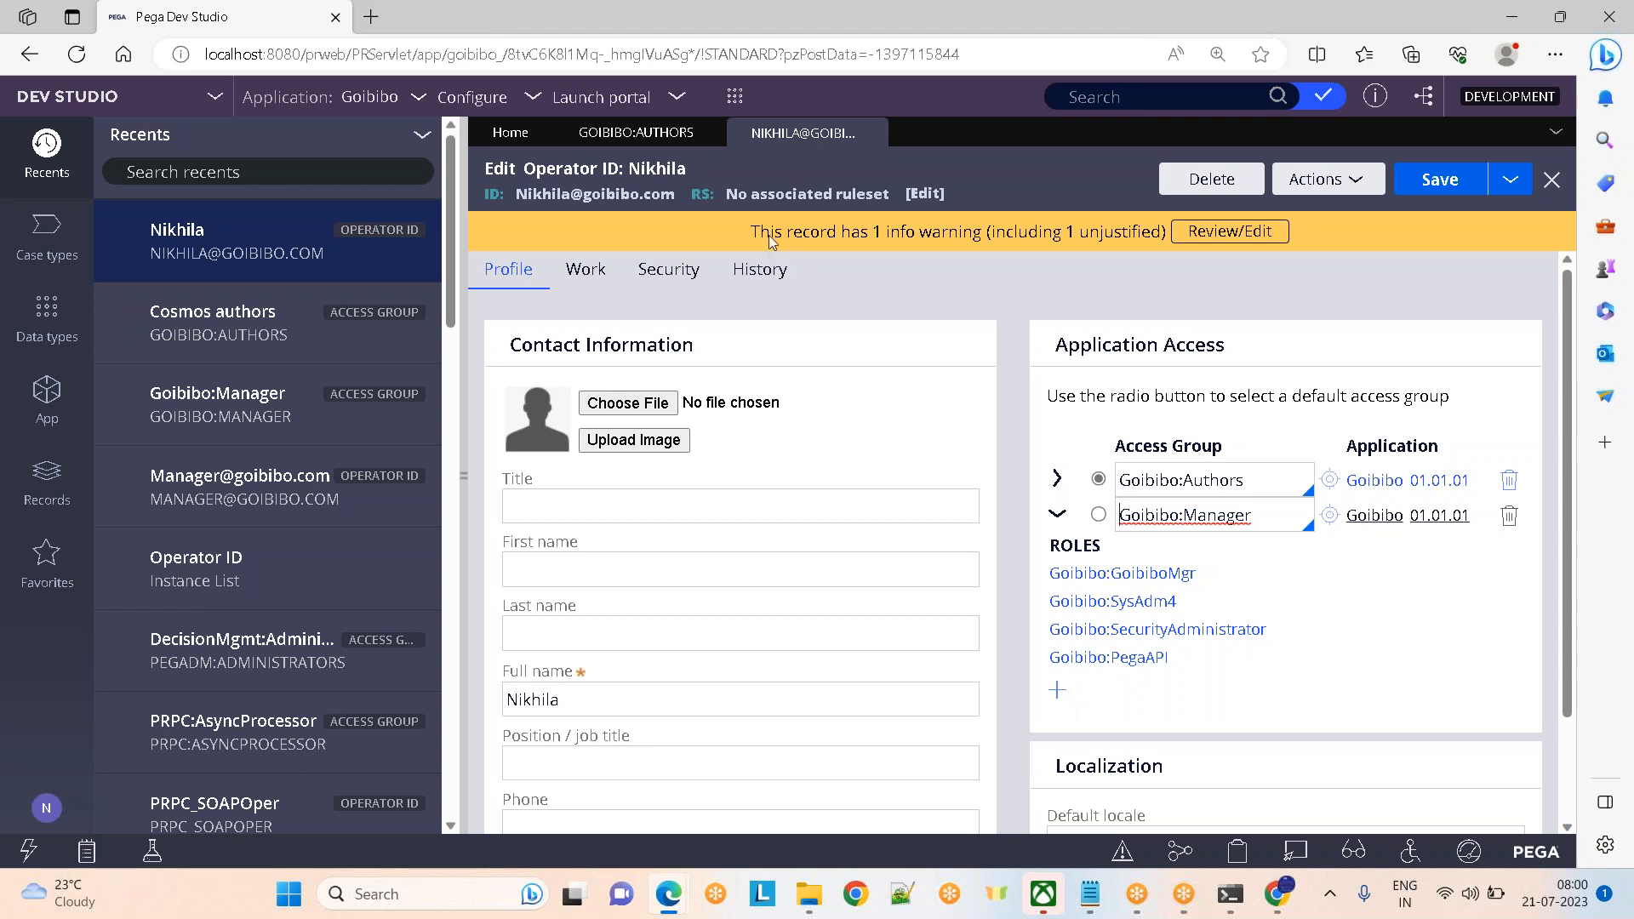
# Select the Goibibo application name in Cosmos authors and bring up the Notepad notes
pyautogui.click(606, 135)
pyautogui.moveTo(682, 344); pyautogui.dragTo(513, 353)
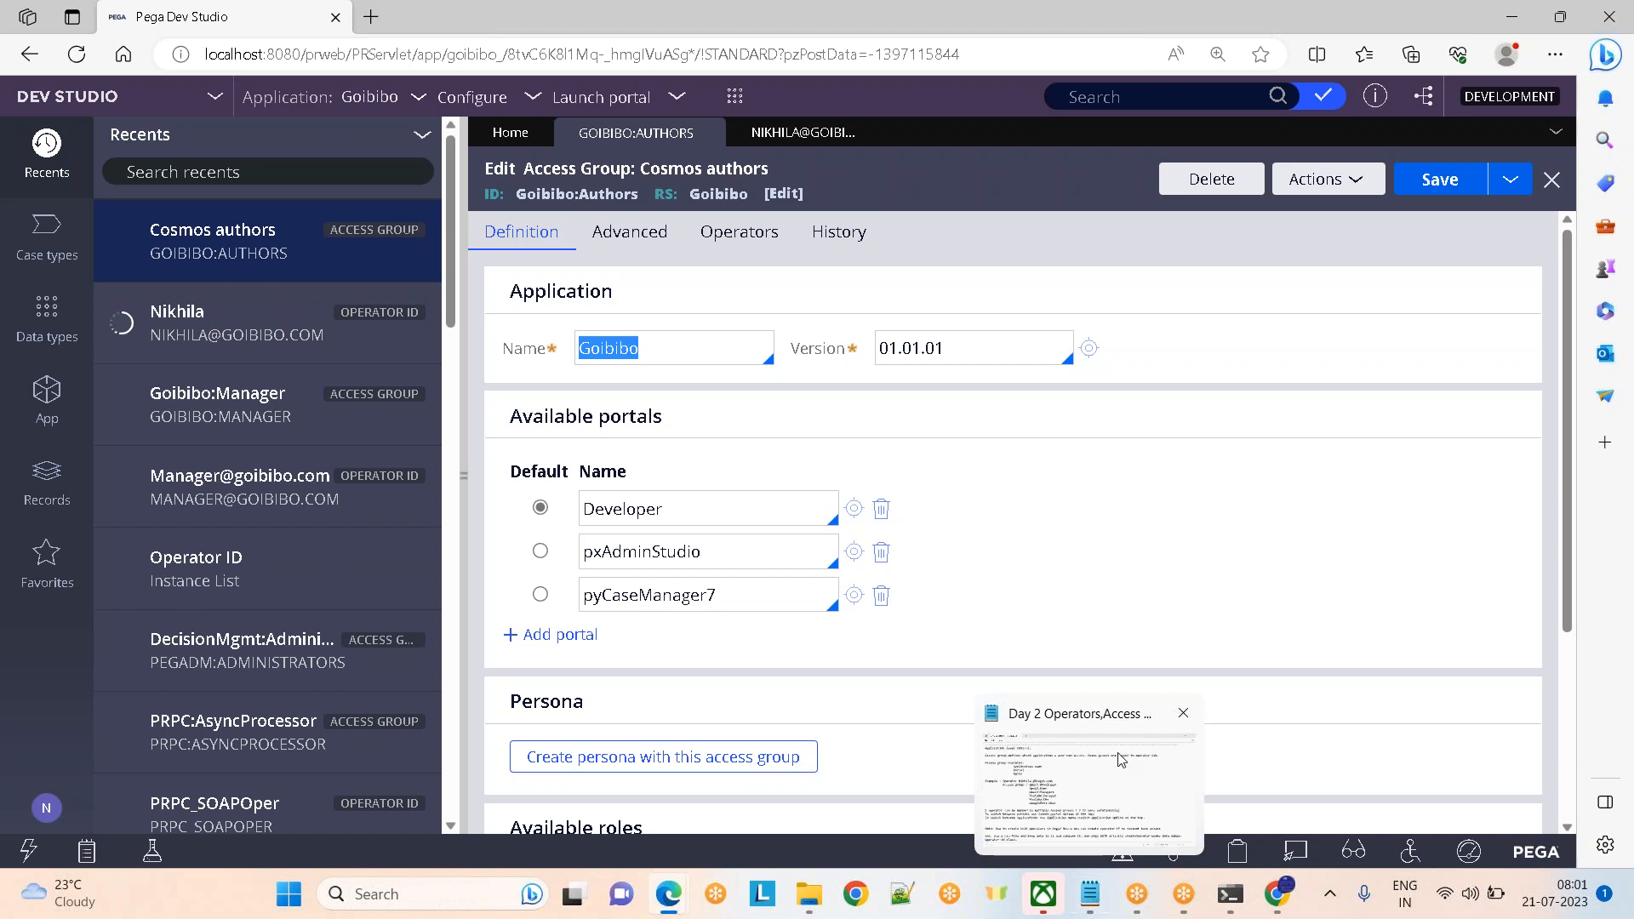
pyautogui.click(1090, 892)
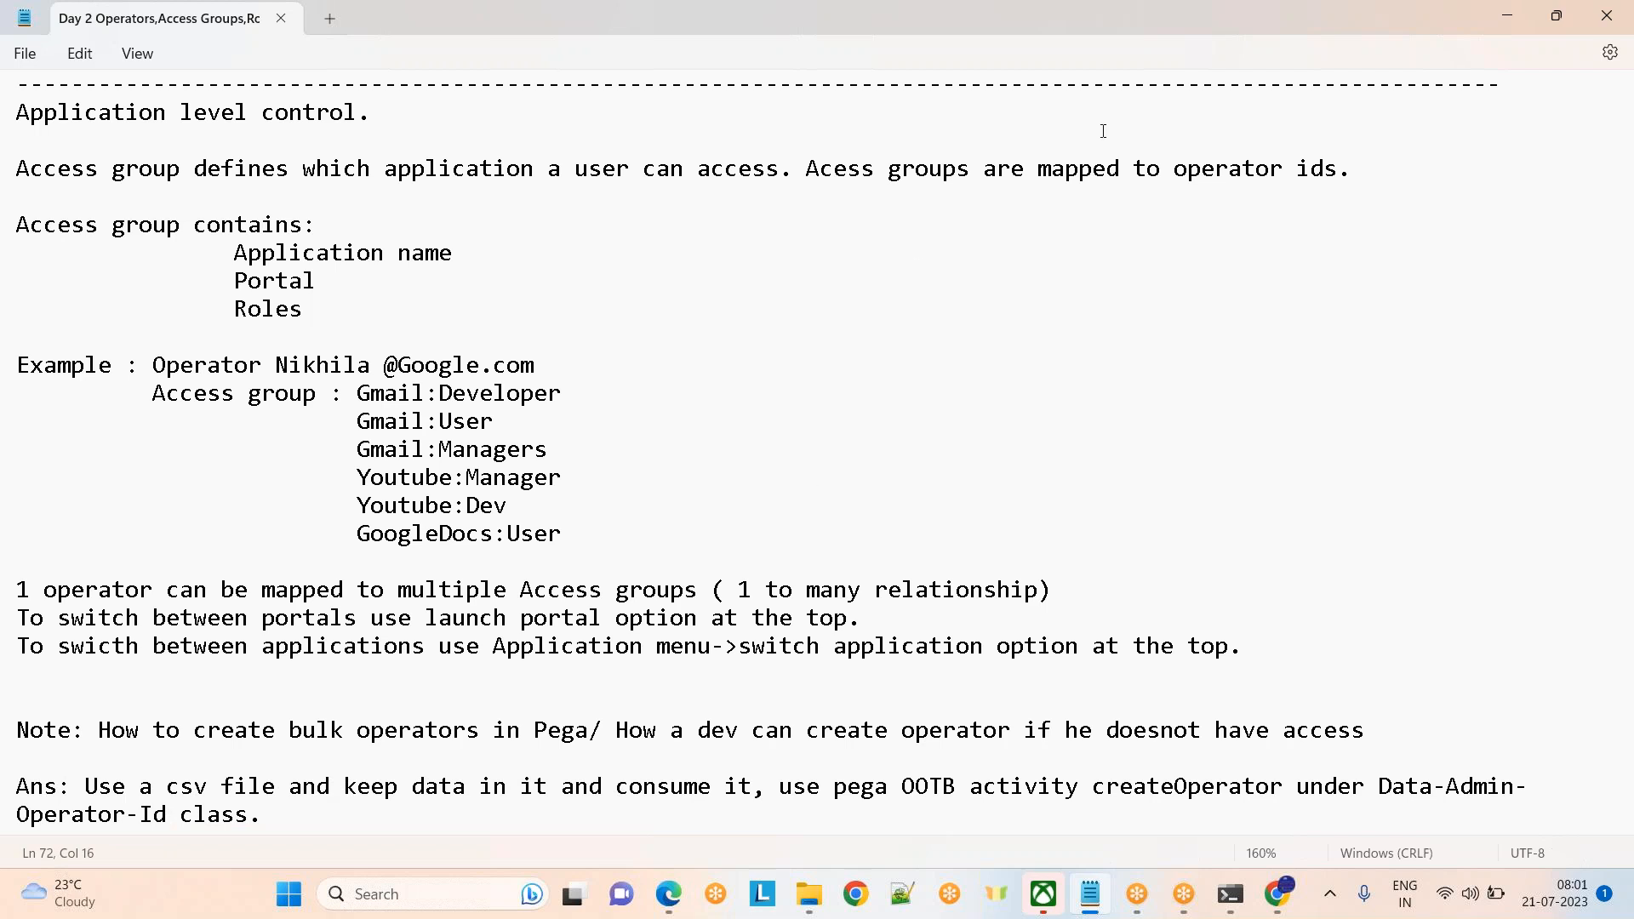
pyautogui.click(1210, 33)
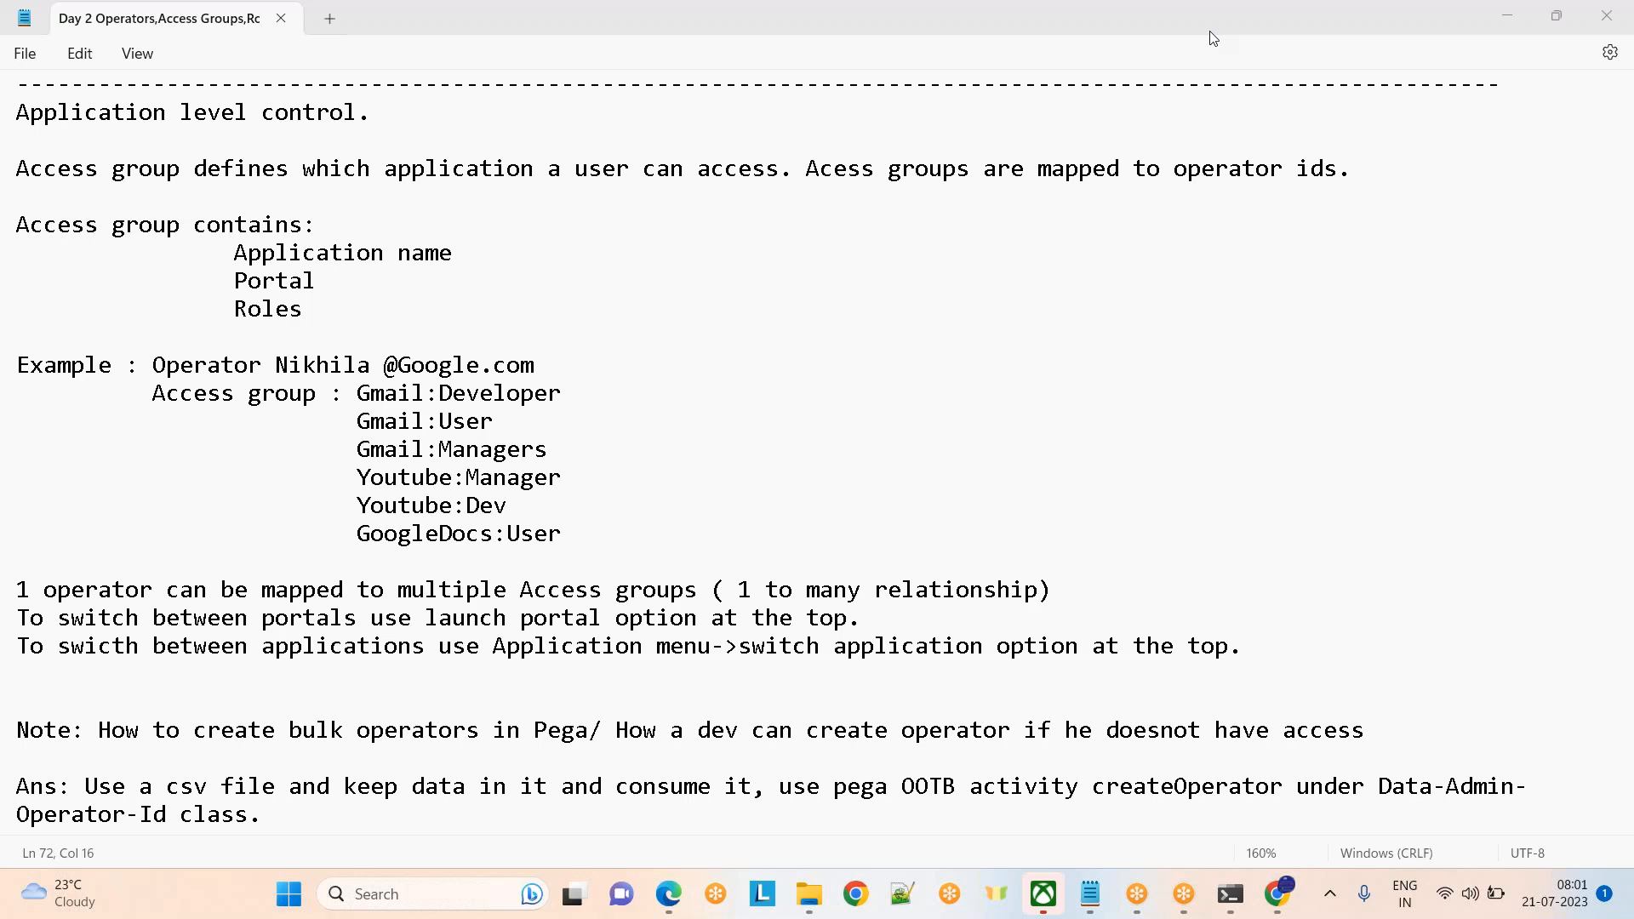
pyautogui.click(488, 545)
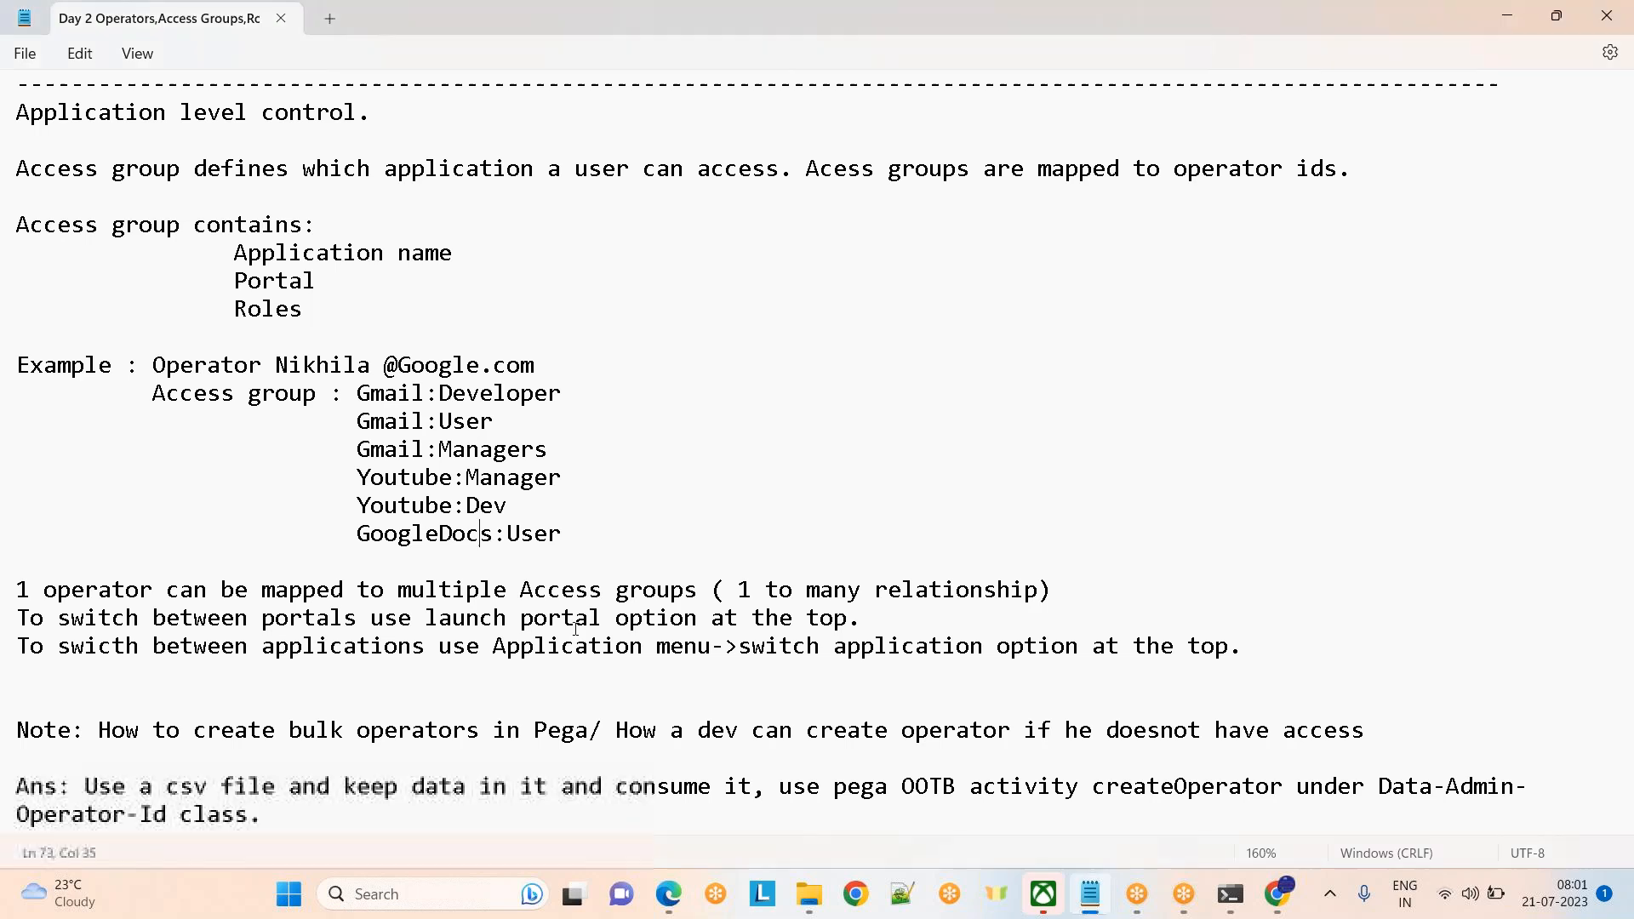
pyautogui.moveTo(669, 898)
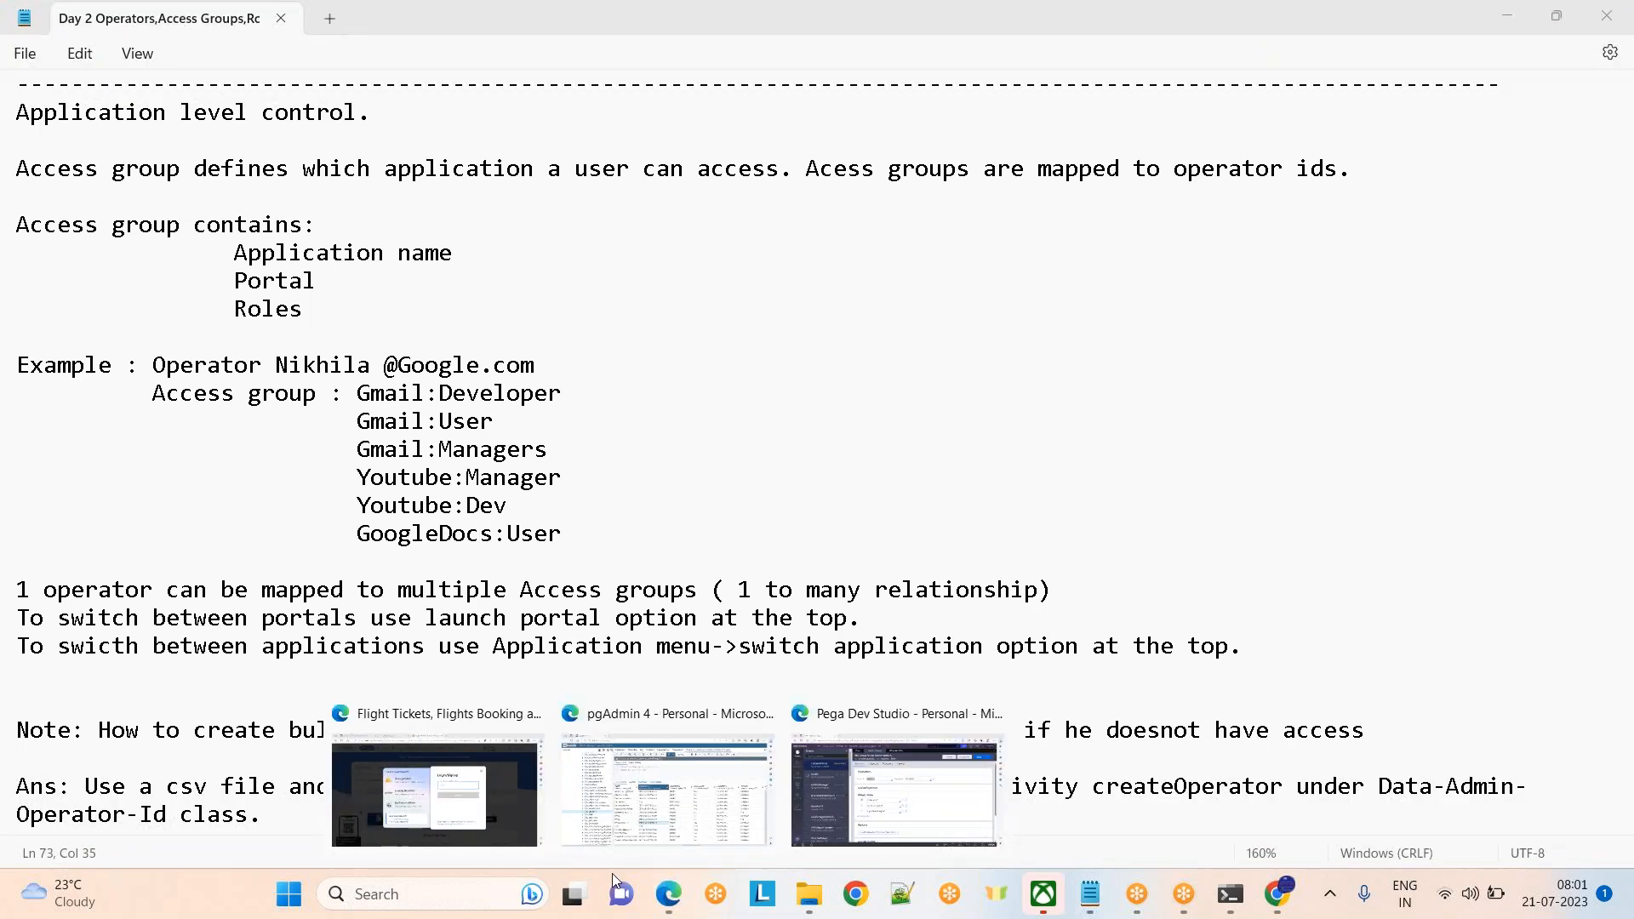
# Return to Dev Studio, collapse the Recents panel, and show Nikhila's record full-width
pyautogui.click(894, 787)
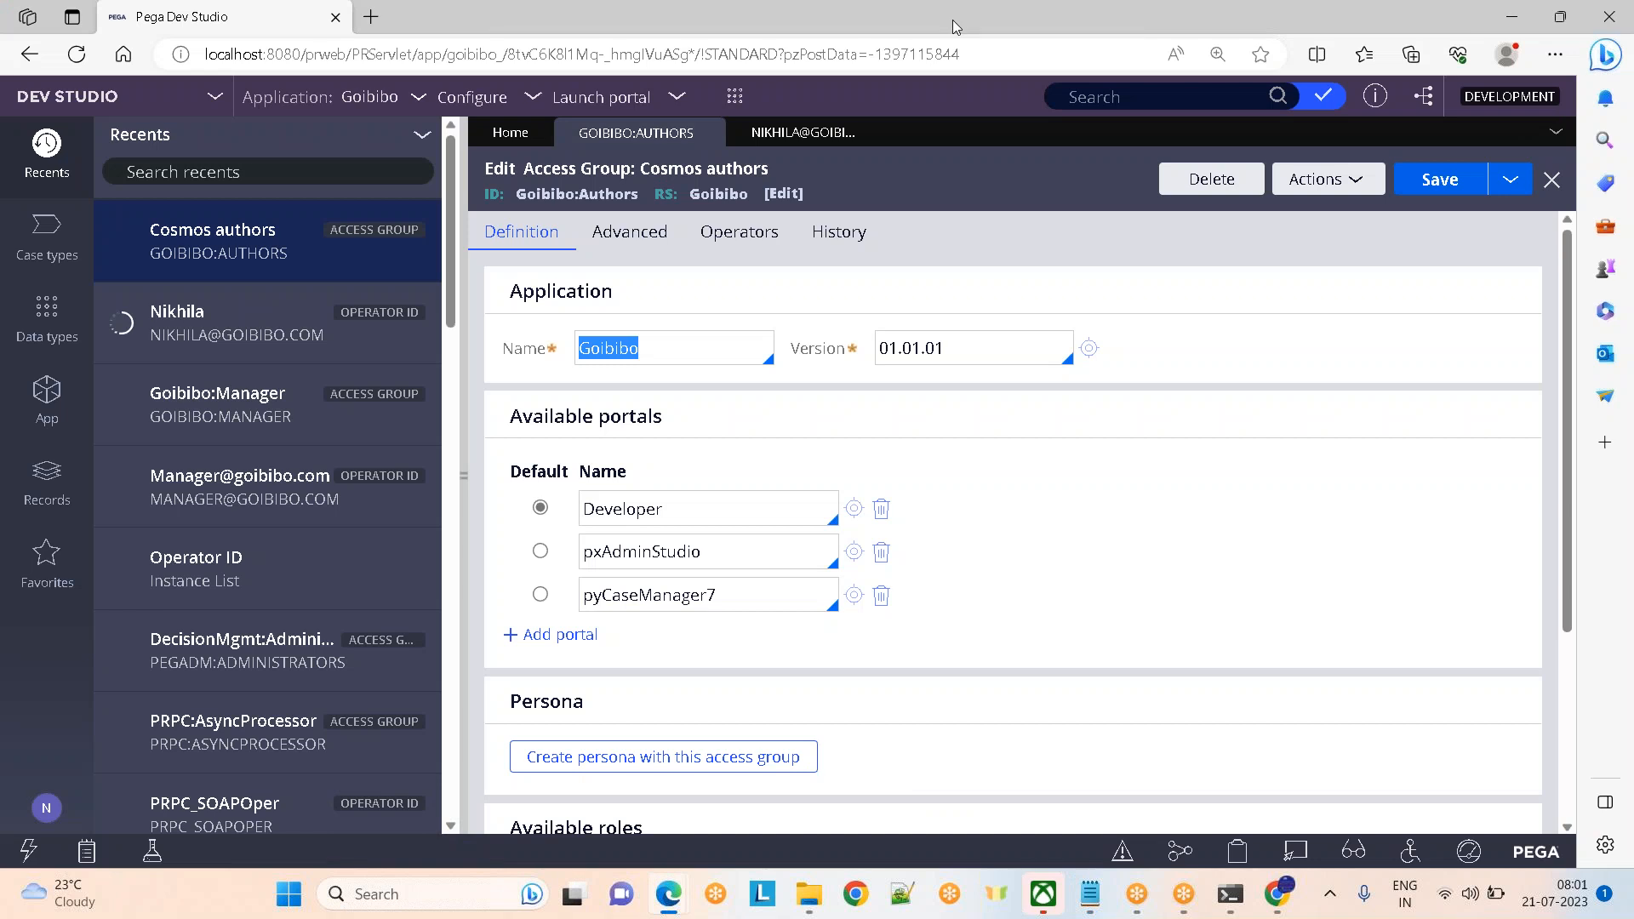
pyautogui.click(985, 58)
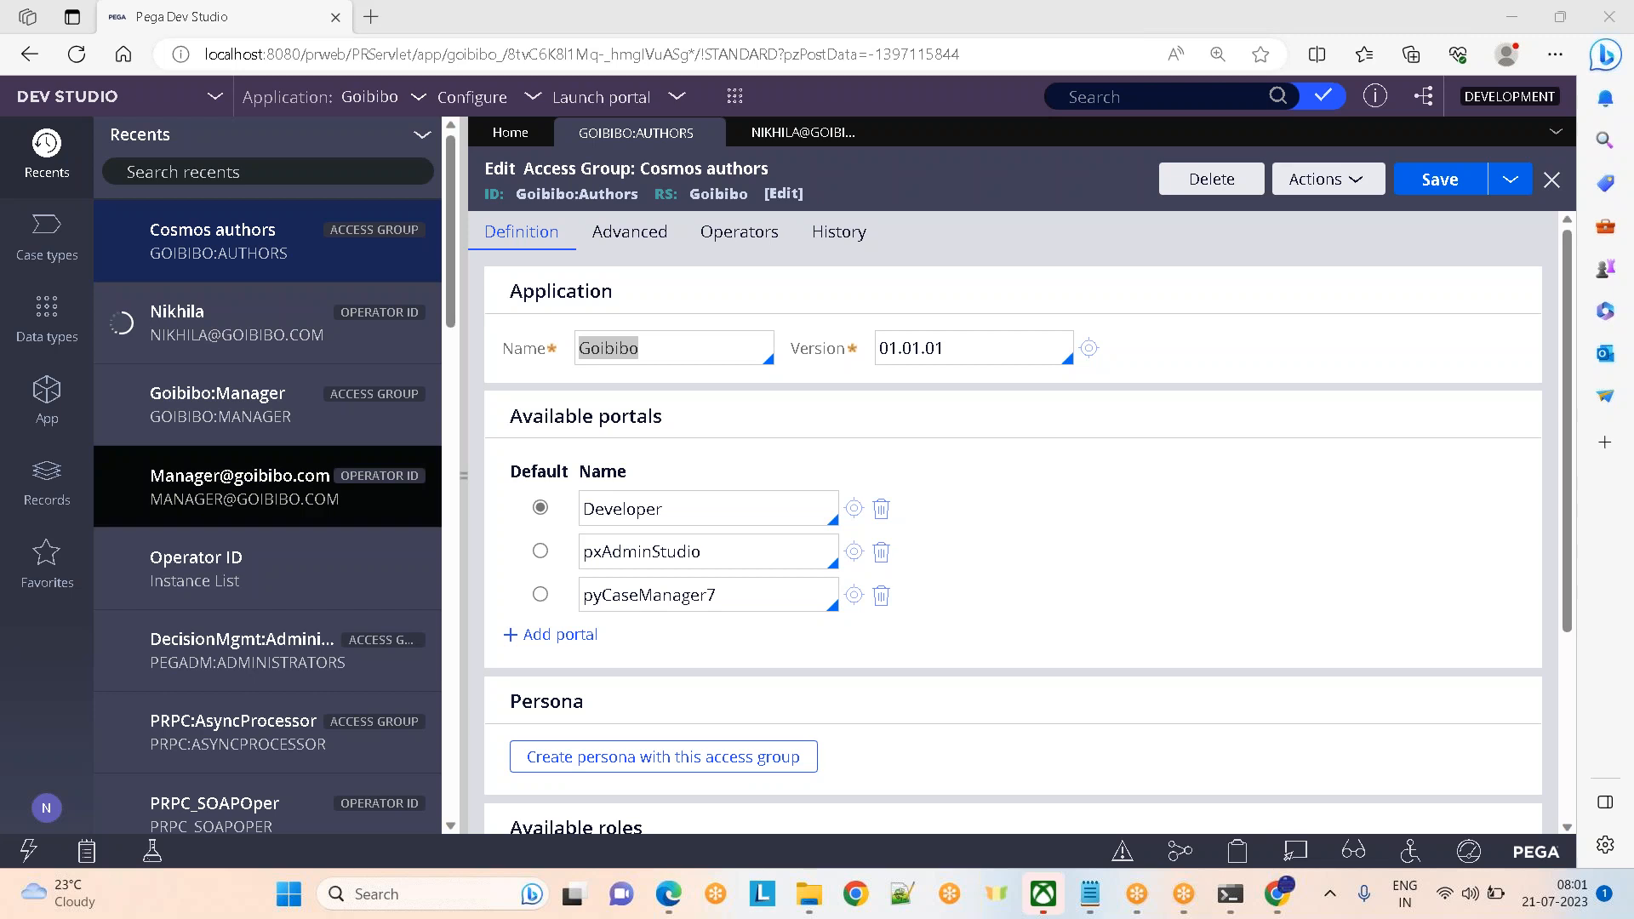
pyautogui.moveTo(461, 475); pyautogui.dragTo(5, 475)
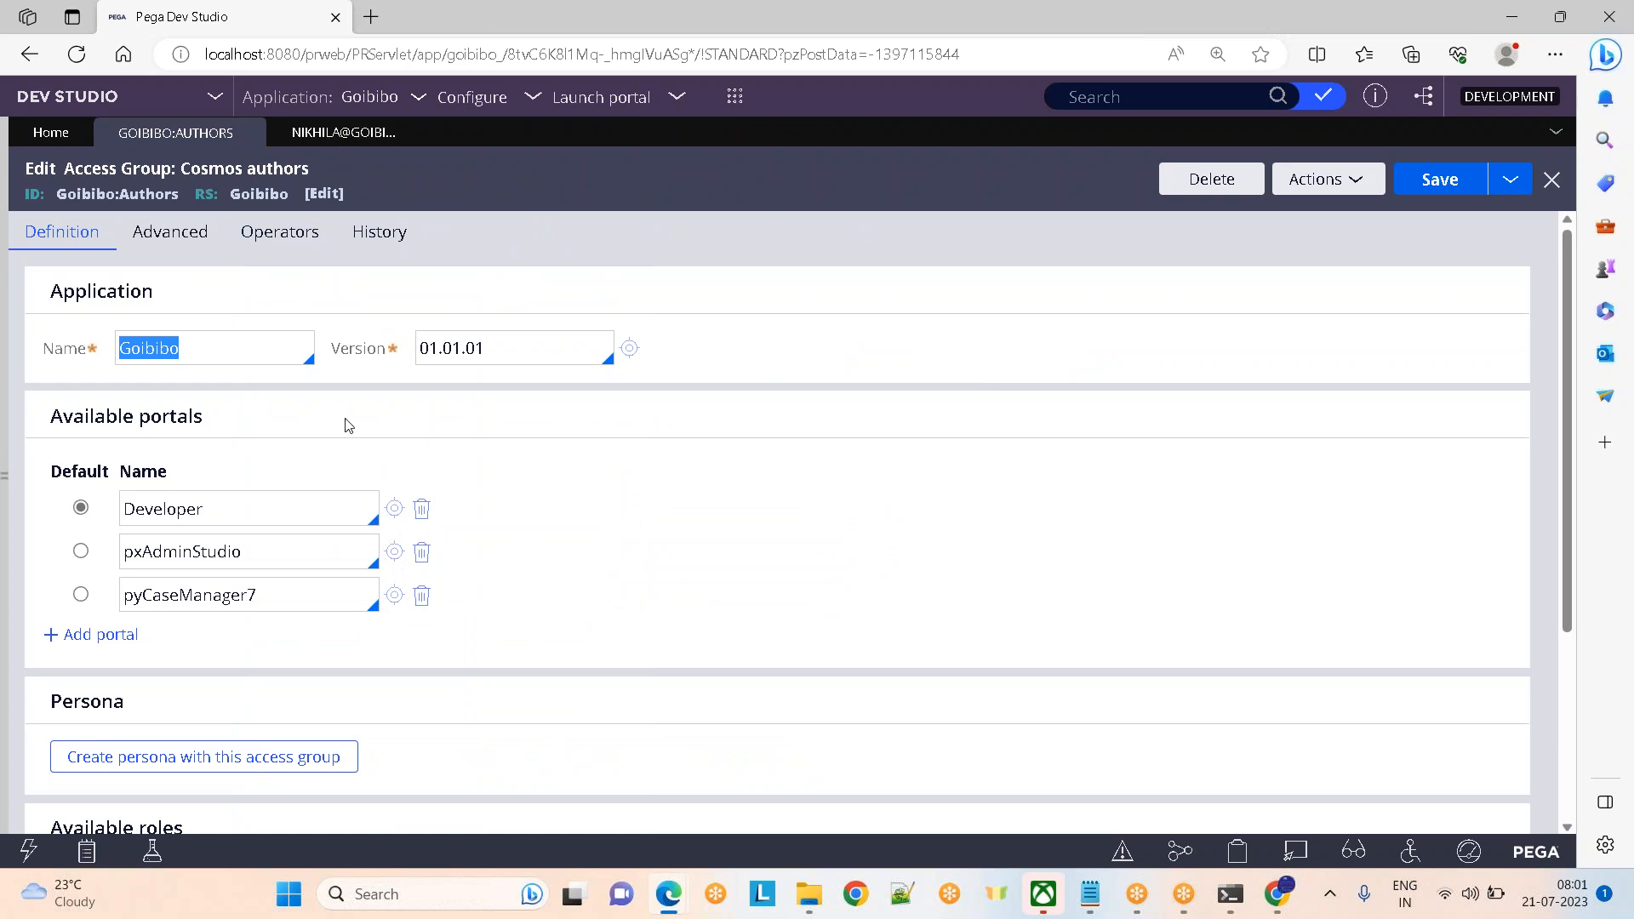
pyautogui.click(327, 134)
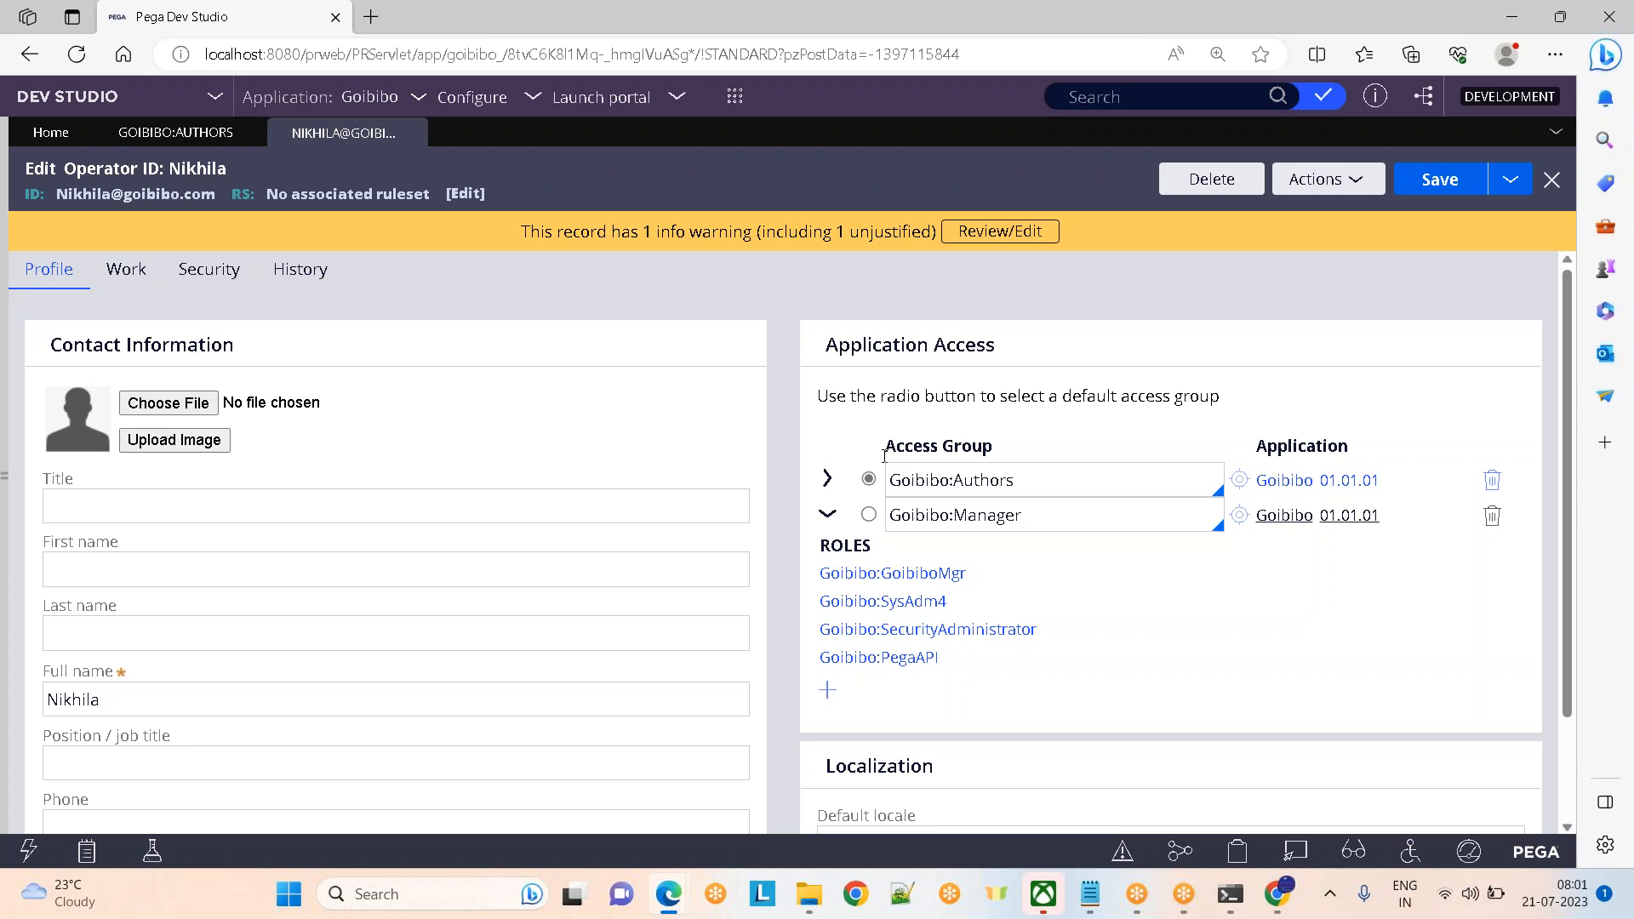
# Add and then delete a blank access group row, leaving Goibibo:Authors and Goibibo:Manager
pyautogui.click(828, 516)
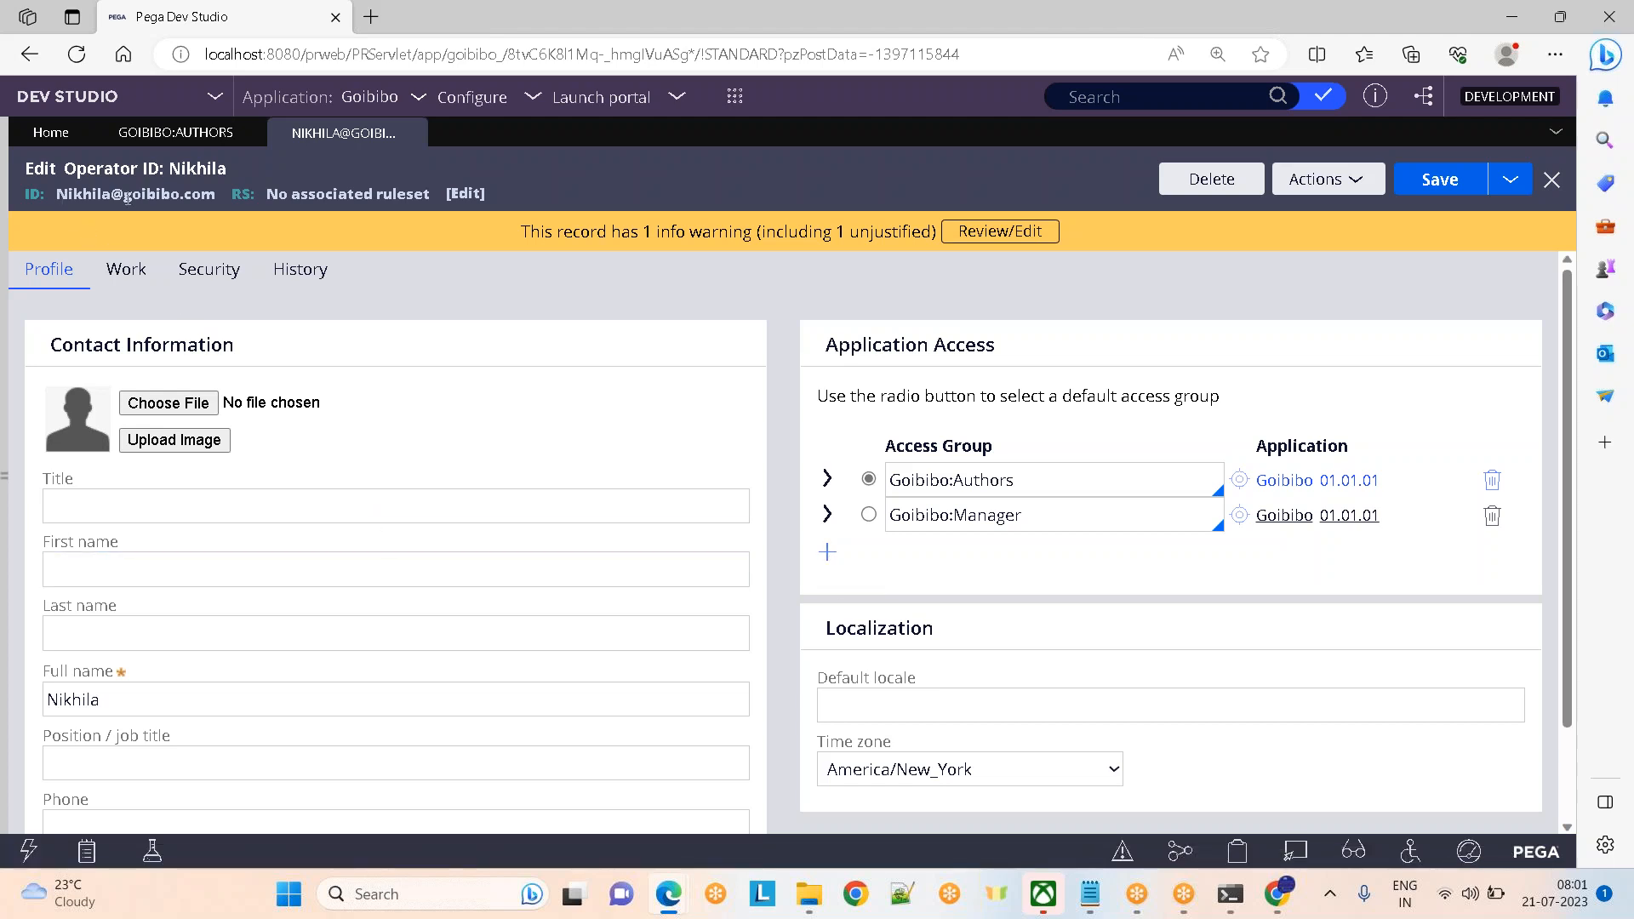
pyautogui.click(1022, 486)
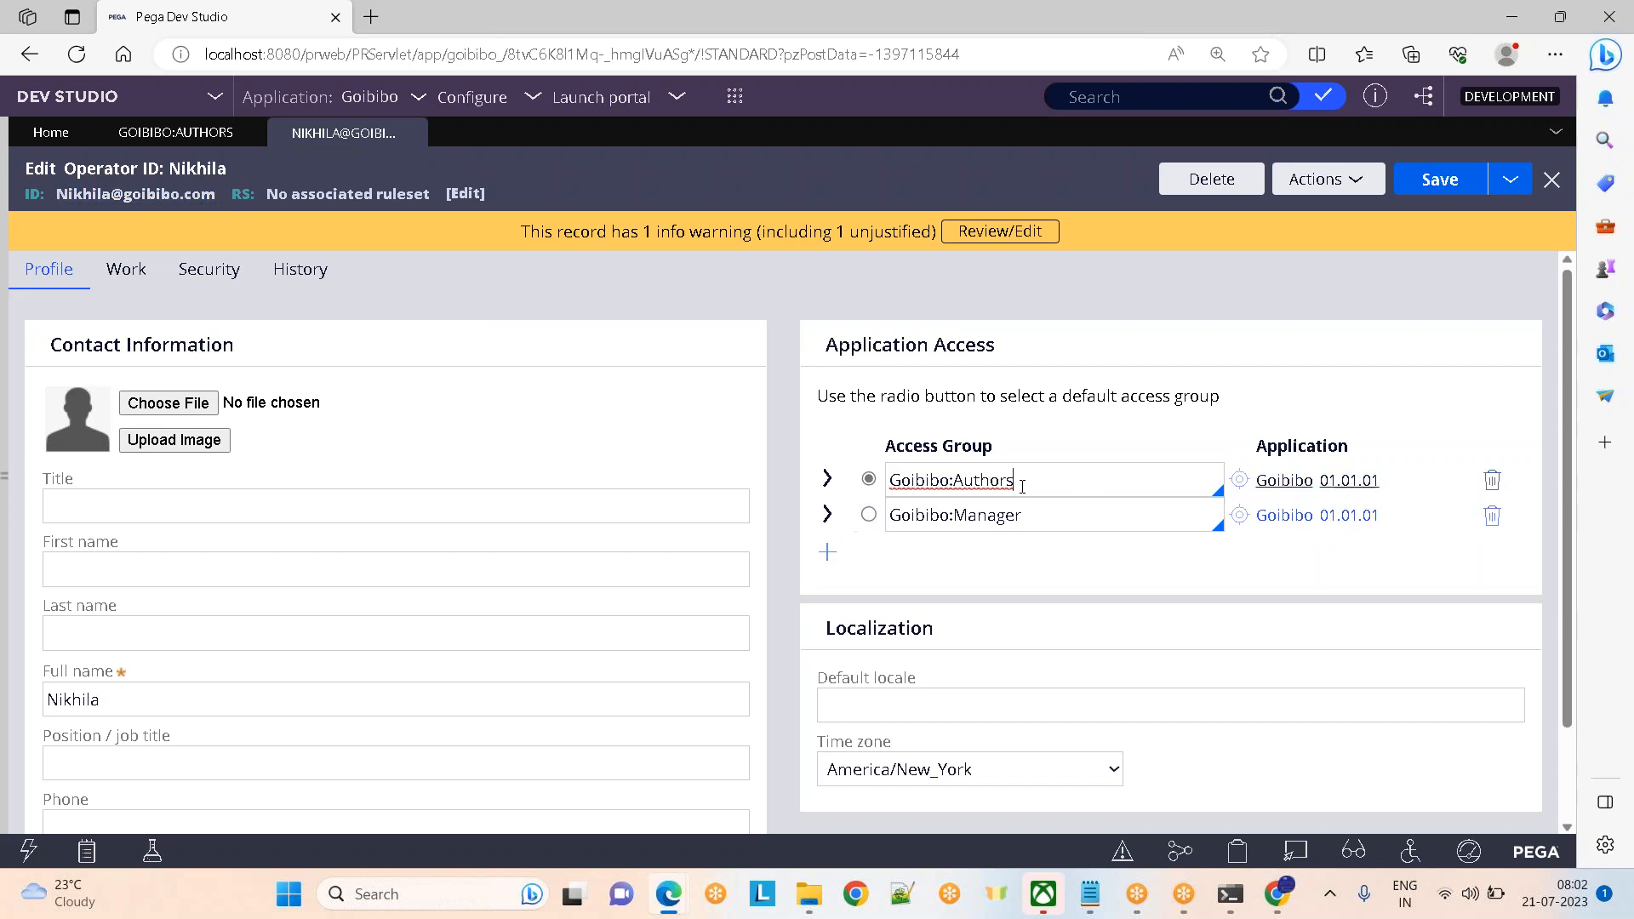
pyautogui.click(827, 553)
pyautogui.click(928, 515)
pyautogui.click(1492, 516)
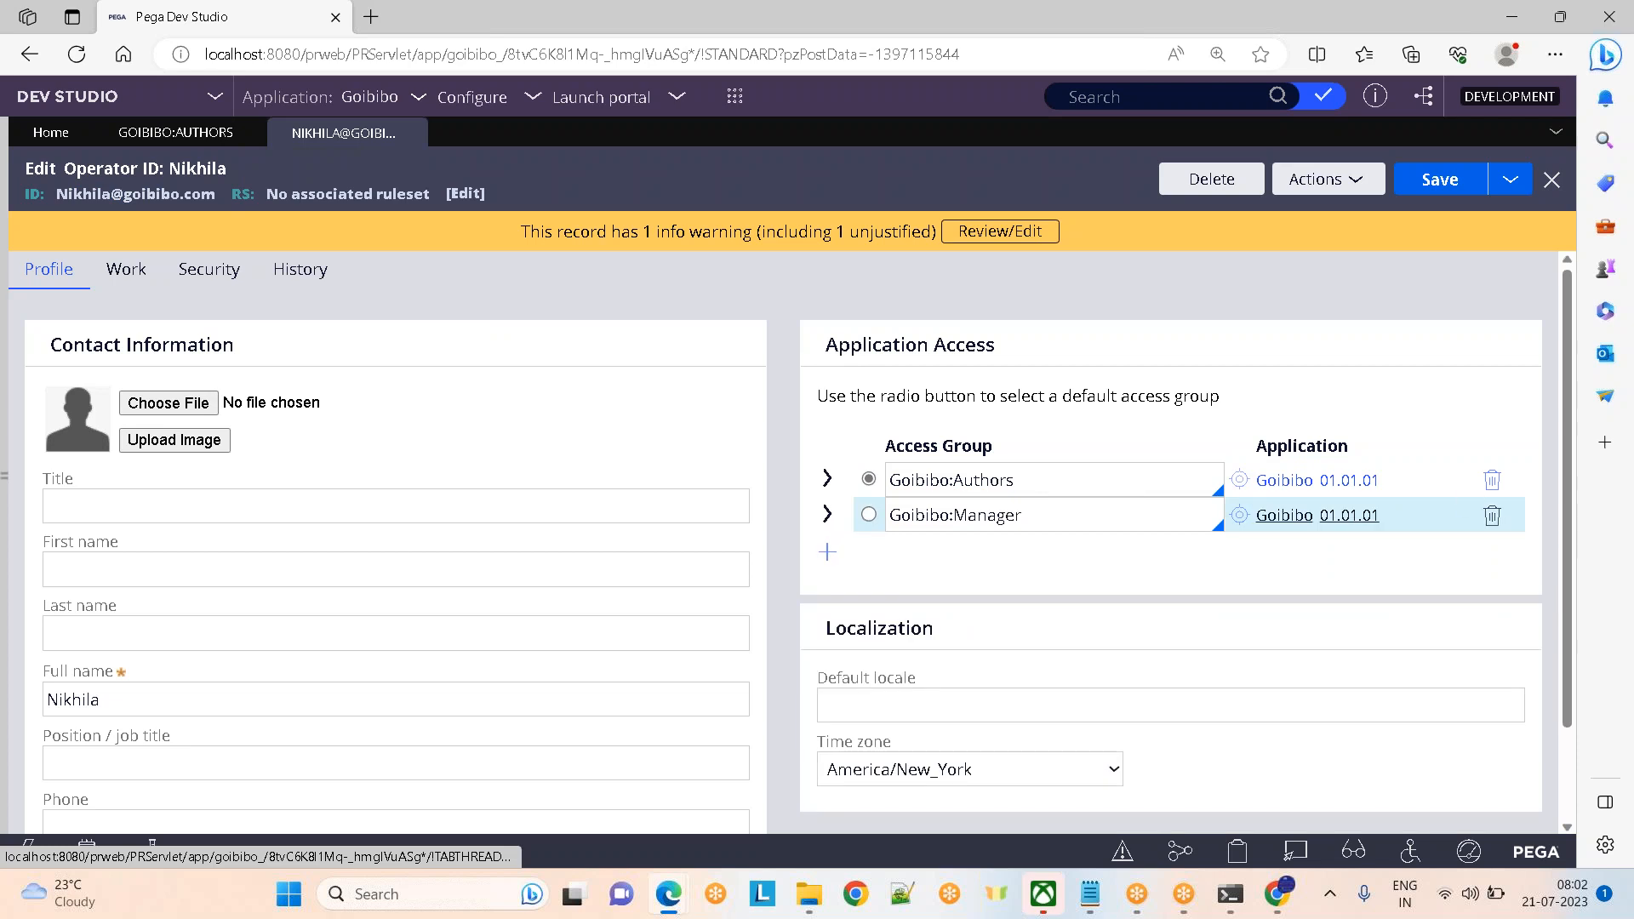
pyautogui.click(159, 144)
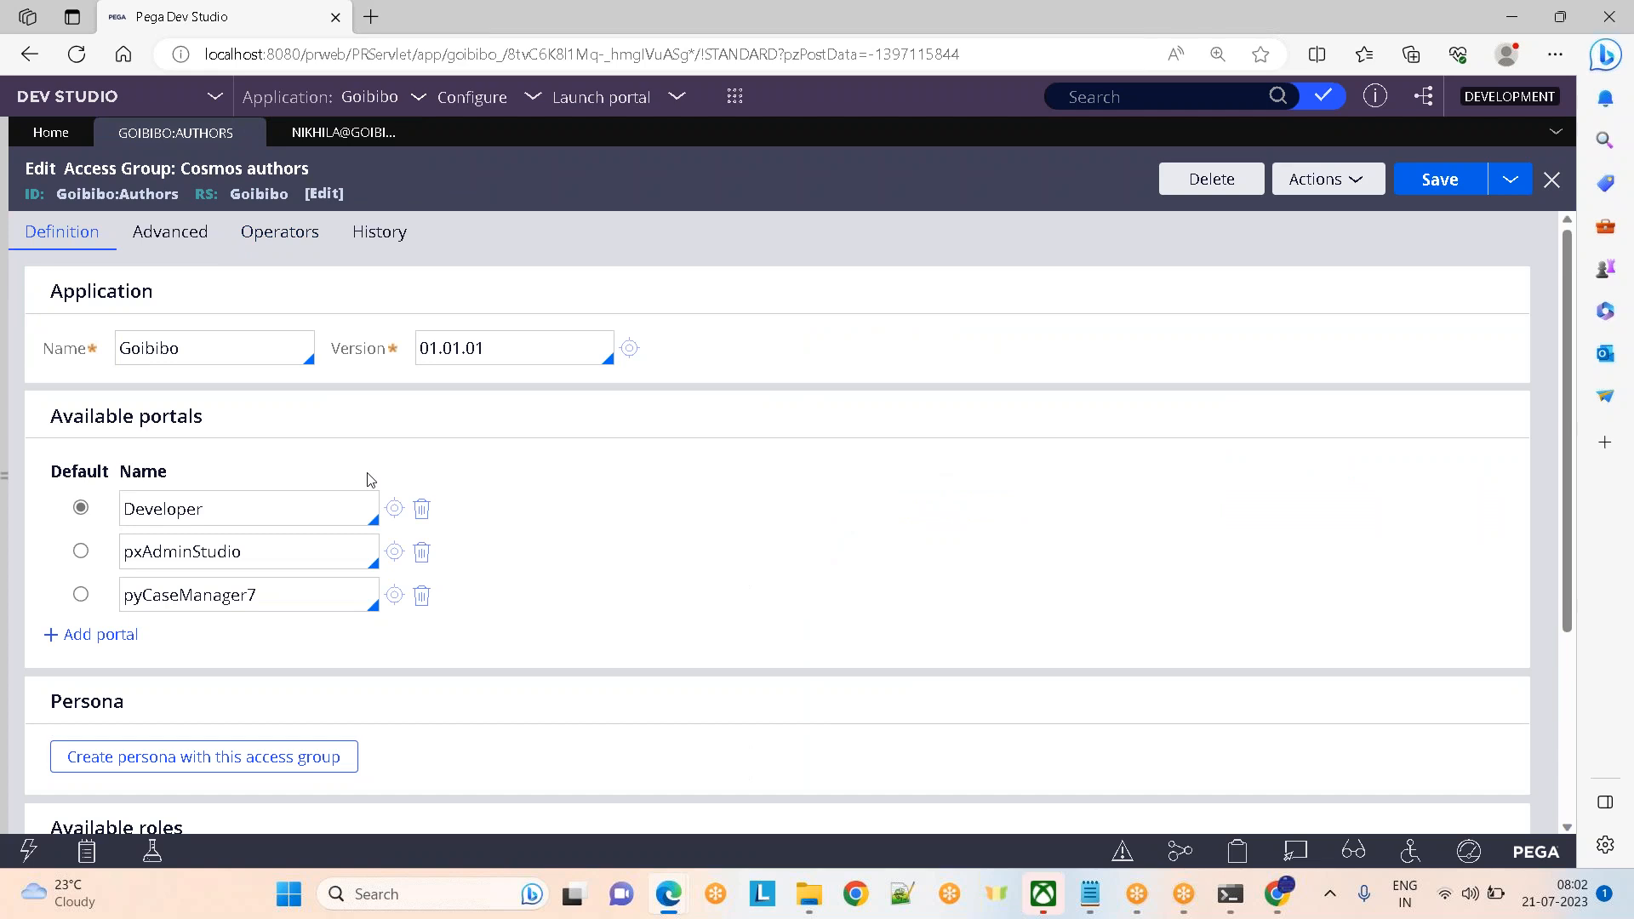
pyautogui.click(339, 136)
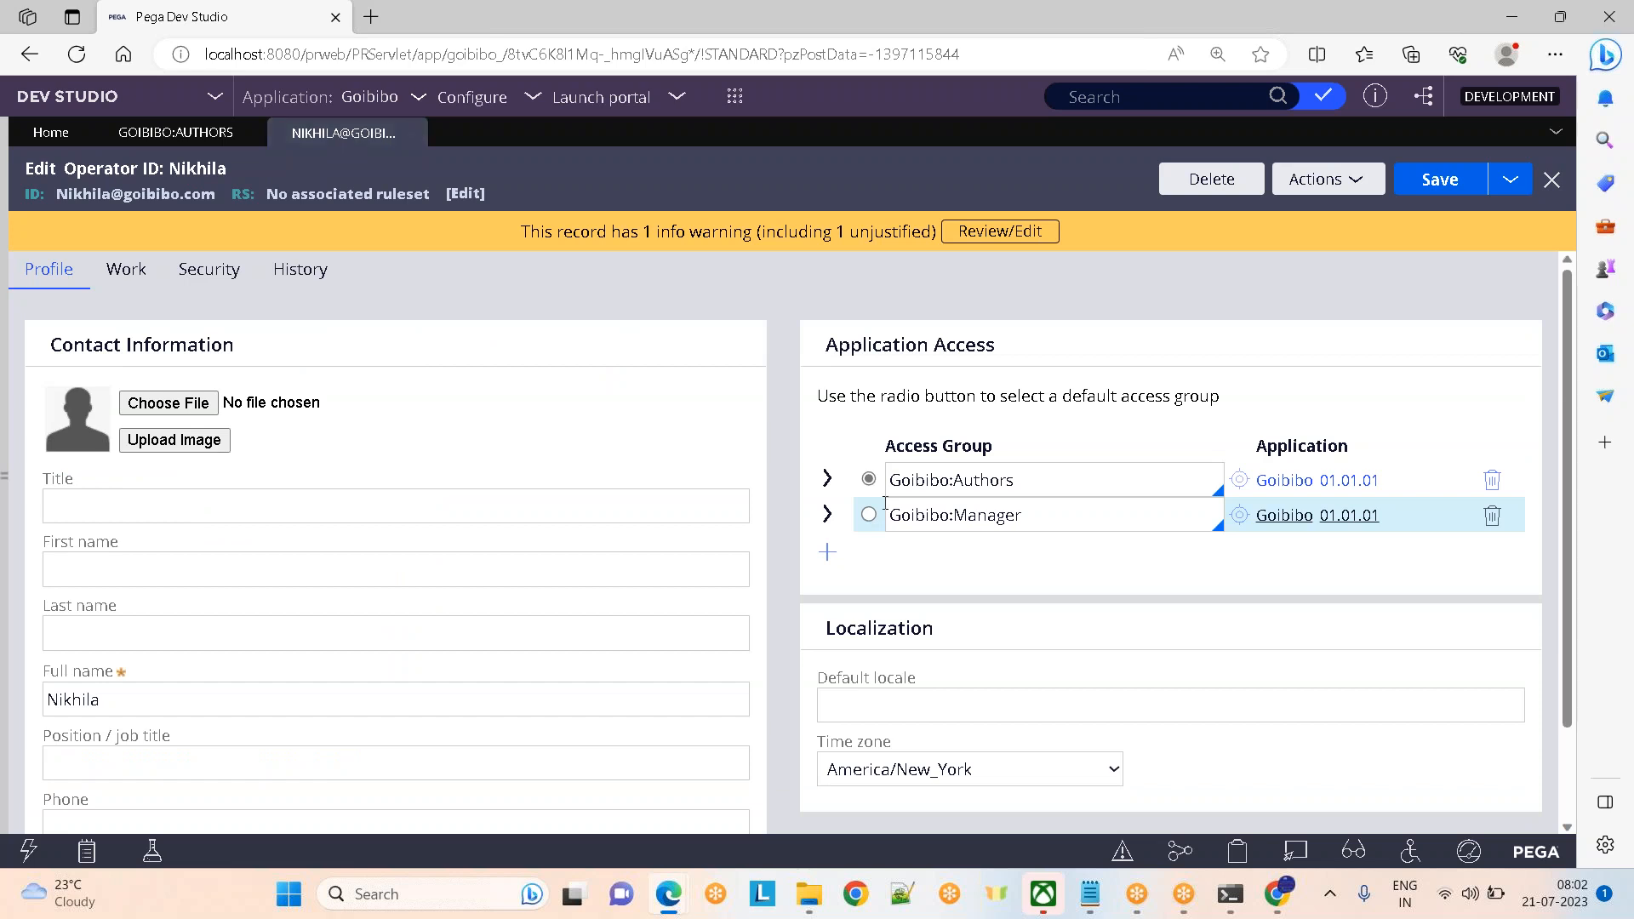
# Add a third access group row for Nikhila and check the Cosmos authors application list
pyautogui.click(827, 552)
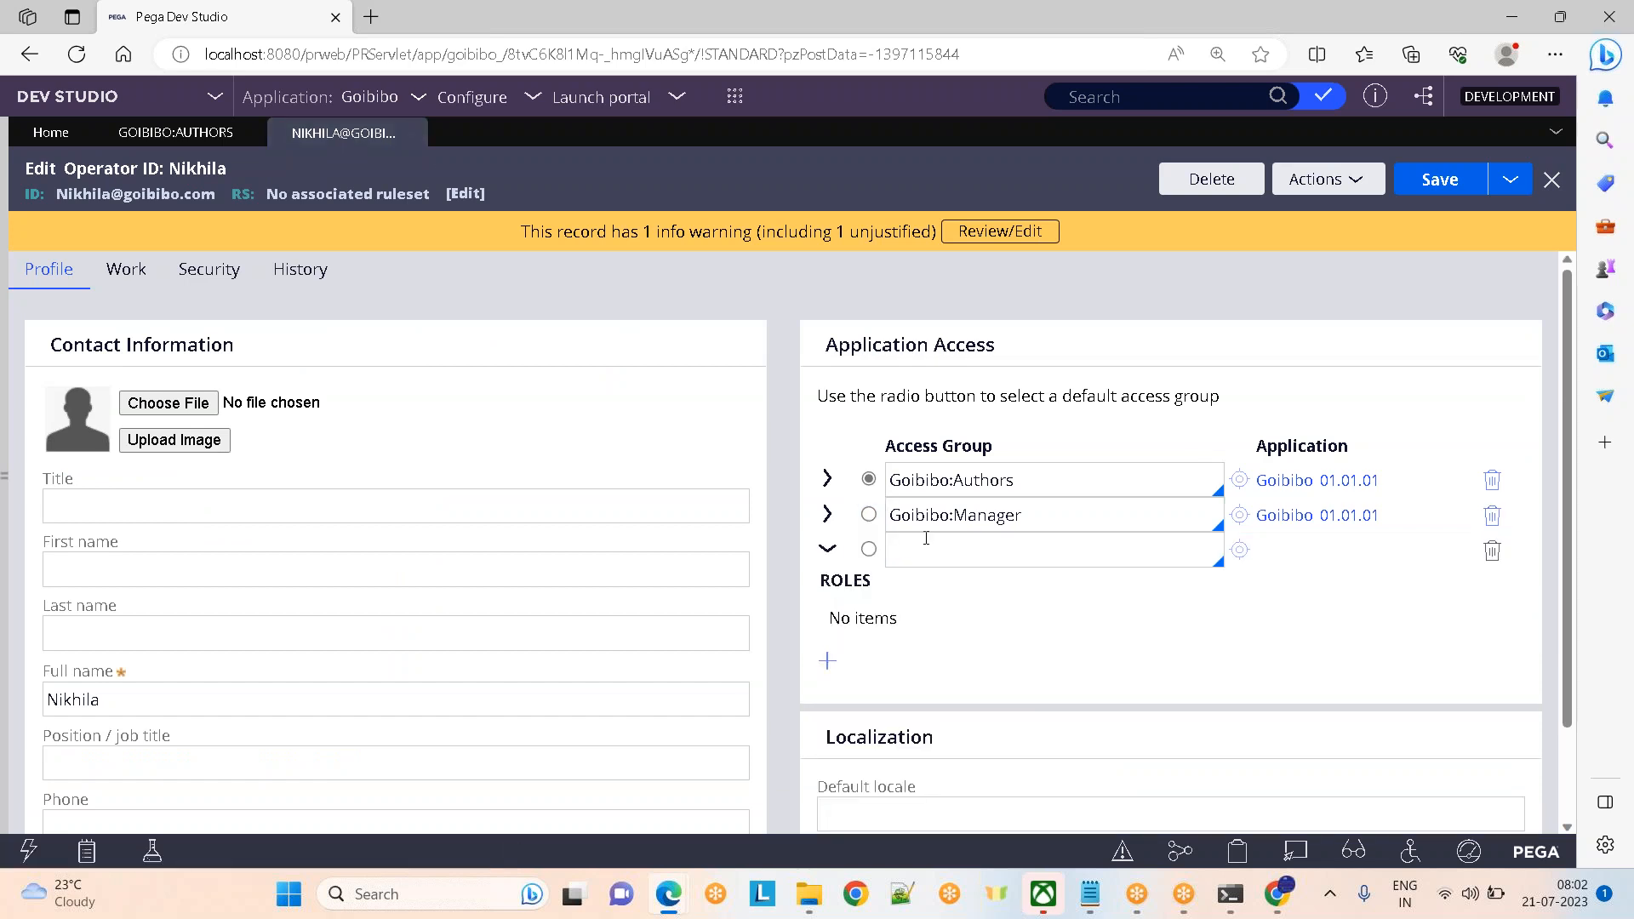
pyautogui.click(143, 132)
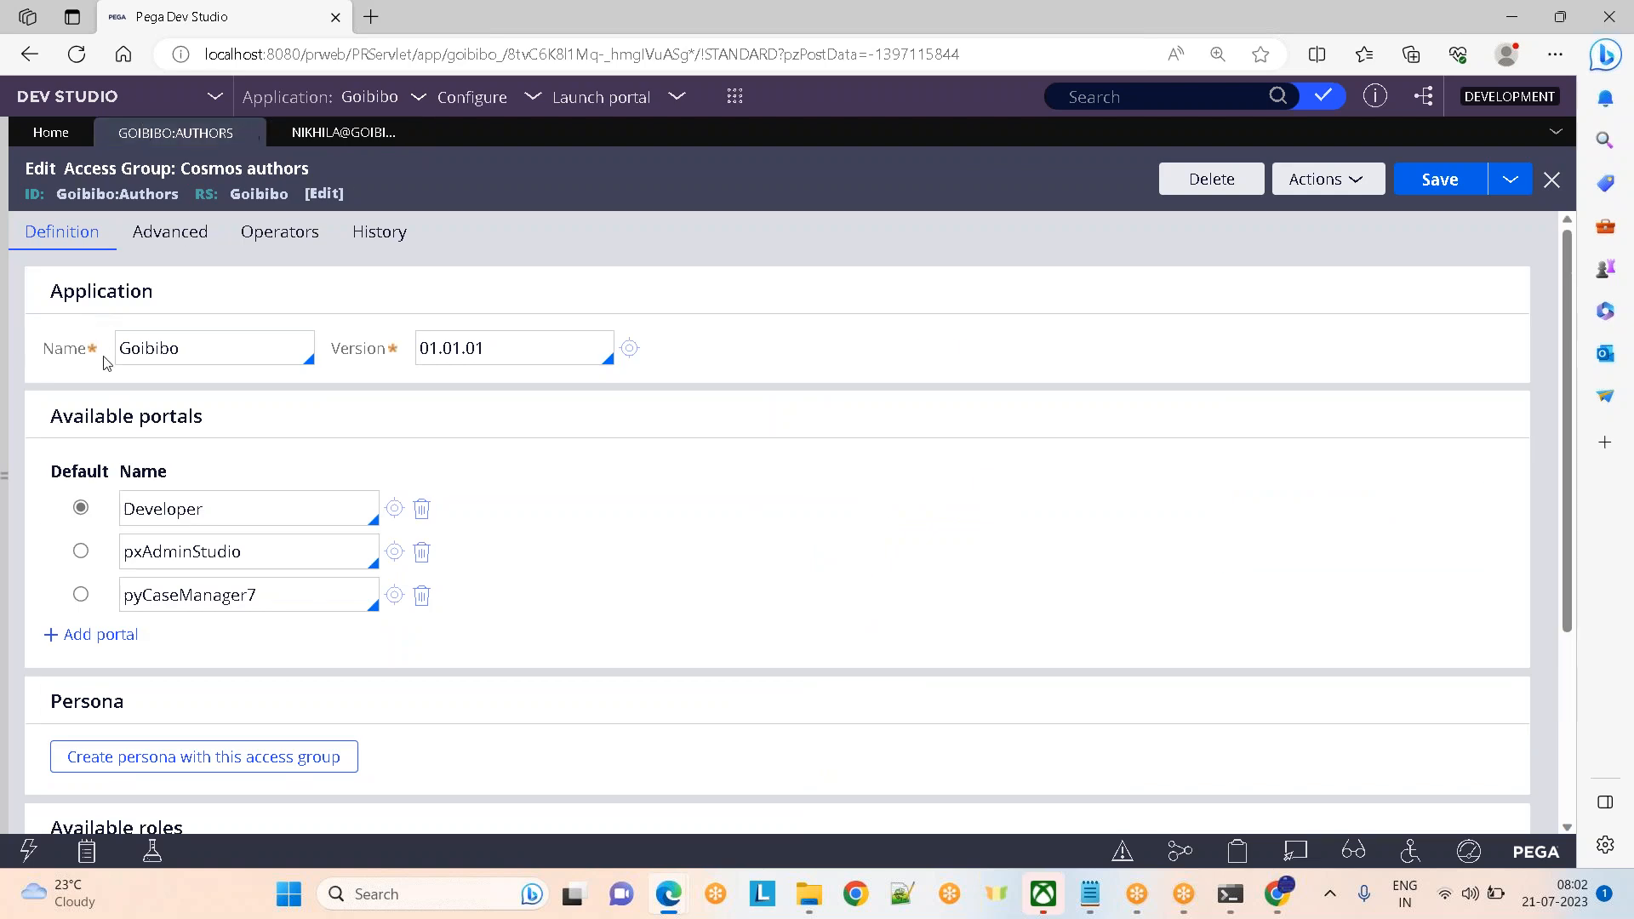
pyautogui.moveTo(43, 290); pyautogui.dragTo(204, 307)
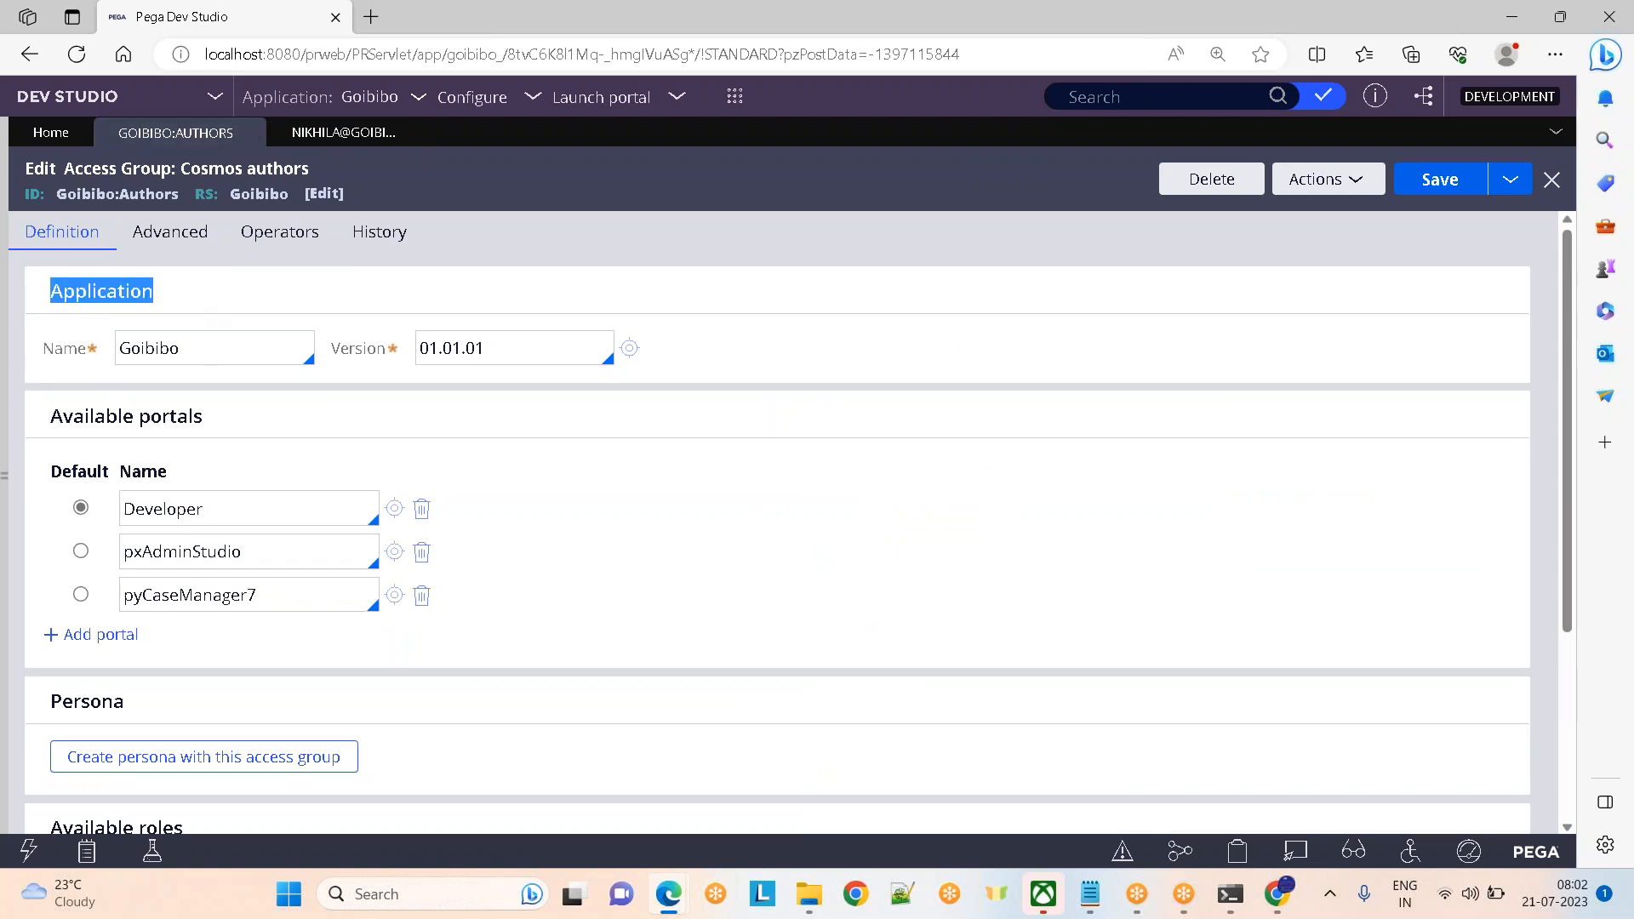
pyautogui.click(228, 341)
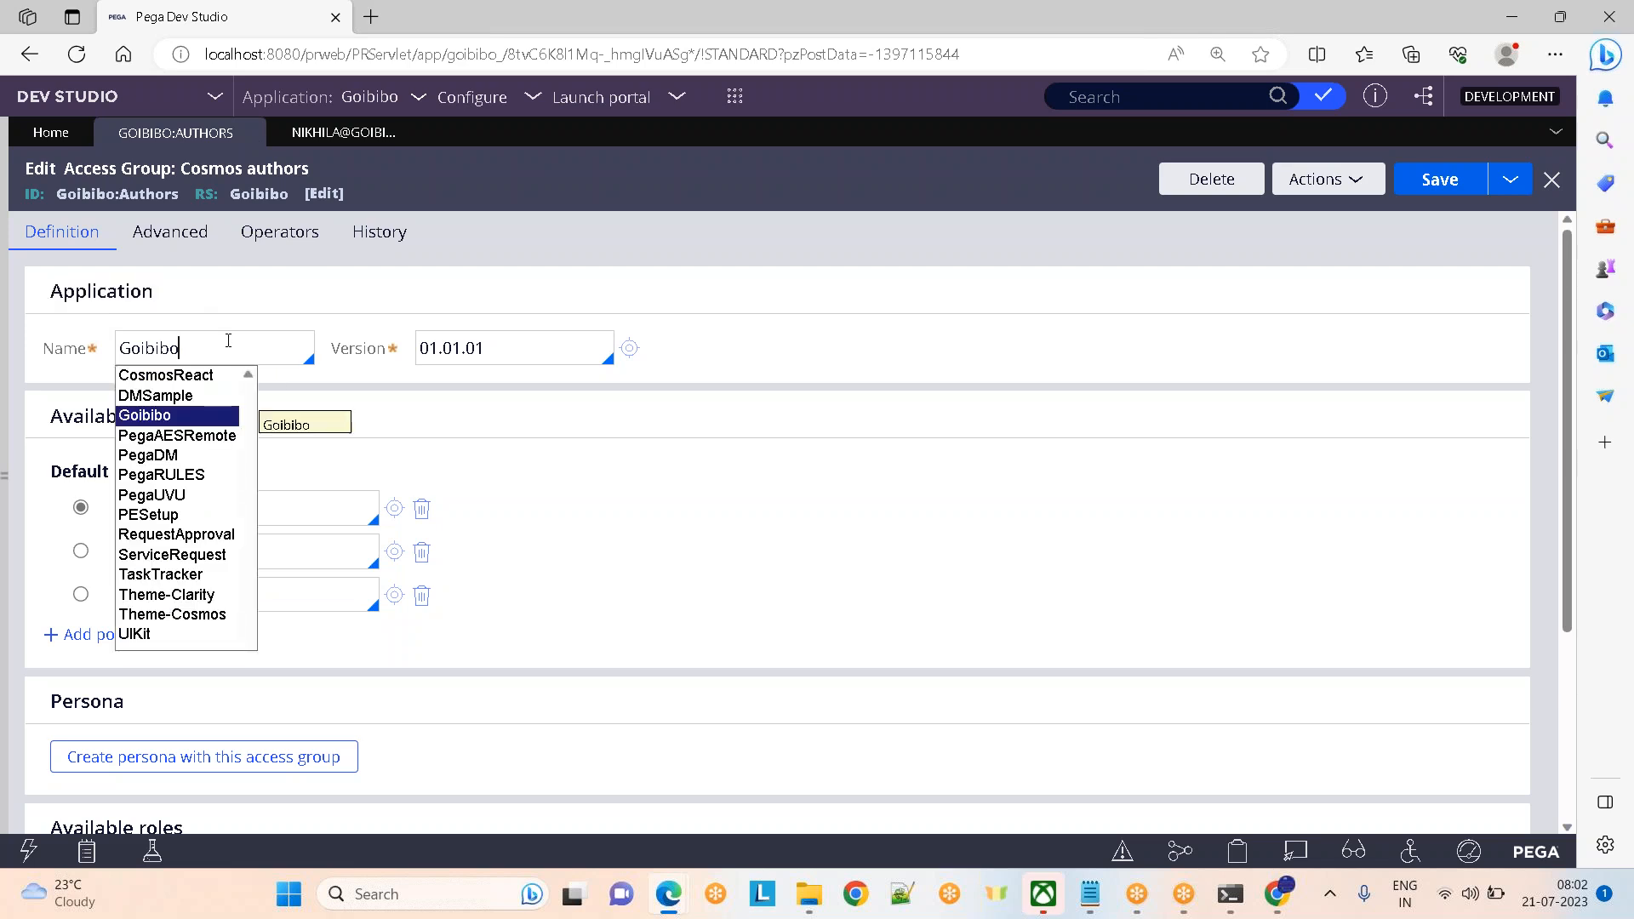
pyautogui.click(483, 283)
pyautogui.click(333, 143)
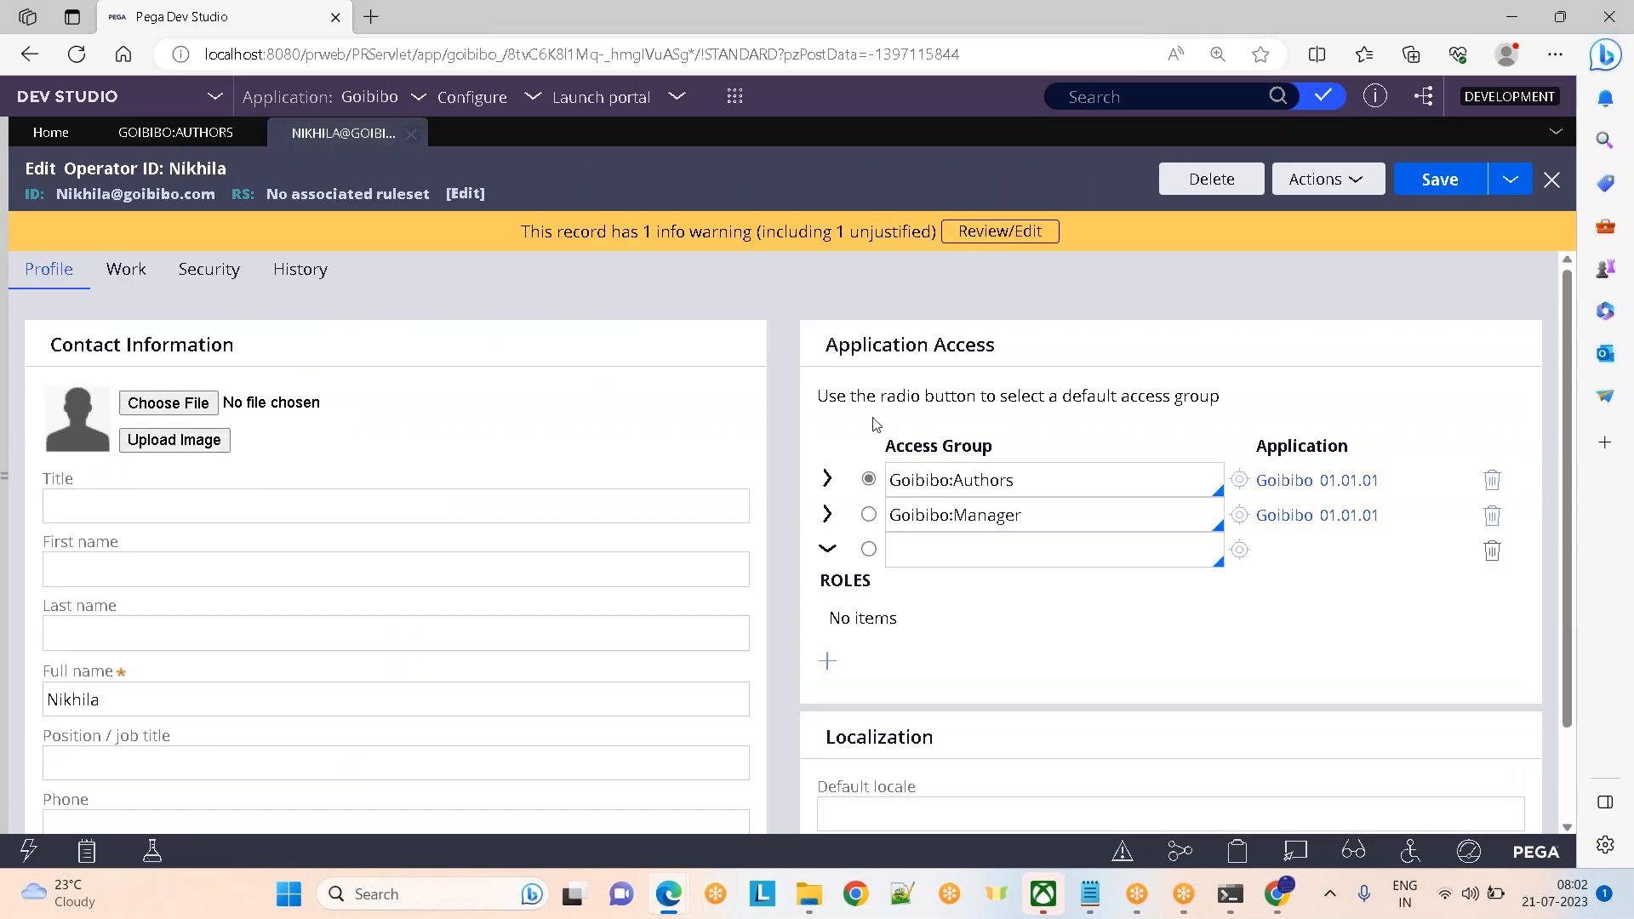
# Choose DMSample:Administrators as Nikhila's third access group and collapse its roles list
pyautogui.press('Down')
pyautogui.press('Down')
pyautogui.press('Down')
pyautogui.press('Down')
pyautogui.press('Down')
pyautogui.press('Down')
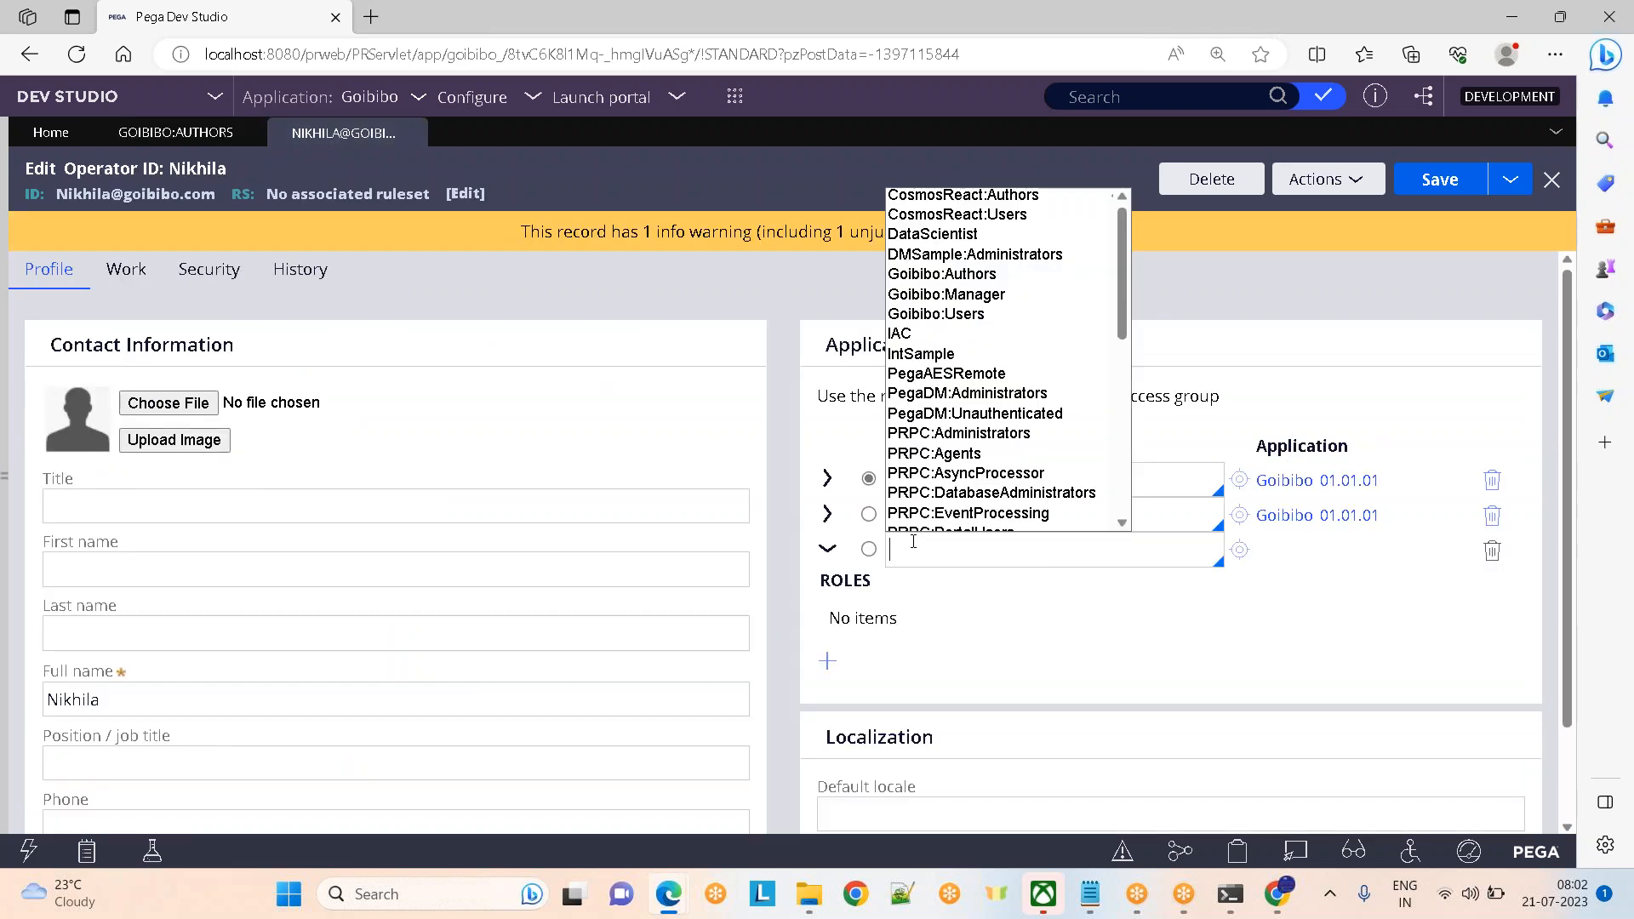
pyautogui.press('Up')
pyautogui.press('Return')
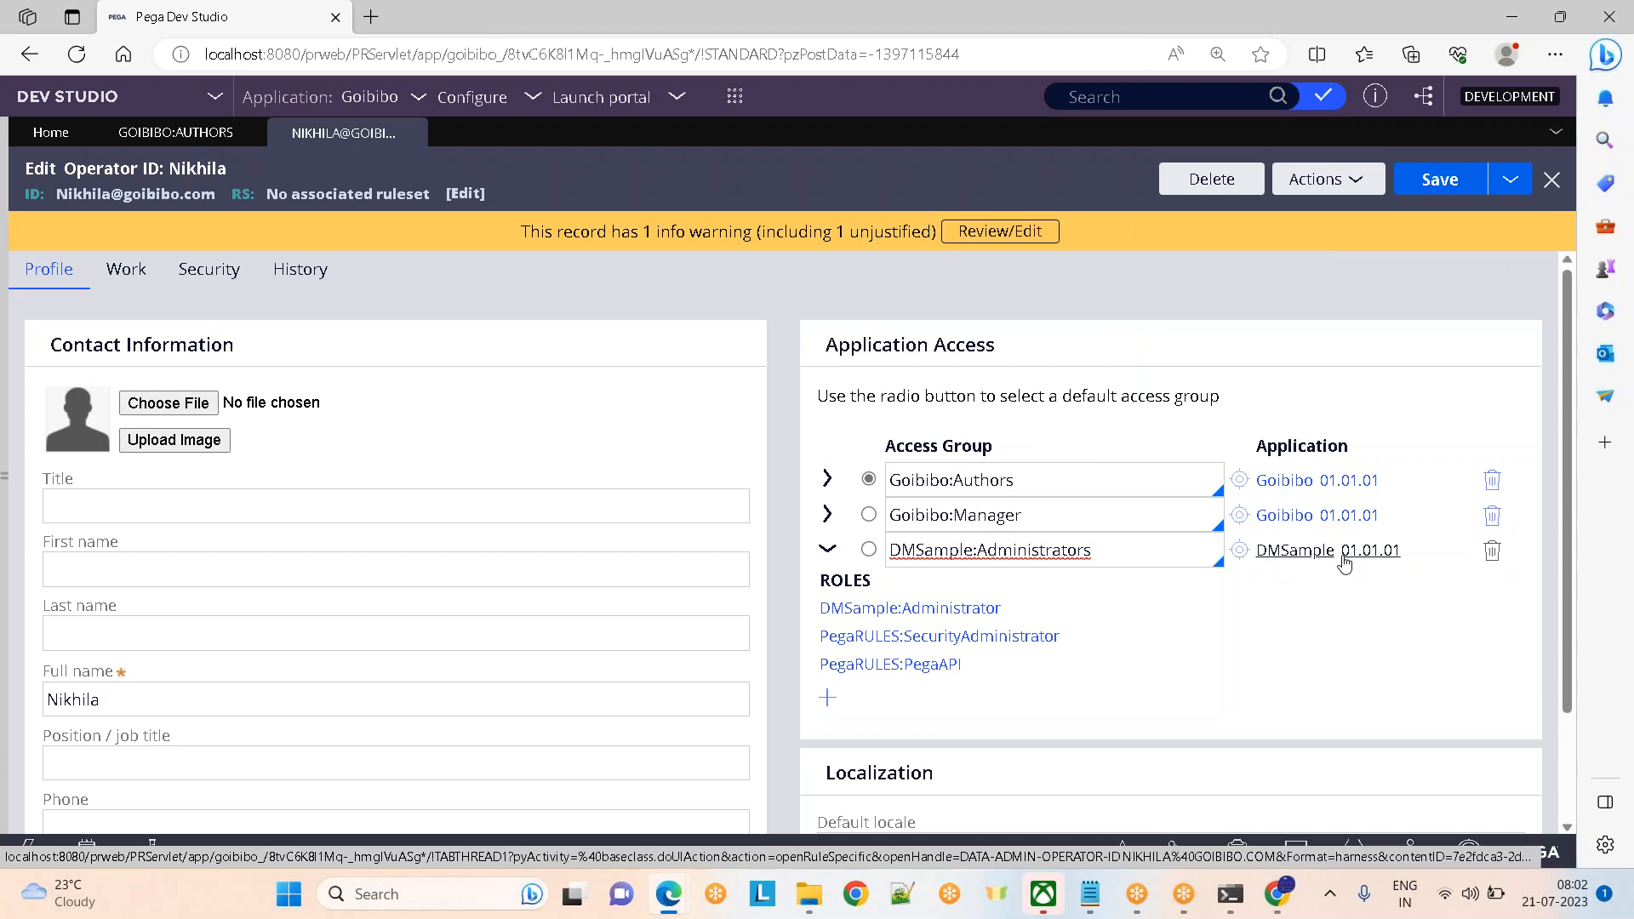
pyautogui.click(833, 558)
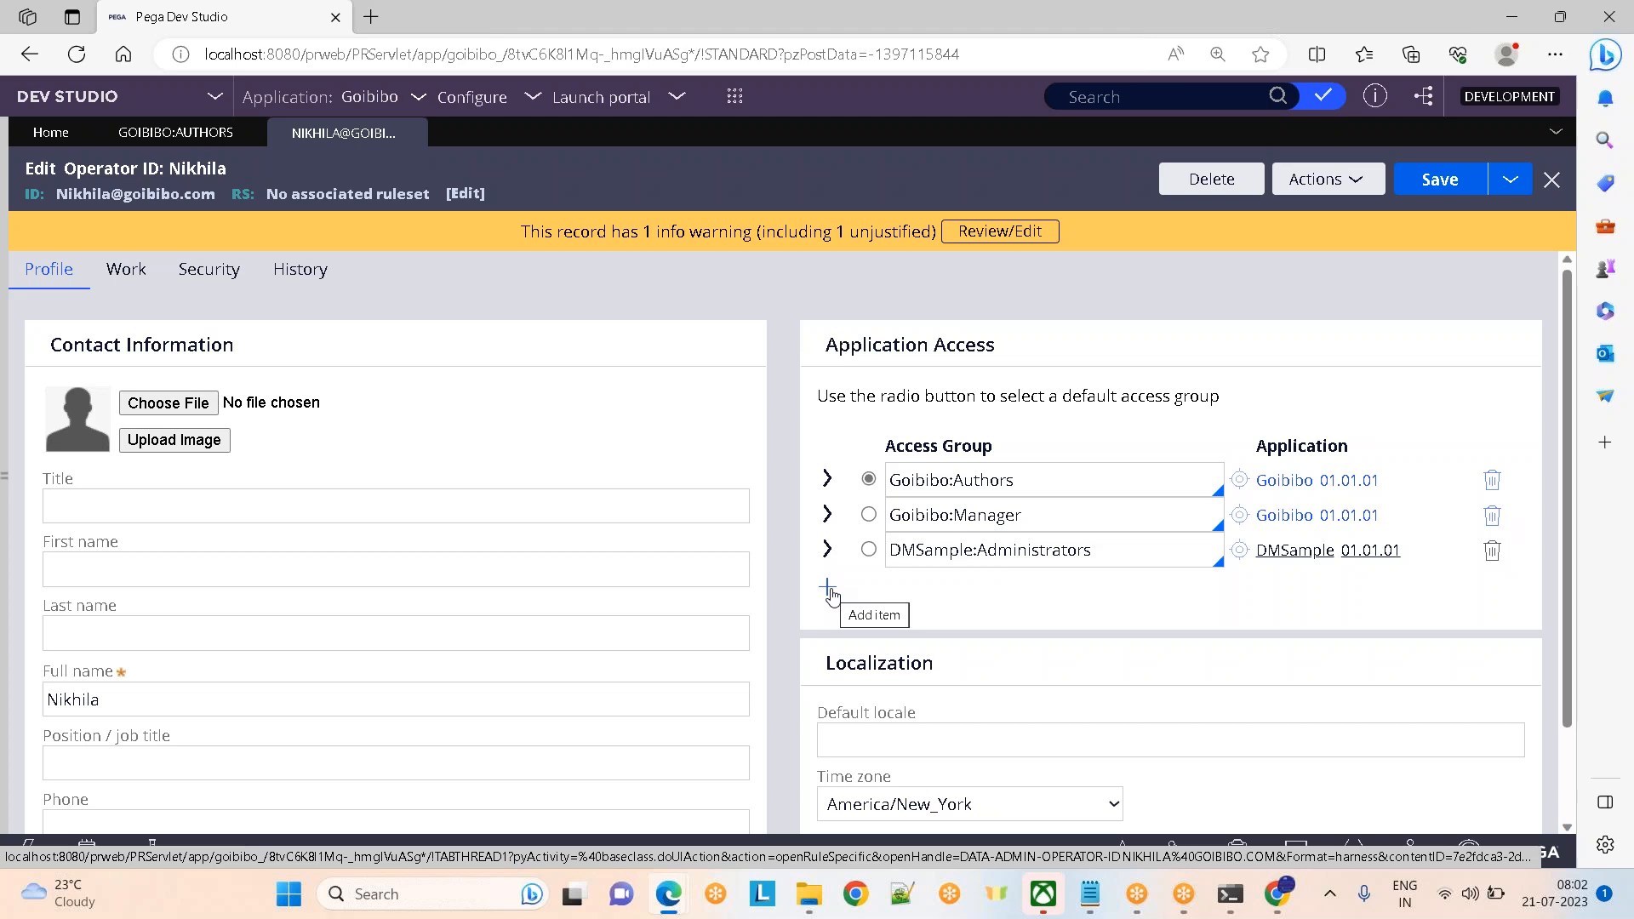
pyautogui.click(140, 141)
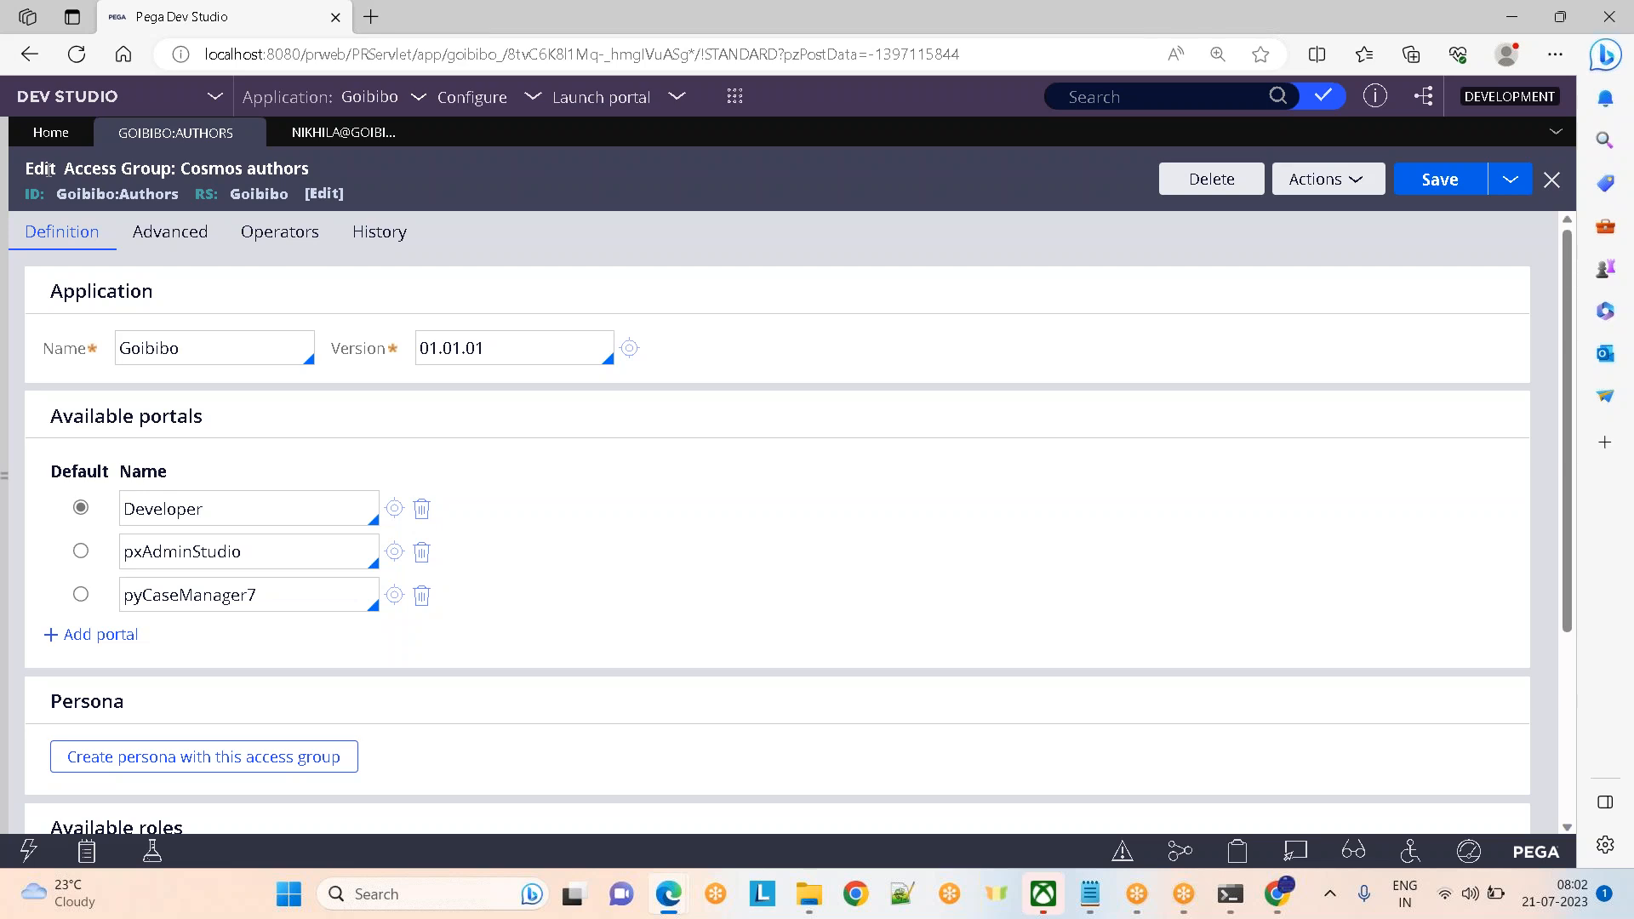
# Review Nikhila's three access groups, with Goibibo:Authors still the default
pyautogui.click(212, 355)
pyautogui.click(361, 145)
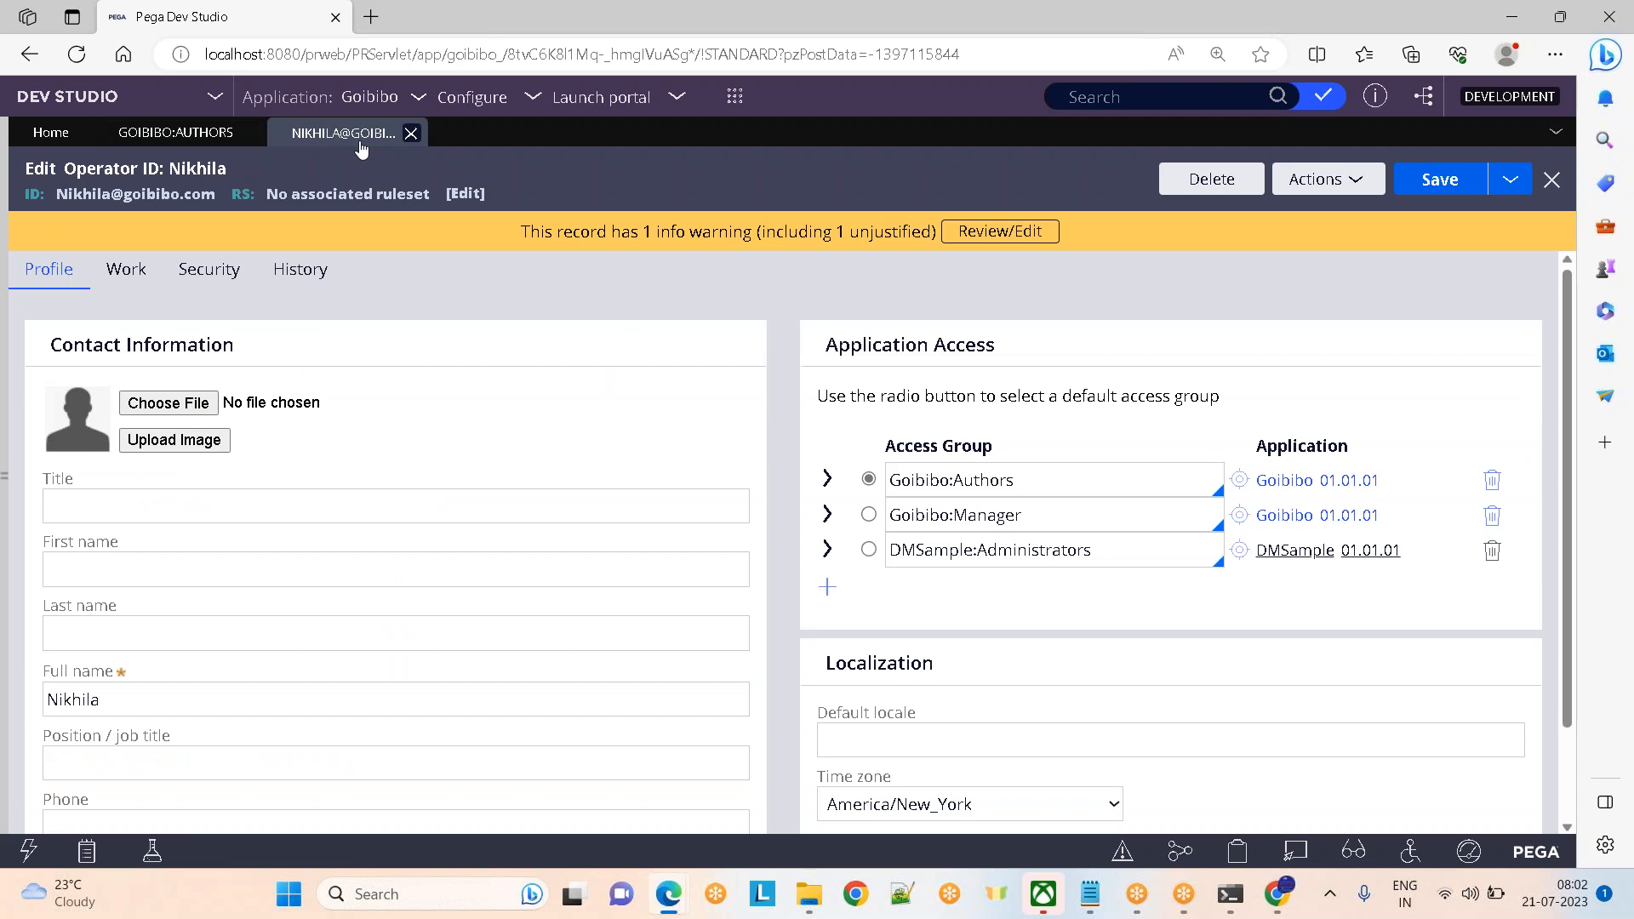
pyautogui.click(1164, 33)
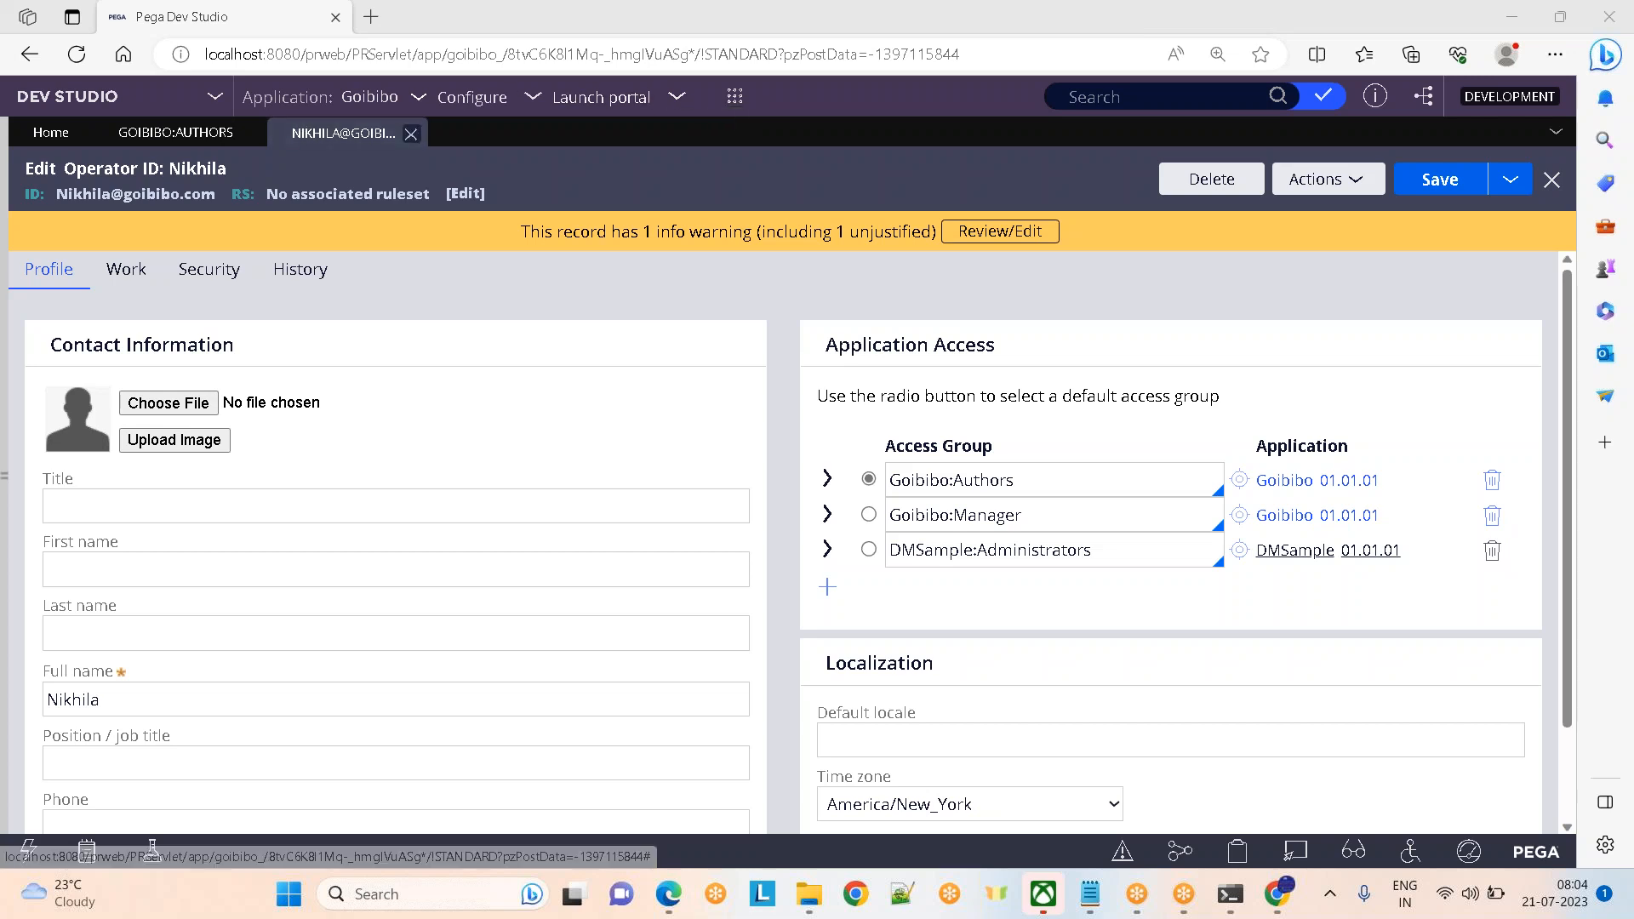
pyautogui.click(212, 99)
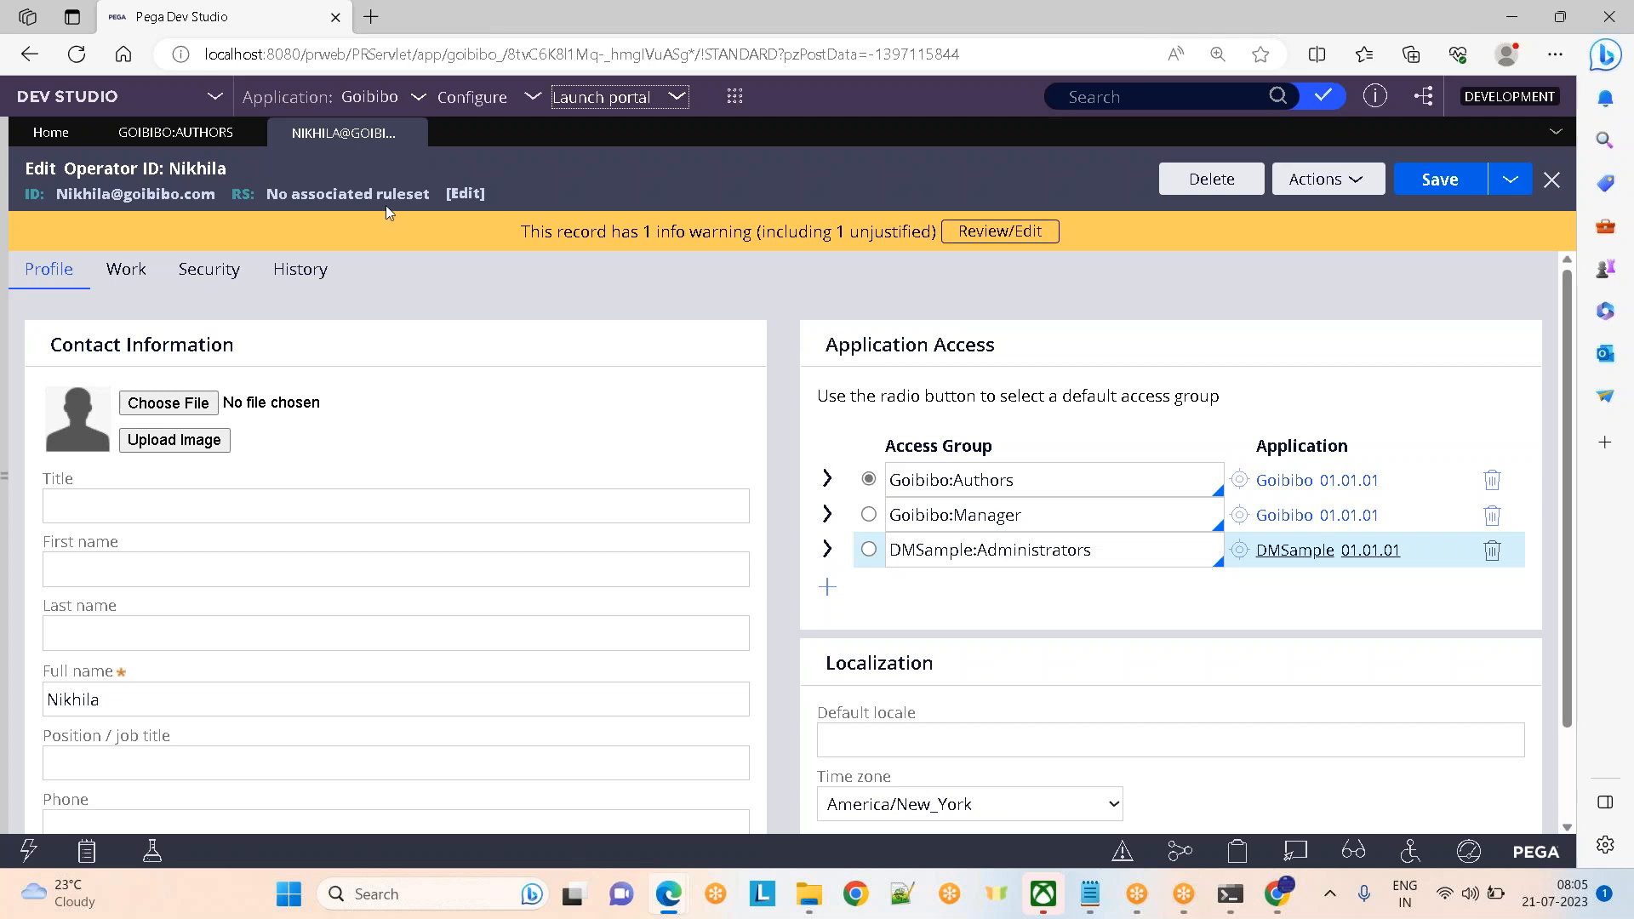
# Add pxExpress as a fourth available portal in Goibibo:Authors and save the access group
pyautogui.click(176, 132)
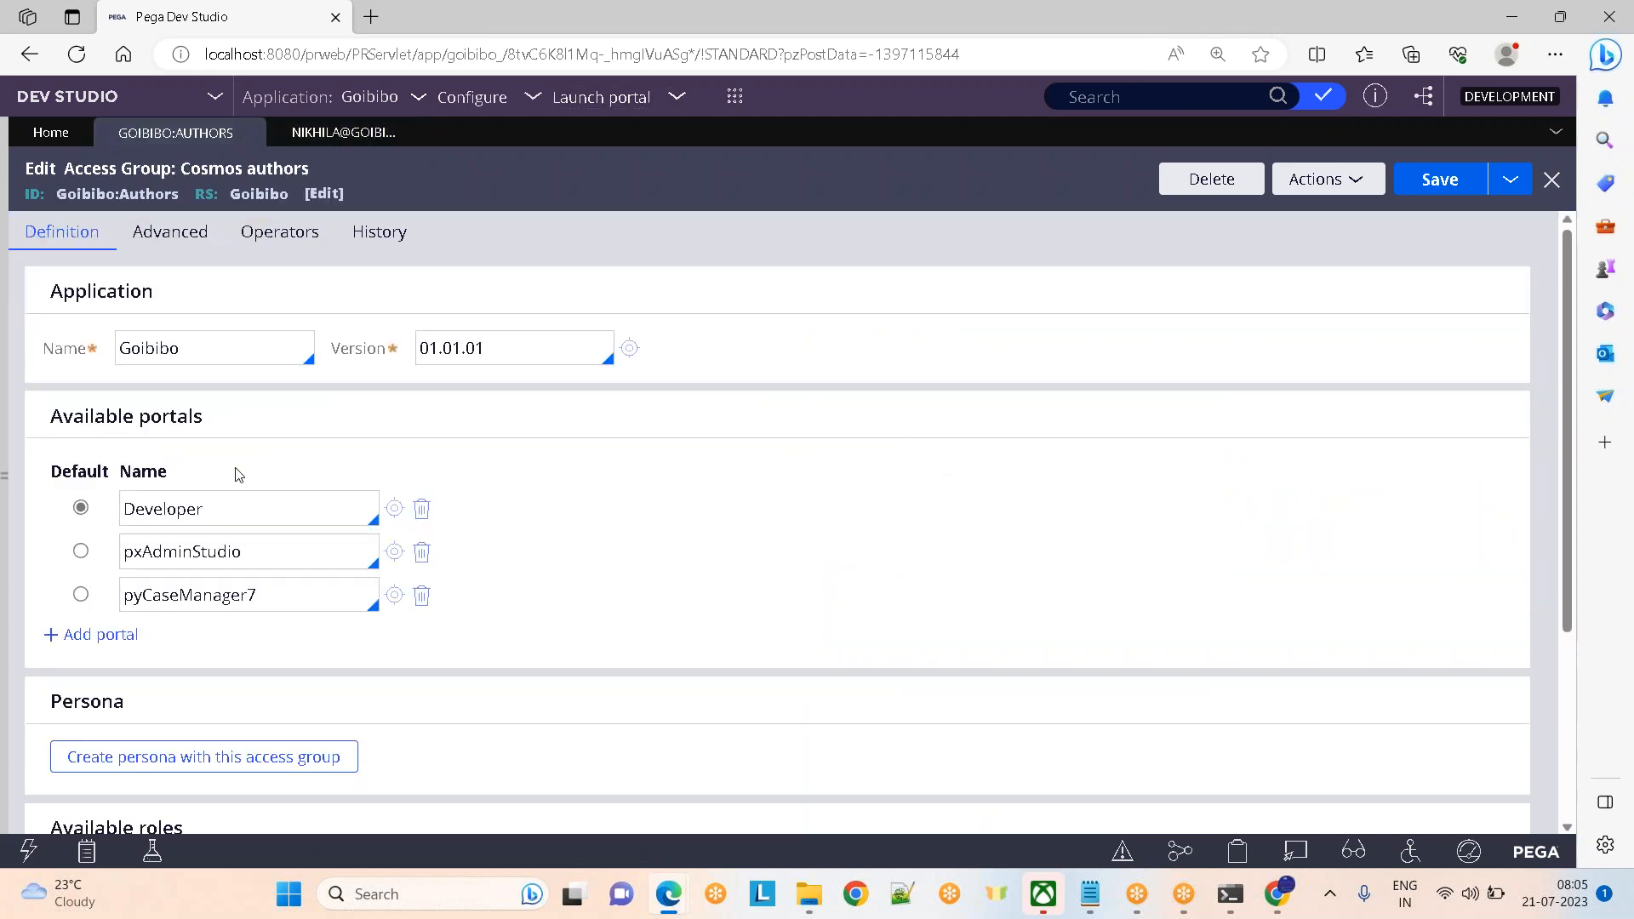
pyautogui.click(259, 555)
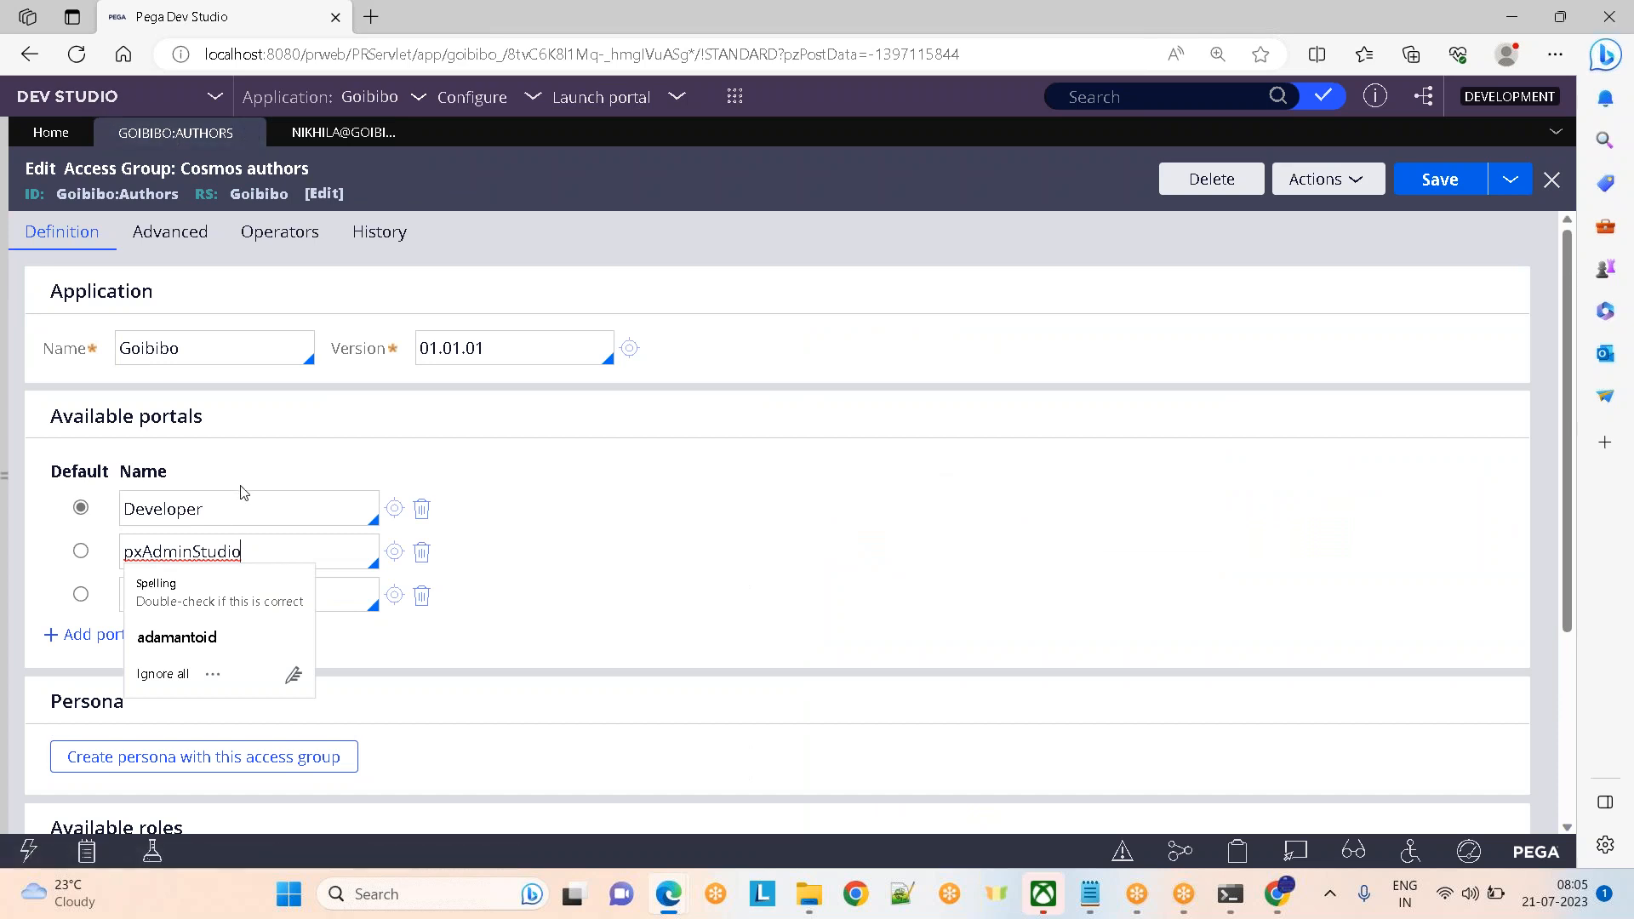
pyautogui.click(165, 676)
pyautogui.click(93, 635)
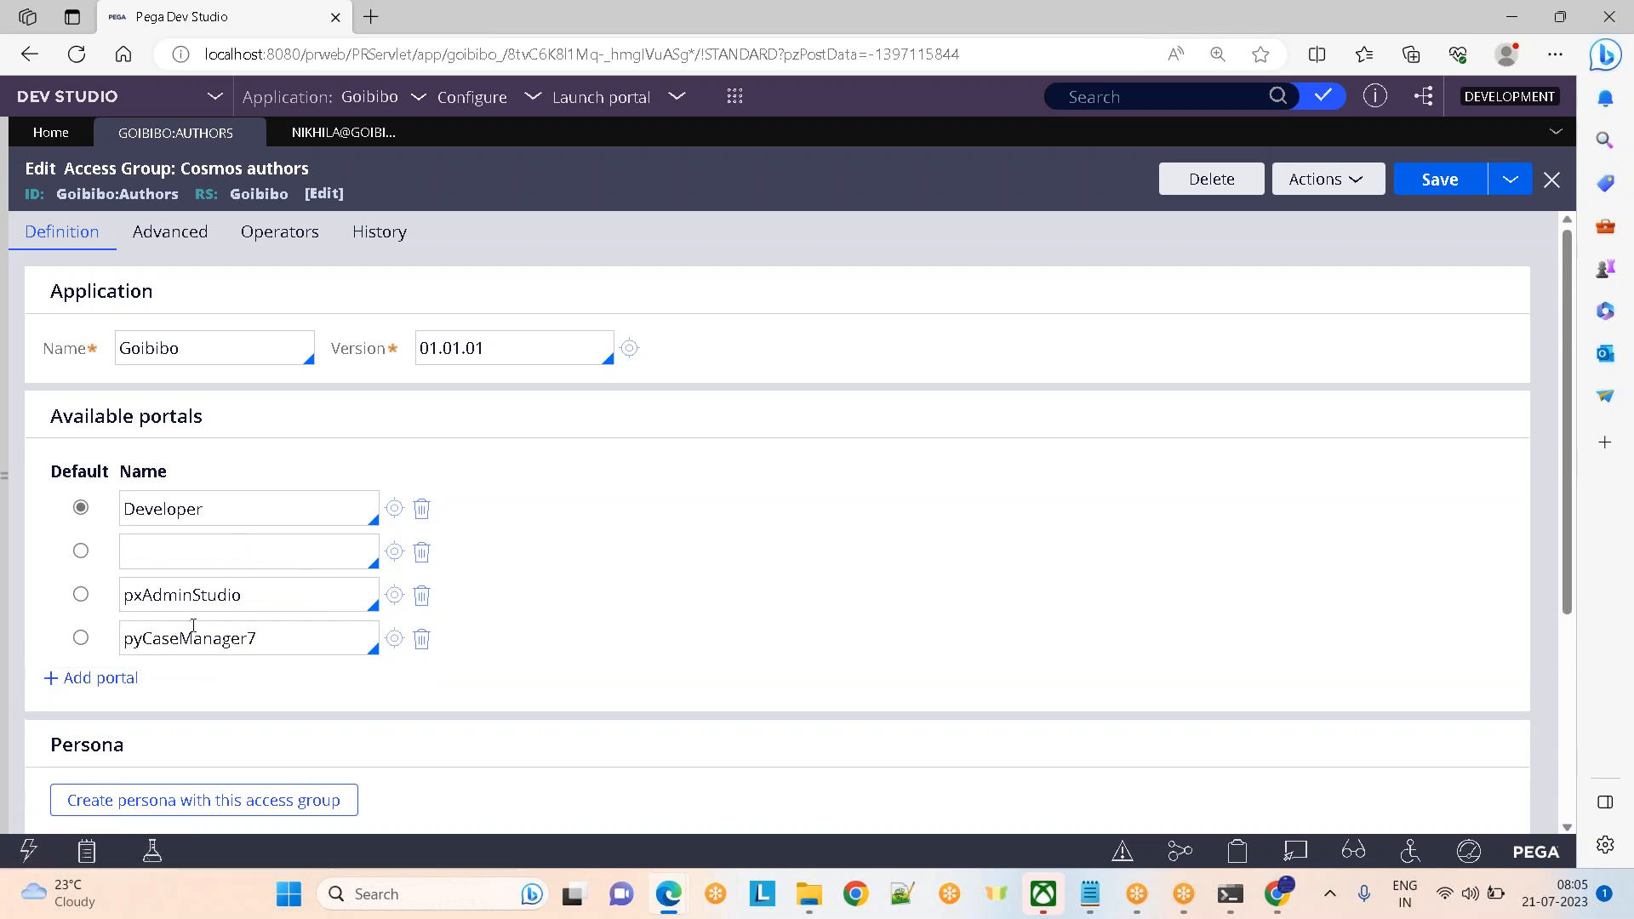
pyautogui.click(166, 565)
pyautogui.press('Down')
pyautogui.press('Down')
pyautogui.press('Down')
pyautogui.press('Down')
pyautogui.press('Down')
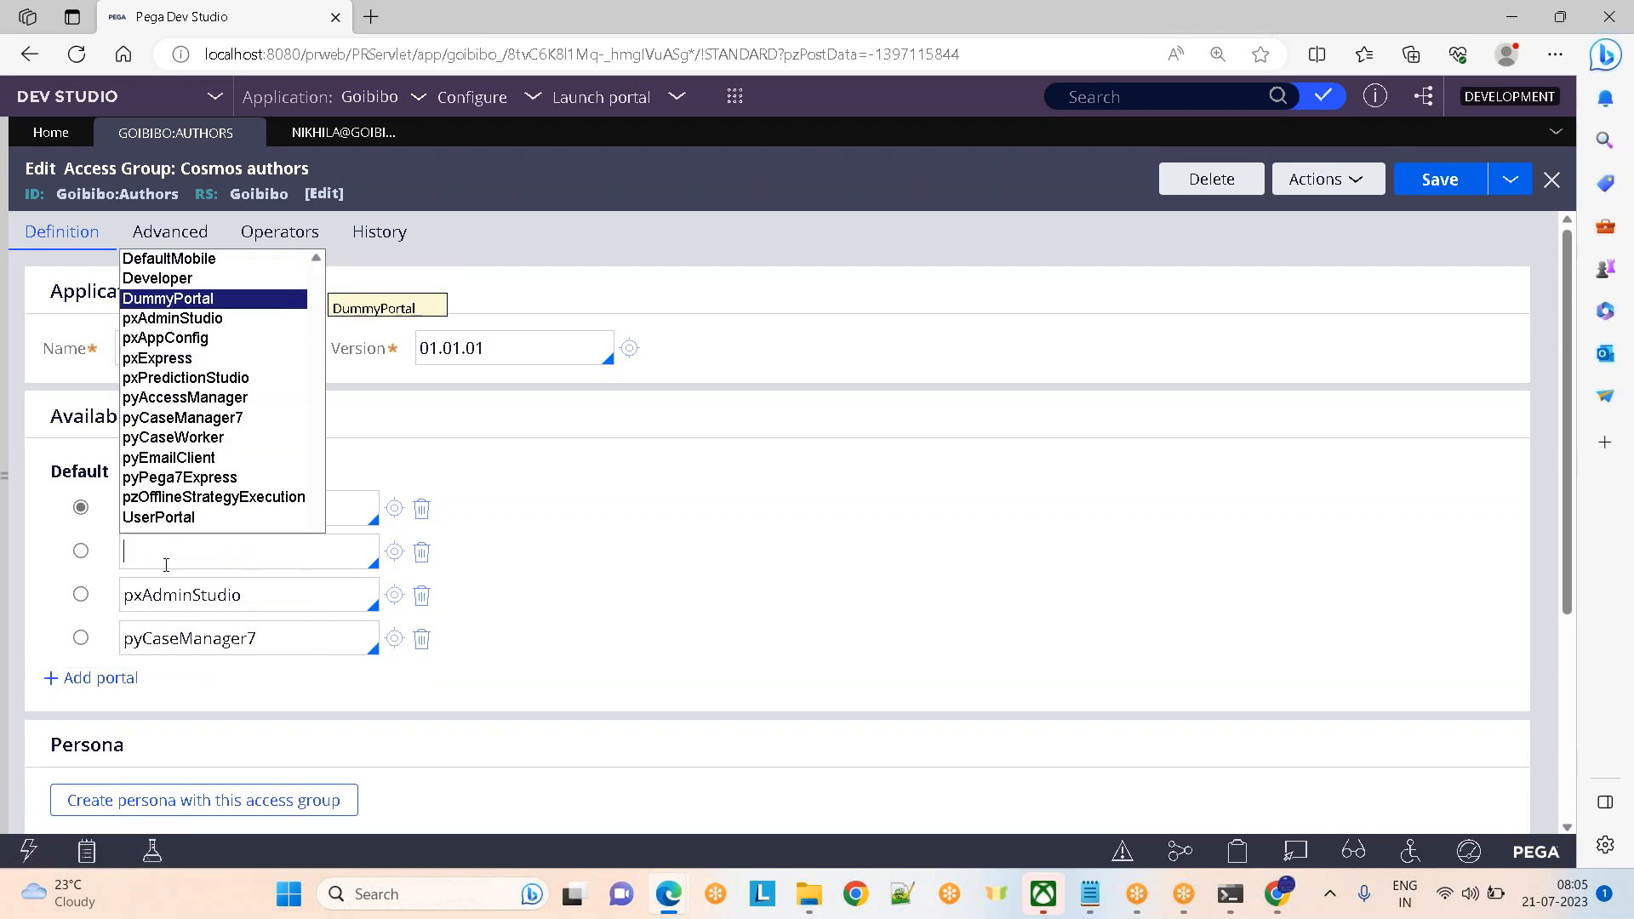
pyautogui.press('Down')
pyautogui.press('Return')
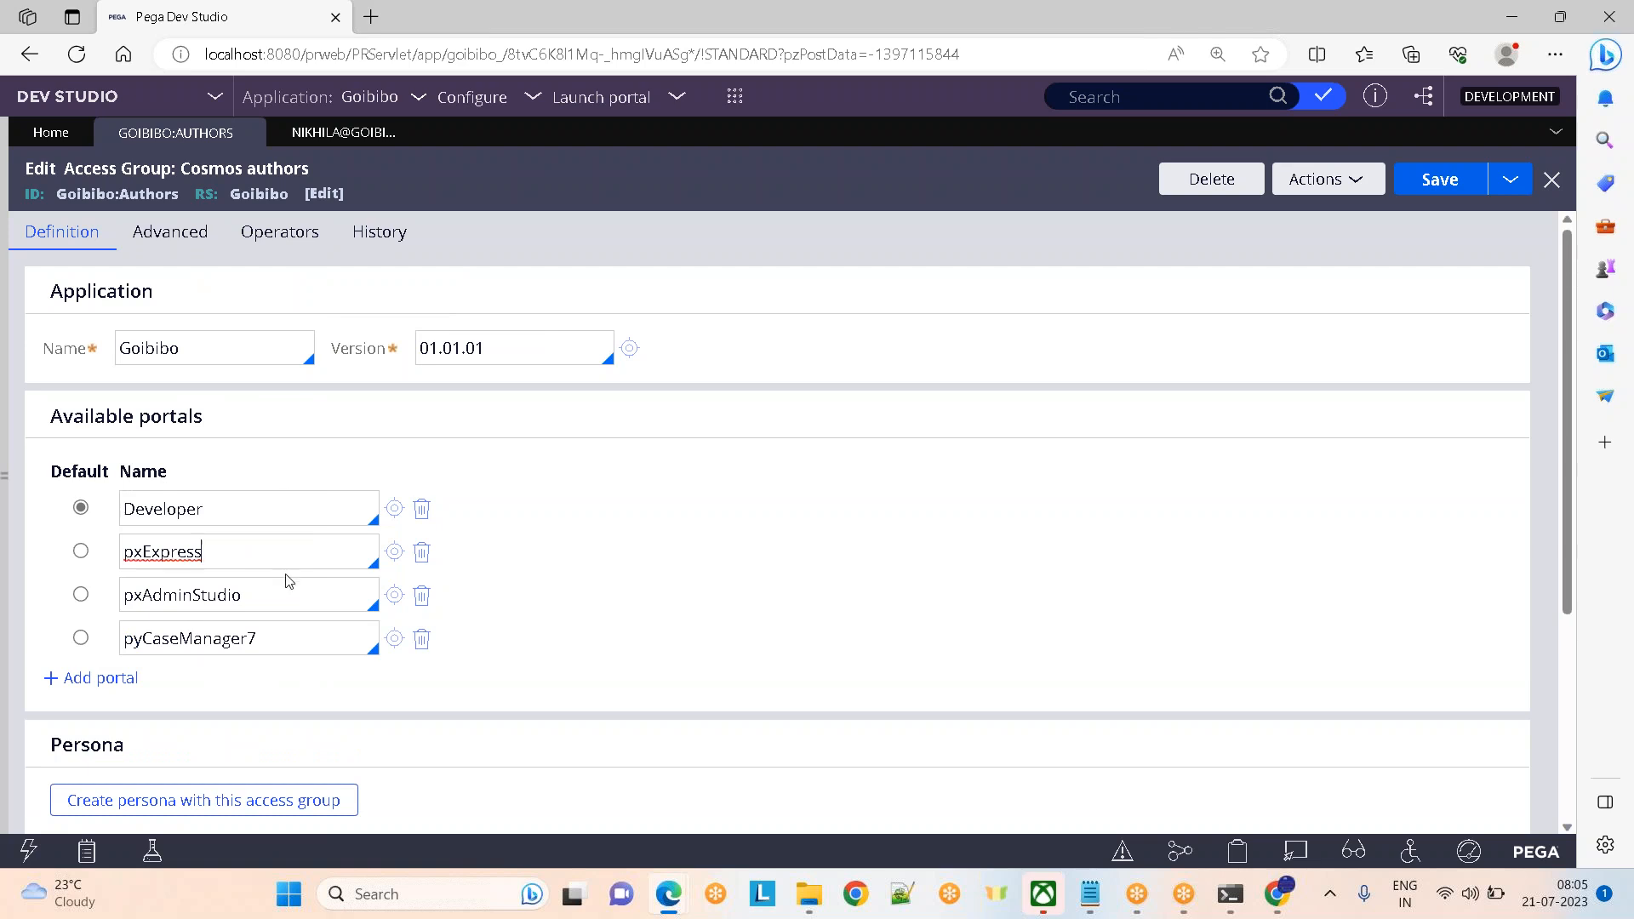
pyautogui.moveTo(266, 555); pyautogui.dragTo(110, 553)
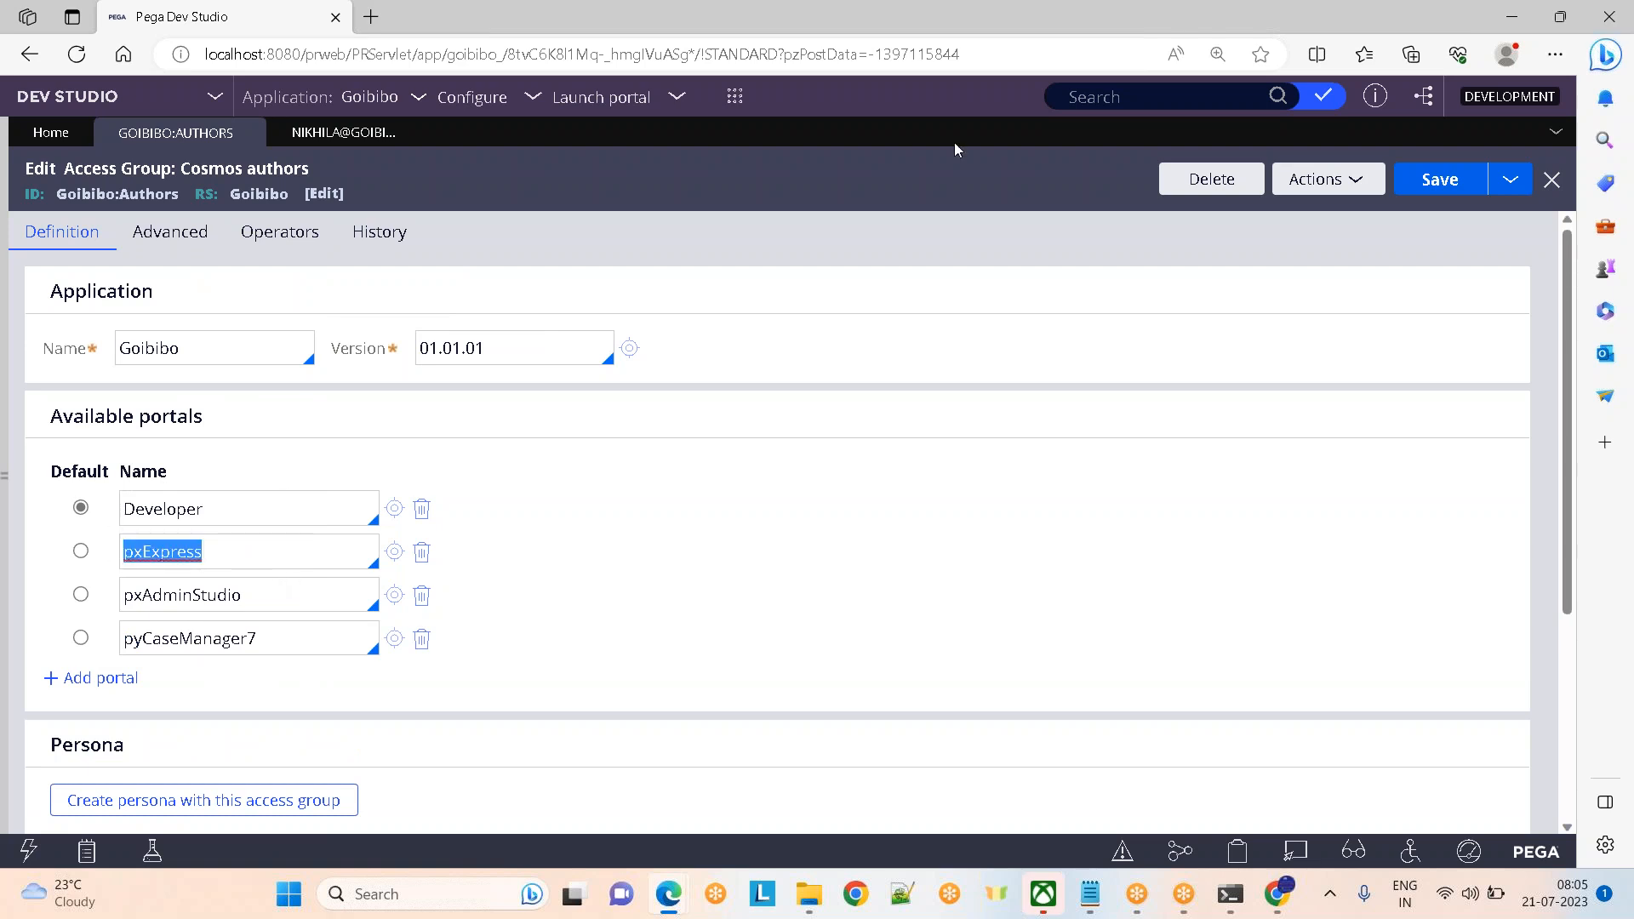
pyautogui.click(1438, 182)
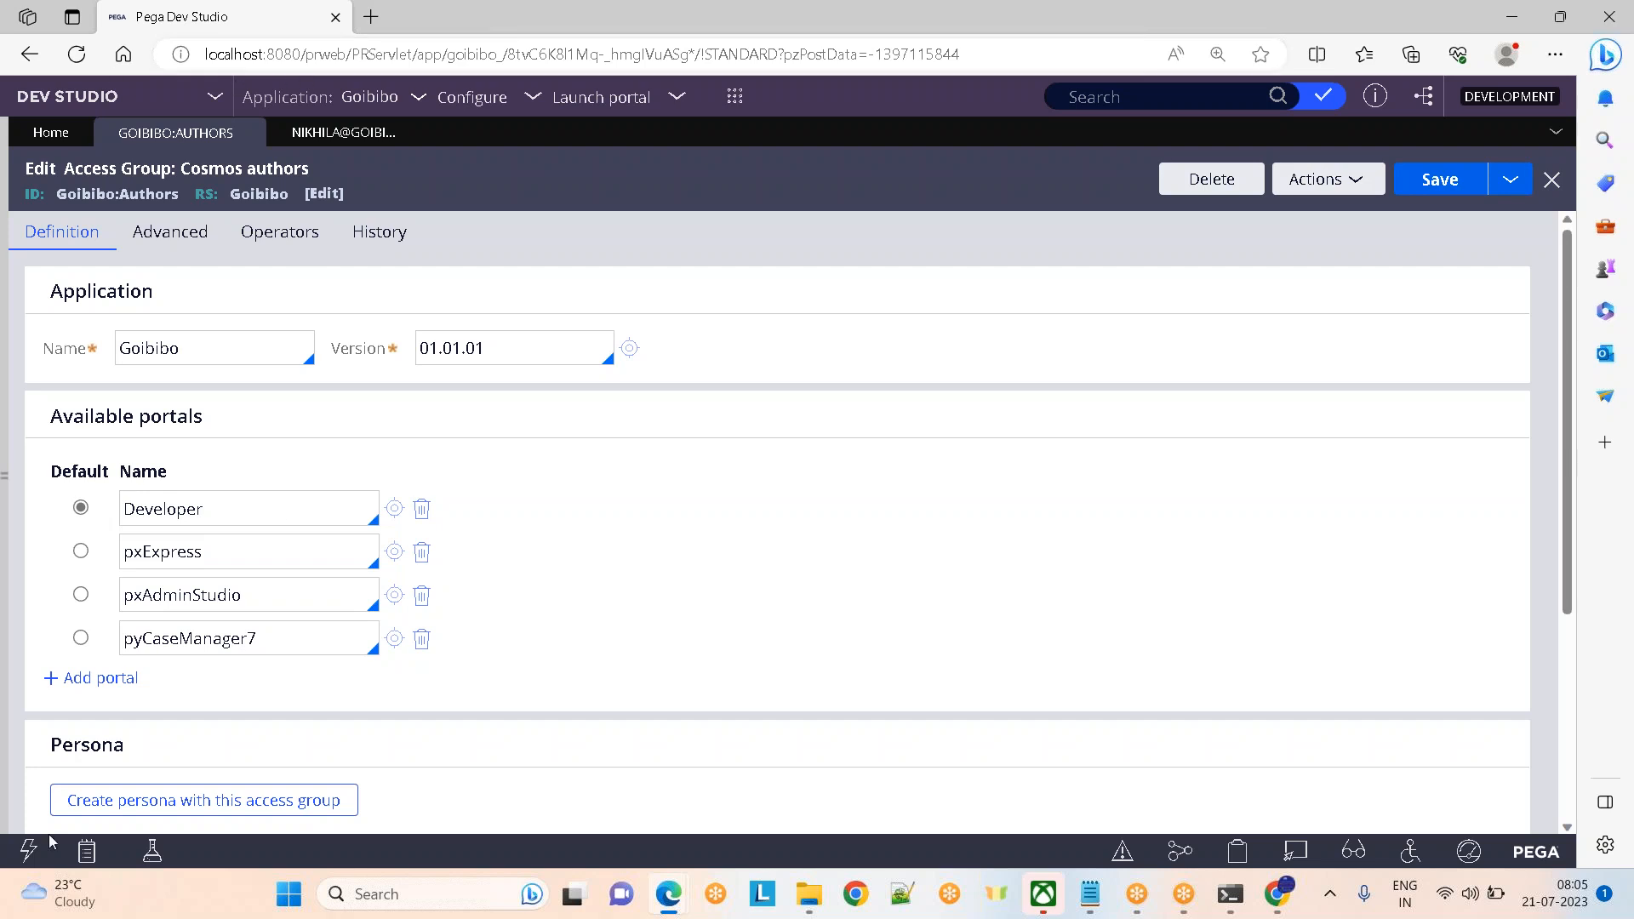
# Log off Dev Studio from the account menu and log back in
pyautogui.click(4, 465)
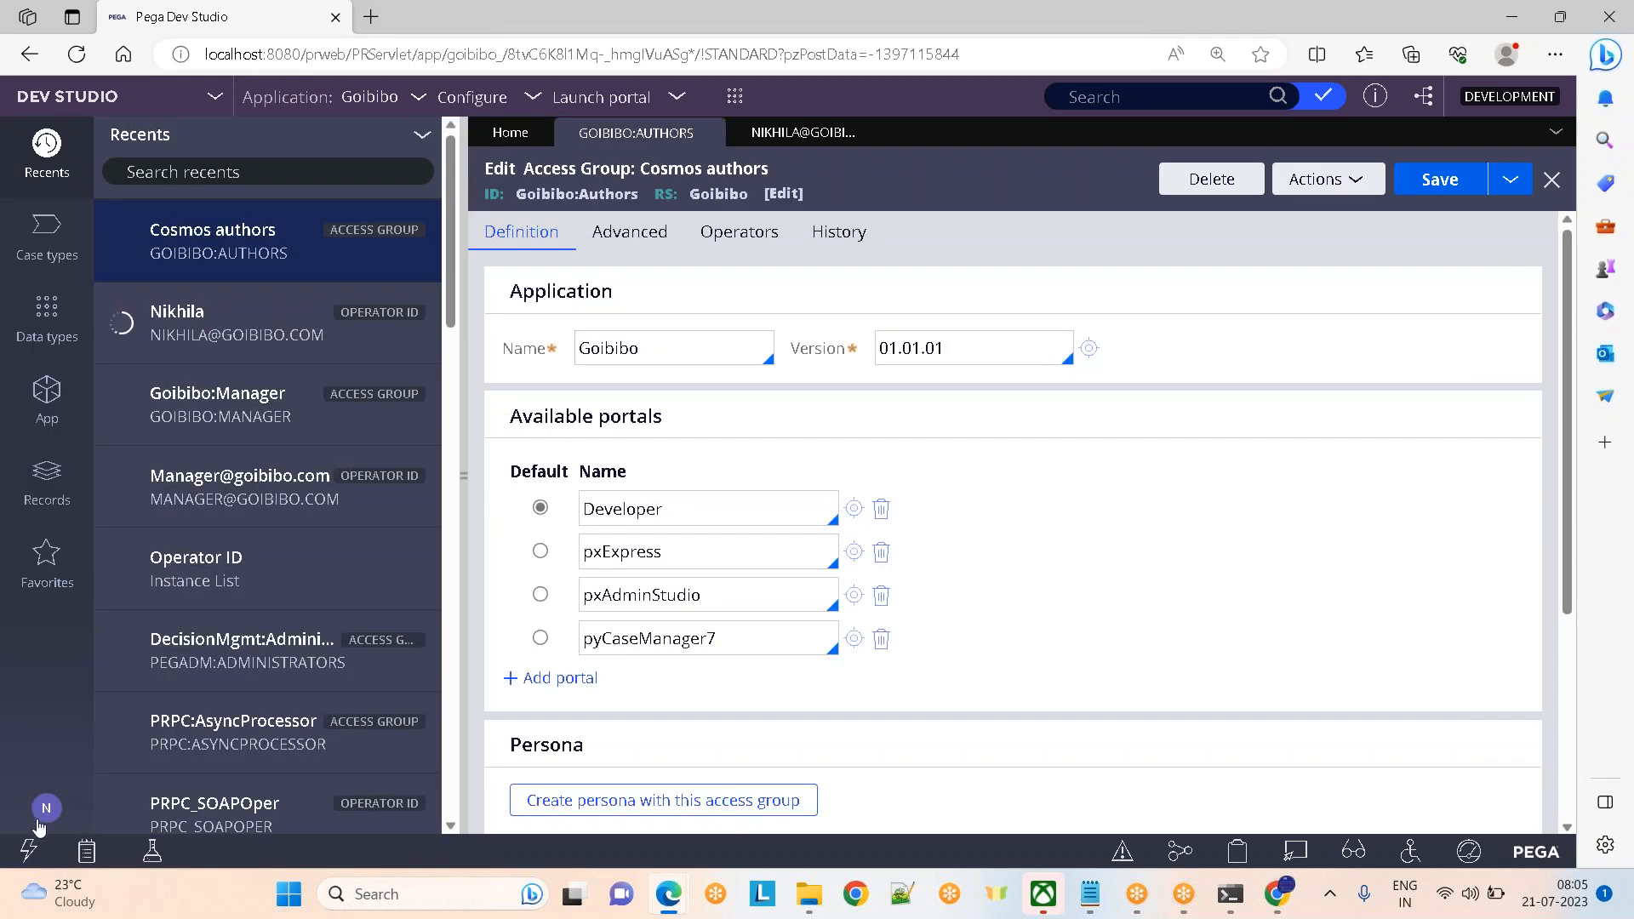
pyautogui.click(46, 808)
pyautogui.click(103, 784)
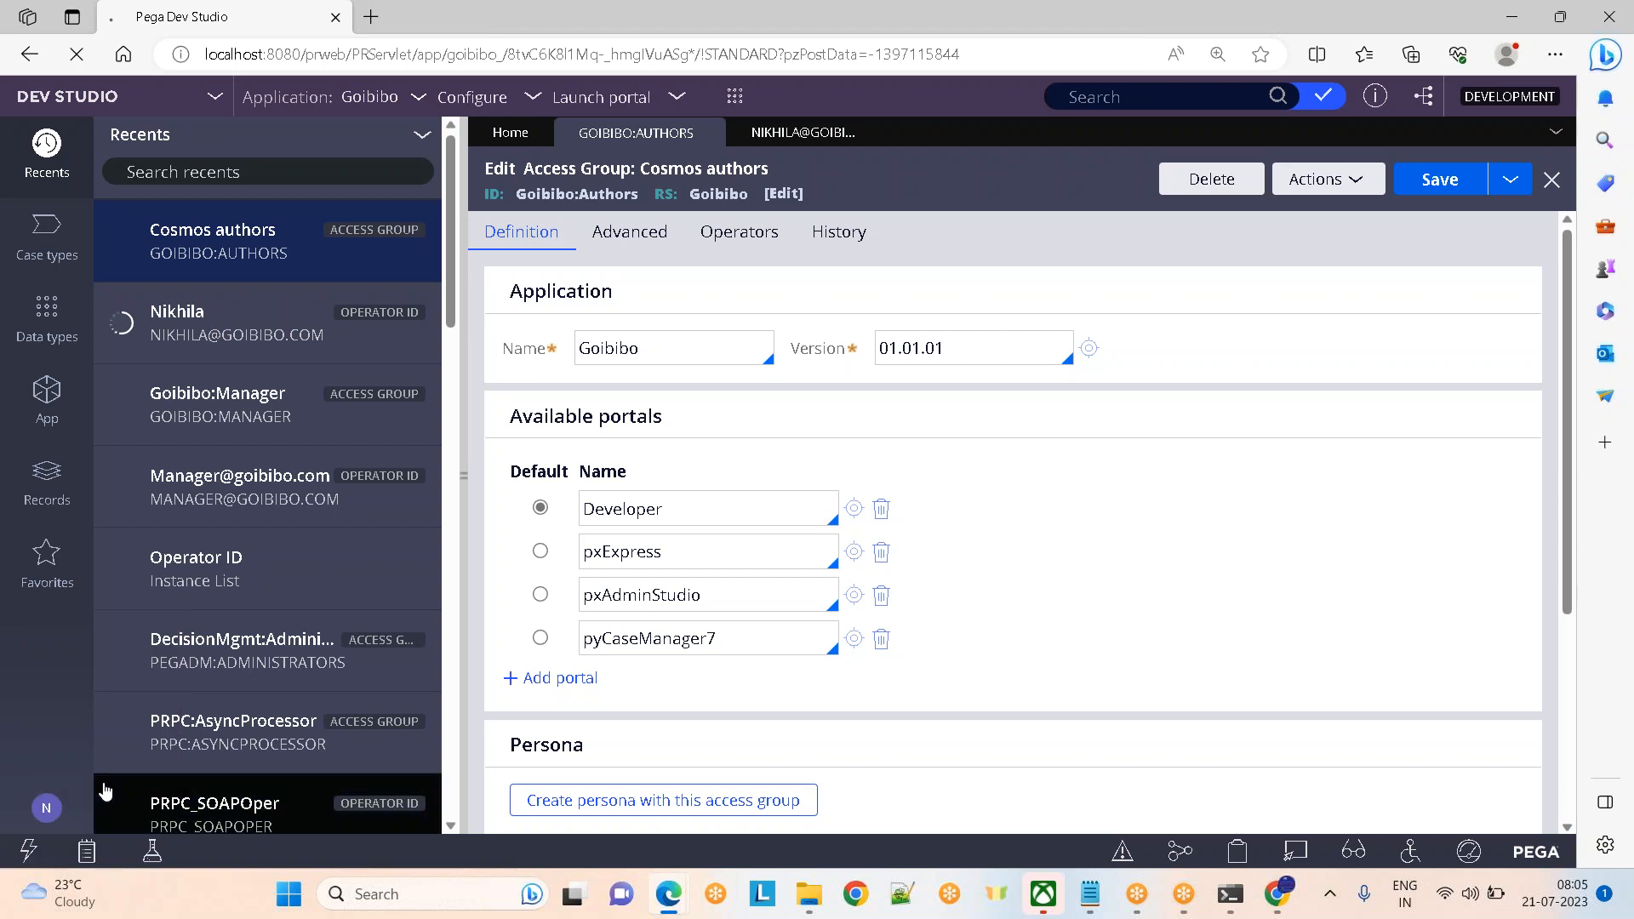
pyautogui.click(610, 487)
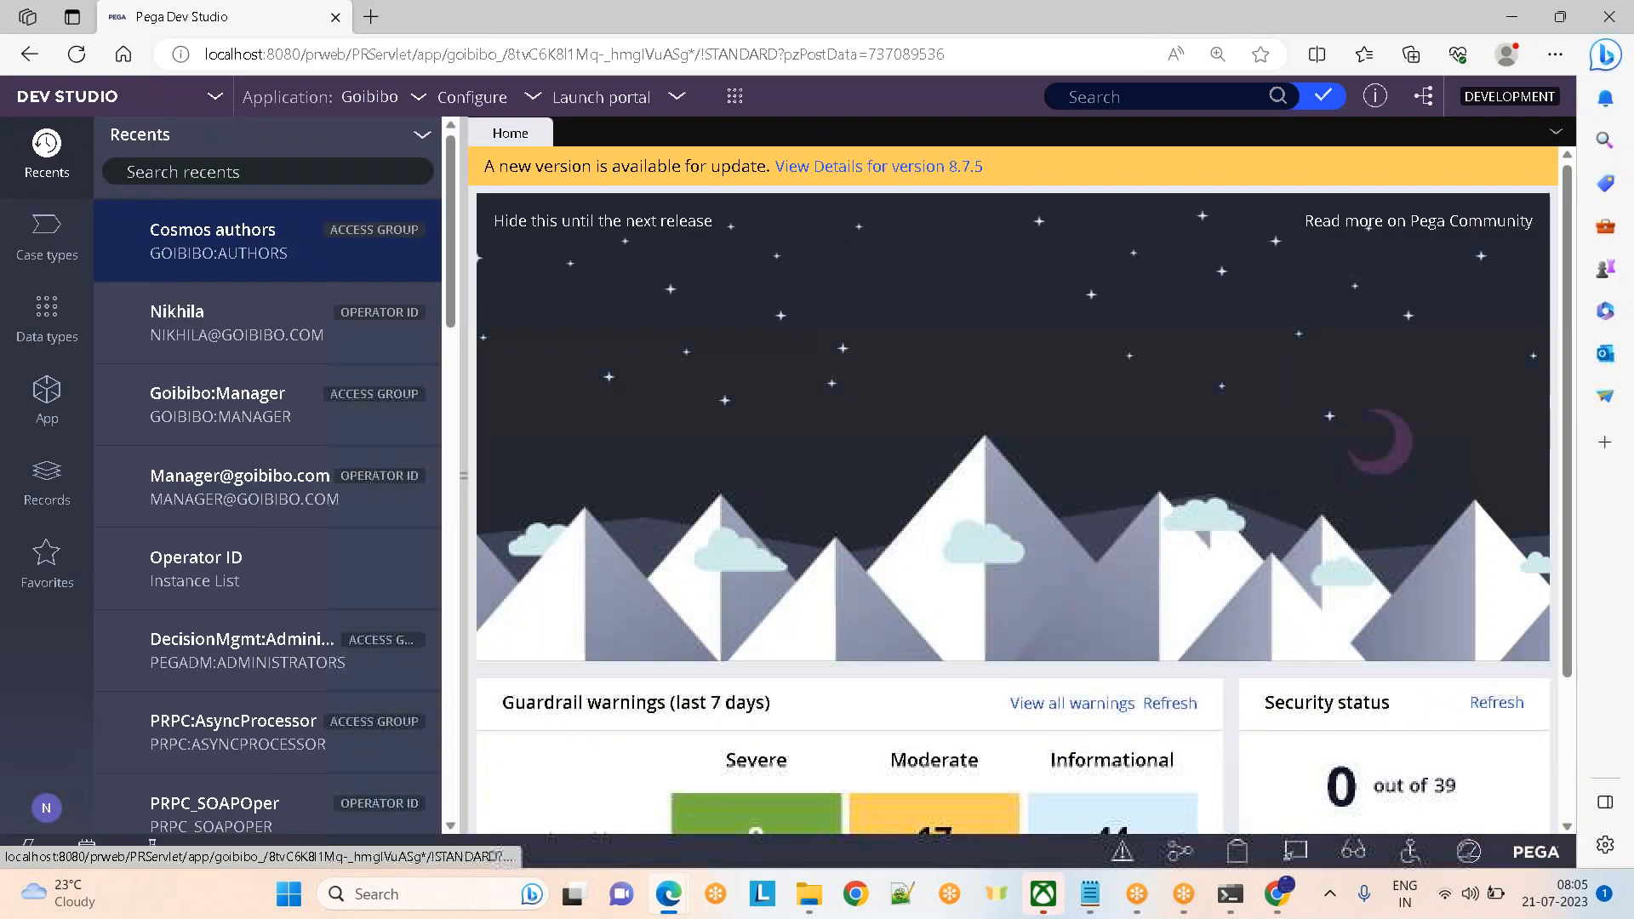
# Reopen the operator record from Recents, now listing only Goibibo:Authors, and collapse the panel
pyautogui.click(100, 98)
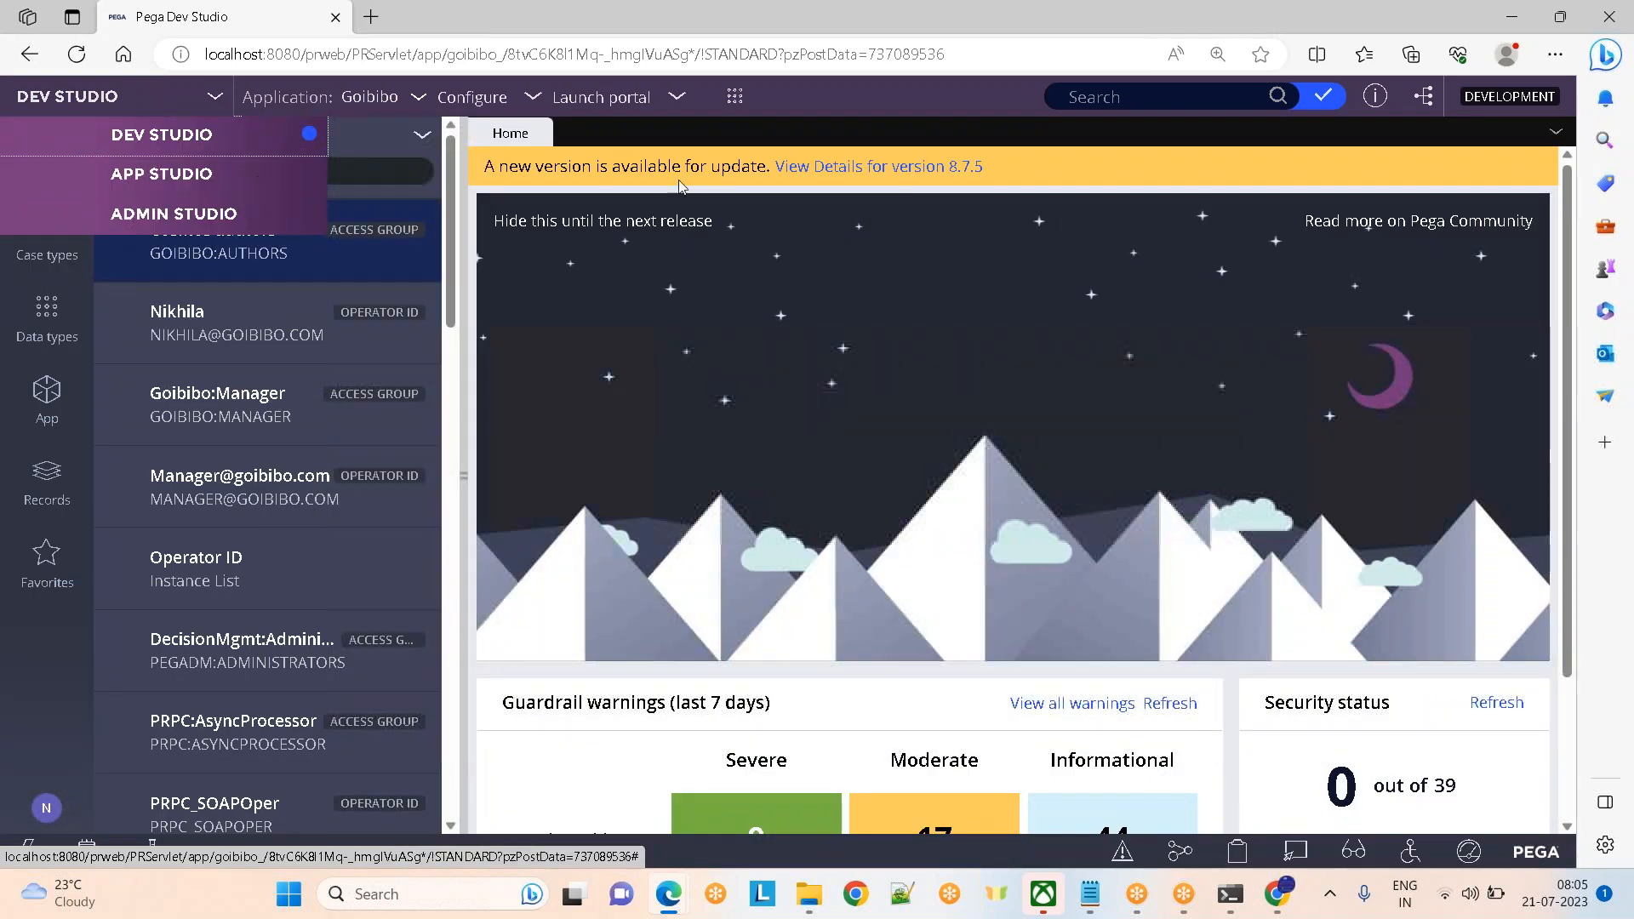
pyautogui.click(195, 312)
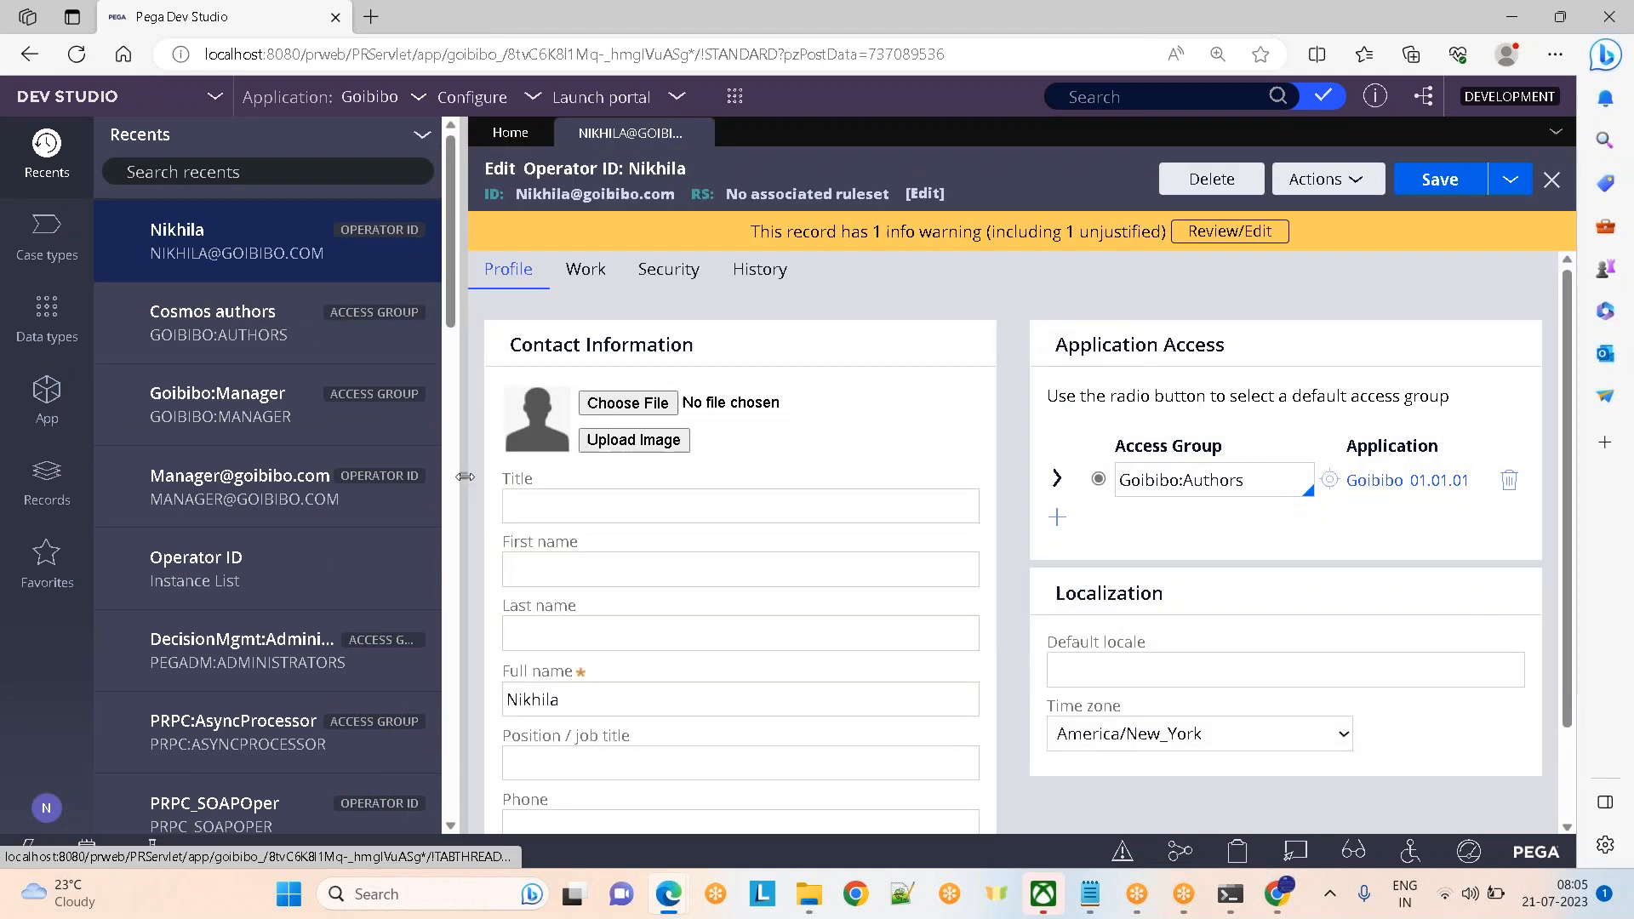
pyautogui.moveTo(464, 477); pyautogui.dragTo(4, 476)
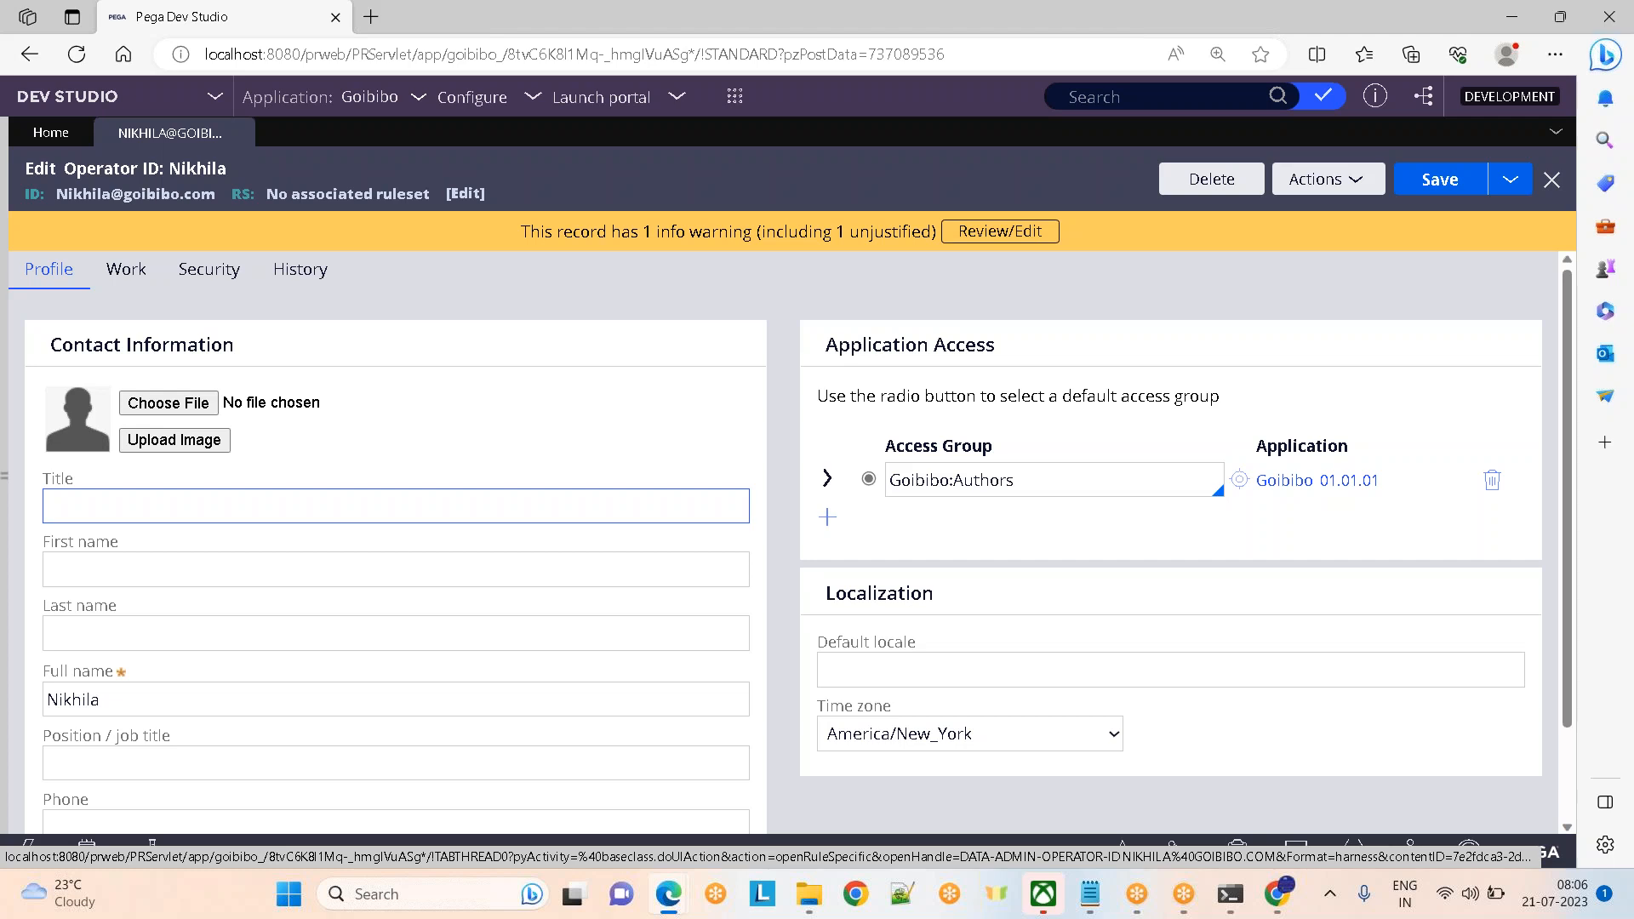
pyautogui.click(1023, 486)
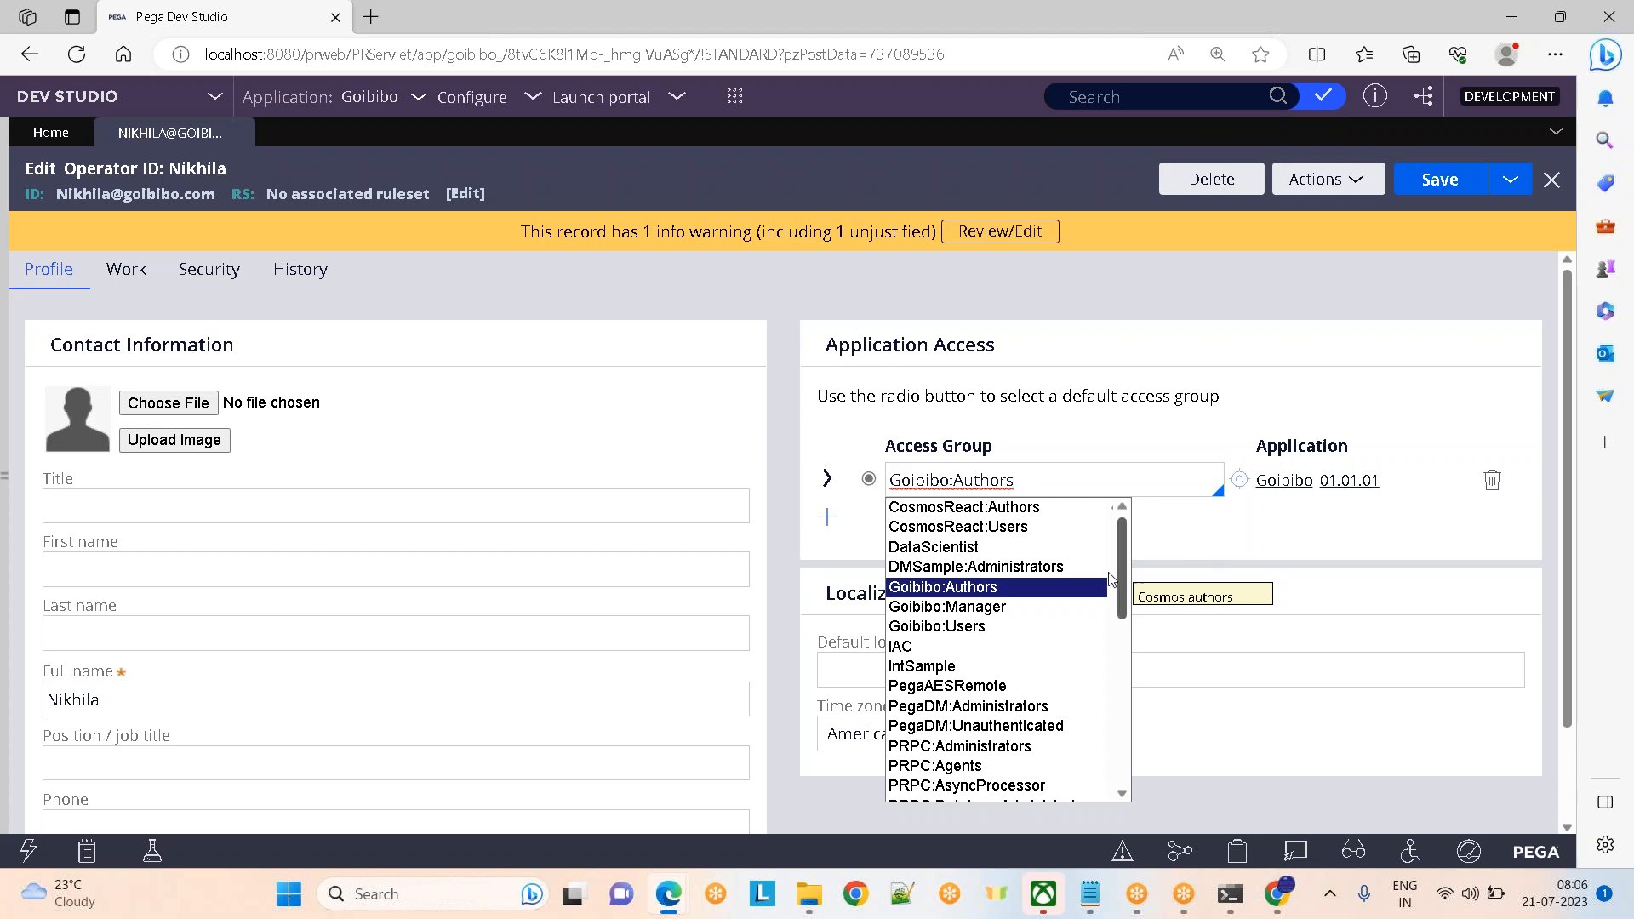
pyautogui.moveTo(1122, 566); pyautogui.dragTo(1115, 782)
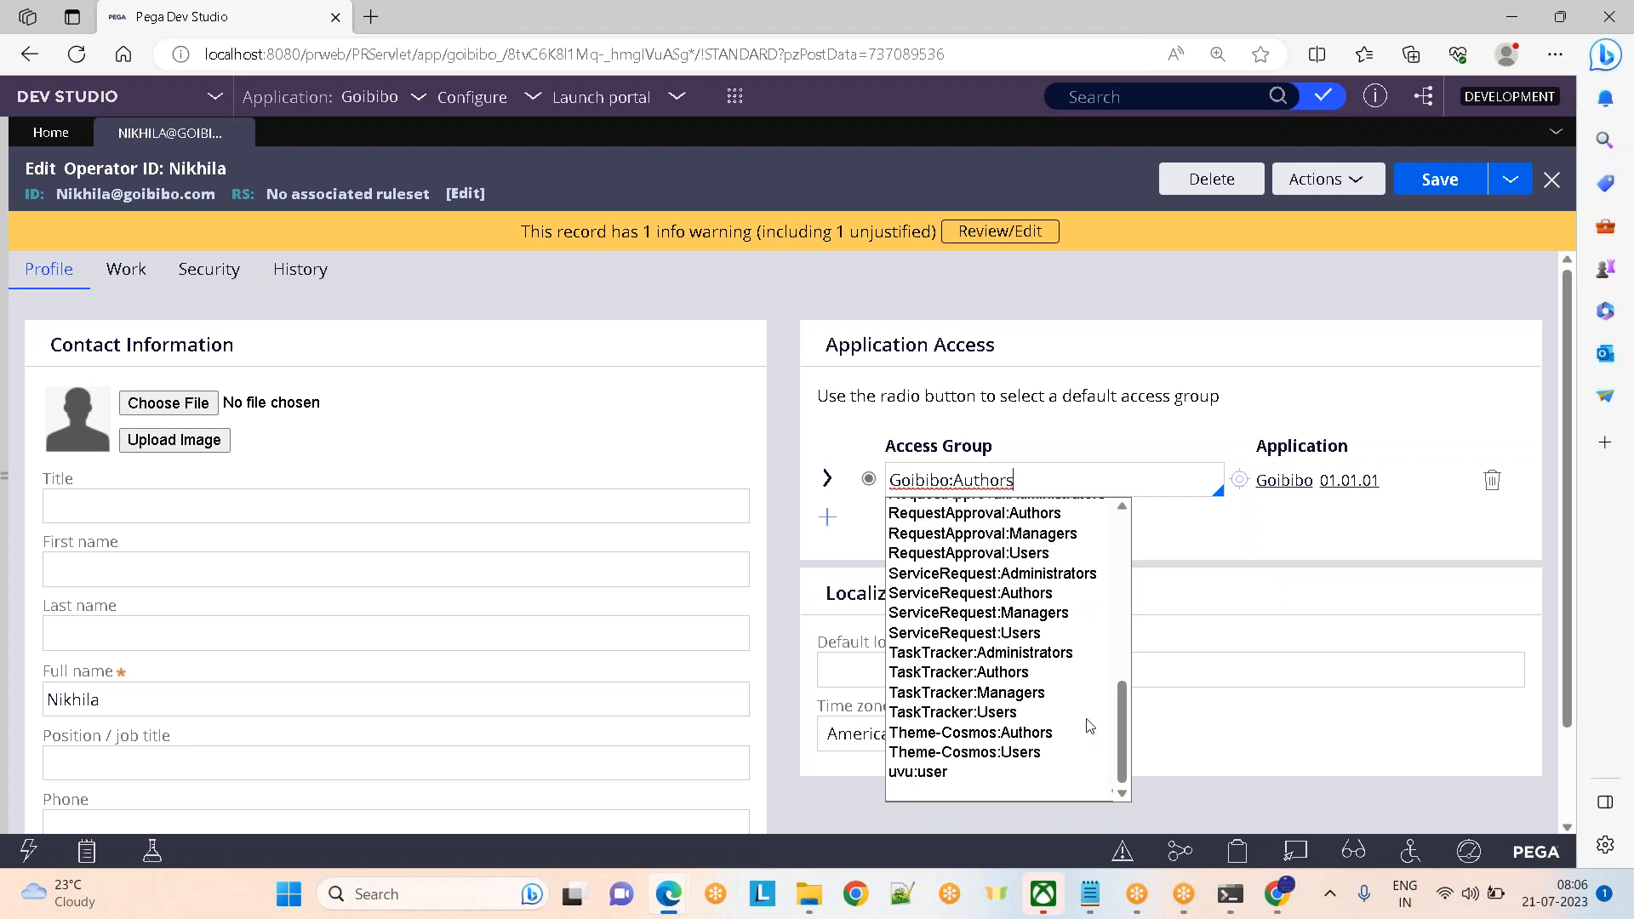
pyautogui.moveTo(1124, 756); pyautogui.dragTo(1124, 681)
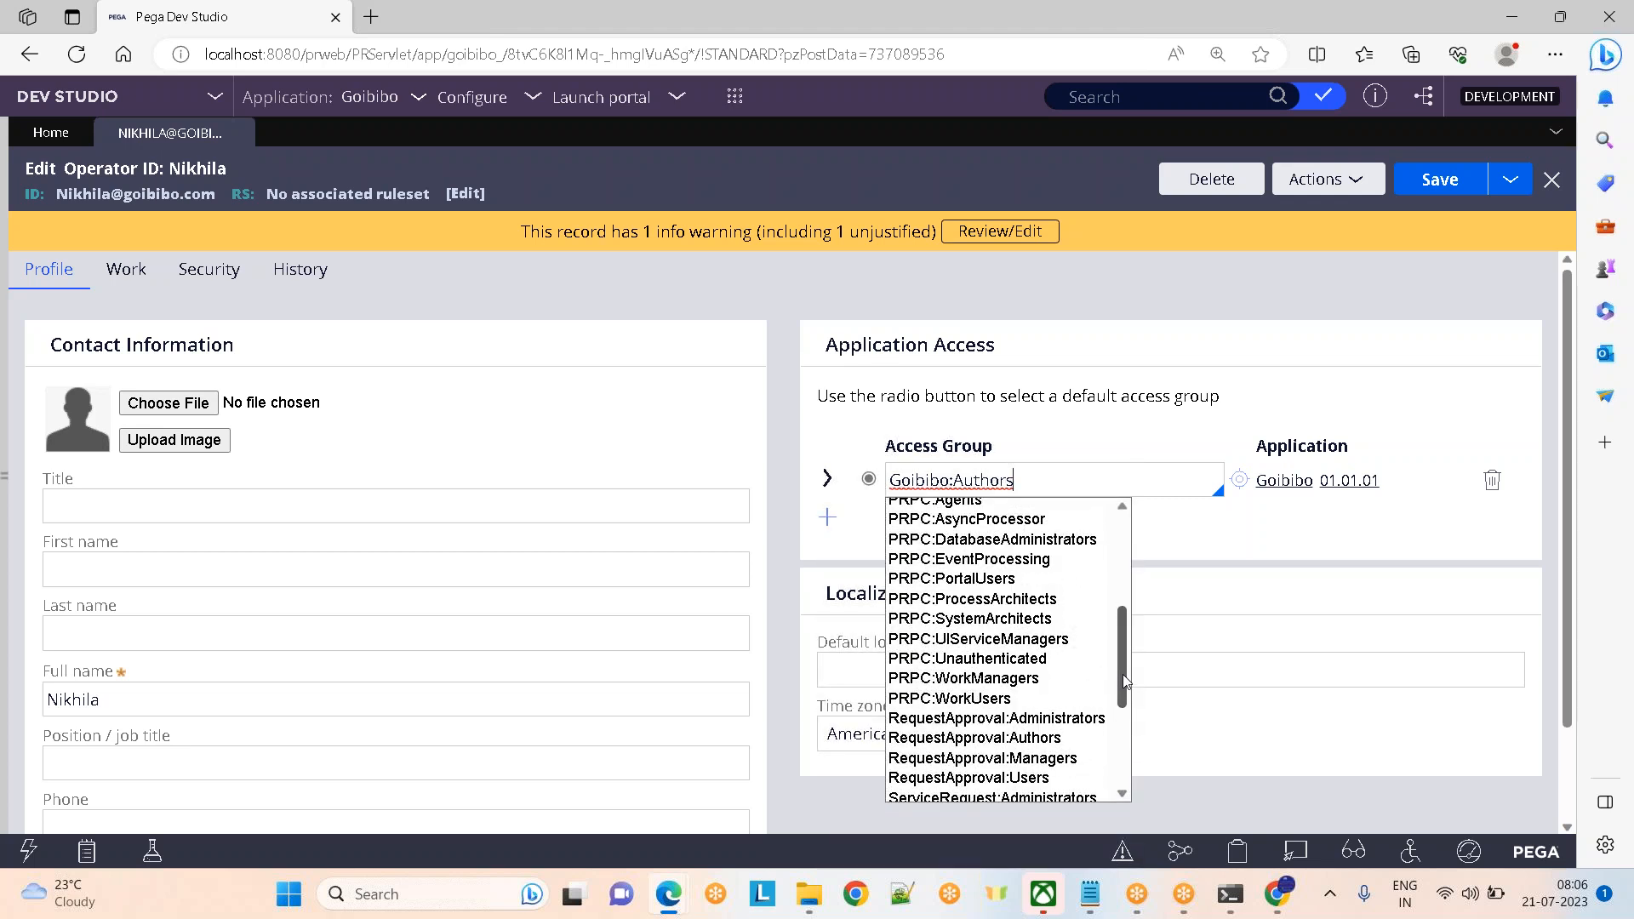
pyautogui.click(1276, 415)
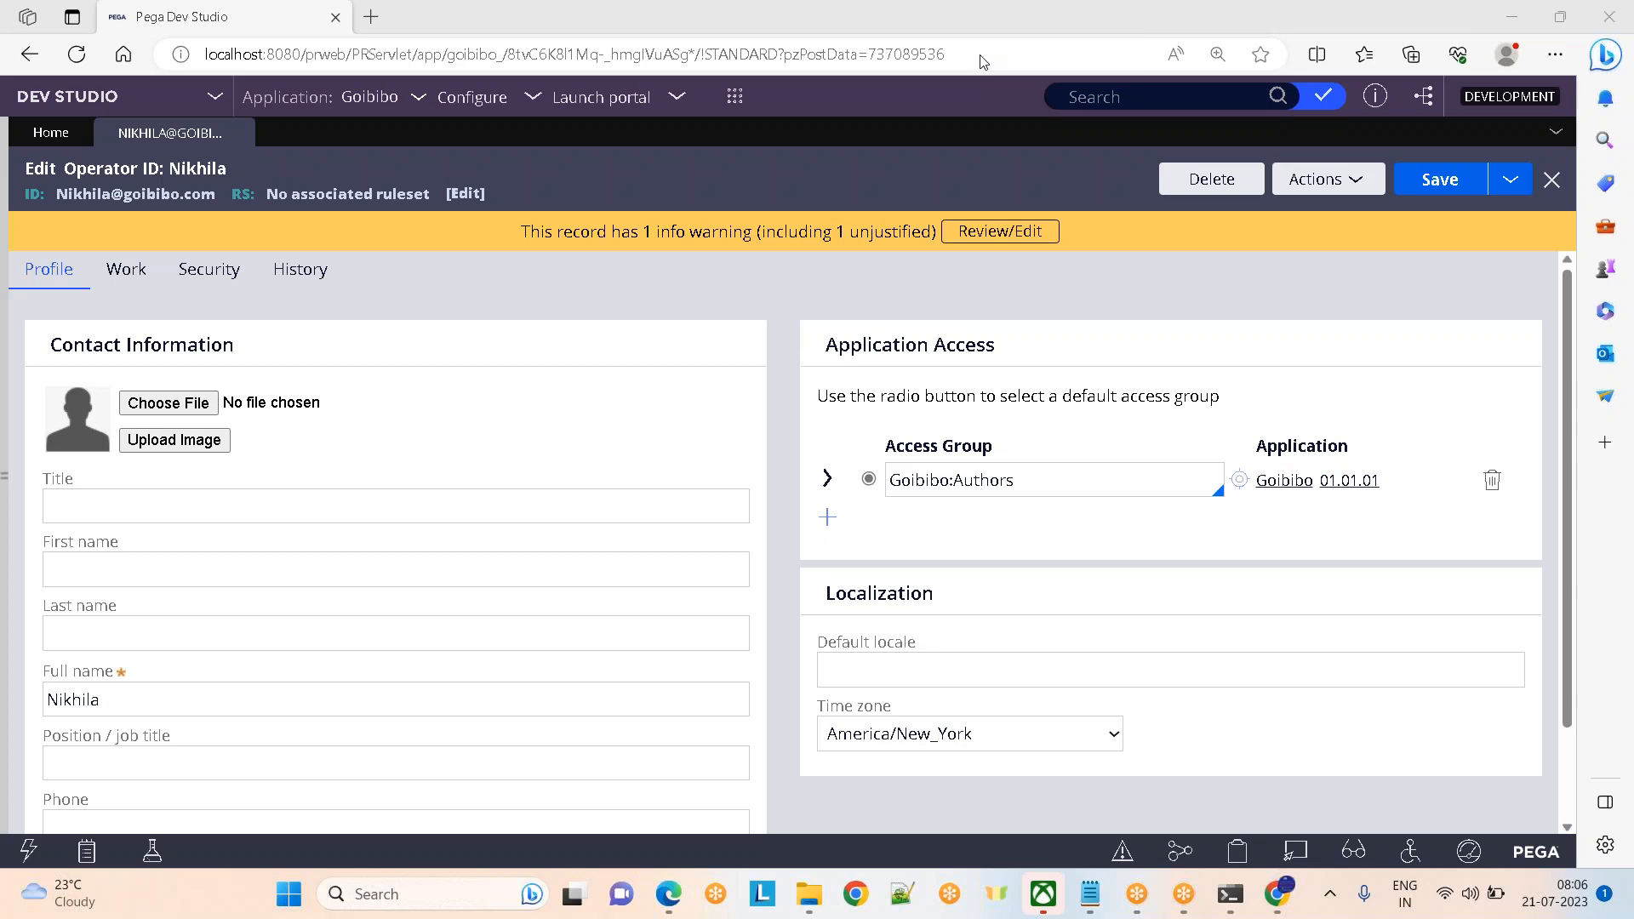
# Open the Goibibo:Authors access group and scroll down to its roles
pyautogui.click(1239, 480)
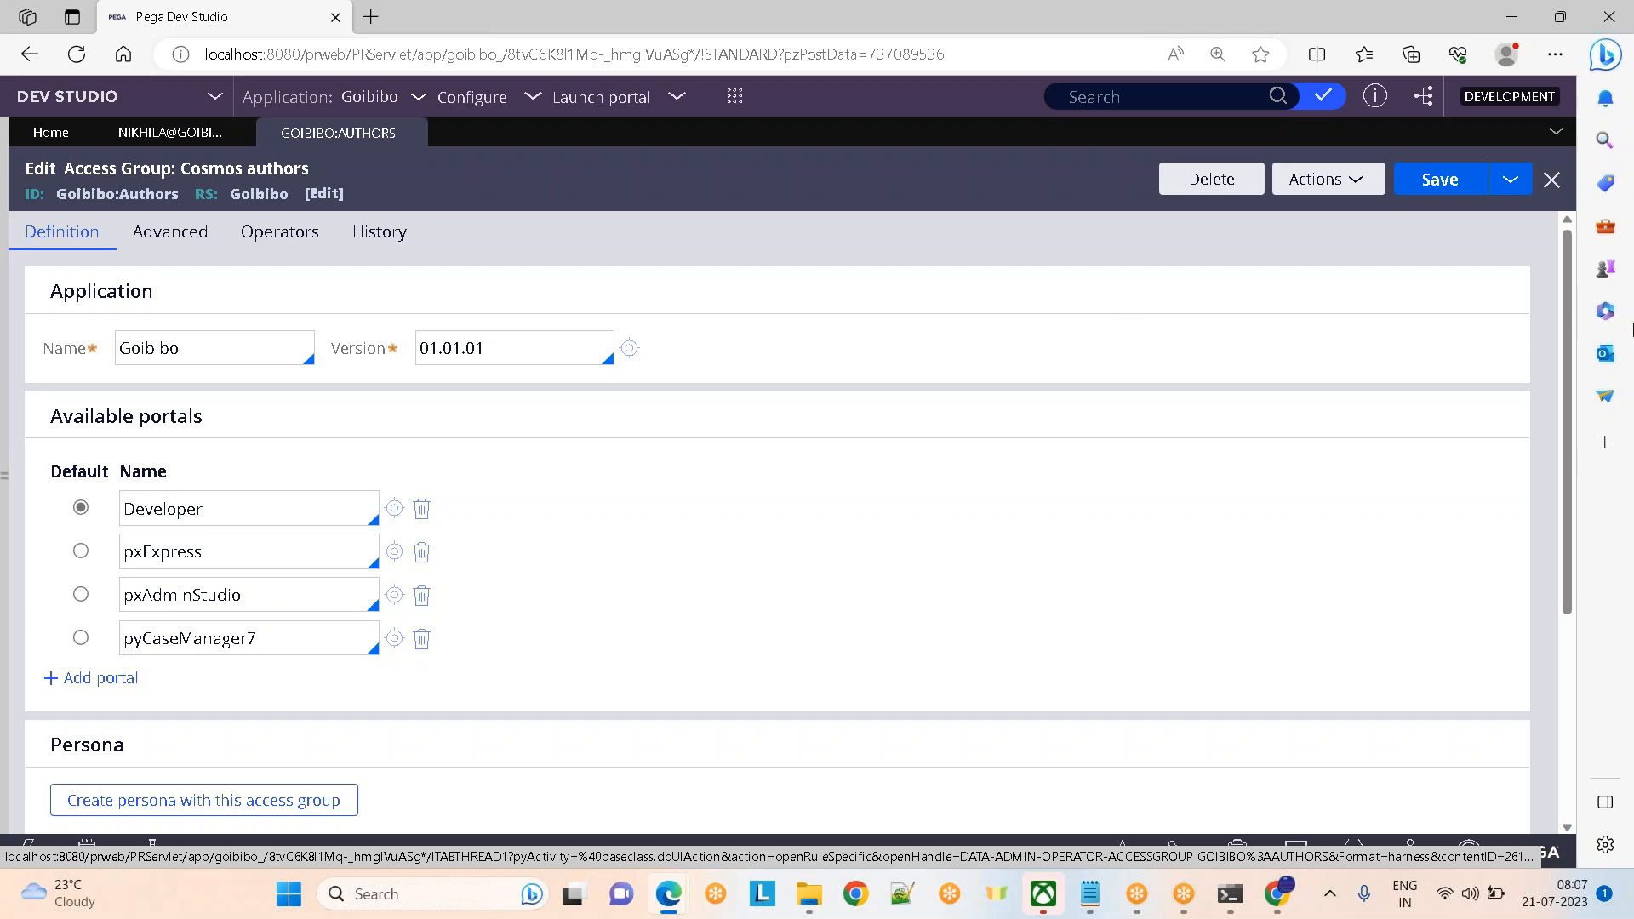
pyautogui.scroll(-1, 1564, 528)
pyautogui.scroll(-3, 1564, 544)
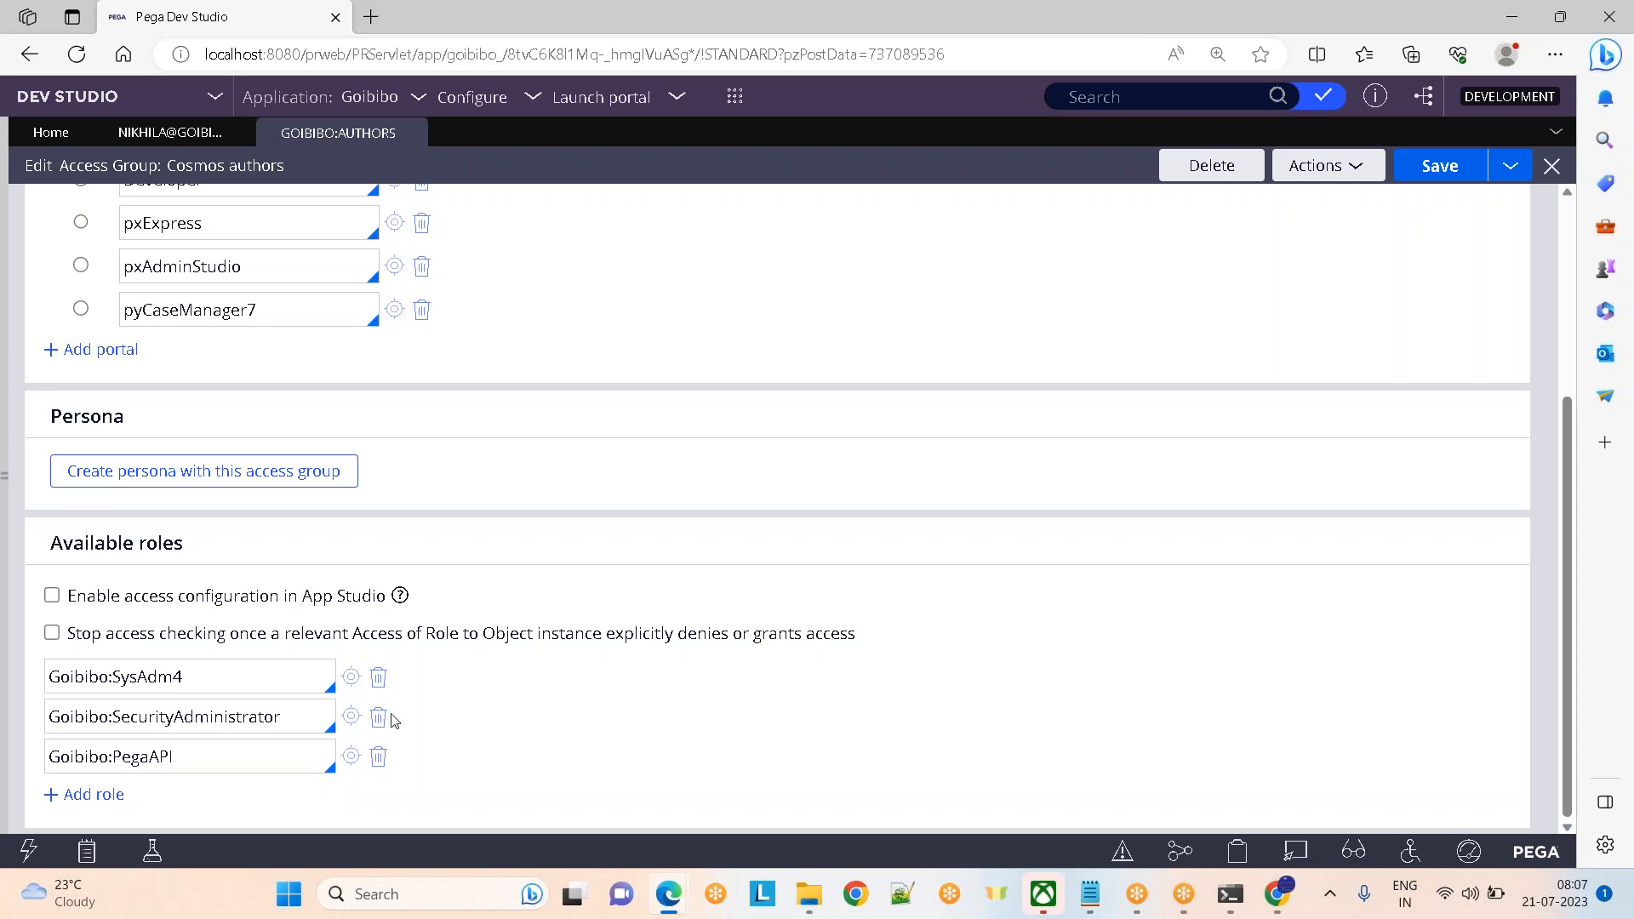
# Select the Goibibo:SysAdm4 role name in Available roles, leaving the role unchanged
pyautogui.moveTo(50, 543); pyautogui.dragTo(184, 543)
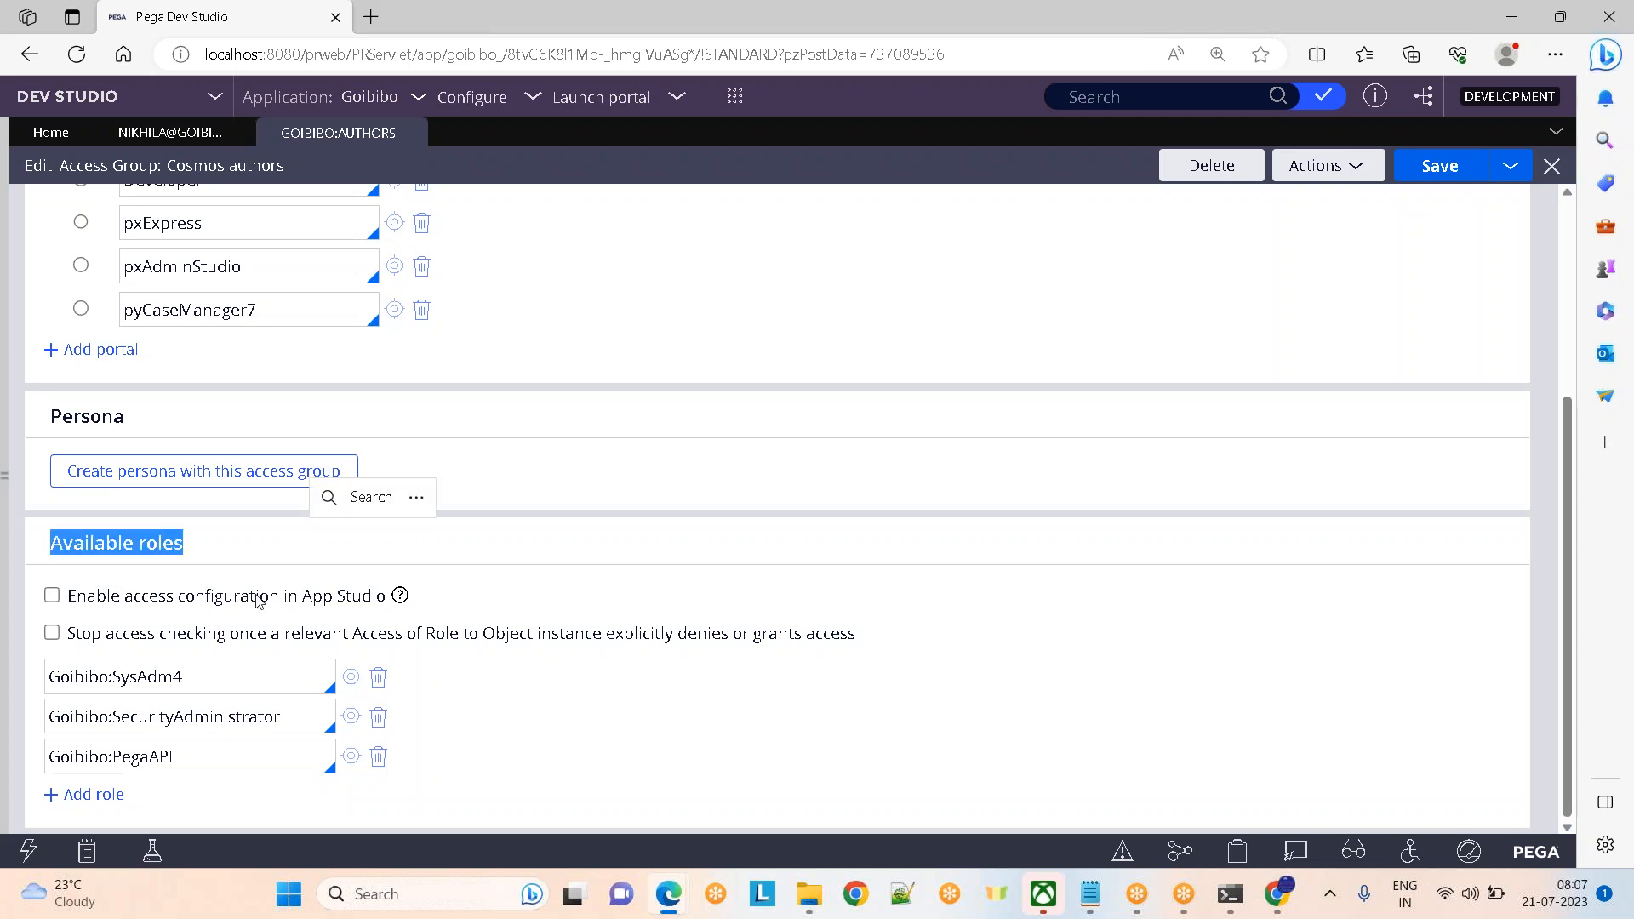
pyautogui.moveTo(213, 685); pyautogui.dragTo(32, 683)
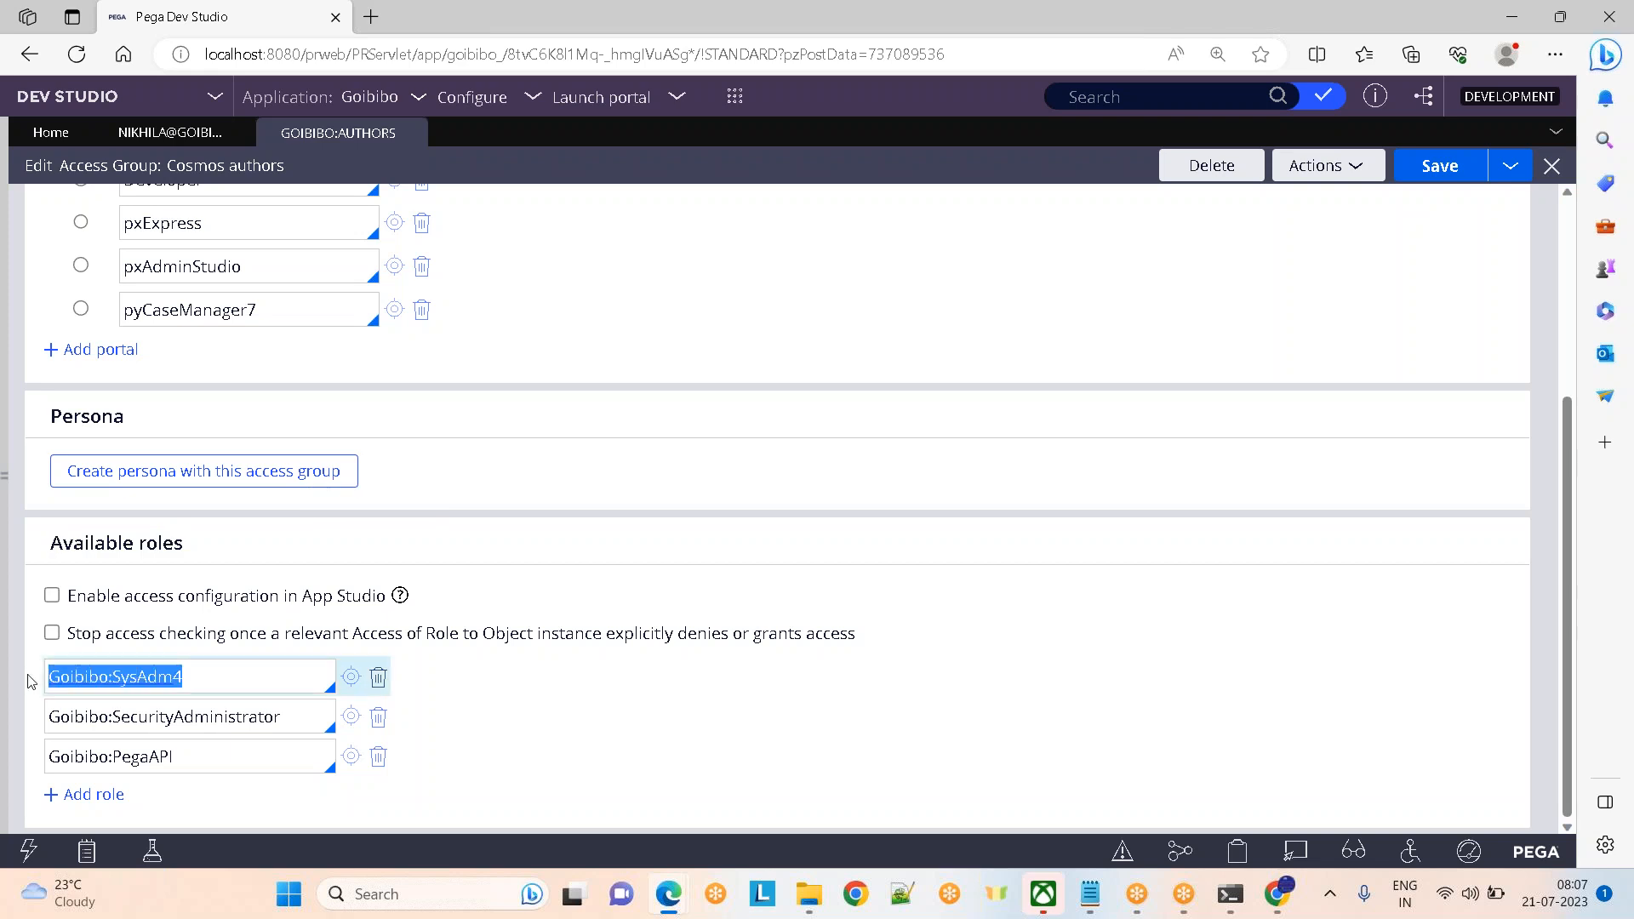
pyautogui.click(194, 672)
pyautogui.moveTo(194, 672); pyautogui.dragTo(49, 673)
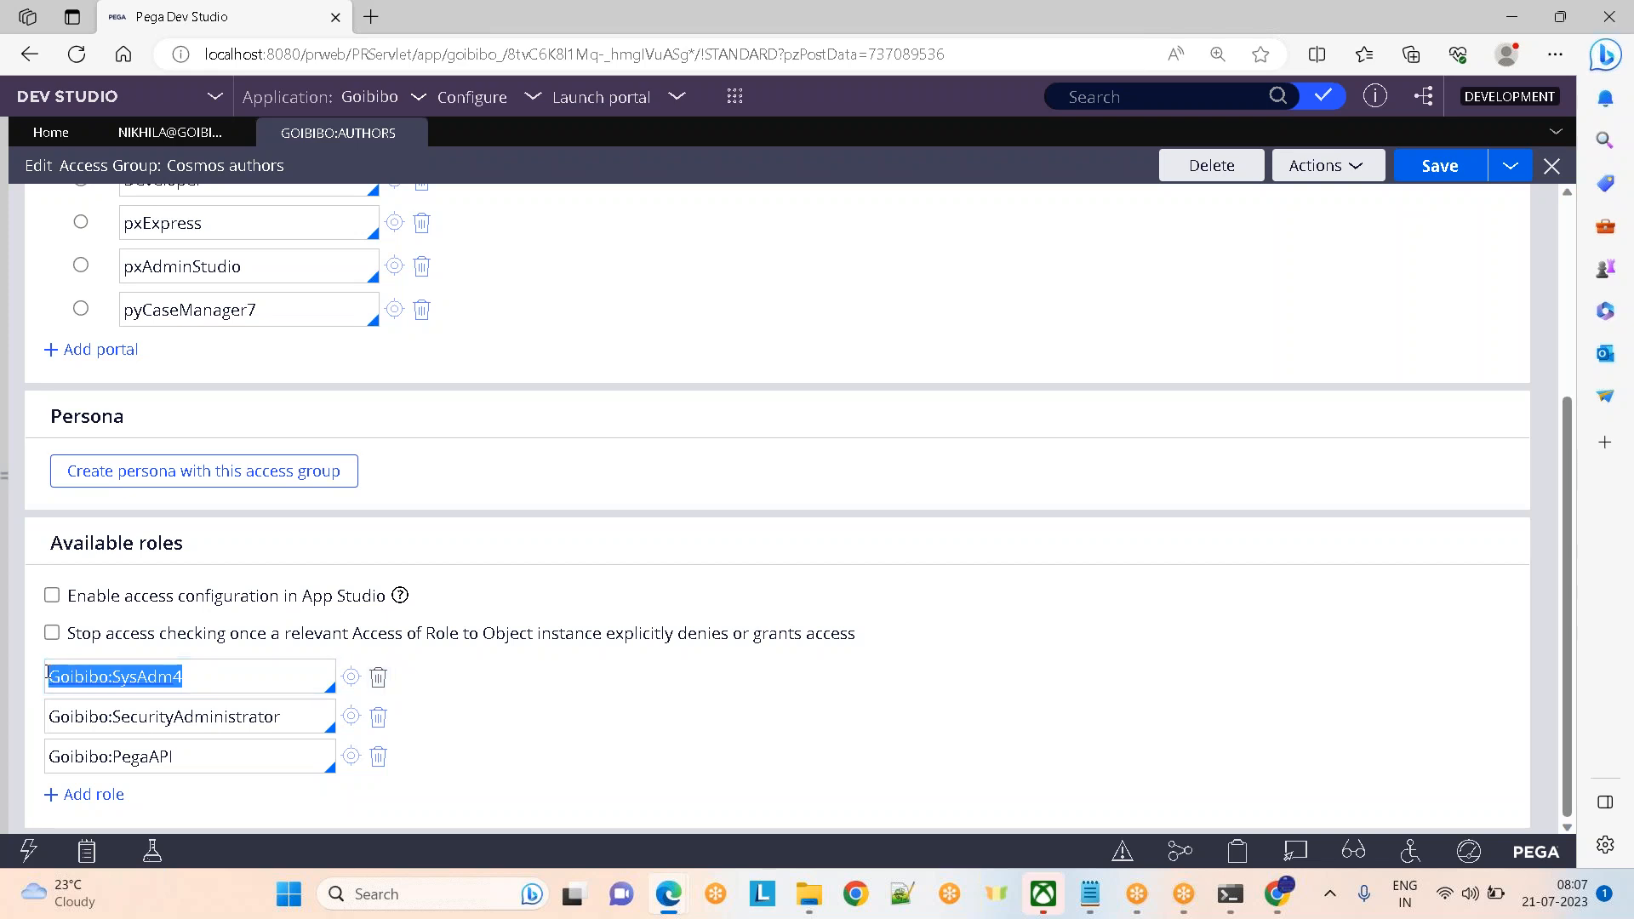
pyautogui.click(763, 364)
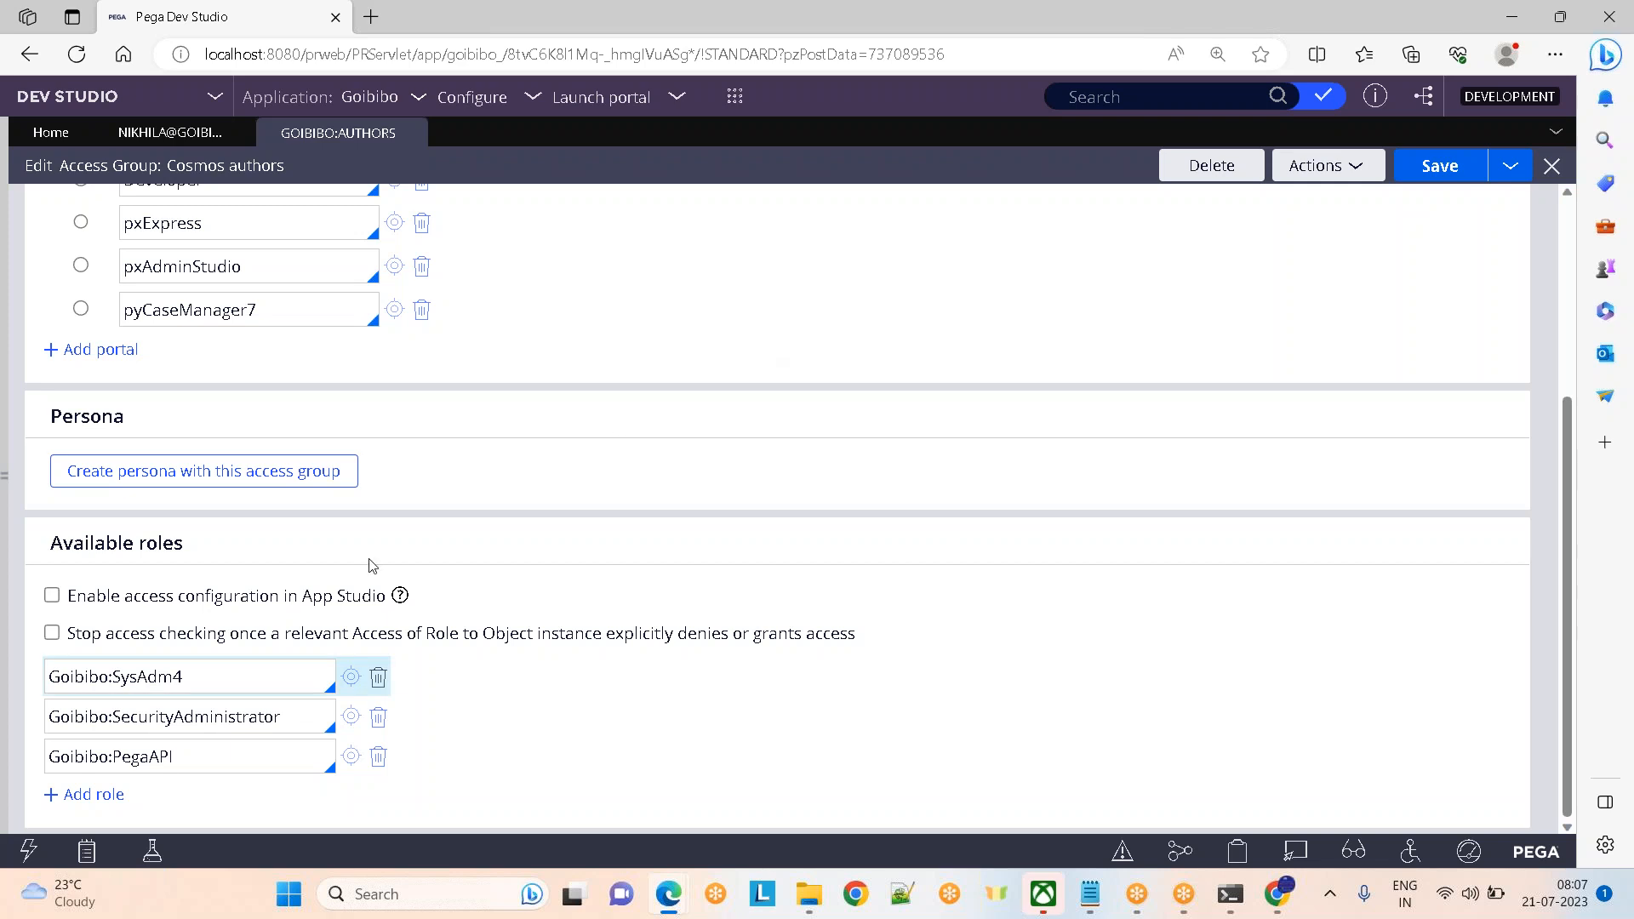
pyautogui.click(230, 674)
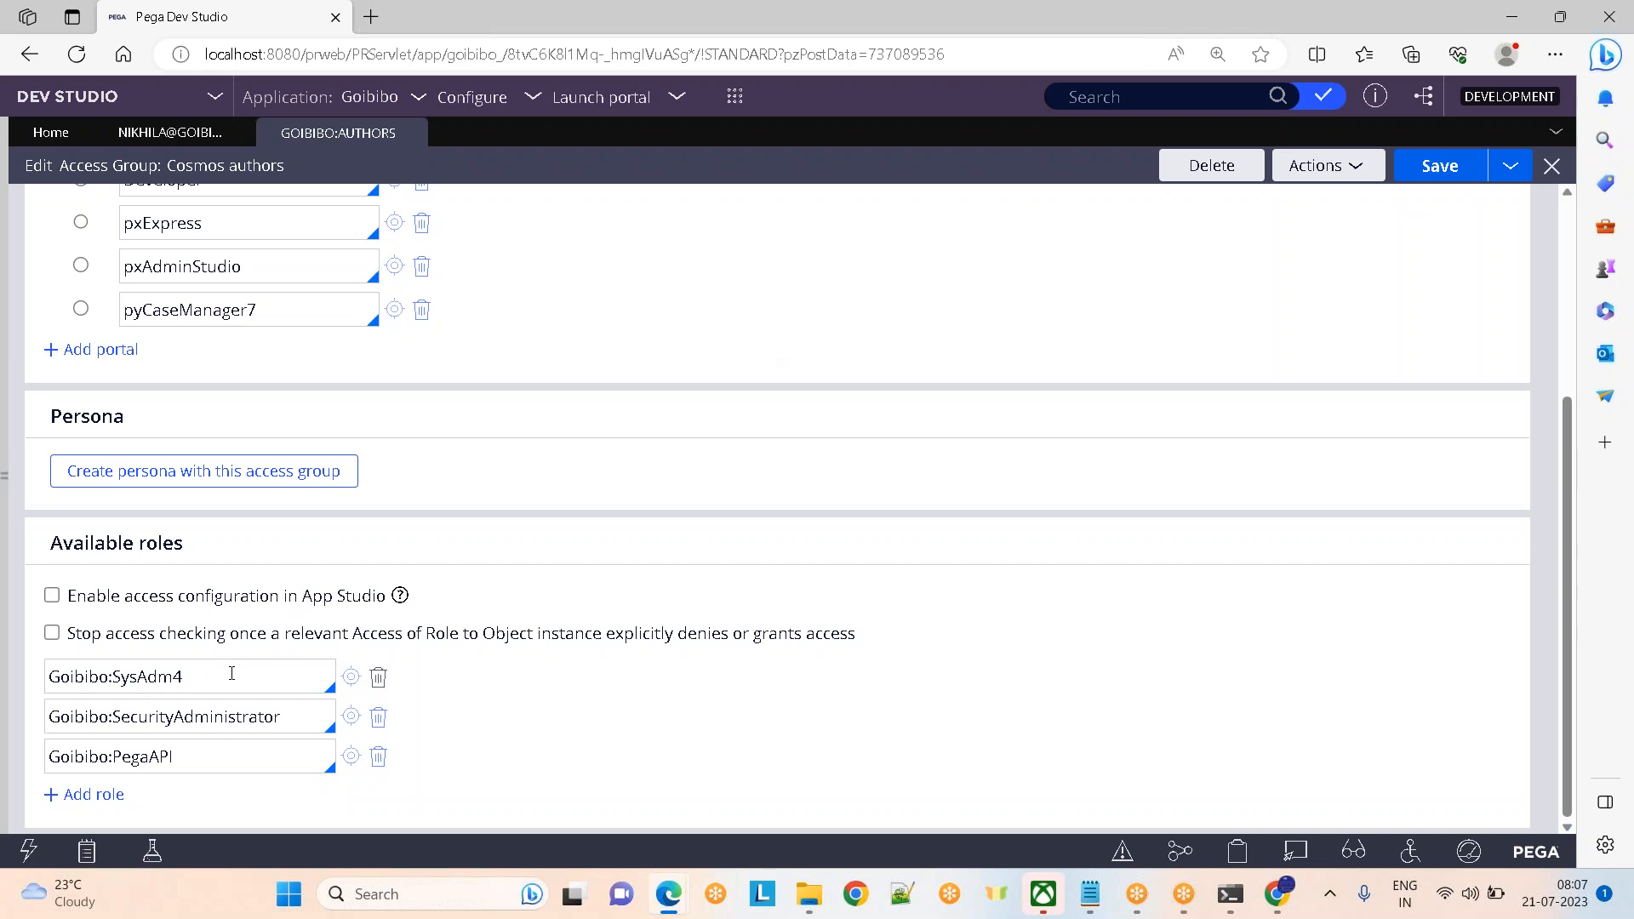
pyautogui.moveTo(184, 676); pyautogui.dragTo(47, 676)
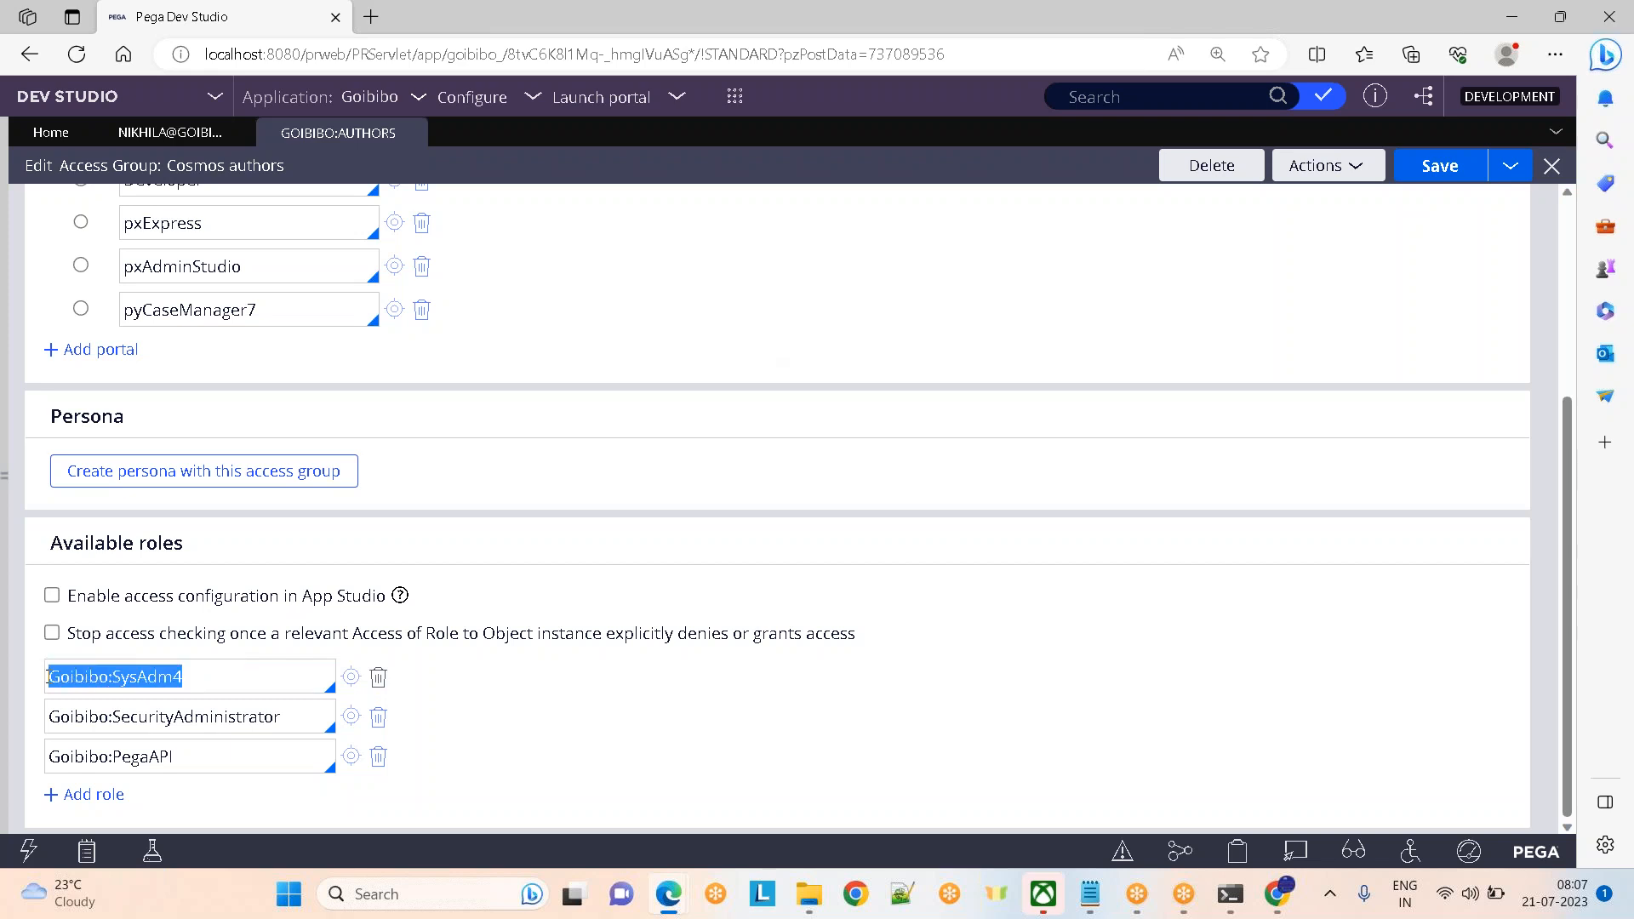
pyautogui.click(723, 423)
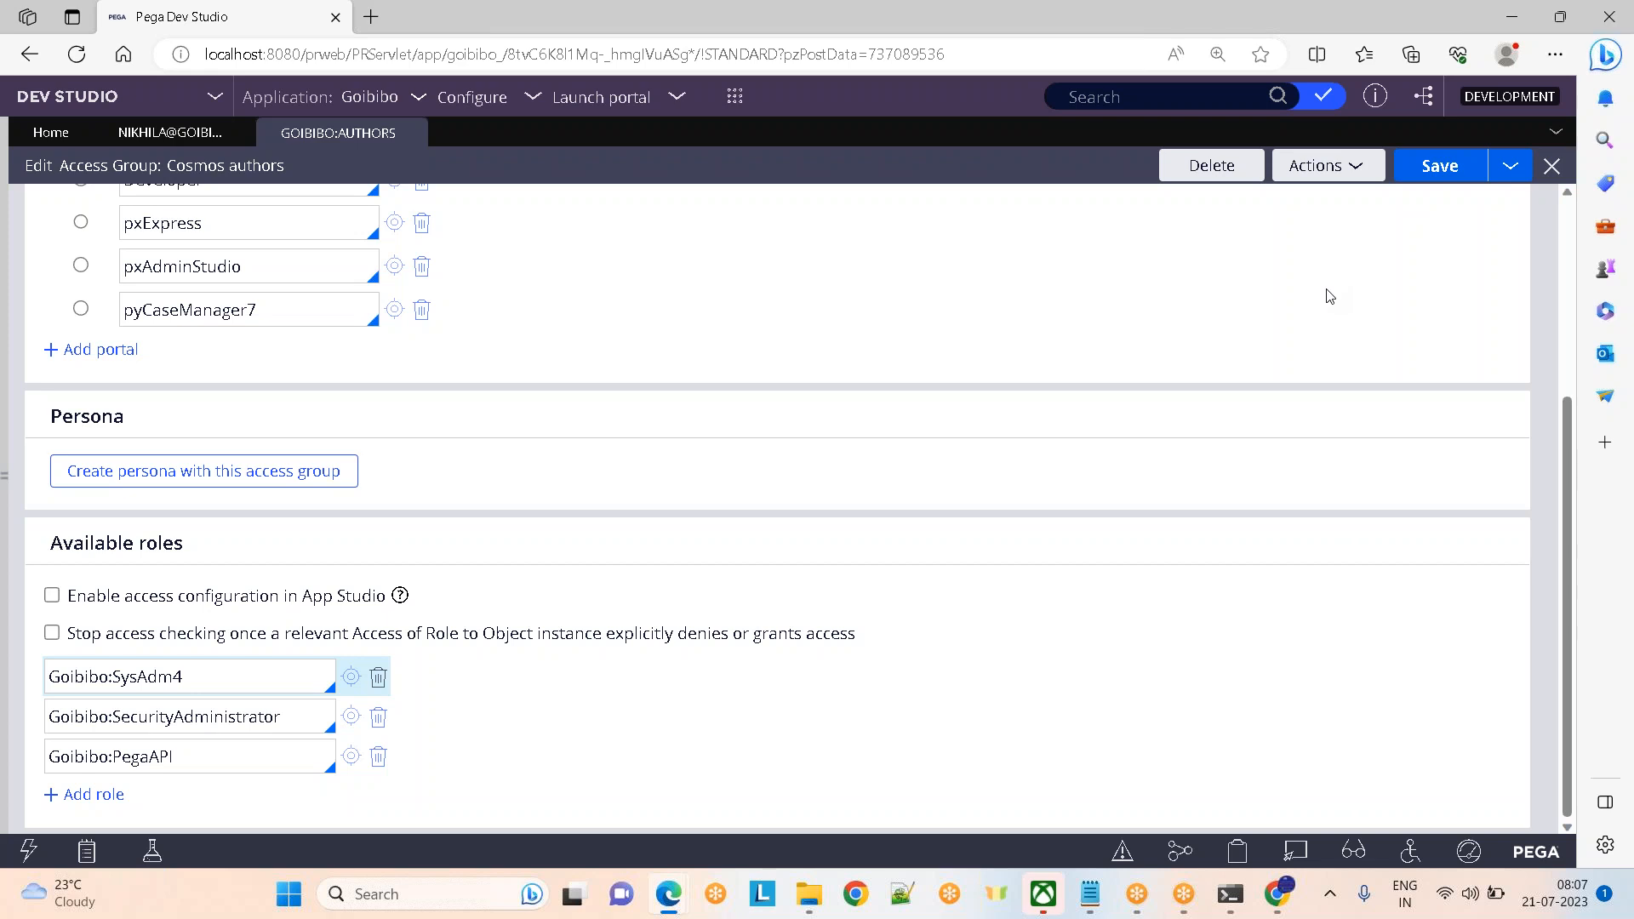
# Switch back to the operator record tab, which still lists Goibibo:Authors
pyautogui.click(1165, 45)
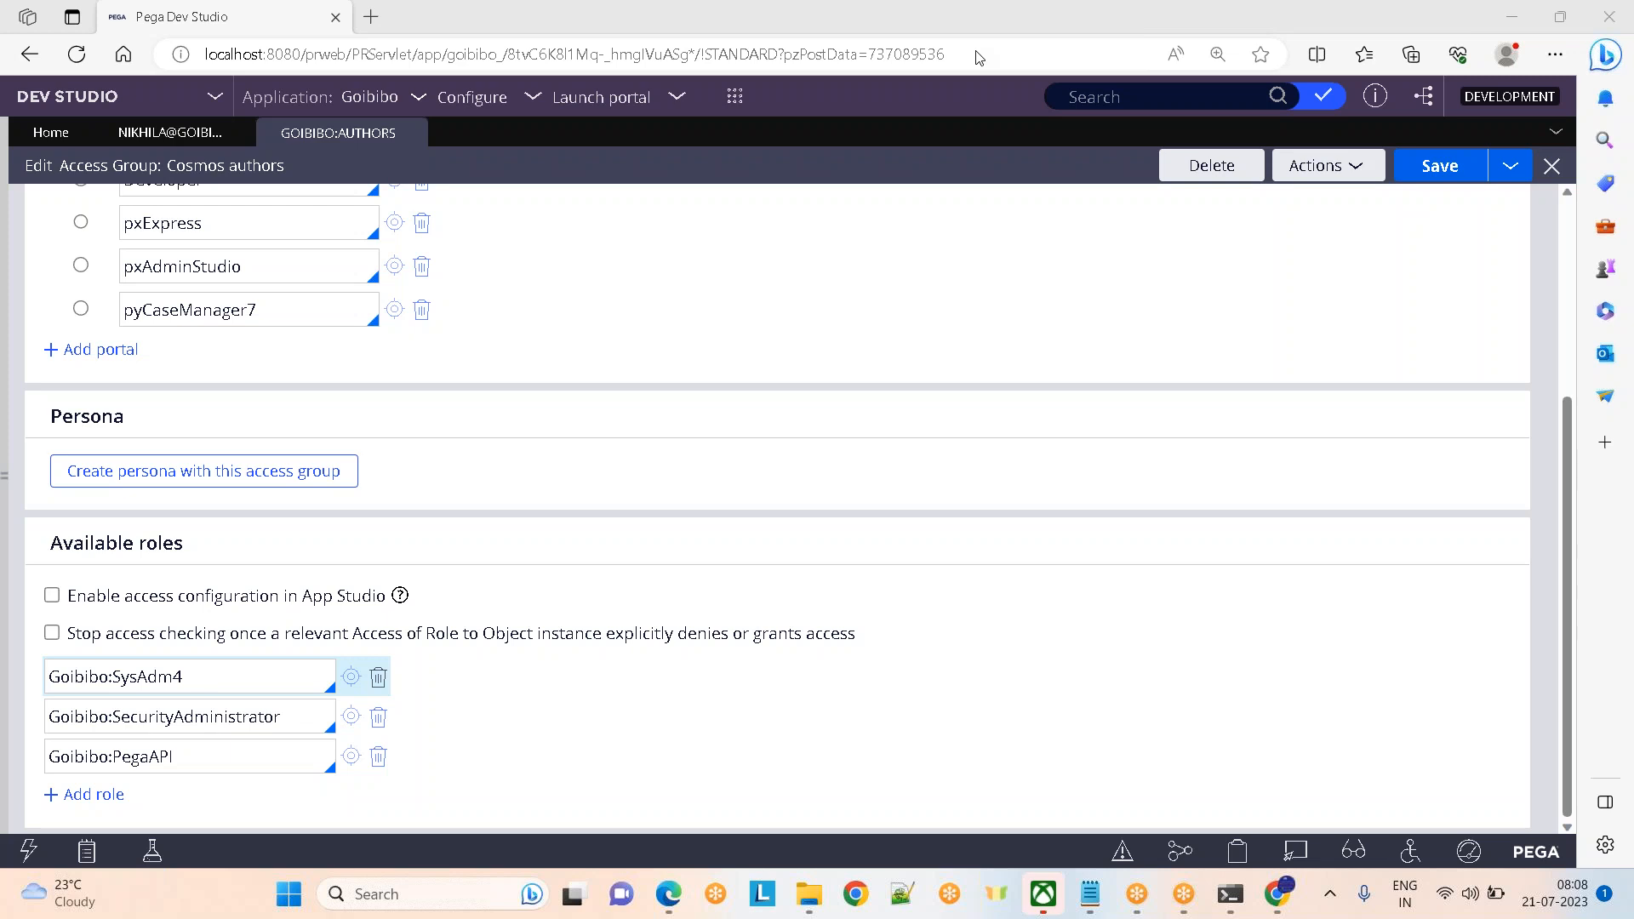
pyautogui.click(166, 135)
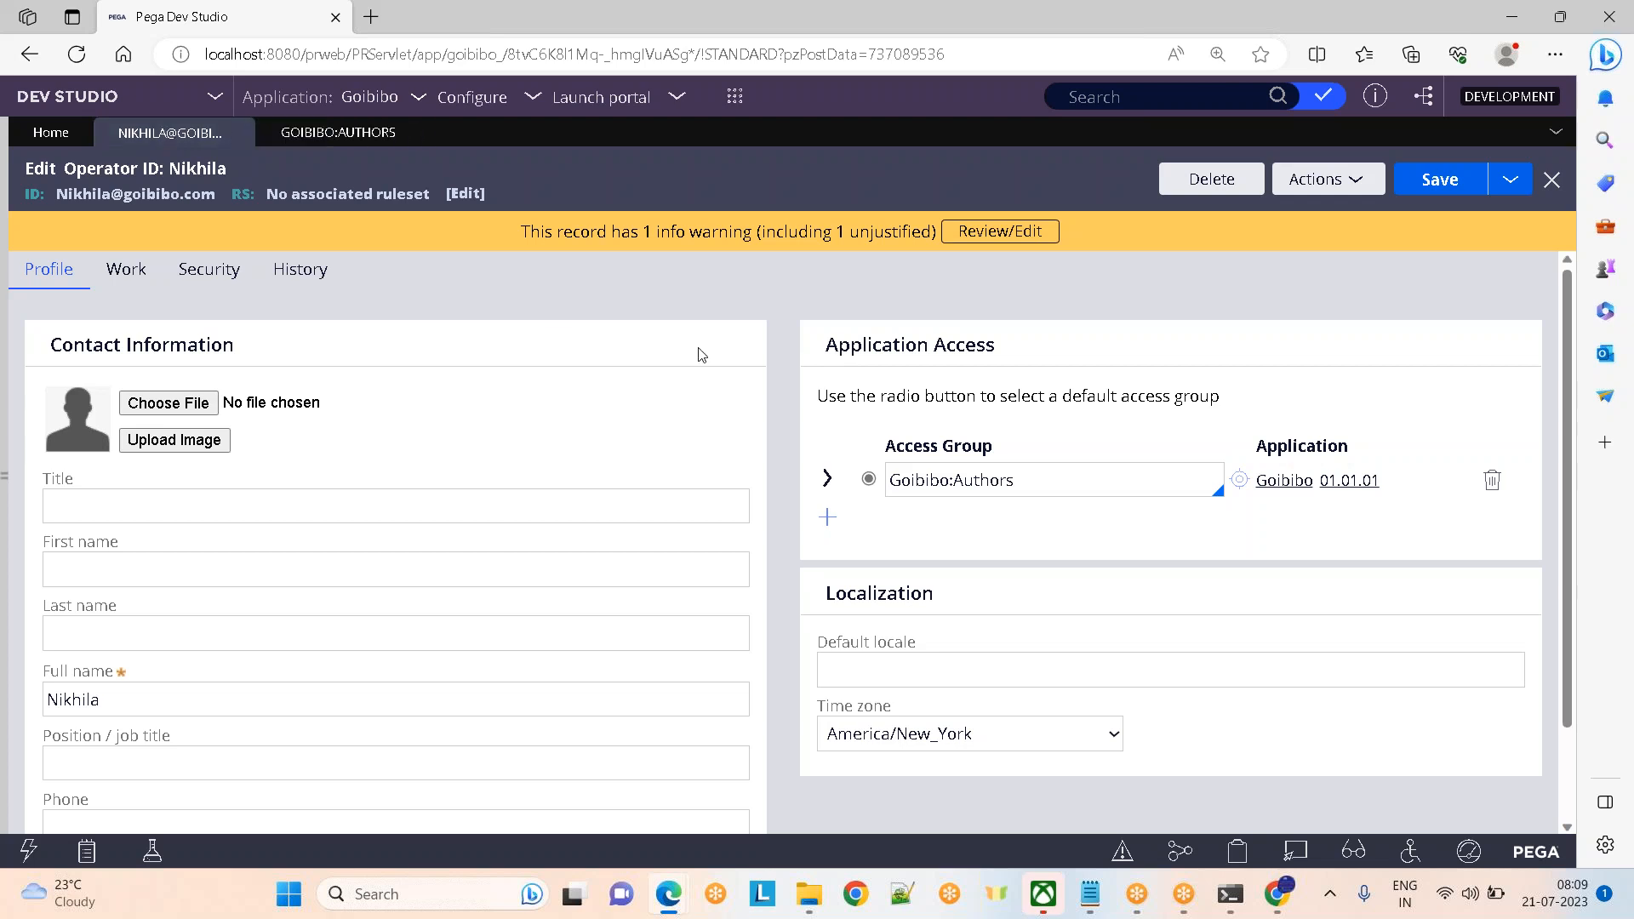
# Browse the access group choices while keeping Goibibo:Authors, then bring up the Recents panel
pyautogui.click(1033, 479)
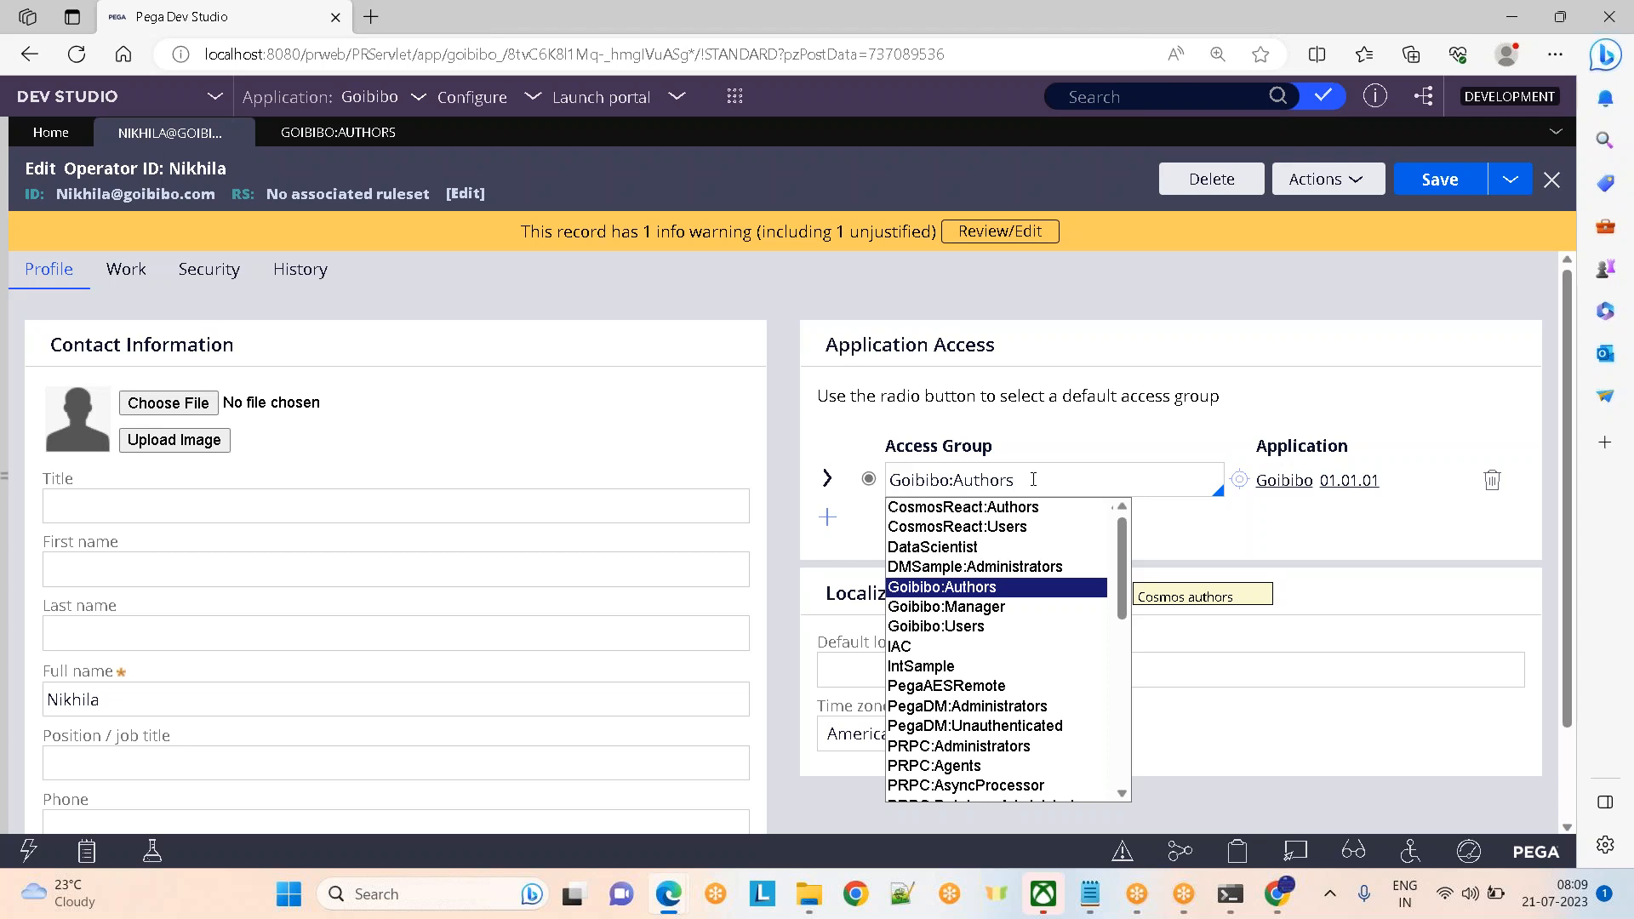
pyautogui.press('Down')
pyautogui.press('Down')
pyautogui.press('Down')
pyautogui.press('Down')
pyautogui.press('Down')
pyautogui.press('Down')
pyautogui.press('Down')
pyautogui.press('Down')
pyautogui.press('Down')
pyautogui.press('Down')
pyautogui.press('Down')
pyautogui.press('Down')
pyautogui.press('Down')
pyautogui.press('Down')
pyautogui.press('Down')
pyautogui.press('Down')
pyautogui.press('Down')
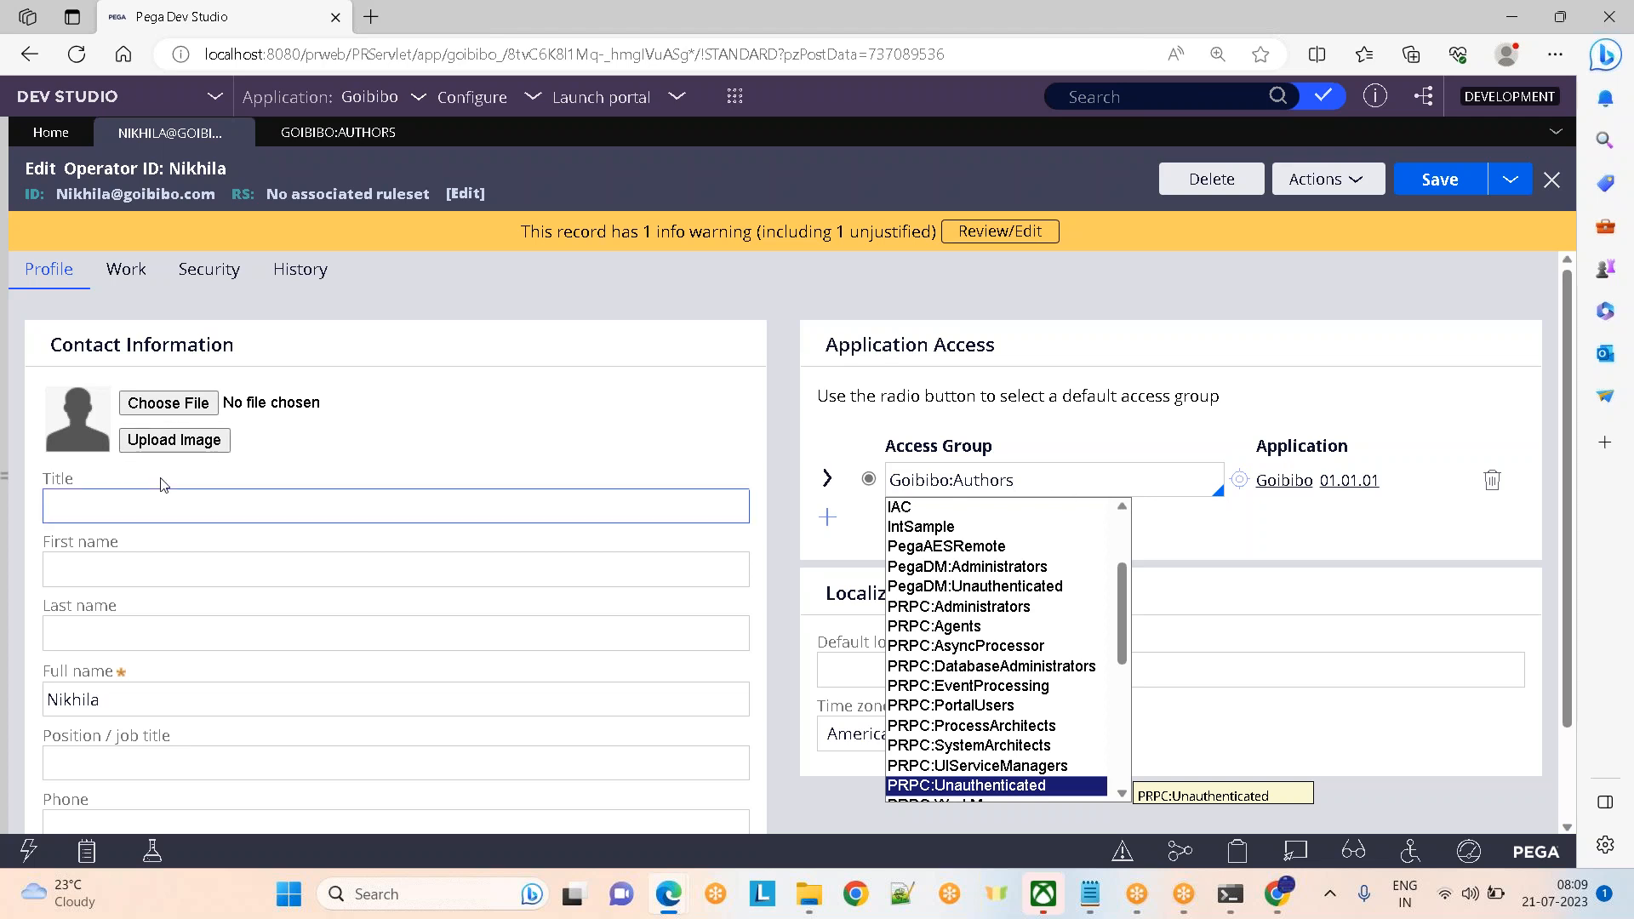
pyautogui.click(4, 482)
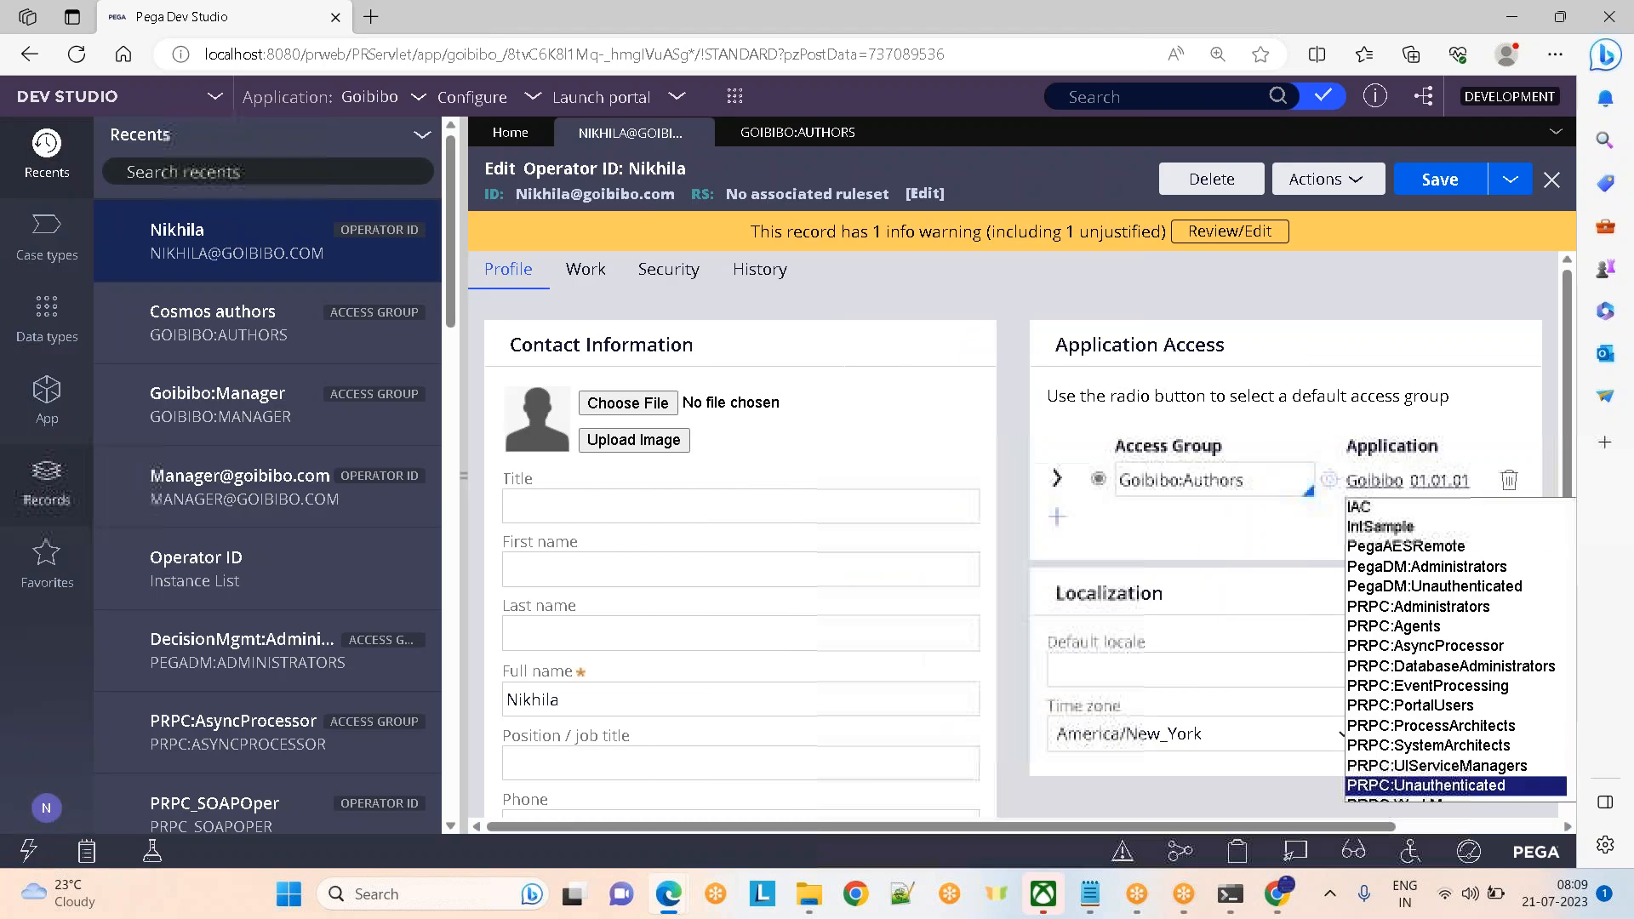
# Expand Application Definition in Records, list all Application instances, then close that list
pyautogui.click(42, 498)
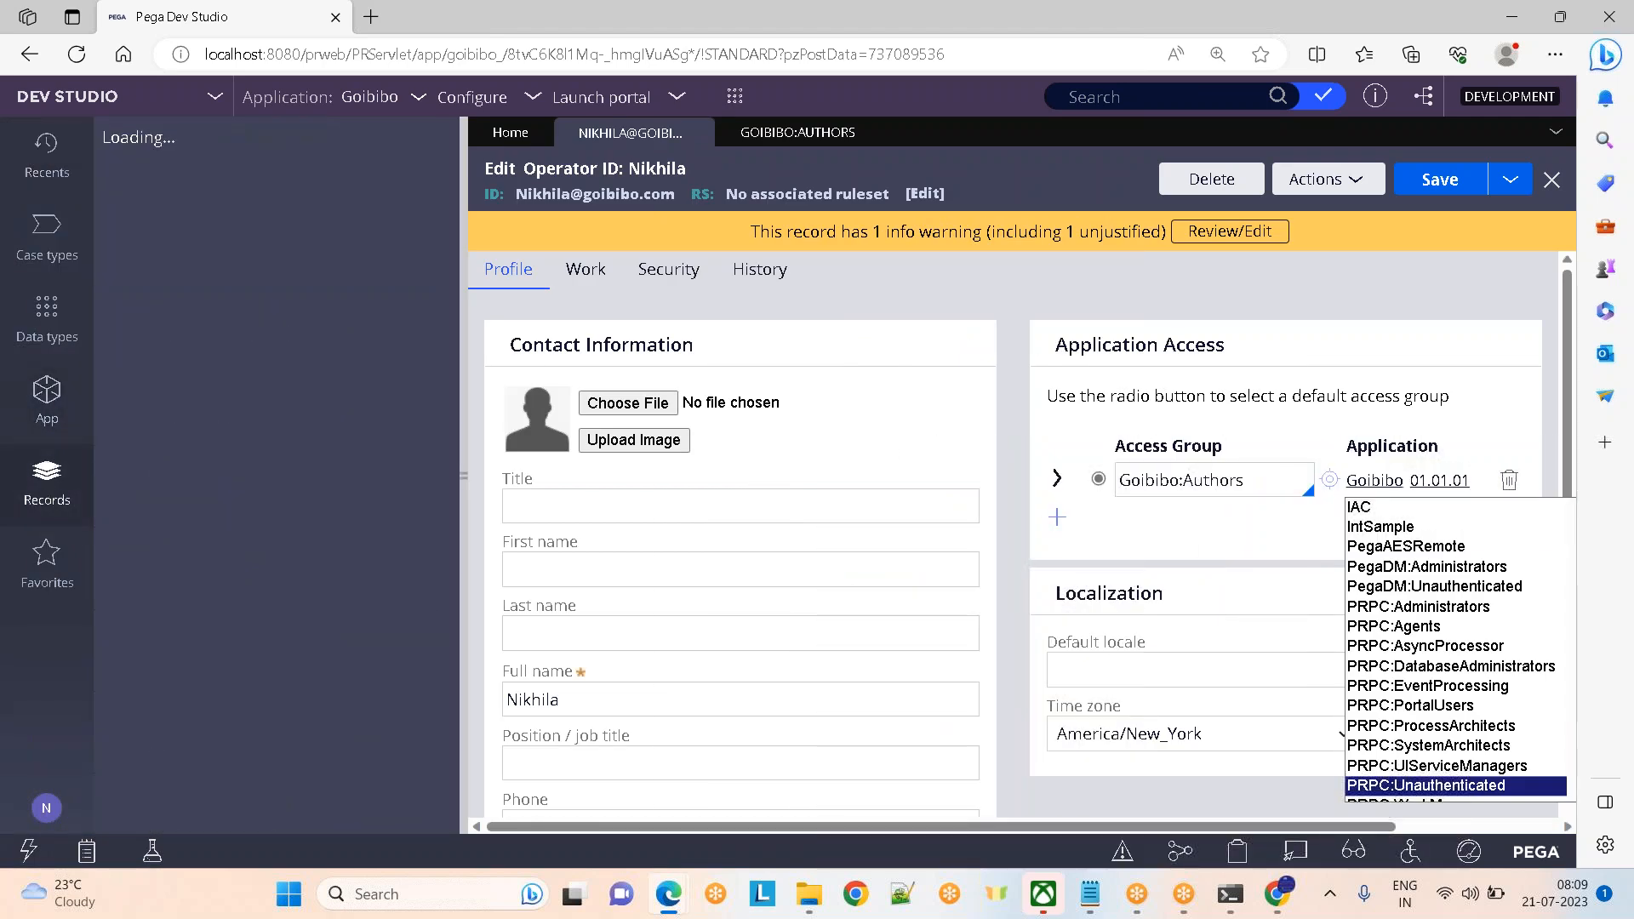
pyautogui.click(120, 178)
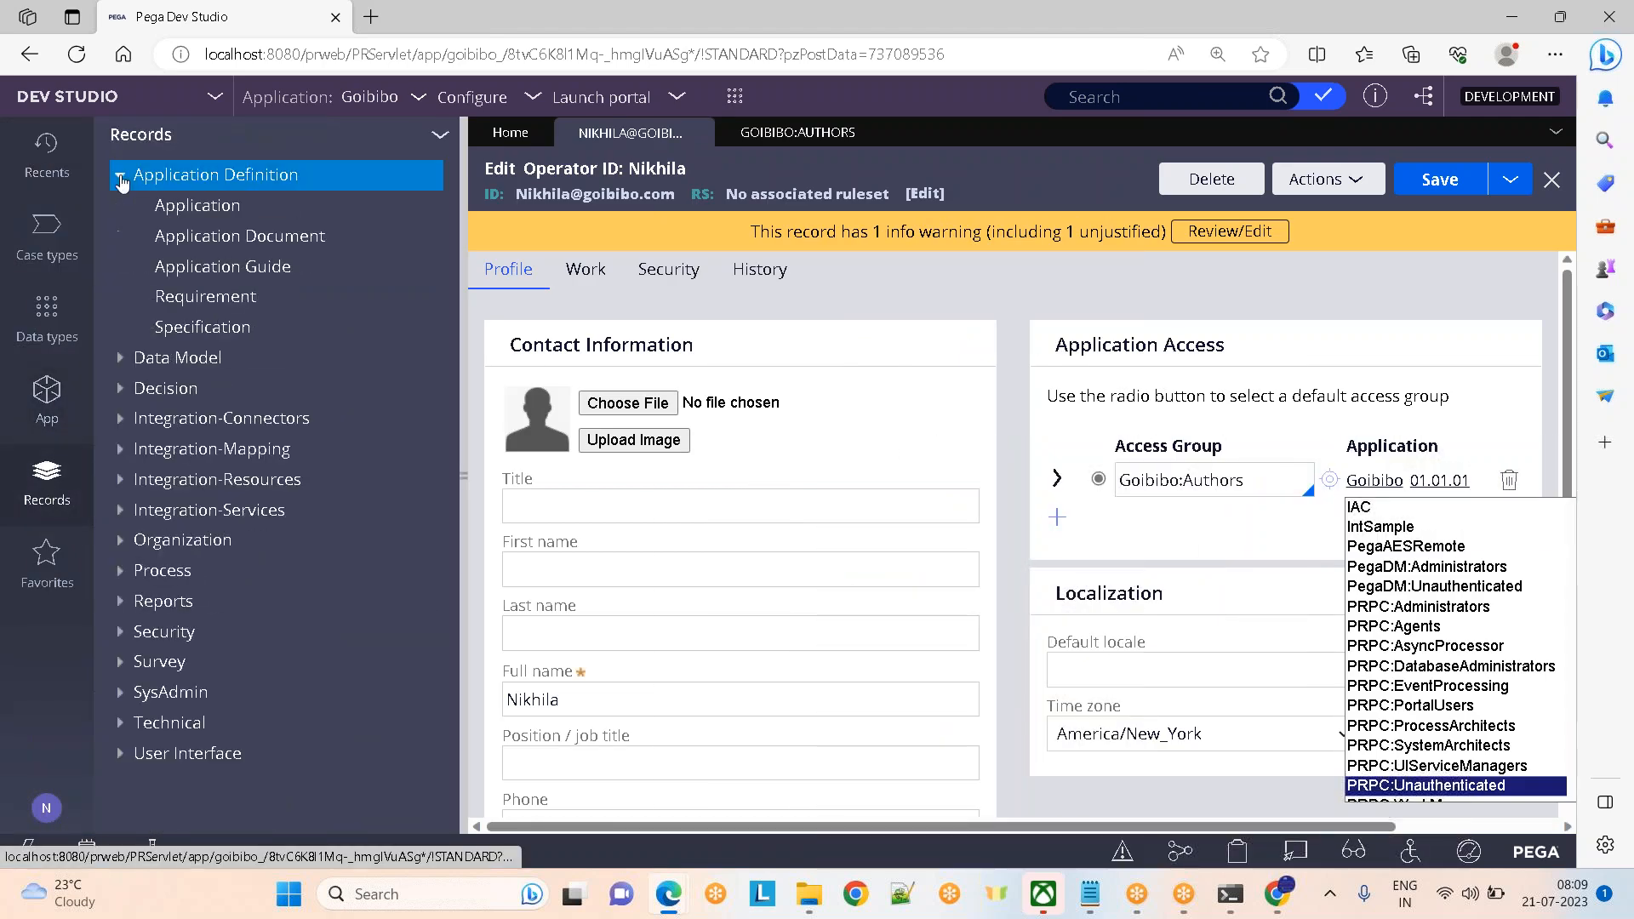
pyautogui.click(201, 206)
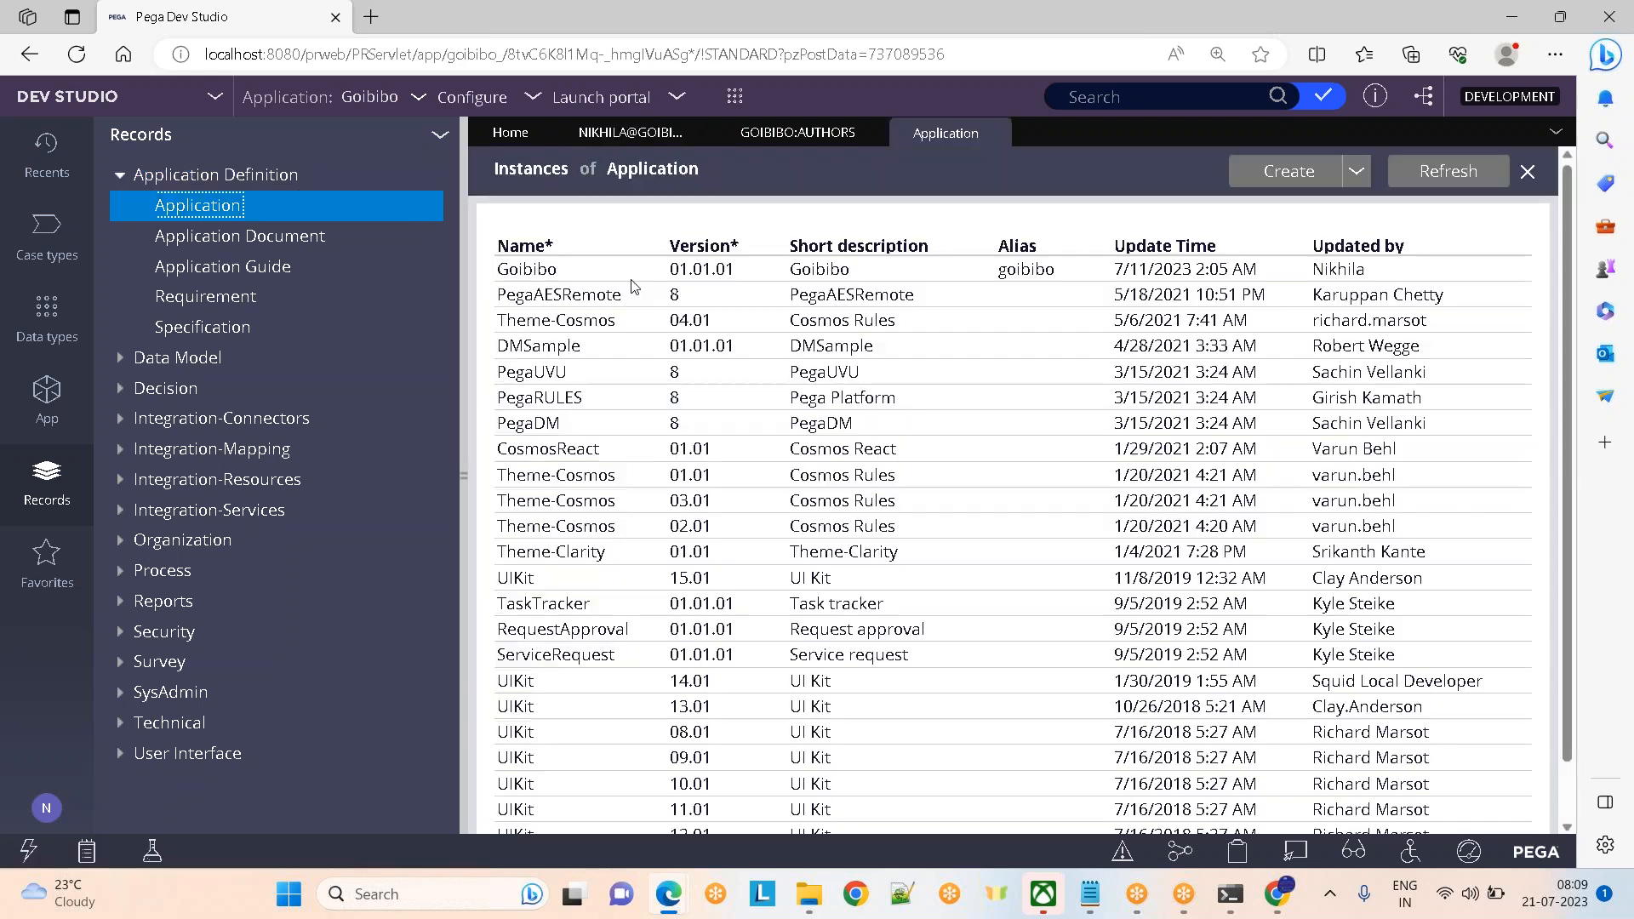
pyautogui.moveTo(1564, 375); pyautogui.dragTo(1519, 330)
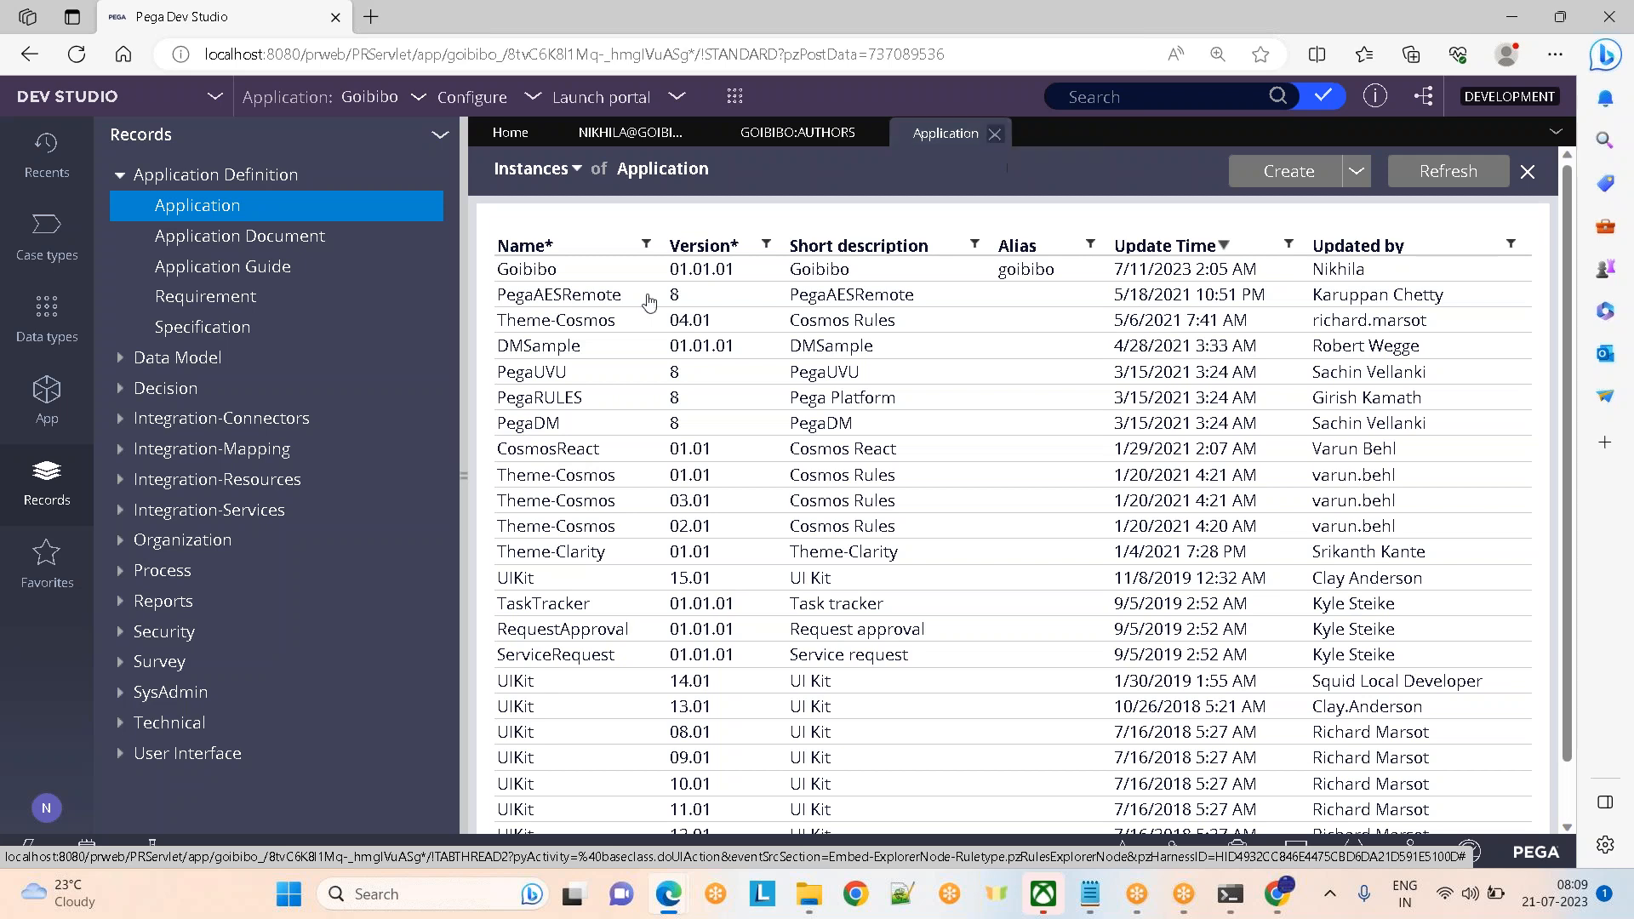
pyautogui.click(995, 133)
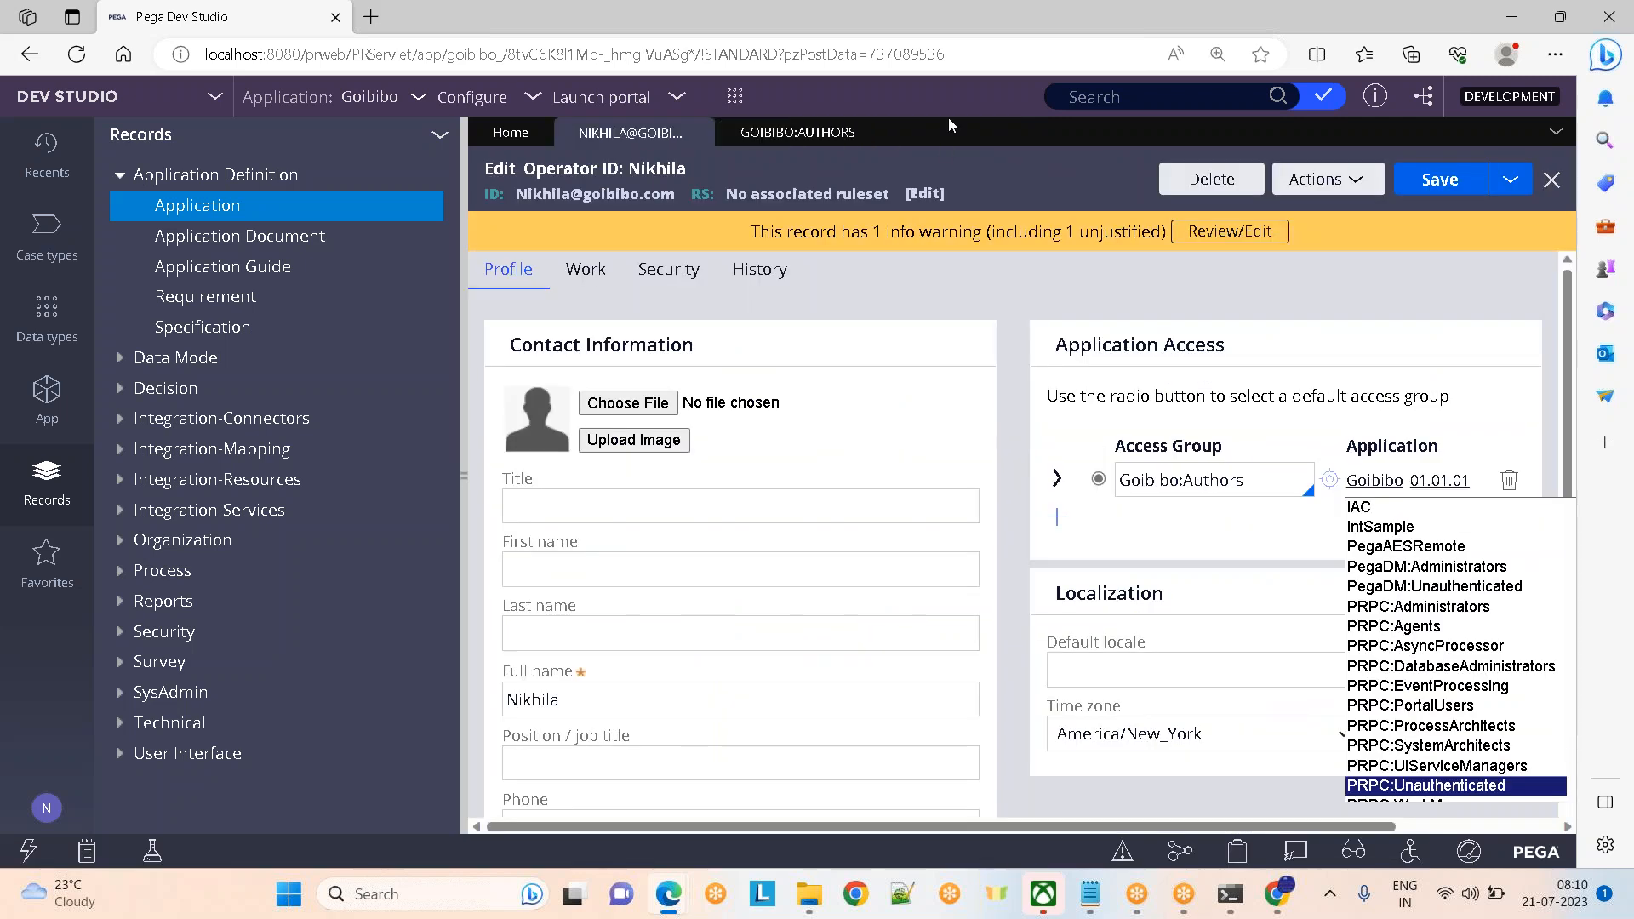
pyautogui.click(1159, 30)
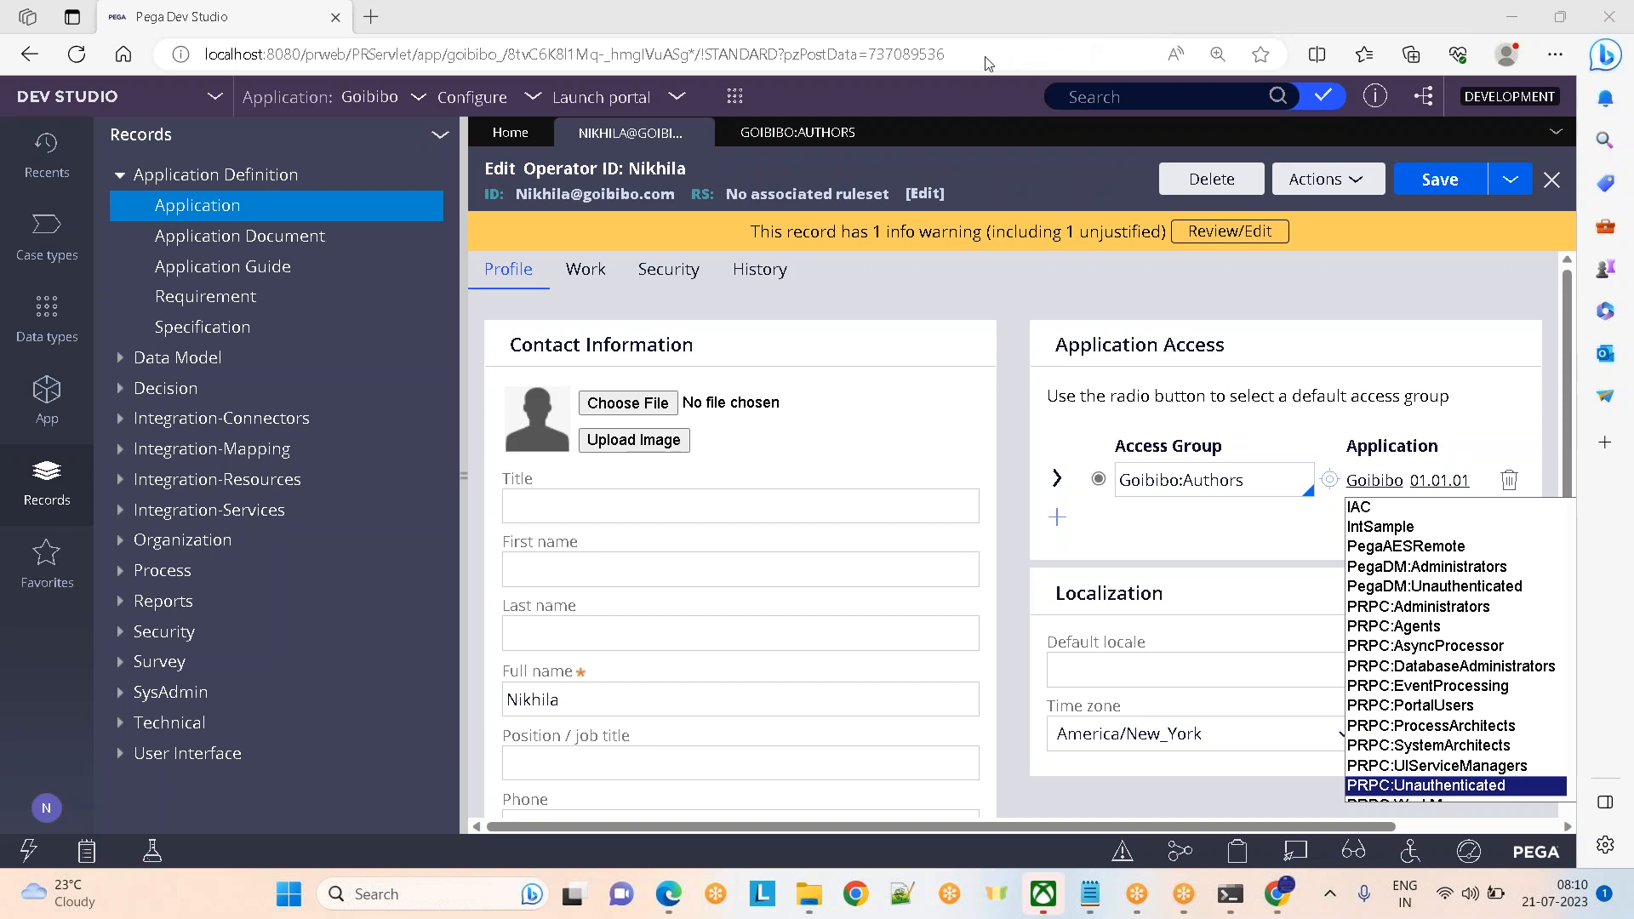
# Review the operator's Work and Security tabs, ending on Profile with Goibibo:Authors selected
pyautogui.click(1462, 258)
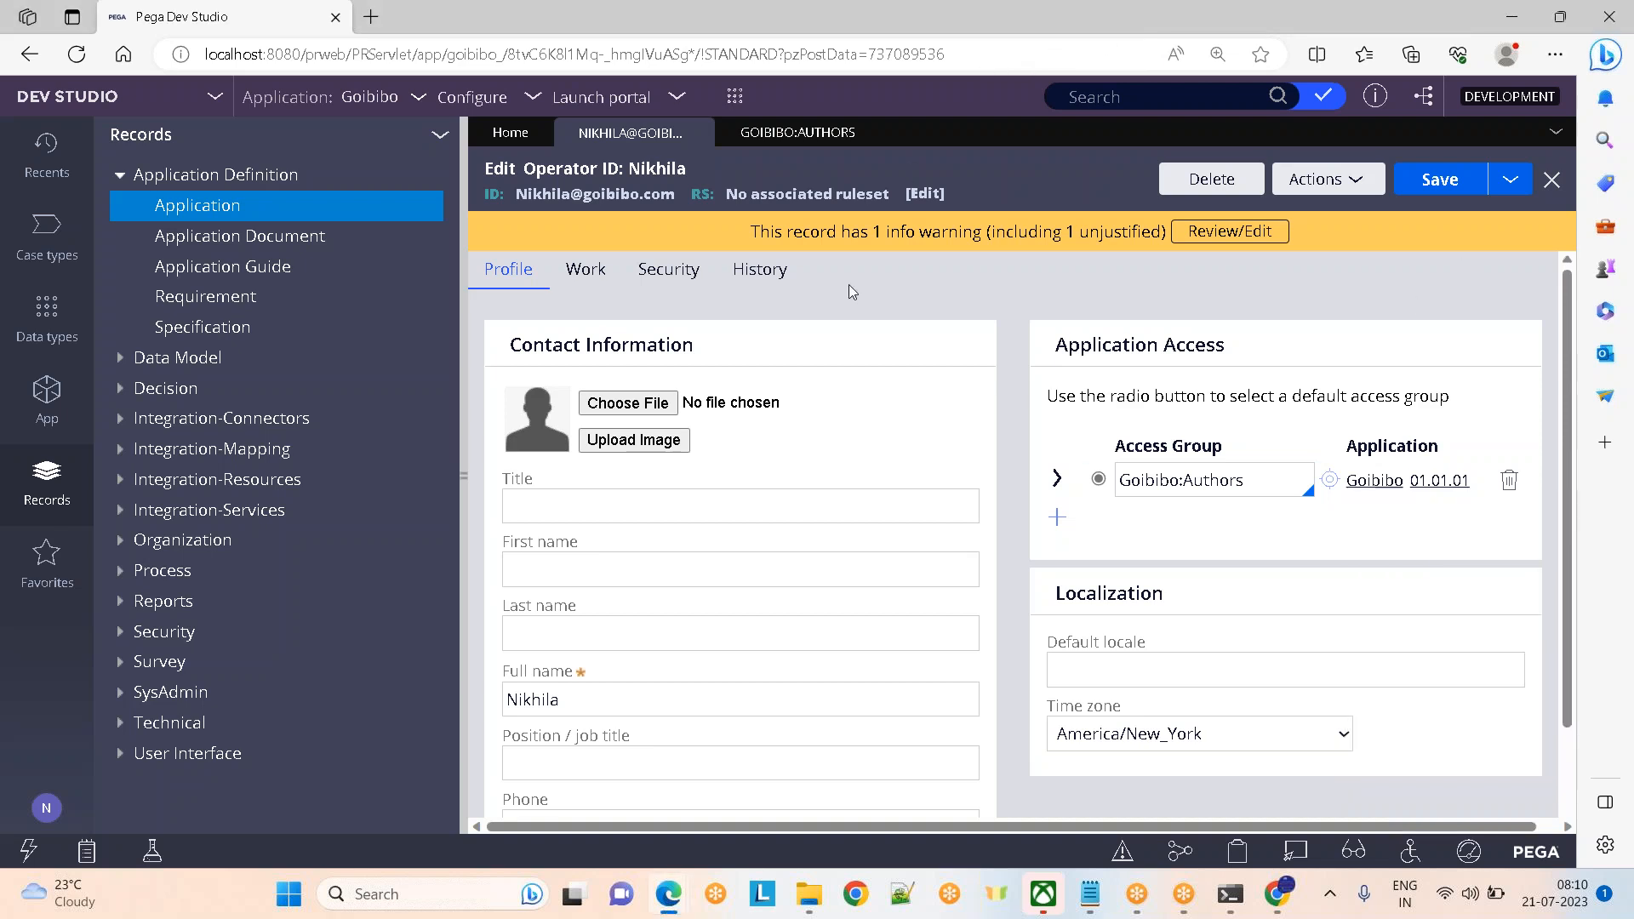
pyautogui.click(465, 475)
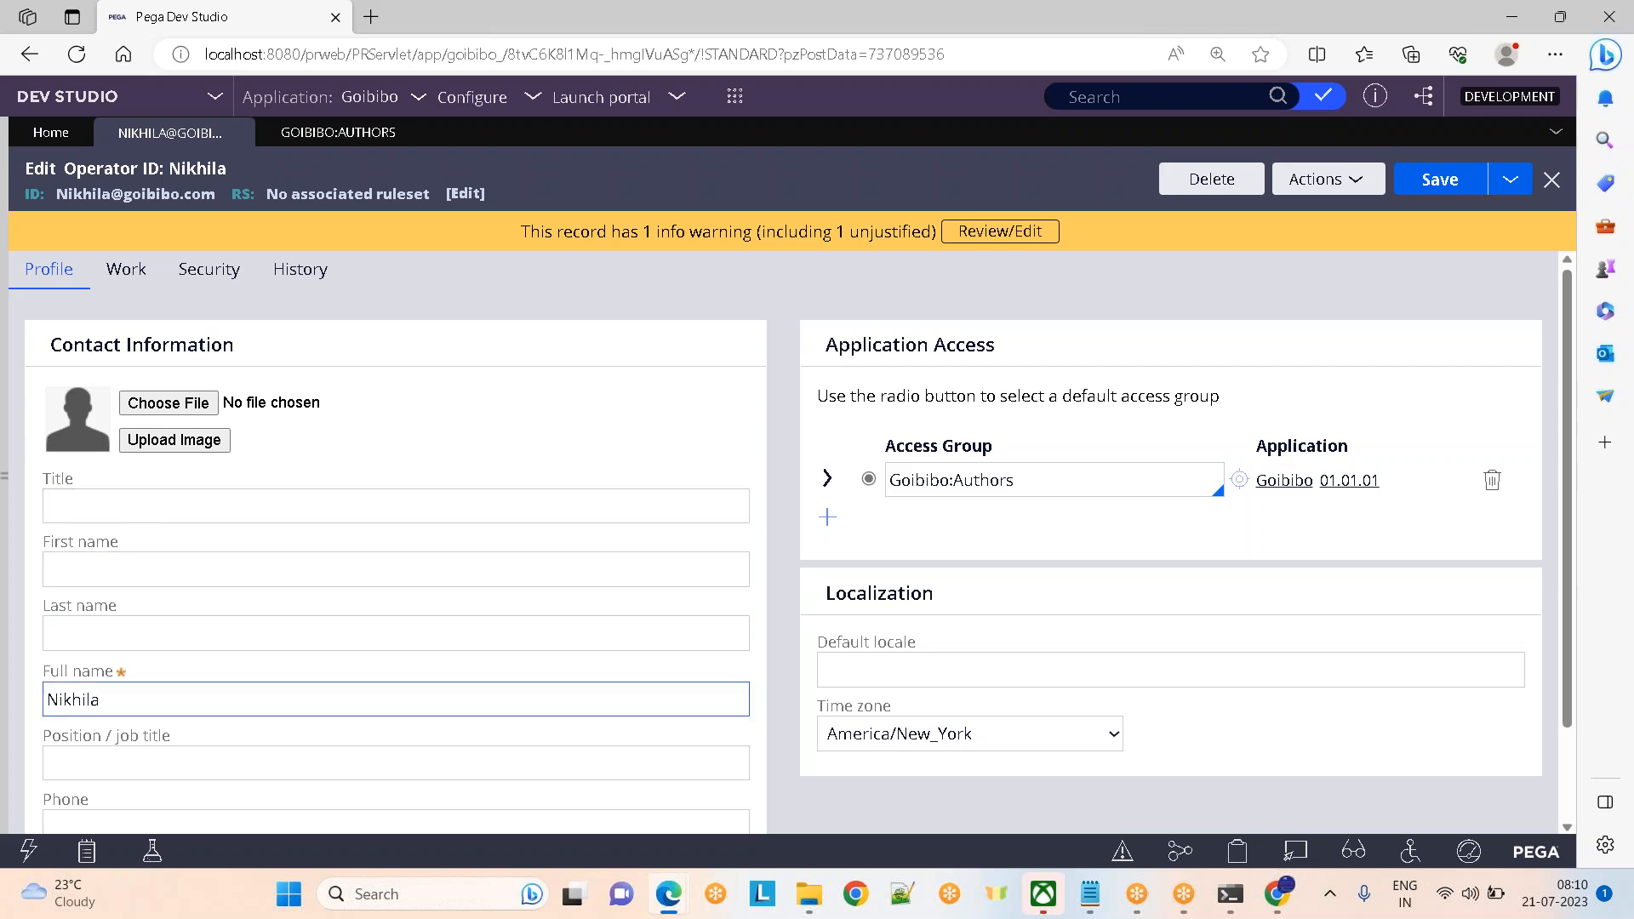
pyautogui.click(127, 272)
pyautogui.click(208, 272)
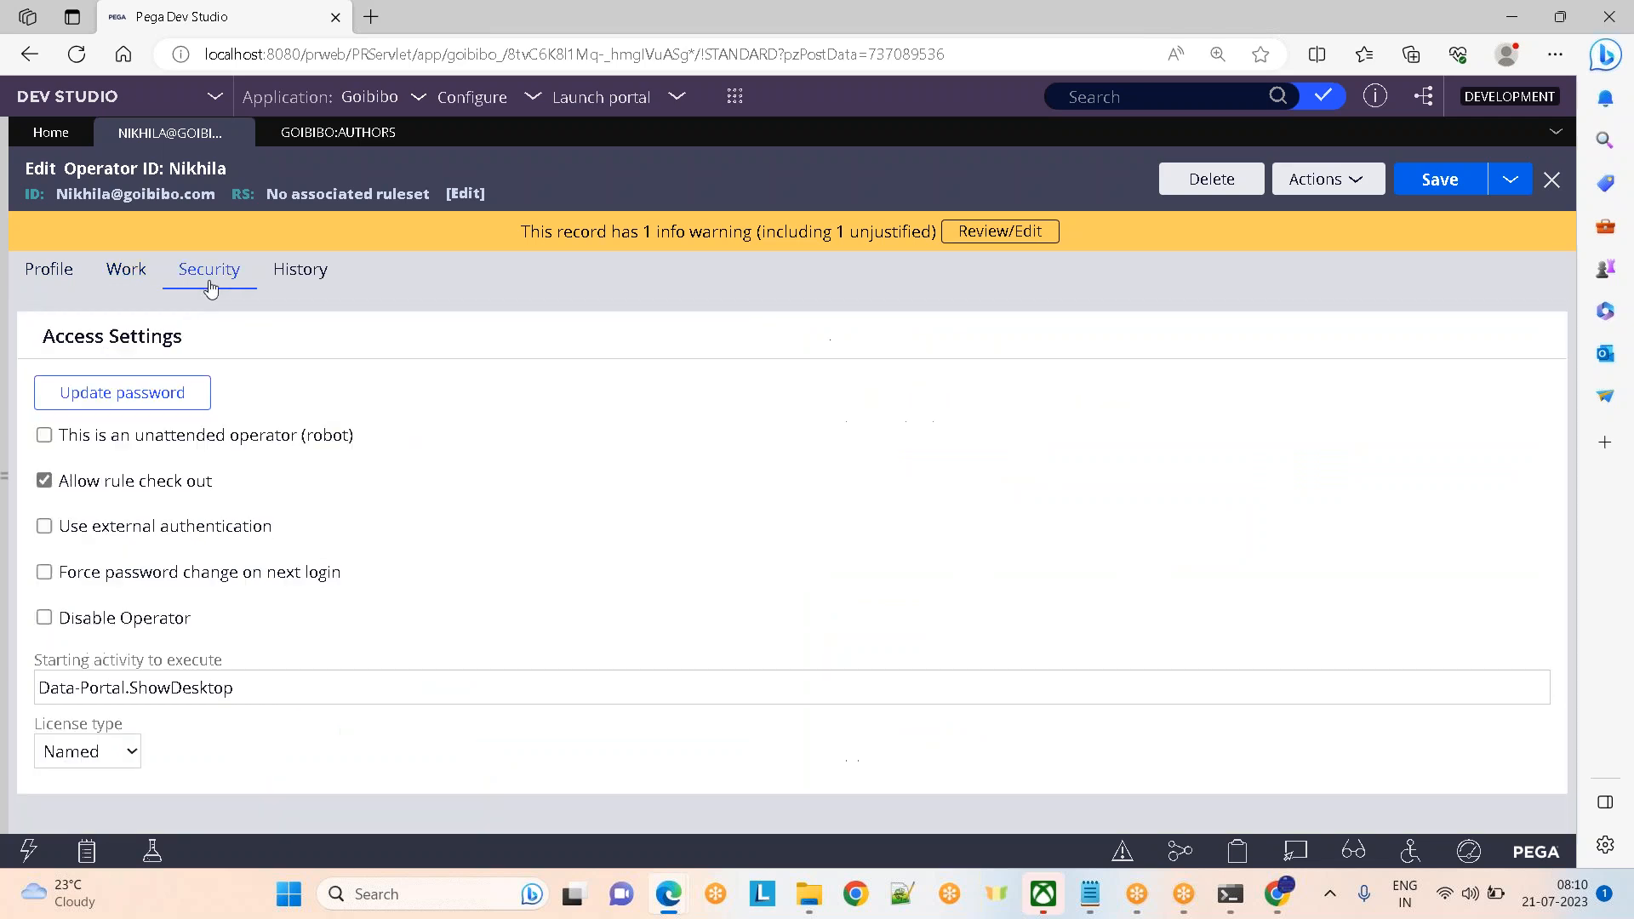
pyautogui.click(68, 274)
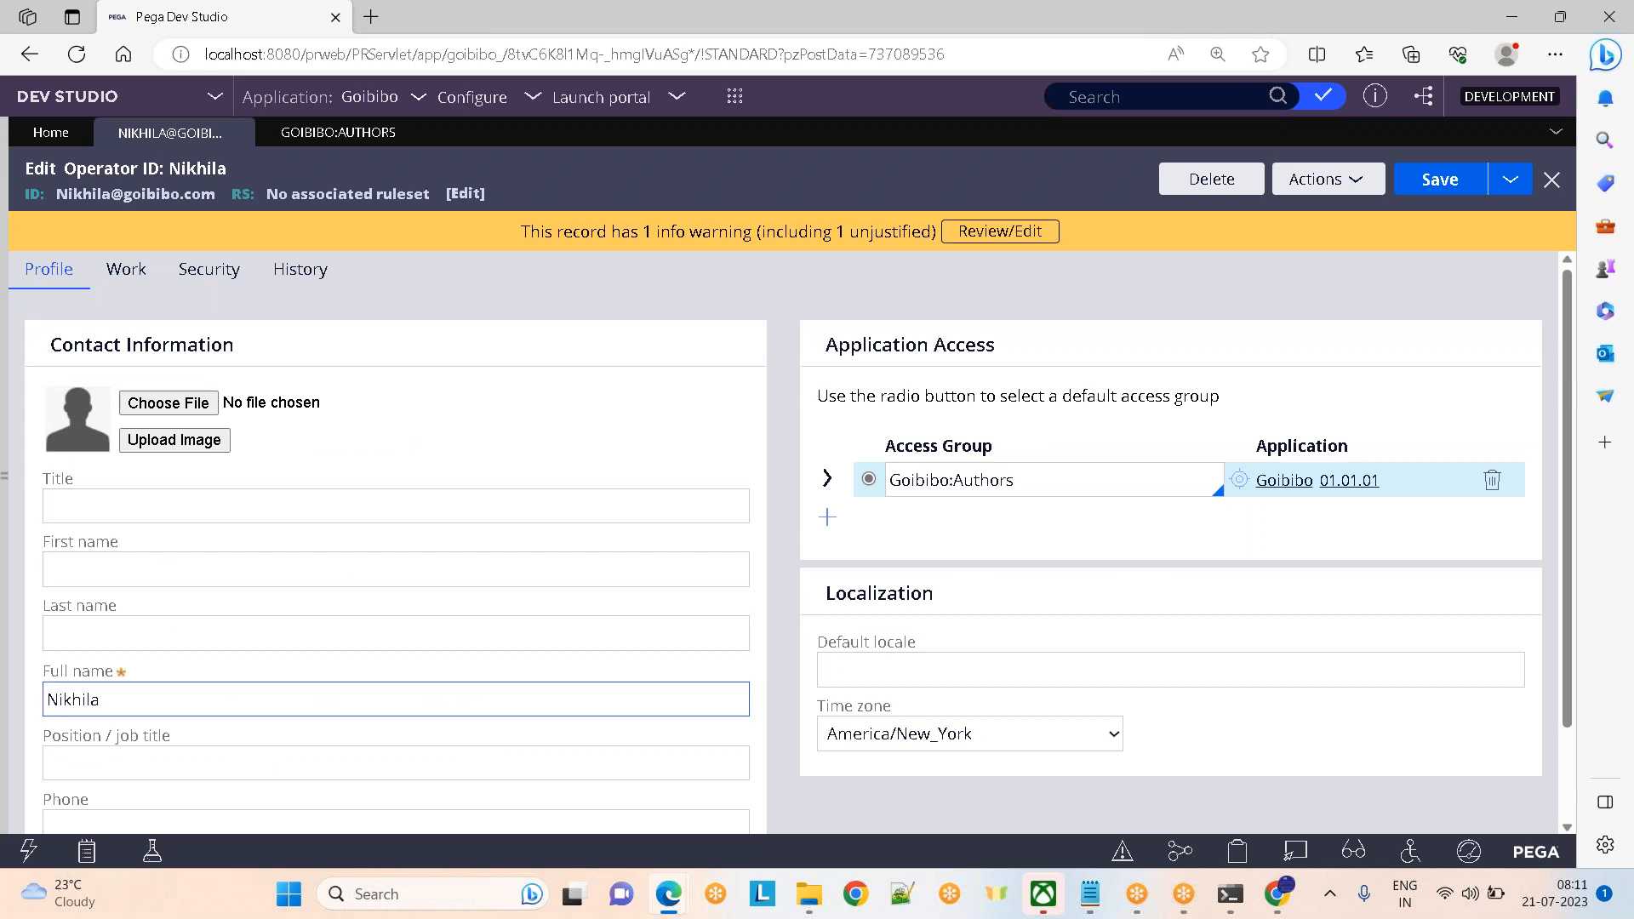
pyautogui.click(105, 279)
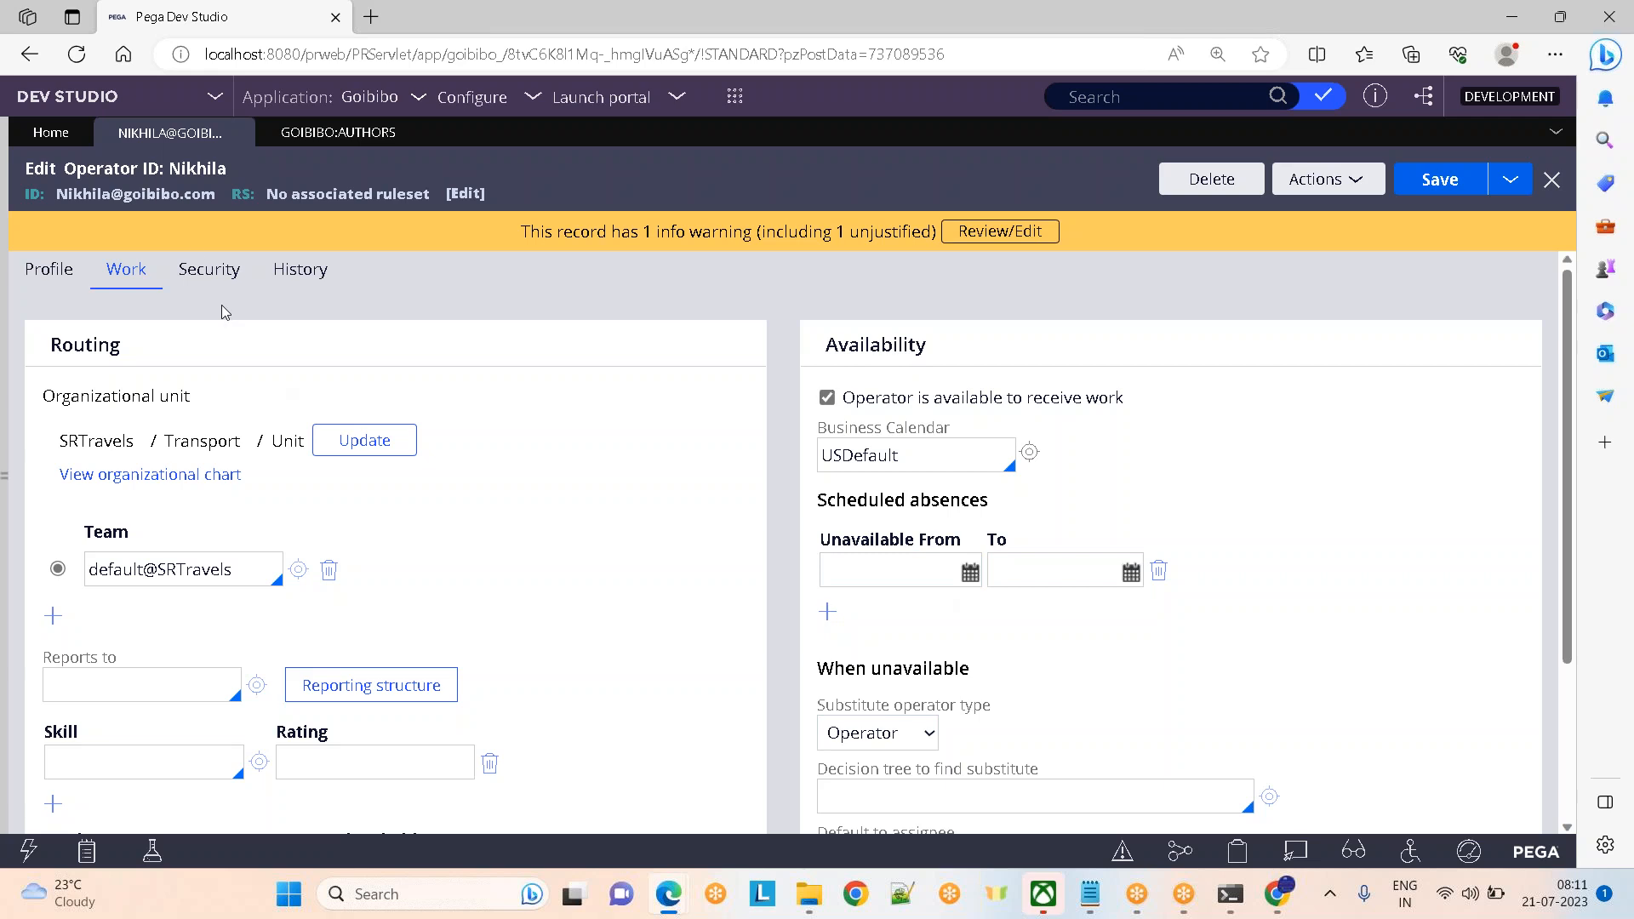
pyautogui.click(213, 274)
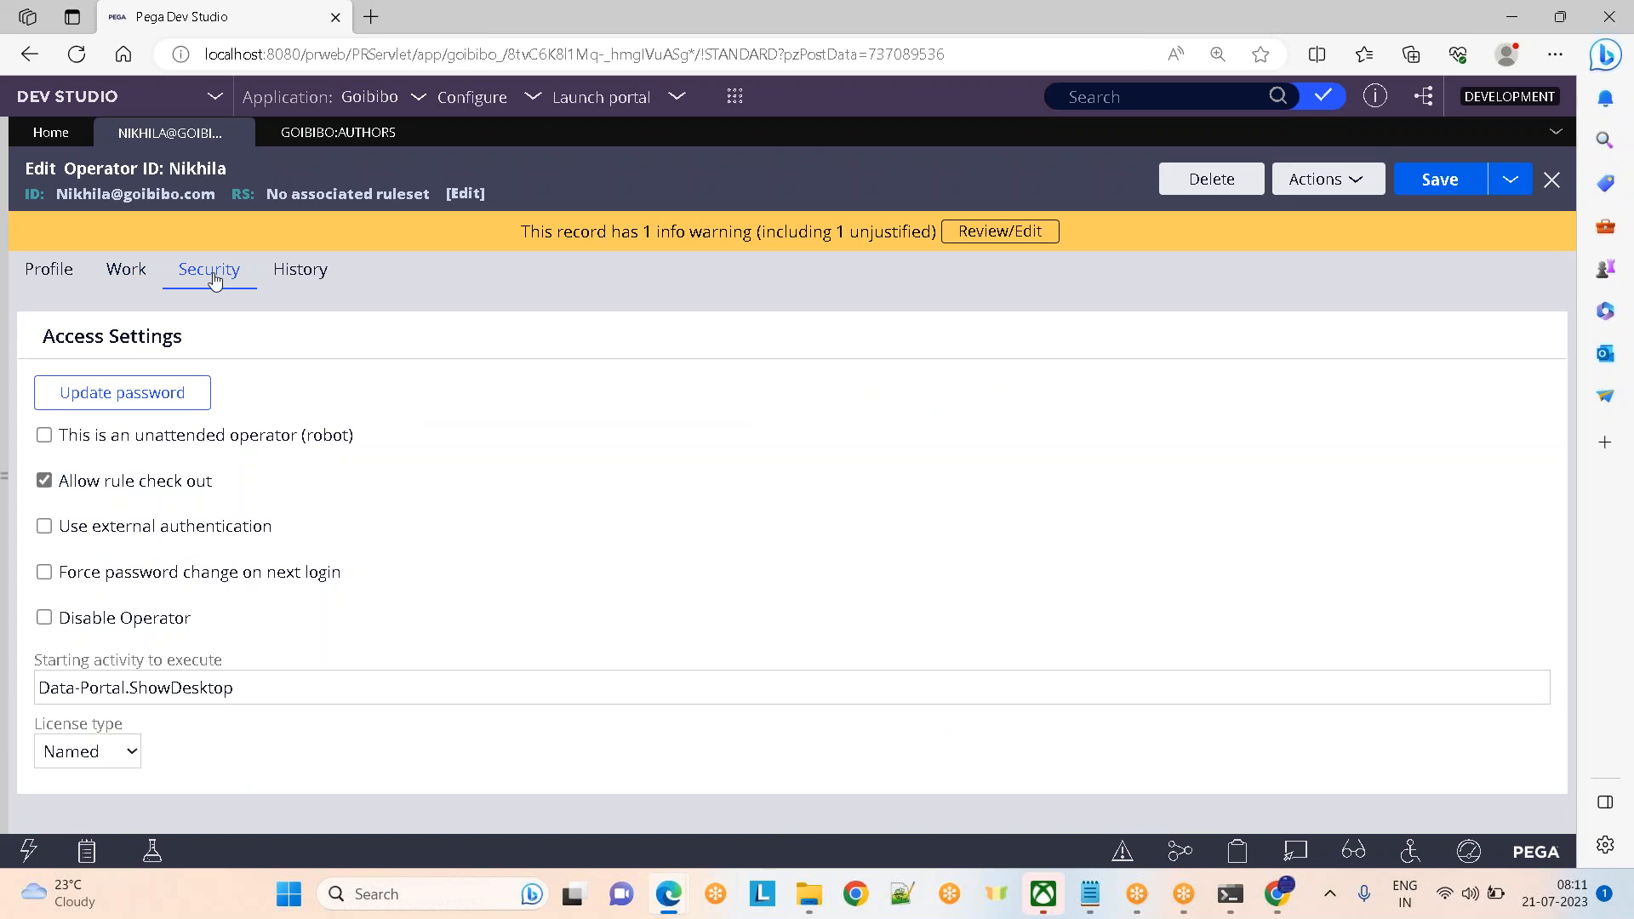
pyautogui.click(56, 279)
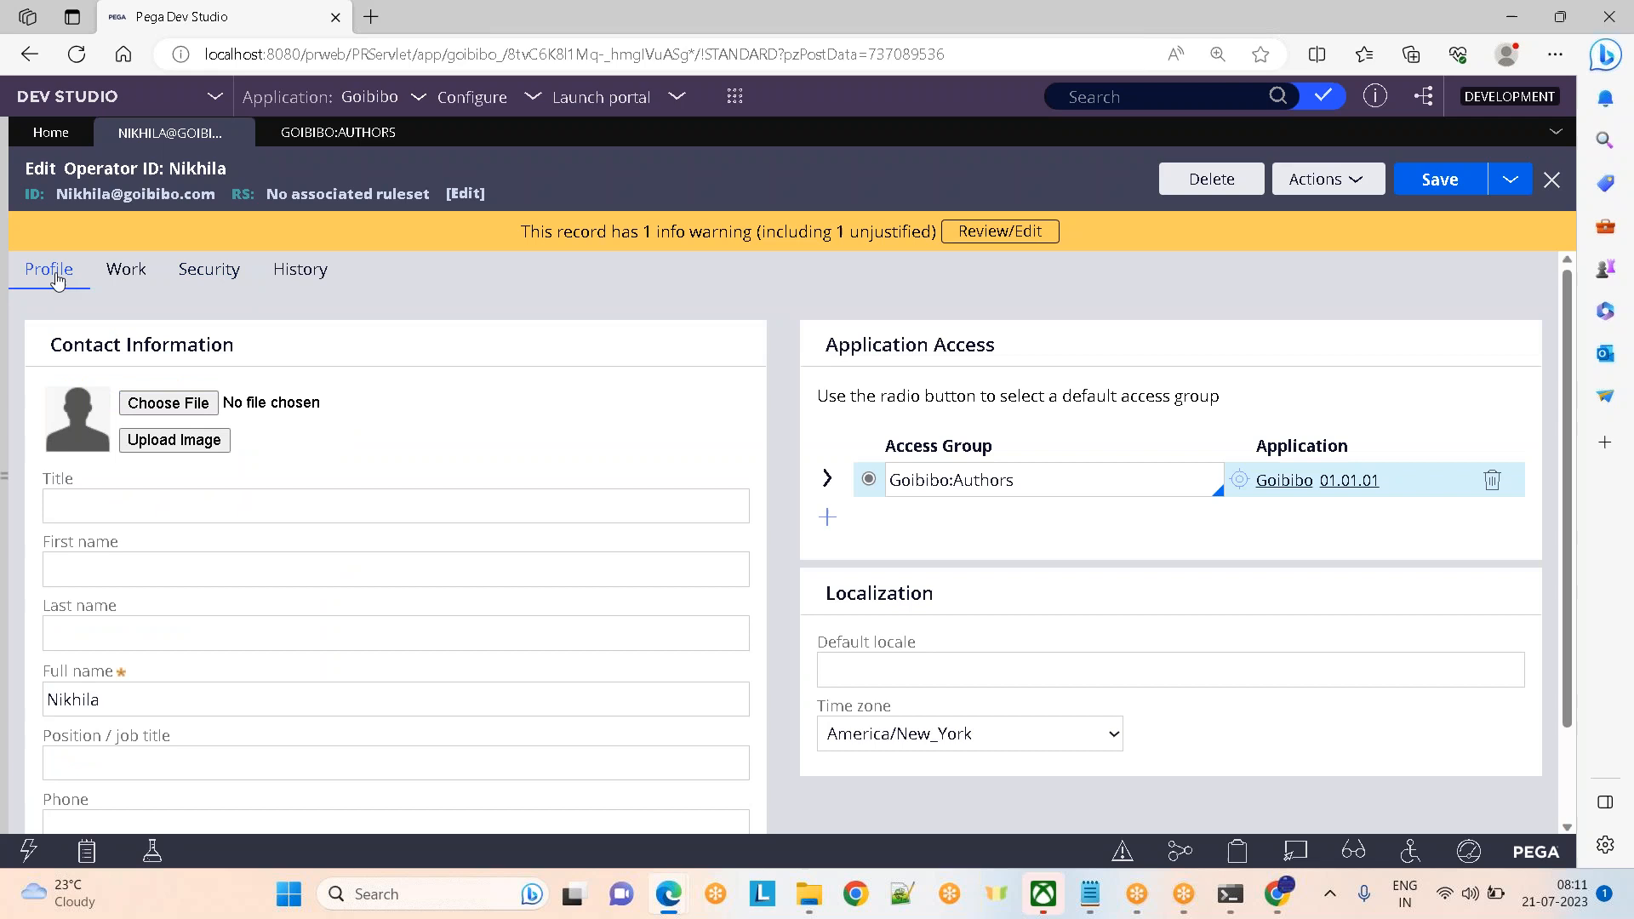
pyautogui.moveTo(1074, 475); pyautogui.dragTo(887, 478)
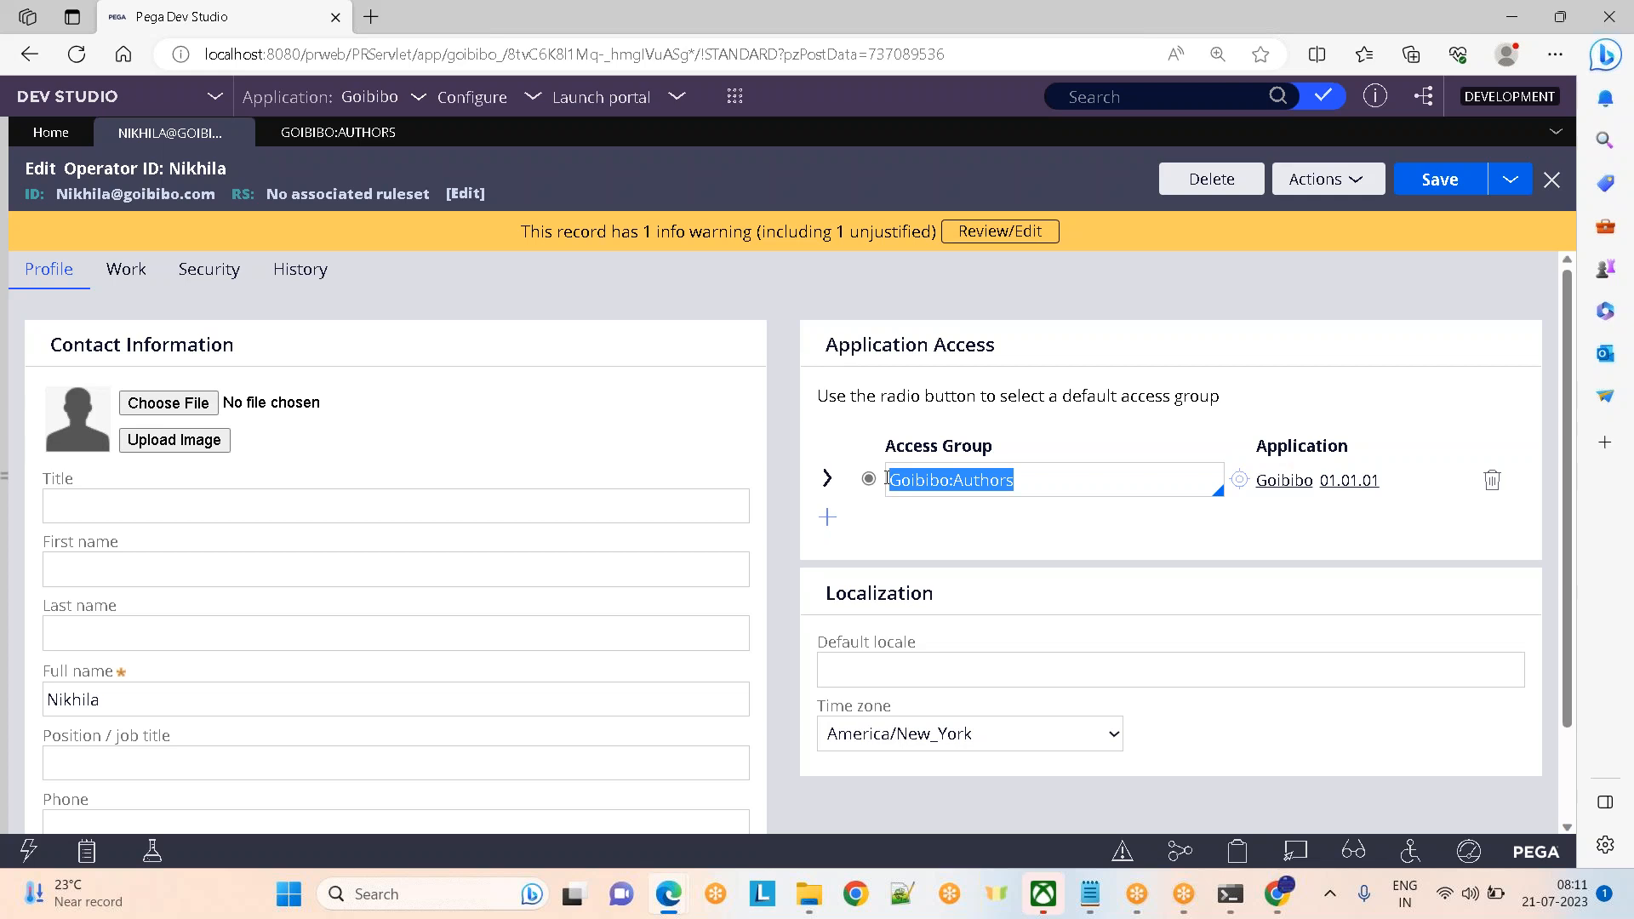
# Open Goibibo:Authors and review its available portals: Developer (default), pxExpress, pxAdminStudio, pyCaseManager7
pyautogui.click(997, 481)
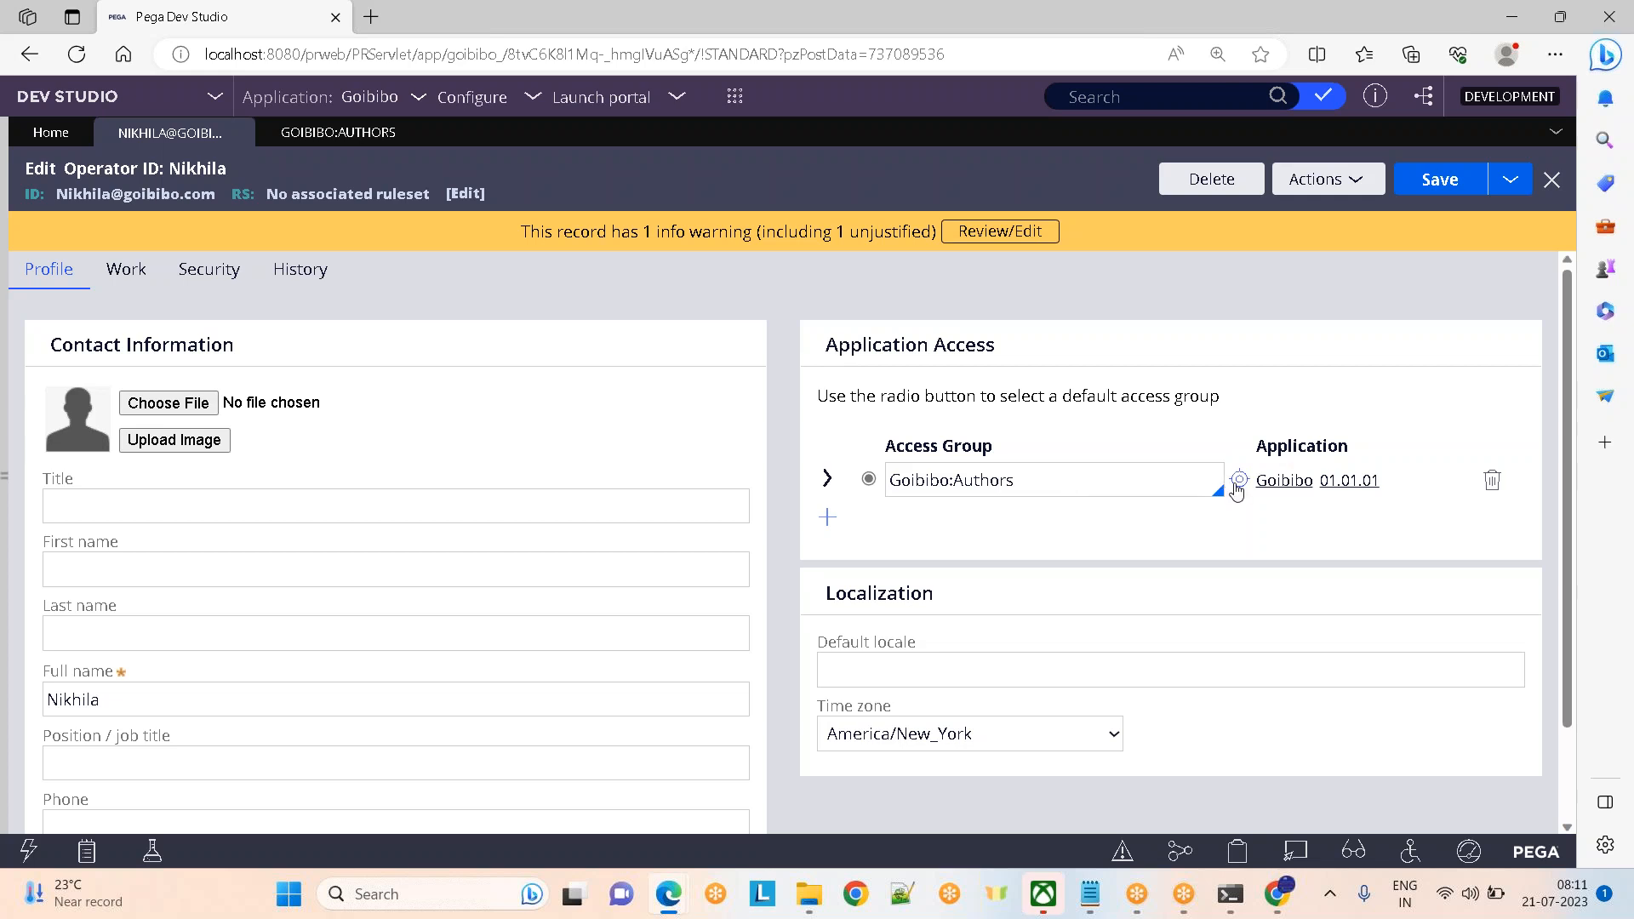
pyautogui.click(1238, 481)
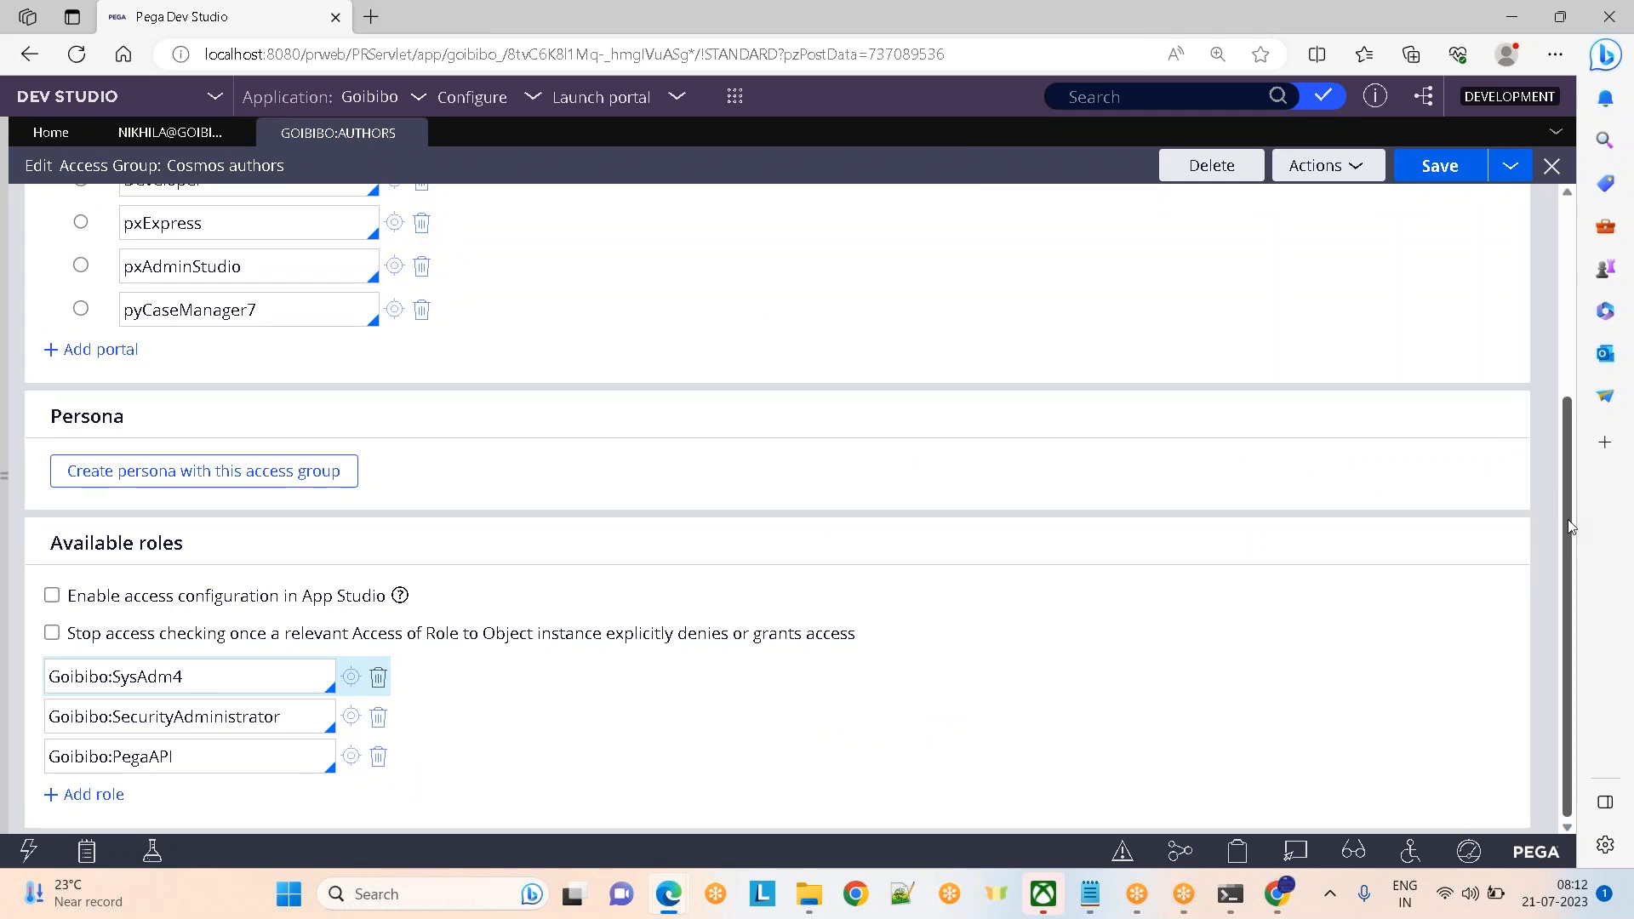
pyautogui.scroll(5, 1570, 526)
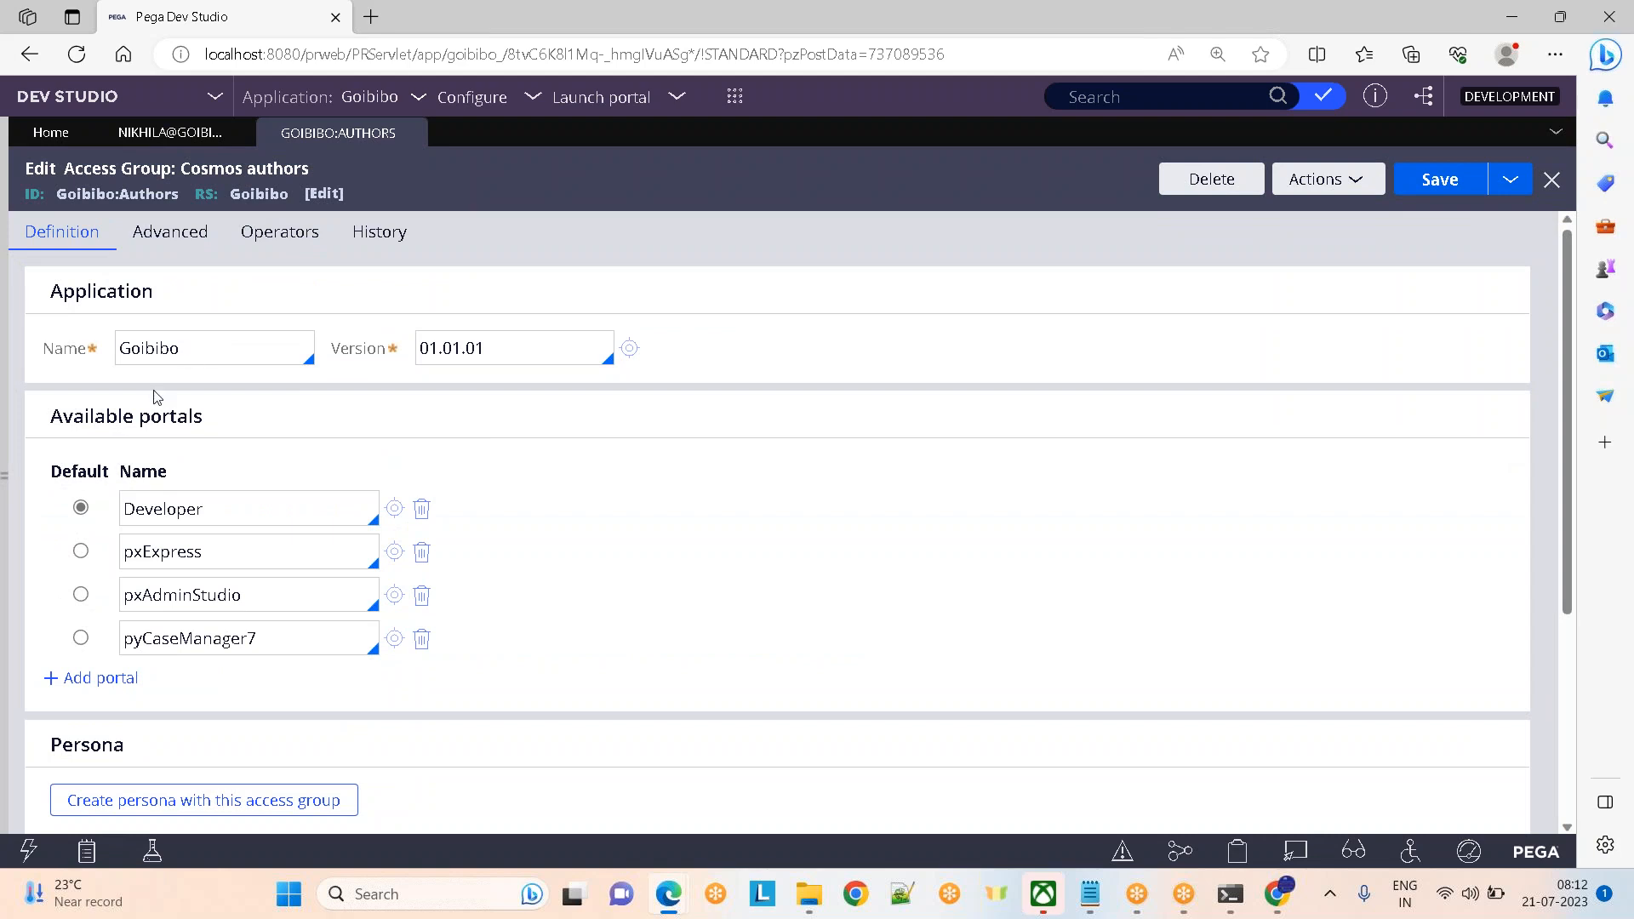
pyautogui.moveTo(138, 416); pyautogui.dragTo(203, 417)
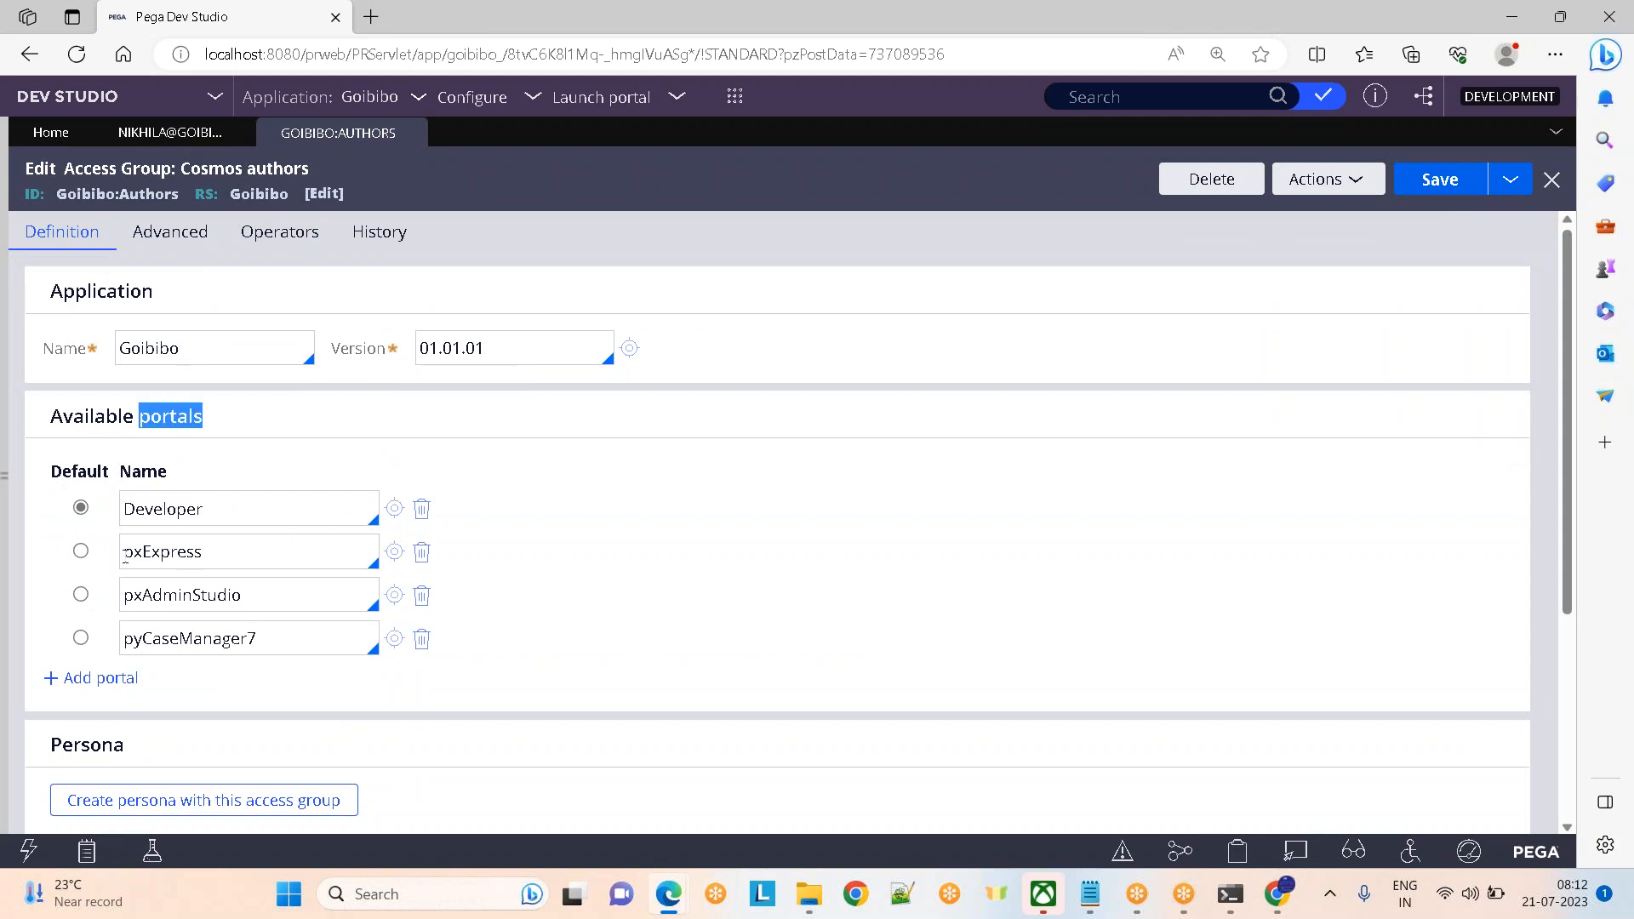
pyautogui.moveTo(196, 509); pyautogui.dragTo(85, 514)
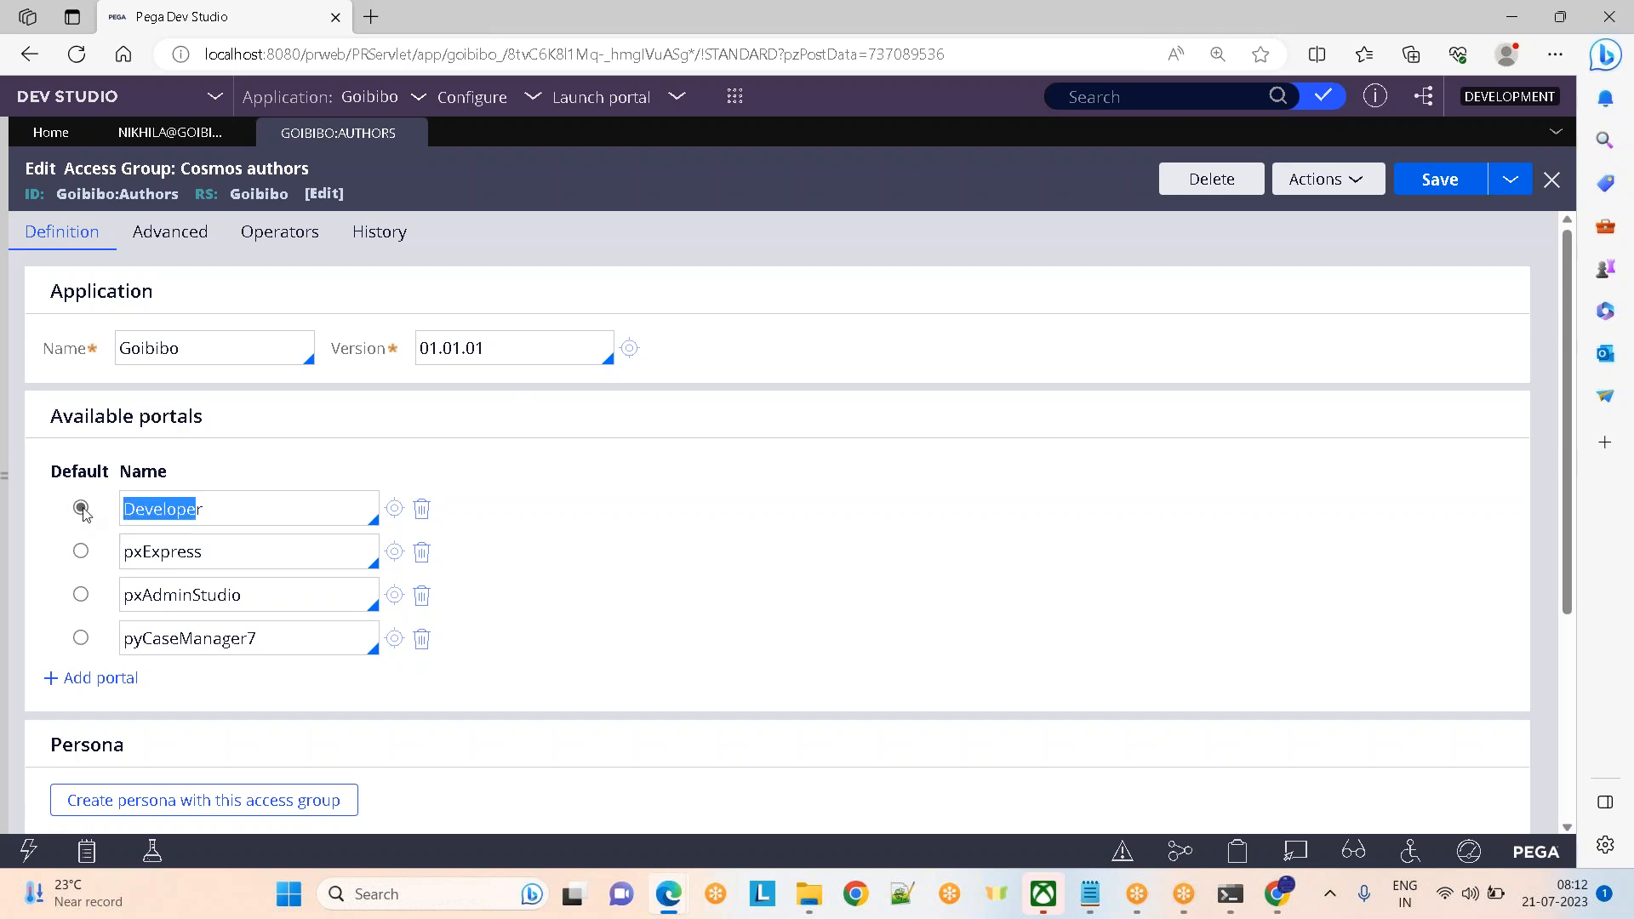
pyautogui.moveTo(1571, 482); pyautogui.dragTo(1579, 391)
pyautogui.click(4, 467)
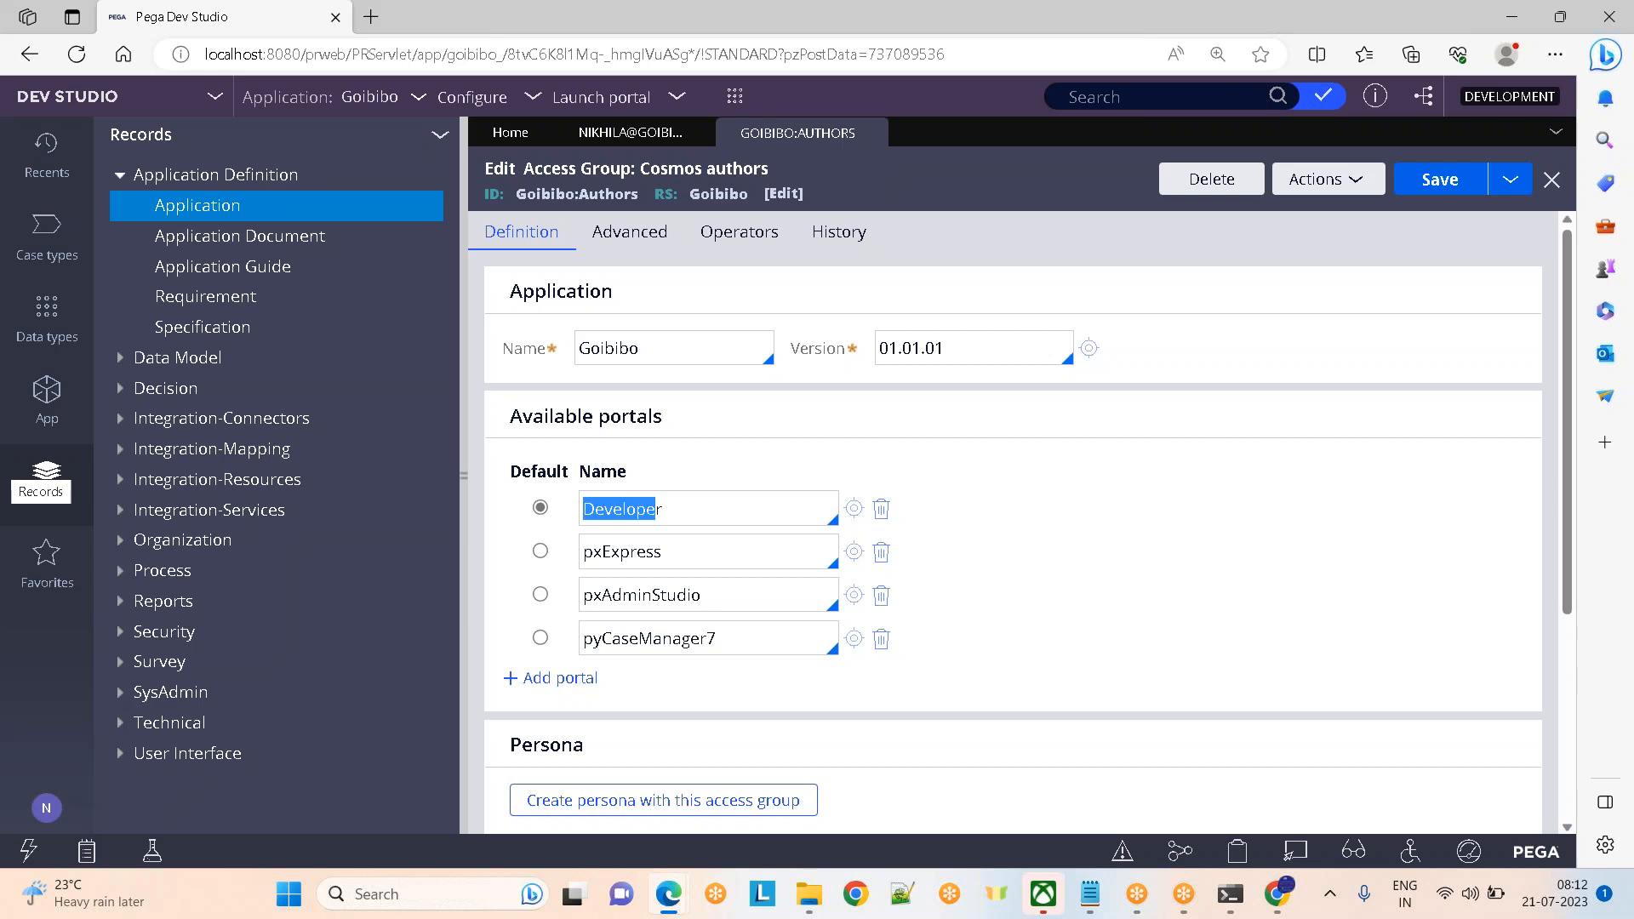
# Close the access group and operator record to return Home, and collapse Application Definition
pyautogui.click(870, 133)
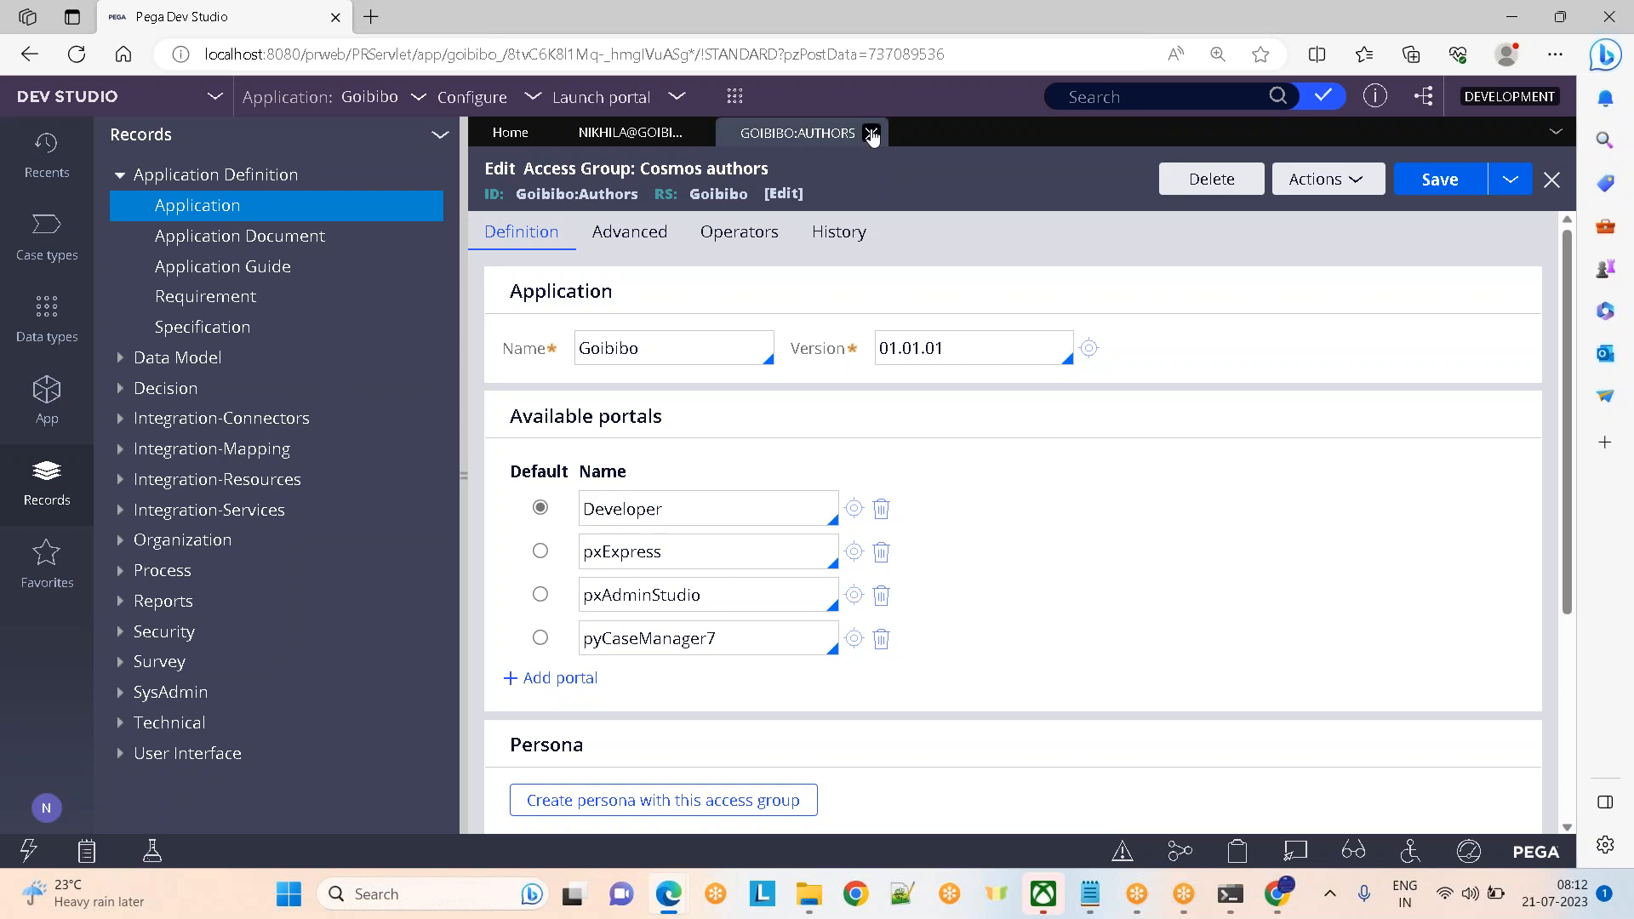
pyautogui.click(699, 132)
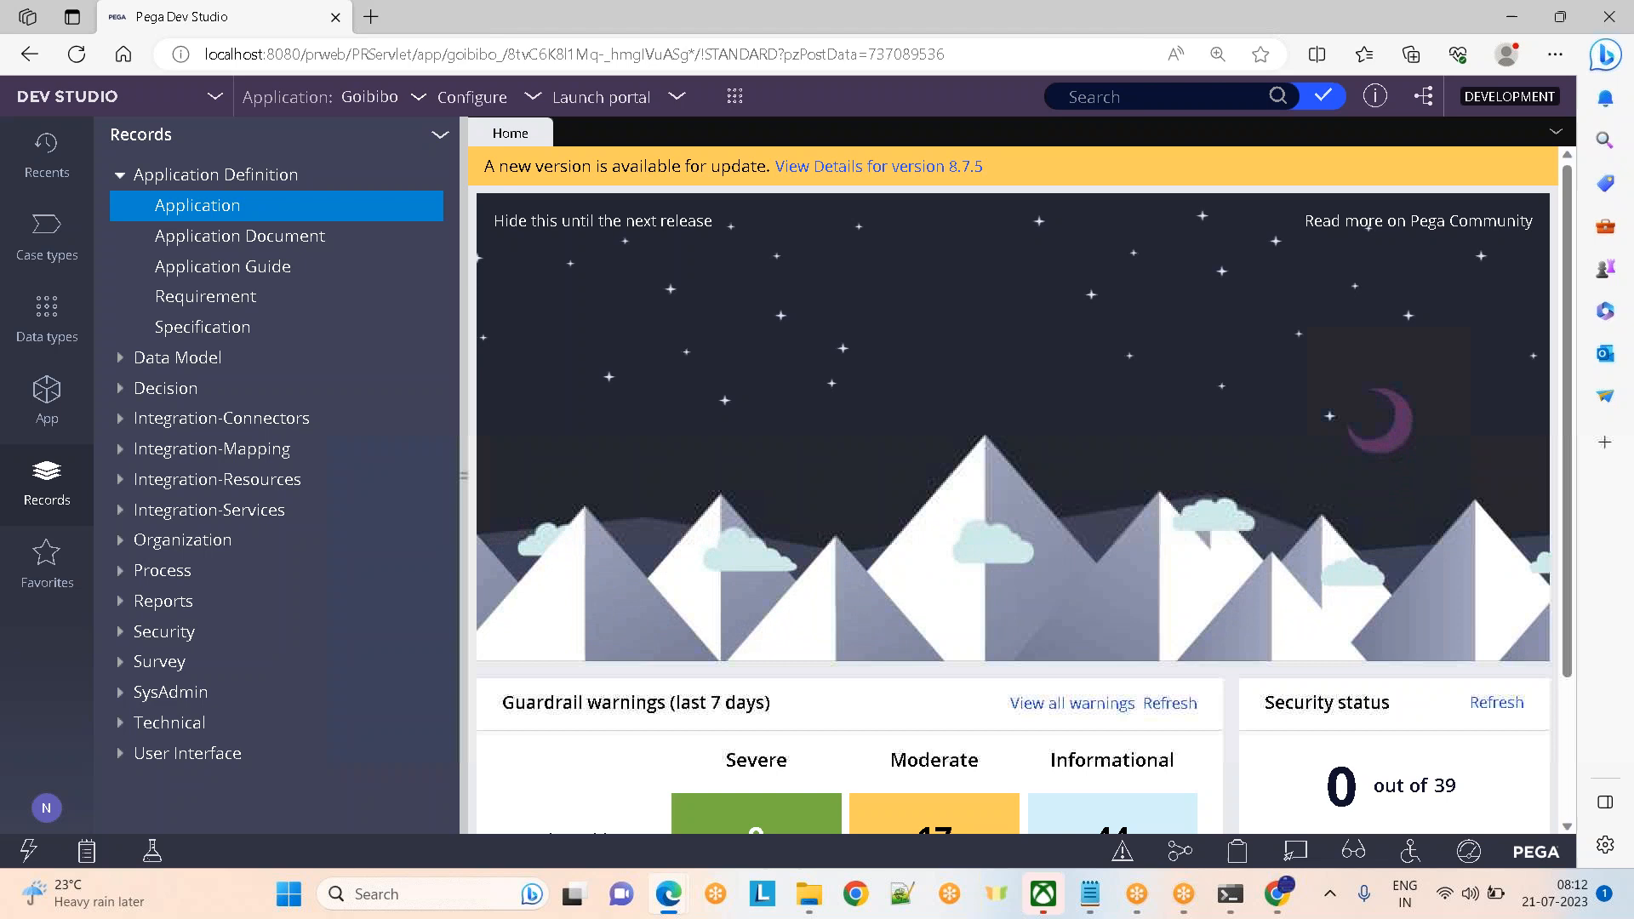
pyautogui.click(120, 176)
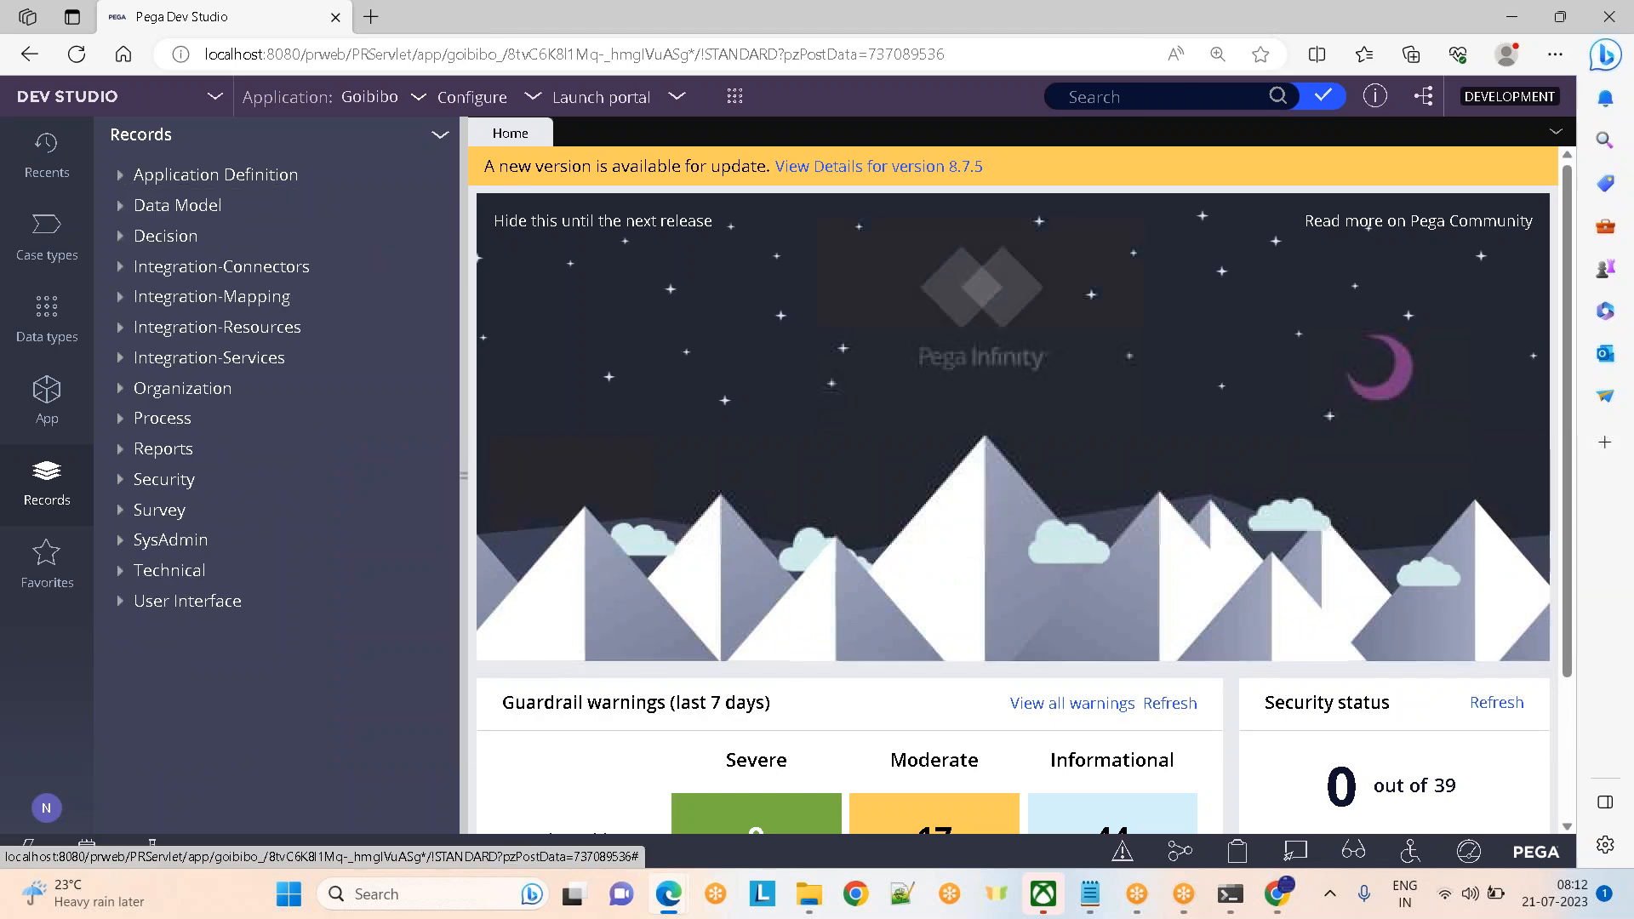
# Briefly list Operator ID instances under Organization, then expand the Security record types
pyautogui.click(120, 389)
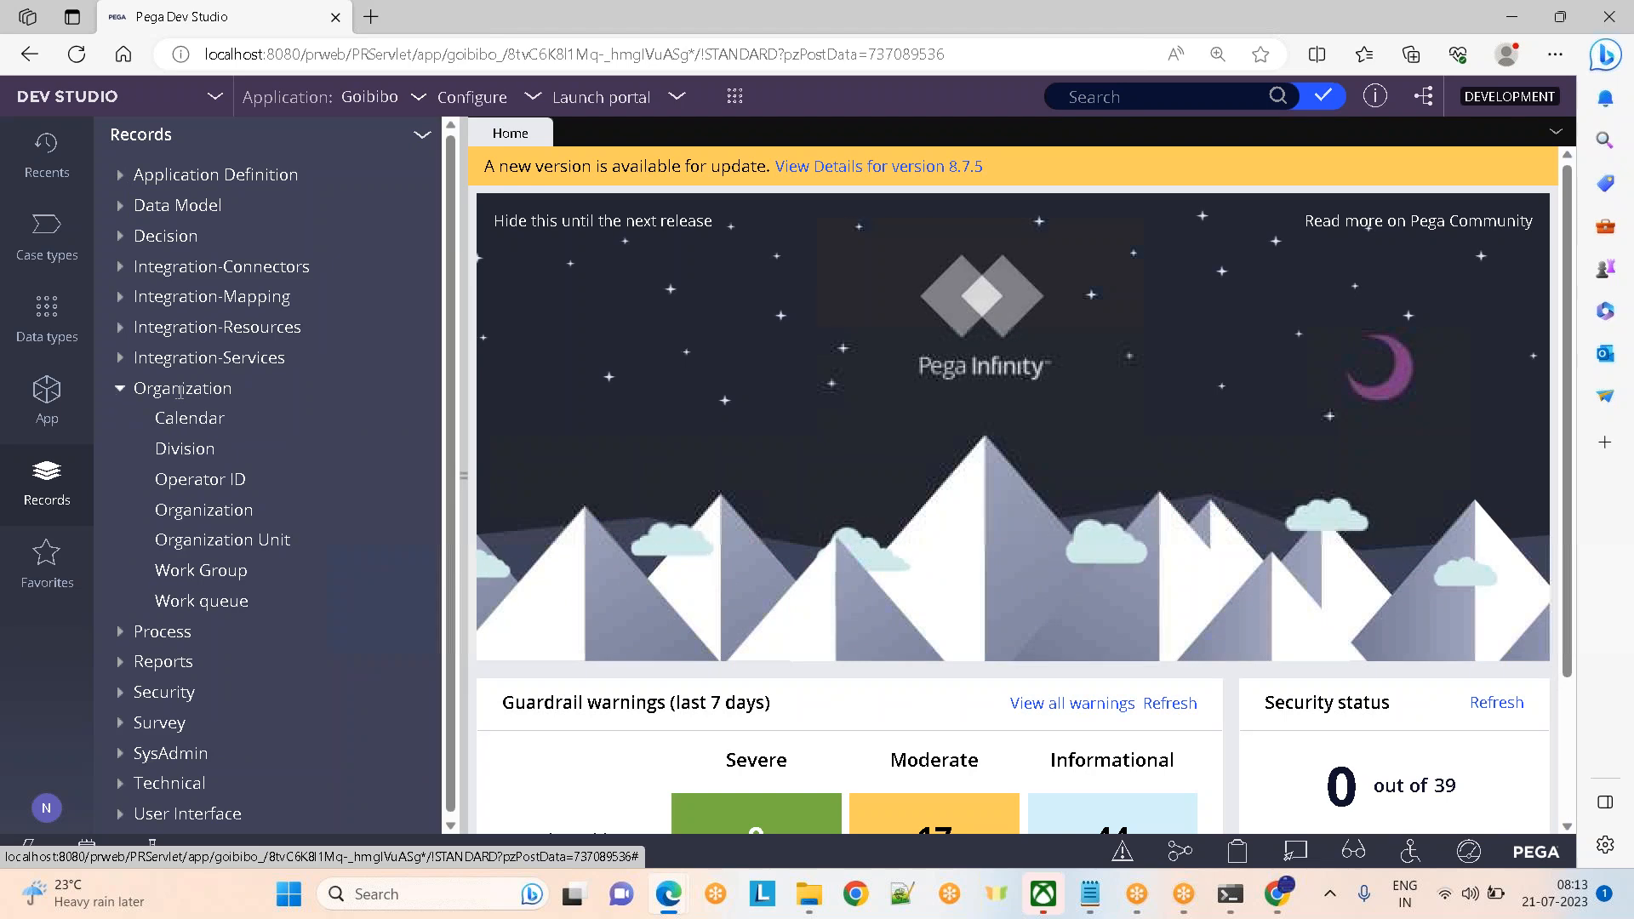
pyautogui.click(213, 482)
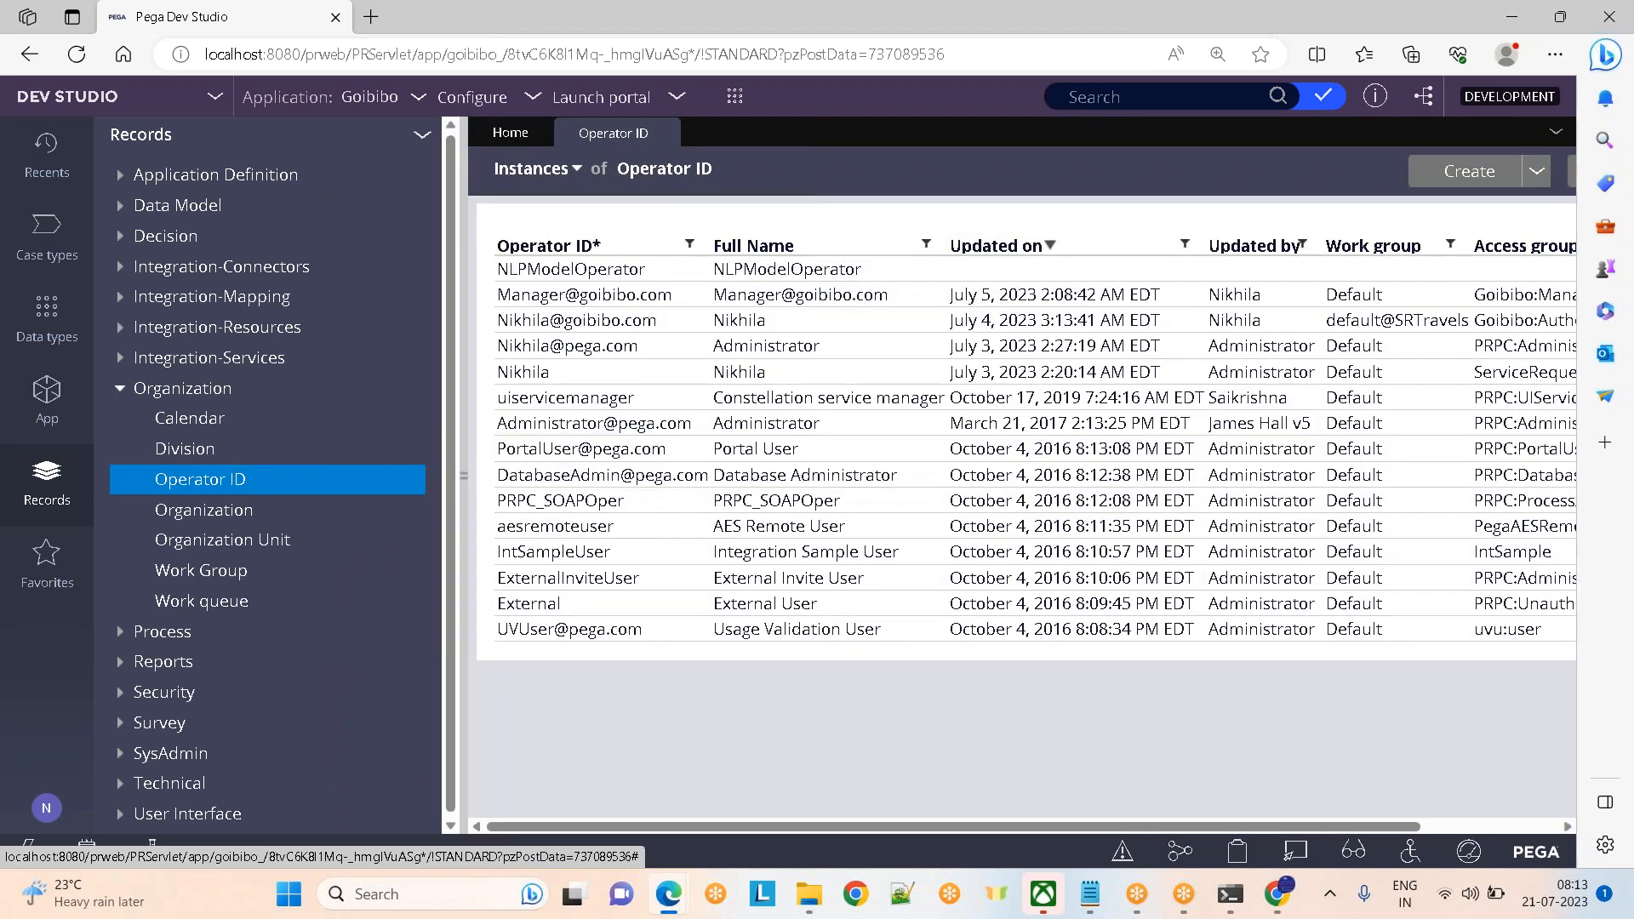
pyautogui.click(663, 133)
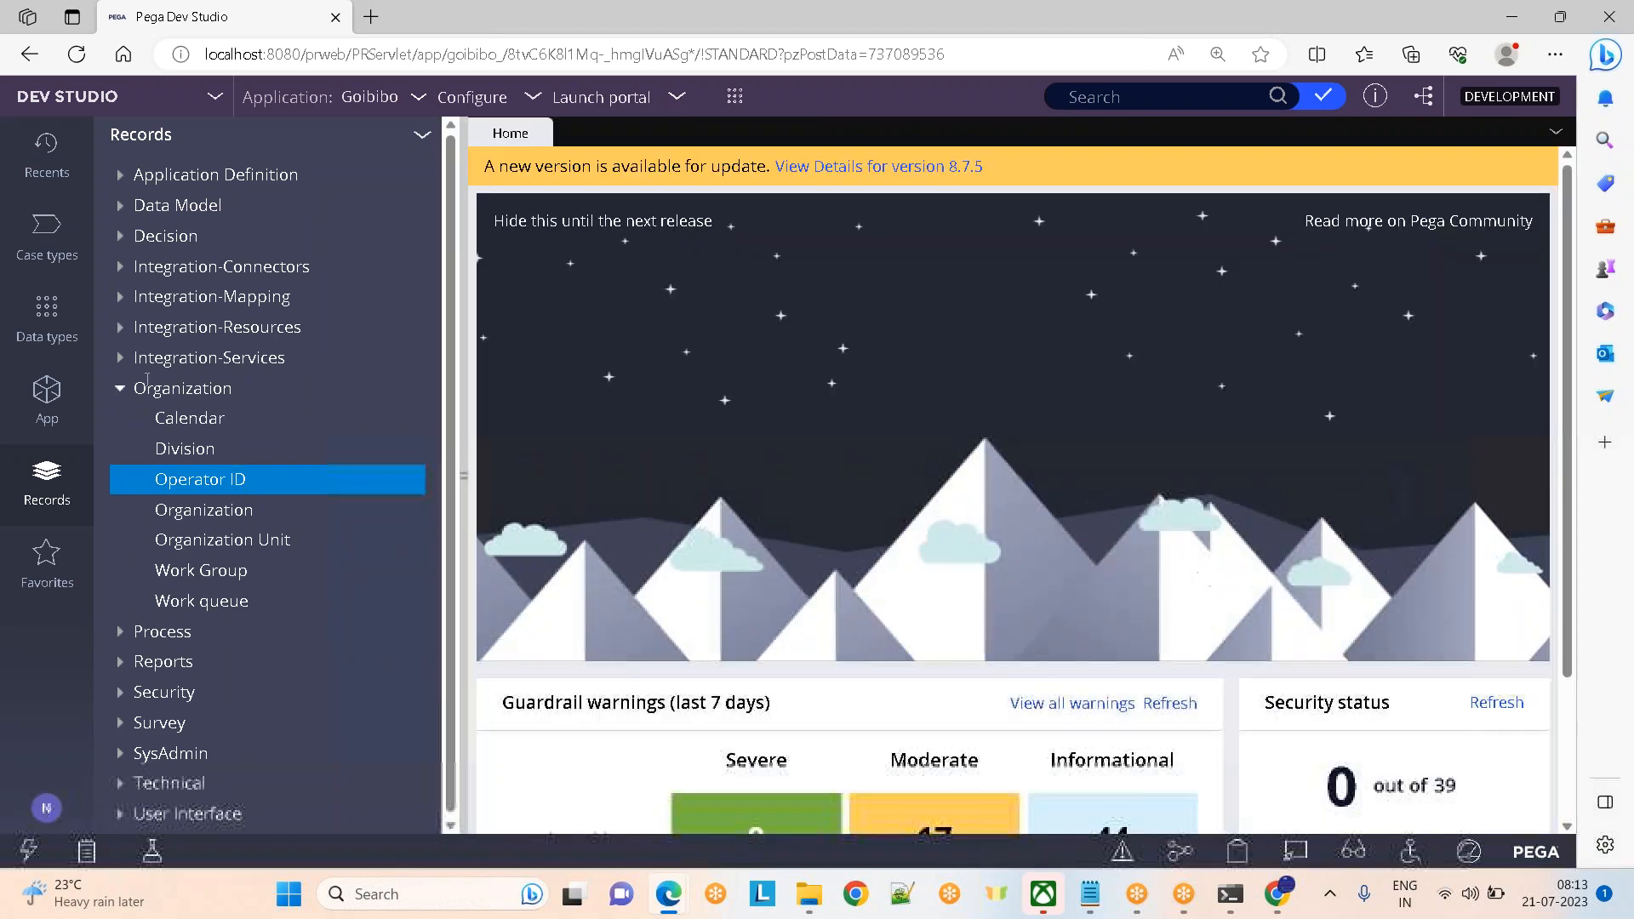
pyautogui.click(119, 388)
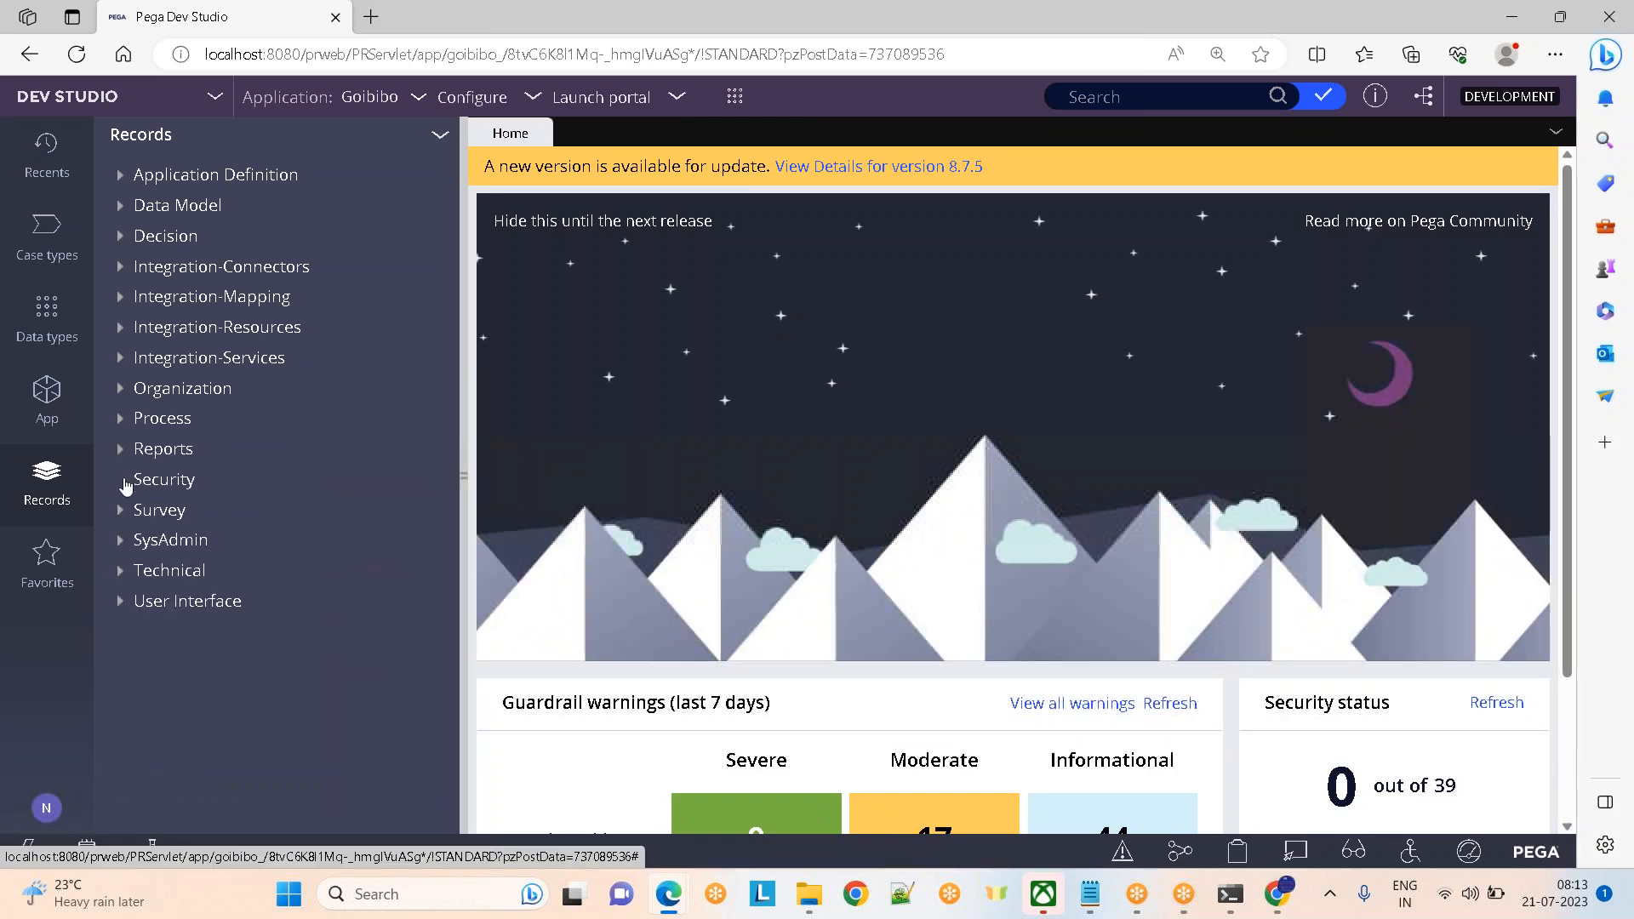
pyautogui.click(122, 480)
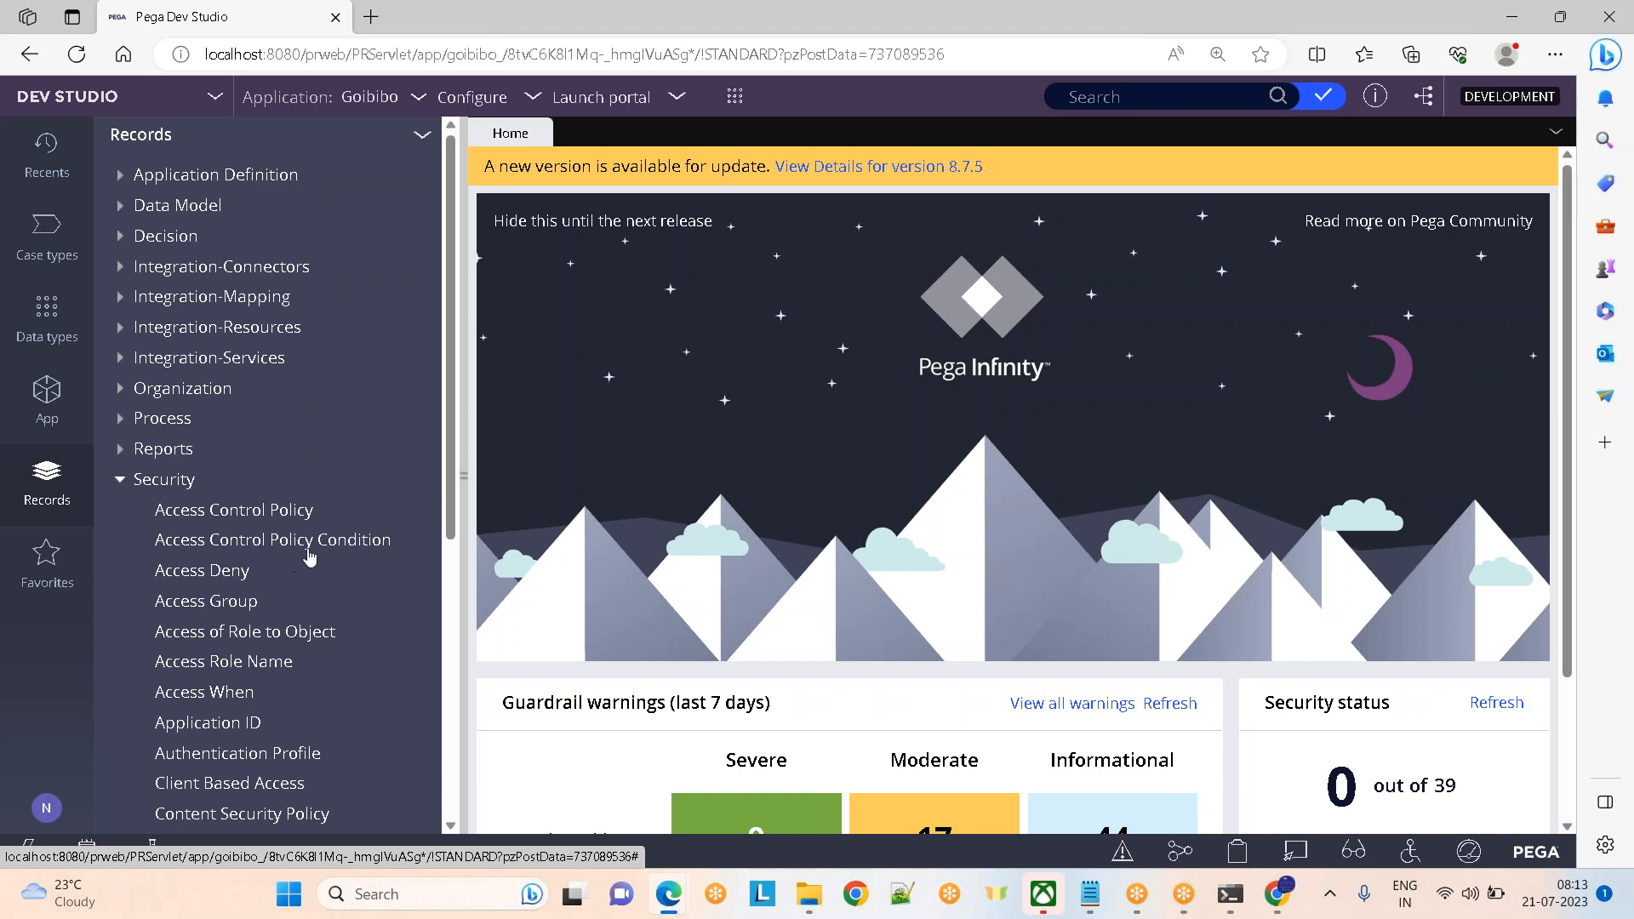
# List all Access Group instances, then bring up the 'Day 2 Operators,Access...' Notepad notes
pyautogui.click(207, 606)
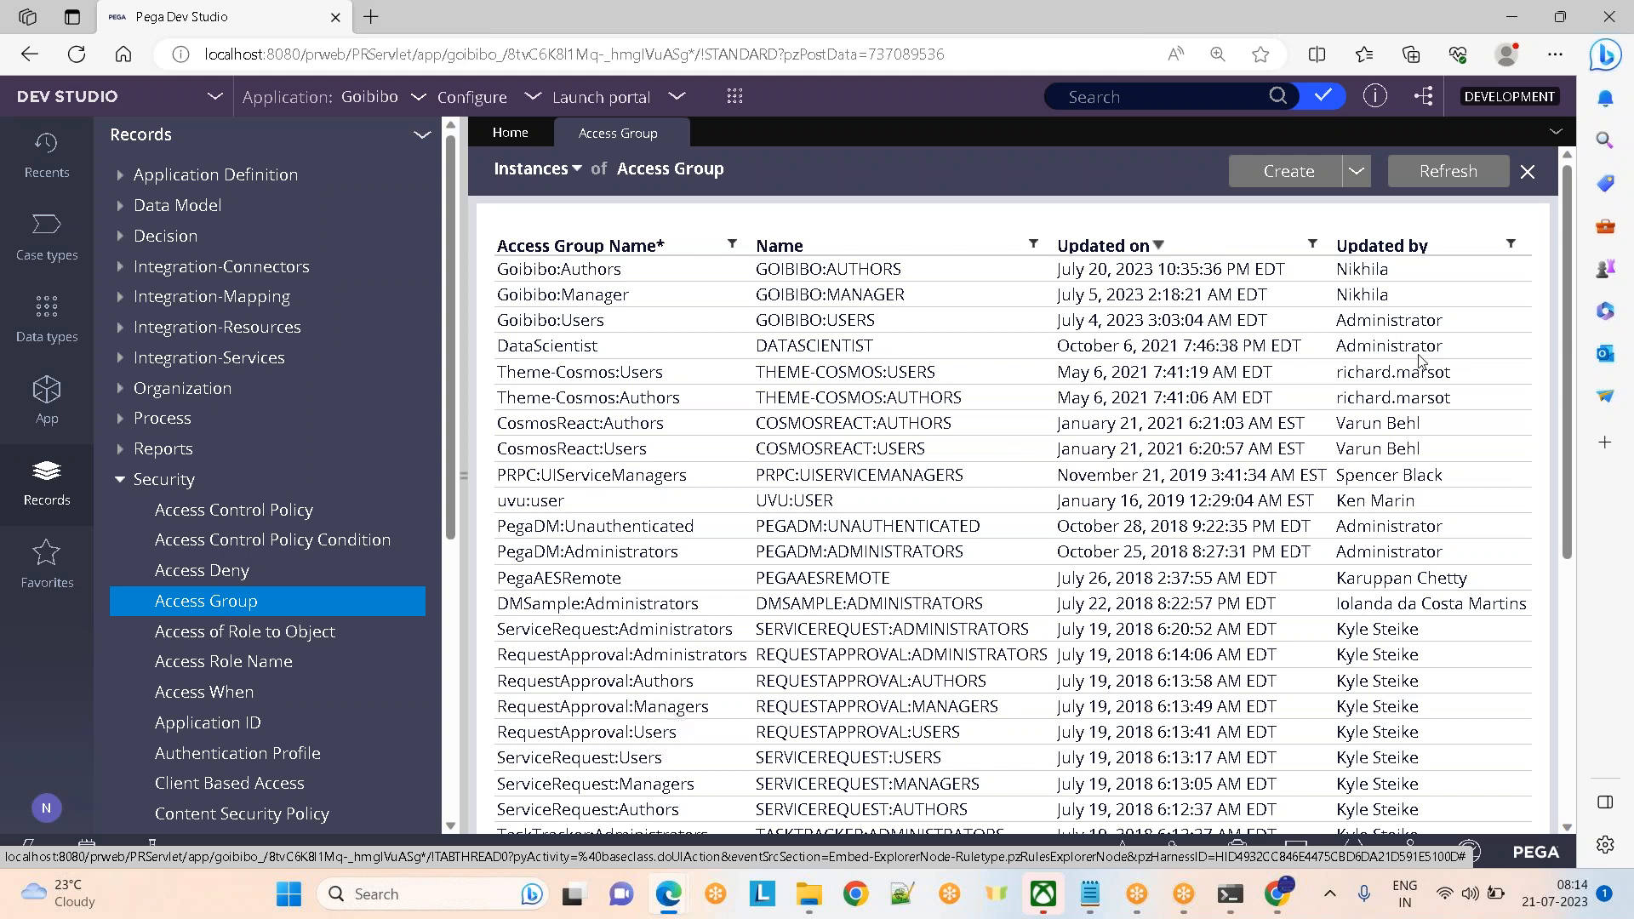
pyautogui.moveTo(1570, 366); pyautogui.dragTo(1555, 281)
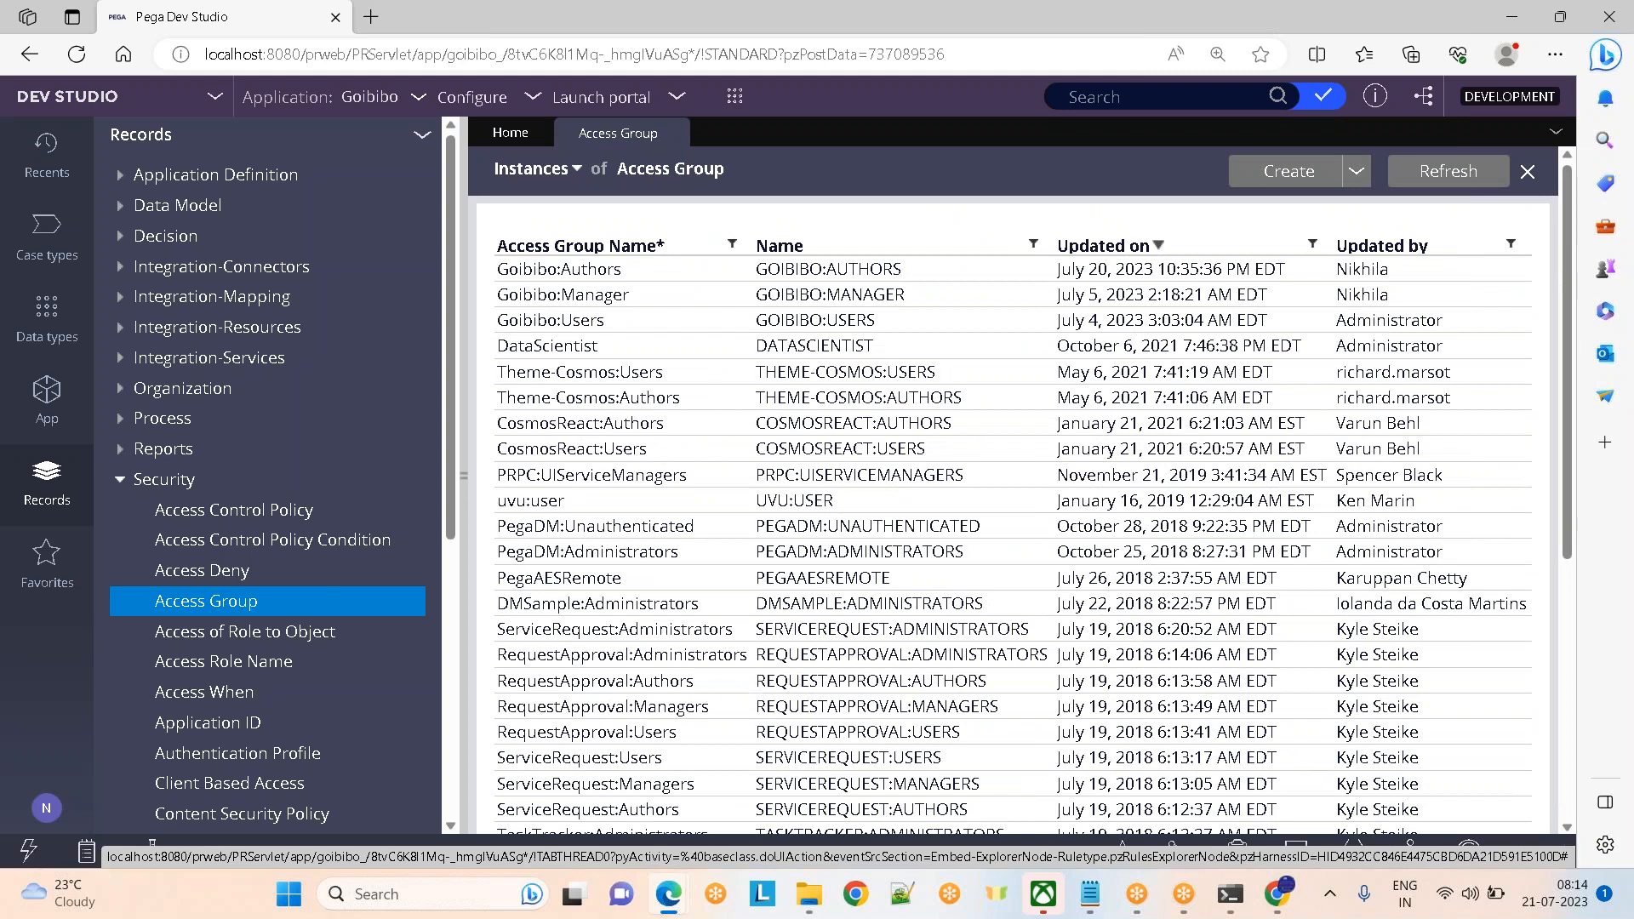
pyautogui.moveTo(1090, 893)
pyautogui.click(1098, 838)
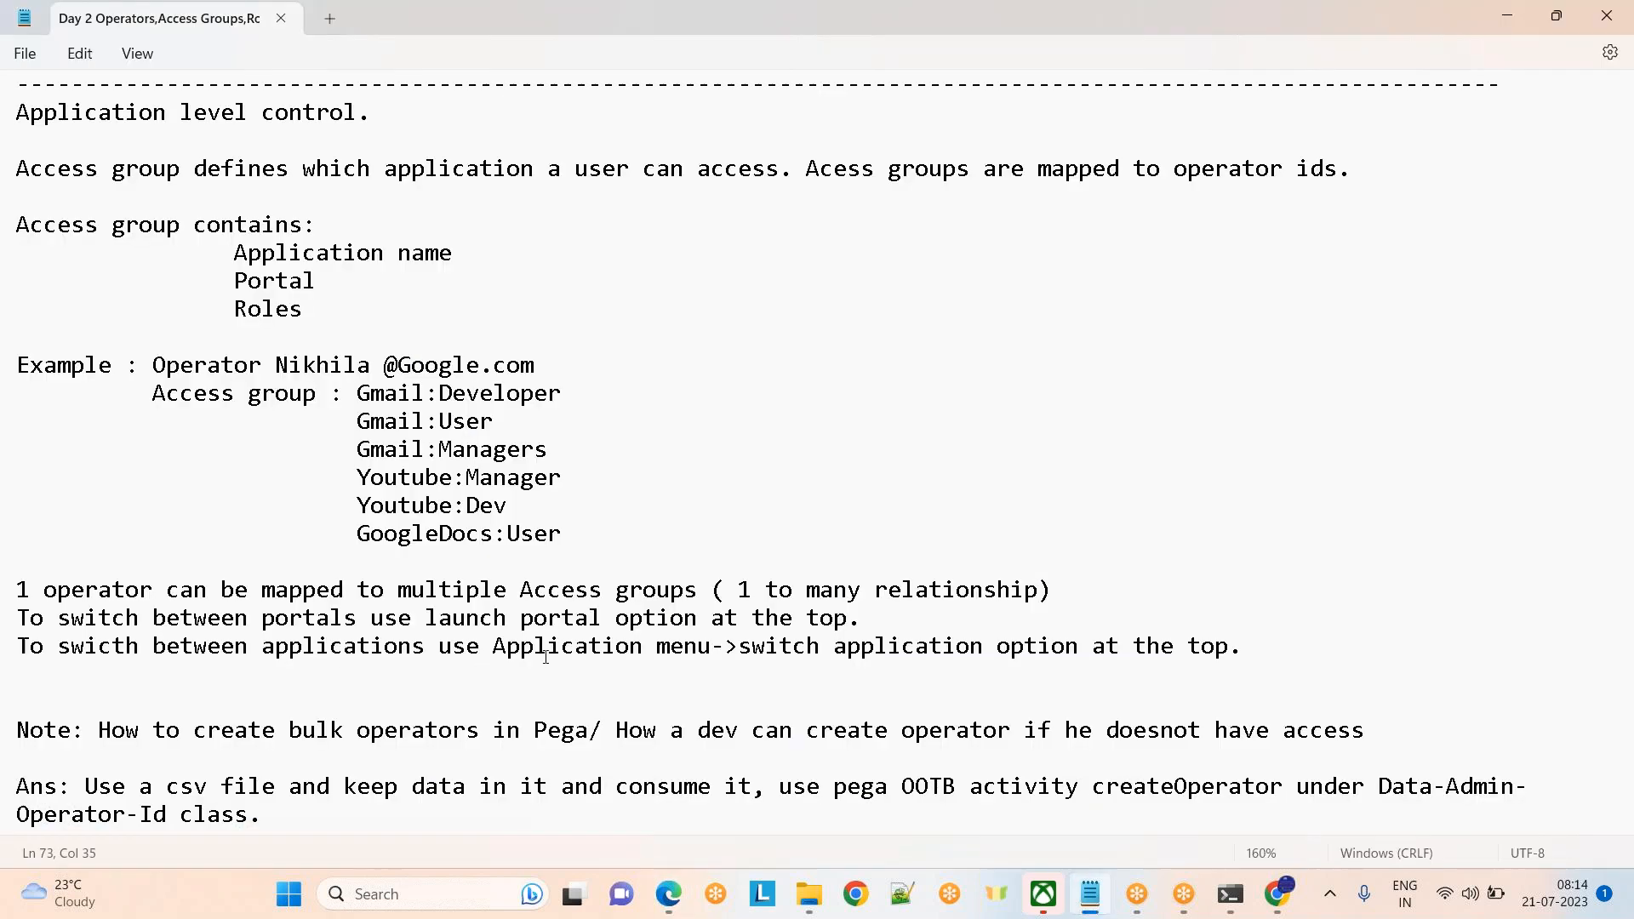
# Move through the Notepad notes to the Access groups heading, then return to Dev Studio
pyautogui.press('Down')
pyautogui.press('Down')
pyautogui.press('Down')
pyautogui.press('Down')
pyautogui.press('Down')
pyautogui.press('Down')
pyautogui.press('Down')
pyautogui.press('Down')
pyautogui.press('Down')
pyautogui.press('Down')
pyautogui.press('Down')
pyautogui.press('Down')
pyautogui.press('Down')
pyautogui.press('Down')
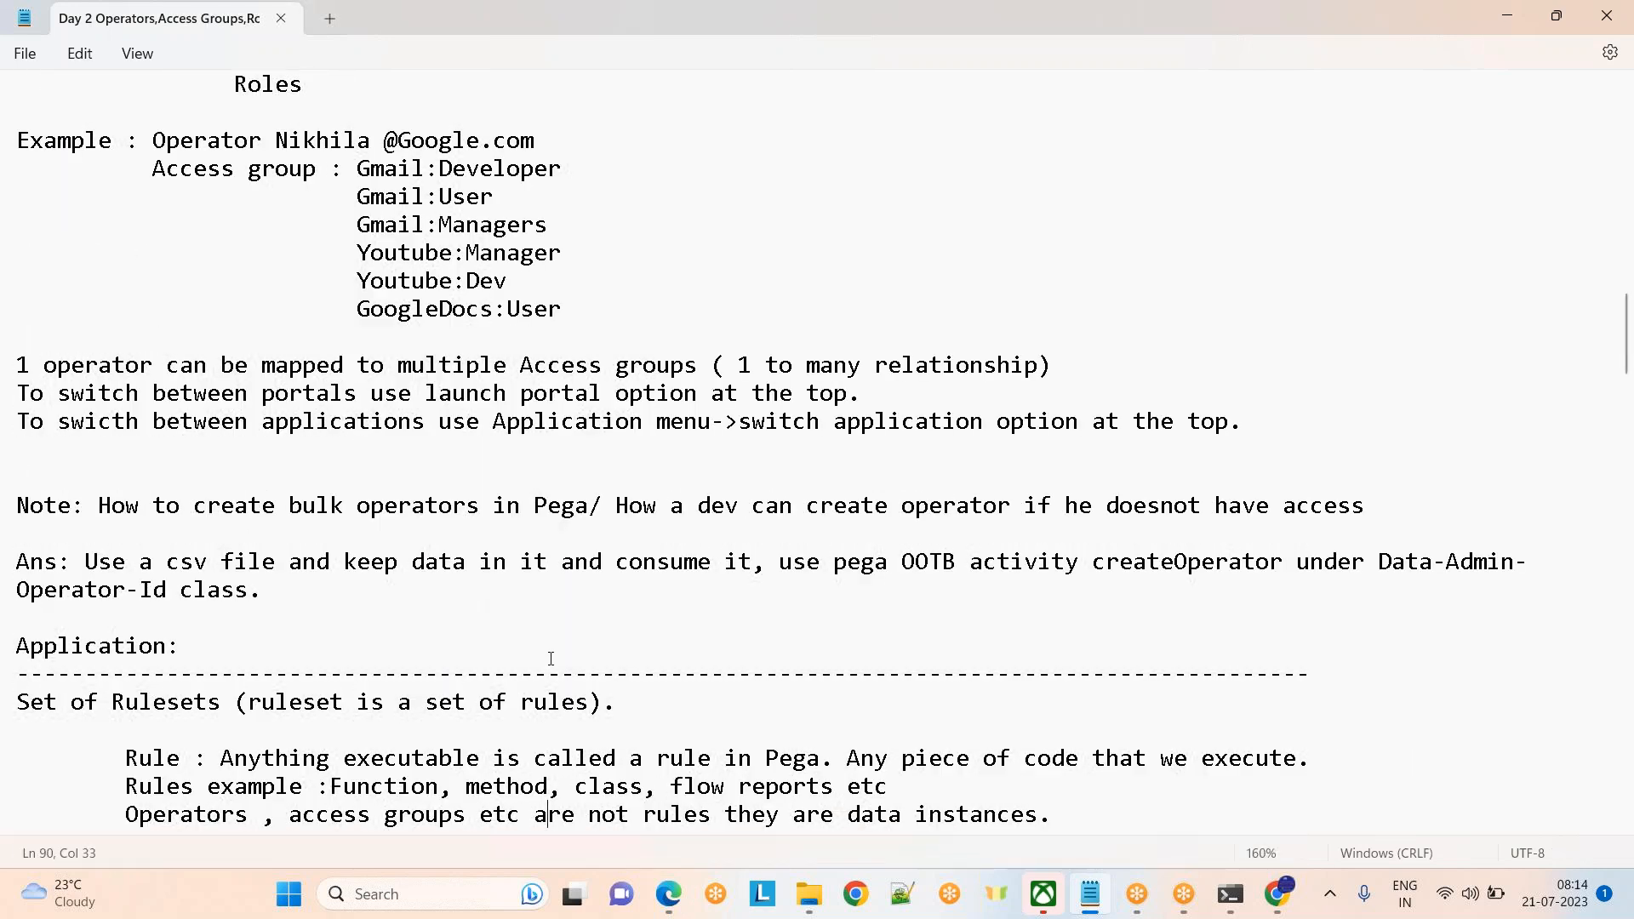
pyautogui.press('Up')
pyautogui.press('Up')
pyautogui.press('Up')
pyautogui.press('Up')
pyautogui.press('Up')
pyautogui.press('Up')
pyautogui.press('Up')
pyautogui.press('Up')
pyautogui.press('Up')
pyautogui.press('Up')
pyautogui.press('Up')
pyautogui.press('Up')
pyautogui.press('Up')
pyautogui.press('Up')
pyautogui.press('Up')
pyautogui.press('Up')
pyautogui.press('Up')
pyautogui.press('Up')
pyautogui.press('Up')
pyautogui.press('Up')
pyautogui.press('Up')
pyautogui.press('Up')
pyautogui.press('Up')
pyautogui.press('Up')
pyautogui.press('Up')
pyautogui.press('Up')
pyautogui.press('Up')
pyautogui.press('Up')
pyautogui.press('Up')
pyautogui.press('Up')
pyautogui.press('Up')
pyautogui.press('Up')
pyautogui.press('Up')
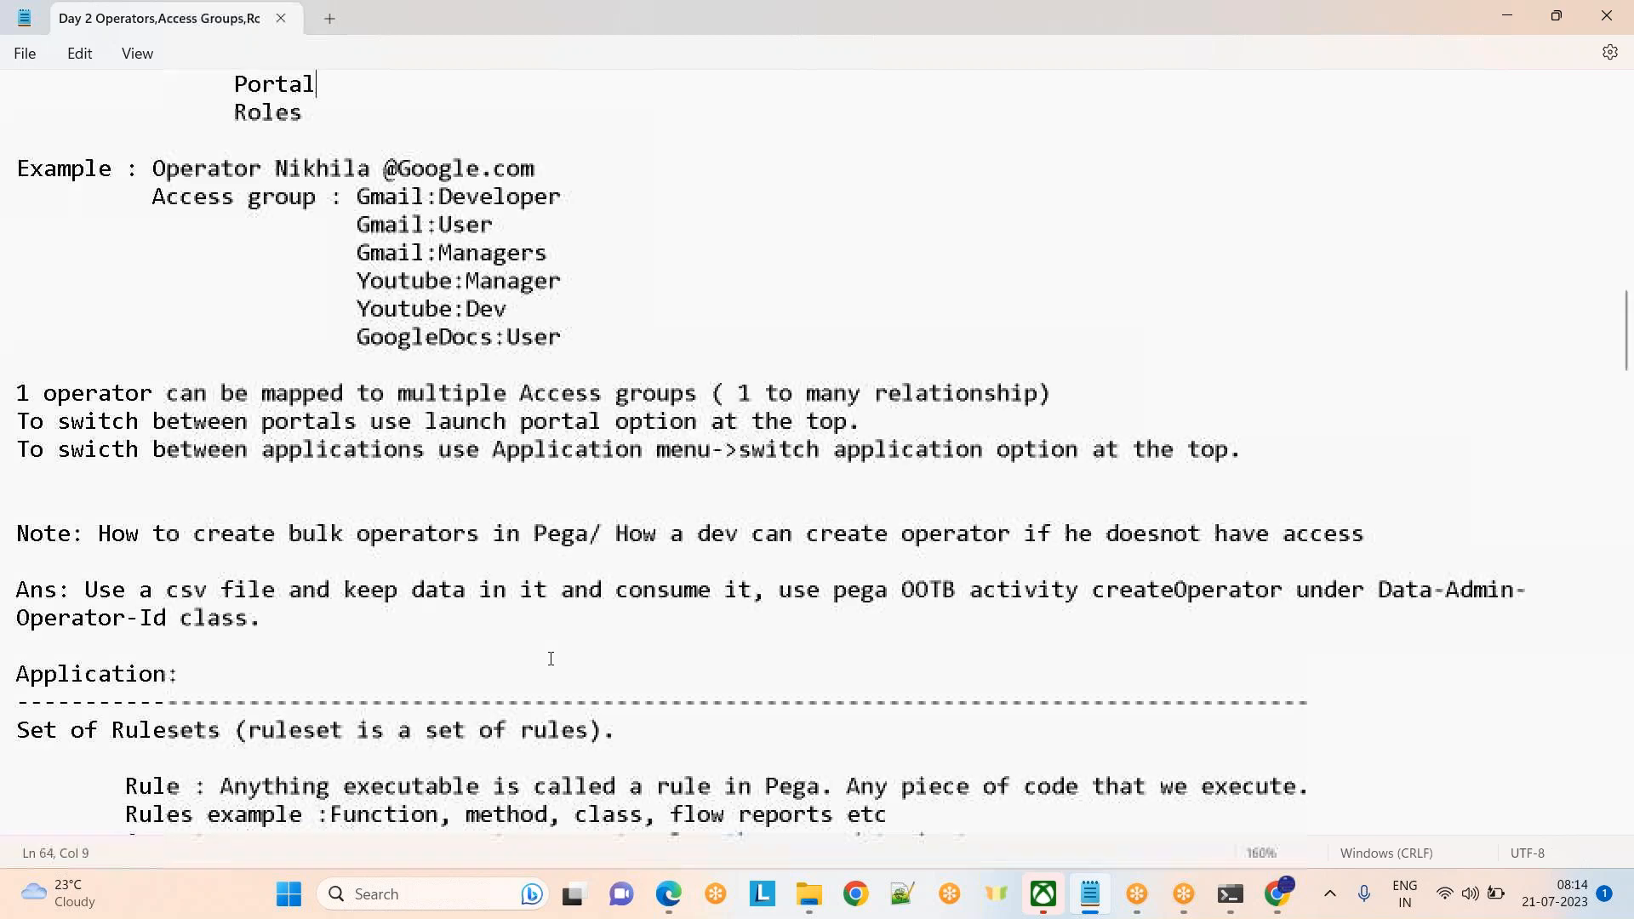
pyautogui.press('Up')
pyautogui.press('Up')
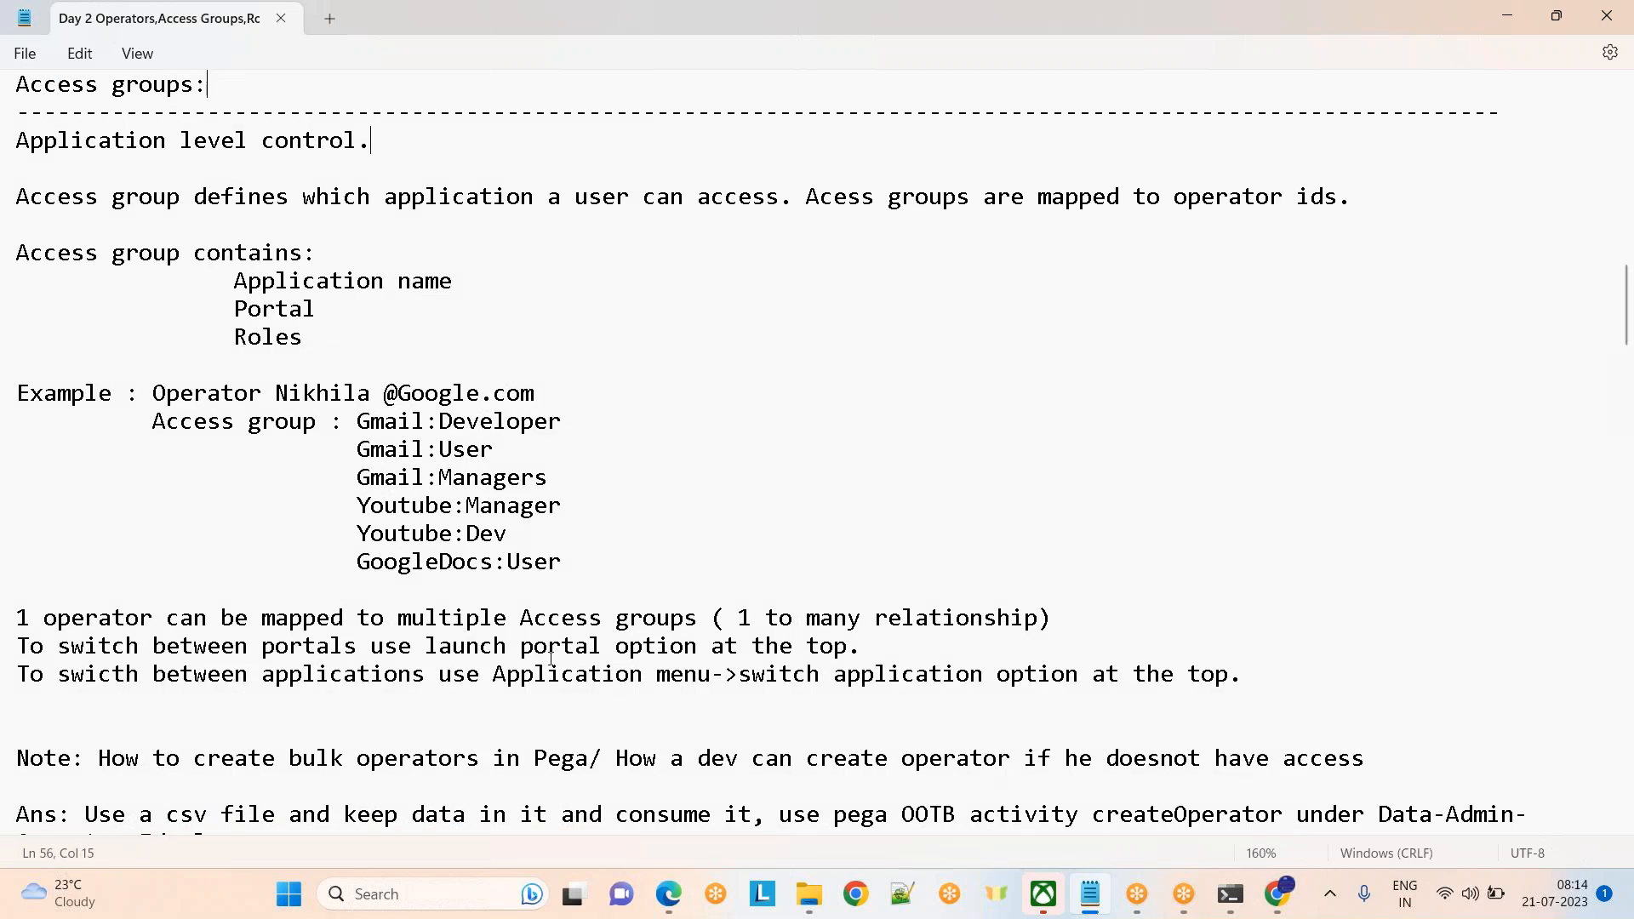
pyautogui.hotkey('alt', 'Tab')
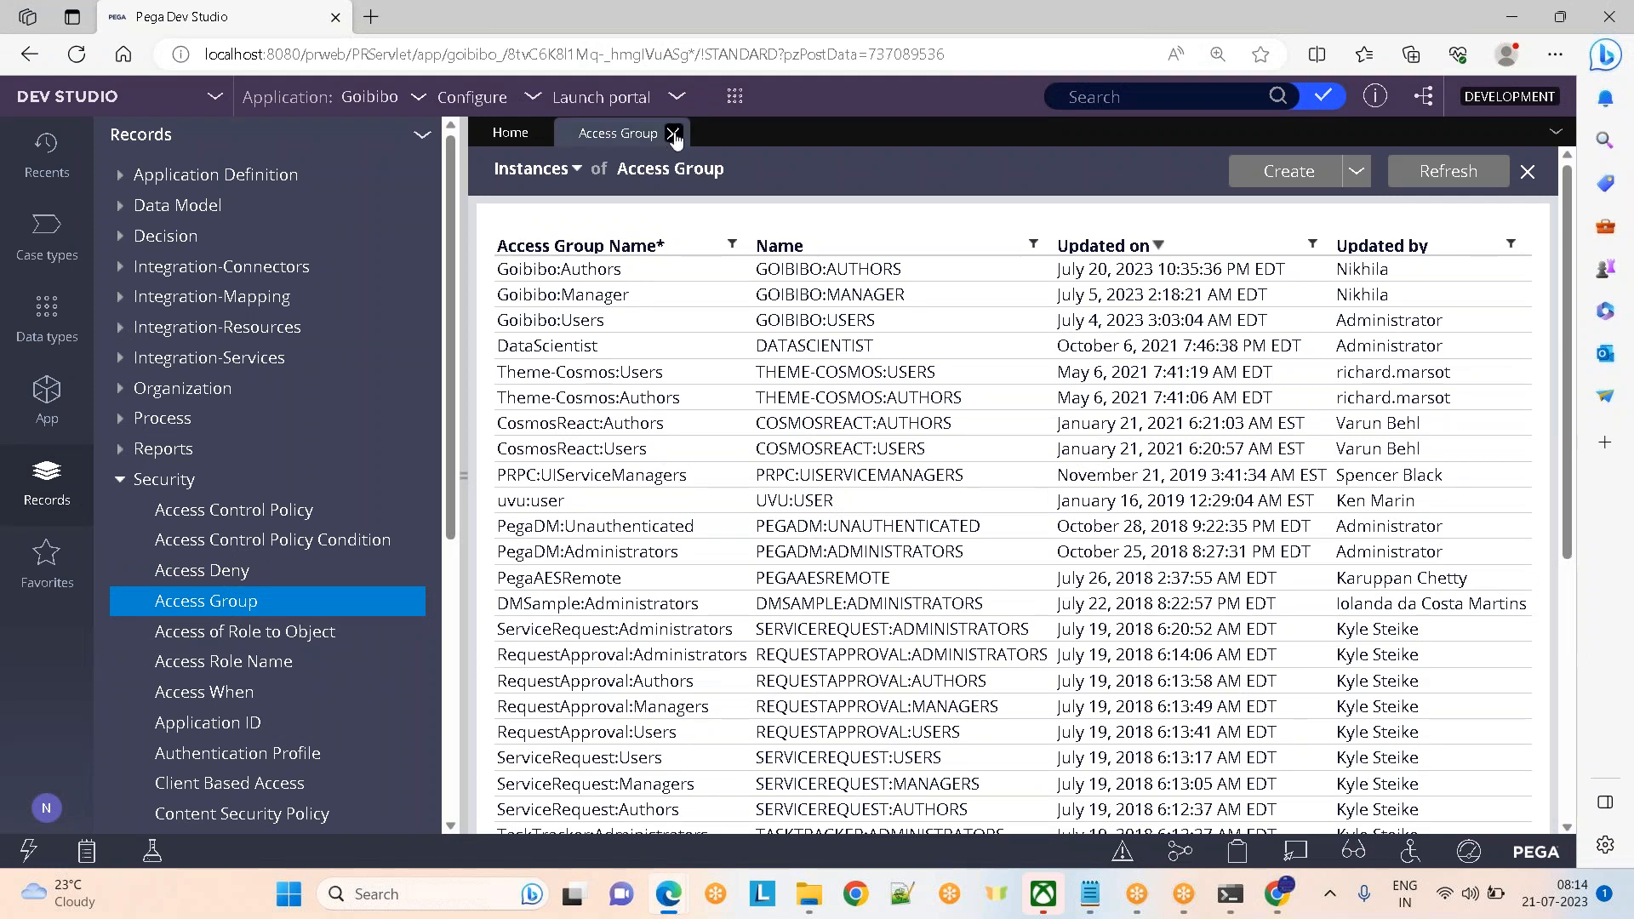
# Close the Access Group instance list and collapse the records explorer to widen the Home dashboard
pyautogui.click(672, 134)
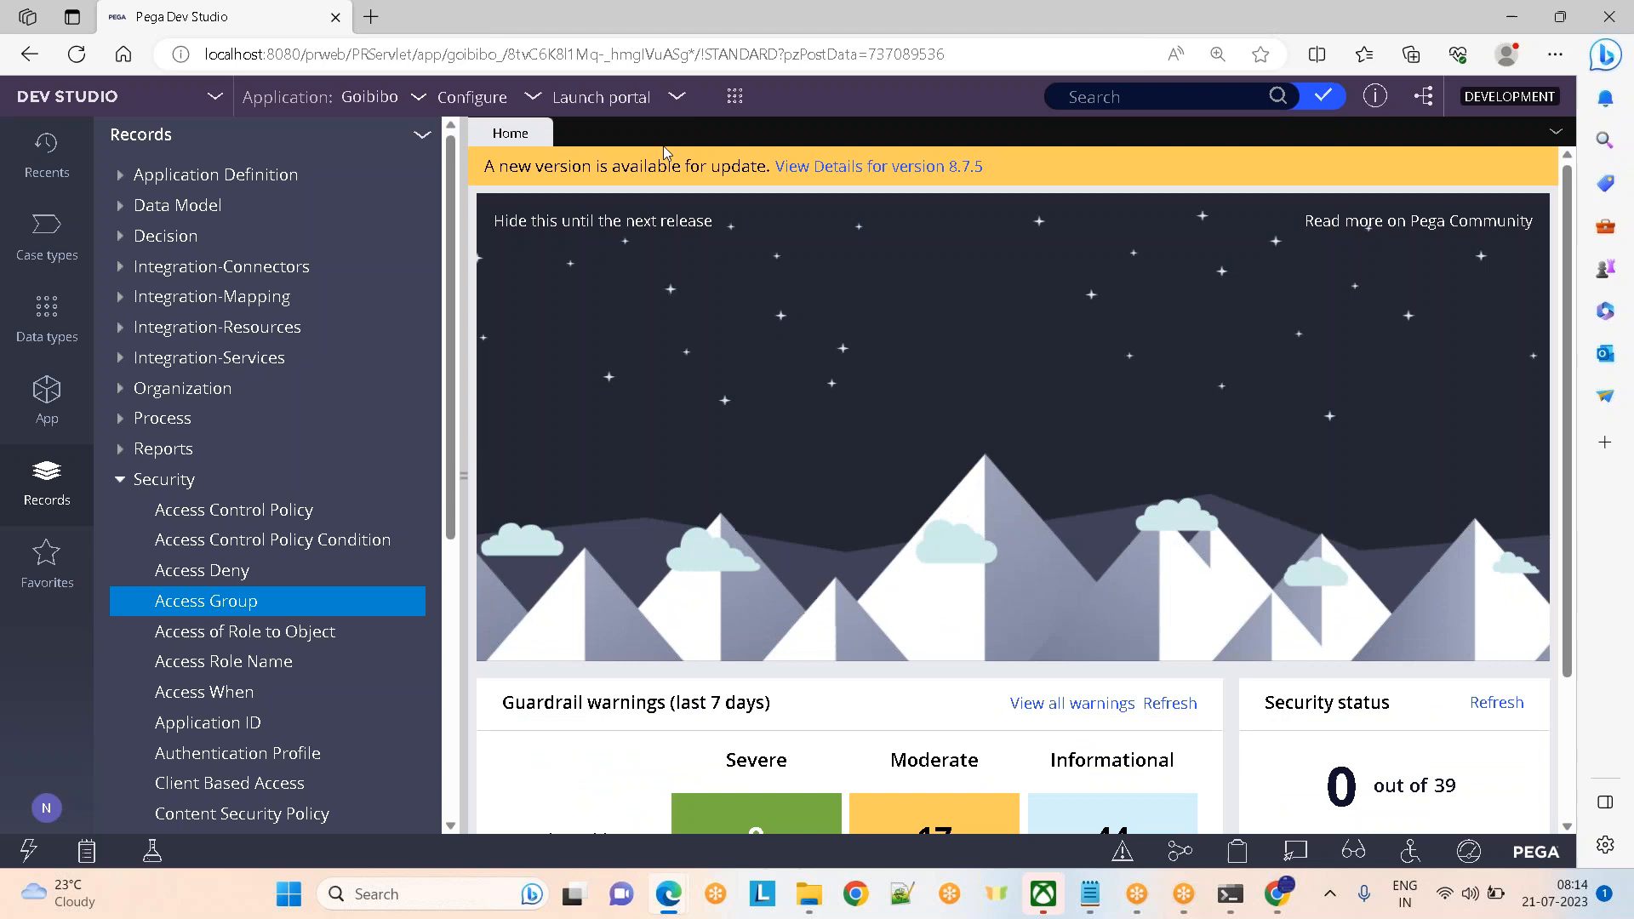
pyautogui.click(463, 477)
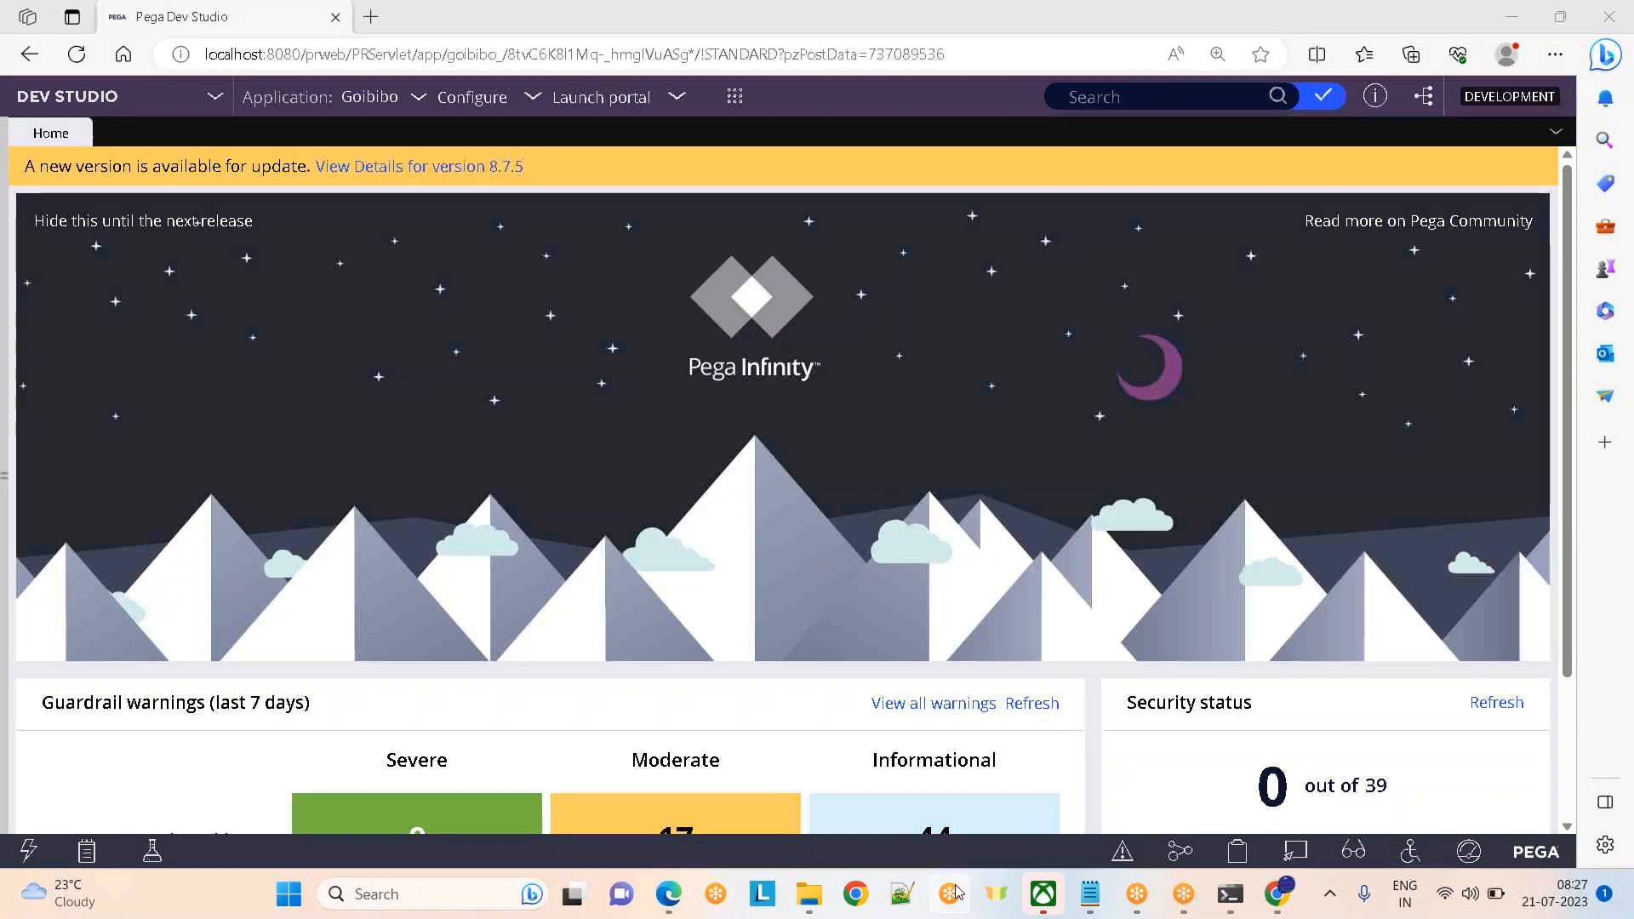
# Bring the Day 2 Notepad notes forward and move back to the Operators section at the top
pyautogui.moveTo(1085, 909)
pyautogui.click(1089, 770)
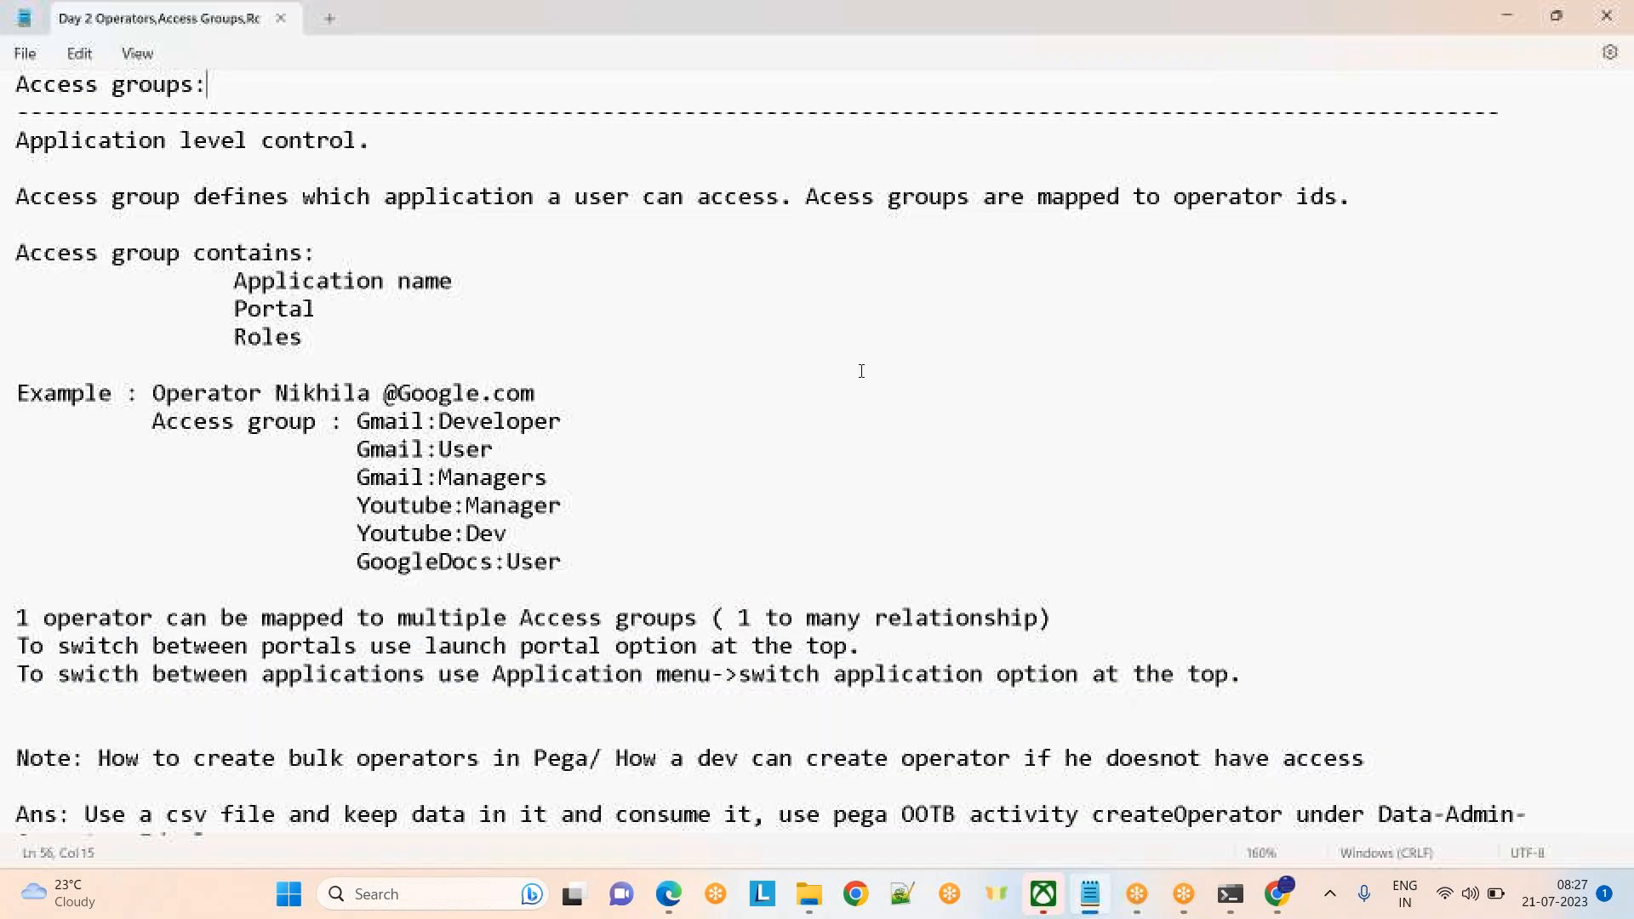
pyautogui.click(1029, 97)
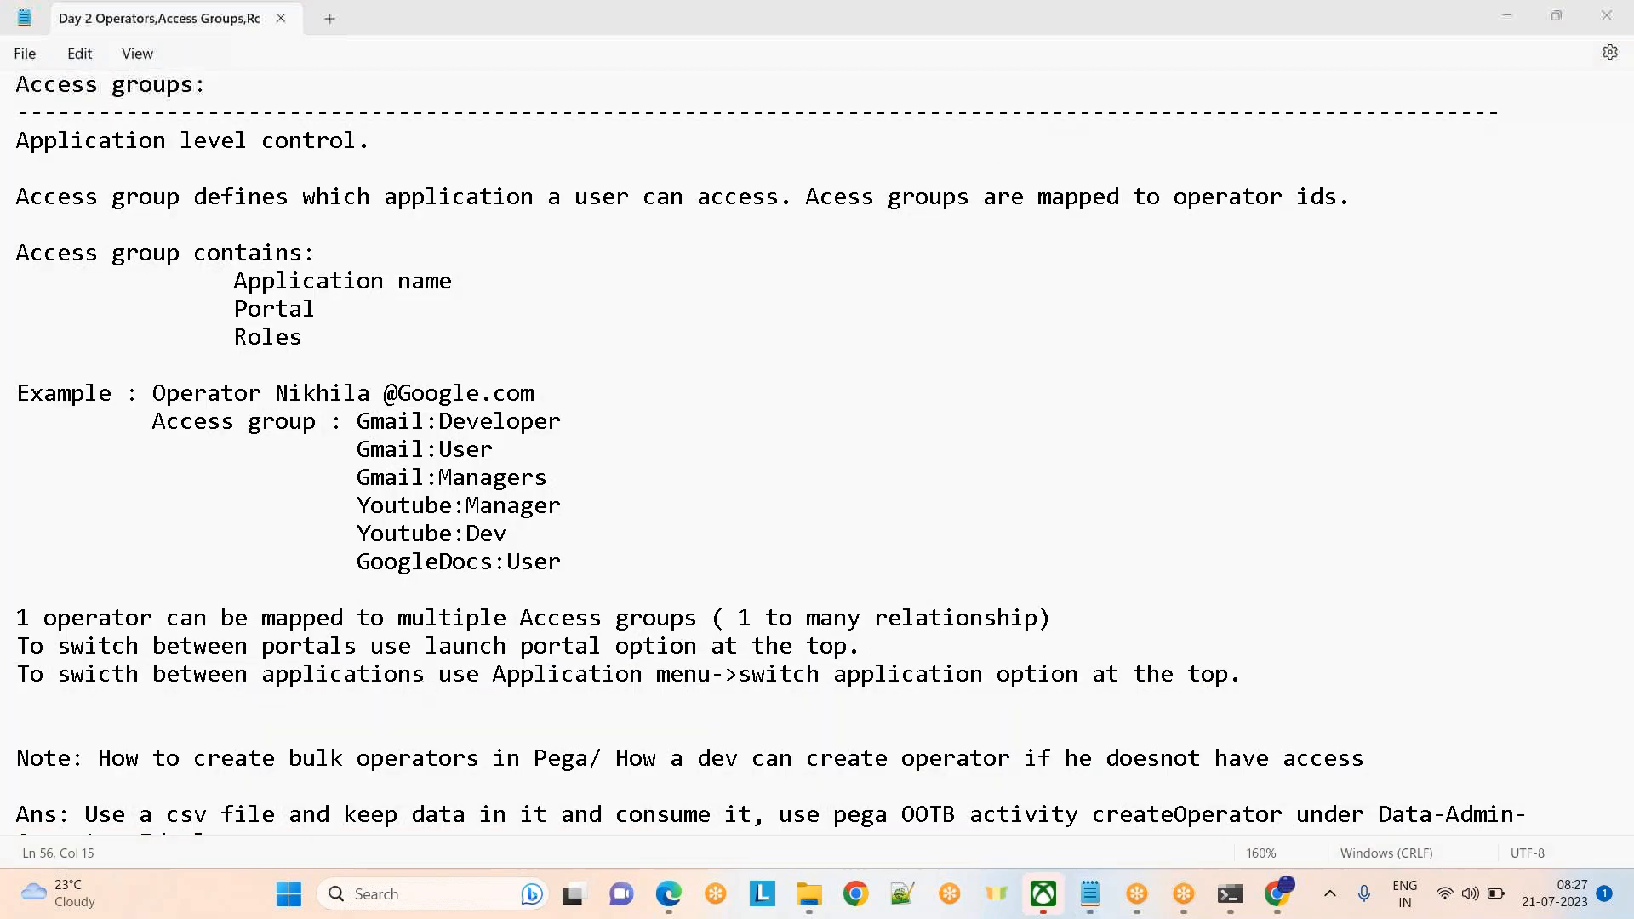
pyautogui.click(771, 373)
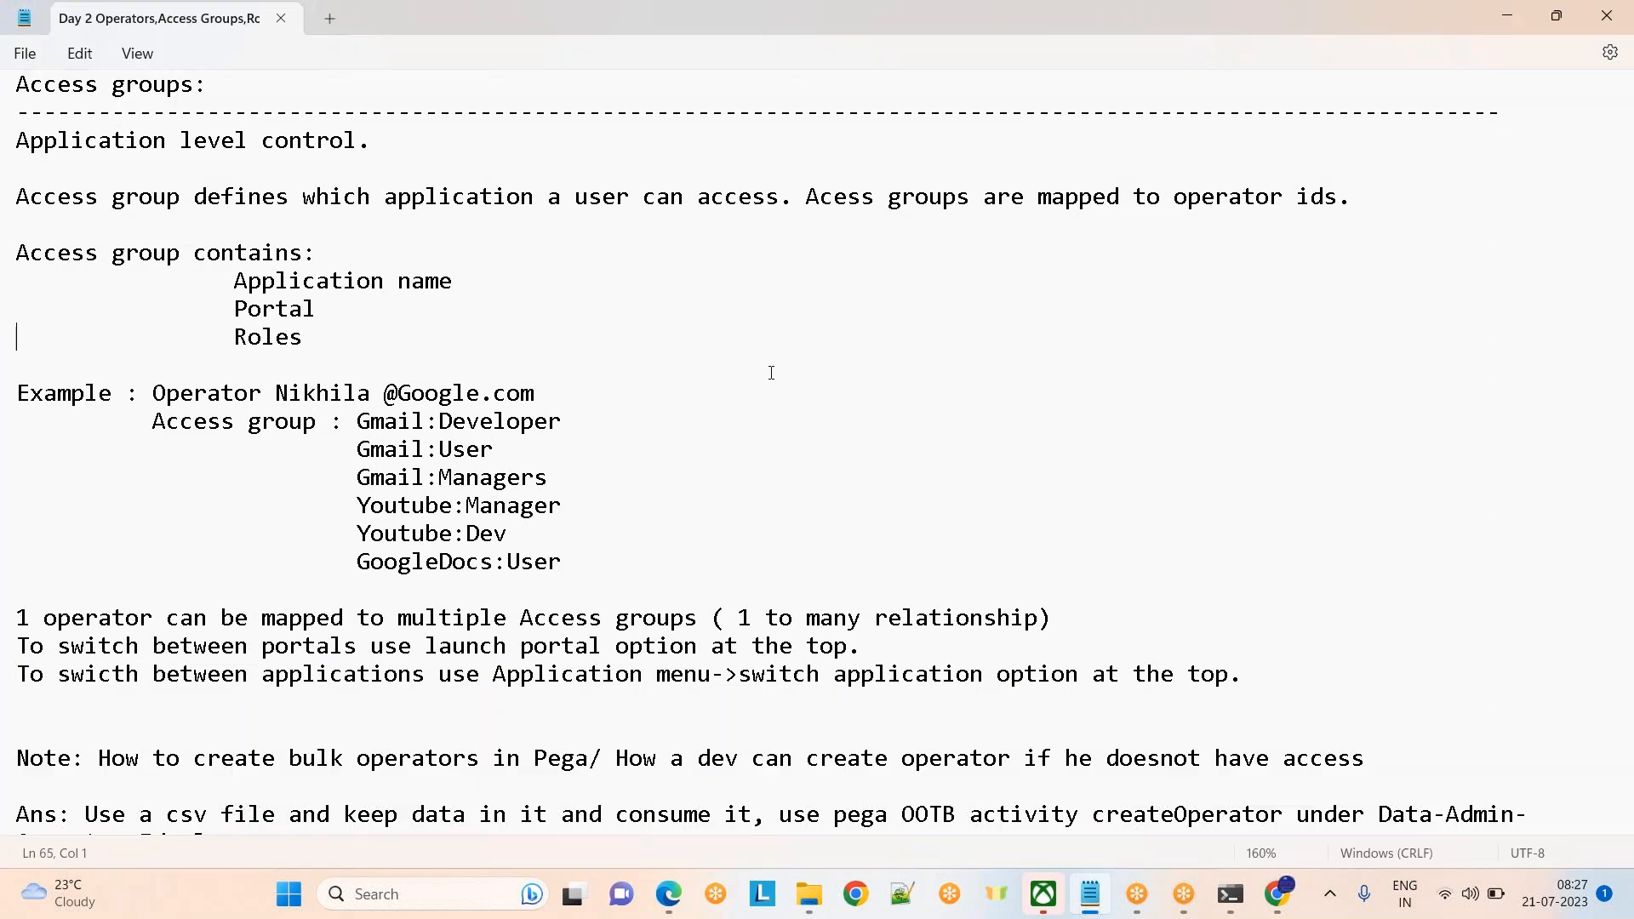
pyautogui.press('Up')
pyautogui.press('Up')
pyautogui.press('Up')
pyautogui.press('Up')
pyautogui.press('Up')
pyautogui.press('Up')
pyautogui.press('Up')
pyautogui.press('Up')
pyautogui.press('Up')
pyautogui.press('Up')
pyautogui.press('Up')
pyautogui.press('Up')
pyautogui.press('Up')
pyautogui.press('Up')
pyautogui.press('Up')
pyautogui.press('Up')
pyautogui.press('Up')
pyautogui.press('Up')
pyautogui.press('Up')
pyautogui.press('Up')
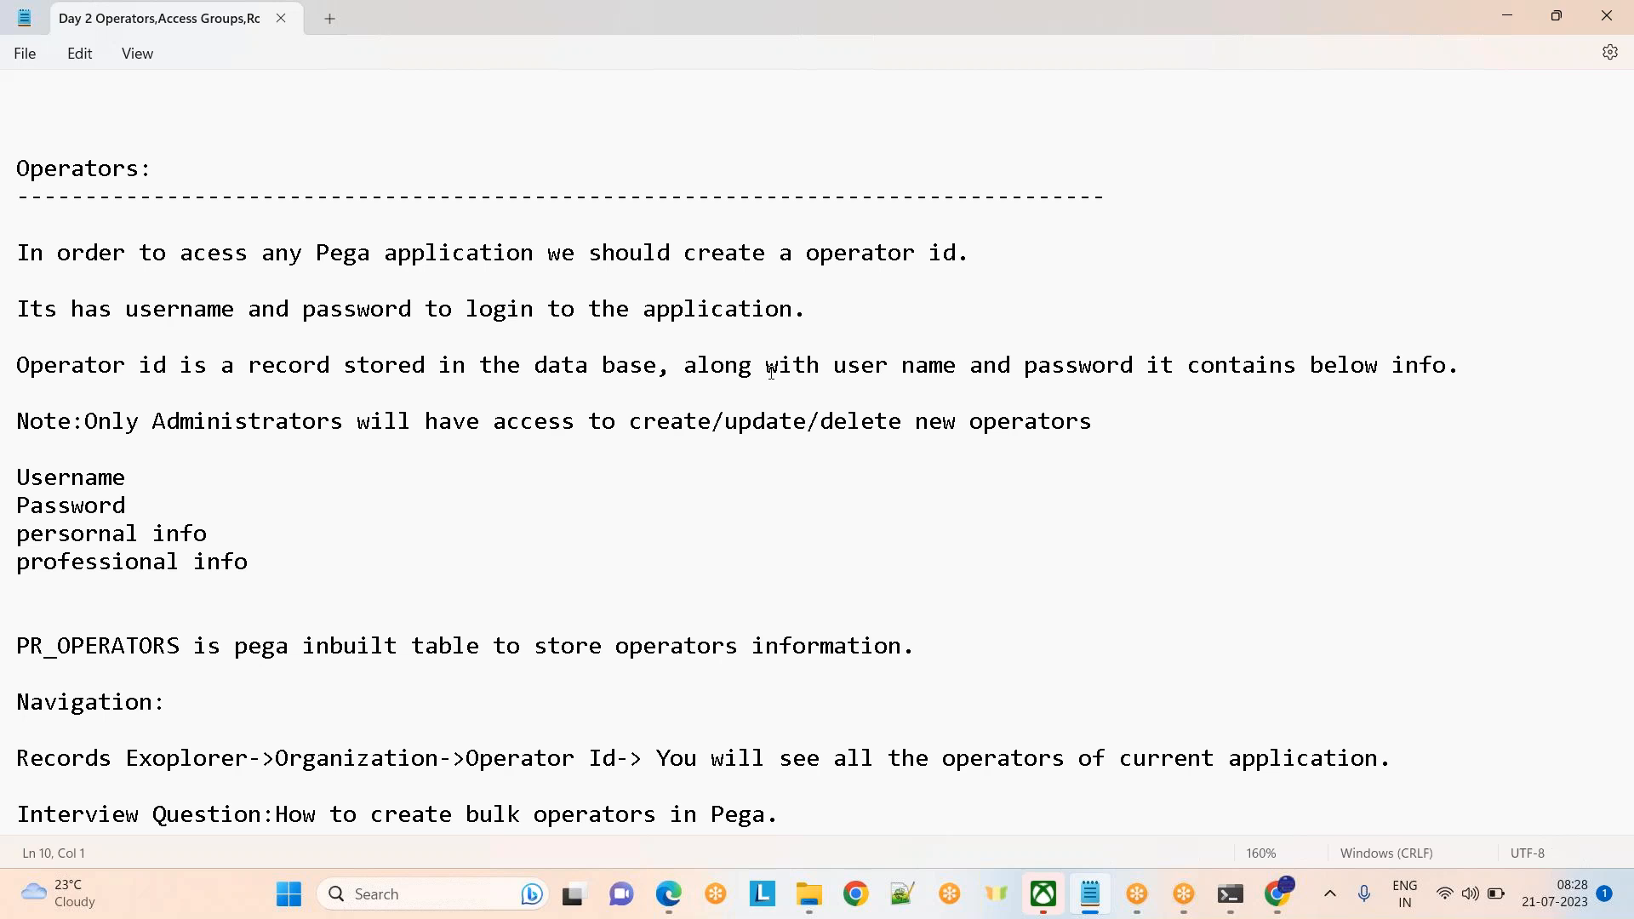
# Read down the notes from PR_OPERATORS through Access groups and Application to Portals, then return to Pega's Home
pyautogui.click(620, 611)
pyautogui.press('Down')
pyautogui.press('Down')
pyautogui.press('Down')
pyautogui.press('Down')
pyautogui.press('Down')
pyautogui.press('Down')
pyautogui.press('Down')
pyautogui.press('Down')
pyautogui.press('Down')
pyautogui.press('Down')
pyautogui.press('Down')
pyautogui.press('Down')
pyautogui.press('Down')
pyautogui.press('Down')
pyautogui.press('Down')
pyautogui.press('Down')
pyautogui.press('Down')
pyautogui.press('Down')
pyautogui.press('Down')
pyautogui.press('Down')
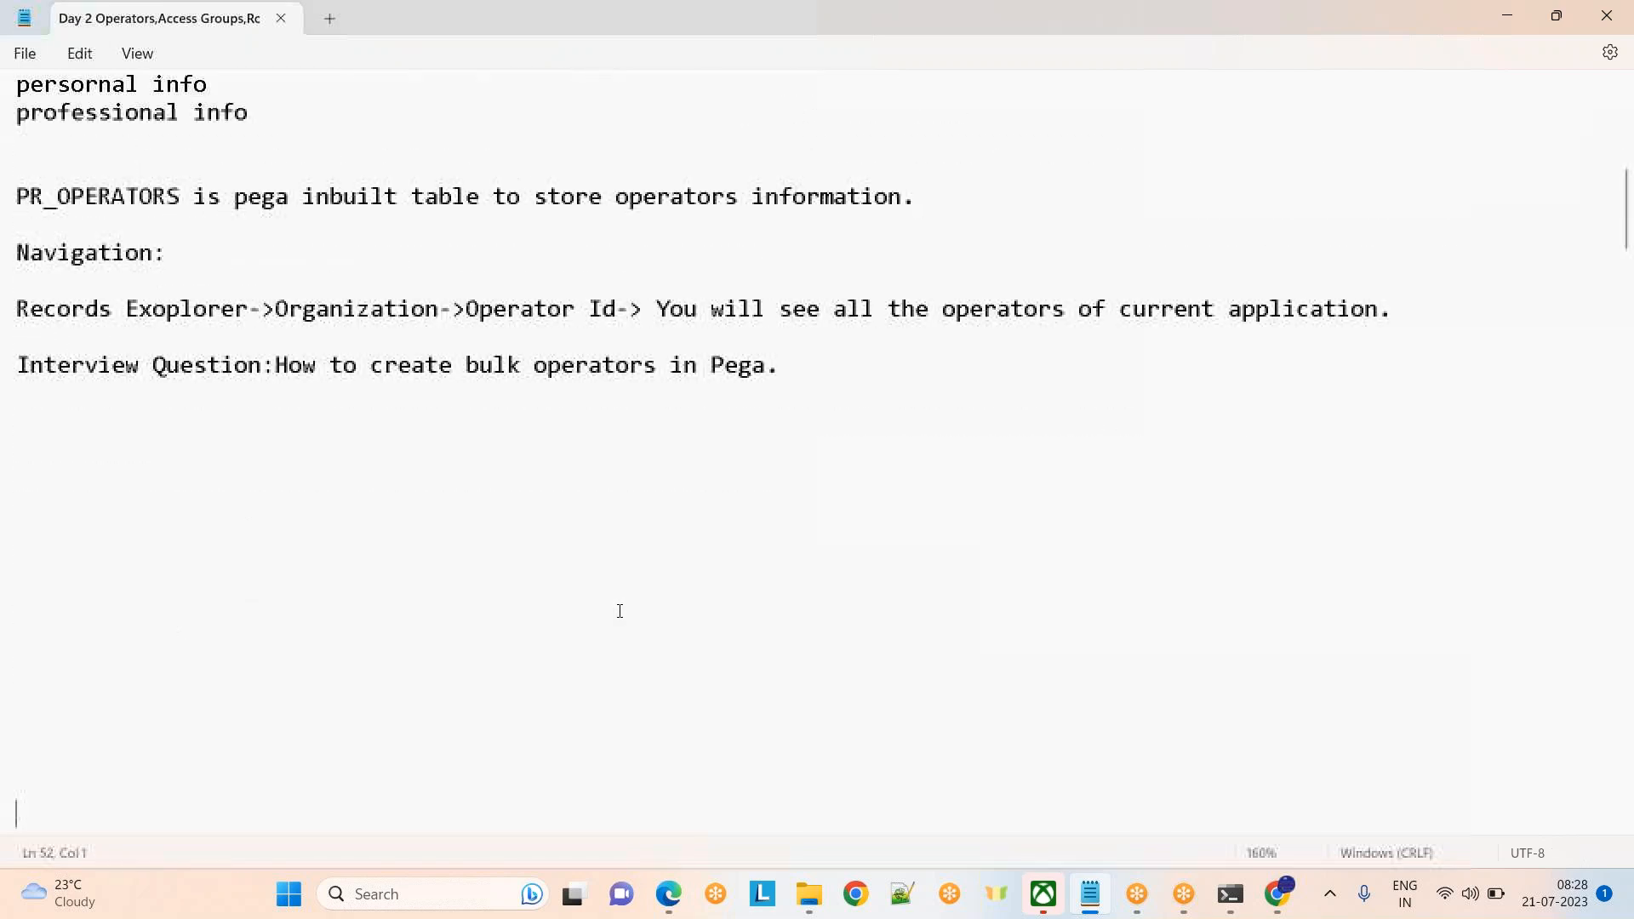
pyautogui.press('Down')
pyautogui.press('Down')
pyautogui.press('Down')
pyautogui.press('Down')
pyautogui.press('Down')
pyautogui.press('Down')
pyautogui.press('Down')
pyautogui.press('Down')
pyautogui.press('Down')
pyautogui.press('Down')
pyautogui.press('Down')
pyautogui.press('Down')
pyautogui.press('Down')
pyautogui.press('Down')
pyautogui.press('Down')
pyautogui.press('Down')
pyautogui.press('Down')
pyautogui.press('Down')
pyautogui.press('Down')
pyautogui.press('Down')
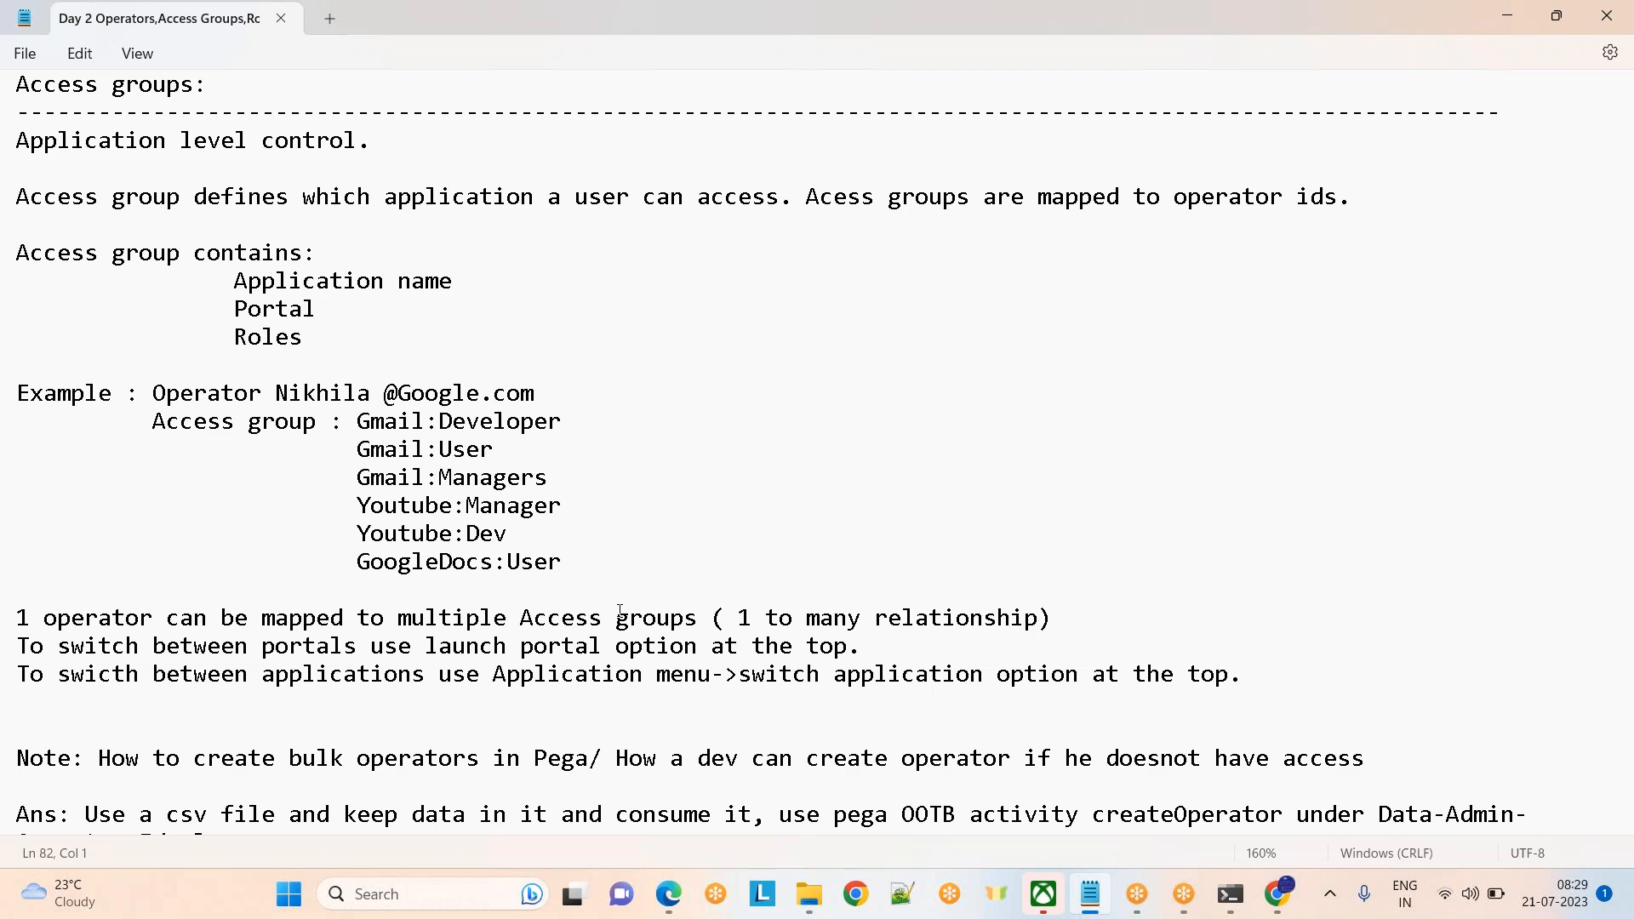
pyautogui.click(637, 718)
pyautogui.press('Down')
pyautogui.press('Down')
pyautogui.press('Down')
pyautogui.press('Down')
pyautogui.press('Down')
pyautogui.press('Down')
pyautogui.press('Down')
pyautogui.press('Down')
pyautogui.press('Down')
pyautogui.press('Down')
pyautogui.press('Down')
pyautogui.press('Down')
pyautogui.press('Down')
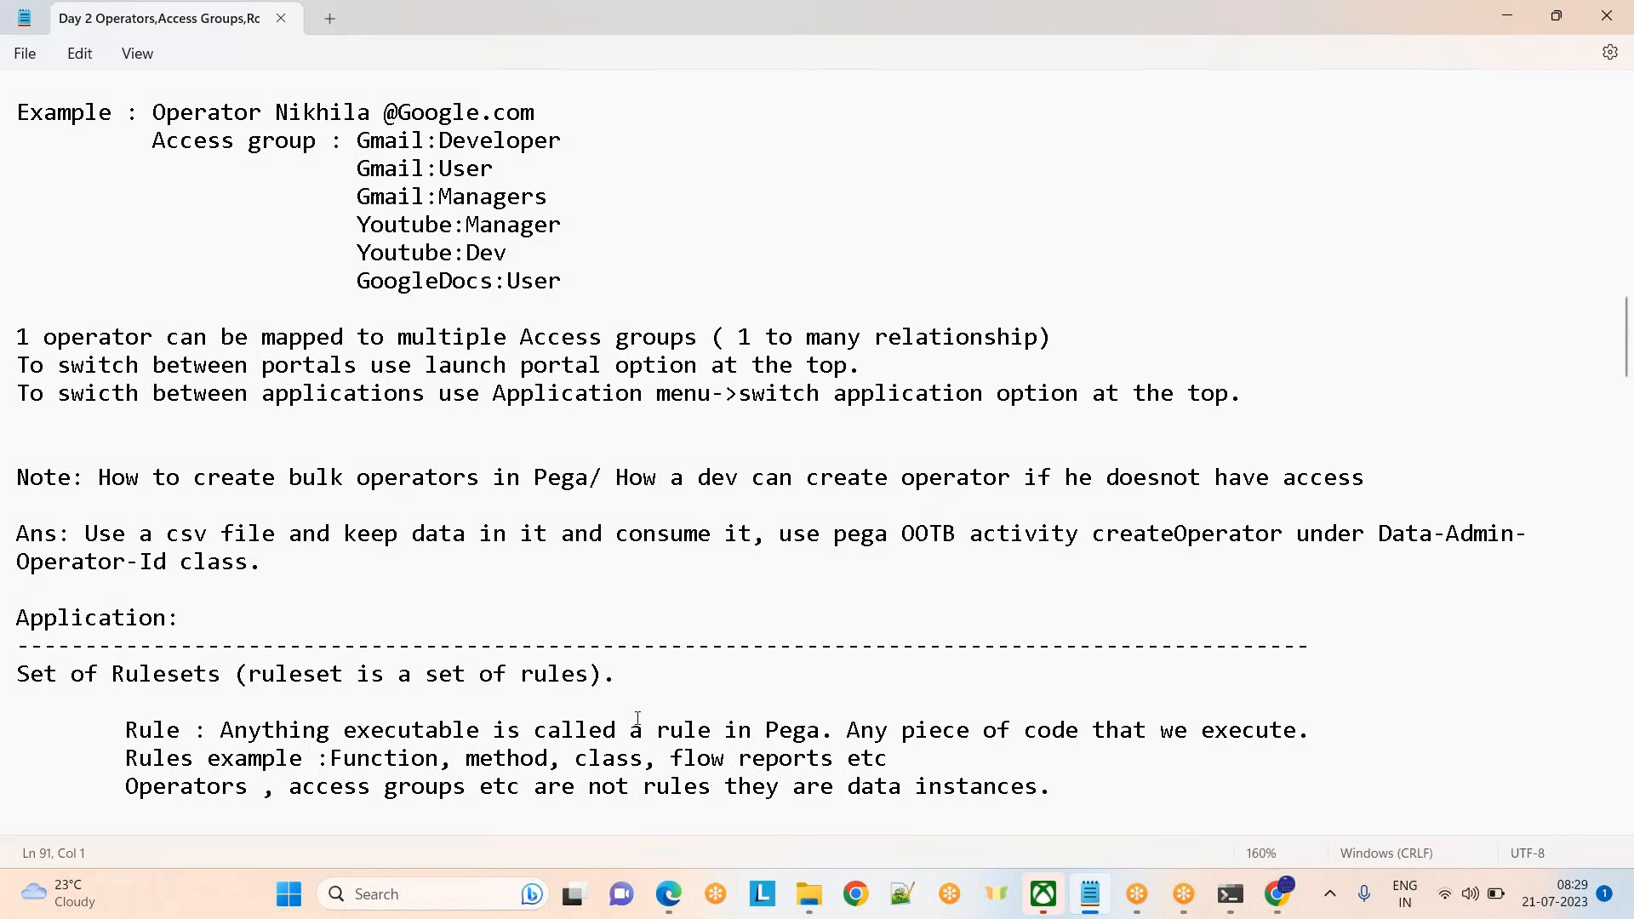
pyautogui.press('Down')
pyautogui.press('Down')
pyautogui.press('Down')
pyautogui.press('Down')
pyautogui.press('Down')
pyautogui.press('Down')
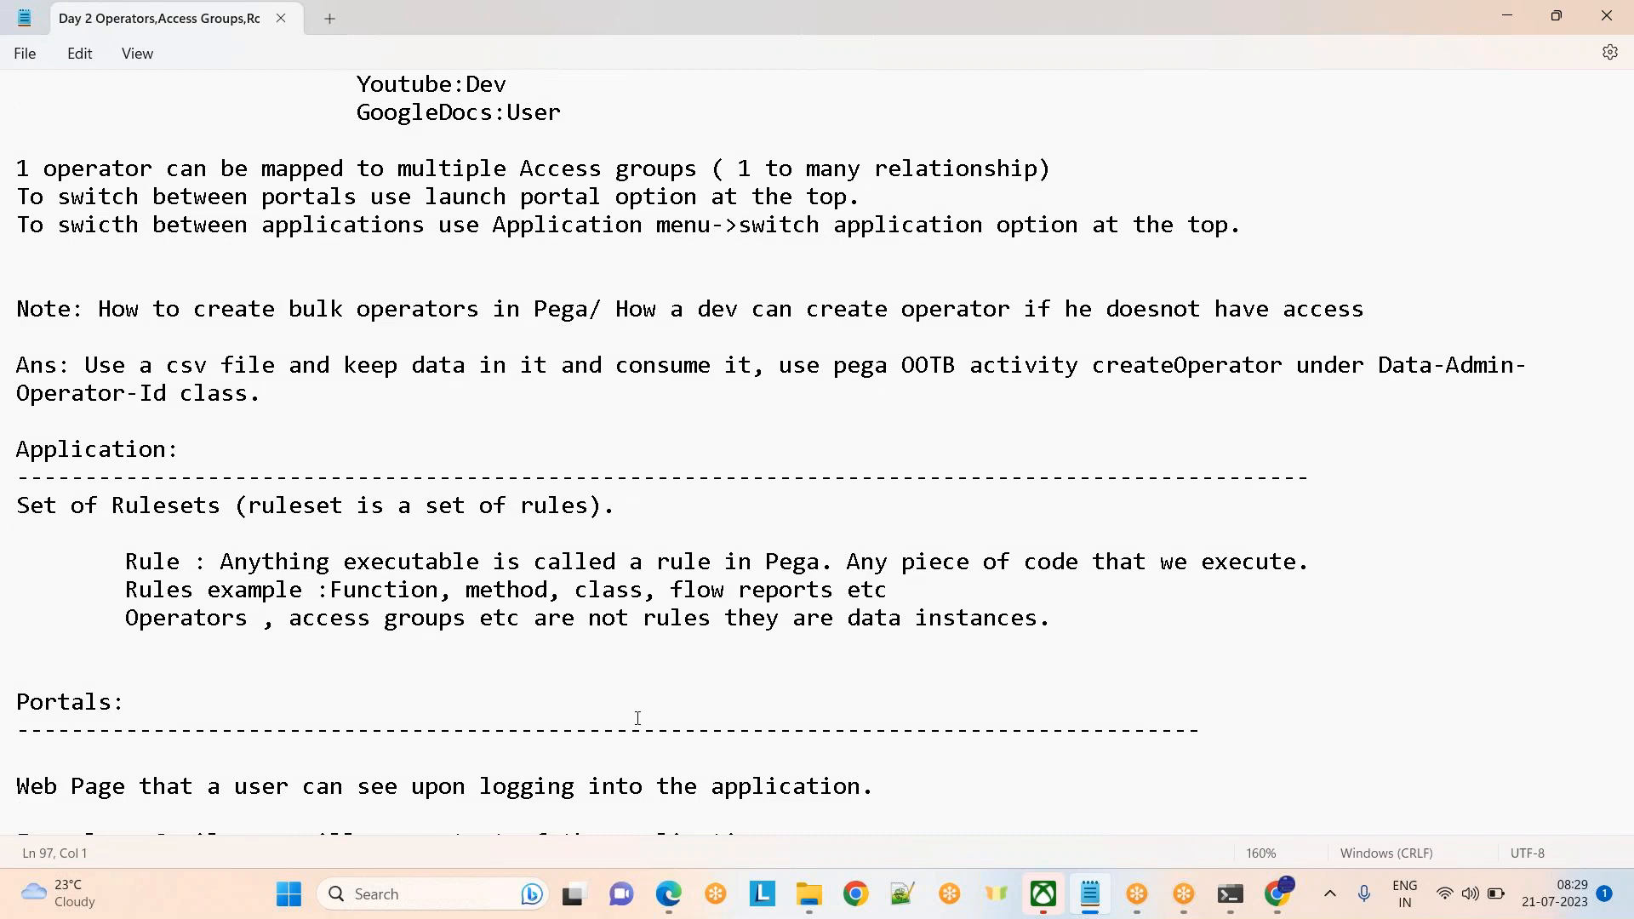
pyautogui.hotkey('alt', 'Tab')
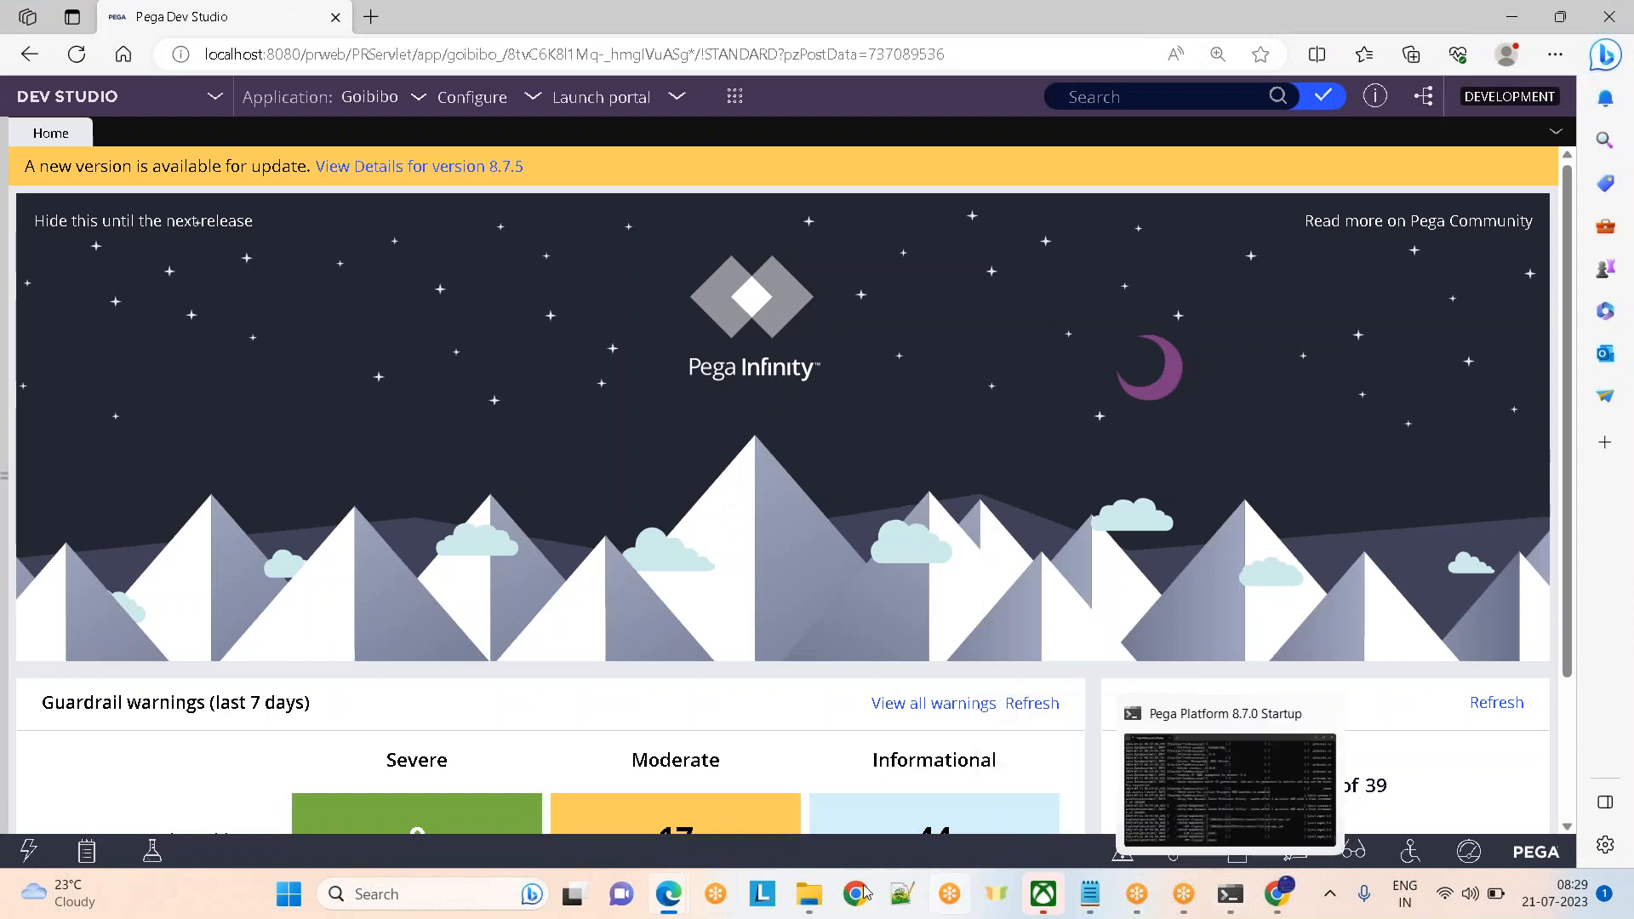
# Bring up pgAdmin's pr_operators results and scroll right to the locked and operator type columns
pyautogui.moveTo(681, 903)
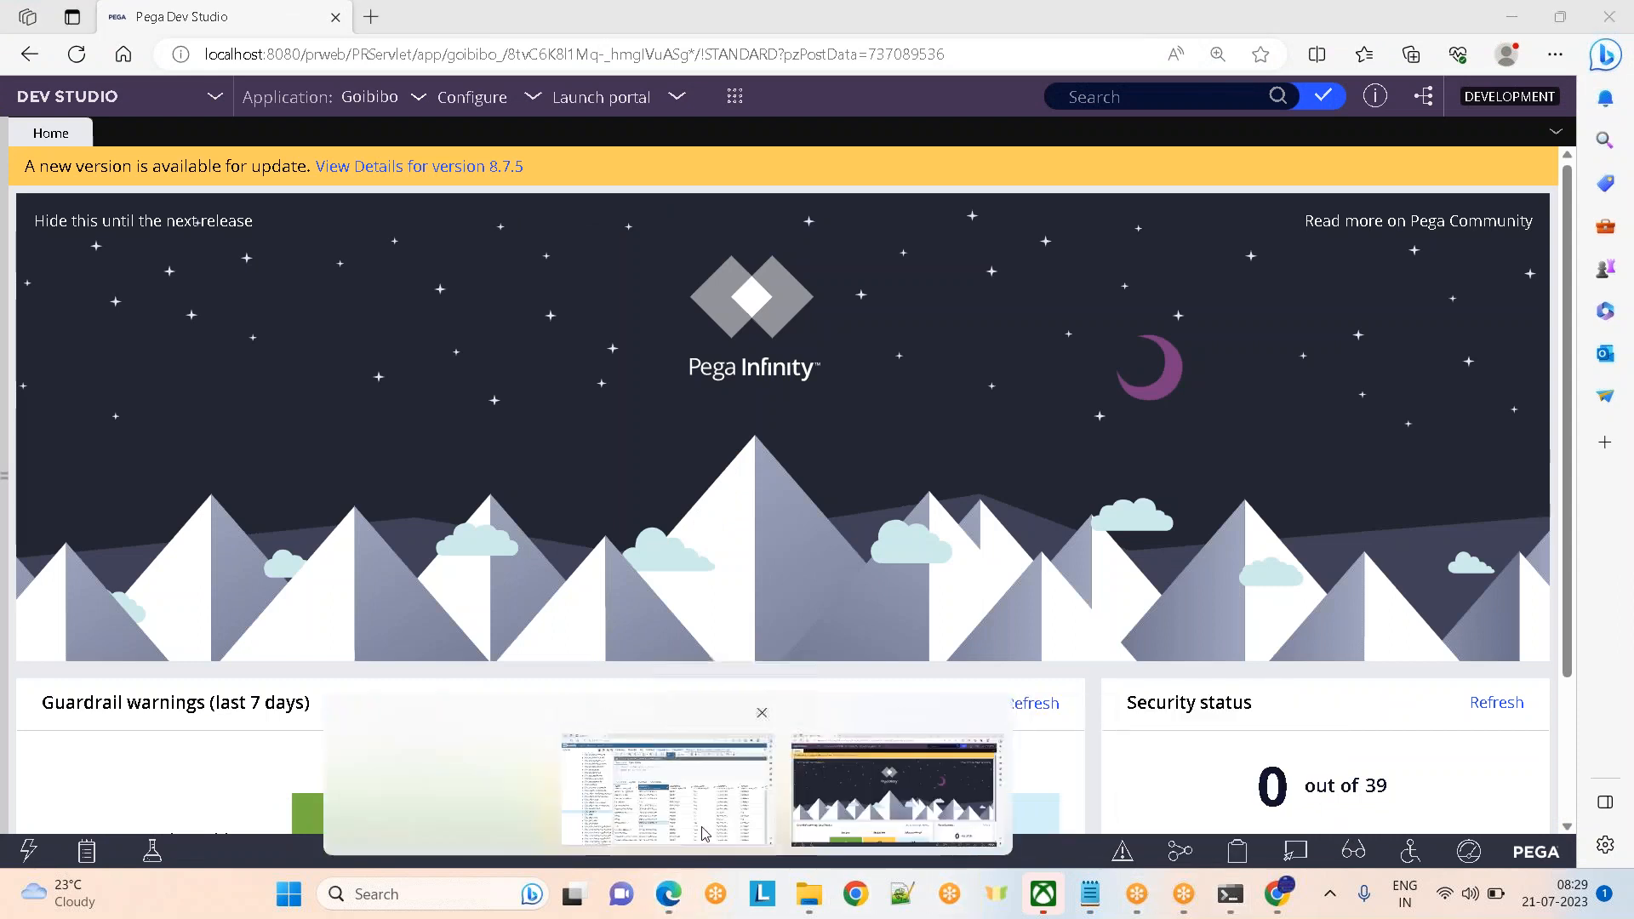
pyautogui.click(685, 787)
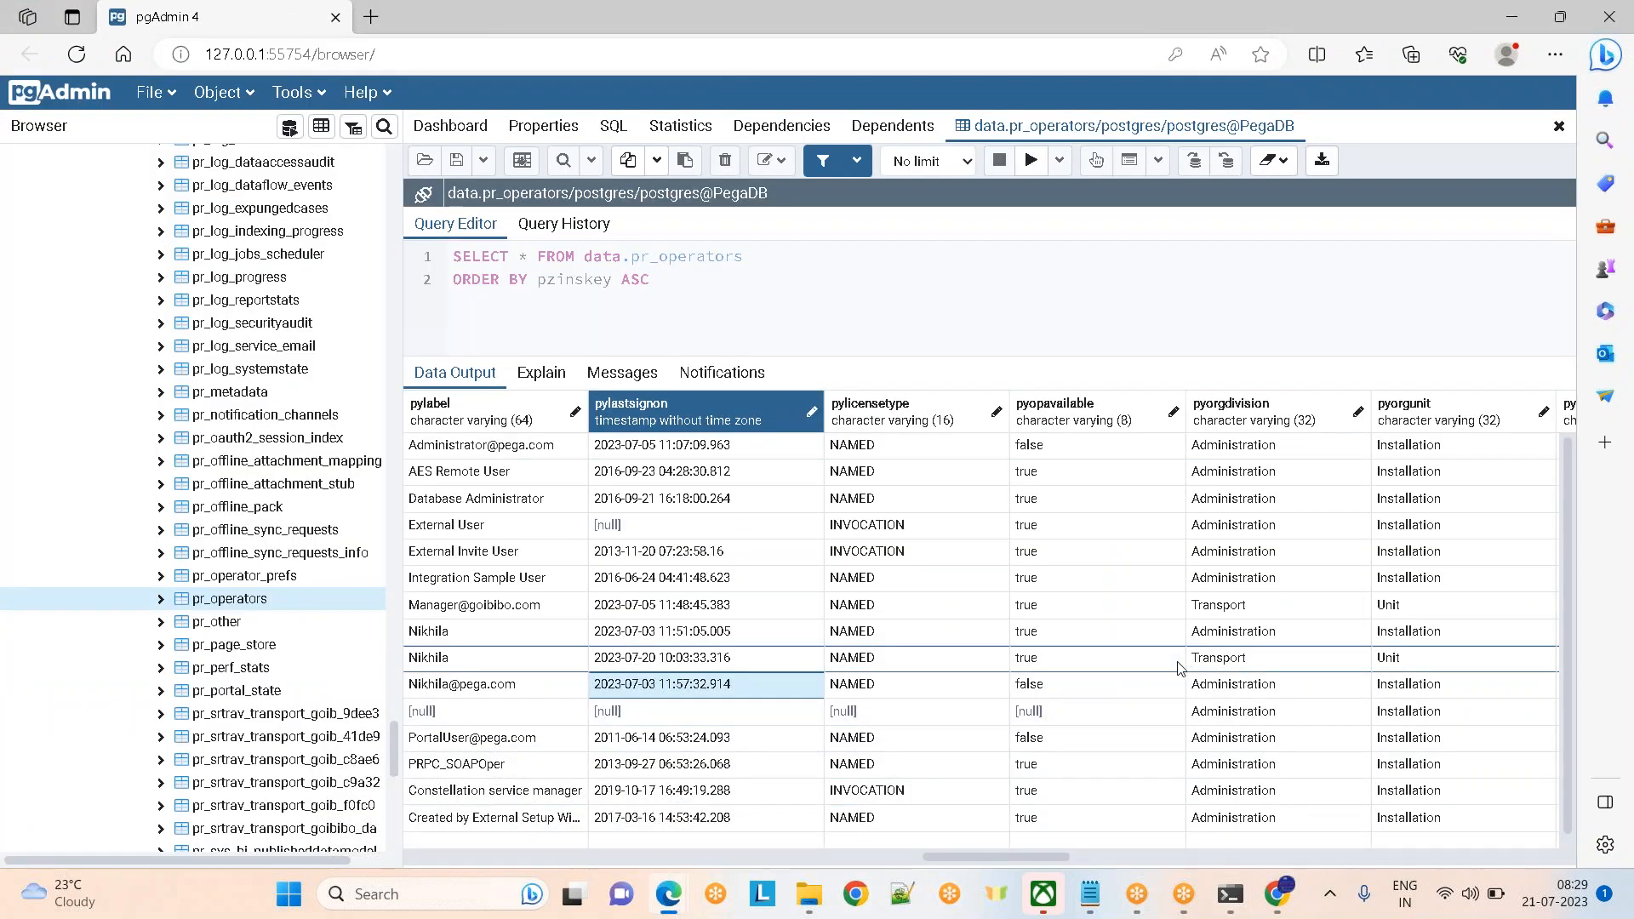
pyautogui.moveTo(1005, 859); pyautogui.dragTo(1333, 858)
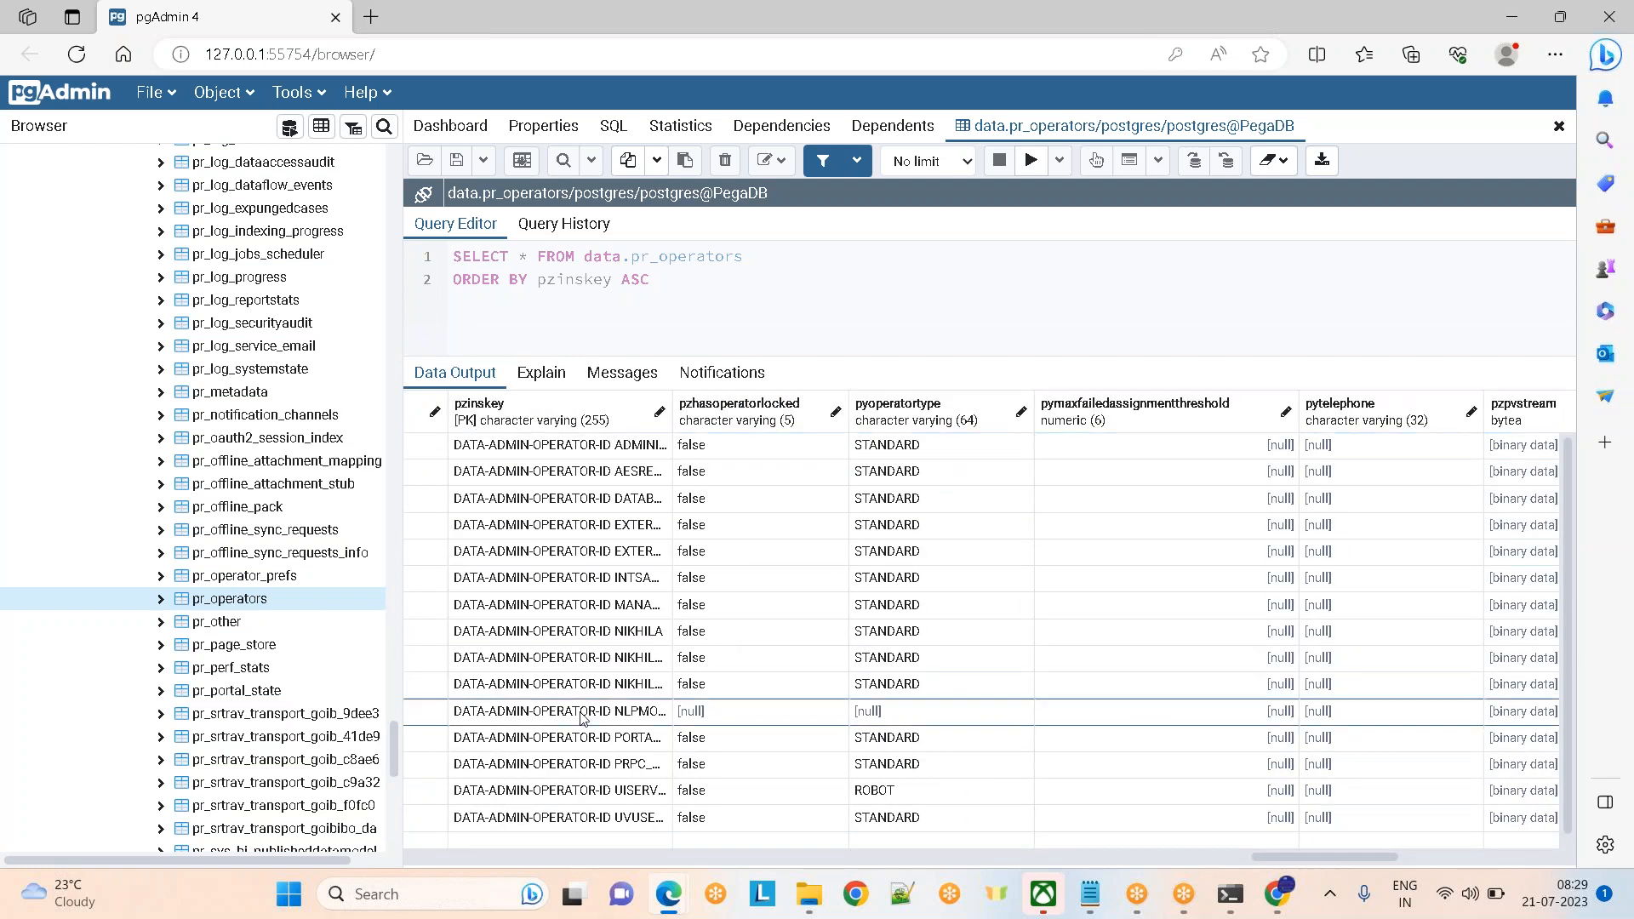
# Glance at Pega Dev Studio and the Notepad notes, then come back to the pr_operators results
pyautogui.hotkey('alt', 'Tab')
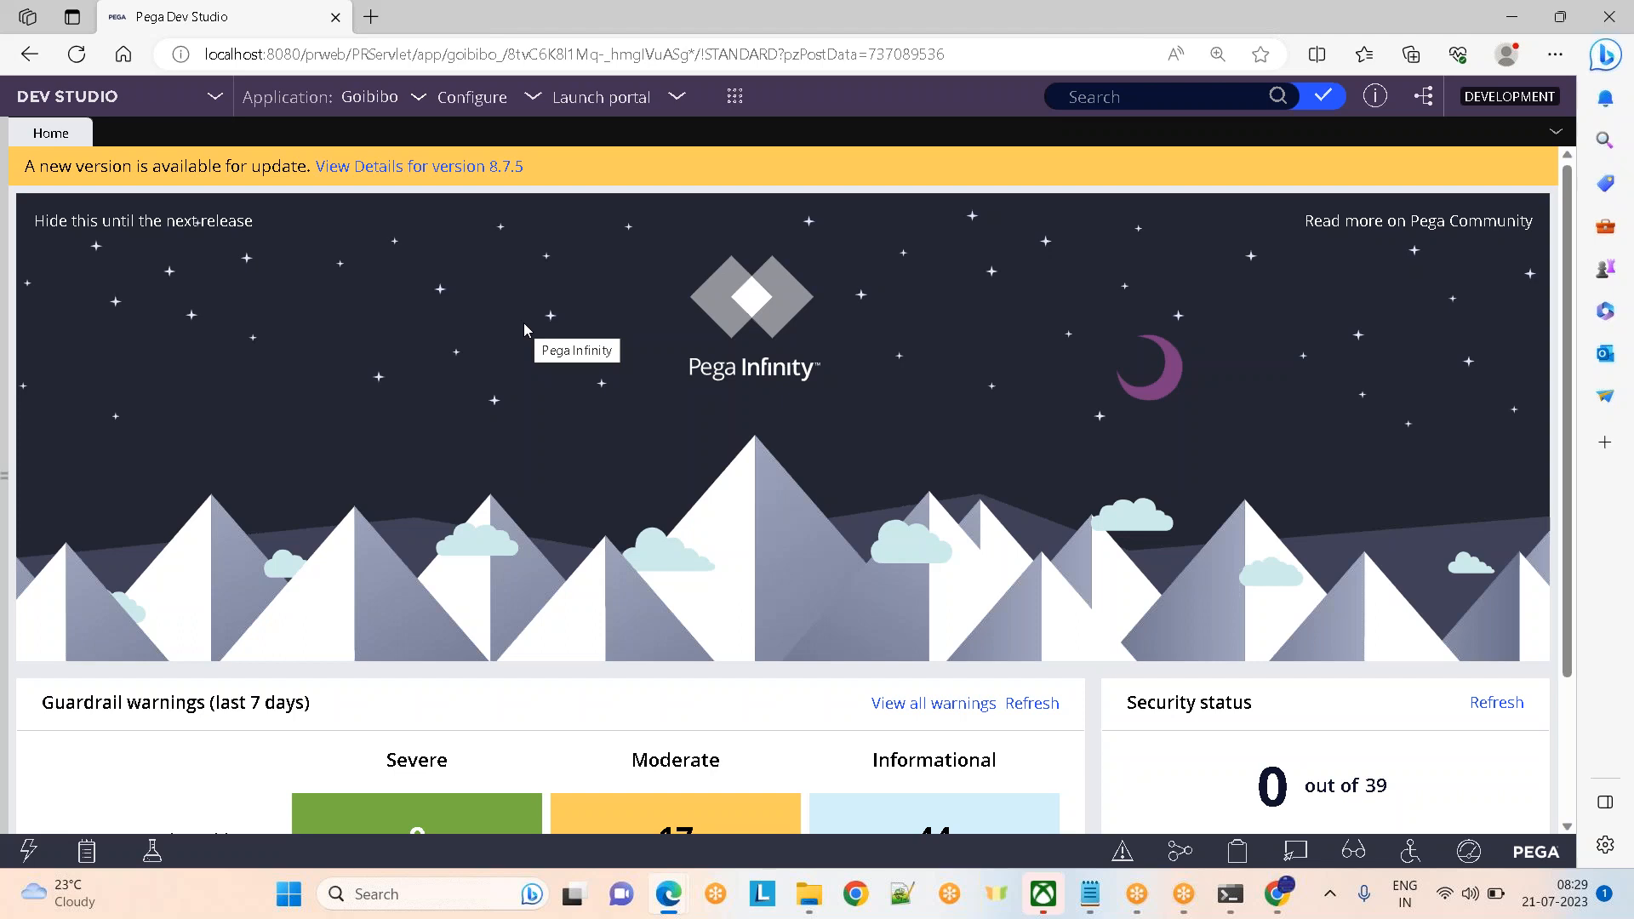
pyautogui.hotkey('alt', 'Tab')
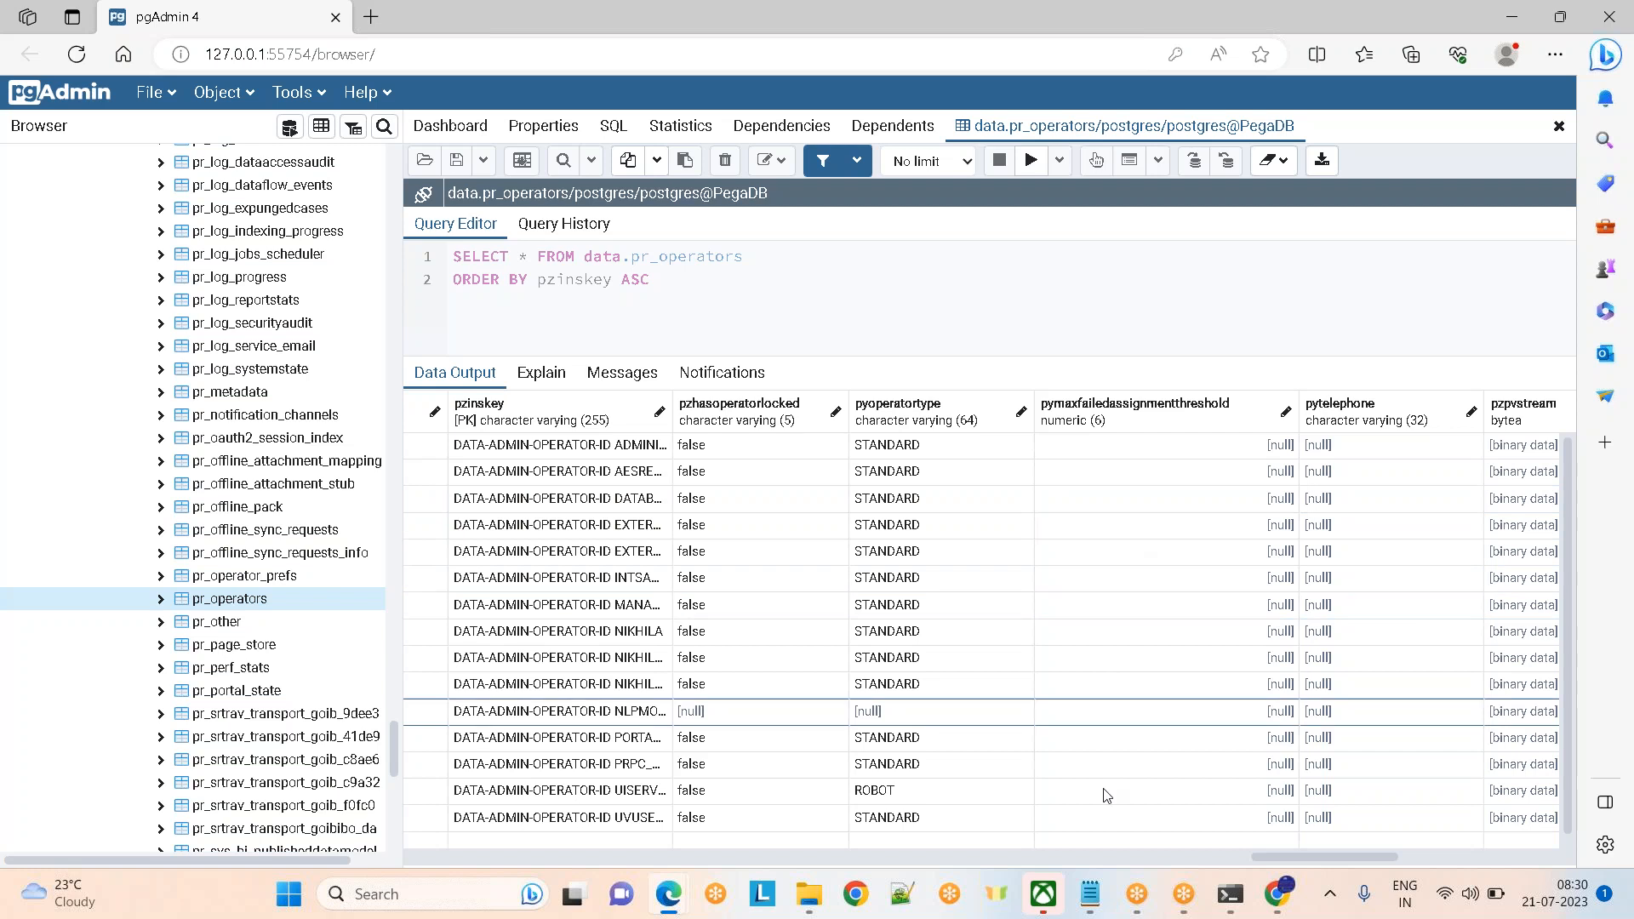
pyautogui.moveTo(1104, 900)
pyautogui.click(1104, 900)
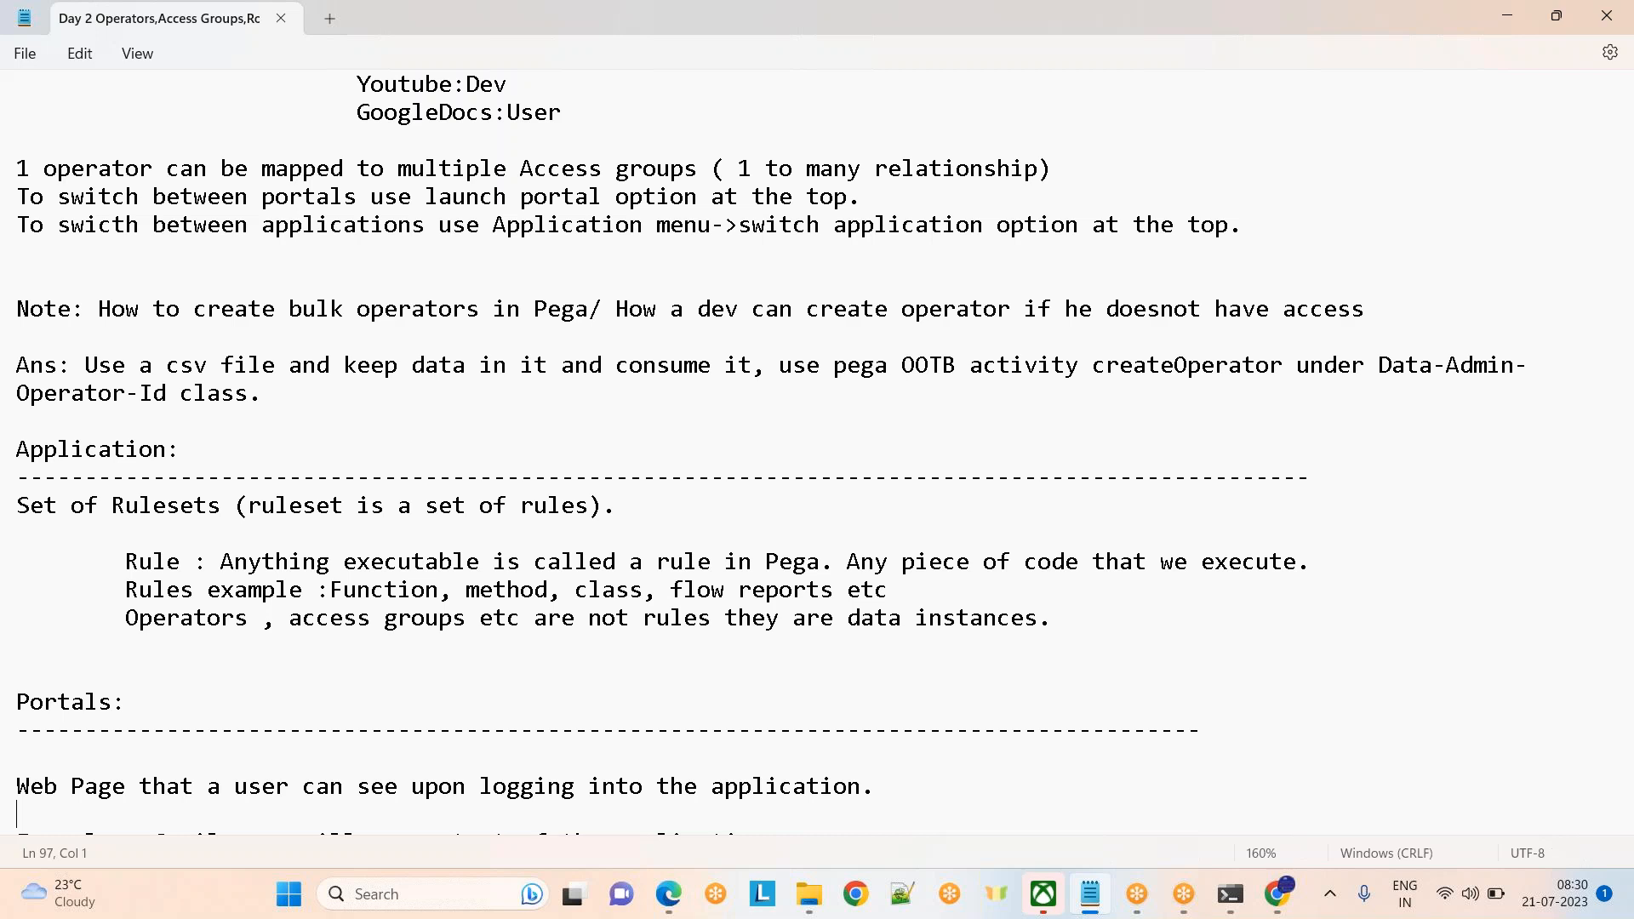
pyautogui.hotkey('alt', 'Tab')
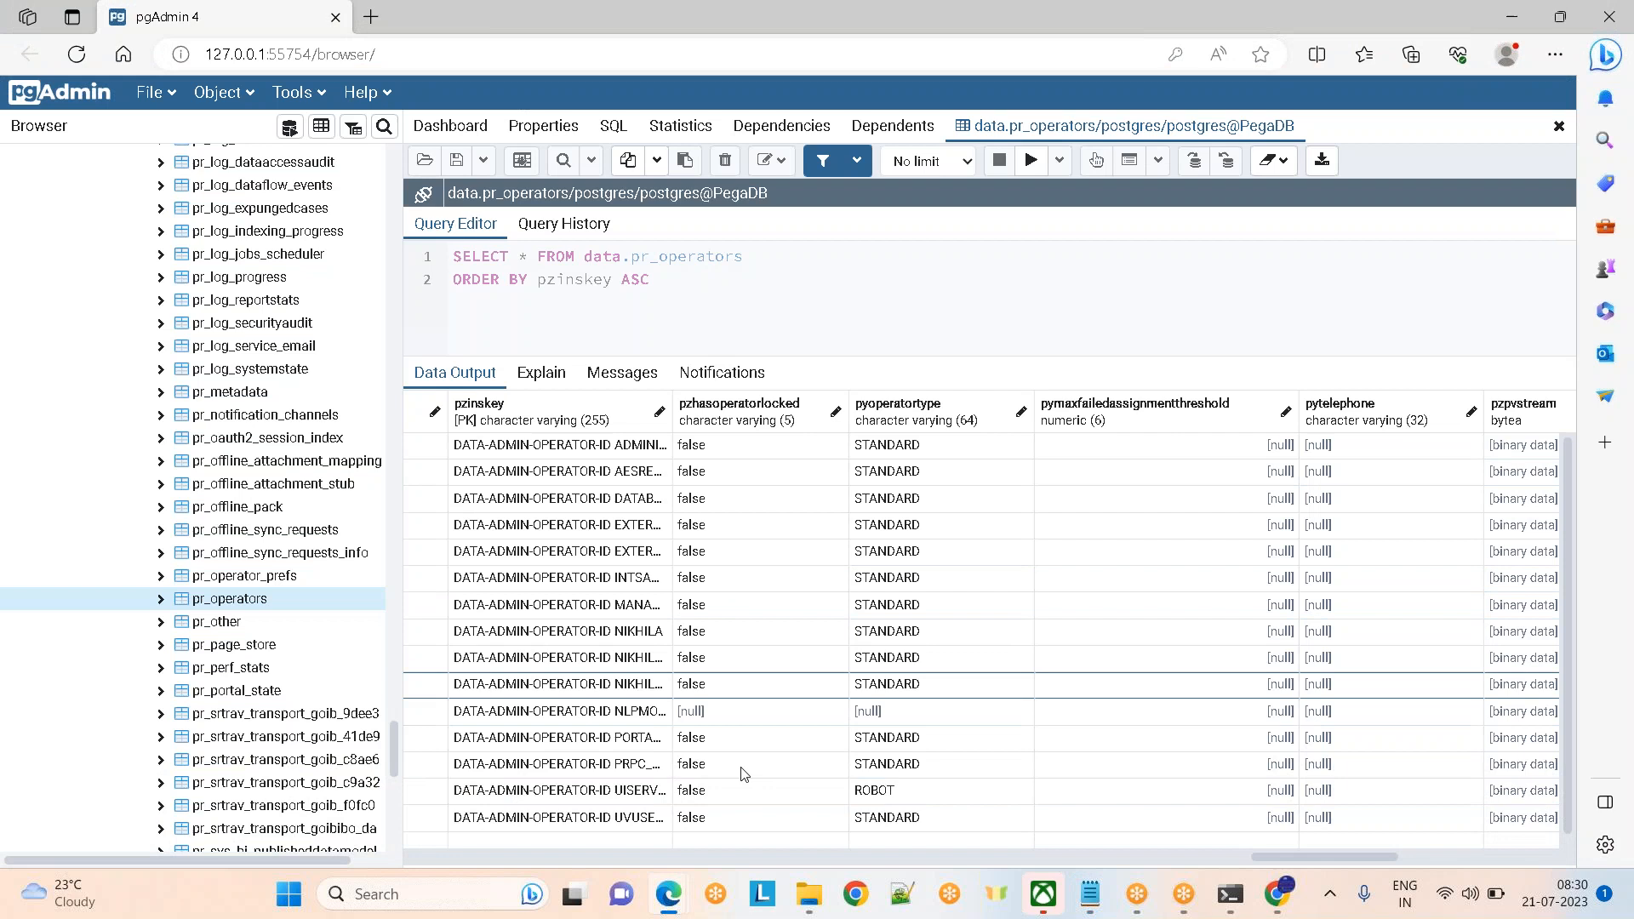
pyautogui.moveTo(668, 893)
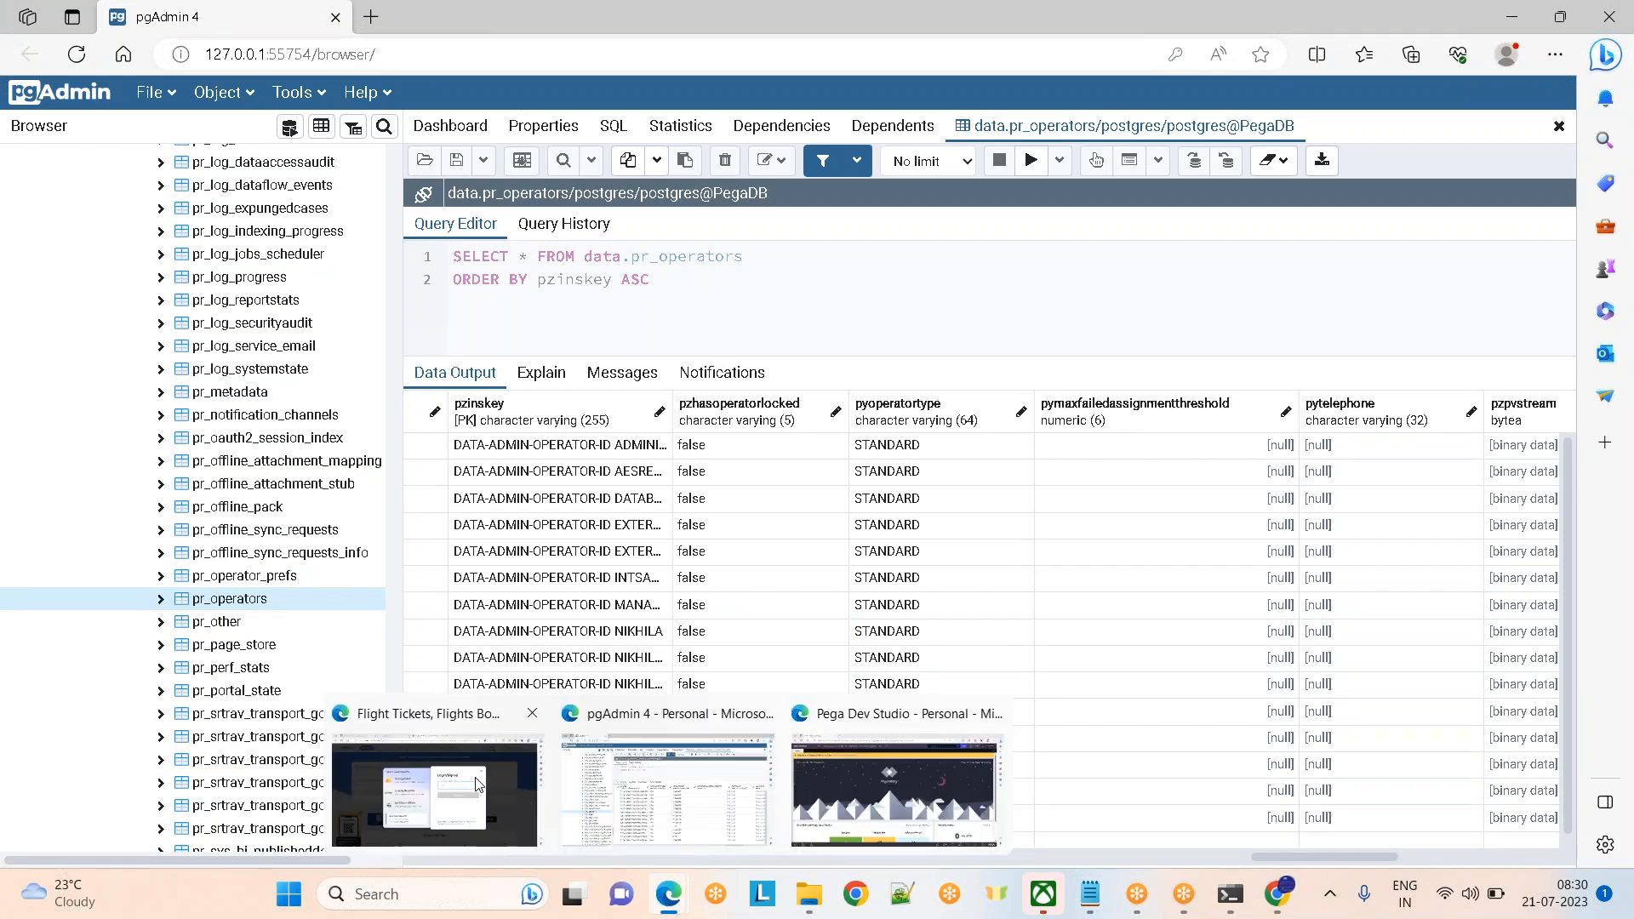
pyautogui.click(833, 793)
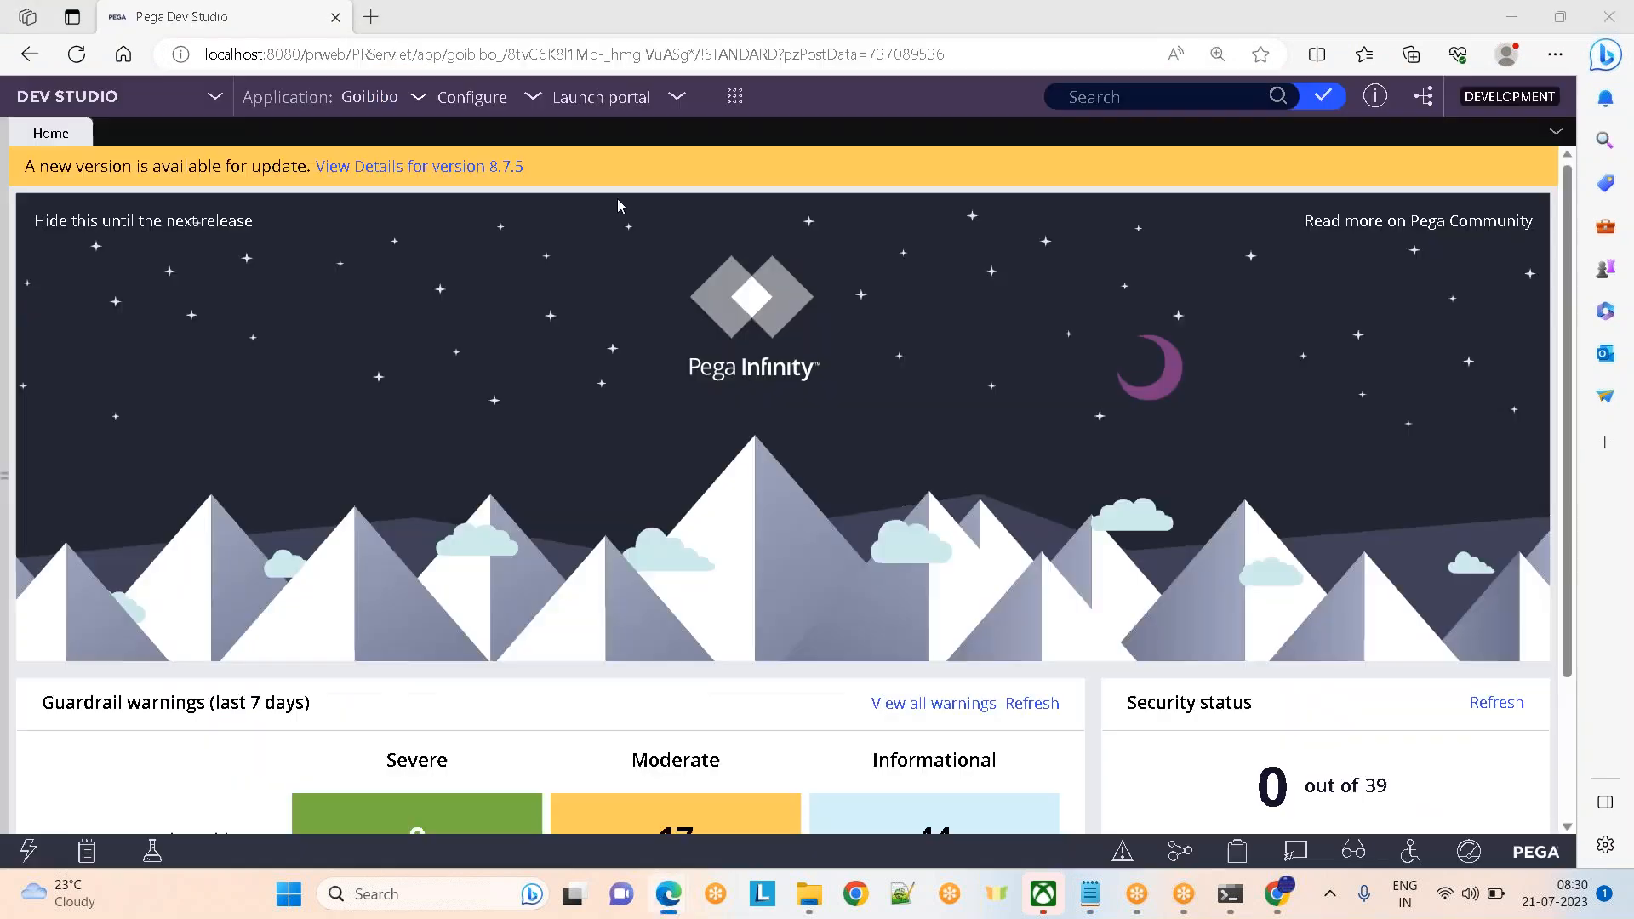
pyautogui.click(736, 99)
pyautogui.moveTo(777, 428)
pyautogui.moveTo(793, 359)
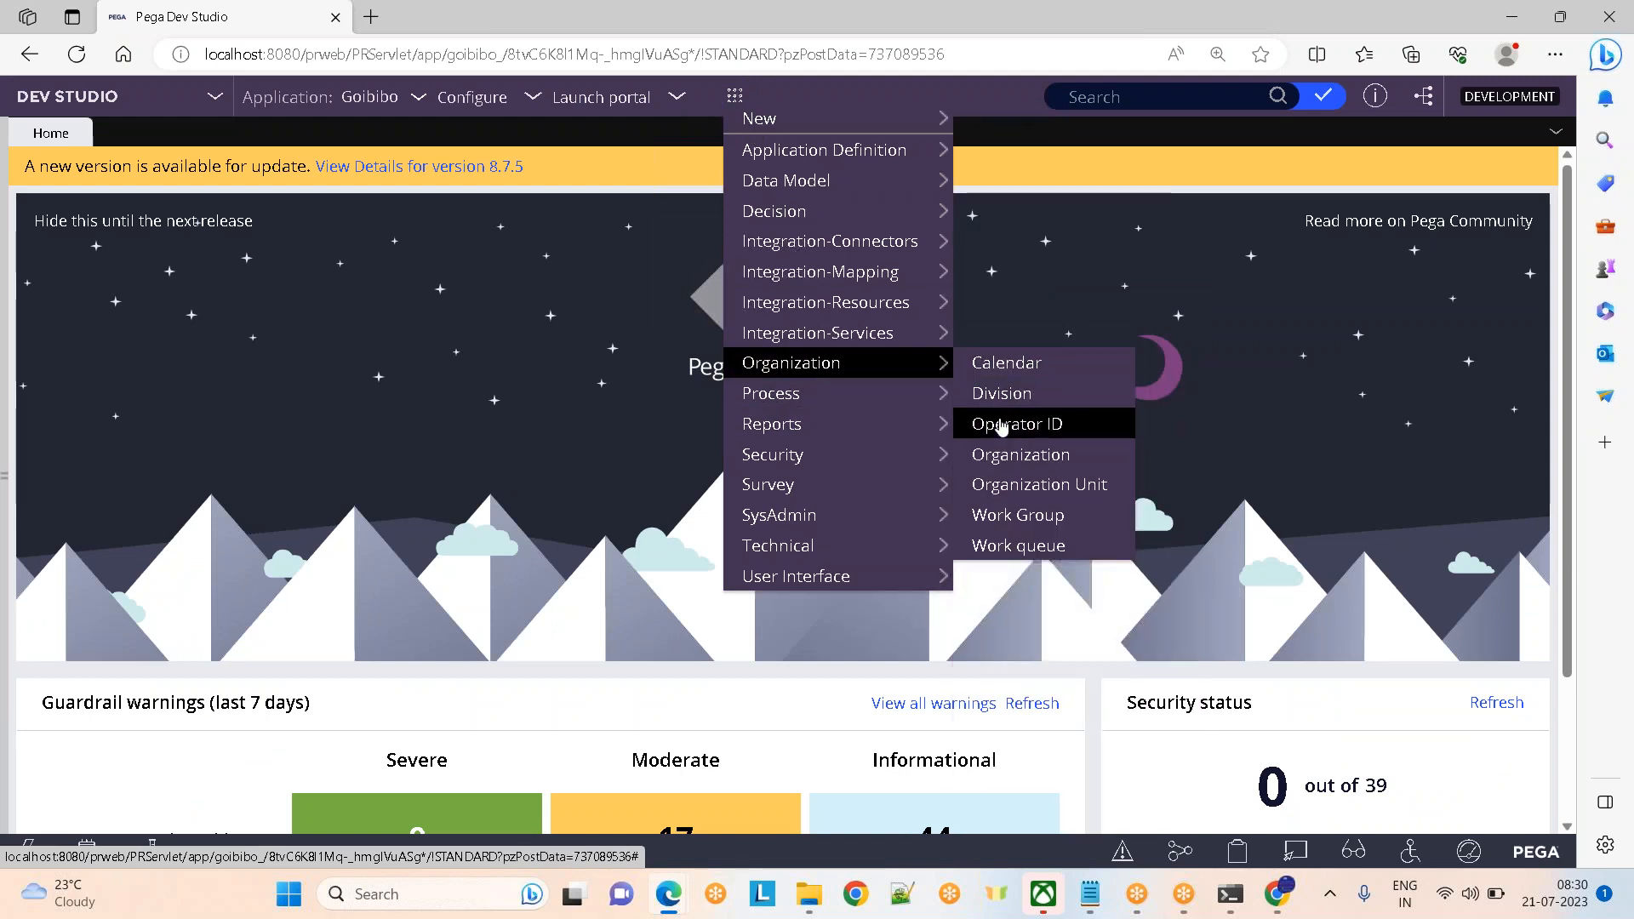
pyautogui.click(1008, 141)
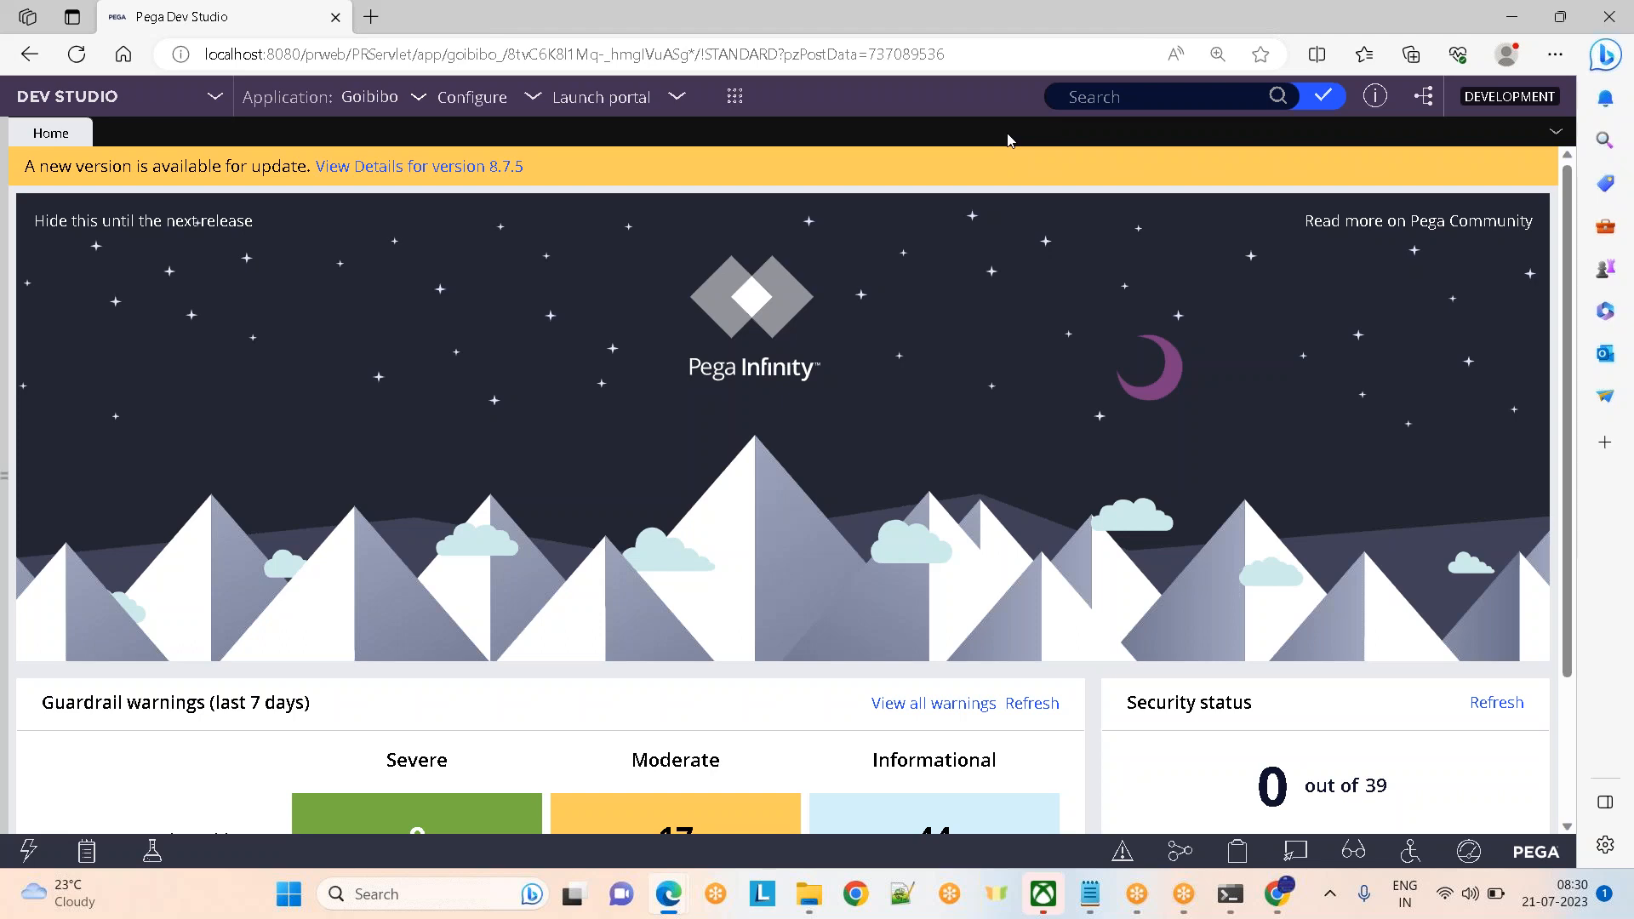
pyautogui.hotkey('alt', 'Tab')
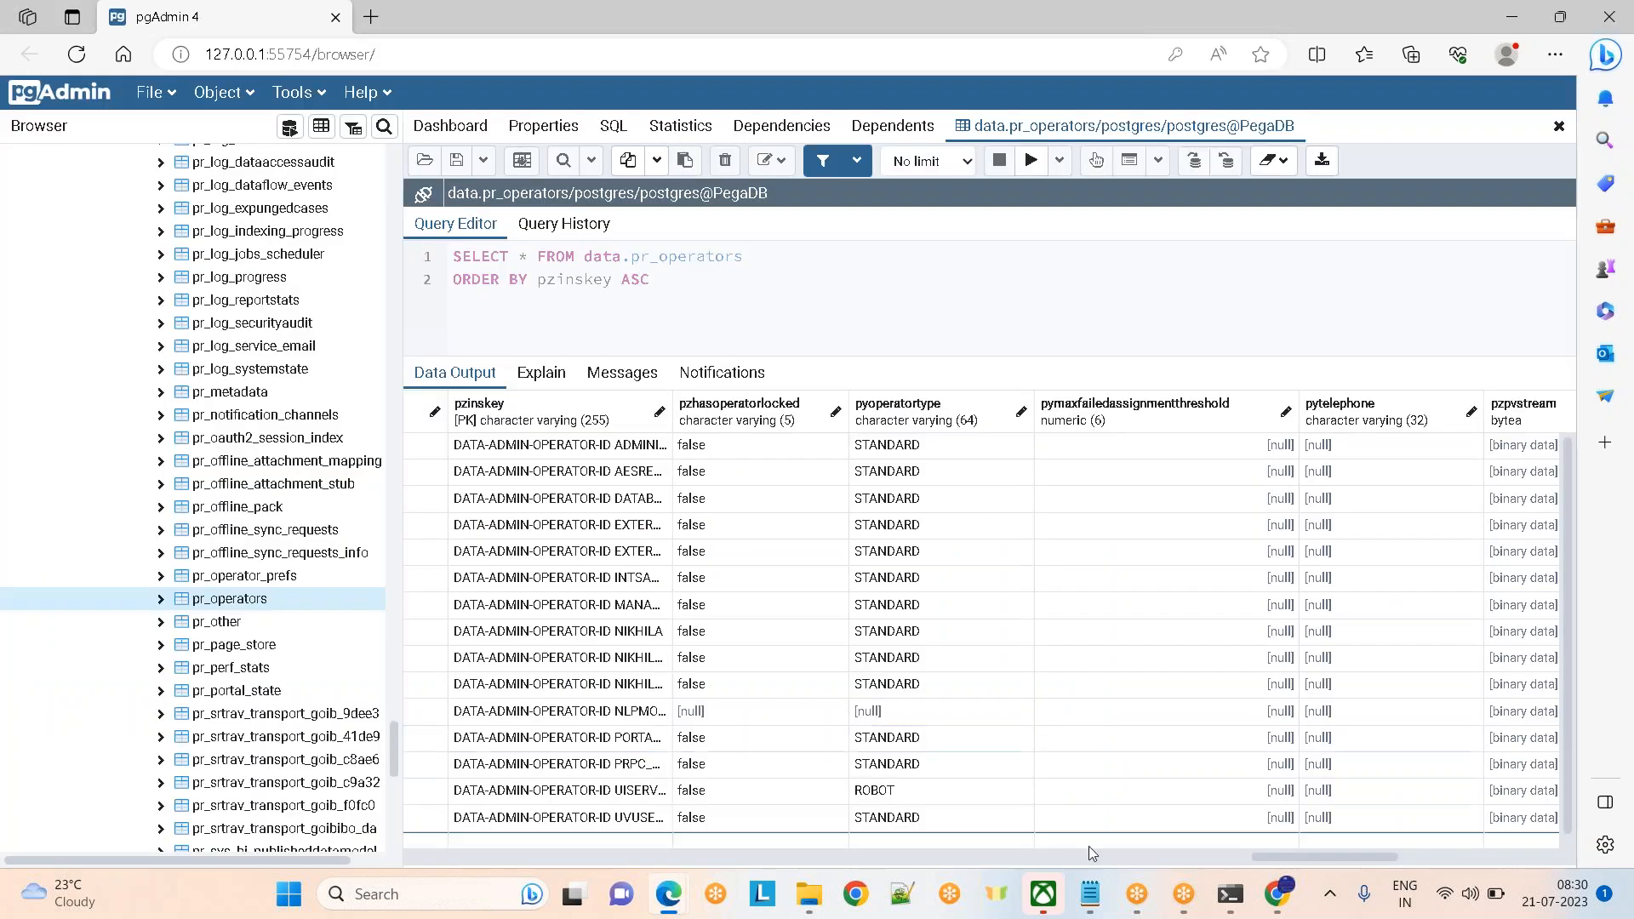
# Check the Notepad notes, return to pgAdmin, then bring Pega's Goibibo Home dashboard to the front
pyautogui.moveTo(1090, 893)
pyautogui.click(1051, 781)
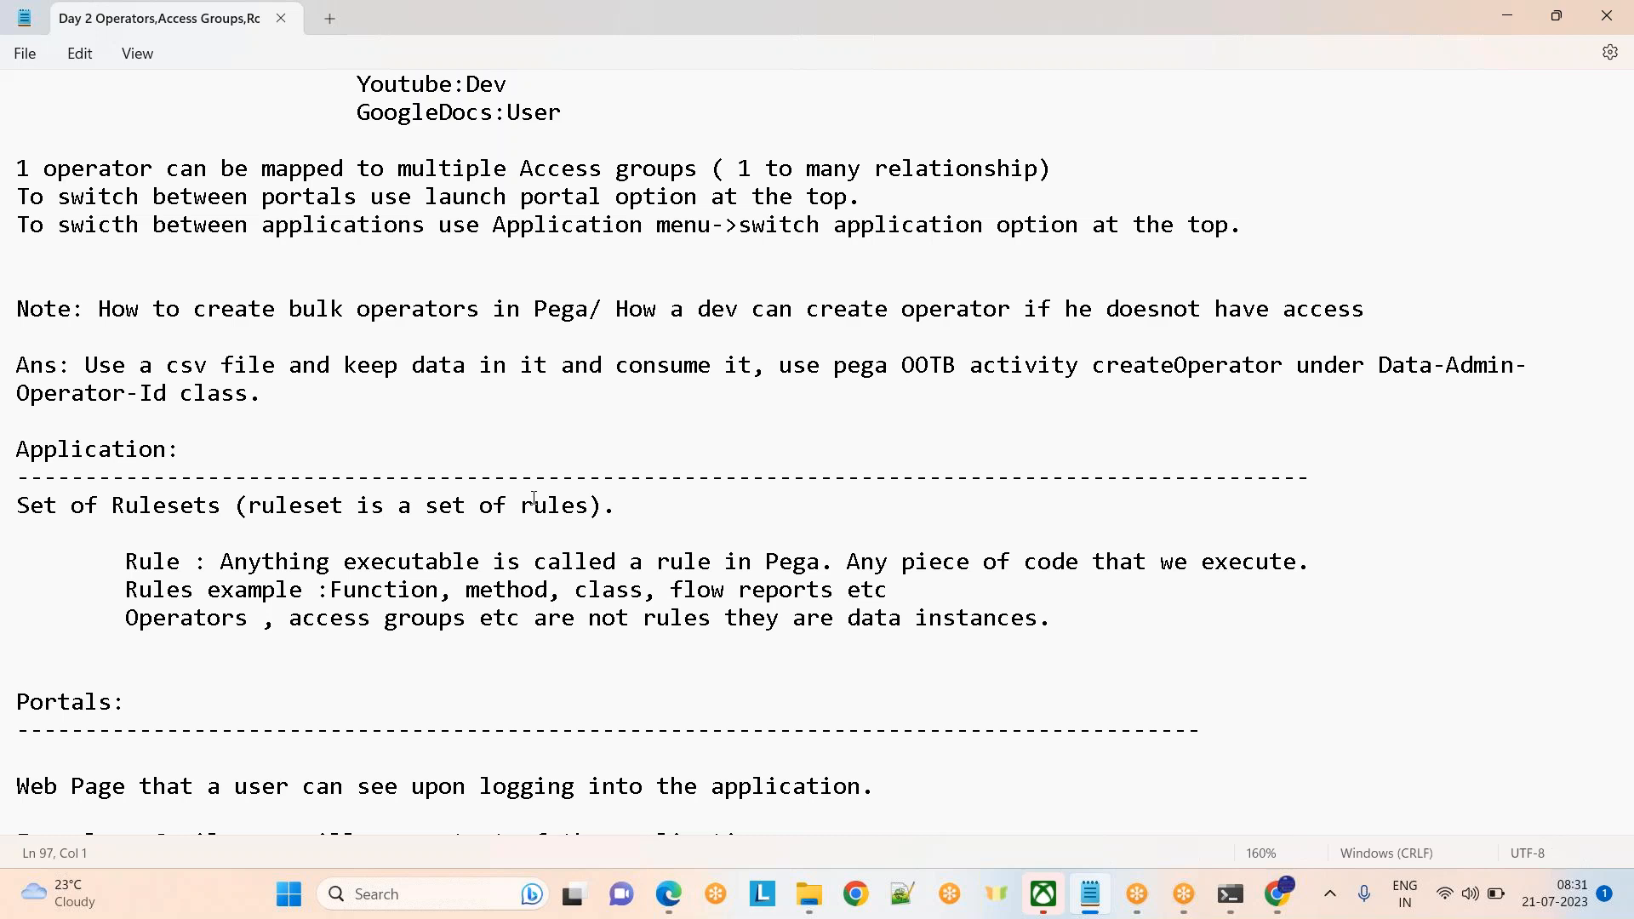
pyautogui.hotkey('alt', 'Tab')
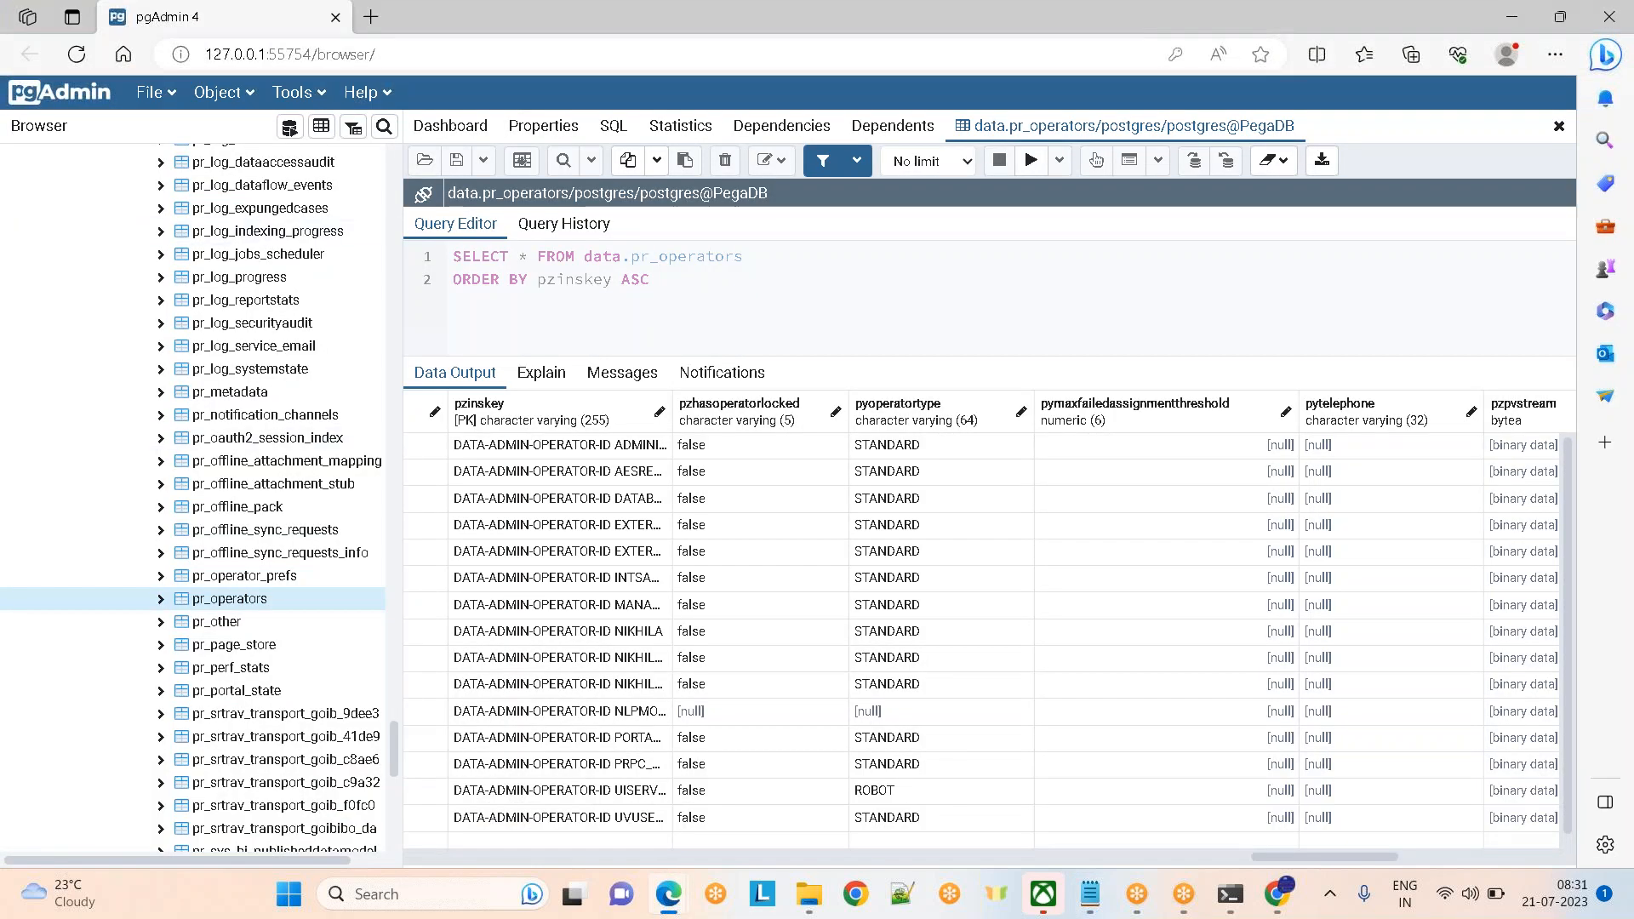
pyautogui.moveTo(668, 892)
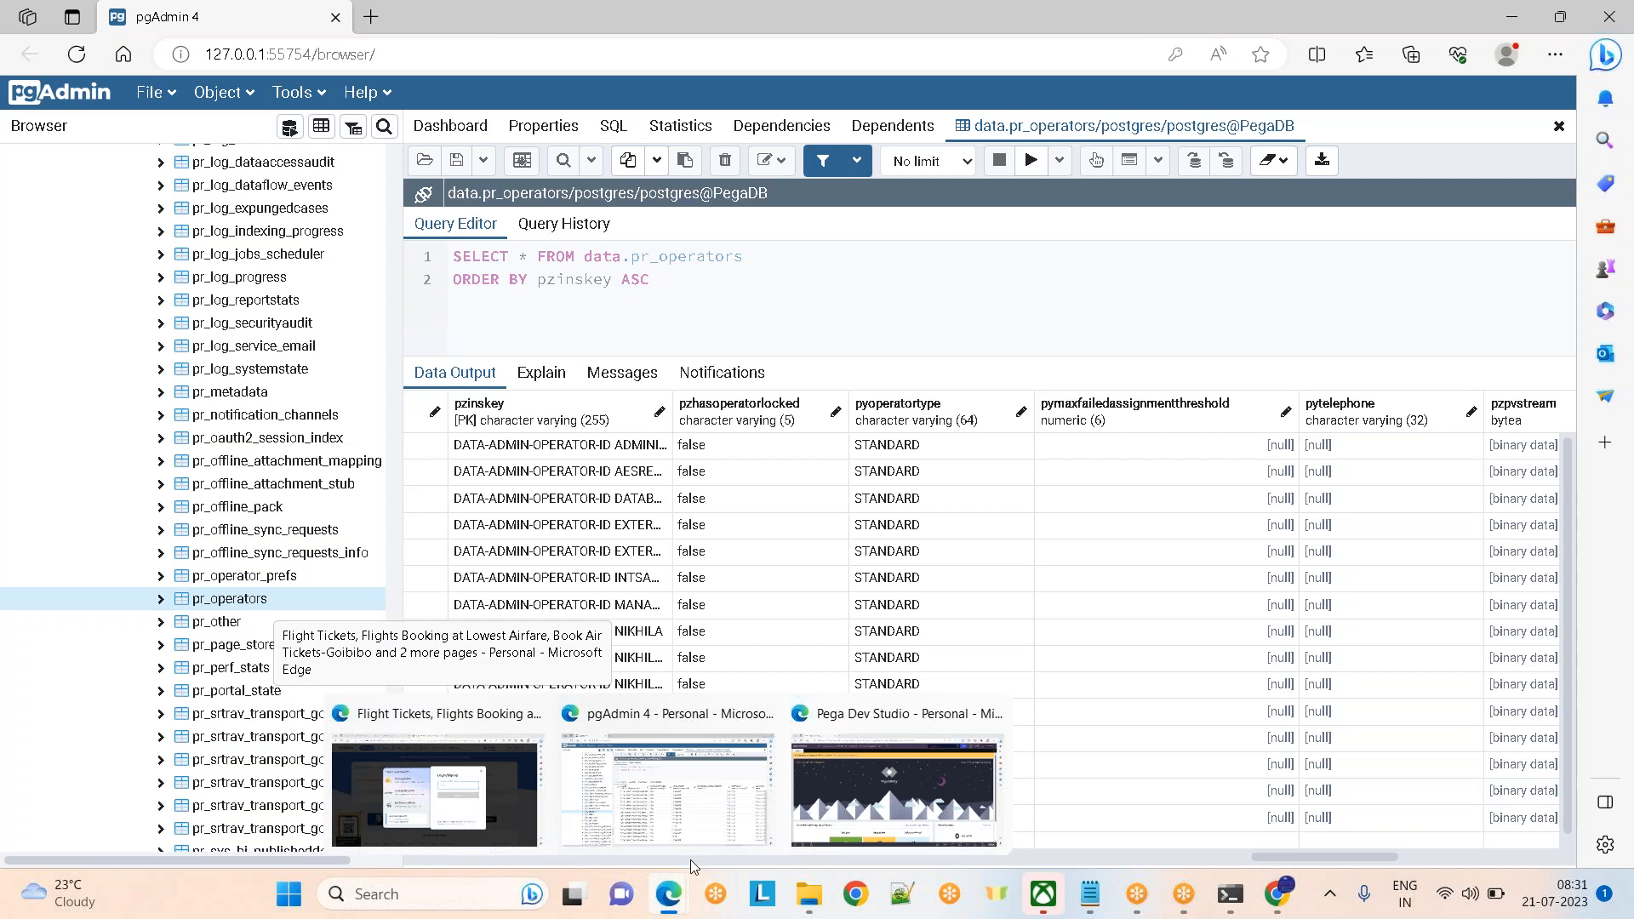
pyautogui.click(880, 825)
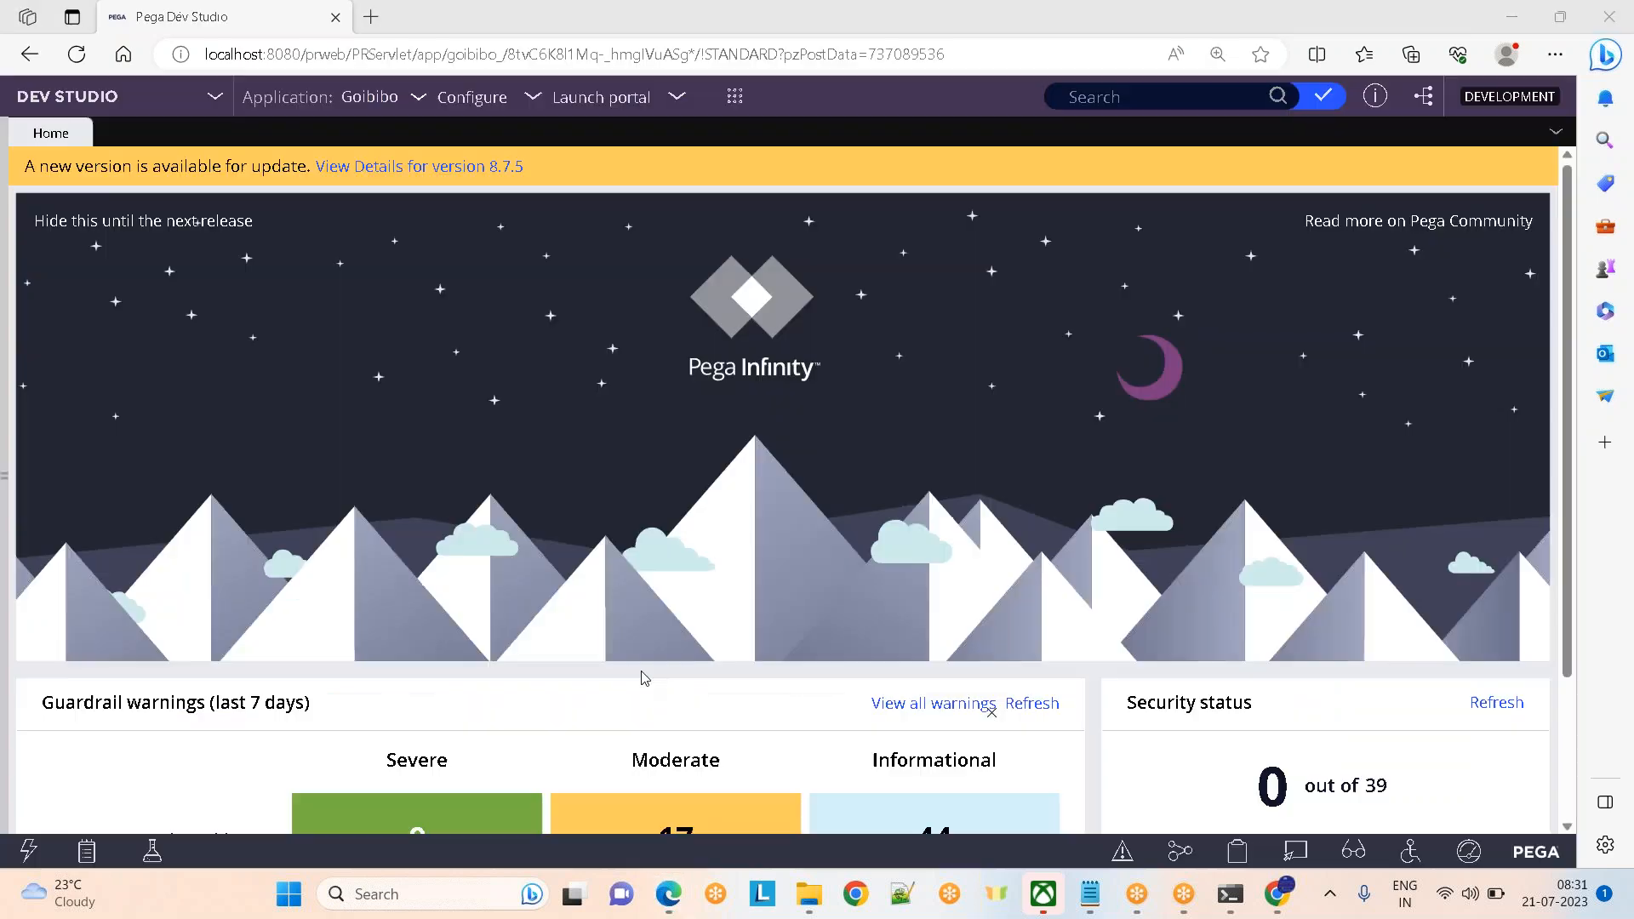
# Open the current operator's record and set Reports to the Goibibo manager operator on the Work tab
pyautogui.click(4, 453)
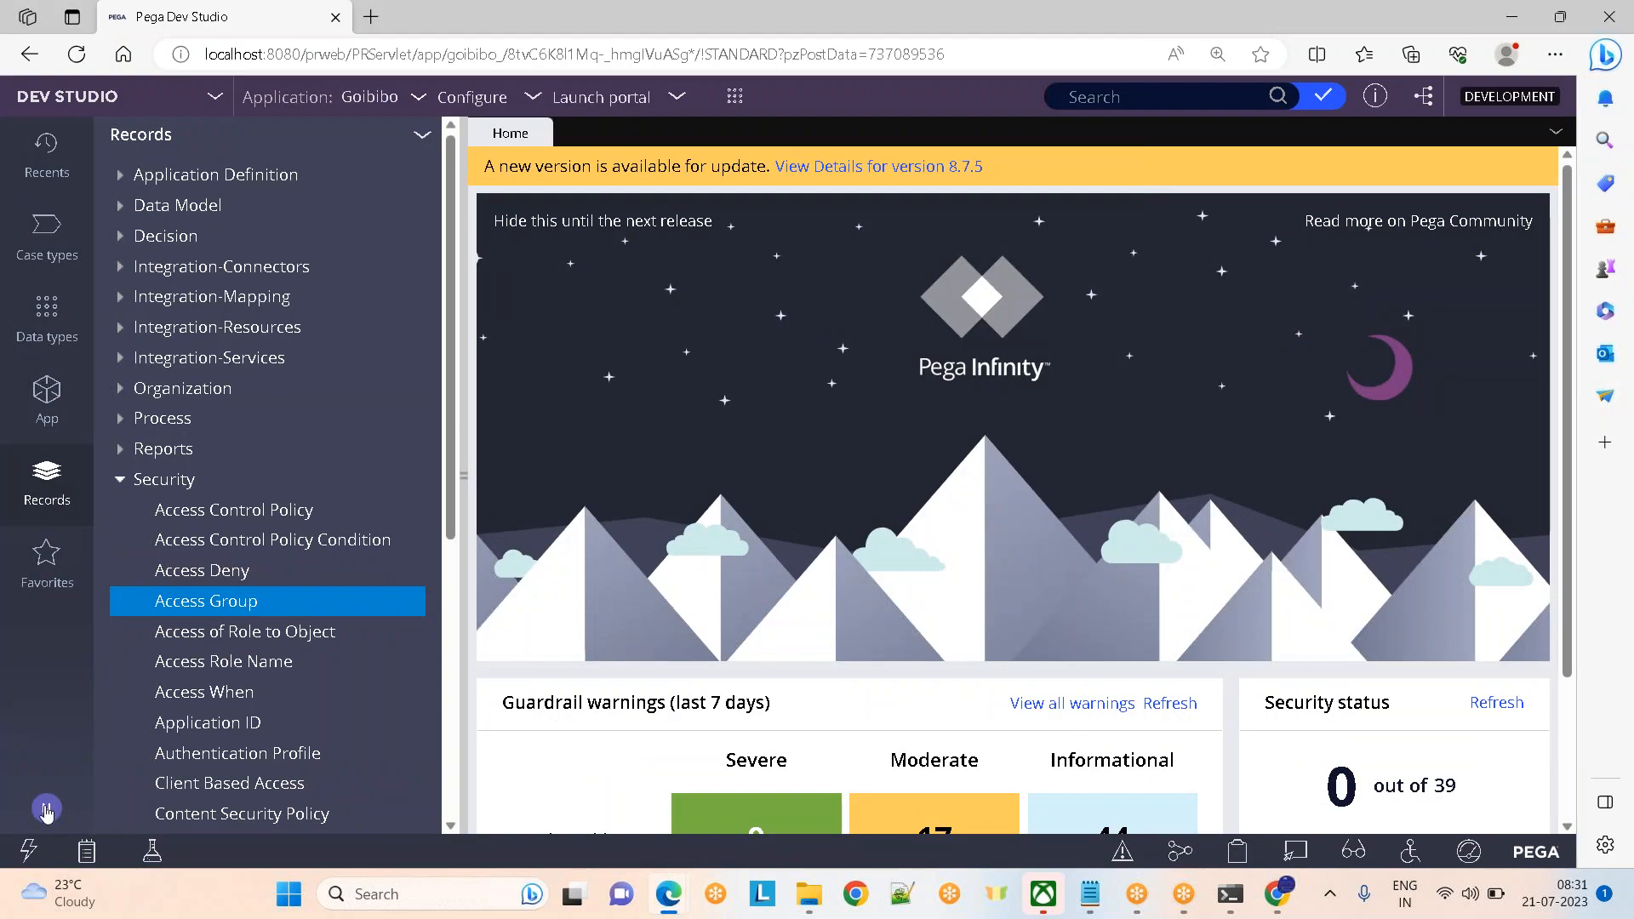
pyautogui.click(46, 808)
pyautogui.click(81, 686)
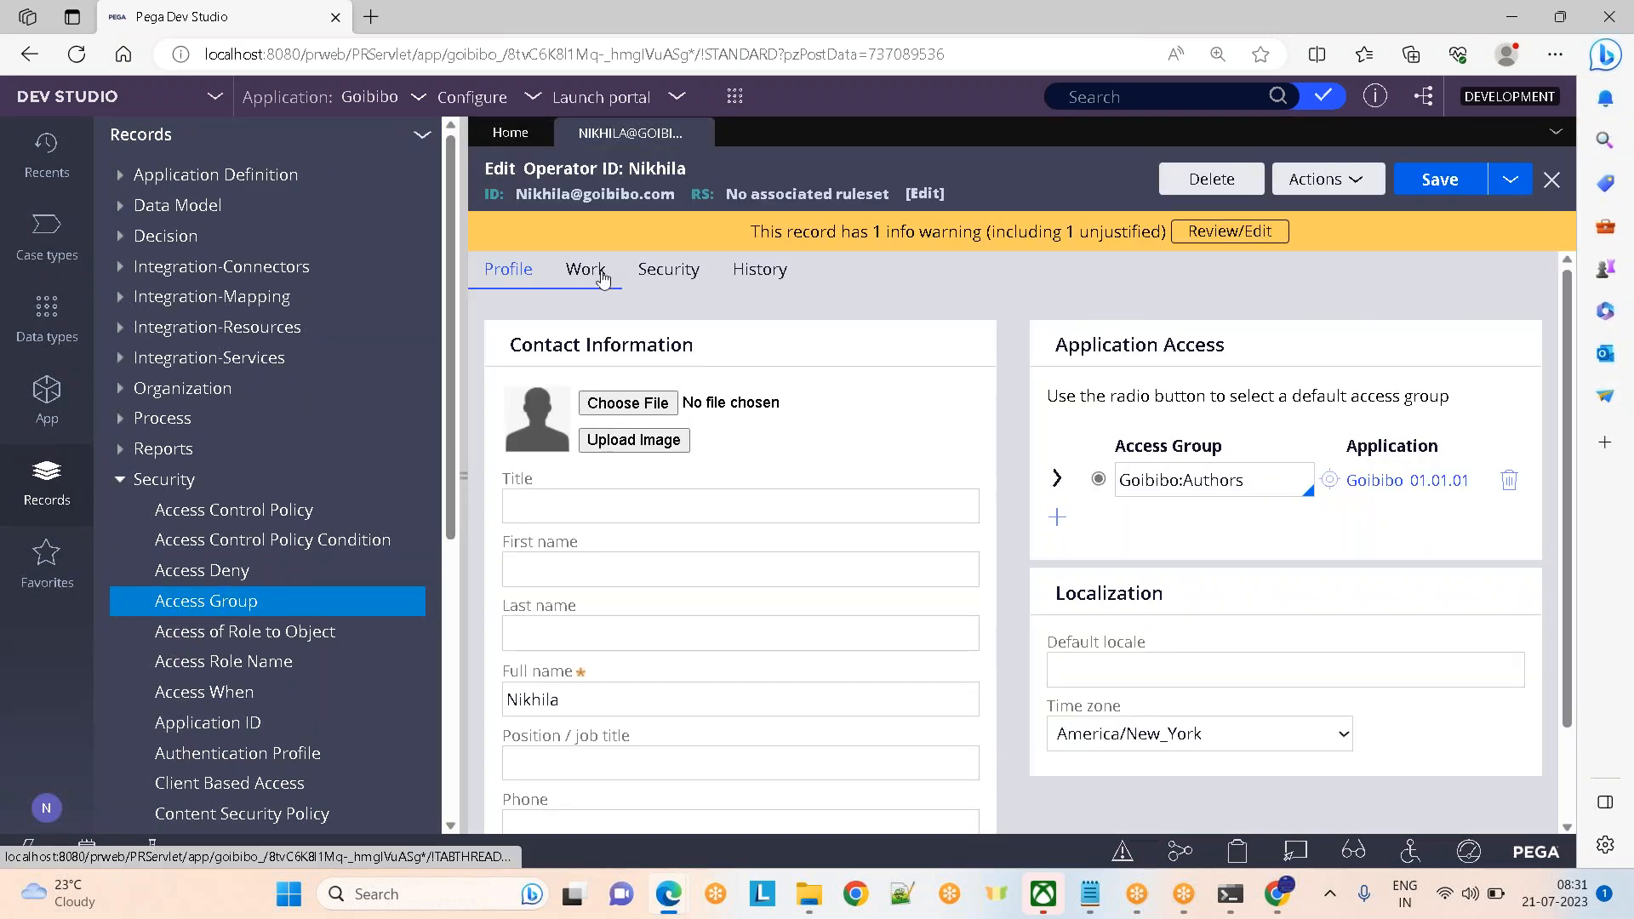
pyautogui.click(585, 268)
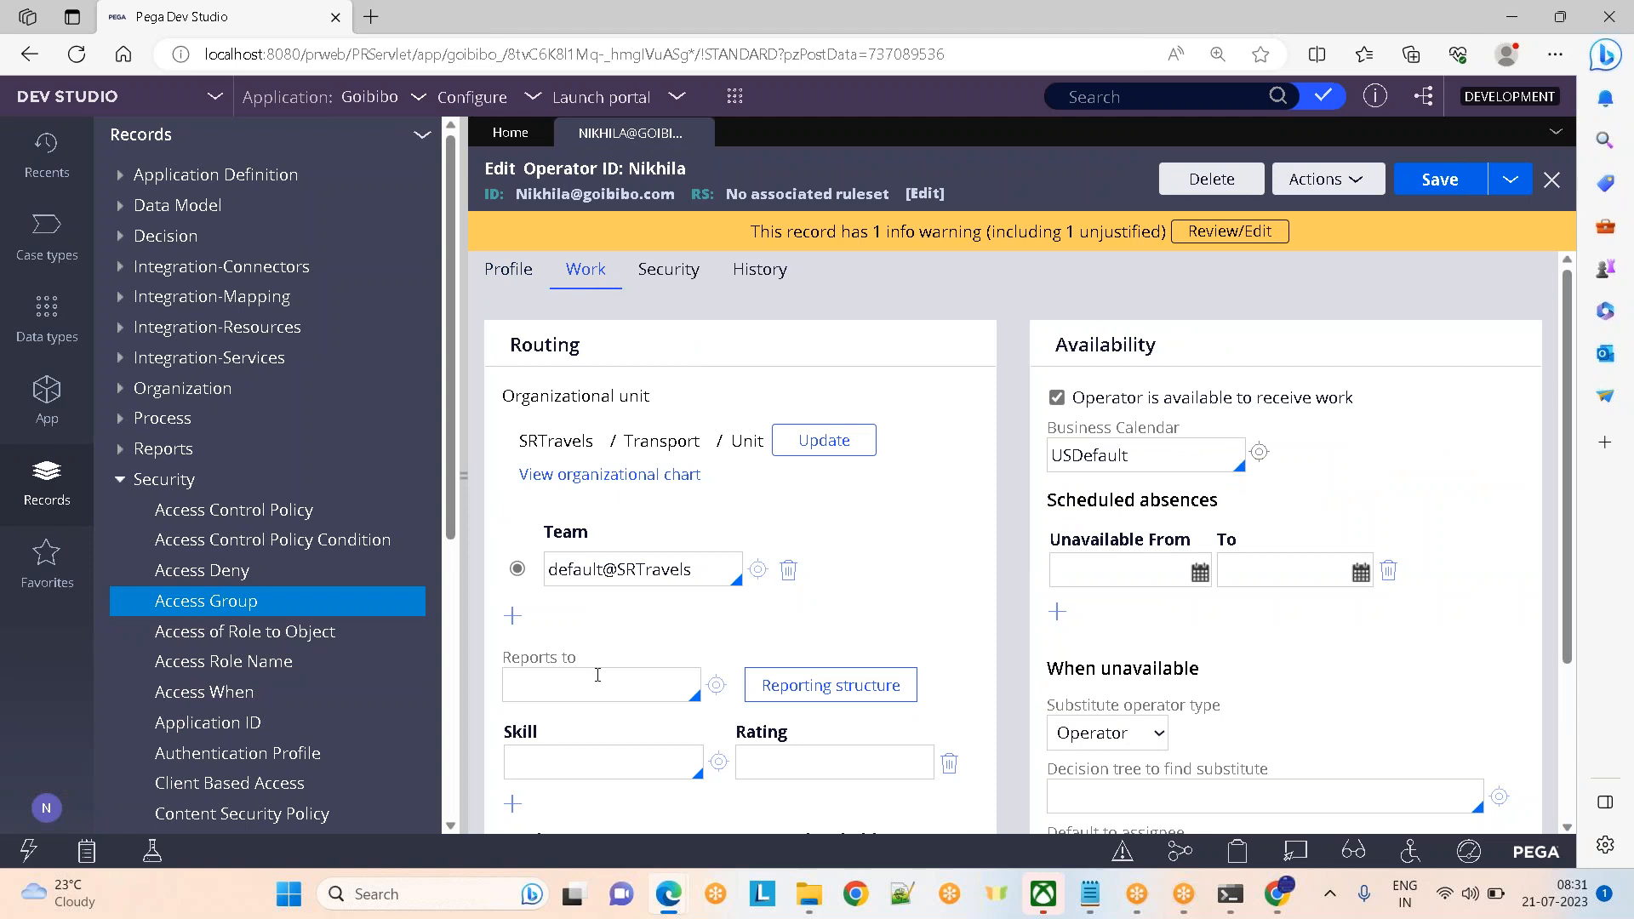
pyautogui.click(598, 677)
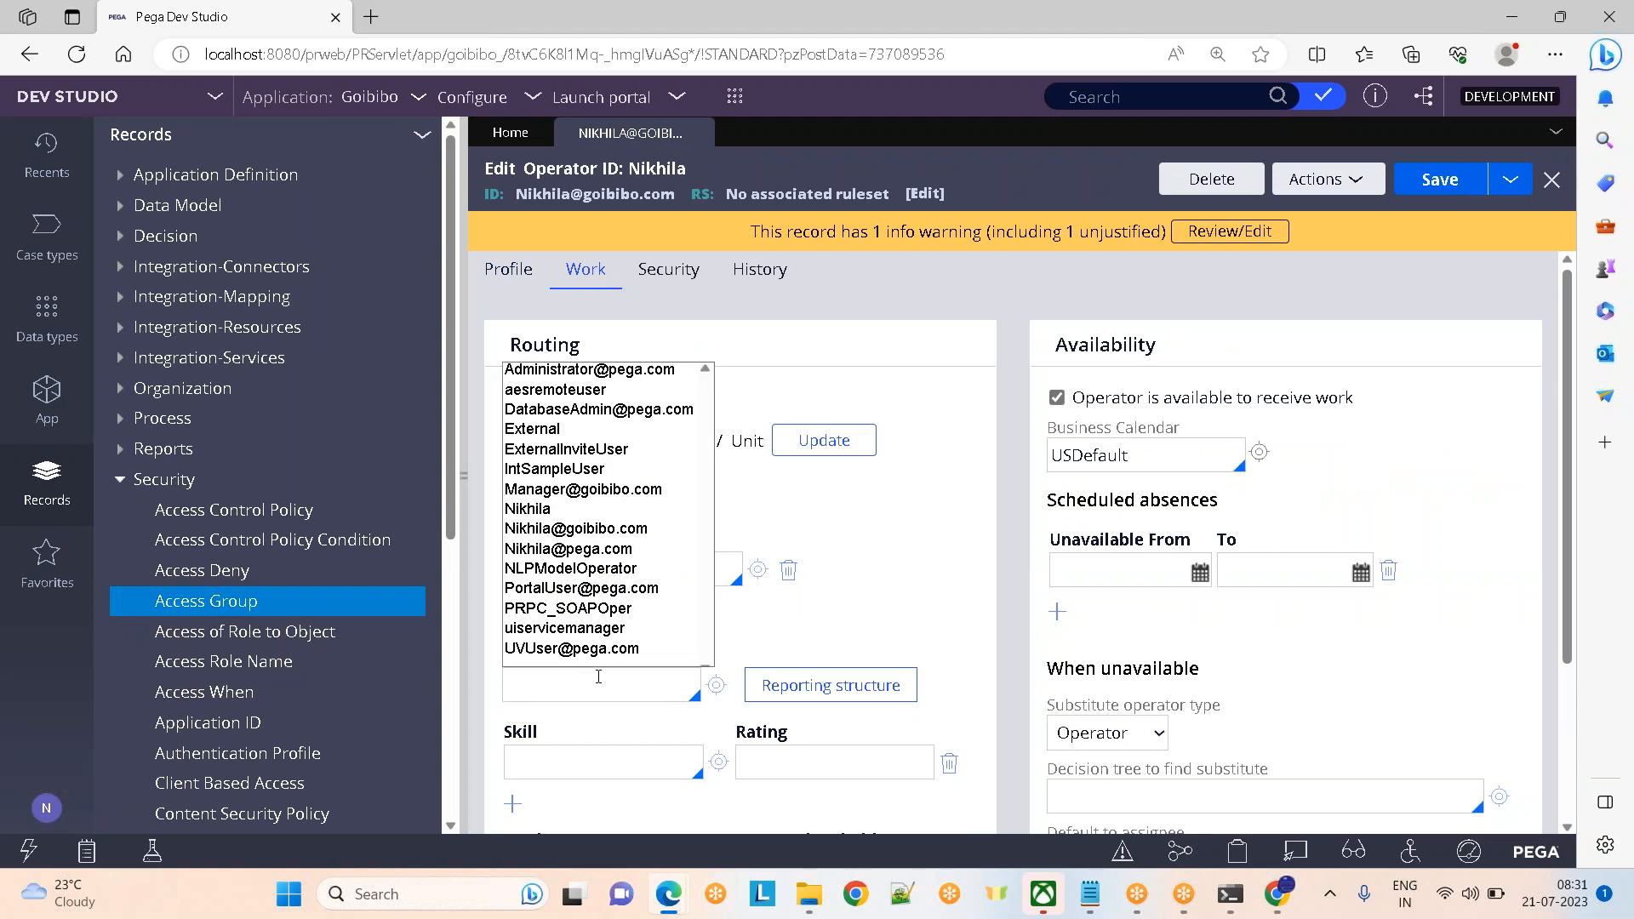
pyautogui.press('Down')
pyautogui.press('Down')
pyautogui.press('Down')
pyautogui.press('Down')
pyautogui.press('Down')
pyautogui.press('Down')
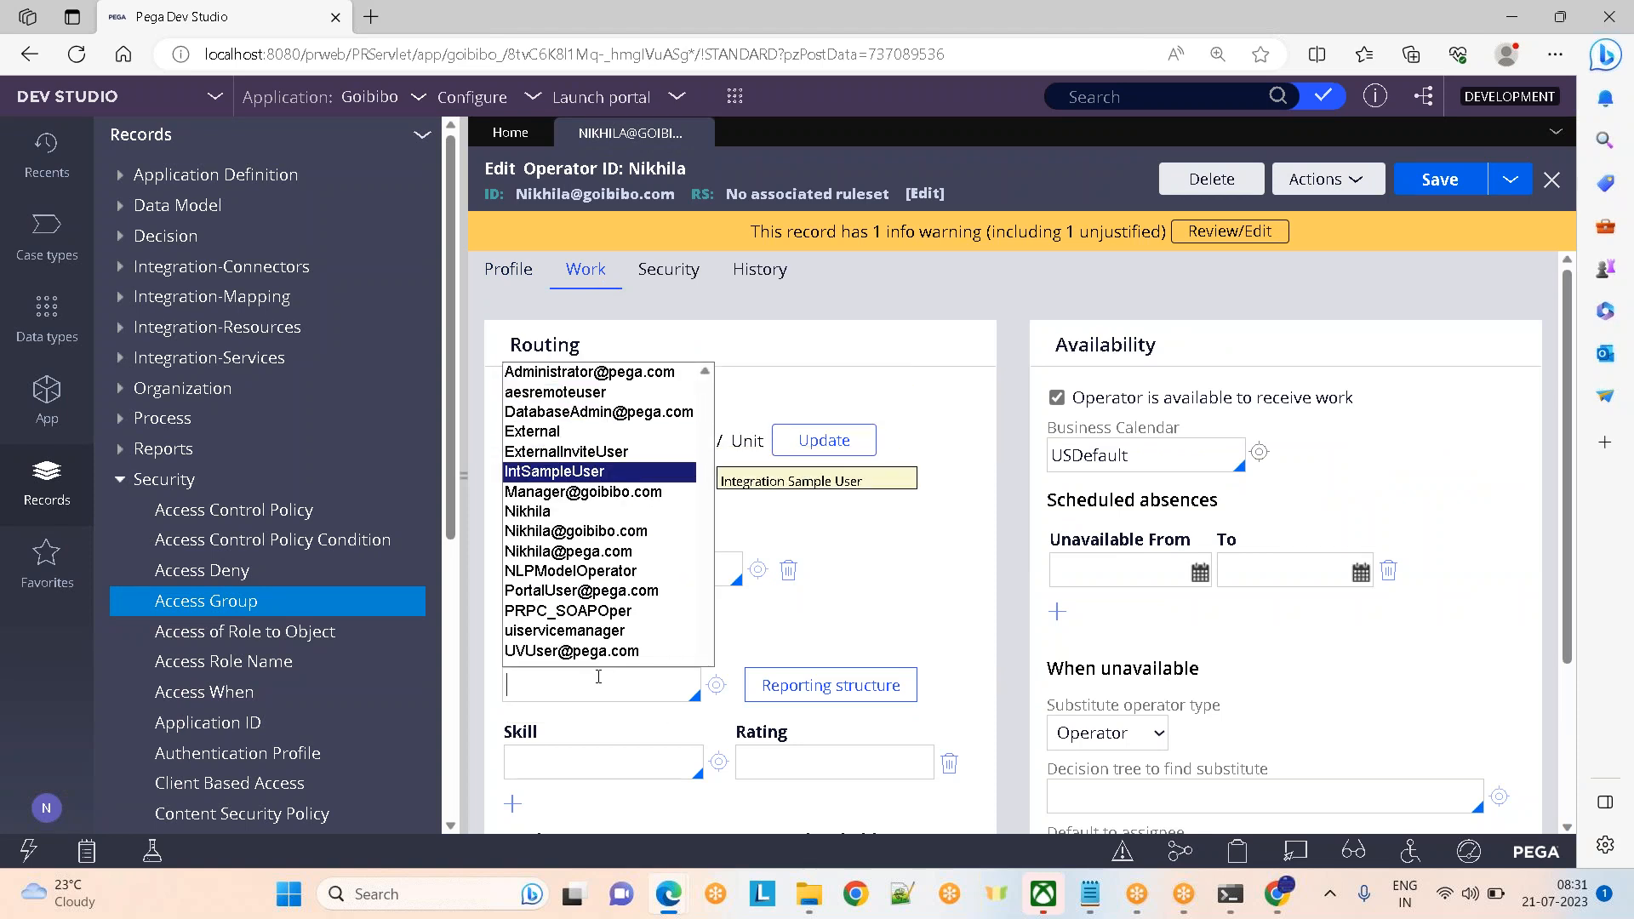
pyautogui.press('Down')
pyautogui.press('Return')
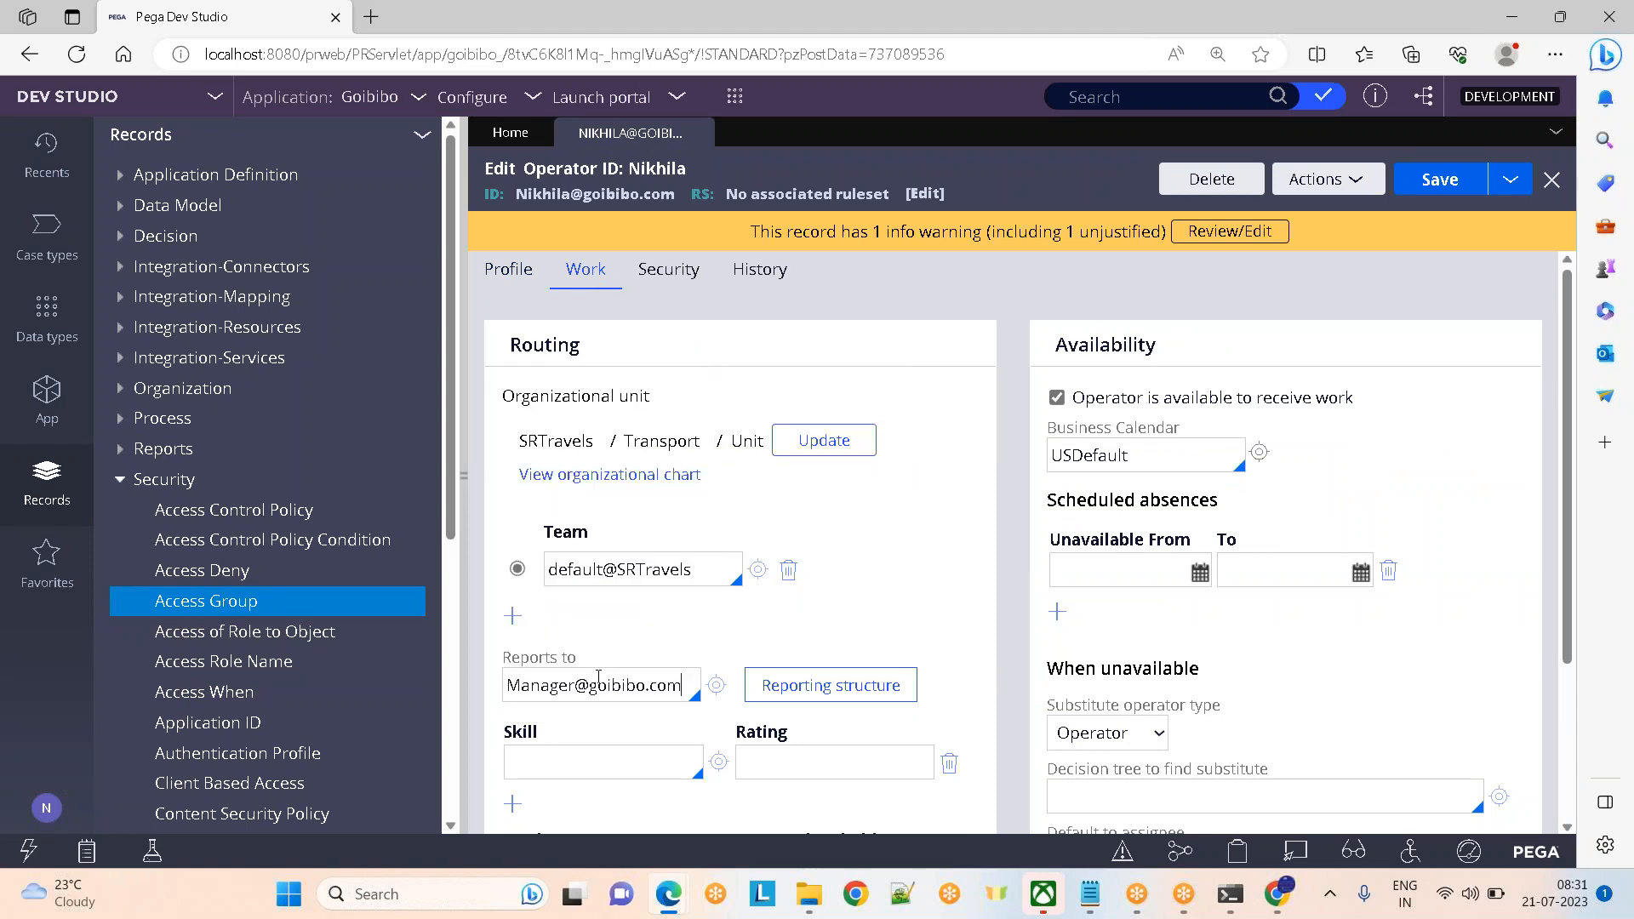
# Review the manager's record, then open the Goibibo:Authors access group from the operator's Profile
pyautogui.click(716, 685)
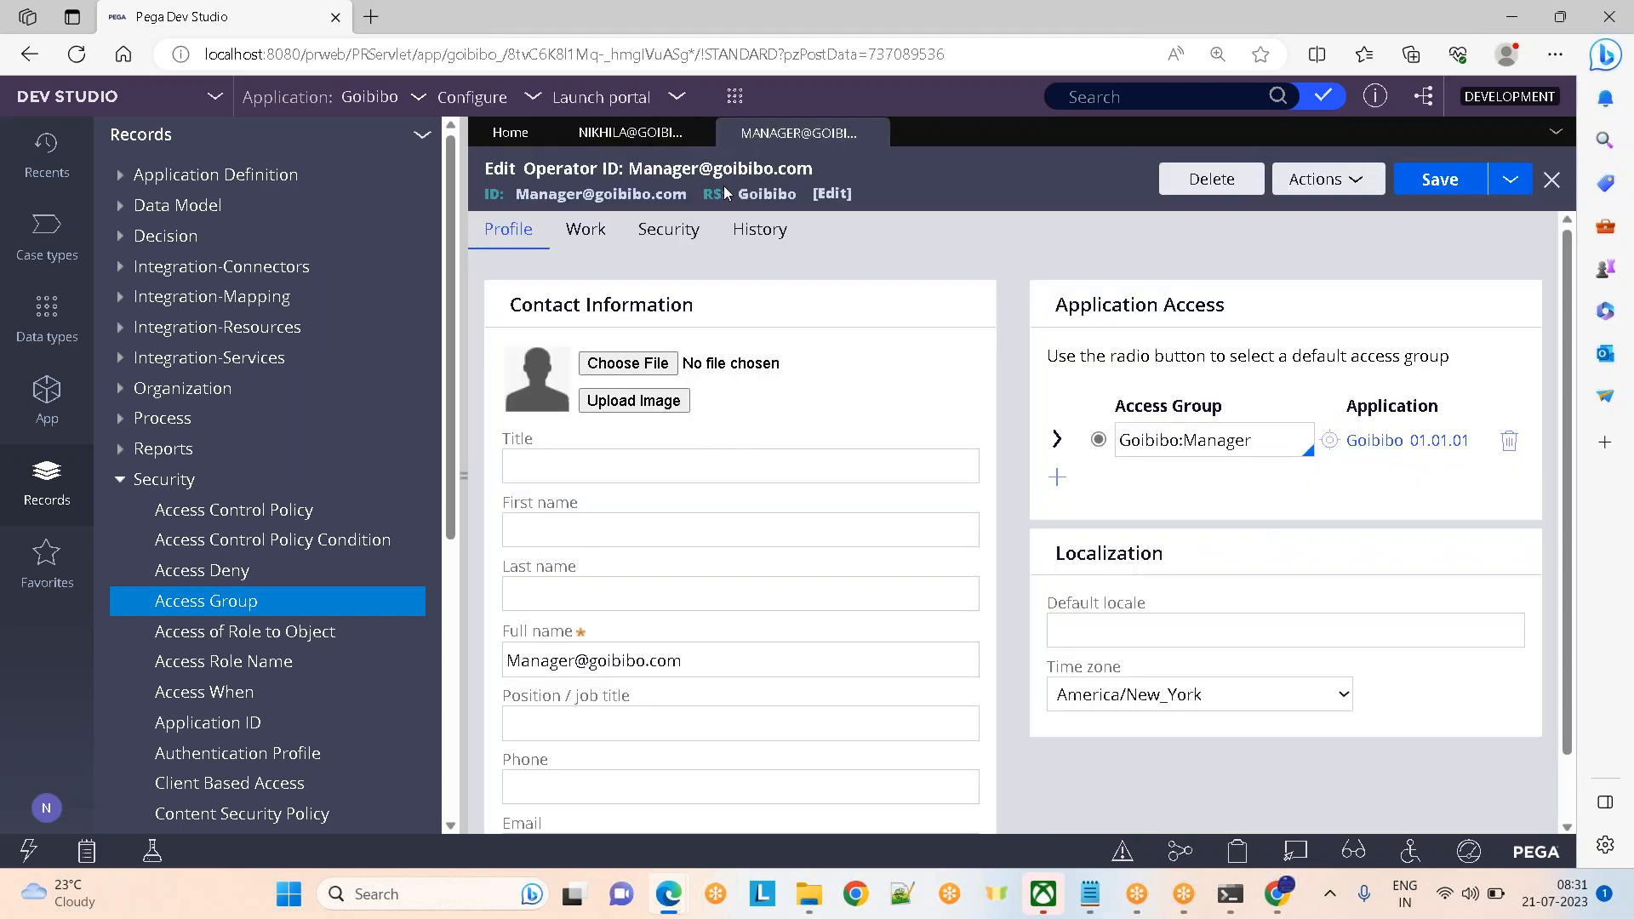
pyautogui.click(873, 133)
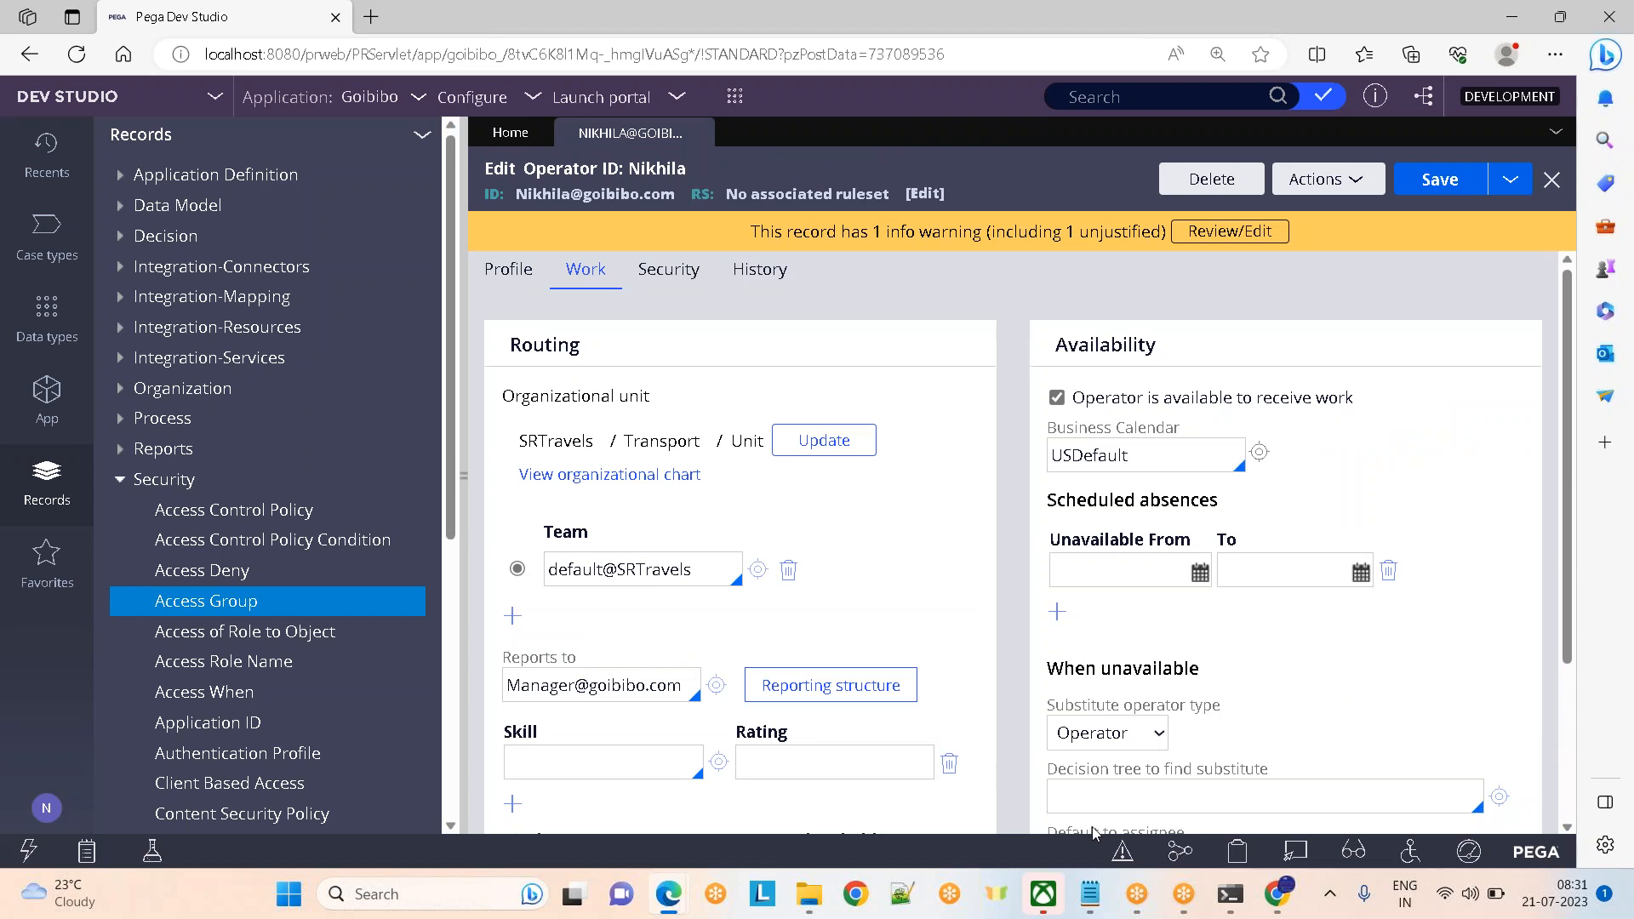
pyautogui.click(460, 479)
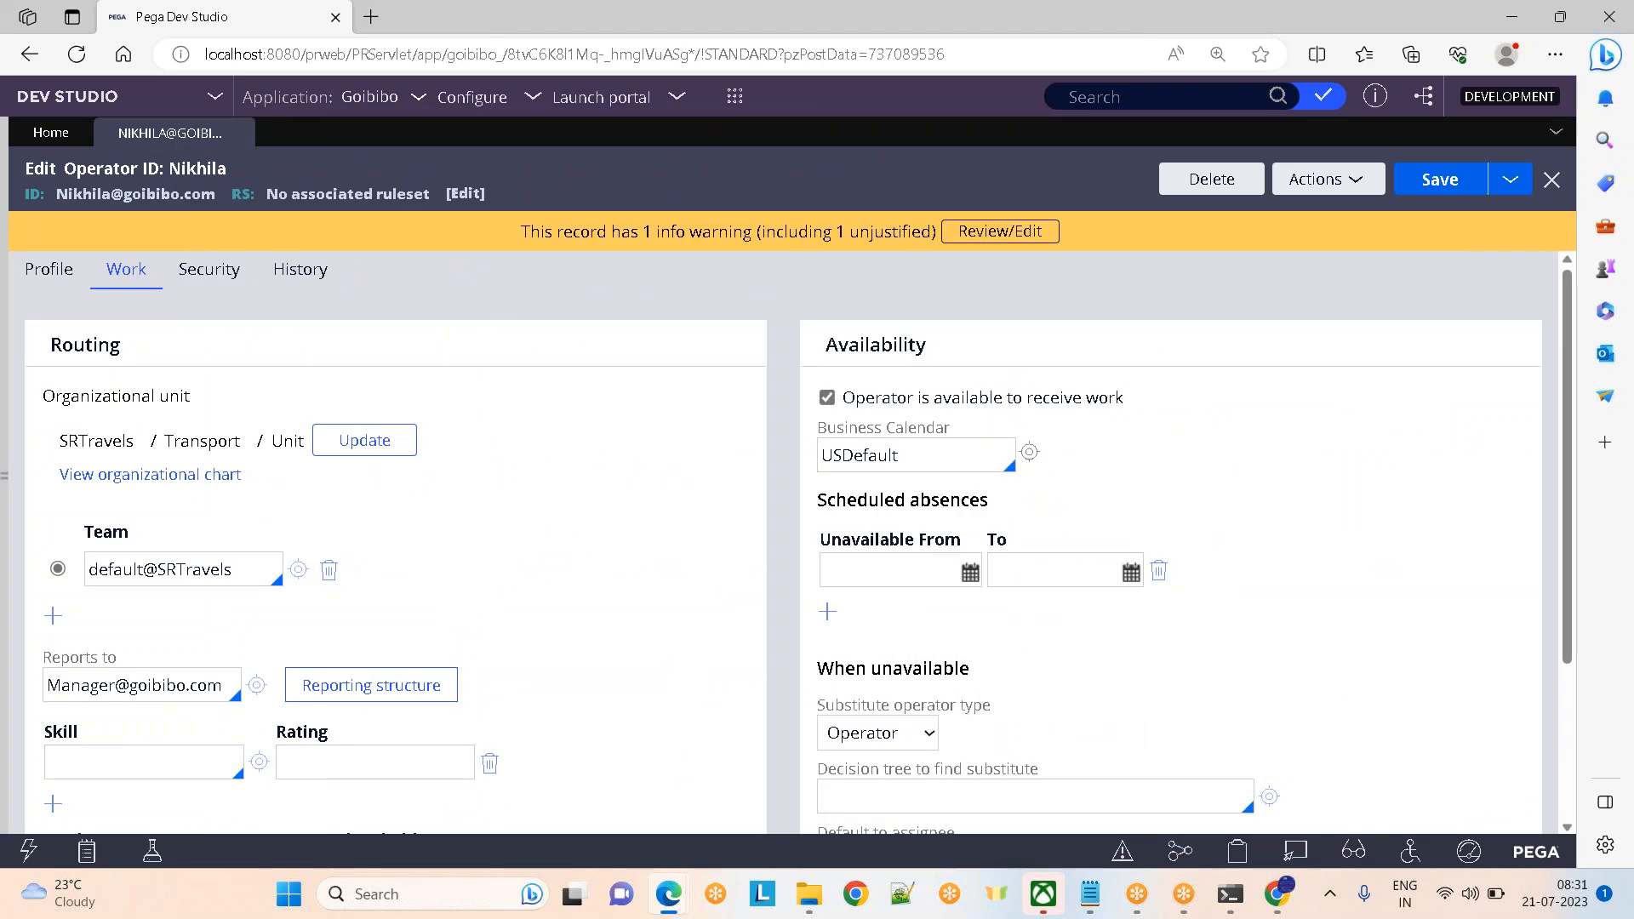
pyautogui.click(66, 278)
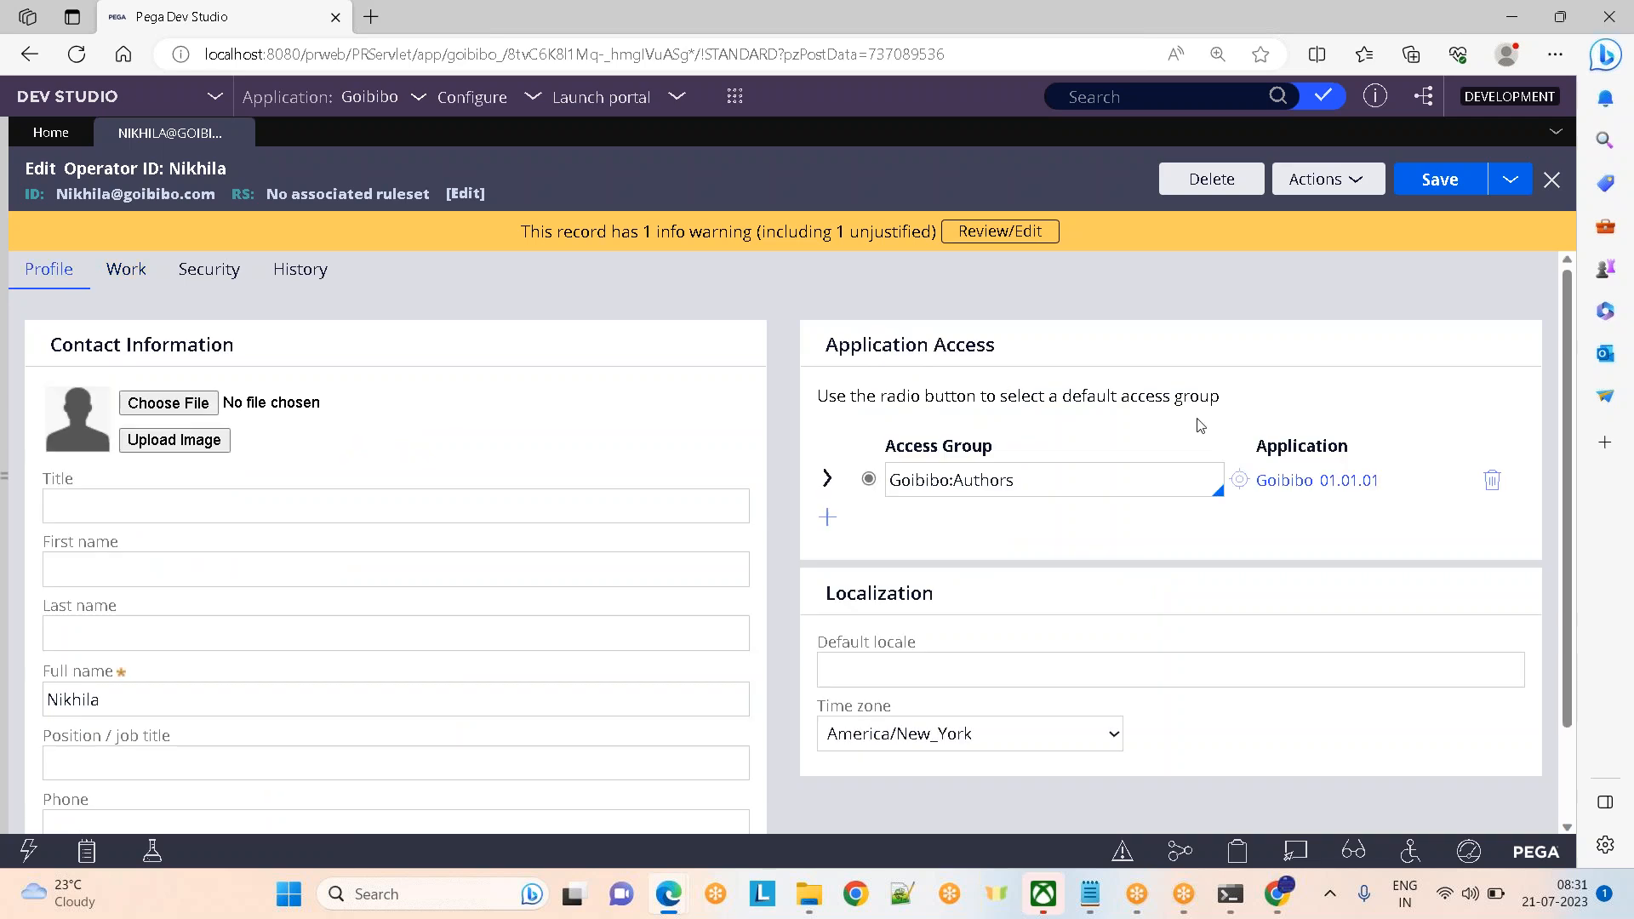
pyautogui.click(1240, 482)
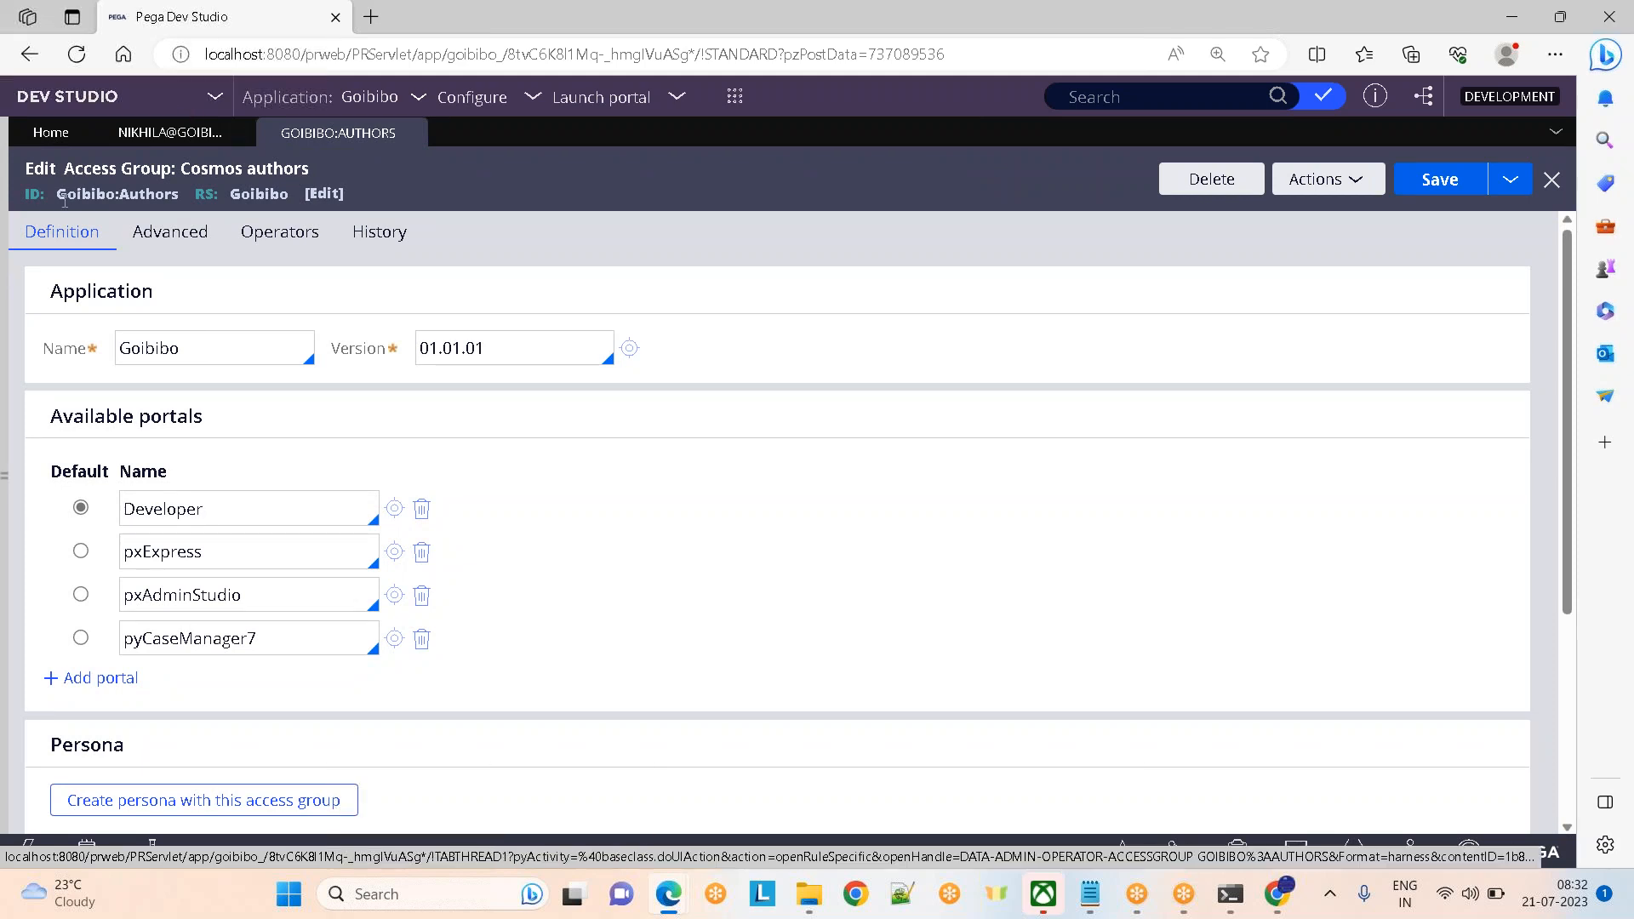
pyautogui.moveTo(58, 194); pyautogui.dragTo(194, 198)
pyautogui.click(652, 166)
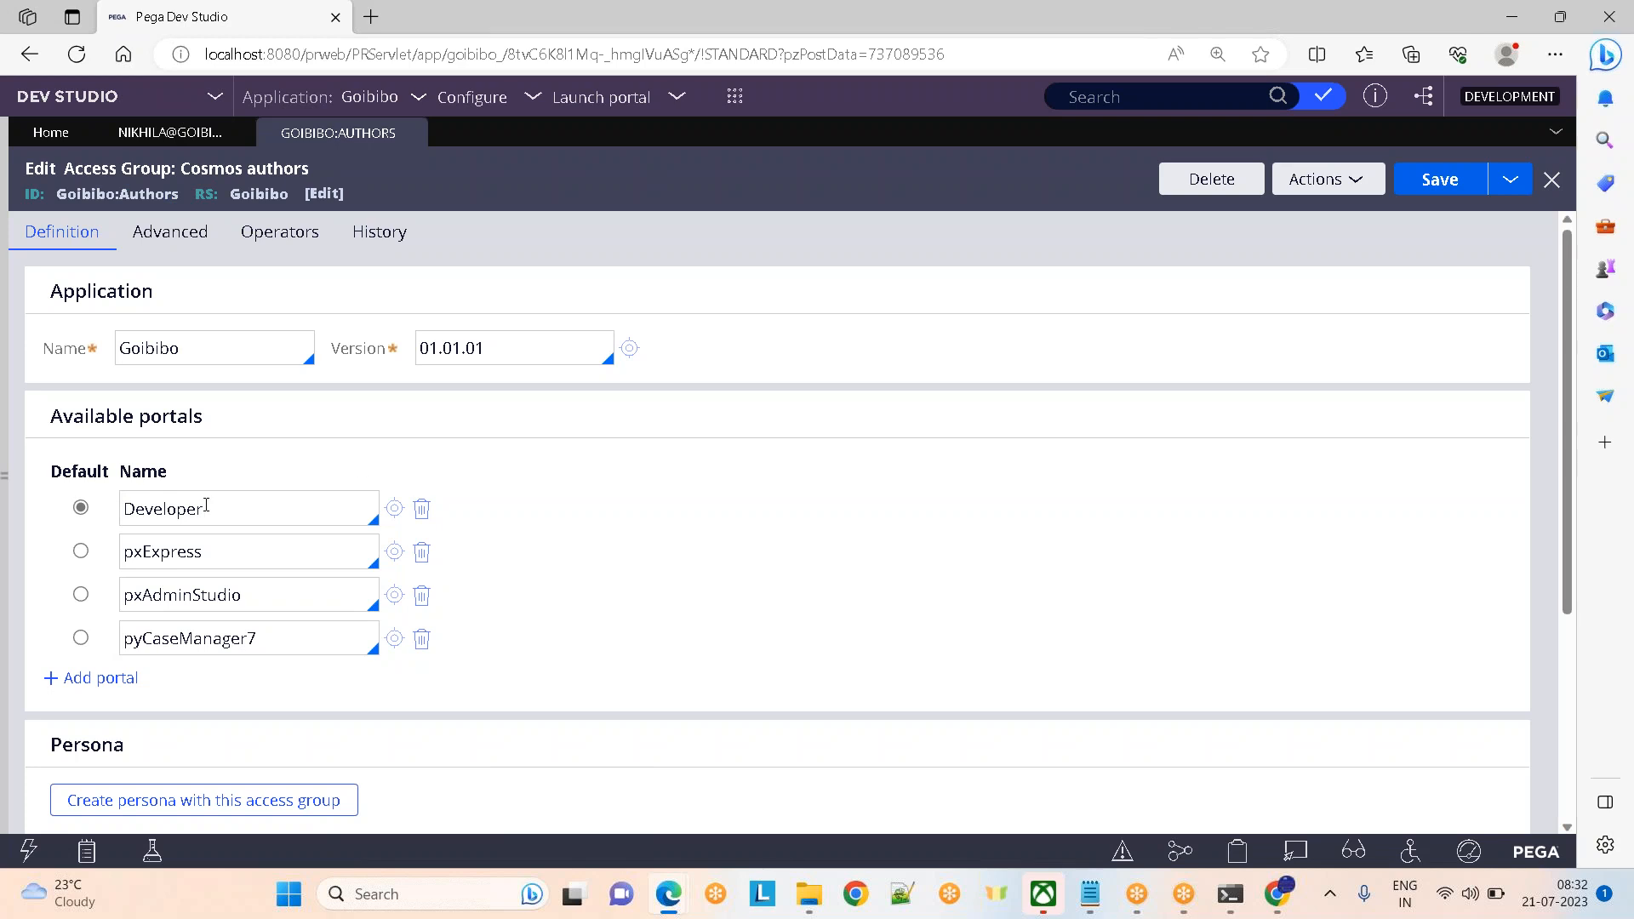
pyautogui.click(281, 247)
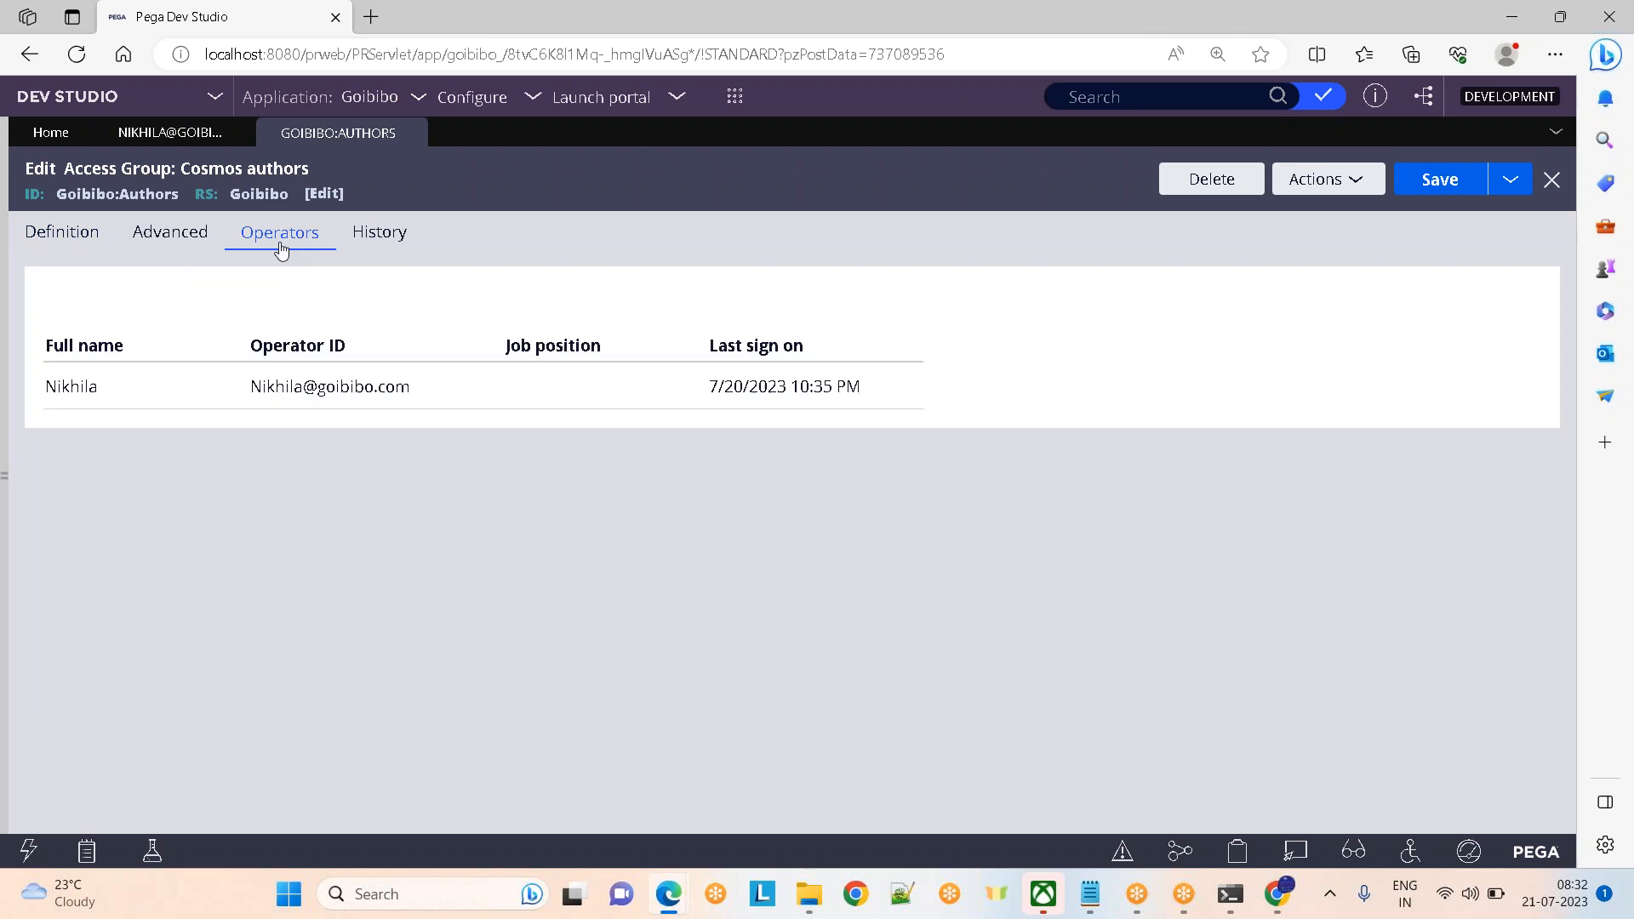
pyautogui.click(50, 250)
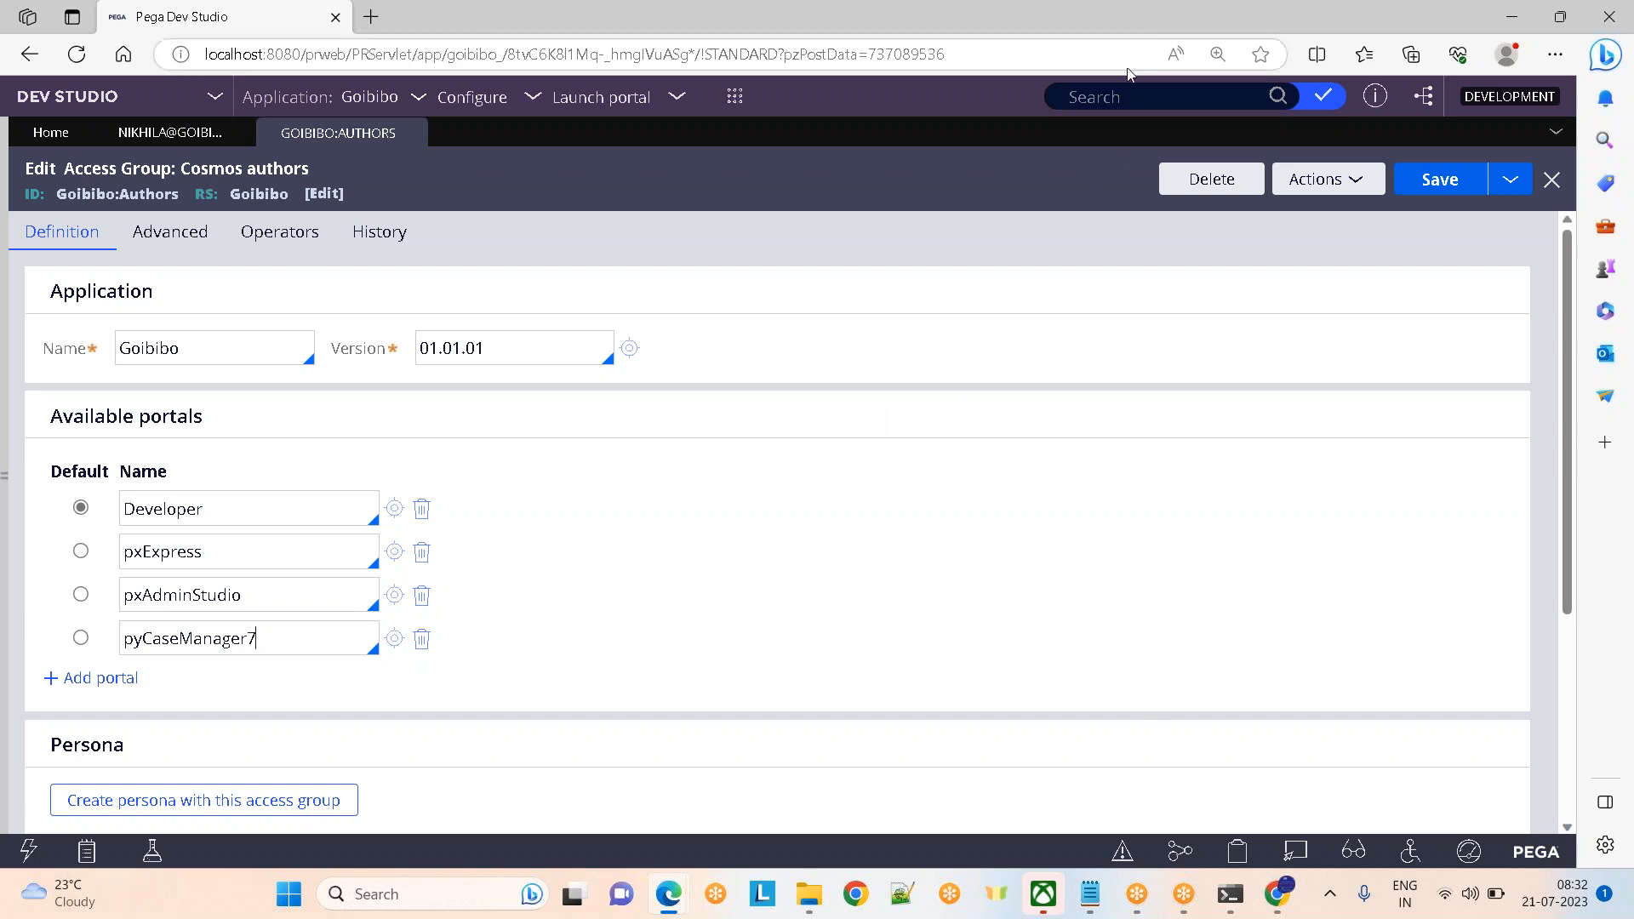
pyautogui.click(1164, 36)
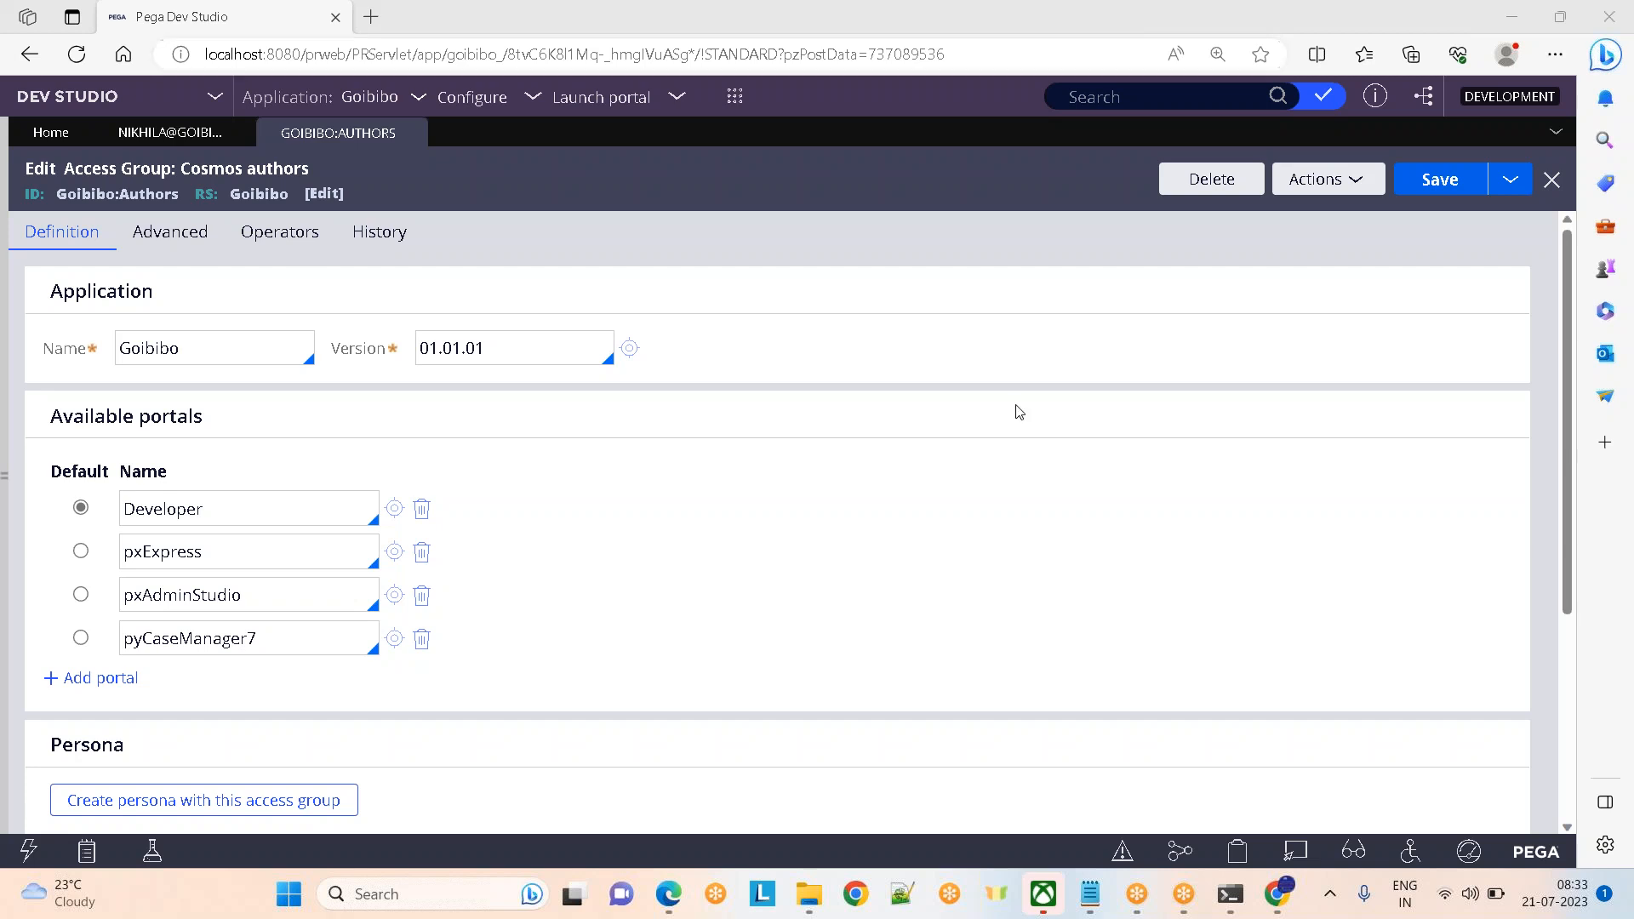
pyautogui.moveTo(1096, 900)
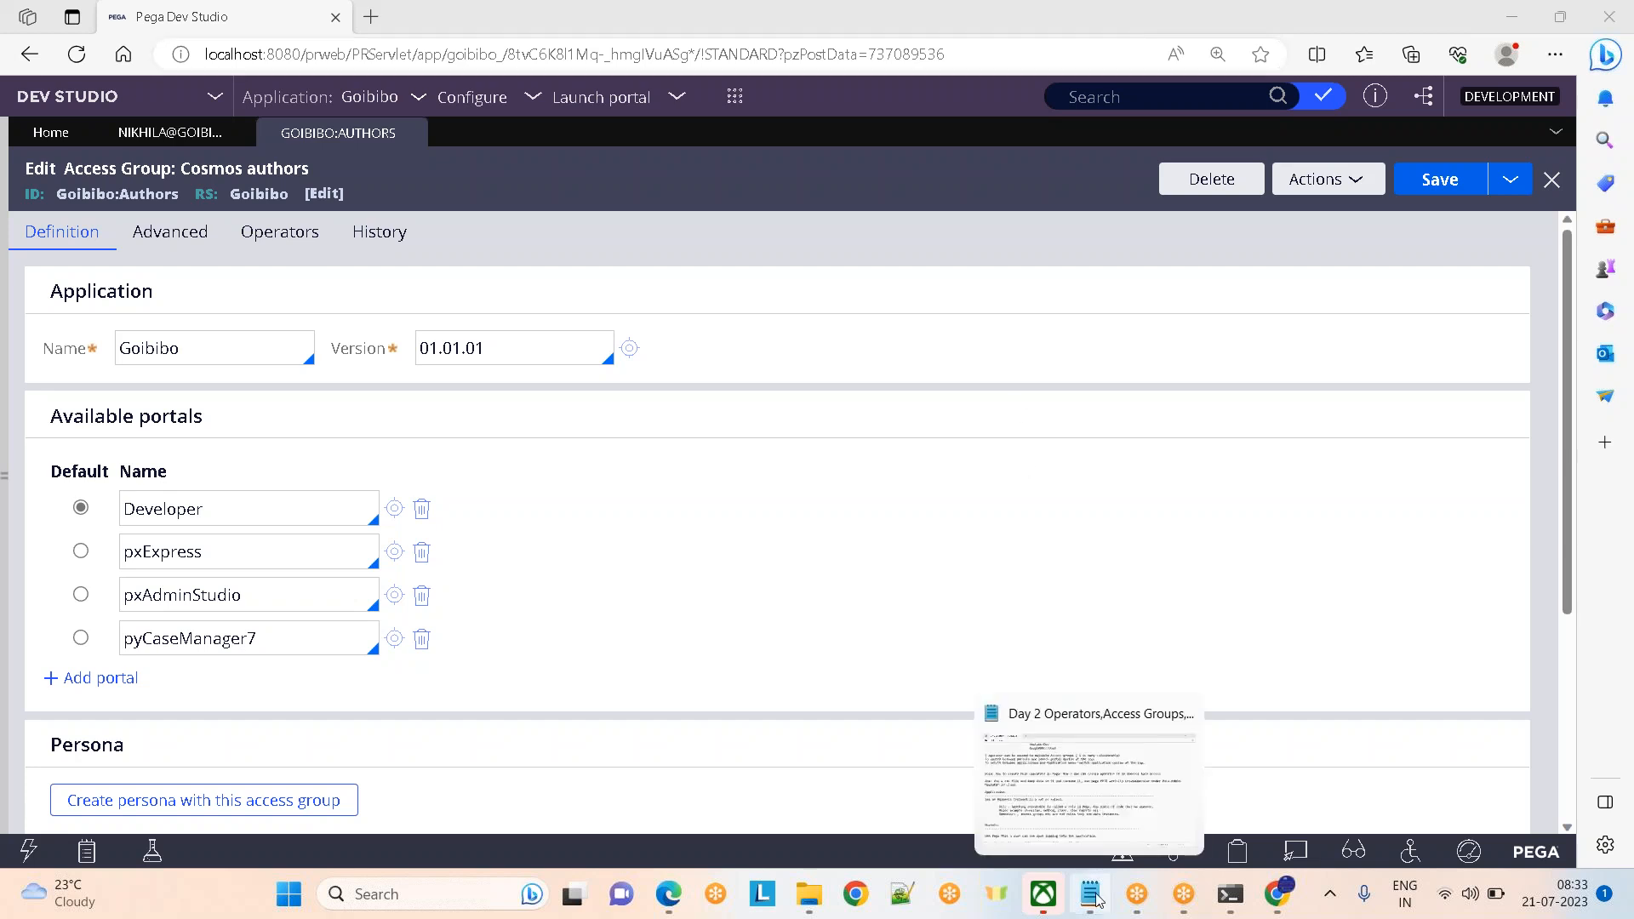
pyautogui.click(1094, 897)
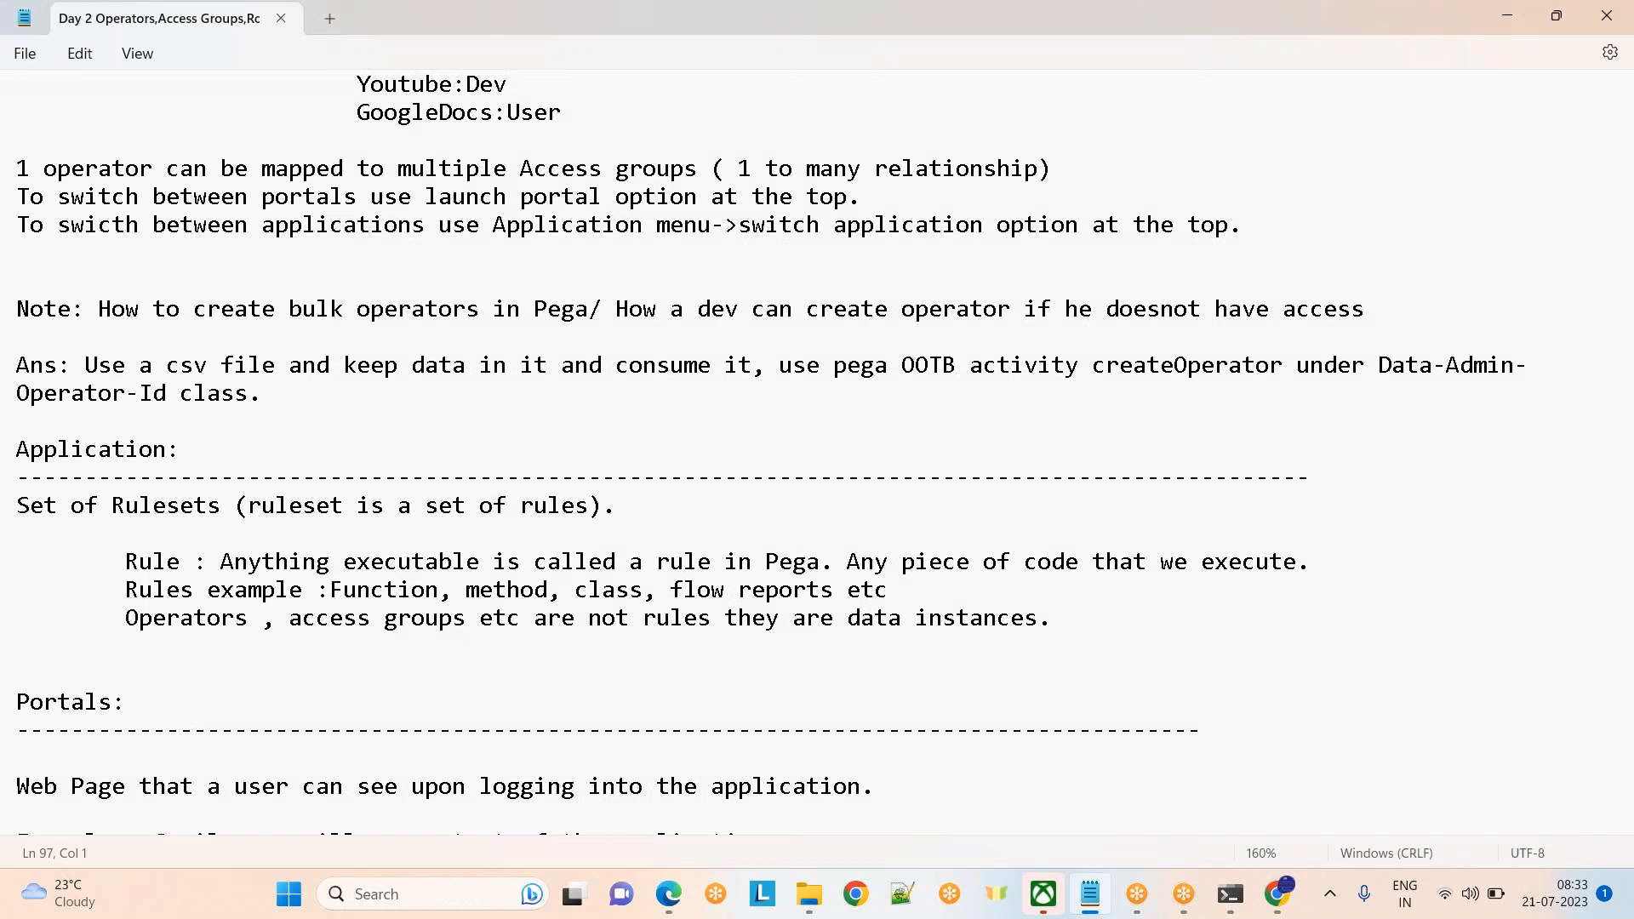
pyautogui.hotkey('alt', 'Tab')
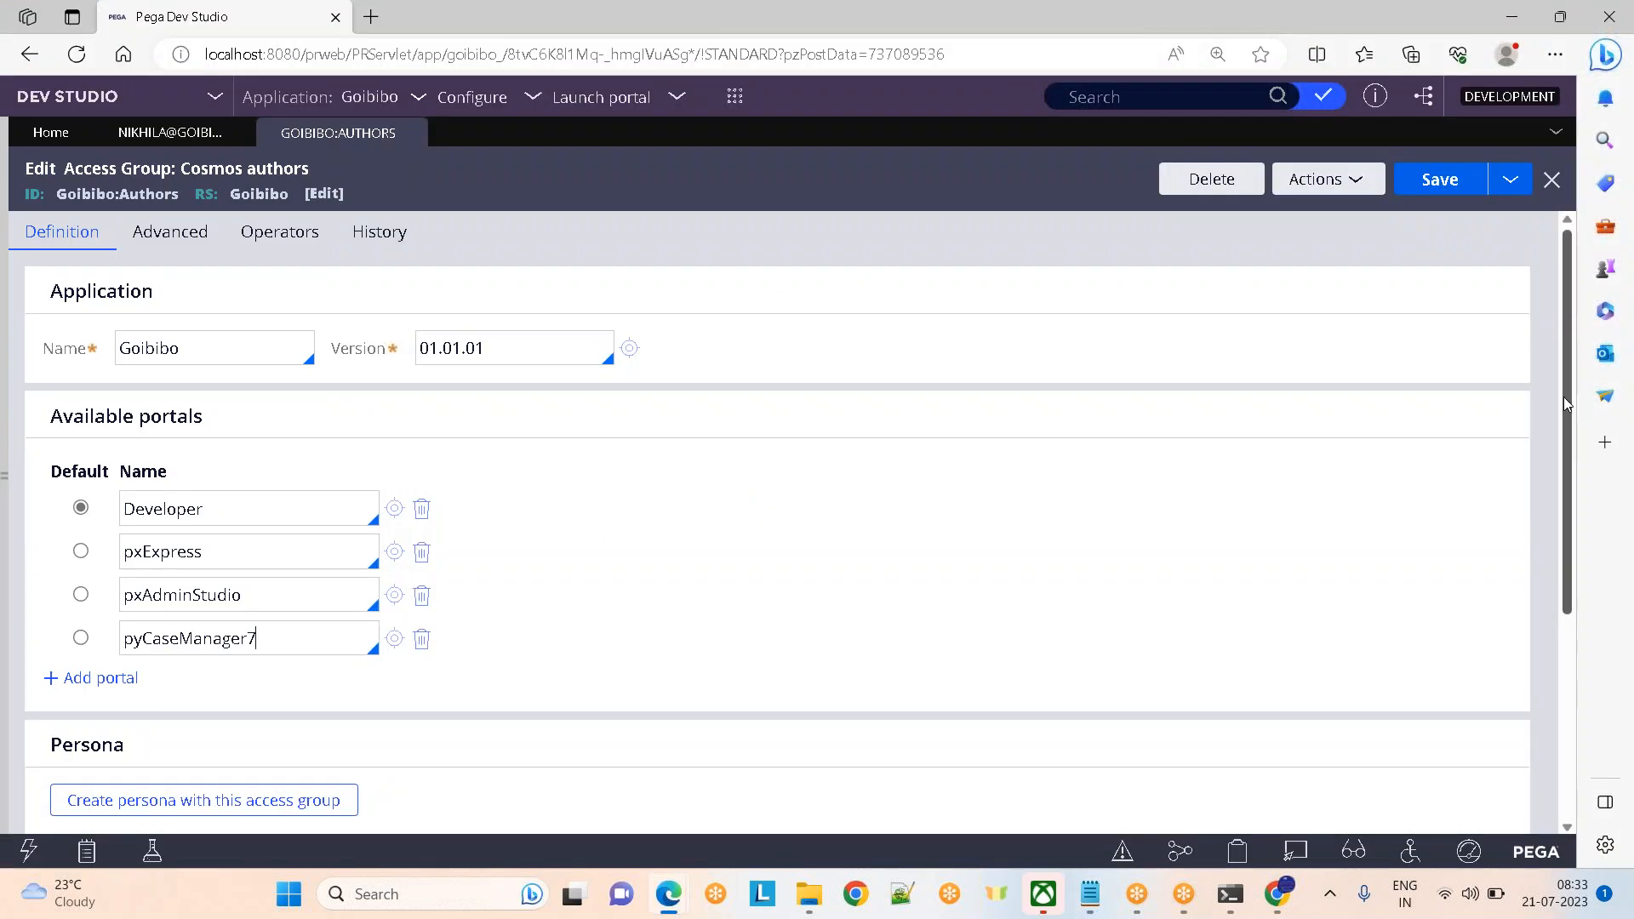
# Scroll to the Authors group's Available roles and open the Goibibo:SysAdm4 access role
pyautogui.scroll(-3, 1564, 383)
pyautogui.moveTo(63, 540); pyautogui.dragTo(403, 566)
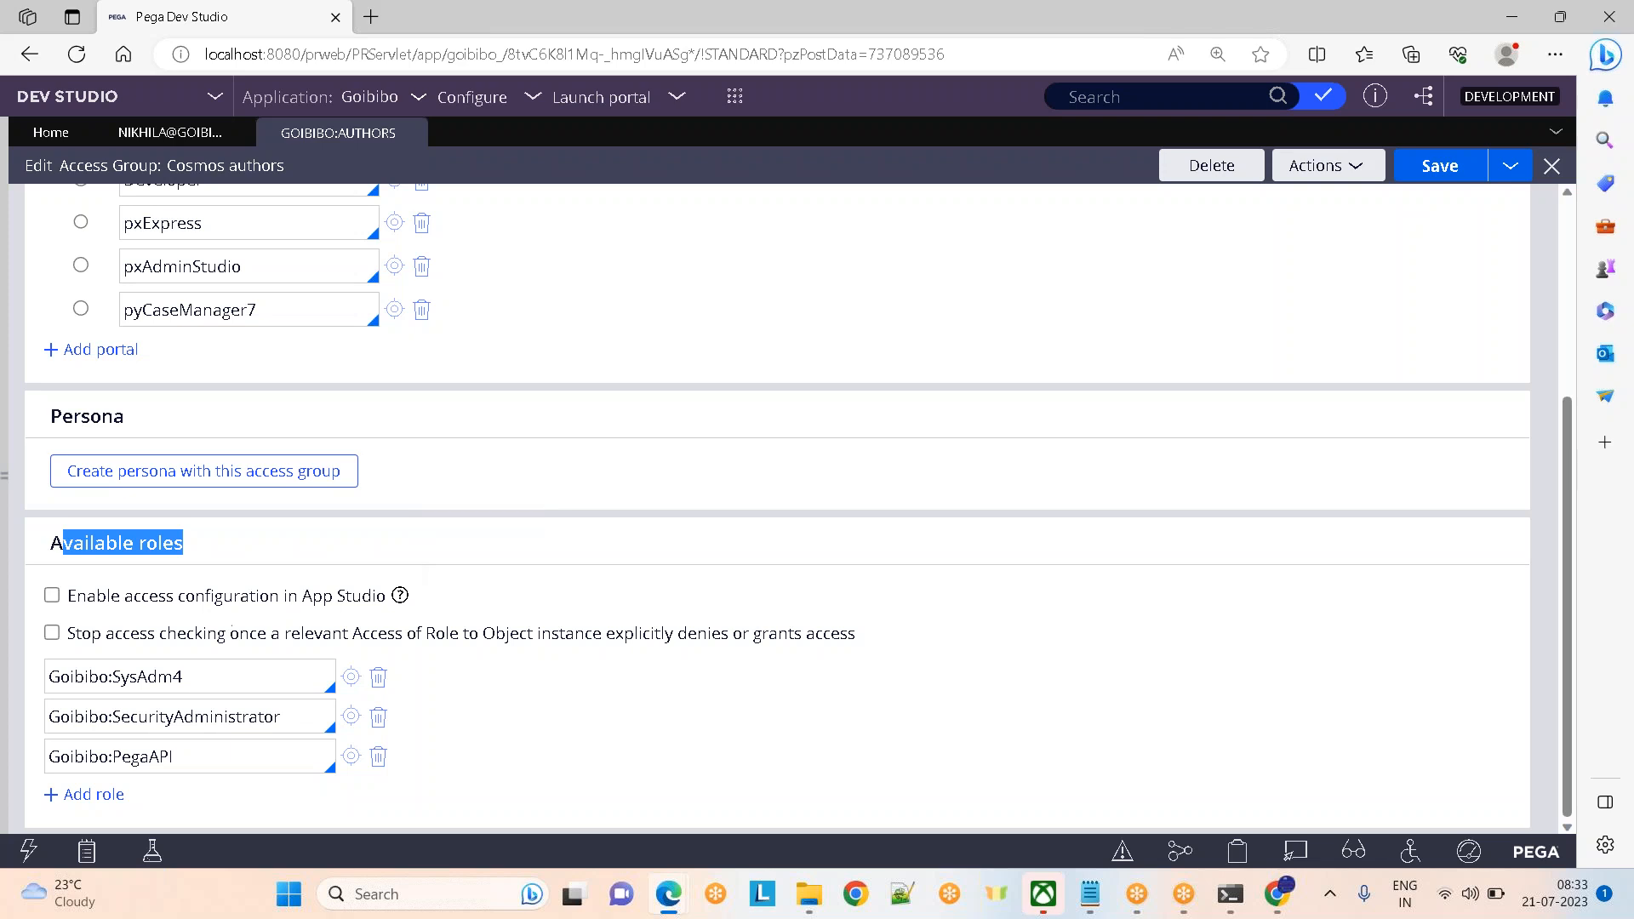
pyautogui.click(197, 670)
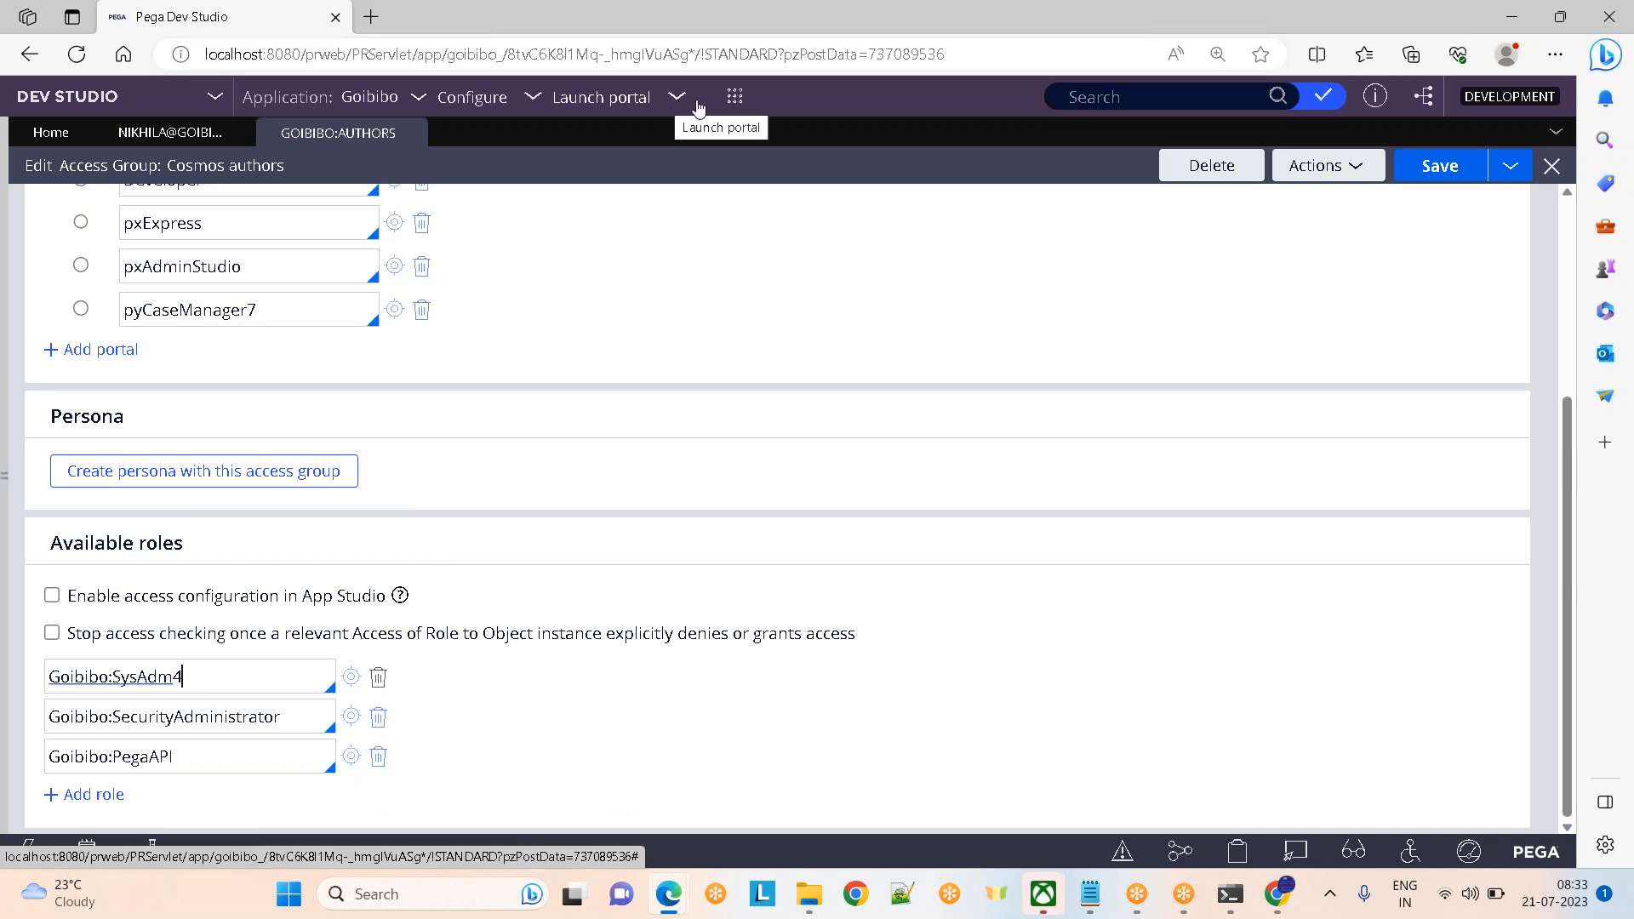
pyautogui.click(350, 678)
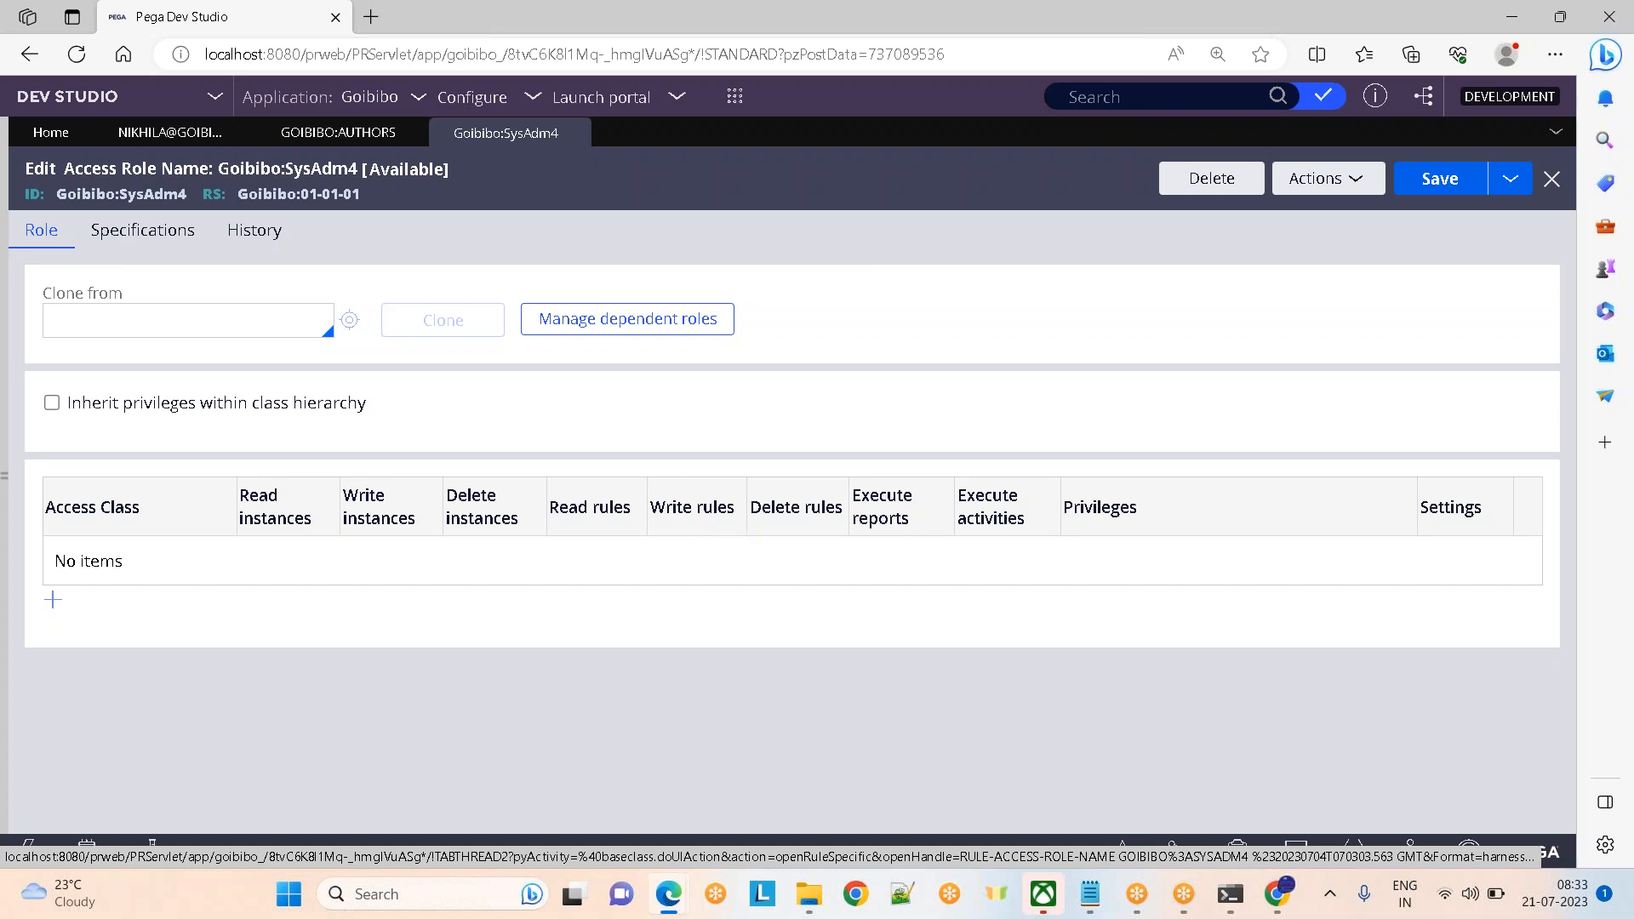
# Compare the Goibibo:Authors group with the Goibibo:SysAdm4 role and highlight the SysAdm4 role ID
pyautogui.click(324, 136)
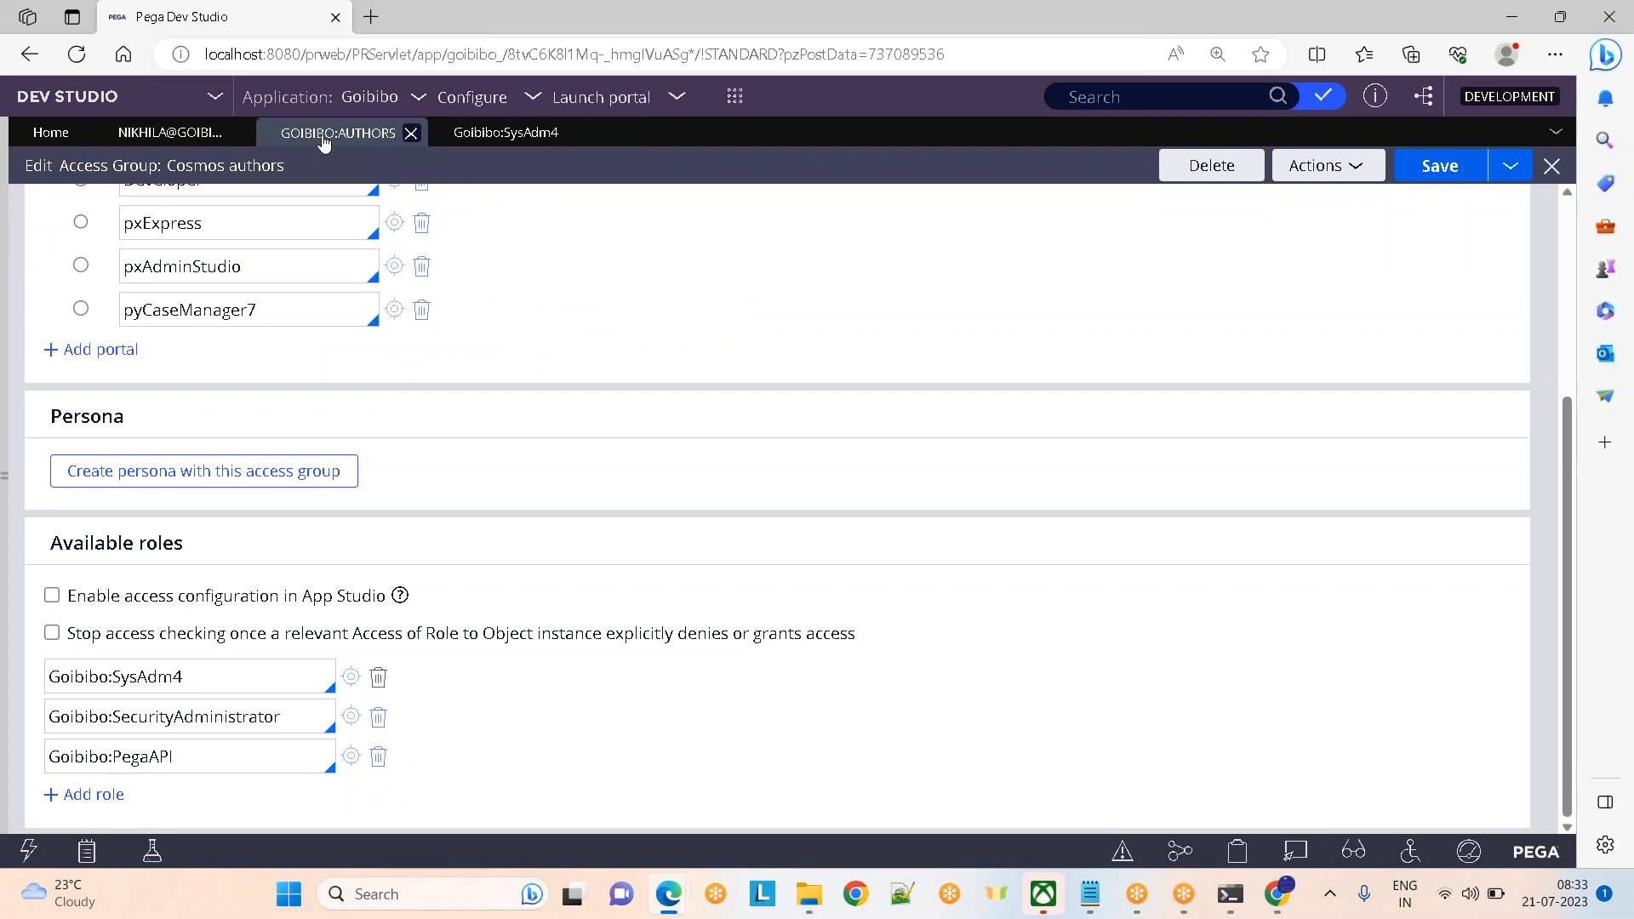
pyautogui.click(469, 136)
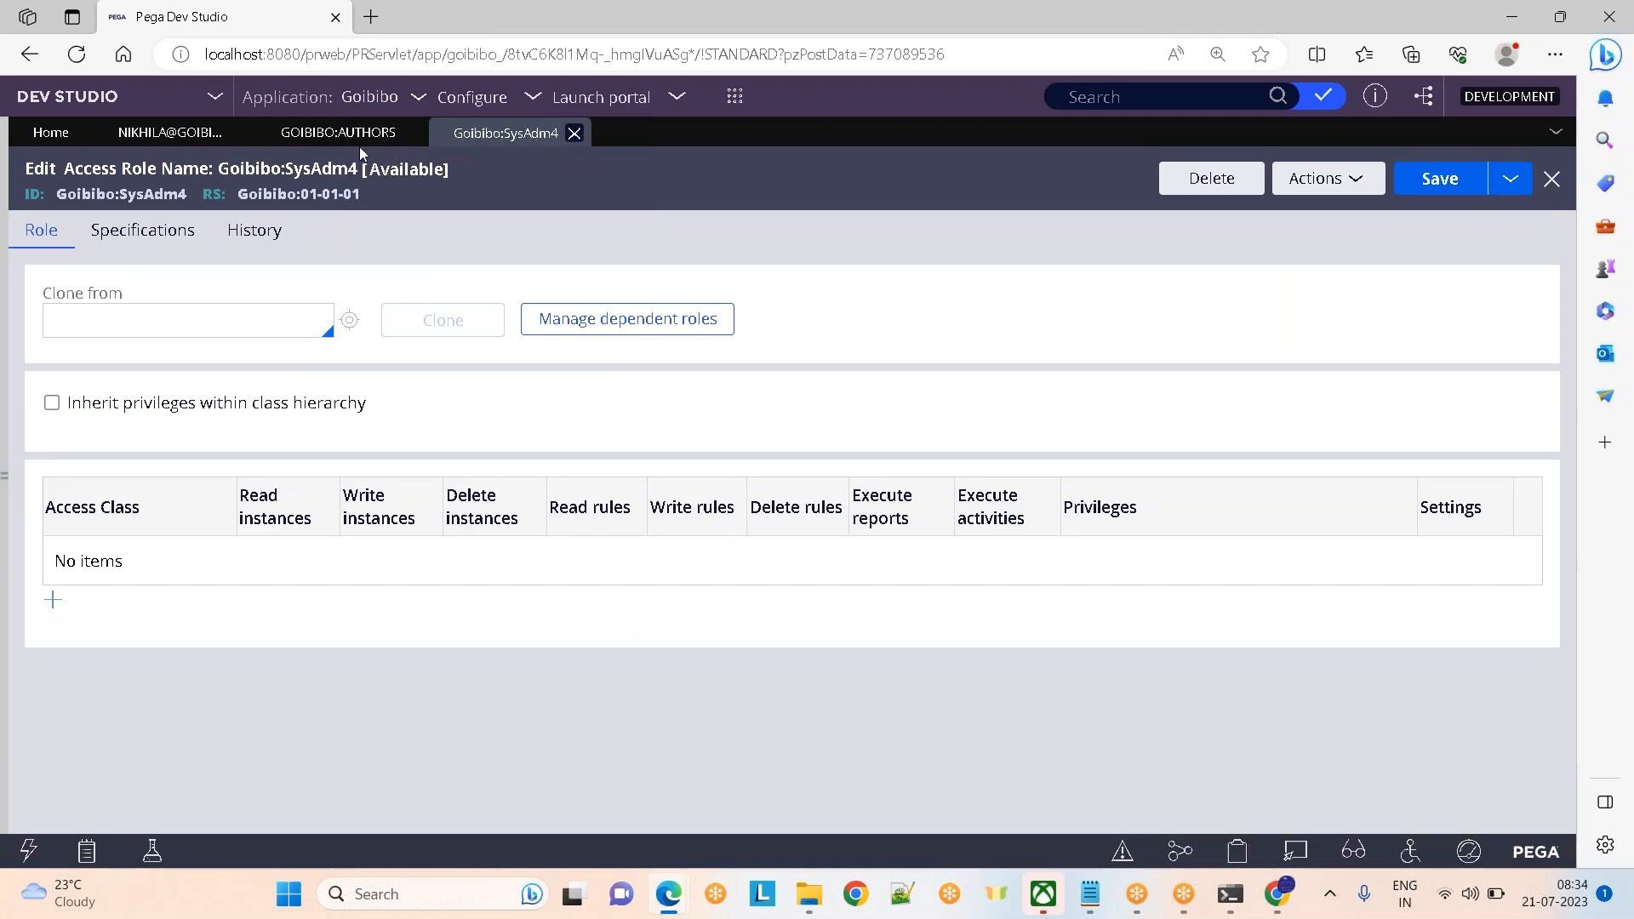
pyautogui.click(317, 141)
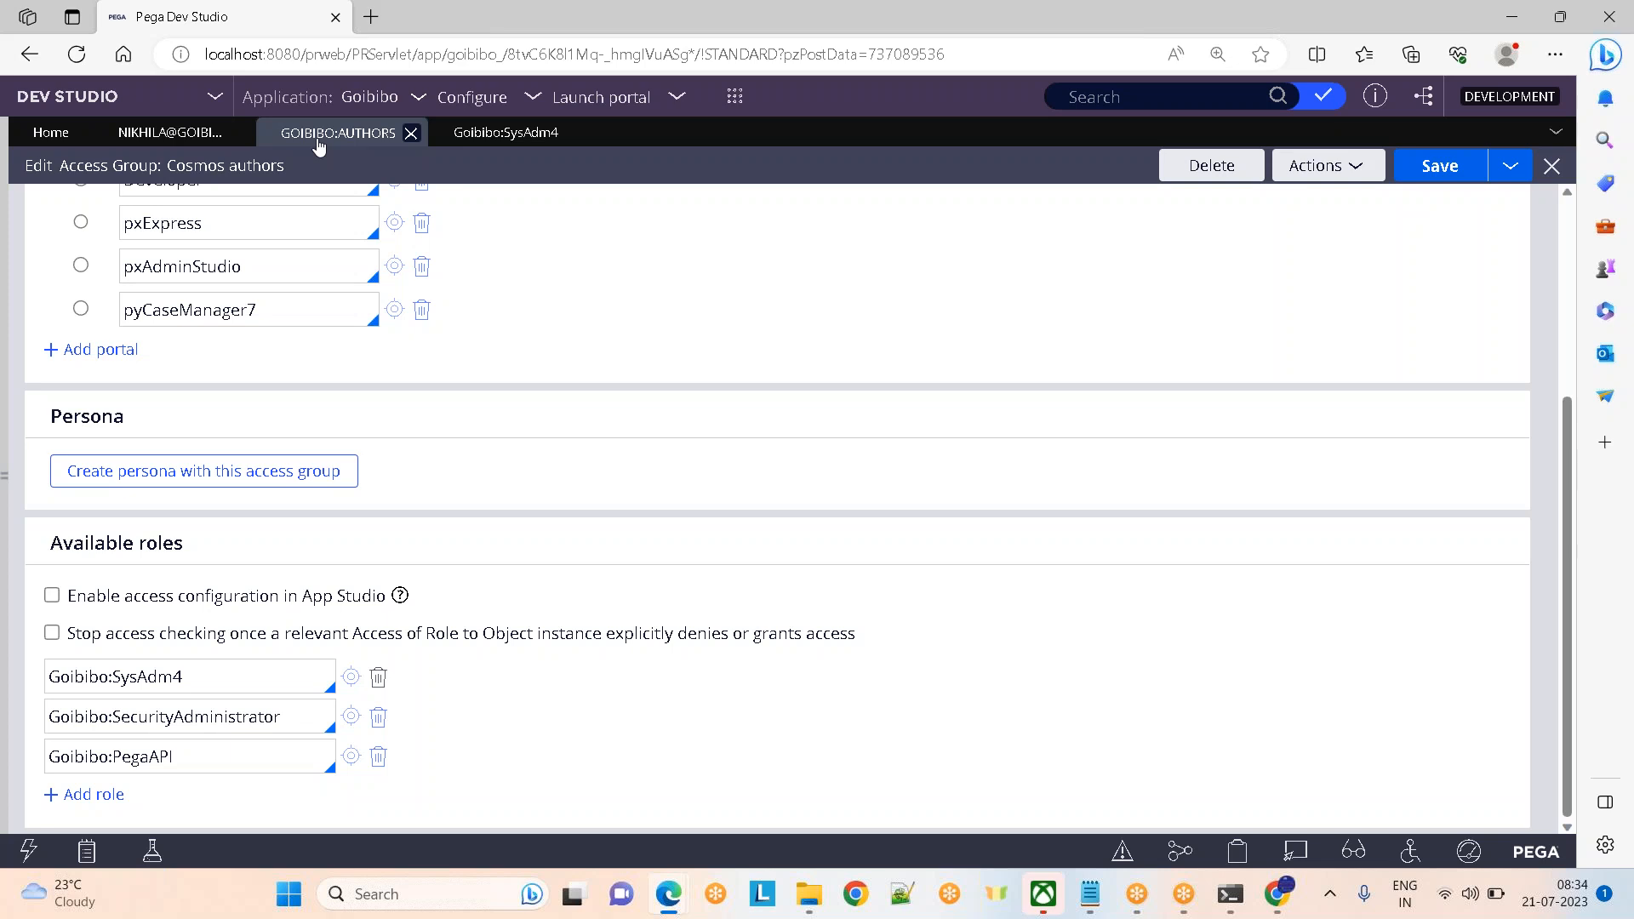
pyautogui.click(473, 135)
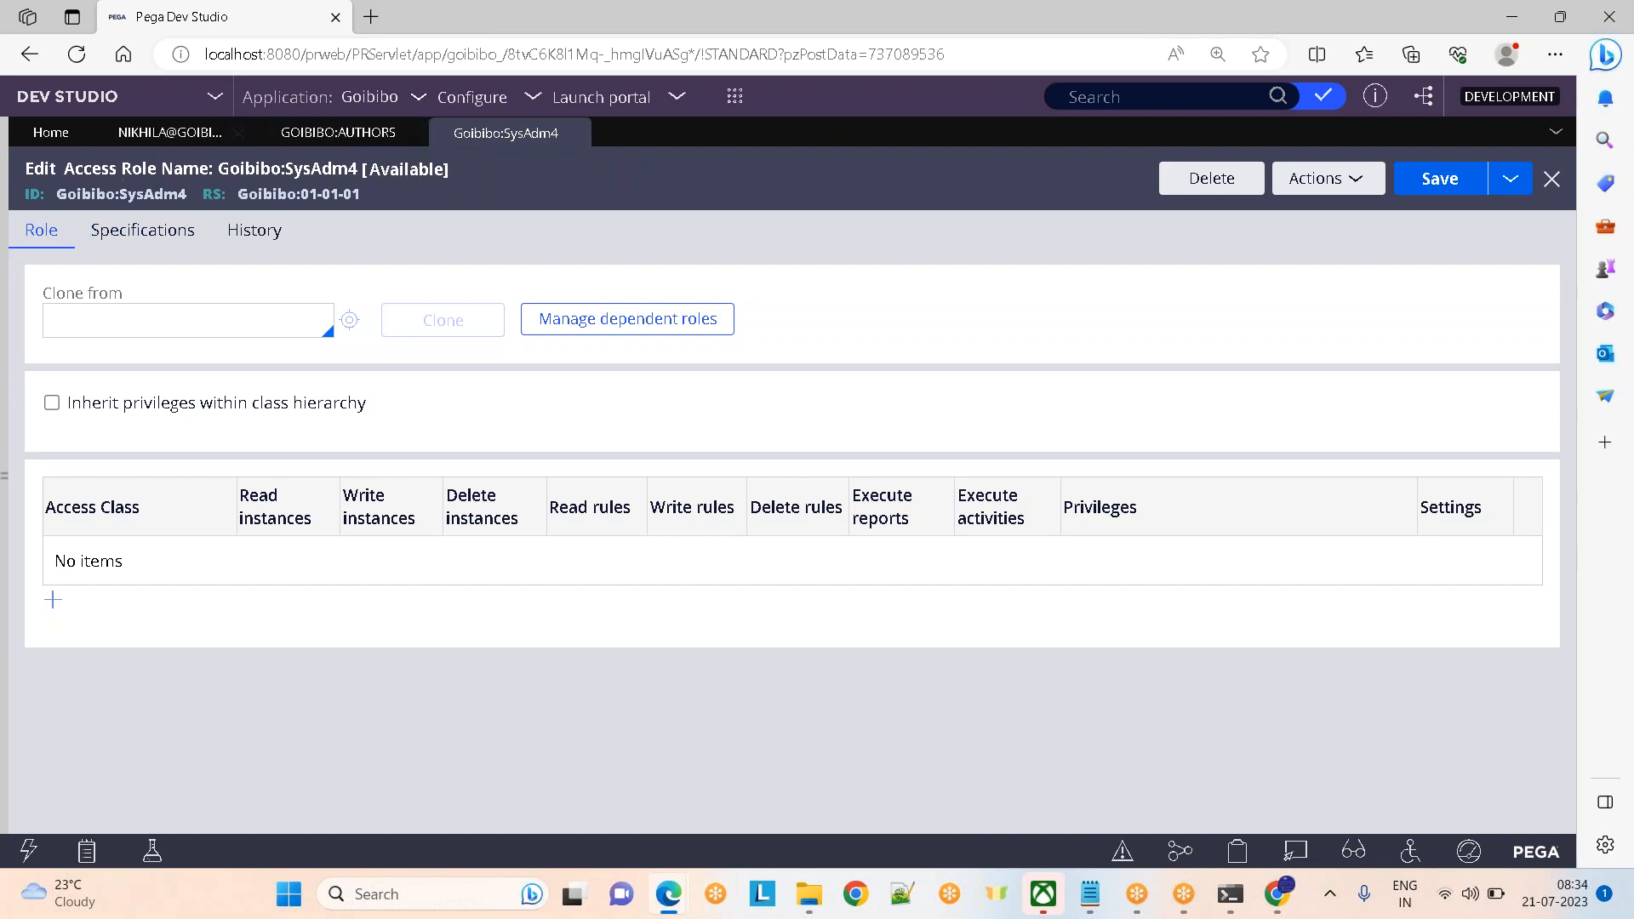
pyautogui.moveTo(56, 193); pyautogui.dragTo(190, 199)
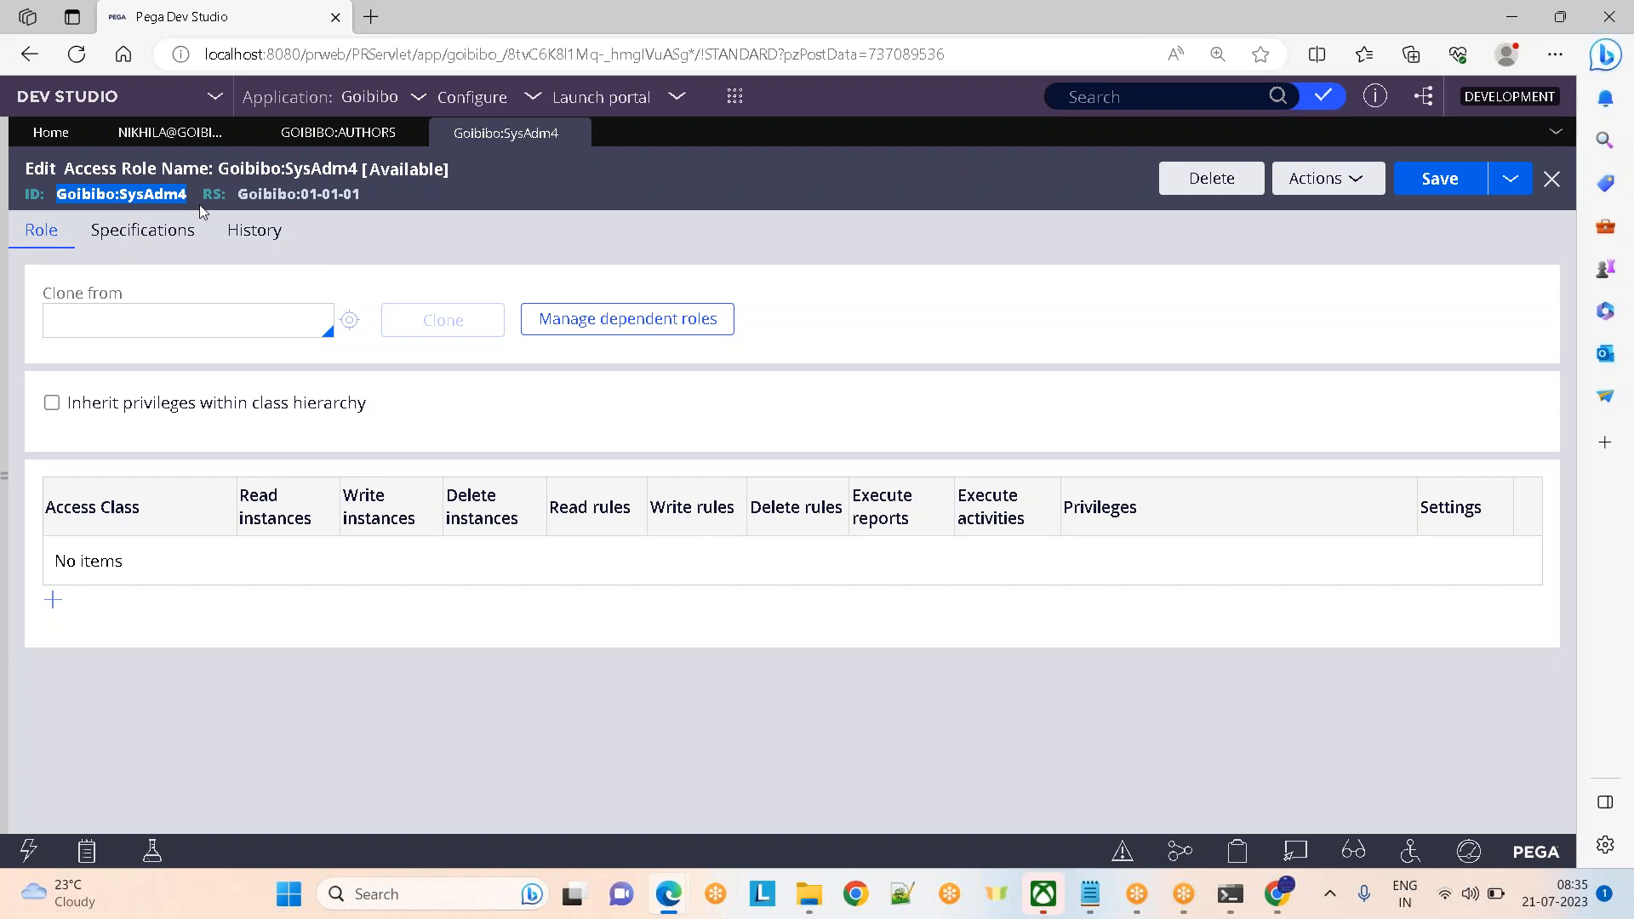
# Switch back to the GOIBIBO:AUTHORS tab to see its roles: SysAdm4, SecurityAdministrator and PegaAPI
pyautogui.click(313, 136)
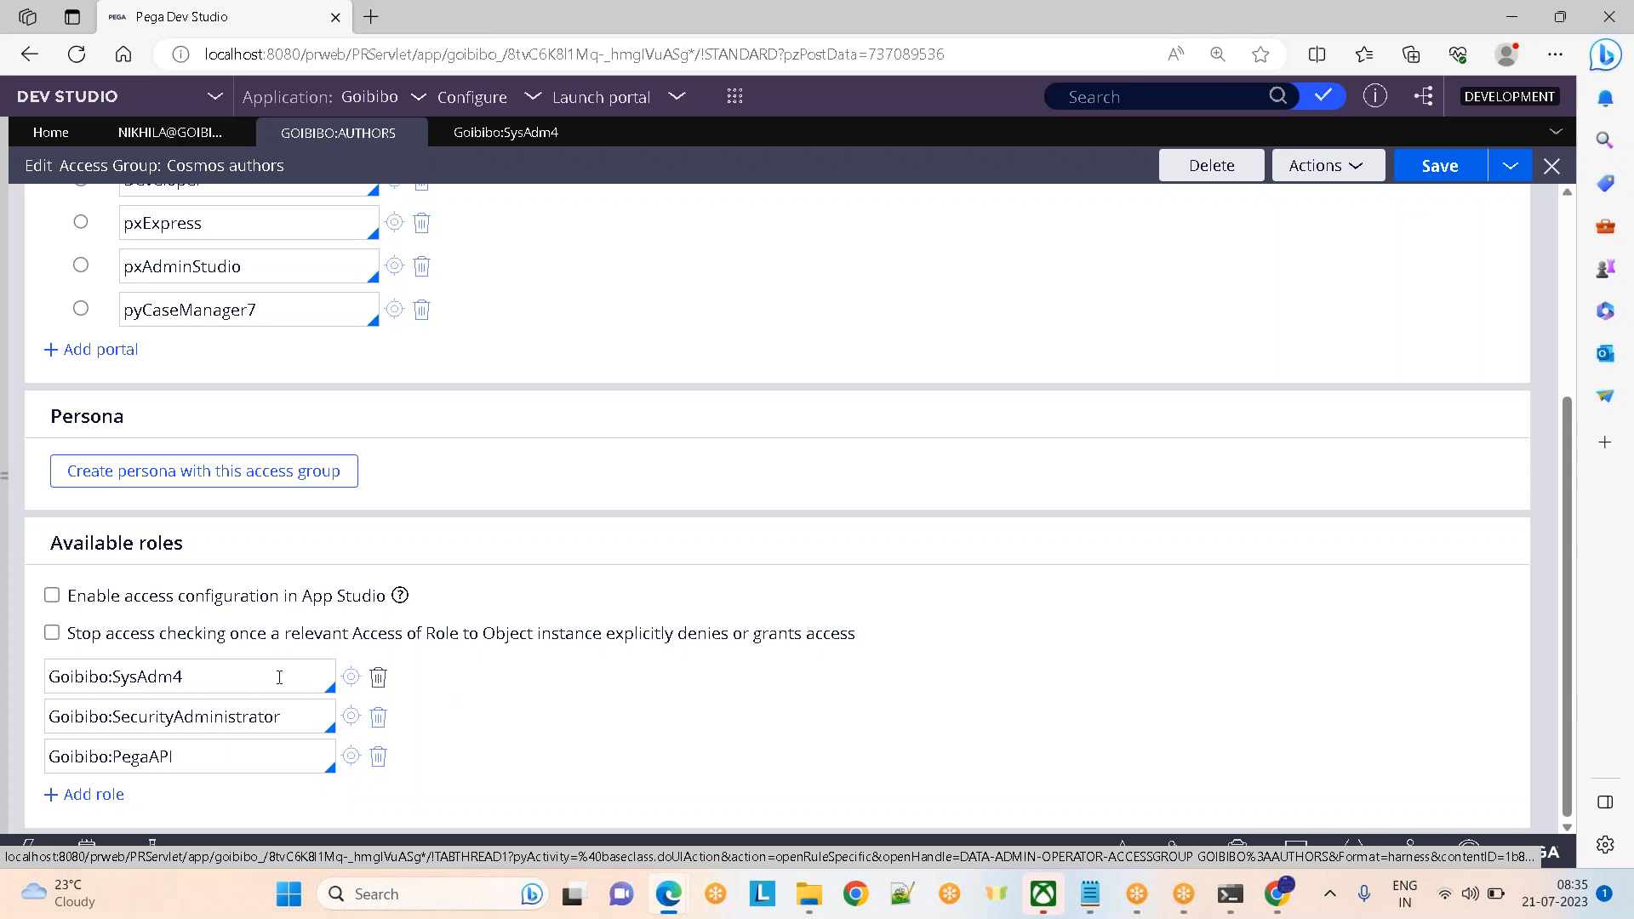
# Below the Goibibo:SysAdm4 role, add a new available role row and enter Goibibo:Devteam
pyautogui.moveTo(274, 676); pyautogui.dragTo(39, 670)
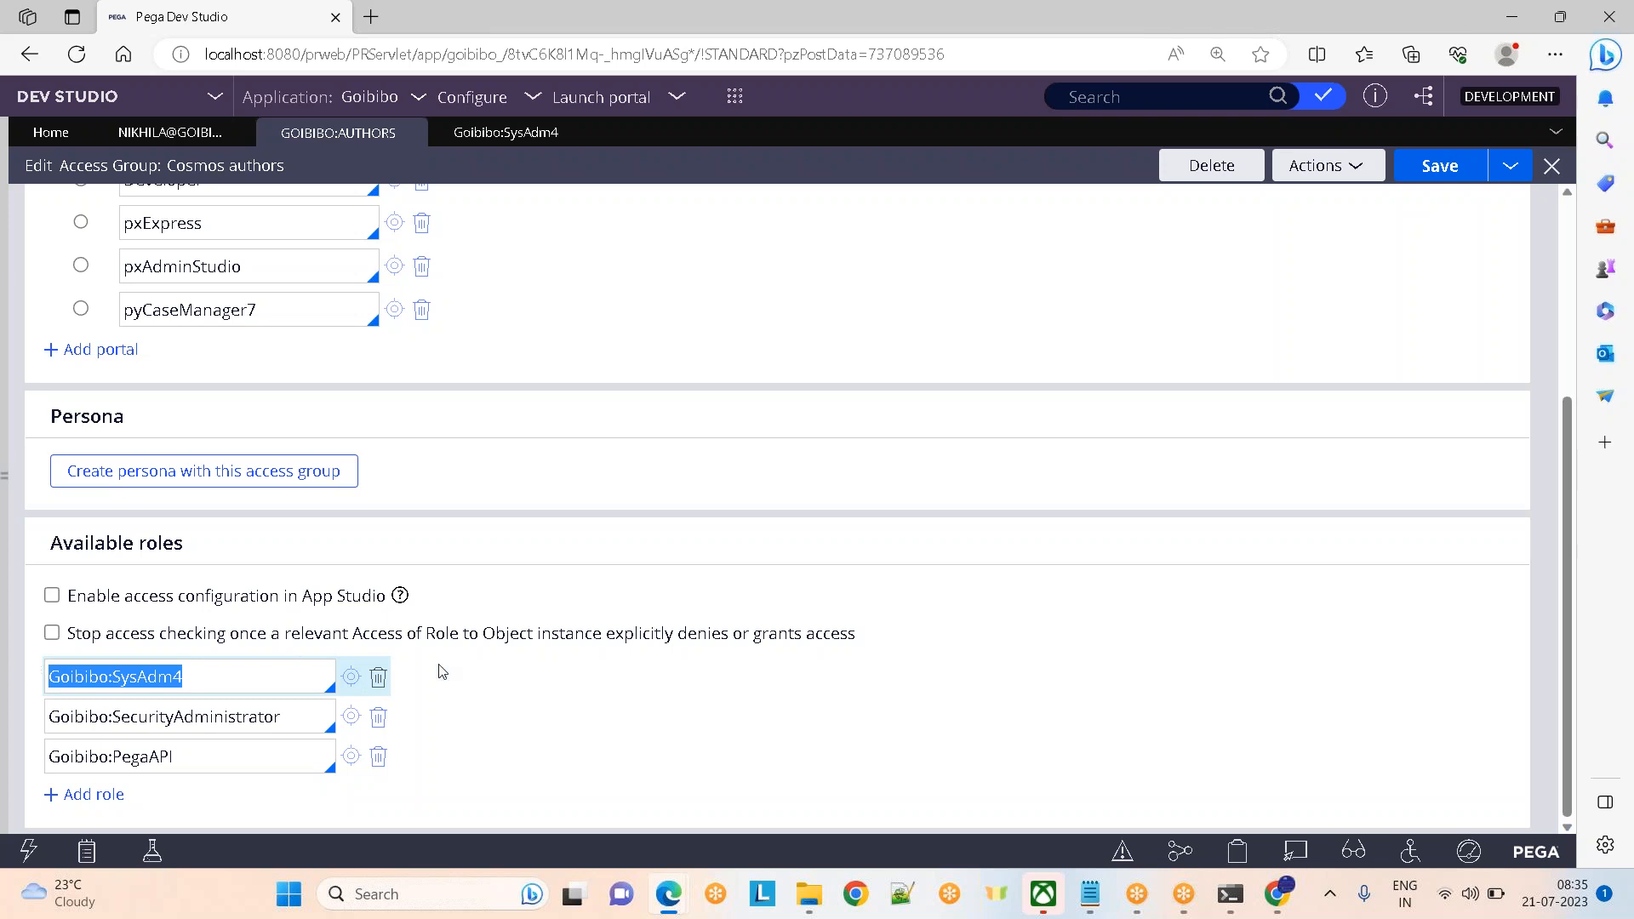
pyautogui.click(95, 794)
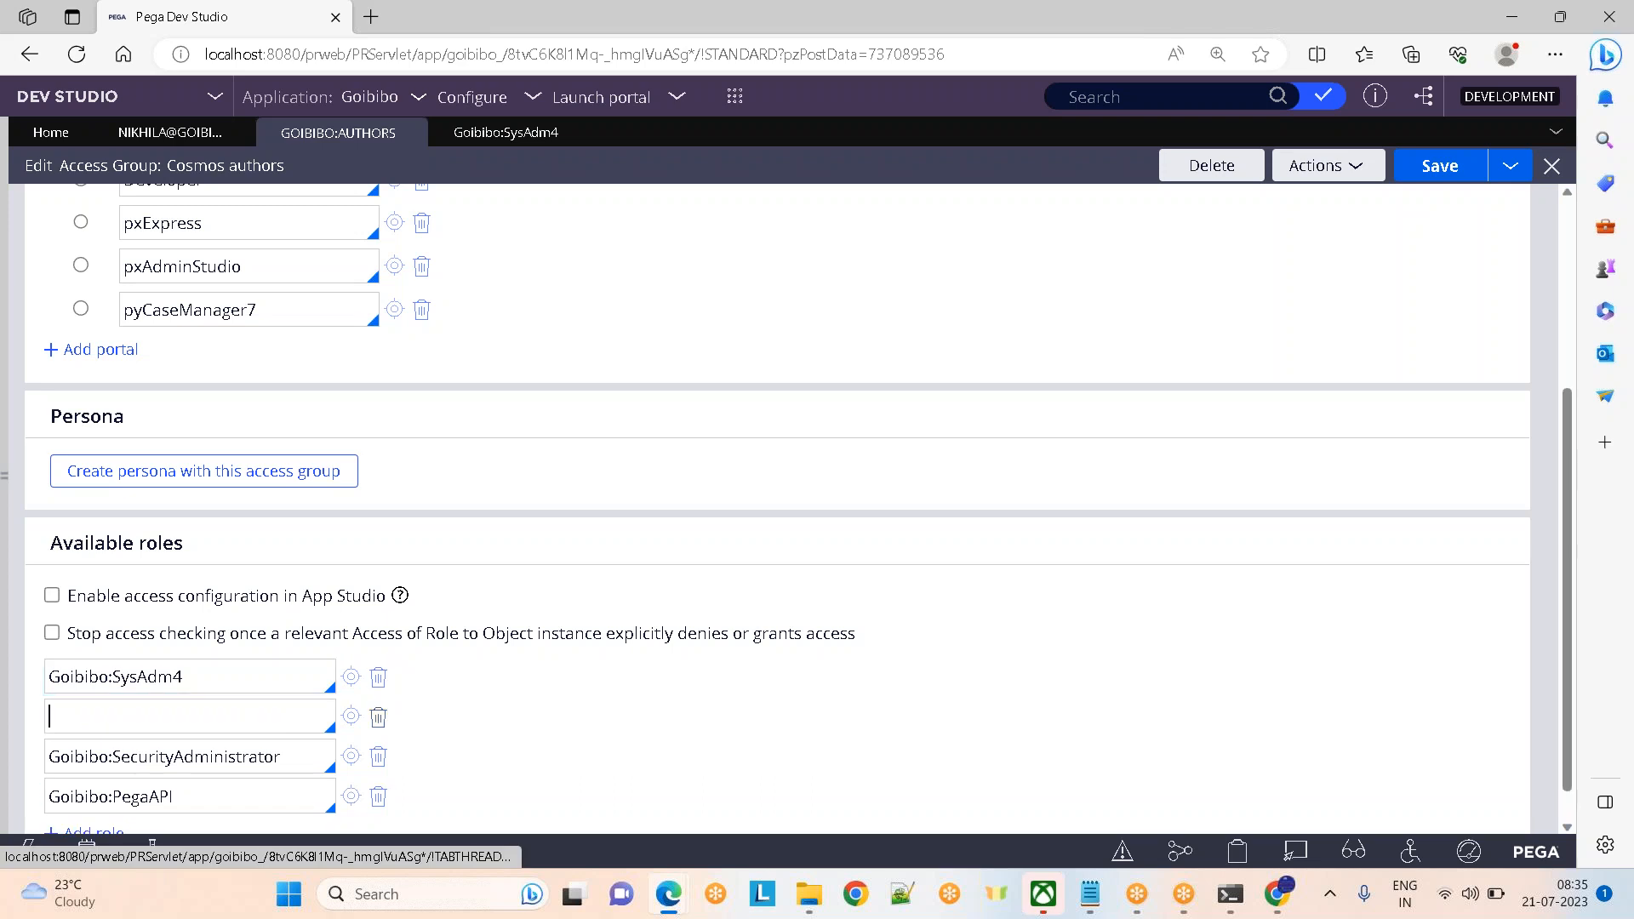
pyautogui.write('G')
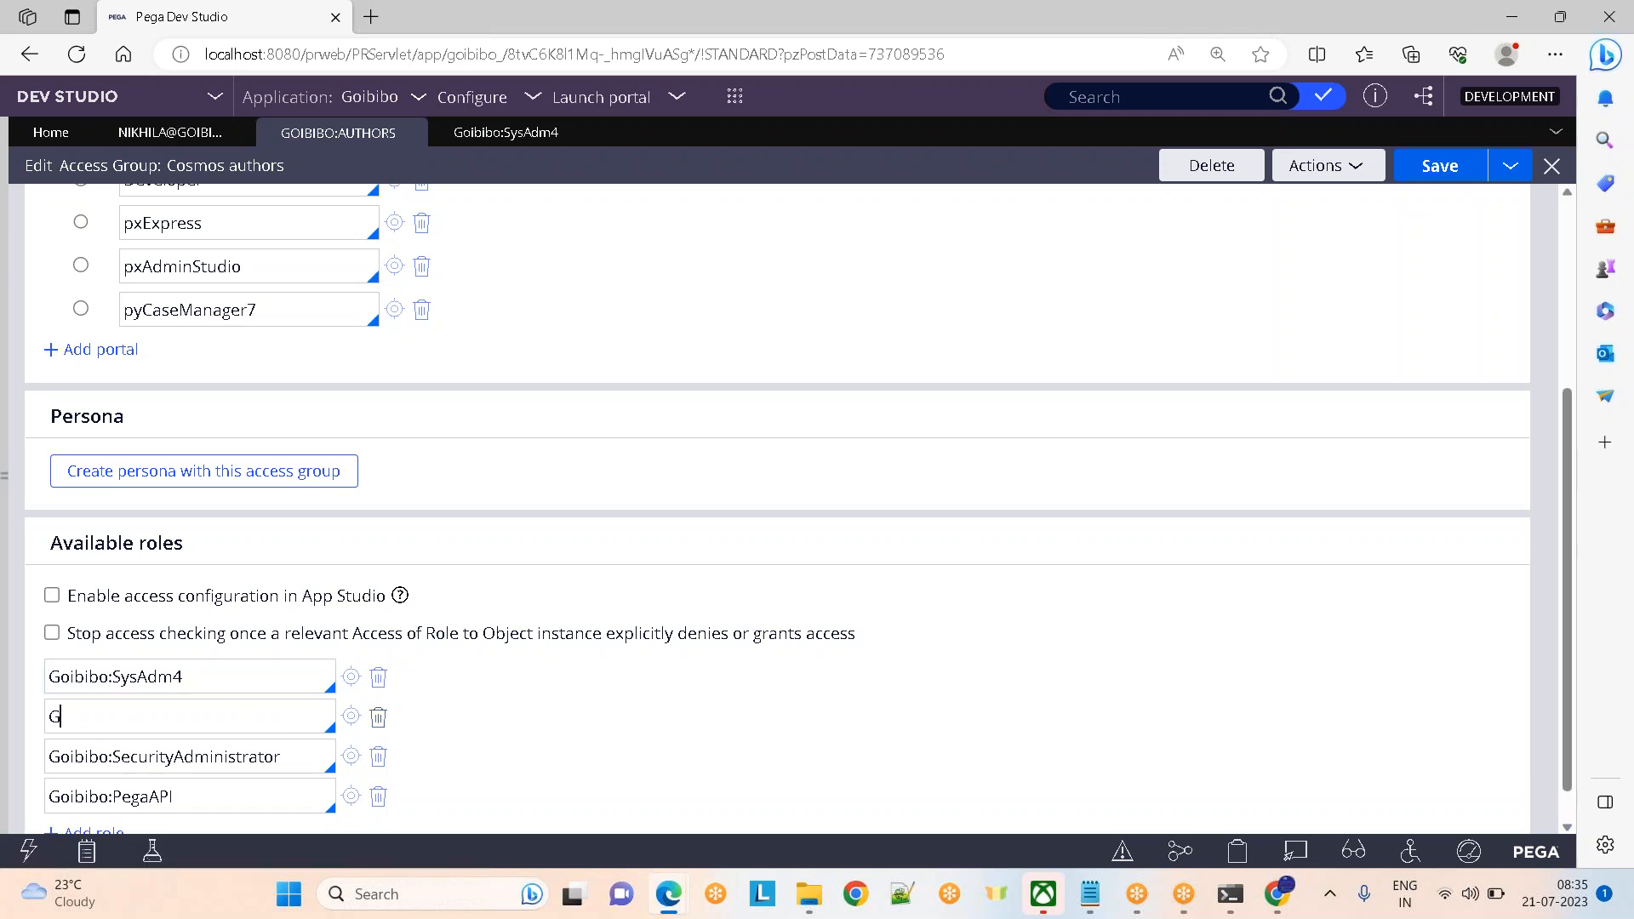
pyautogui.write('oibibo:Devteam')
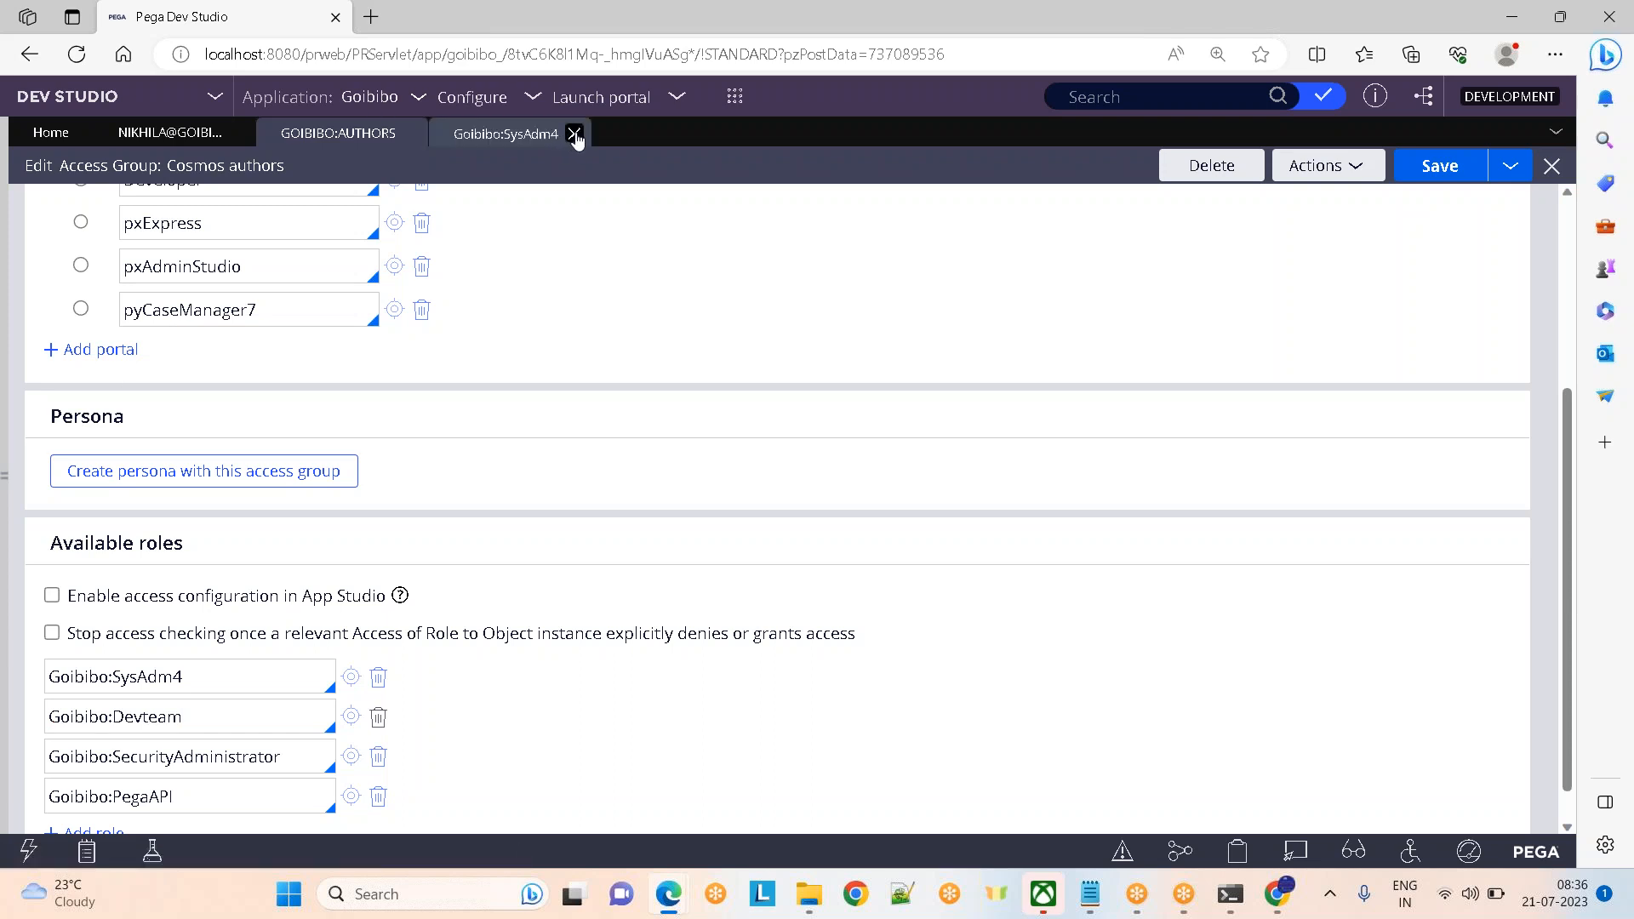
# Close the Goibibo:SysAdm4 role record and scroll the access group form back to the top
pyautogui.click(572, 134)
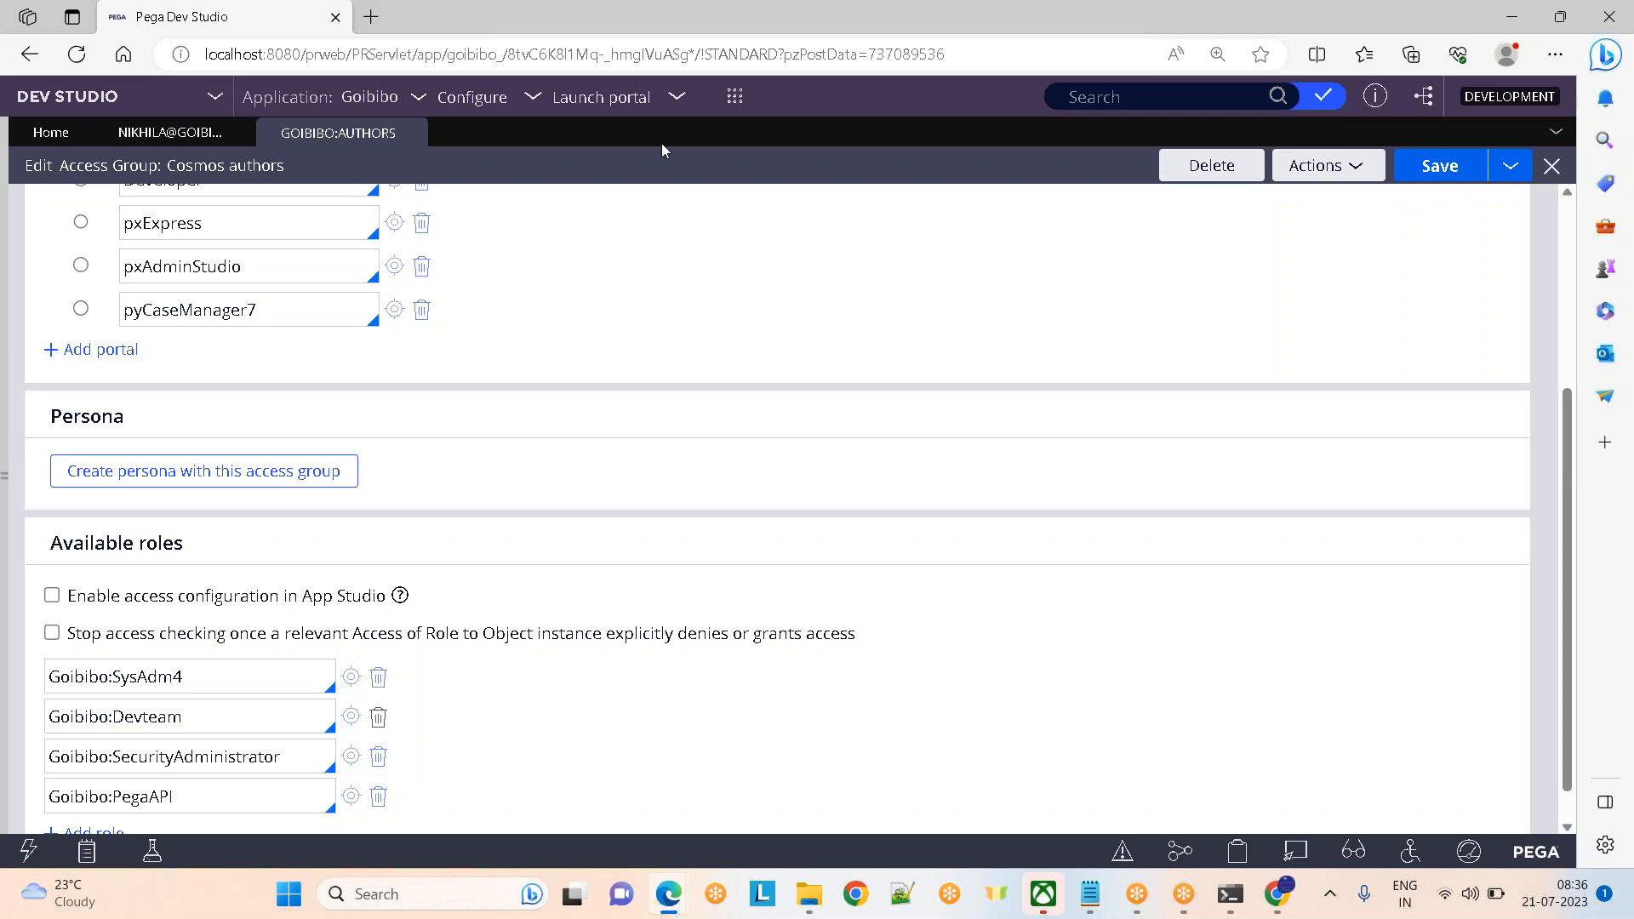
pyautogui.moveTo(1571, 464); pyautogui.dragTo(1572, 395)
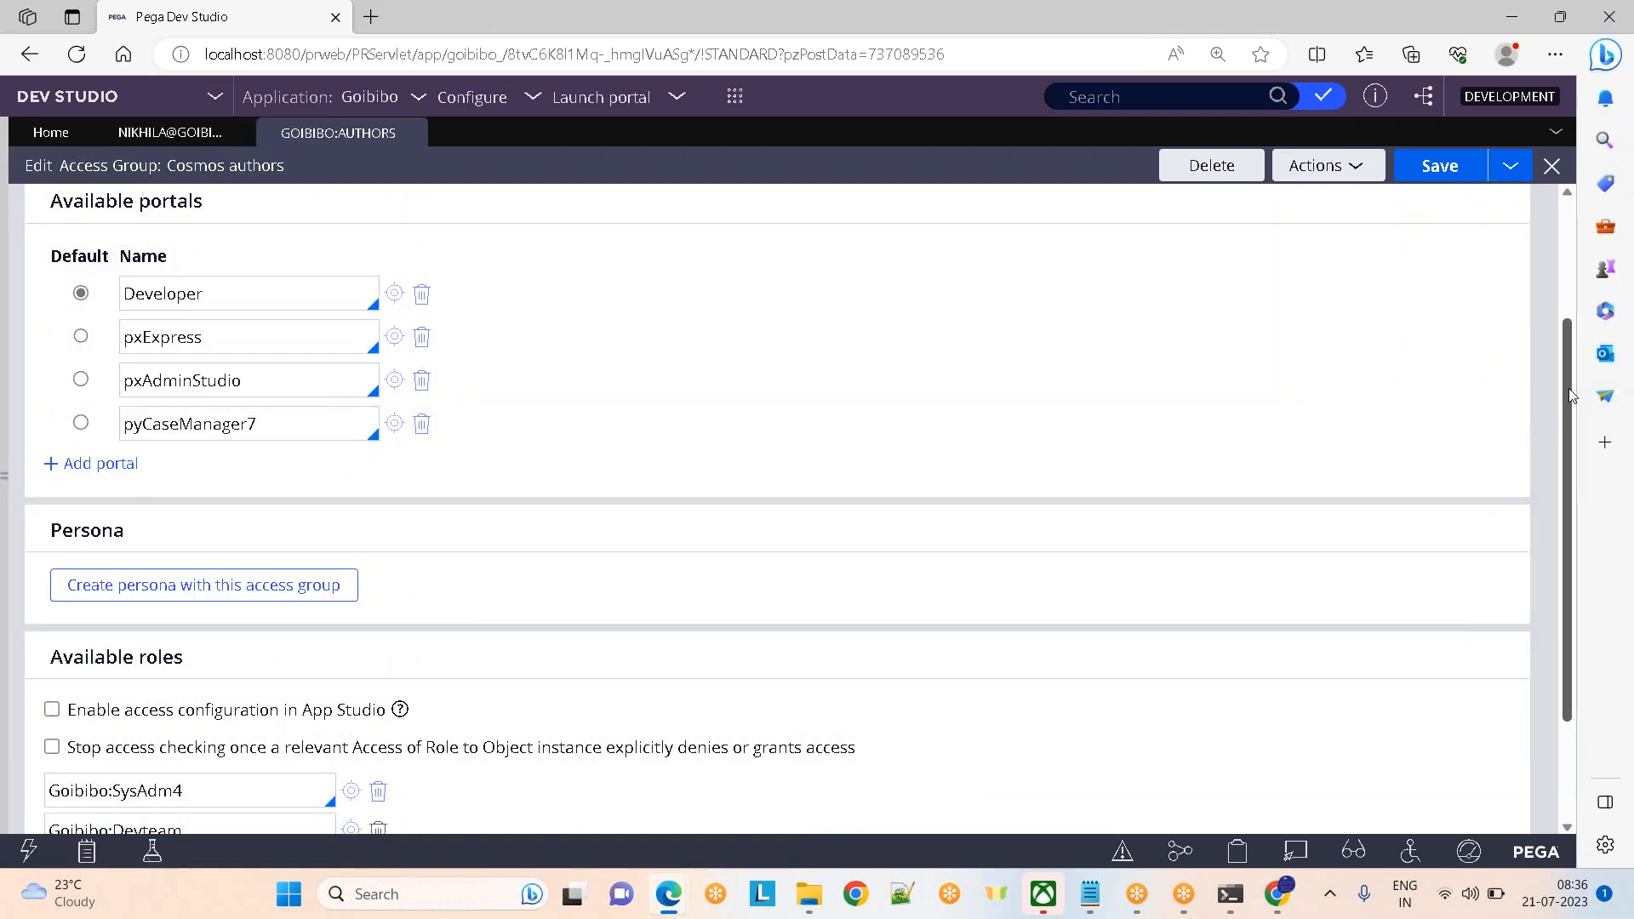
pyautogui.moveTo(1571, 396); pyautogui.dragTo(1546, 192)
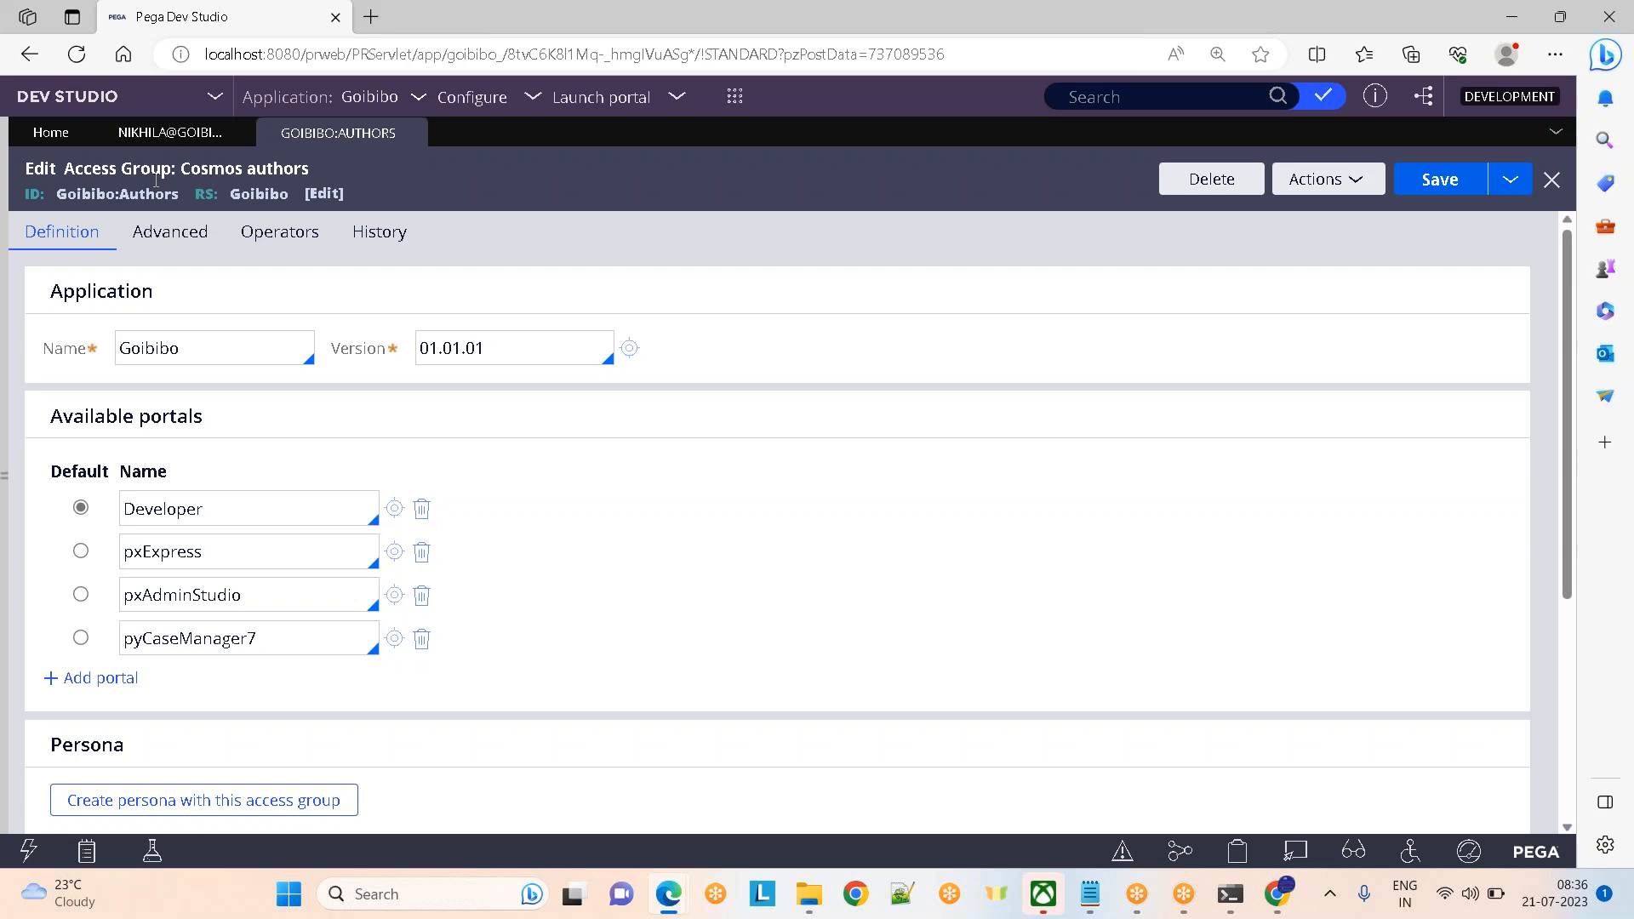
pyautogui.click(1092, 894)
pyautogui.click(870, 609)
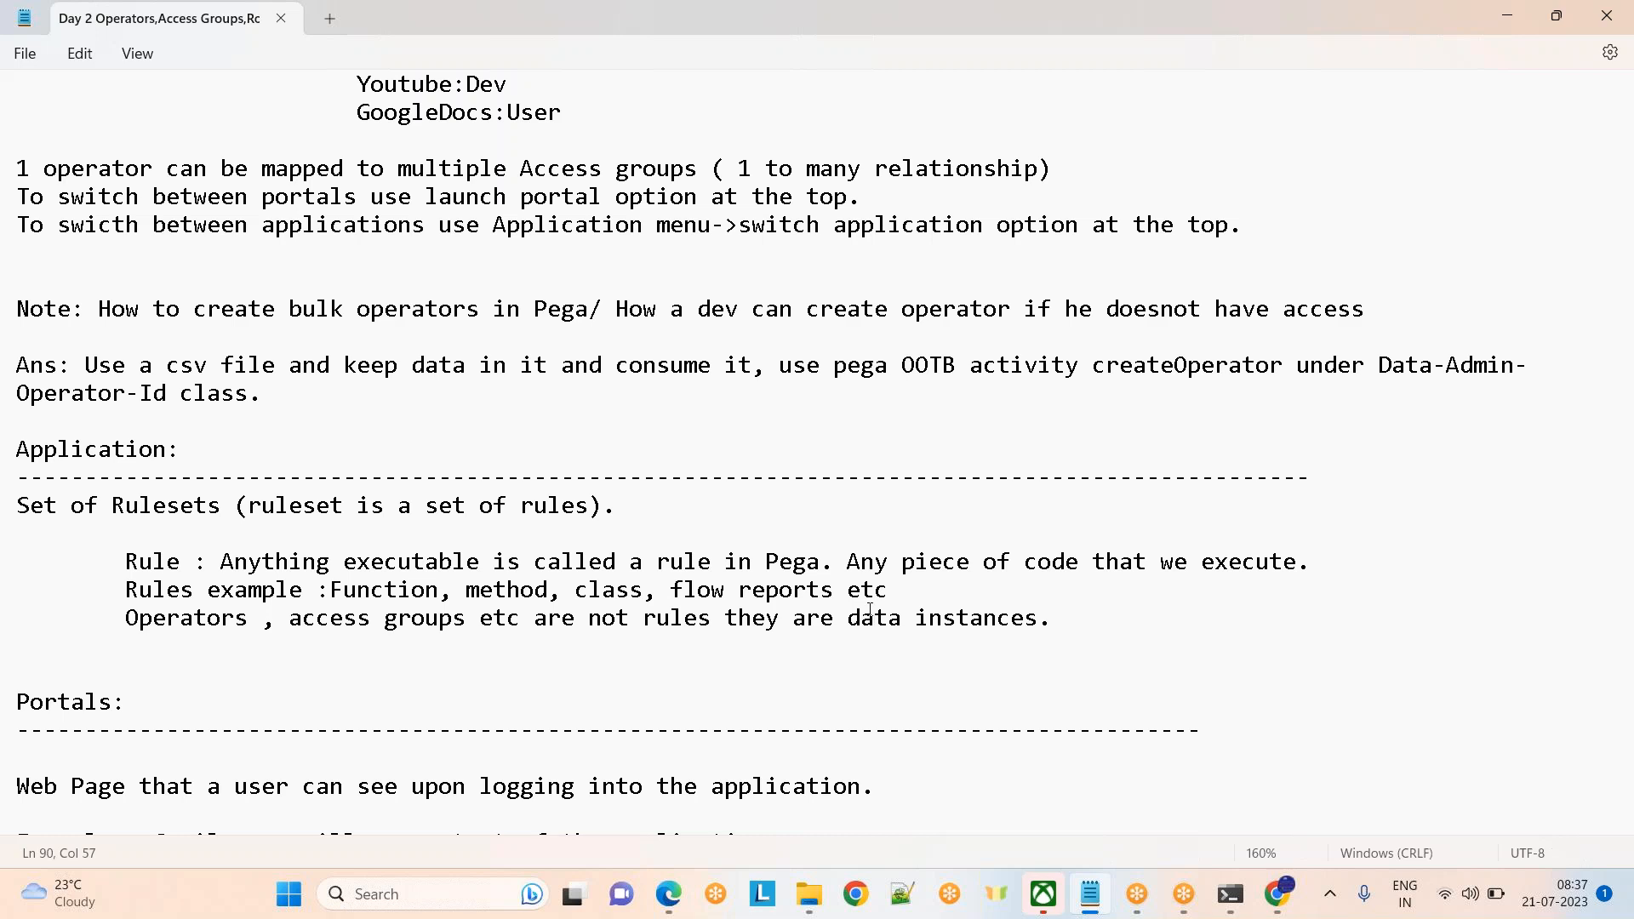
pyautogui.hotkey('alt', 'Tab')
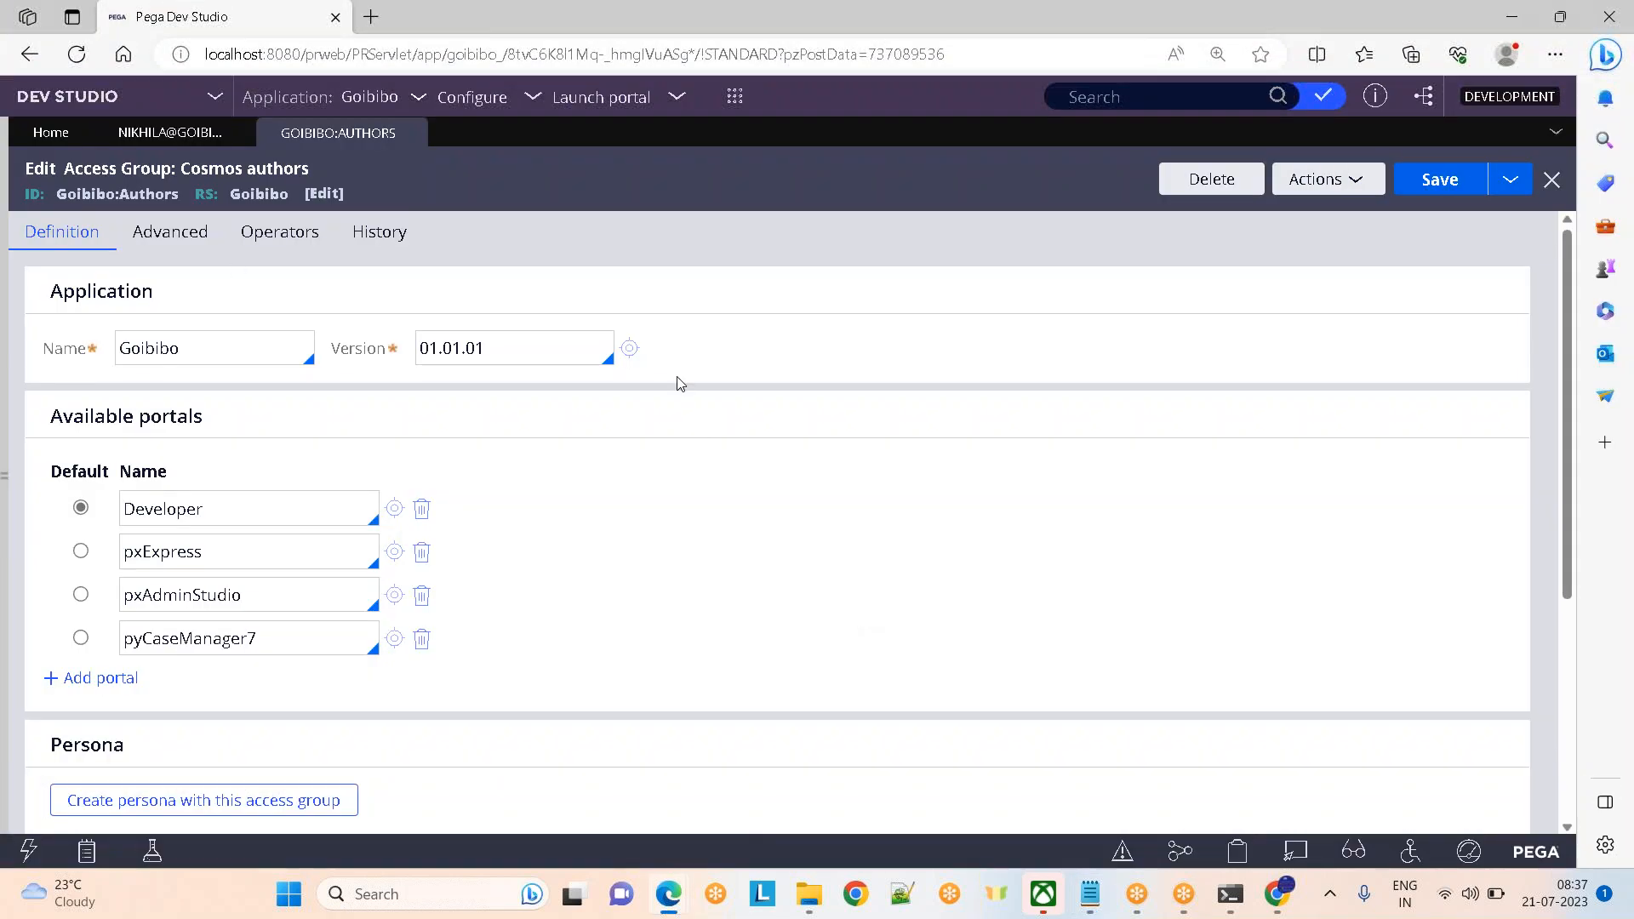
pyautogui.click(184, 343)
pyautogui.hotkey('alt', 'Tab')
pyautogui.click(123, 451)
pyautogui.press('Down')
pyautogui.press('Down')
pyautogui.press('Down')
pyautogui.press('Down')
pyautogui.press('Down')
pyautogui.press('Down')
pyautogui.press('Down')
pyautogui.press('Down')
pyautogui.press('Down')
pyautogui.press('Down')
pyautogui.press('Down')
pyautogui.press('Down')
pyautogui.press('Down')
pyautogui.press('Down')
pyautogui.press('Down')
pyautogui.press('Down')
pyautogui.press('Down')
pyautogui.press('Down')
pyautogui.press('Down')
pyautogui.press('Down')
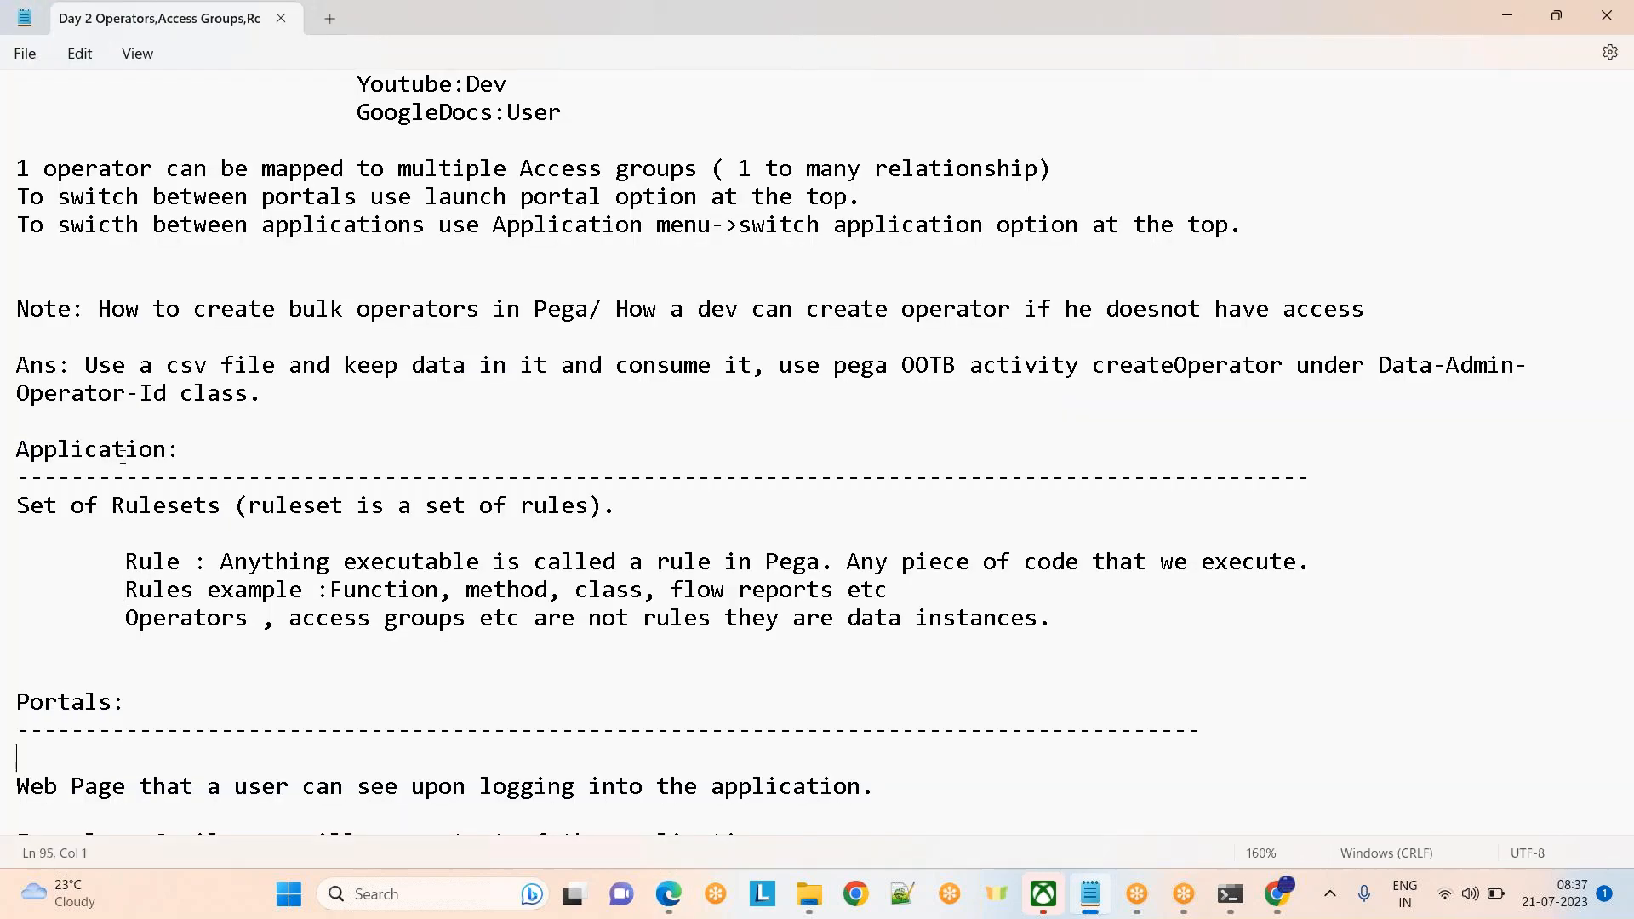
pyautogui.press('Down')
pyautogui.press('Down')
pyautogui.press('Down')
pyautogui.press('Down')
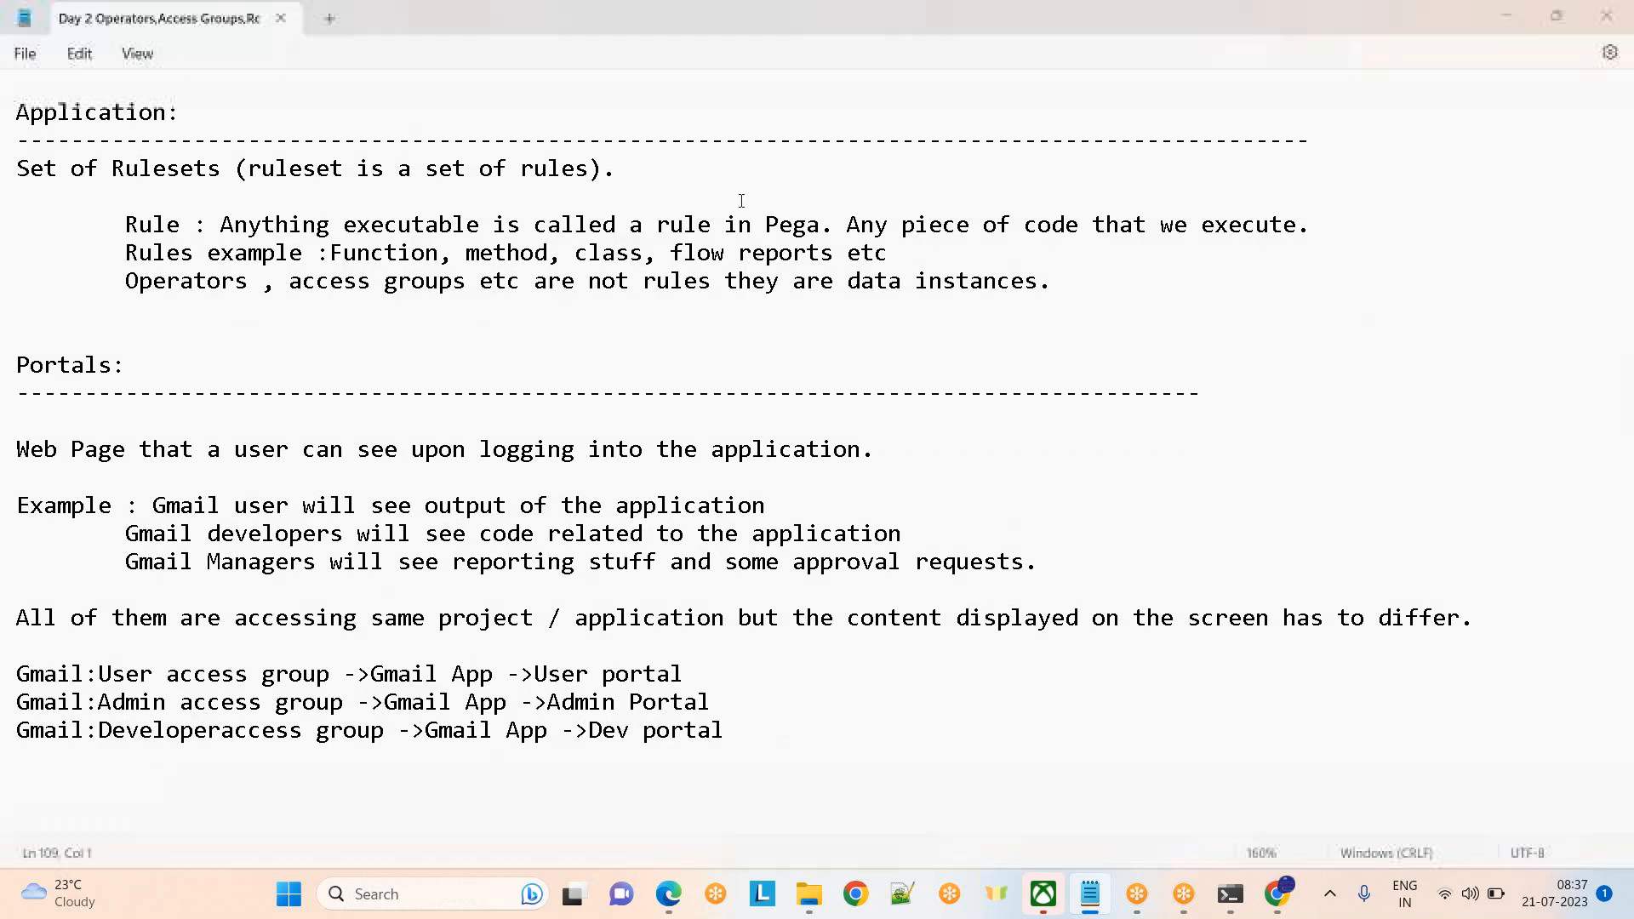
pyautogui.hotkey('alt', 'Tab')
pyautogui.click(1162, 42)
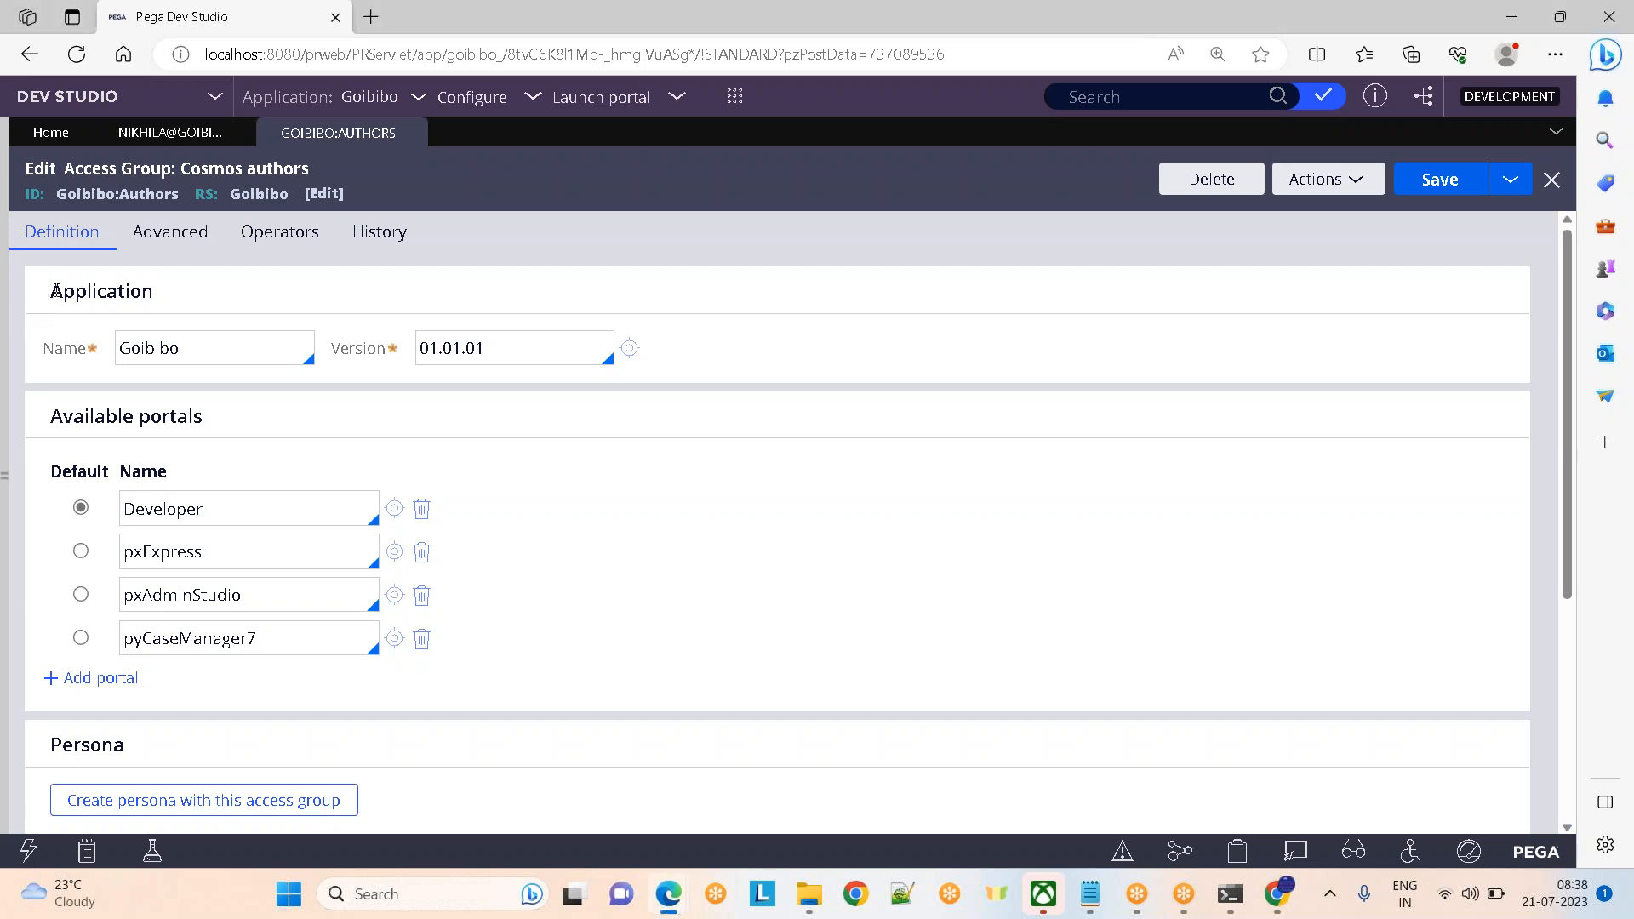
# Highlight the Application heading and open the Goibibo 01.01.01 application record
pyautogui.moveTo(55, 291); pyautogui.dragTo(255, 293)
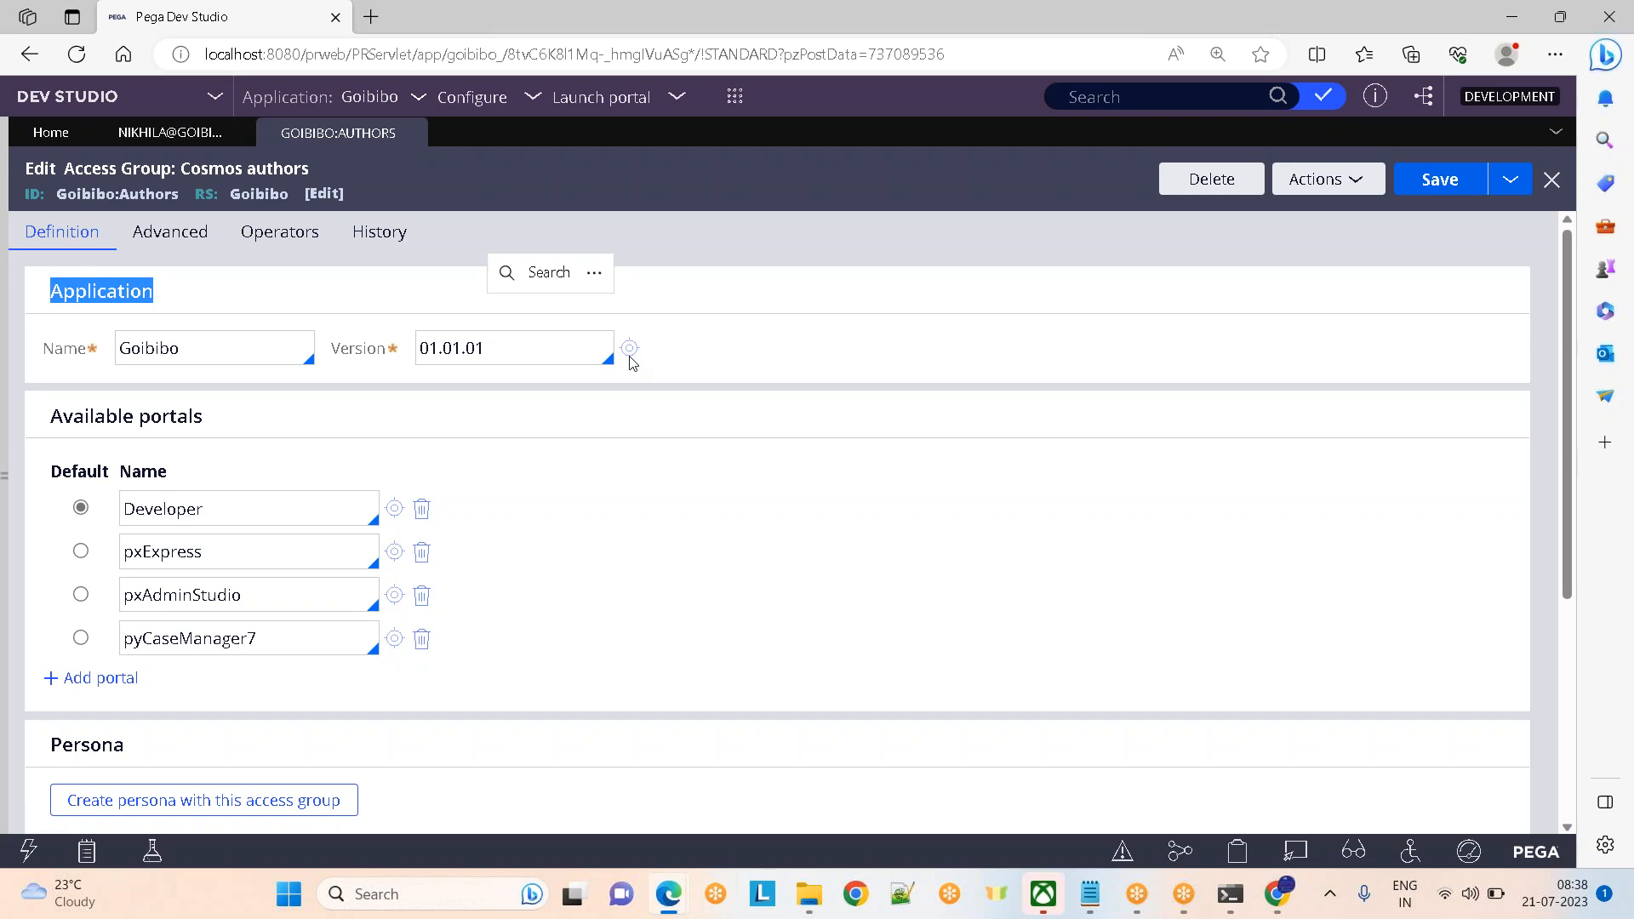
pyautogui.click(858, 295)
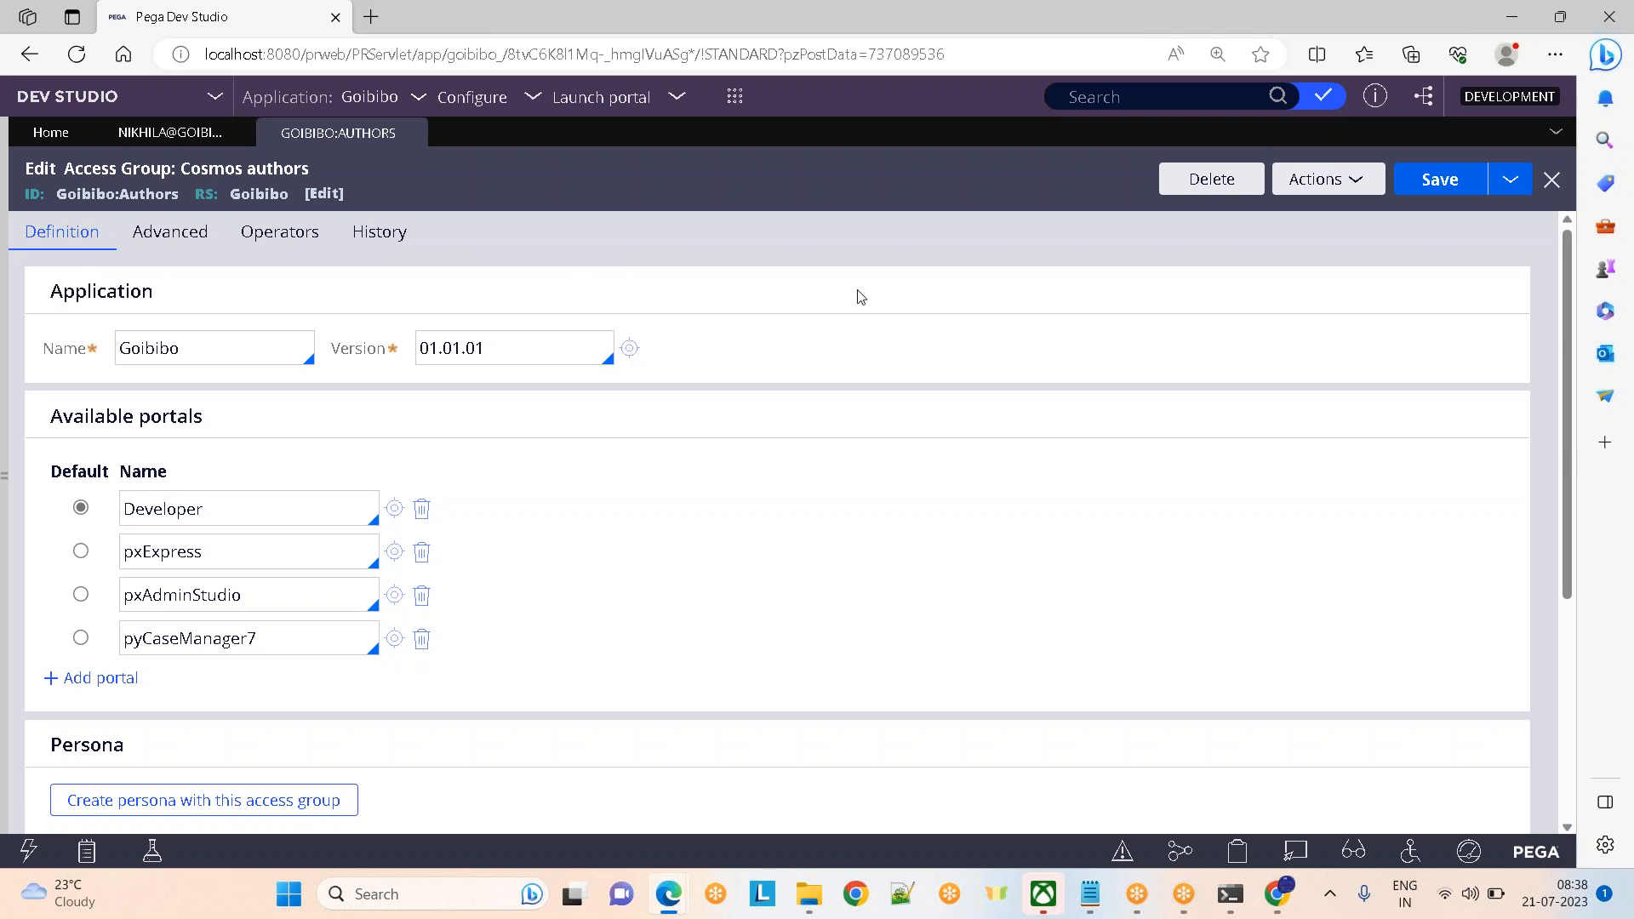
pyautogui.click(630, 348)
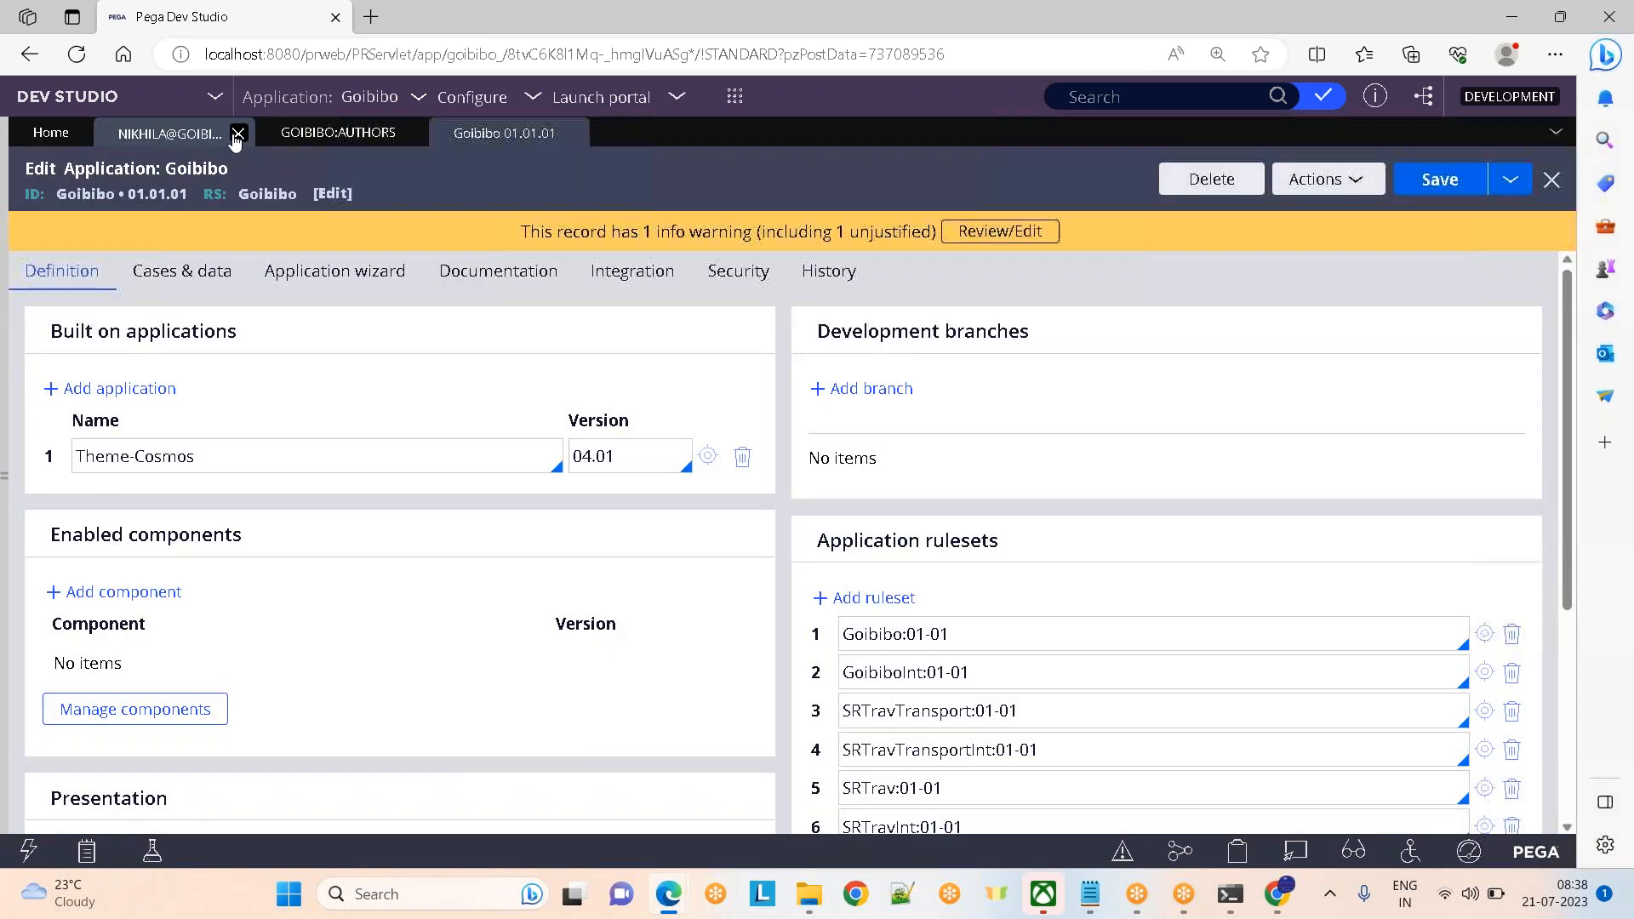
# Close the operator, Cosmos authors access group and Goibibo application tabs, discarding unsaved changes
pyautogui.click(239, 133)
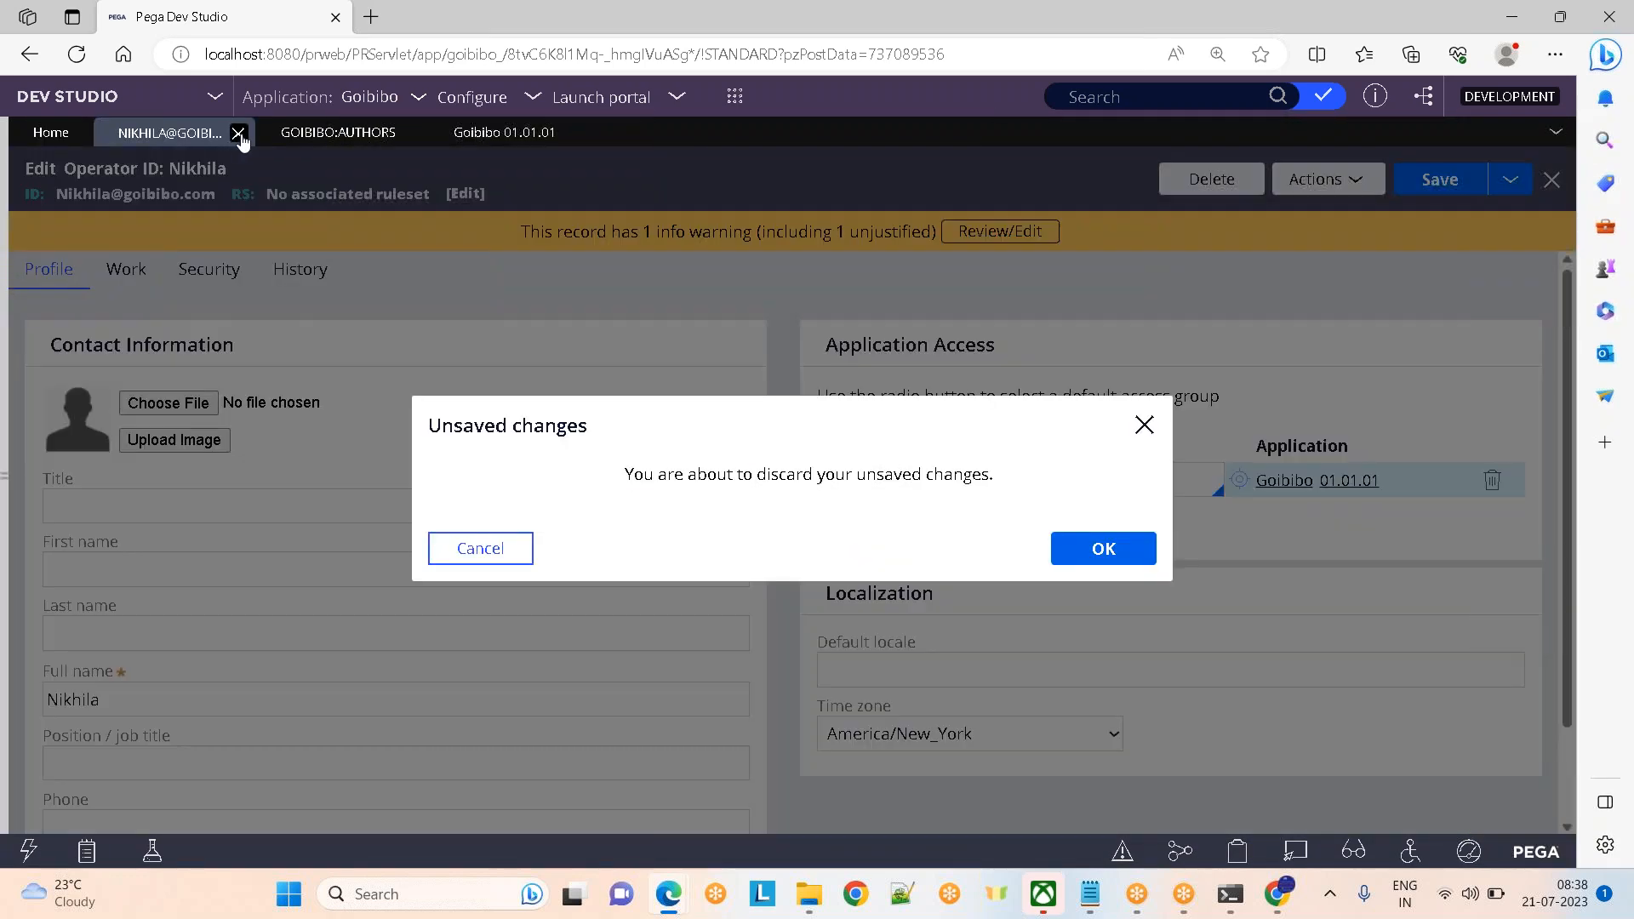
pyautogui.click(1102, 551)
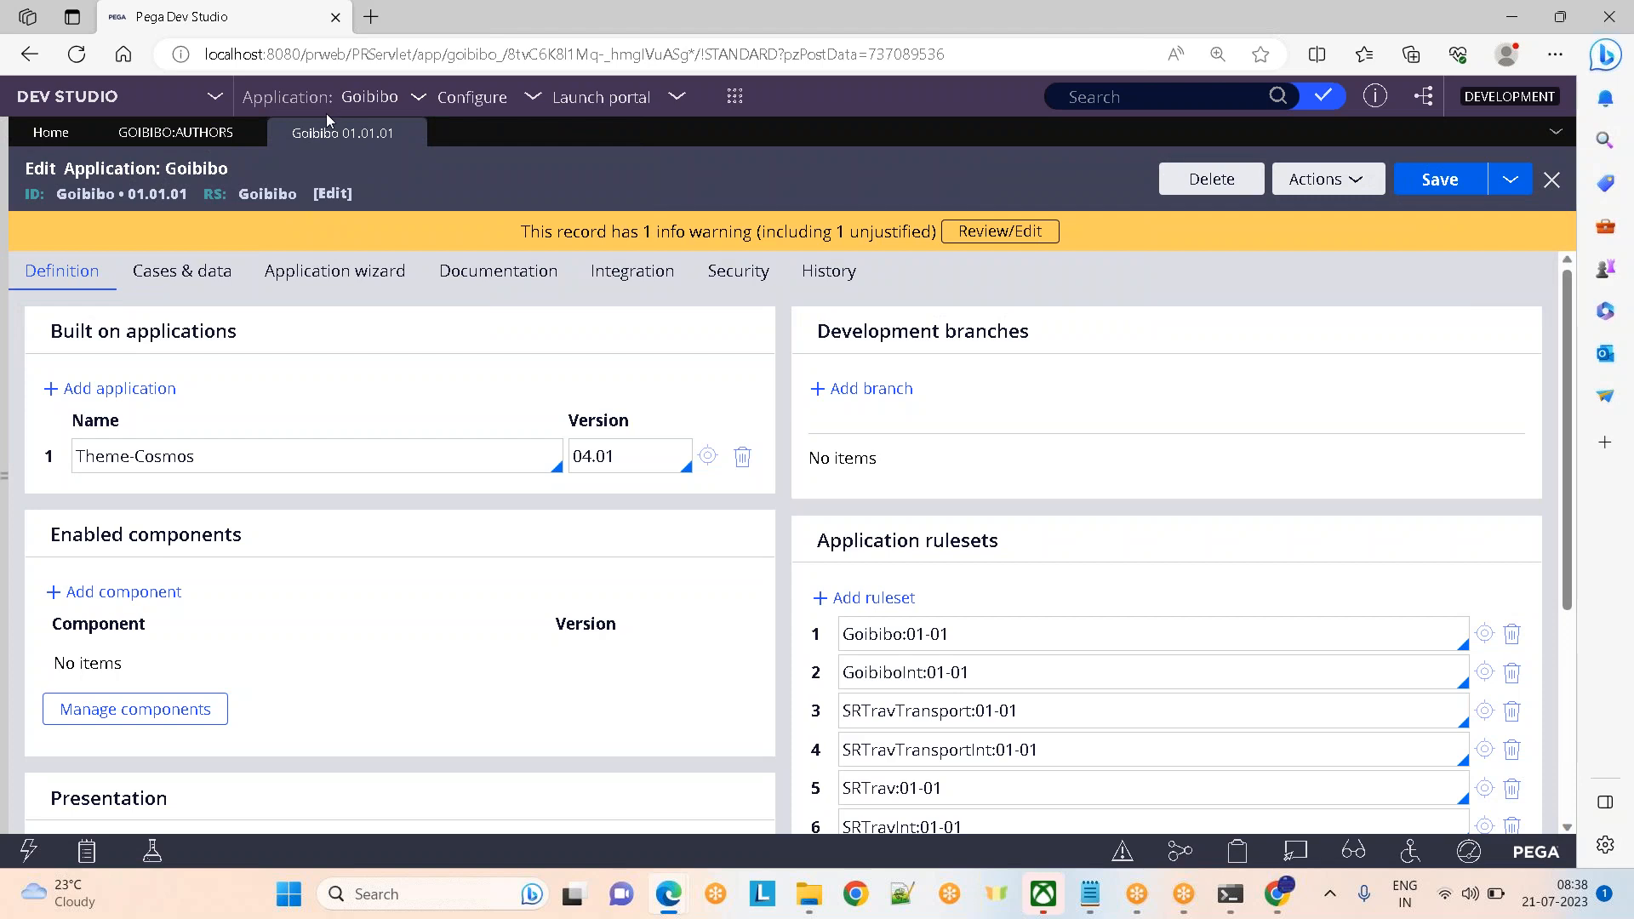
pyautogui.click(257, 134)
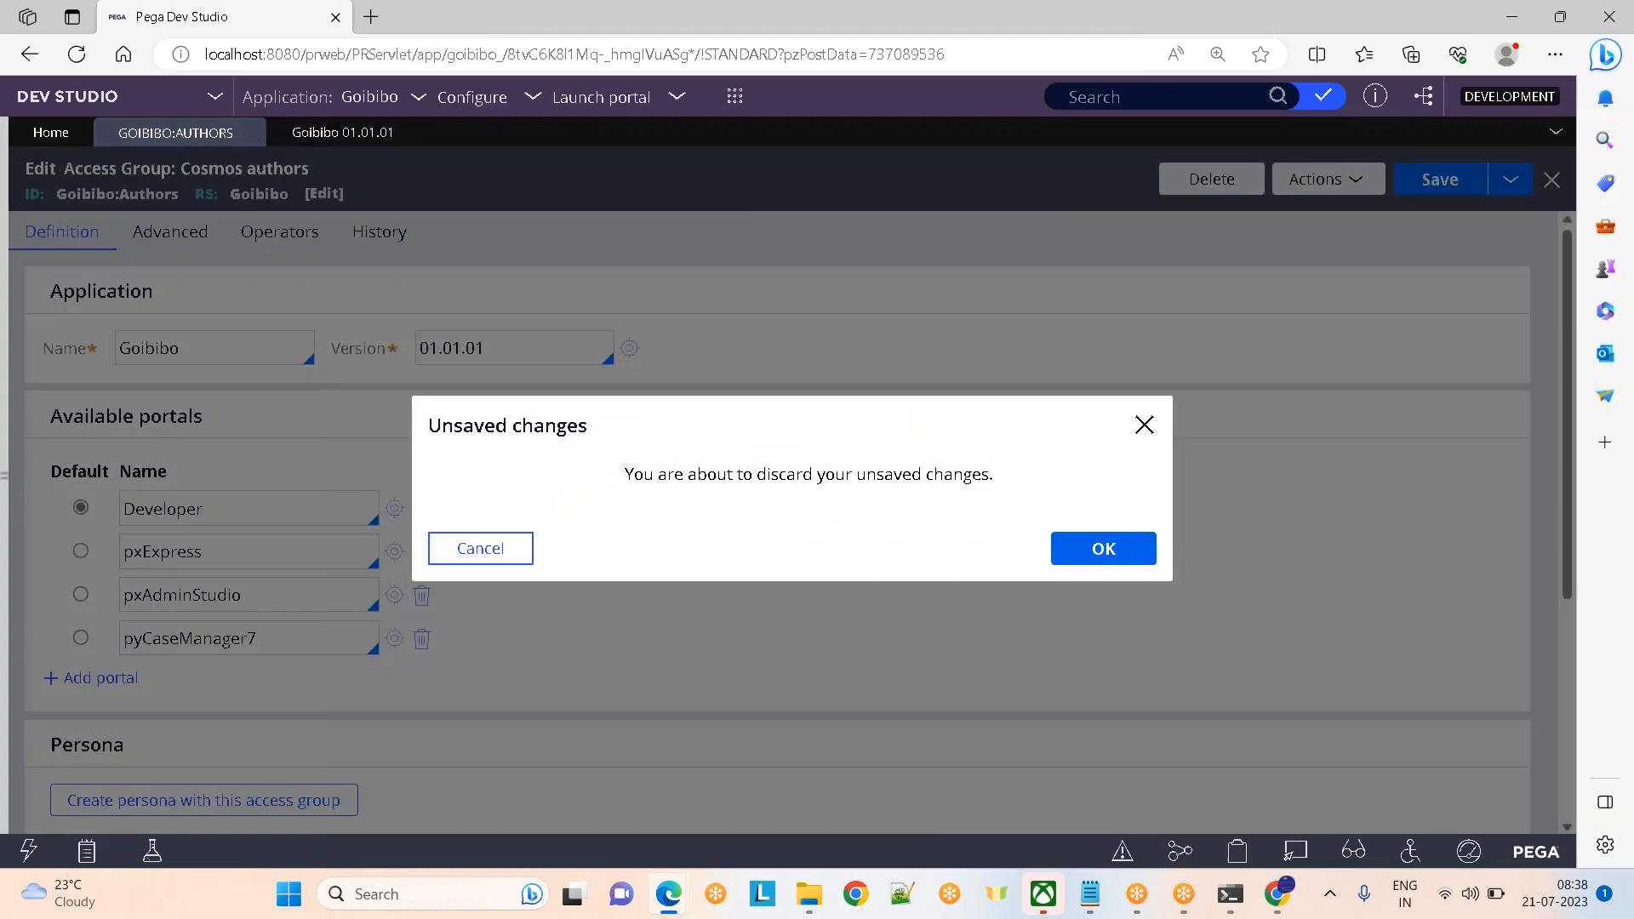
pyautogui.click(1103, 548)
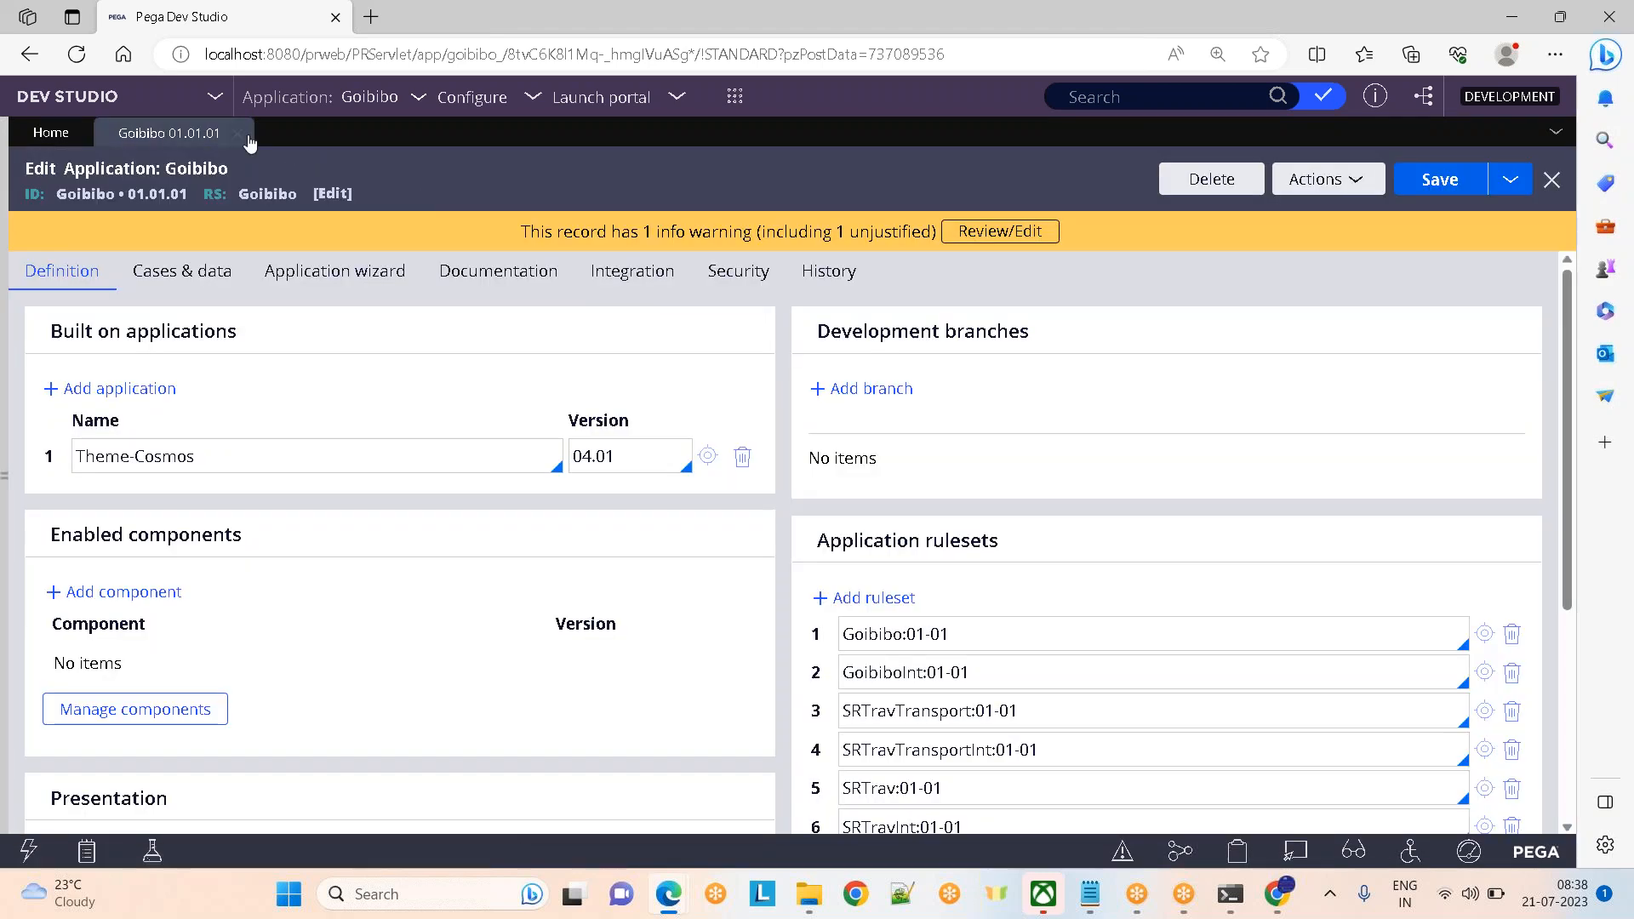
pyautogui.click(242, 134)
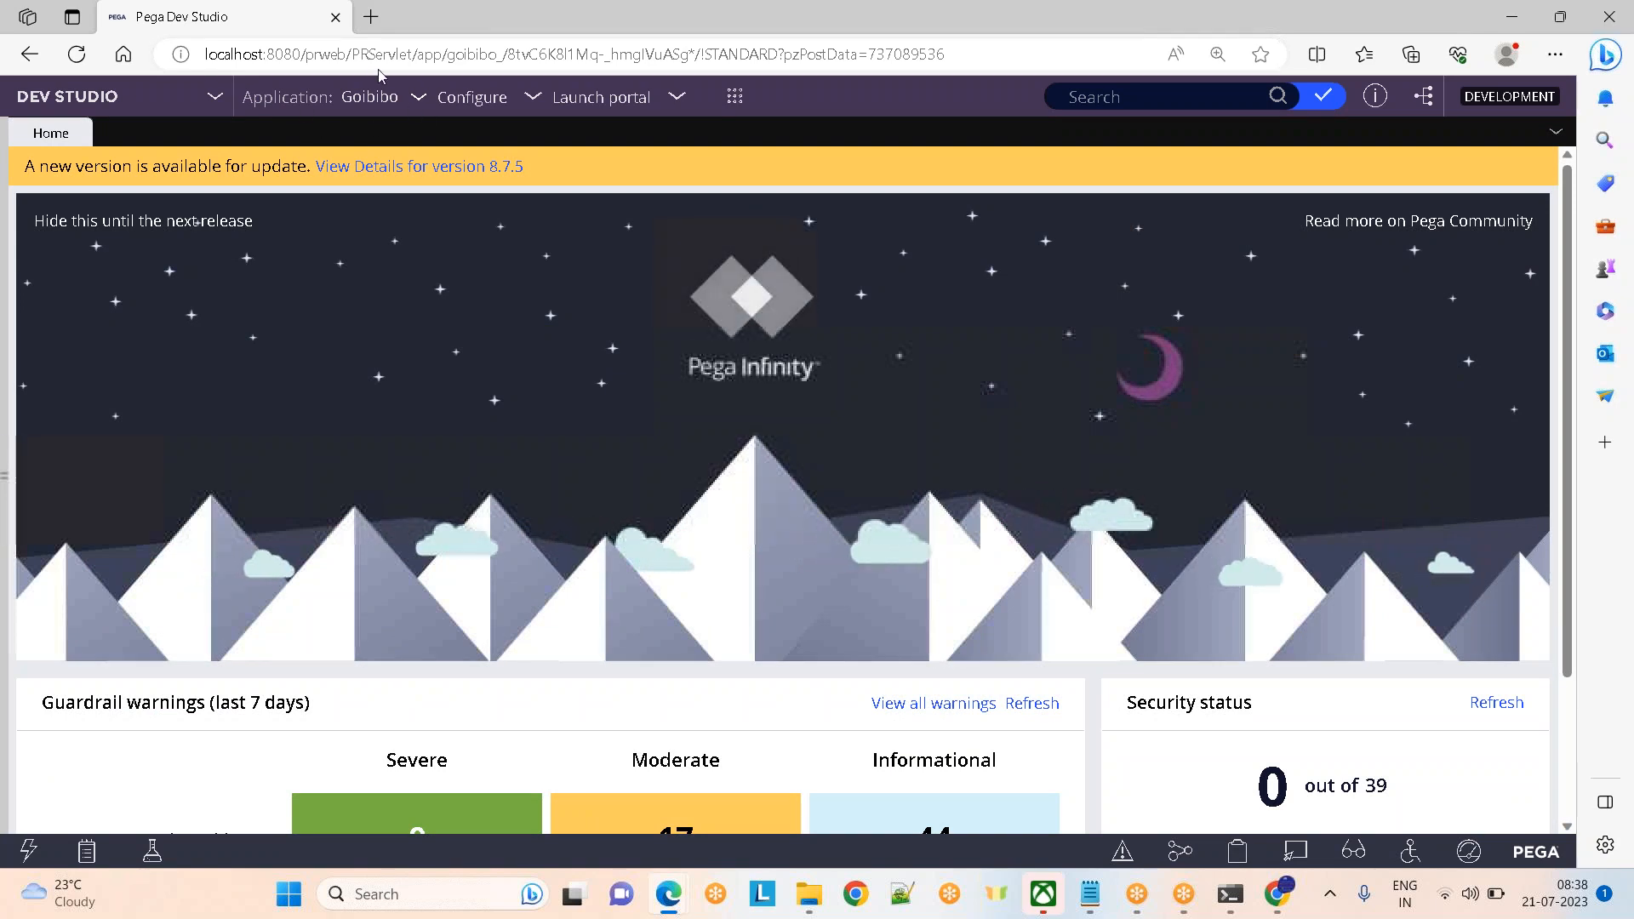
# Open Goibibo 01.01.01 via Application > Definition, showing it built on Theme-Cosmos 04.01
pyautogui.click(418, 100)
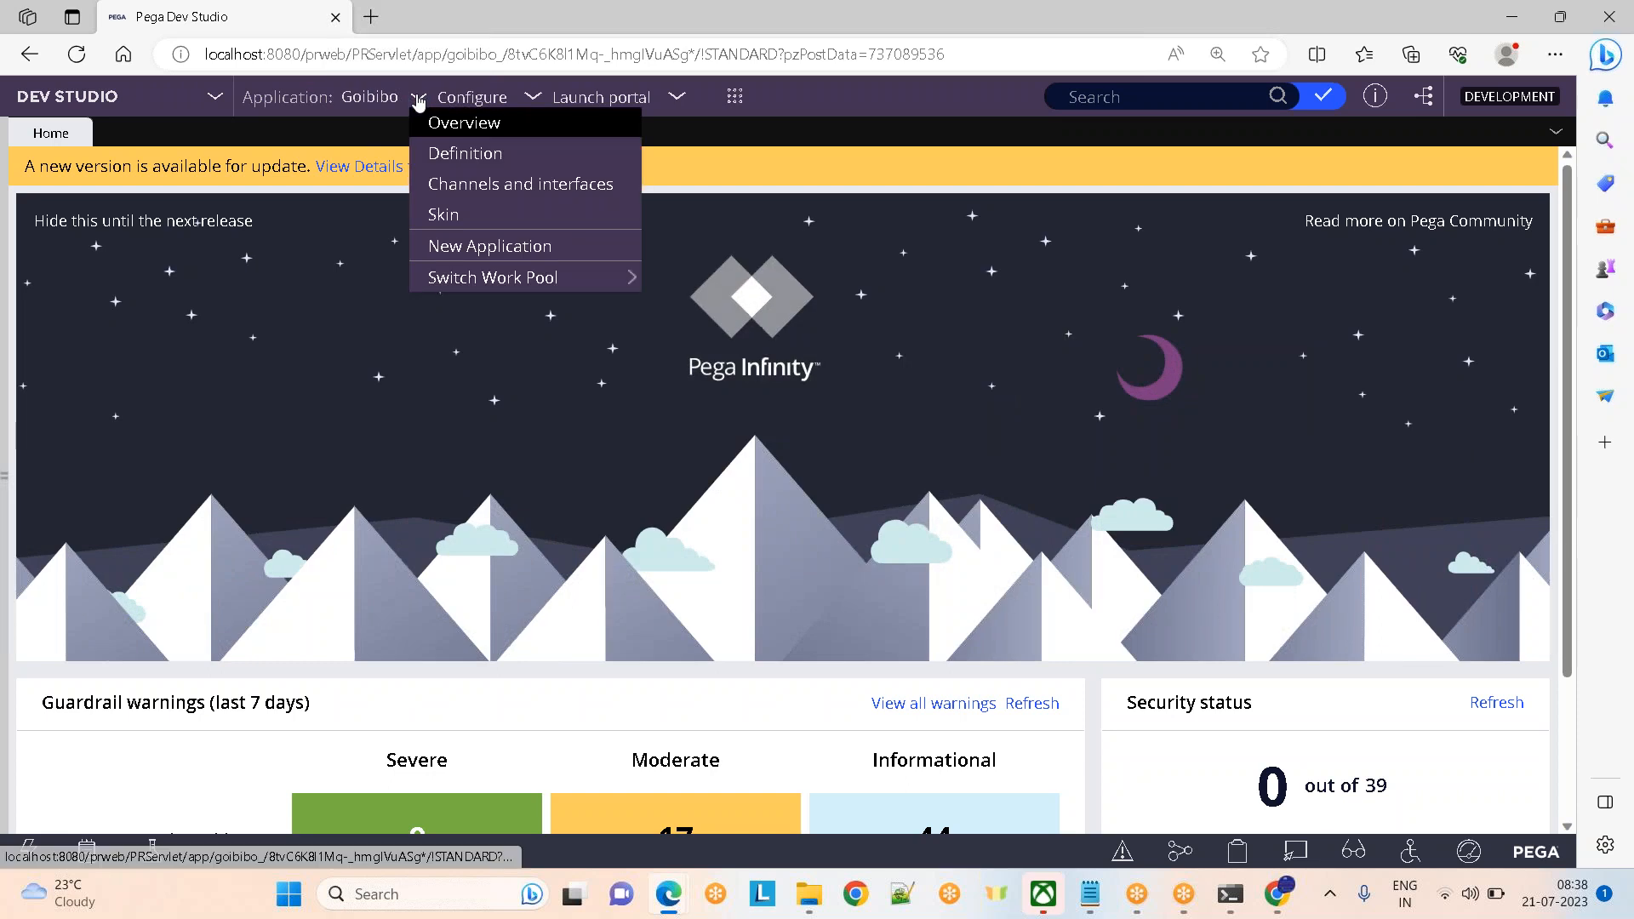
pyautogui.click(446, 153)
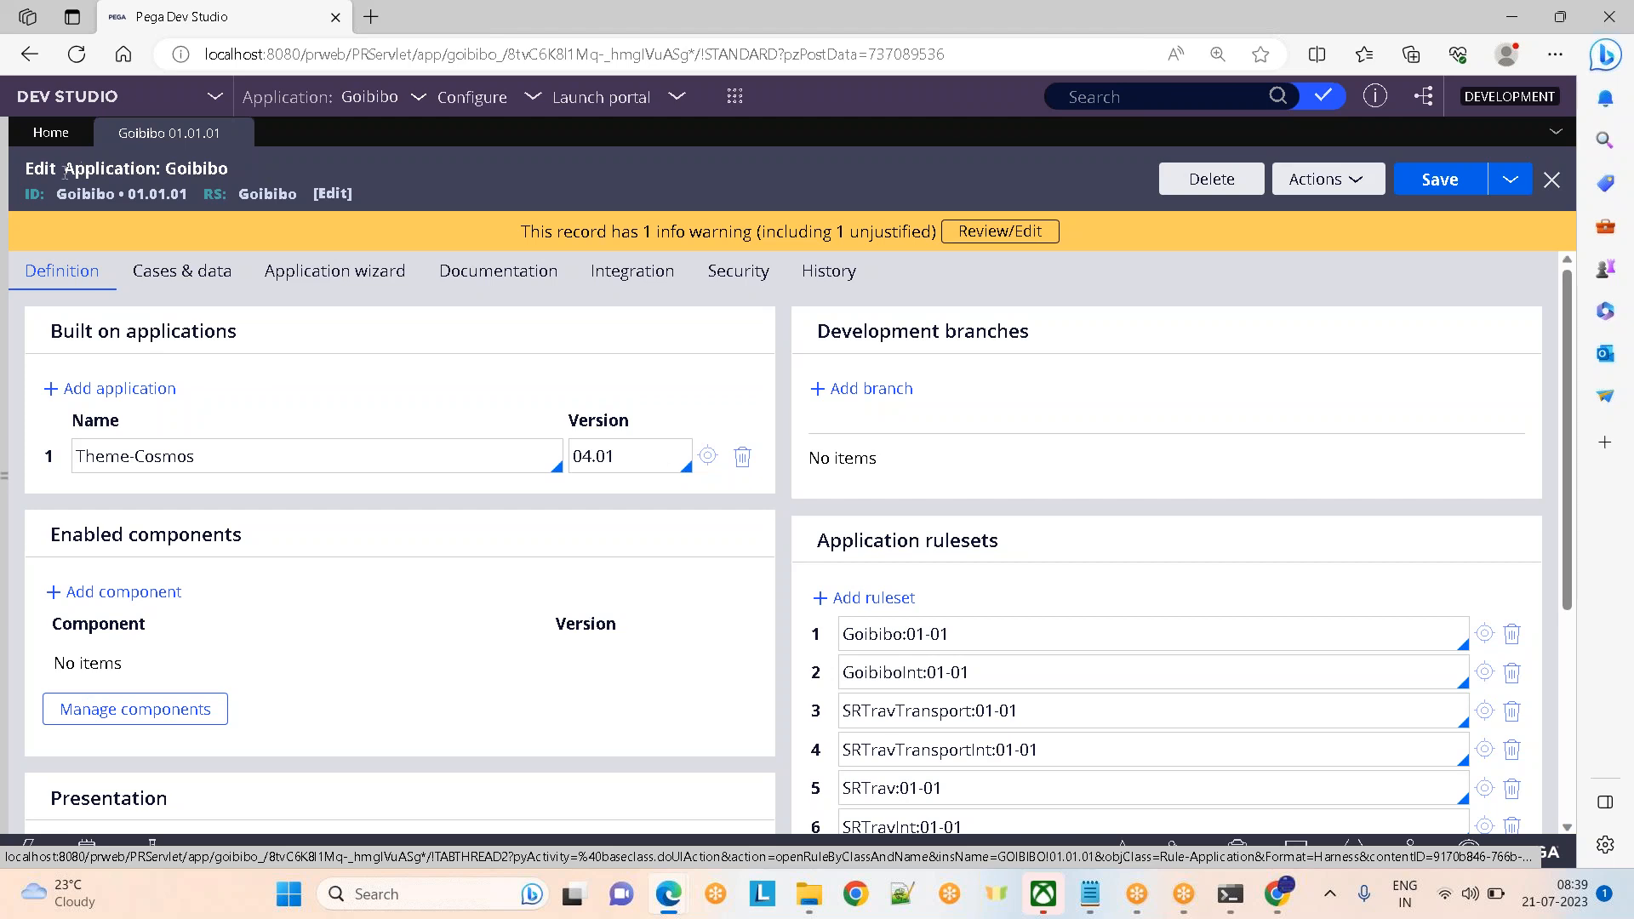
pyautogui.doubleClick(126, 165)
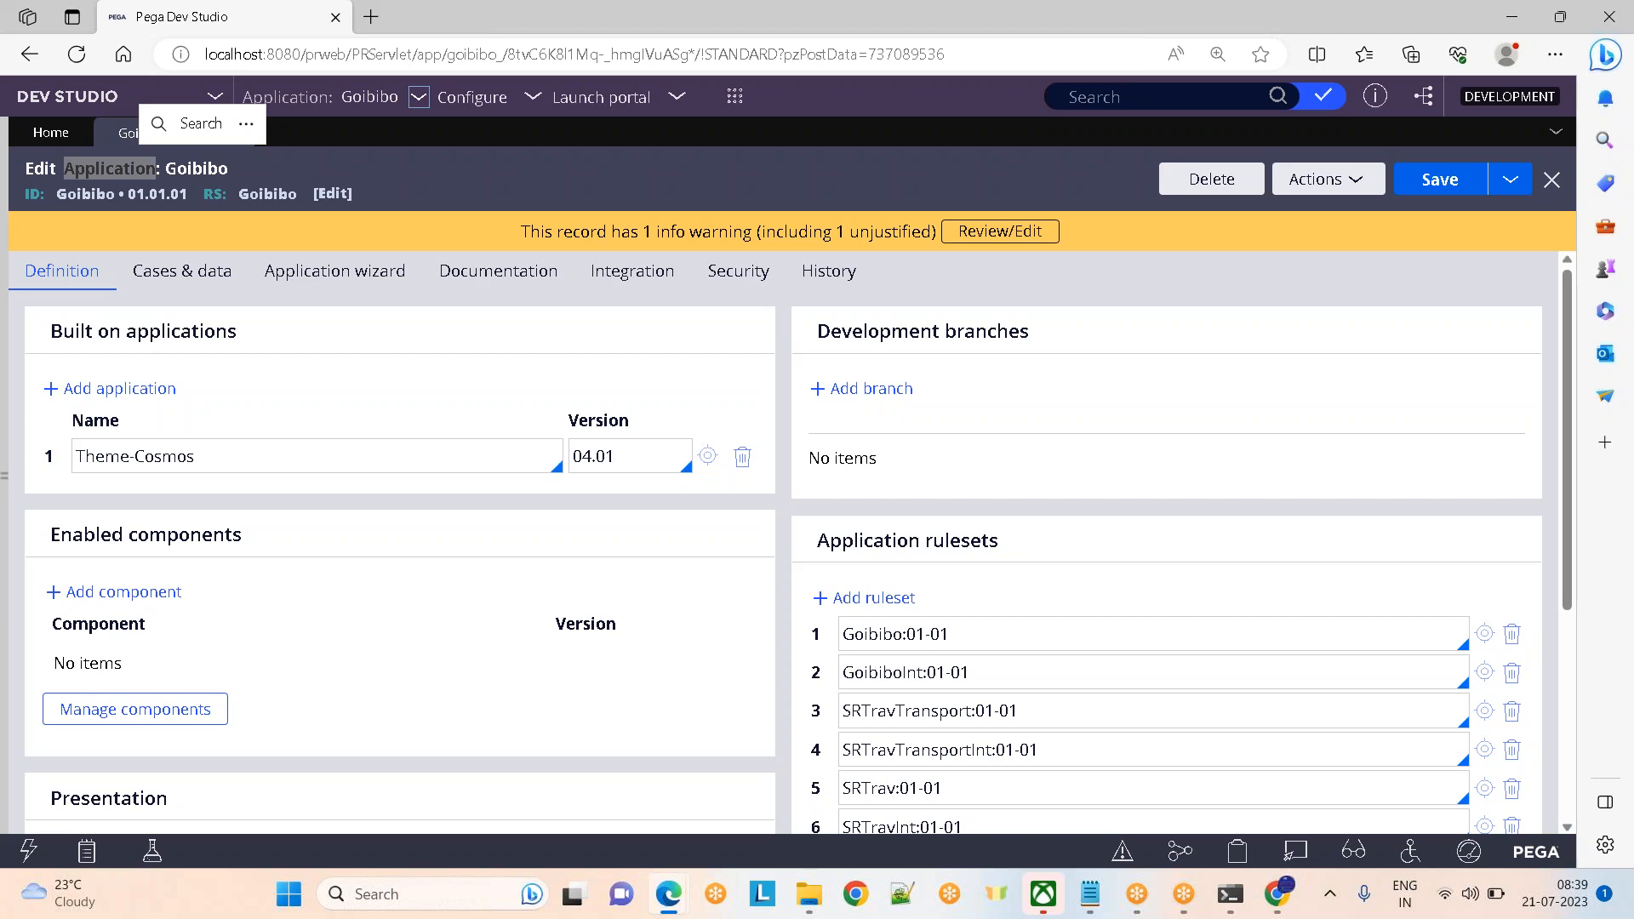
pyautogui.doubleClick(154, 170)
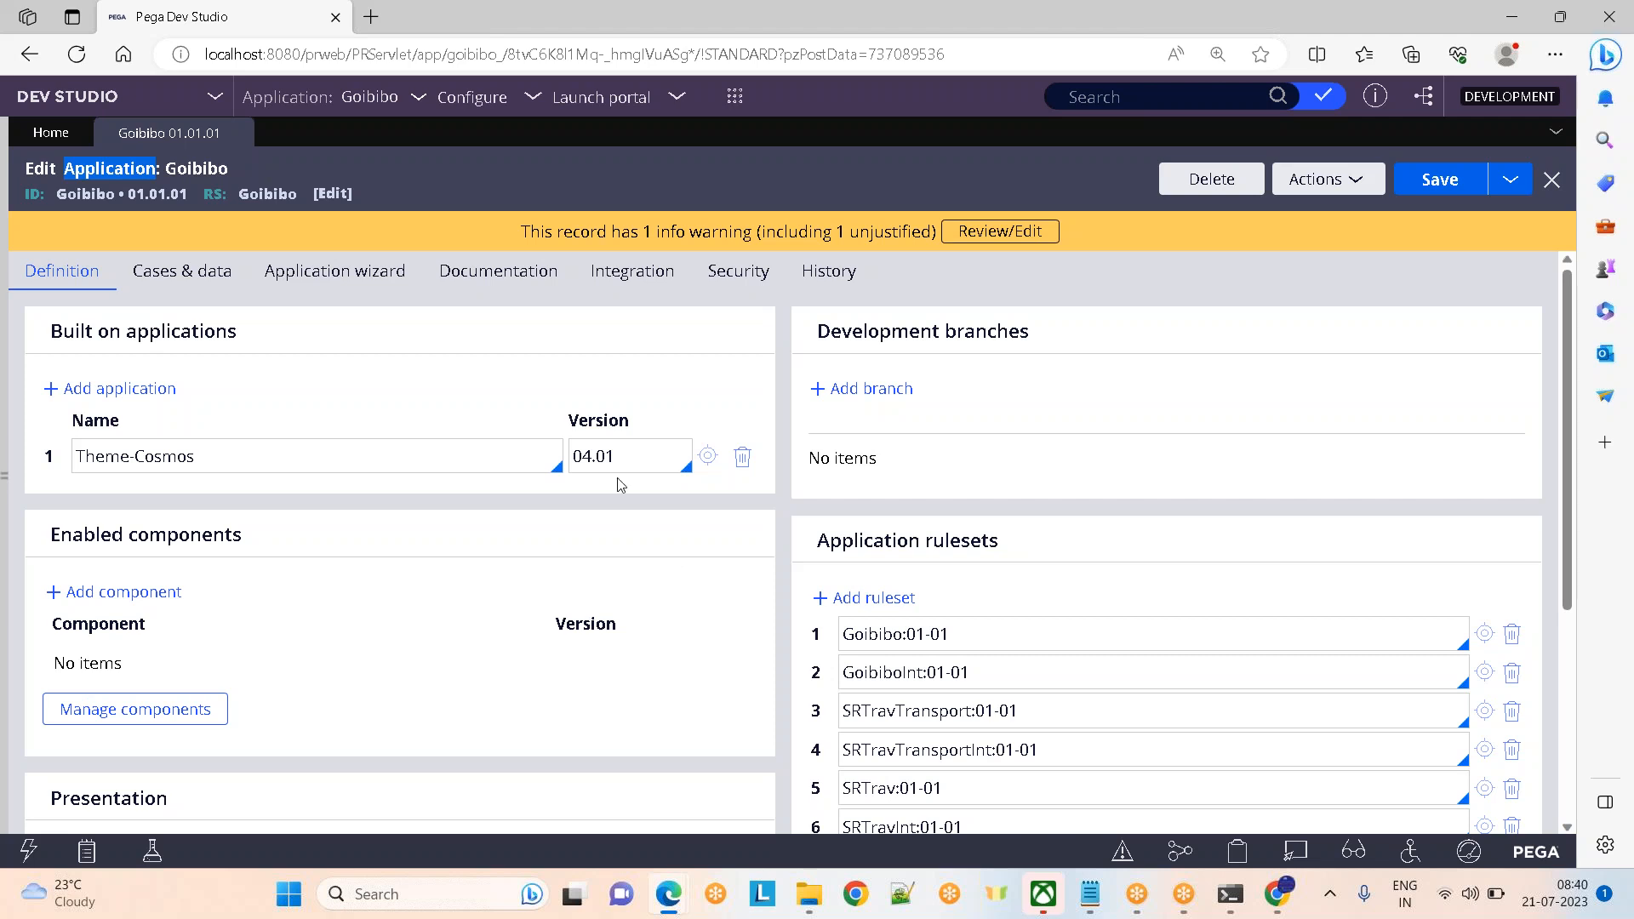
pyautogui.moveTo(811, 549); pyautogui.dragTo(1120, 551)
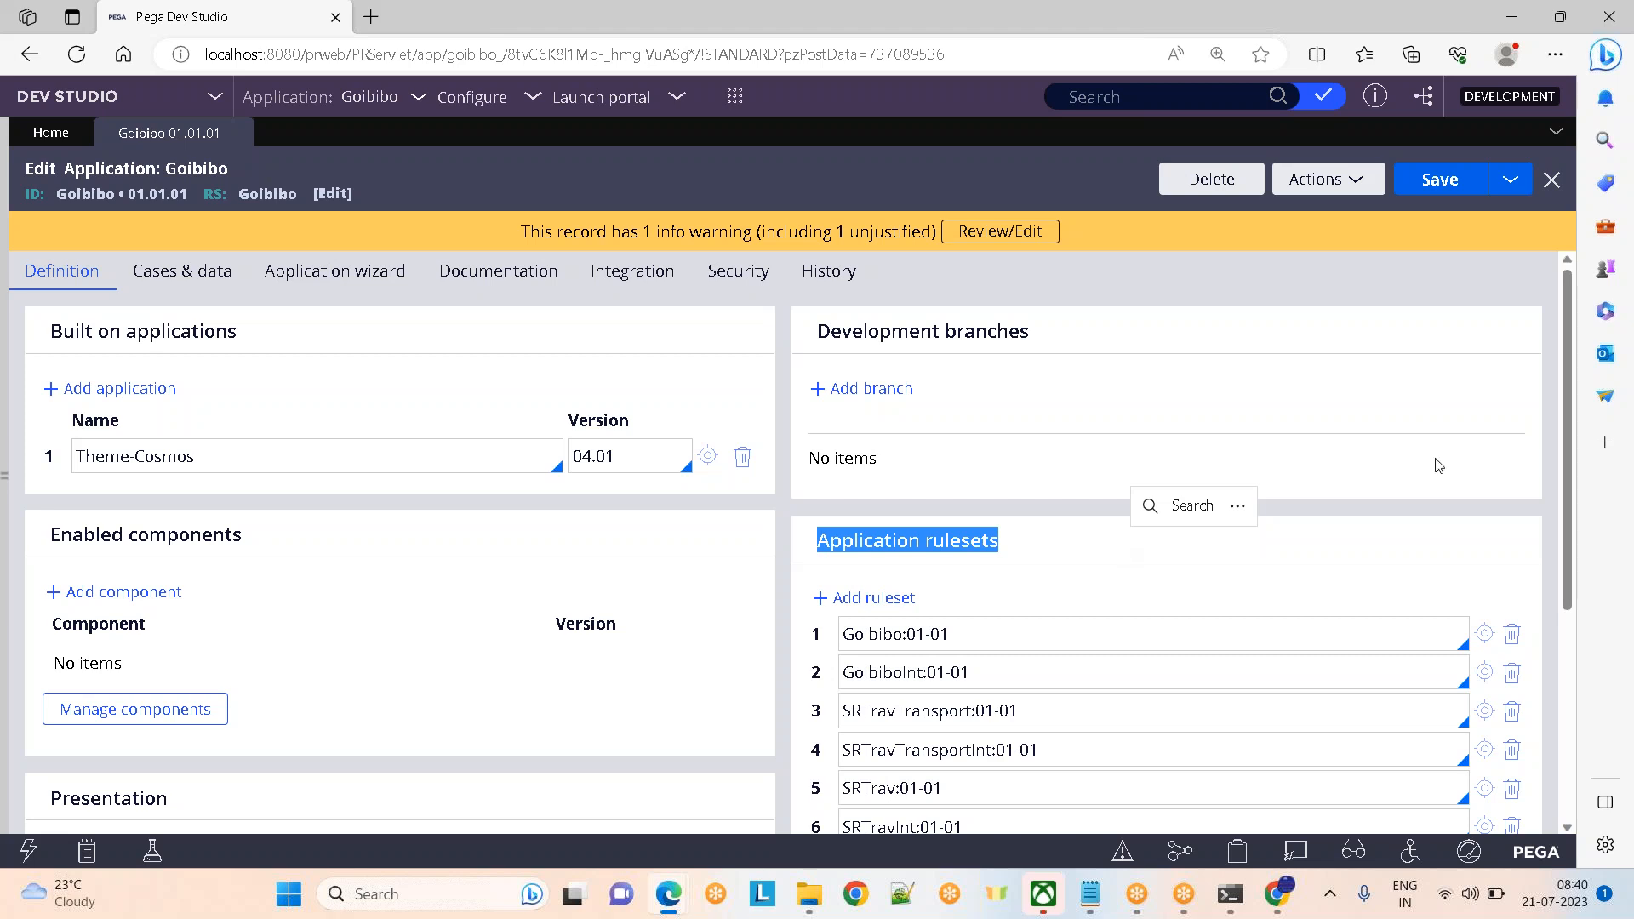
pyautogui.click(1343, 415)
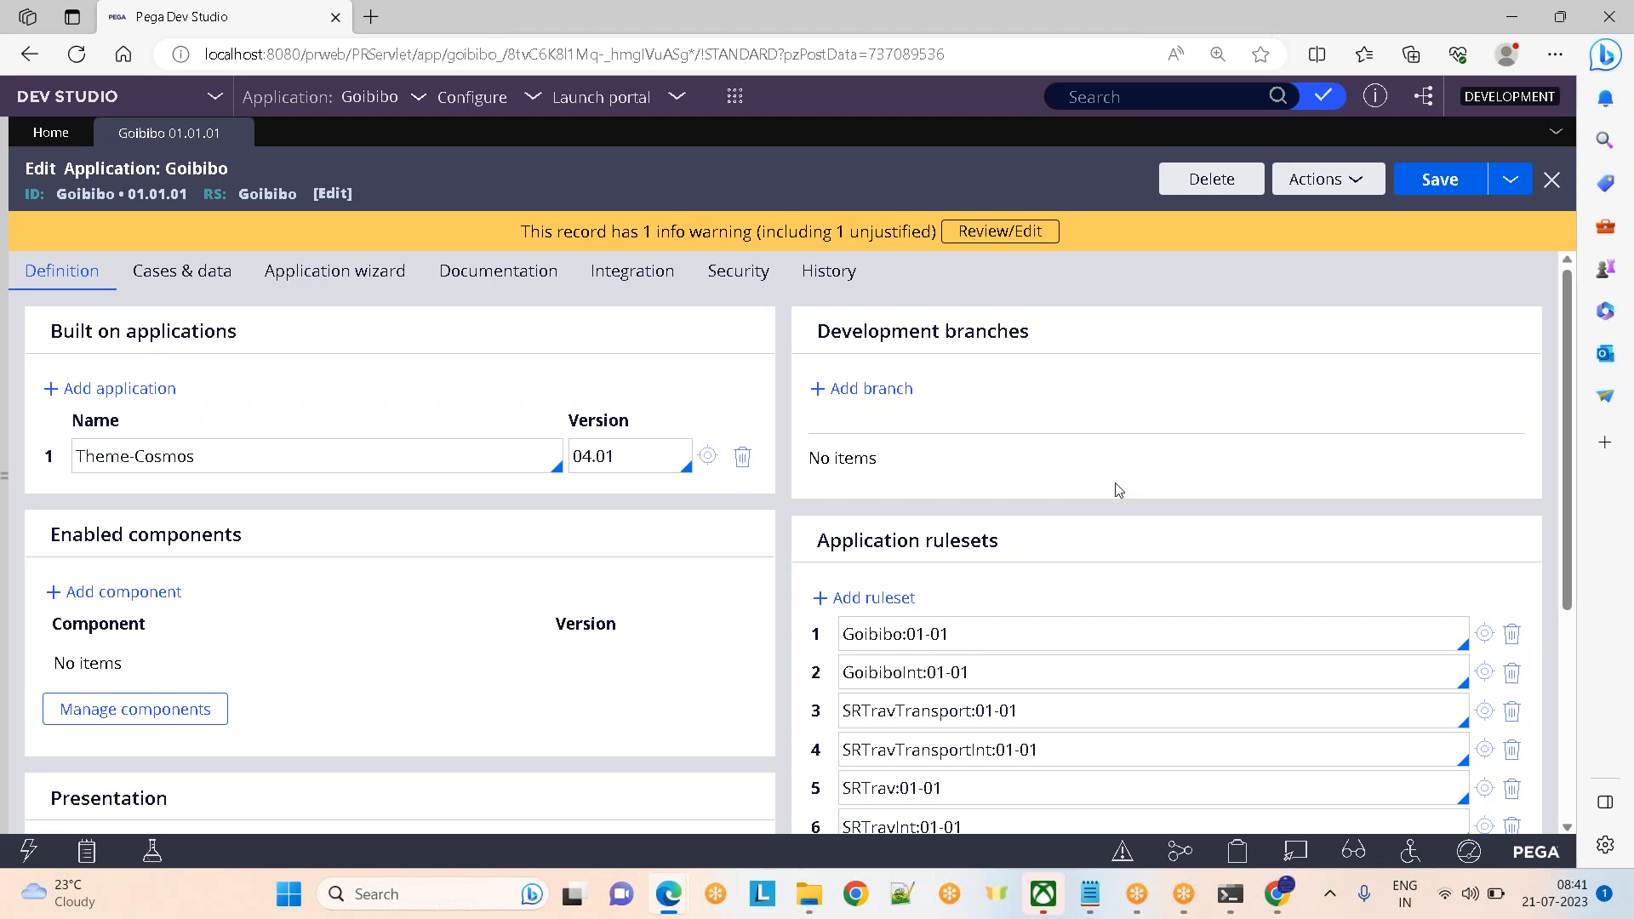
pyautogui.doubleClick(947, 542)
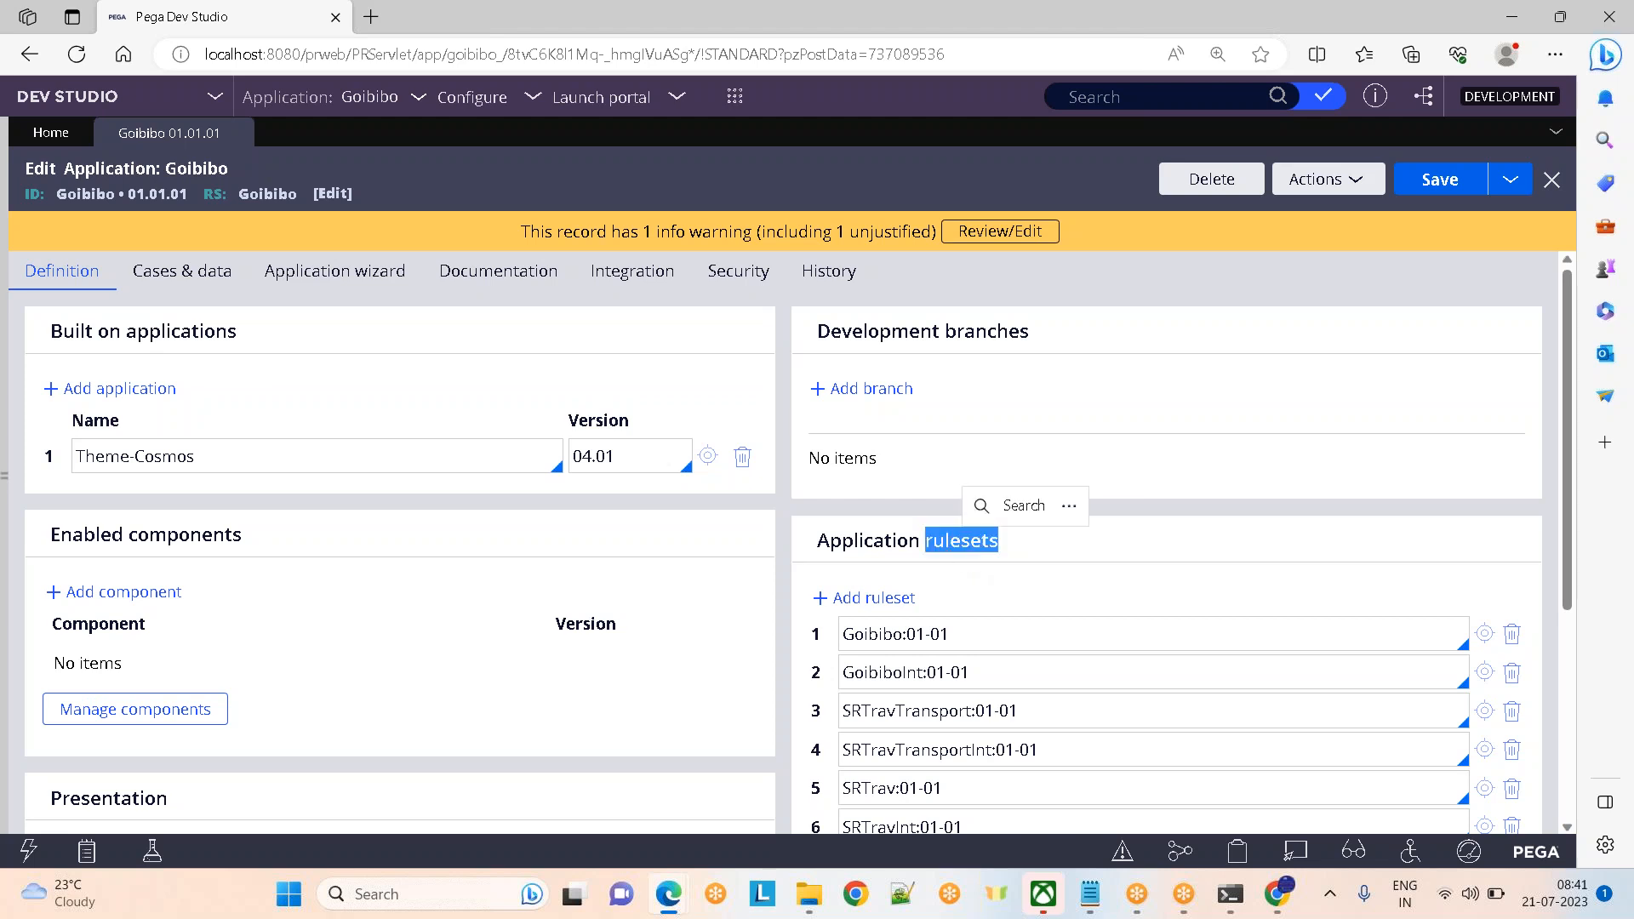
pyautogui.doubleClick(874, 635)
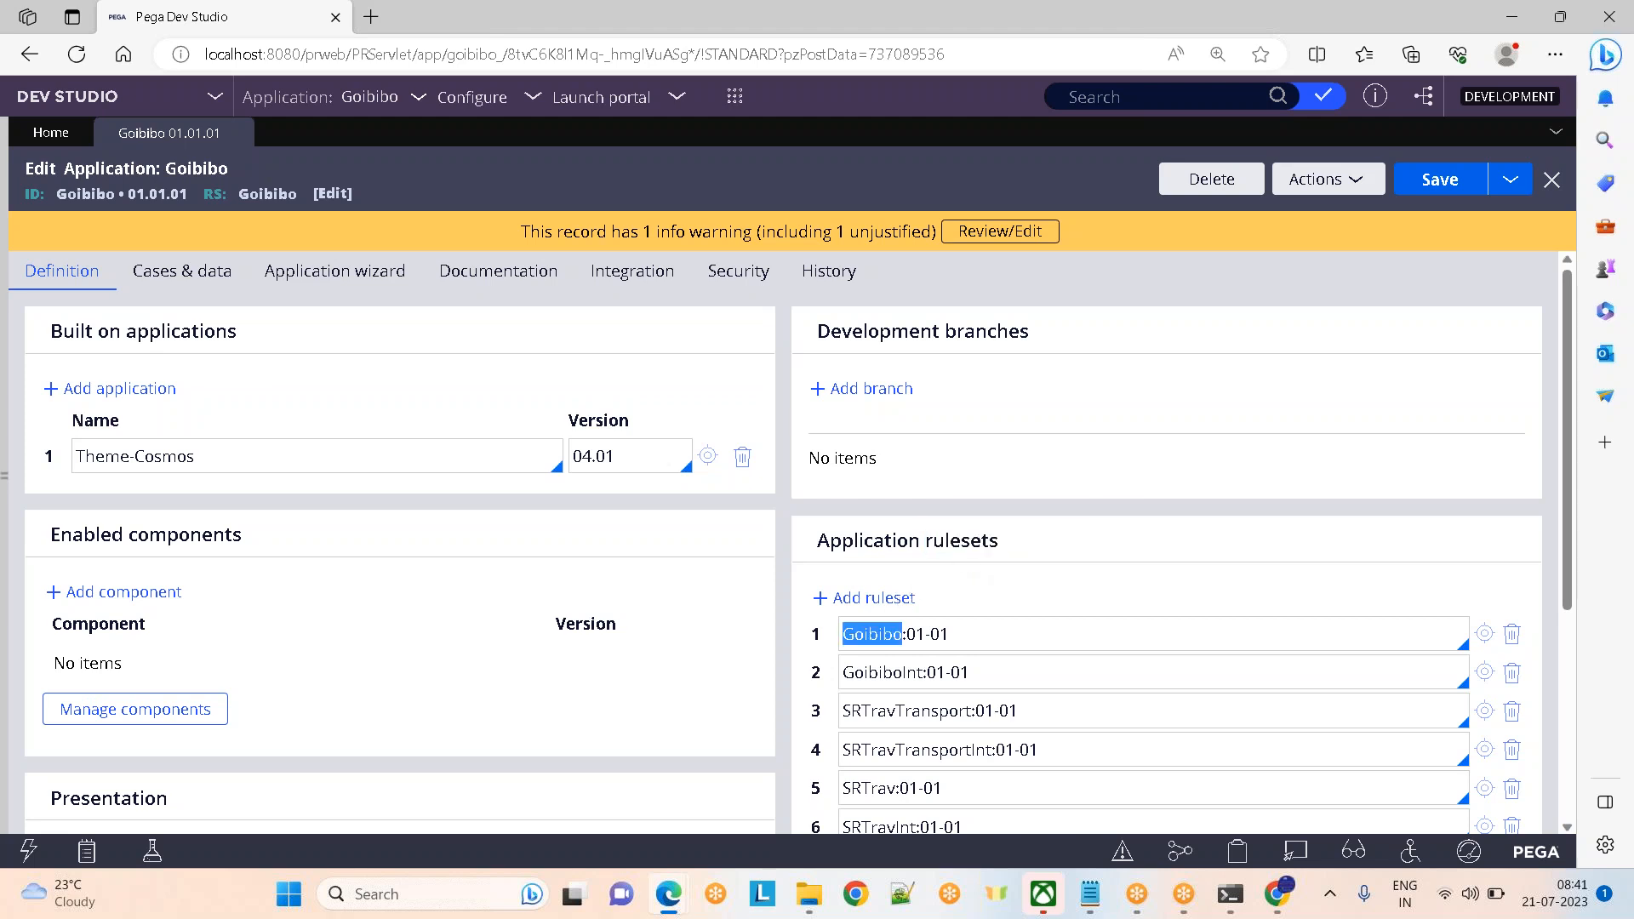
pyautogui.doubleClick(919, 678)
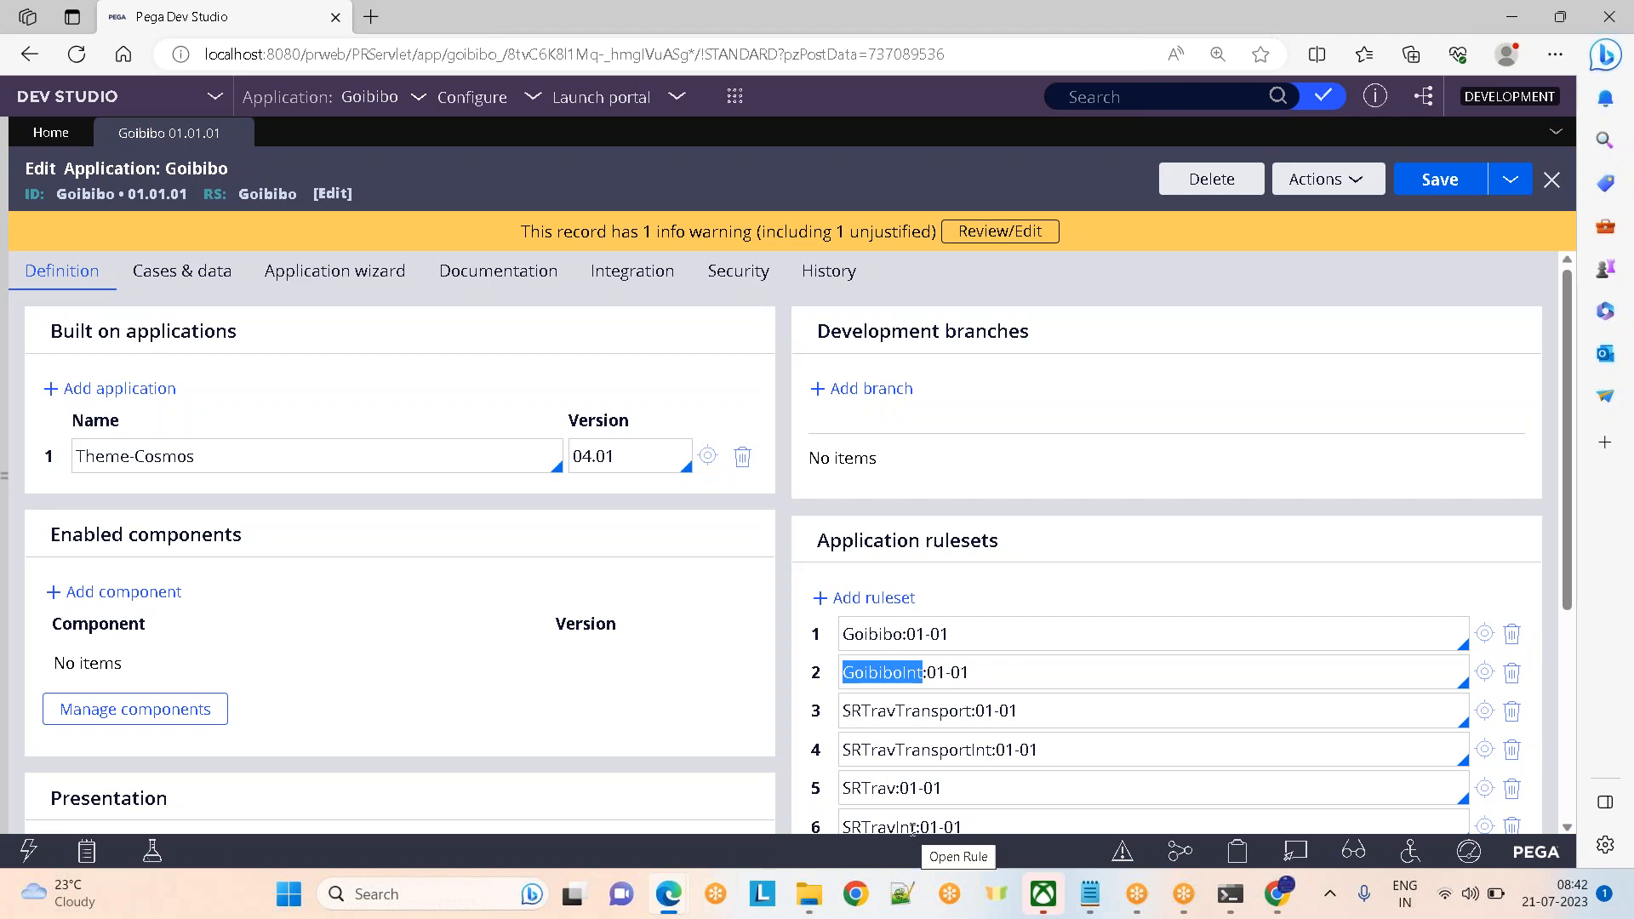
pyautogui.click(1255, 539)
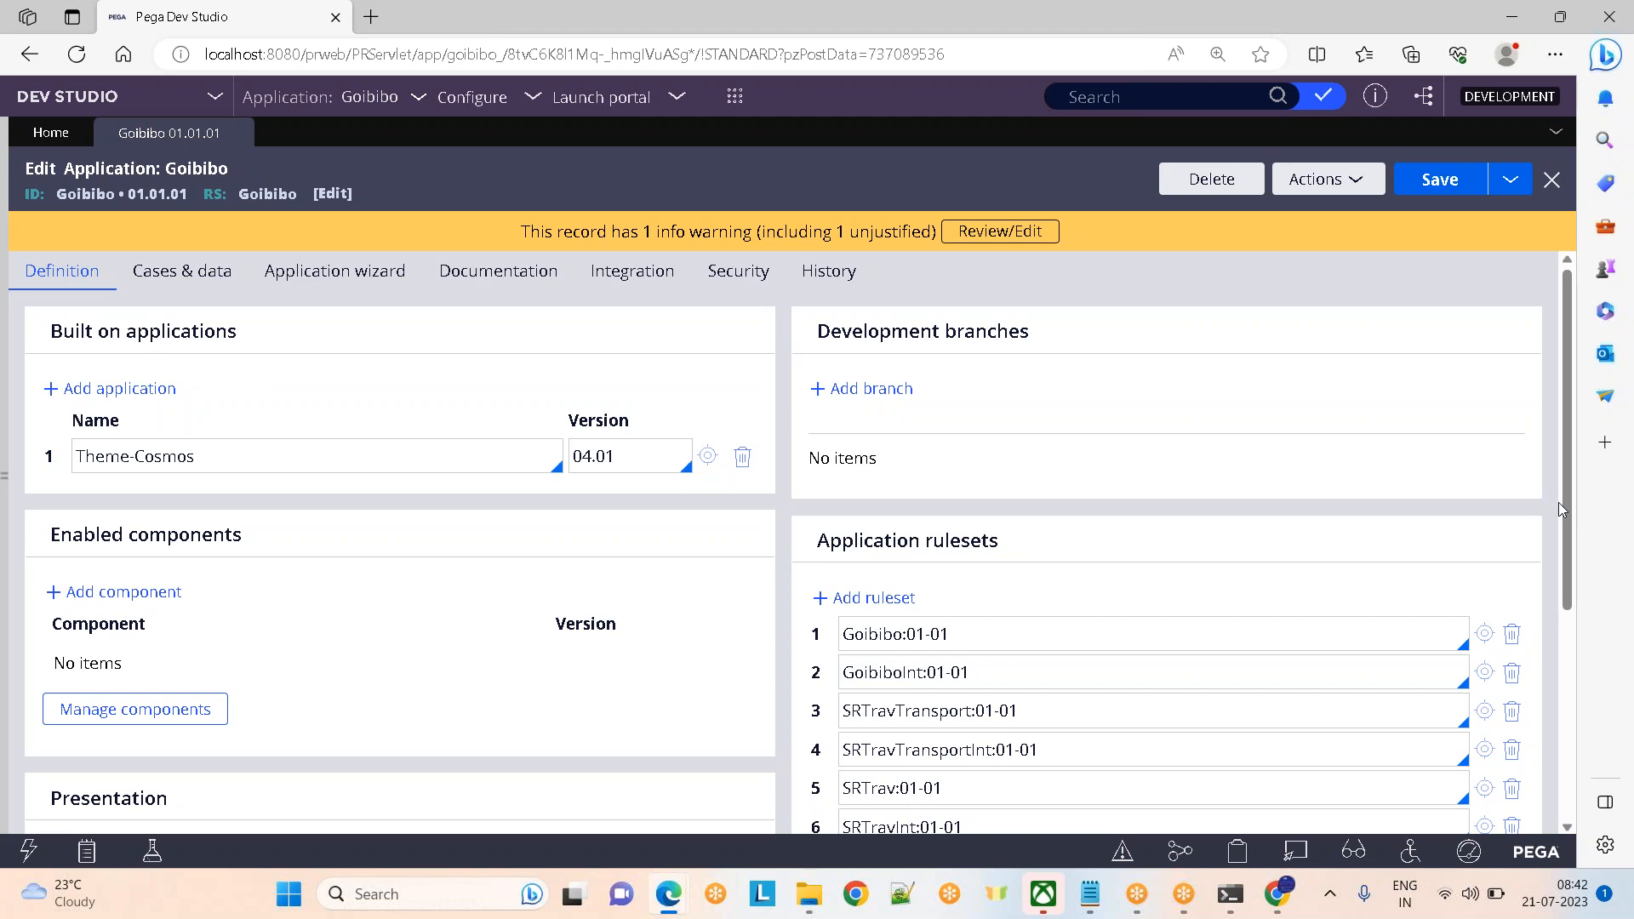
pyautogui.moveTo(1569, 514); pyautogui.dragTo(1571, 619)
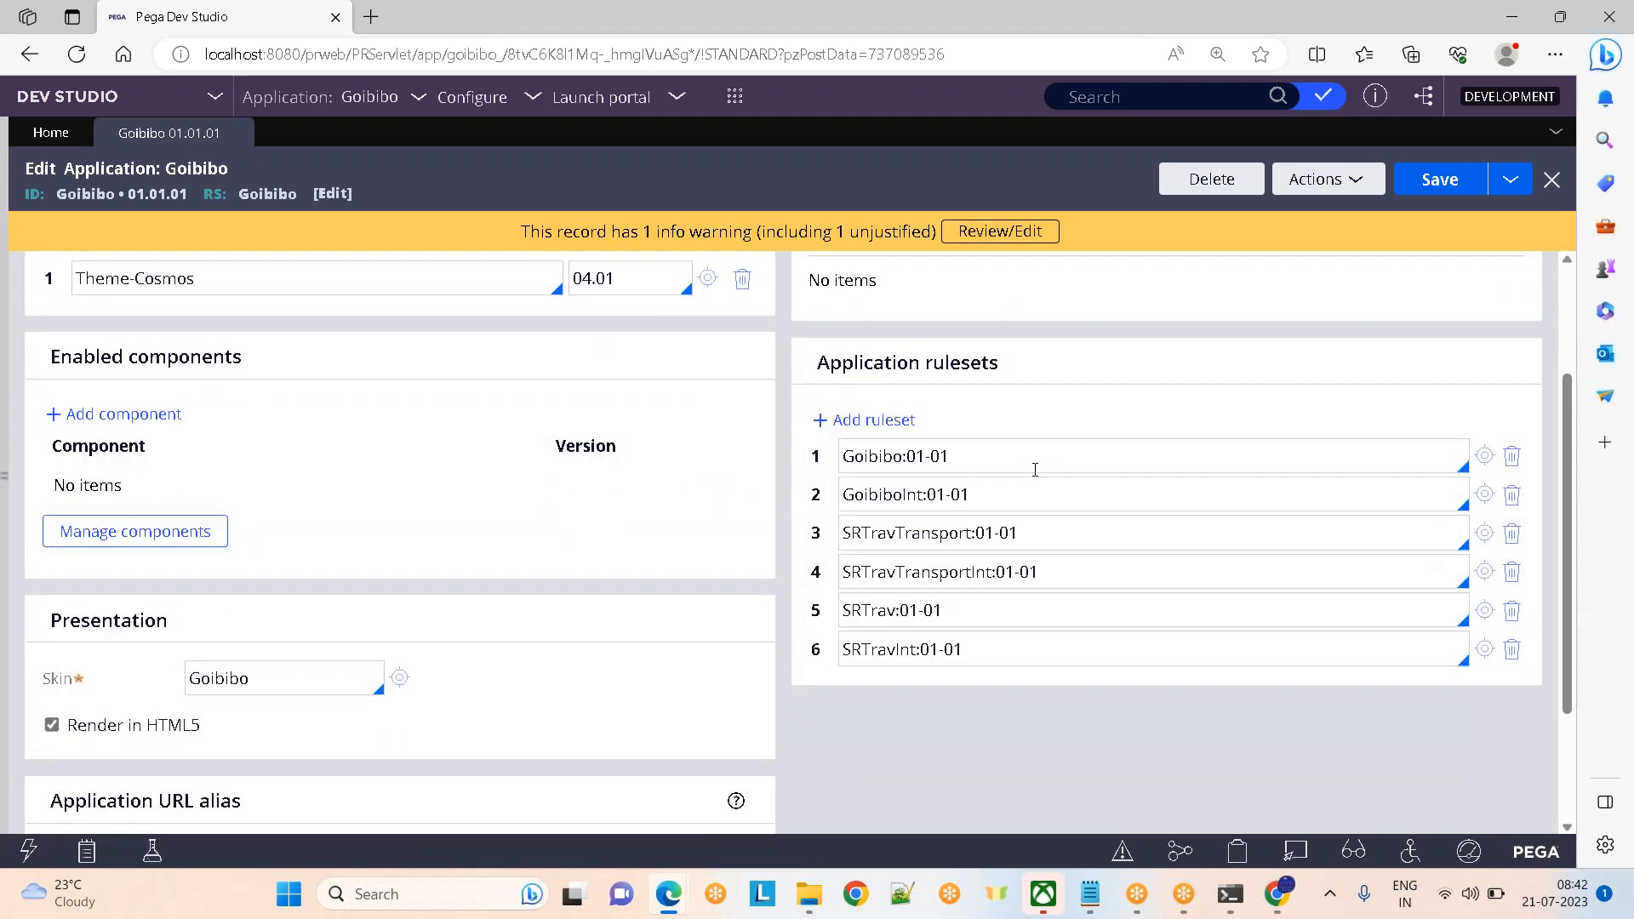
pyautogui.moveTo(984, 463); pyautogui.dragTo(747, 466)
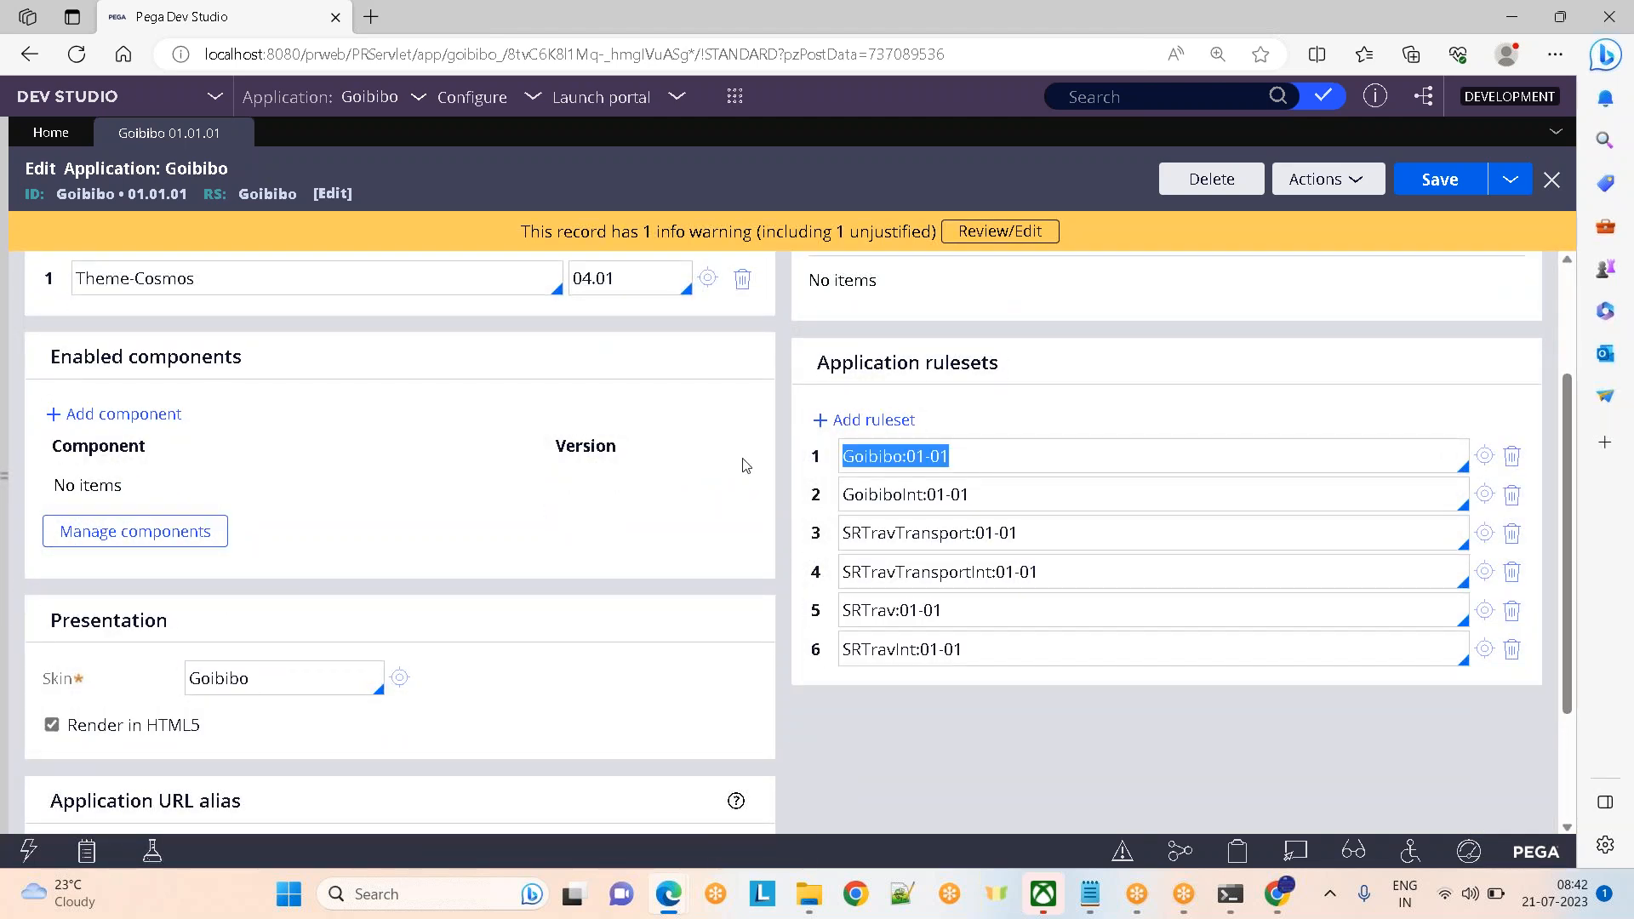
pyautogui.click(979, 495)
pyautogui.moveTo(979, 495); pyautogui.dragTo(832, 496)
pyautogui.moveTo(1079, 533); pyautogui.dragTo(811, 536)
pyautogui.moveTo(1135, 566); pyautogui.dragTo(825, 549)
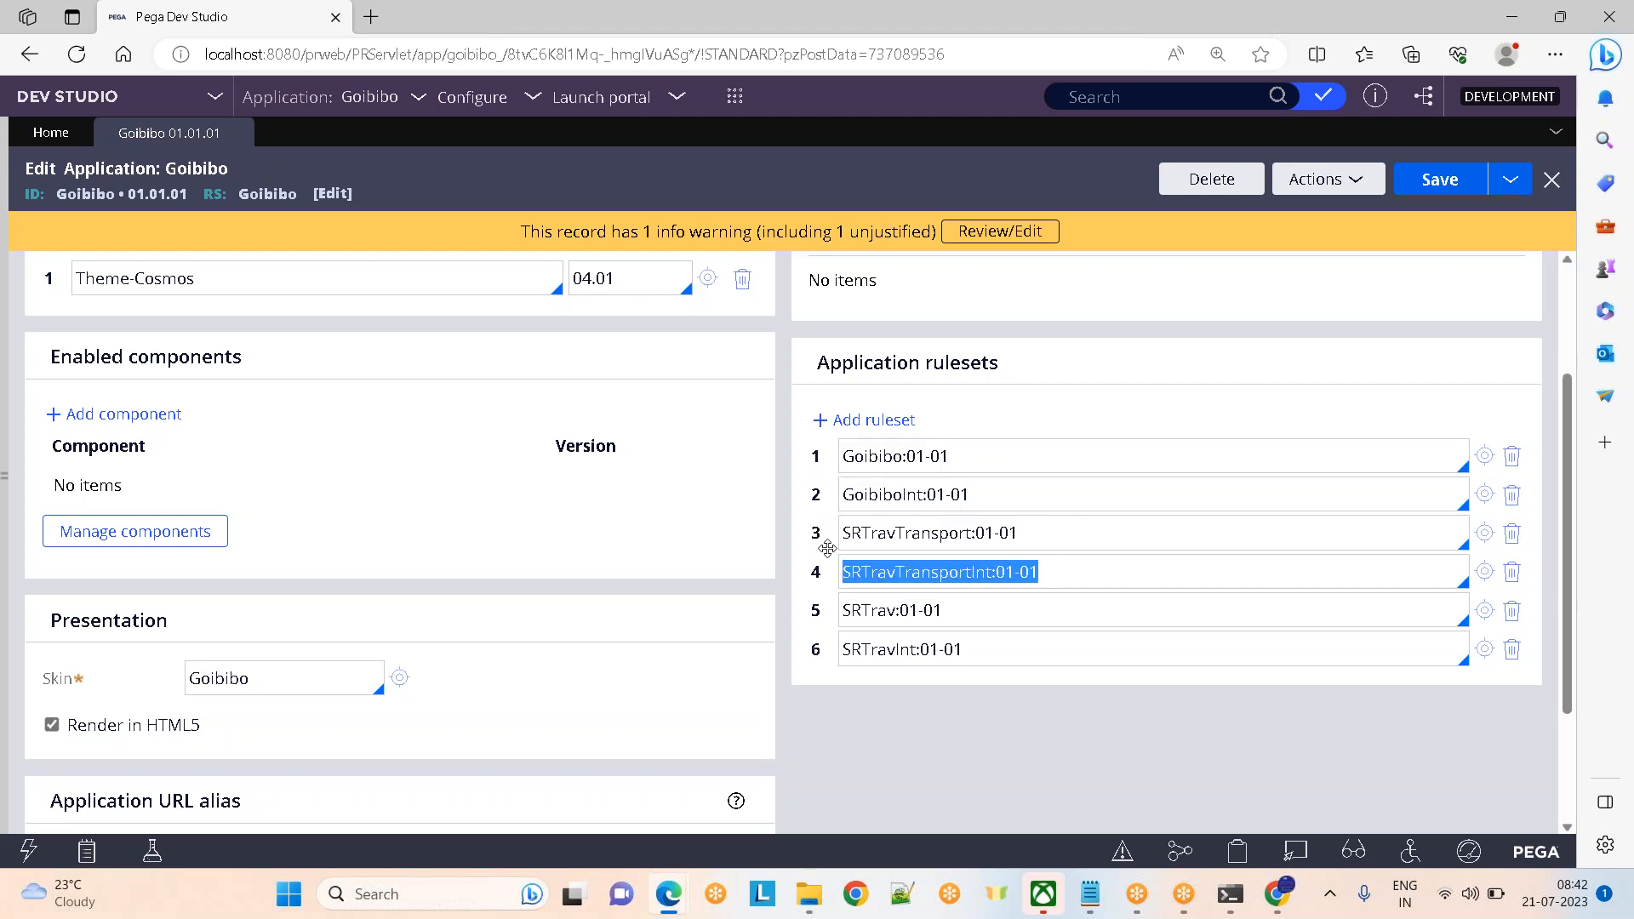
pyautogui.moveTo(973, 610); pyautogui.dragTo(815, 600)
pyautogui.moveTo(987, 649); pyautogui.dragTo(840, 641)
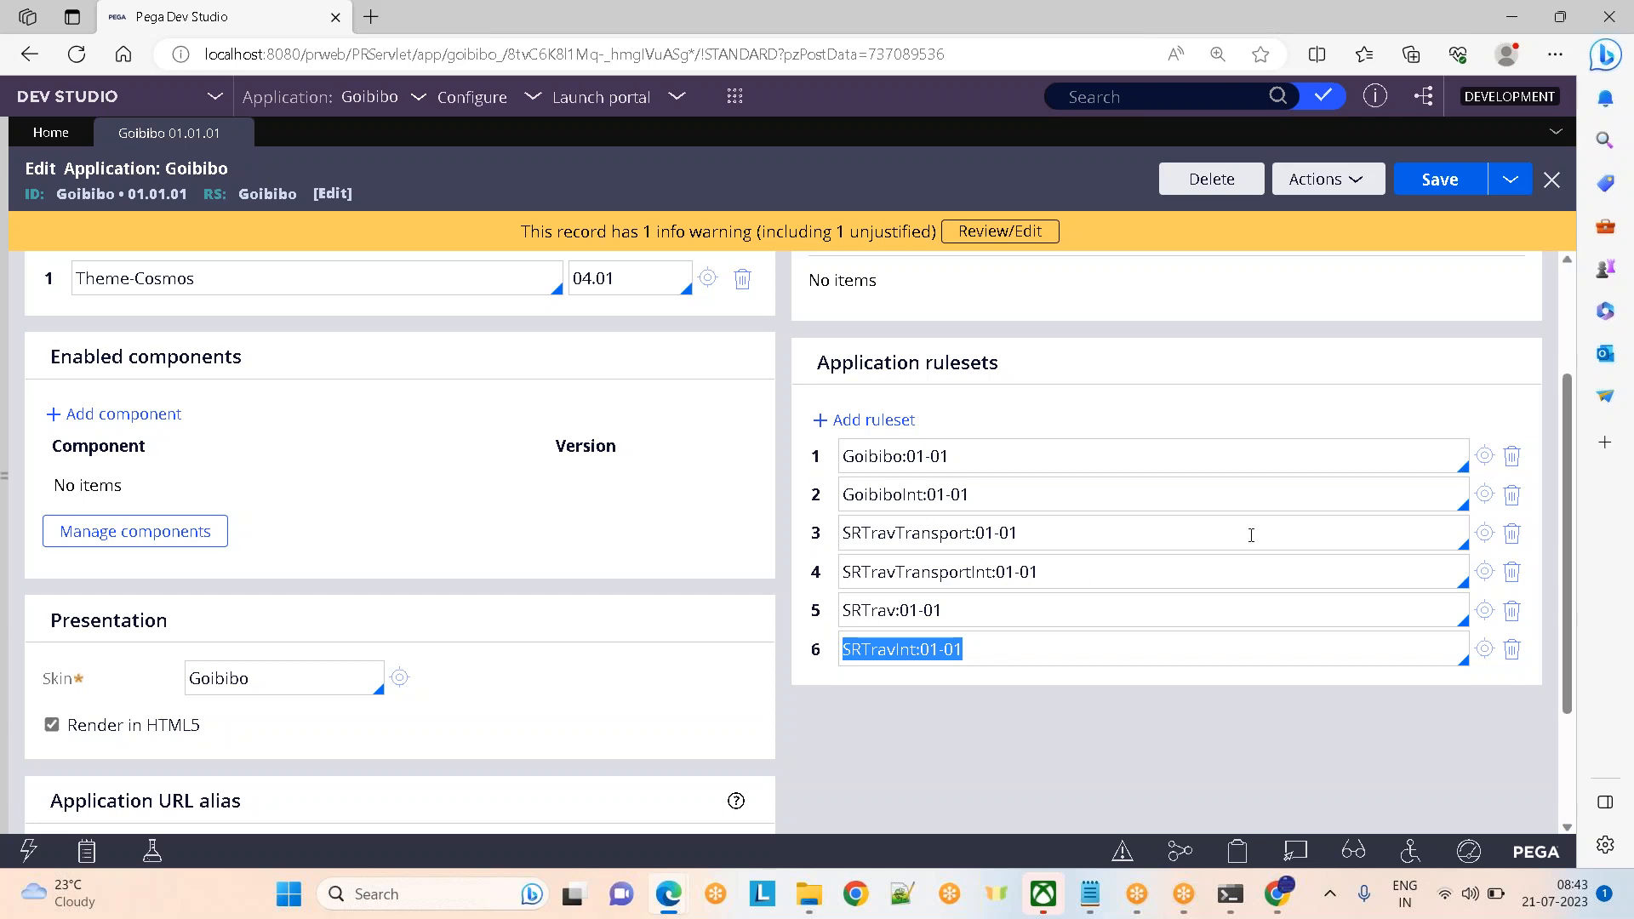
# Open the Goibibo ruleset, list its 170 rules, then return to the application definition
pyautogui.click(1485, 459)
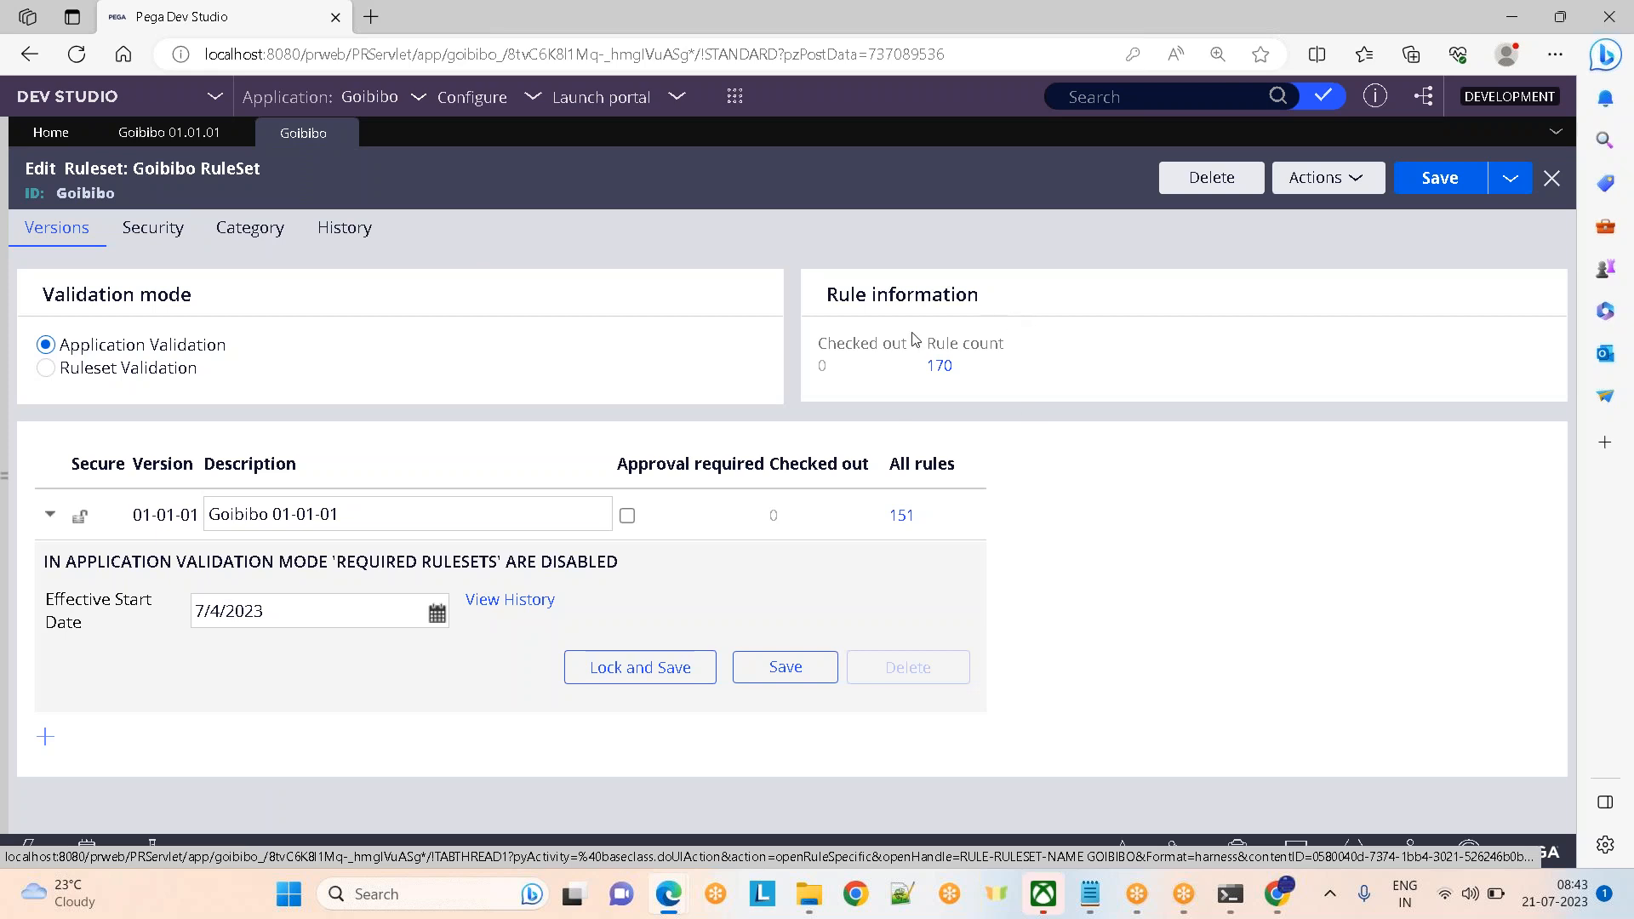
pyautogui.click(939, 366)
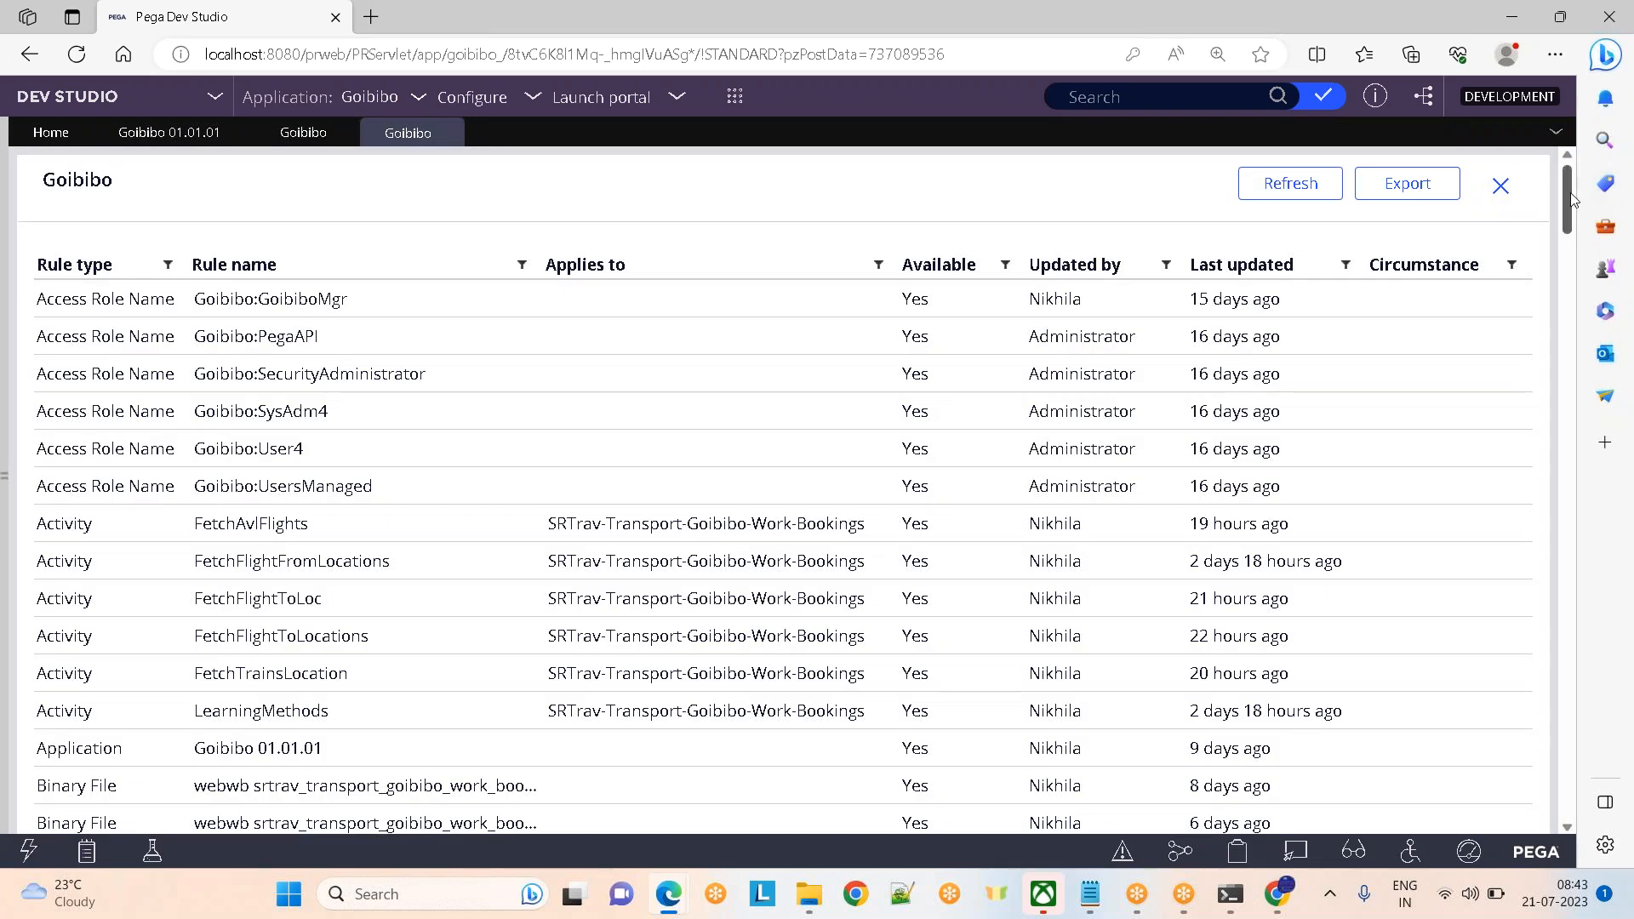
pyautogui.moveTo(1568, 202); pyautogui.dragTo(1387, 220)
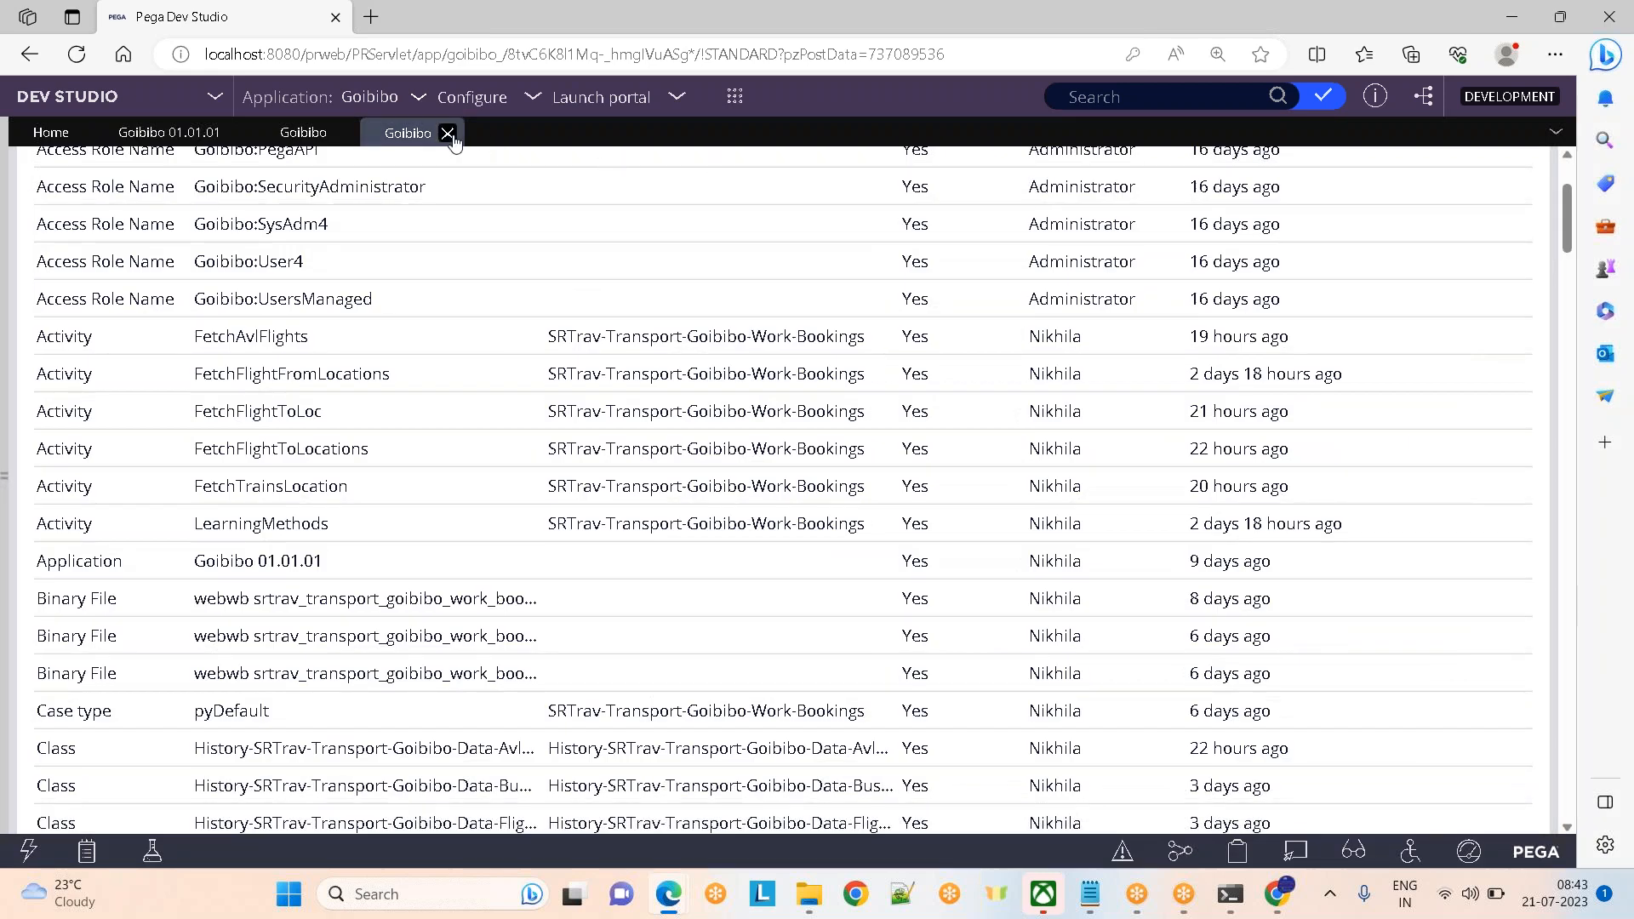
pyautogui.click(447, 134)
pyautogui.click(180, 132)
# Open the SRTravTransport and SRTravInt rulesets, then highlight the Application rulesets heading and Goibibo:01-01
pyautogui.click(1175, 531)
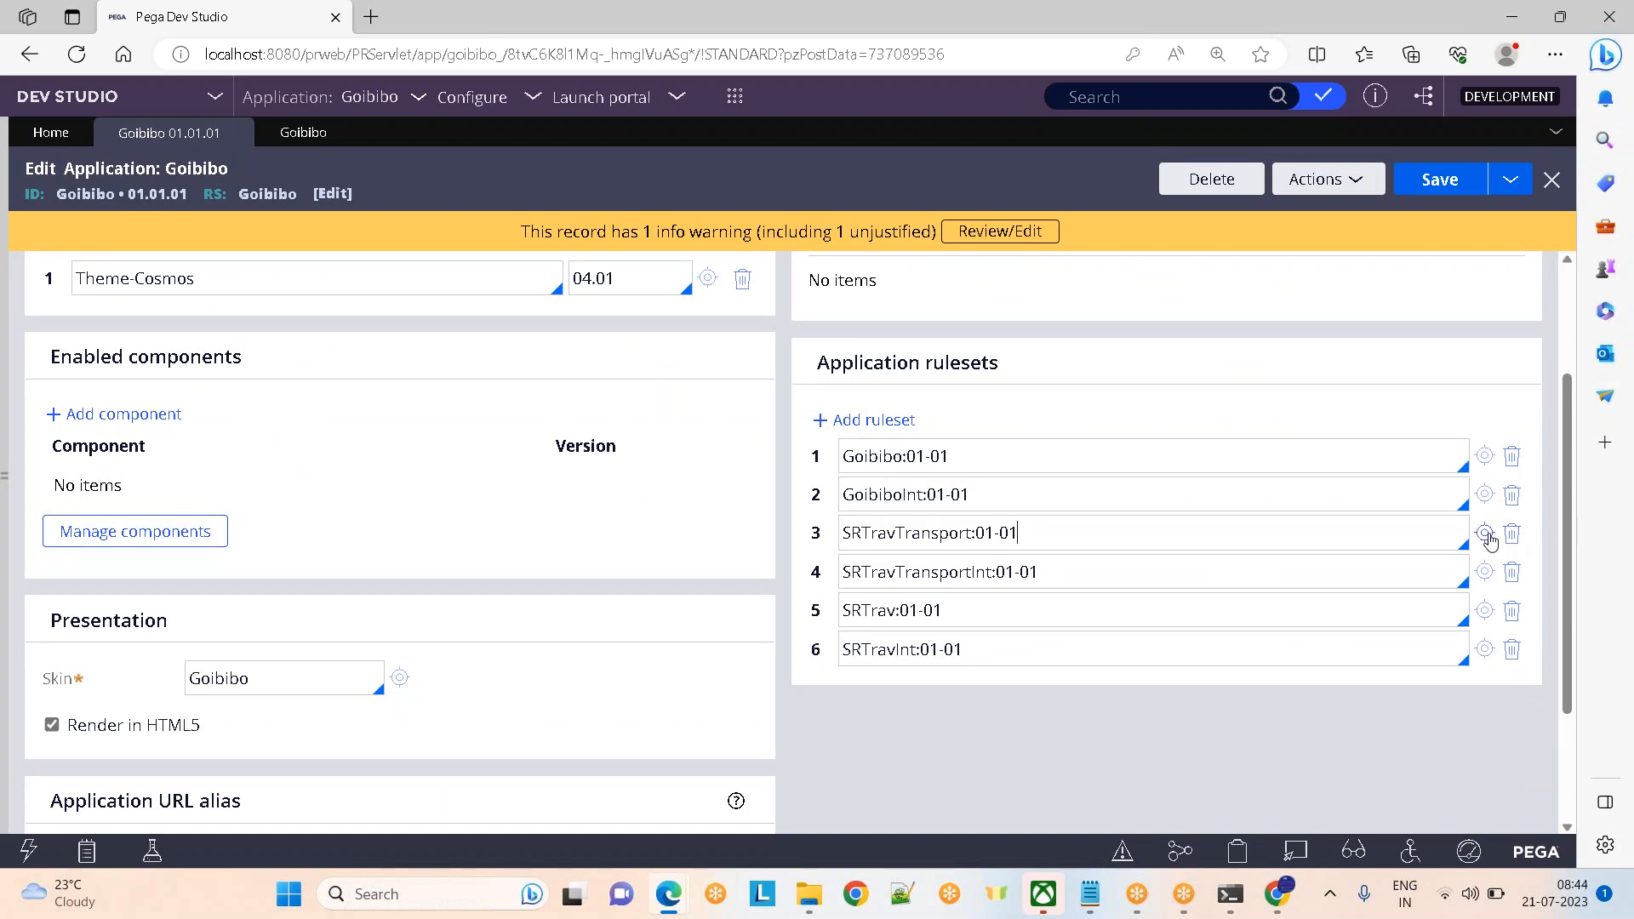
pyautogui.click(1484, 534)
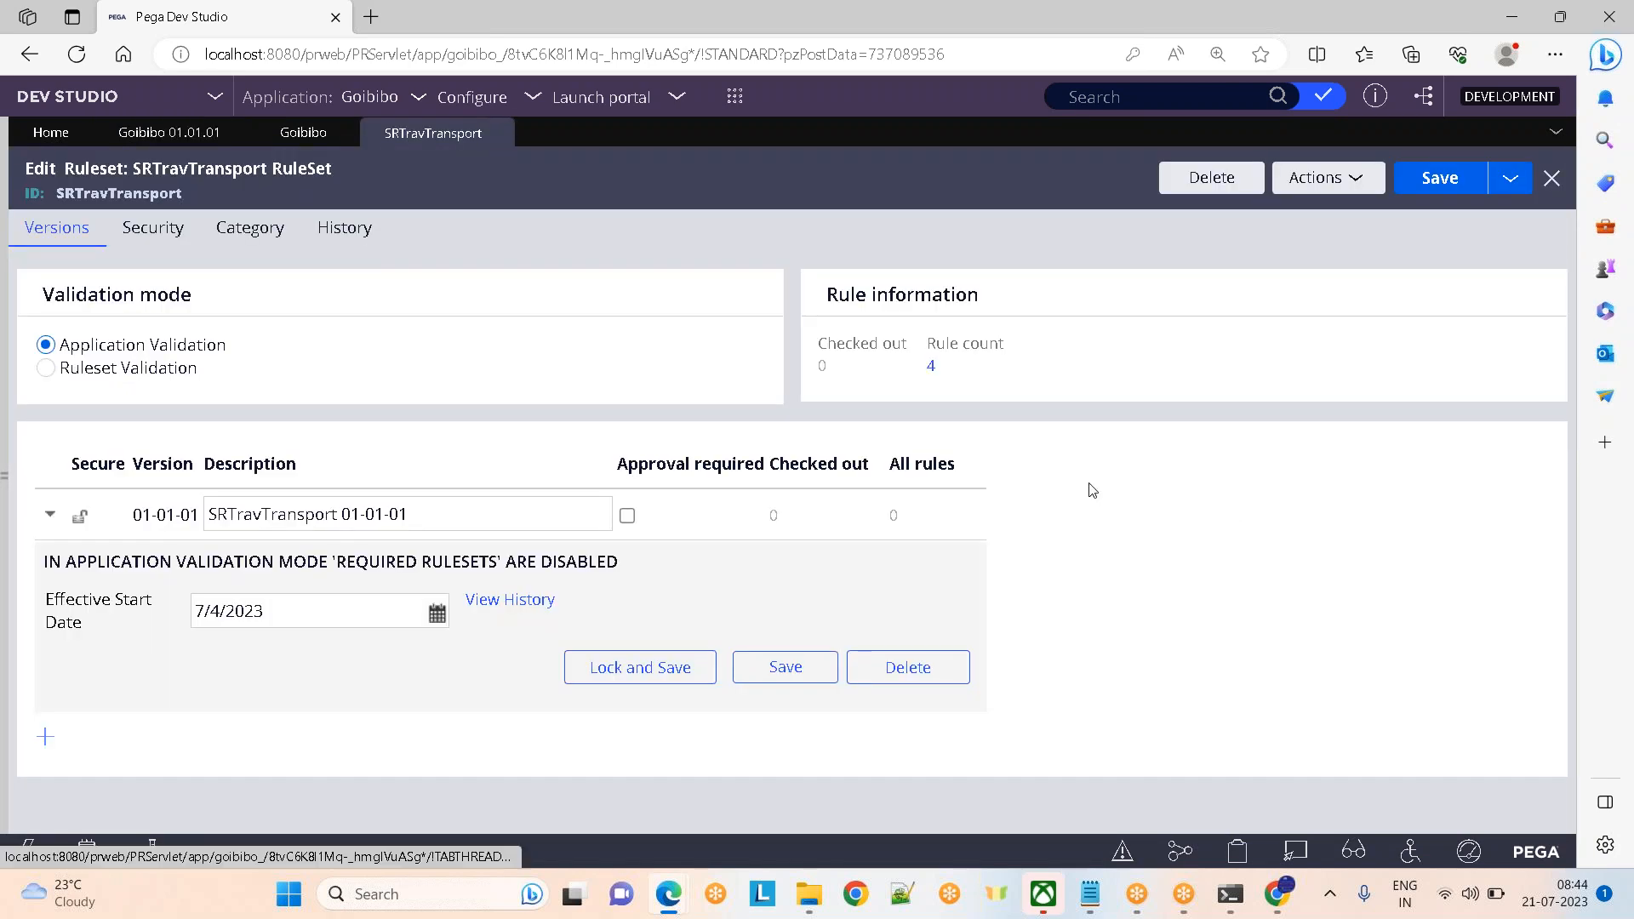
pyautogui.click(168, 134)
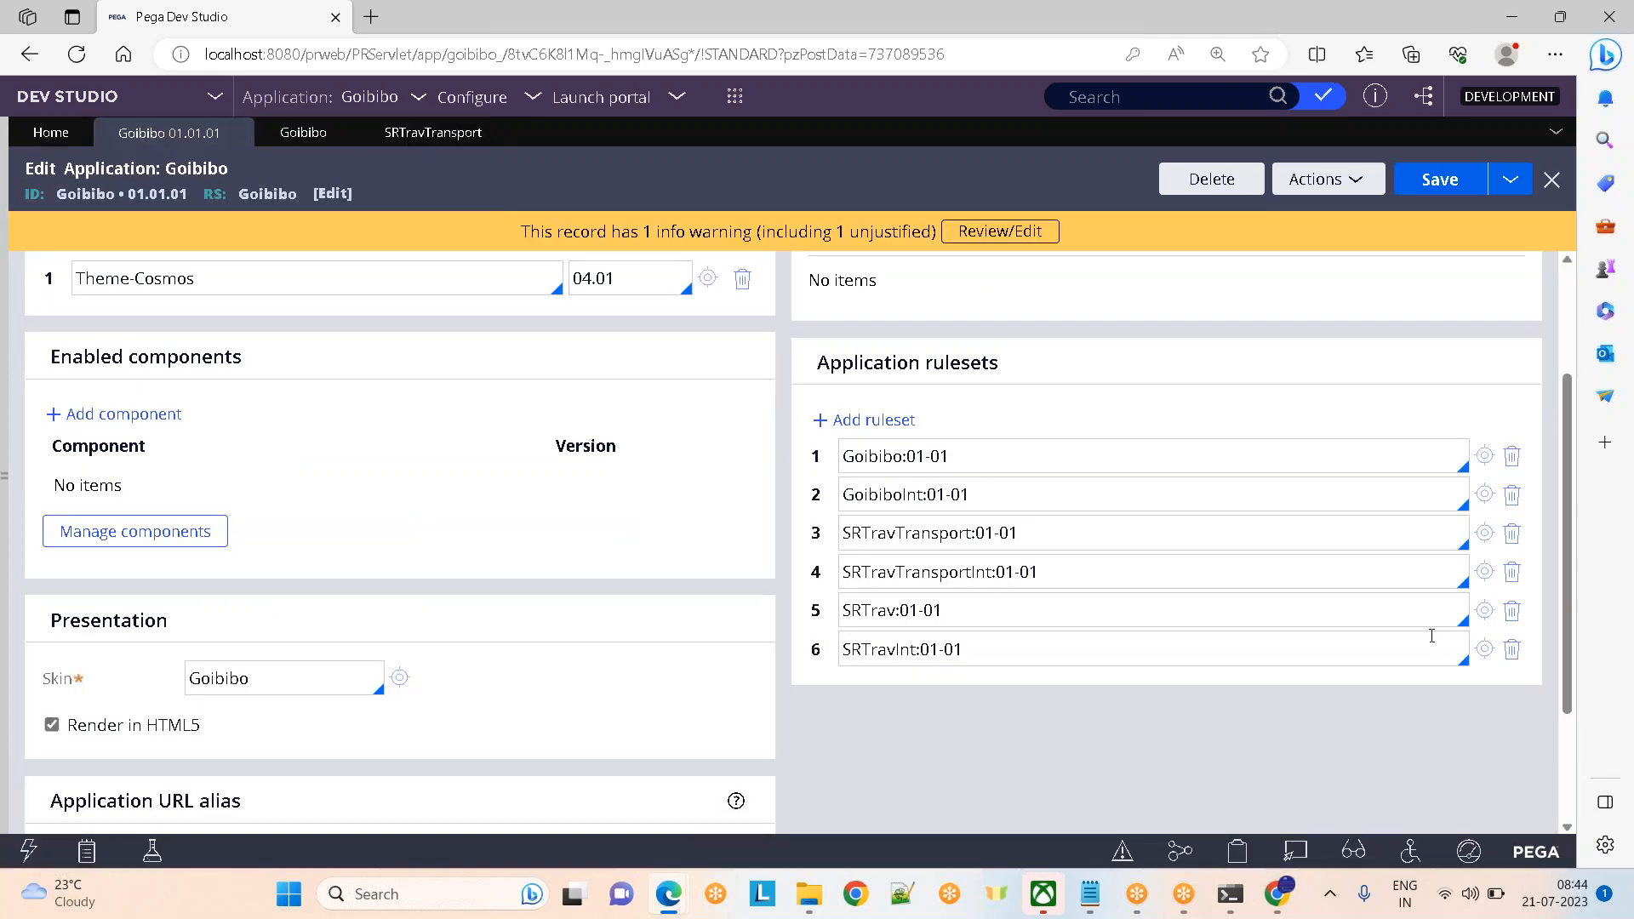
pyautogui.click(1485, 649)
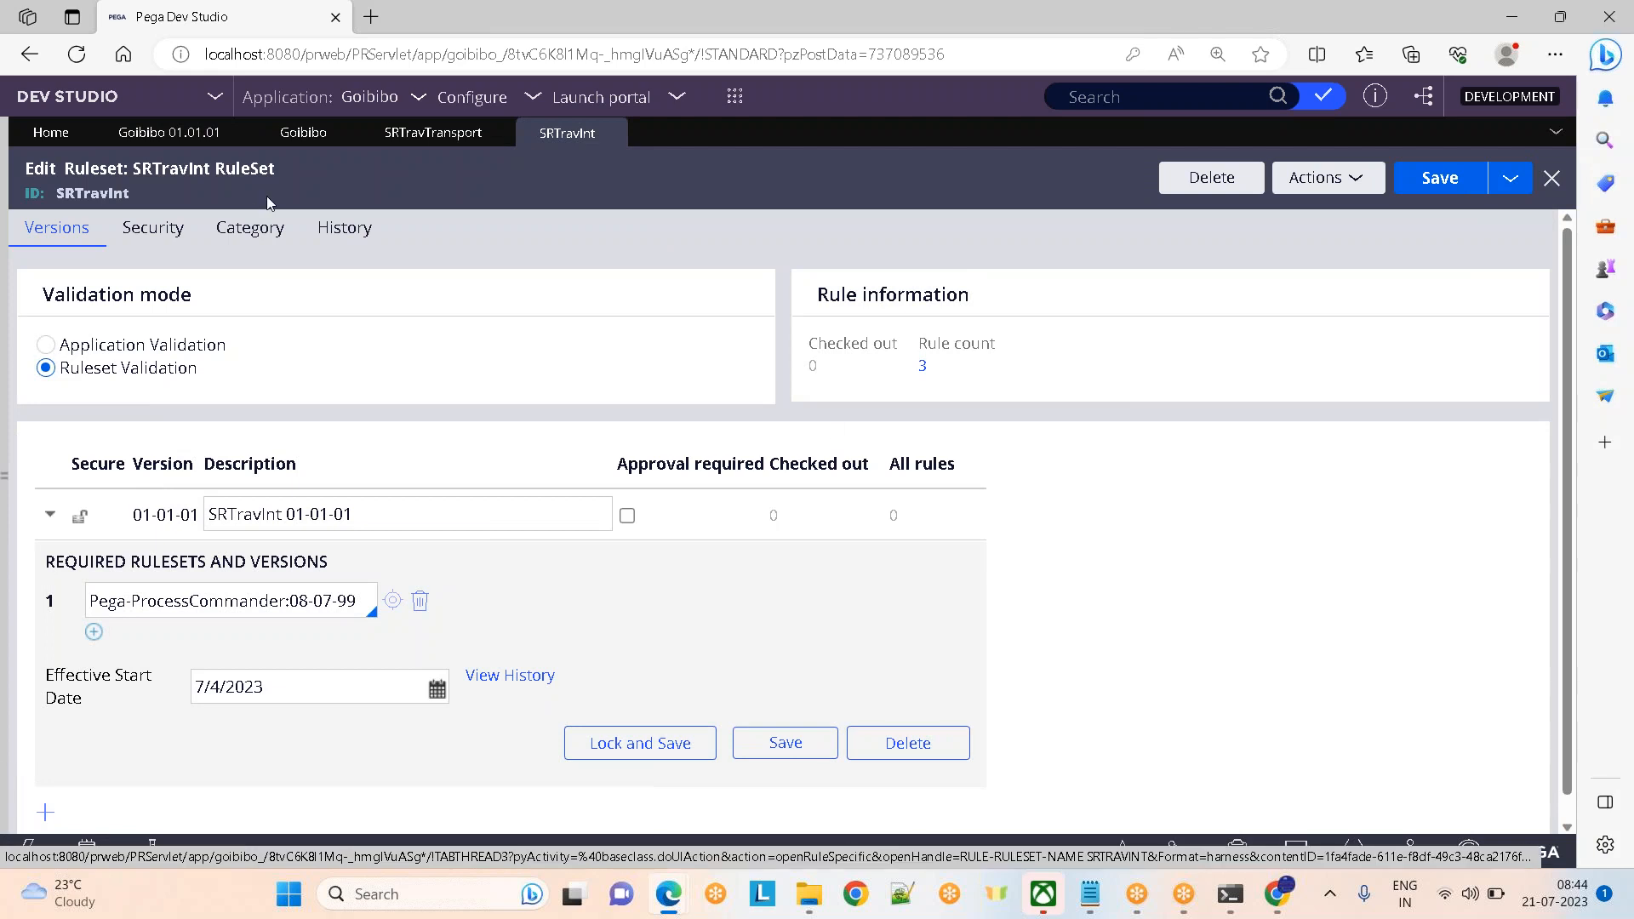
pyautogui.click(175, 136)
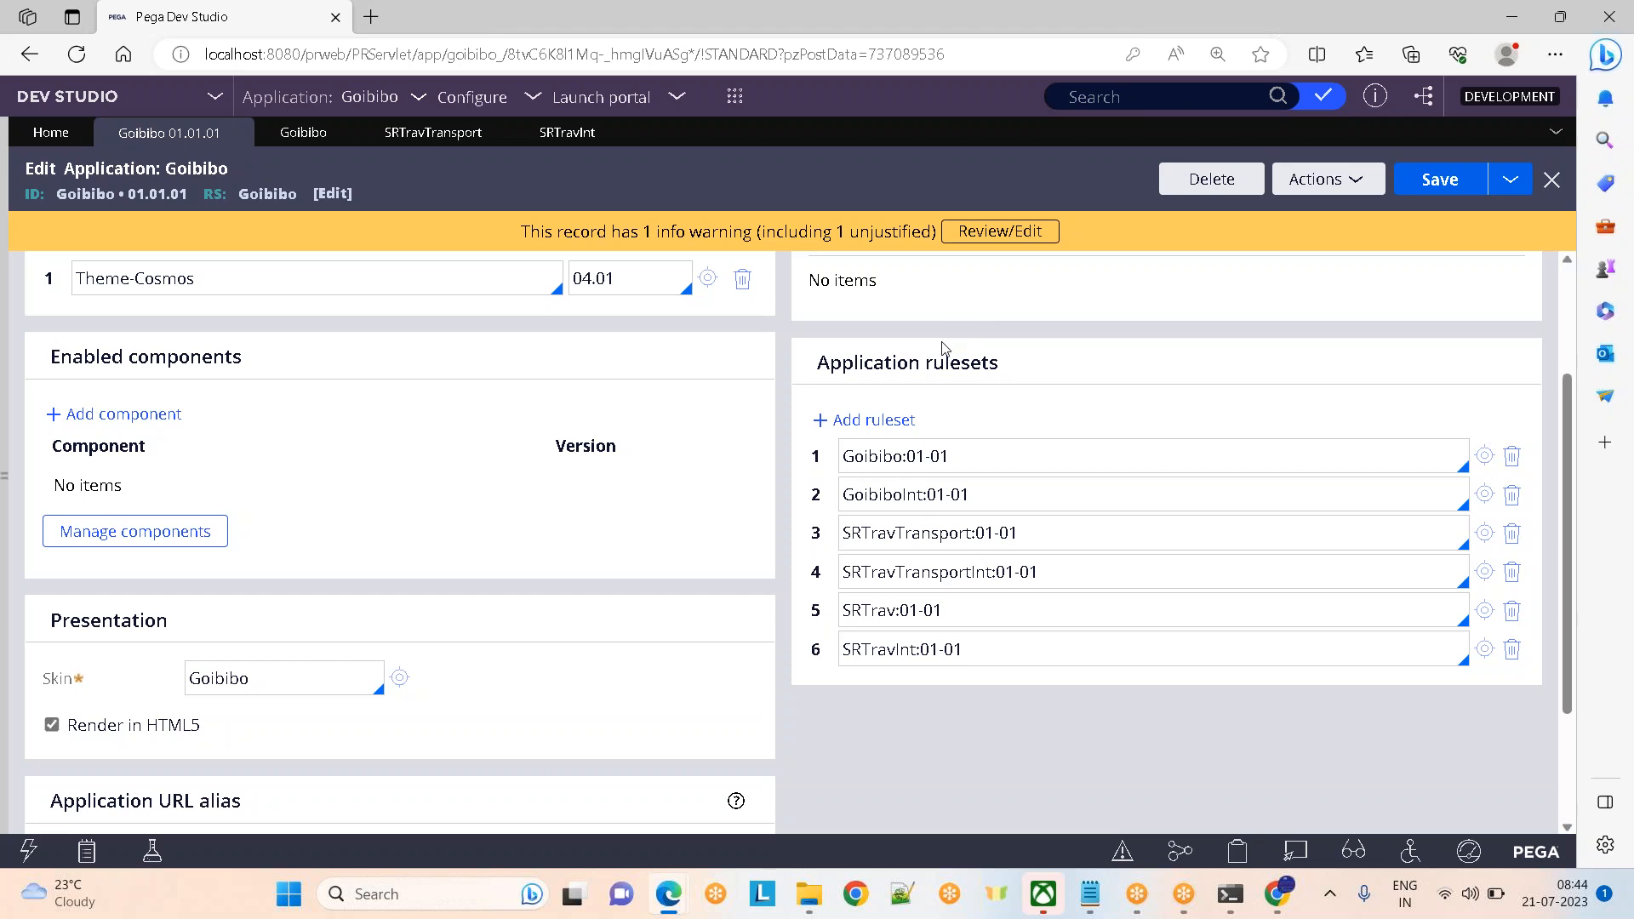
pyautogui.moveTo(927, 362); pyautogui.dragTo(1150, 364)
pyautogui.click(1008, 466)
# In the Notepad notes, highlight the set-of-rulesets definition and the sentences defining a rule
pyautogui.moveTo(1102, 895)
pyautogui.click(1148, 827)
pyautogui.click(614, 618)
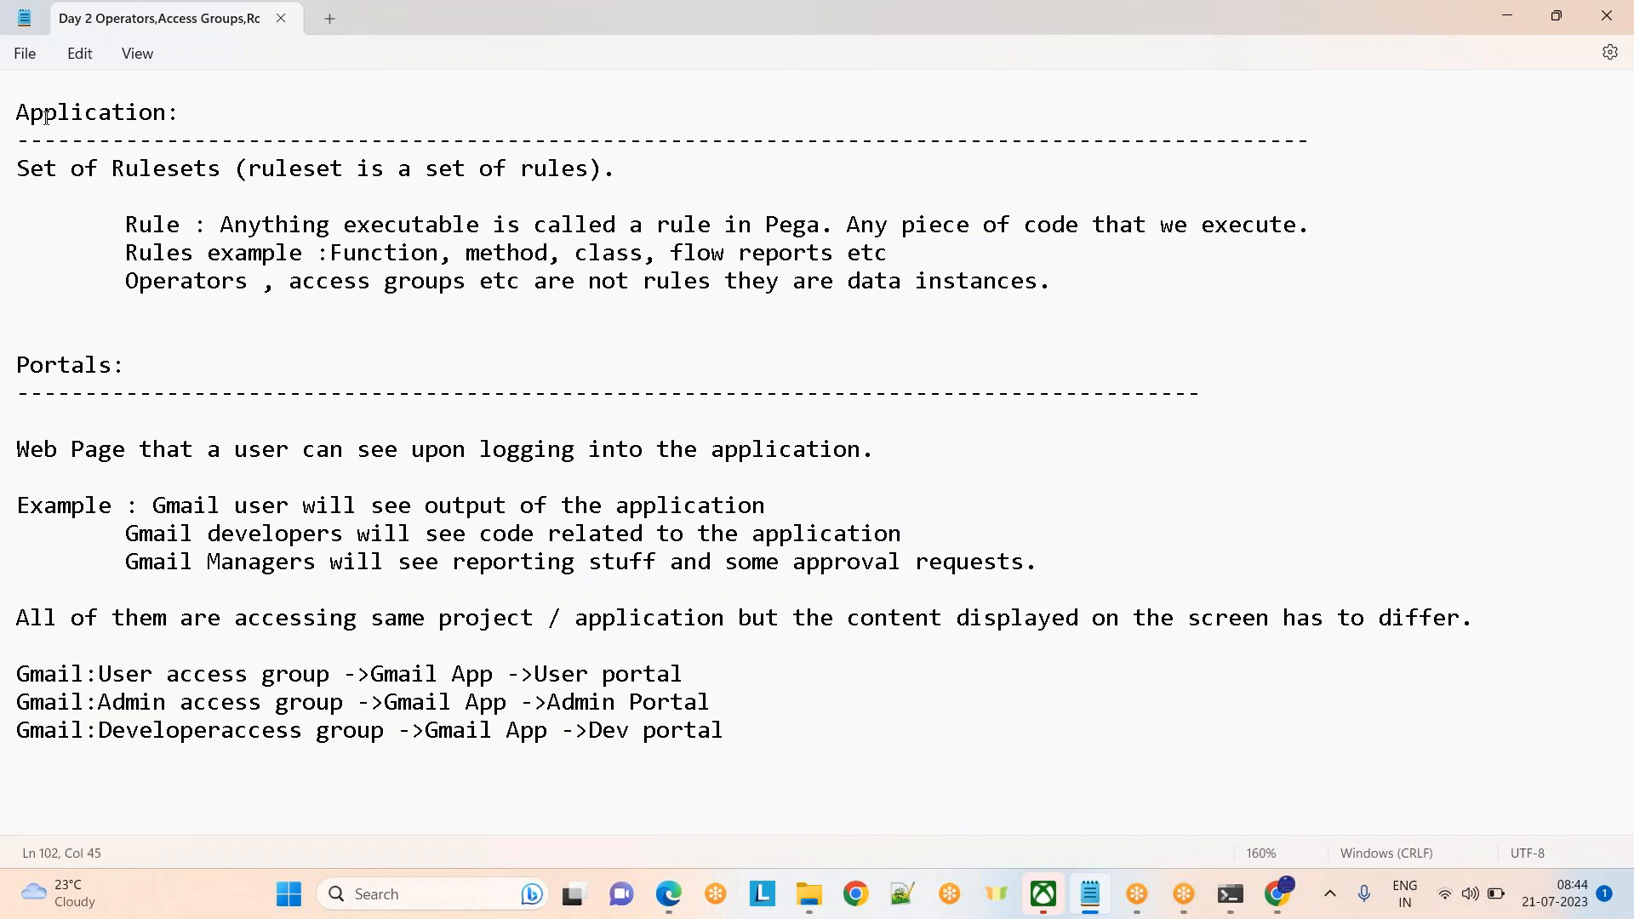
pyautogui.moveTo(22, 164); pyautogui.dragTo(591, 176)
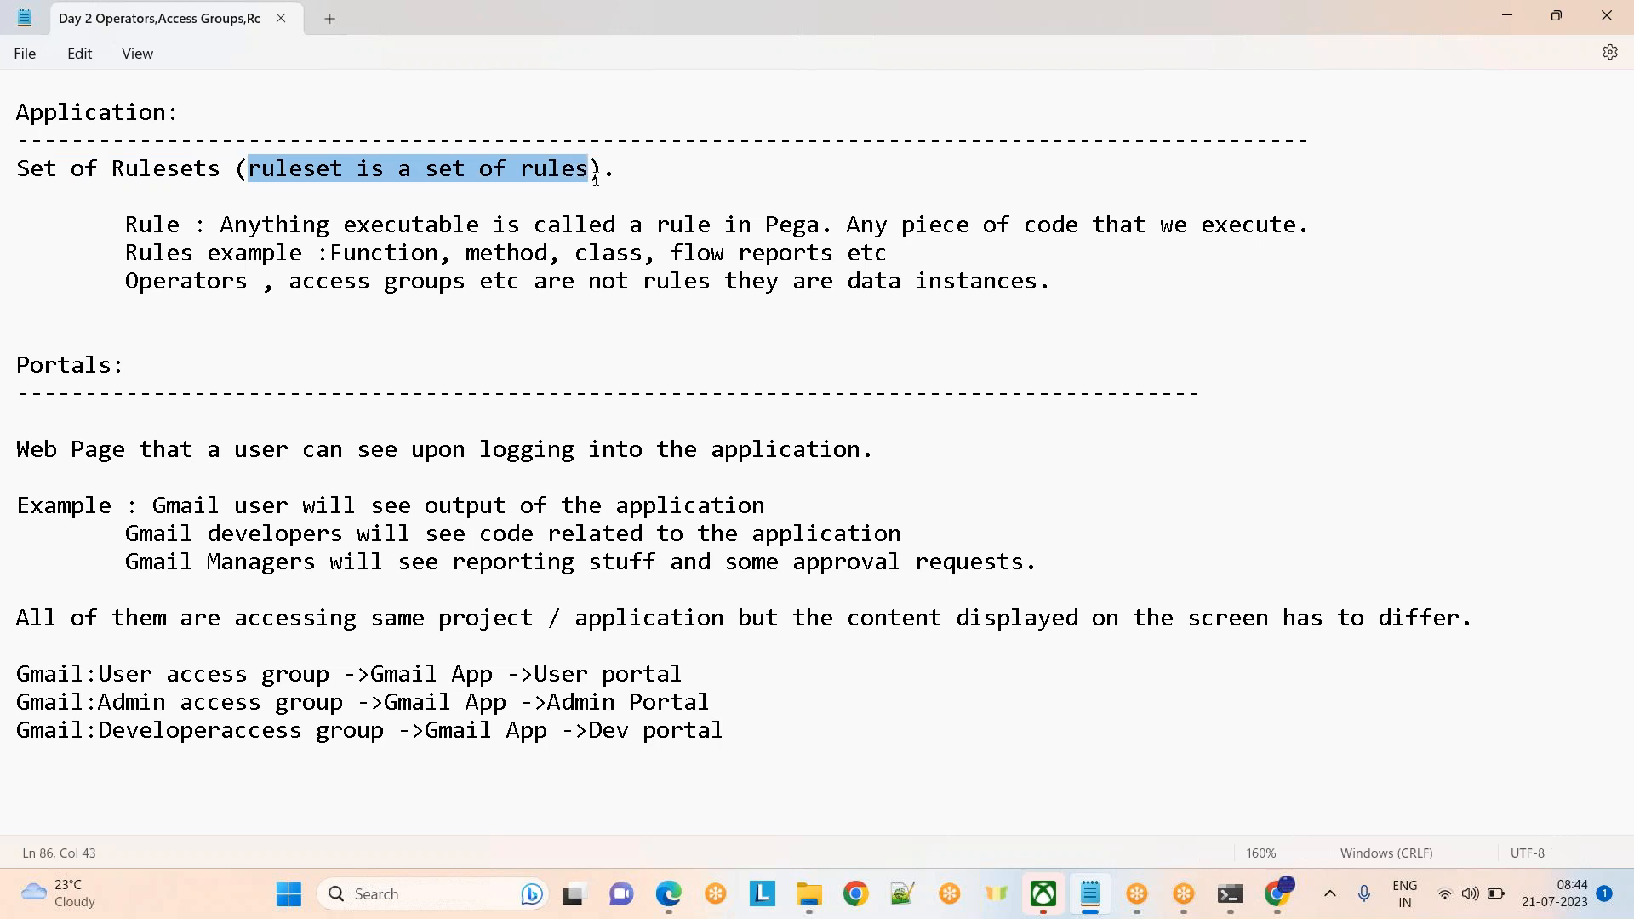
pyautogui.doubleClick(152, 225)
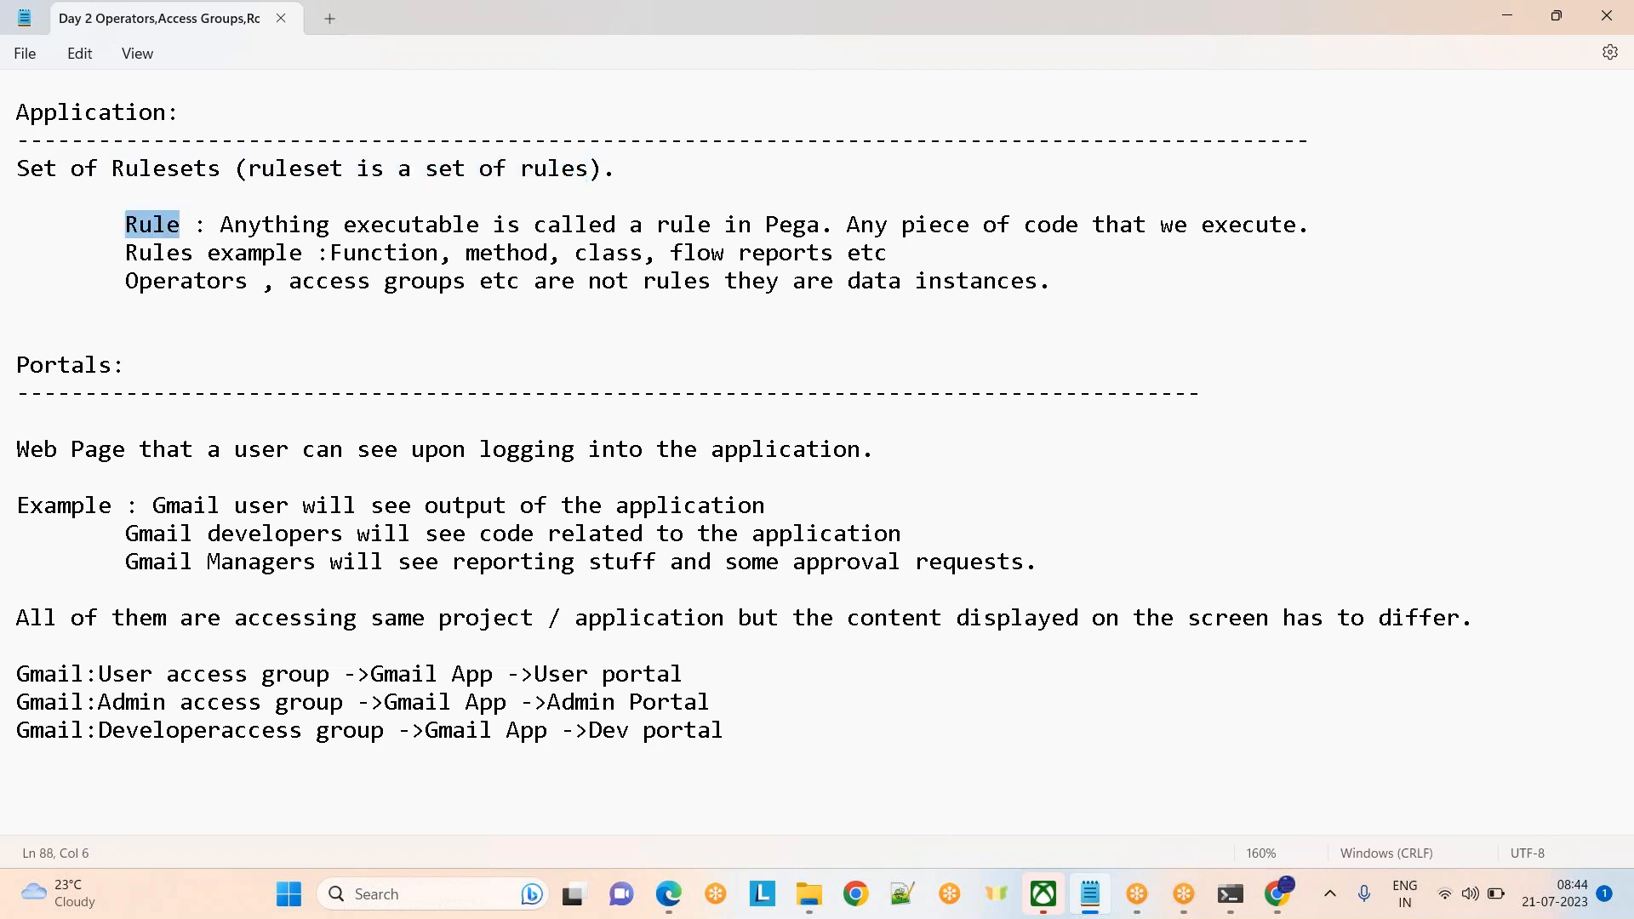
pyautogui.moveTo(225, 226); pyautogui.dragTo(690, 208)
pyautogui.moveTo(791, 209); pyautogui.dragTo(835, 217)
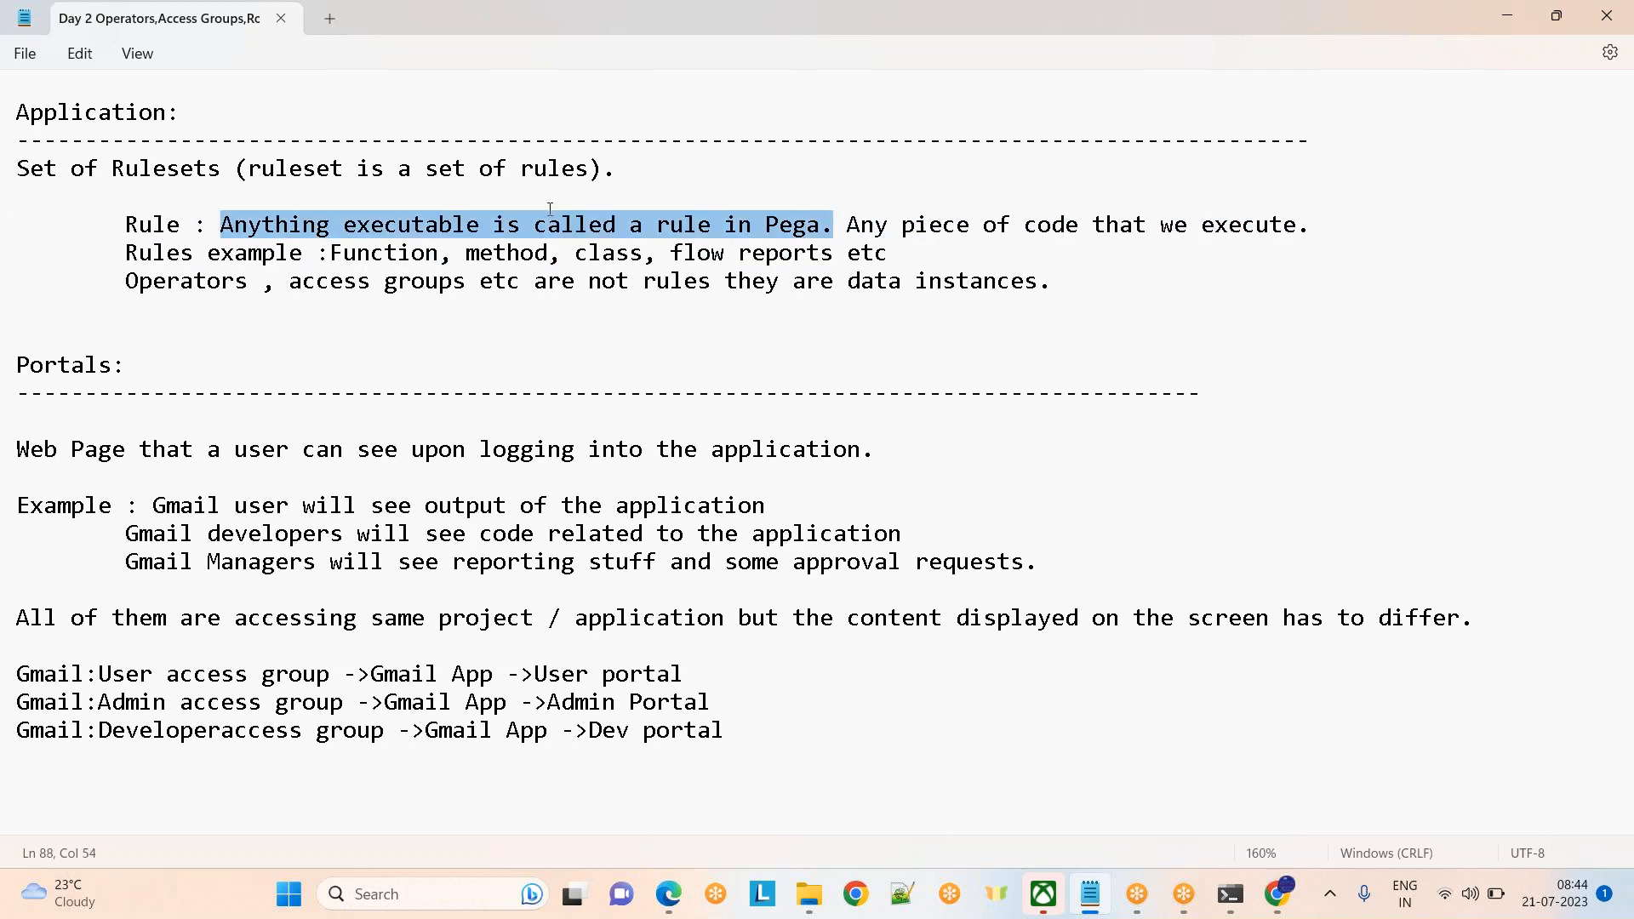
# Change the Rules example line to 'flows, reports,decisons', then highlight the words Operators and access
pyautogui.click(726, 253)
pyautogui.write('s,')
pyautogui.press('Right')
pyautogui.press('Right')
pyautogui.press('Right')
pyautogui.press('Right')
pyautogui.press('Right')
pyautogui.press('Right')
pyautogui.press('Right')
pyautogui.press('Right')
pyautogui.write(',decisons')
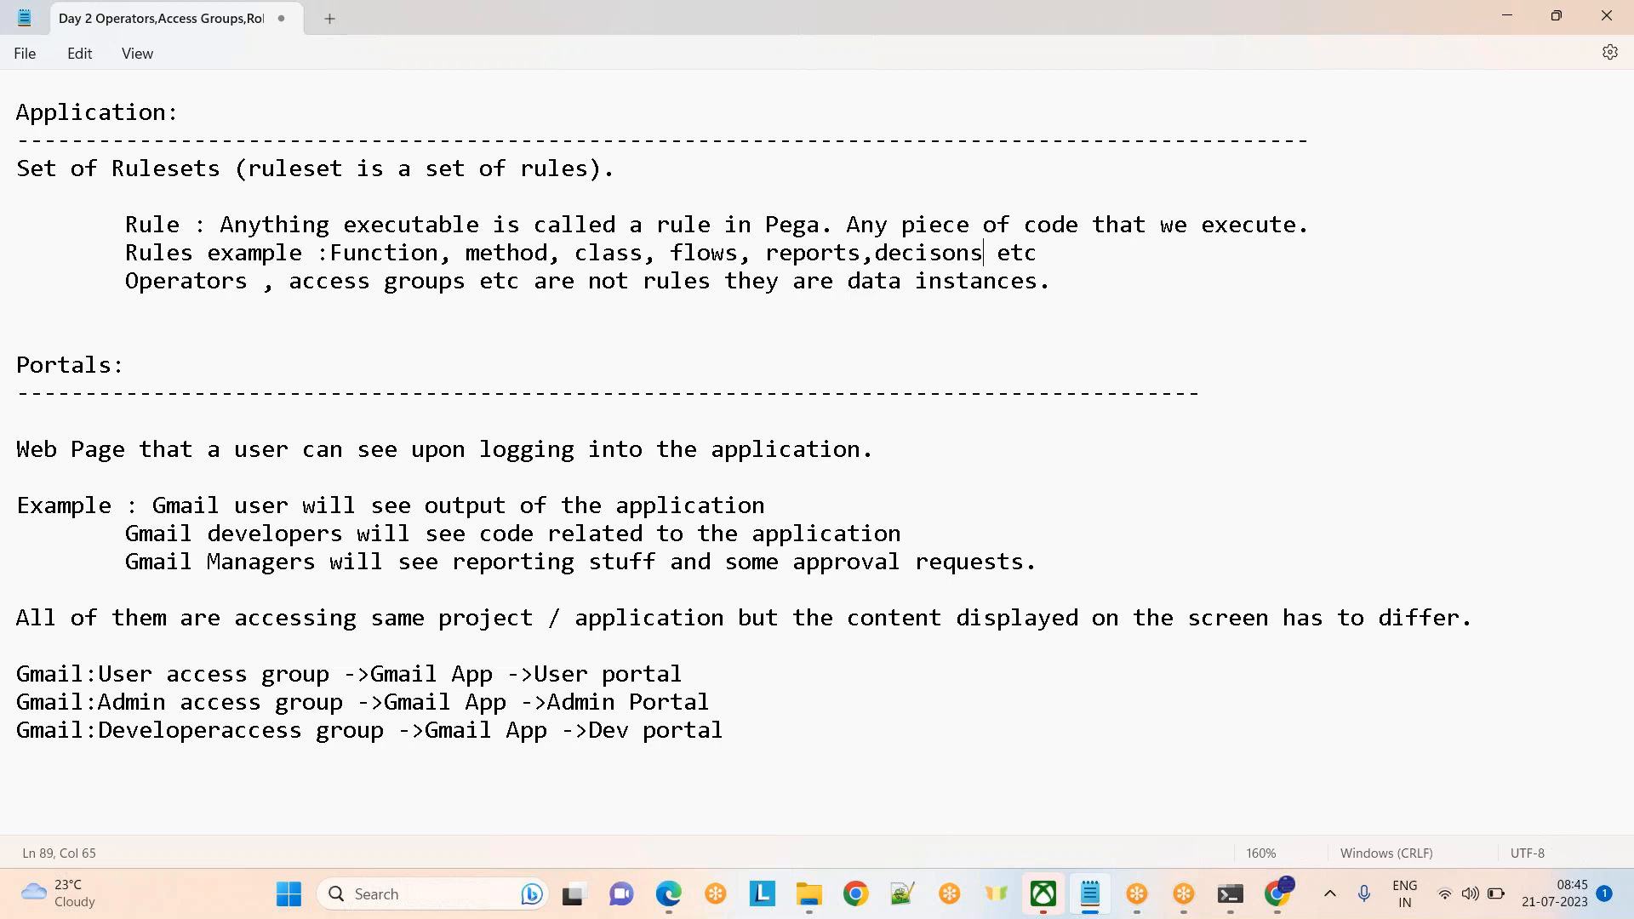
pyautogui.write(',')
pyautogui.press('BackSpace')
pyautogui.doubleClick(162, 285)
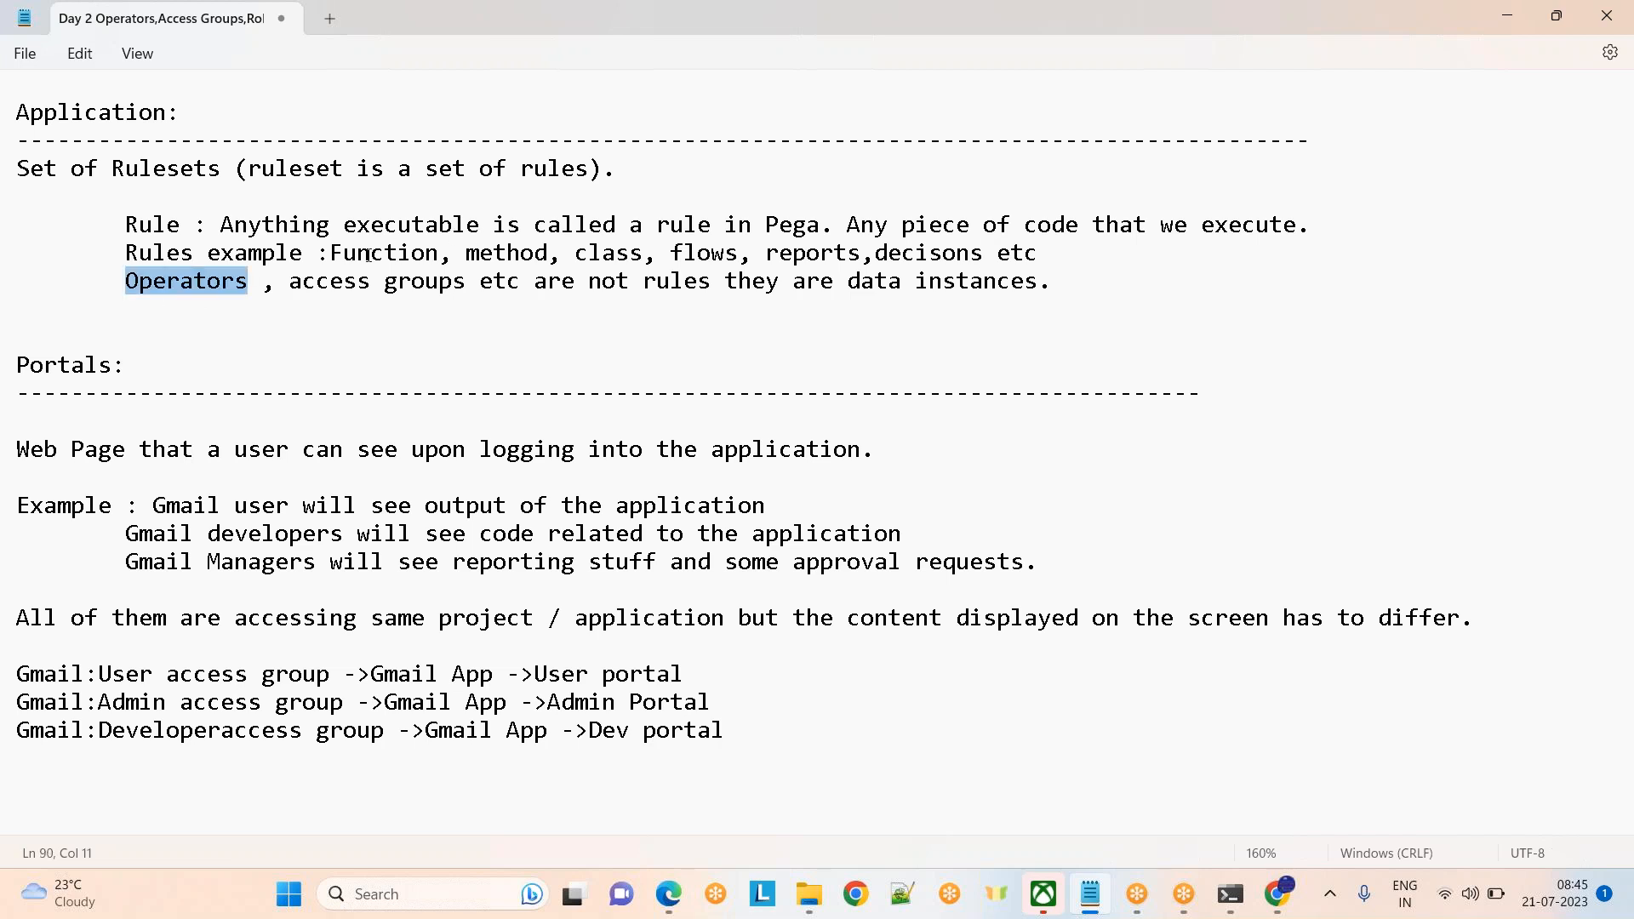
pyautogui.doubleClick(329, 282)
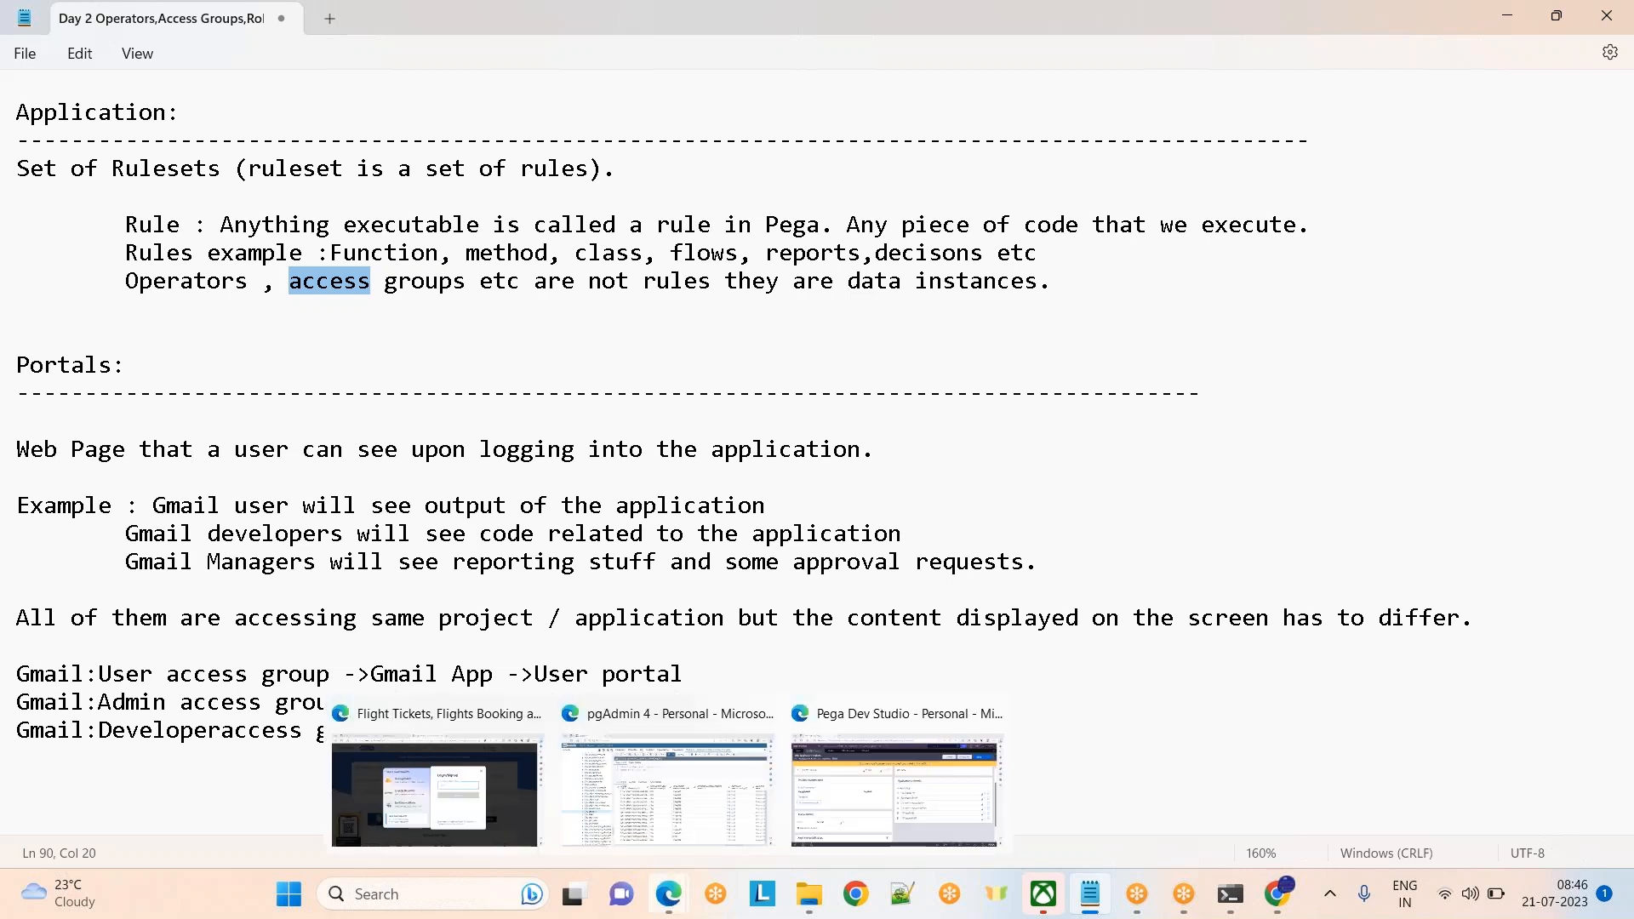
# In a new Chrome tab, search Google for paytm and open the Paytm home page
pyautogui.click(1272, 904)
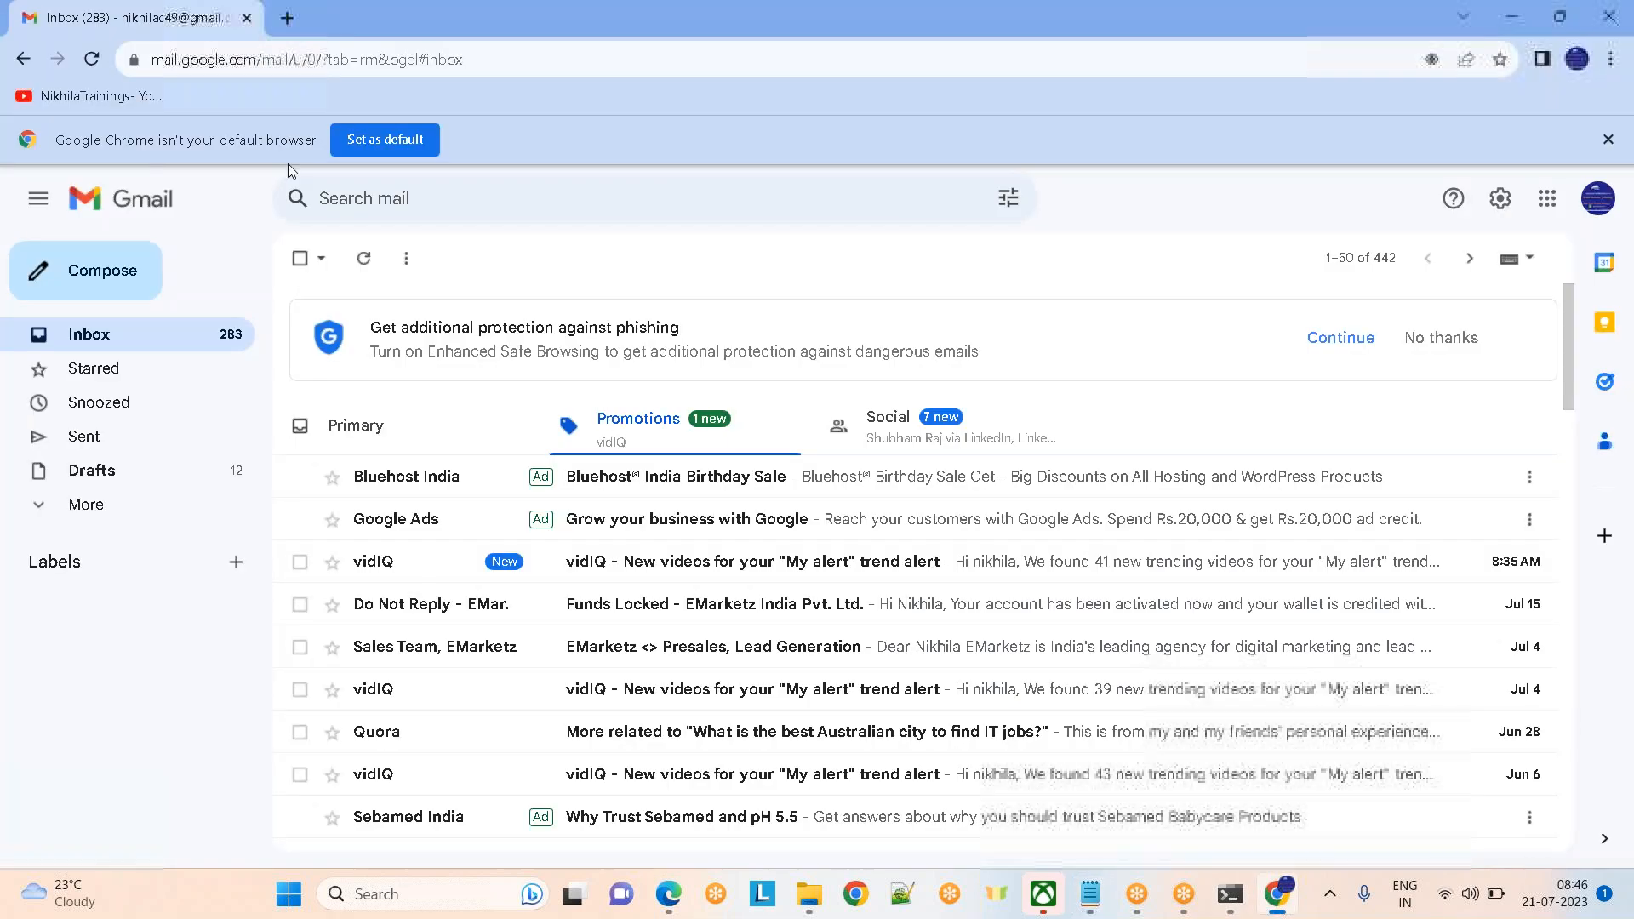
pyautogui.click(287, 19)
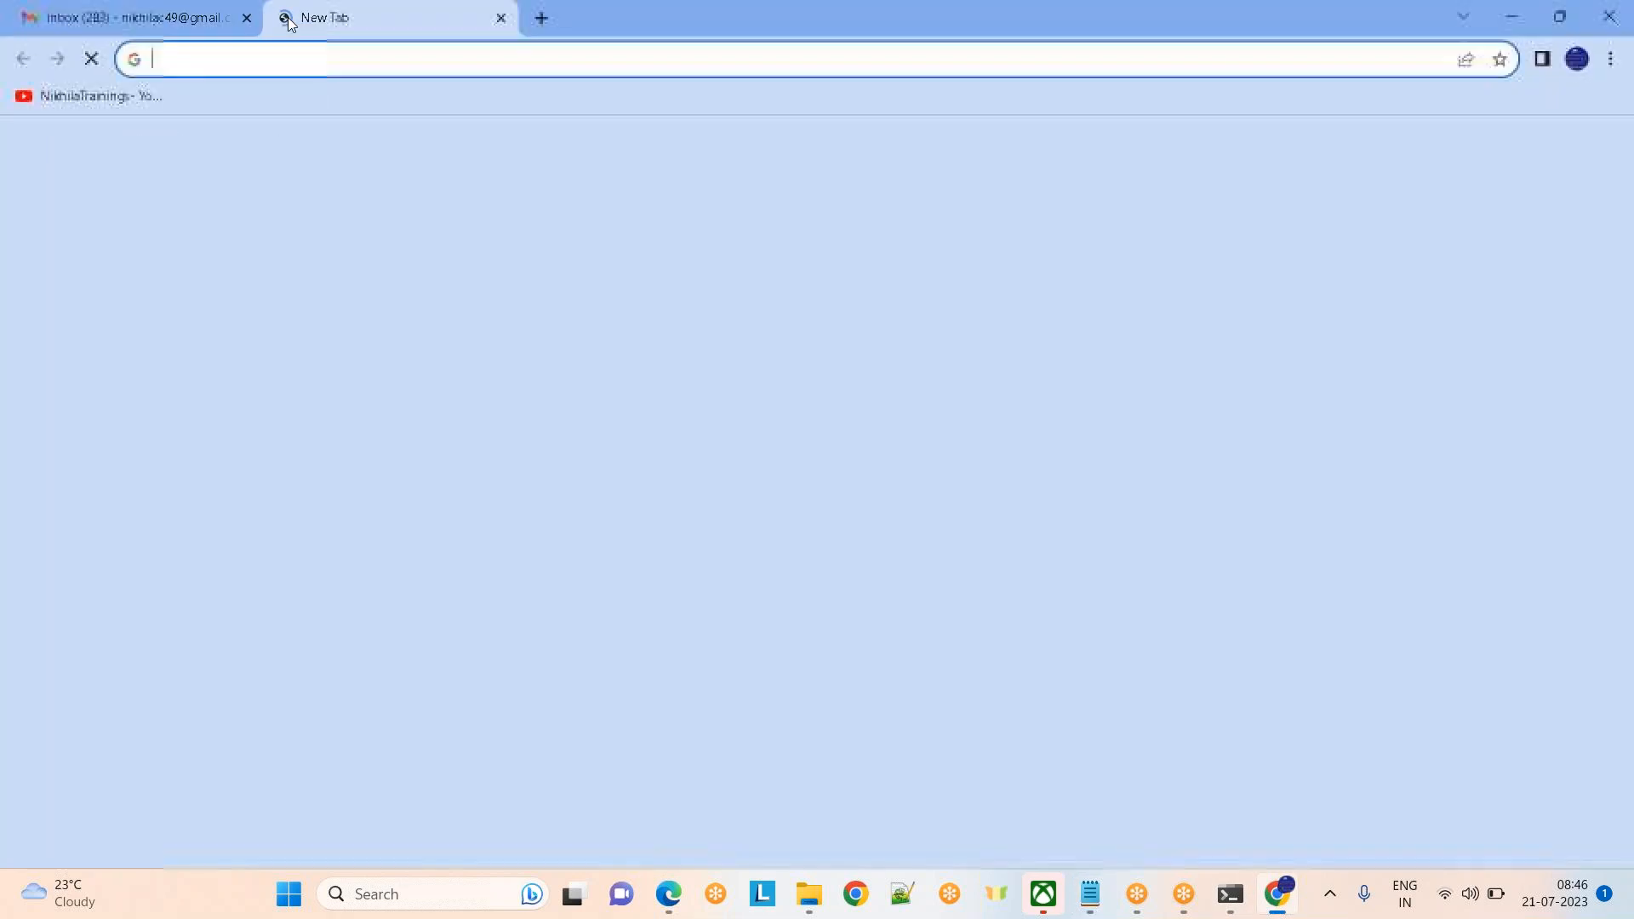
pyautogui.write('payt')
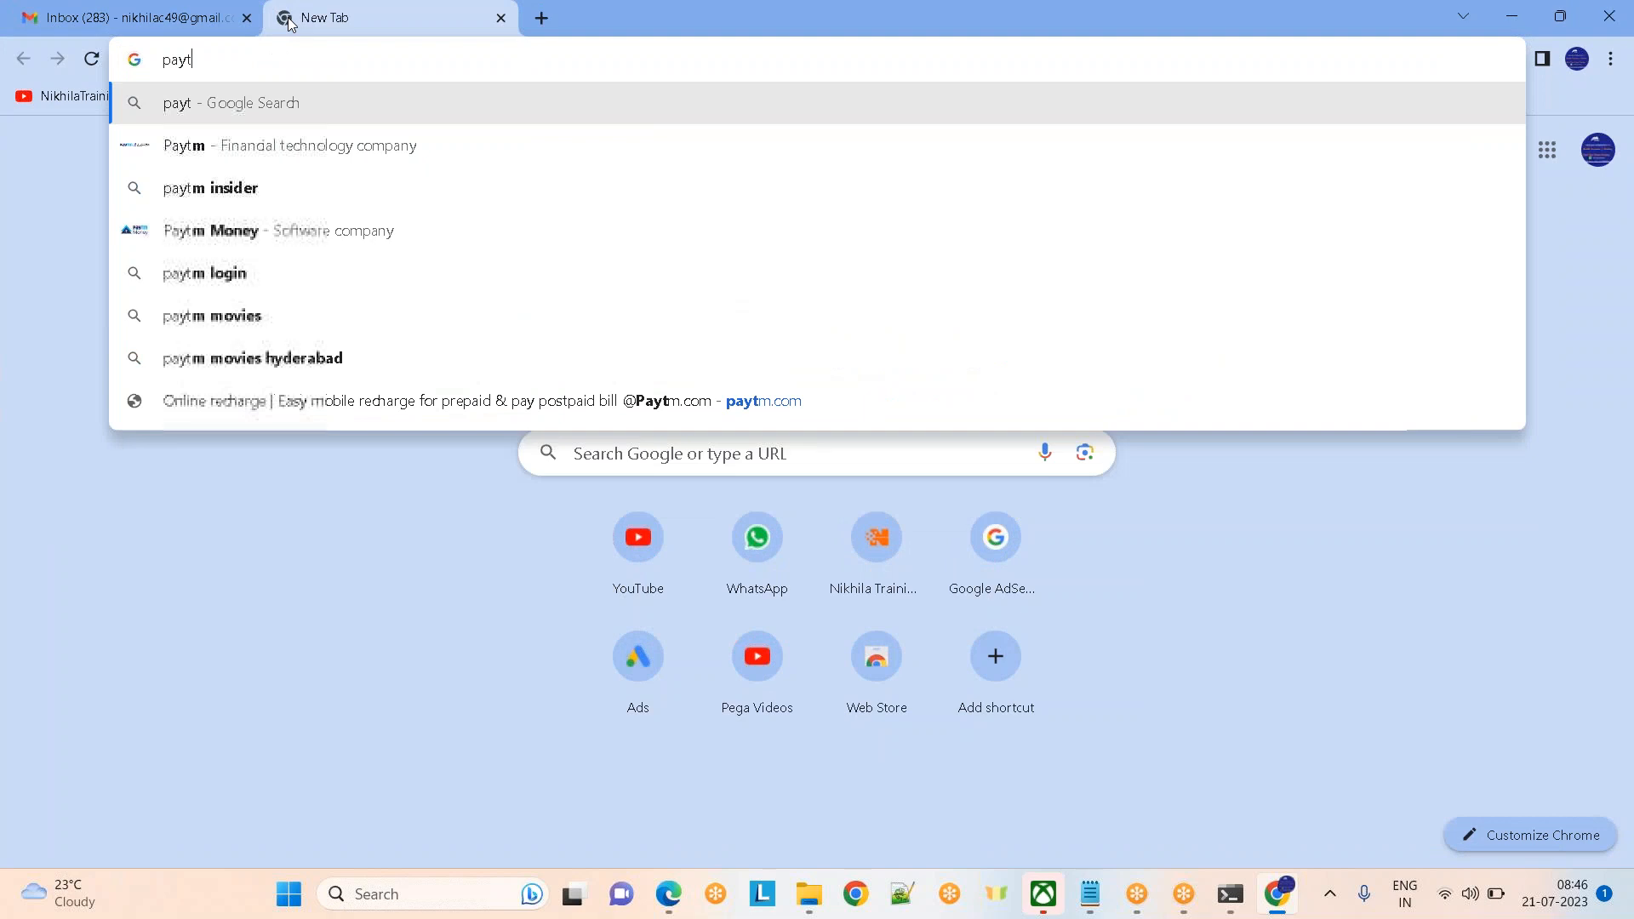
pyautogui.press('Down')
pyautogui.press('Down')
pyautogui.press('Down')
pyautogui.press('Up')
pyautogui.press('Up')
pyautogui.press('Return')
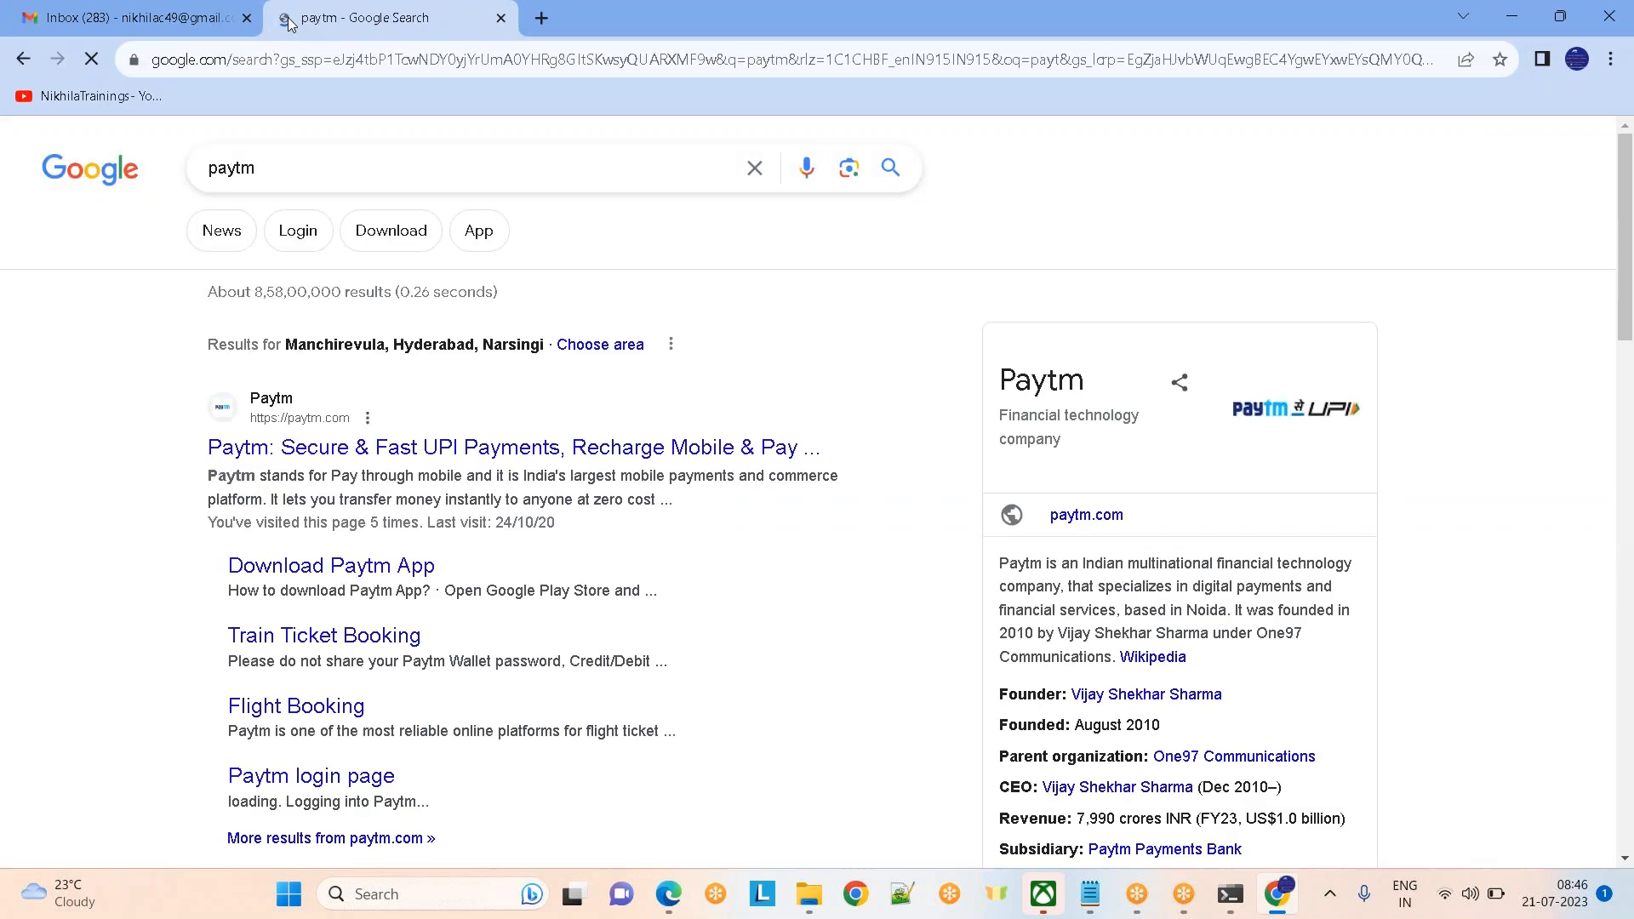
pyautogui.click(337, 460)
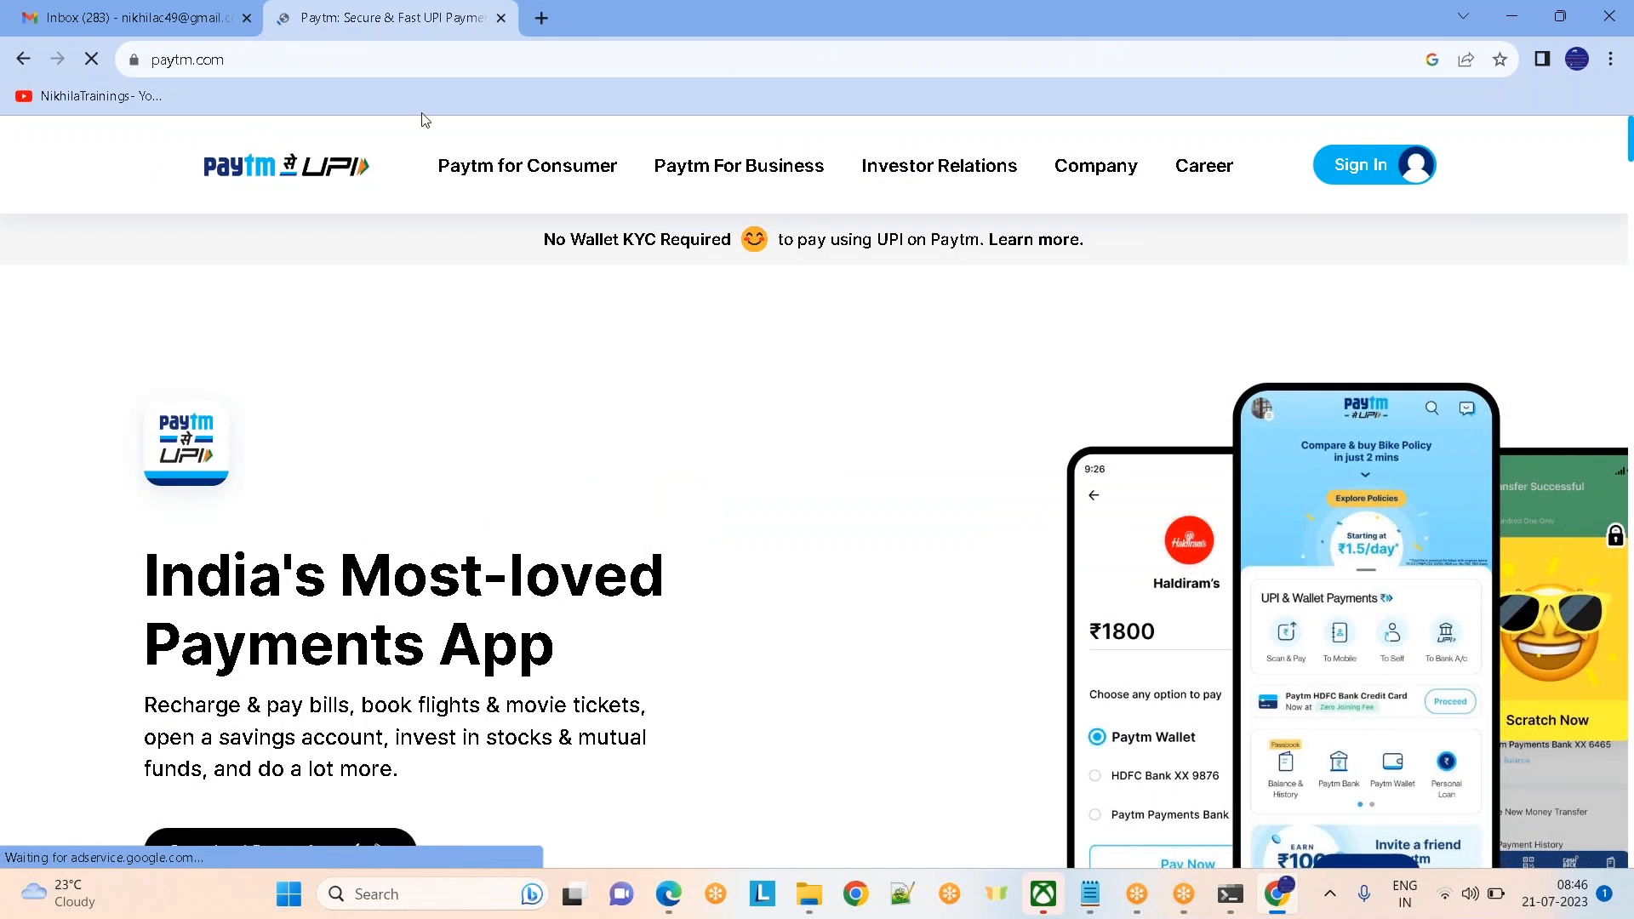
# Search for paytm mobile recharge and open Paytm's Airtel prepaid recharge page
pyautogui.click(297, 65)
pyautogui.hotkey('ctrl', 'a')
pyautogui.write('paytm')
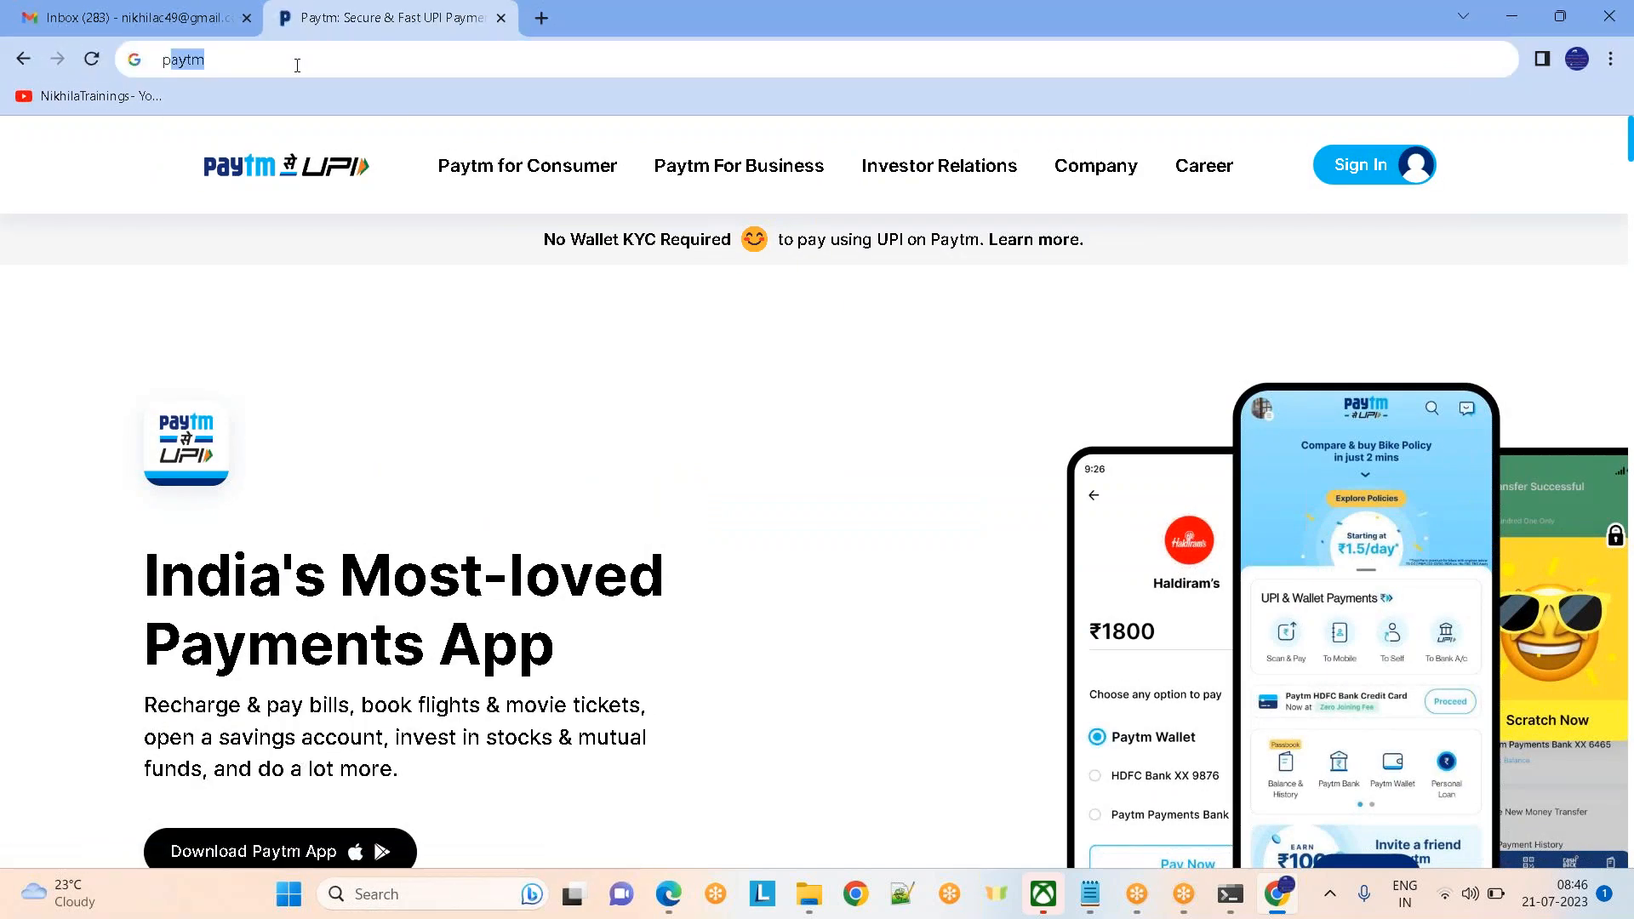
pyautogui.write(' mobile')
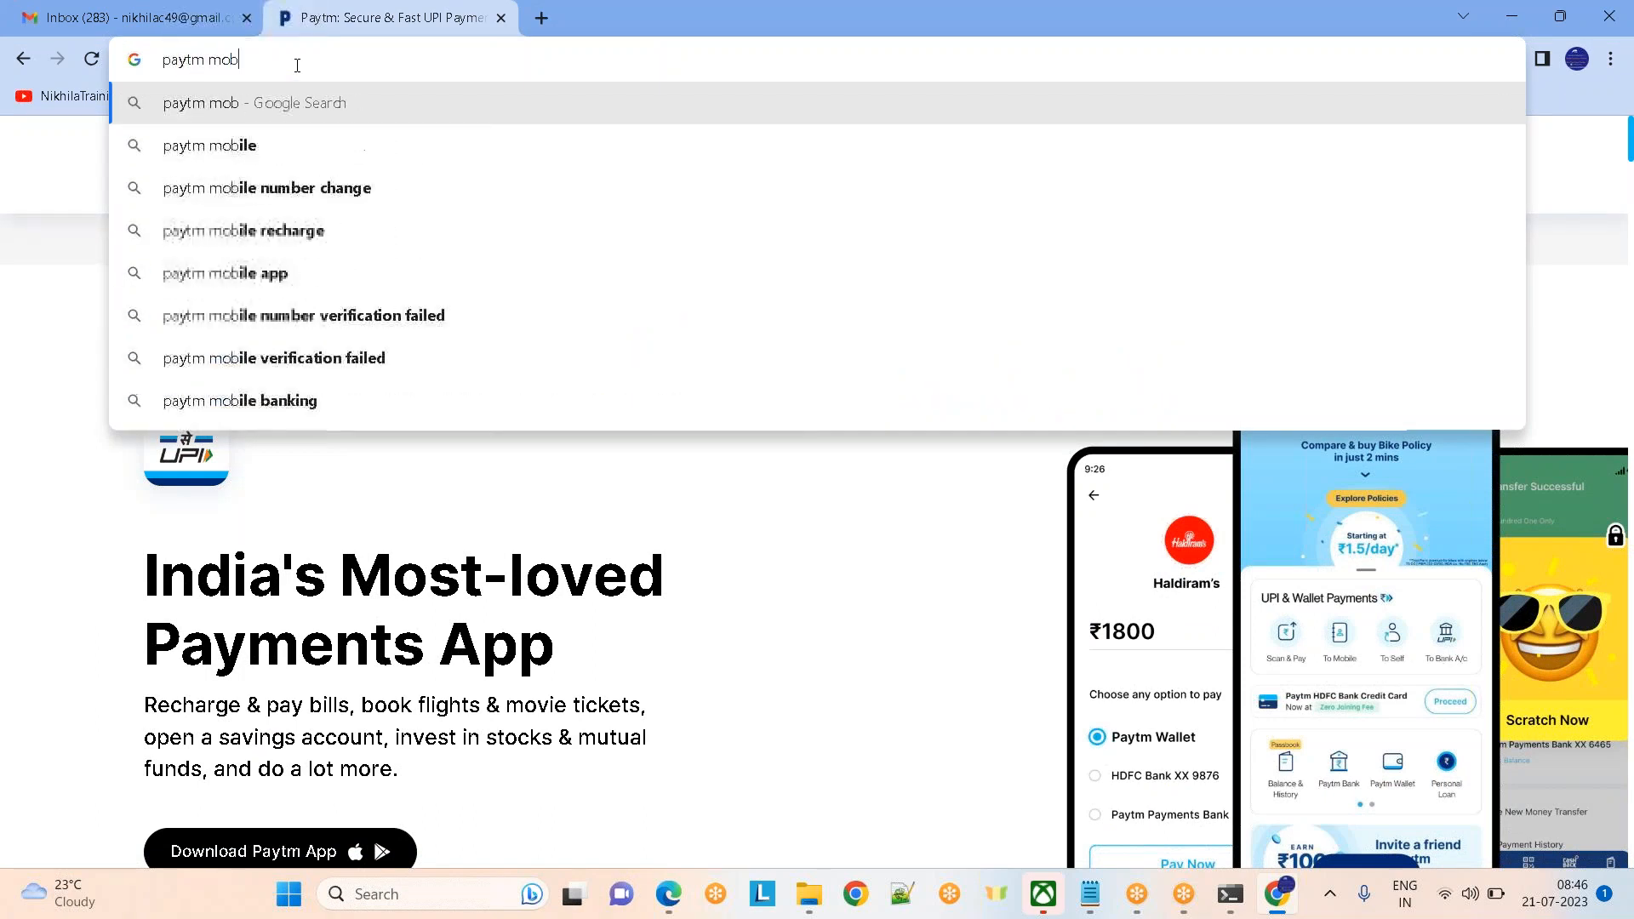
pyautogui.press('Down')
pyautogui.press('Down')
pyautogui.press('Return')
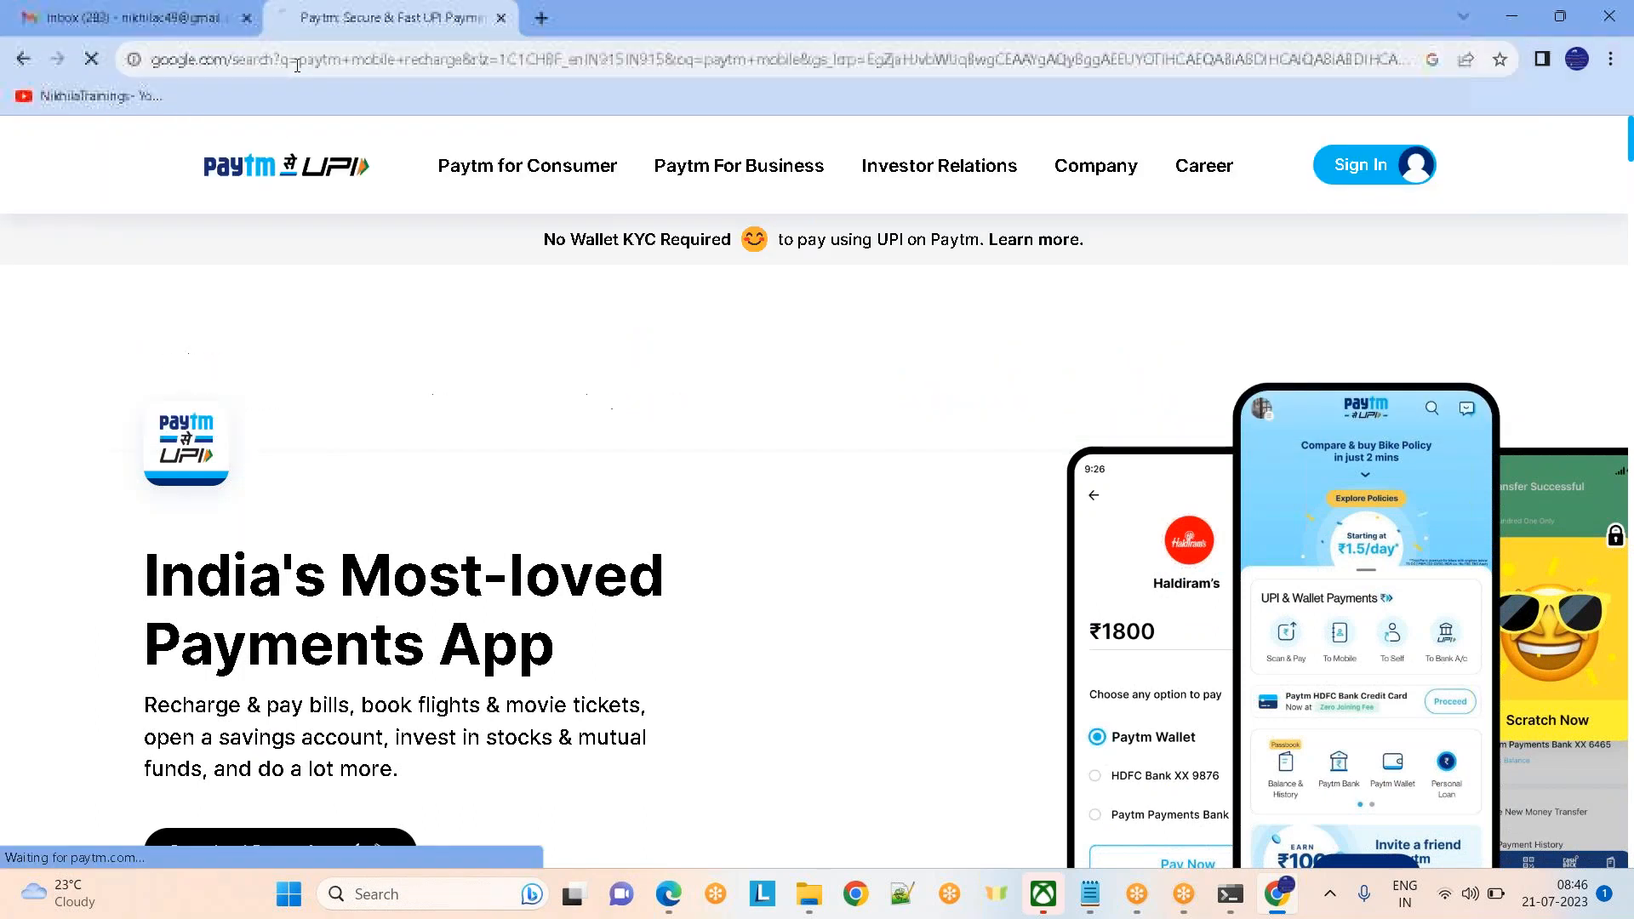
pyautogui.click(303, 482)
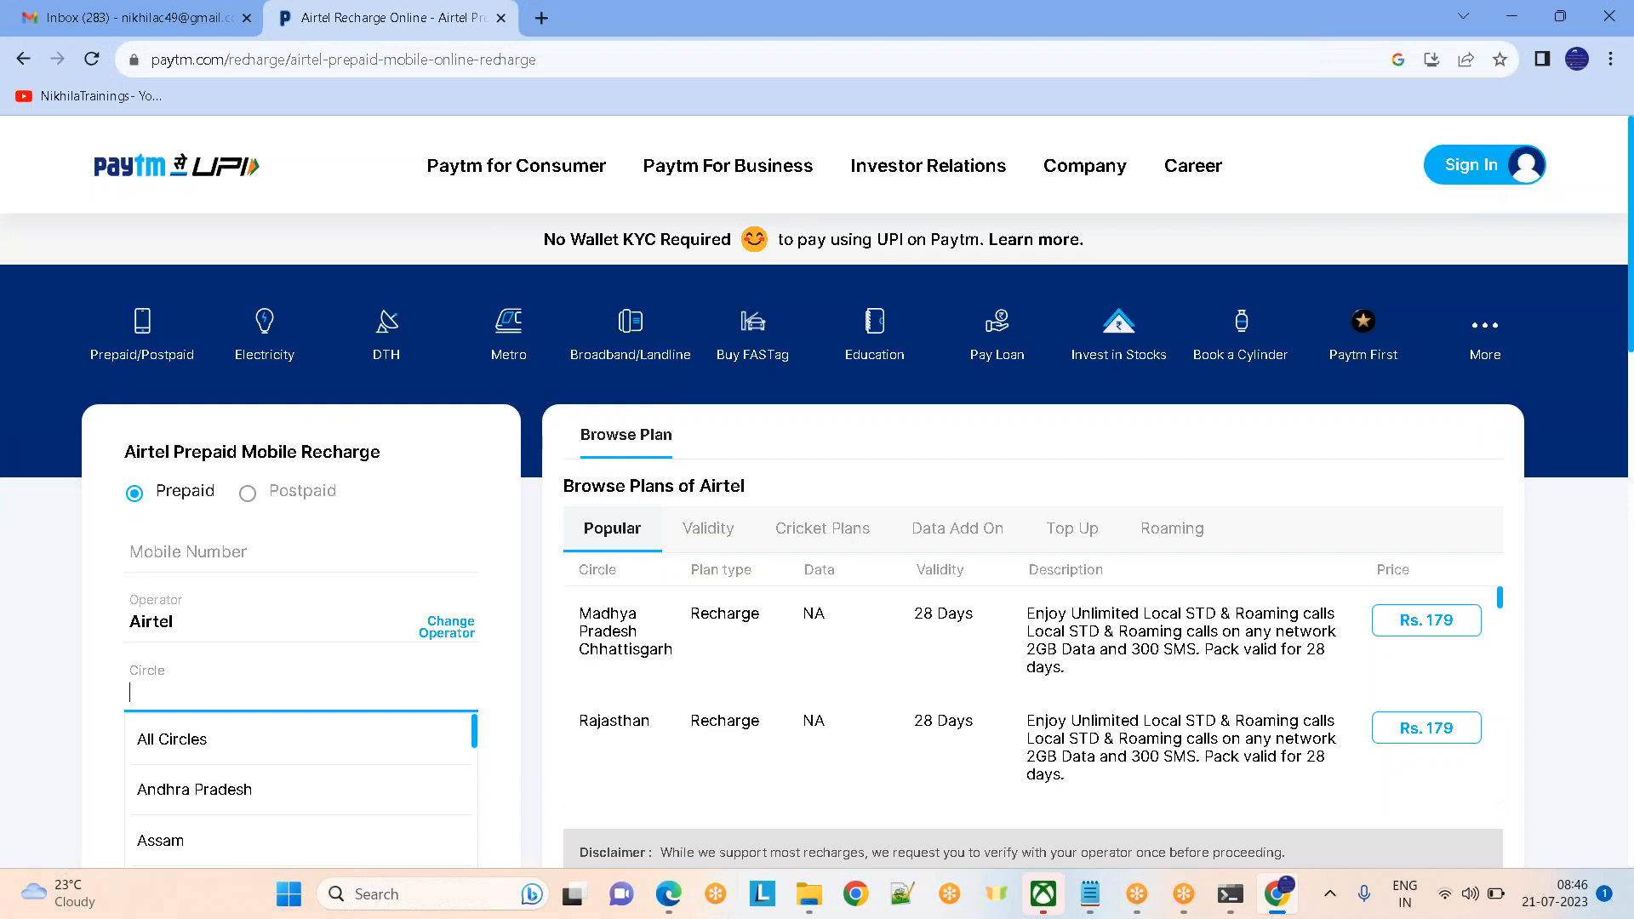
# Browse the Cricket Plans, Data Add On and Validity tabs, return to Popular, then switch to Notepad
pyautogui.click(1606, 643)
pyautogui.scroll(-1, 1606, 642)
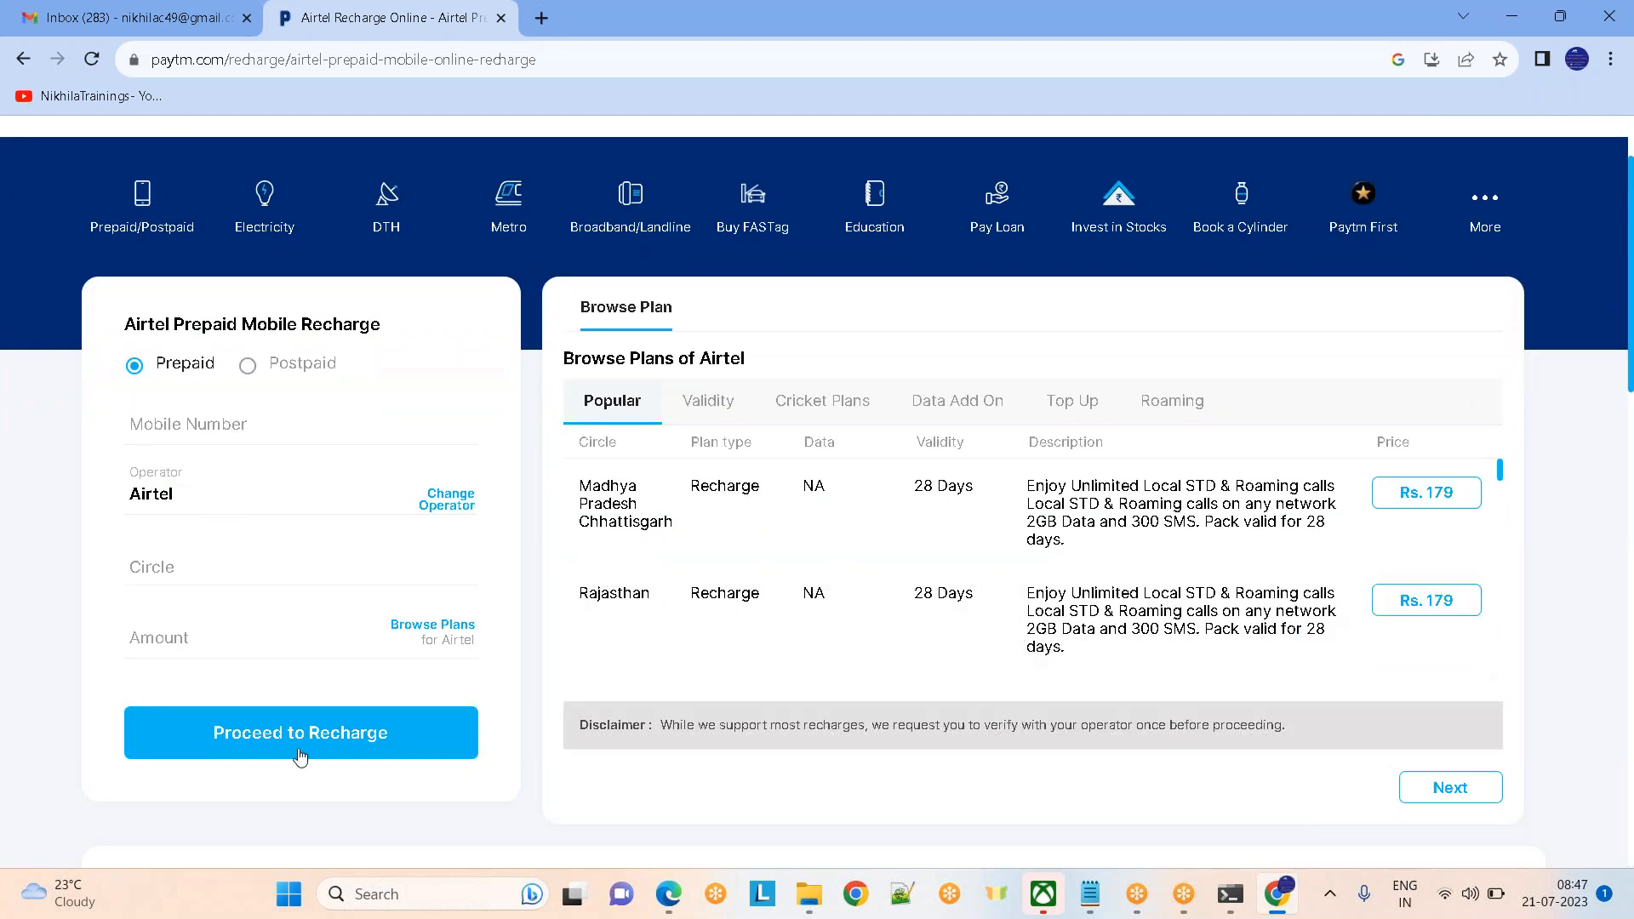
pyautogui.click(806, 404)
pyautogui.click(973, 406)
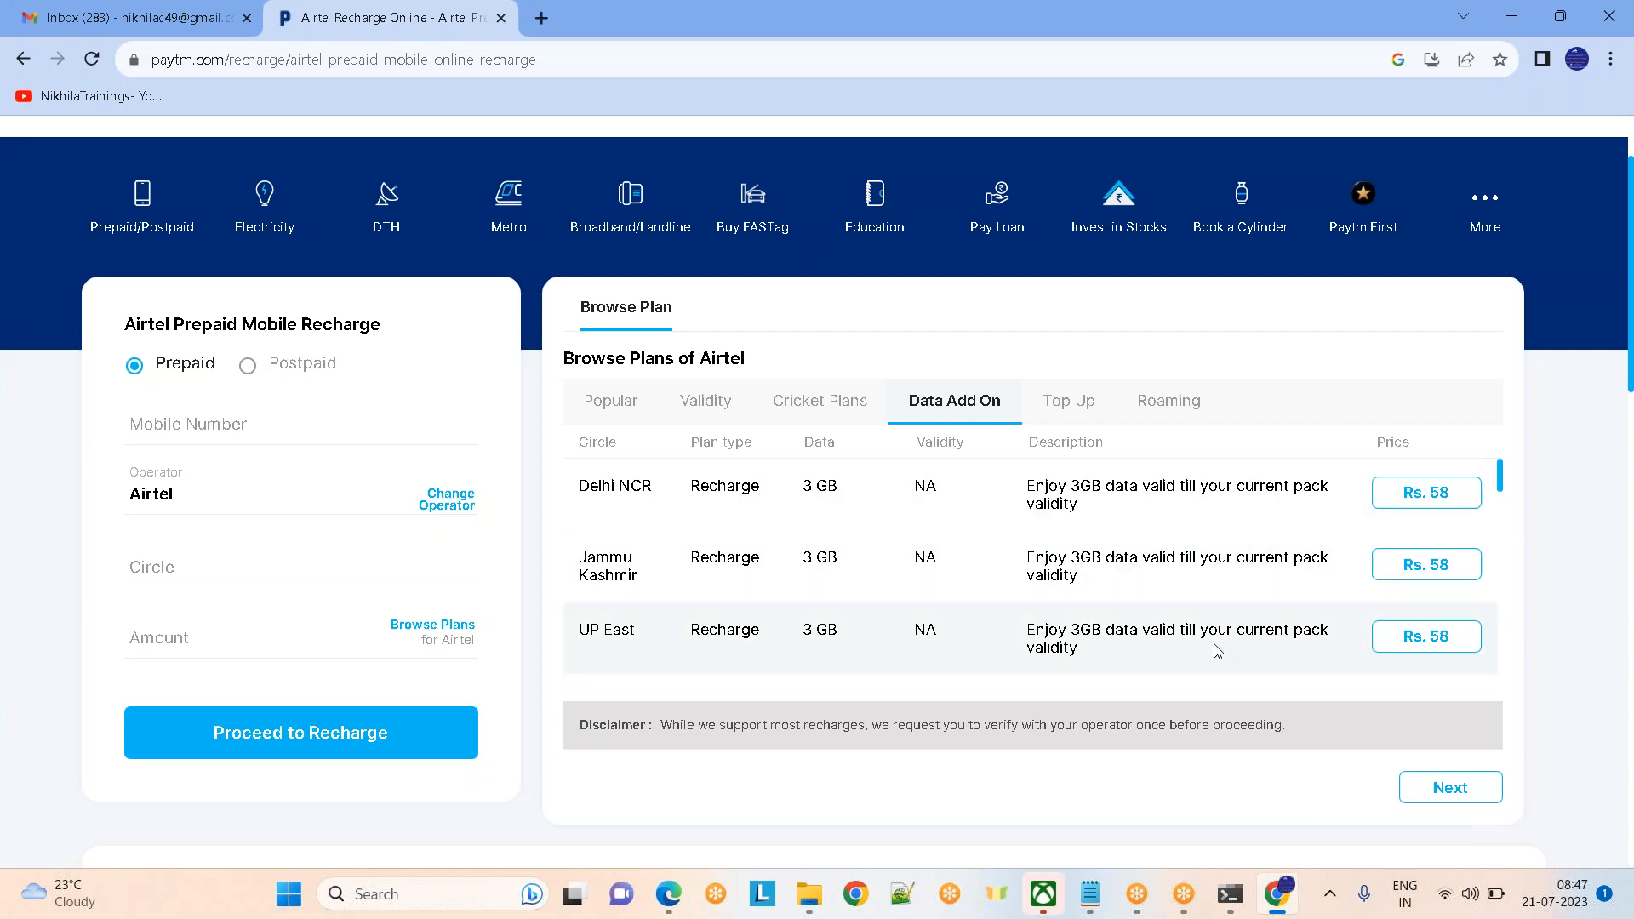
pyautogui.click(836, 405)
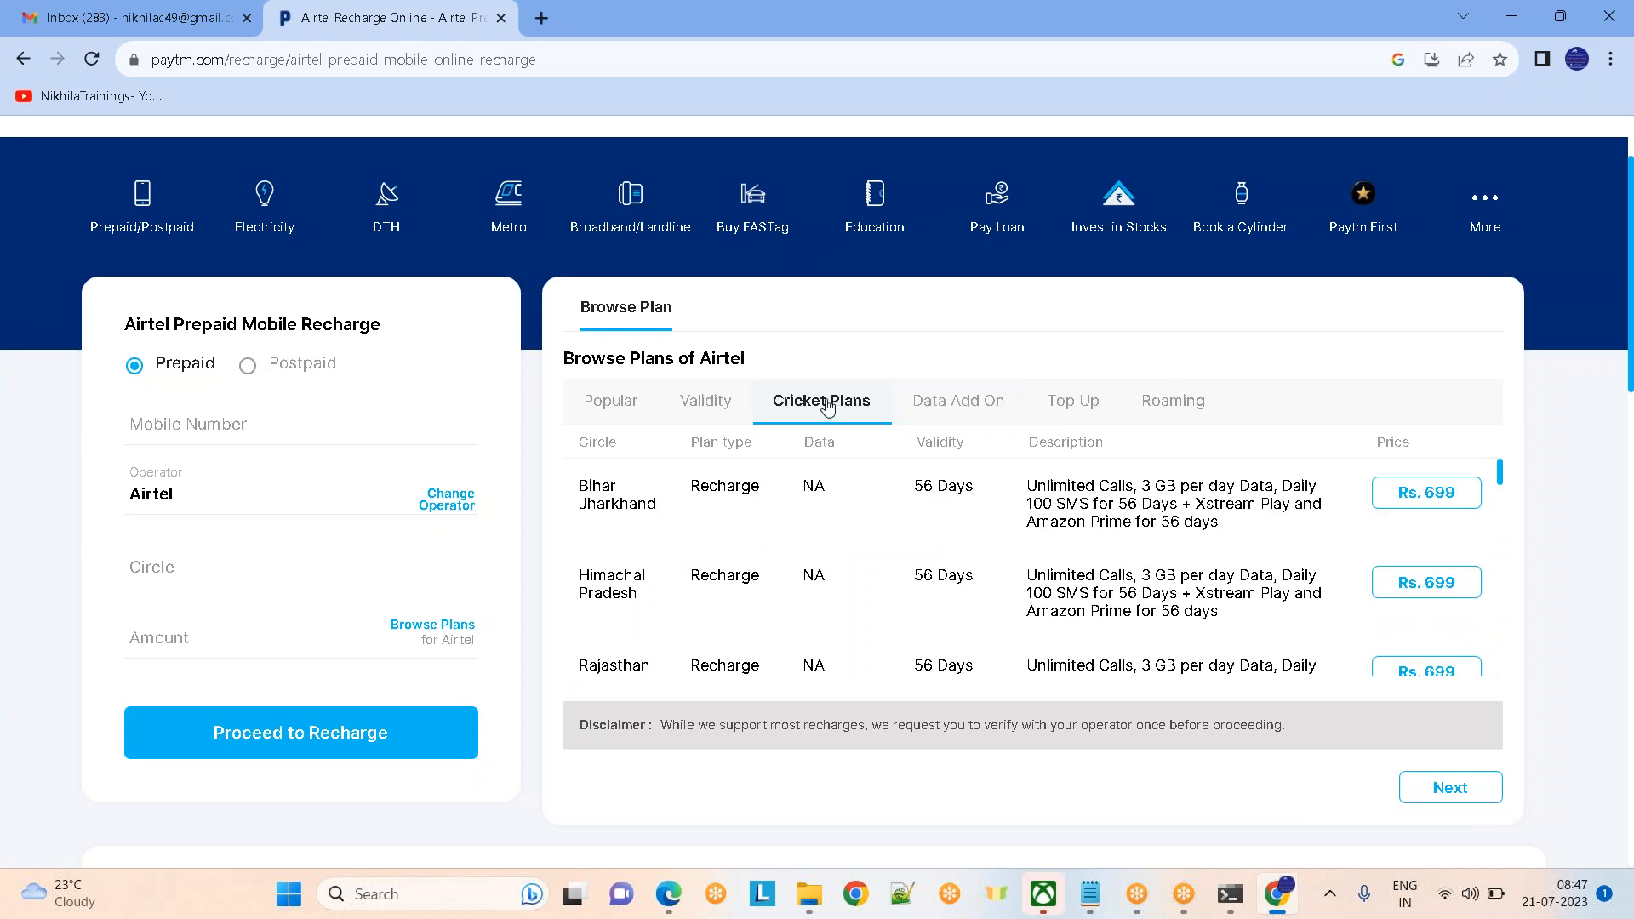
pyautogui.click(735, 404)
pyautogui.click(612, 405)
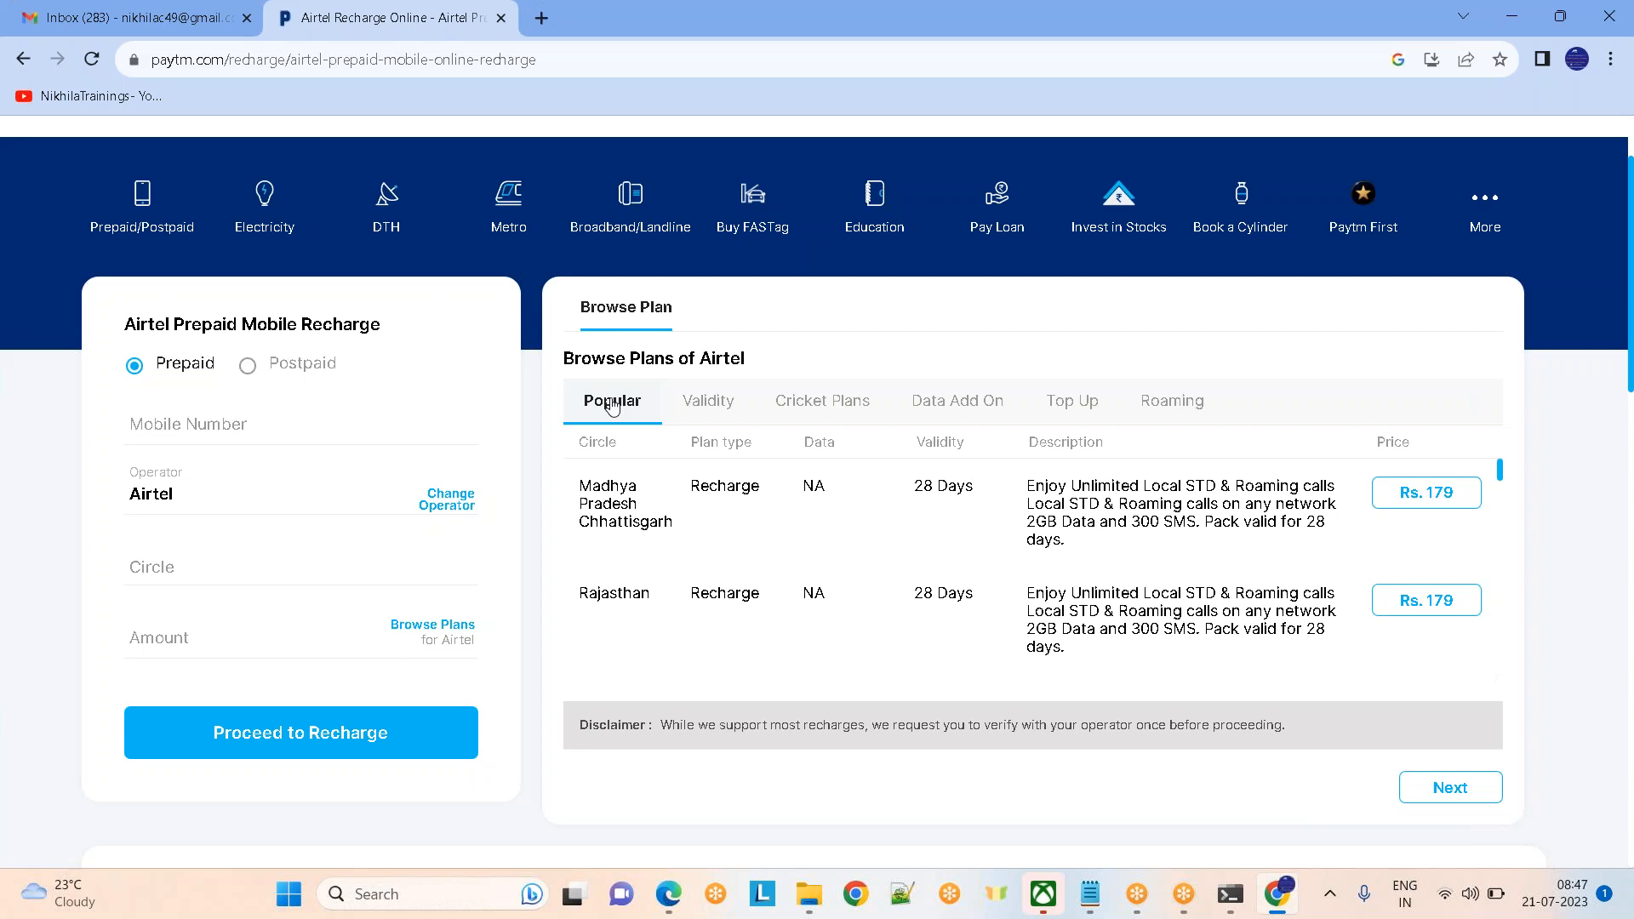
pyautogui.click(1098, 900)
pyautogui.click(876, 617)
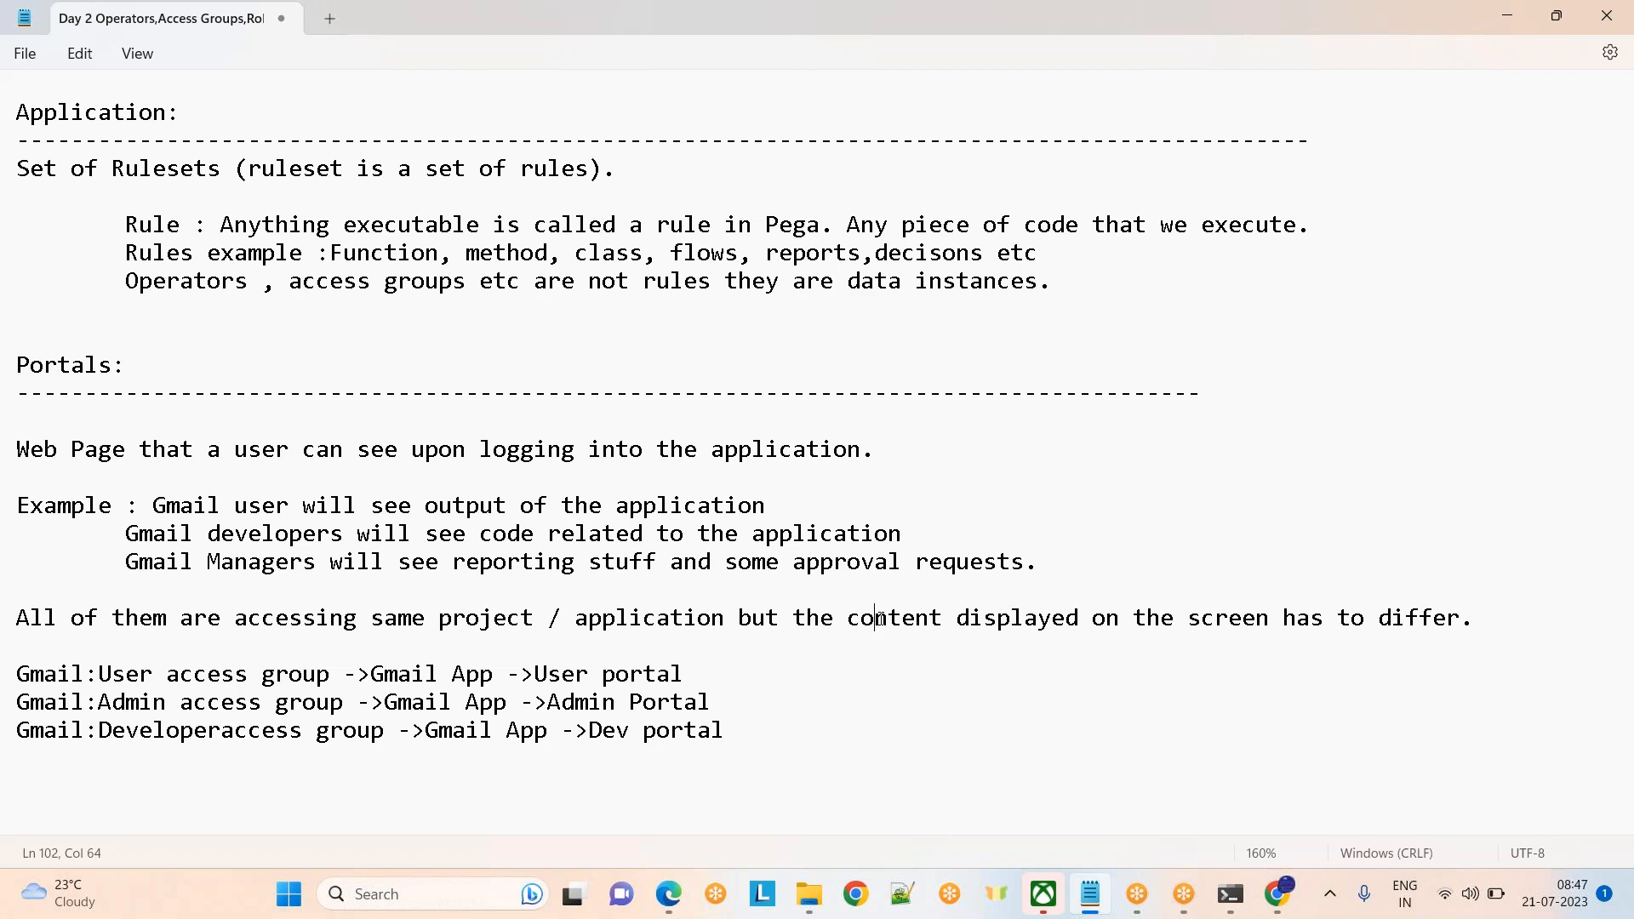
# Switch from the Notepad Applications and Portals notes back to the Pega Dev Studio window
pyautogui.moveTo(668, 893)
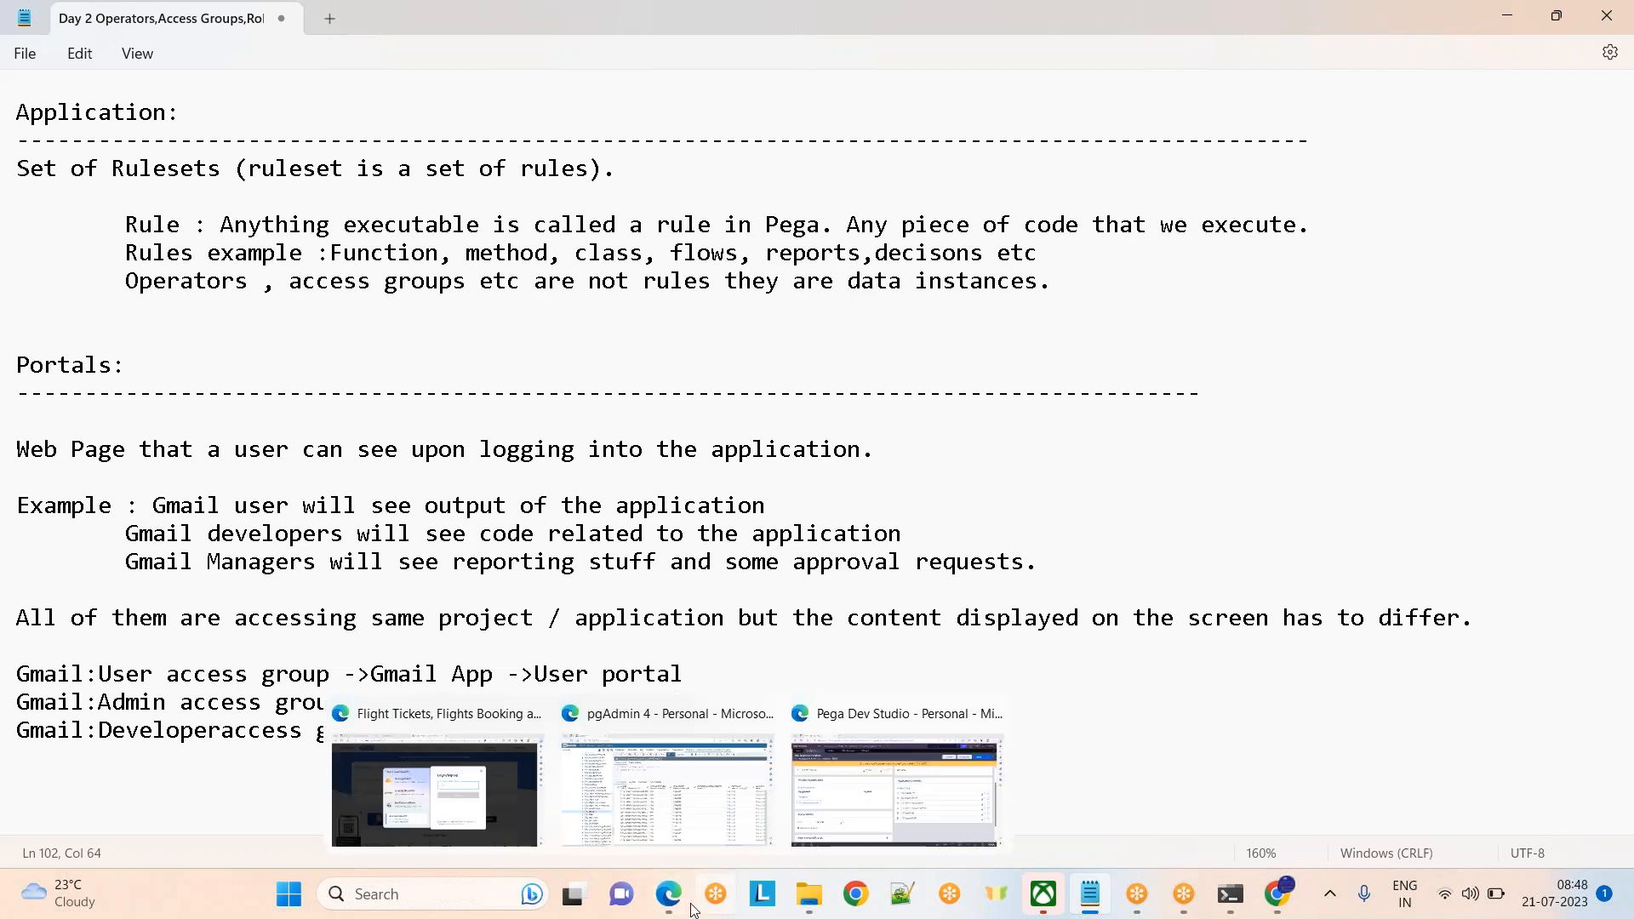
pyautogui.click(881, 842)
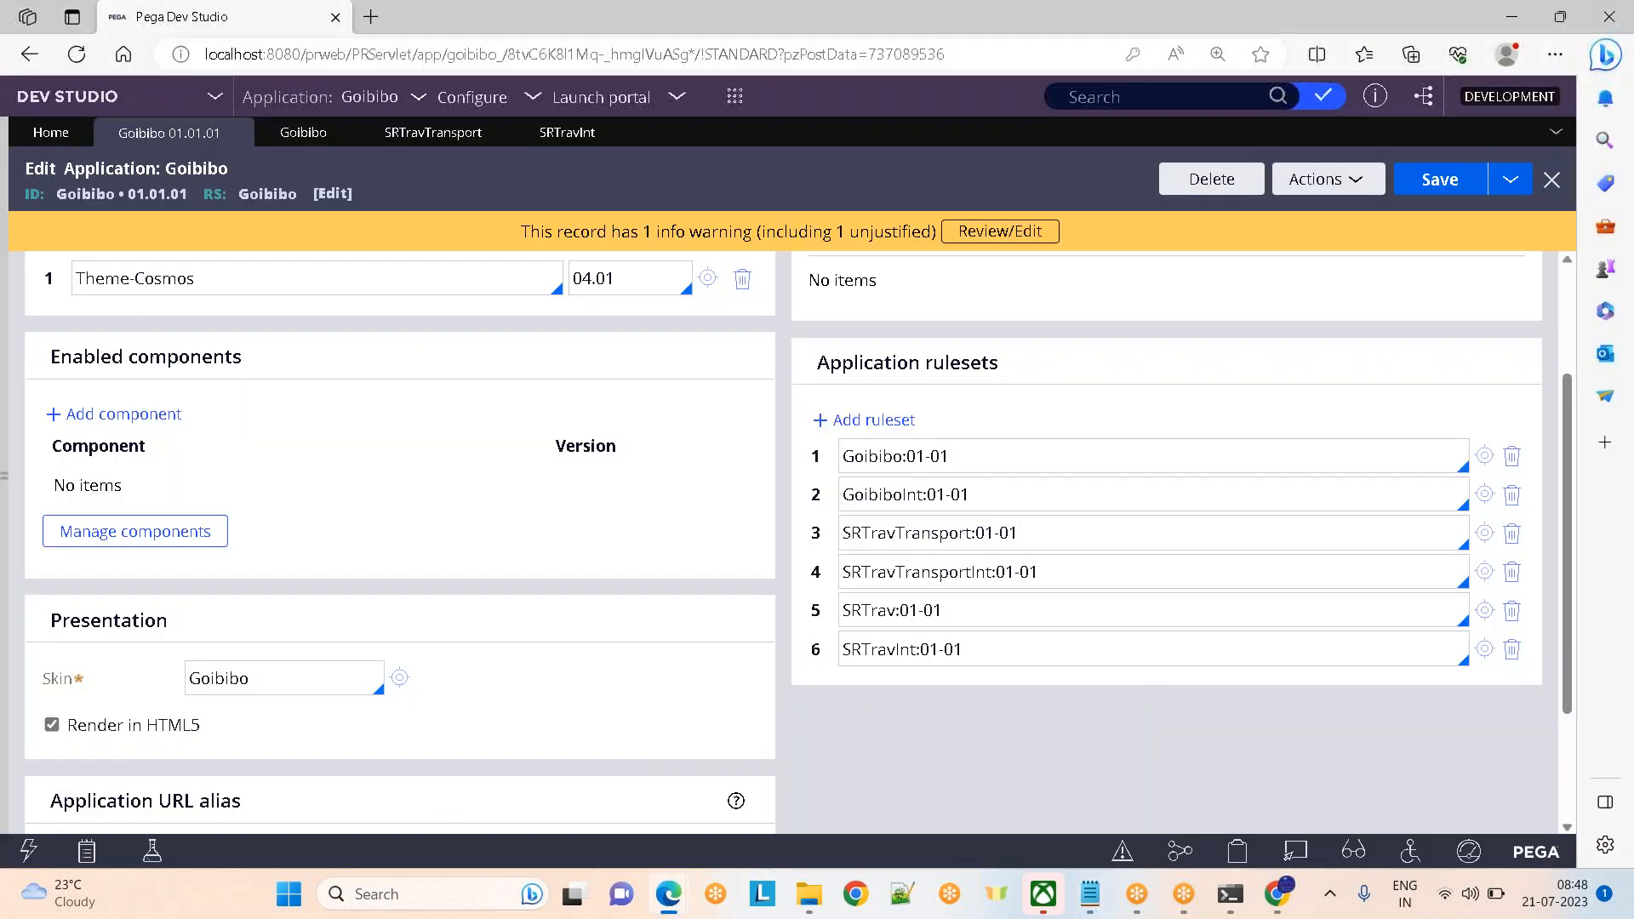
# Expand the Records explorer and close the Goibibo application, SRTravTransport, SRTravInt and Goibibo ruleset tabs
pyautogui.click(5, 500)
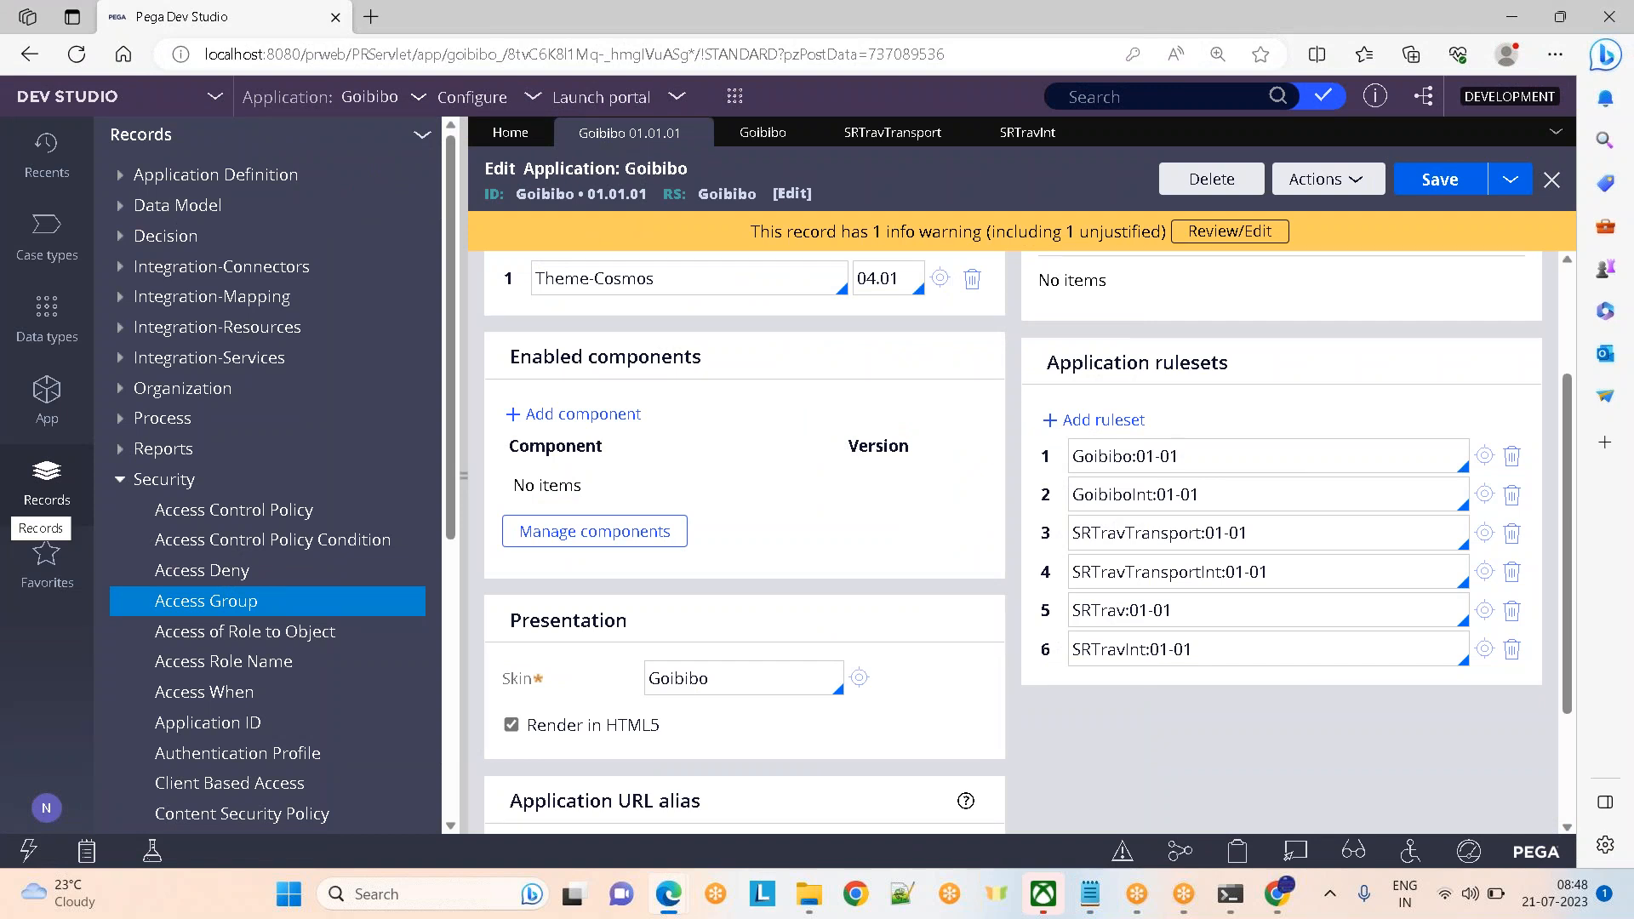
pyautogui.click(46, 809)
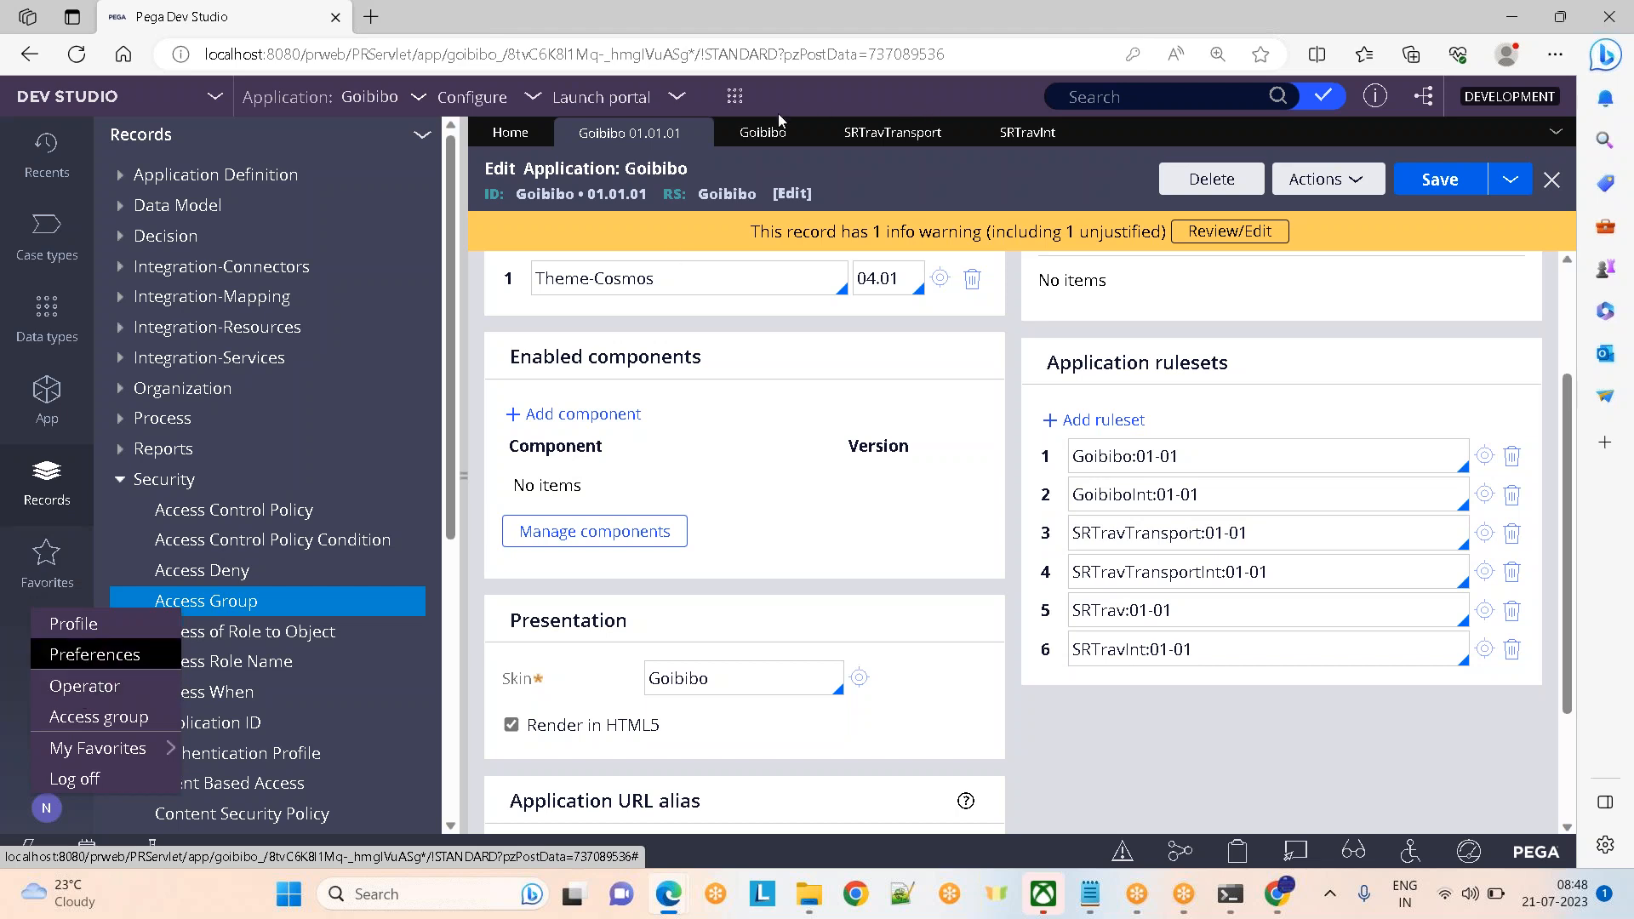
pyautogui.click(698, 136)
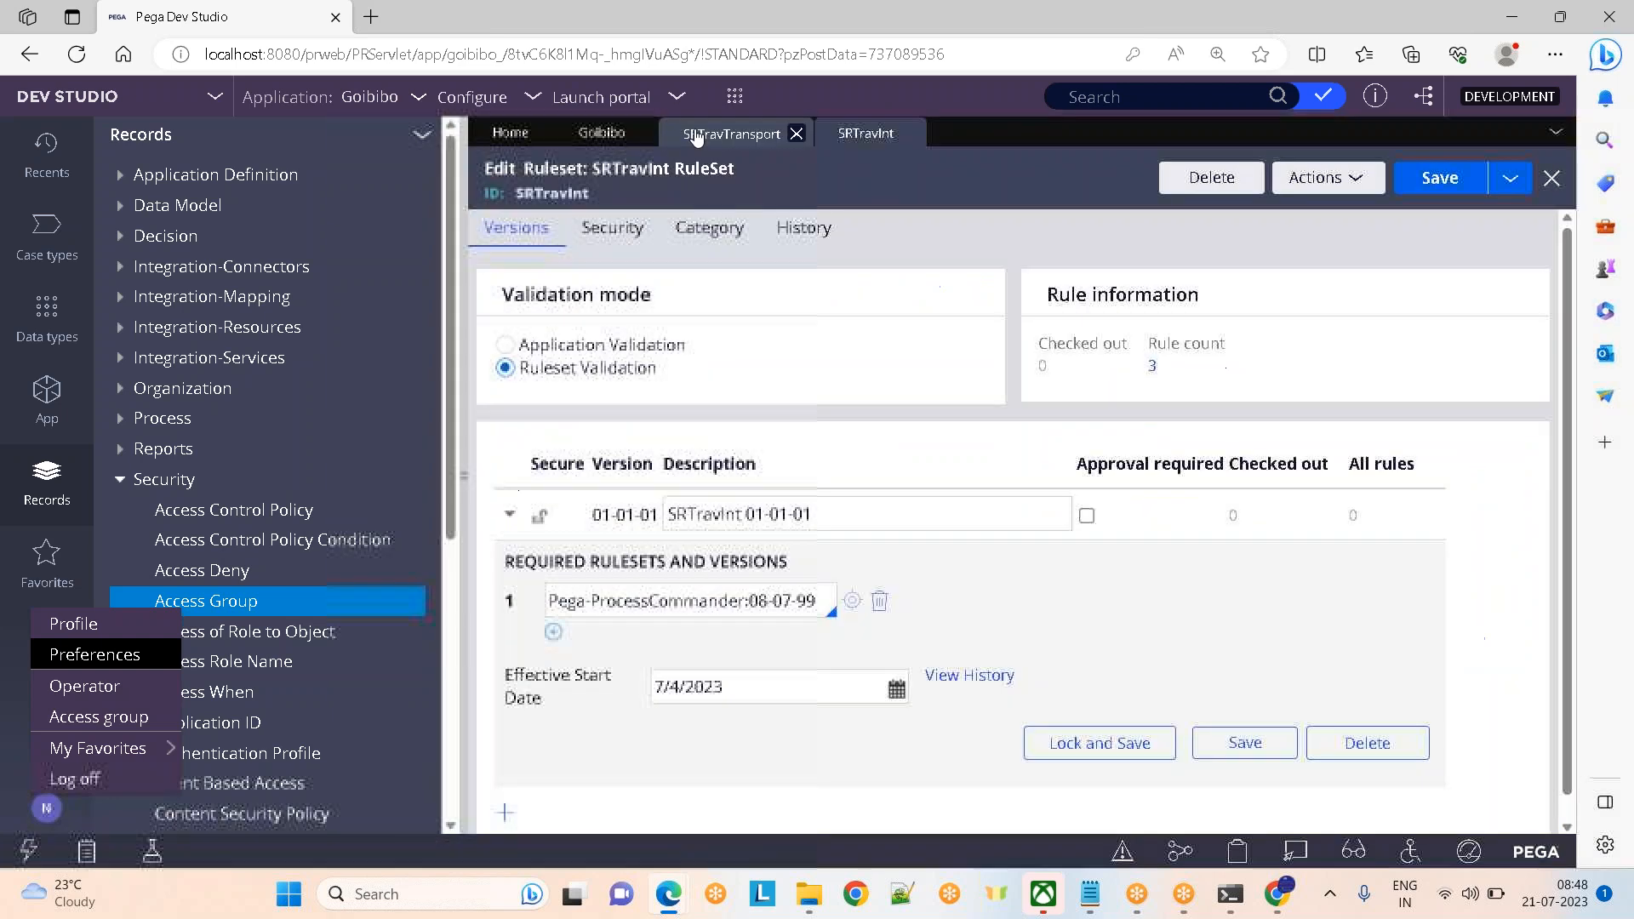
pyautogui.click(797, 133)
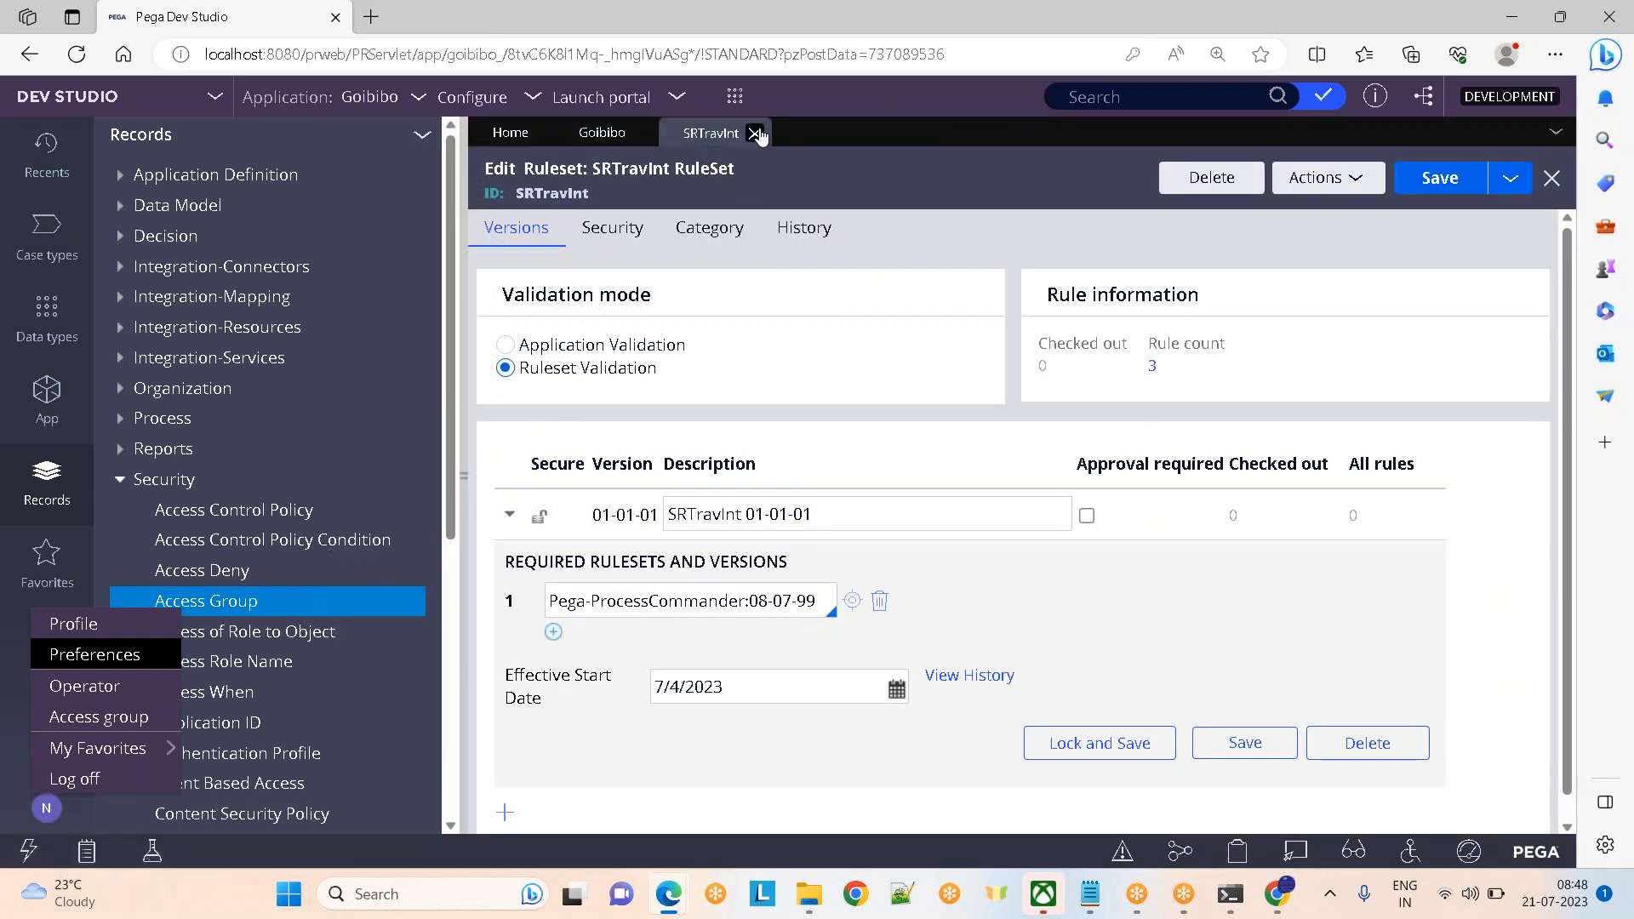
pyautogui.click(755, 133)
pyautogui.click(648, 133)
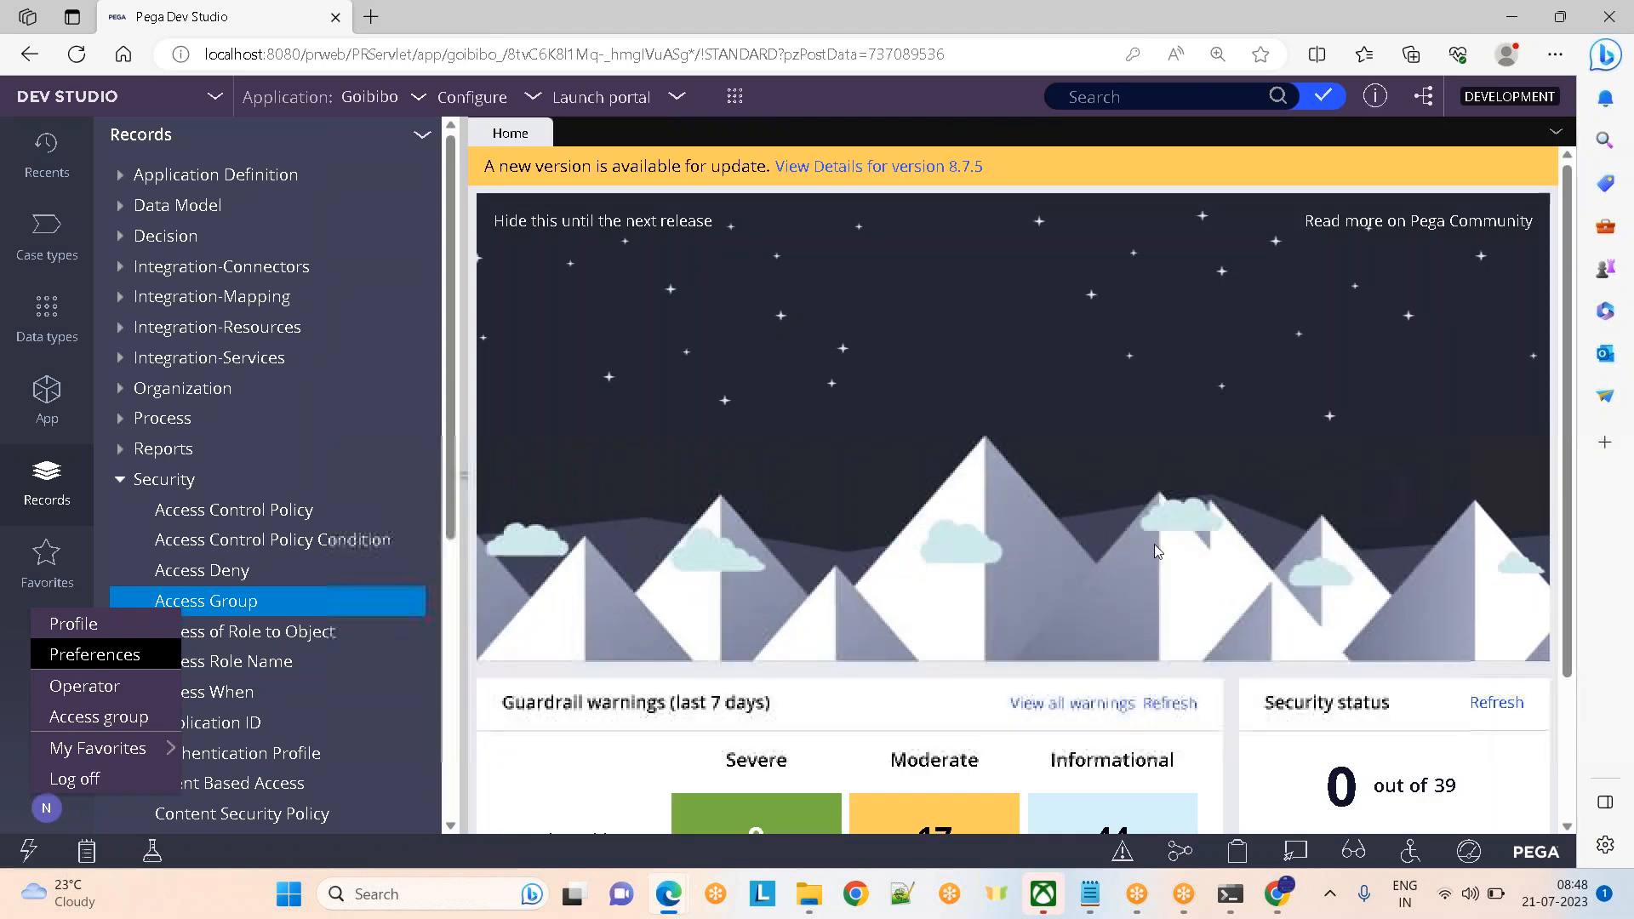
# Bring up the Notepad notes briefly, then return to Pega Dev Studio
pyautogui.moveTo(1090, 893)
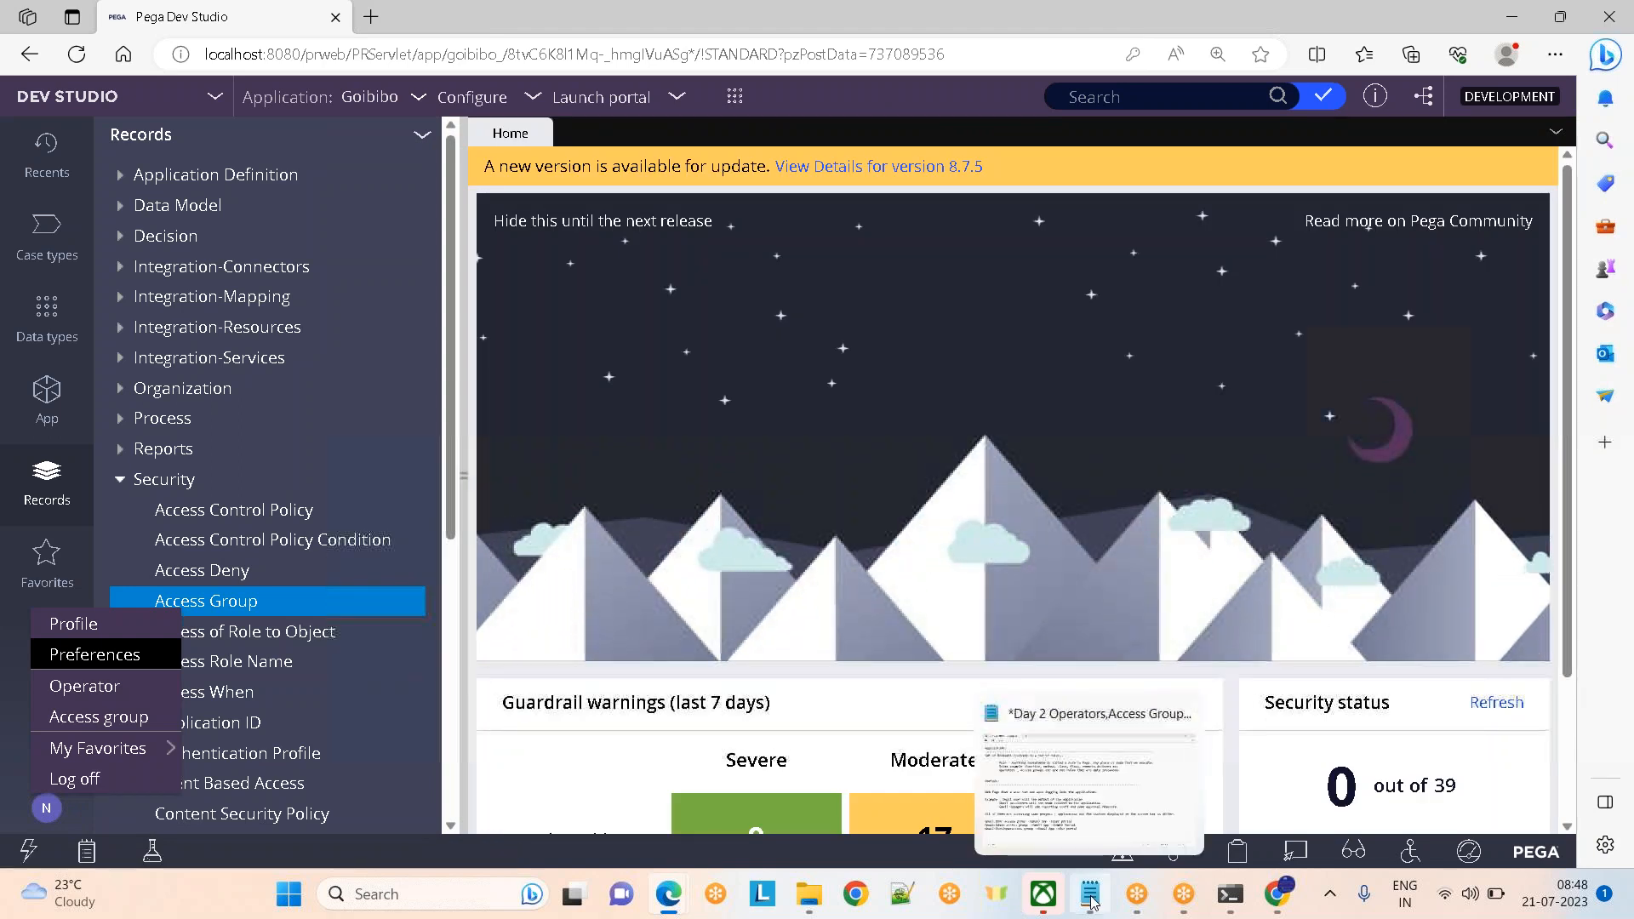
pyautogui.click(1036, 790)
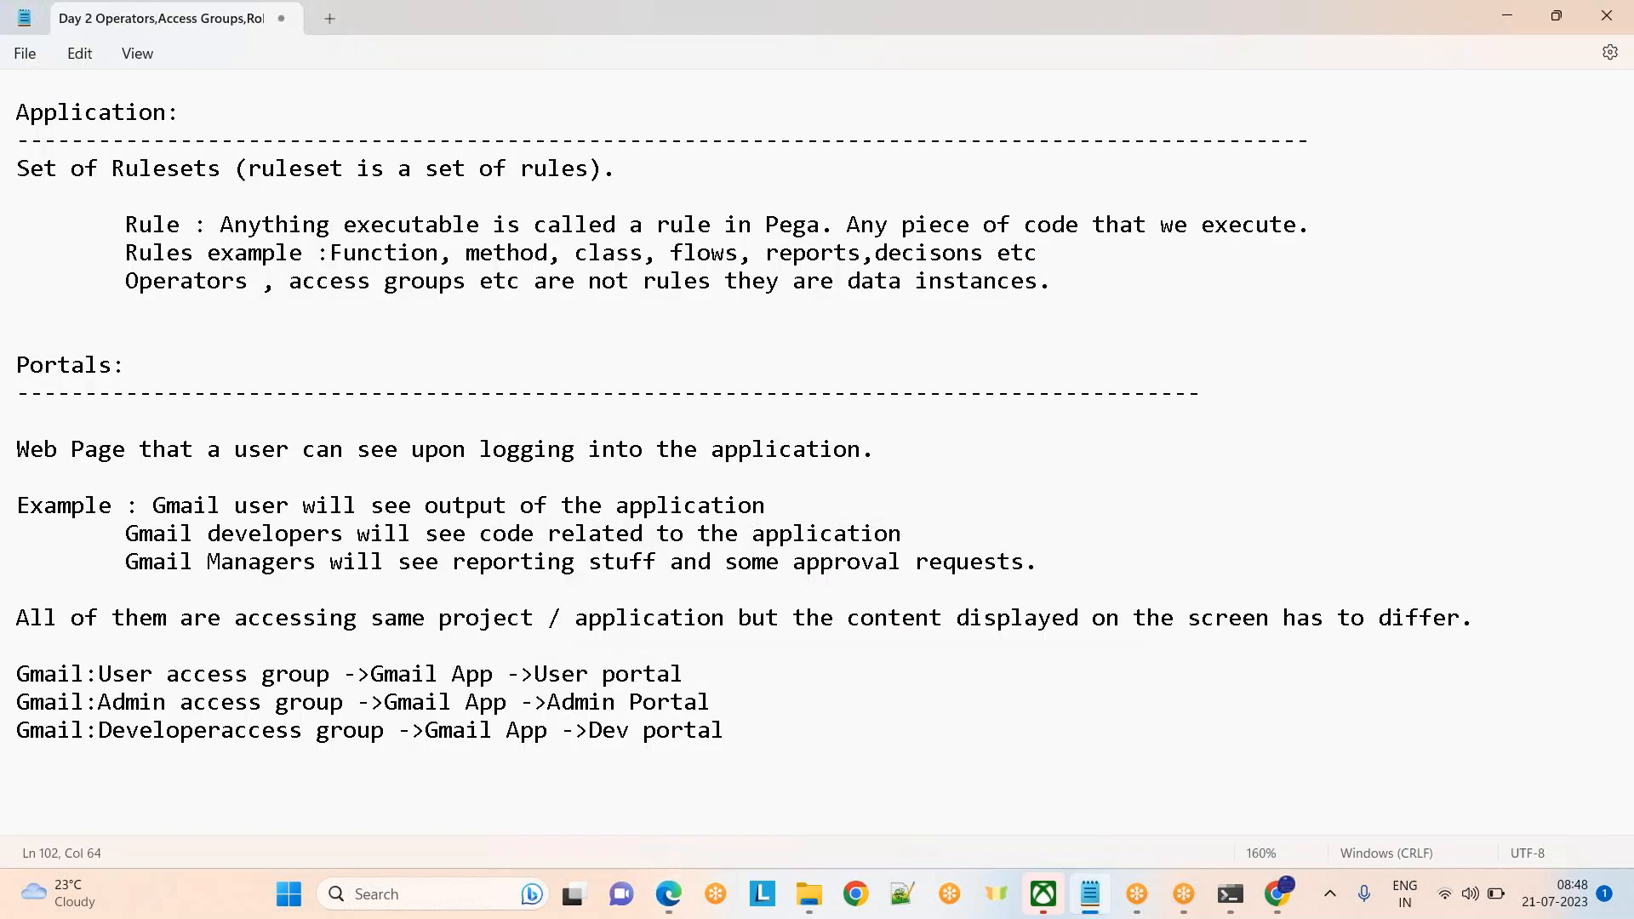
pyautogui.click(669, 893)
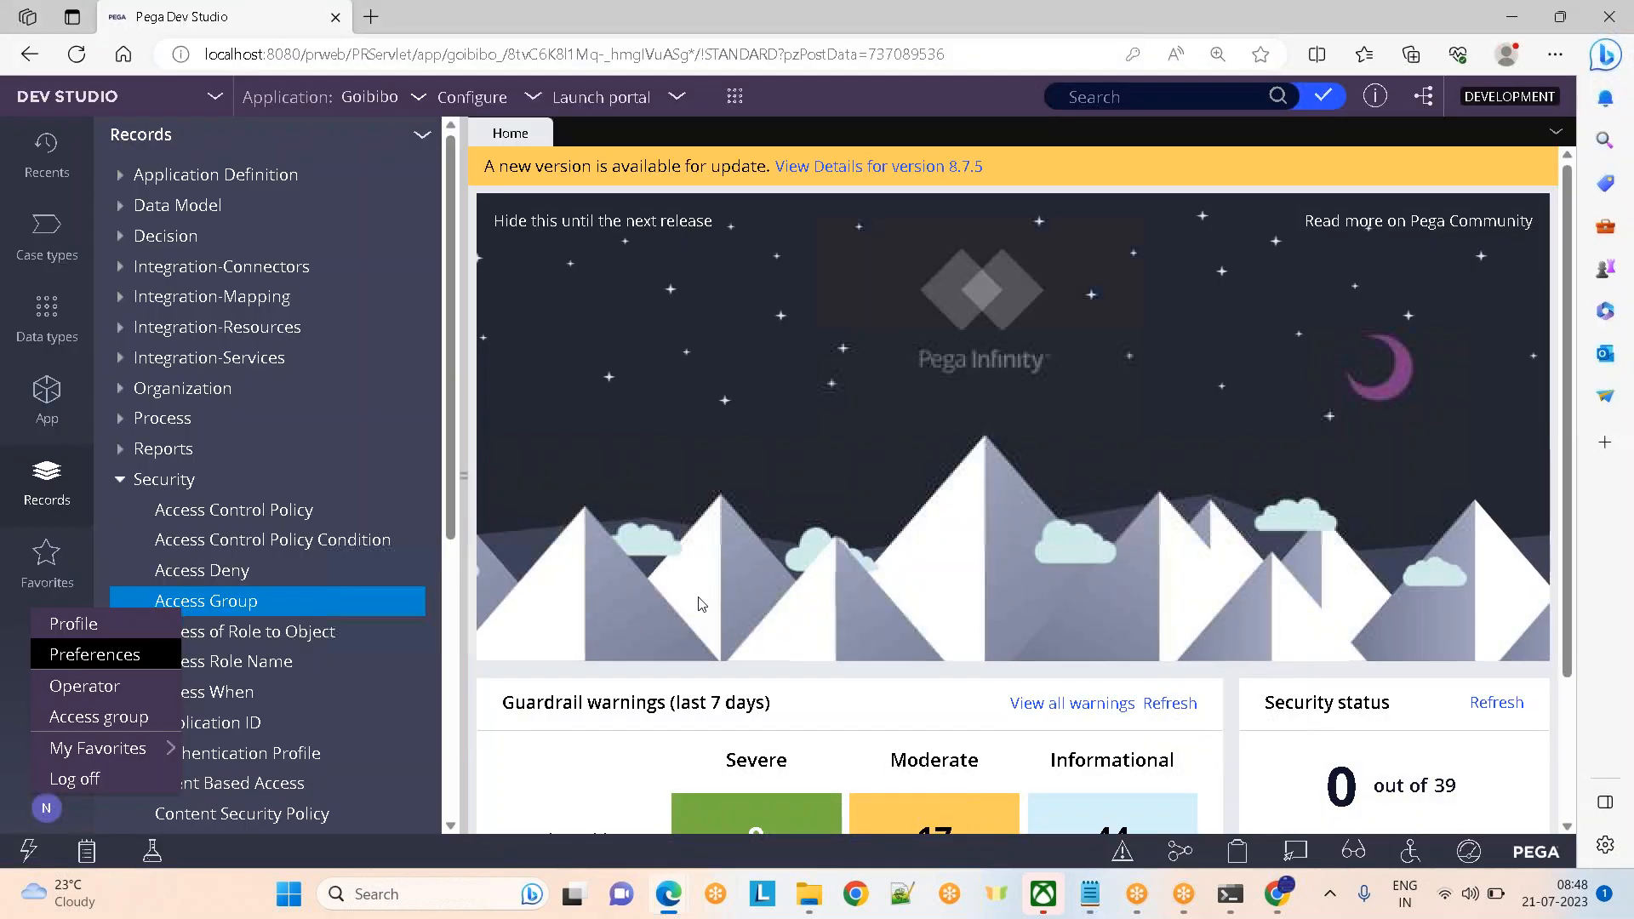
# Open the Goibibo application definition from the application menu, with the Records explorer collapsed
pyautogui.click(416, 97)
pyautogui.click(460, 154)
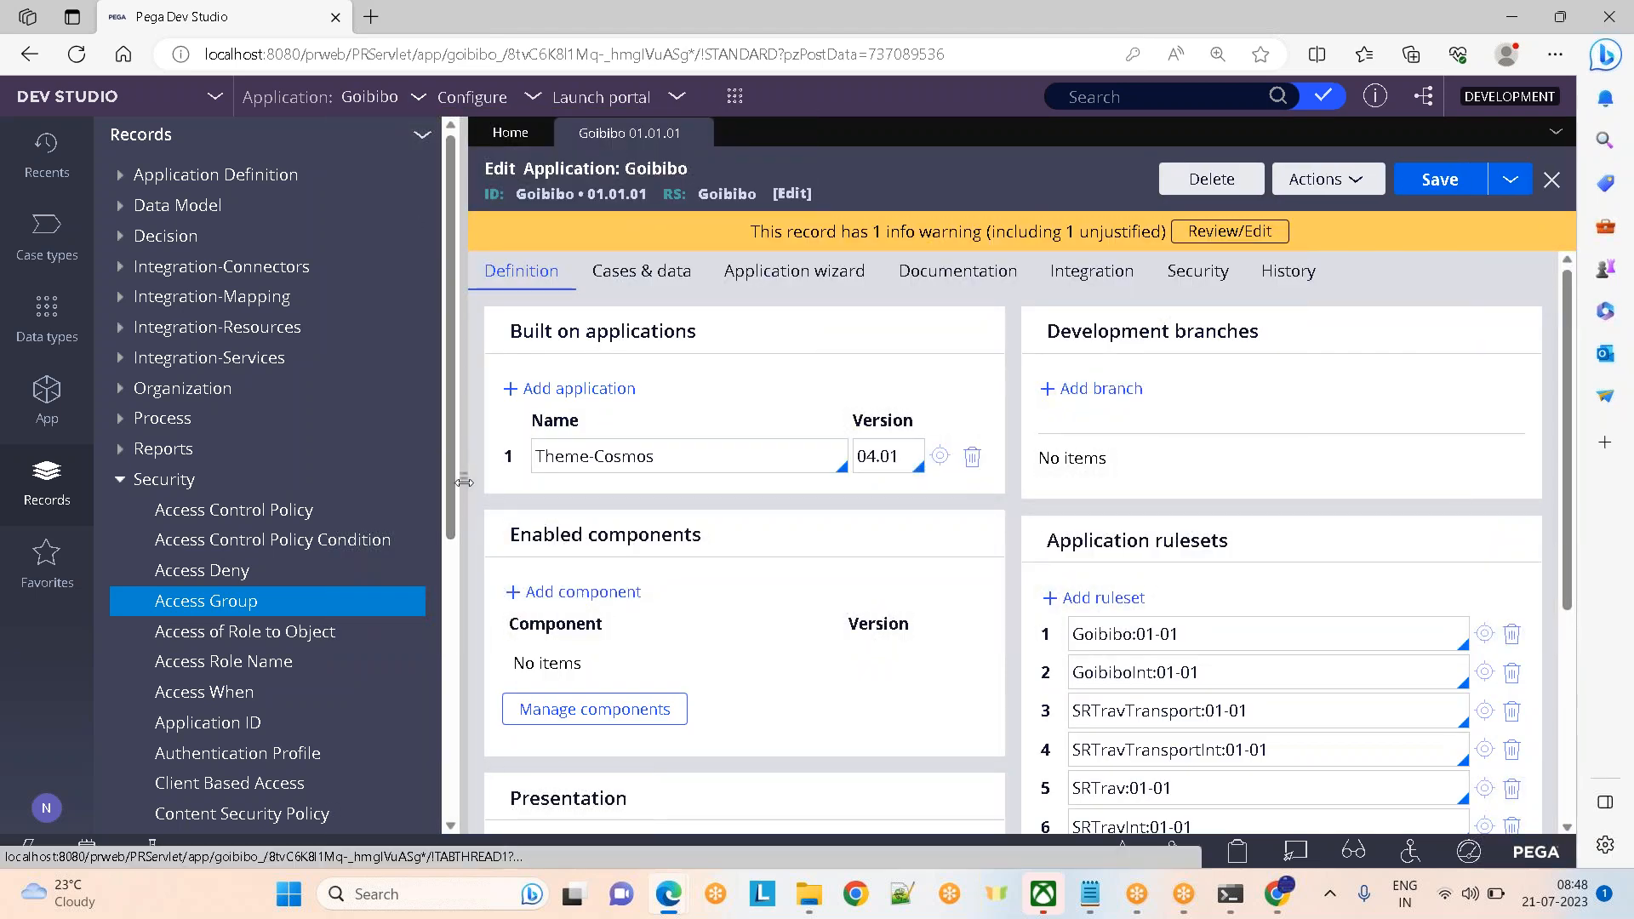
pyautogui.click(463, 482)
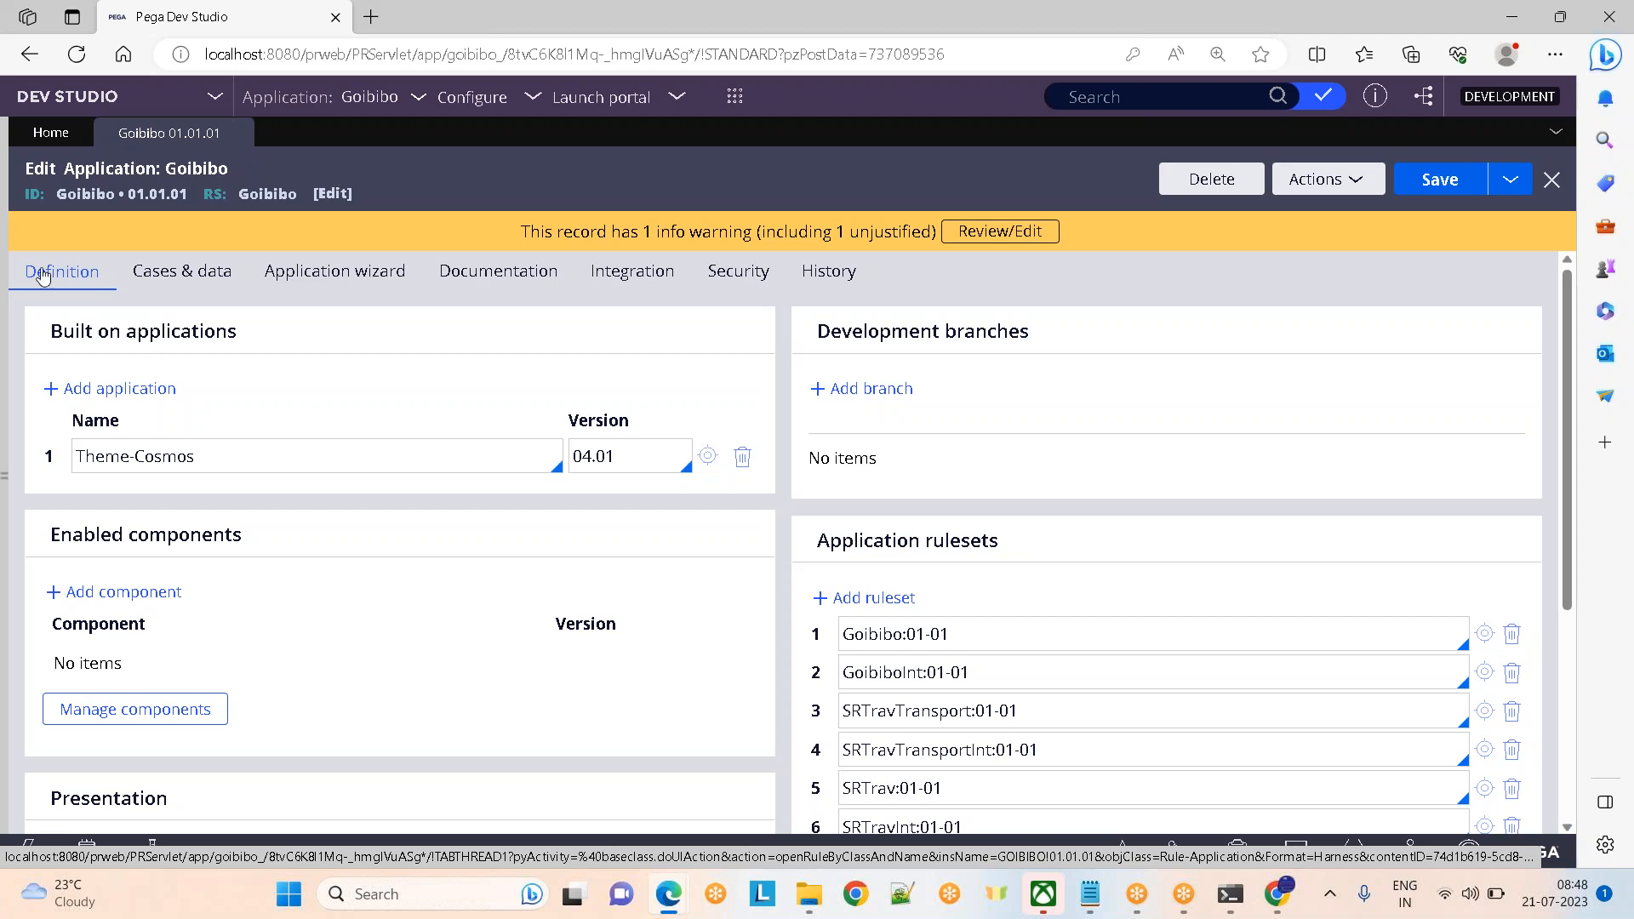
# Highlight the Built on applications heading and the Theme-Cosmos entry, then reopen the Records explorer
pyautogui.moveTo(51, 338); pyautogui.dragTo(280, 335)
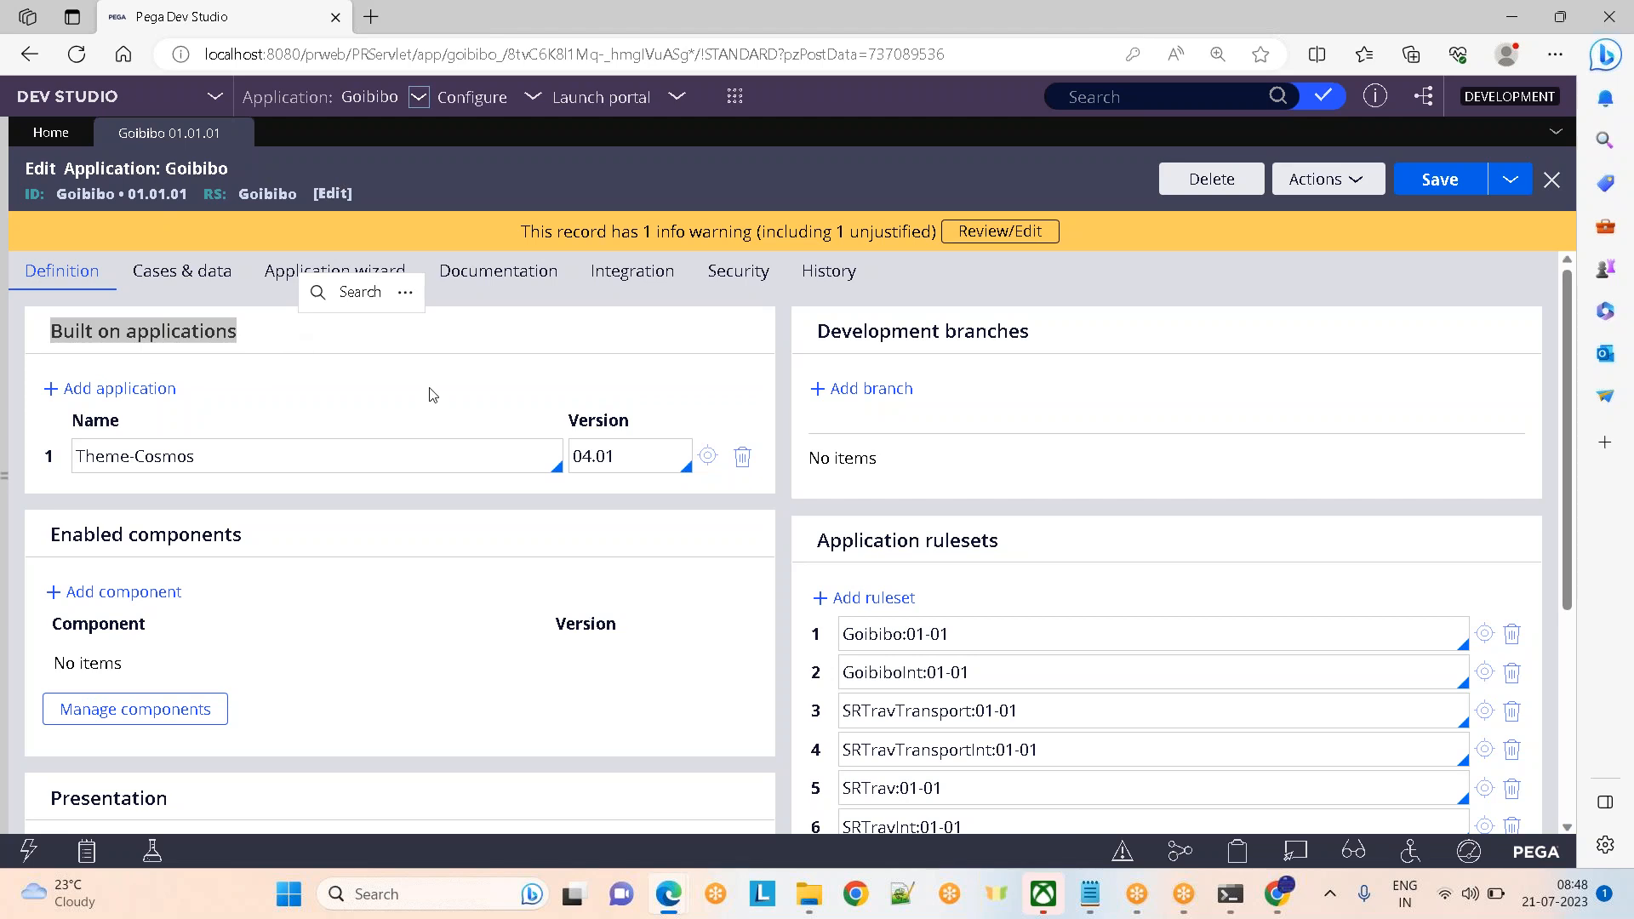
pyautogui.click(344, 466)
pyautogui.moveTo(344, 467); pyautogui.dragTo(44, 454)
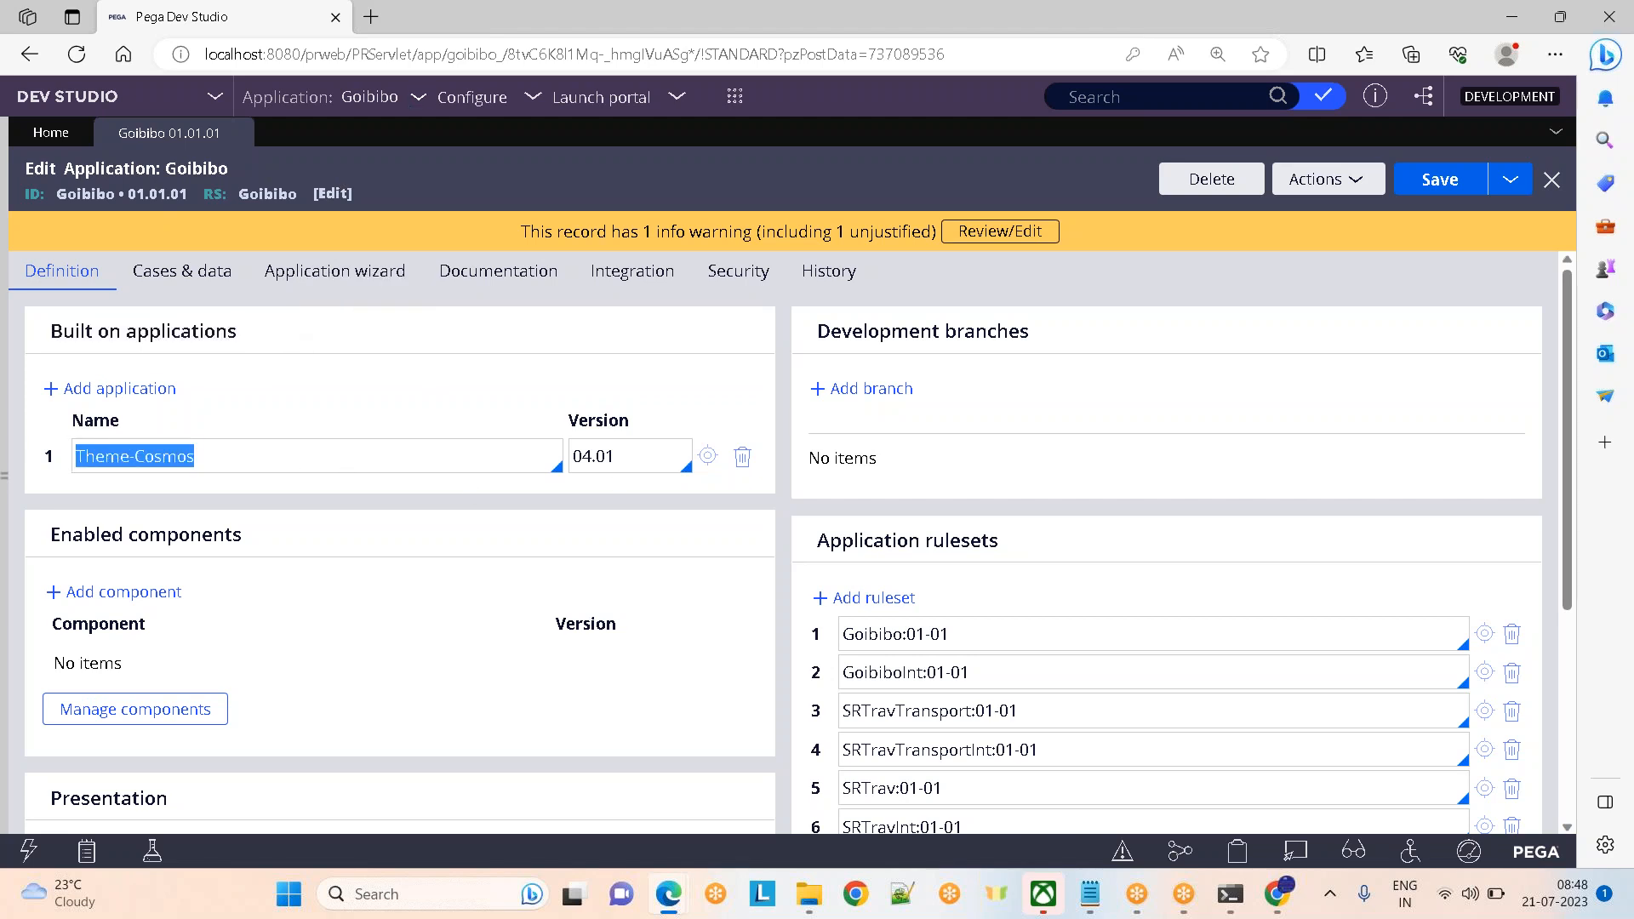
pyautogui.click(5, 457)
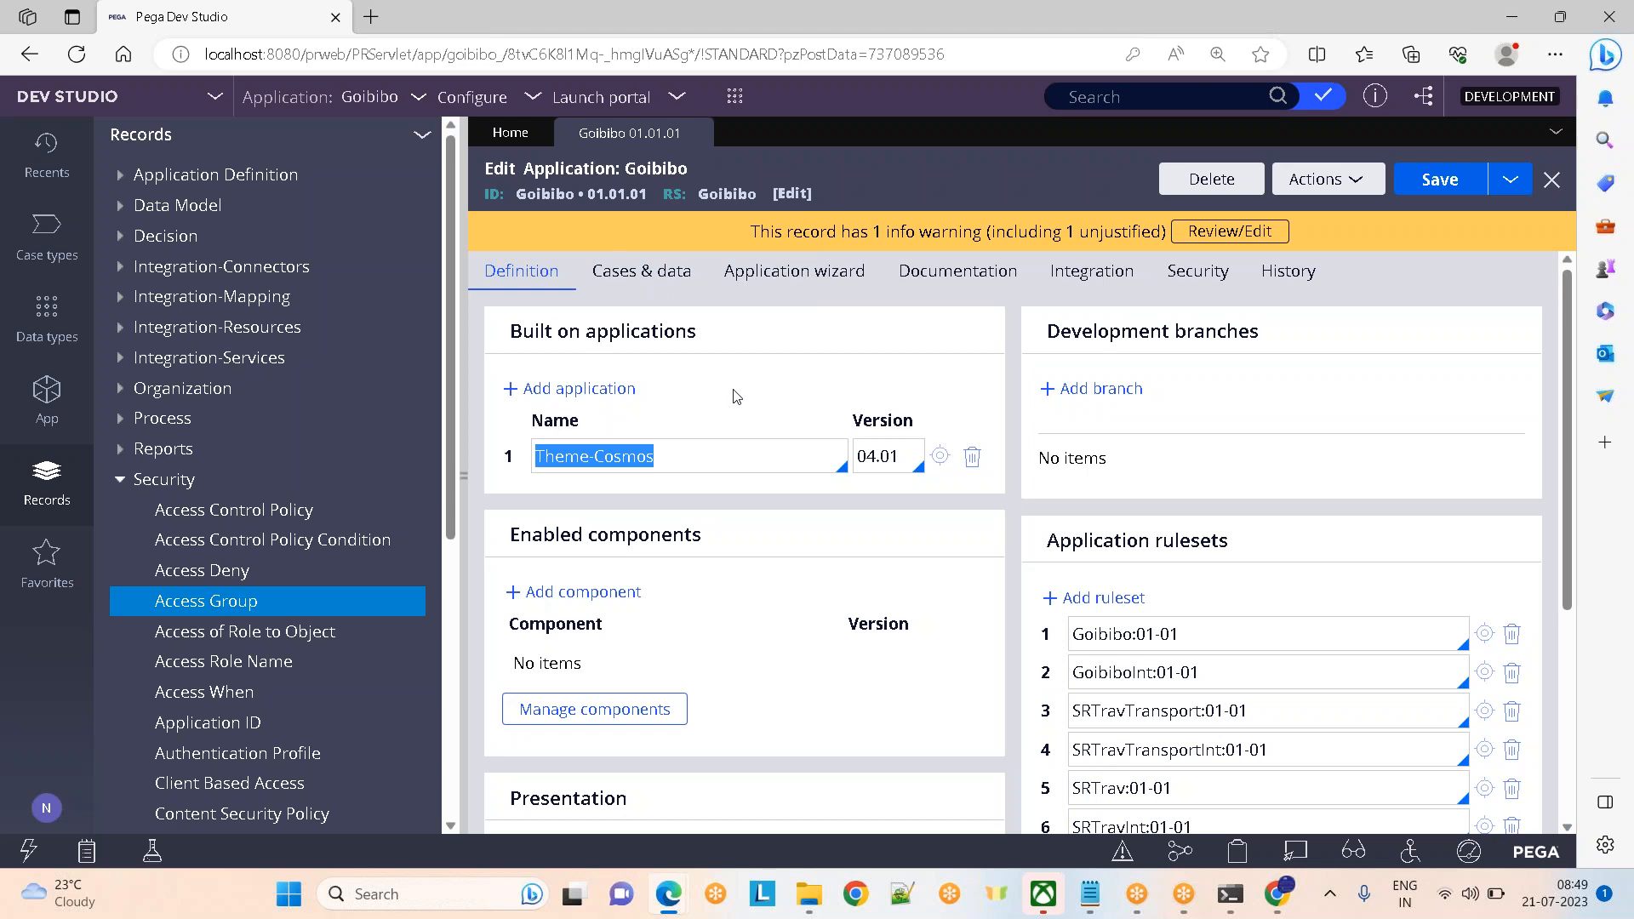
# Follow the built-on chain from Theme-Cosmos to the PegaRULES record, highlighting its Built on heading
pyautogui.click(940, 457)
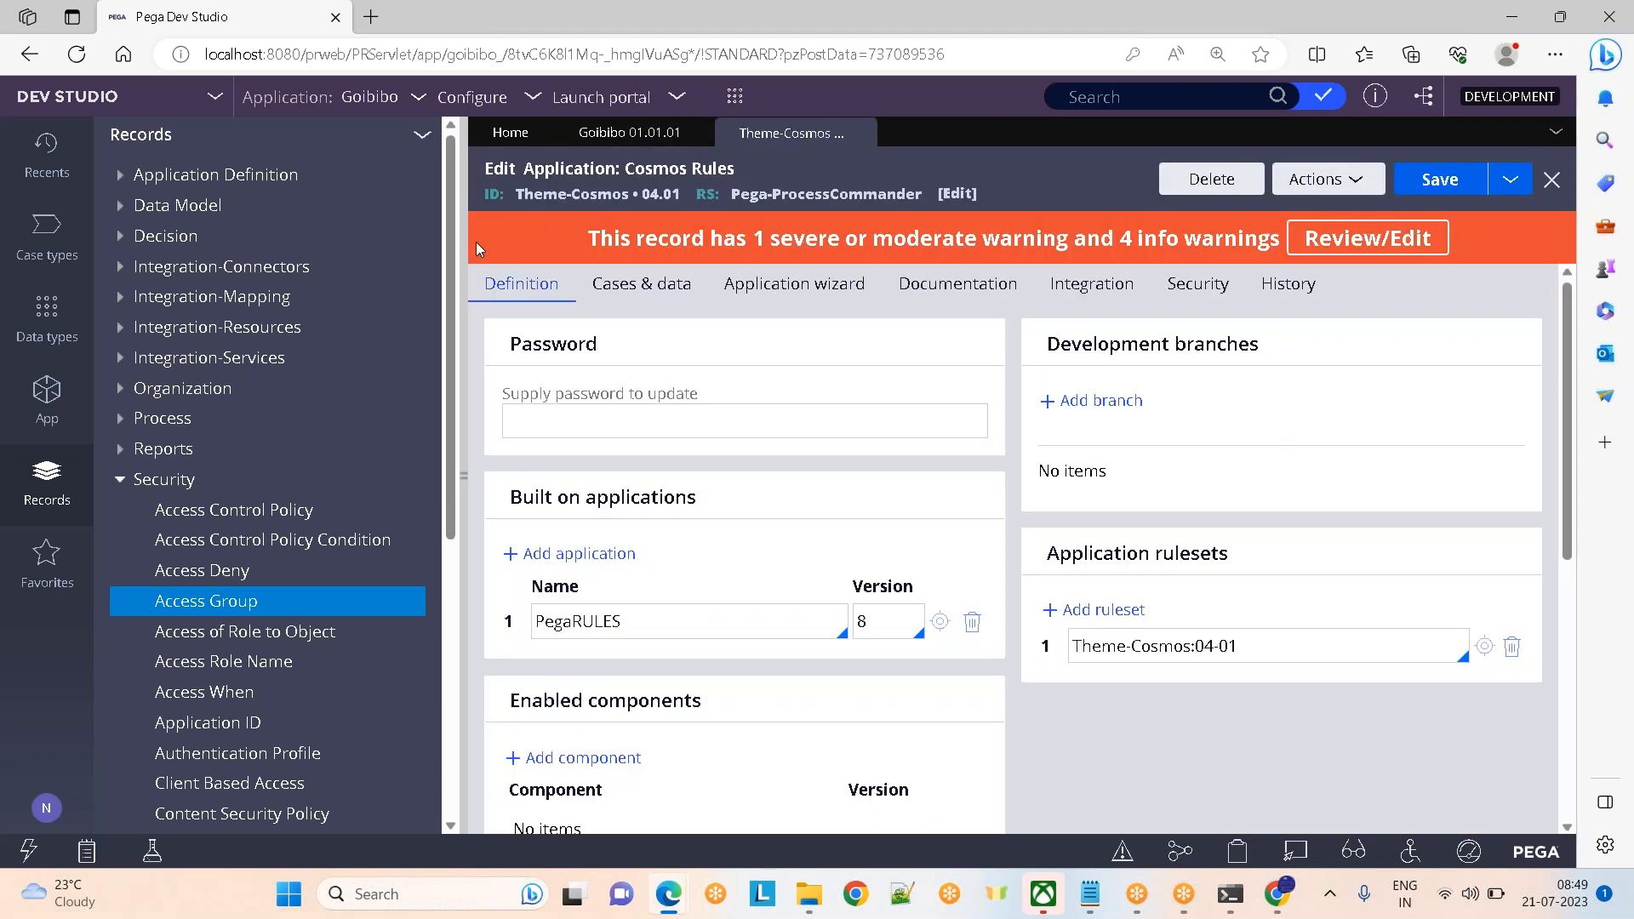
pyautogui.moveTo(681, 613); pyautogui.dragTo(536, 618)
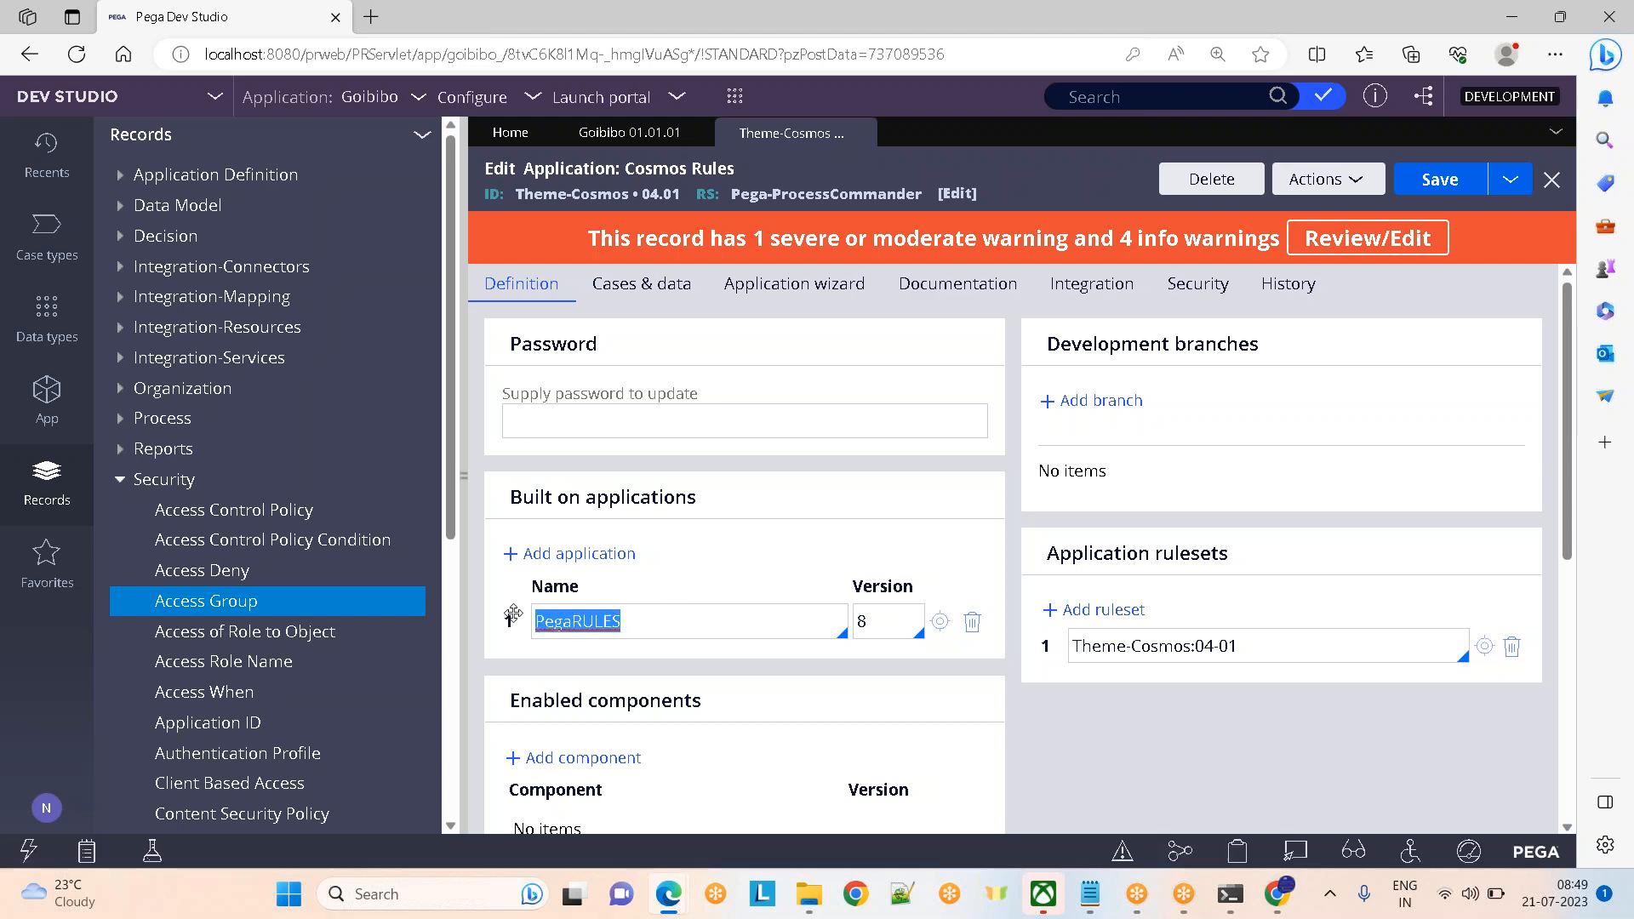
pyautogui.click(940, 621)
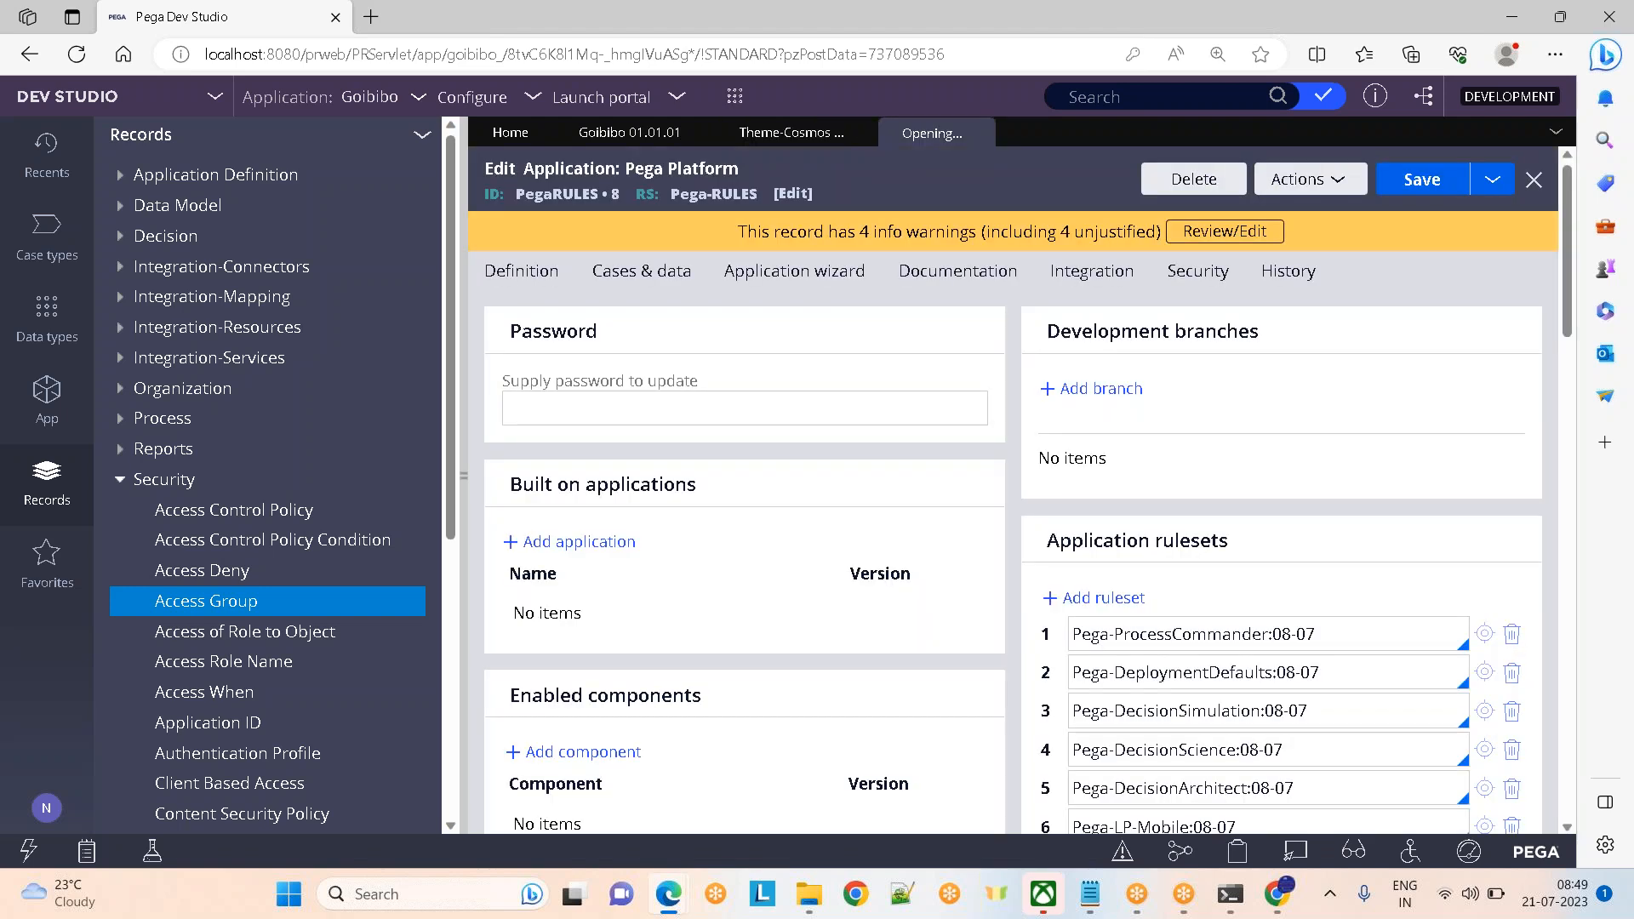
pyautogui.moveTo(509, 484); pyautogui.dragTo(755, 485)
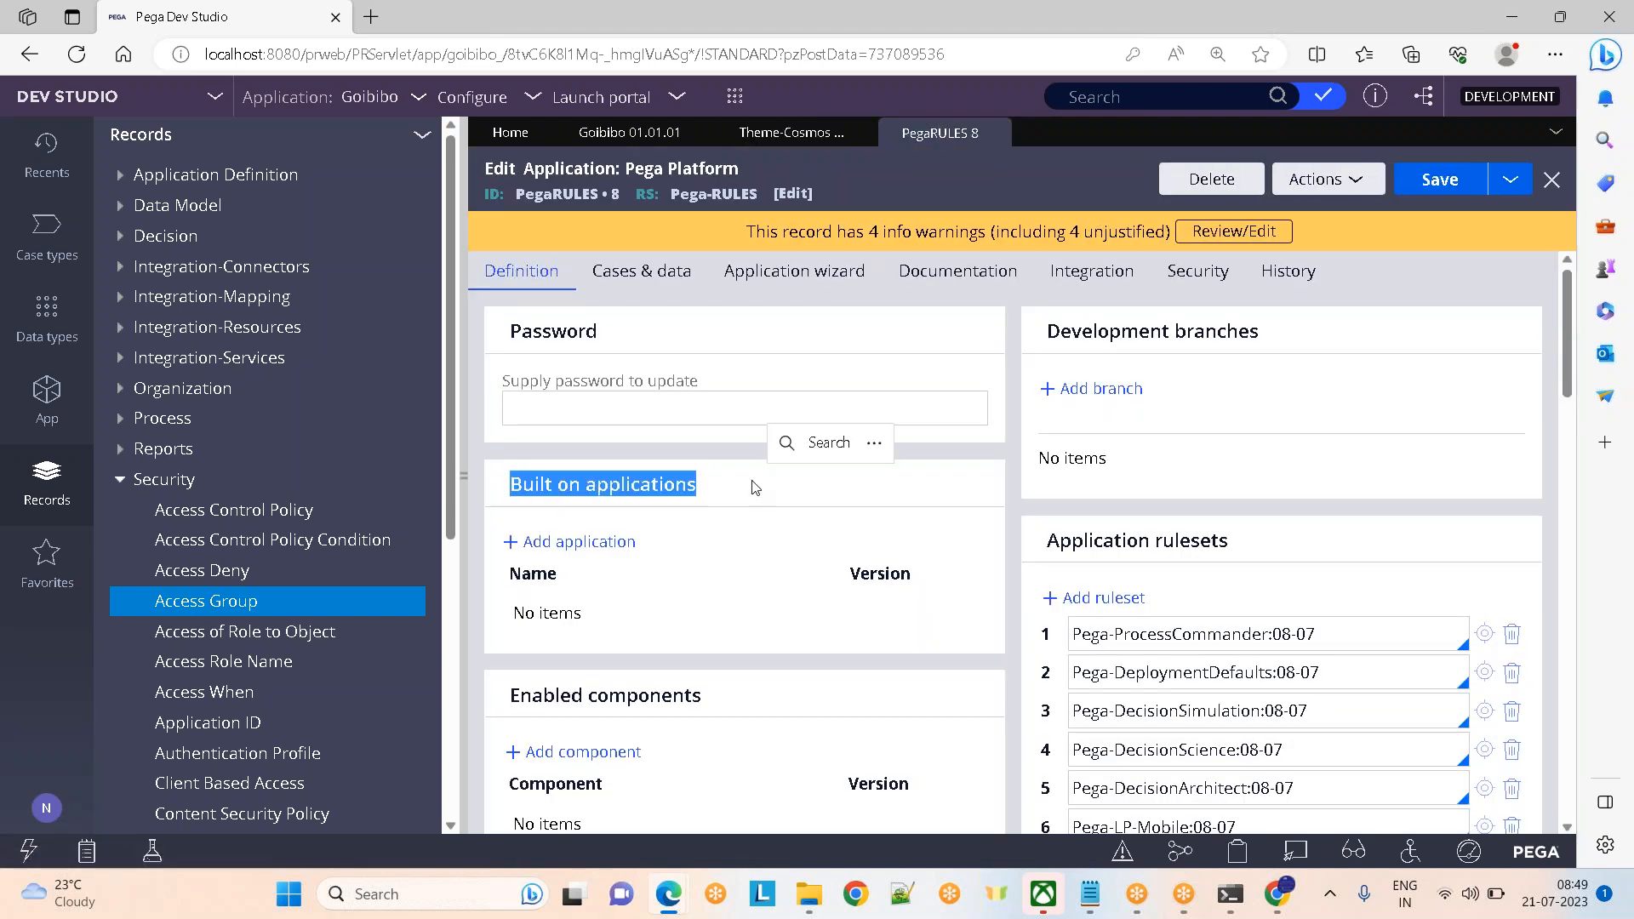
pyautogui.moveTo(1570, 383); pyautogui.dragTo(1513, 170)
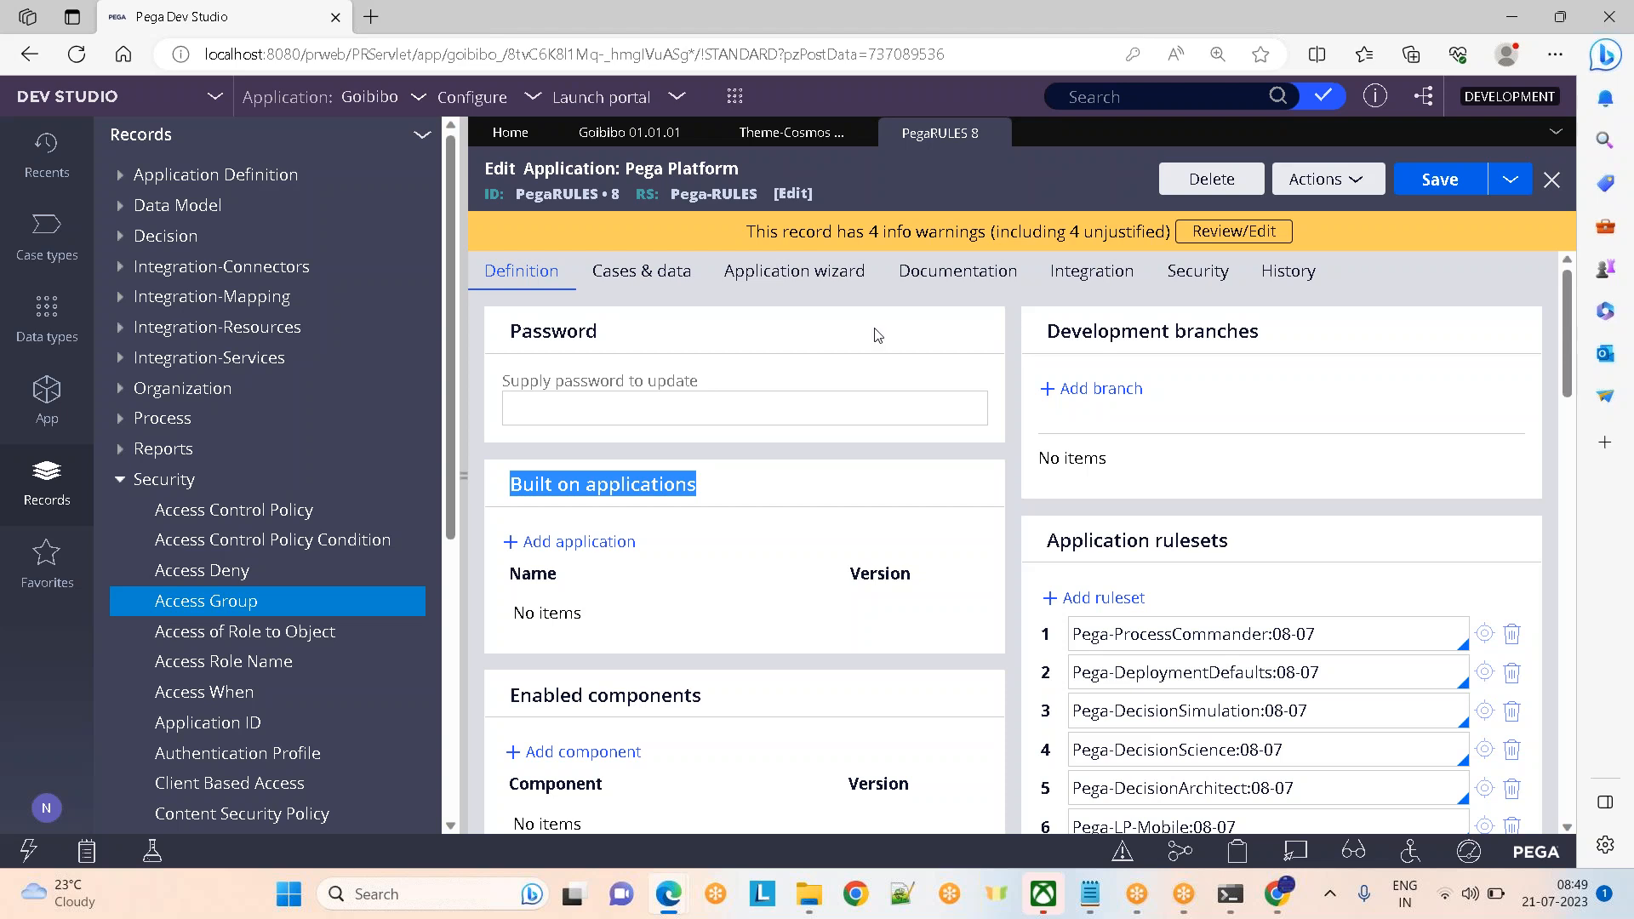
# Compare the Theme-Cosmos, PegaRULES 8 and Goibibo records, ending on the Pega Platform record
pyautogui.click(781, 136)
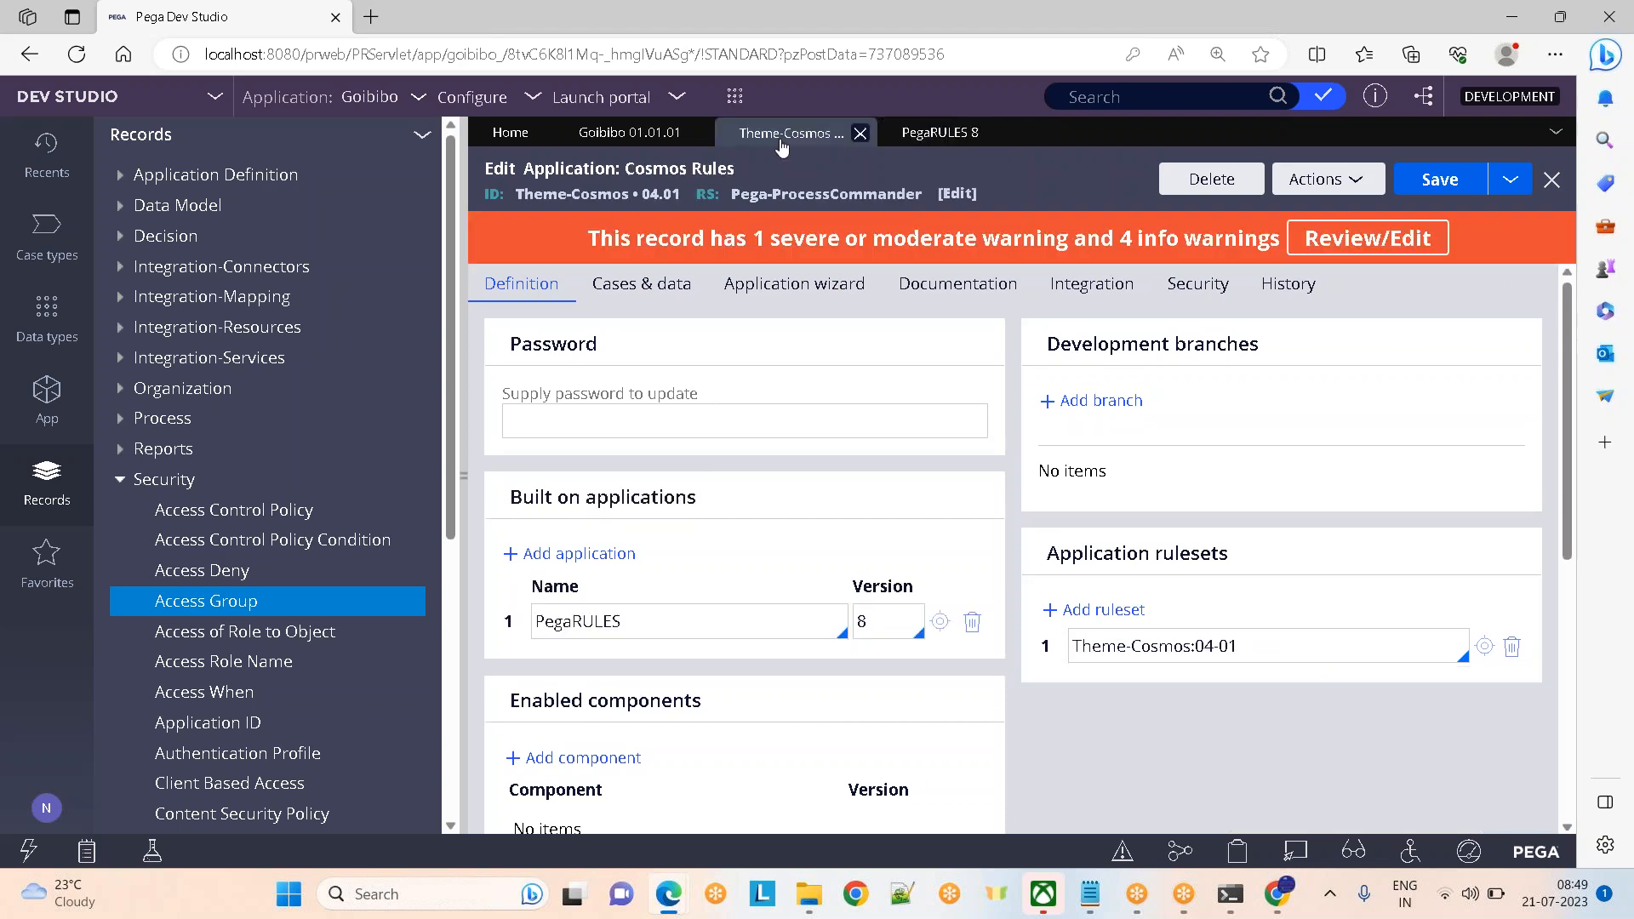
pyautogui.click(916, 138)
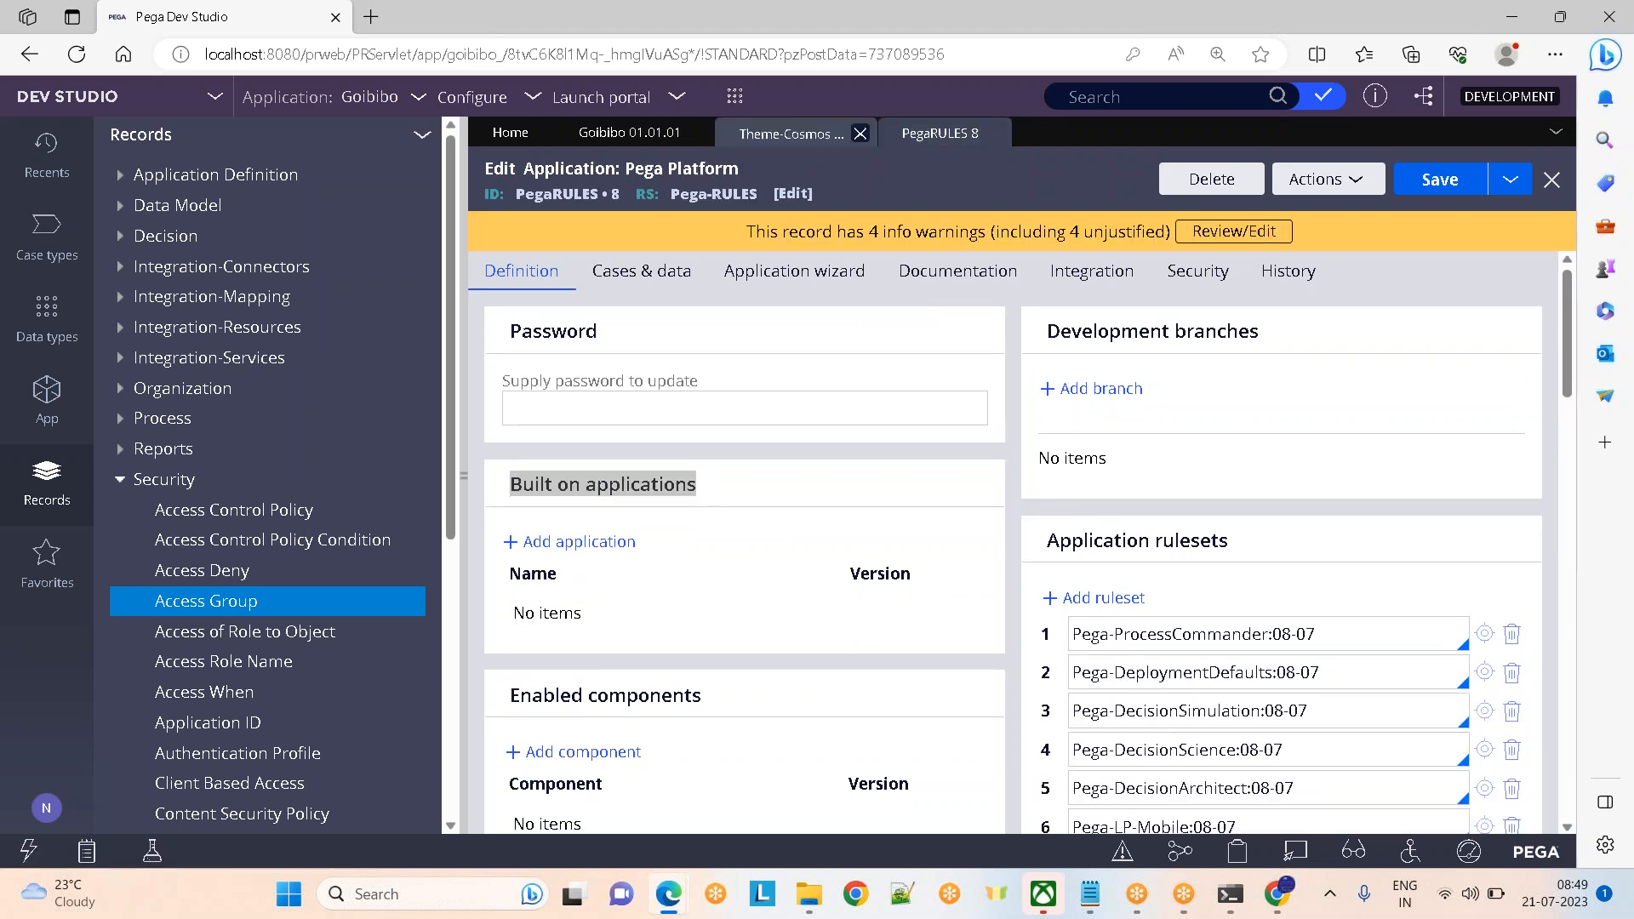
pyautogui.click(634, 139)
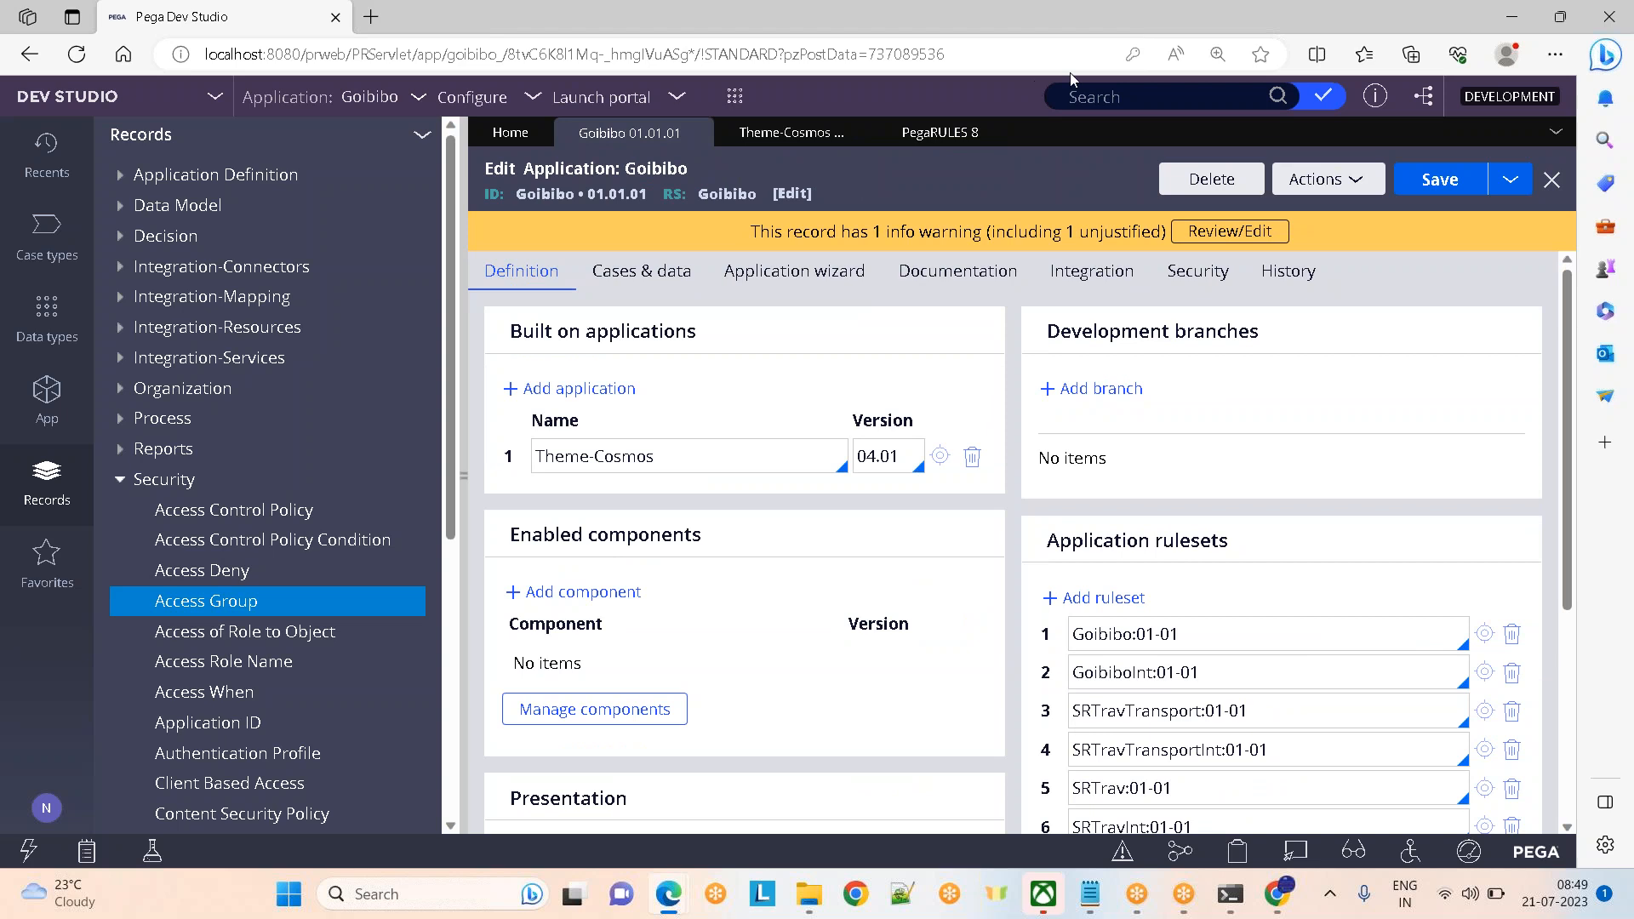
pyautogui.click(464, 477)
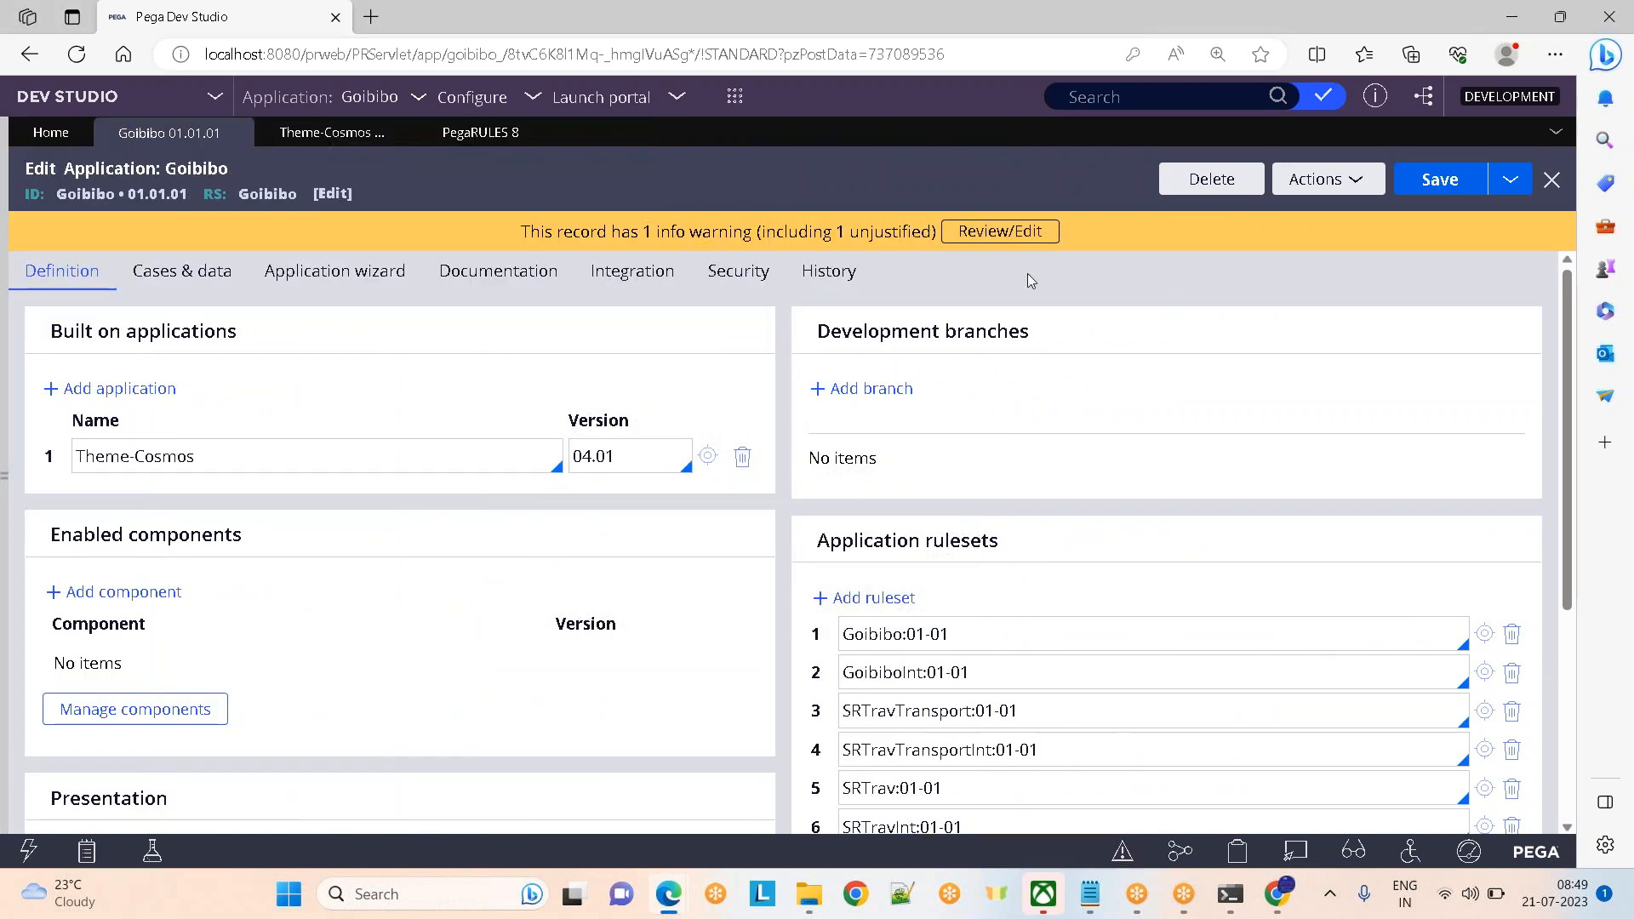
pyautogui.click(1225, 39)
pyautogui.click(472, 133)
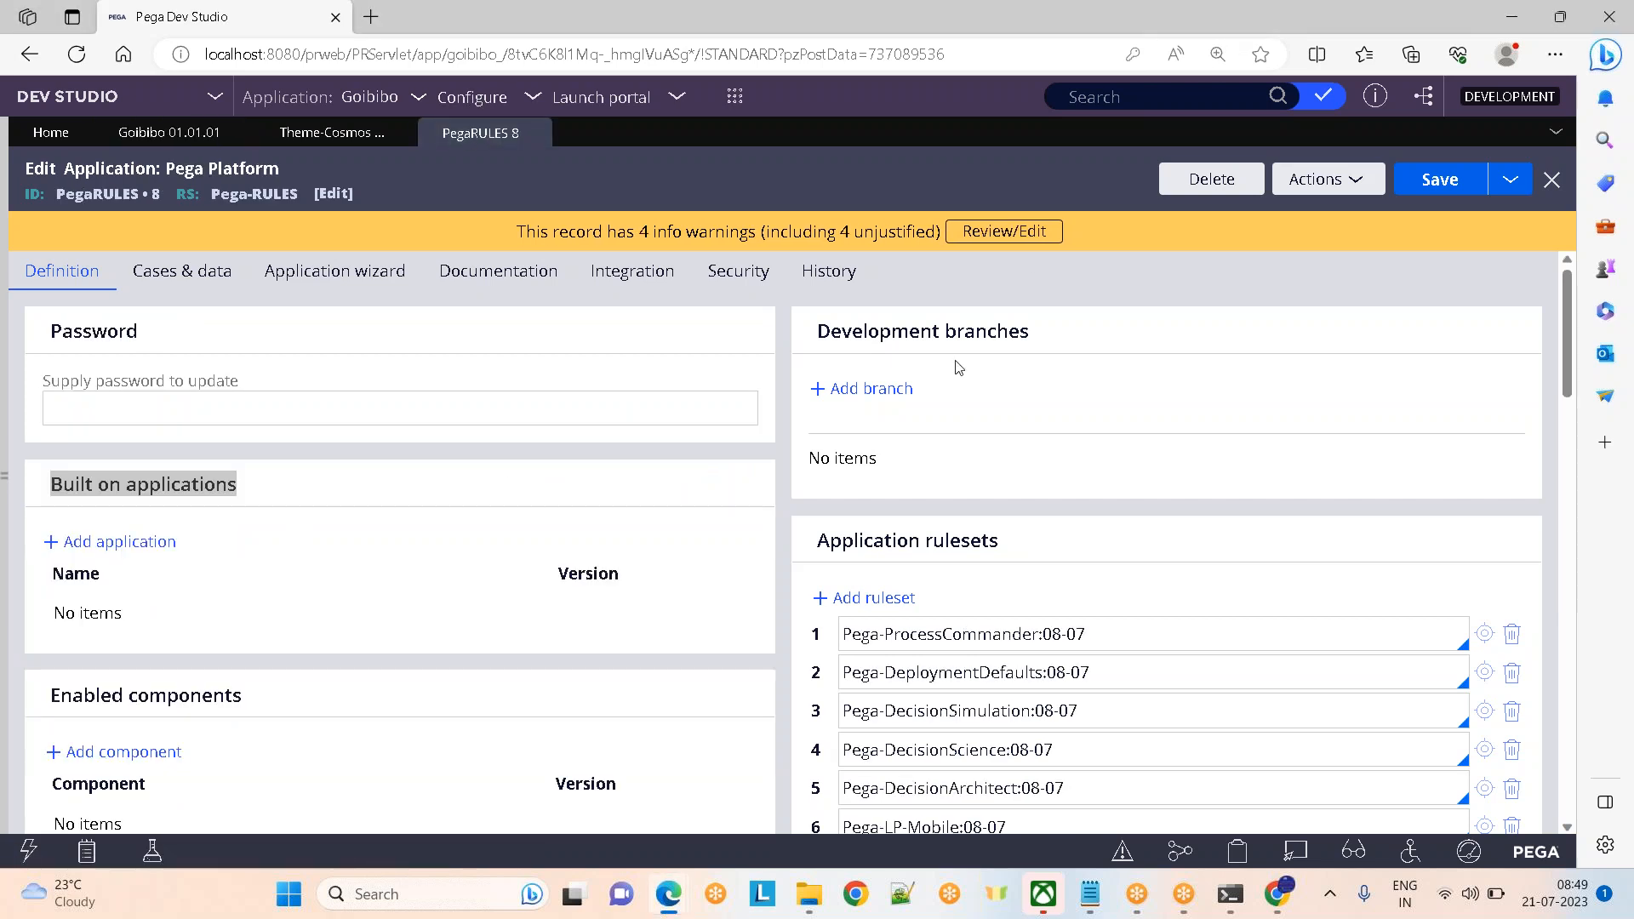
pyautogui.click(167, 136)
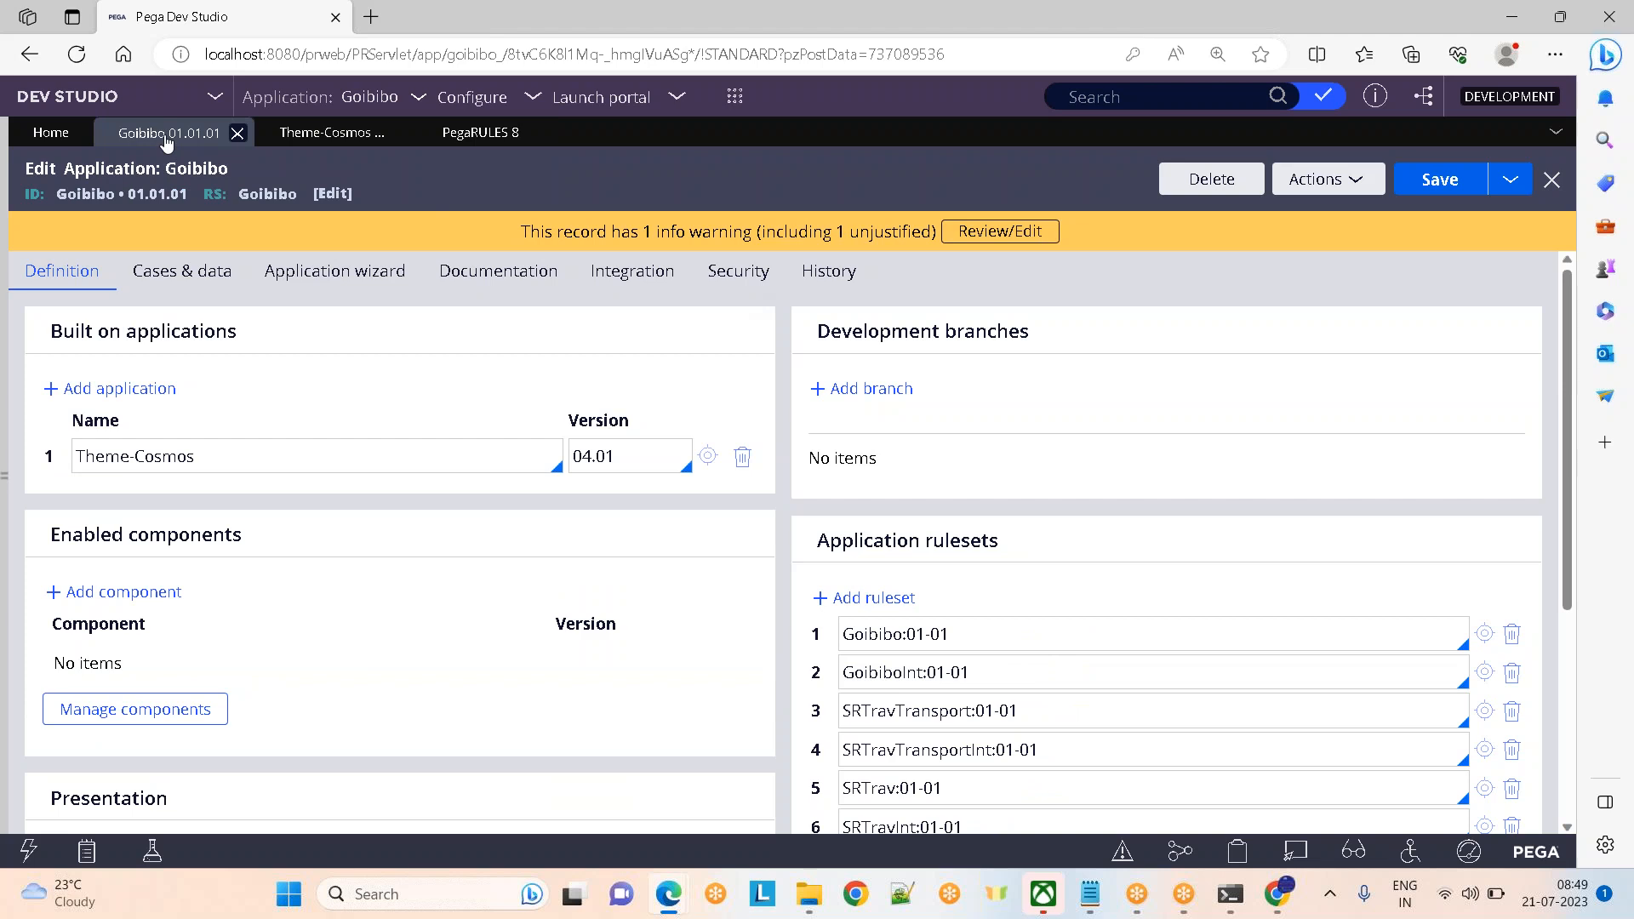
pyautogui.click(424, 136)
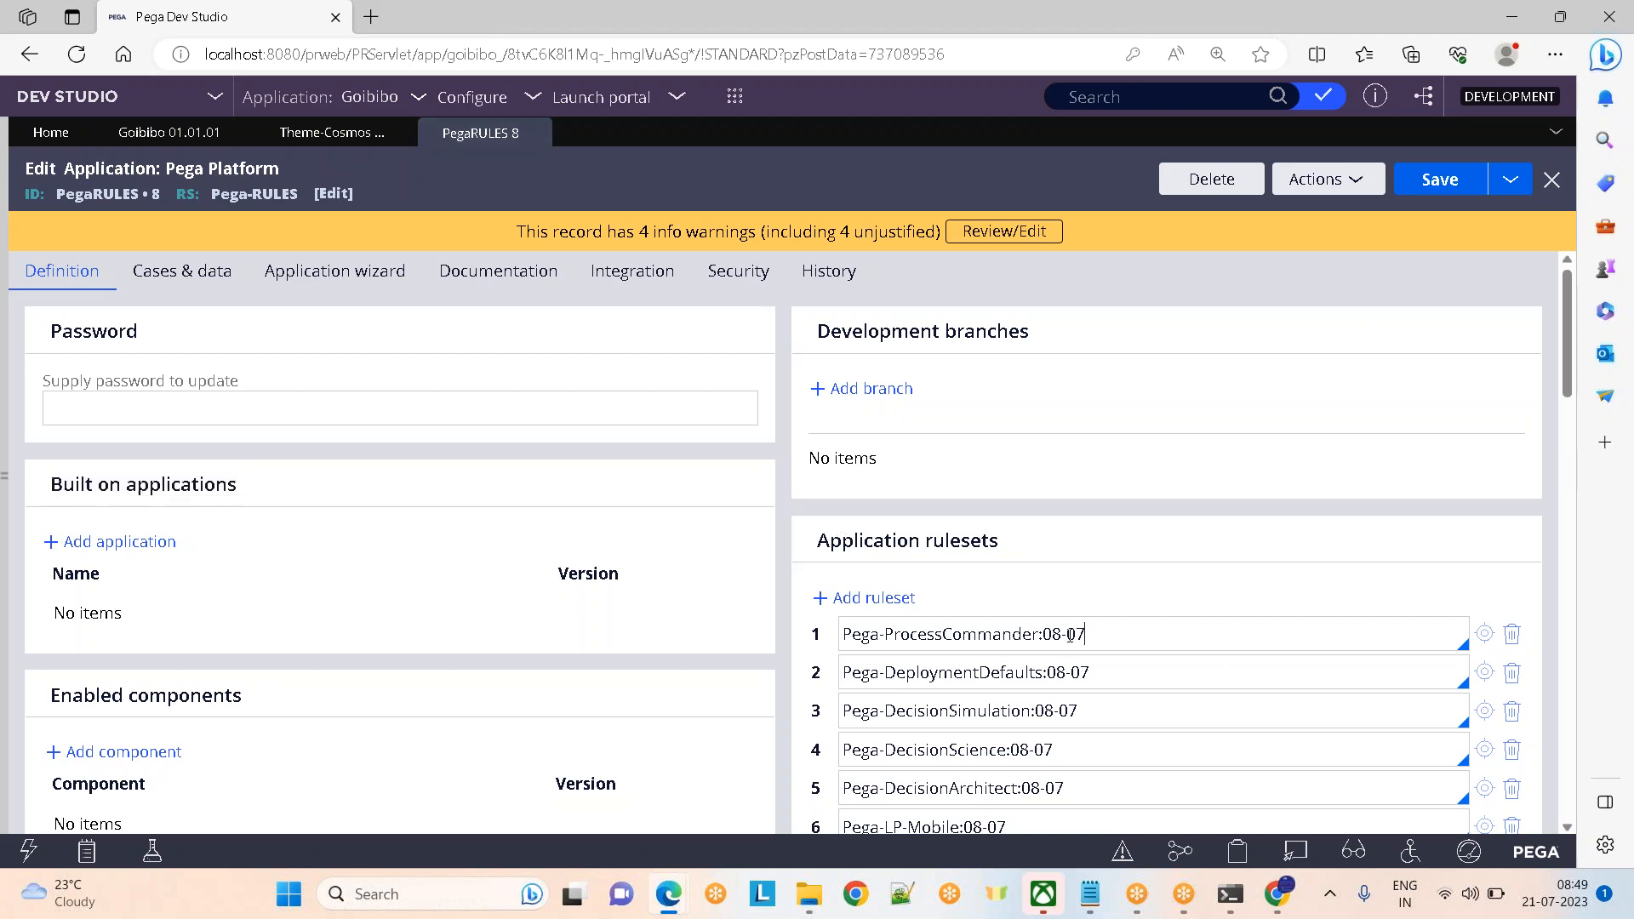
# Highlight the Pega rulesets, including Pega-DeploymentDefaults and Pega-DecisionScience
pyautogui.moveTo(1090, 635); pyautogui.dragTo(971, 636)
pyautogui.moveTo(1090, 674); pyautogui.dragTo(978, 673)
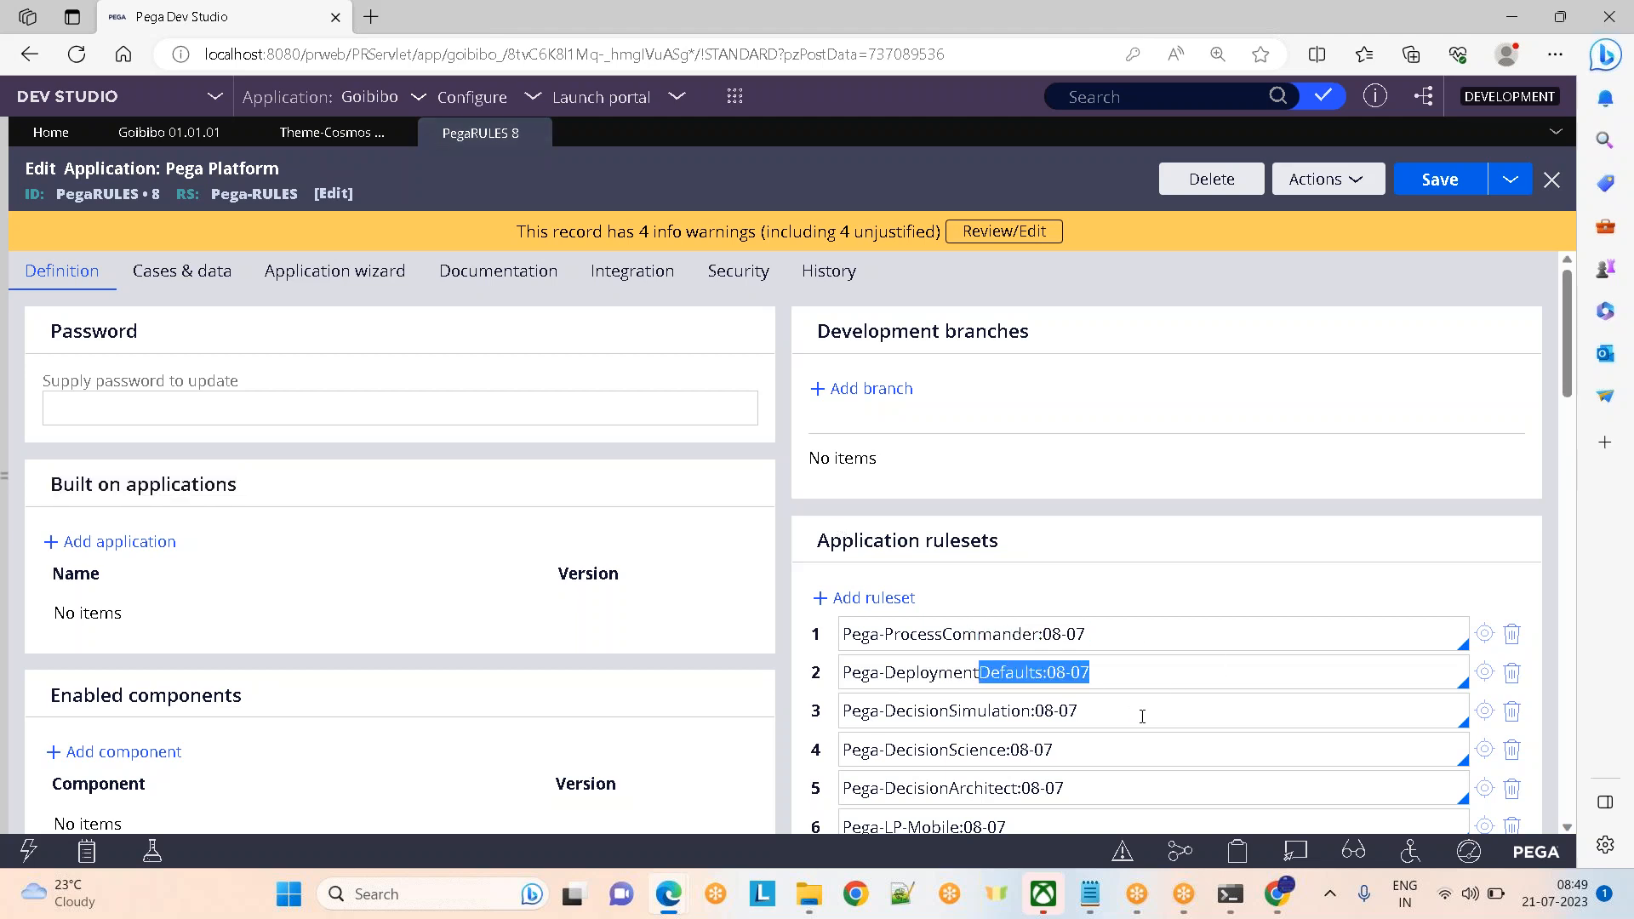
pyautogui.moveTo(1142, 716); pyautogui.dragTo(959, 713)
pyautogui.moveTo(1079, 754); pyautogui.dragTo(841, 750)
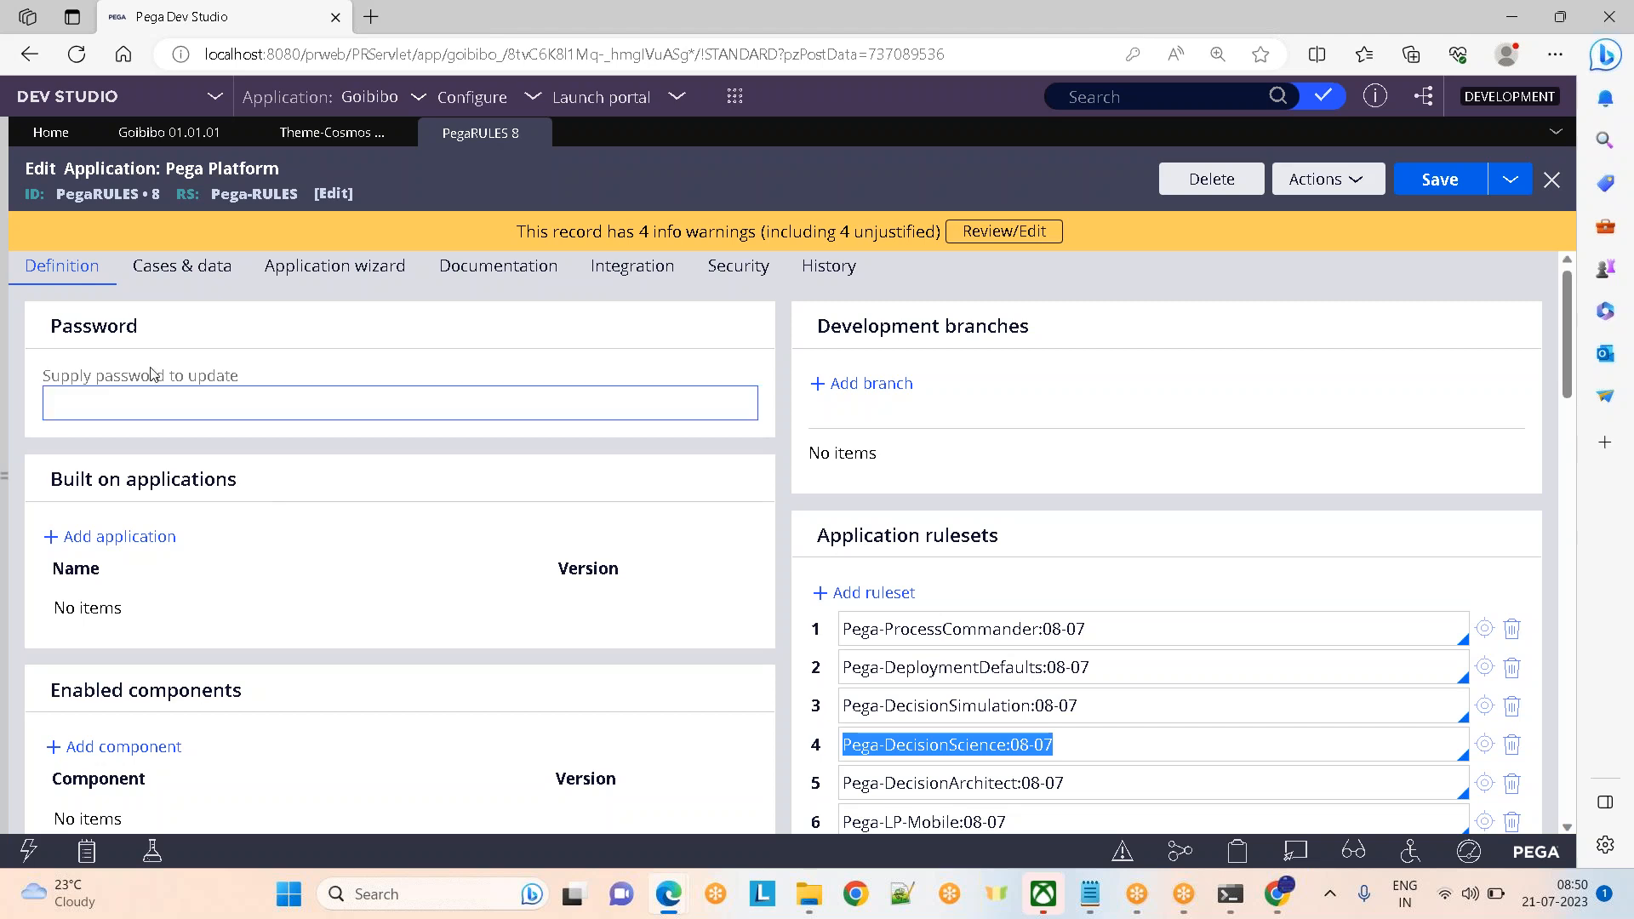
# Glance at Cosmos Rules, then return to Goibibo and highlight 'Application' in its title
pyautogui.click(279, 136)
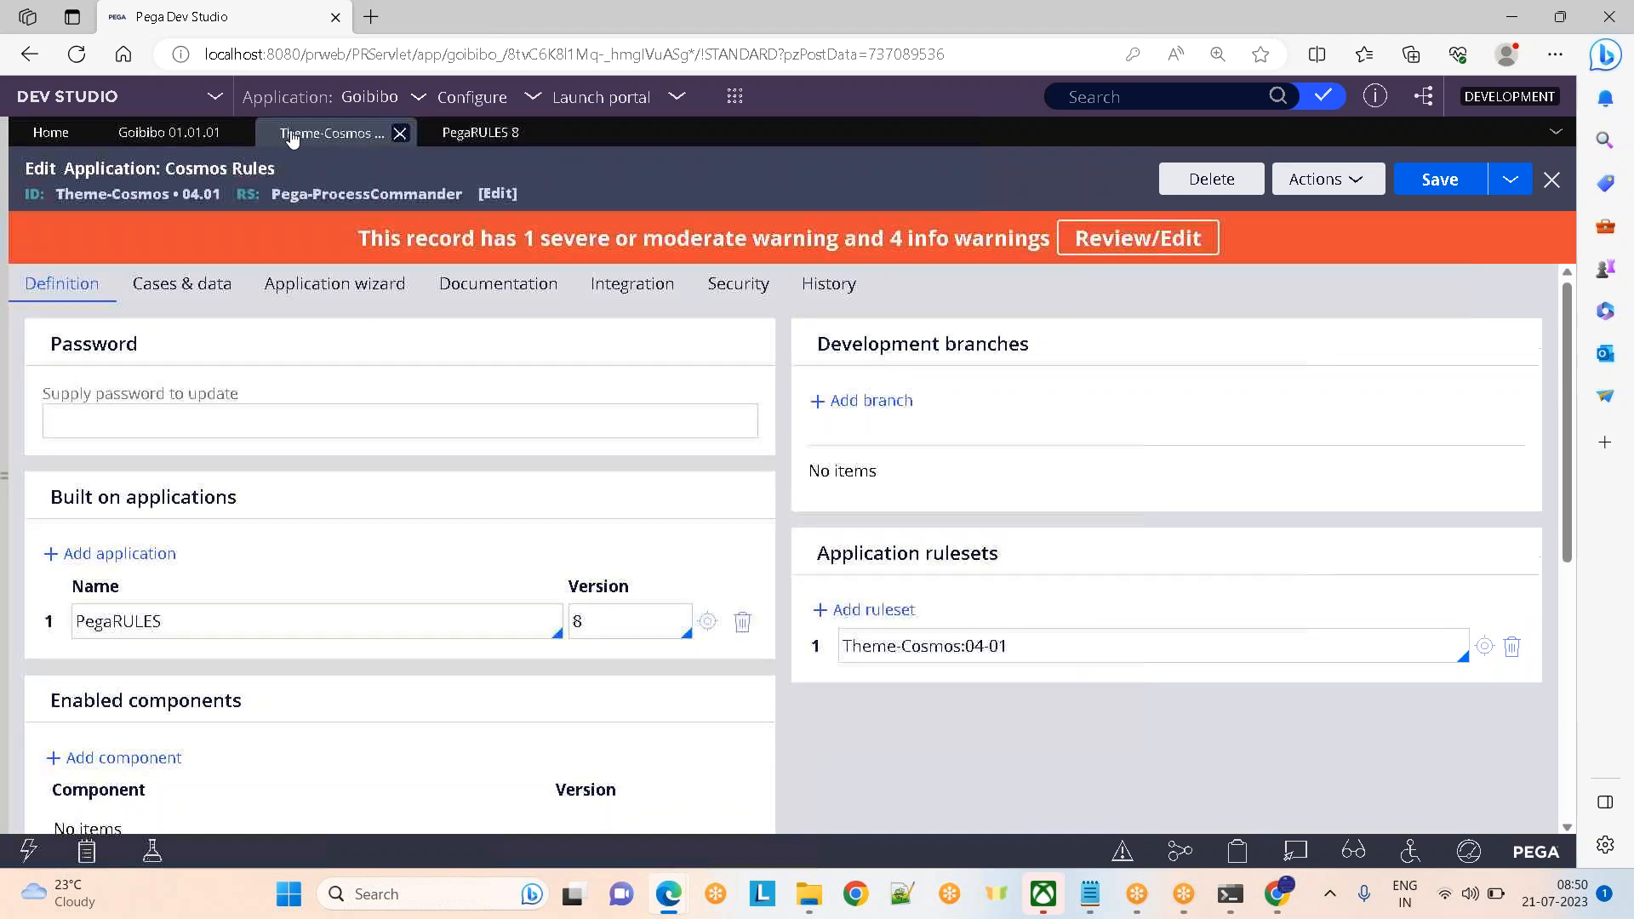
pyautogui.click(156, 134)
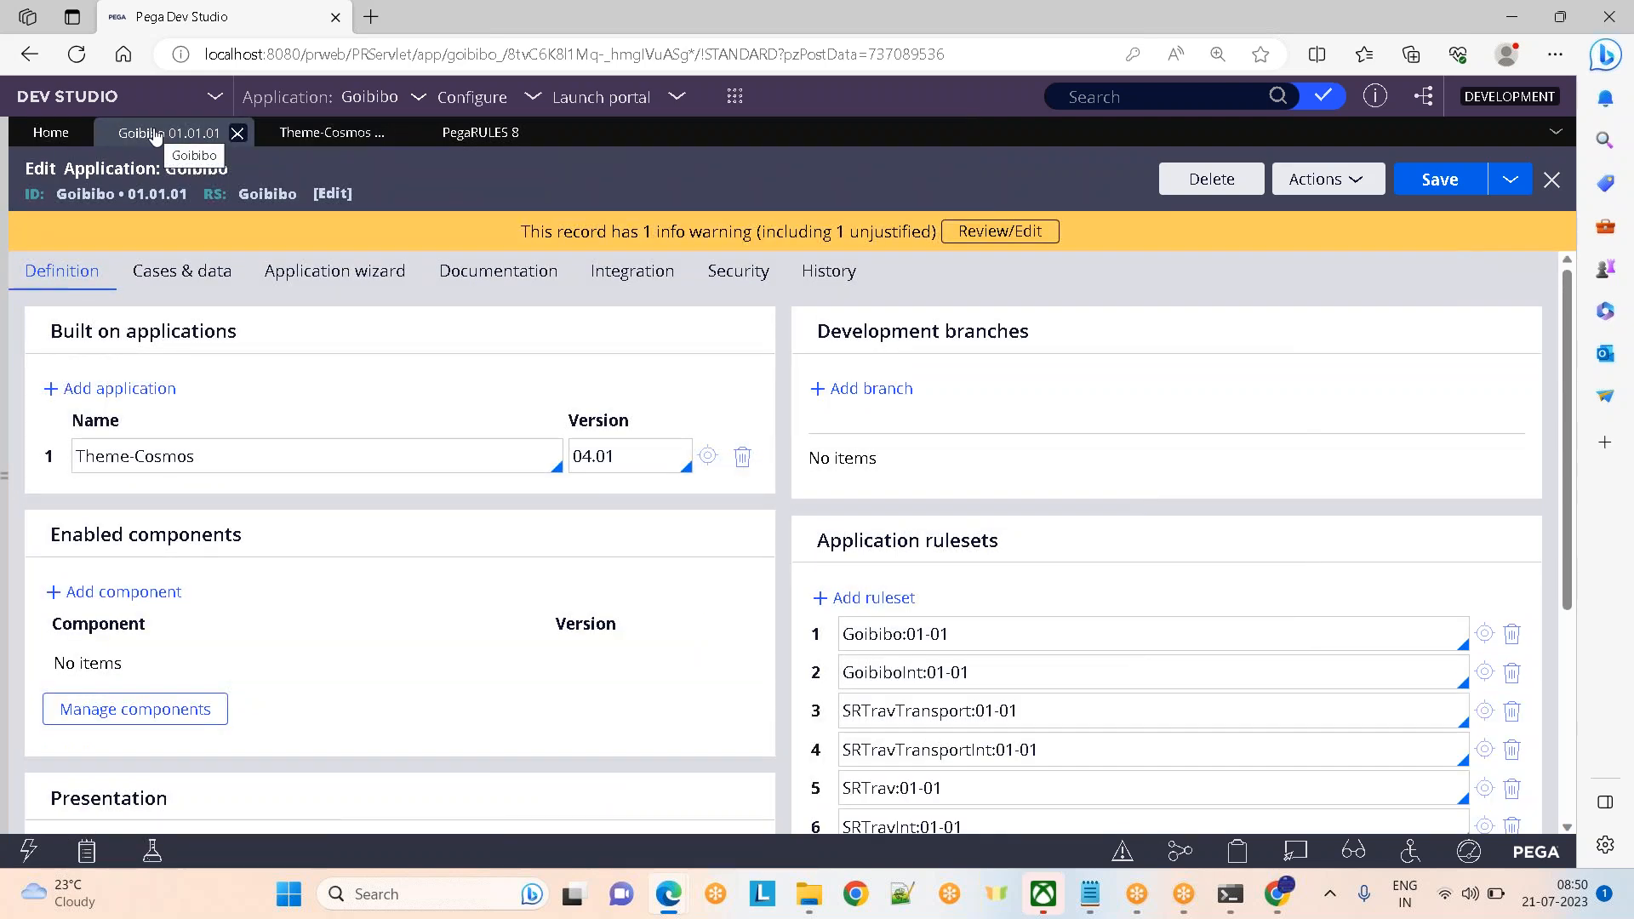
pyautogui.doubleClick(110, 169)
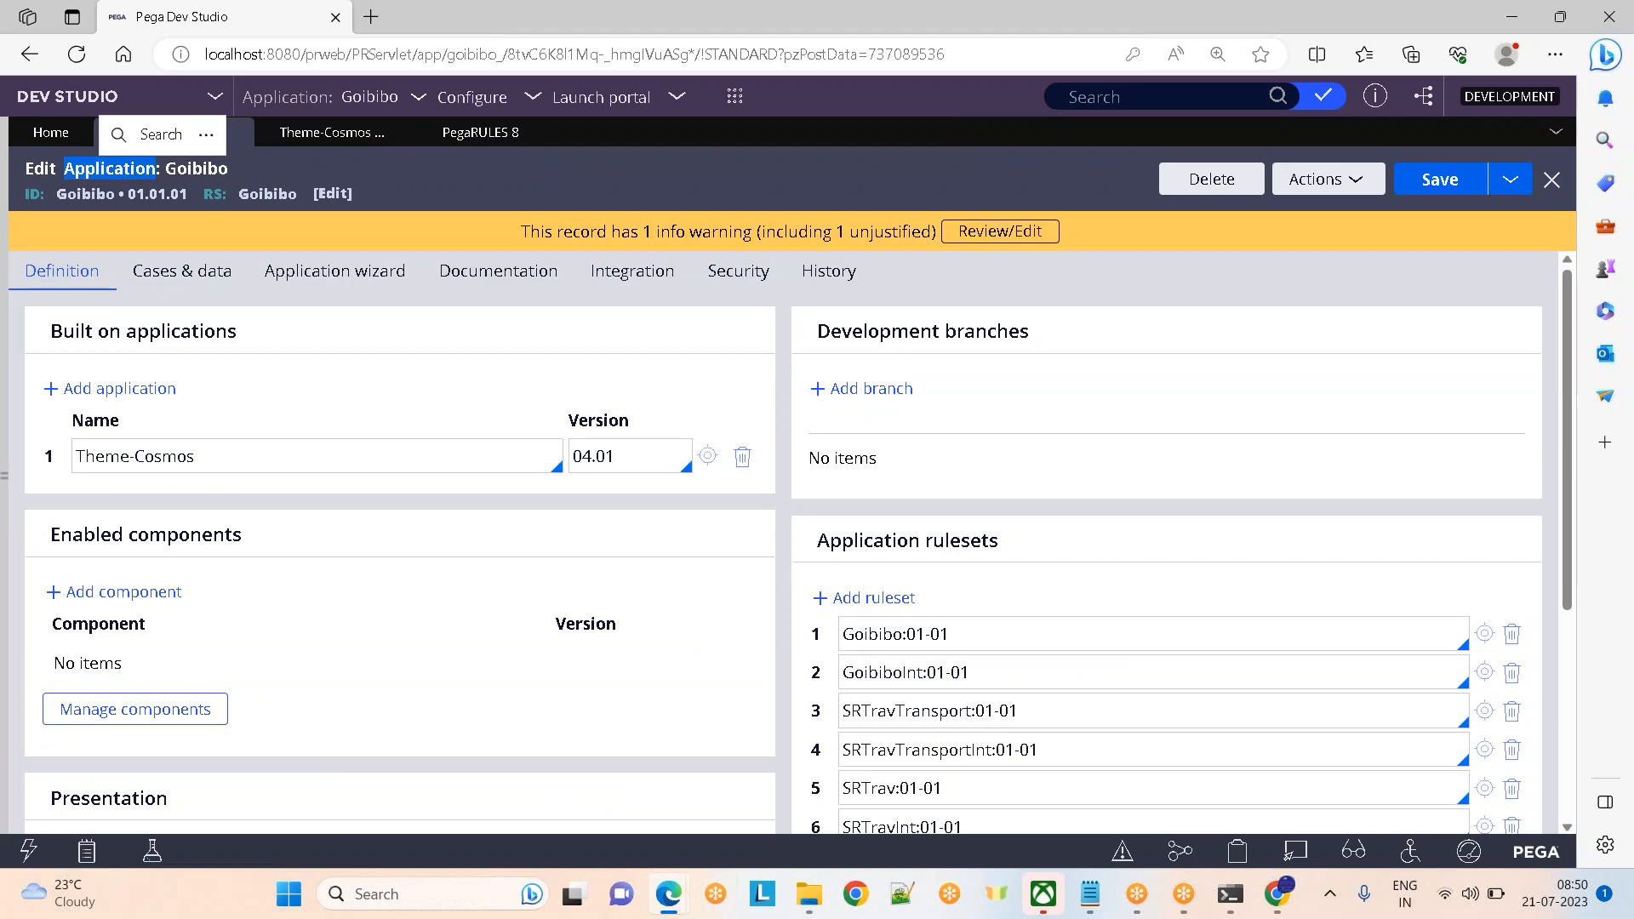
pyautogui.click(968, 542)
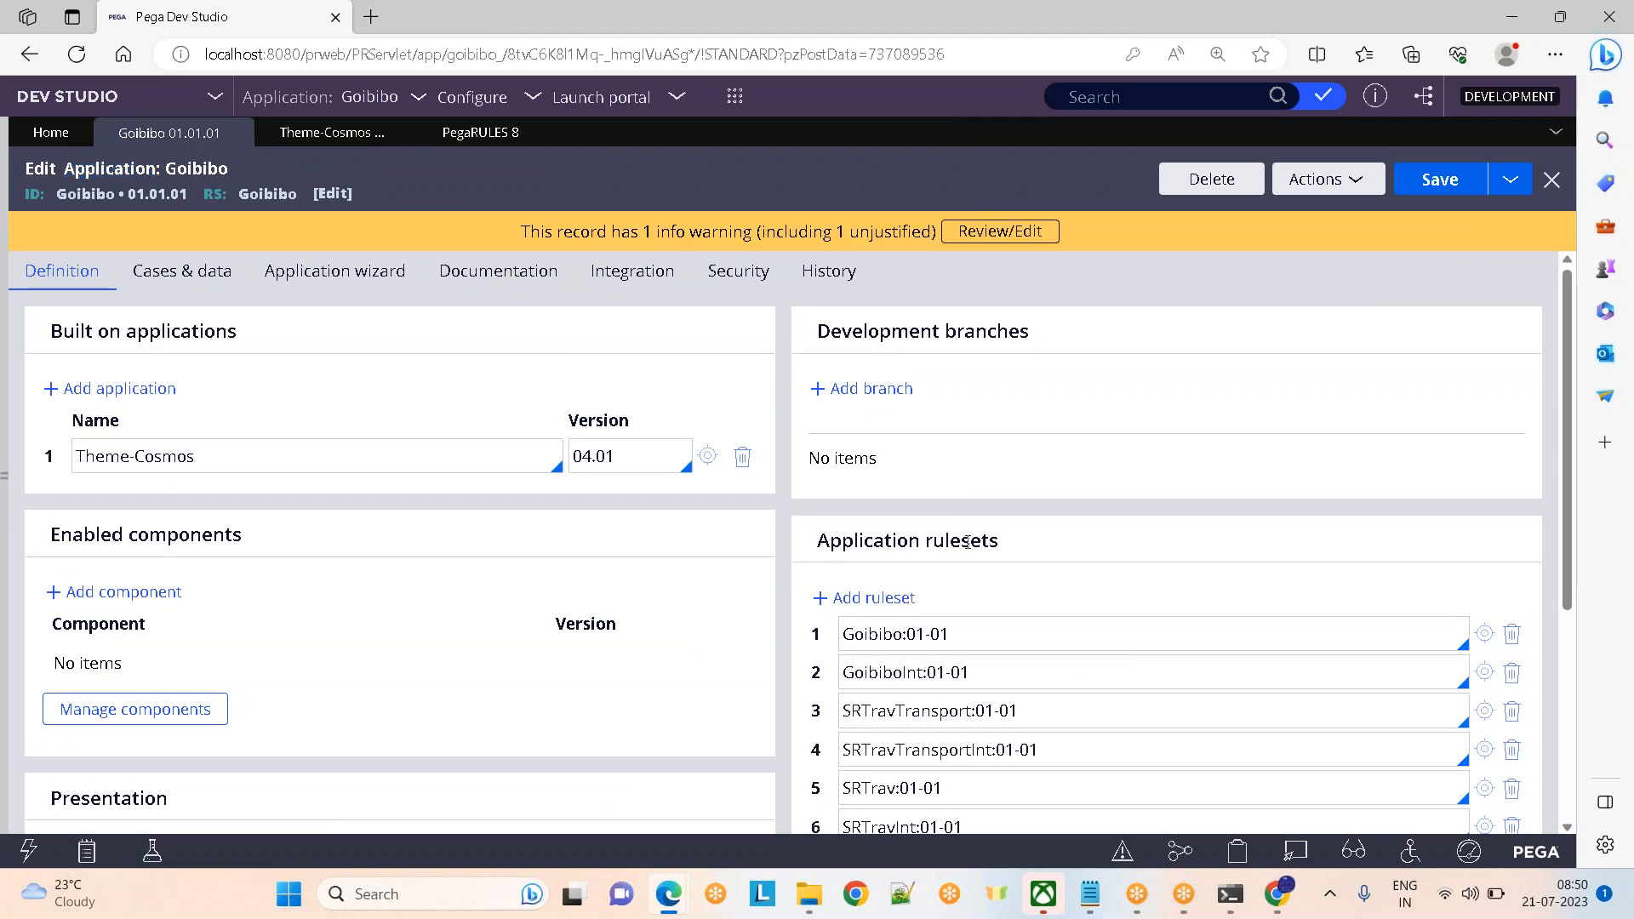
# Highlight 'rulesets' under Application rulesets, check Pega Platform, then come back to Goibibo
pyautogui.doubleClick(967, 542)
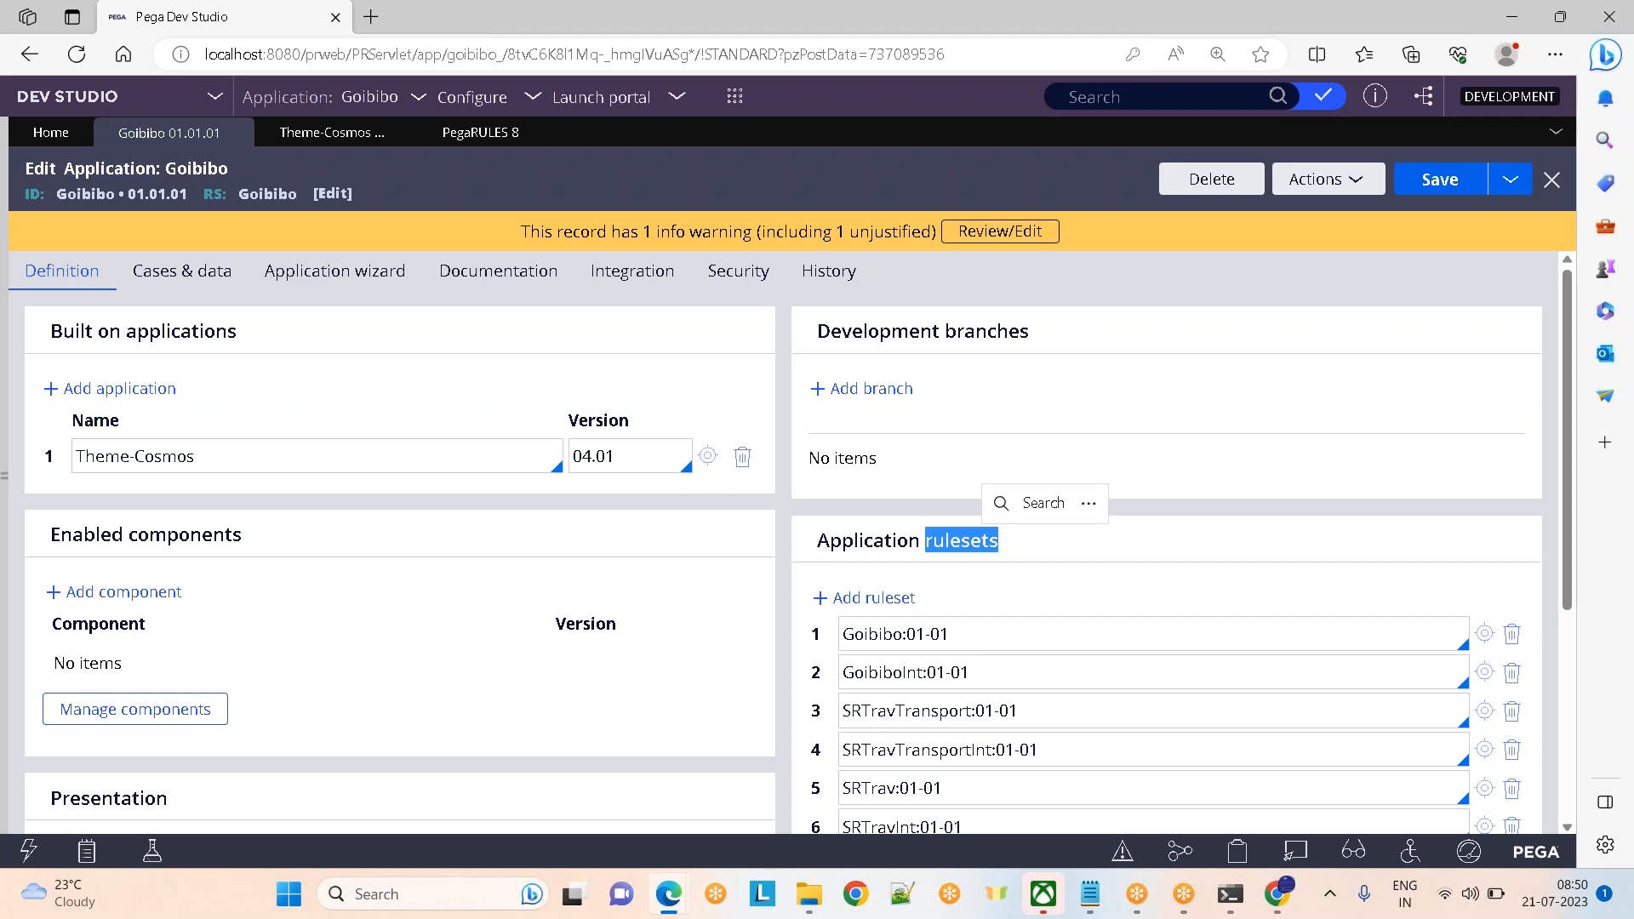
pyautogui.click(1301, 435)
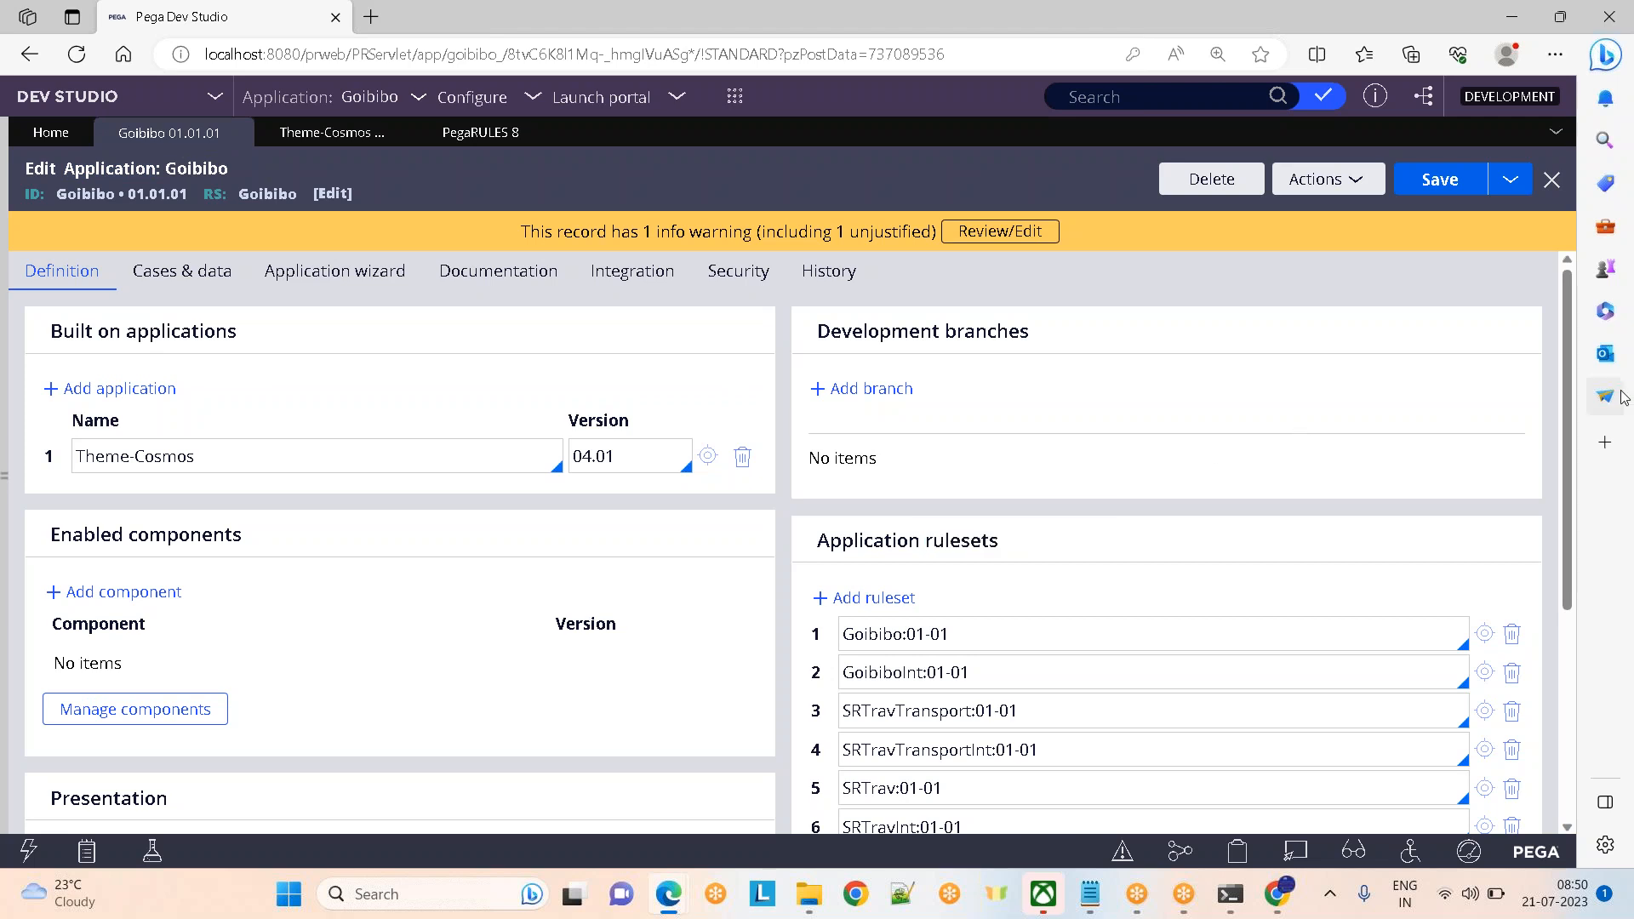
pyautogui.moveTo(1573, 374); pyautogui.dragTo(1576, 285)
pyautogui.click(466, 143)
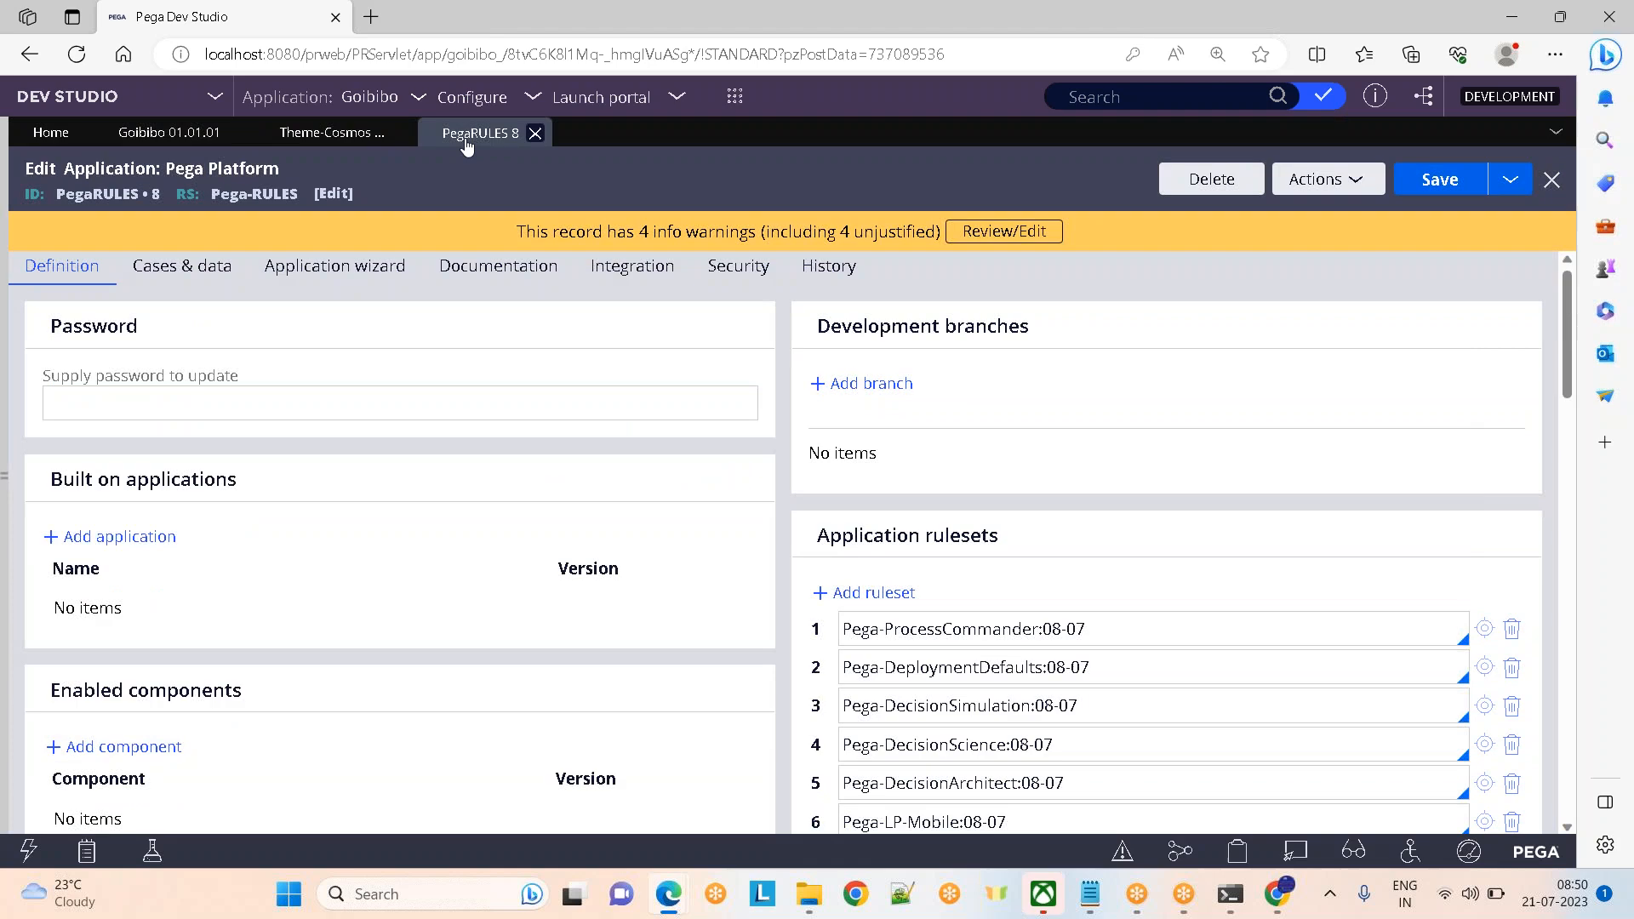
pyautogui.click(146, 136)
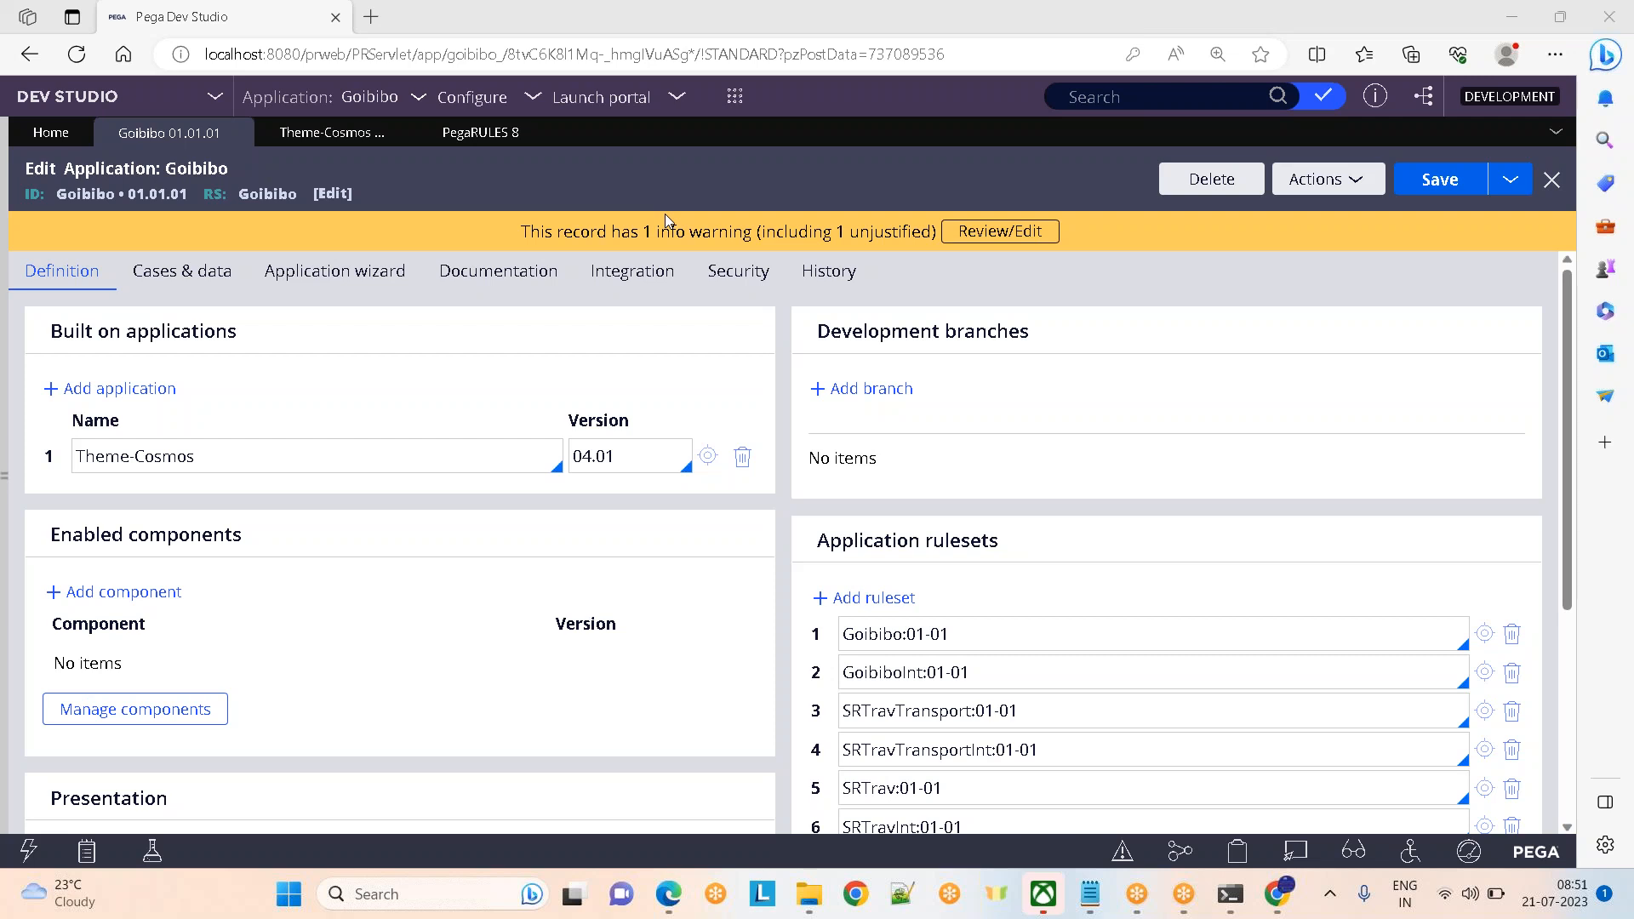
pyautogui.click(650, 170)
# Open Goibibo's History tab and point out its Description and Usage fields
pyautogui.click(818, 279)
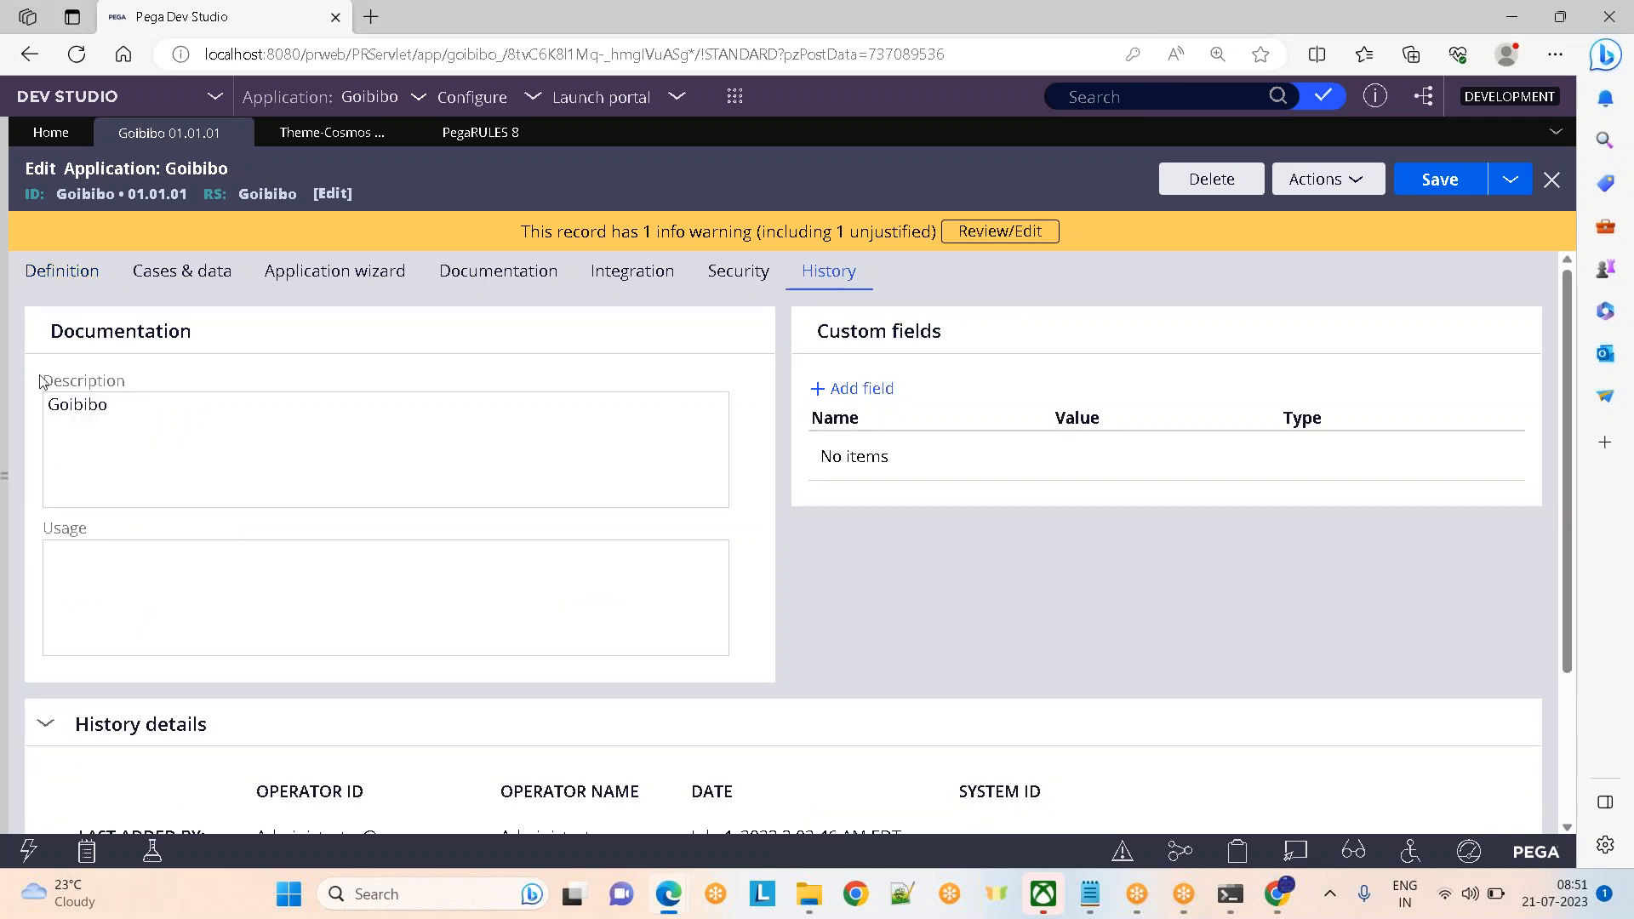
pyautogui.moveTo(34, 379); pyautogui.dragTo(324, 401)
pyautogui.moveTo(35, 528); pyautogui.dragTo(174, 525)
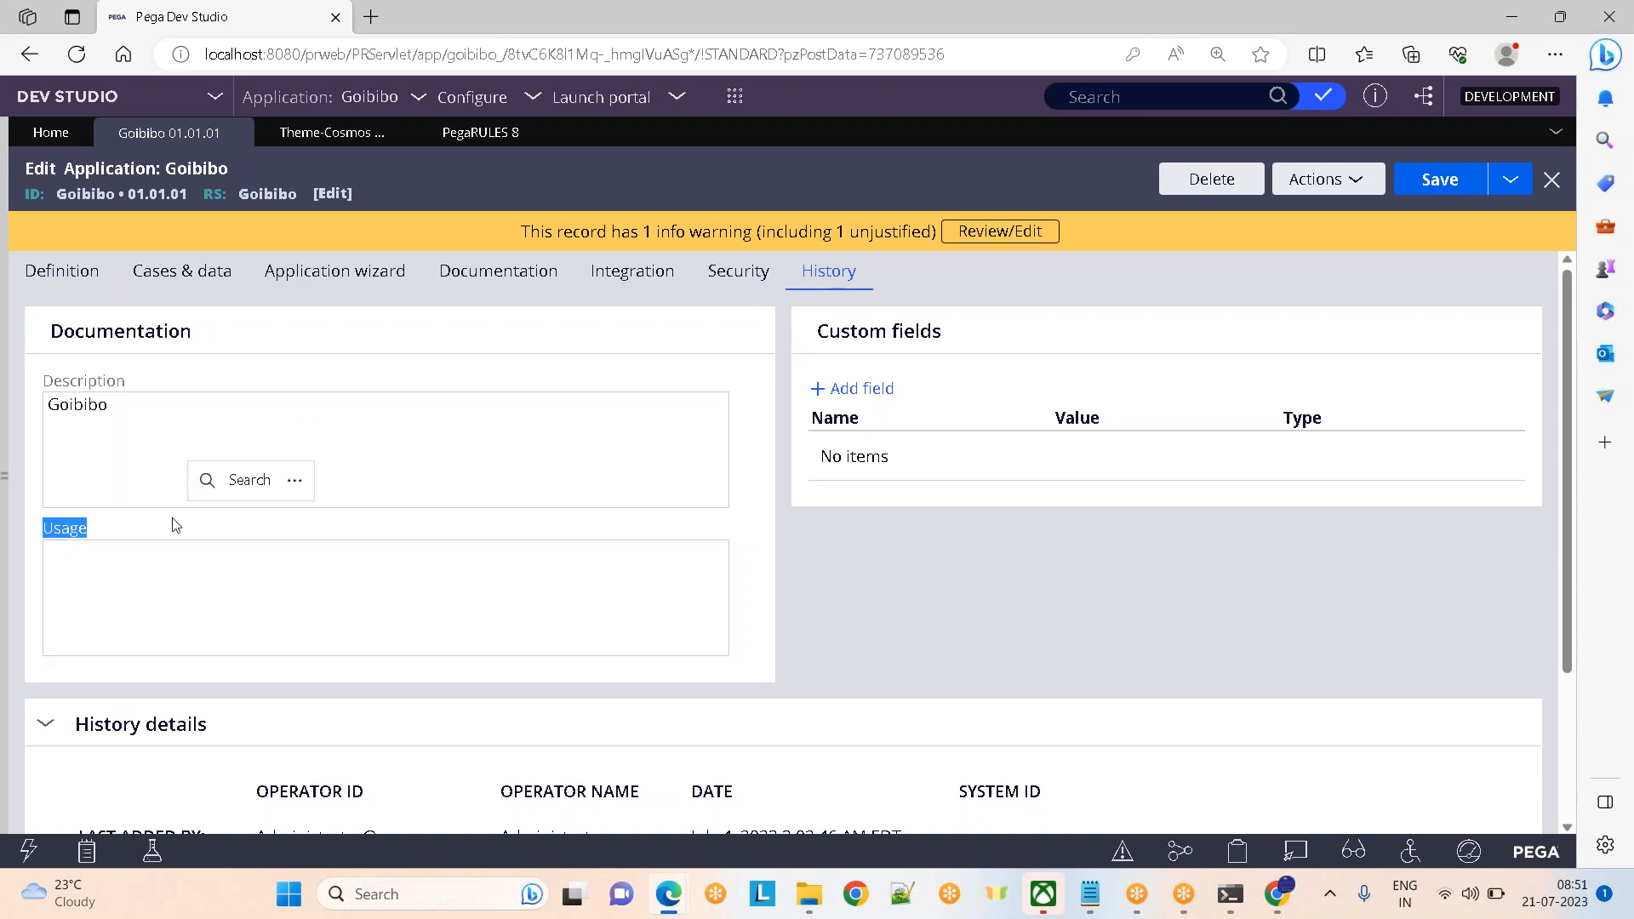
pyautogui.click(151, 460)
pyautogui.click(159, 598)
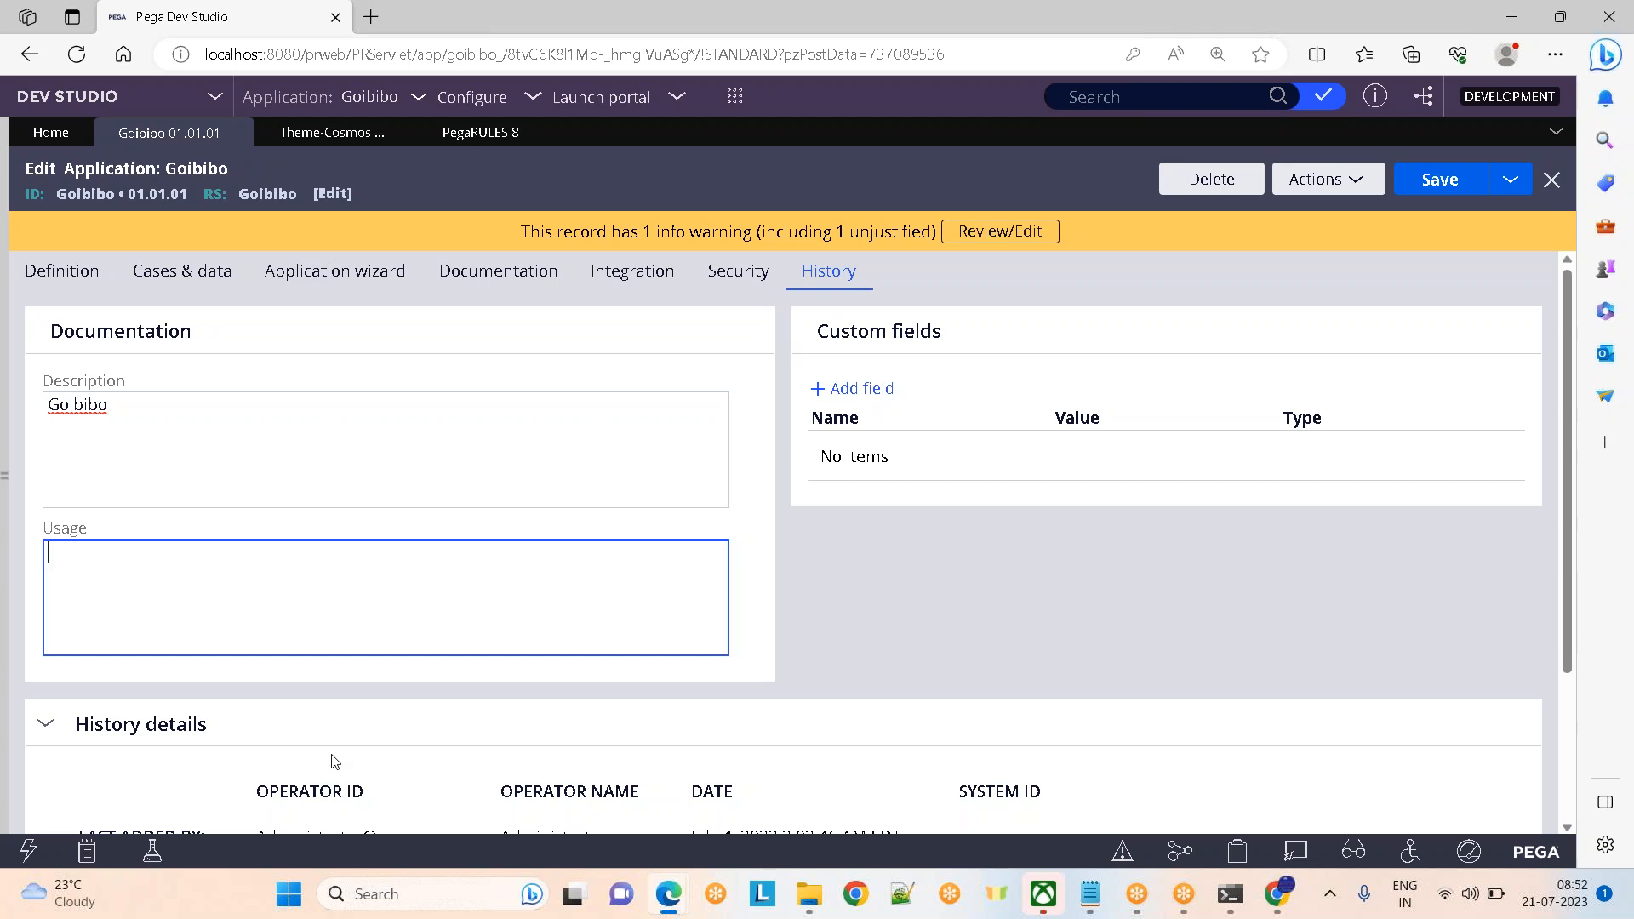
# Check the record's Actions list, then ignore the spelling warning on 'Goibibo'
pyautogui.click(1322, 193)
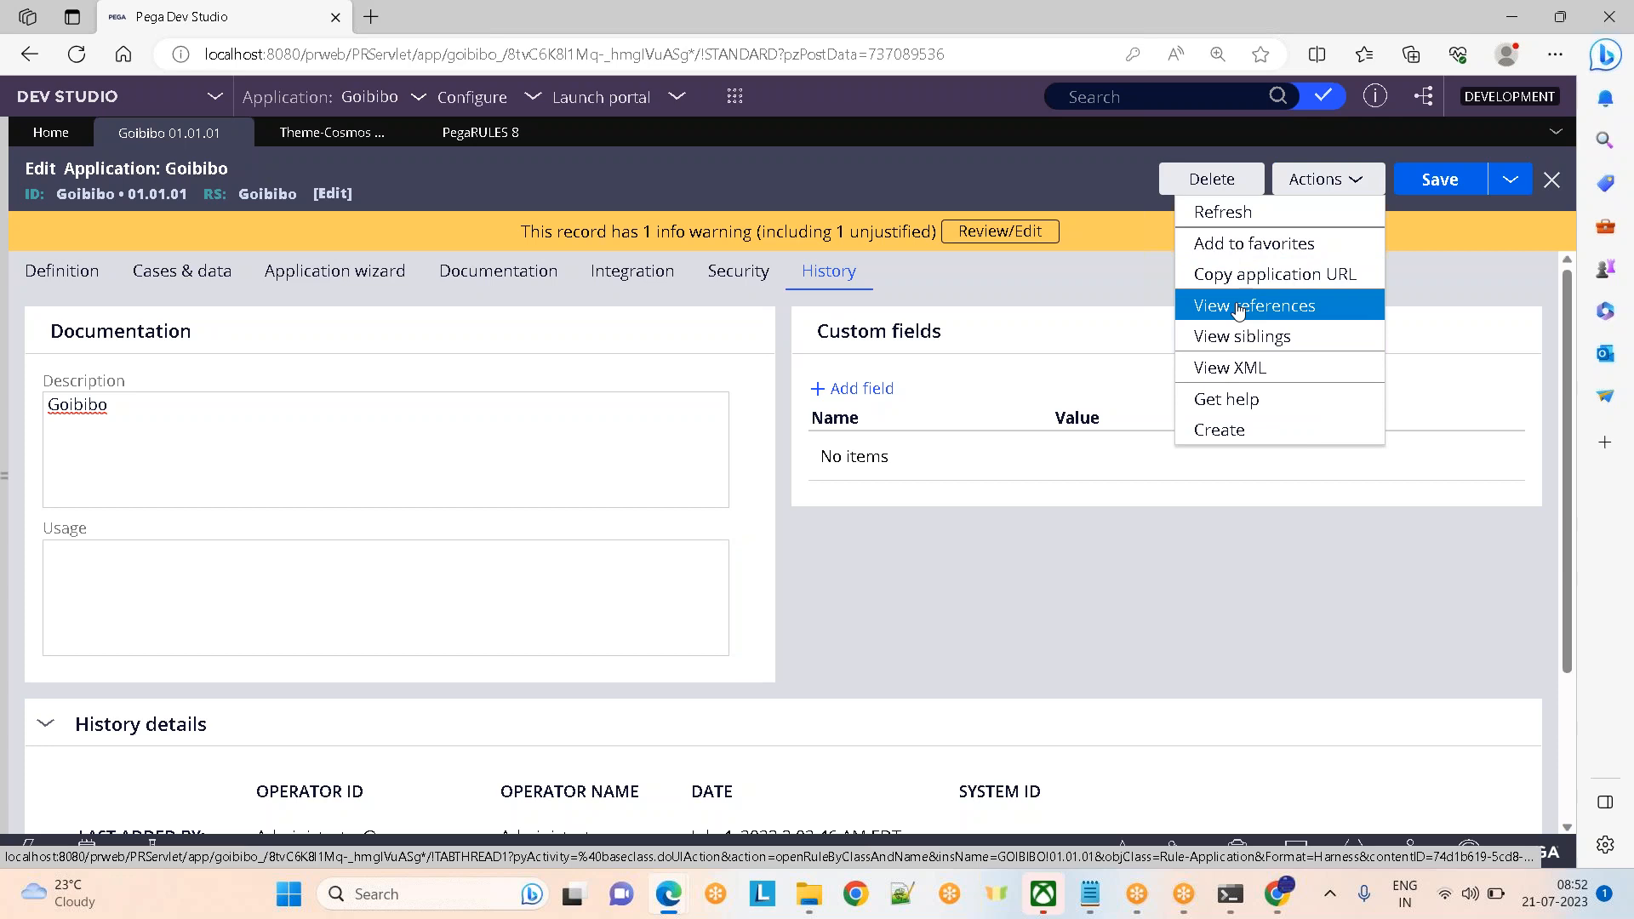
pyautogui.click(816, 179)
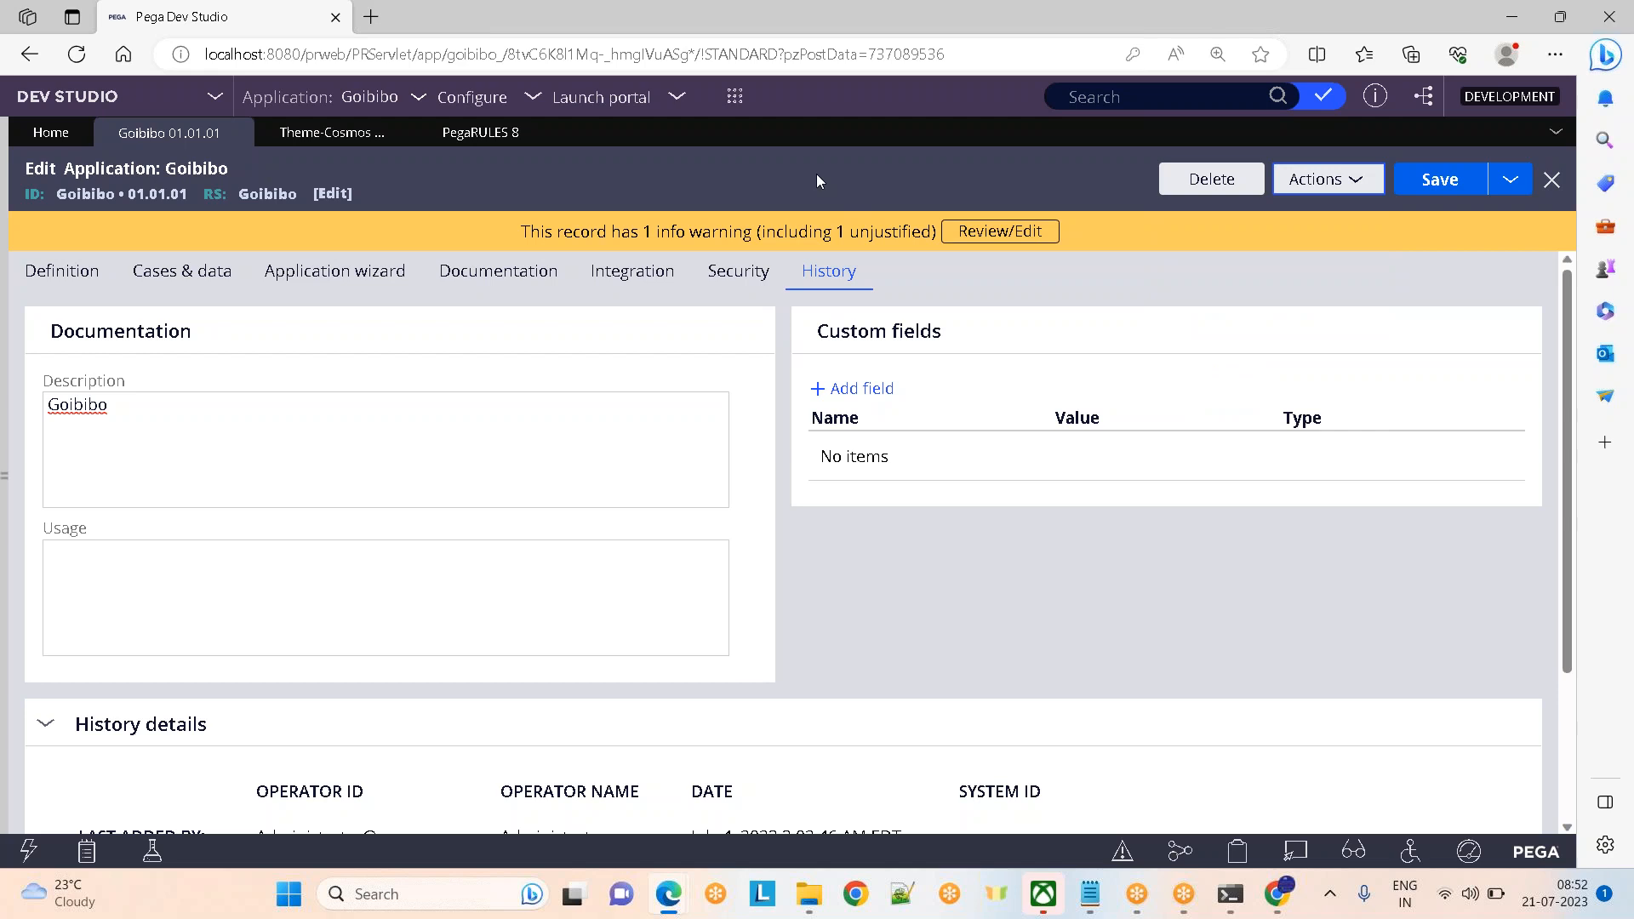
pyautogui.click(120, 456)
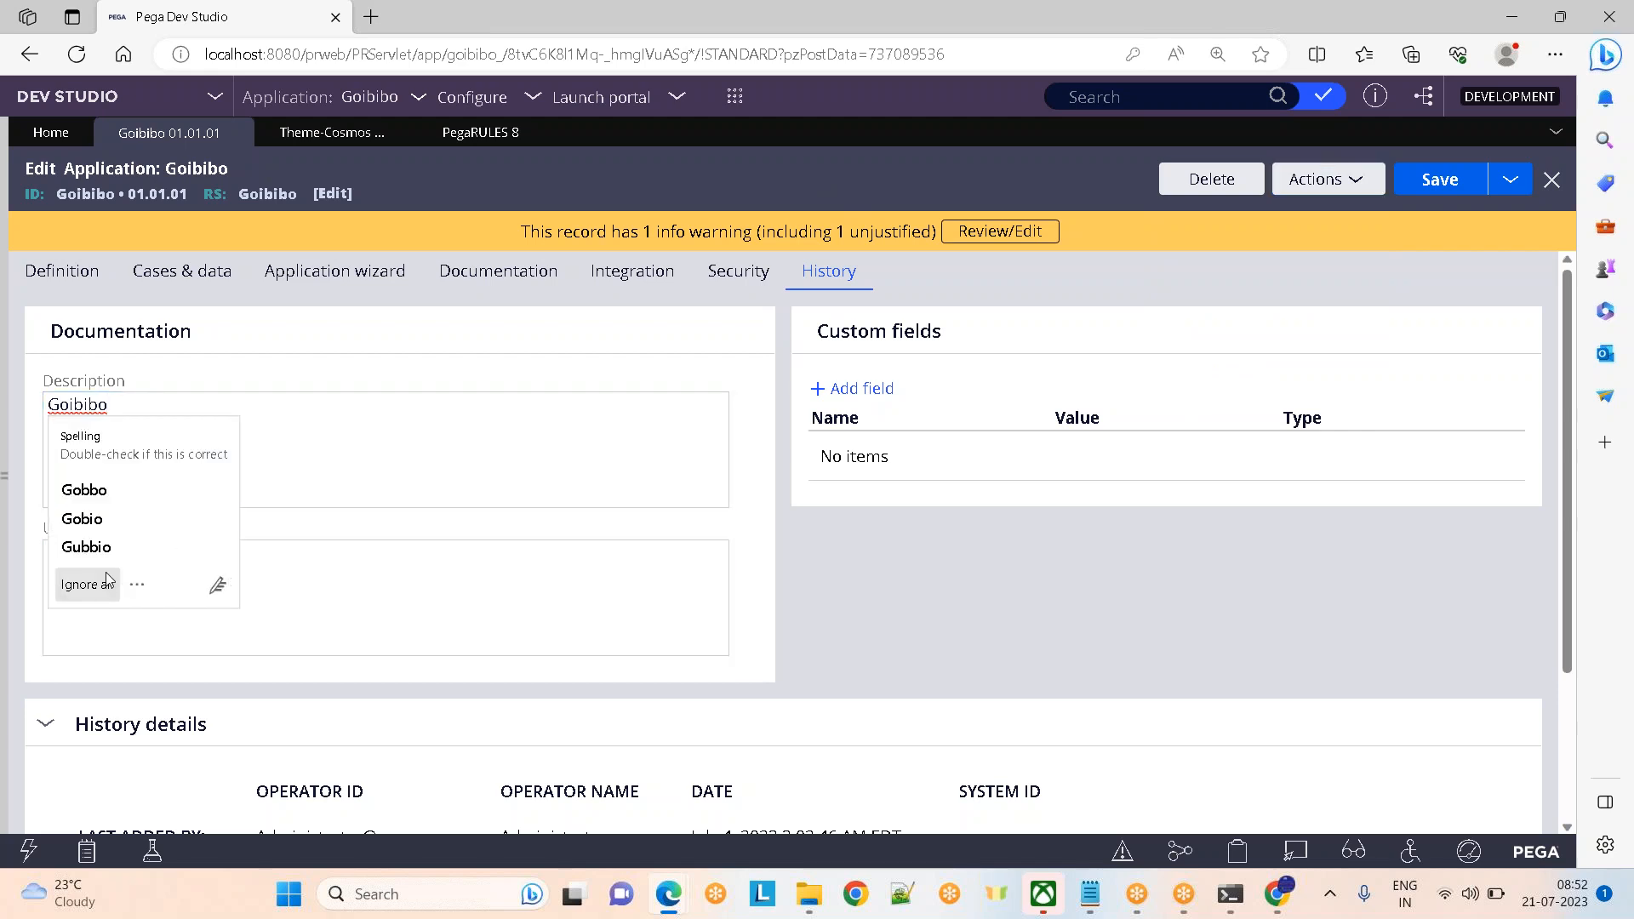
pyautogui.click(109, 579)
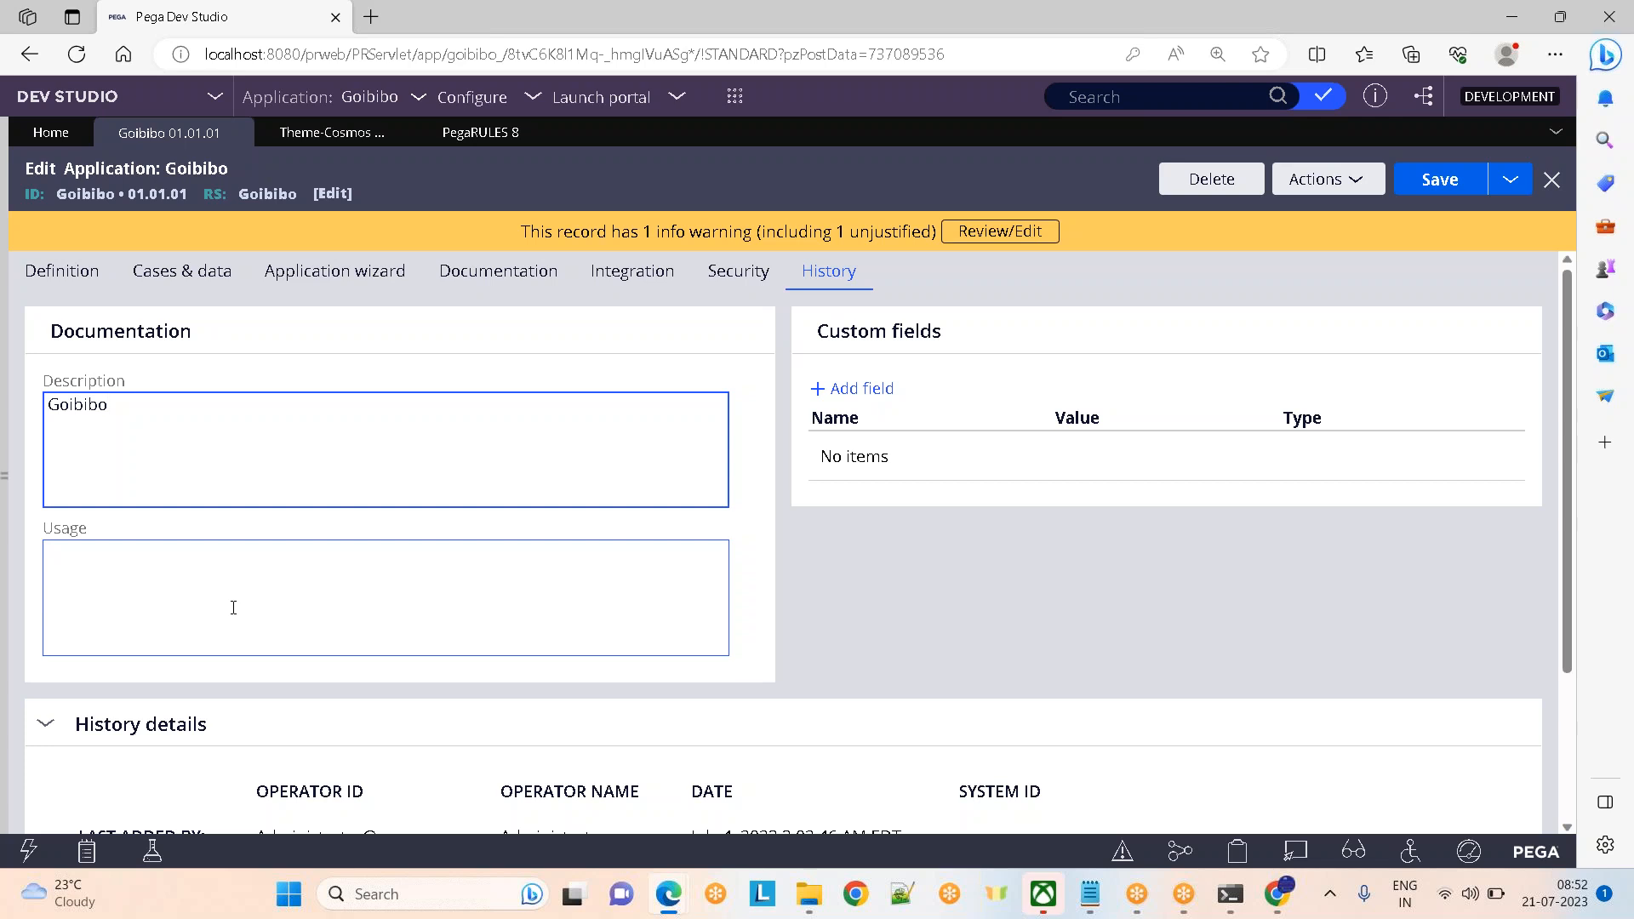
# Reopen the Records explorer with Security collapsed, return to Definition, and close Theme-Cosmos and PegaRULES 8
pyautogui.click(6, 475)
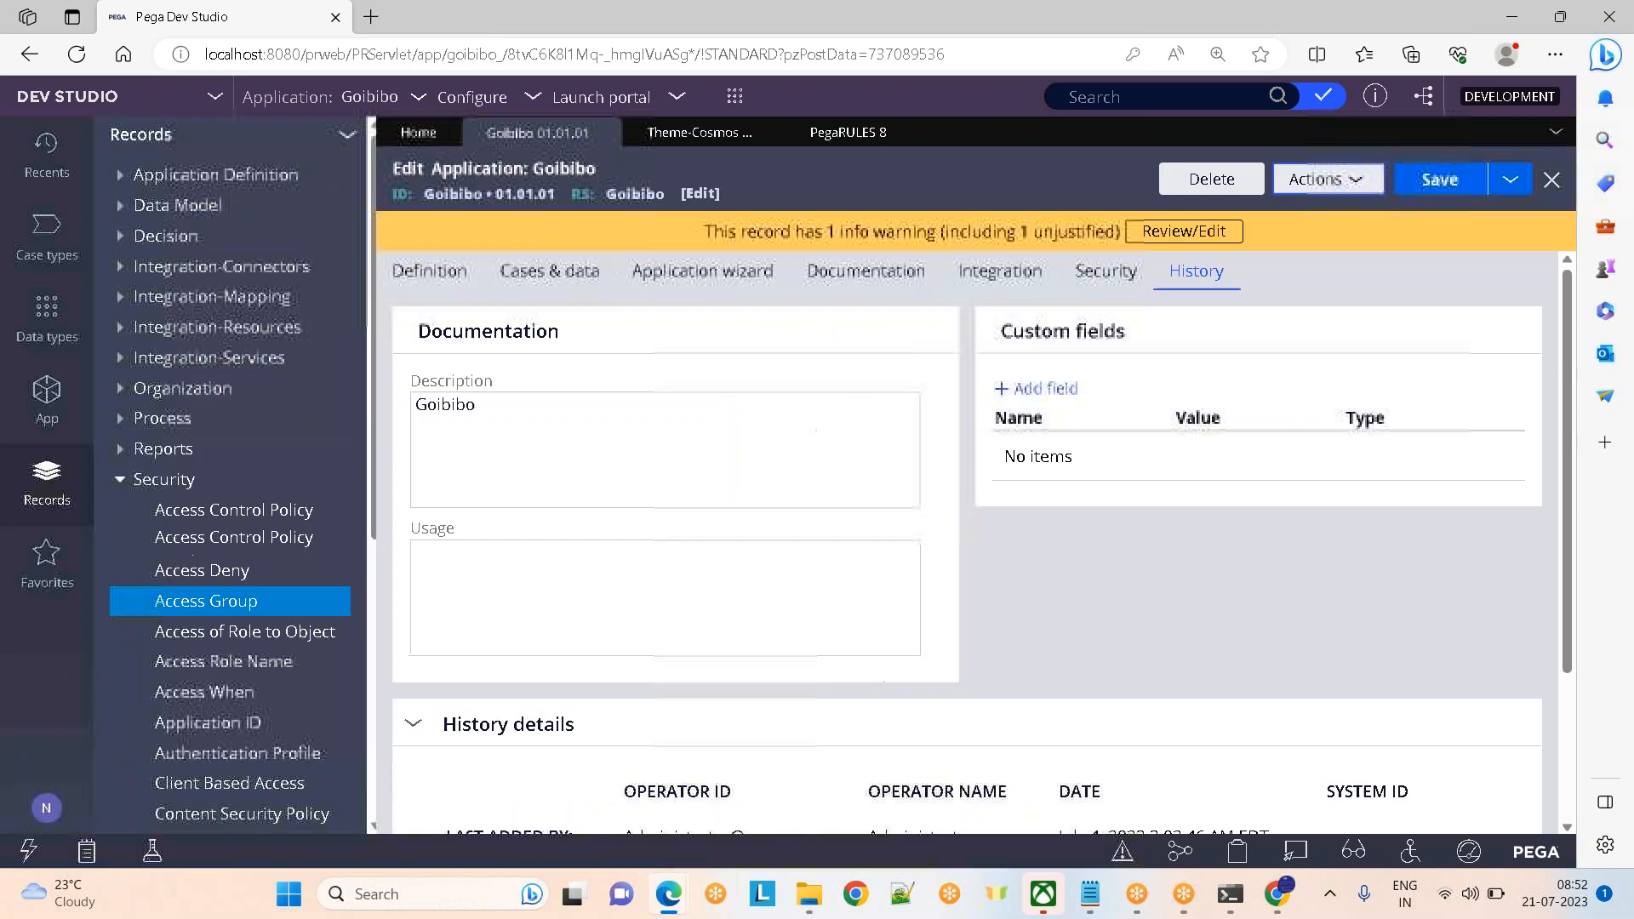
pyautogui.click(129, 482)
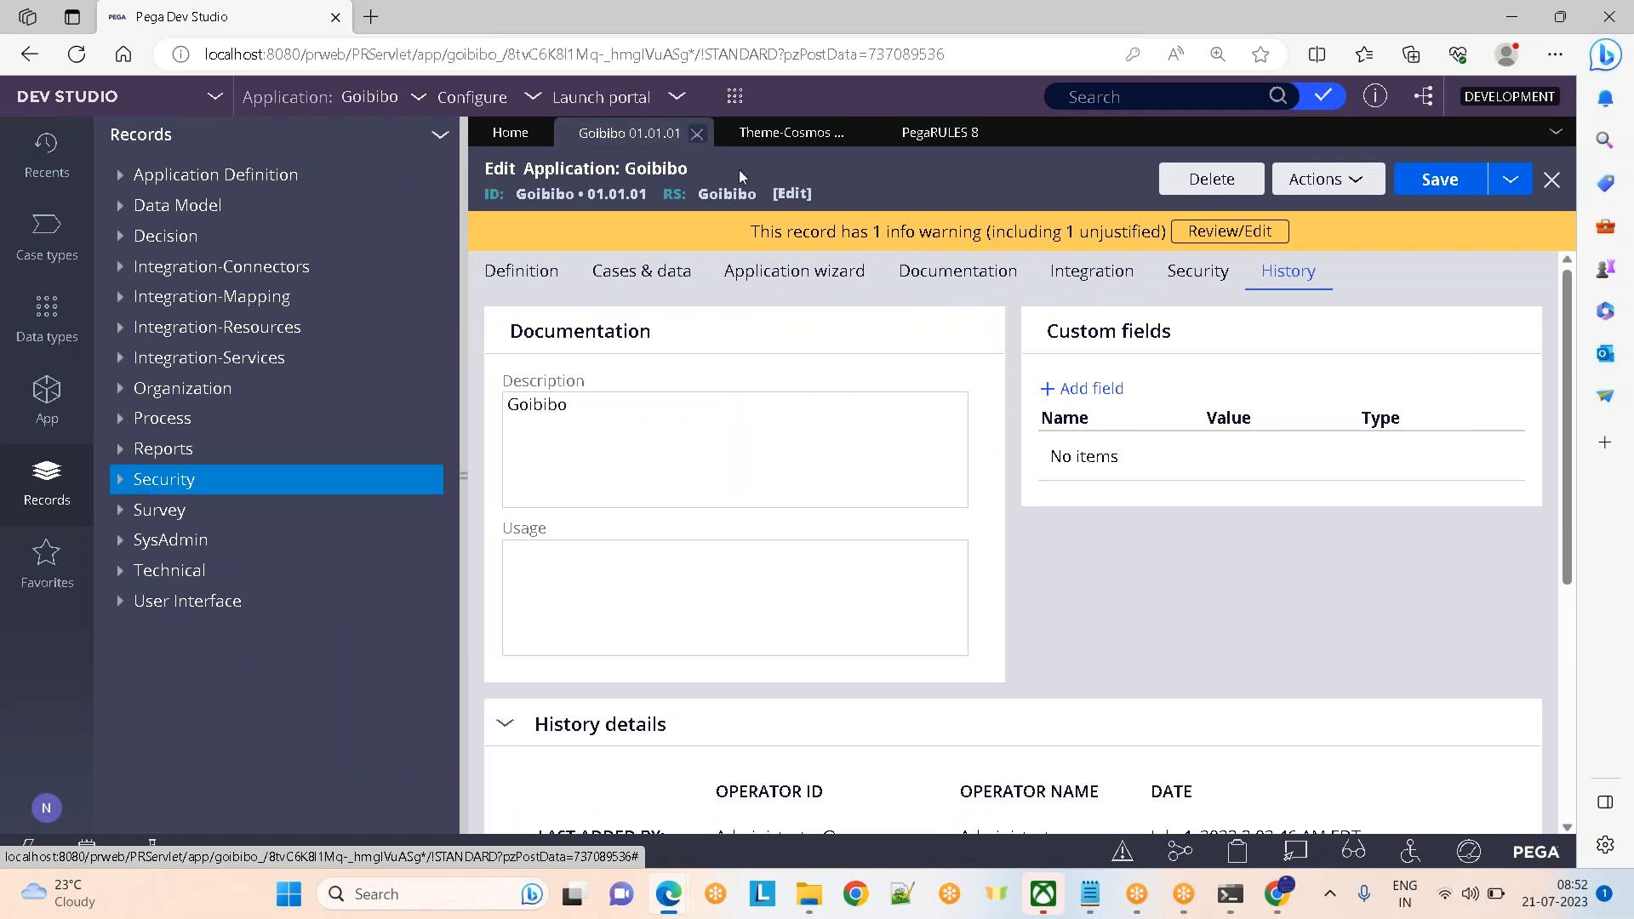
pyautogui.click(492, 274)
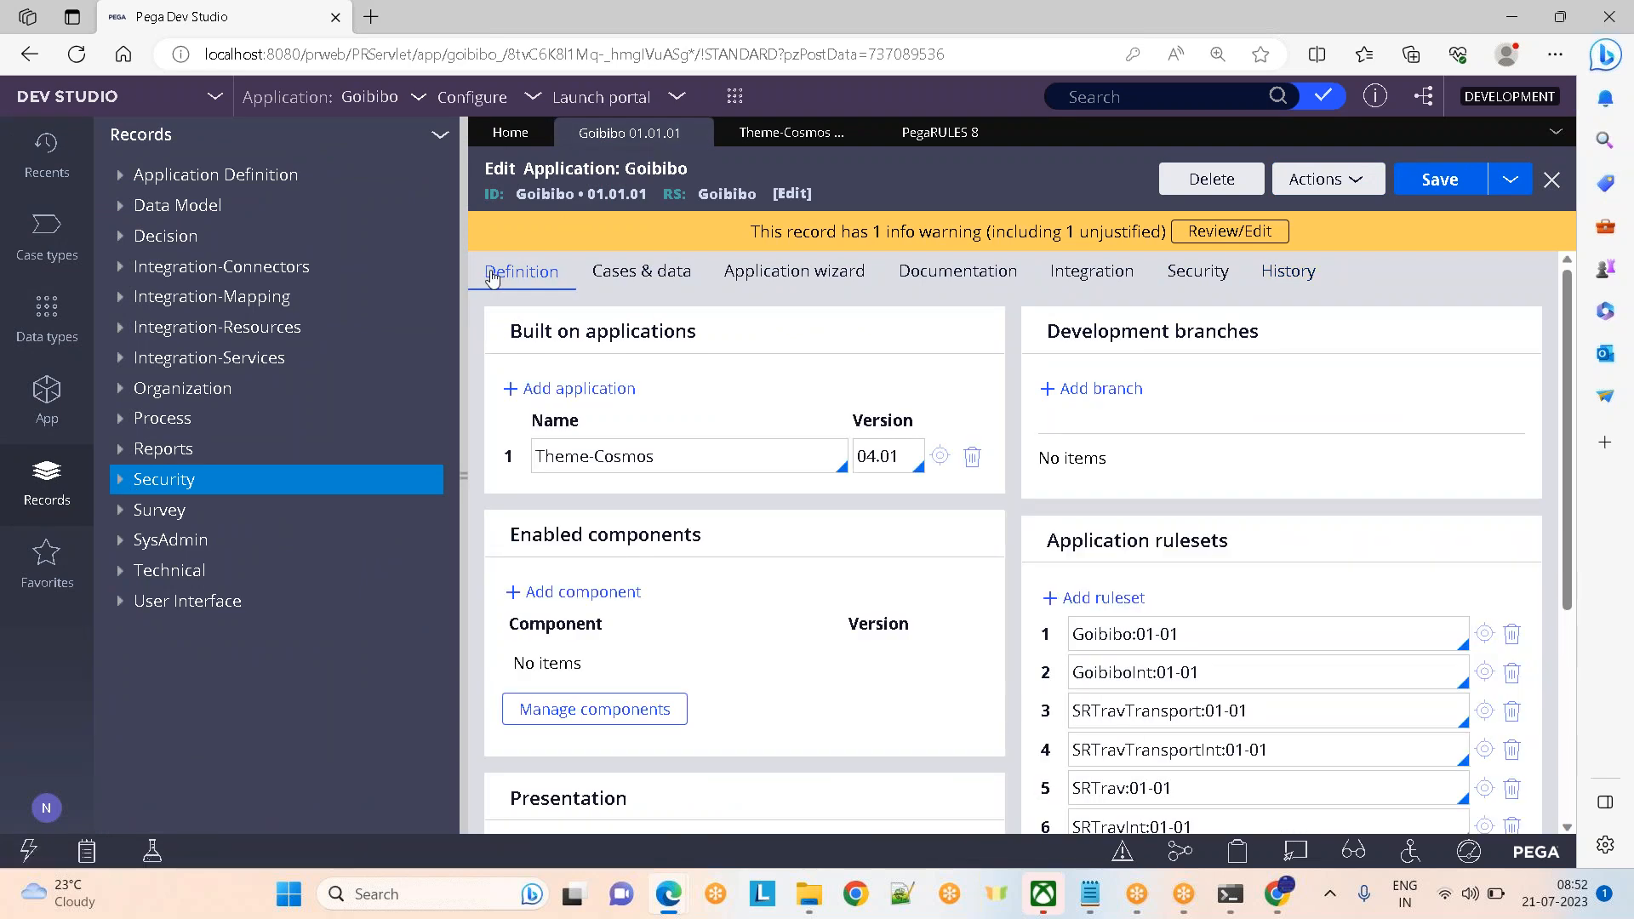
pyautogui.click(861, 133)
pyautogui.click(839, 132)
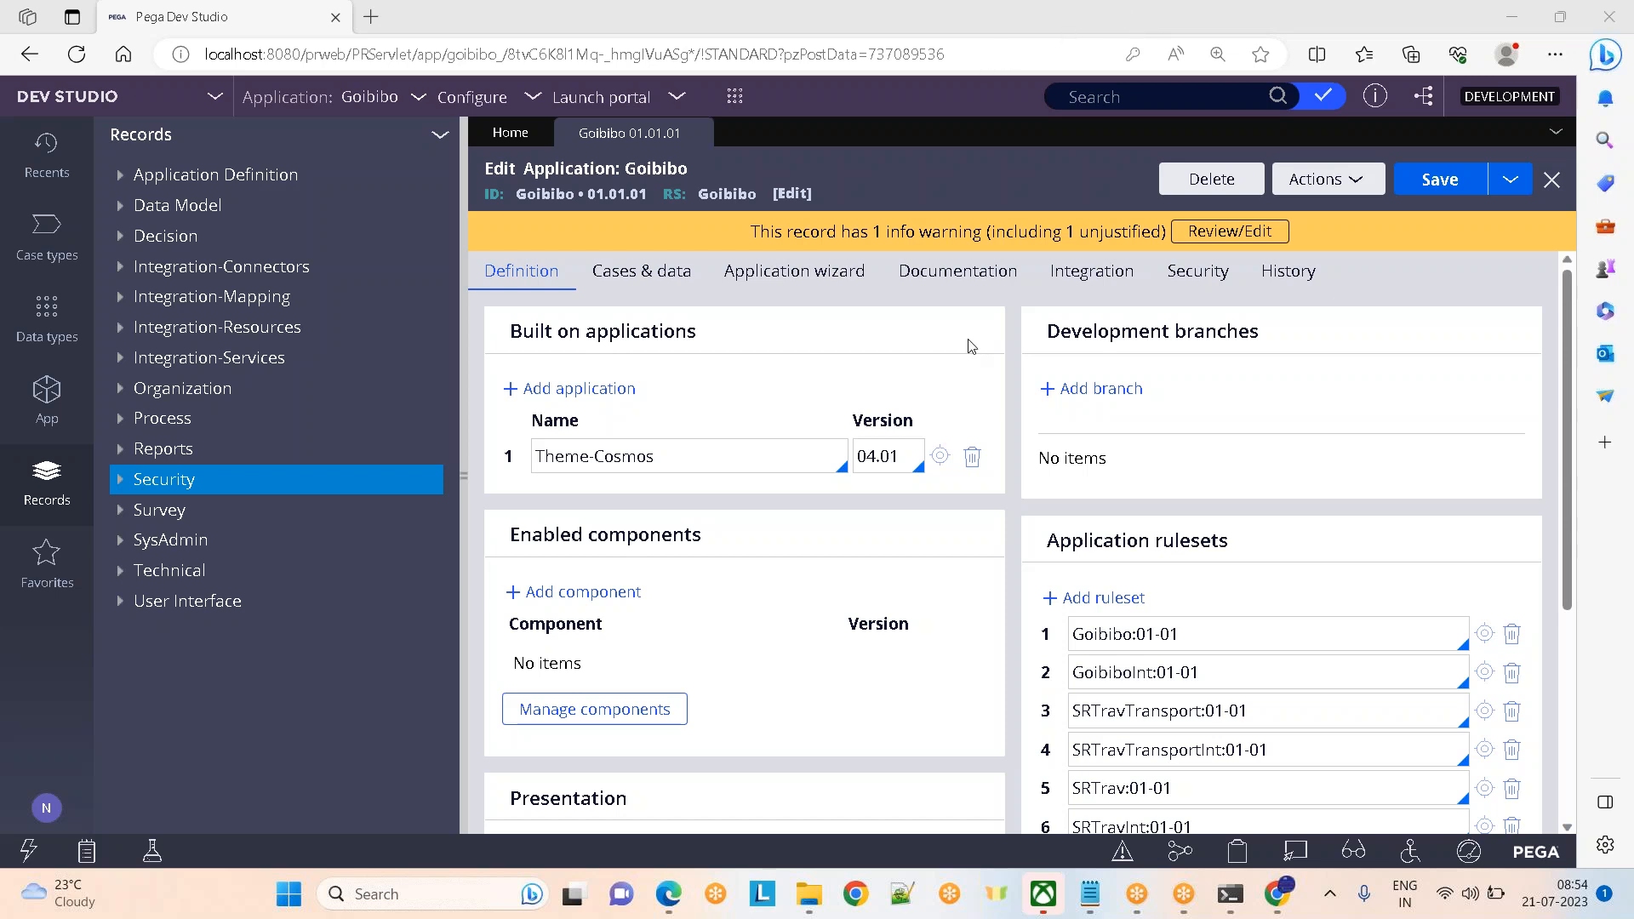
# Show the desktop, then bring the Day 2 Notepad notes on applications and portals forward
pyautogui.press('super+d')
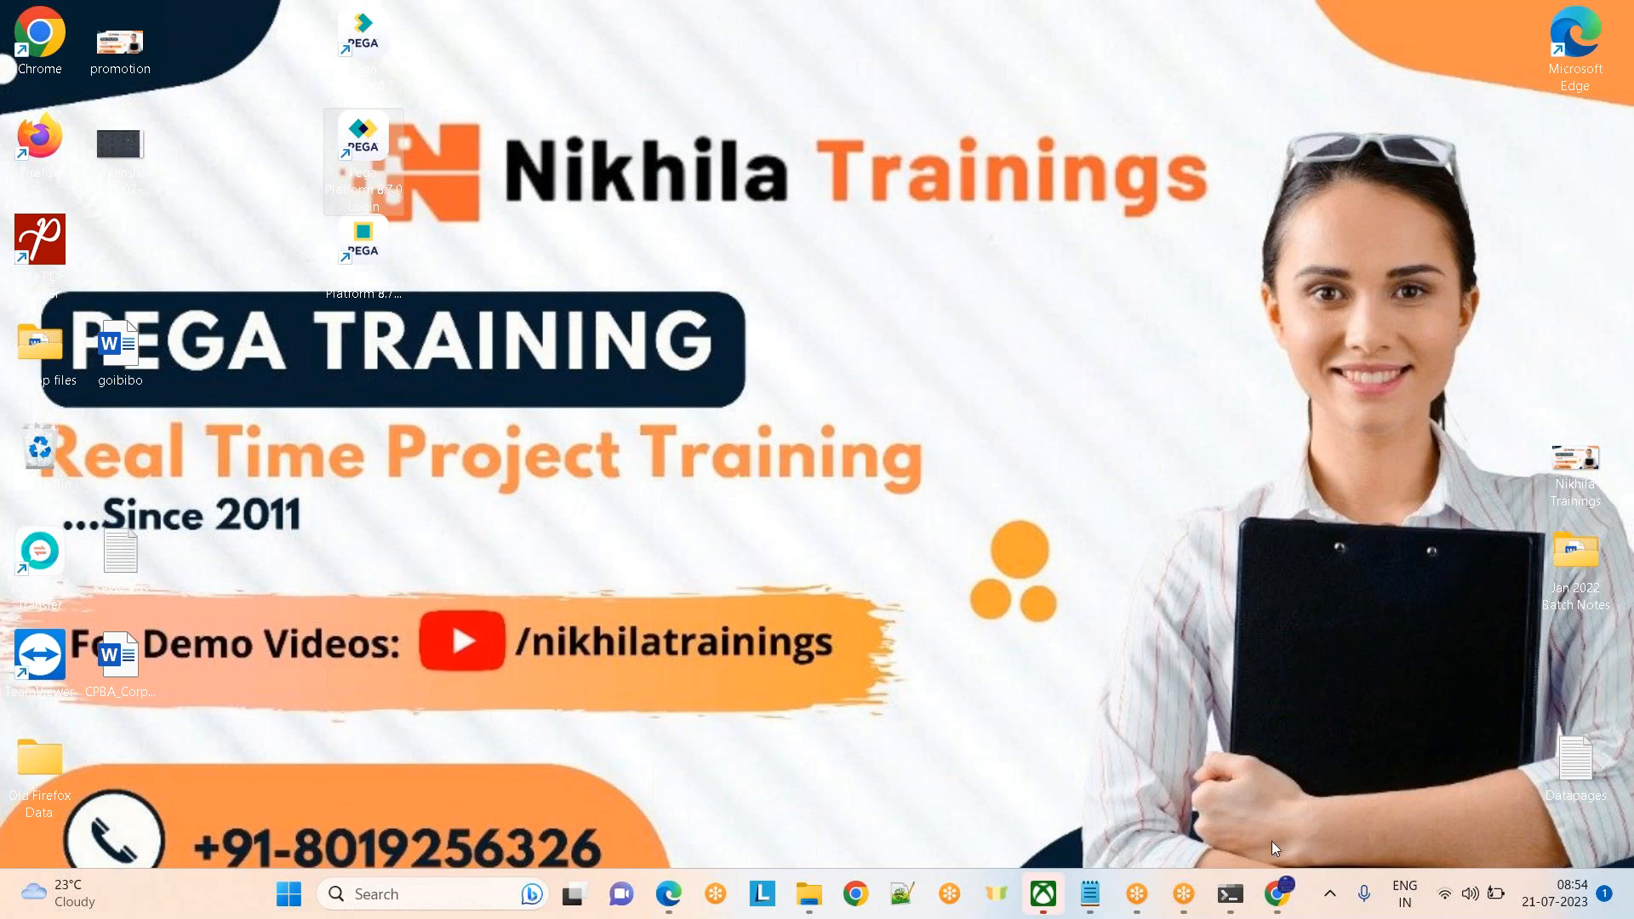
pyautogui.moveTo(668, 892)
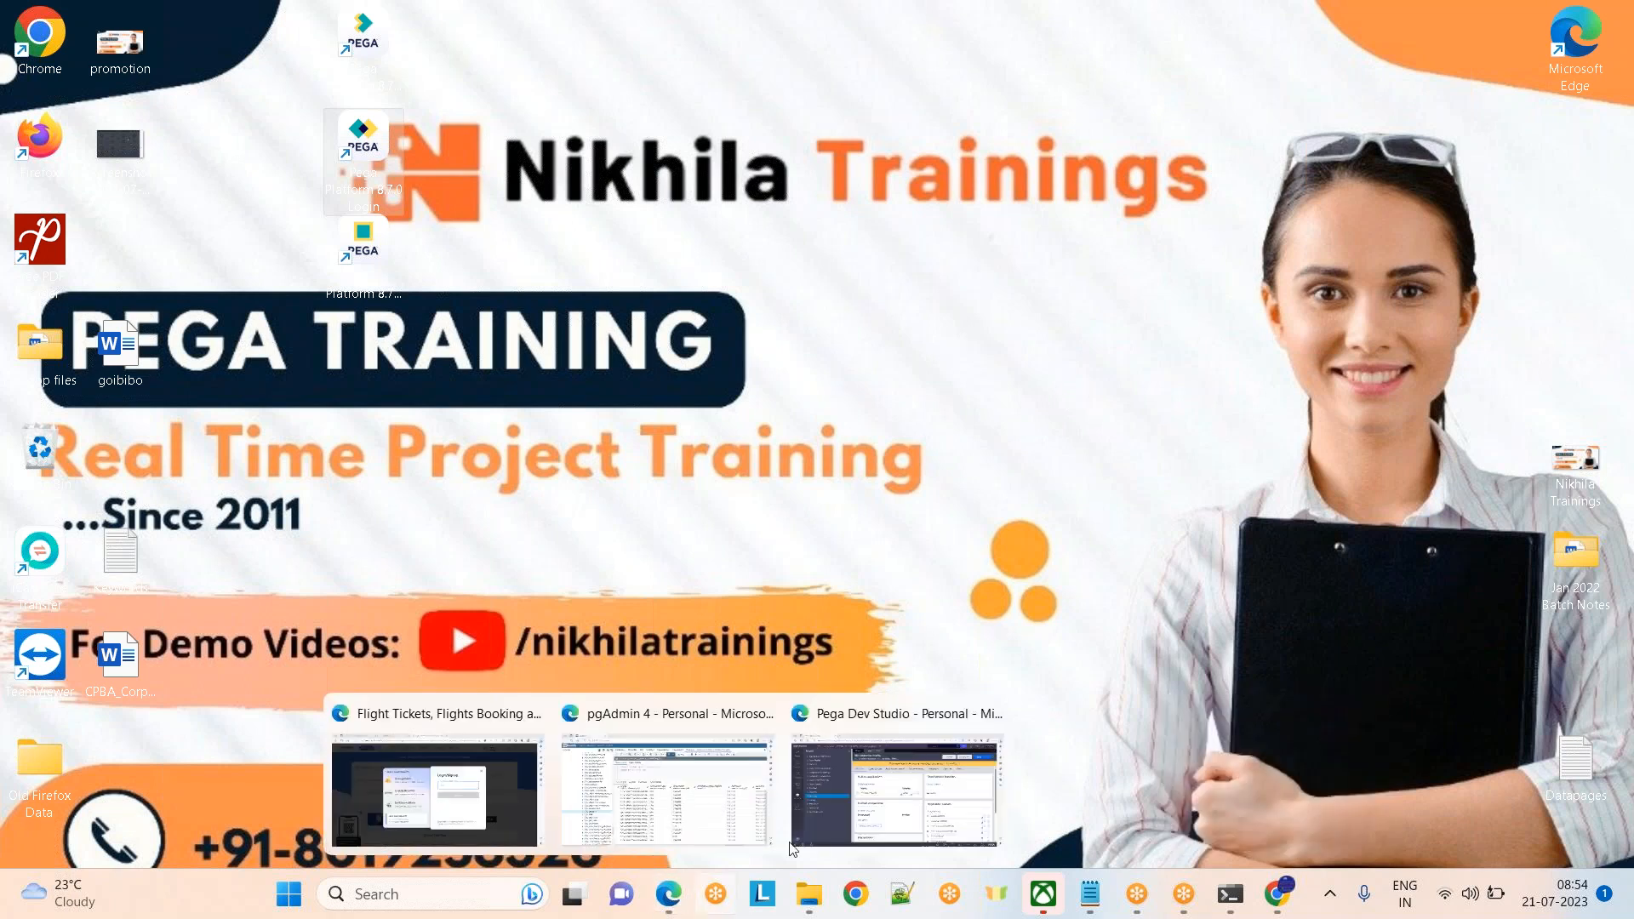
pyautogui.moveTo(1090, 894)
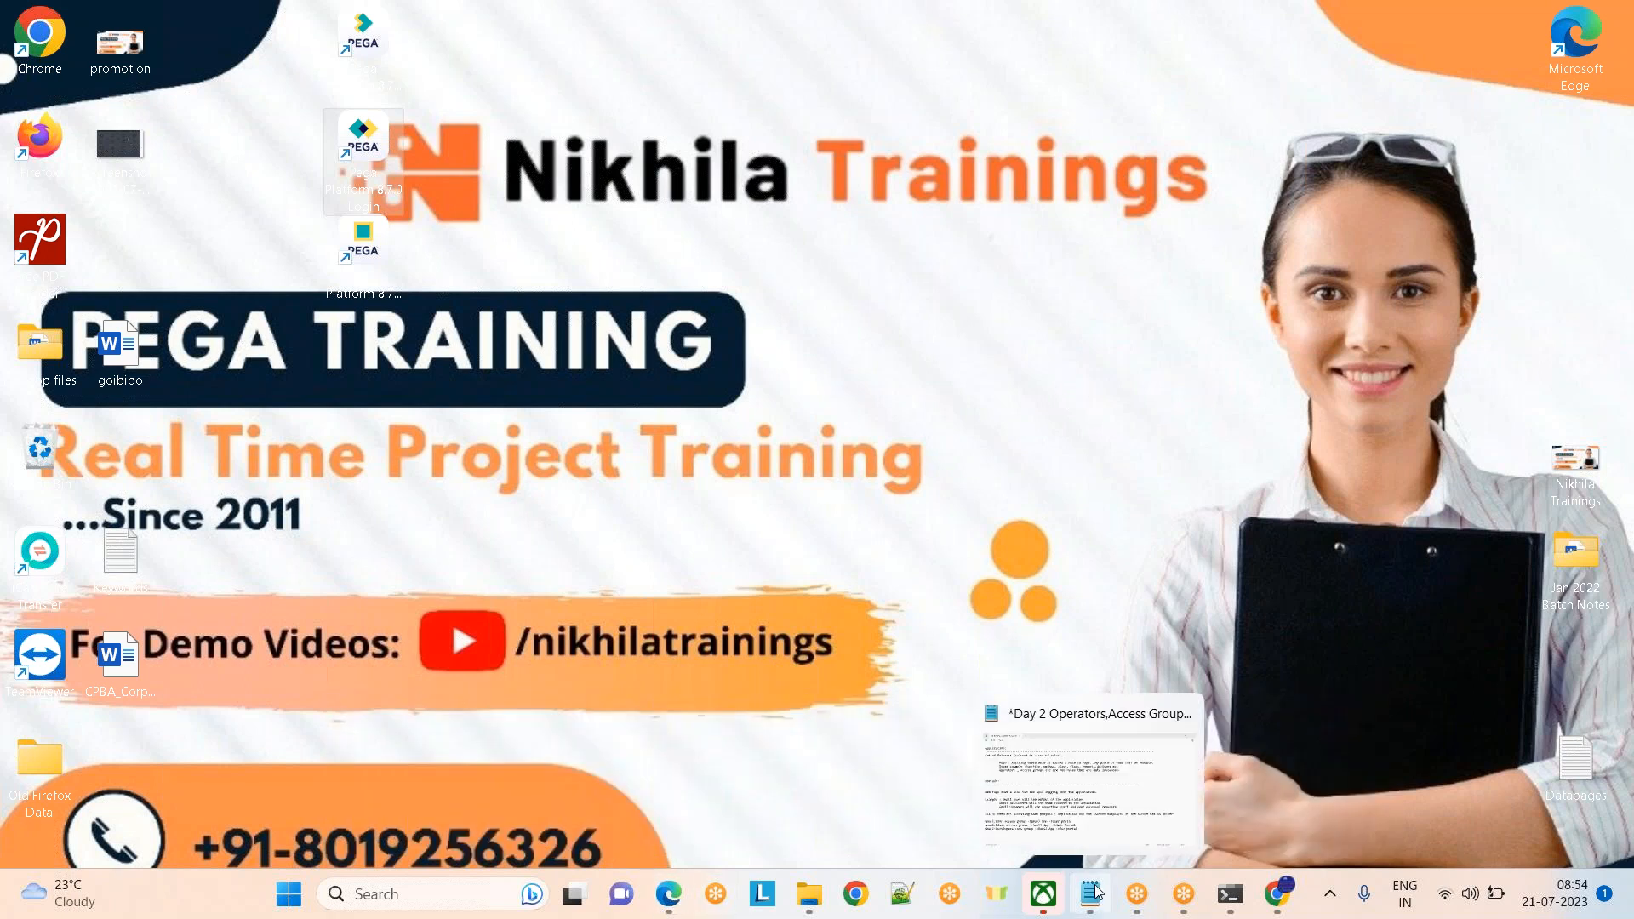
pyautogui.click(1058, 784)
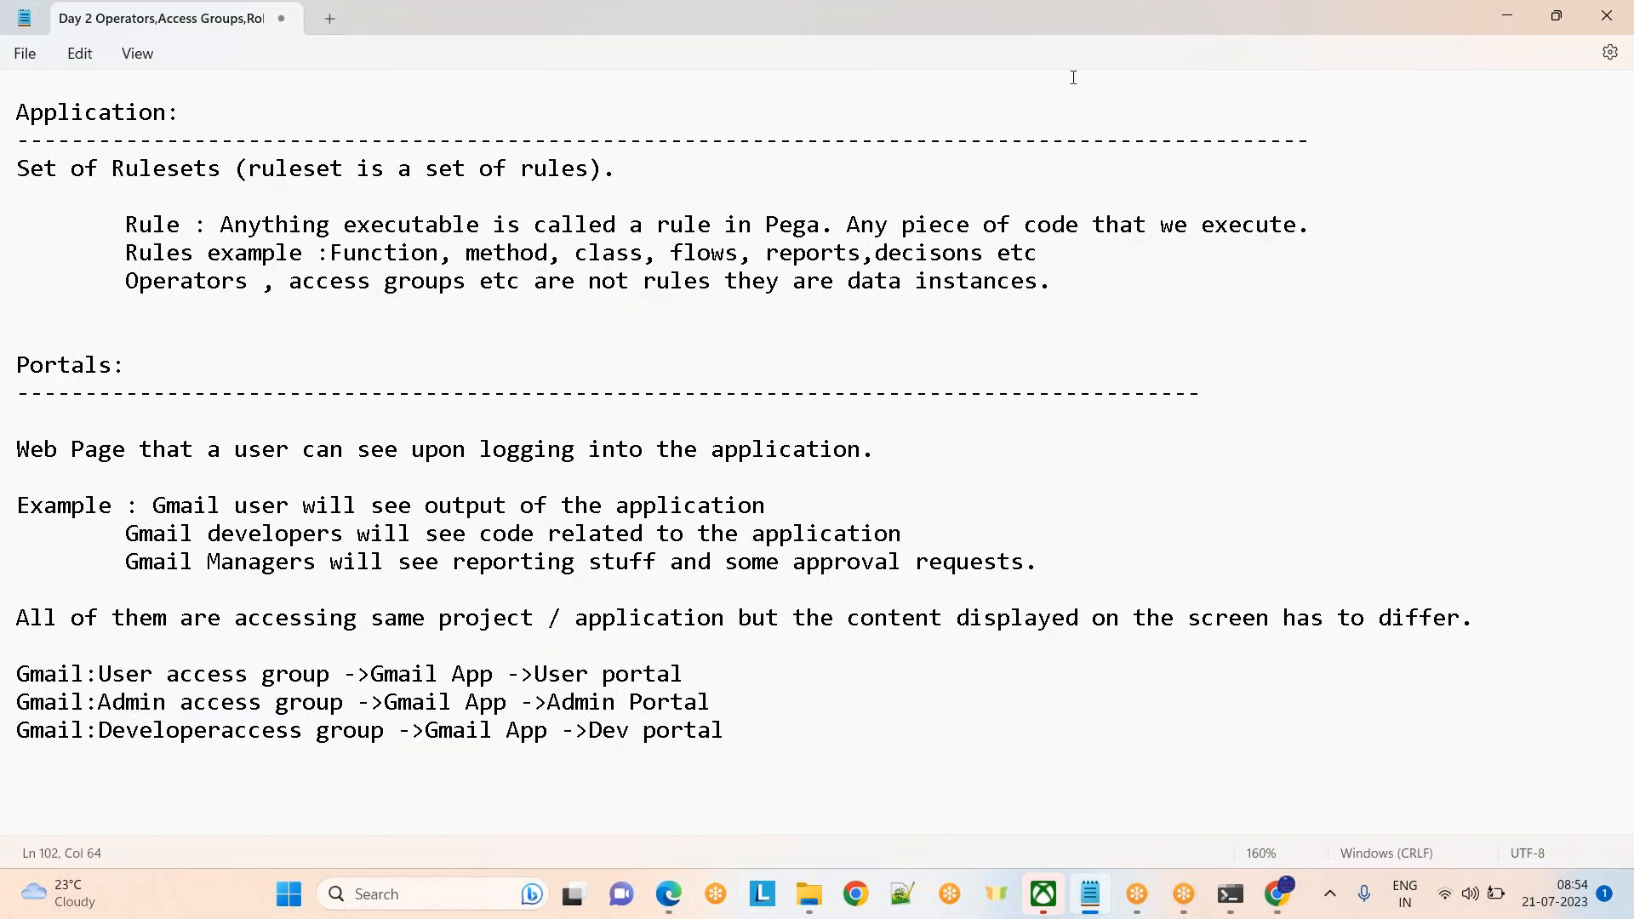